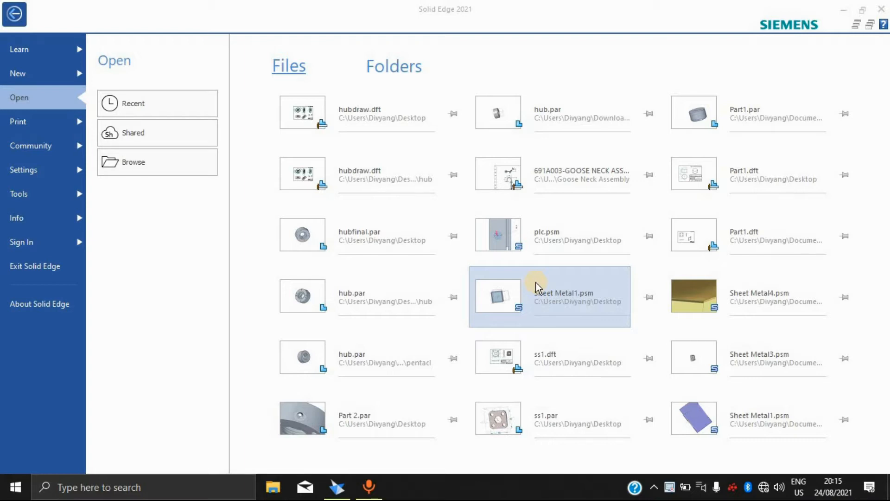
Step: Open the application options and review the Save and File Locations settings
{"action": "left_click", "coordinate": [67, 176]}
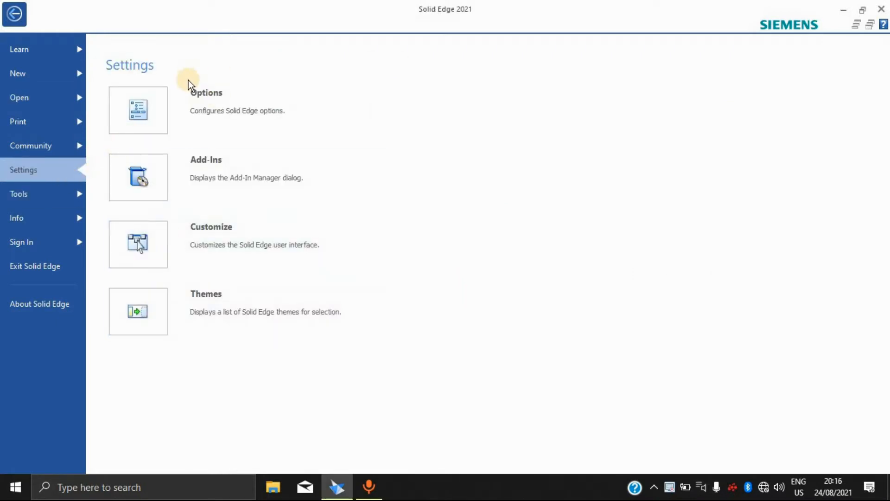
{"action": "left_click", "coordinate": [189, 102]}
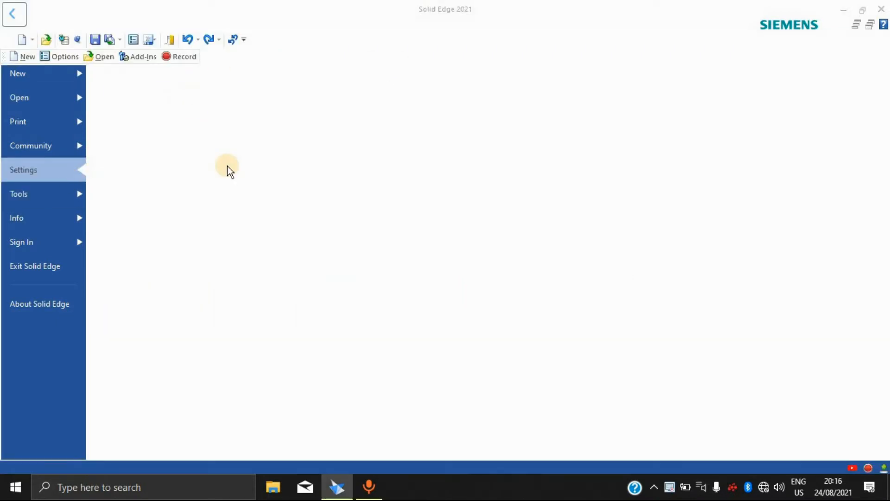
{"action": "left_click", "coordinate": [254, 73]}
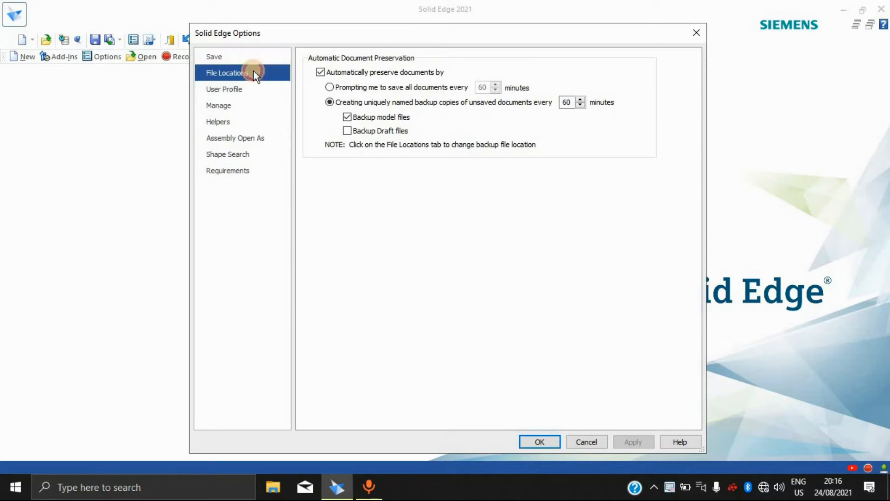
{"action": "left_click", "coordinate": [242, 54]}
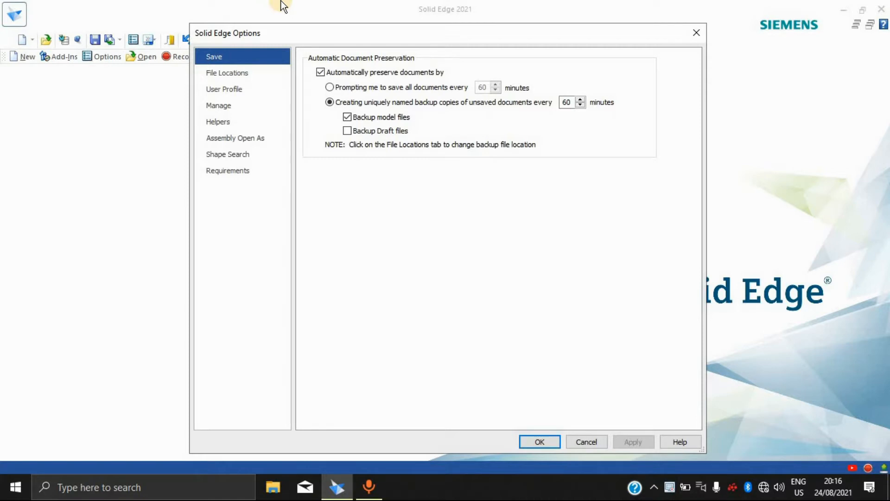
{"action": "left_click", "coordinate": [235, 73]}
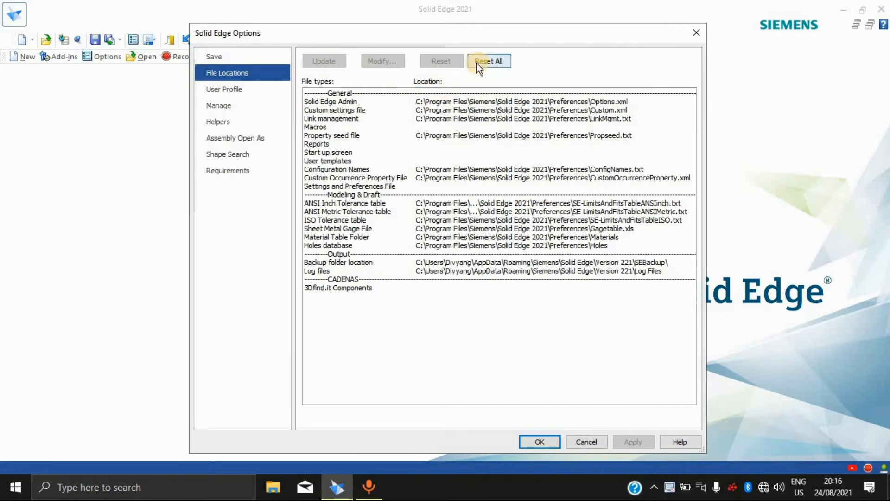
Step: Review the User Profile, Manage, Helpers, Assembly Open As, Shape Search and Requirements options, and close the options without changes
{"action": "left_click", "coordinate": [260, 90]}
{"action": "left_click", "coordinate": [239, 106]}
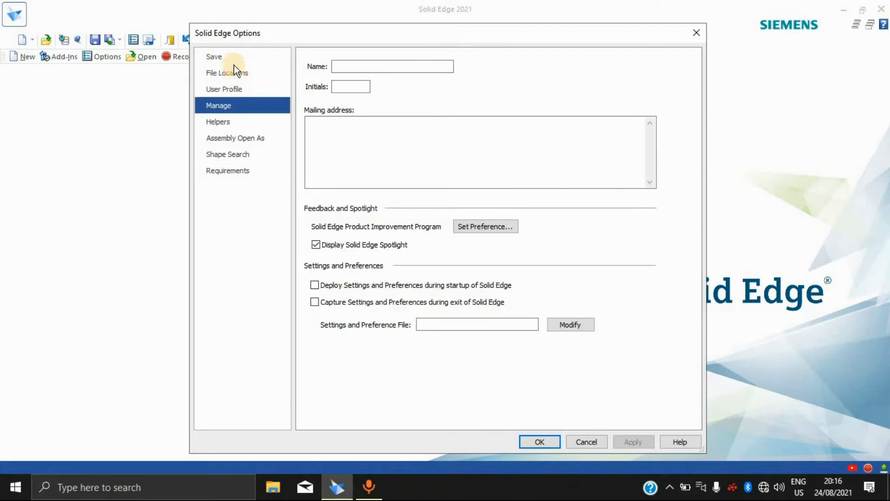
{"action": "left_click", "coordinate": [257, 123]}
{"action": "left_click", "coordinate": [248, 141]}
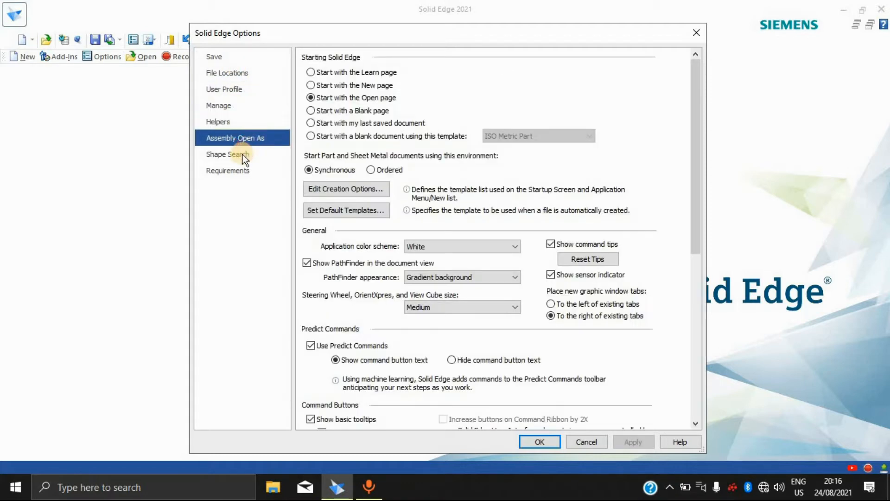
{"action": "left_click", "coordinate": [232, 156]}
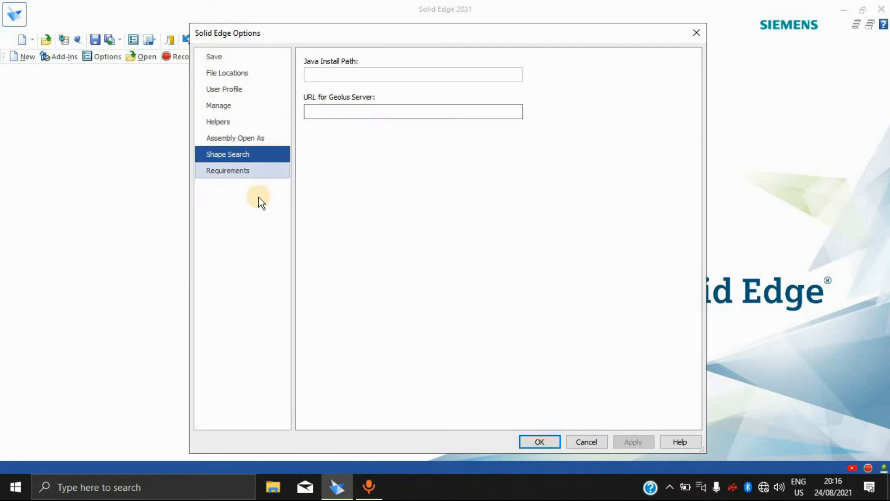
{"action": "left_click", "coordinate": [268, 132]}
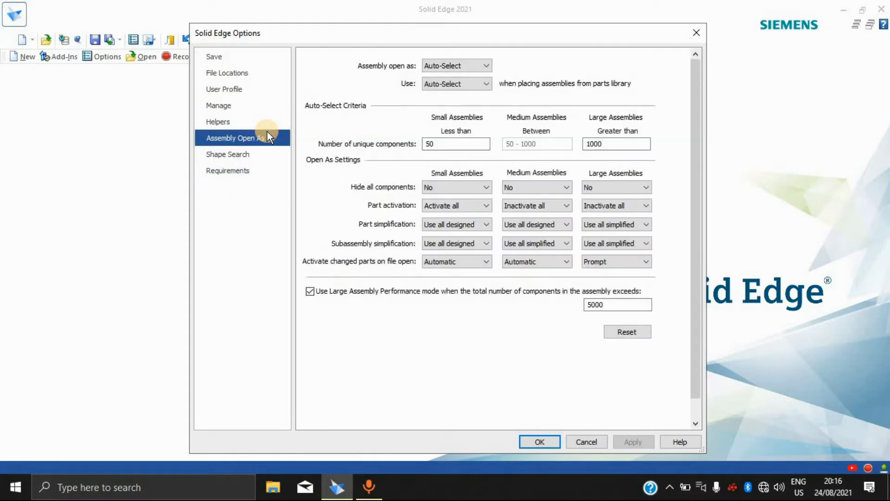
{"action": "left_click", "coordinate": [236, 169]}
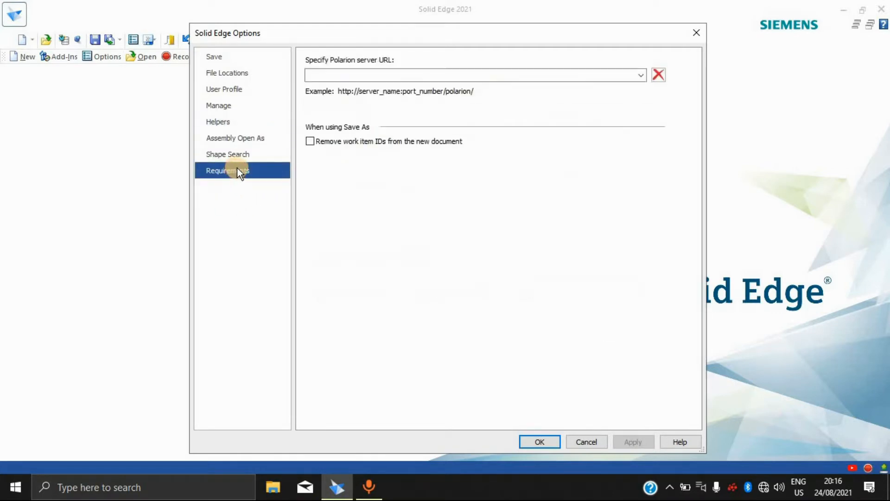
{"action": "left_click", "coordinate": [705, 39]}
Step: Look over the available tools, and open the interface customization to examine the environments that can be customized
{"action": "left_click", "coordinate": [14, 14]}
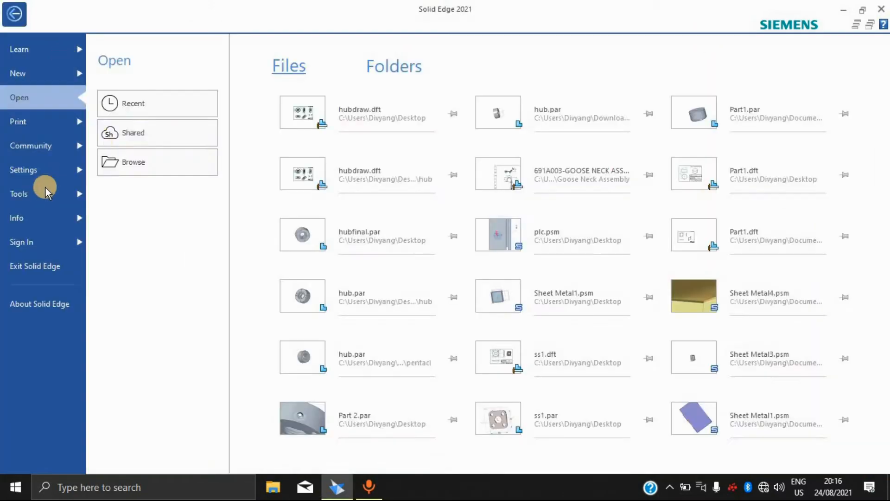
{"action": "left_click", "coordinate": [57, 195]}
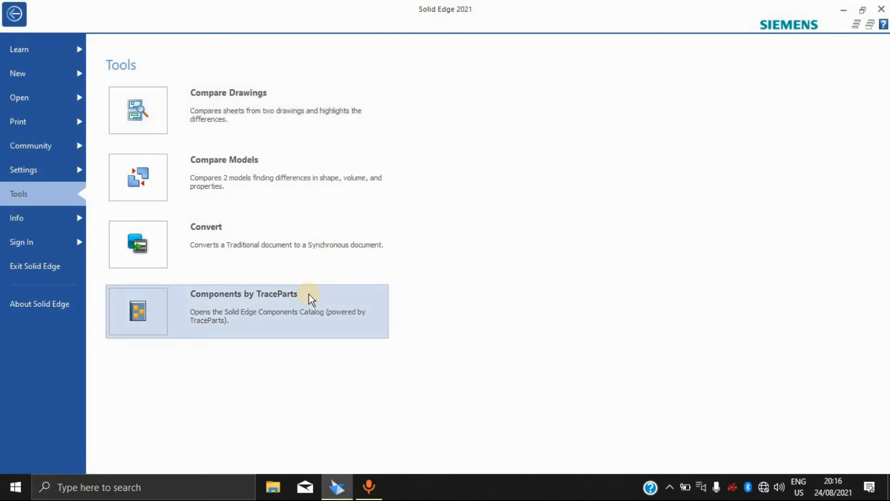
{"action": "left_click", "coordinate": [51, 161]}
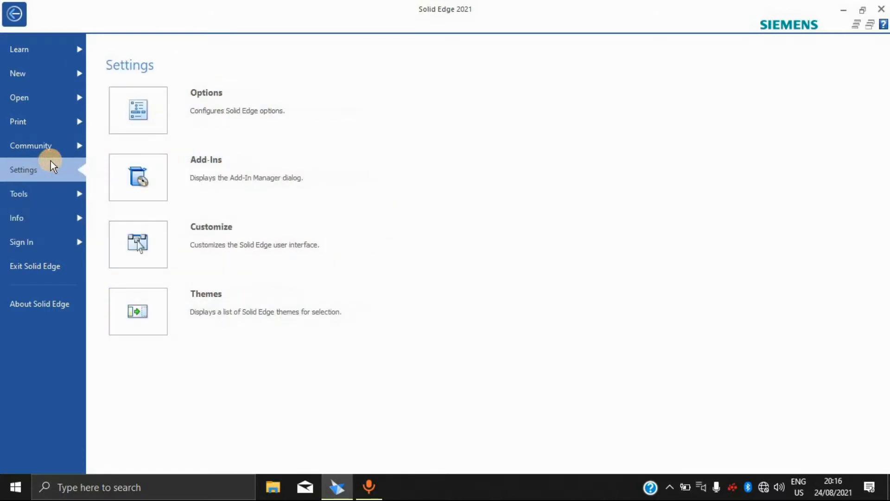
{"action": "left_click", "coordinate": [227, 235]}
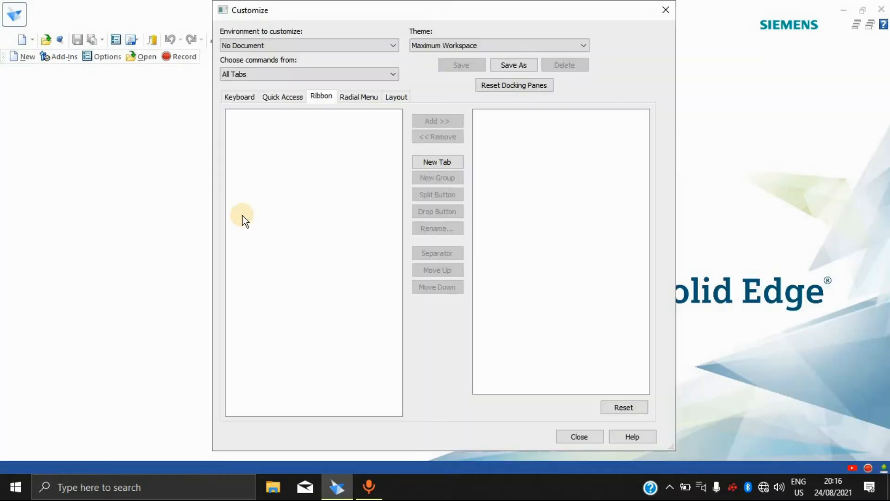
{"action": "left_click", "coordinate": [388, 47]}
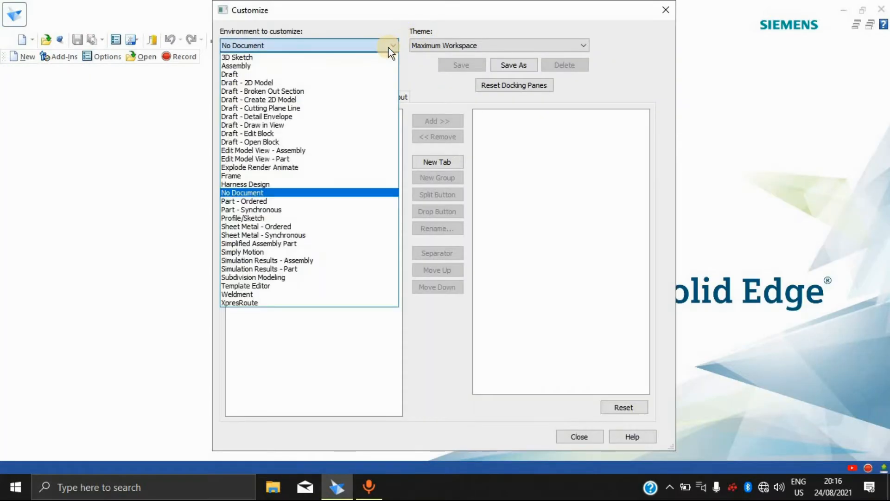
{"action": "left_click", "coordinate": [388, 47]}
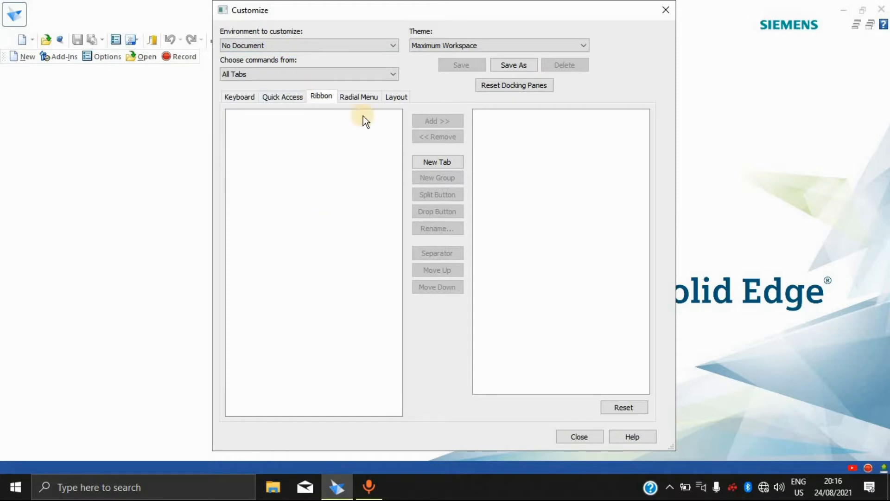
Step: Review the Keyboard, Quick Access and Ribbon customization settings and the available themes, and close the customization without changes
{"action": "left_click", "coordinate": [249, 96]}
{"action": "left_click", "coordinate": [294, 97]}
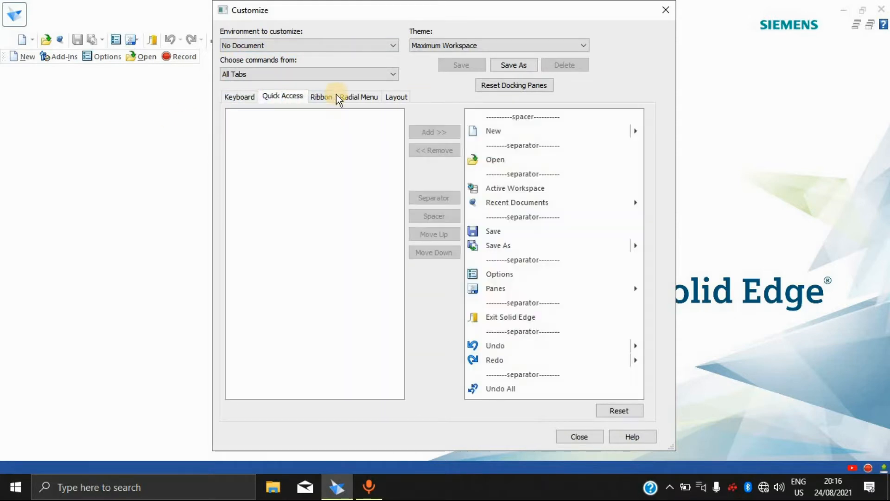
{"action": "left_click", "coordinate": [325, 96]}
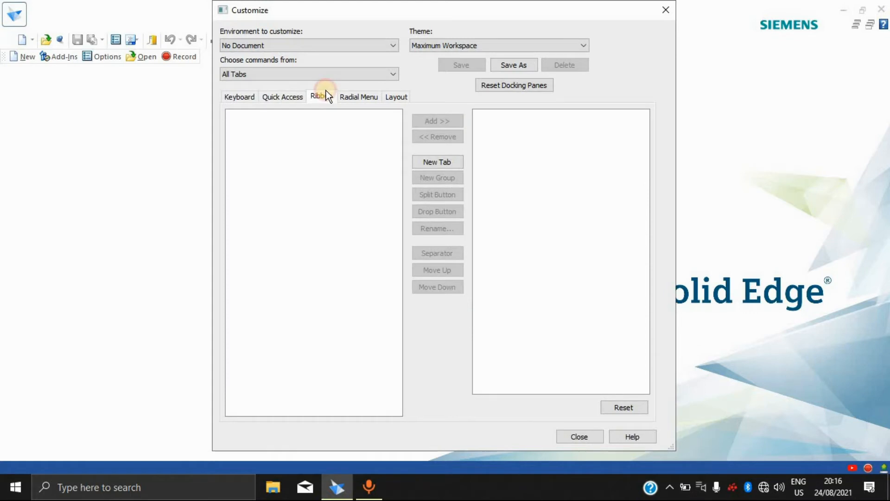
{"action": "left_click", "coordinate": [283, 98]}
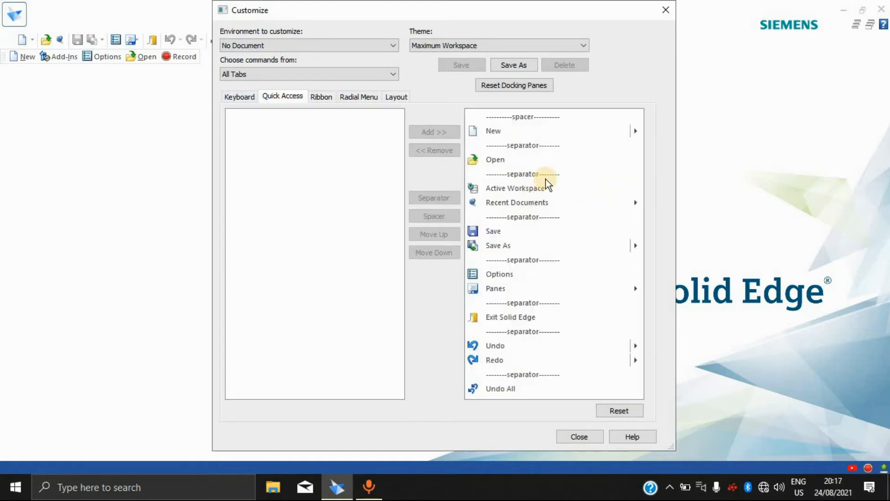
{"action": "left_click", "coordinate": [491, 42]}
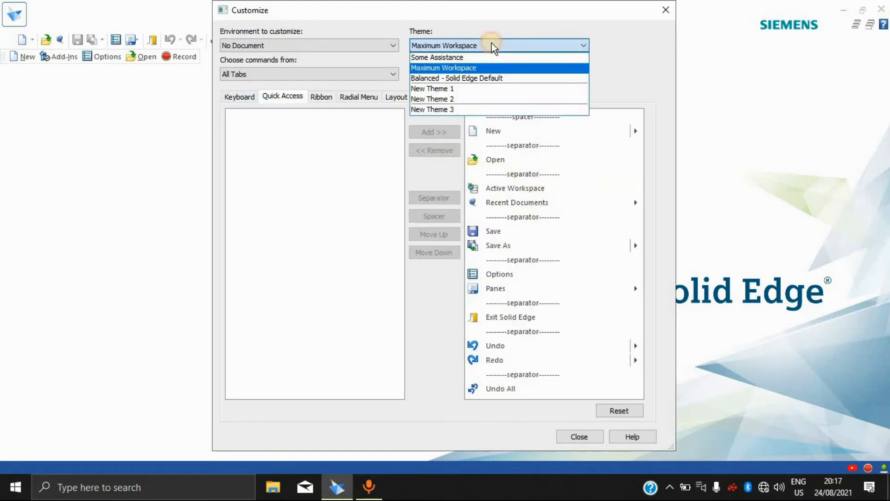
{"action": "left_click", "coordinate": [492, 42]}
{"action": "left_click", "coordinate": [497, 44]}
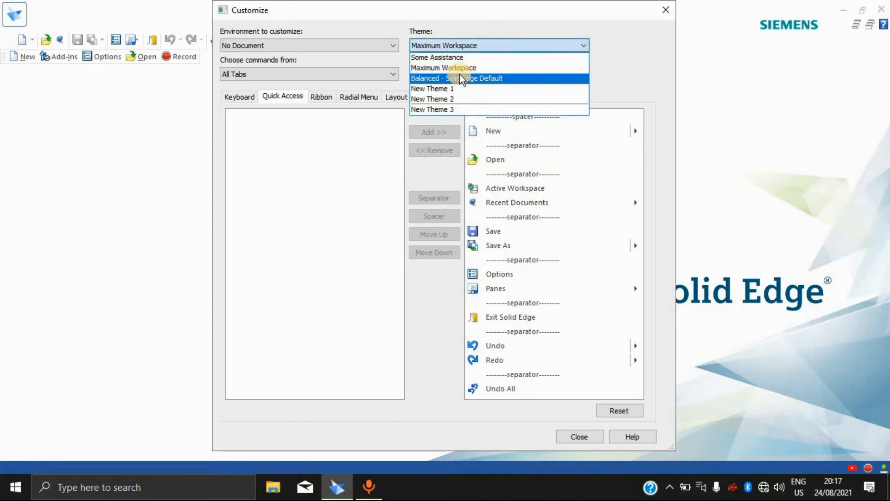
{"action": "left_click", "coordinate": [665, 12]}
Step: Open the Add-In Manager, examine the available add-ins and their environments, and close it without changes
{"action": "left_click", "coordinate": [16, 16]}
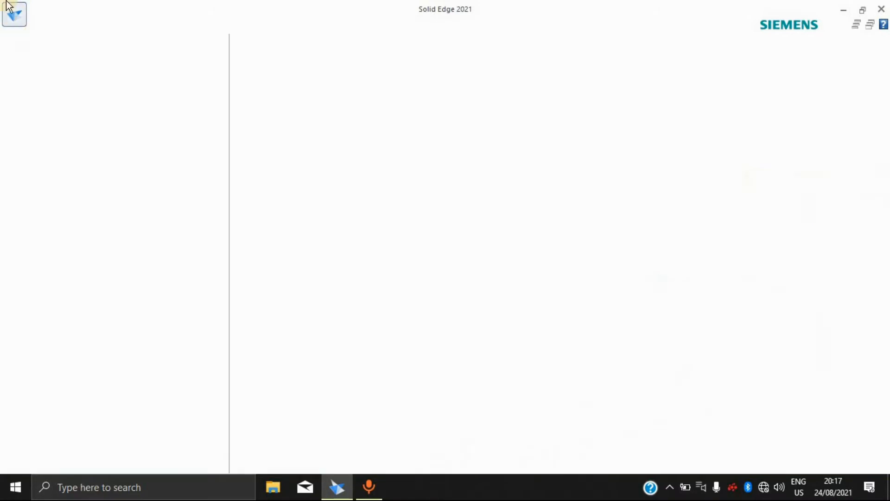
{"action": "left_click", "coordinate": [85, 195]}
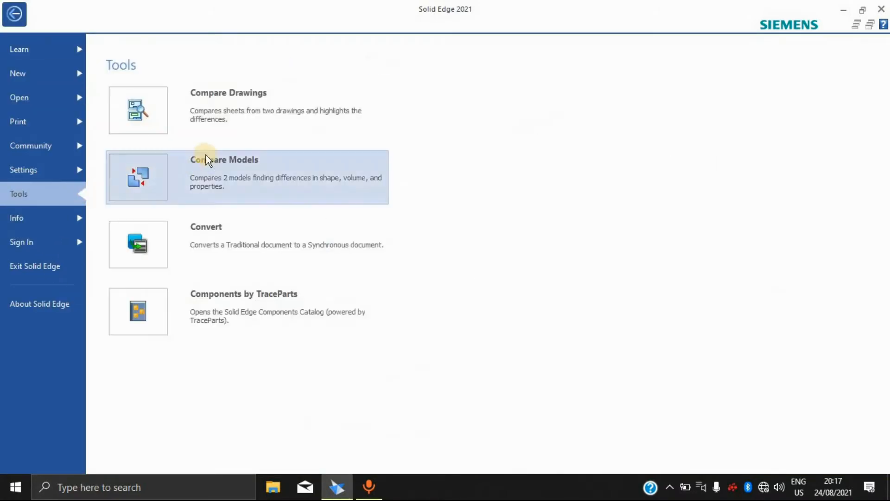
{"action": "left_click", "coordinate": [48, 171]}
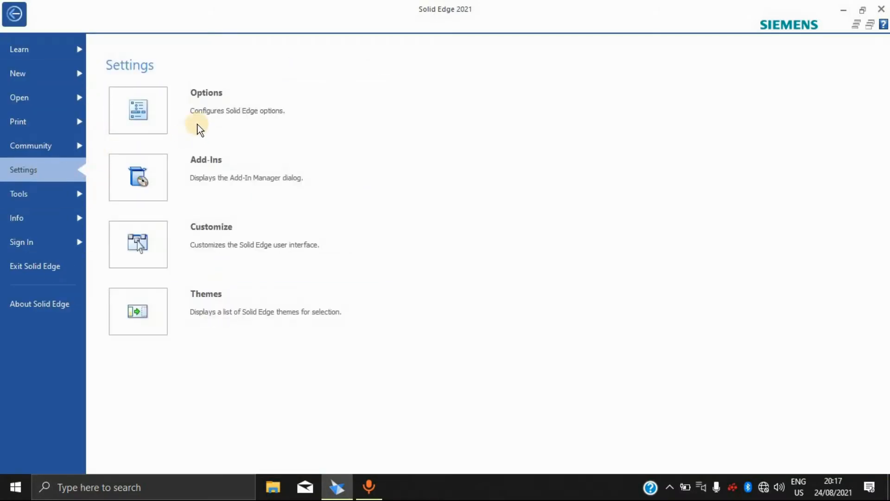
{"action": "left_click", "coordinate": [243, 161]}
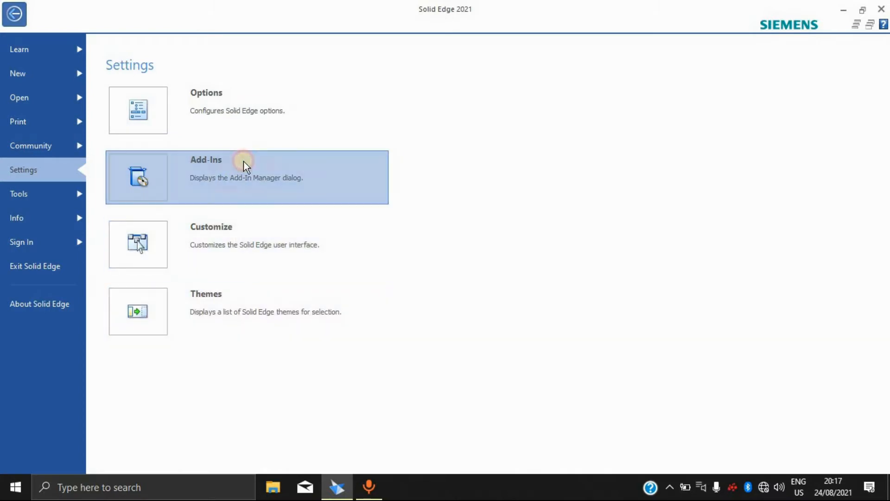
{"action": "left_click", "coordinate": [395, 207]}
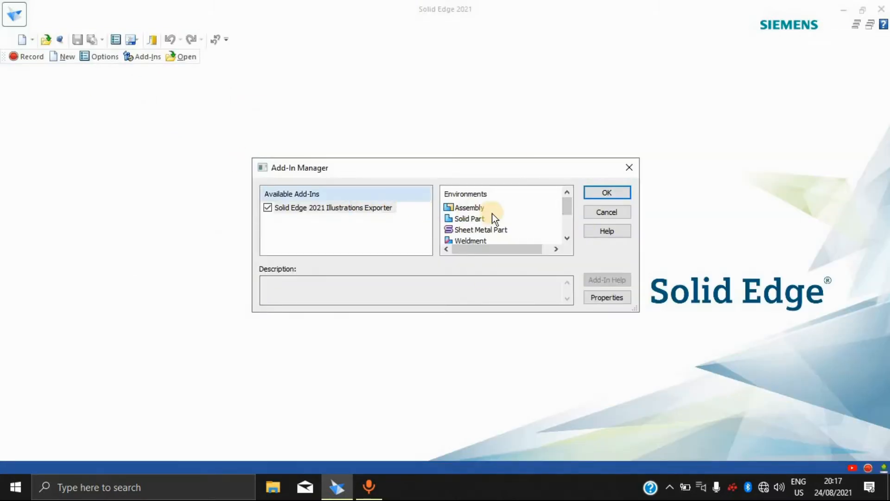
{"action": "scroll", "coordinate": [491, 214], "scroll_direction": "down", "scroll_amount": 1}
{"action": "mouse_move", "coordinate": [567, 223]}
{"action": "left_mouse_down"}
{"action": "mouse_move", "coordinate": [569, 207]}
{"action": "mouse_move", "coordinate": [570, 237]}
{"action": "mouse_move", "coordinate": [571, 196]}
{"action": "mouse_move", "coordinate": [570, 234]}
{"action": "mouse_move", "coordinate": [572, 208]}
{"action": "left_mouse_up"}
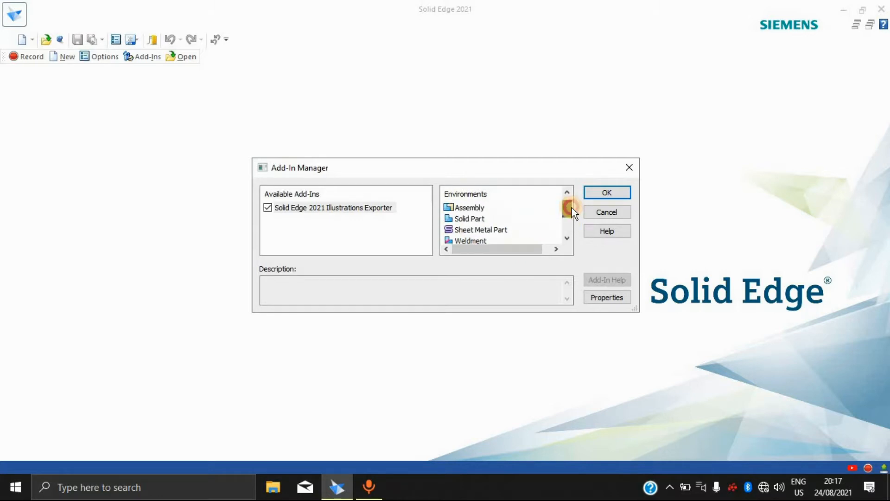
{"action": "left_click", "coordinate": [629, 168]}
Step: Look over the comparison and conversion tools again, and briefly reopen and close the interface customization
{"action": "left_click", "coordinate": [14, 14]}
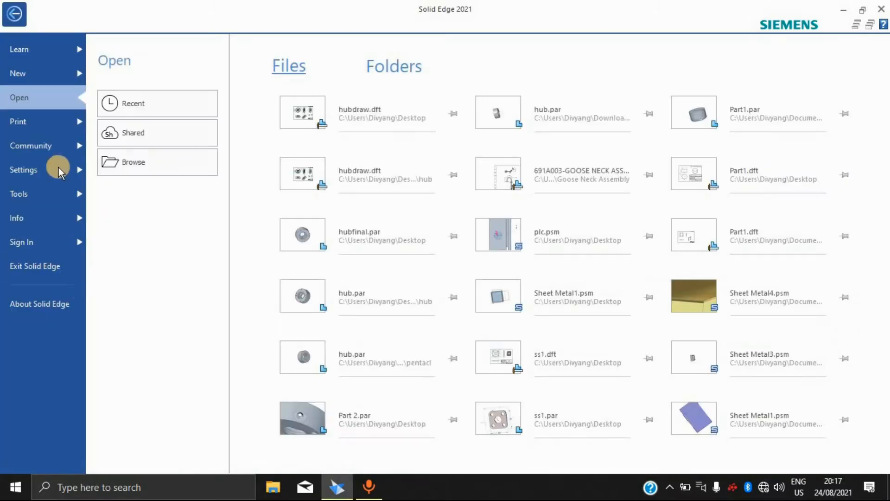
{"action": "left_click", "coordinate": [70, 193]}
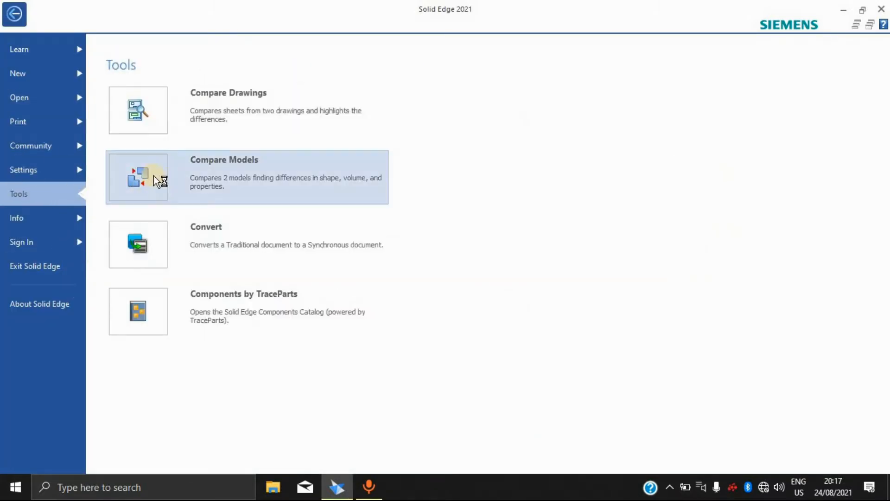
{"action": "left_click", "coordinate": [31, 170]}
{"action": "left_click", "coordinate": [205, 252]}
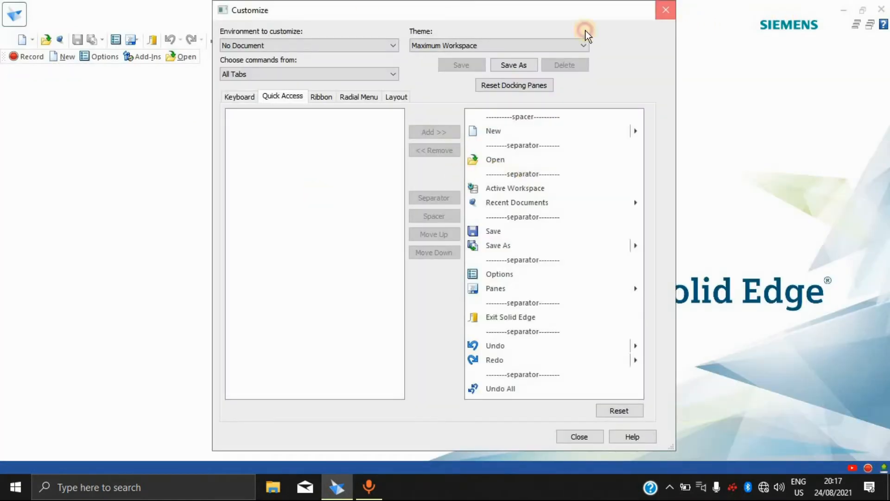
{"action": "left_click", "coordinate": [666, 9]}
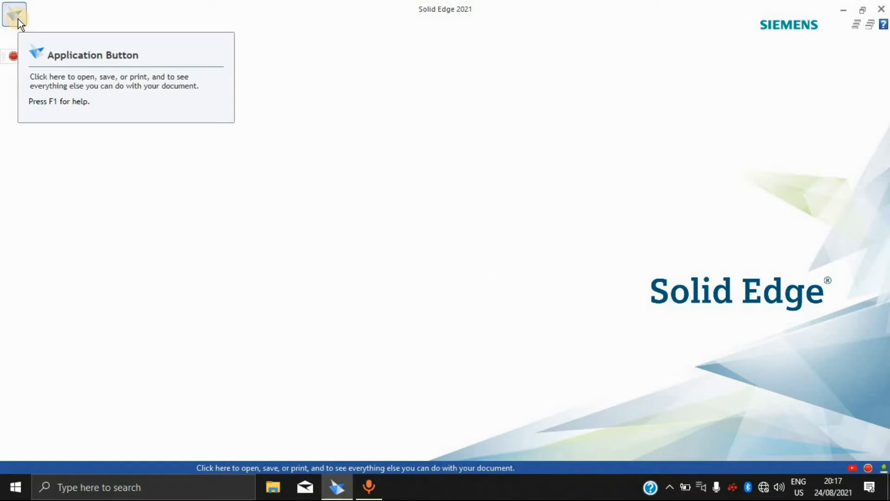
Step: Open the Property Manager, check the available locations for selecting files, and cancel without selecting any
{"action": "left_click", "coordinate": [18, 18]}
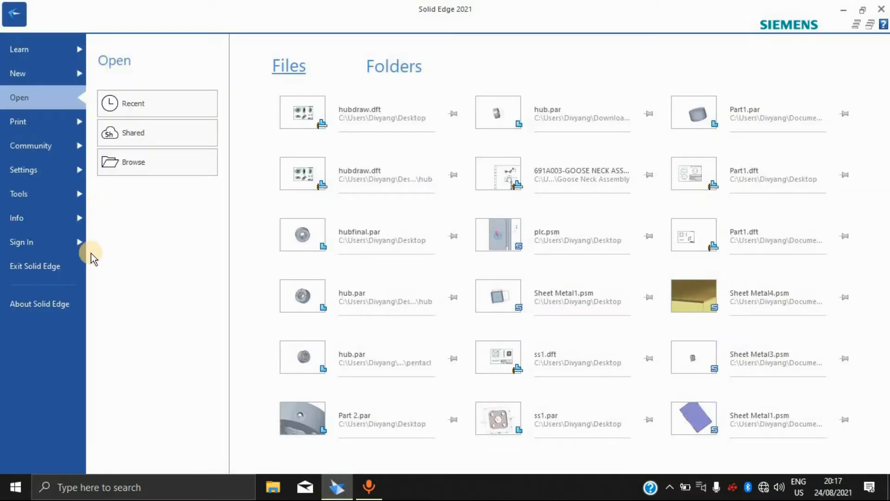
{"action": "left_click", "coordinate": [81, 221]}
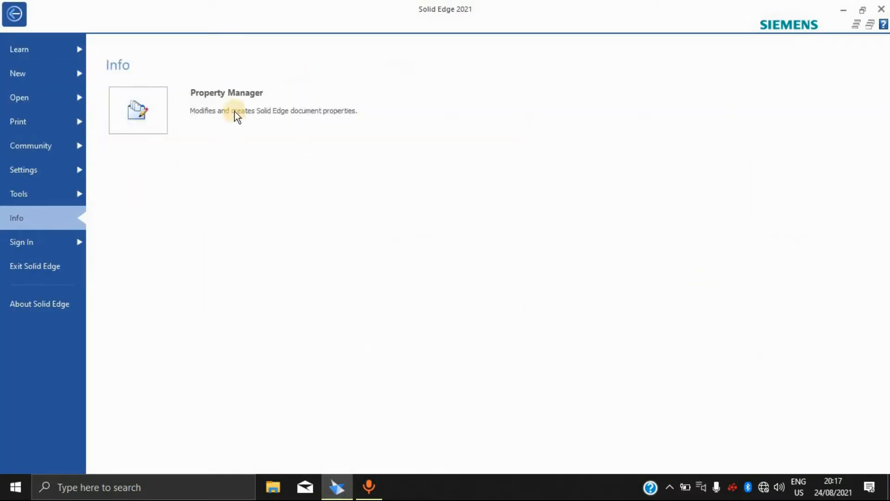
{"action": "left_click", "coordinate": [243, 92]}
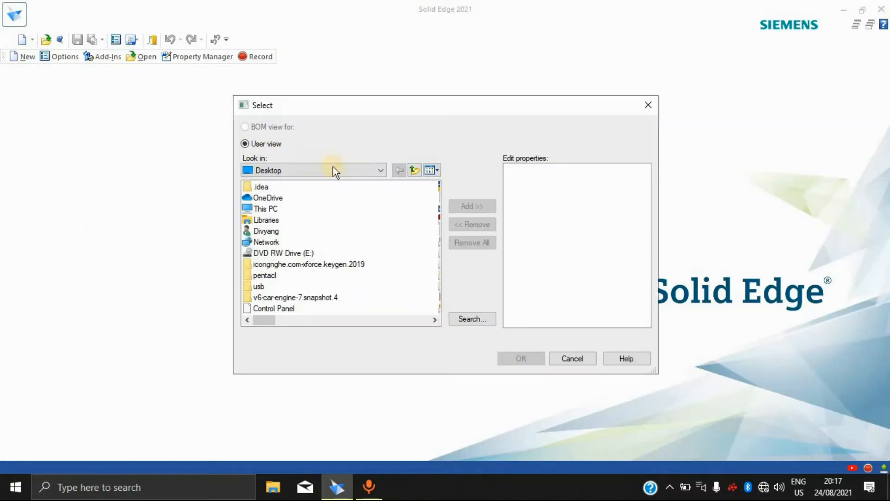
{"action": "left_click", "coordinate": [374, 170]}
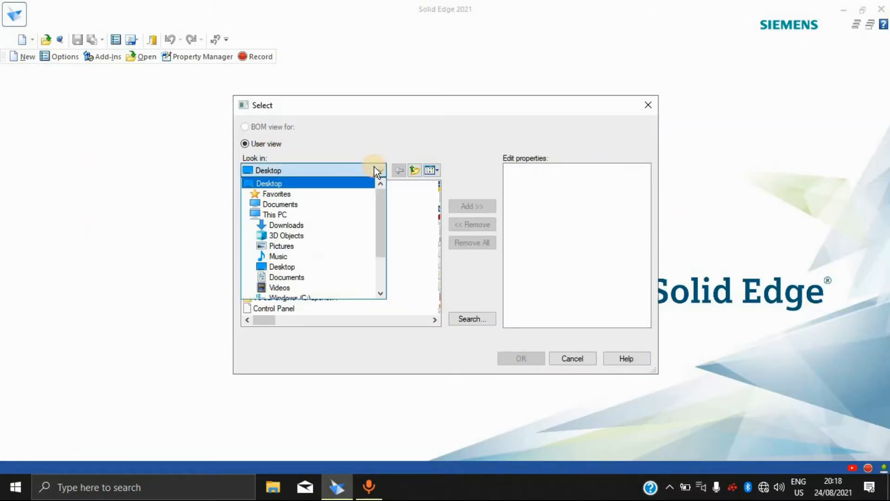
{"action": "left_click", "coordinate": [374, 171]}
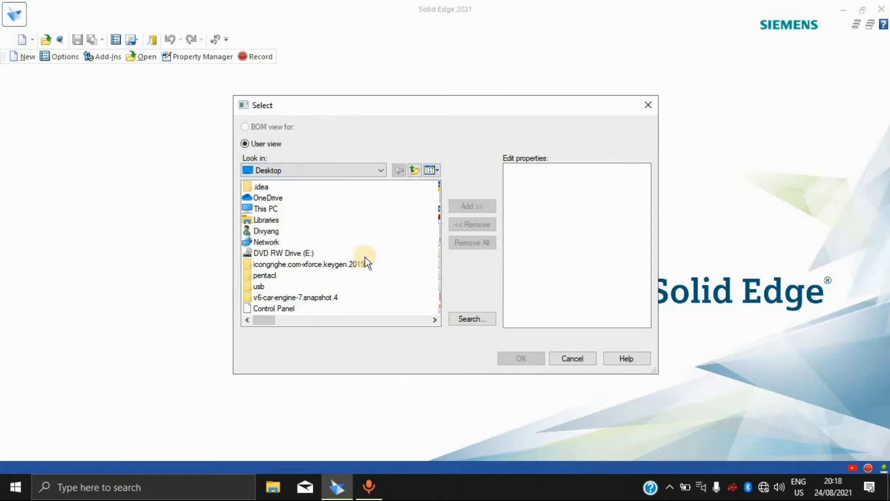
{"action": "left_click", "coordinate": [575, 359]}
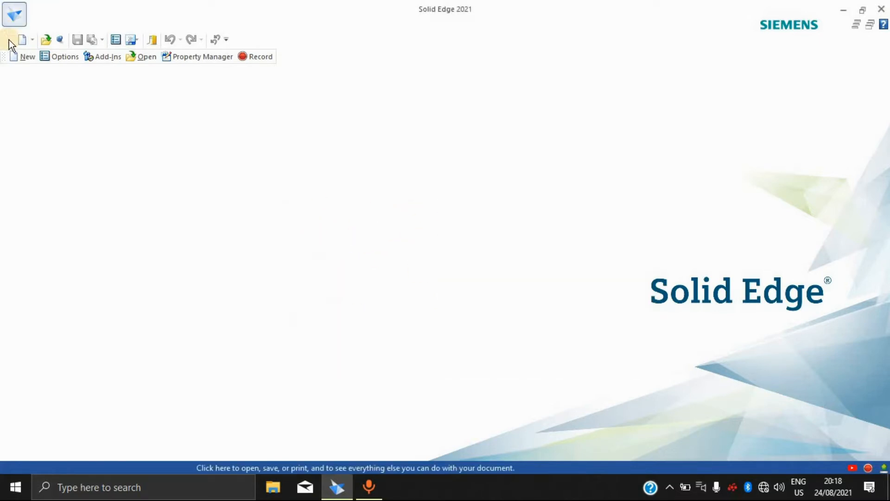
Step: Review the Solid Edge Options categories, including Requirements, Manage, Helpers and Save, and close them without changes
{"action": "left_click", "coordinate": [69, 56]}
{"action": "left_click", "coordinate": [243, 155]}
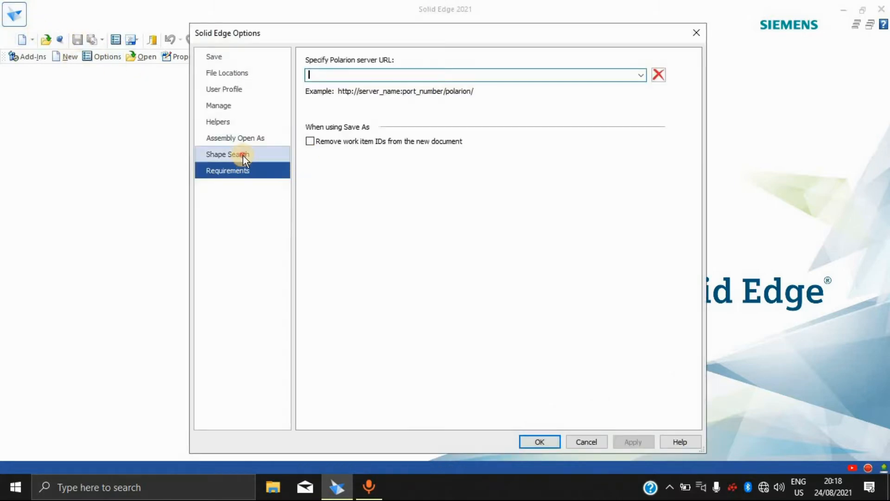
{"action": "left_click", "coordinate": [253, 122]}
{"action": "left_click", "coordinate": [252, 106]}
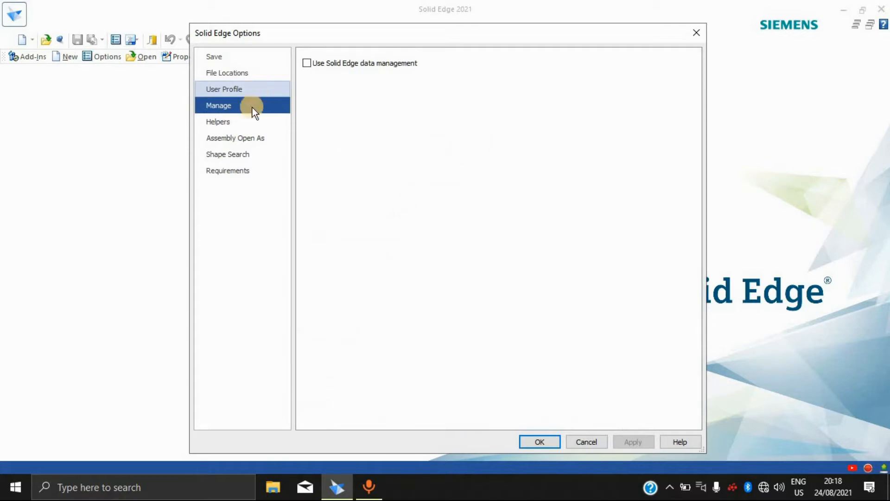
{"action": "left_click", "coordinate": [239, 122]}
{"action": "left_click", "coordinate": [258, 100]}
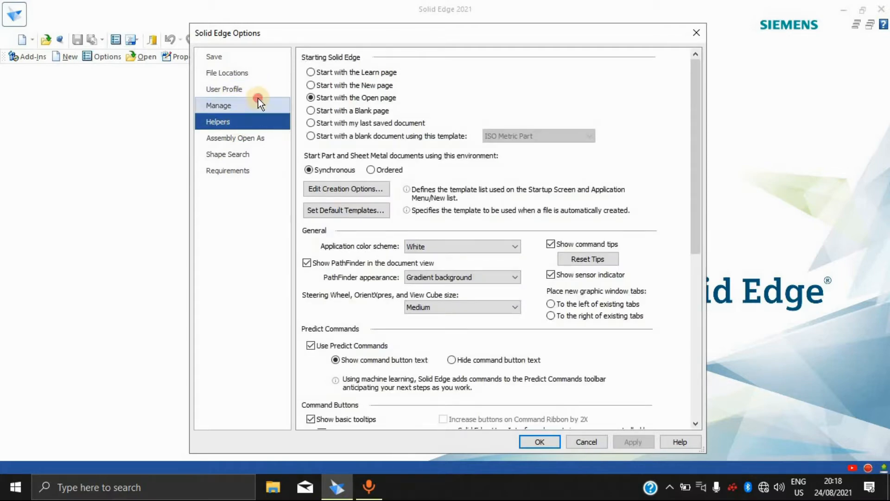
{"action": "left_click", "coordinate": [274, 78]}
{"action": "left_click", "coordinate": [280, 58]}
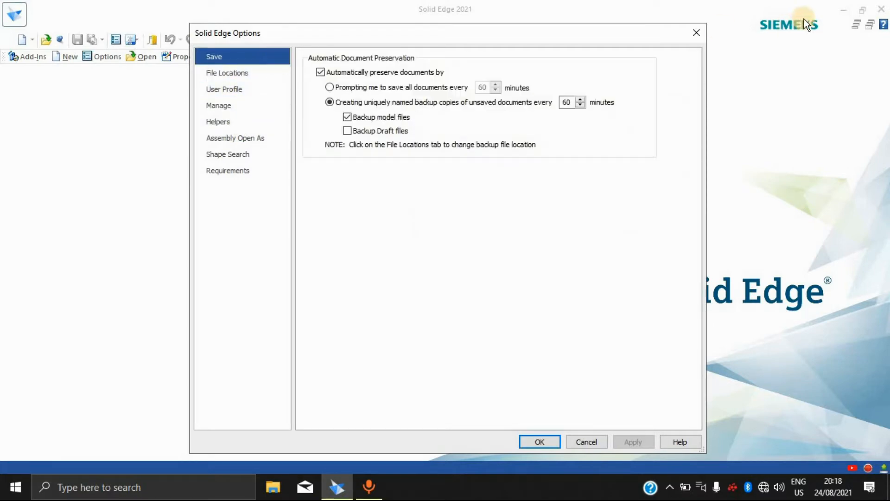
{"action": "left_click", "coordinate": [701, 30]}
Step: Look over the available themes, and reopen and close the Solid Edge Options without changes
{"action": "left_click", "coordinate": [15, 20]}
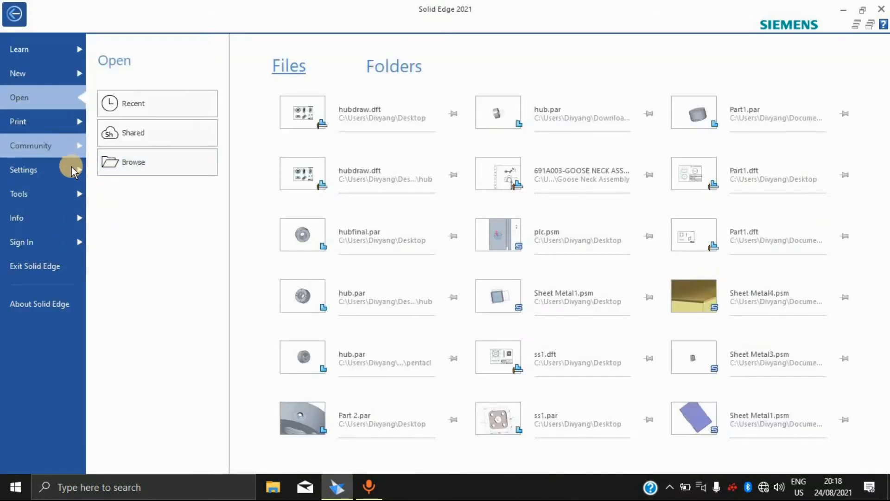
{"action": "left_click", "coordinate": [19, 168]}
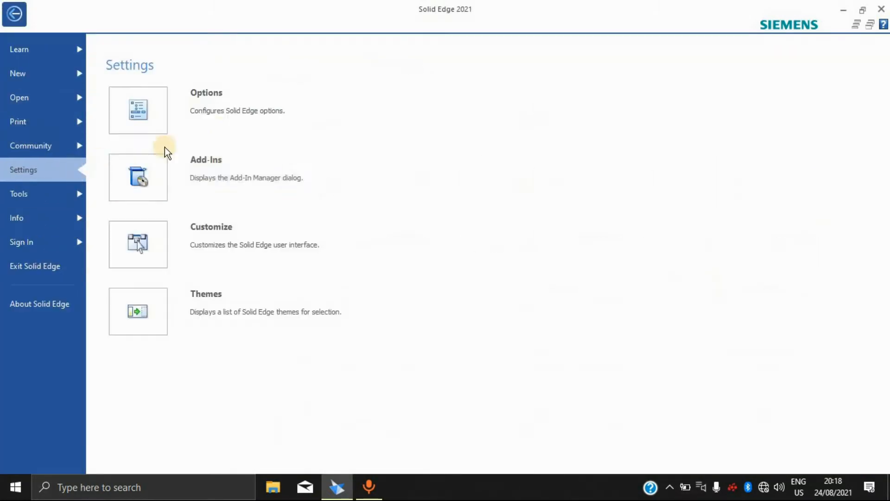
{"action": "left_click", "coordinate": [202, 299]}
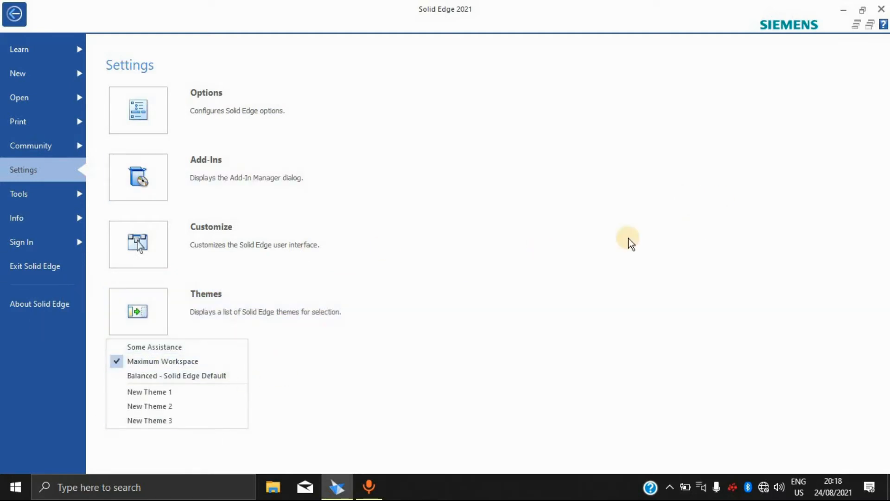
{"action": "left_click", "coordinate": [240, 100]}
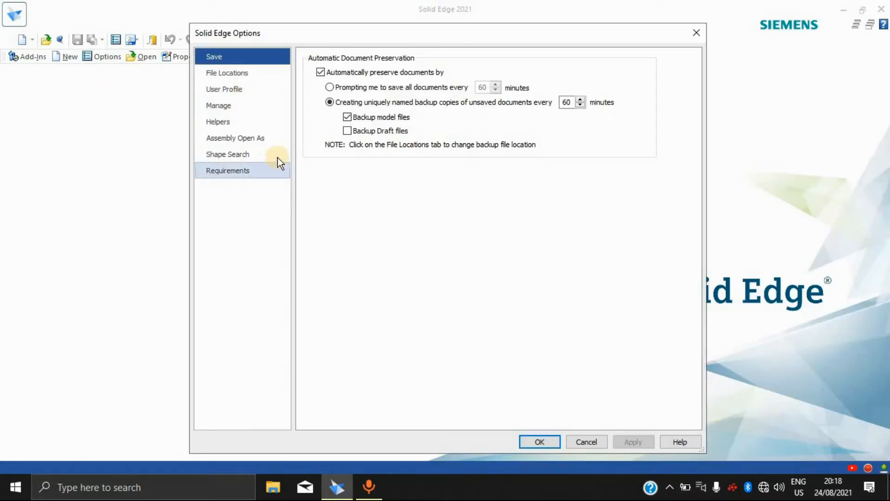
{"action": "left_click", "coordinate": [699, 39]}
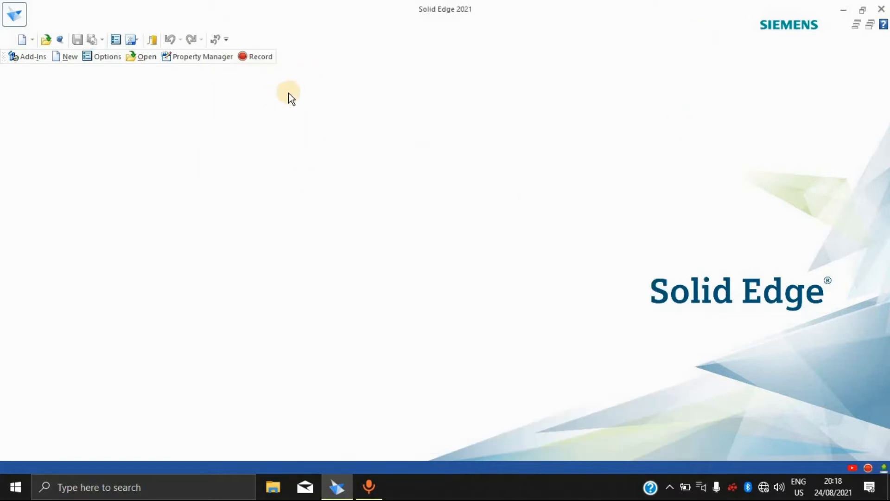
Step: Check the ways to create a new document and examine the ISO Metric templates offered for new files
{"action": "left_click", "coordinate": [33, 40]}
{"action": "left_click", "coordinate": [746, 111]}
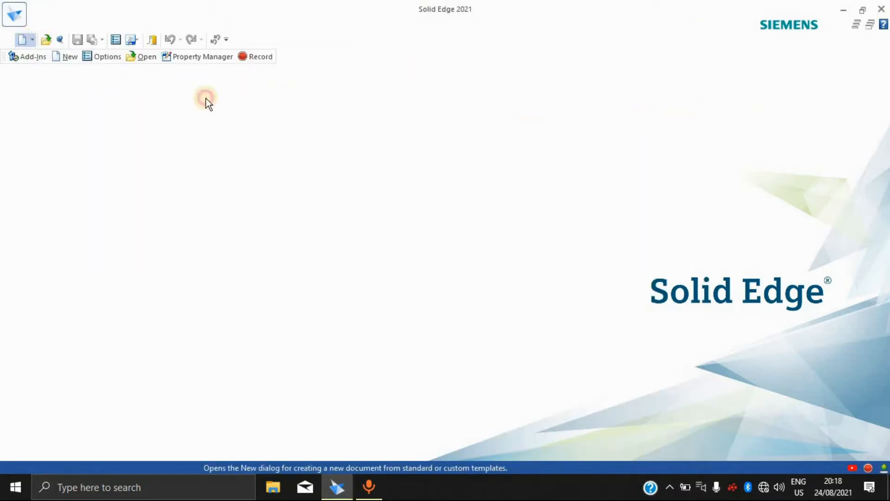
{"action": "left_click", "coordinate": [13, 13]}
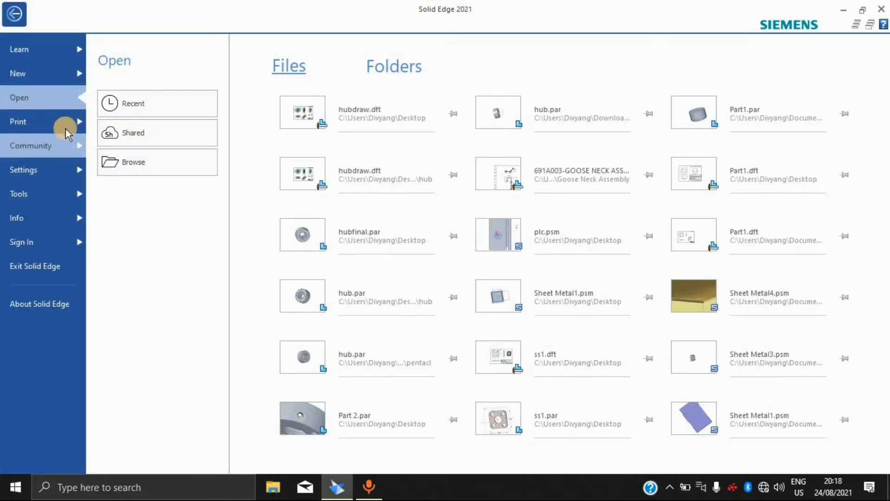
{"action": "left_click", "coordinate": [95, 73]}
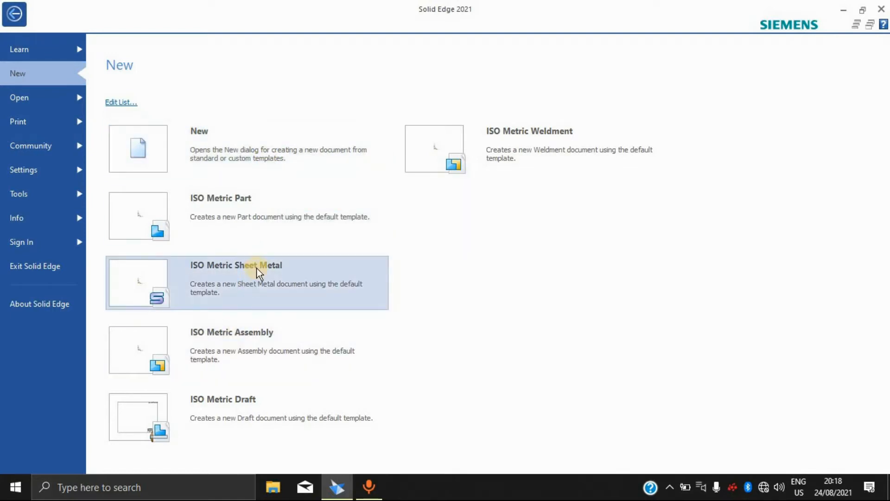
{"action": "mouse_move", "coordinate": [258, 273]}
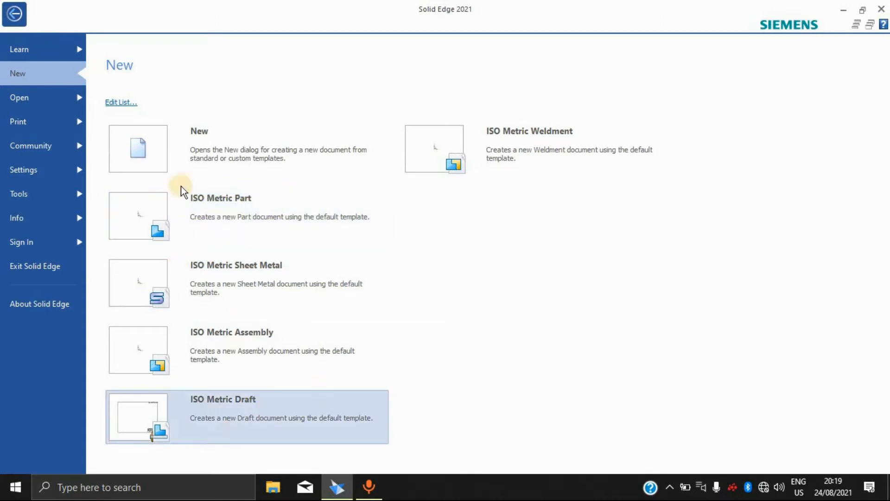
Step: Examine the recently used files and folders available for opening
{"action": "left_click", "coordinate": [60, 93]}
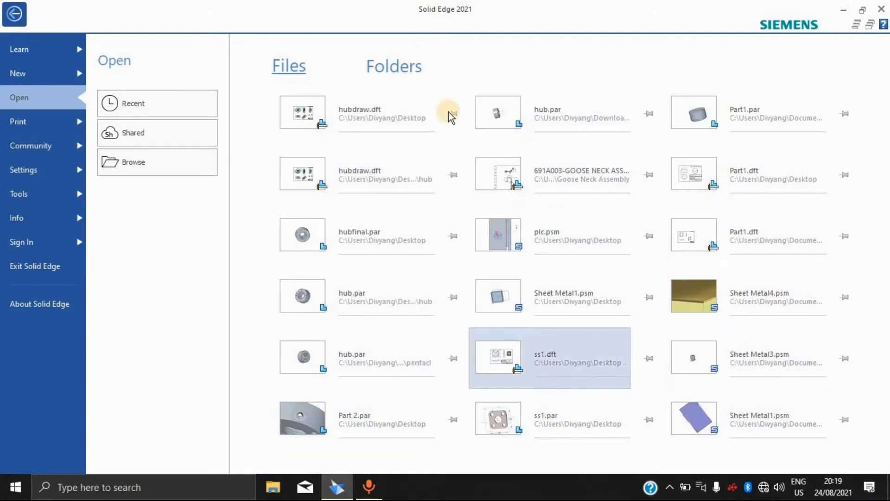
{"action": "left_click", "coordinate": [407, 71]}
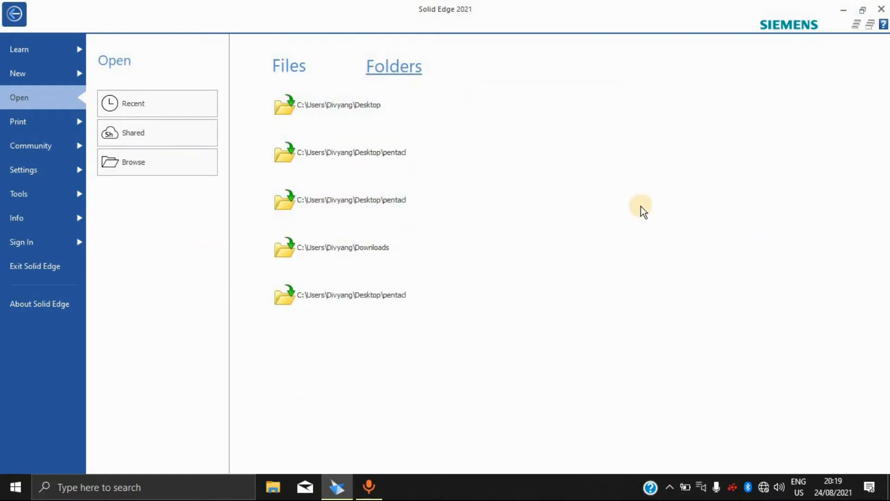
{"action": "left_click", "coordinate": [282, 65]}
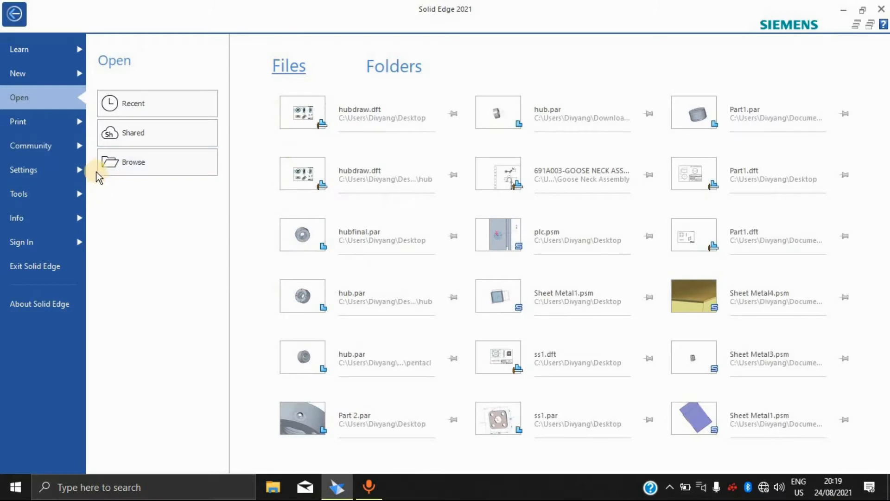
Step: Look over the Settings, Info, Sign In, Tools and Learn pages
{"action": "left_click", "coordinate": [19, 168]}
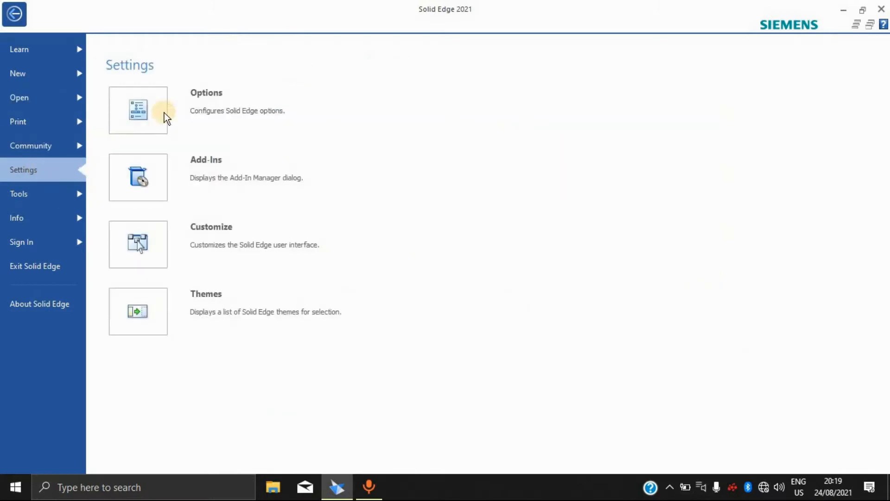
{"action": "left_click", "coordinate": [67, 220]}
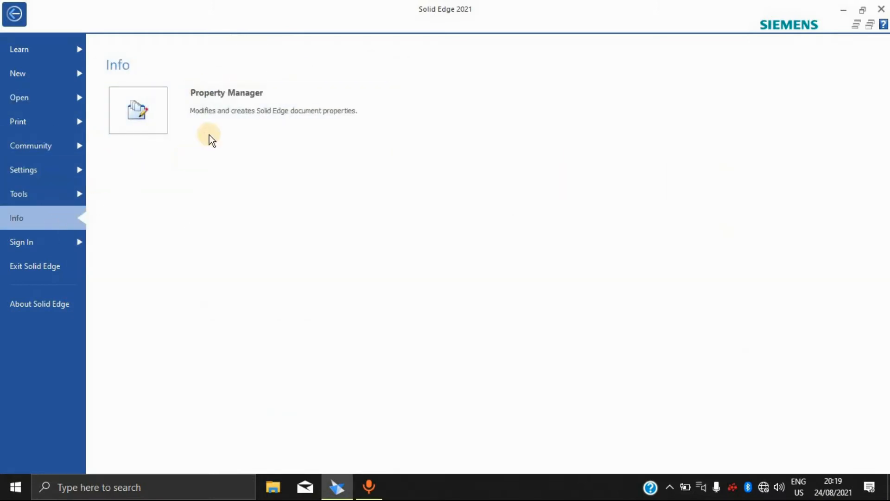
{"action": "left_click", "coordinate": [52, 242]}
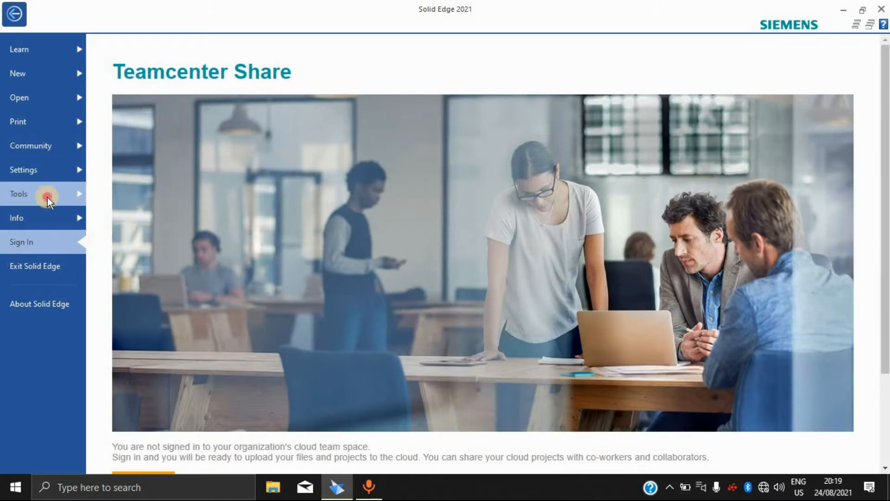
{"action": "left_click", "coordinate": [47, 196]}
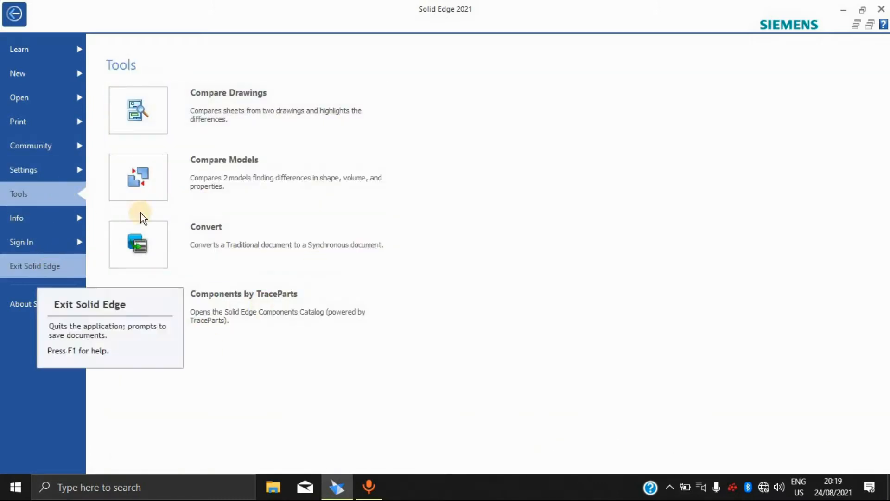
{"action": "left_click", "coordinate": [66, 54]}
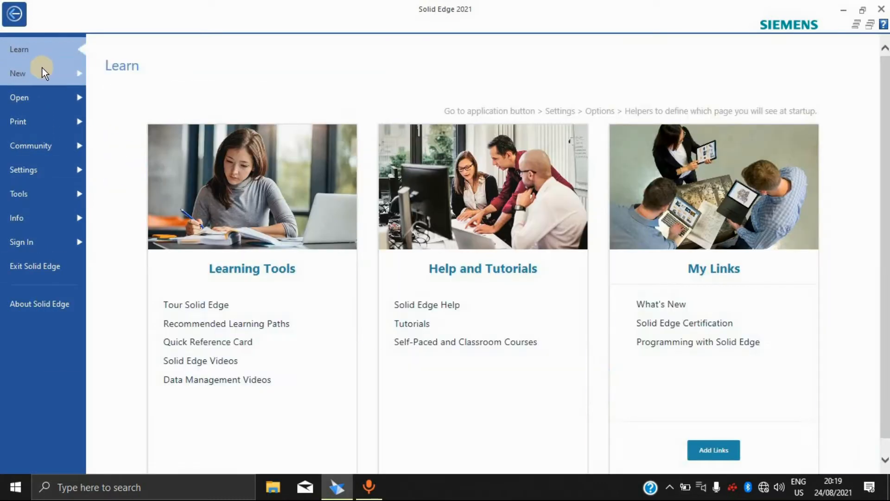
Step: Create a new ISO Metric Part document and switch it from Synchronous to Ordered modeling
{"action": "left_click", "coordinate": [54, 71]}
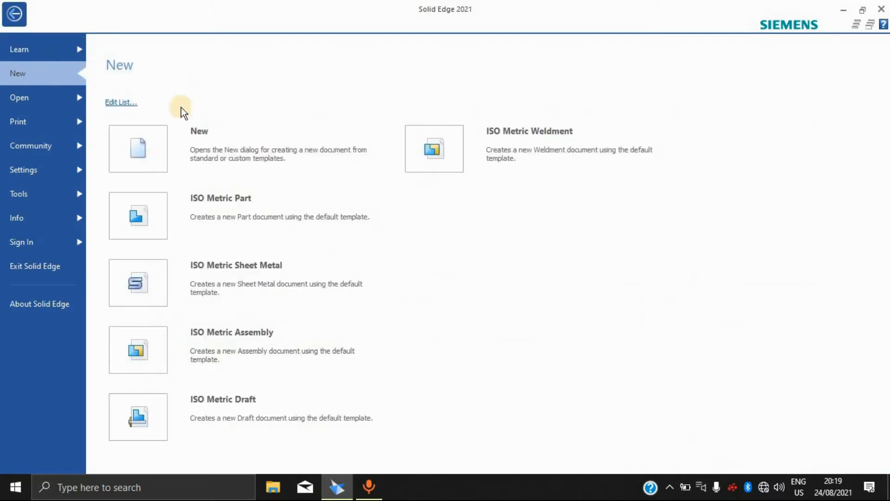
{"action": "left_click", "coordinate": [236, 219]}
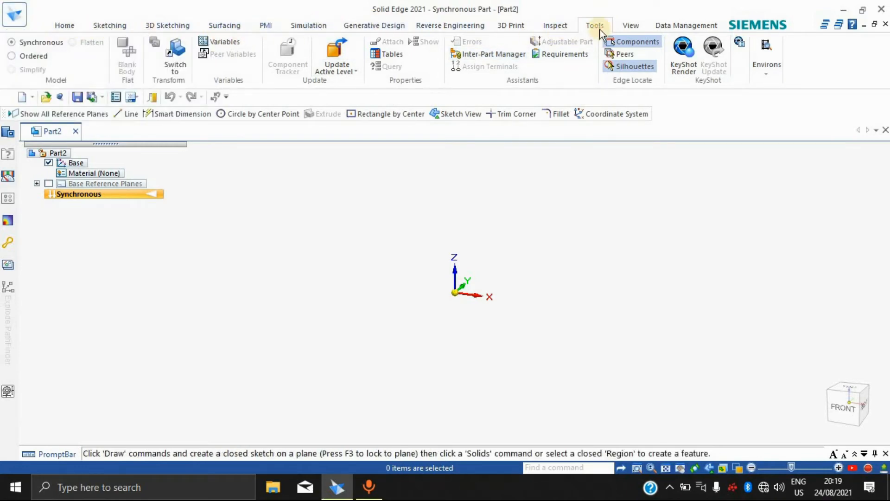
{"action": "left_click", "coordinate": [28, 55]}
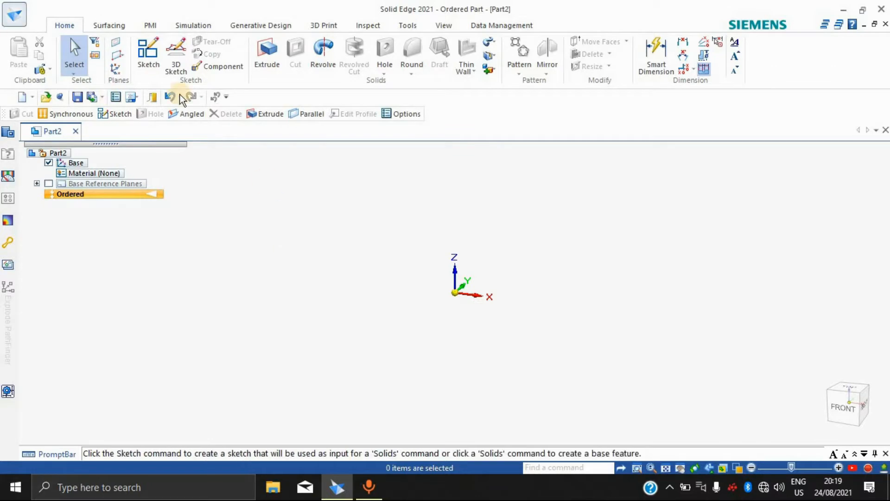
{"action": "left_click", "coordinate": [404, 18]}
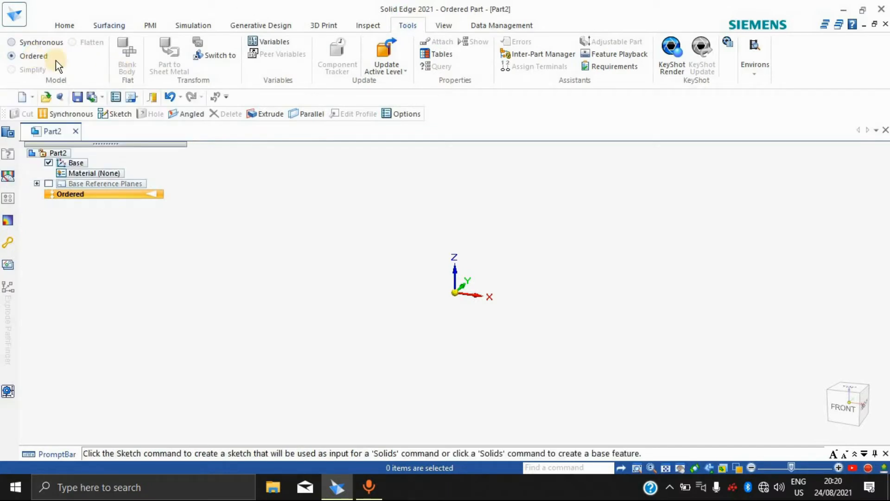
{"action": "left_click", "coordinate": [66, 27]}
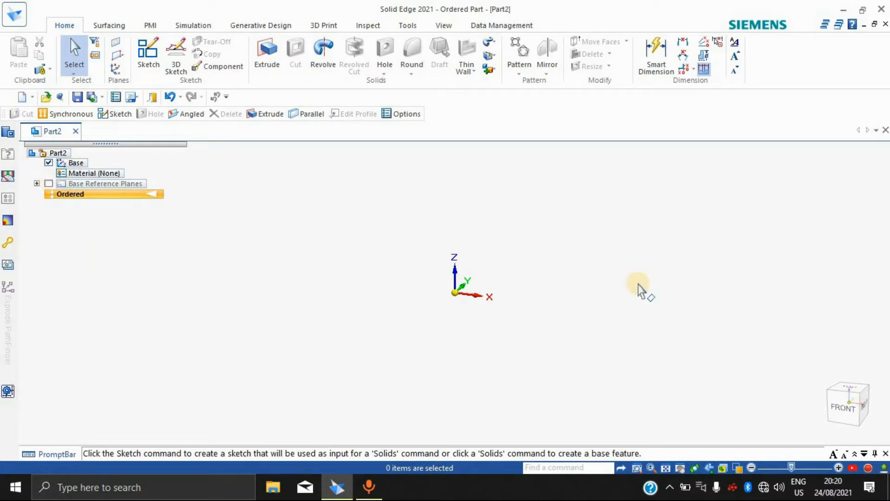
Step: Show the base reference planes and examine the material properties of Stainless Steel, 303 without applying it
{"action": "left_click", "coordinate": [49, 184]}
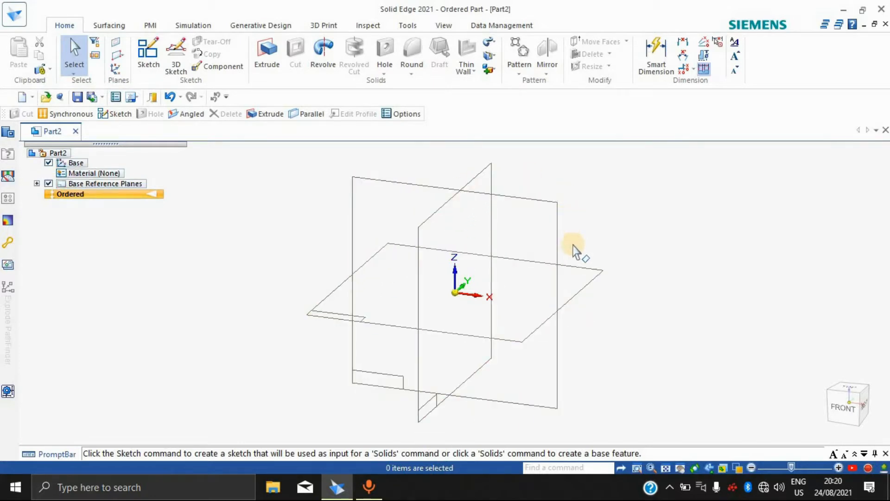
{"action": "double_click", "coordinate": [115, 174]}
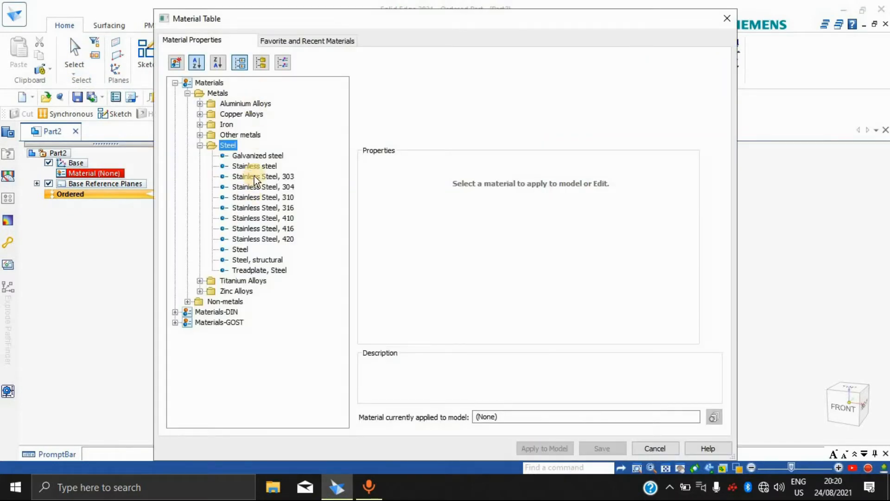
{"action": "left_click", "coordinate": [255, 177]}
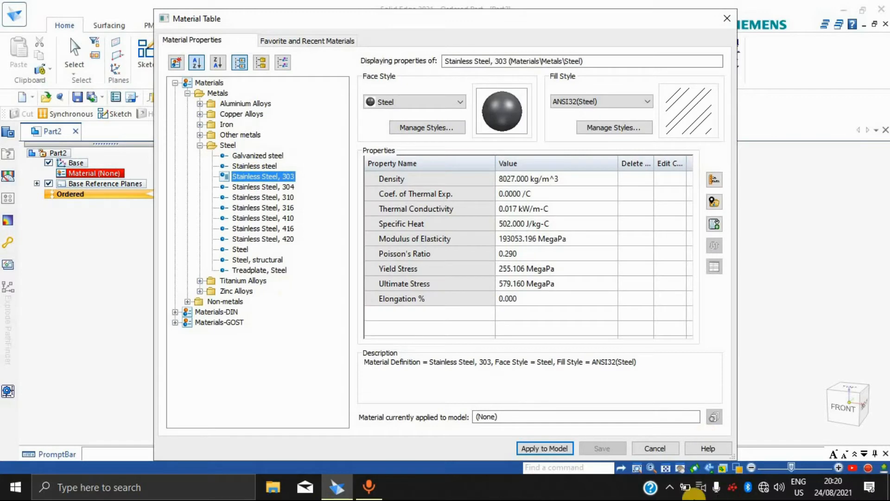
{"action": "left_click", "coordinate": [654, 447]}
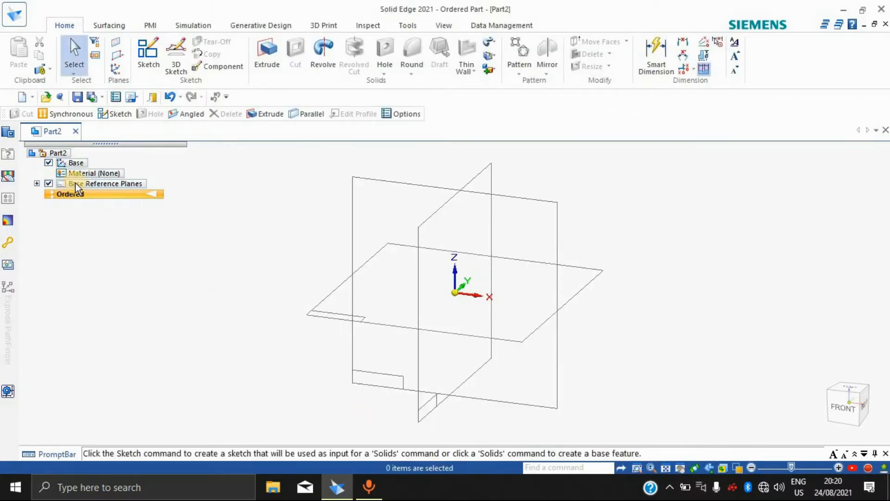
Step: Collapse and re-expand the part's feature tree, and expand its base reference planes to list the individual planes
{"action": "double_click", "coordinate": [55, 153]}
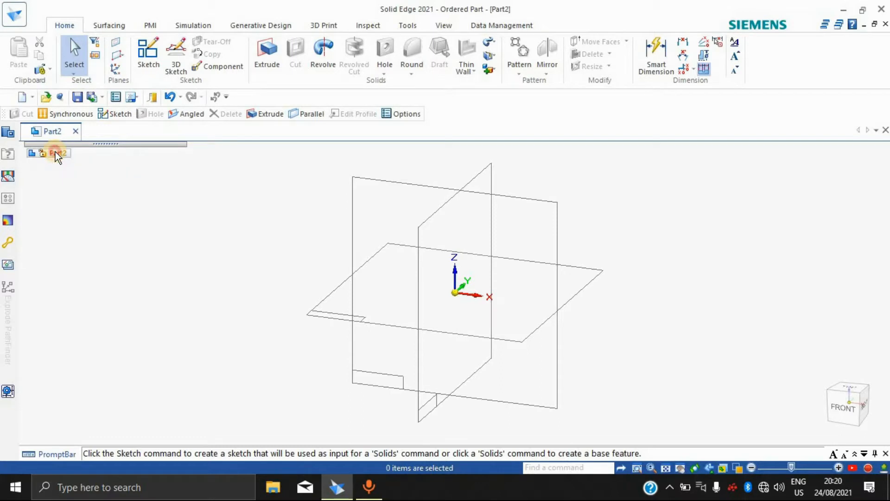
{"action": "double_click", "coordinate": [55, 152]}
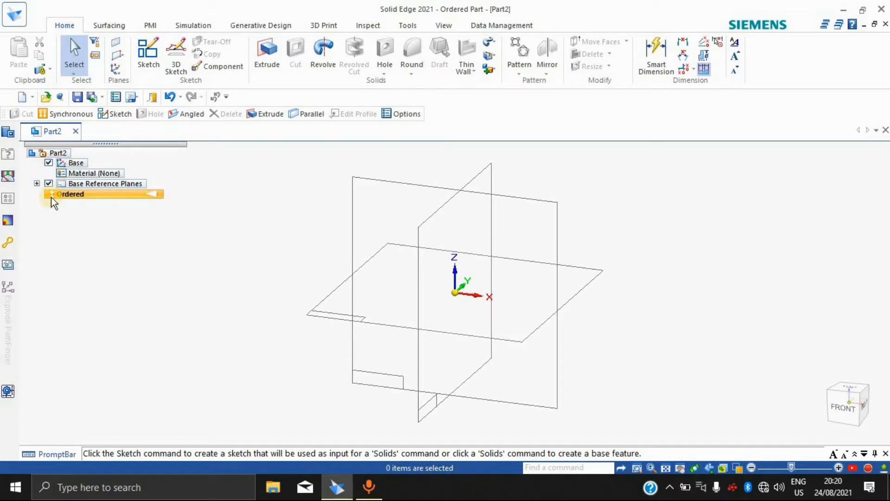
{"action": "left_click", "coordinate": [36, 184]}
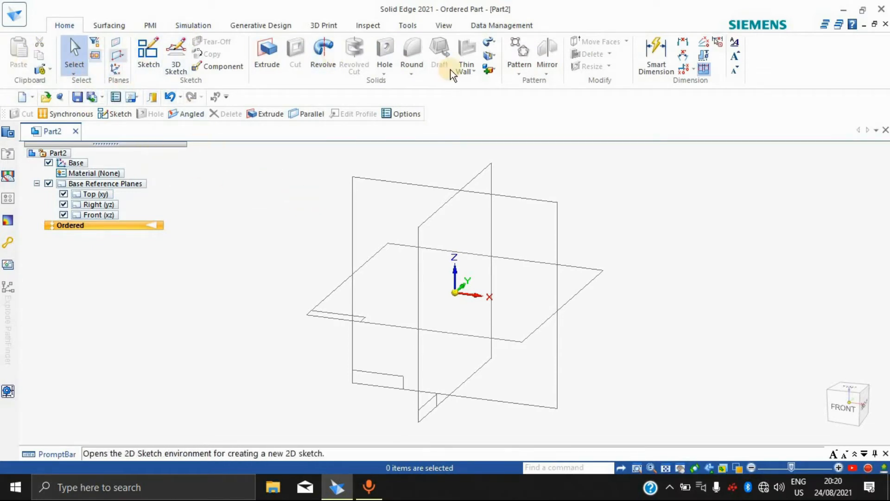
Step: Look over the surfacing, PMI, simulation and generative design commands, and return to the home commands with the window maximized
{"action": "left_click", "coordinate": [109, 25]}
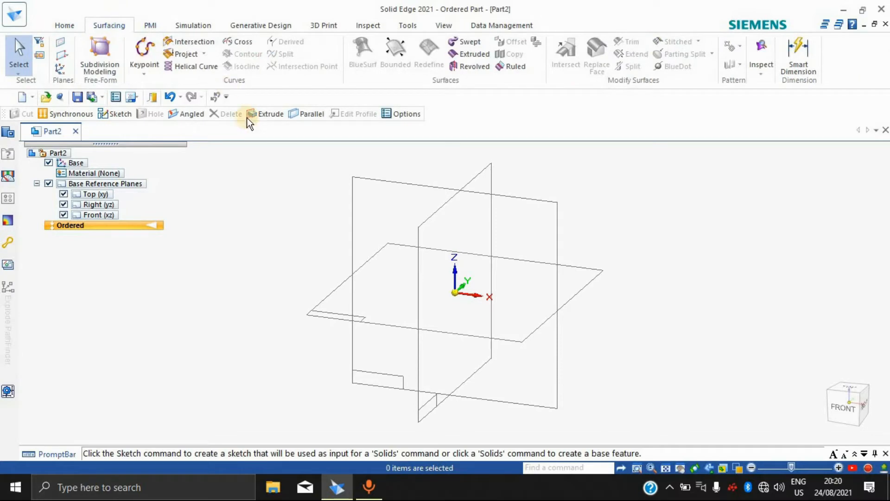
{"action": "left_click", "coordinate": [153, 25]}
{"action": "left_click", "coordinate": [190, 25]}
{"action": "left_click", "coordinate": [276, 26]}
{"action": "left_click", "coordinate": [113, 27]}
{"action": "left_click_drag", "start_coordinate": [74, 17], "coordinate": [69, 18]}
{"action": "left_click", "coordinate": [65, 27]}
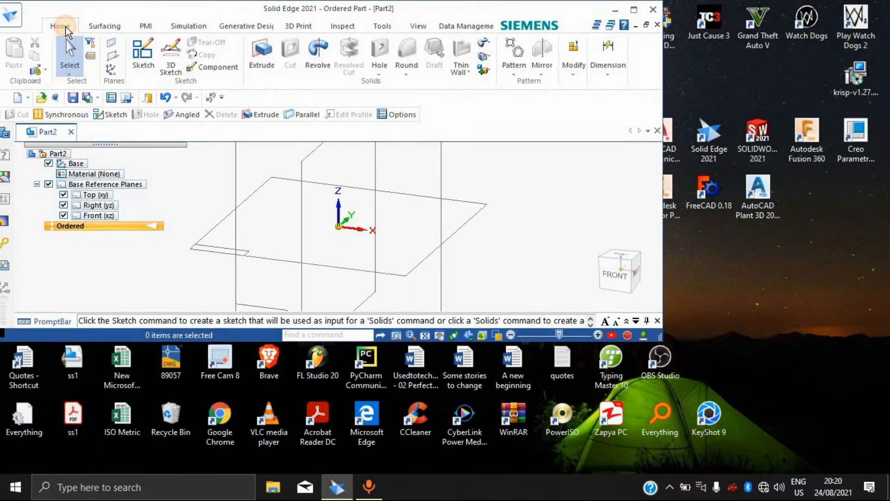
{"action": "left_click", "coordinate": [633, 10]}
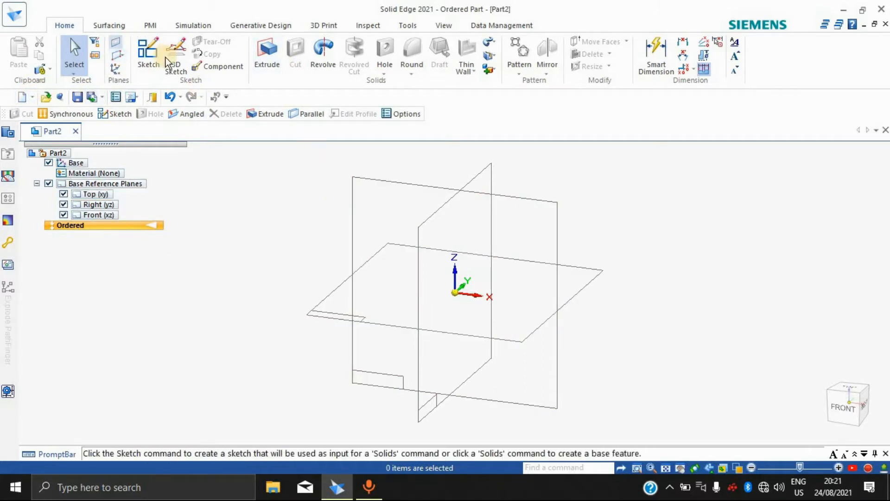
Step: Check the available plane types for a new sketch and start it on the Right (yz) plane with Coincident Plane
{"action": "left_click", "coordinate": [144, 61]}
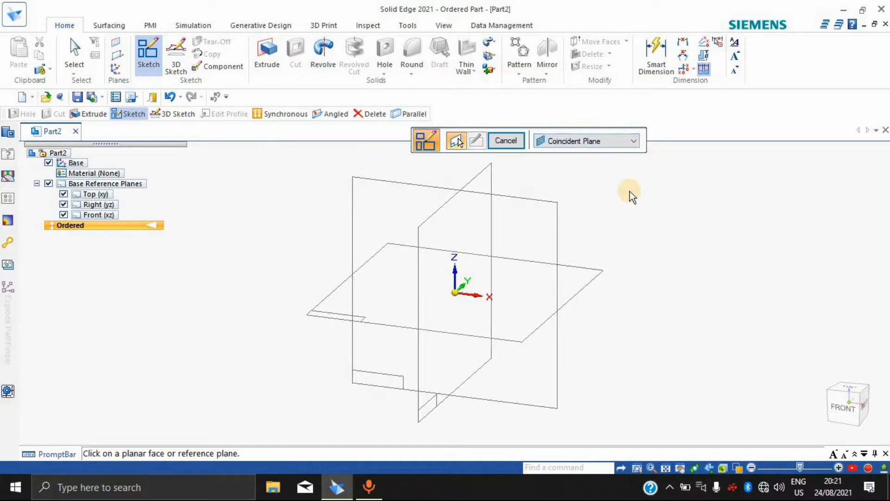
{"action": "left_click", "coordinate": [631, 138]}
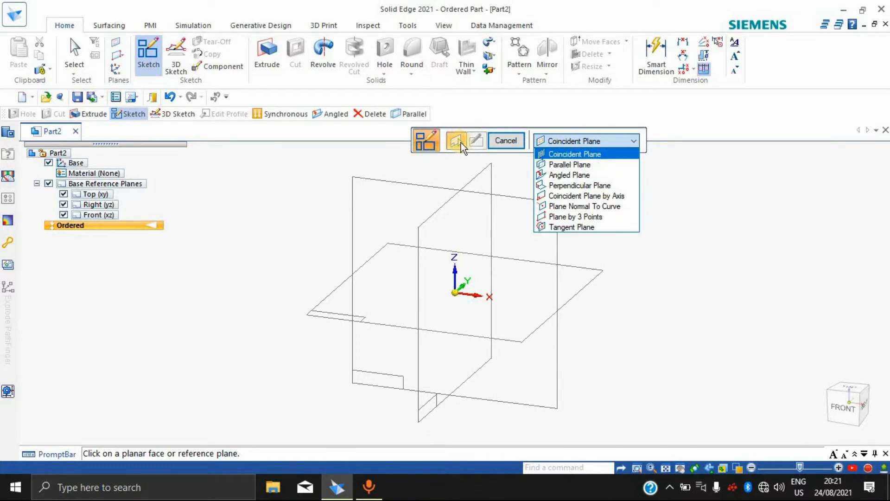
{"action": "left_click", "coordinate": [633, 160]}
{"action": "left_click", "coordinate": [623, 141]}
{"action": "left_click", "coordinate": [586, 154]}
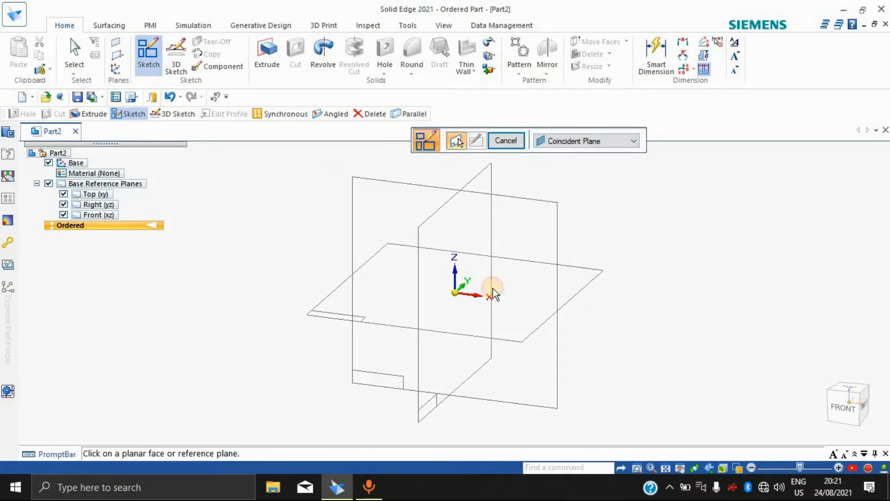
{"action": "left_click", "coordinate": [425, 231]}
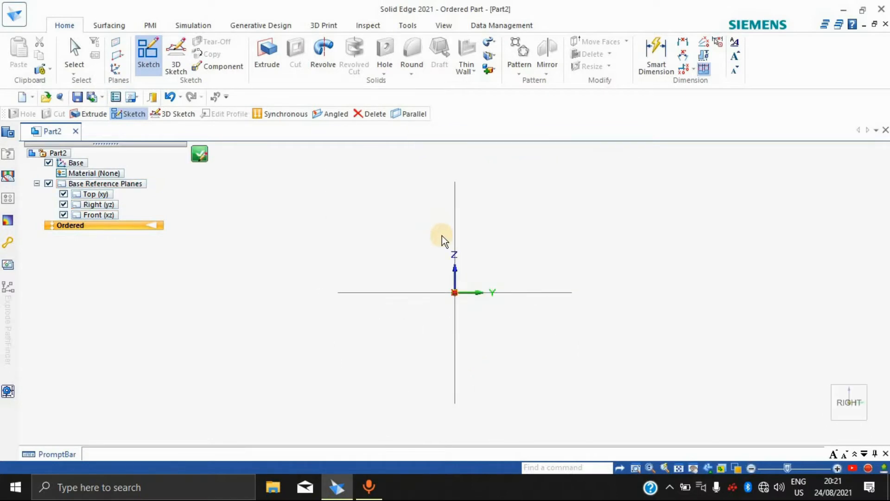
Step: Examine the sketch plane in isometric, rotated, panned and zoomed views, and return to the upright Right view
{"action": "left_click", "coordinate": [832, 386]}
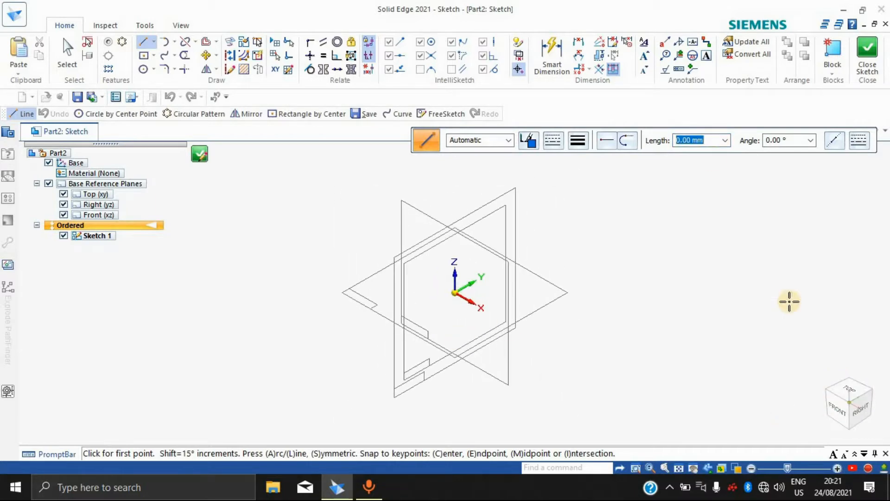
{"action": "left_click", "coordinate": [875, 402]}
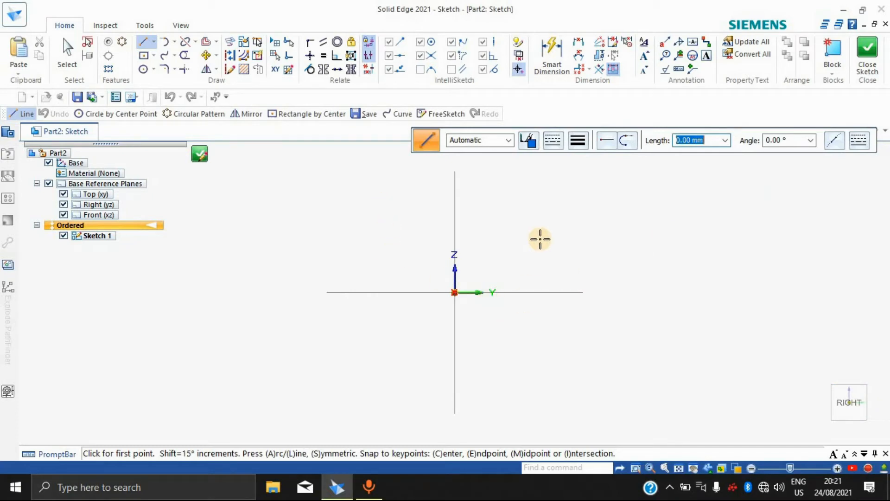
{"action": "mouse_move", "coordinate": [555, 262]}
{"action": "middle_mouse_down"}
{"action": "mouse_move", "coordinate": [561, 276]}
{"action": "mouse_move", "coordinate": [570, 219]}
{"action": "mouse_move", "coordinate": [489, 191]}
{"action": "mouse_move", "coordinate": [461, 272]}
{"action": "mouse_move", "coordinate": [524, 264]}
{"action": "mouse_move", "coordinate": [542, 236]}
{"action": "mouse_move", "coordinate": [473, 190]}
{"action": "mouse_move", "coordinate": [439, 277]}
{"action": "mouse_move", "coordinate": [536, 320]}
{"action": "mouse_move", "coordinate": [562, 267]}
{"action": "middle_mouse_up"}
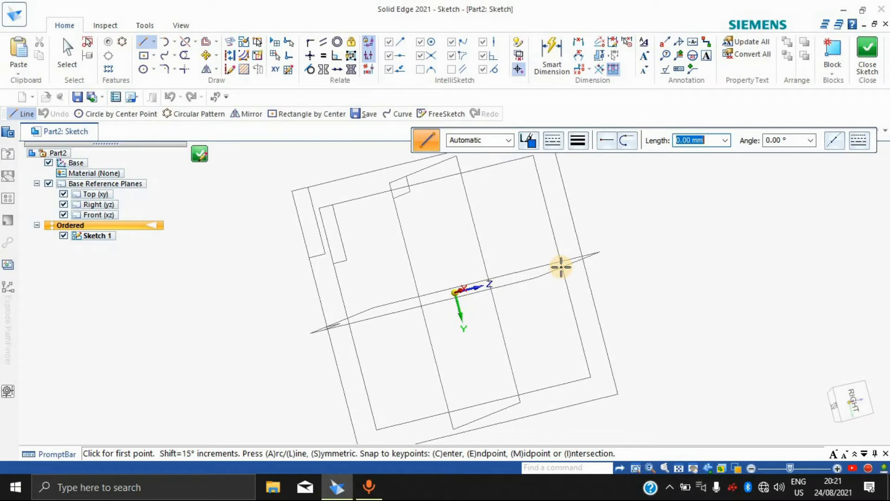
{"action": "mouse_move", "coordinate": [636, 258]}
{"action": "middle_mouse_down", "text": "shift"}
{"action": "mouse_move", "coordinate": [806, 267]}
{"action": "mouse_move", "coordinate": [507, 260]}
{"action": "mouse_move", "coordinate": [742, 244]}
{"action": "mouse_move", "coordinate": [581, 268]}
{"action": "middle_mouse_up", "text": "shift"}
{"action": "scroll", "coordinate": [578, 267], "scroll_direction": "down", "scroll_amount": 5}
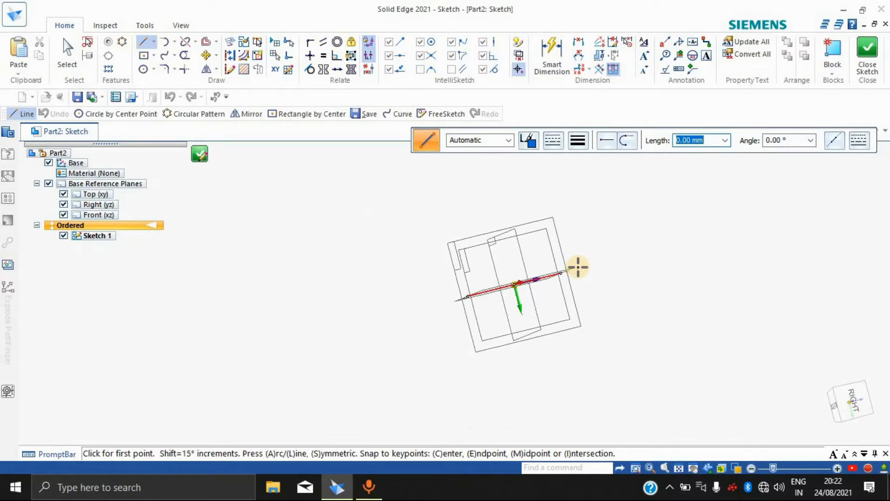
{"action": "scroll", "coordinate": [578, 267], "scroll_direction": "down", "scroll_amount": 3}
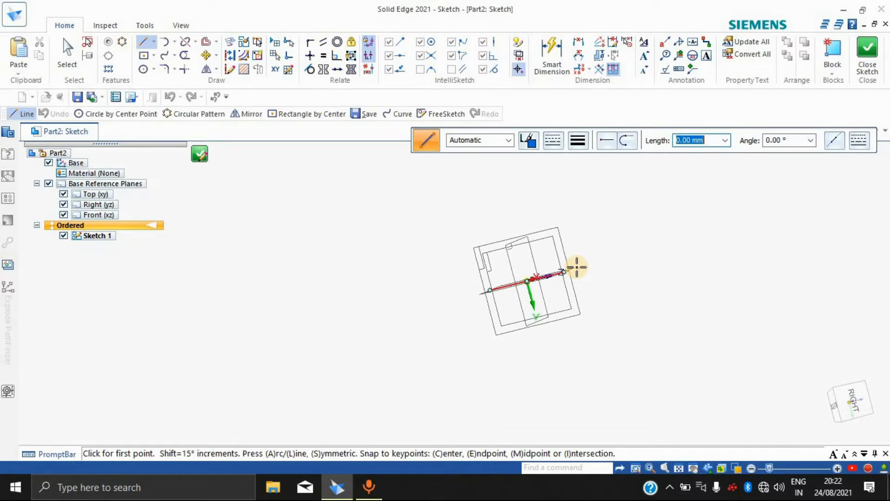
{"action": "scroll", "coordinate": [577, 267], "scroll_direction": "down", "scroll_amount": 2}
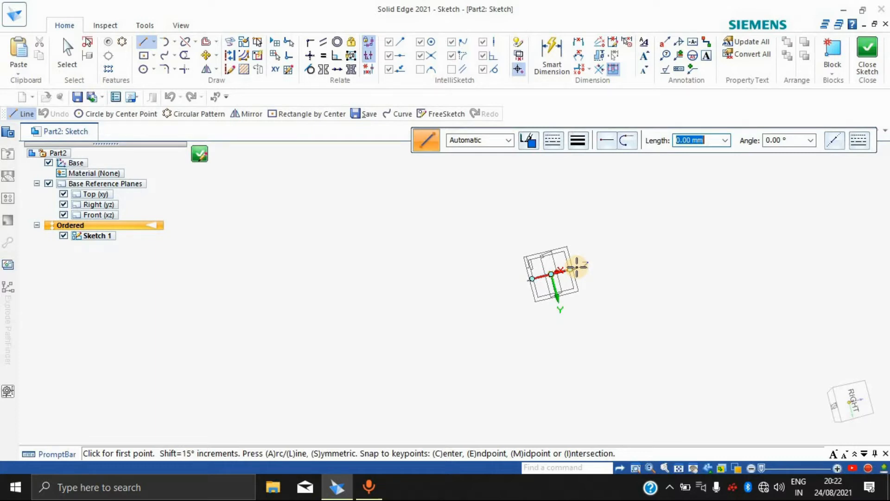
{"action": "scroll", "coordinate": [577, 266], "scroll_direction": "up", "scroll_amount": 5}
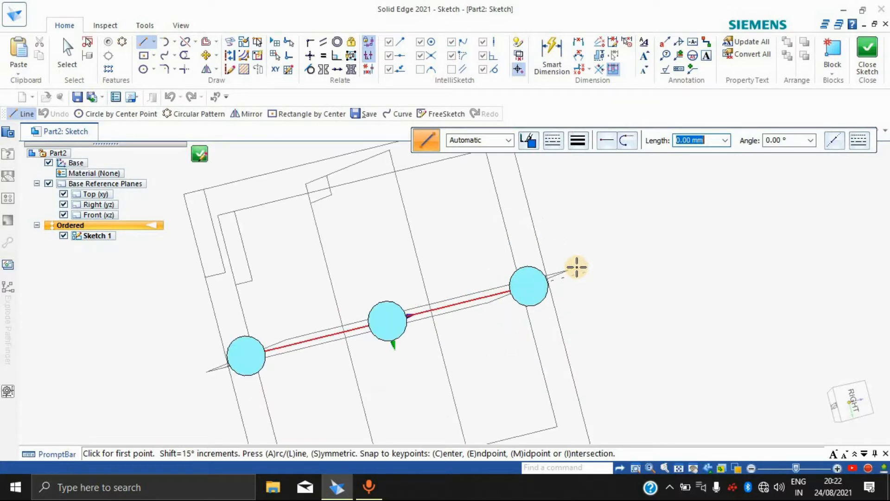
{"action": "scroll", "coordinate": [576, 267], "scroll_direction": "down", "scroll_amount": 3}
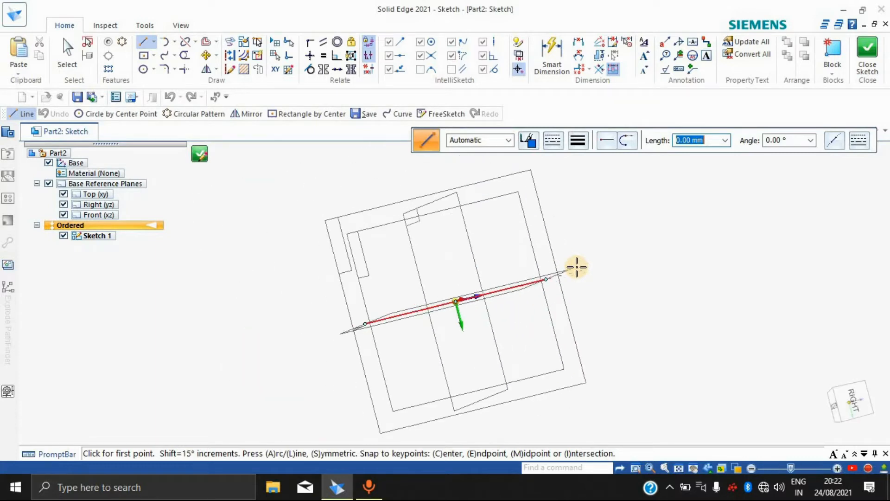
{"action": "left_click", "coordinate": [853, 406]}
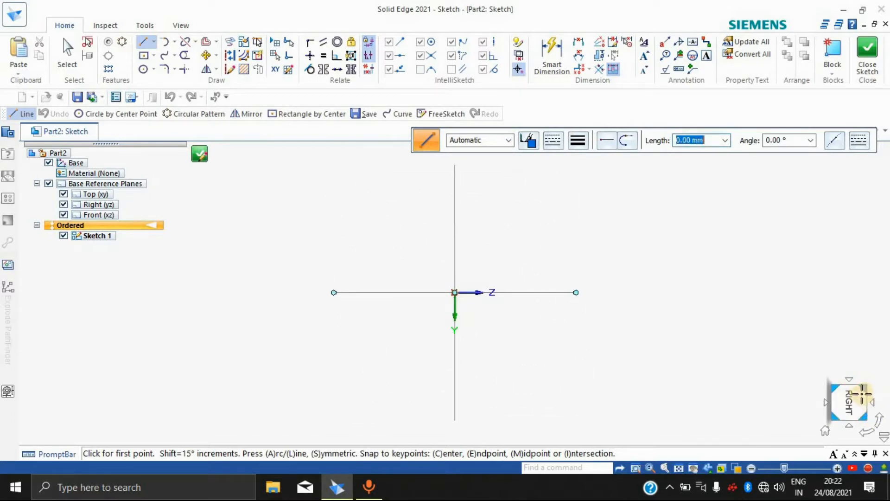
{"action": "left_click", "coordinate": [878, 420]}
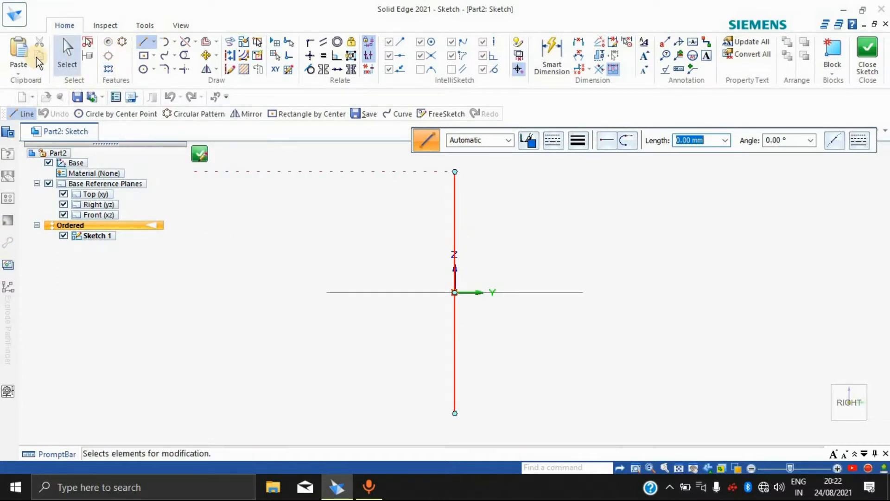
Step: Check the paste options and draw a horizontal line from the origin along the positive Y axis
{"action": "left_click", "coordinate": [14, 72]}
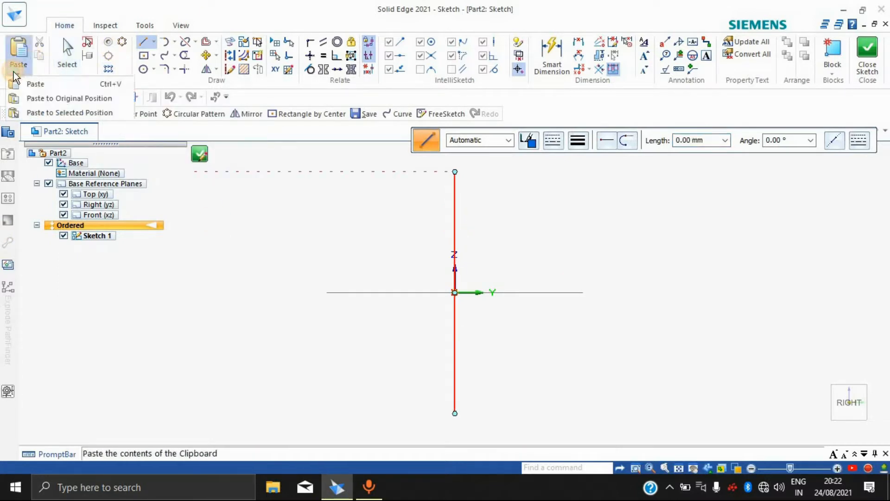
{"action": "left_click", "coordinate": [153, 120]}
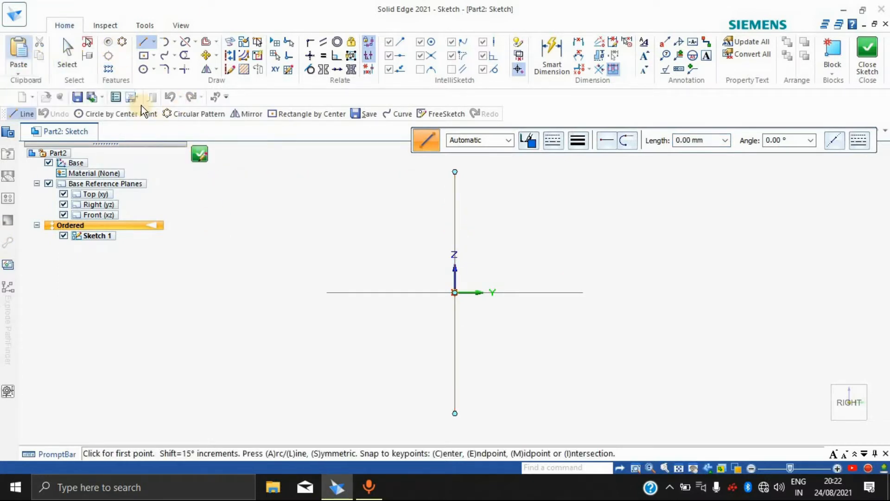
{"action": "left_click", "coordinate": [154, 41]}
{"action": "left_click", "coordinate": [161, 58]}
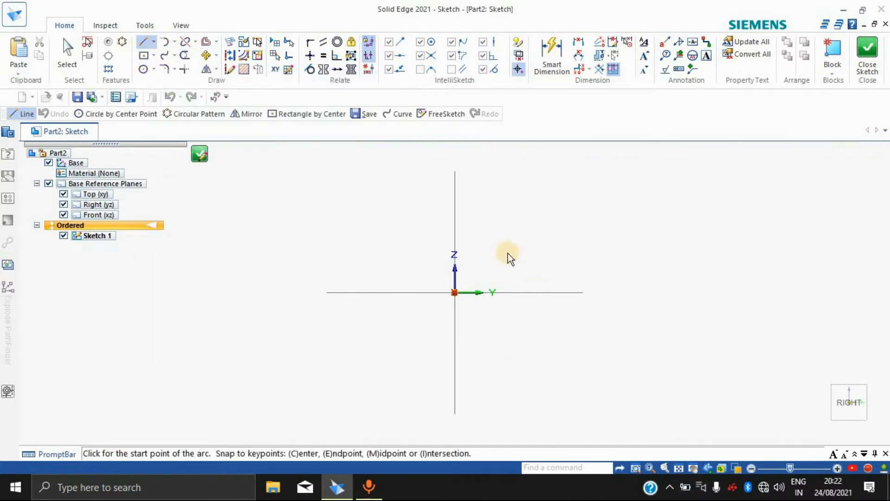
{"action": "left_click", "coordinate": [455, 292]}
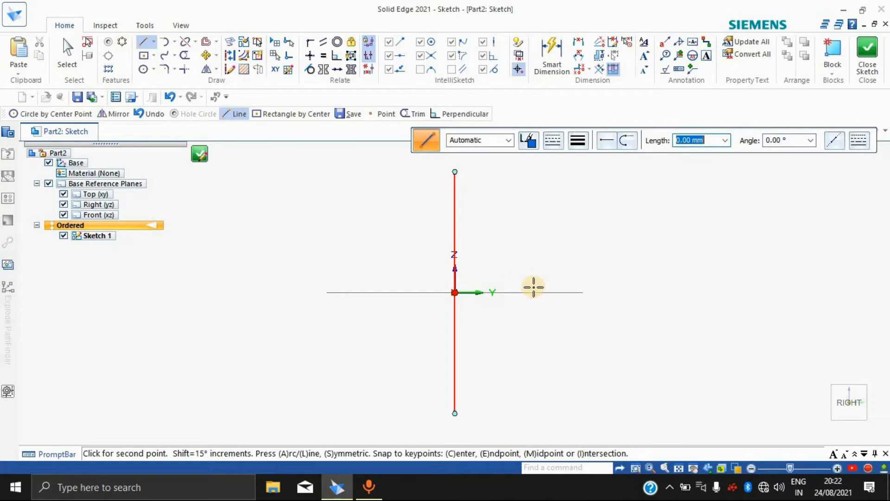
{"action": "left_click", "coordinate": [631, 292]}
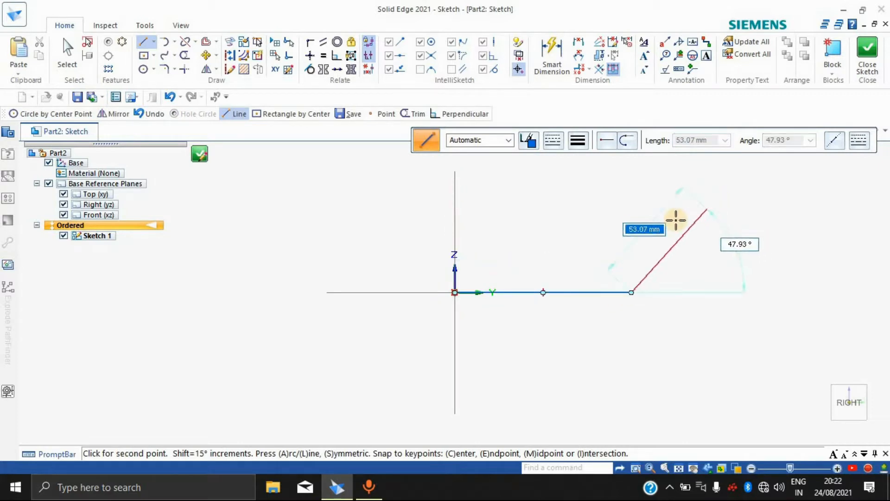
{"action": "right_click", "coordinate": [644, 219]}
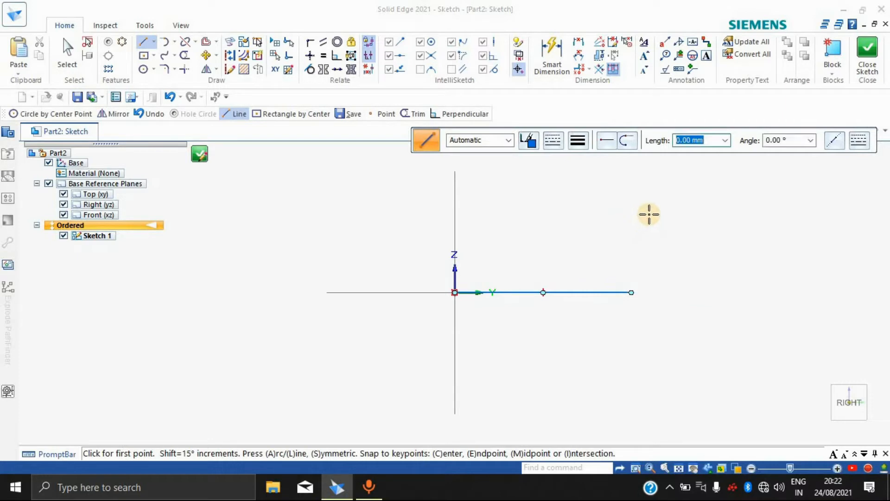
Step: Draw a 100 mm line from the origin rising diagonally at about 45° from the horizontal line, and end the Line command
{"action": "left_click", "coordinate": [455, 292]}
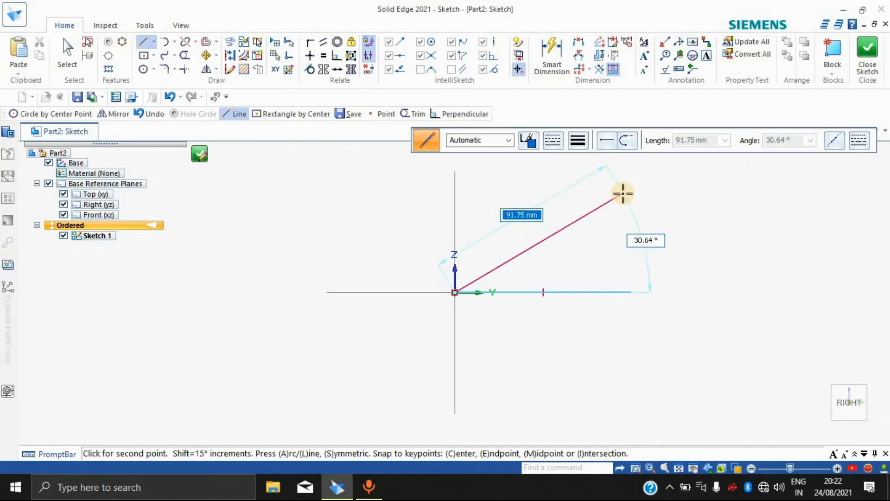
{"action": "key", "text": "BackSpace"}
{"action": "type", "text": "100"}
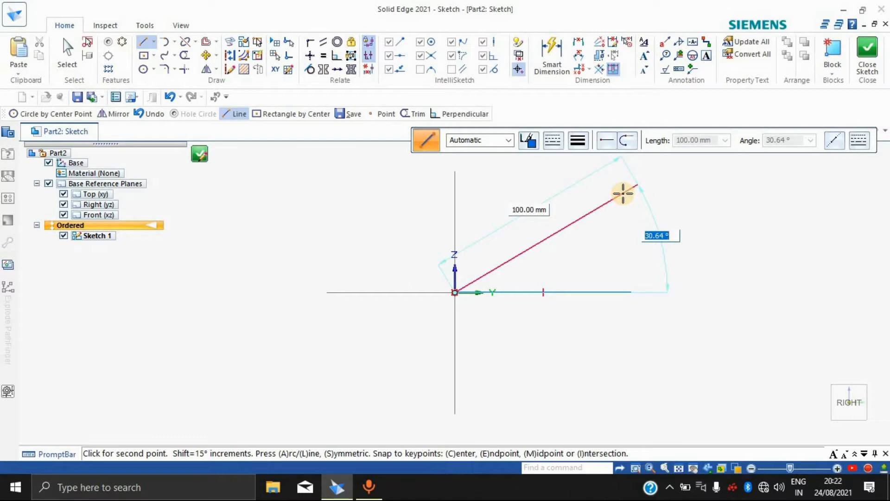
{"action": "key", "text": "Return"}
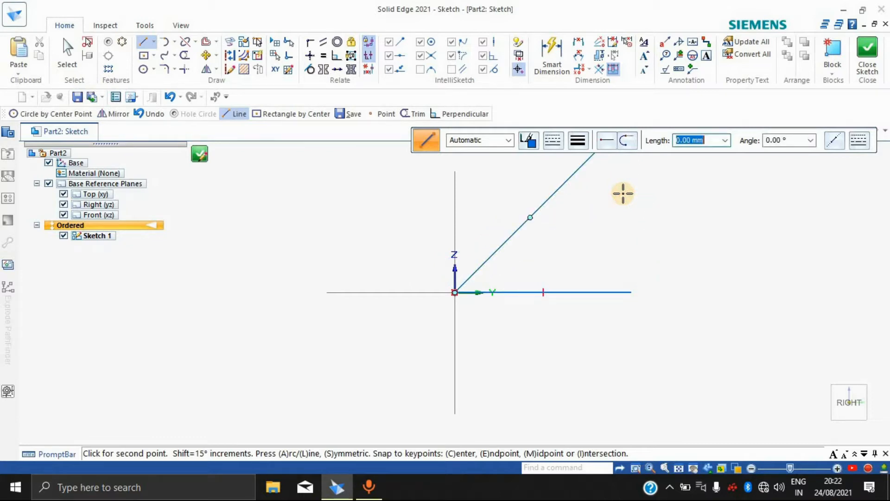
{"action": "scroll", "coordinate": [578, 207], "scroll_direction": "down", "scroll_amount": 2}
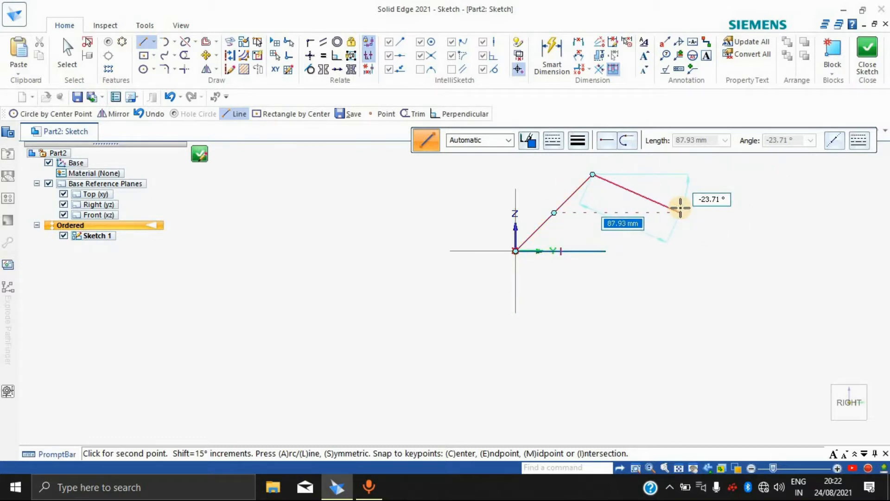
{"action": "key", "text": "Escape"}
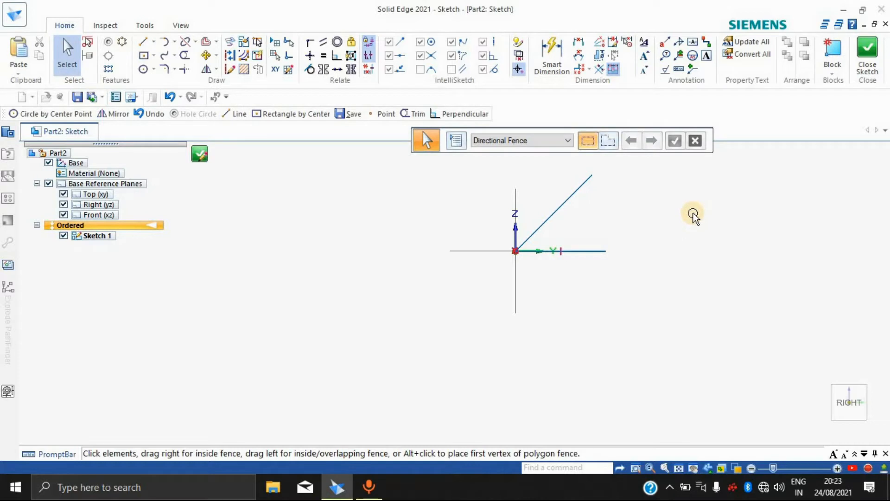
Step: Place a sketch point at X 30 mm and Y 50 mm with the Point command
{"action": "scroll", "coordinate": [565, 238], "scroll_direction": "down", "scroll_amount": 1}
{"action": "scroll", "coordinate": [583, 219], "scroll_direction": "up", "scroll_amount": 4}
{"action": "scroll", "coordinate": [585, 219], "scroll_direction": "down", "scroll_amount": 2}
{"action": "scroll", "coordinate": [564, 222], "scroll_direction": "down", "scroll_amount": 2}
{"action": "scroll", "coordinate": [612, 179], "scroll_direction": "up", "scroll_amount": 3}
{"action": "scroll", "coordinate": [562, 190], "scroll_direction": "up", "scroll_amount": 1}
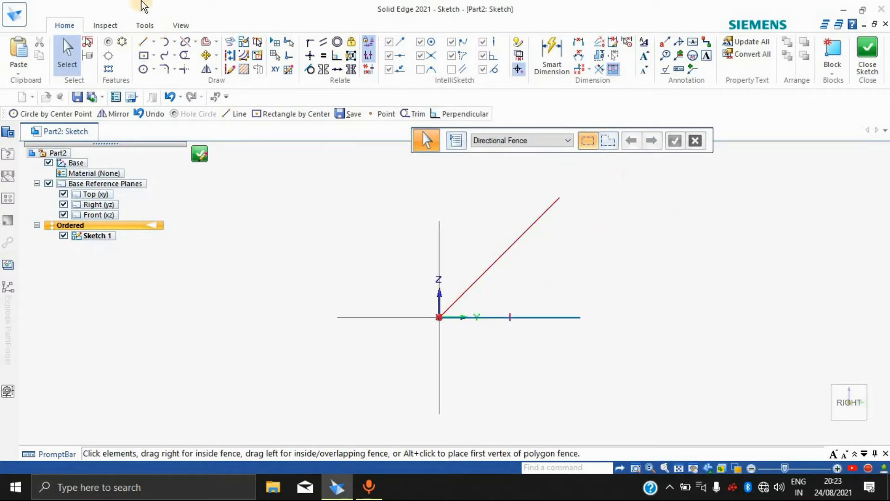
{"action": "left_click", "coordinate": [151, 45]}
{"action": "left_click", "coordinate": [229, 71]}
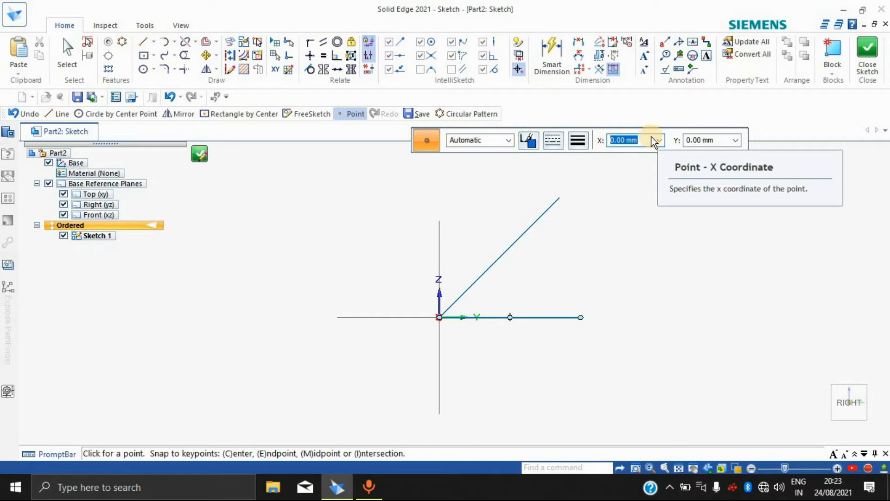
{"action": "type", "text": "30"}
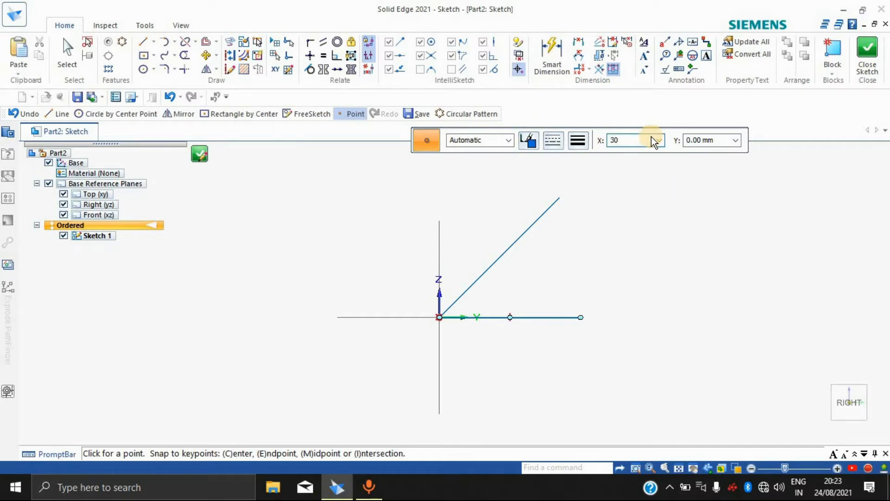
{"action": "key", "text": "Tab"}
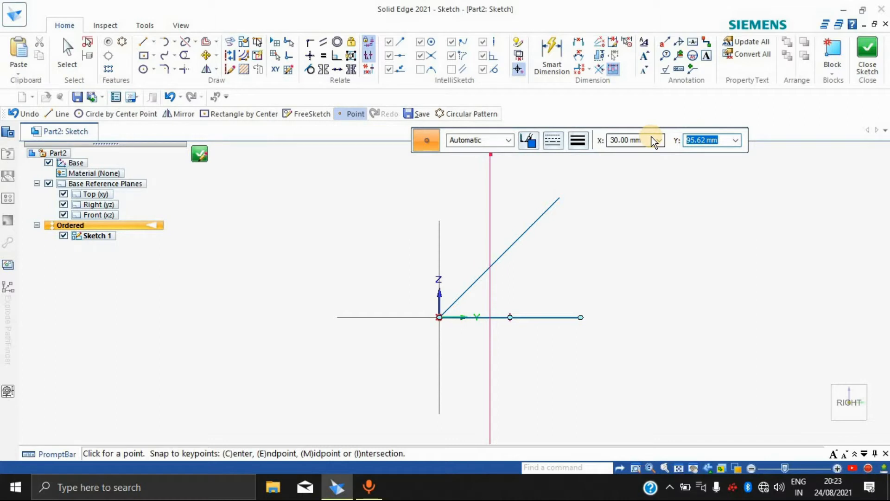
{"action": "type", "text": "50"}
{"action": "key", "text": "Return"}
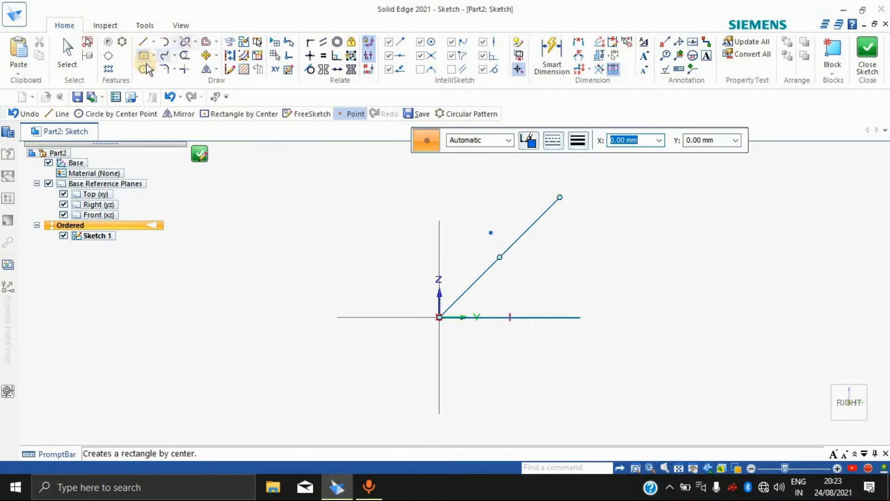
Step: Place ten more sketch points freehand, scattered around and to the right of the diagonal line
{"action": "left_click", "coordinate": [154, 43]}
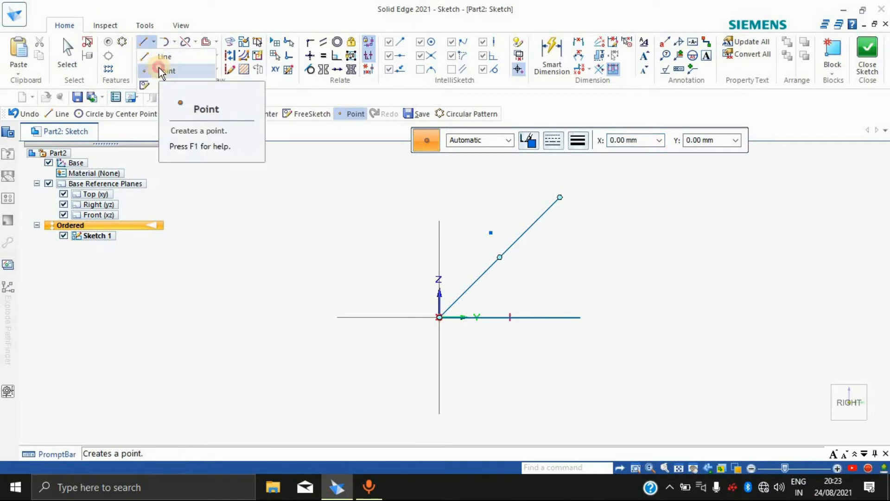
{"action": "left_click", "coordinate": [160, 68]}
{"action": "left_click", "coordinate": [565, 225]}
{"action": "left_click", "coordinate": [735, 206]}
{"action": "left_click", "coordinate": [623, 331]}
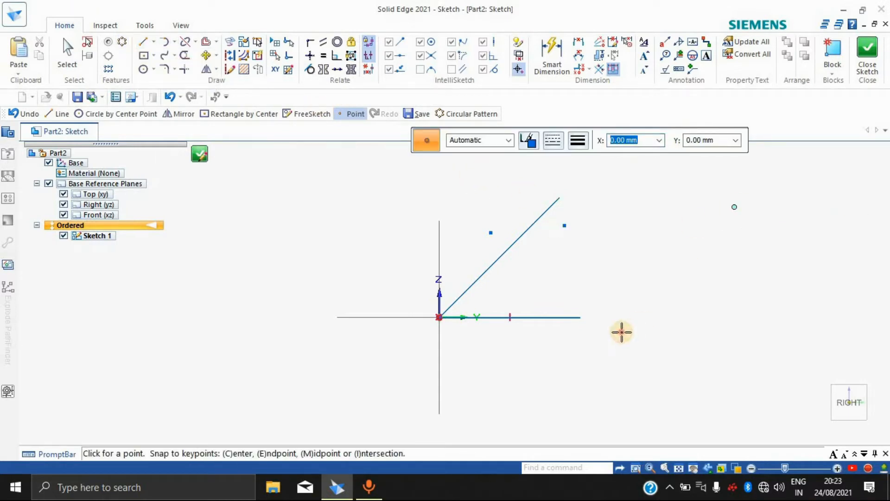
{"action": "left_click", "coordinate": [602, 238]}
{"action": "left_click", "coordinate": [696, 238]}
{"action": "left_click", "coordinate": [683, 341]}
{"action": "left_click", "coordinate": [764, 301]}
{"action": "left_click", "coordinate": [623, 270]}
{"action": "left_click", "coordinate": [538, 269]}
{"action": "left_click", "coordinate": [673, 177]}
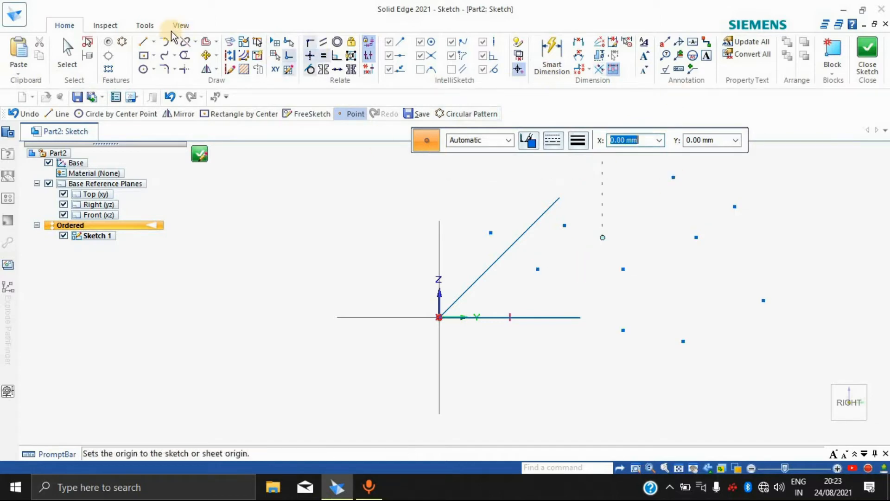
Step: Use FreeSketch to draw a connected line-arc-line profile ending at the origin, and a circle above it
{"action": "left_click", "coordinate": [153, 41]}
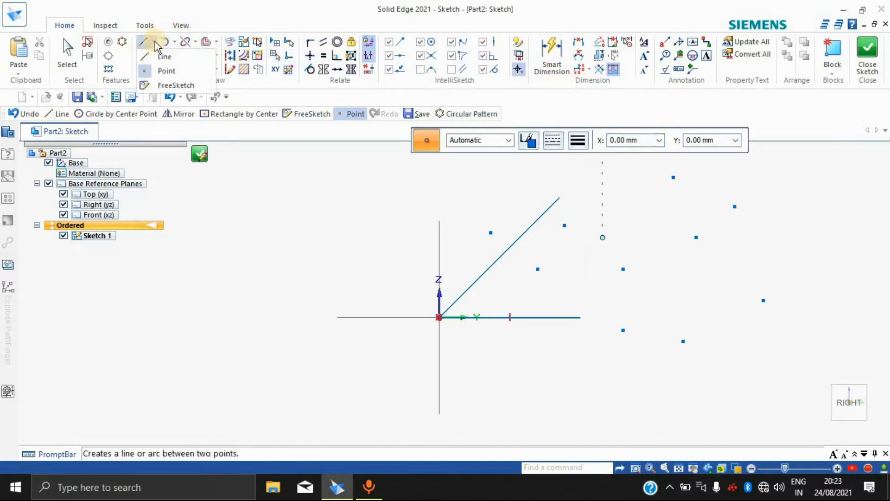
{"action": "left_click", "coordinate": [161, 86]}
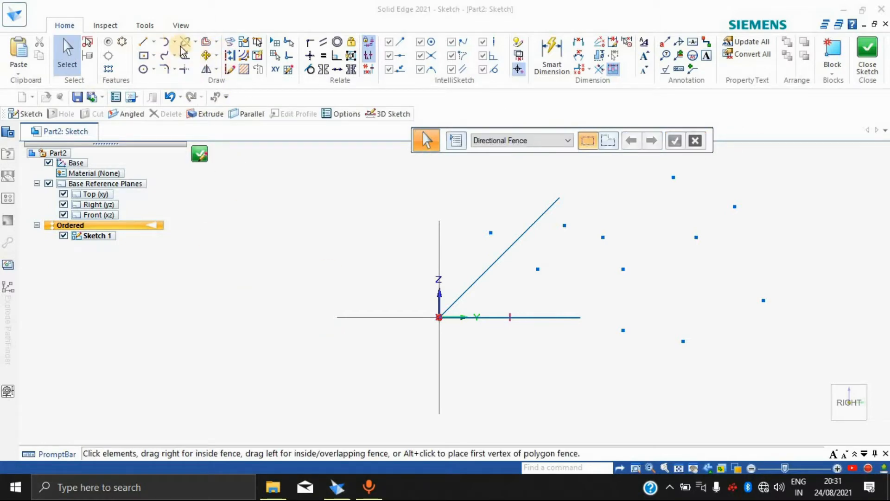
{"action": "left_click", "coordinate": [154, 42]}
{"action": "left_click", "coordinate": [176, 86]}
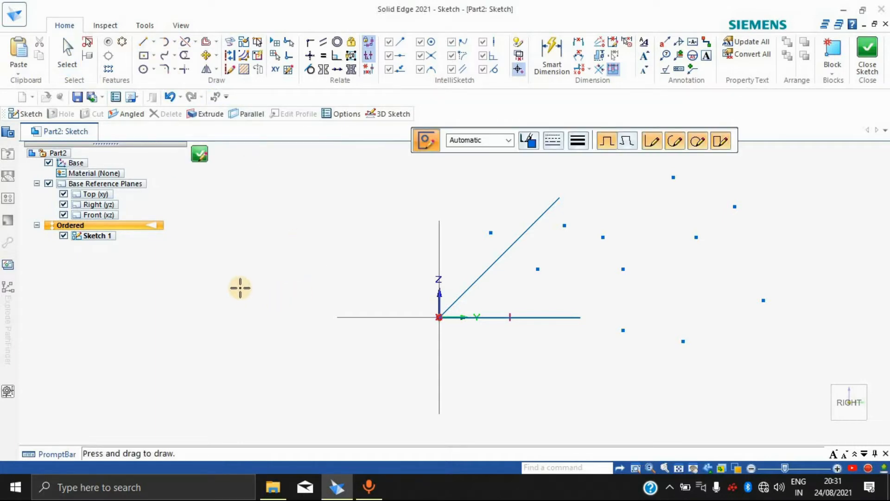
{"action": "mouse_move", "coordinate": [240, 288]}
{"action": "left_mouse_down"}
{"action": "mouse_move", "coordinate": [255, 337]}
{"action": "mouse_move", "coordinate": [293, 346]}
{"action": "mouse_move", "coordinate": [314, 313]}
{"action": "mouse_move", "coordinate": [379, 309]}
{"action": "left_mouse_up"}
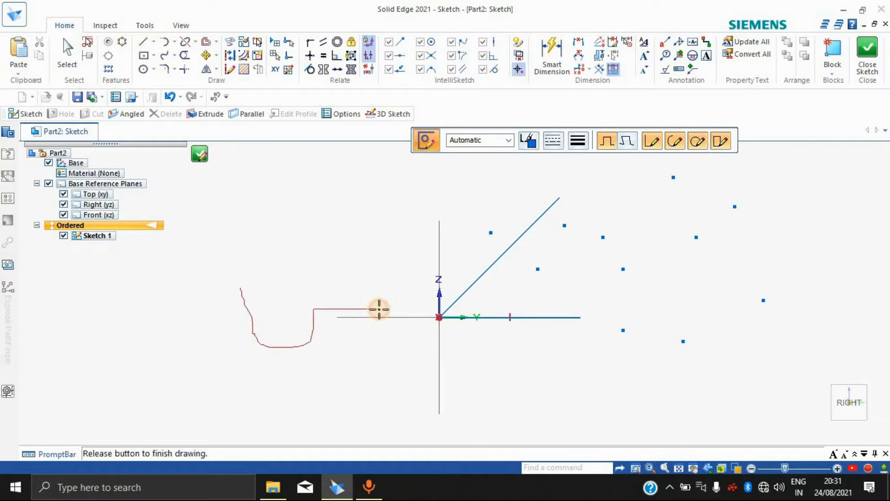
{"action": "left_click_drag", "start_coordinate": [442, 257], "coordinate": [444, 258]}
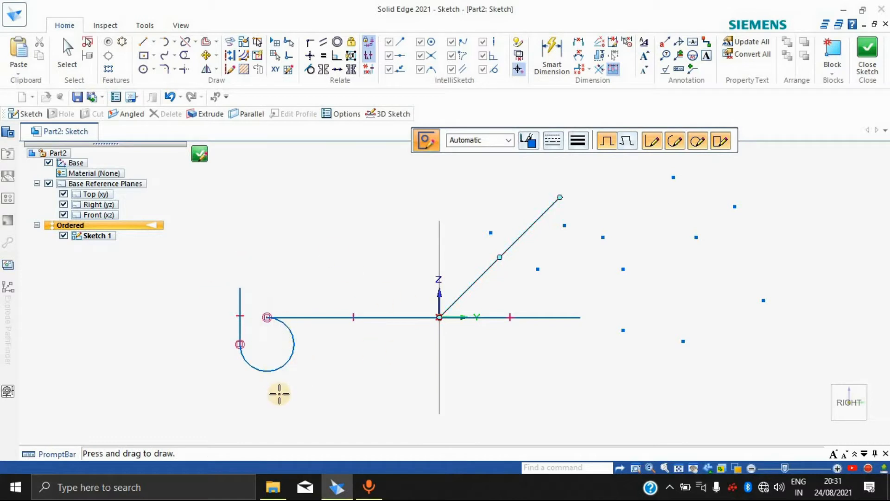
{"action": "mouse_move", "coordinate": [229, 231]}
{"action": "left_mouse_down"}
{"action": "mouse_move", "coordinate": [296, 175]}
{"action": "mouse_move", "coordinate": [274, 251]}
{"action": "mouse_move", "coordinate": [228, 228]}
{"action": "left_mouse_up"}
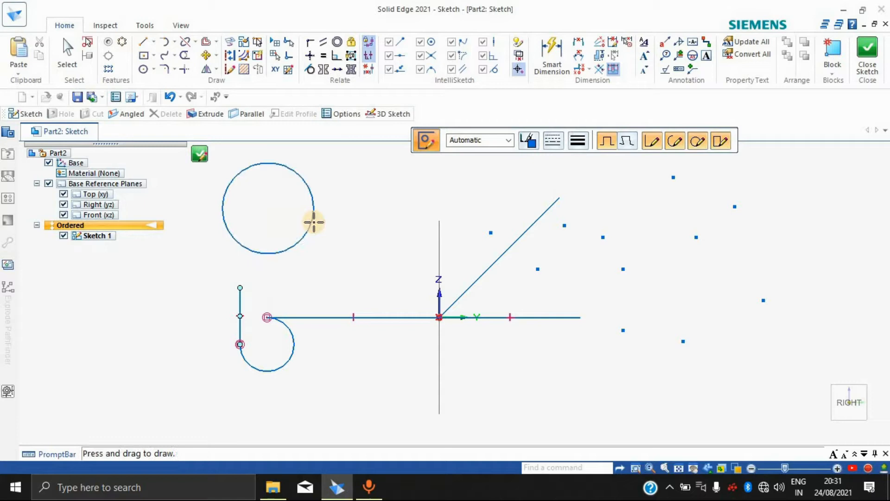
Step: FreeSketch an upward-bulging arc, two shallow curves below the existing shapes, and an open three-sided rectangular profile to the right
{"action": "mouse_move", "coordinate": [53, 319]}
{"action": "left_mouse_down"}
{"action": "mouse_move", "coordinate": [131, 295]}
{"action": "mouse_move", "coordinate": [155, 316]}
{"action": "left_mouse_up"}
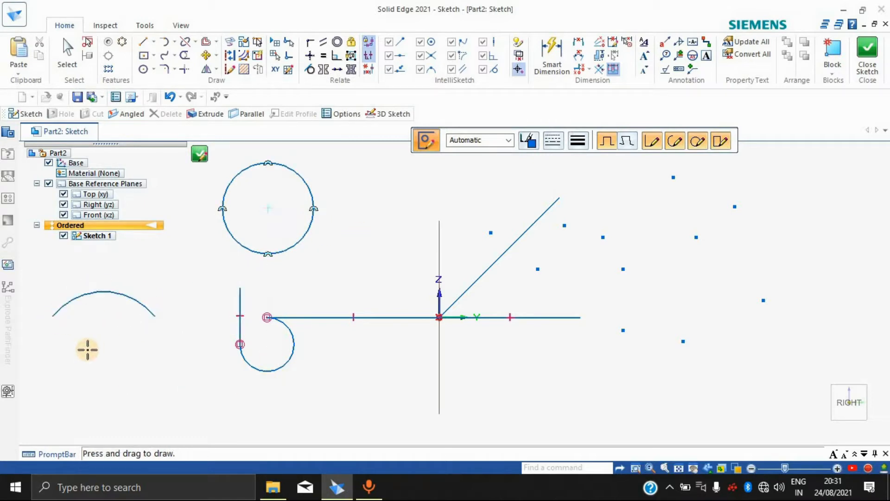
{"action": "left_click_drag", "start_coordinate": [46, 373], "coordinate": [168, 374]}
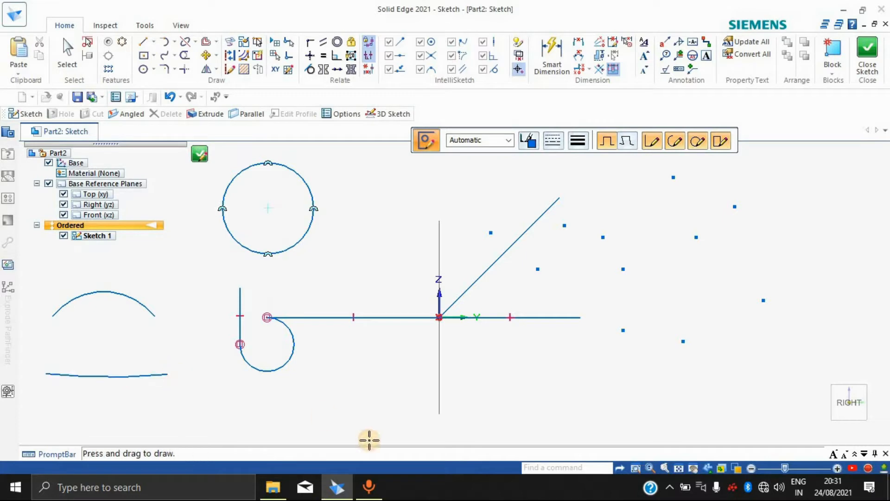
{"action": "left_click_drag", "start_coordinate": [228, 403], "coordinate": [374, 407]}
{"action": "mouse_move", "coordinate": [517, 380]}
{"action": "left_mouse_down"}
{"action": "mouse_move", "coordinate": [887, 318]}
{"action": "mouse_move", "coordinate": [790, 343]}
{"action": "mouse_move", "coordinate": [788, 325]}
{"action": "left_mouse_up"}
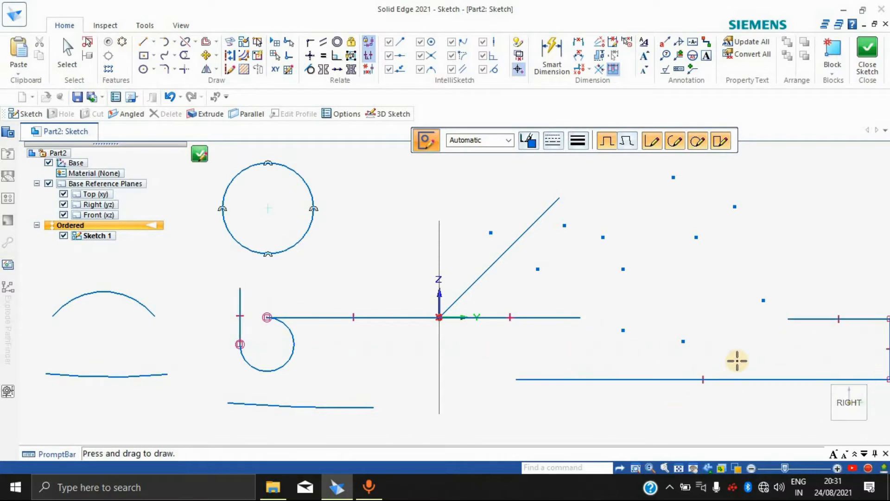
Step: End FreeSketch and delete all sketch elements, undoing and redoing the deletion once
{"action": "scroll", "coordinate": [737, 361], "scroll_direction": "down", "scroll_amount": 4}
{"action": "scroll", "coordinate": [738, 360], "scroll_direction": "up", "scroll_amount": 2}
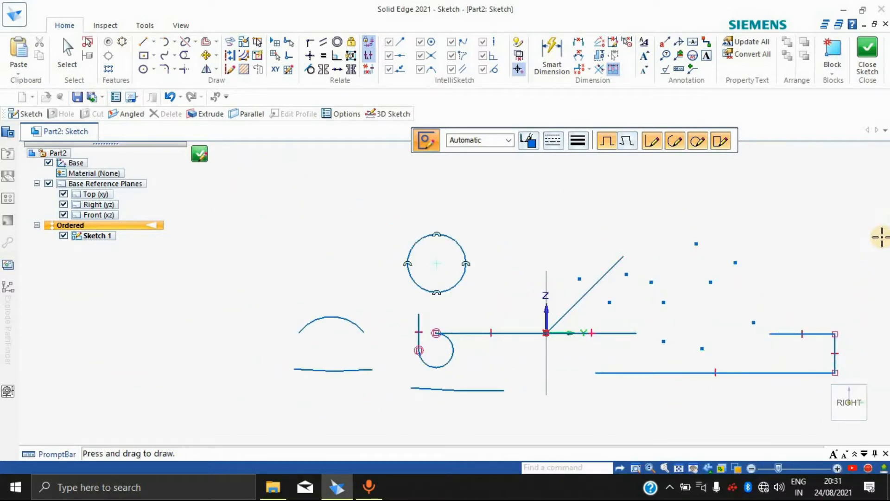
{"action": "key", "text": "Escape"}
{"action": "key", "text": "ctrl+a"}
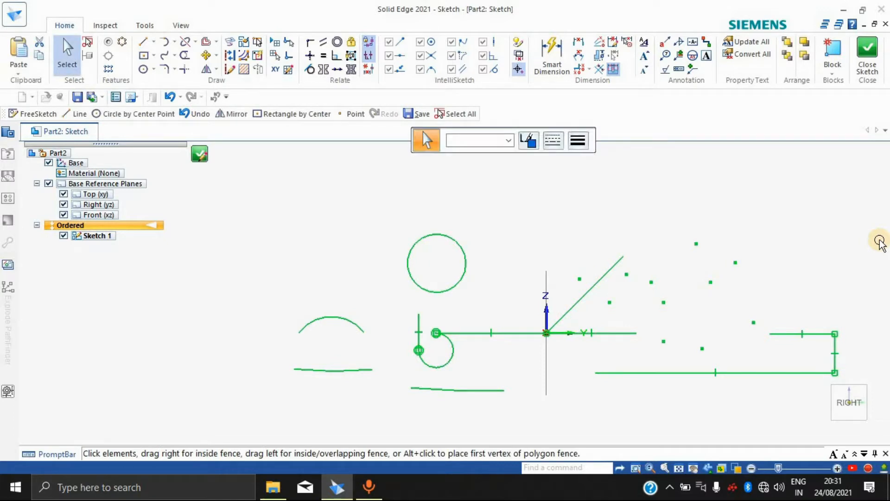
{"action": "key", "text": "Delete"}
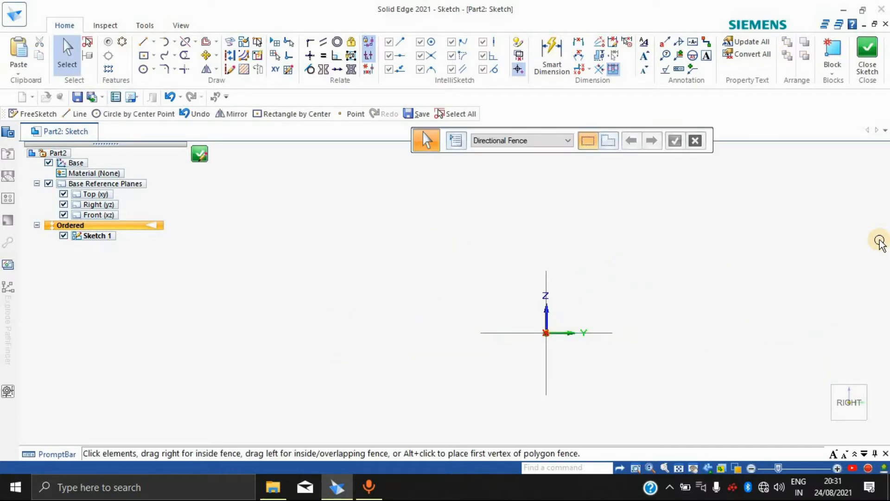
{"action": "key", "text": "ctrl+z"}
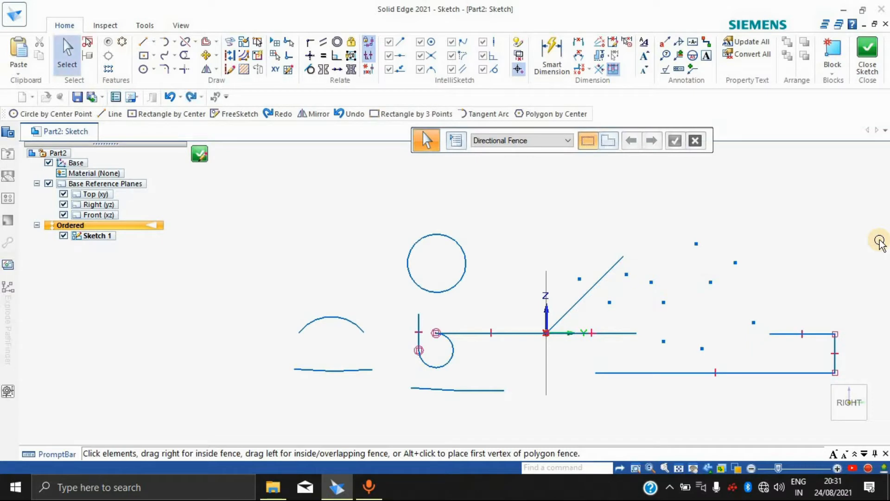
{"action": "key", "text": "ctrl+y"}
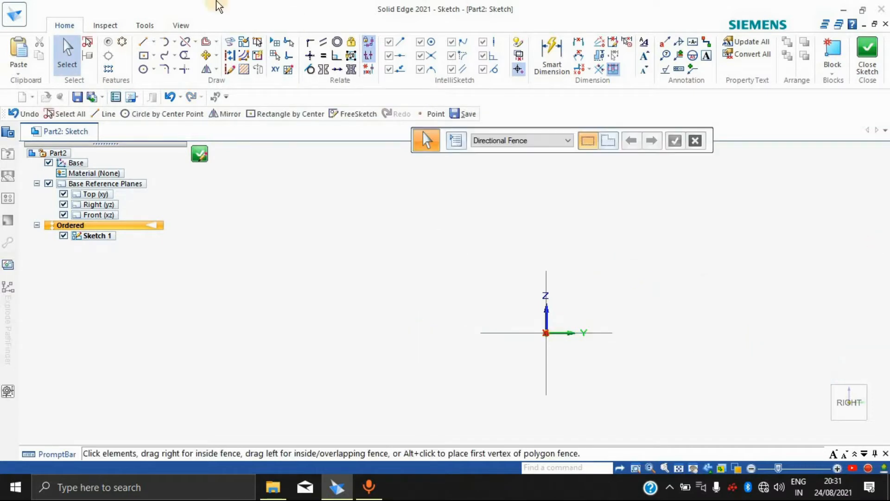
Step: Draw a 100 mm by 100 mm Rectangle by Center on the origin, with its sides aligned to the axes
{"action": "left_click", "coordinate": [154, 41]}
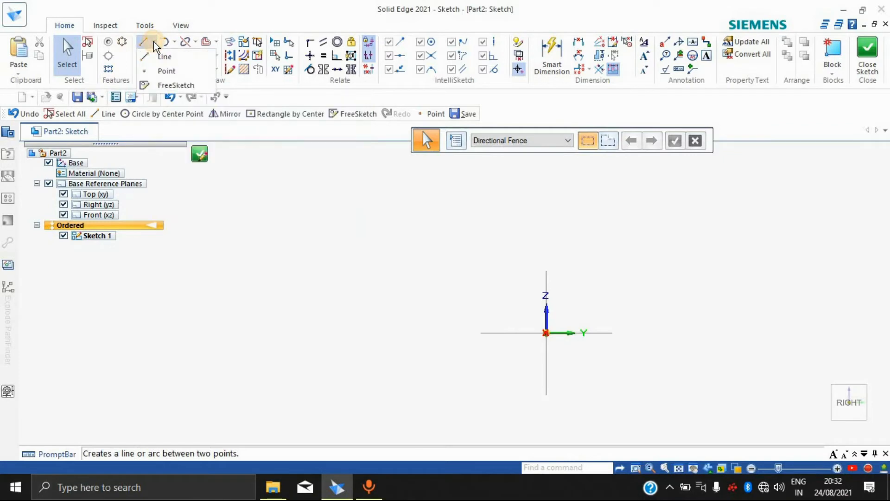
{"action": "left_click", "coordinate": [251, 286]}
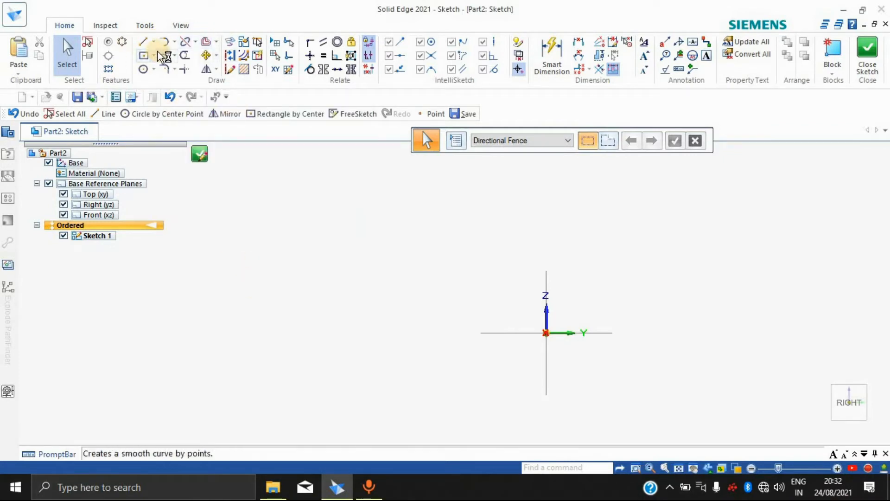
{"action": "left_click", "coordinate": [154, 56]}
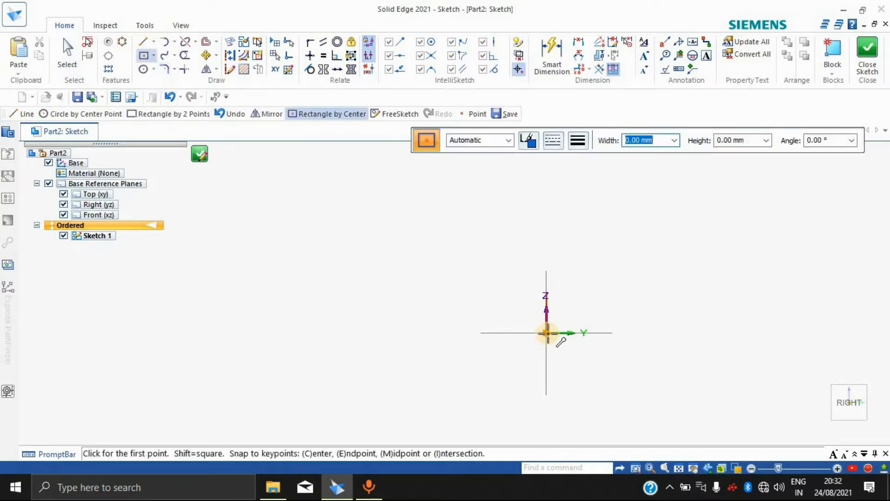
{"action": "left_click", "coordinate": [548, 332]}
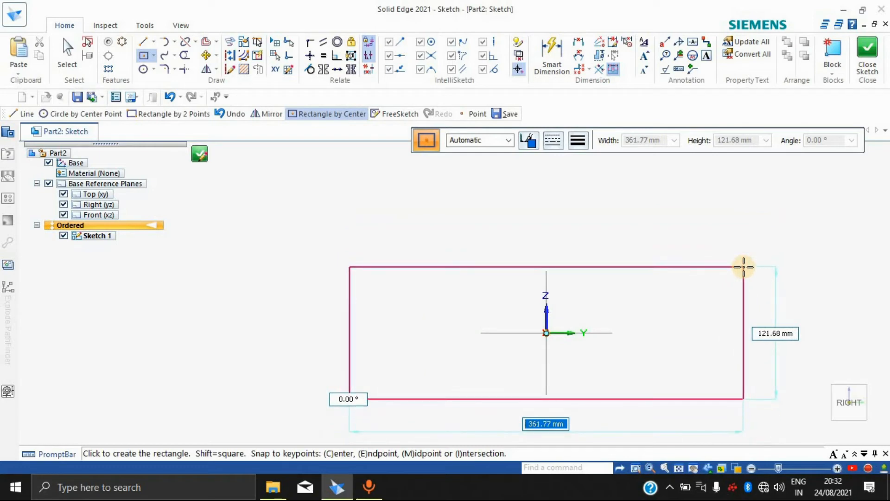
{"action": "type", "text": "100"}
{"action": "key", "text": "Tab"}
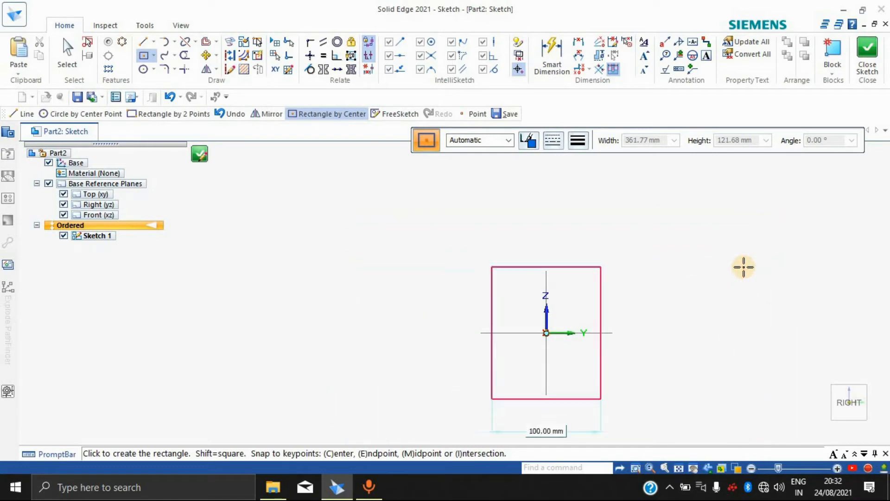
{"action": "type", "text": "100"}
{"action": "key", "text": "Tab"}
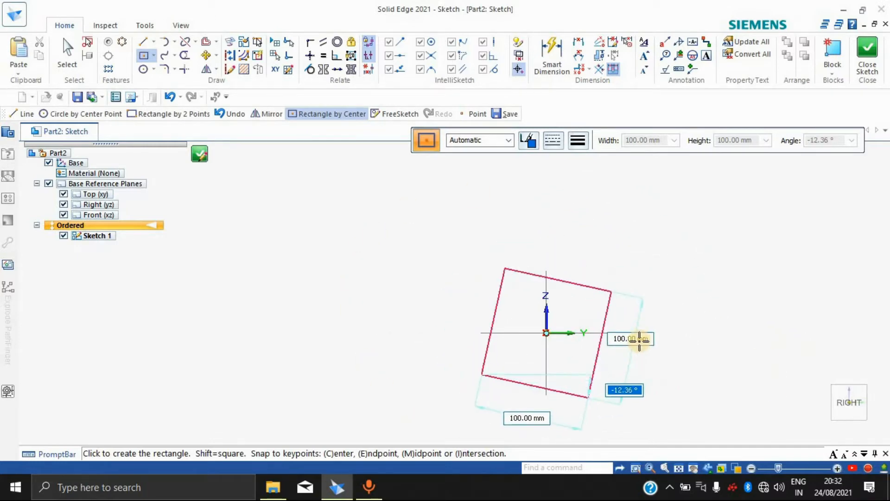
{"action": "left_click", "coordinate": [640, 337]}
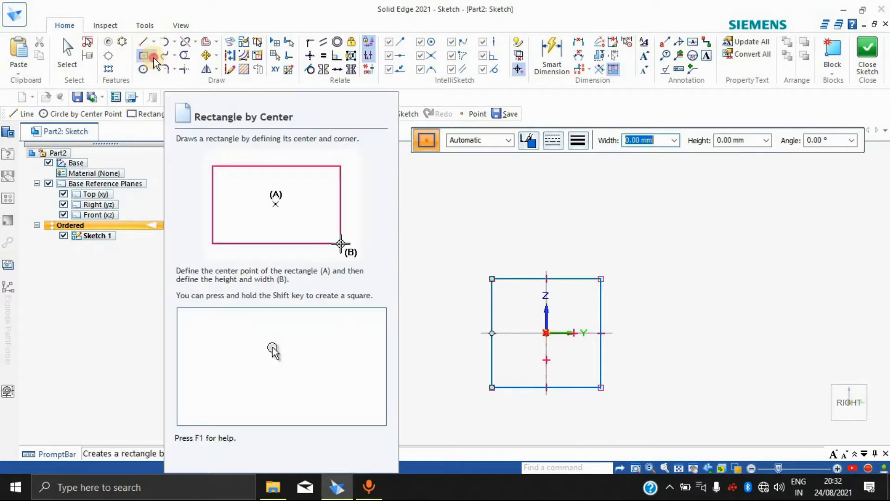
Step: Draw a larger Rectangle by 2 Points extending up and left from the square's lower-left corner
{"action": "left_click", "coordinate": [154, 57]}
{"action": "left_click", "coordinate": [173, 85]}
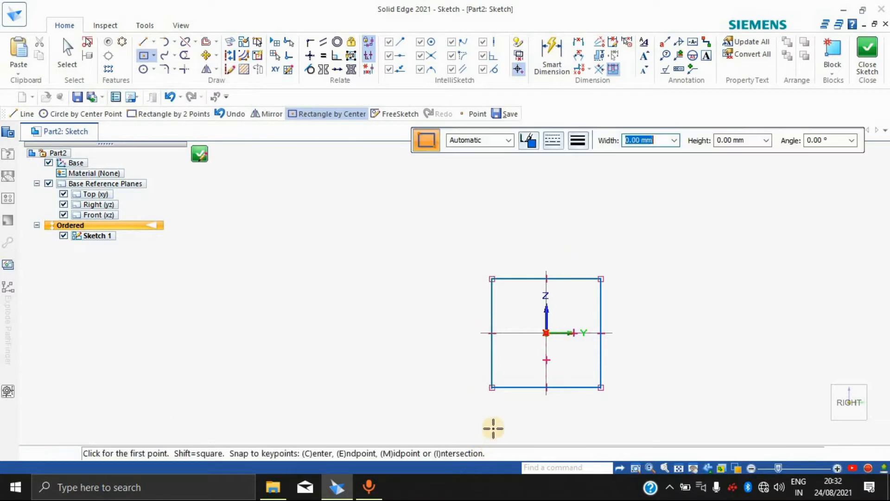
{"action": "left_click", "coordinate": [492, 387]}
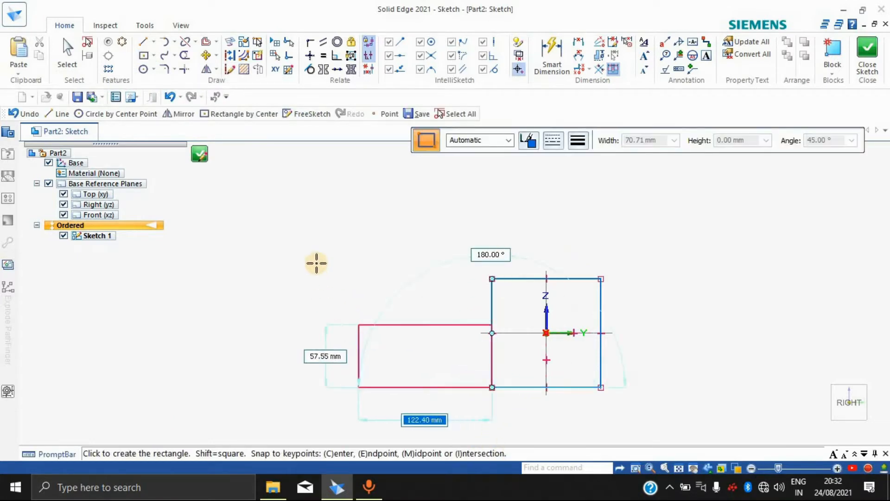
{"action": "left_click", "coordinate": [308, 204]}
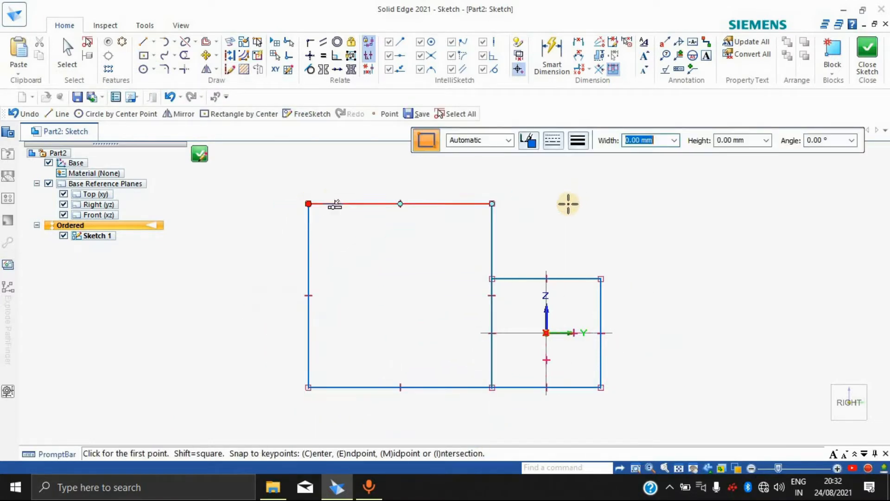
Step: Draw a tilted Rectangle by 3 Points from the large rectangle's lower-left corner to the square's upper-left corner, passing through the large rectangle's upper-left corner
{"action": "left_click", "coordinate": [153, 56]}
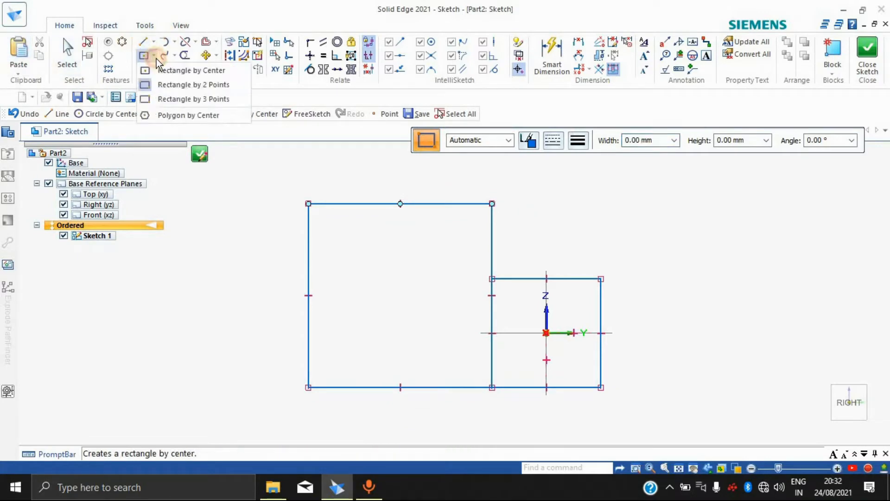
{"action": "left_click", "coordinate": [163, 99]}
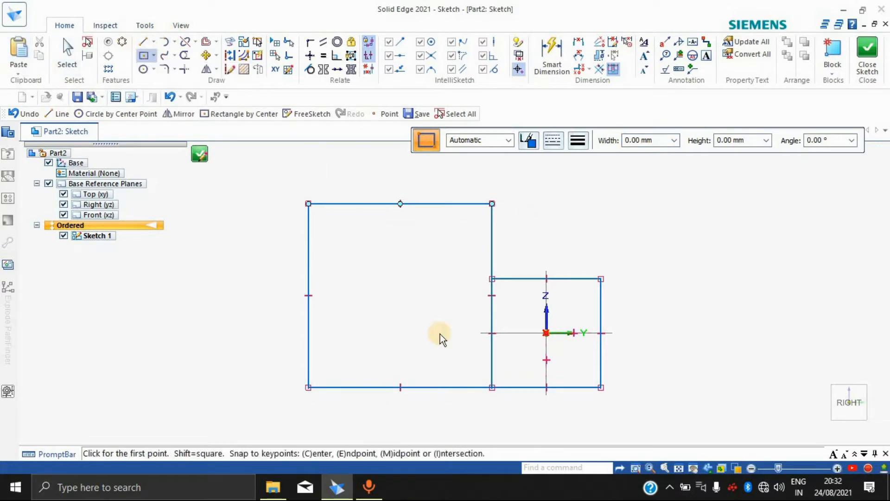
{"action": "left_click", "coordinate": [307, 386]}
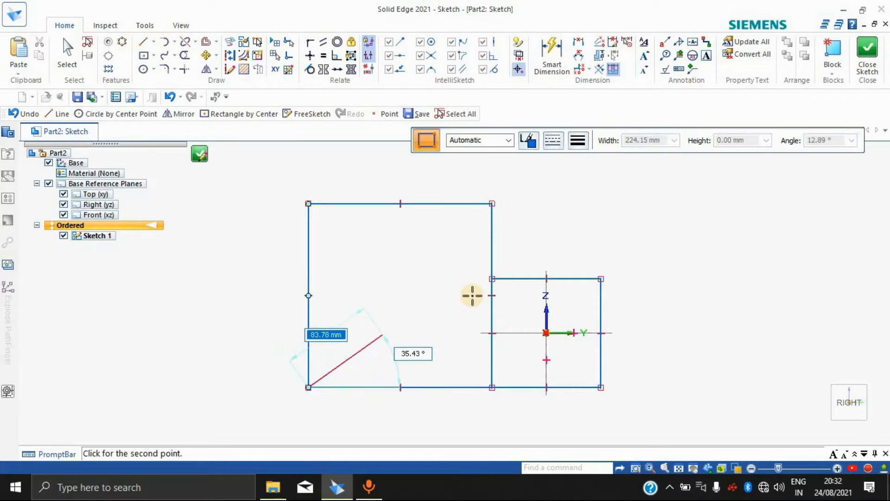
{"action": "left_click", "coordinate": [490, 280]}
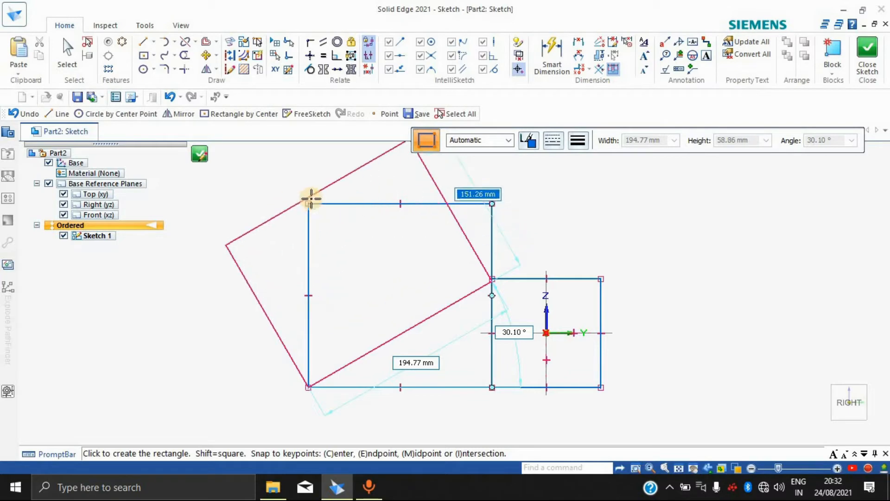
{"action": "left_click", "coordinate": [306, 202]}
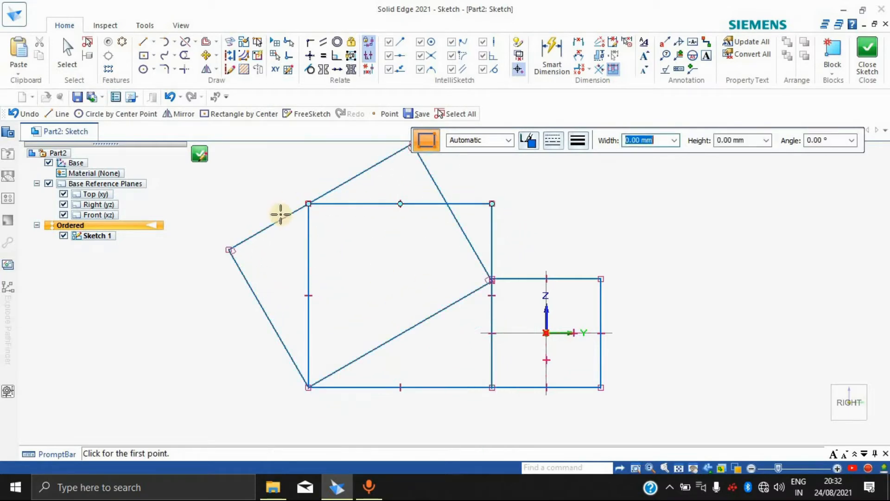
Step: Draw a horizontal Rectangle by 3 Points about 173 mm wide, extending right and up from the square's upper-right corner
{"action": "left_click", "coordinate": [153, 55]}
{"action": "left_click", "coordinate": [179, 98]}
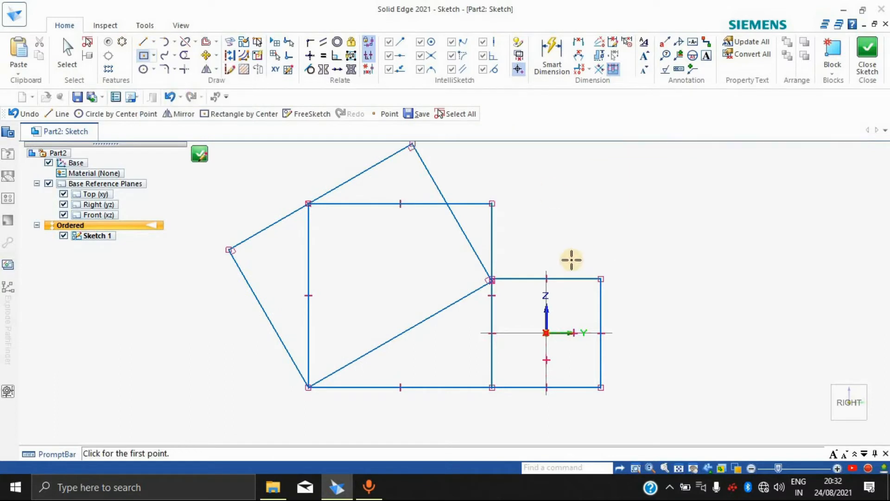
{"action": "left_click", "coordinate": [602, 278]}
{"action": "left_click", "coordinate": [789, 256]}
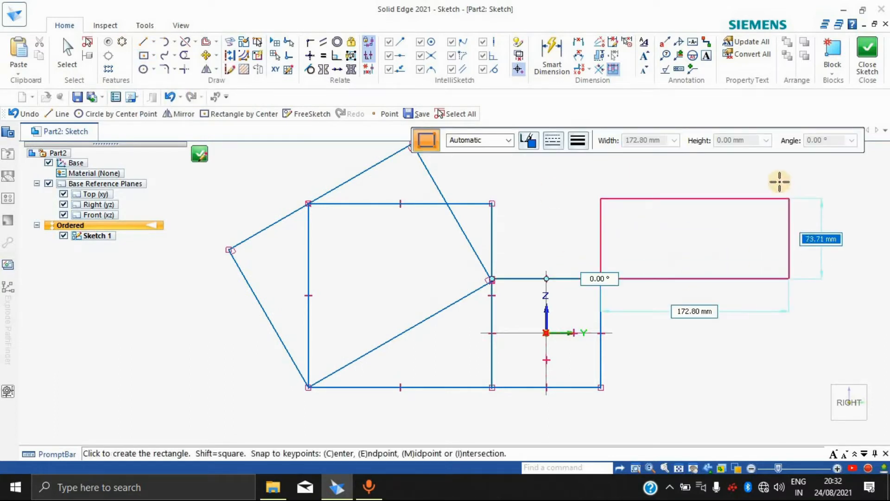
{"action": "left_click", "coordinate": [780, 182]}
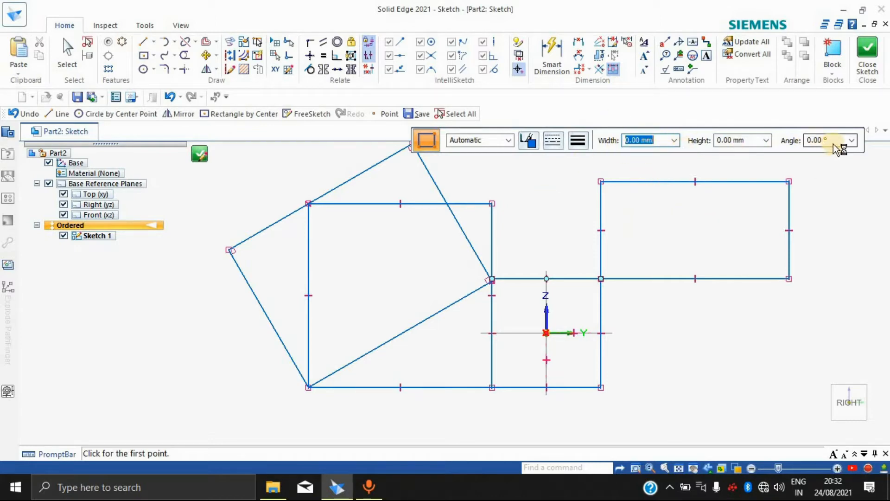
Step: Move the floating command bar aside, leave the rectangle command, and apply a dashed line type to the newest rectangle's upper edge
{"action": "left_click_drag", "start_coordinate": [601, 121], "coordinate": [459, 134]}
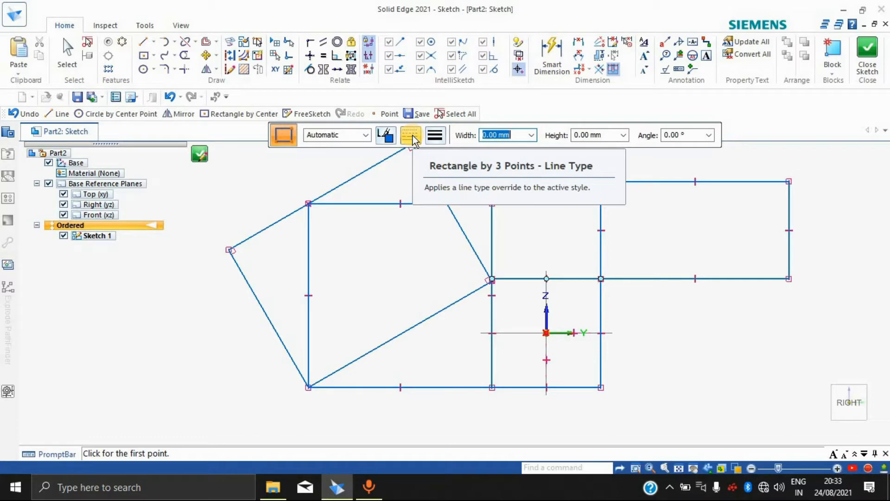
{"action": "left_click", "coordinate": [655, 181]}
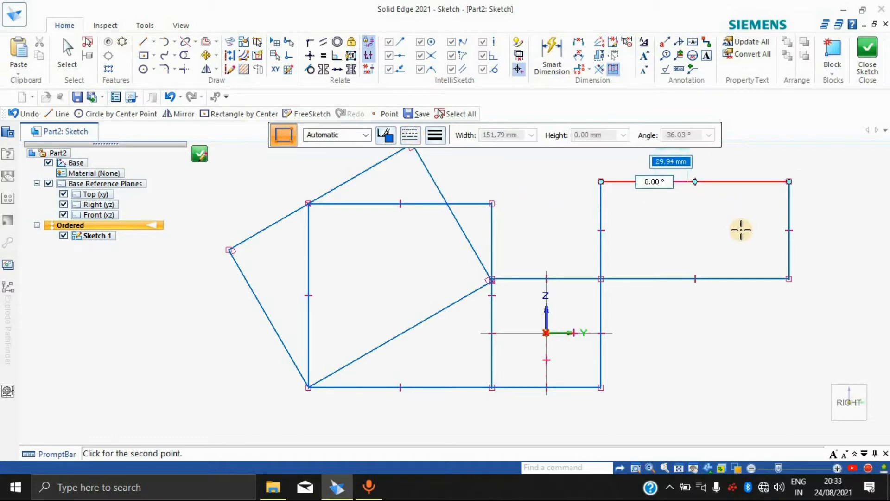
{"action": "key", "text": "Escape"}
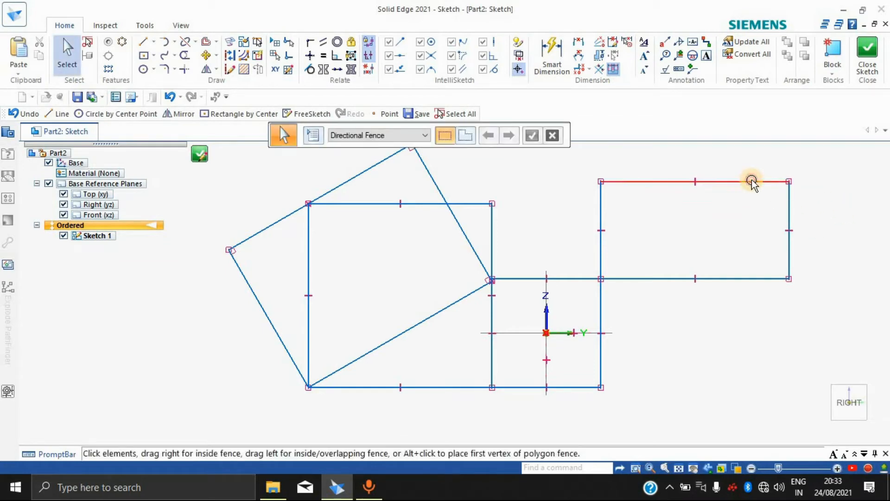
{"action": "left_click", "coordinate": [752, 182]}
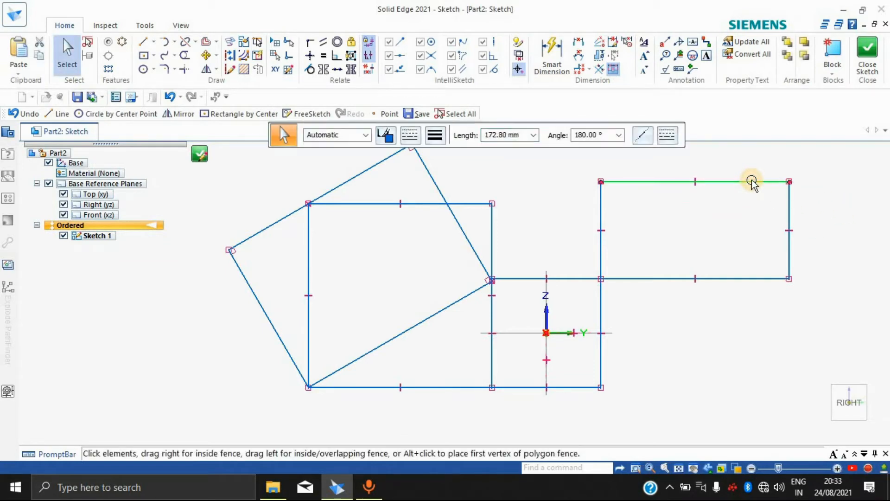
{"action": "left_click", "coordinate": [410, 140]}
{"action": "left_click", "coordinate": [454, 170]}
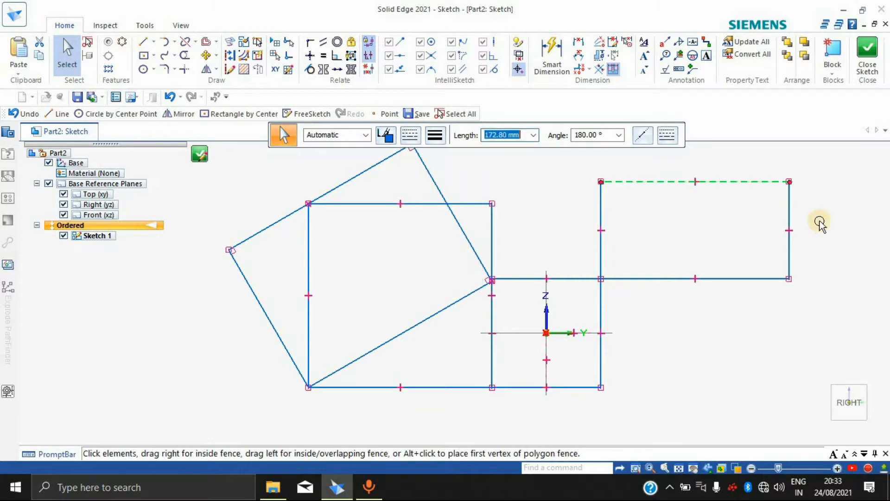
{"action": "key", "text": "Escape"}
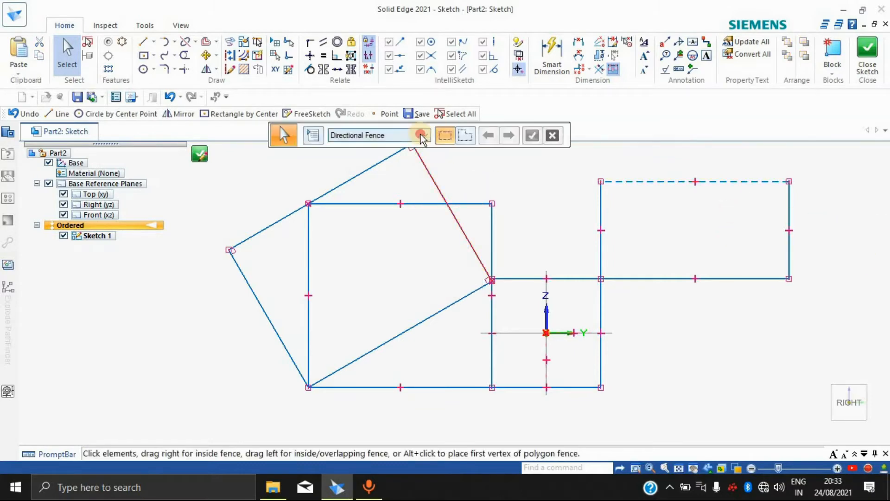
{"action": "left_click", "coordinate": [423, 135]}
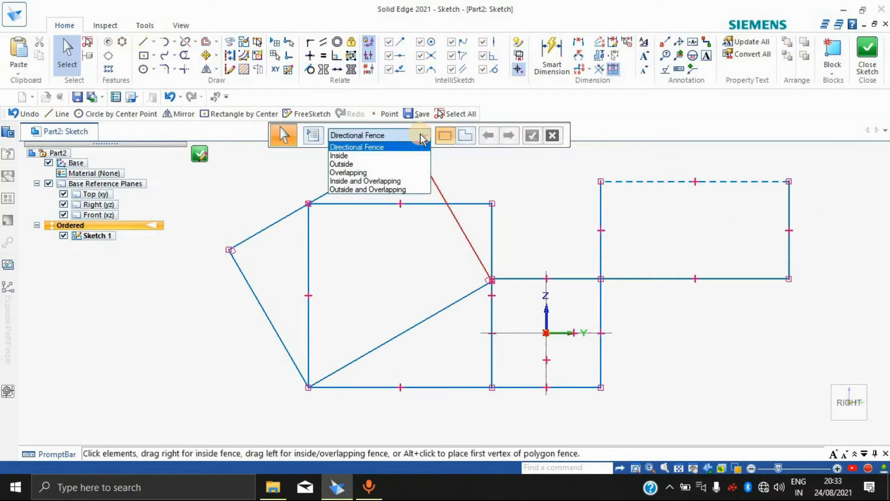
{"action": "left_click", "coordinate": [482, 169]}
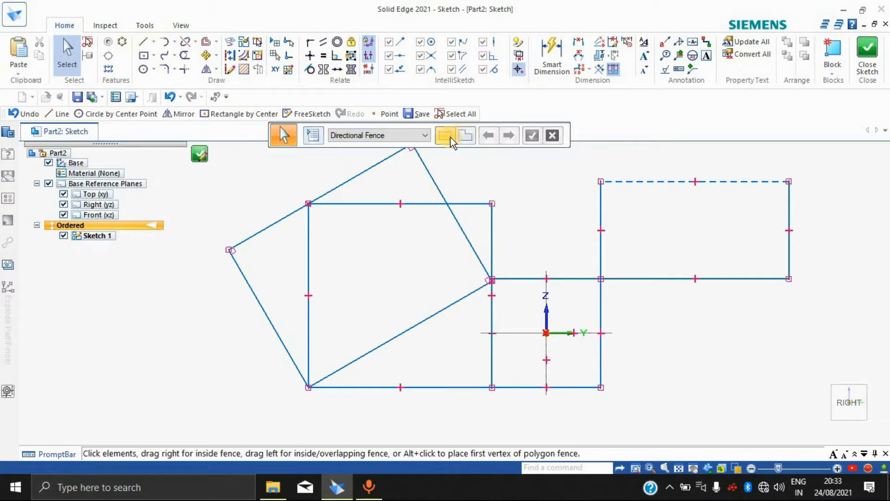
{"action": "left_click", "coordinate": [312, 135]}
{"action": "left_click", "coordinate": [422, 188]}
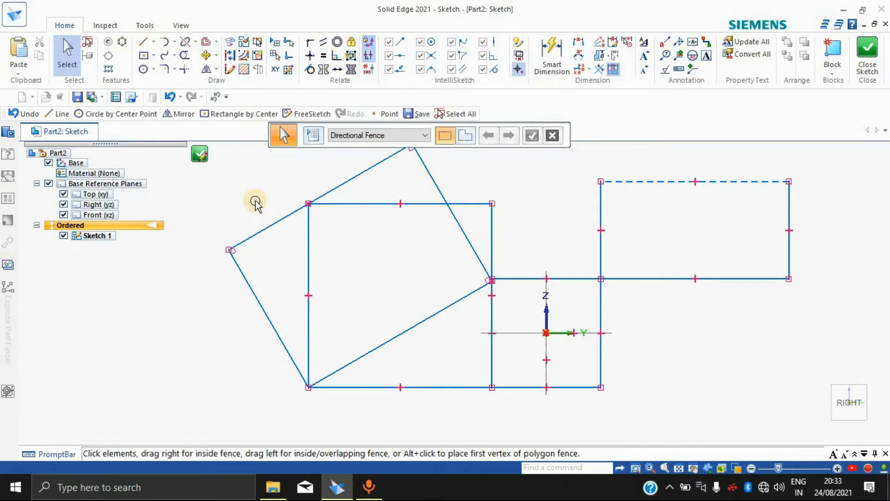
Step: Draw a six-sided Polygon by Center on the large rectangle's lower-left corner, with a 40 mm distance and a 90° angle
{"action": "left_click", "coordinate": [153, 57]}
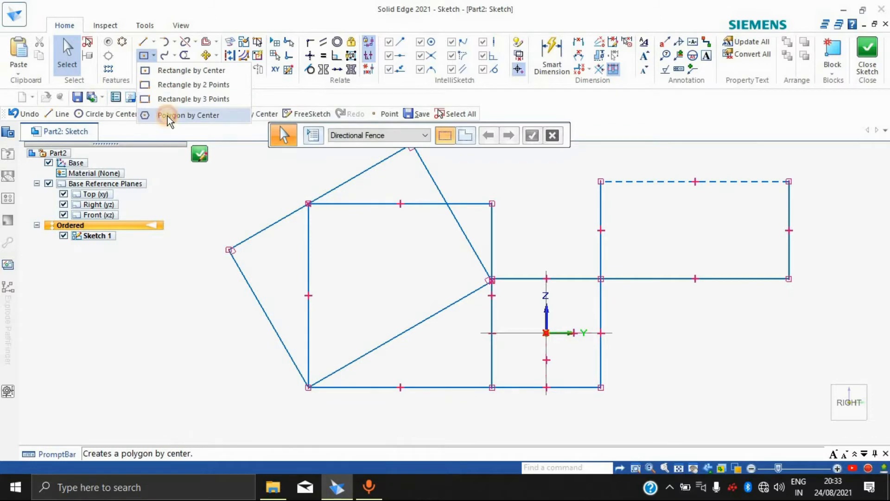
{"action": "left_click", "coordinate": [168, 116]}
{"action": "left_click", "coordinate": [308, 387]}
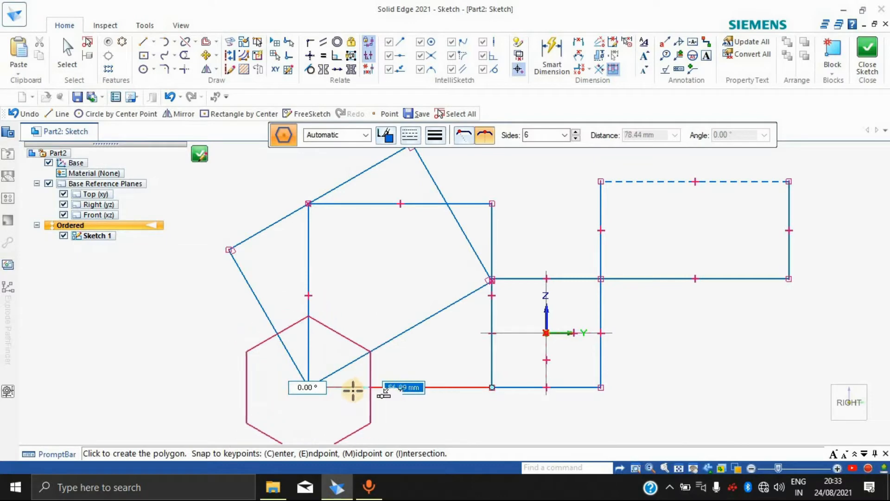
{"action": "type", "text": "40"}
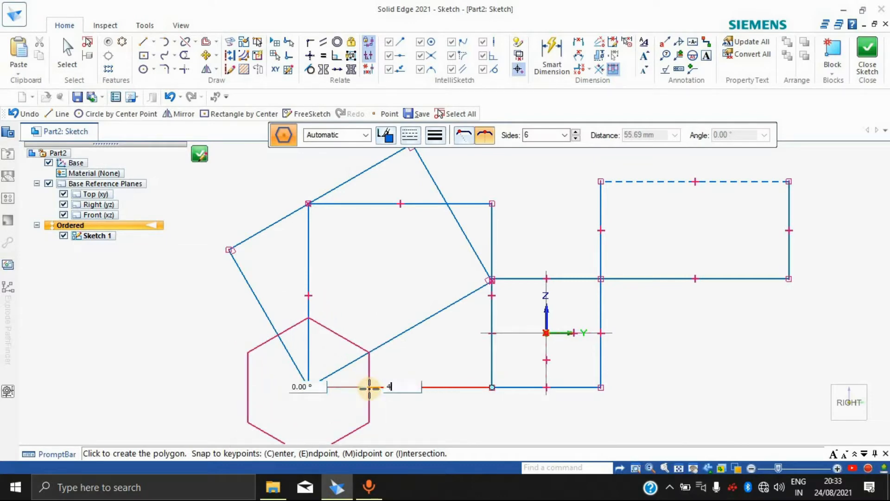
{"action": "key", "text": "Tab"}
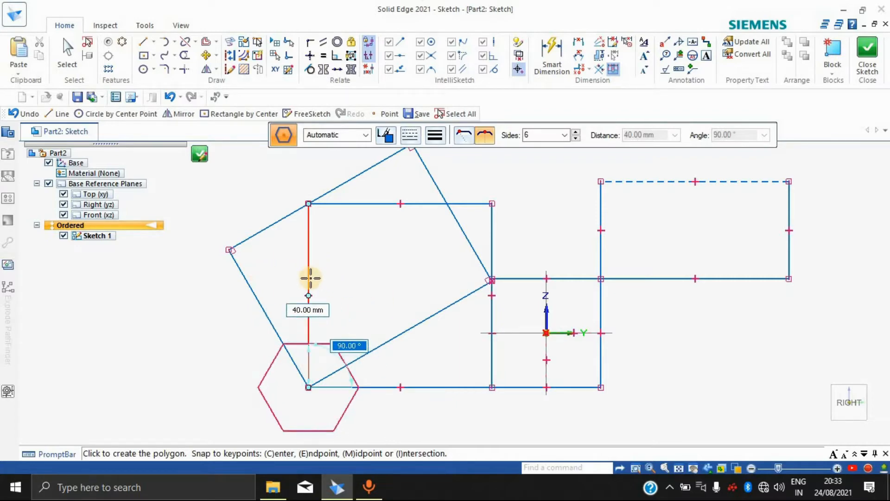
{"action": "left_click", "coordinate": [311, 278]}
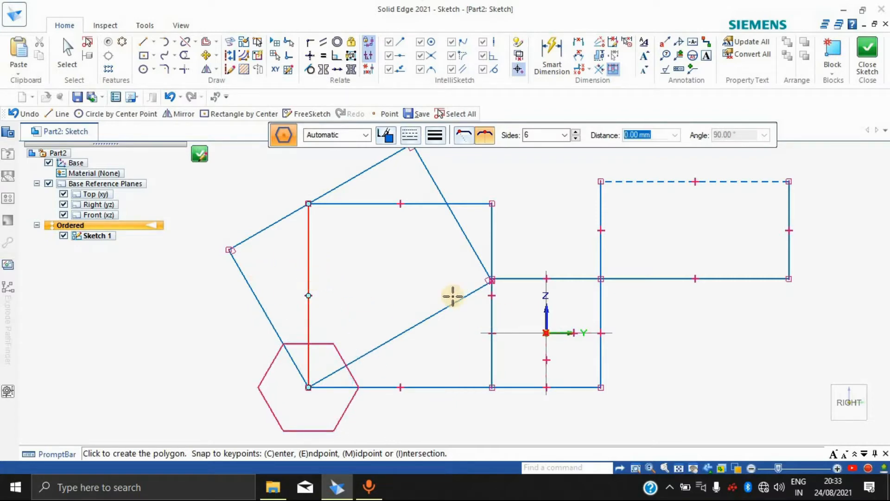
Step: Draw a second hexagon with a 40 mm distance, rotated about 47°, in the empty area left of the other shapes
{"action": "left_click", "coordinate": [127, 338]}
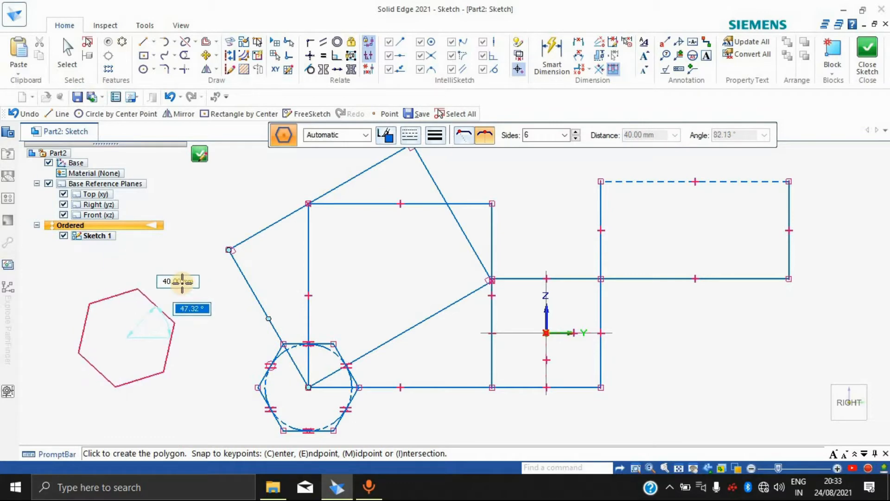
{"action": "left_click", "coordinate": [182, 283]}
{"action": "key", "text": "Escape"}
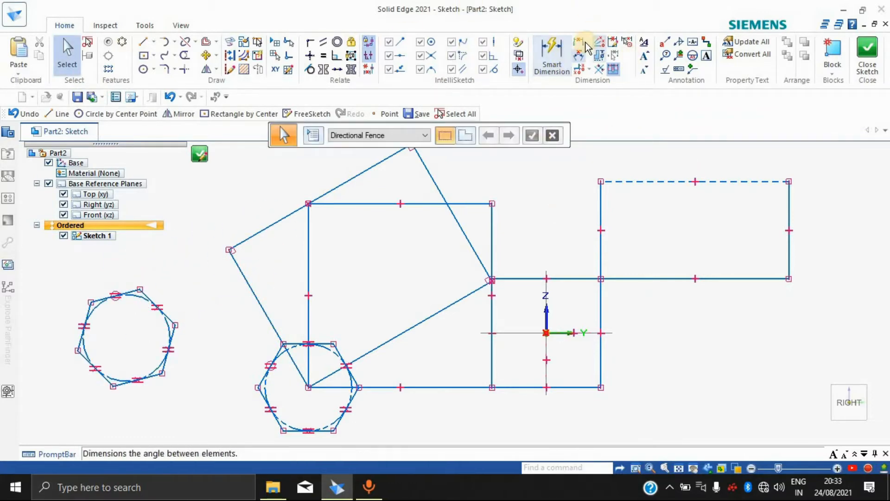
Step: Add a Smart Dimension to the upper-right side of the separate hexagon on the left
{"action": "left_click", "coordinate": [561, 58]}
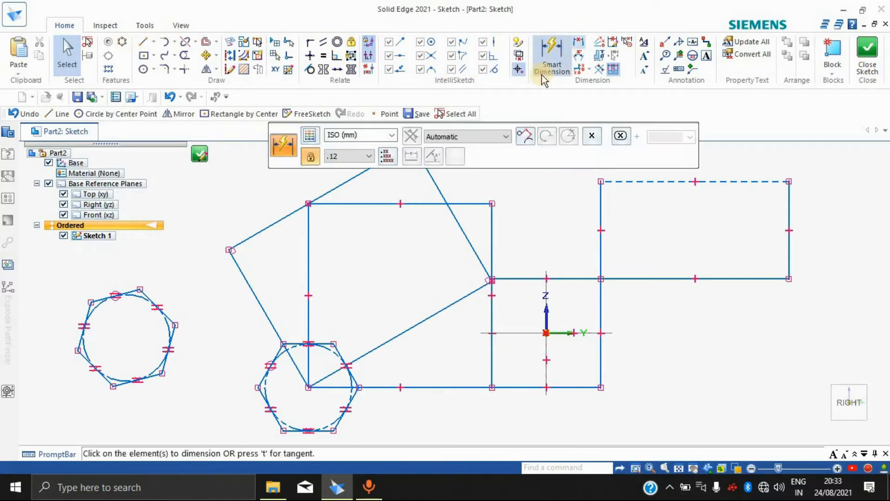
{"action": "left_click", "coordinate": [155, 293]}
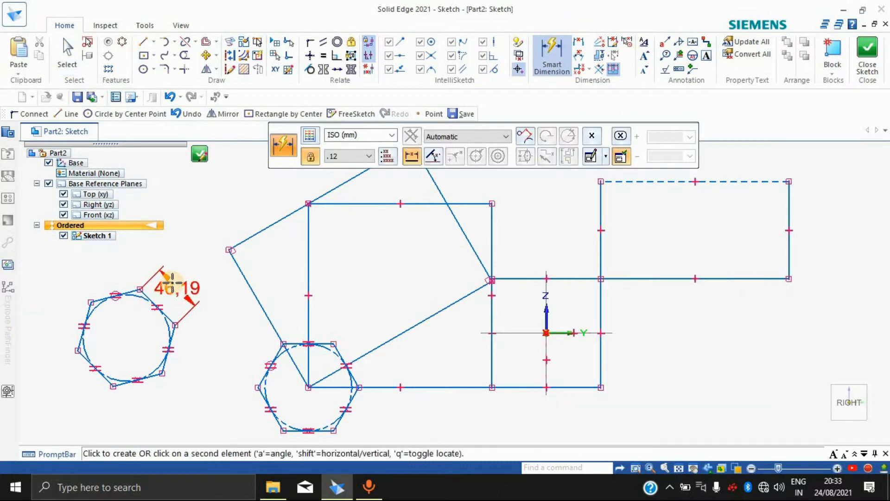
{"action": "left_click", "coordinate": [172, 282]}
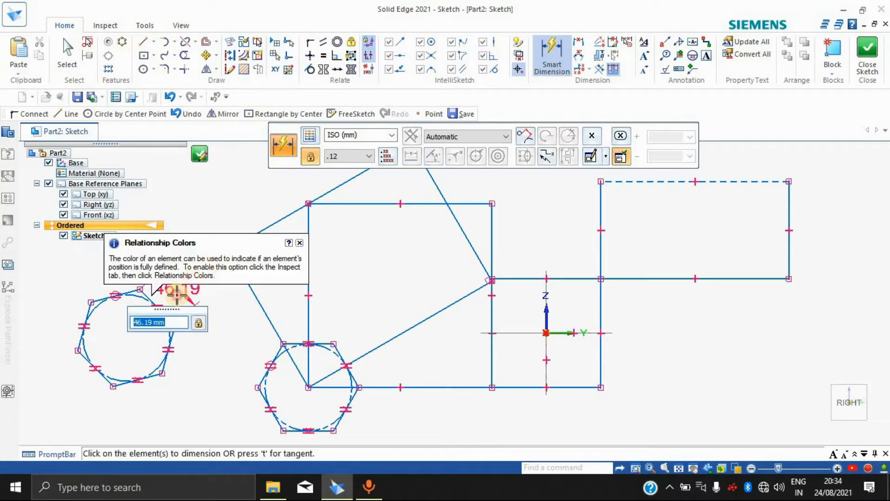
{"action": "key", "text": "Return"}
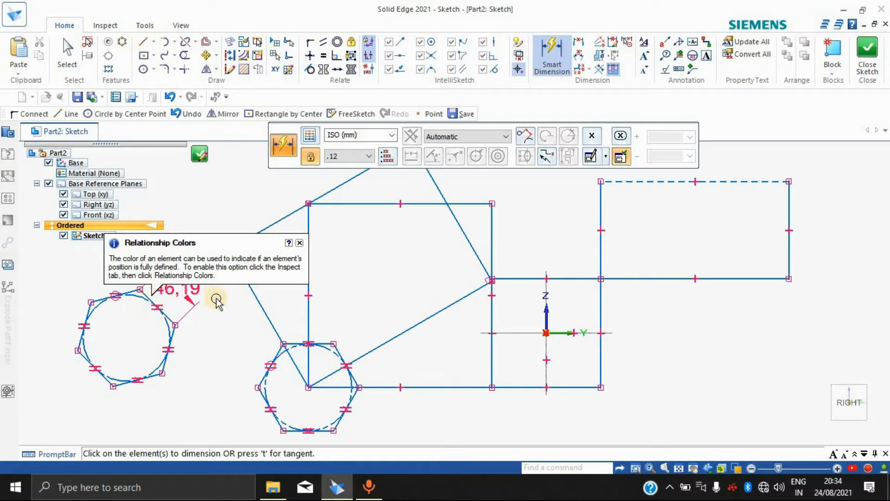
{"action": "key", "text": "Escape"}
Step: Try a side length of 10 mm on the dimensioned hexagon and undo the change
{"action": "left_click", "coordinate": [172, 288]}
{"action": "left_click", "coordinate": [750, 135]}
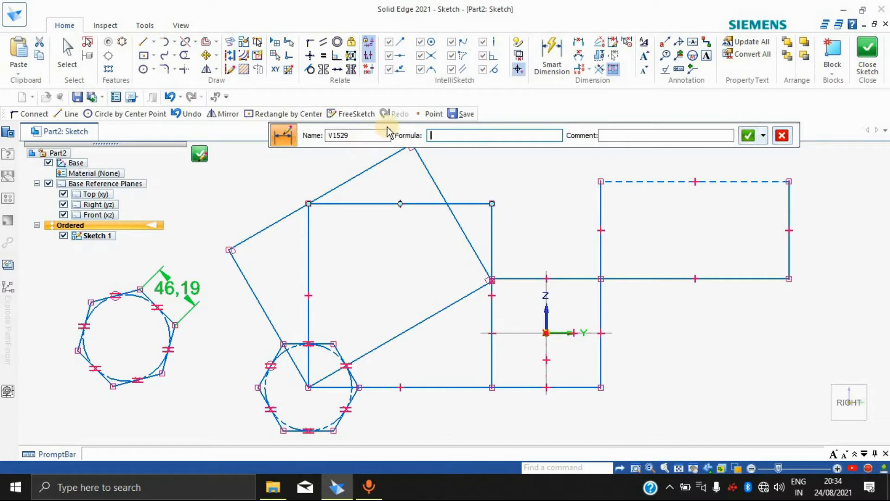
{"action": "double_click", "coordinate": [136, 291]}
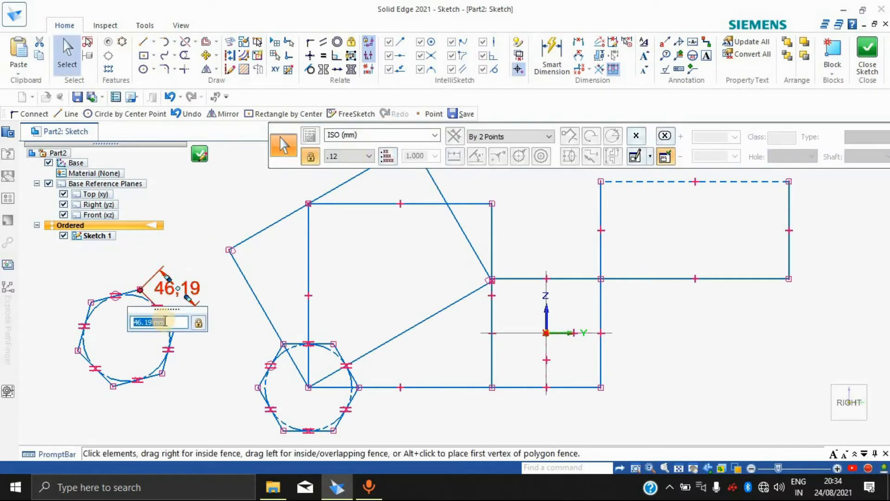
{"action": "type", "text": "10"}
{"action": "key", "text": "Return"}
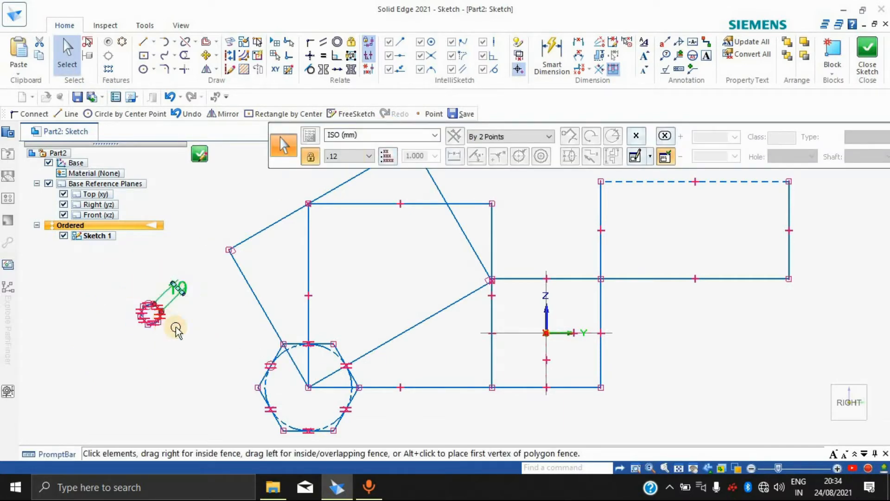
{"action": "left_click", "coordinate": [199, 277]}
{"action": "key", "text": "ctrl+z"}
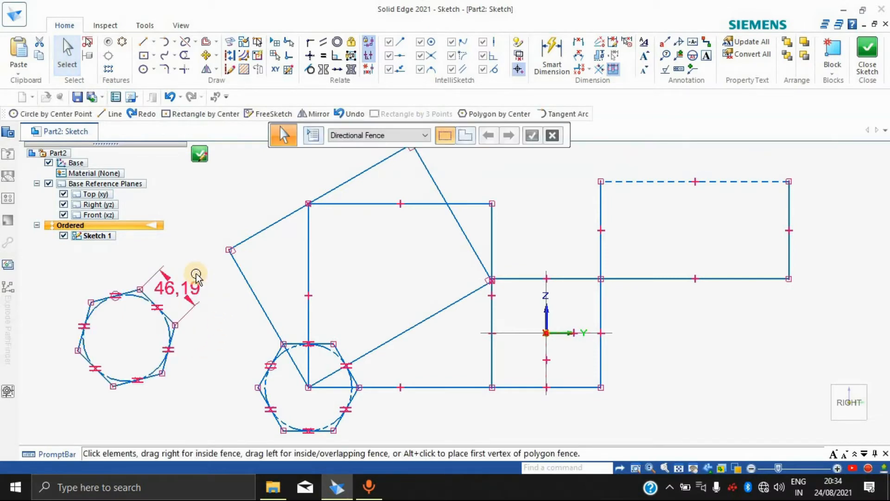
Step: Set the dimensioned side length of the separate hexagon to 50 mm
{"action": "left_click", "coordinate": [175, 290]}
{"action": "left_click", "coordinate": [749, 136]}
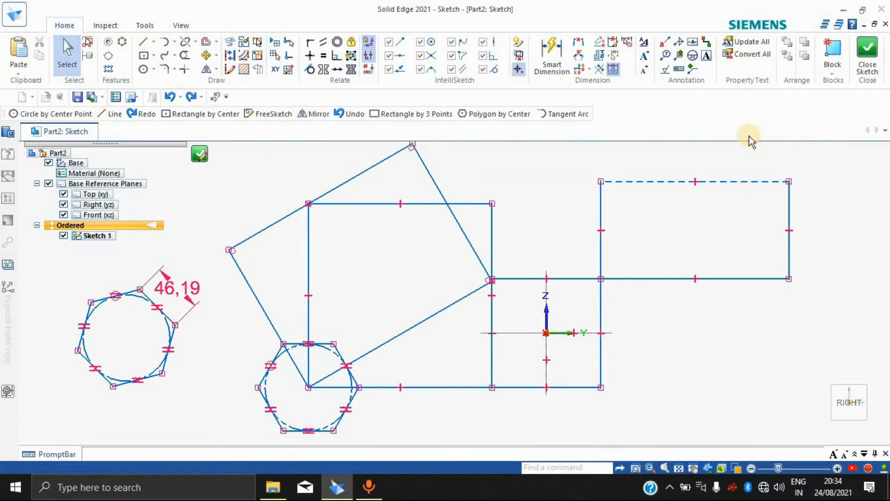
{"action": "left_click", "coordinate": [749, 136]}
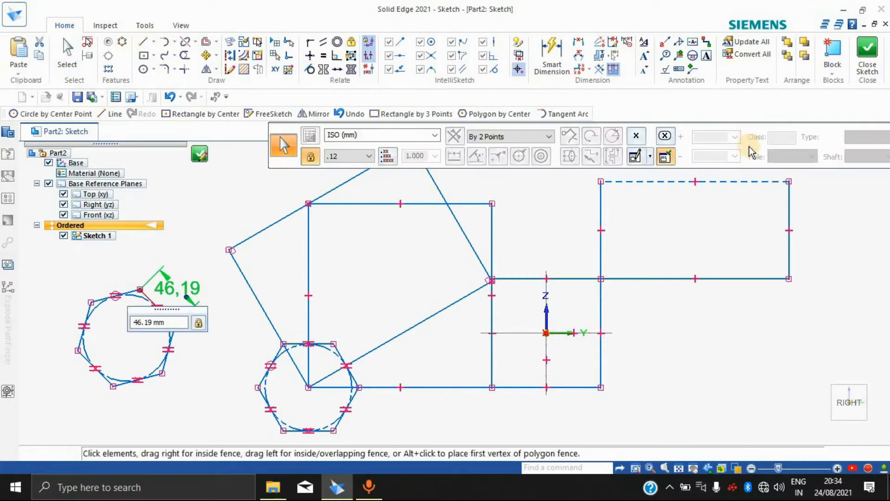
{"action": "type", "text": "50"}
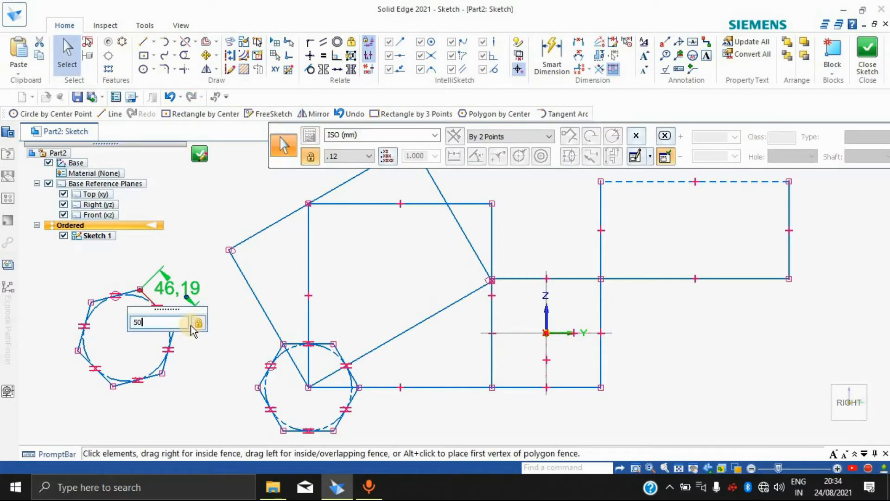
{"action": "key", "text": "Return"}
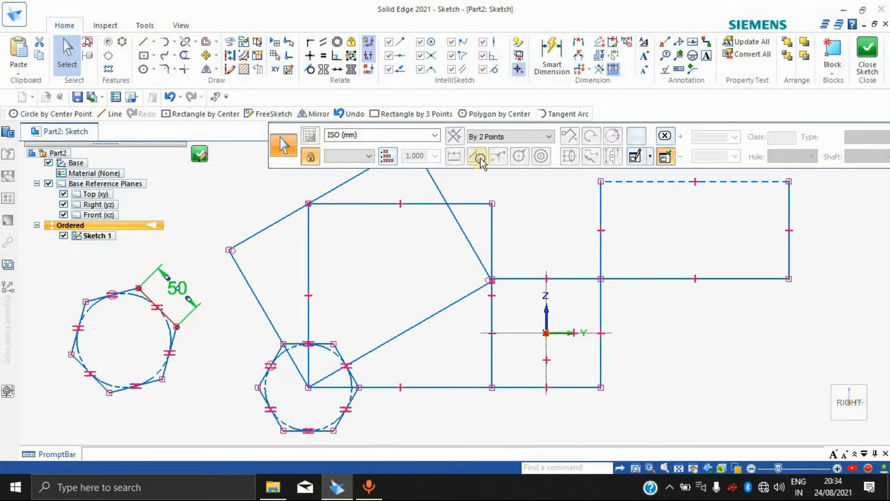
{"action": "left_click", "coordinate": [567, 46]}
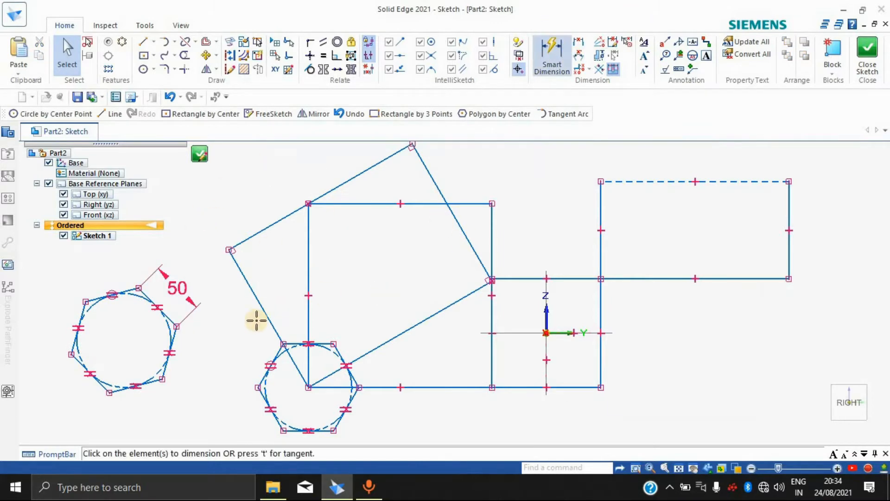
{"action": "left_click", "coordinate": [145, 385]}
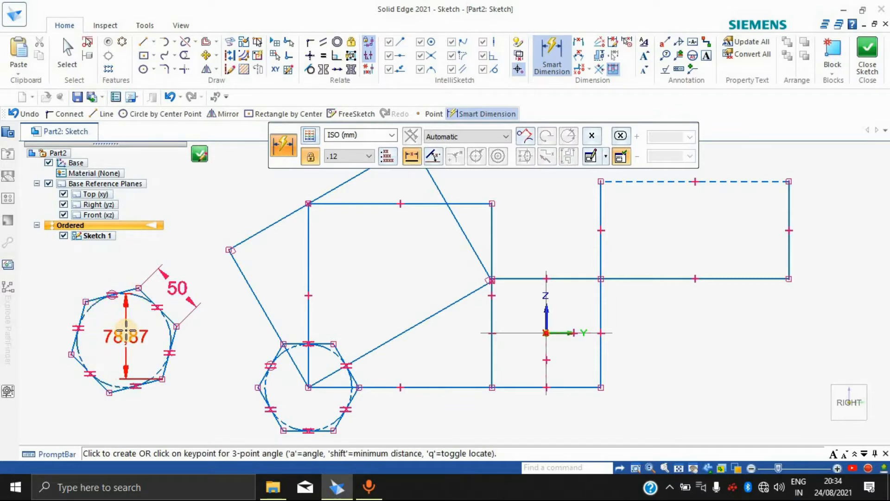
{"action": "key", "text": "Escape"}
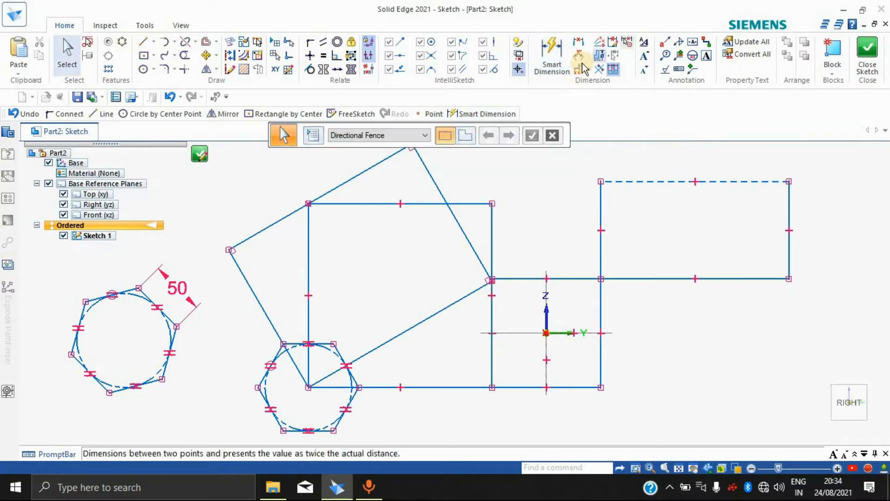
{"action": "left_click", "coordinate": [547, 60]}
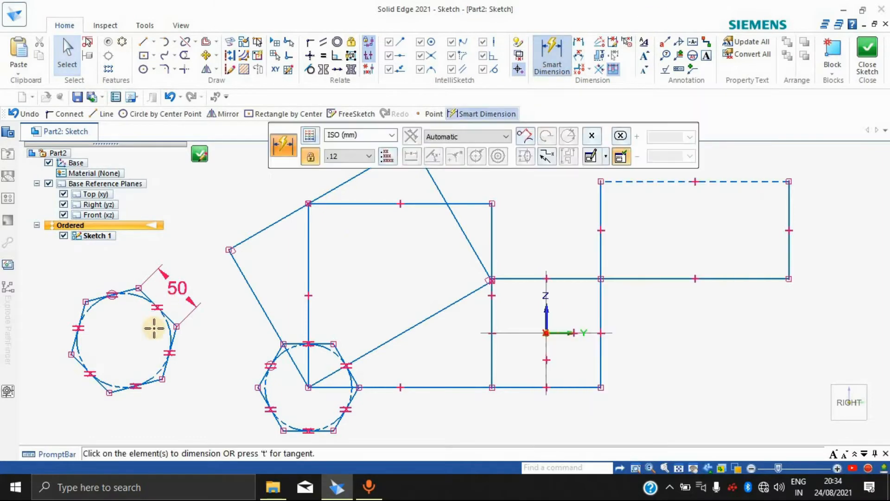
Step: Dimension the angle between the tilted rectangle's lower side and the large rectangle's bottom edge, and set it to 20°
{"action": "left_click", "coordinate": [579, 57]}
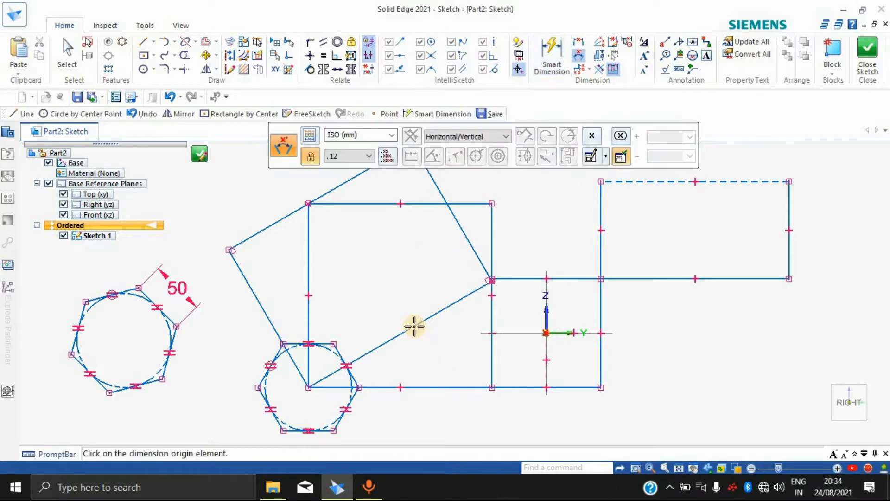
{"action": "left_click", "coordinate": [421, 345]}
{"action": "left_click", "coordinate": [434, 387]}
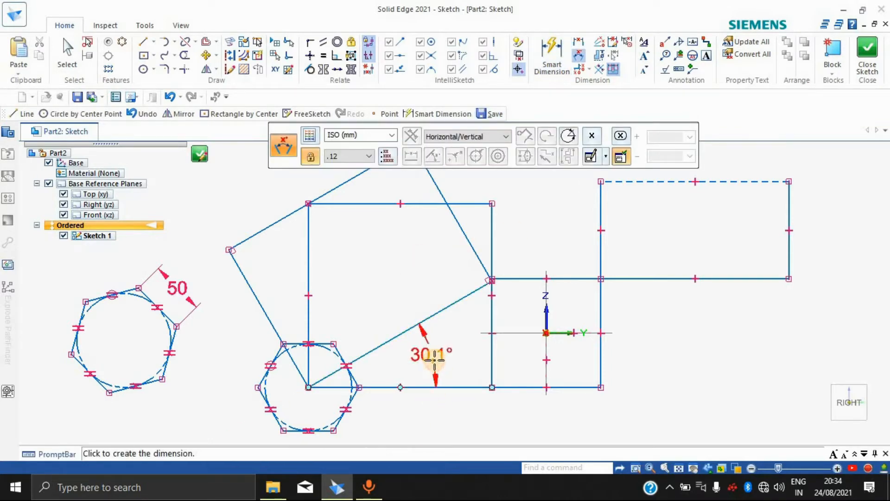
{"action": "left_click", "coordinate": [463, 353]}
{"action": "type", "text": "20"}
{"action": "key", "text": "Return"}
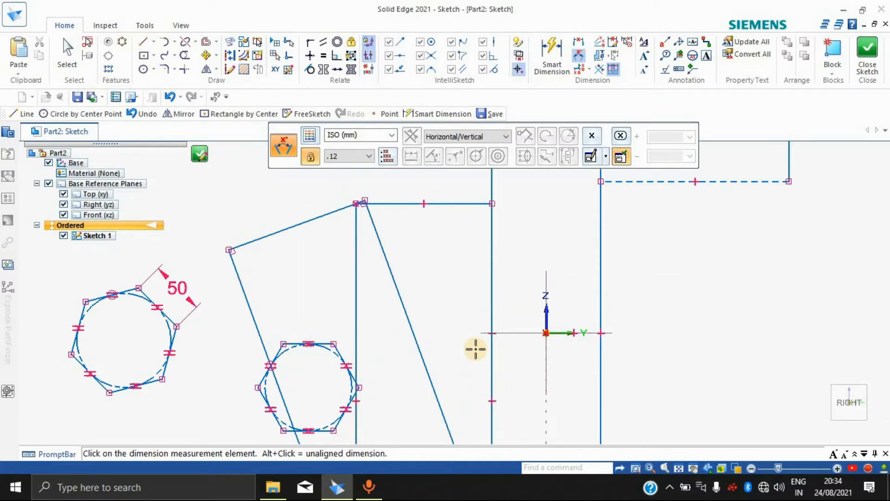
{"action": "key", "text": "Escape"}
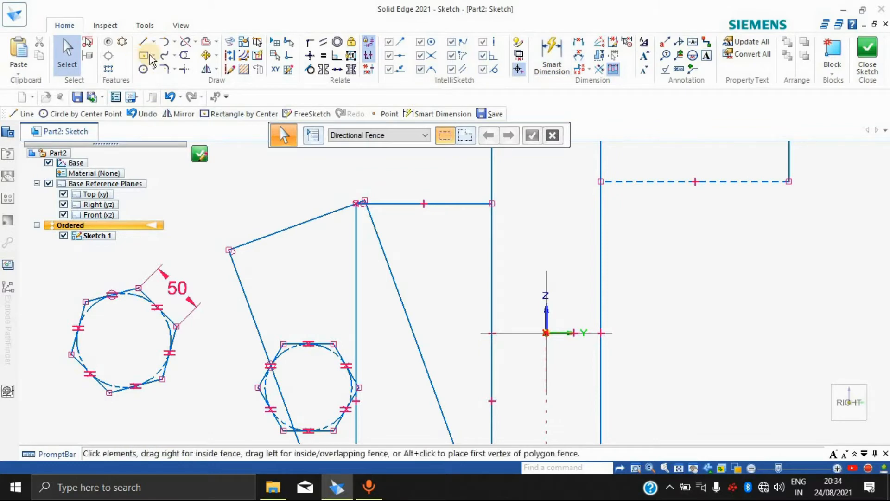
{"action": "left_click", "coordinate": [153, 69]}
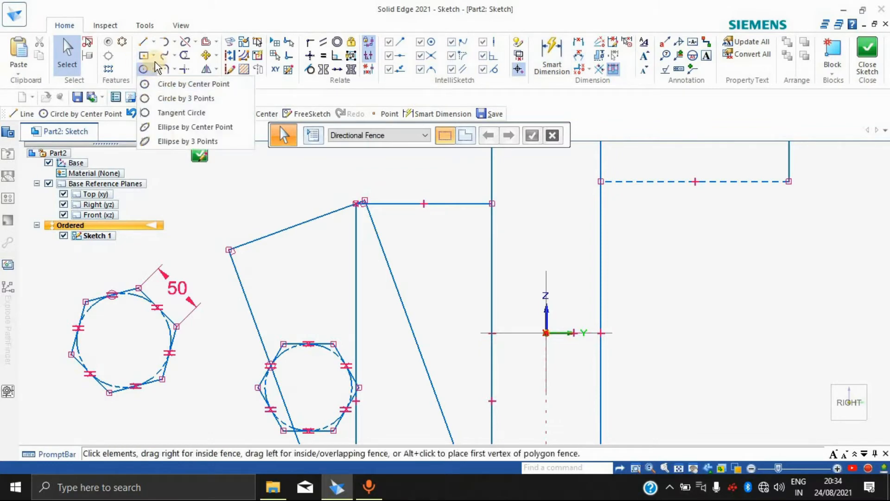
{"action": "left_click", "coordinate": [154, 55]}
{"action": "left_click", "coordinate": [226, 236]}
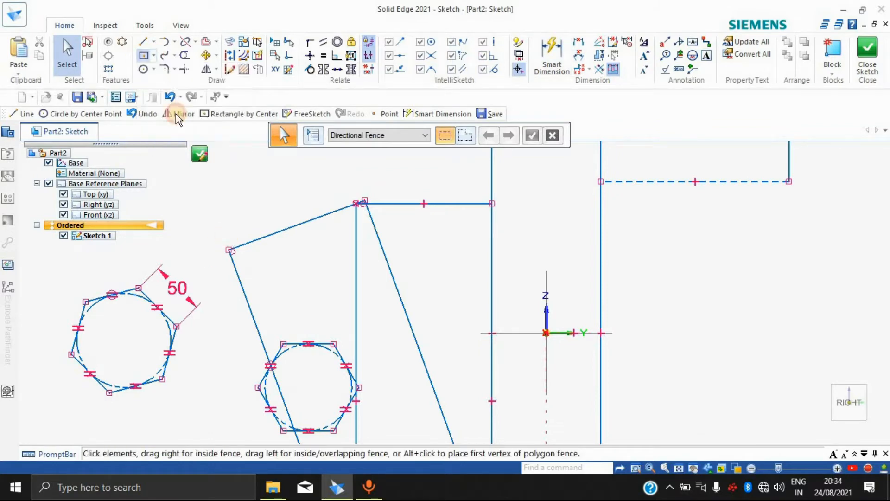
Step: Select all the sketch geometry and delete it to clear the Right plane sketch
{"action": "key", "text": "ctrl+a"}
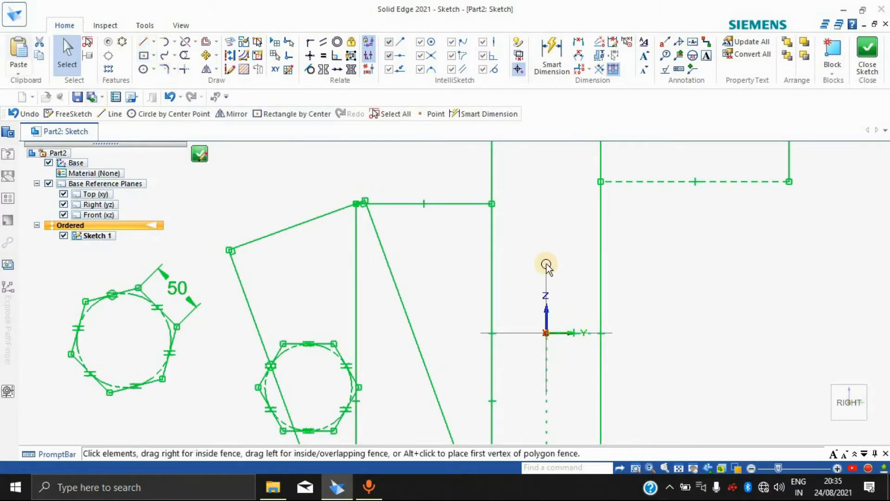
{"action": "scroll", "coordinate": [605, 264], "scroll_direction": "down", "scroll_amount": 3}
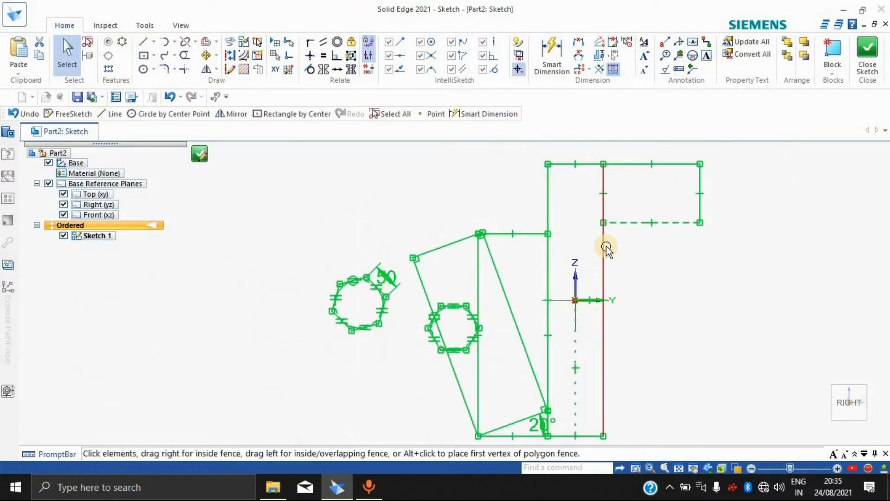
{"action": "key", "text": "Delete"}
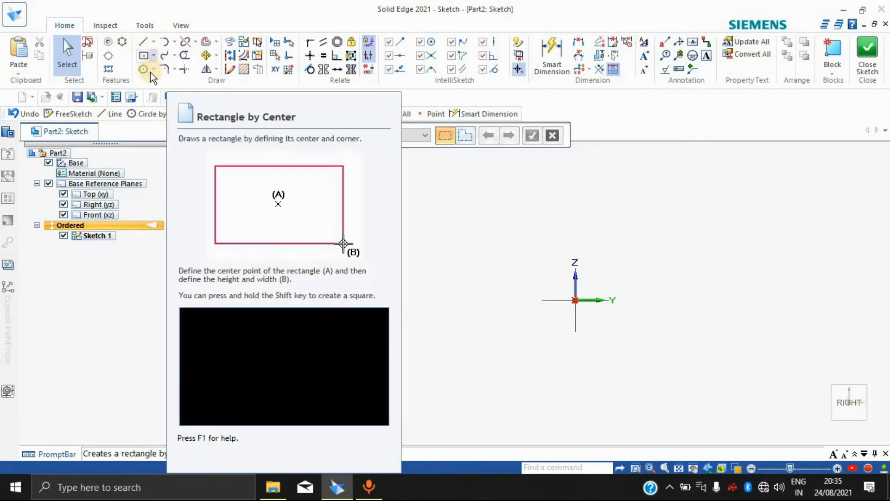
Step: Draw a Circle by Center Point about 390 mm in diameter in the empty area left of the origin
{"action": "left_click", "coordinate": [153, 69]}
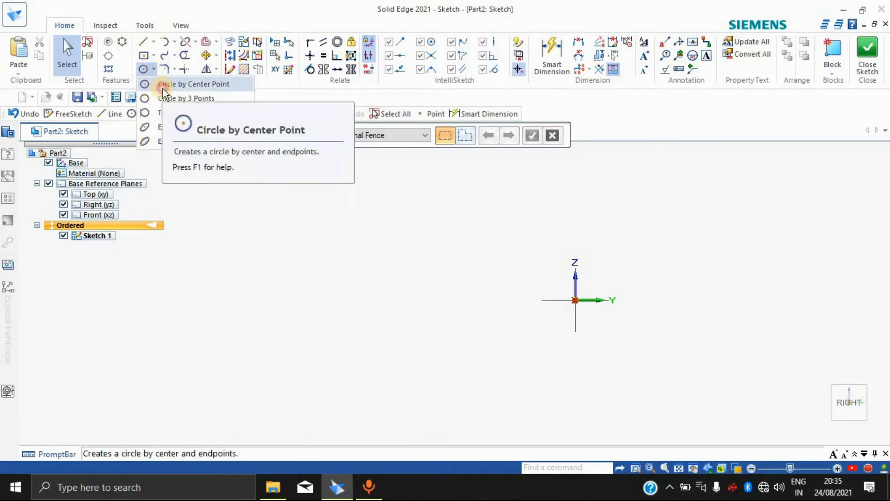
{"action": "left_click", "coordinate": [163, 87]}
{"action": "left_click", "coordinate": [334, 288]}
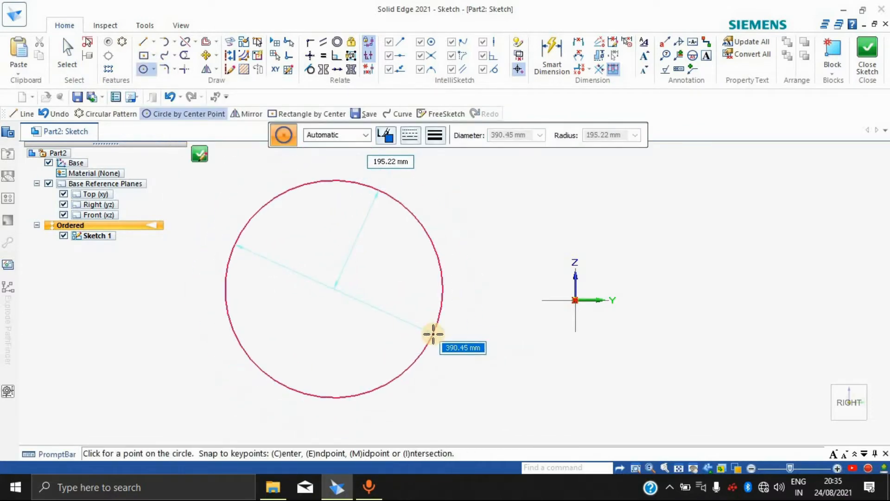
{"action": "left_click", "coordinate": [433, 334]}
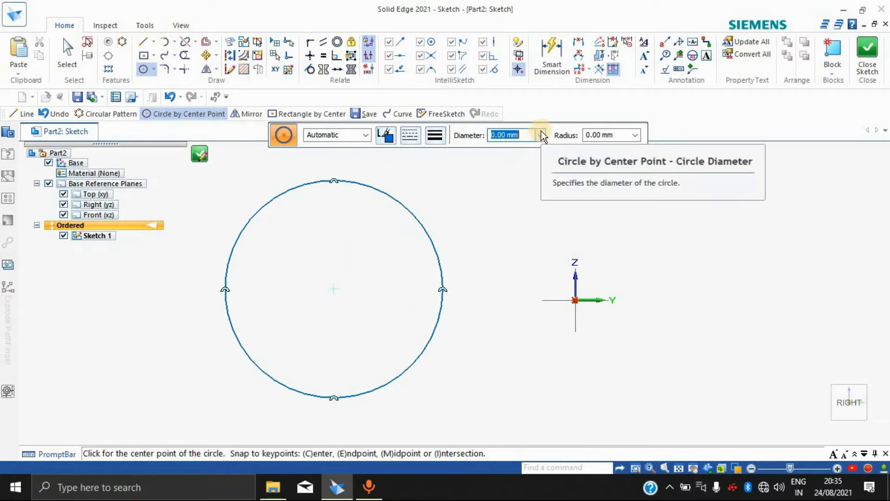
Step: Add two circles of 50 mm diameter, one at the large circle's center and one on its right quadrant point
{"action": "type", "text": "50"}
{"action": "key", "text": "Return"}
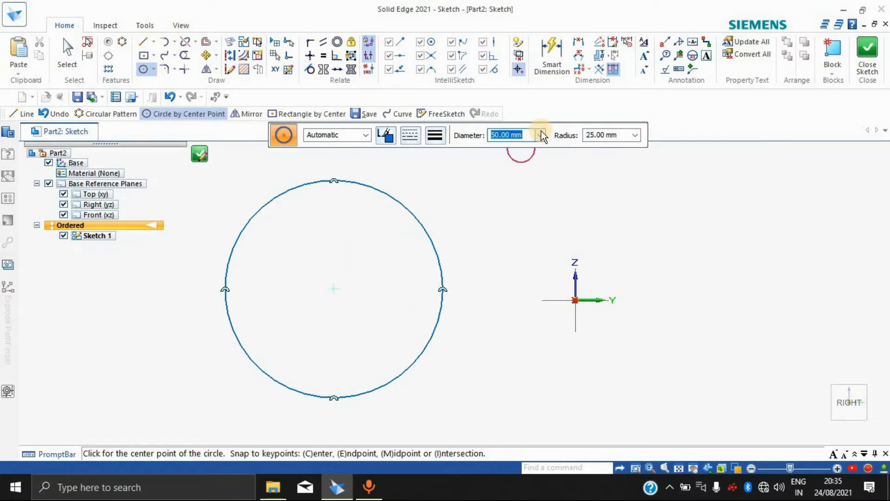
{"action": "left_click", "coordinate": [335, 290]}
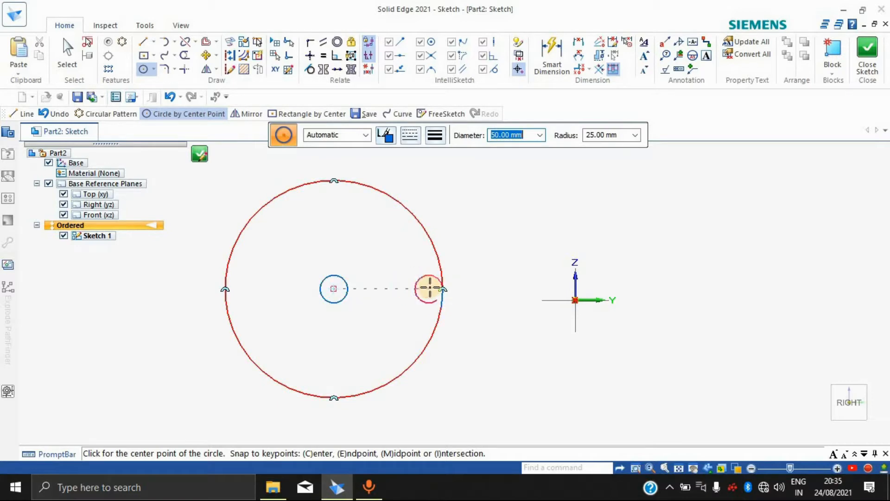
{"action": "left_click", "coordinate": [442, 289]}
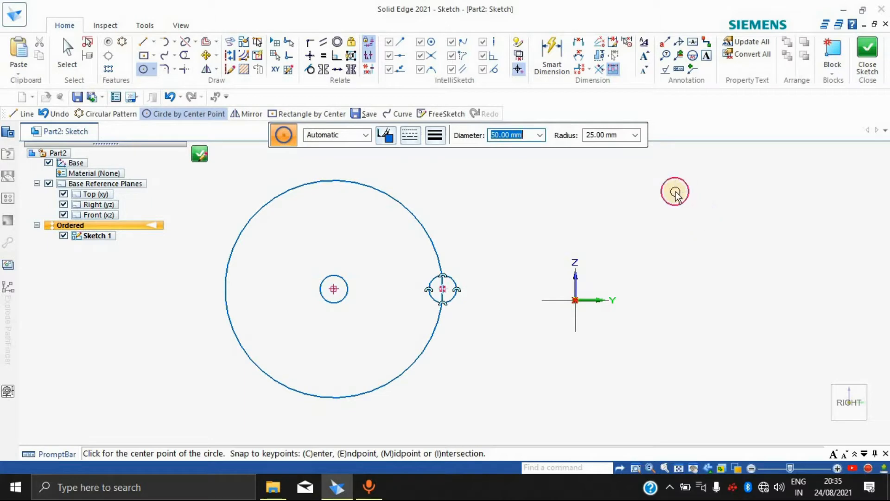
{"action": "key", "text": "Escape"}
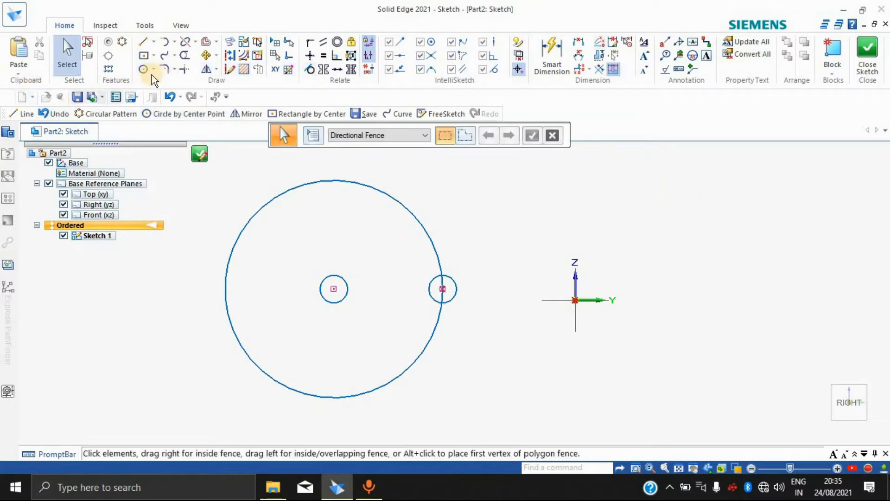
Step: Draw a Circle by 3 Points through the large circle's center, its right quadrant point and a point near its upper-right edge
{"action": "left_click", "coordinate": [154, 72]}
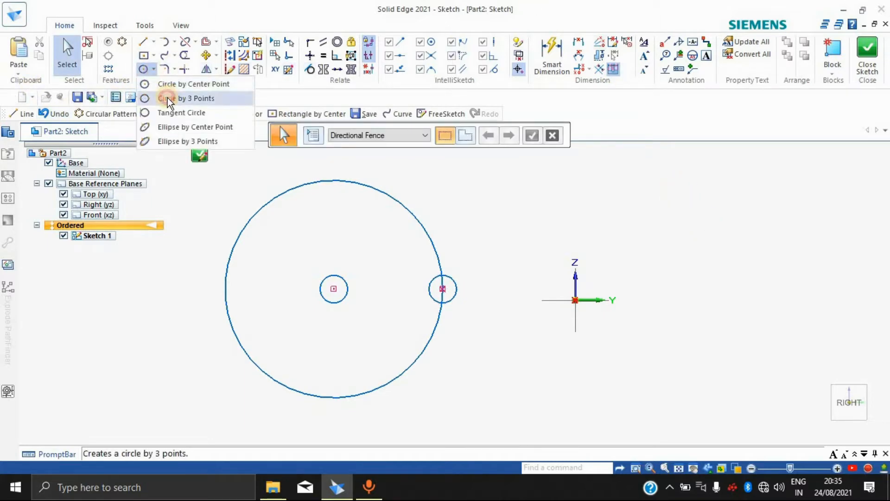
{"action": "left_click", "coordinate": [168, 98]}
{"action": "left_click", "coordinate": [334, 289]}
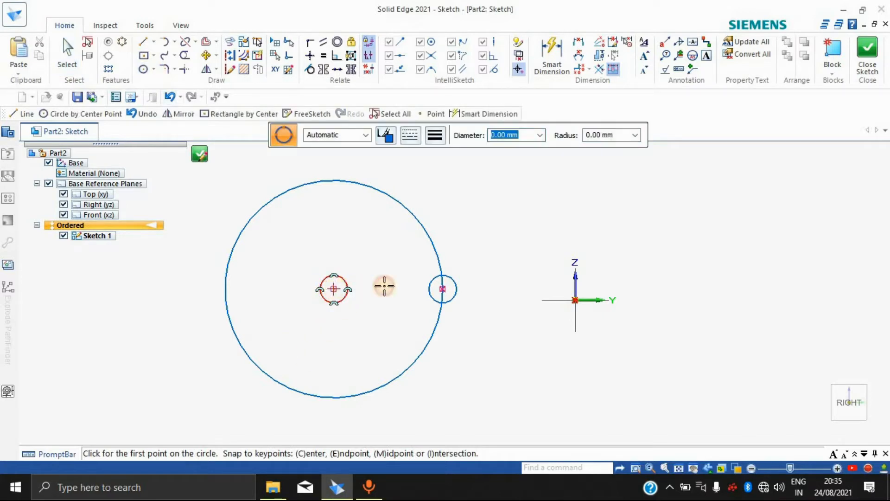
{"action": "left_click", "coordinate": [443, 288]}
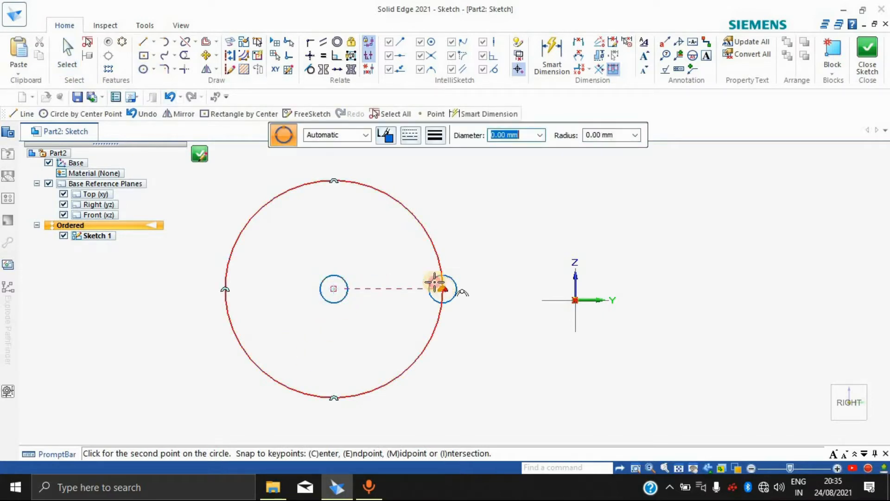
{"action": "left_click", "coordinate": [387, 197]}
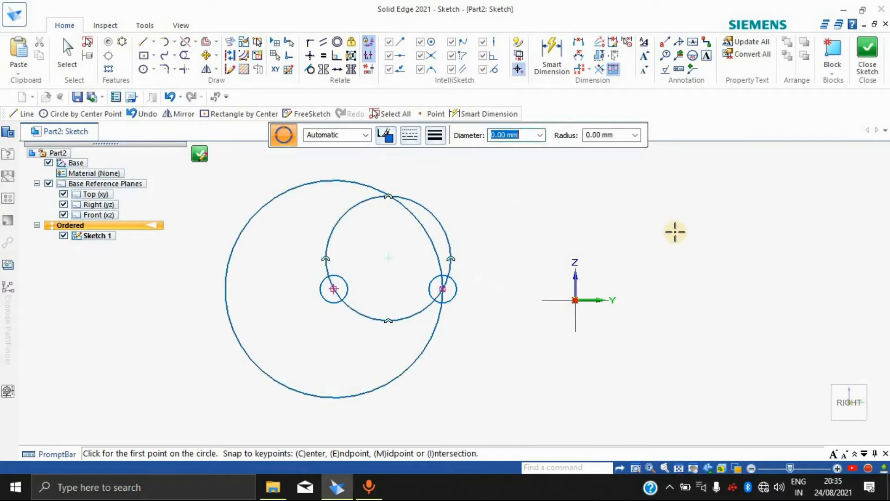
Step: Draw a single vertical line between the circles and the origin, spanning nearly the large circle's height
{"action": "left_click", "coordinate": [153, 70]}
{"action": "left_click", "coordinate": [175, 113]}
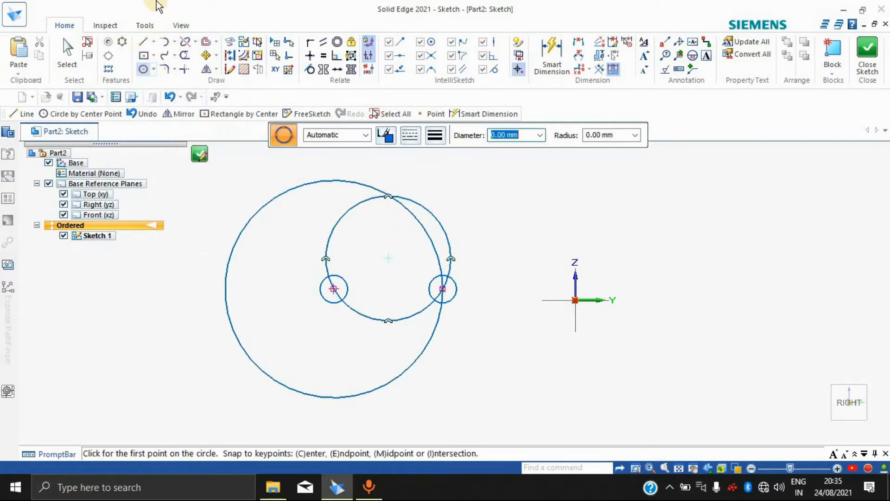
{"action": "left_click", "coordinate": [147, 43]}
{"action": "left_click", "coordinate": [519, 366]}
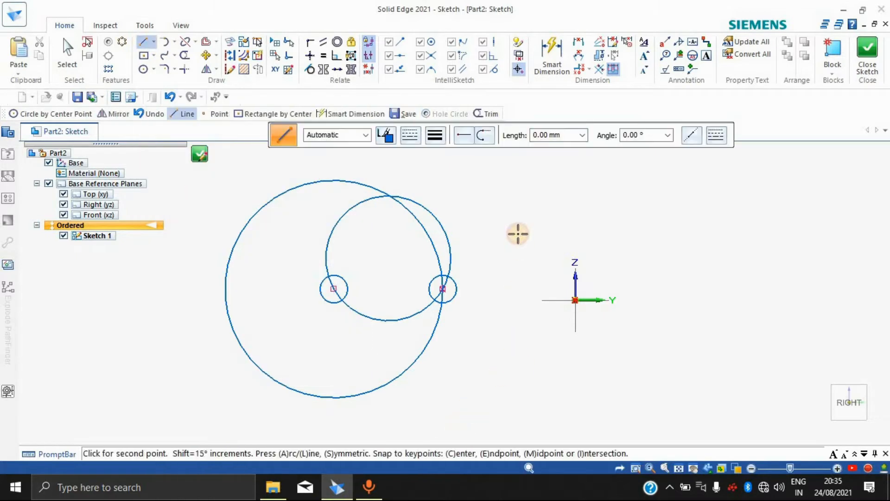
{"action": "left_click", "coordinate": [520, 179]}
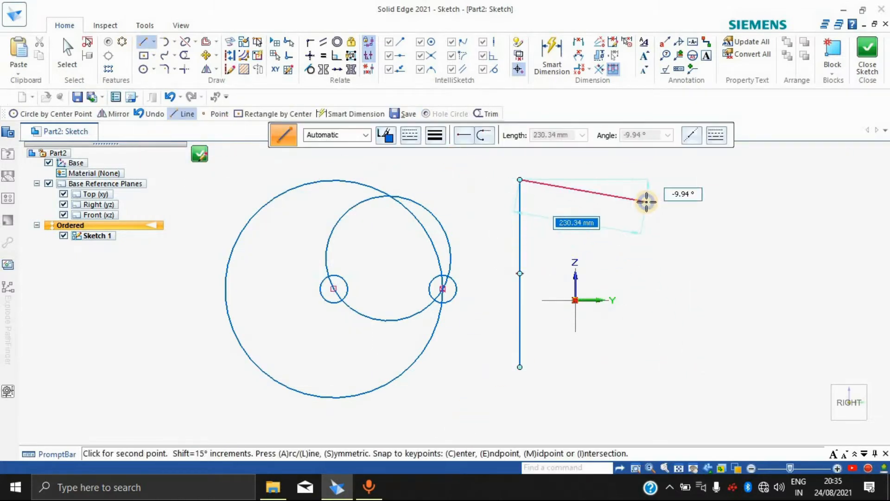
{"action": "right_click", "coordinate": [646, 199]}
Step: Draw a Tangent Circle about 148 mm in diameter touching the three-point circle's upper-right side and the vertical line
{"action": "left_click", "coordinate": [154, 69]}
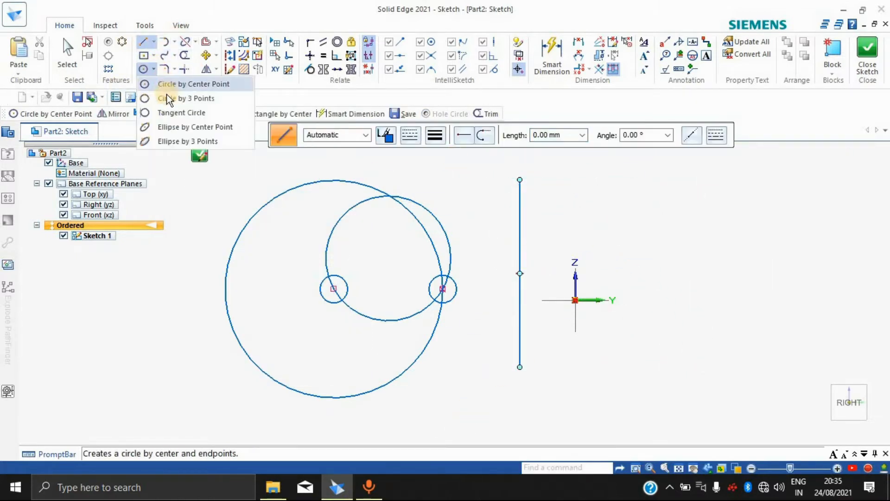
{"action": "left_click", "coordinate": [181, 113]}
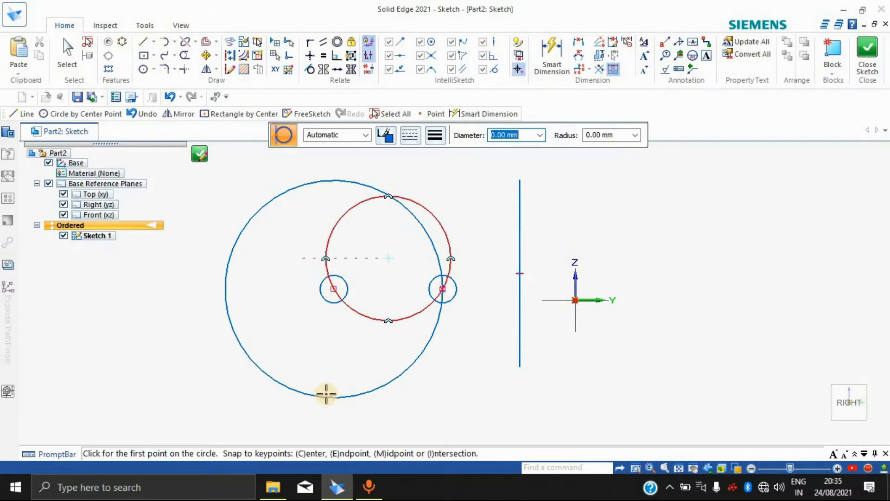
{"action": "left_click", "coordinate": [445, 227]}
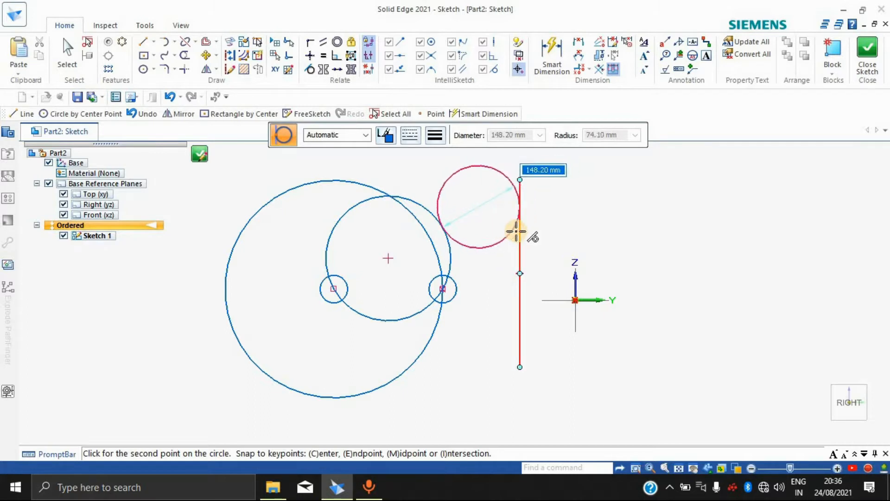
{"action": "left_click", "coordinate": [517, 229]}
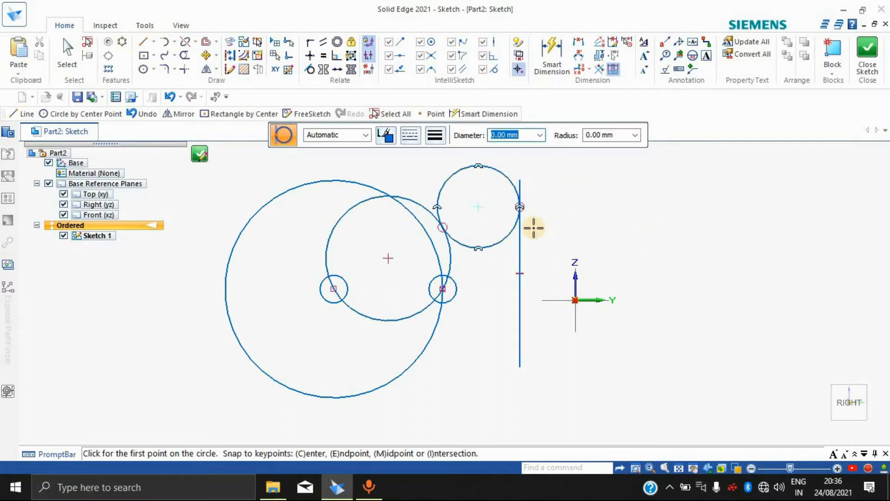
Step: Draw a single vertical line well away from the large circle, on the side opposite the origin
{"action": "scroll", "coordinate": [534, 227], "scroll_direction": "down", "scroll_amount": 2}
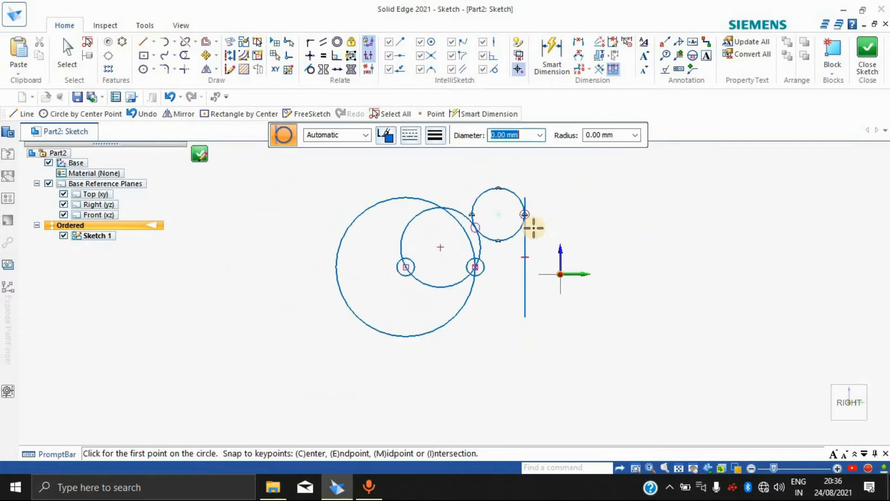
{"action": "left_click", "coordinate": [145, 45]}
{"action": "left_click", "coordinate": [106, 401]}
{"action": "left_click", "coordinate": [106, 275]}
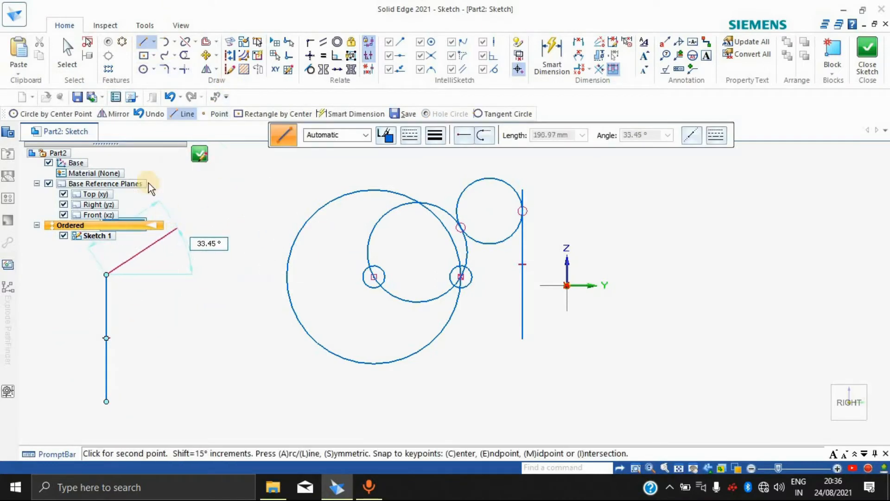
{"action": "key", "text": "Escape"}
Step: Draw a Circle by Center Point between the new vertical line and the large circle, close to the line's upper part
{"action": "left_click", "coordinate": [143, 69]}
{"action": "left_click", "coordinate": [176, 286]}
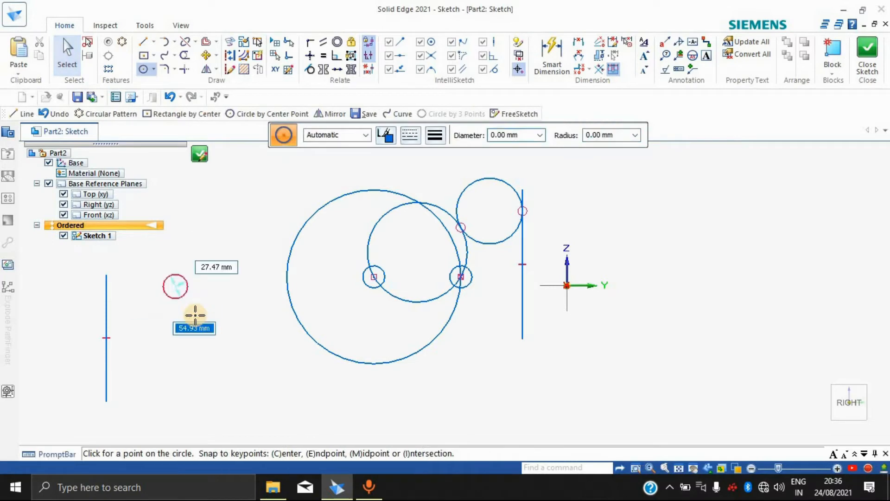
{"action": "left_click", "coordinate": [206, 302]}
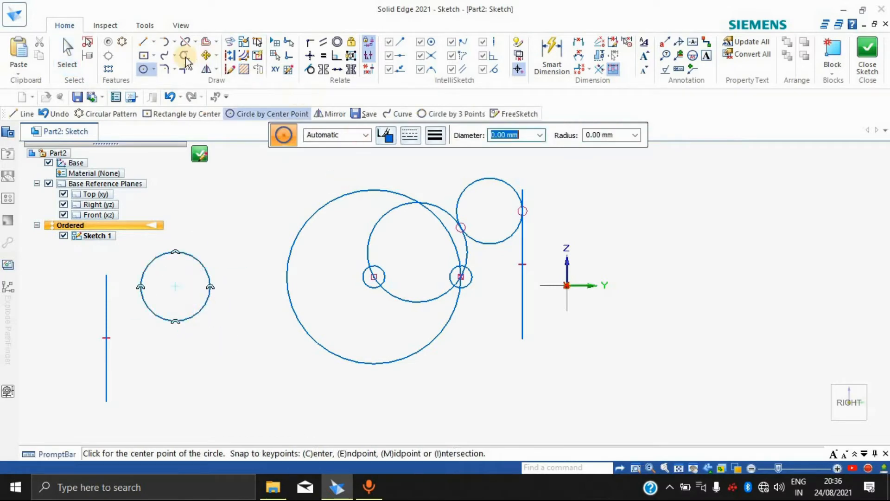
Step: Try to draw a Tangent Circle between the new circle's left side and the upper part of the leftmost vertical line
{"action": "left_click", "coordinate": [152, 70]}
{"action": "left_click", "coordinate": [179, 110]}
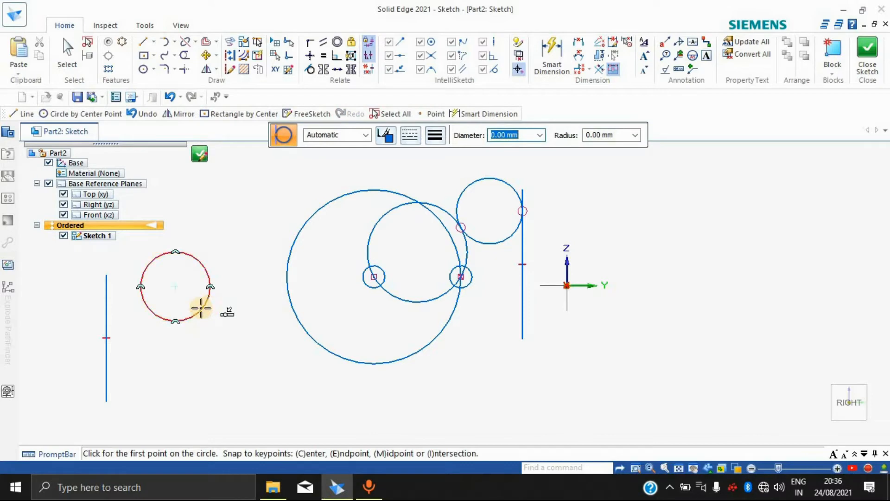
{"action": "left_click", "coordinate": [140, 279]}
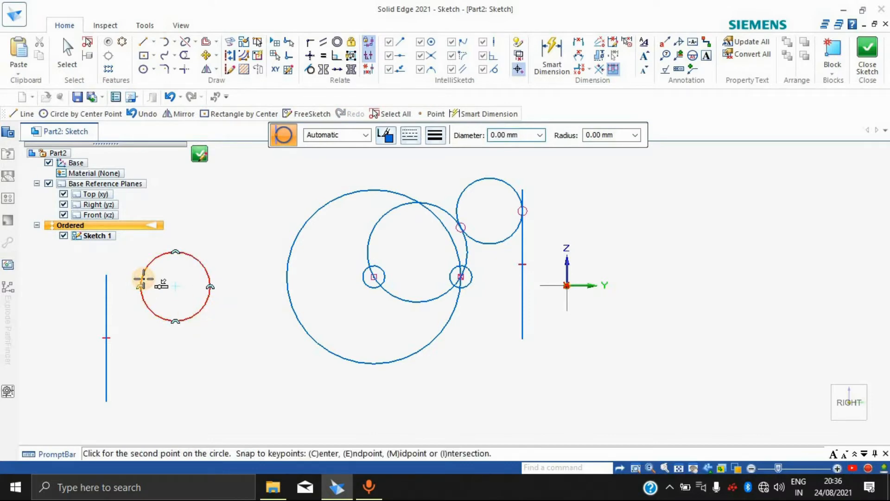
{"action": "left_click", "coordinate": [98, 284]}
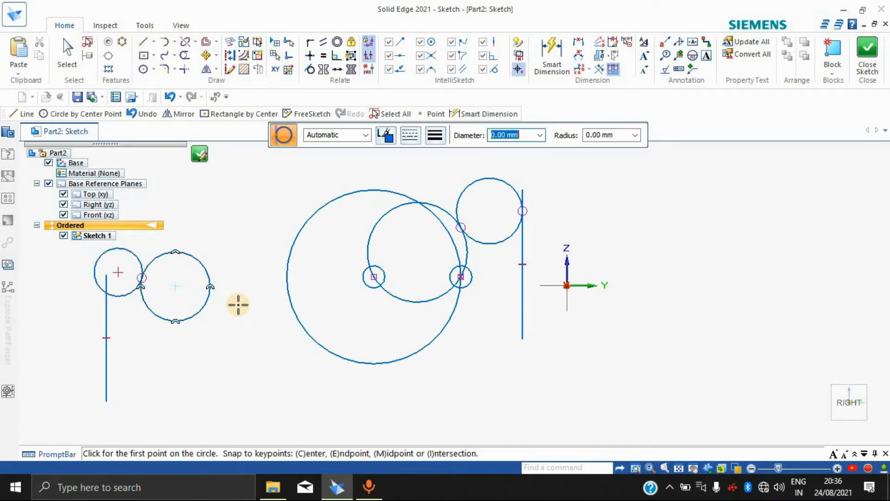
{"action": "key", "text": "ctrl+z"}
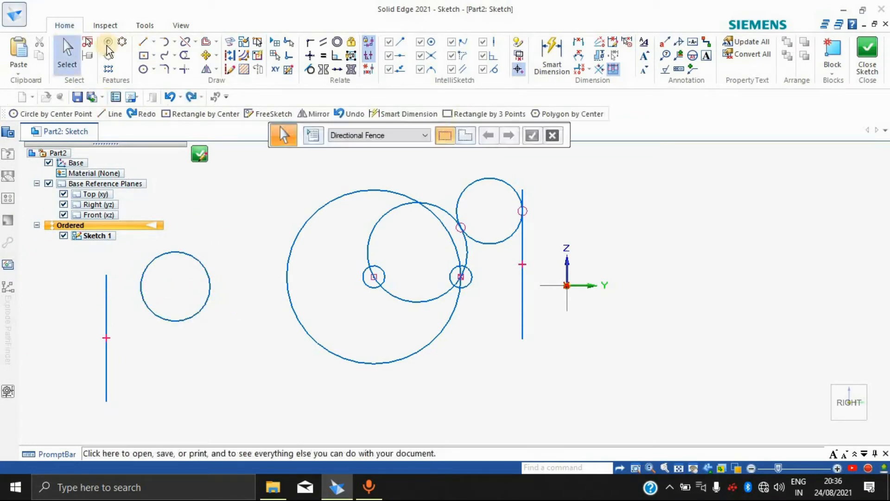
Step: Draw a Tangent Circle touching the bottom of the new circle and the lower part of the leftmost vertical line
{"action": "left_click", "coordinate": [152, 69]}
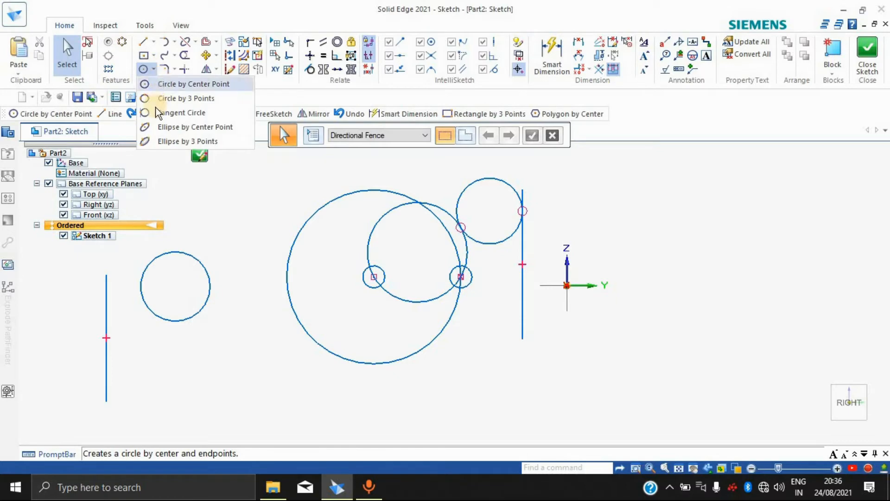
{"action": "left_click", "coordinate": [158, 112]}
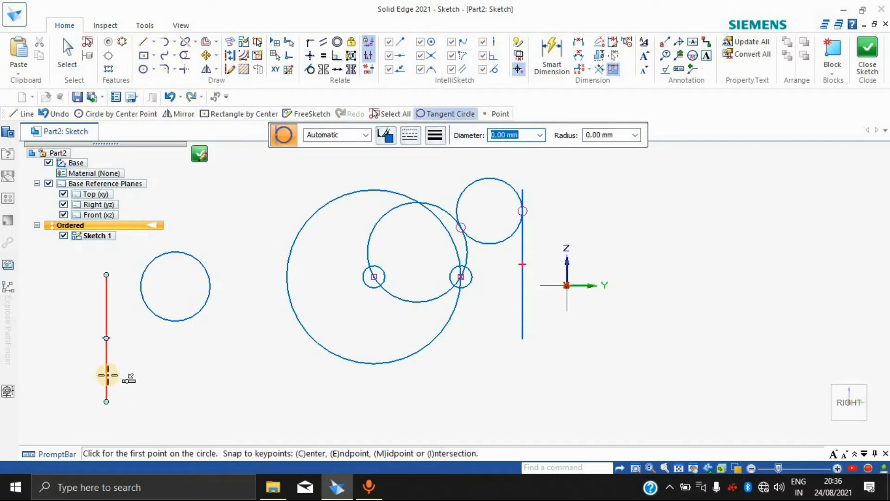
{"action": "left_click", "coordinate": [180, 323]}
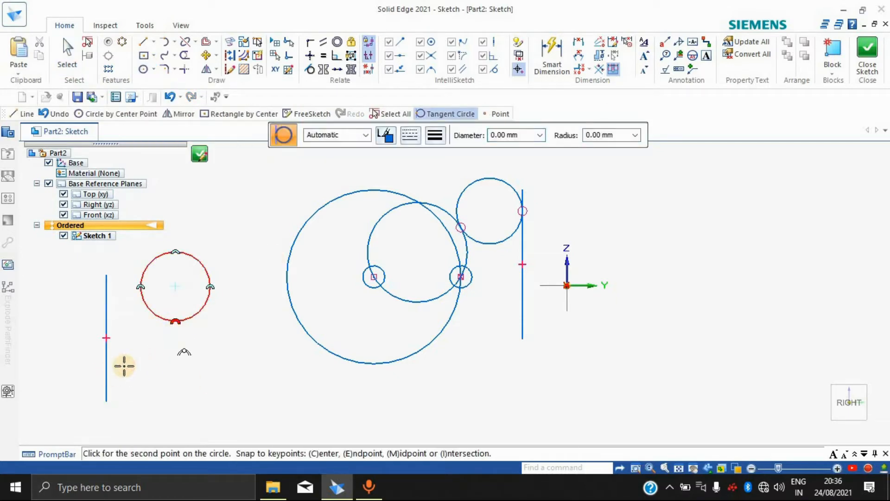
{"action": "left_click", "coordinate": [107, 366]}
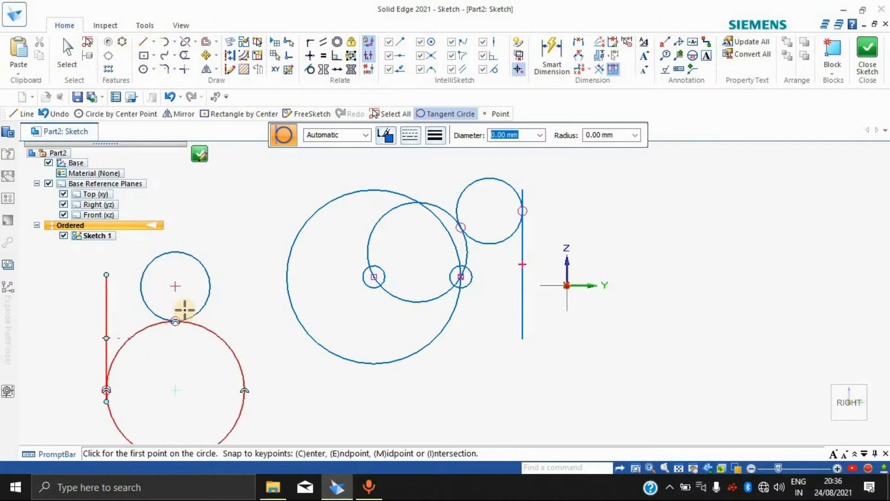
Step: Draw a wide Ellipse by Center Point beyond the origin on the positive Y side, with a primary value of about 194 mm
{"action": "left_click", "coordinate": [154, 70]}
{"action": "left_click", "coordinate": [186, 127]}
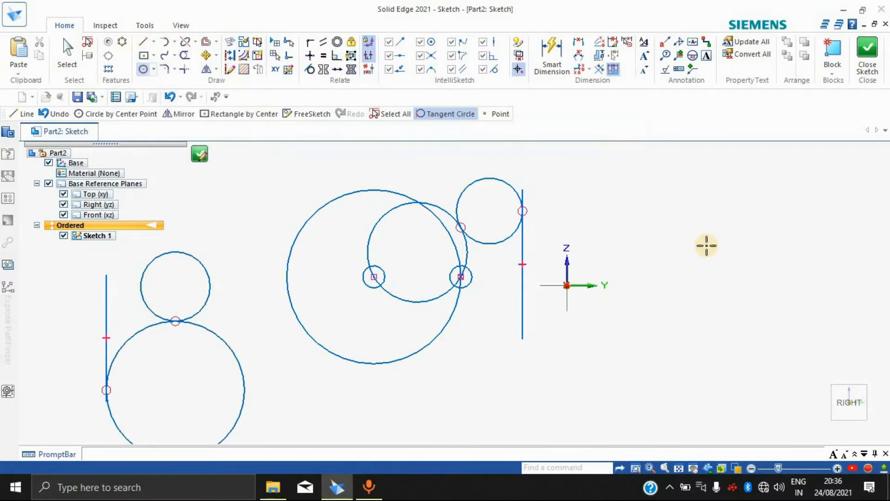
{"action": "left_click", "coordinate": [695, 255]}
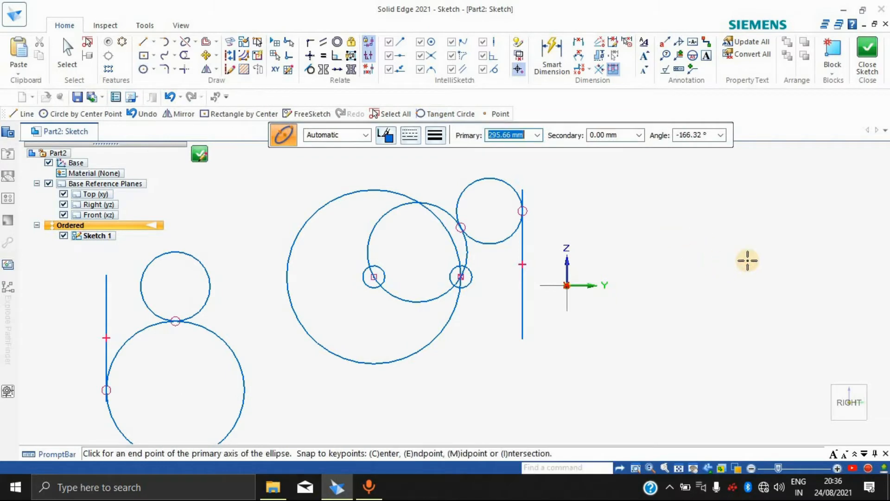
{"action": "left_click", "coordinate": [782, 255]}
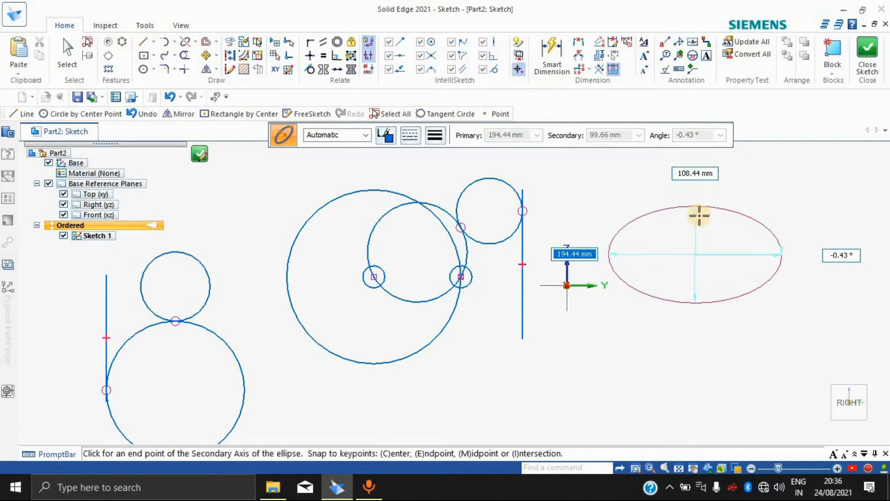
{"action": "left_click", "coordinate": [742, 214]}
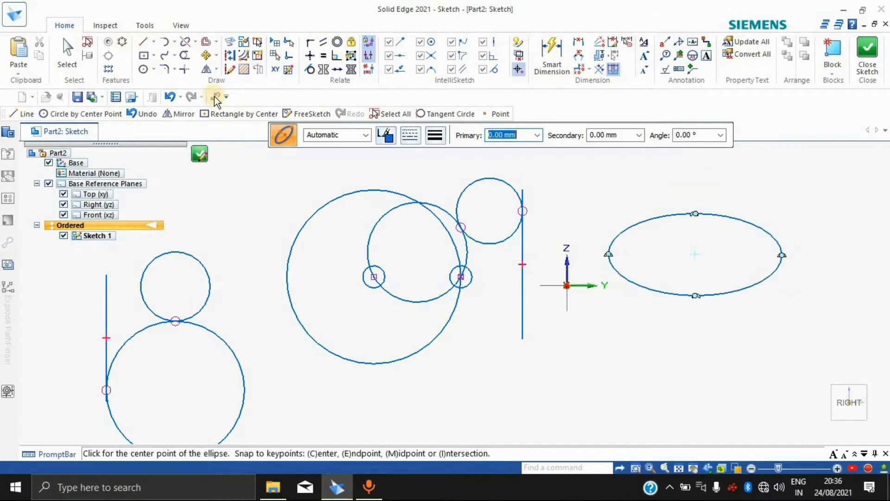
Step: Draw an Ellipse by 3 Points below the first ellipse, with a primary value of about 183 mm and secondary of about 116 mm
{"action": "left_click", "coordinate": [154, 71]}
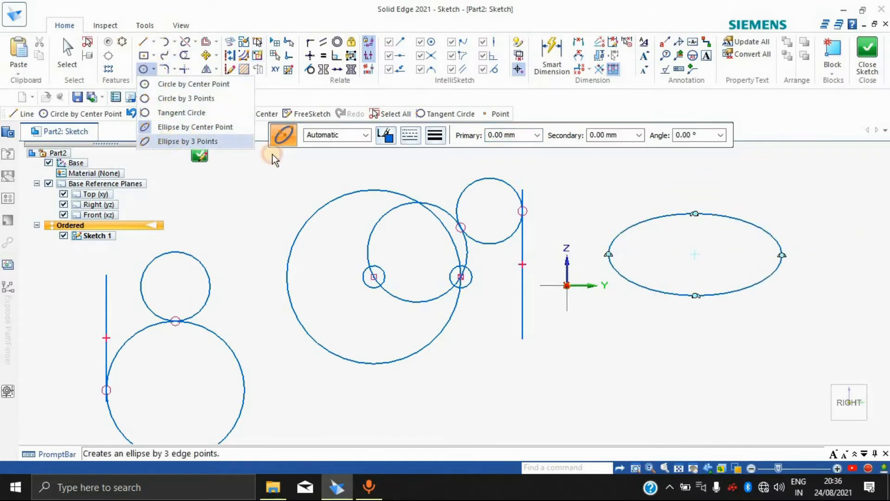
{"action": "left_click", "coordinate": [213, 140]}
{"action": "left_click", "coordinate": [545, 390]}
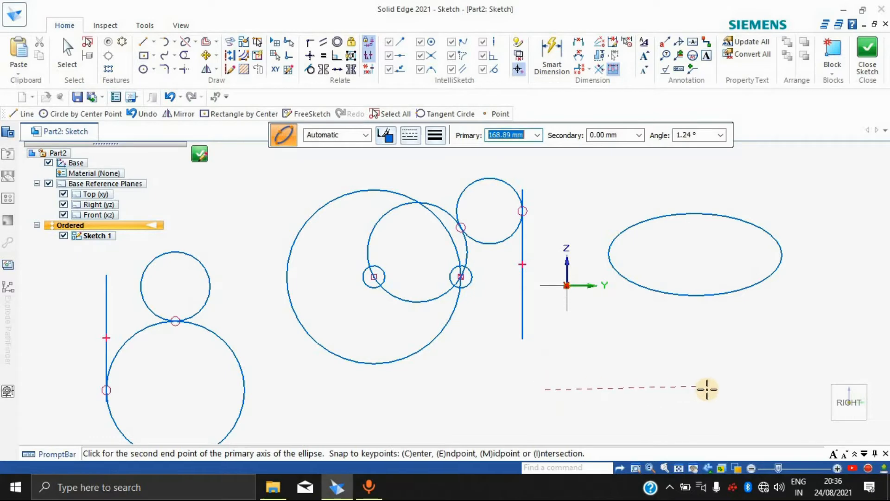
{"action": "left_click", "coordinate": [709, 390]}
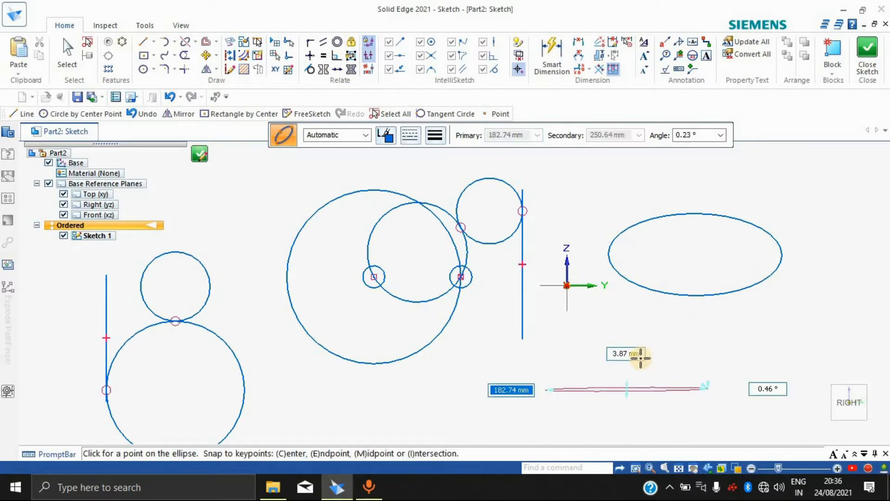
{"action": "left_click", "coordinate": [704, 337]}
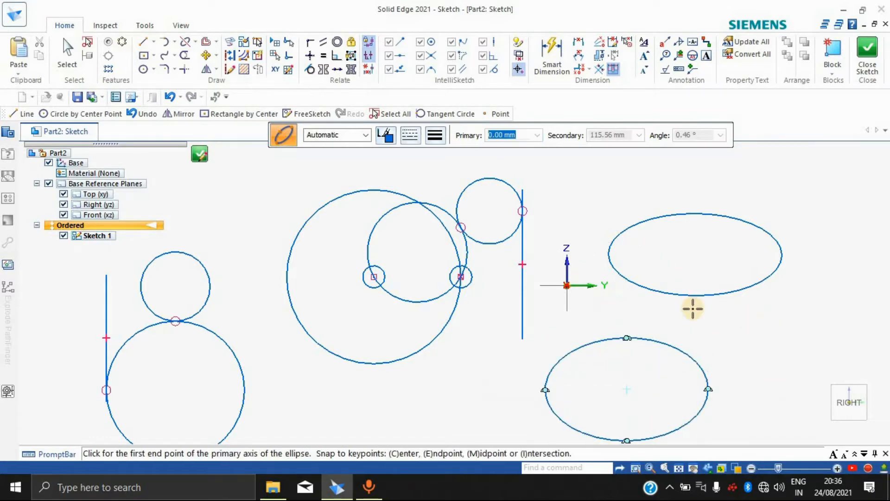
Step: Draw a Tangent Arc of about 78 mm radius on the outer side of the leftmost vertical line, bulging out to touch it
{"action": "left_click", "coordinate": [175, 42]}
{"action": "left_click", "coordinate": [204, 57]}
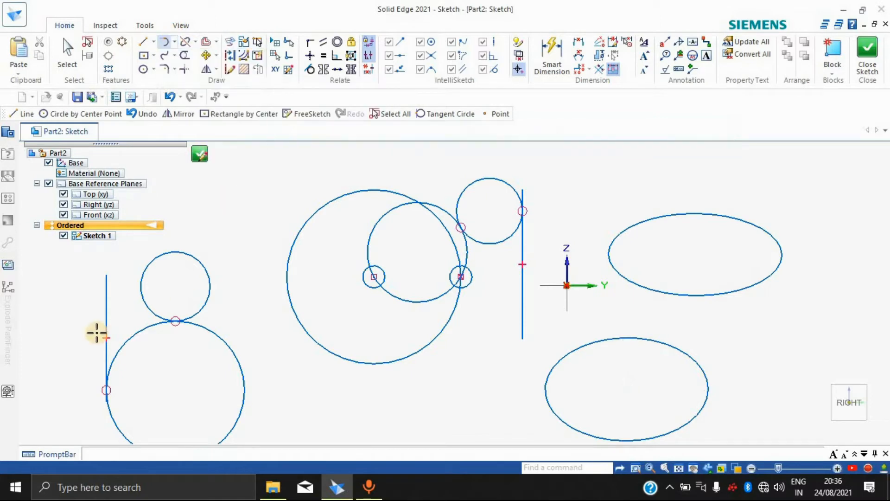
{"action": "left_click", "coordinate": [45, 319]}
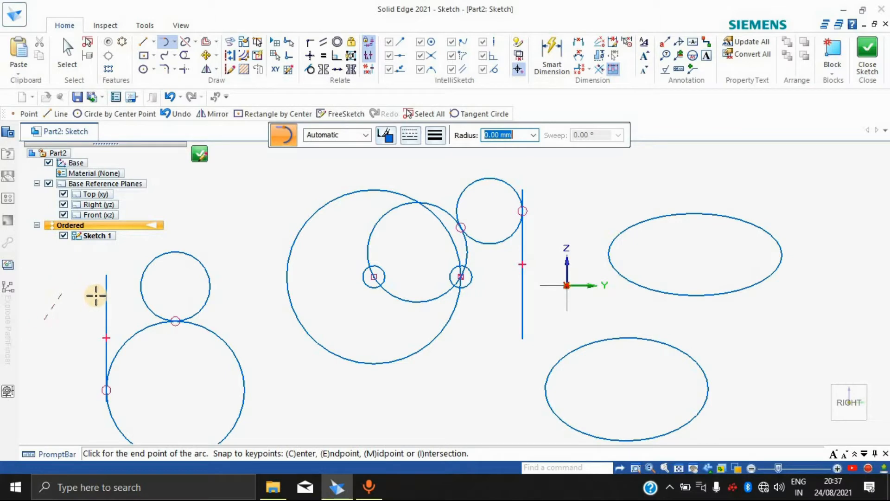
{"action": "left_click", "coordinate": [69, 262]}
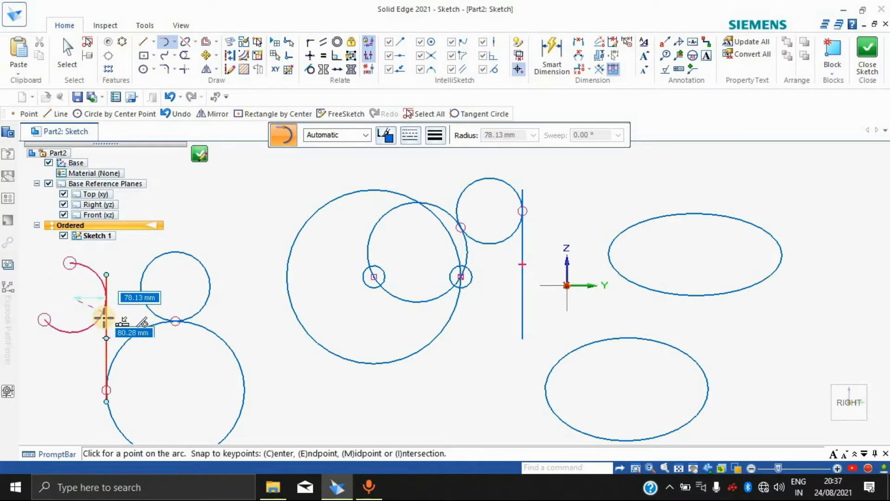
{"action": "left_click", "coordinate": [105, 318]}
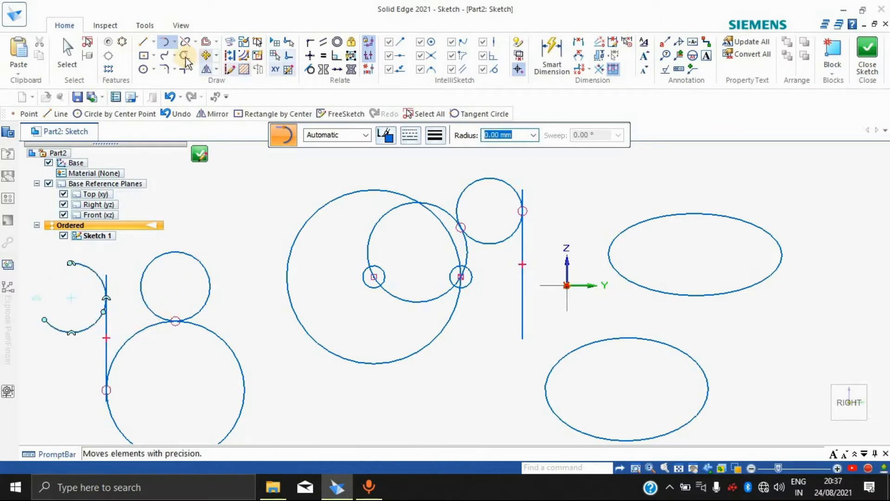
Step: Draw a shallow, upward-bulging Arc by 3 Points above the upper ellipse
{"action": "left_click", "coordinate": [176, 43]}
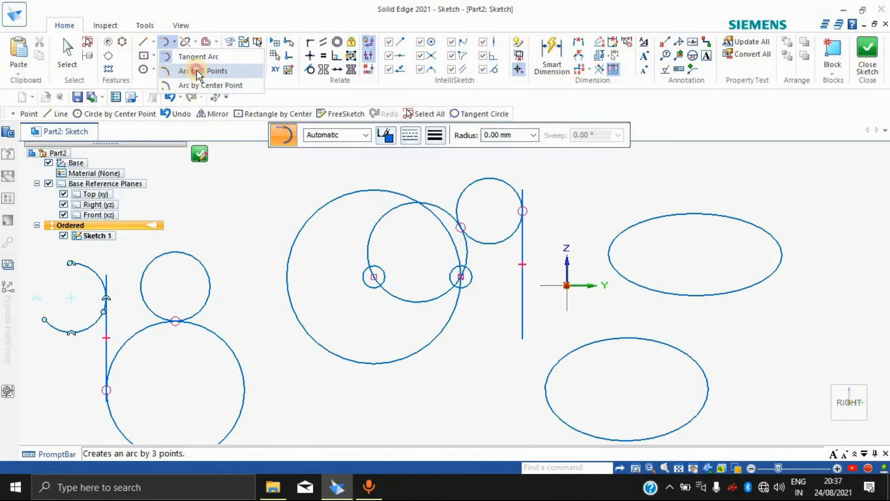
{"action": "left_click", "coordinate": [197, 70]}
{"action": "left_click", "coordinate": [592, 183]}
{"action": "left_click", "coordinate": [639, 150]}
{"action": "left_click", "coordinate": [729, 183]}
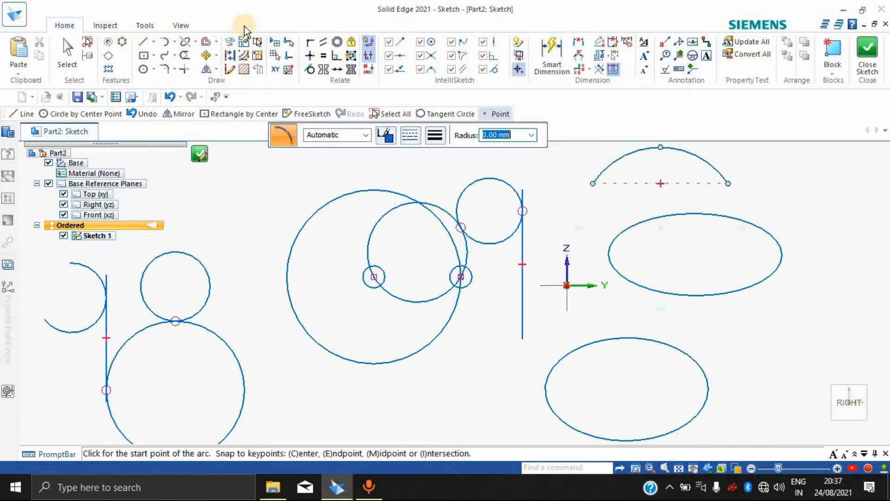
Step: Draw an Arc by Center Point centered below the large circle, with a 135° sweep and a 220 mm radius
{"action": "left_click", "coordinate": [175, 42]}
{"action": "left_click", "coordinate": [195, 85]}
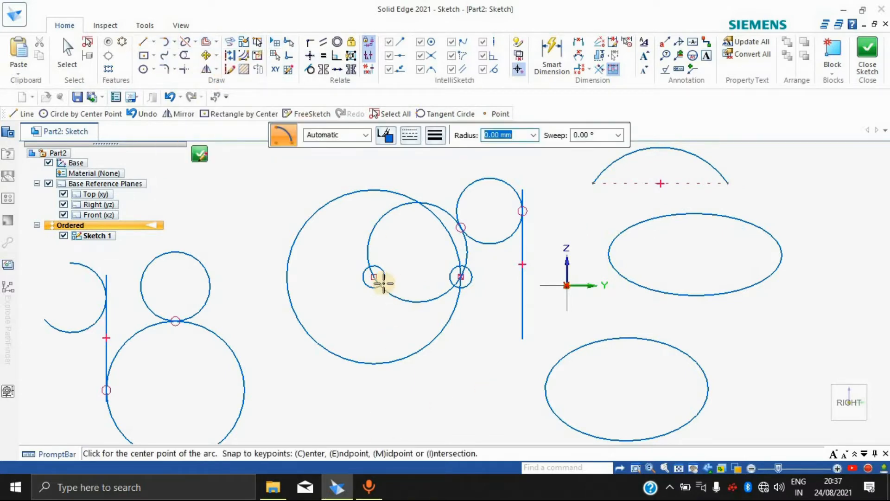
{"action": "left_click", "coordinate": [395, 403]}
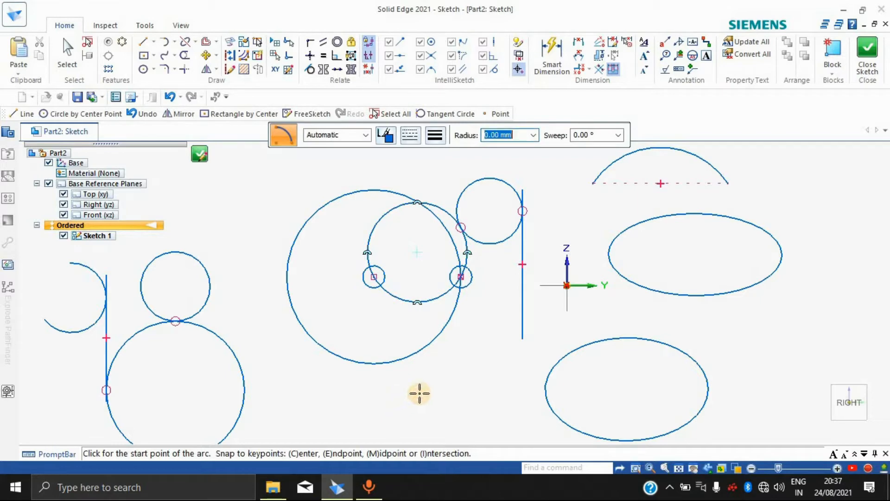
{"action": "left_click", "coordinate": [488, 361]}
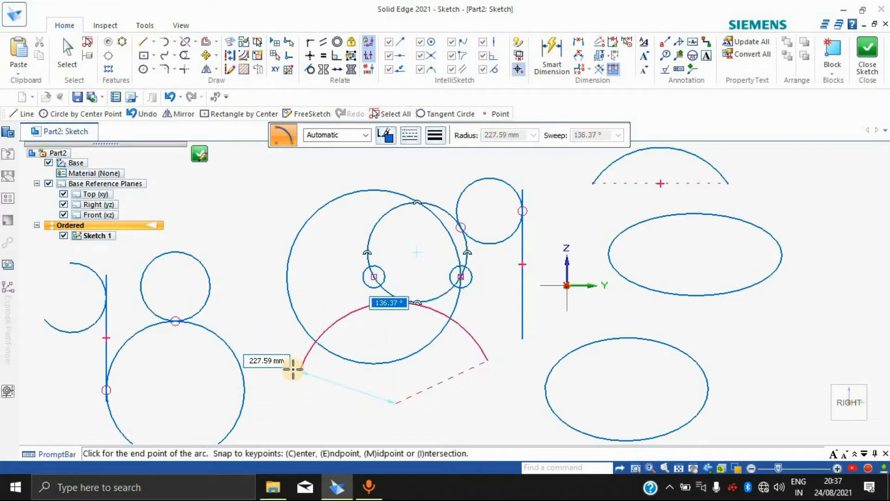
{"action": "type", "text": "13"}
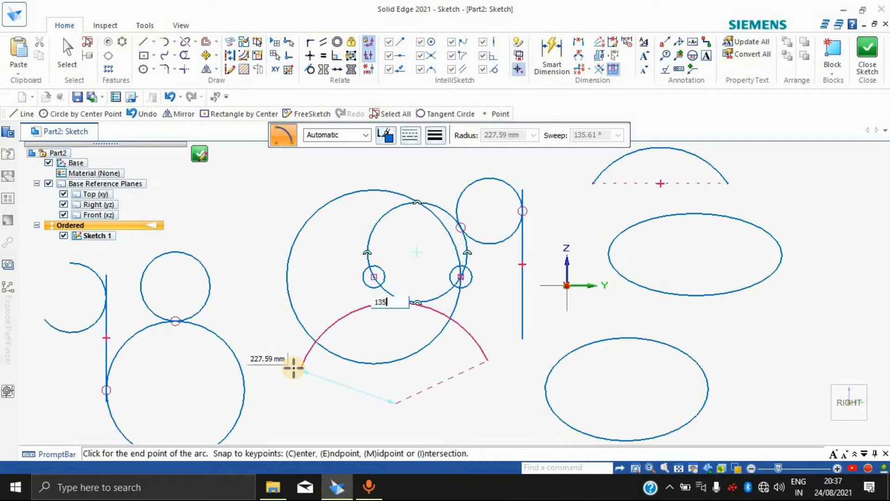
{"action": "type", "text": "5"}
{"action": "key", "text": "Tab"}
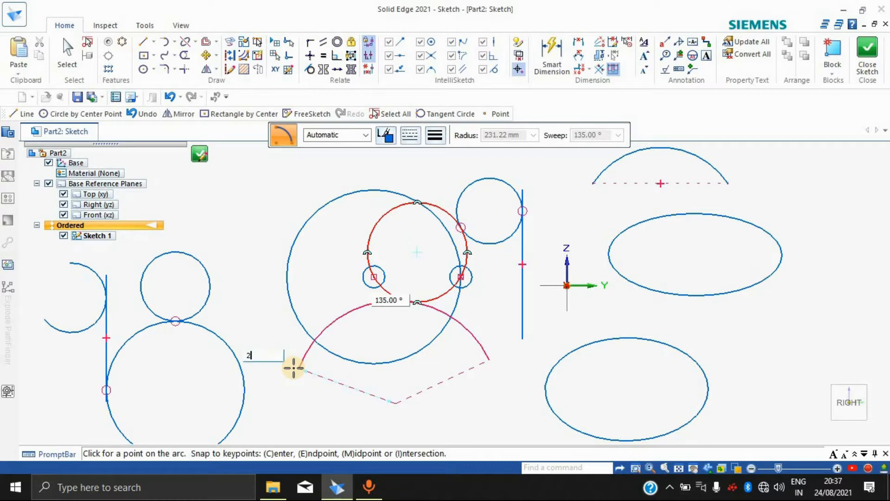
{"action": "key", "text": "Tab"}
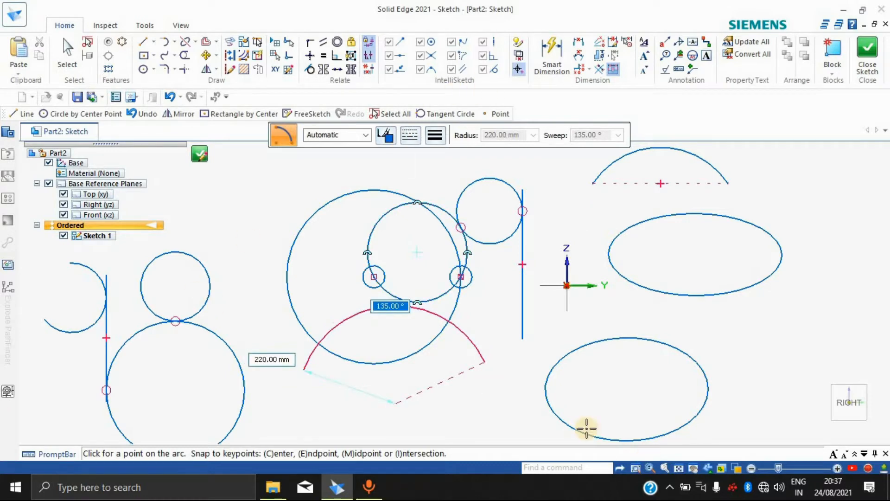
{"action": "left_click", "coordinate": [348, 320]}
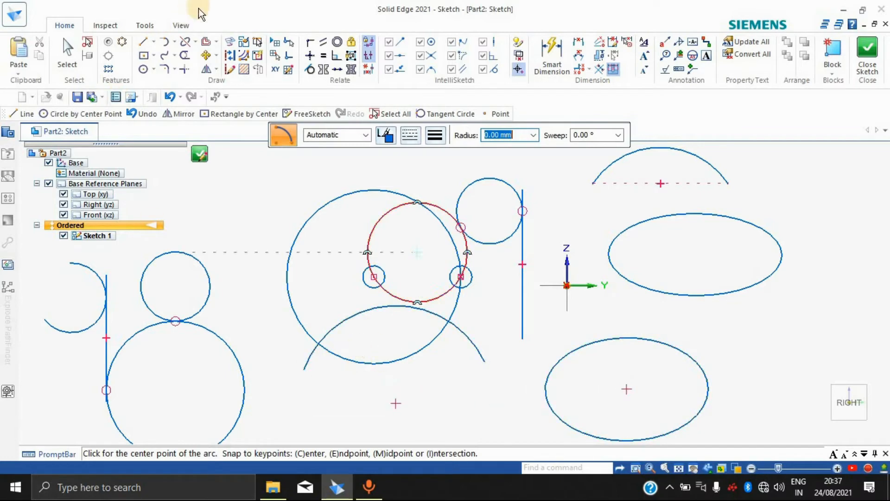
{"action": "left_click", "coordinate": [174, 38]}
{"action": "left_click", "coordinate": [225, 244]}
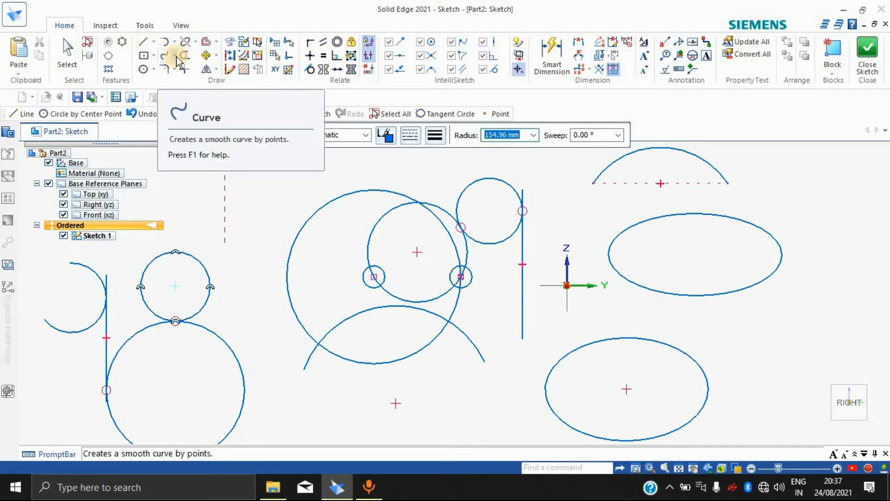
{"action": "left_click", "coordinate": [176, 59]}
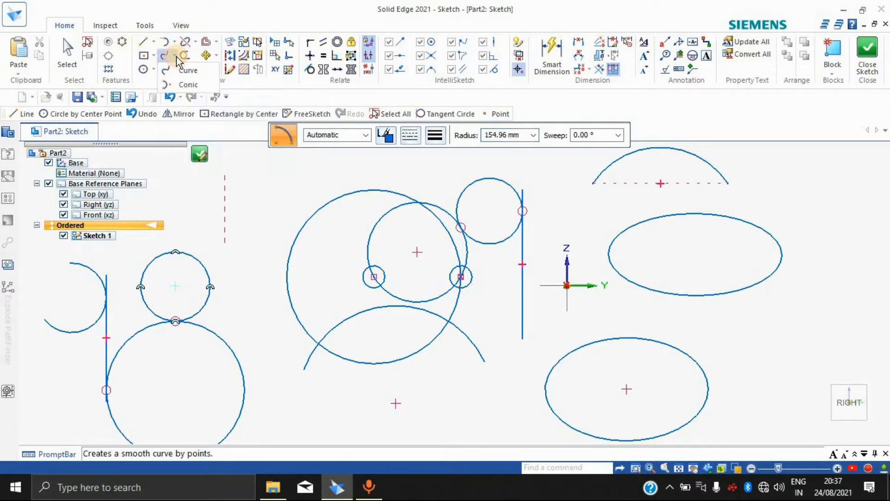
{"action": "left_click", "coordinate": [187, 70]}
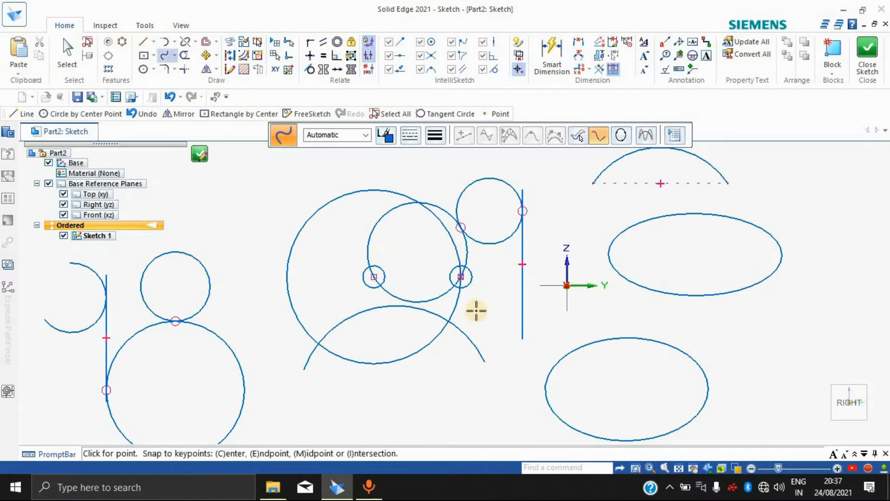
{"action": "key", "text": "Escape"}
Step: Delete all the existing geometry from the sketch
{"action": "key", "text": "ctrl+a"}
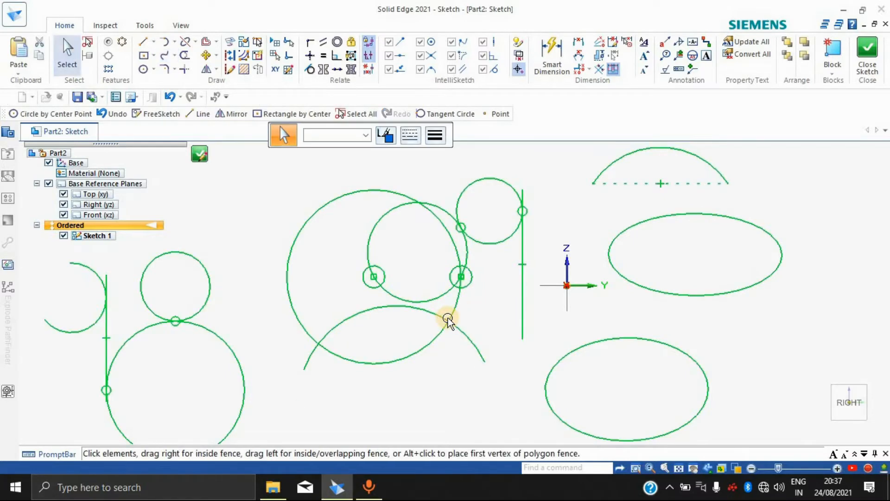
{"action": "key", "text": "Delete"}
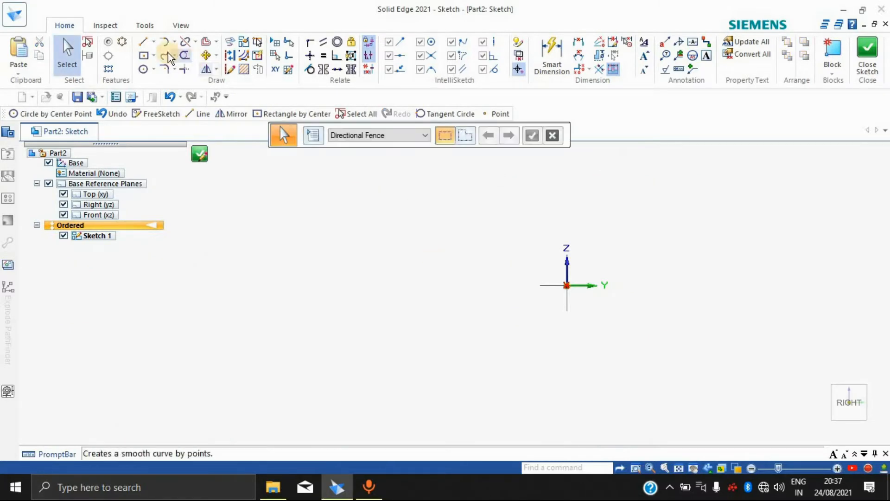
Step: Draw a wavy seven-point Curve across the empty sketch, alternating low and high points, starting and ending low, with its fifth point just below the origin
{"action": "left_click", "coordinate": [173, 57]}
{"action": "left_click", "coordinate": [187, 72]}
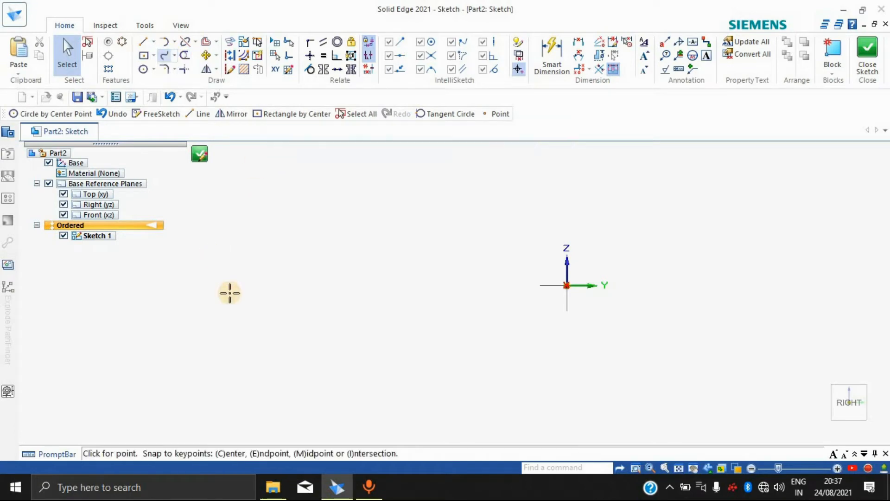
{"action": "left_click", "coordinate": [245, 312]}
{"action": "left_click", "coordinate": [294, 246]}
{"action": "left_click", "coordinate": [381, 332]}
{"action": "left_click", "coordinate": [467, 230]}
{"action": "left_click", "coordinate": [581, 307]}
{"action": "left_click", "coordinate": [667, 201]}
{"action": "left_click", "coordinate": [764, 318]}
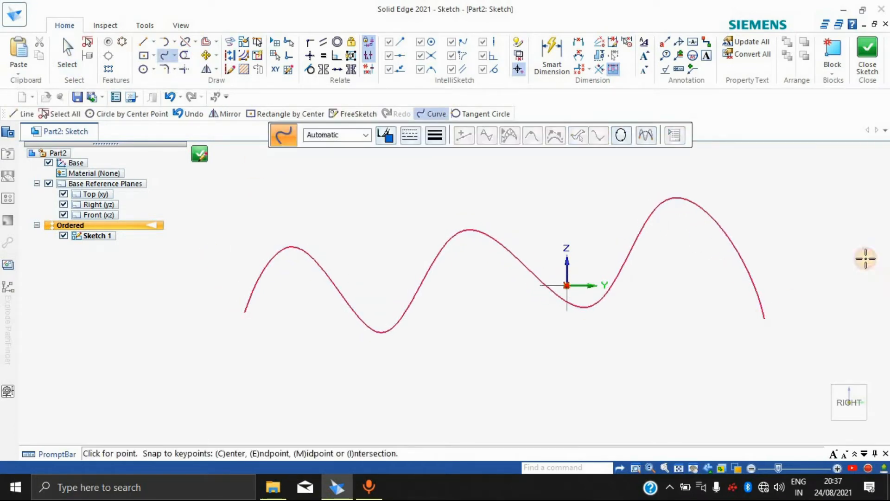
{"action": "right_click", "coordinate": [781, 206]}
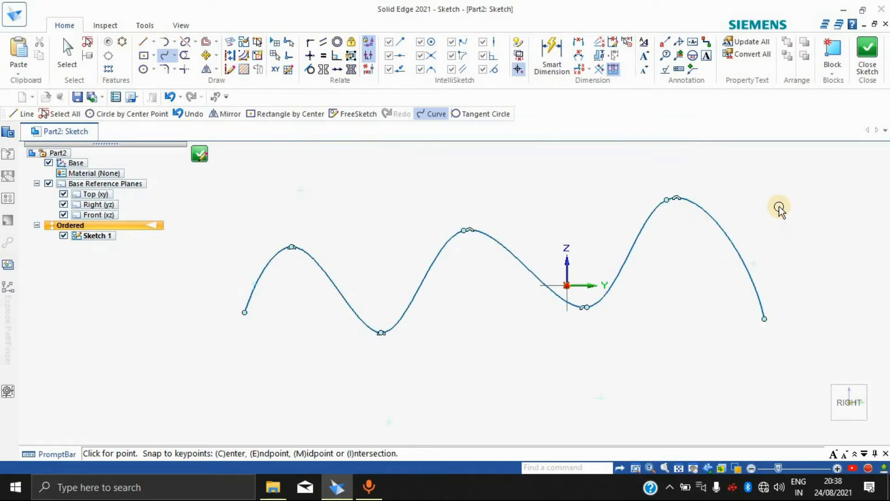
{"action": "key", "text": "Escape"}
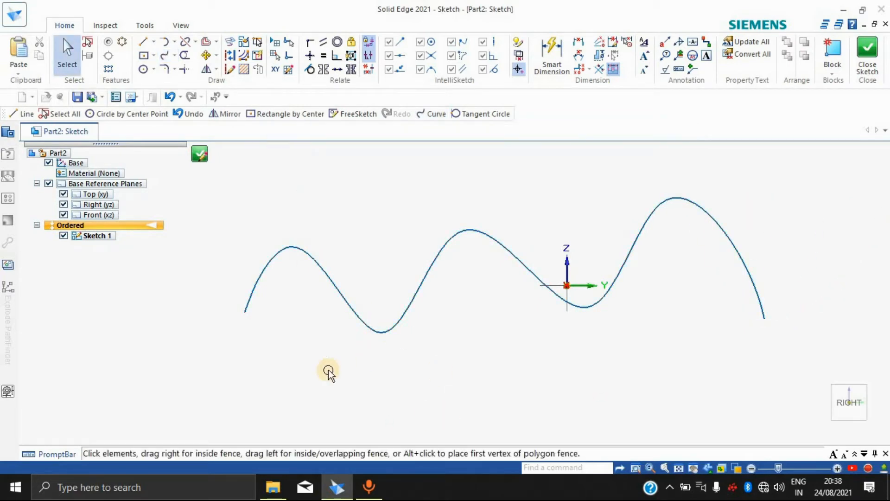
Step: Reshape the curve by raising its third point, at the first valley, until the valley is shallow and sits just below the first crest
{"action": "left_click", "coordinate": [418, 326]}
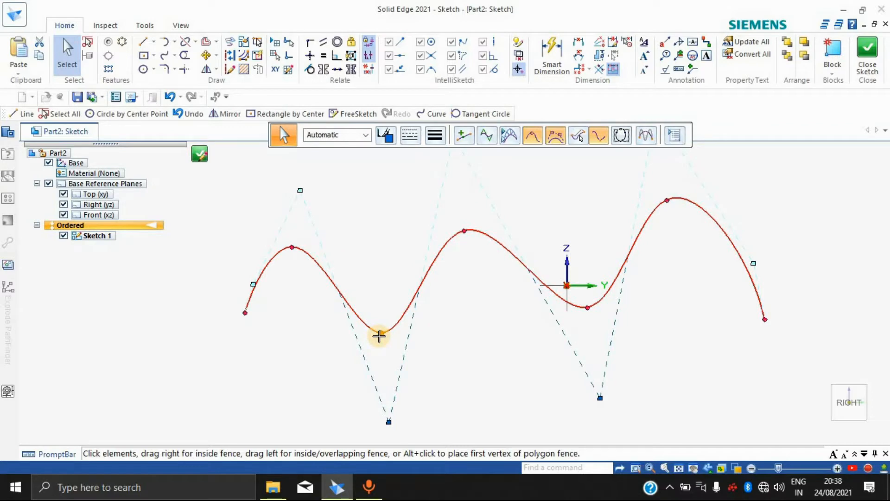
{"action": "left_click_drag", "start_coordinate": [389, 423], "coordinate": [380, 278]}
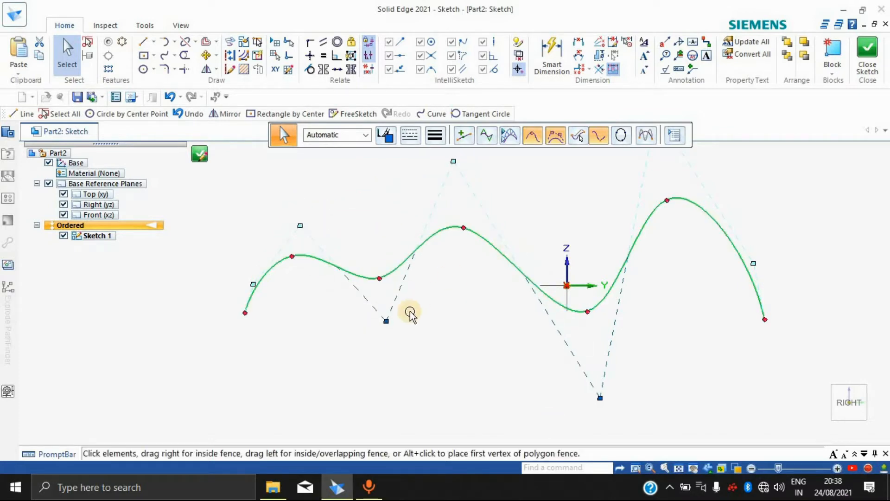
{"action": "left_click_drag", "start_coordinate": [386, 320], "coordinate": [393, 420]}
{"action": "left_click_drag", "start_coordinate": [382, 340], "coordinate": [374, 240]}
{"action": "left_click", "coordinate": [536, 409]}
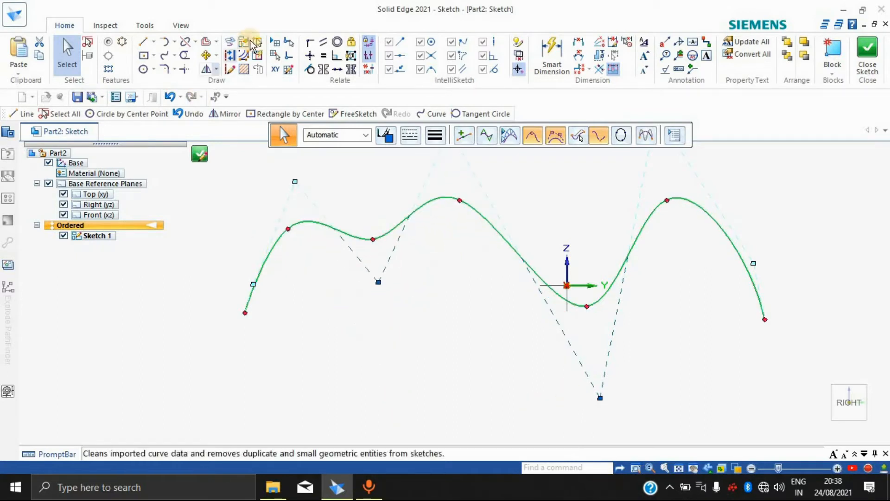
Step: Draw an upward-bulging Conic with level endpoints below the curve's starting end, its vertex above their middle, and a Rho of 0.78
{"action": "left_click", "coordinate": [174, 57]}
{"action": "left_click", "coordinate": [189, 86]}
{"action": "left_click", "coordinate": [115, 364]}
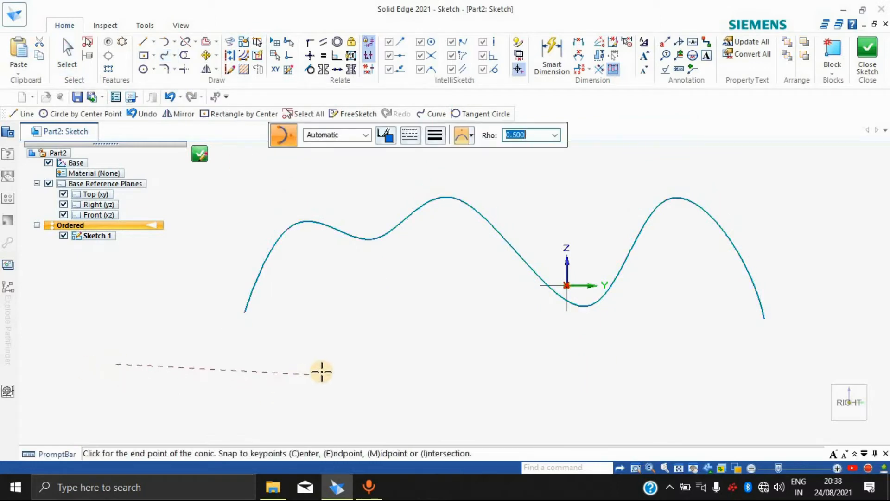
{"action": "left_click", "coordinate": [327, 365]}
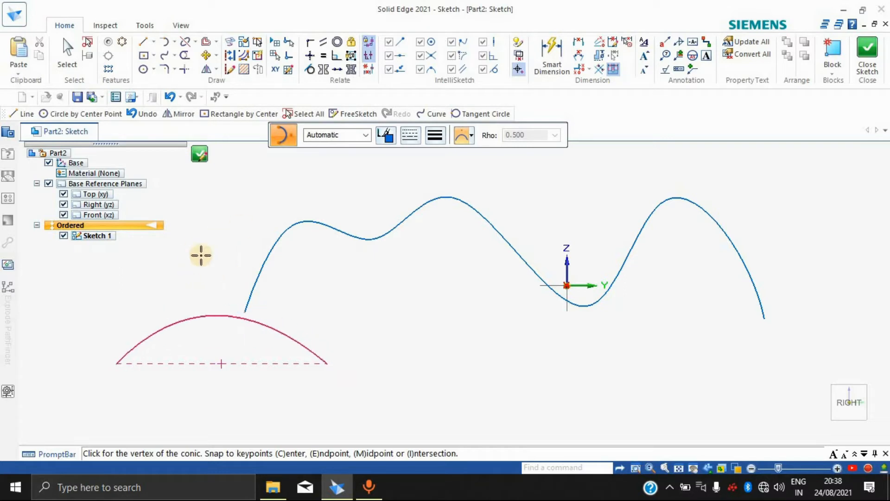
{"action": "left_click", "coordinate": [206, 230]}
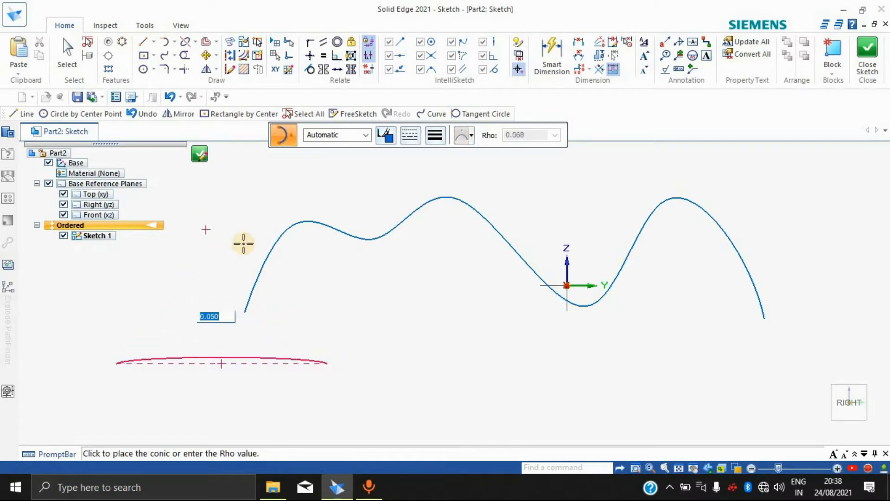
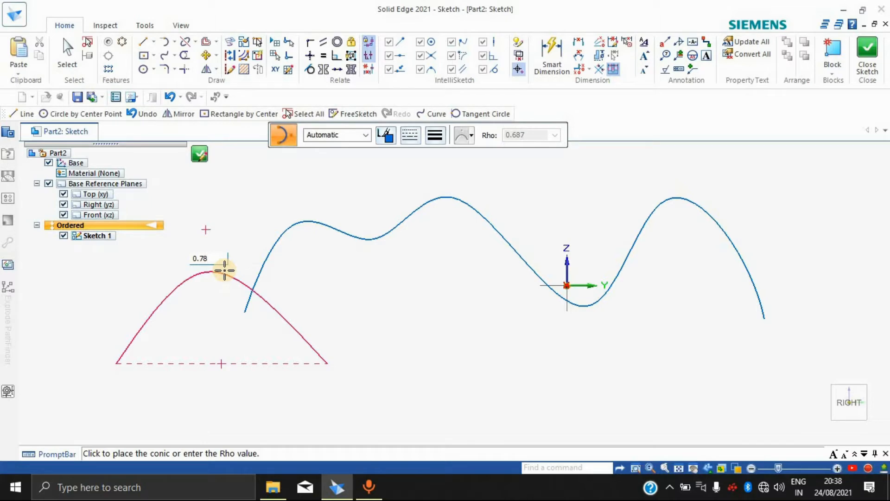
{"action": "key", "text": "Return"}
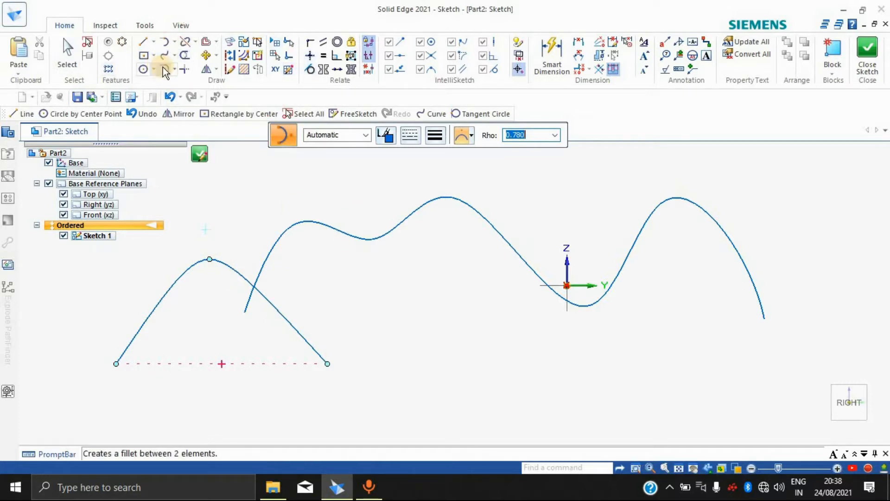
{"action": "left_click", "coordinate": [175, 56]}
{"action": "left_click", "coordinate": [193, 223]}
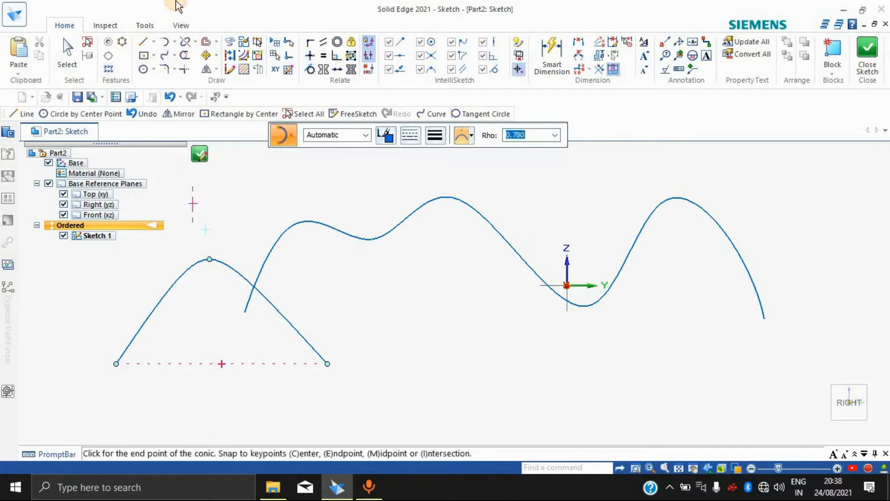
{"action": "left_click", "coordinate": [174, 72]}
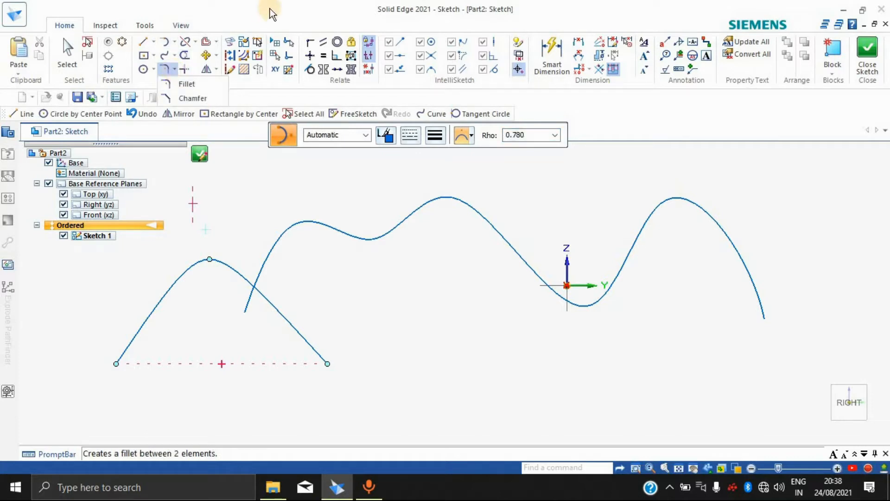
{"action": "left_click", "coordinate": [231, 222]}
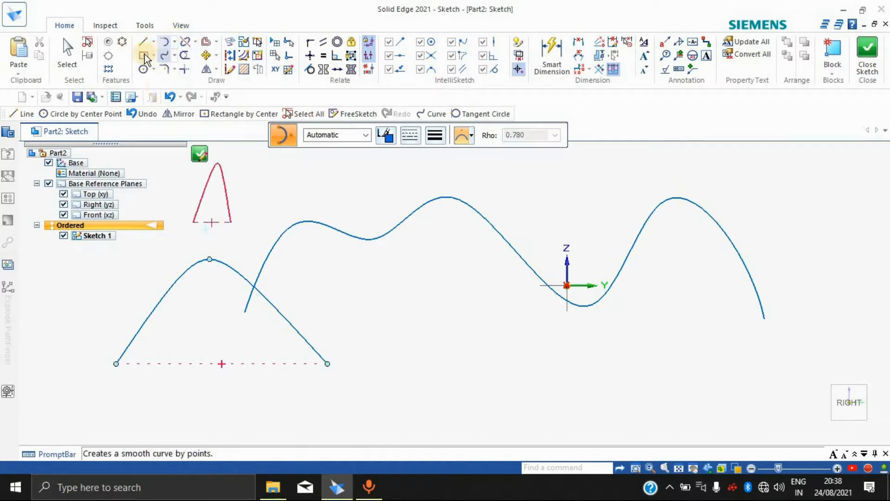
Step: Draw a Rectangle by Center of about 289 by 208 mm below the curve's middle section, beside the conic
{"action": "key", "text": "r"}
{"action": "left_click", "coordinate": [465, 348]}
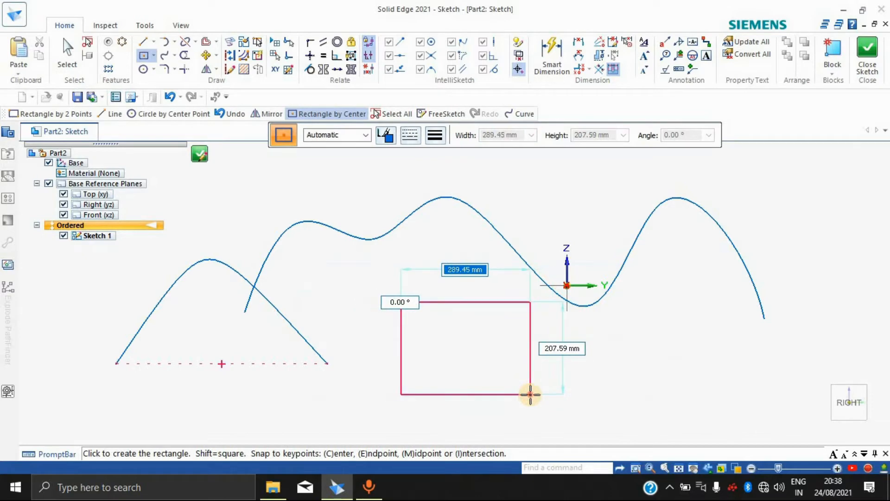
{"action": "left_click", "coordinate": [530, 394]}
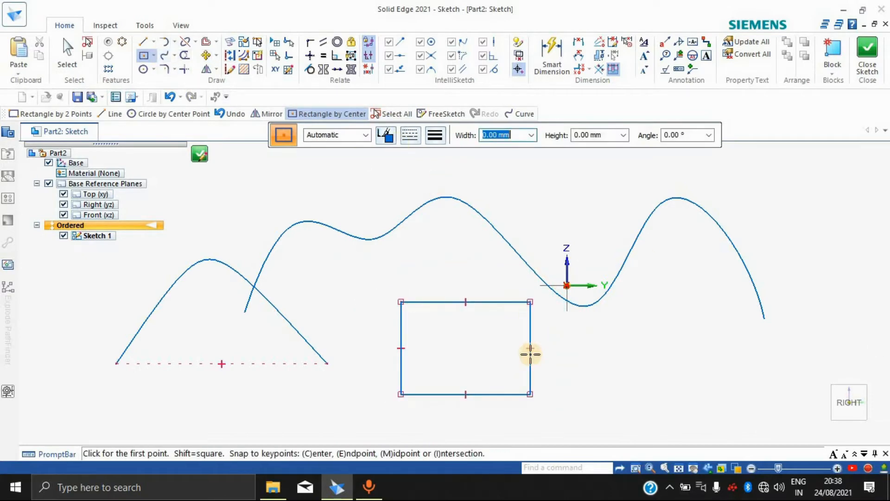
Step: Fillet the rectangle's upper-right corner with a 50 mm radius
{"action": "scroll", "coordinate": [528, 352], "scroll_direction": "up", "scroll_amount": 3}
{"action": "scroll", "coordinate": [529, 352], "scroll_direction": "down", "scroll_amount": 2}
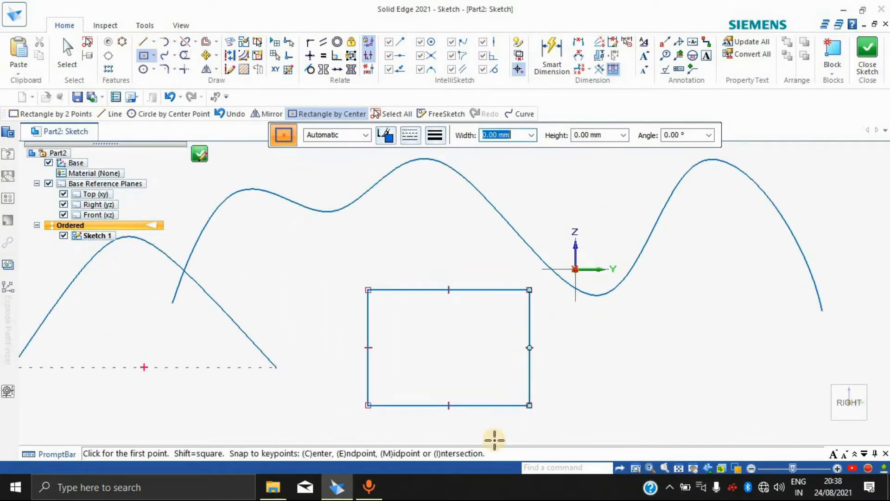
{"action": "scroll", "coordinate": [534, 423], "scroll_direction": "up", "scroll_amount": 2}
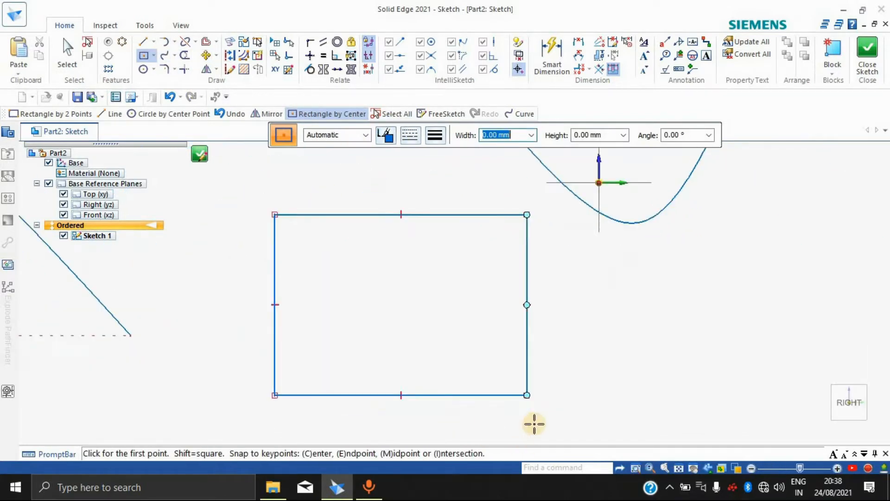
{"action": "left_click", "coordinate": [165, 69]}
{"action": "left_click", "coordinate": [175, 70]}
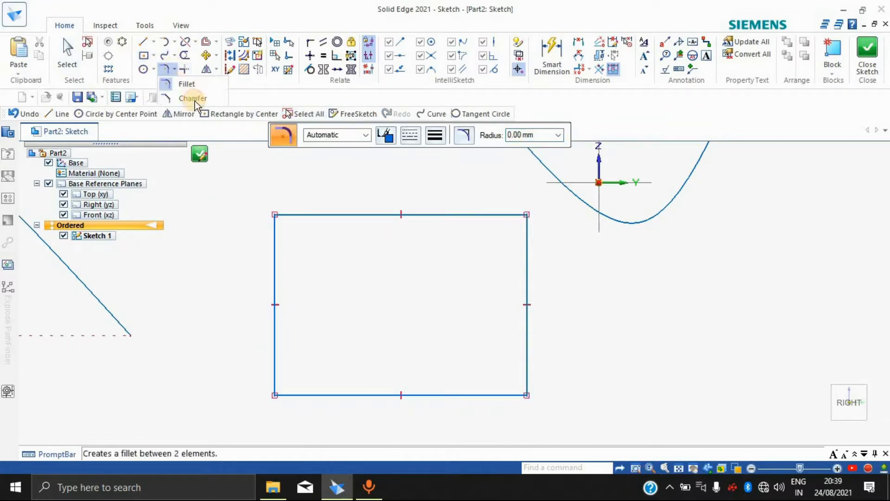
{"action": "left_click", "coordinate": [199, 85]}
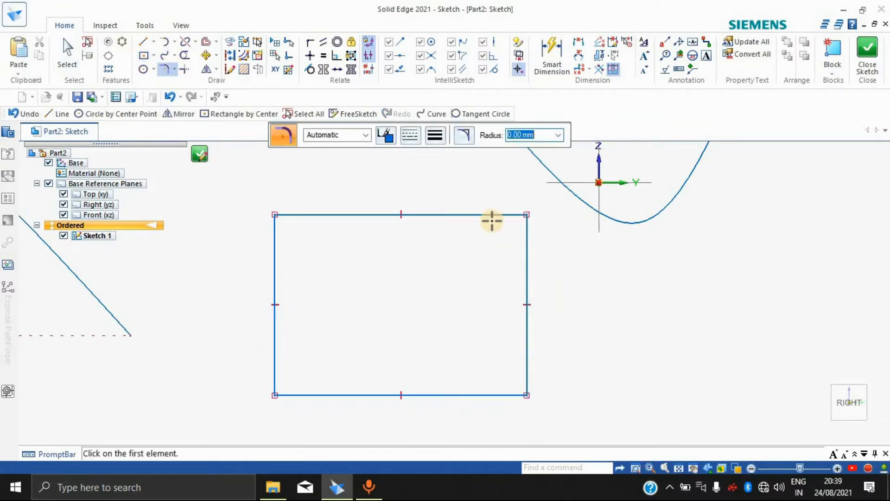
{"action": "left_click", "coordinate": [491, 214]}
{"action": "left_click", "coordinate": [529, 242]}
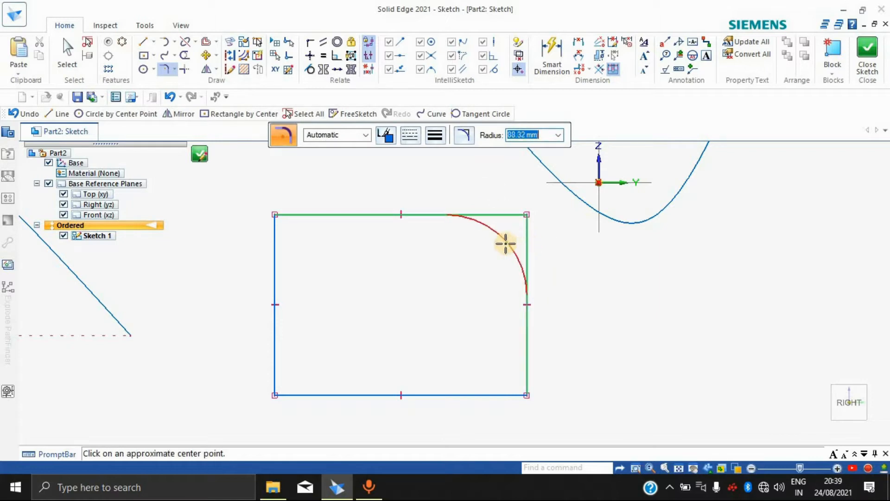
{"action": "type", "text": "50"}
{"action": "key", "text": "Return"}
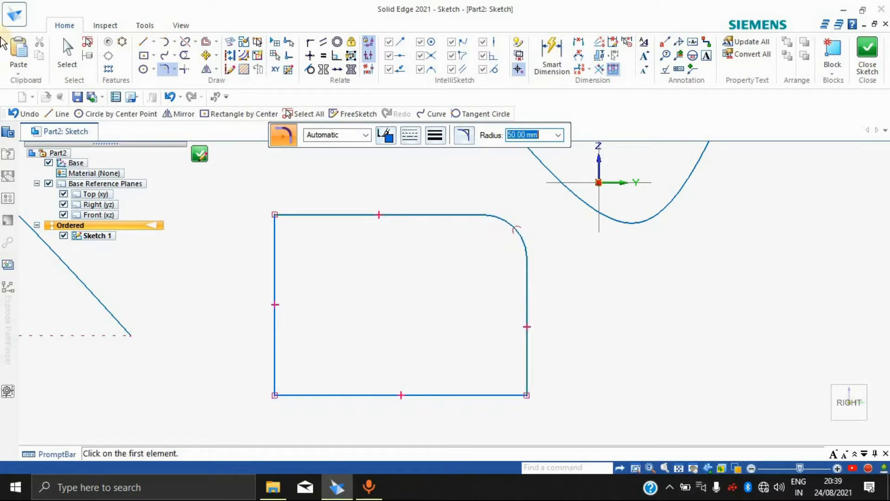
{"action": "left_click", "coordinate": [174, 76]}
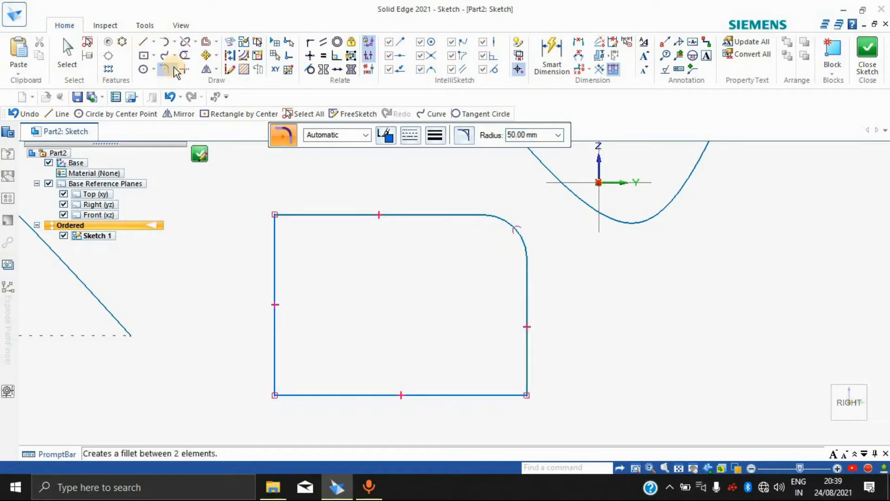
{"action": "left_click", "coordinate": [188, 94]}
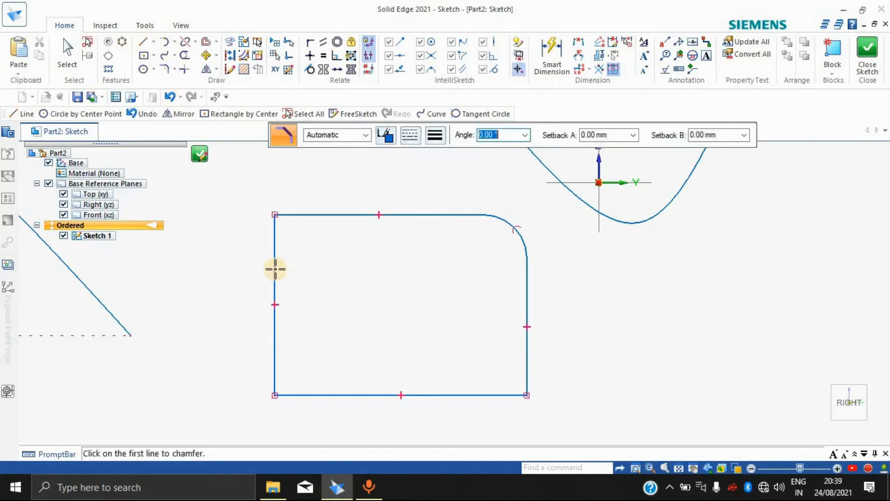
{"action": "left_click", "coordinate": [275, 269]}
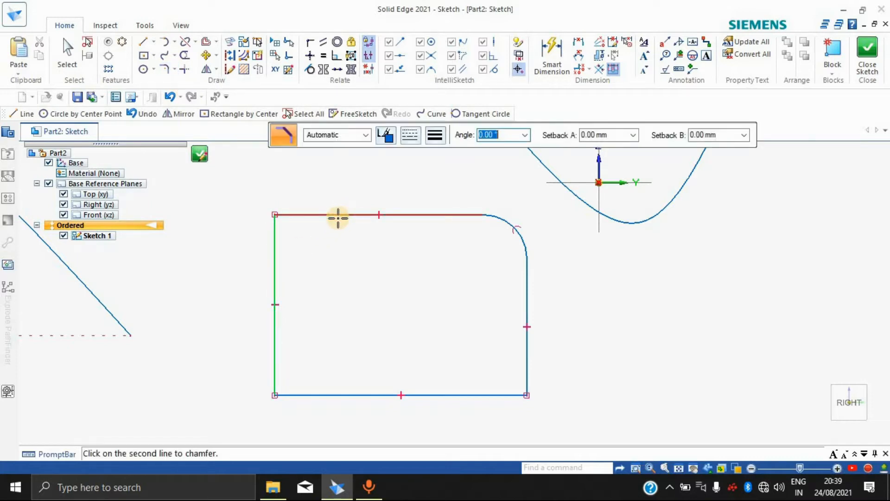
{"action": "left_click", "coordinate": [338, 216]}
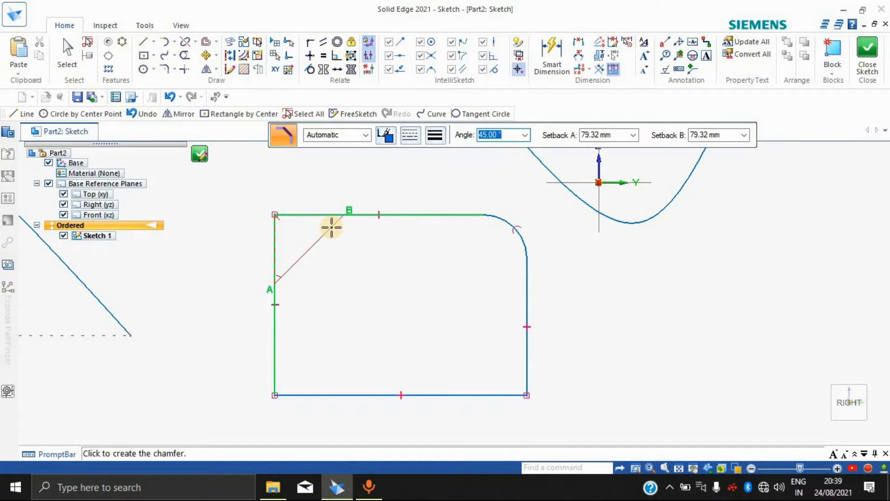
{"action": "key", "text": "Tab"}
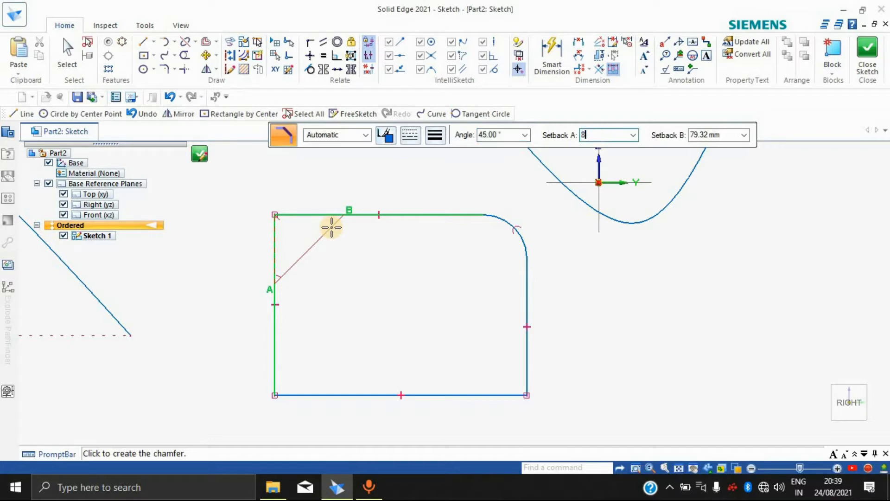
{"action": "key", "text": "Tab"}
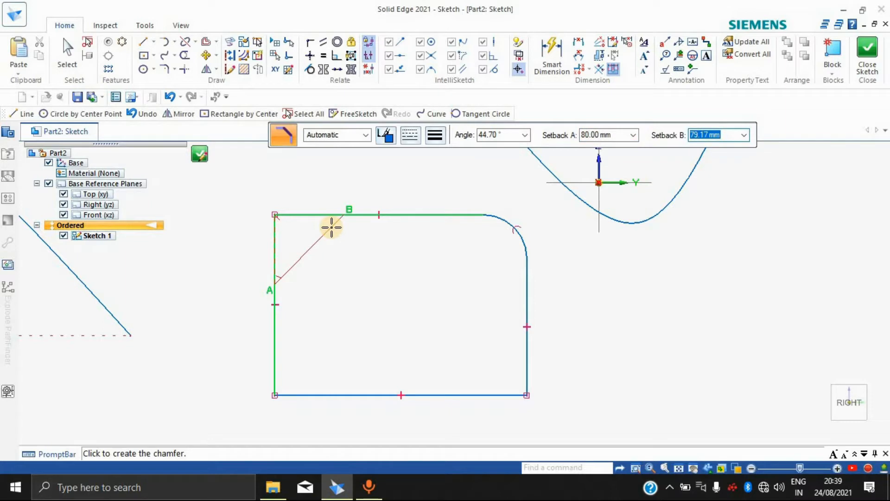
{"action": "key", "text": "Tab"}
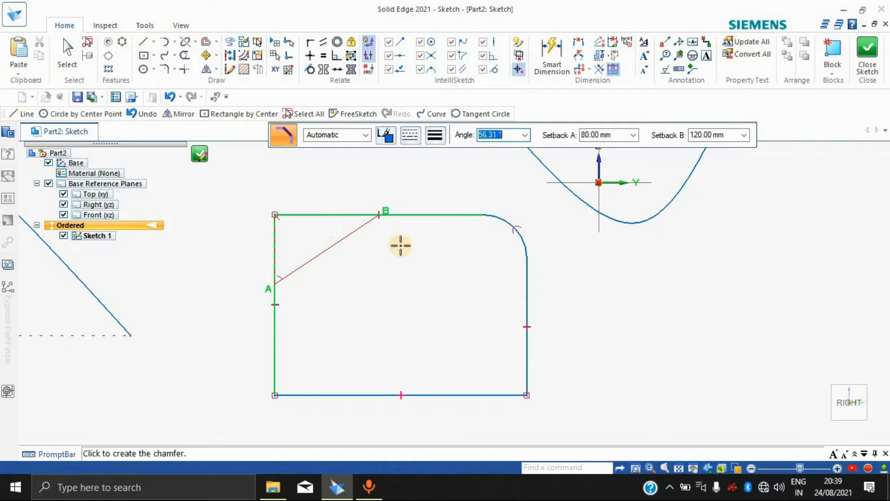
{"action": "key", "text": "Tab"}
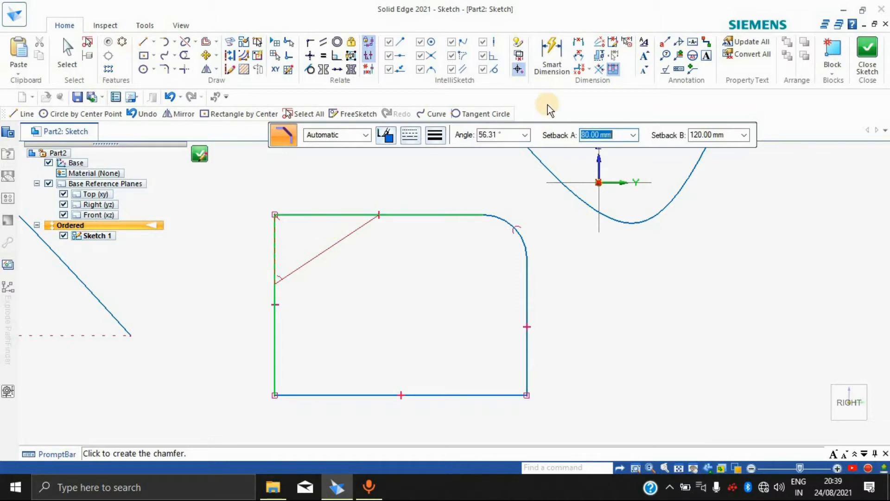
{"action": "key", "text": "Escape"}
{"action": "left_click", "coordinate": [364, 297]}
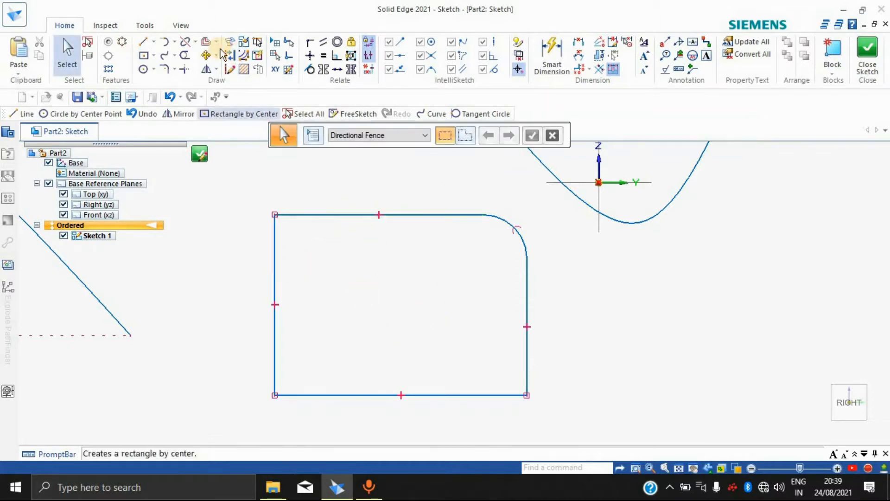
Step: Try a freehand 45° Chamfer with equal setbacks on the rectangle's upper-left corner, and undo it
{"action": "left_click", "coordinate": [175, 67]}
{"action": "left_click", "coordinate": [199, 99]}
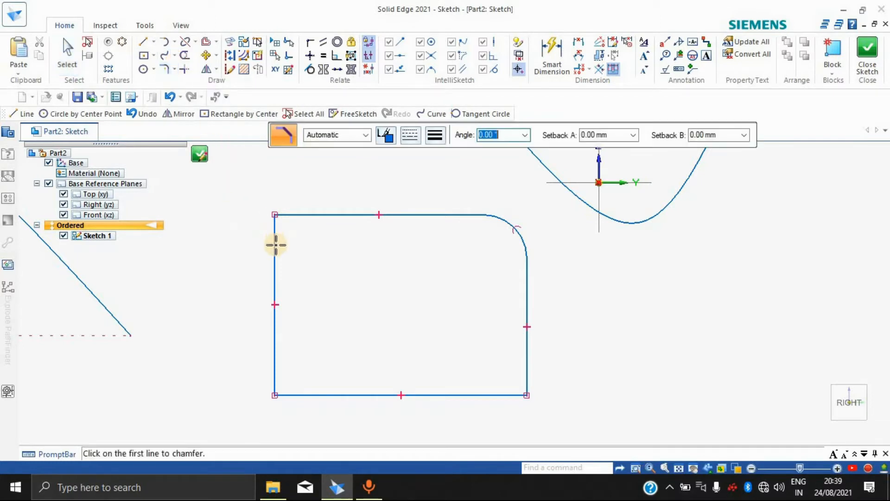
{"action": "left_click", "coordinate": [295, 237]}
{"action": "left_click", "coordinate": [306, 214]}
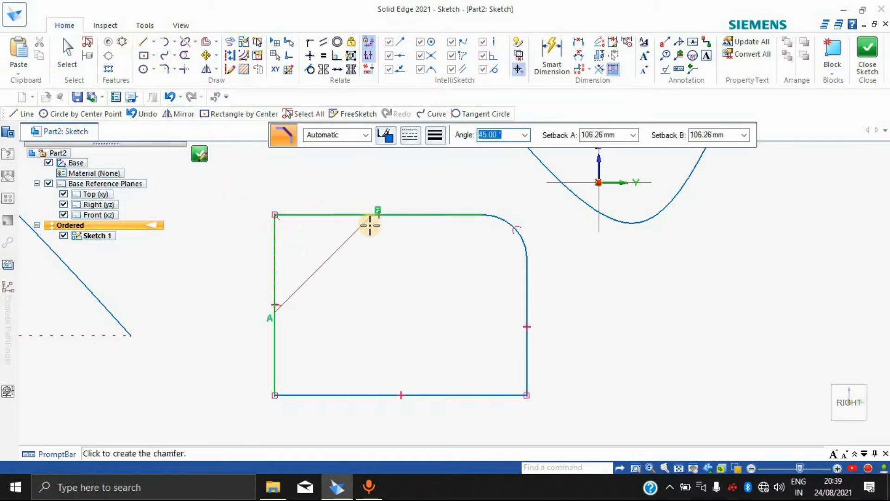
{"action": "left_click", "coordinate": [352, 225]}
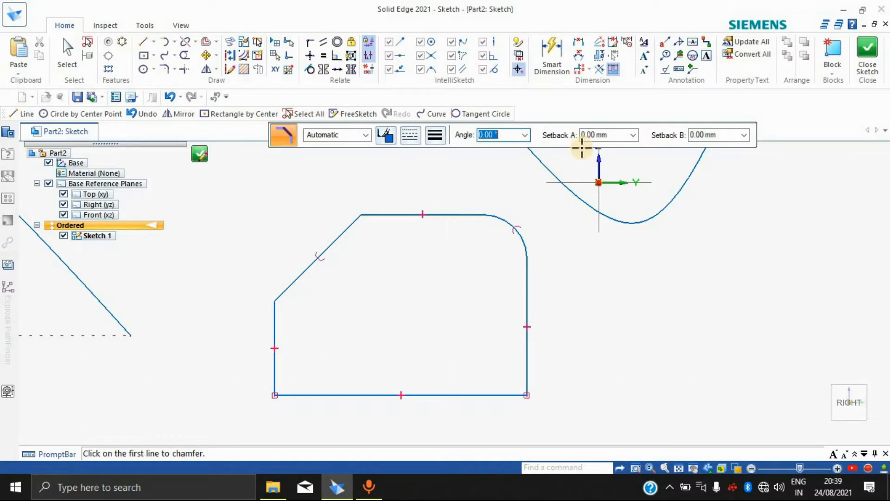
{"action": "left_click", "coordinate": [303, 266]}
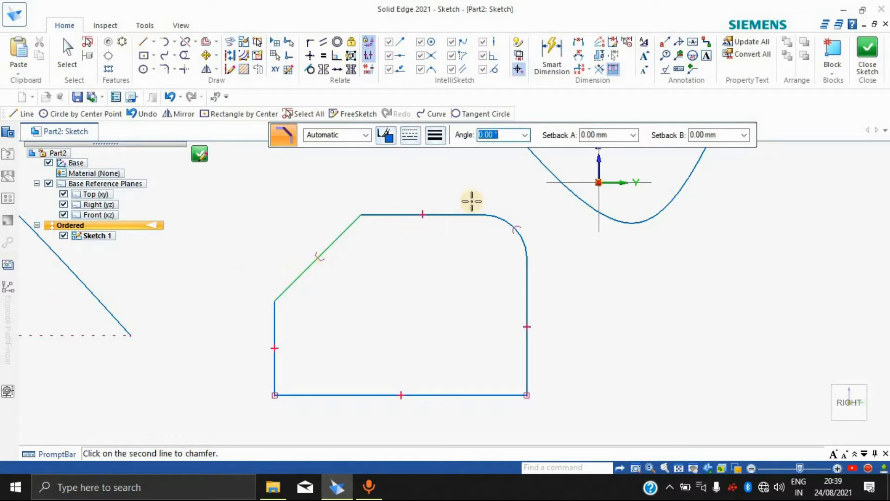
{"action": "key", "text": "Escape"}
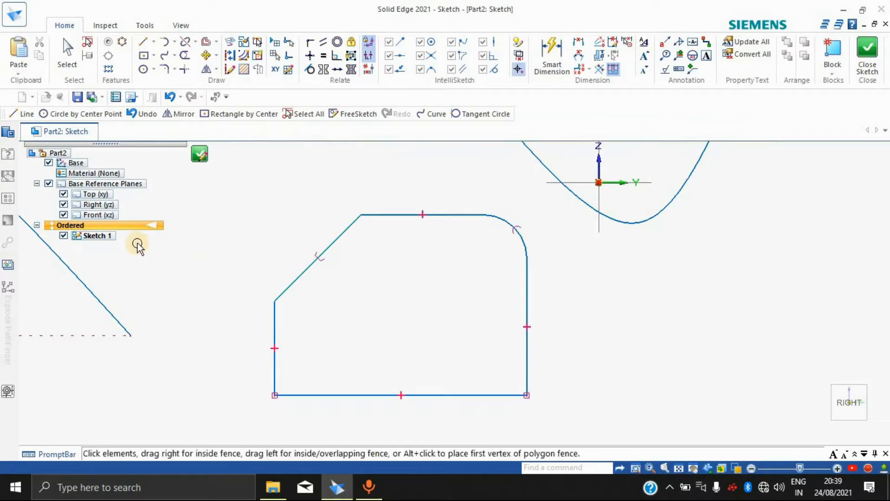
{"action": "key", "text": "ctrl+z"}
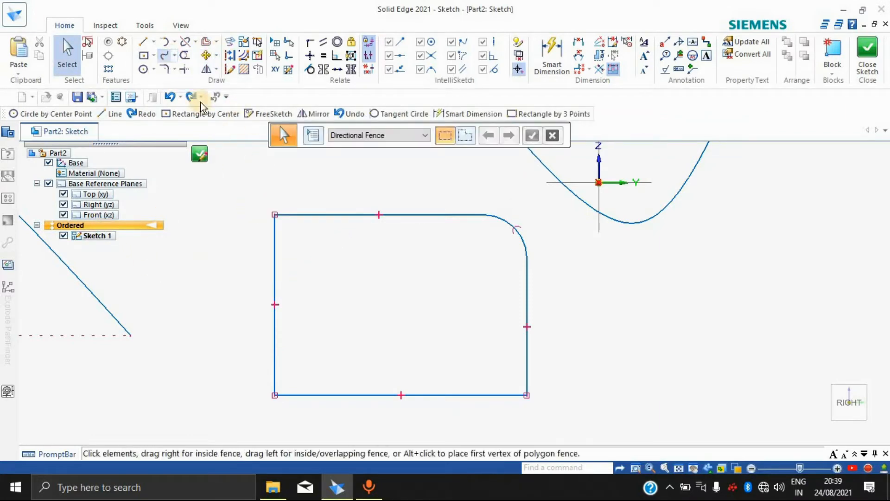
Step: Chamfer the rectangle's upper-left corner with an 80 mm setback along the left edge and 50 mm along the top edge
{"action": "left_click", "coordinate": [174, 69]}
{"action": "left_click", "coordinate": [188, 99]}
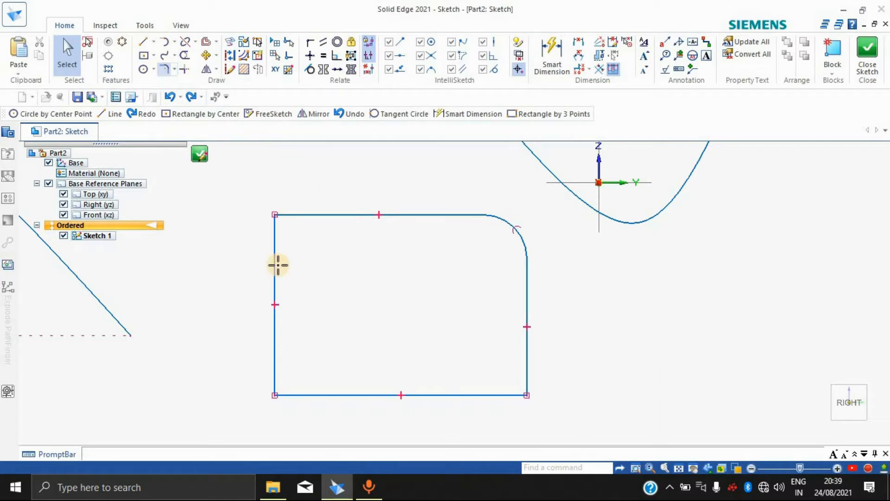
{"action": "left_click", "coordinate": [275, 263]}
{"action": "left_click", "coordinate": [332, 214]}
{"action": "key", "text": "Tab"}
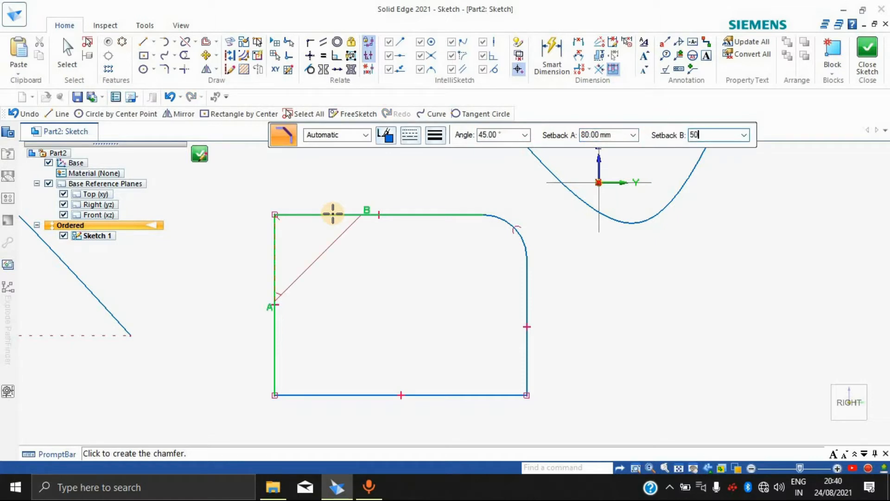
{"action": "left_click", "coordinate": [332, 214]}
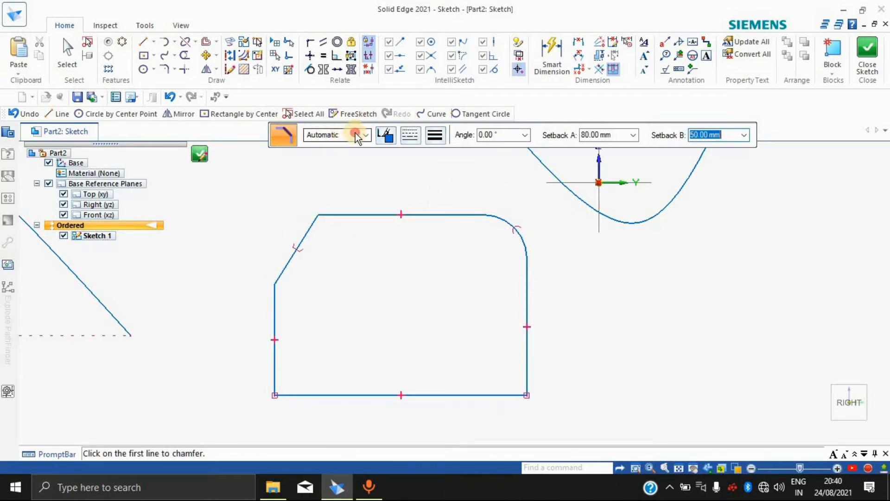
{"action": "left_click", "coordinate": [367, 132]}
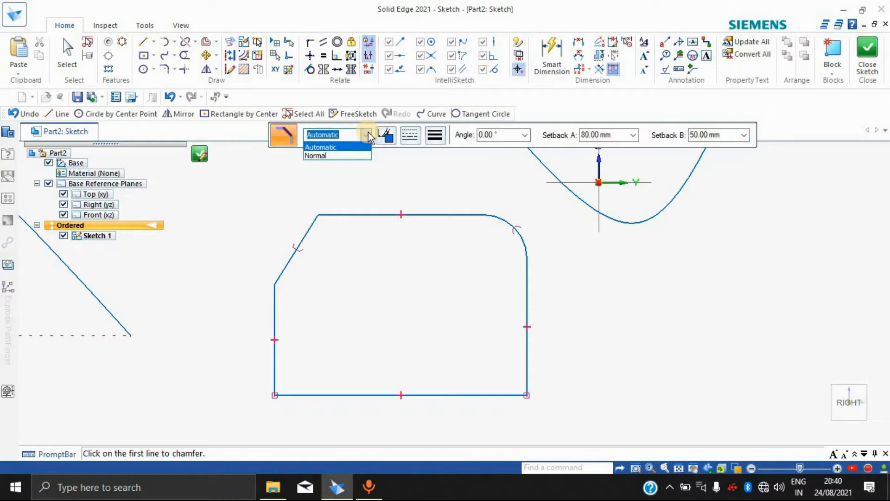
{"action": "left_click", "coordinate": [470, 164]}
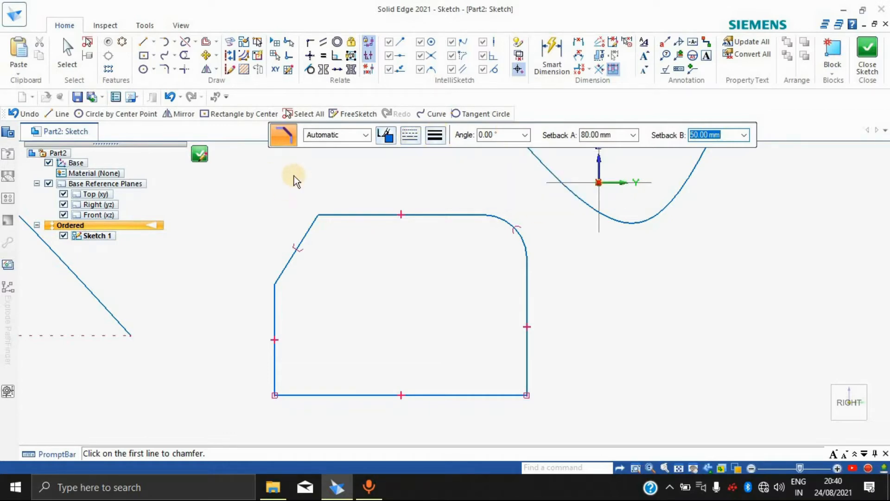
{"action": "key", "text": "Escape"}
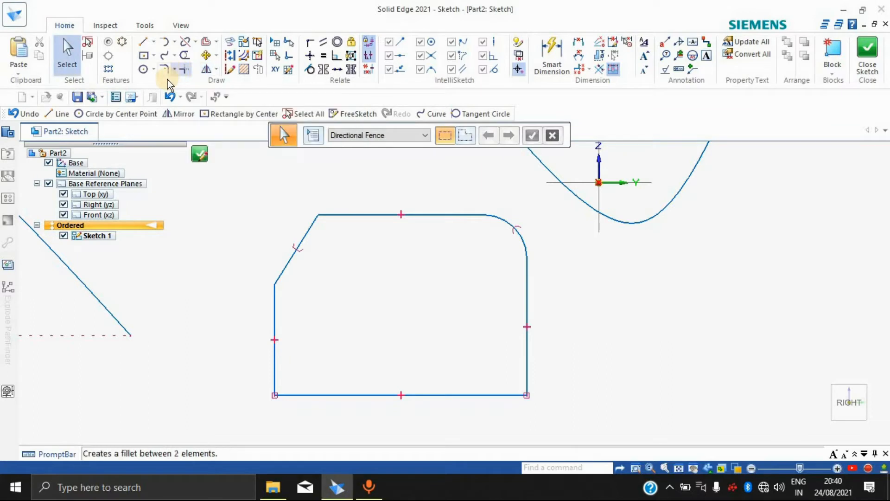
{"action": "left_click", "coordinate": [176, 71]}
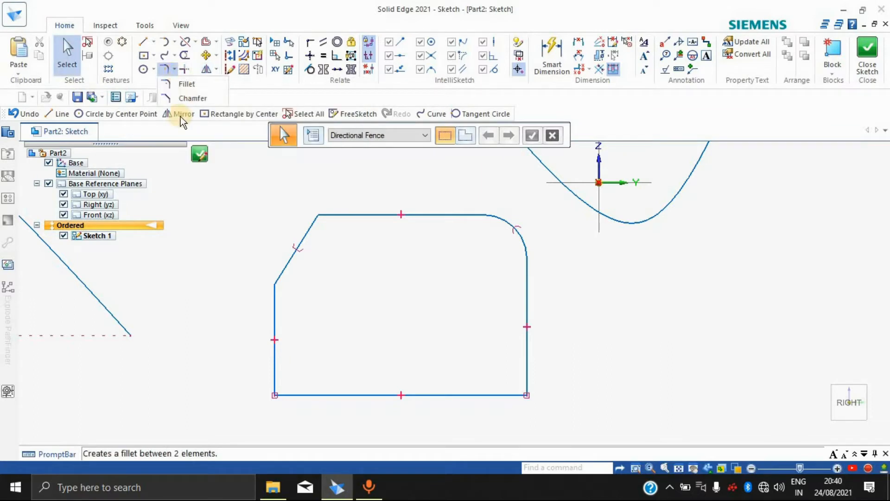
{"action": "left_click", "coordinate": [212, 200]}
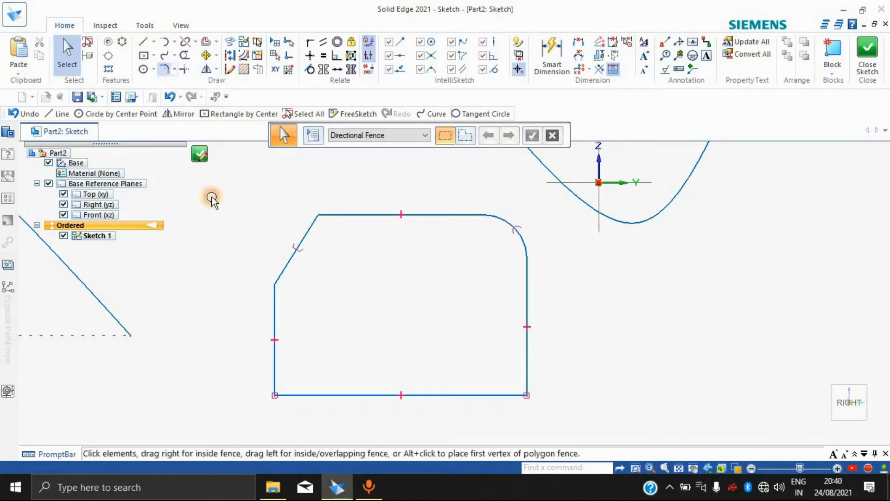
Step: Split the rectangle's bottom edge at its midpoint and at a second point about 44 mm to the right of it
{"action": "left_click", "coordinate": [195, 41]}
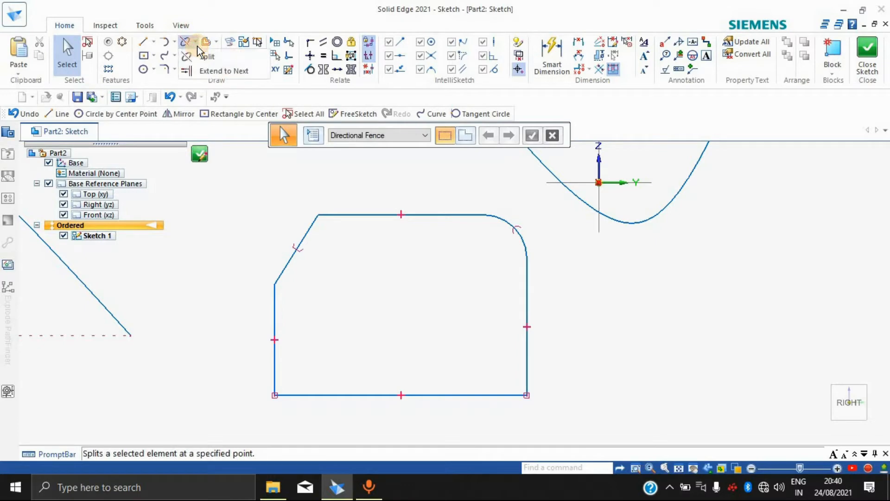
{"action": "left_click", "coordinate": [233, 55]}
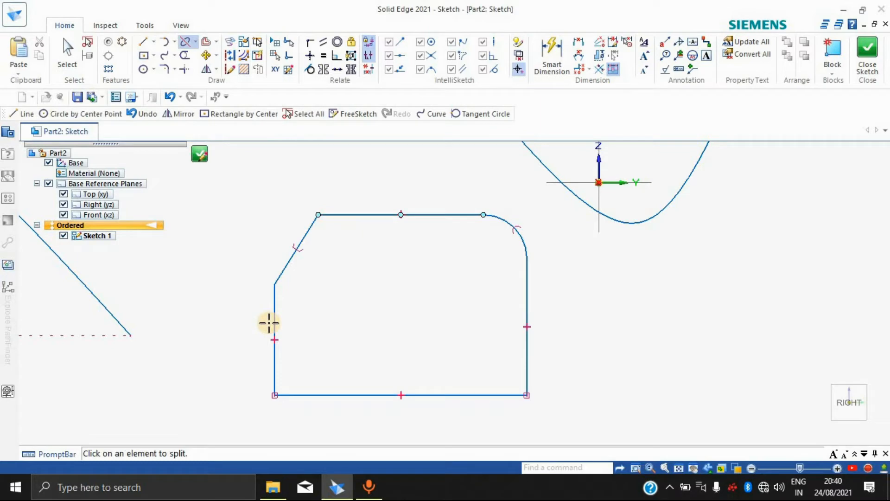
{"action": "left_click", "coordinate": [371, 395]}
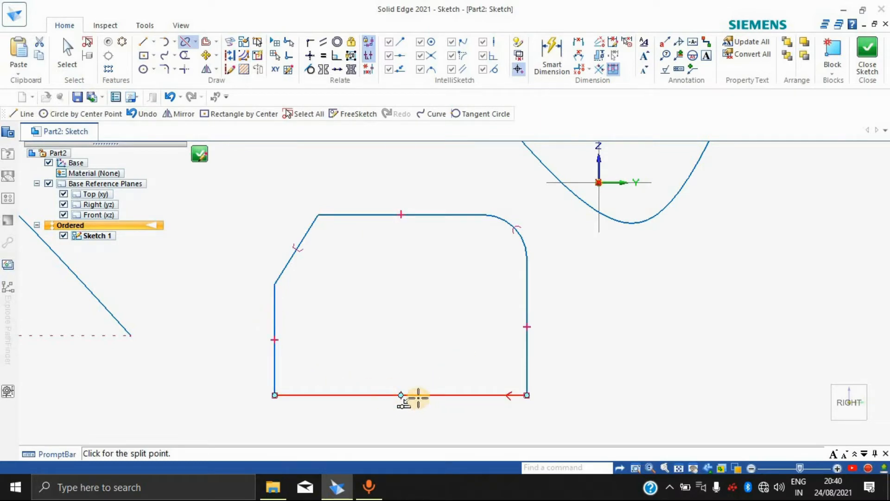
{"action": "left_click", "coordinate": [401, 395]}
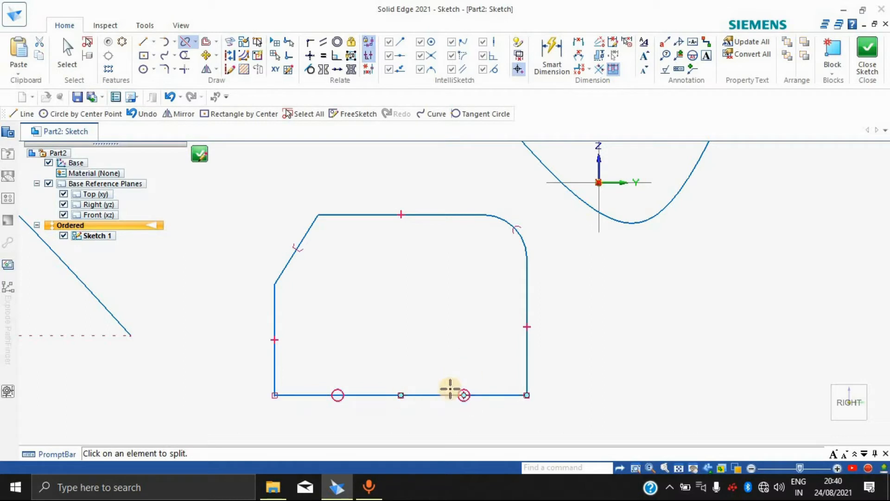
{"action": "left_click", "coordinate": [423, 395]}
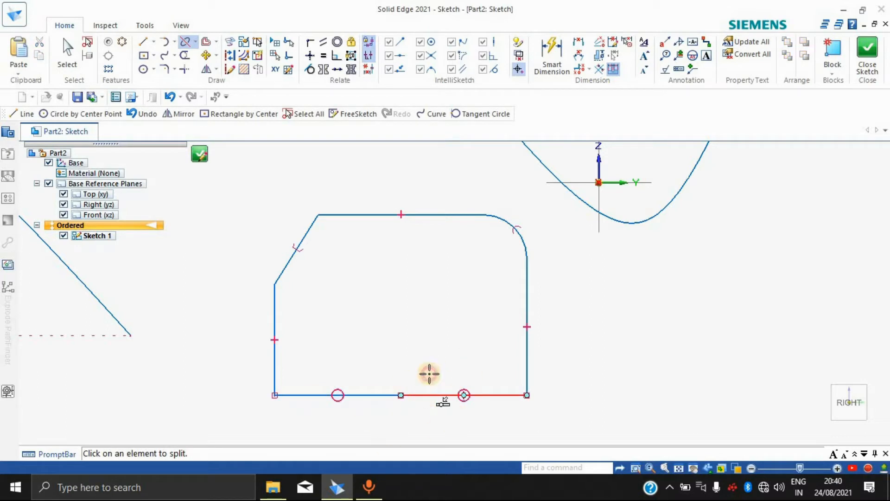
{"action": "left_click", "coordinate": [439, 395]}
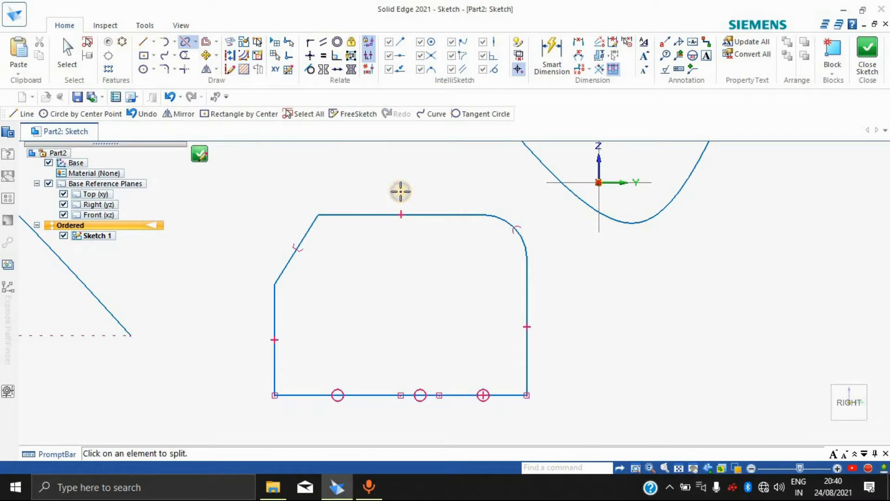
{"action": "key", "text": "Escape"}
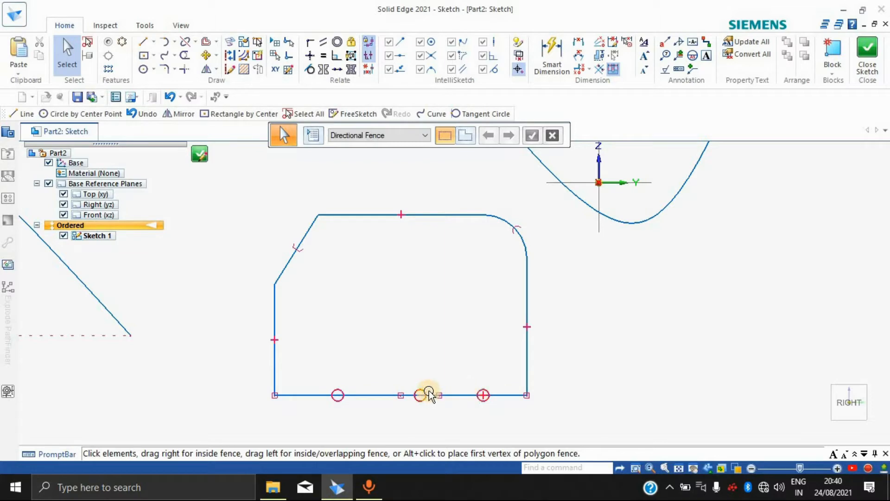
Step: Delete the short middle segment of the split bottom edge, and undo the deletion
{"action": "scroll", "coordinate": [424, 396], "scroll_direction": "down", "scroll_amount": 2}
{"action": "scroll", "coordinate": [425, 397], "scroll_direction": "up", "scroll_amount": 5}
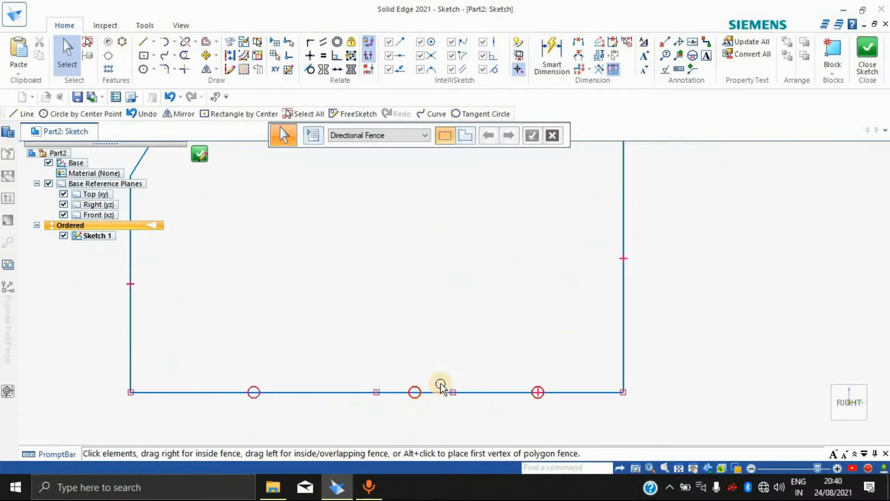
{"action": "left_click", "coordinate": [431, 393]}
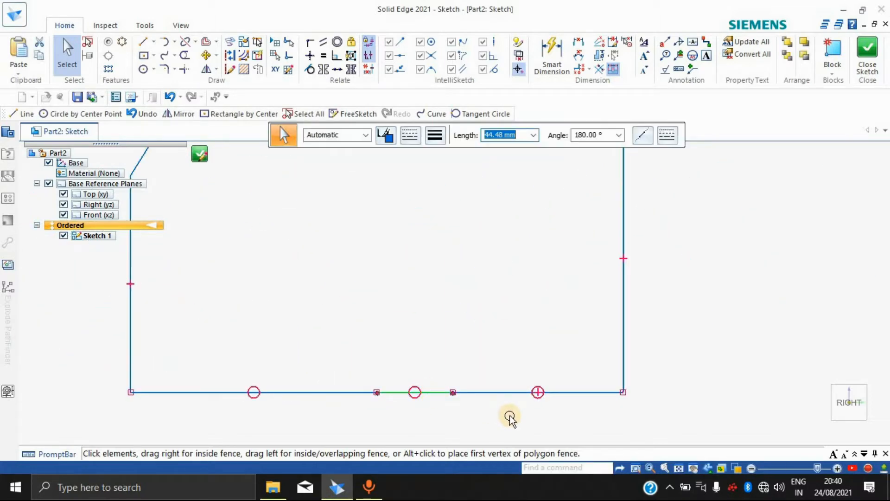
{"action": "key", "text": "Delete"}
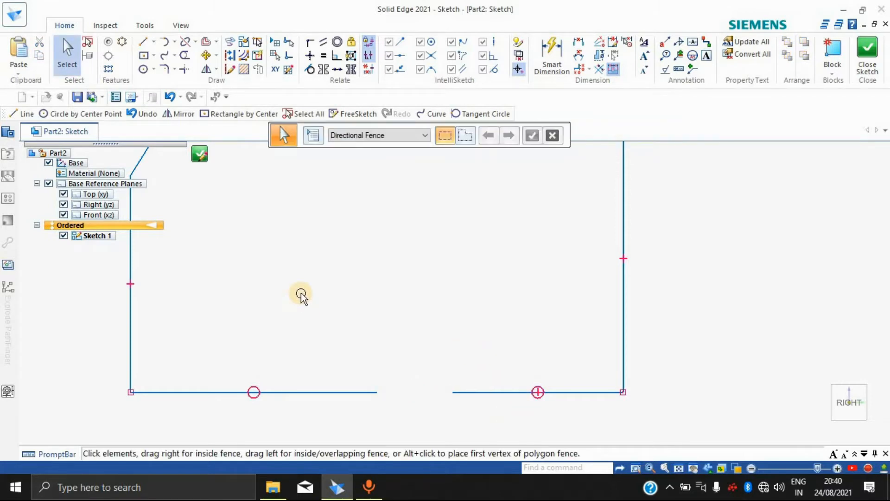
{"action": "scroll", "coordinate": [304, 295], "scroll_direction": "down", "scroll_amount": 2}
{"action": "key", "text": "ctrl+z"}
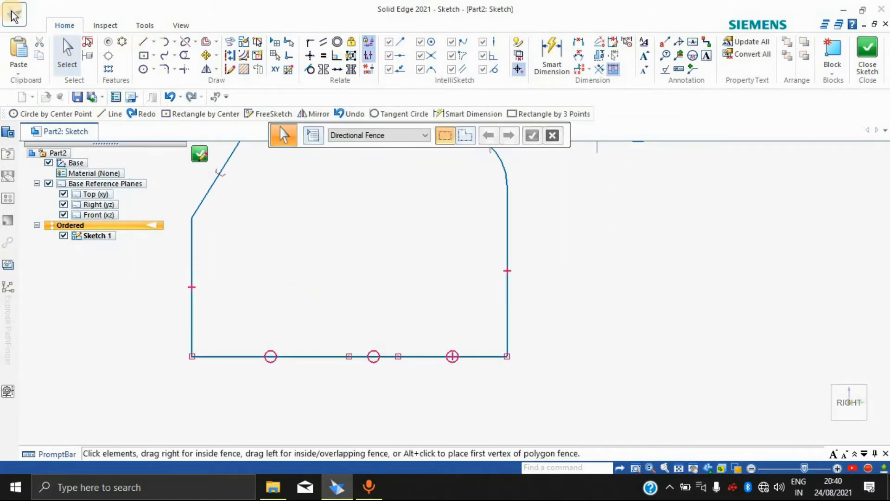
{"action": "left_click", "coordinate": [195, 42]}
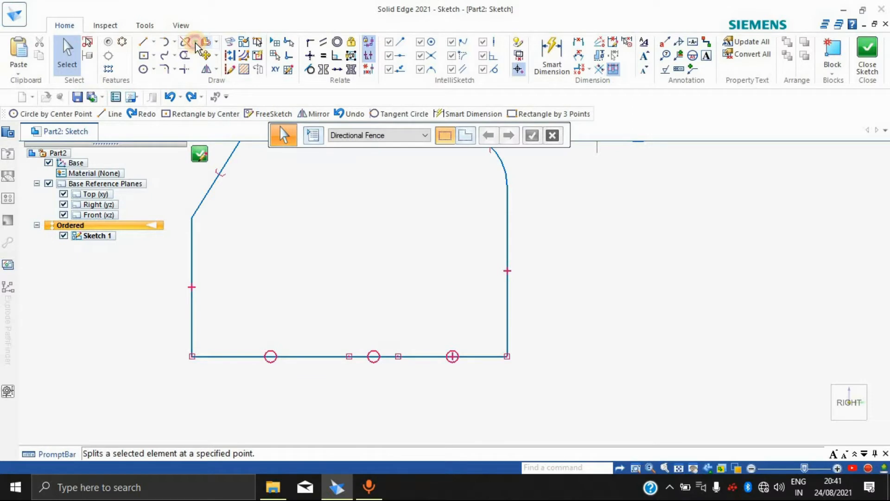
{"action": "left_click", "coordinate": [212, 68]}
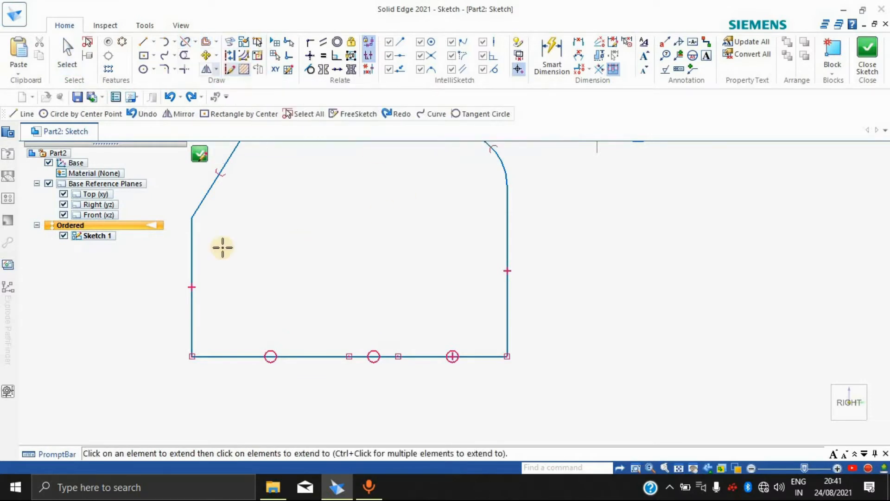
{"action": "key", "text": "Escape"}
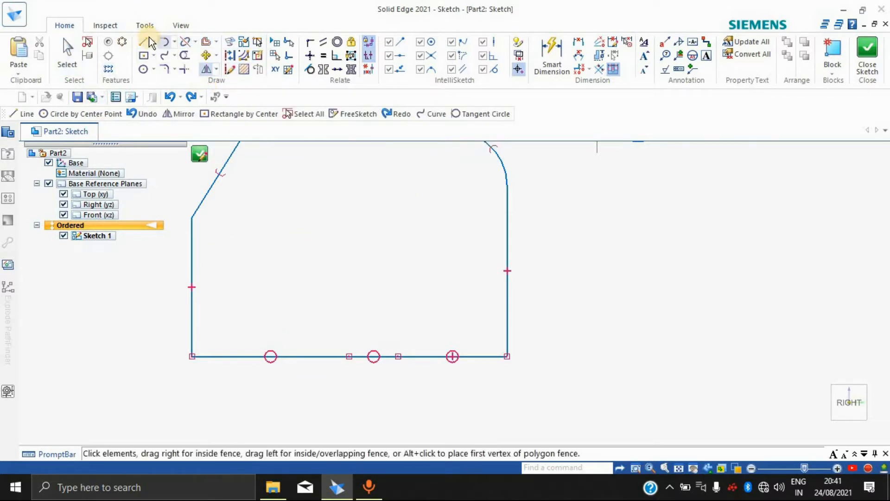
Step: Draw a short horizontal line from the chamfer's lower end into the rectangle
{"action": "left_click", "coordinate": [144, 39]}
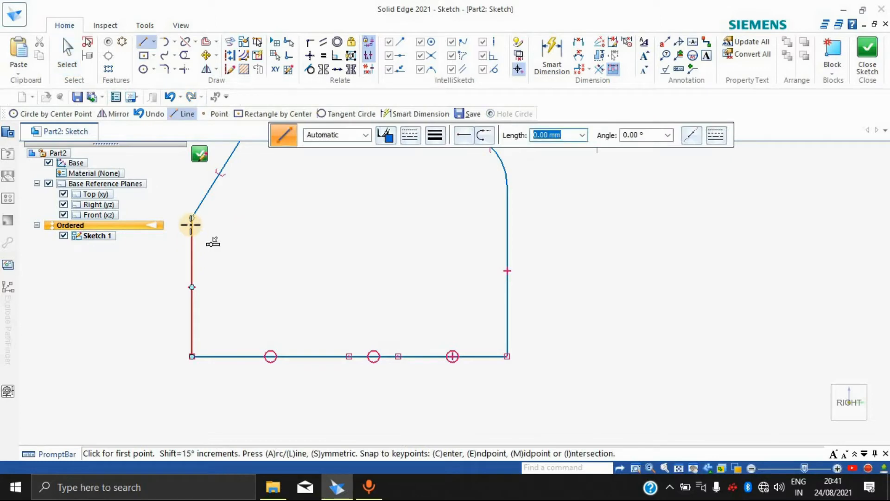
{"action": "left_click", "coordinate": [192, 217]}
{"action": "left_click", "coordinate": [275, 218]}
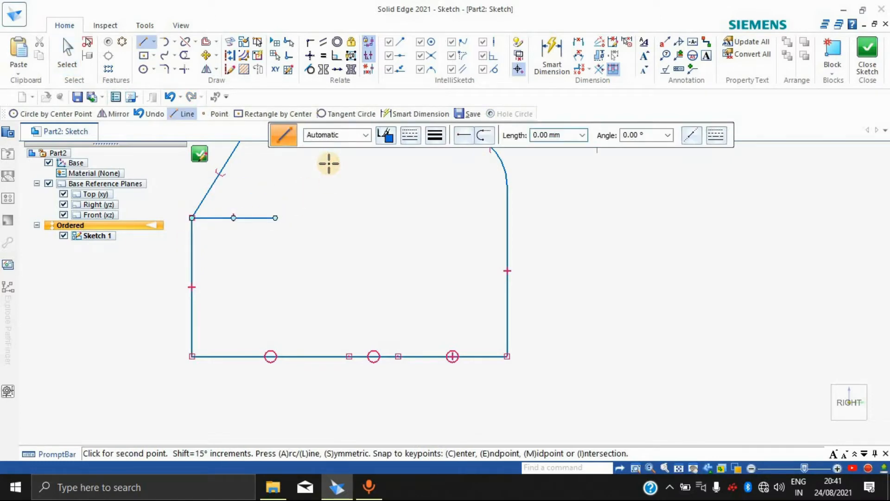
{"action": "key", "text": "Escape"}
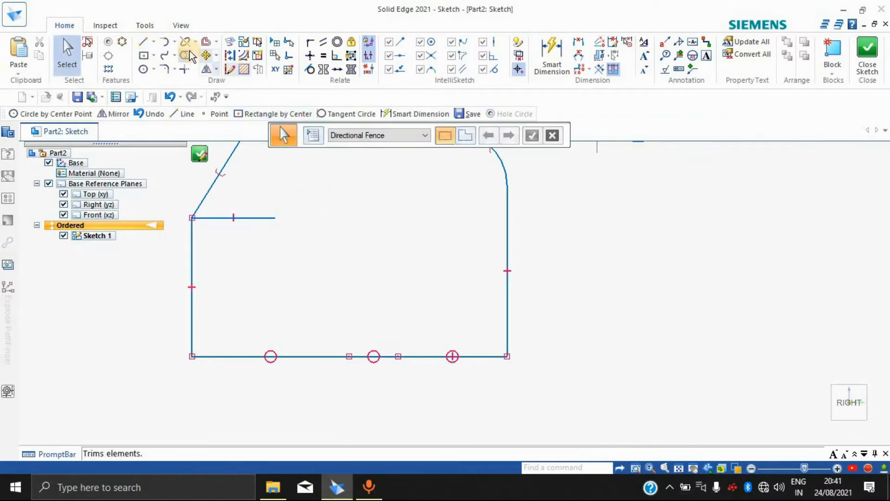
Step: Extend the short horizontal line to the rectangle's right edge with Extend to Next
{"action": "left_click", "coordinate": [193, 43]}
{"action": "left_click", "coordinate": [210, 73]}
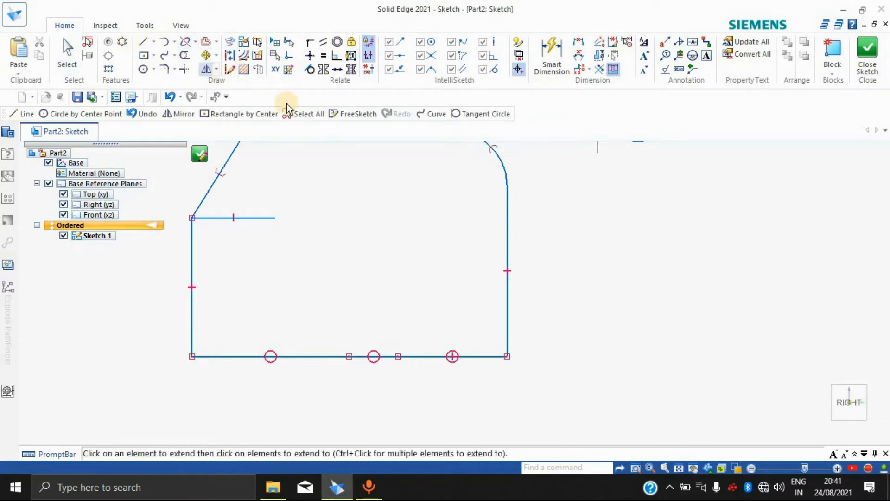
{"action": "left_click_drag", "start_coordinate": [269, 218], "coordinate": [353, 218]}
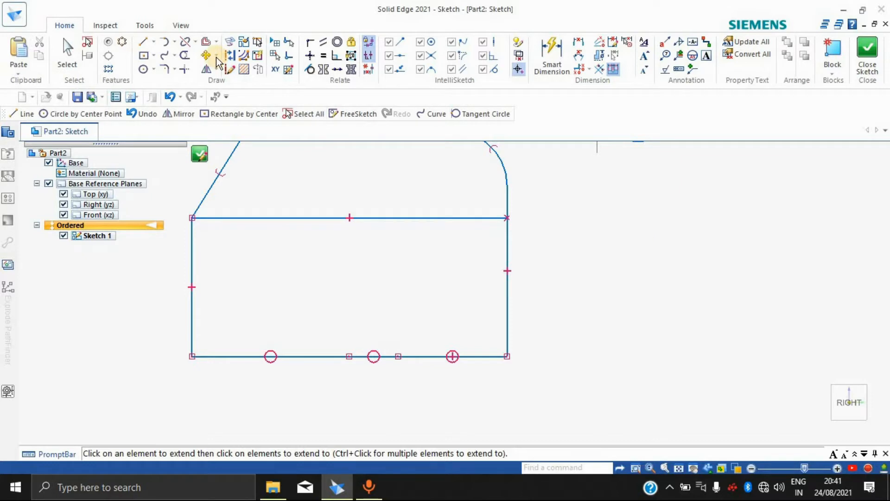
{"action": "left_click", "coordinate": [194, 46]}
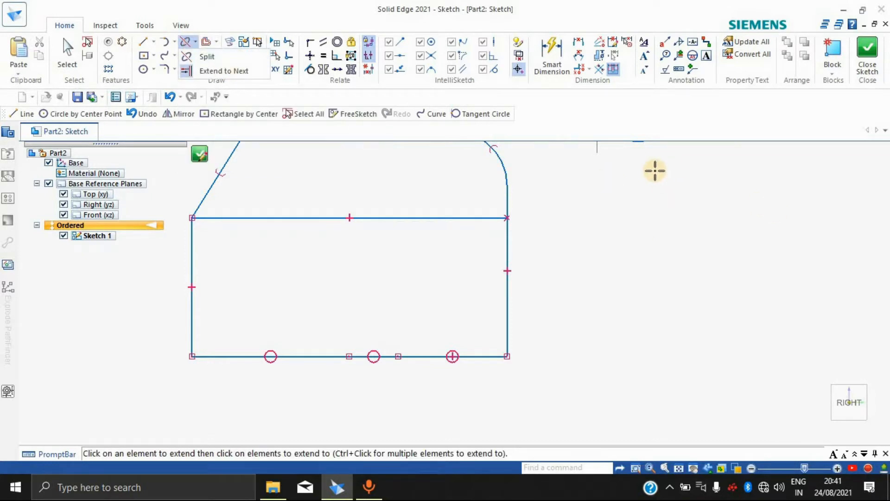
{"action": "left_click", "coordinate": [67, 53]}
Step: Draw a horizontal line from inside the rectangle's lower half across its right edge to well outside it
{"action": "left_click", "coordinate": [185, 56]}
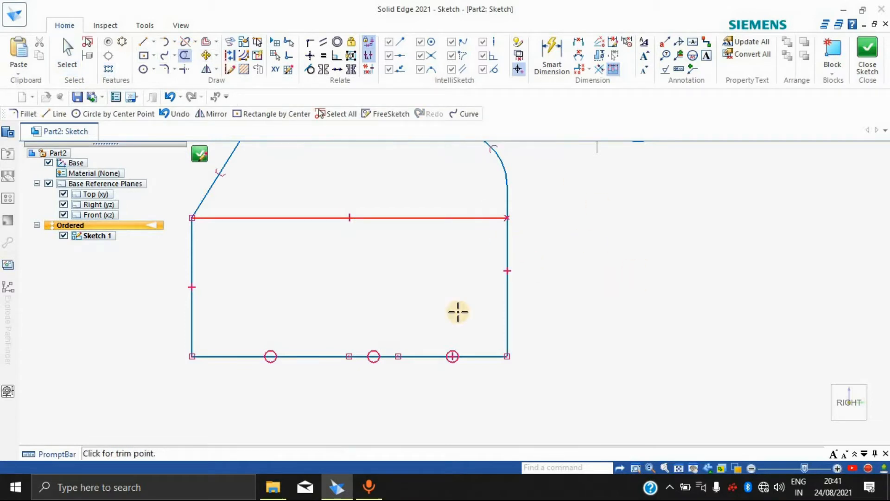
{"action": "left_click", "coordinate": [141, 44]}
{"action": "left_click", "coordinate": [381, 284]}
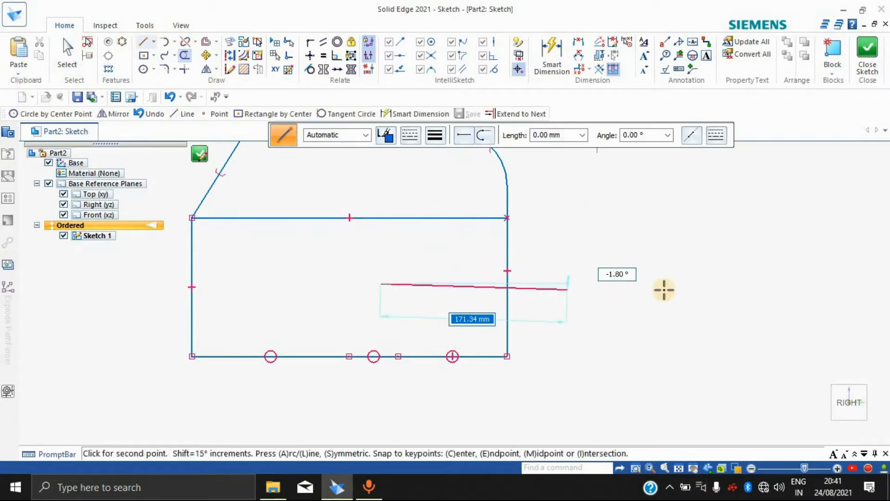
{"action": "left_click", "coordinate": [651, 283]}
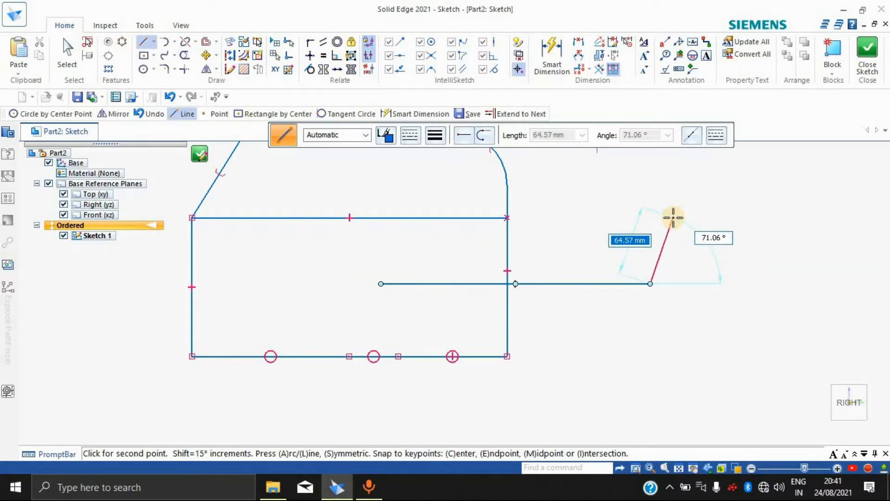
{"action": "key", "text": "Escape"}
Step: Draw a center-point circle overlapping the rectangle's lower-left corner
{"action": "left_click", "coordinate": [144, 69]}
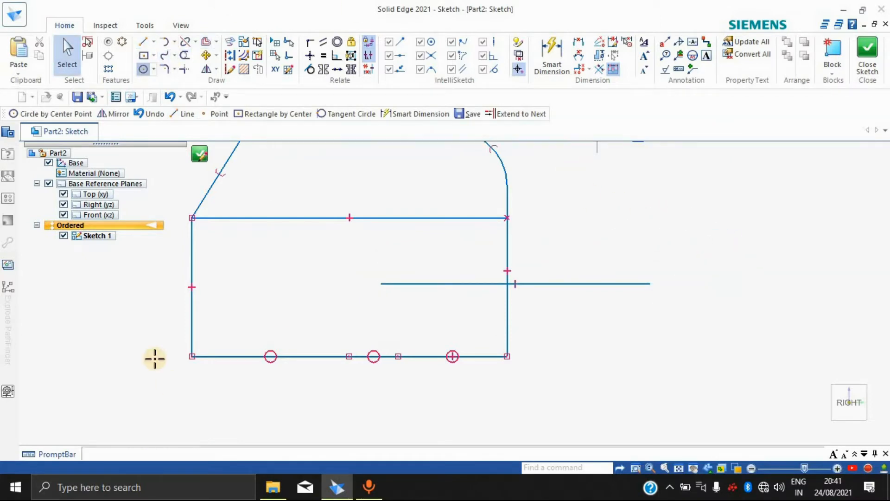
{"action": "left_click", "coordinate": [130, 334]}
{"action": "left_click", "coordinate": [230, 368]}
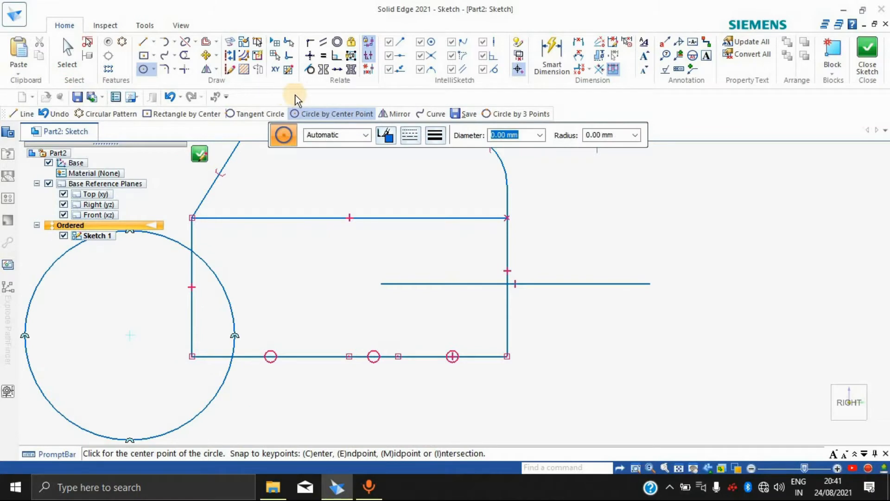
Step: Trim the crossing horizontal line's part inside the rectangle, and trim off its remaining part outside the right edge
{"action": "left_click", "coordinate": [184, 53]}
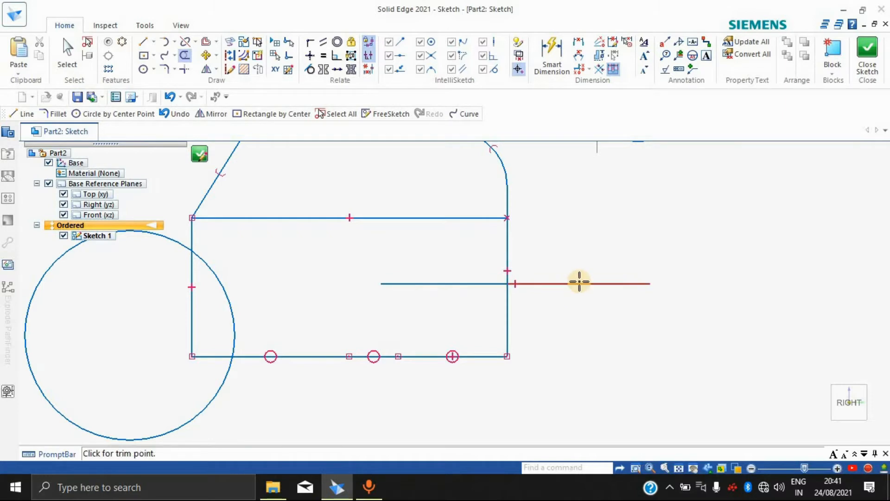
{"action": "left_click", "coordinate": [469, 283]}
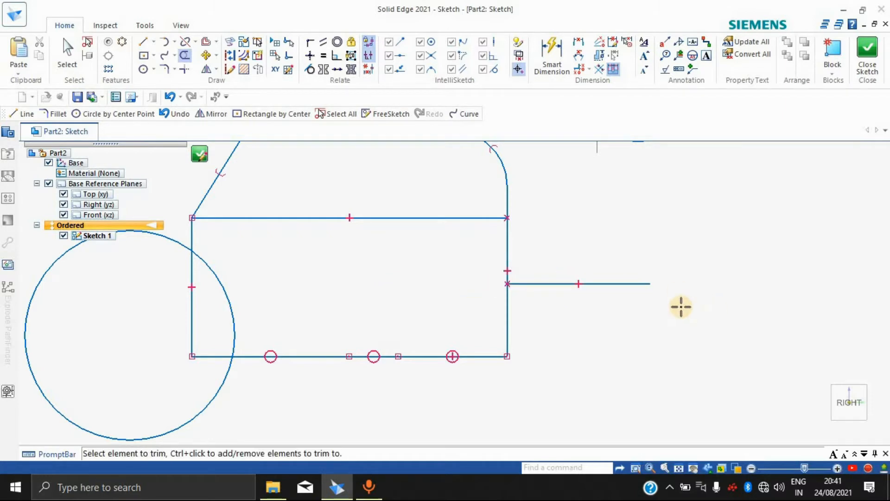
{"action": "left_click_drag", "start_coordinate": [633, 288], "coordinate": [698, 302]}
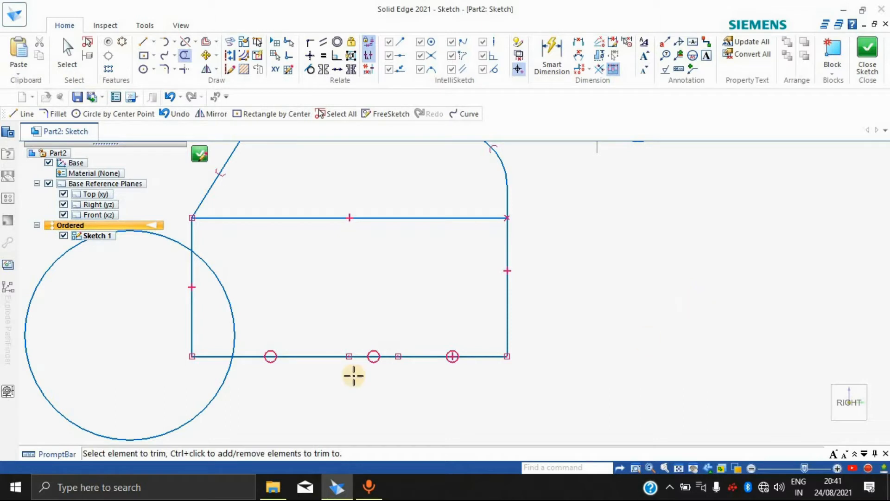
Step: Trim the circle's outer part and the rectangle's lower-left corner edges inside it, leaving a concave arc as the corner
{"action": "left_click", "coordinate": [183, 251]}
{"action": "left_click", "coordinate": [171, 242]}
{"action": "left_click", "coordinate": [195, 319]}
{"action": "left_click_drag", "start_coordinate": [196, 319], "coordinate": [280, 330]}
{"action": "left_click", "coordinate": [210, 362]}
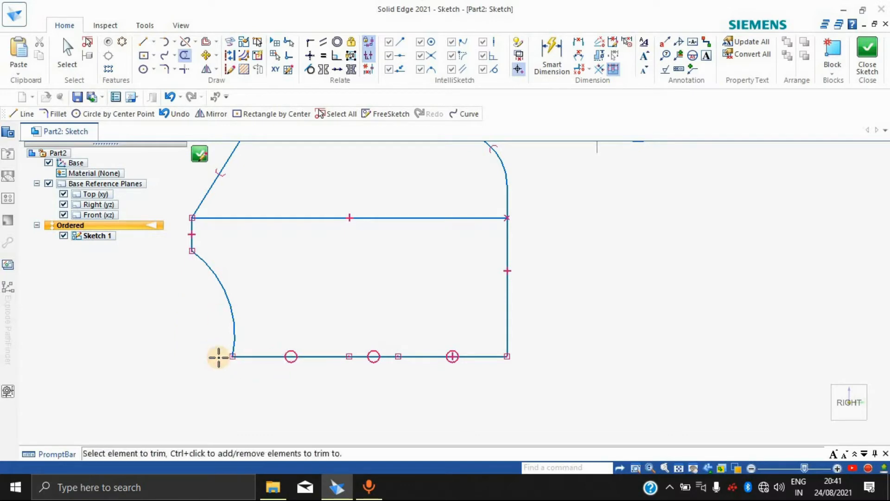
Step: Apply Trim Corner to the rectangle's right edge and the adjoining bottom segment
{"action": "left_click", "coordinate": [185, 70]}
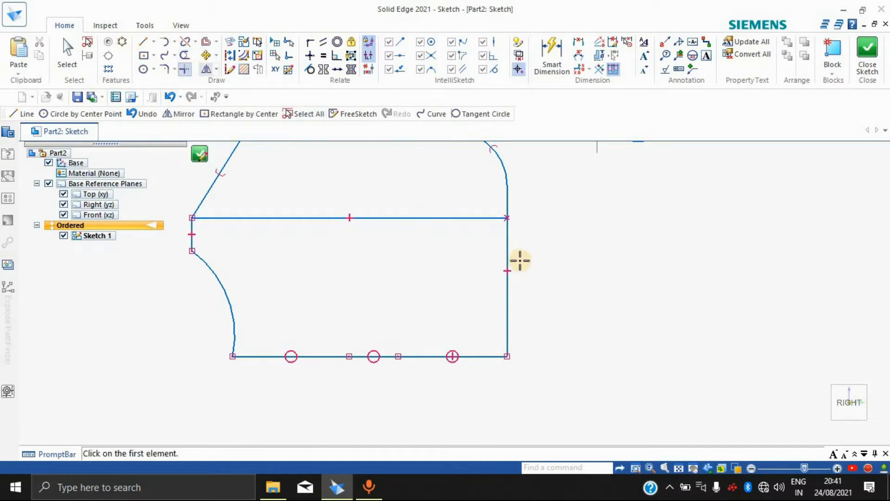
{"action": "left_click", "coordinate": [506, 292]}
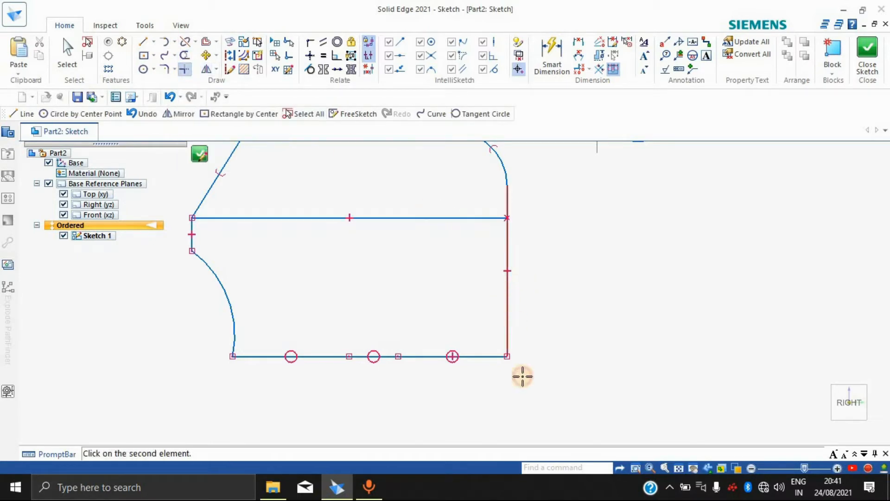
{"action": "left_click", "coordinate": [473, 356]}
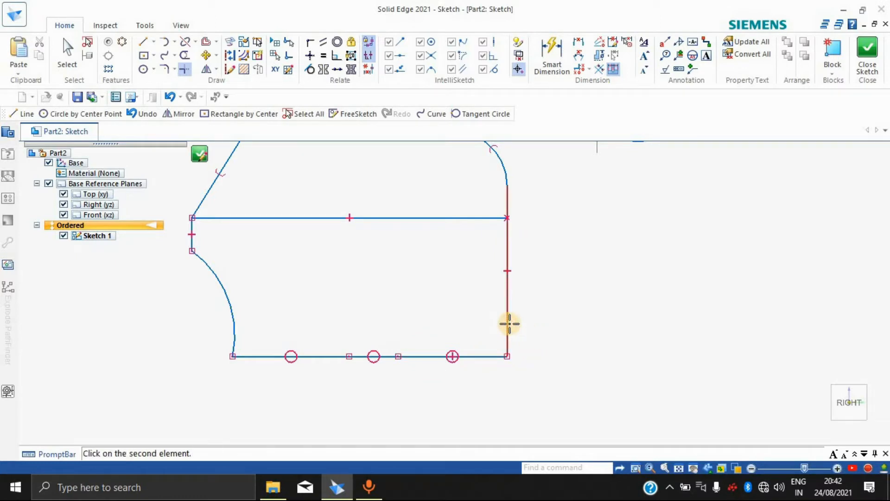
{"action": "left_click", "coordinate": [489, 357]}
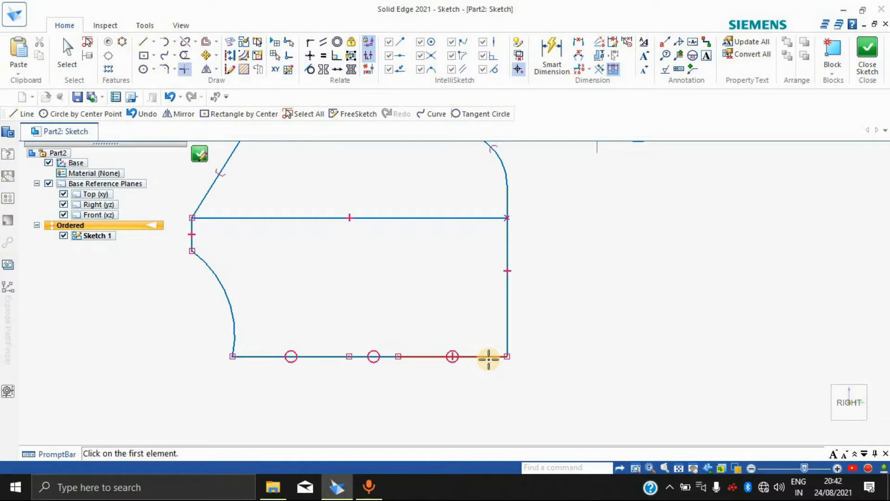
Step: Apply Trim Corner again at the rectangle's lower-right corner, picking both edges with one freehand stroke
{"action": "scroll", "coordinate": [503, 366], "scroll_direction": "up", "scroll_amount": 5}
{"action": "scroll", "coordinate": [478, 348], "scroll_direction": "down", "scroll_amount": 5}
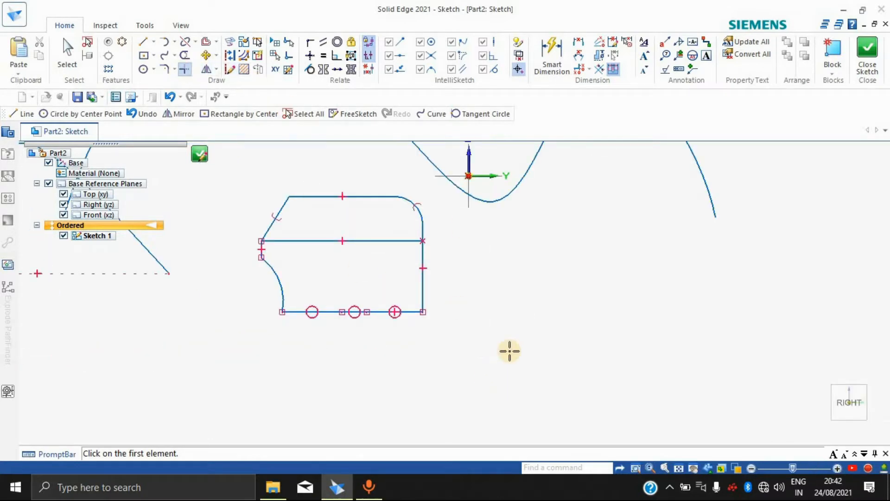
{"action": "scroll", "coordinate": [379, 295], "scroll_direction": "up", "scroll_amount": 5}
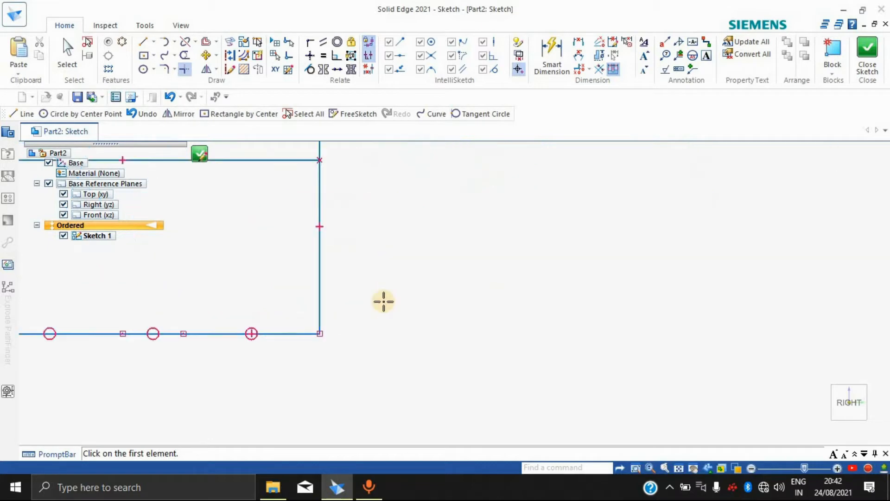
{"action": "scroll", "coordinate": [262, 263], "scroll_direction": "up", "scroll_amount": 3}
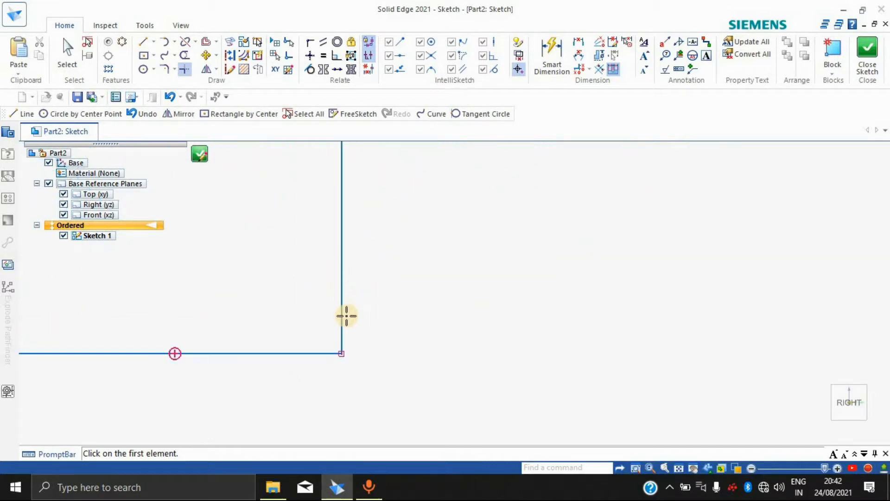
{"action": "mouse_move", "coordinate": [371, 308]}
{"action": "left_mouse_down"}
{"action": "mouse_move", "coordinate": [320, 315]}
{"action": "mouse_move", "coordinate": [316, 396]}
{"action": "left_mouse_up"}
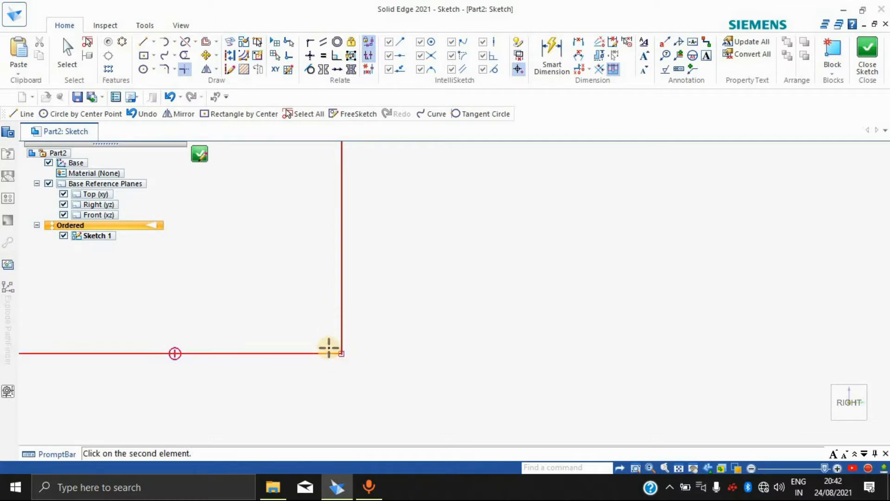
{"action": "left_click", "coordinate": [328, 349]}
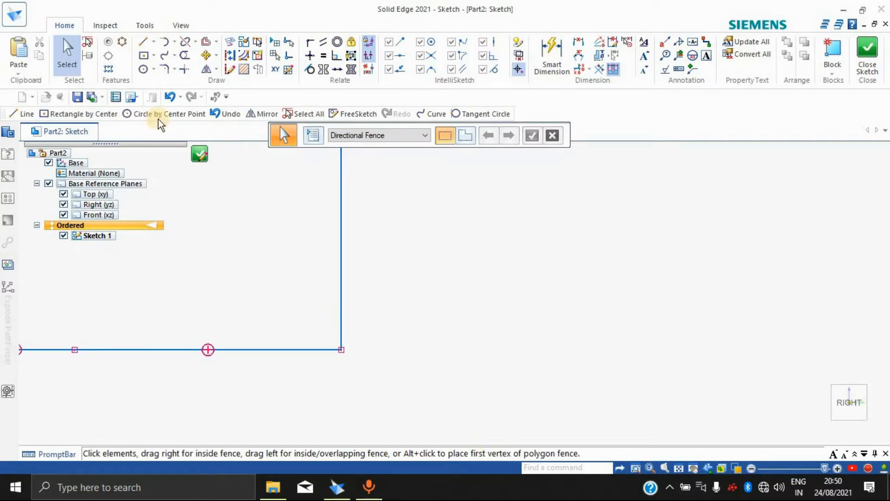
Step: Draw a vertical line inside the rectangle near its right edge, ending above the lower-right corner
{"action": "left_click", "coordinate": [141, 42]}
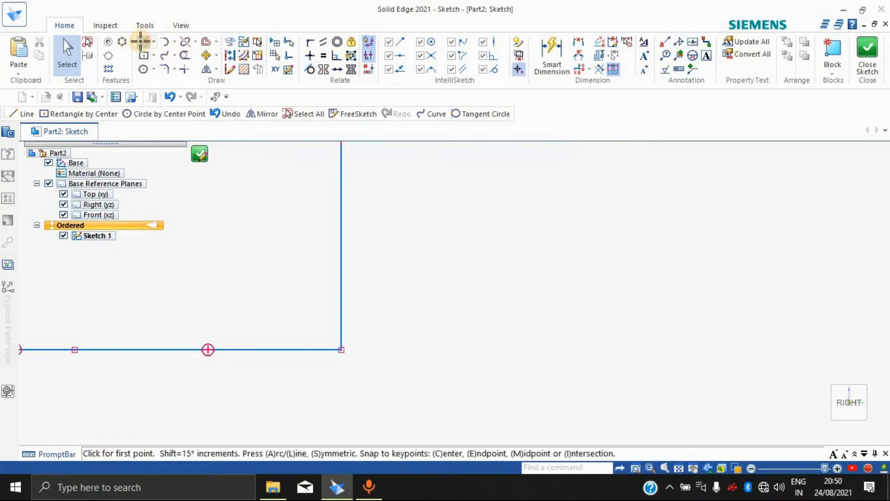
{"action": "left_click", "coordinate": [305, 192]}
{"action": "left_click", "coordinate": [305, 309]}
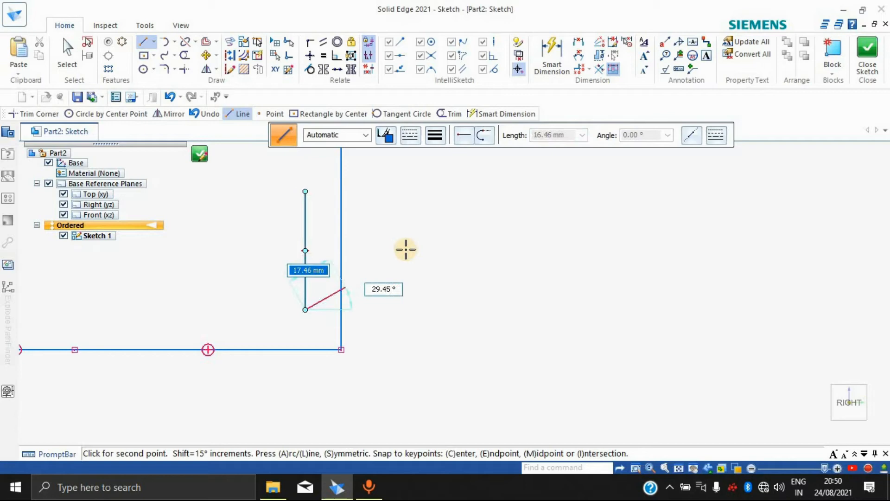
{"action": "right_click", "coordinate": [447, 258]}
Step: Draw a horizontal line just above the bottom edge, ending short of and below the new vertical line
{"action": "left_click", "coordinate": [141, 41]}
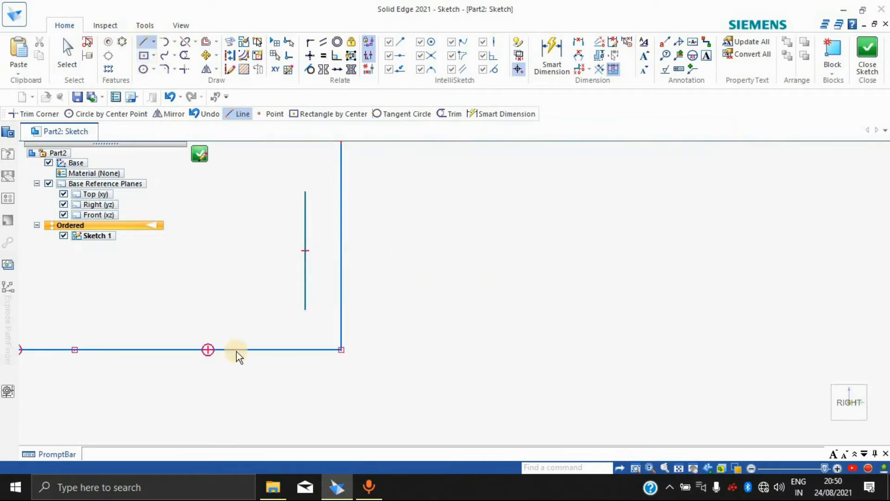
{"action": "left_click", "coordinate": [91, 328]}
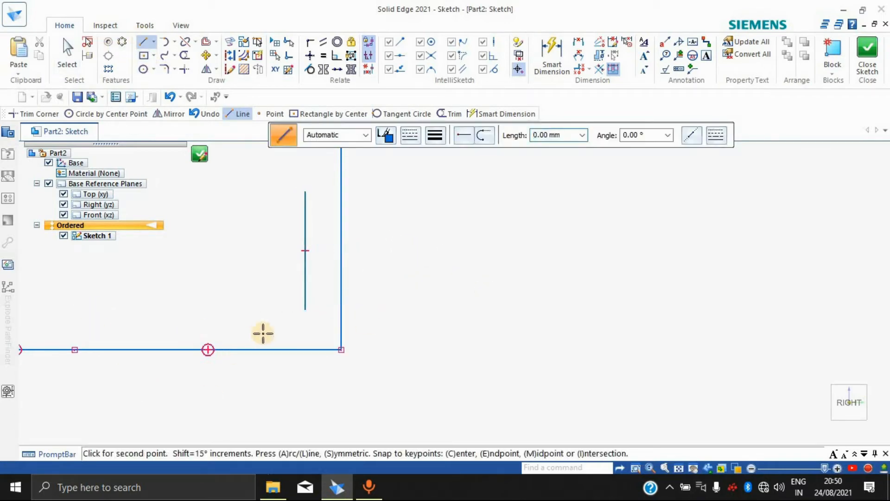
{"action": "left_click", "coordinate": [272, 328]}
{"action": "right_click", "coordinate": [455, 286]}
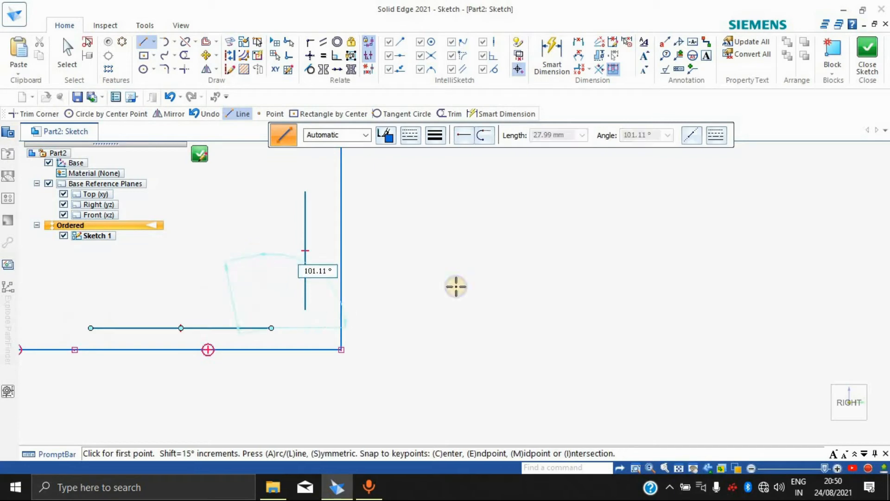
Step: Join the new vertical and horizontal lines into a corner with Trim Corner
{"action": "left_click", "coordinate": [185, 70]}
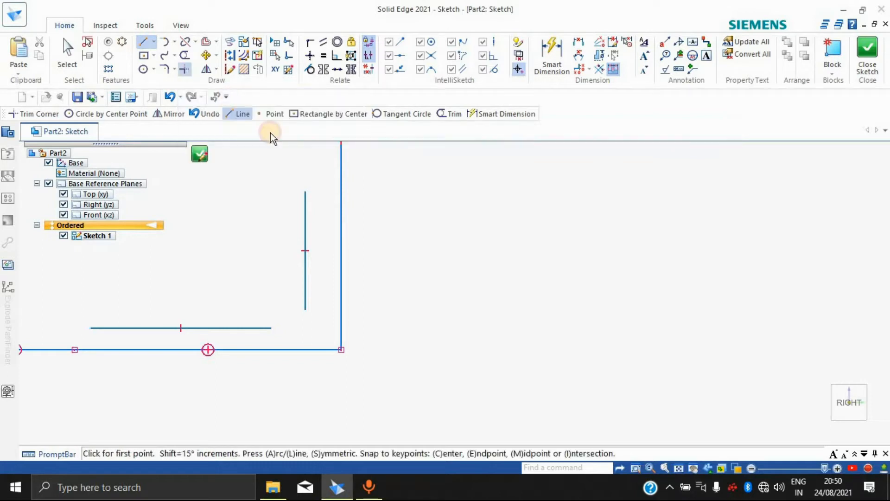
{"action": "left_click", "coordinate": [304, 278]}
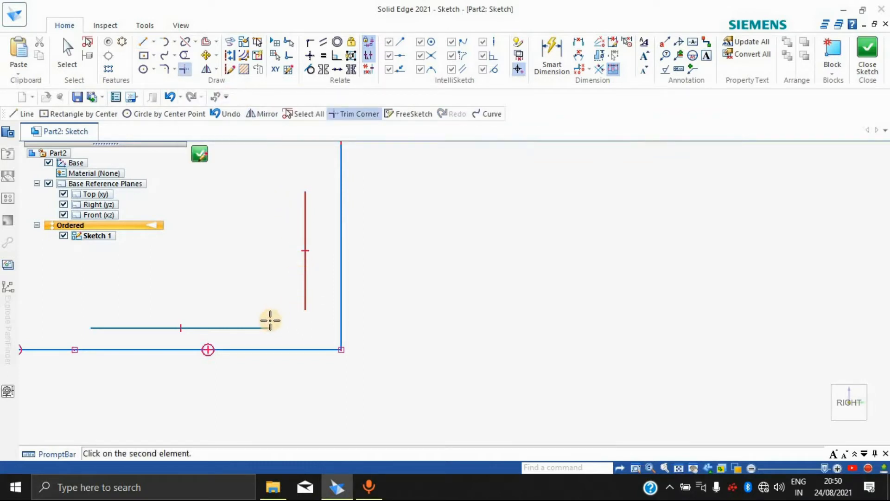
{"action": "left_click", "coordinate": [259, 328]}
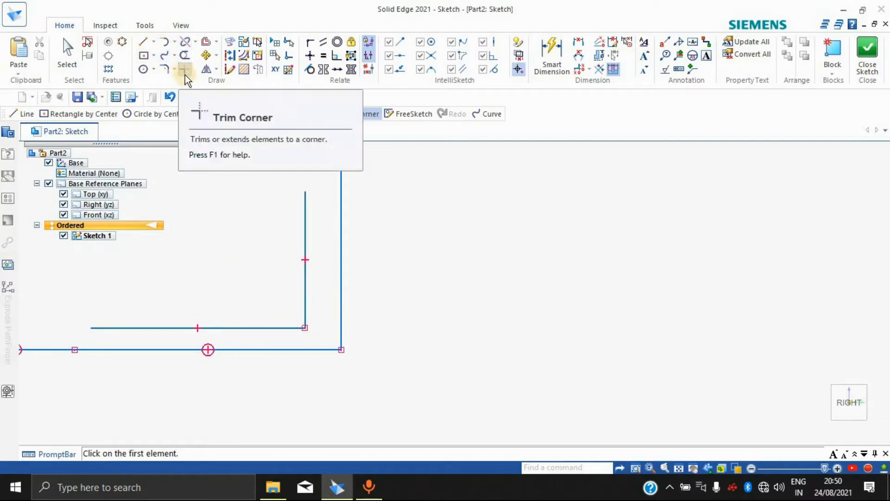
Step: Draw a center rectangle in the open area to the right of the existing corner lines
{"action": "left_click", "coordinate": [216, 42]}
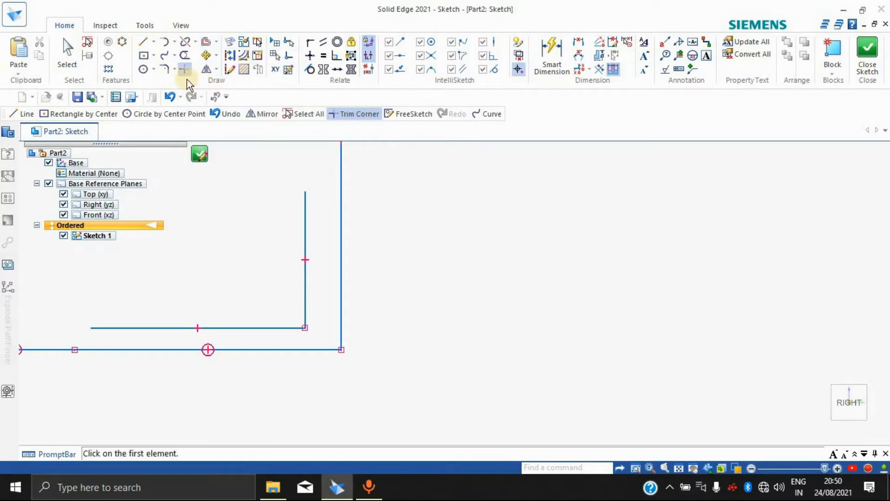
{"action": "left_click", "coordinate": [144, 56]}
{"action": "left_click", "coordinate": [142, 58]}
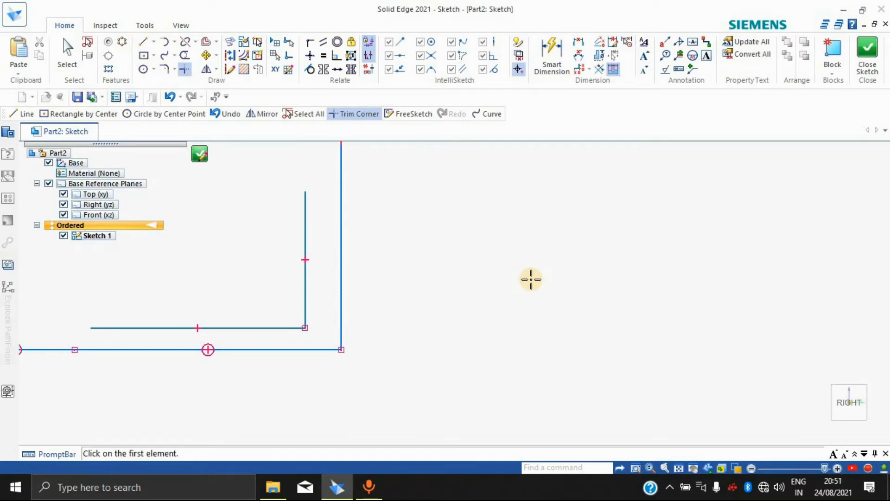
{"action": "left_click", "coordinate": [144, 56]}
{"action": "left_click", "coordinate": [473, 234]}
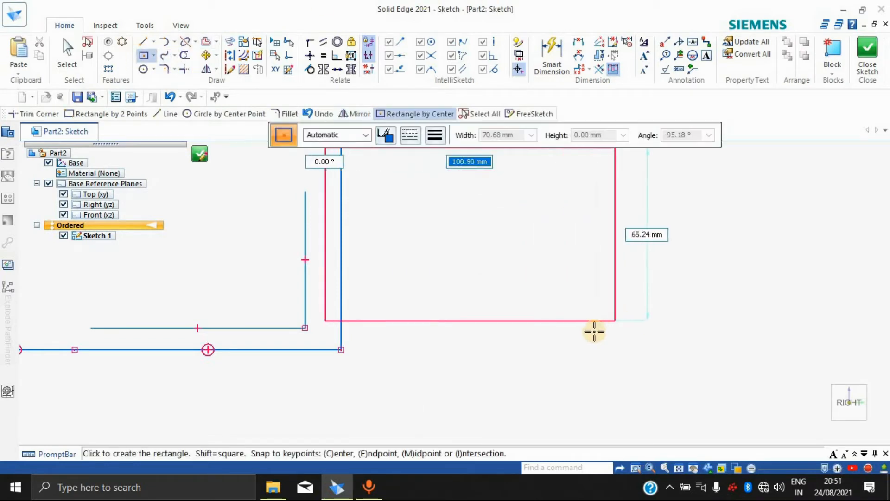
{"action": "left_click", "coordinate": [555, 304]}
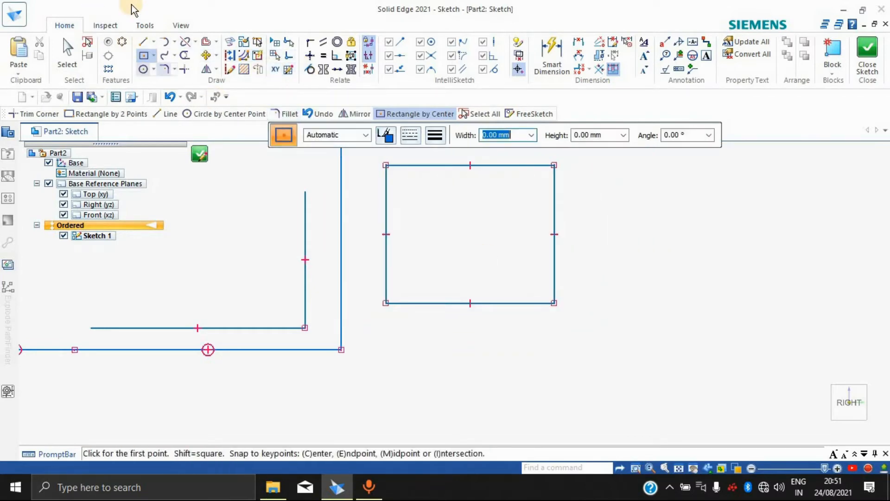
Step: Offset the whole rectangle chain by 5 mm, placing one copy outside and several successive copies inside
{"action": "left_click", "coordinate": [217, 42]}
{"action": "left_click", "coordinate": [223, 51]}
{"action": "left_click", "coordinate": [385, 196]}
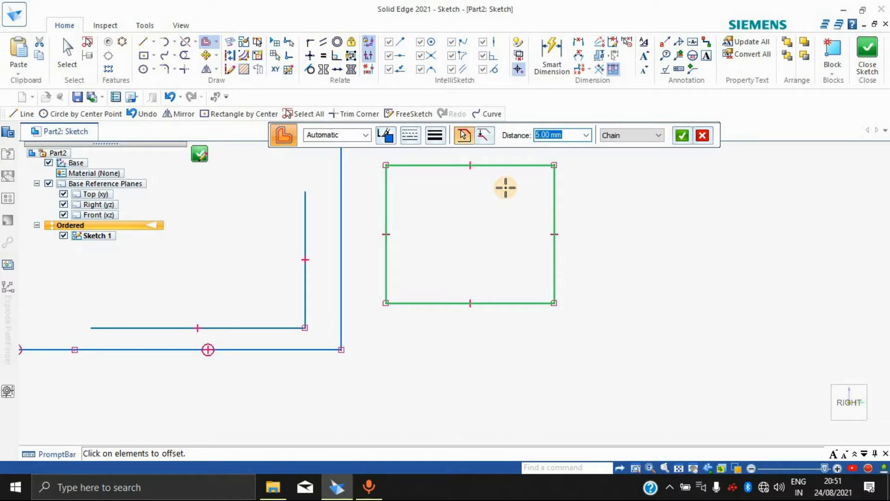
{"action": "key", "text": "Return"}
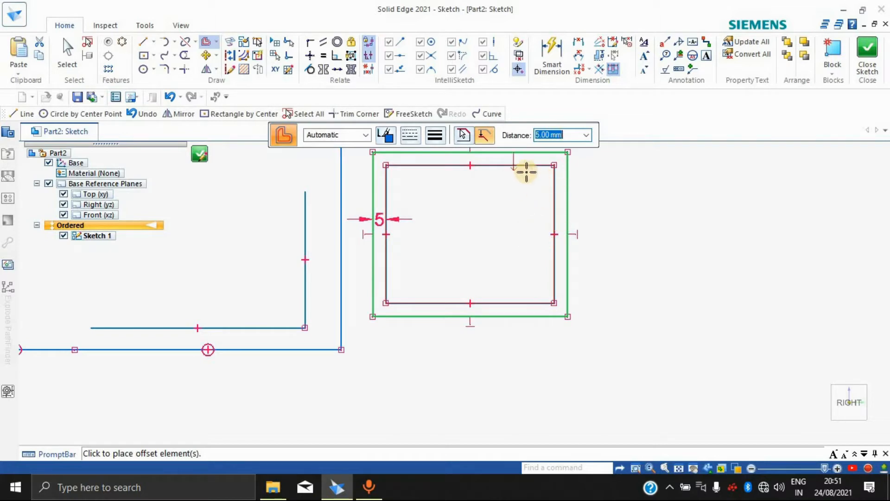
{"action": "left_click", "coordinate": [472, 198]}
{"action": "left_click", "coordinate": [478, 226]}
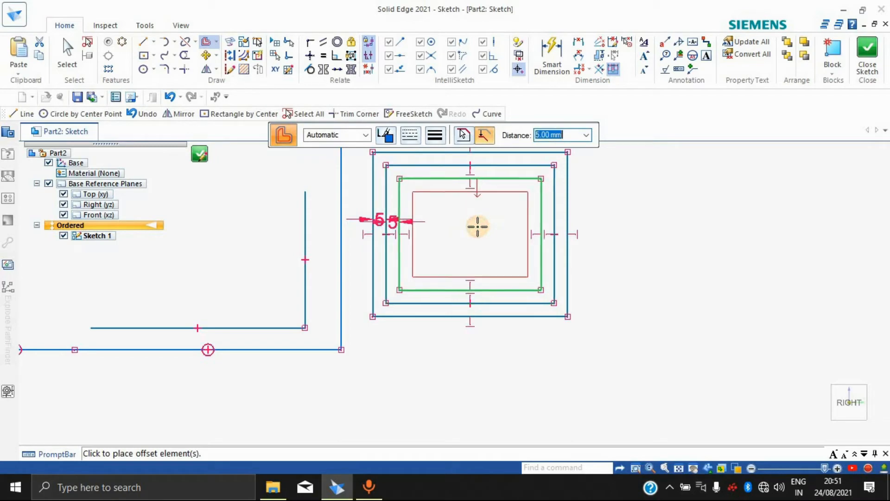
{"action": "left_click", "coordinate": [487, 242]}
{"action": "left_click", "coordinate": [480, 229]}
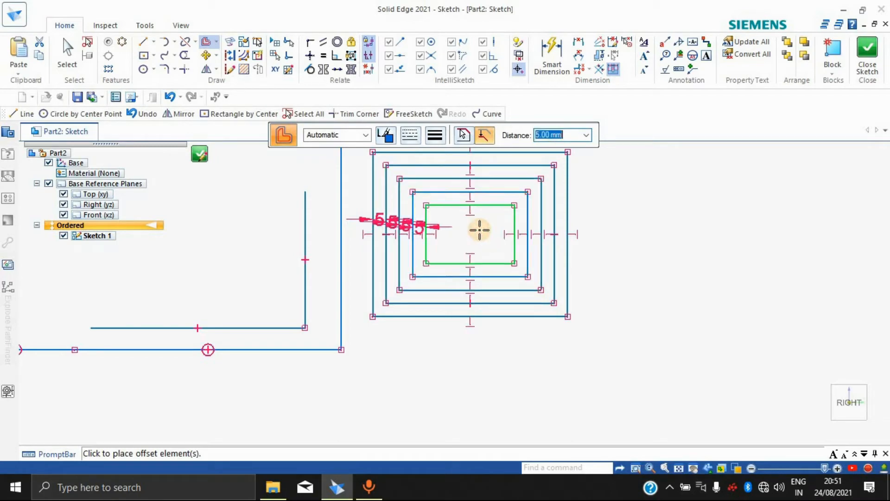
Step: Place one more 5 mm offset inside the innermost rectangle and a series of successive 5 mm offsets outside the outermost one
{"action": "scroll", "coordinate": [491, 222], "scroll_direction": "down", "scroll_amount": 3}
{"action": "scroll", "coordinate": [491, 223], "scroll_direction": "up", "scroll_amount": 3}
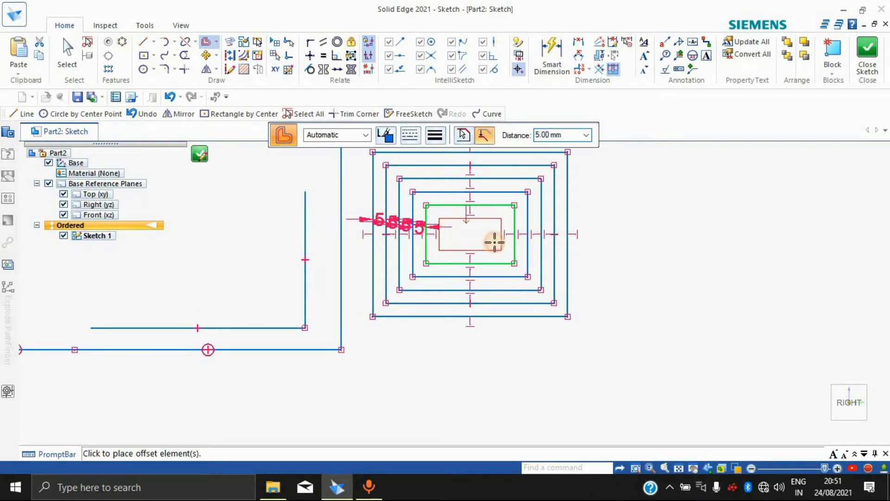
{"action": "left_click", "coordinate": [494, 241]}
{"action": "left_click", "coordinate": [612, 218]}
{"action": "left_click", "coordinate": [612, 221]}
{"action": "left_click", "coordinate": [646, 215]}
{"action": "left_click", "coordinate": [647, 215]}
{"action": "left_click", "coordinate": [658, 214]}
{"action": "left_click", "coordinate": [661, 214]}
{"action": "left_click", "coordinate": [684, 214]}
{"action": "left_click", "coordinate": [716, 218]}
{"action": "left_click", "coordinate": [730, 218]}
{"action": "left_click", "coordinate": [759, 221]}
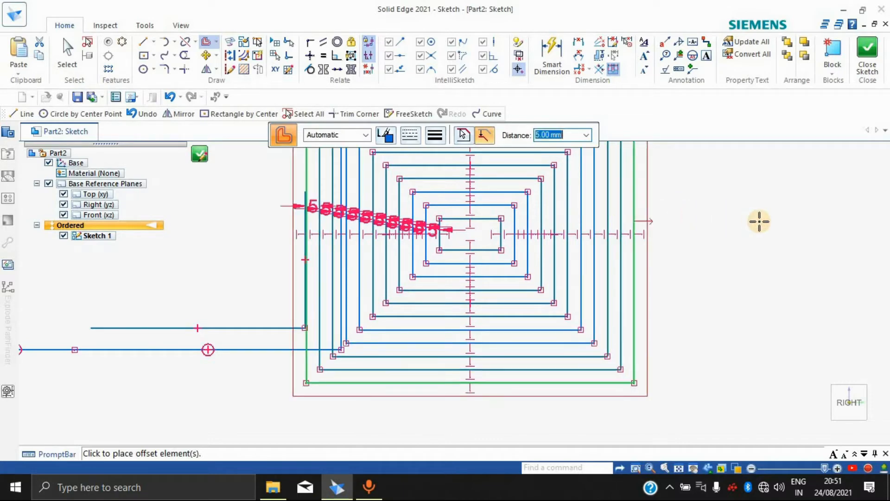
Step: End the Offset command and delete all geometry in the sketch
{"action": "key", "text": "Escape"}
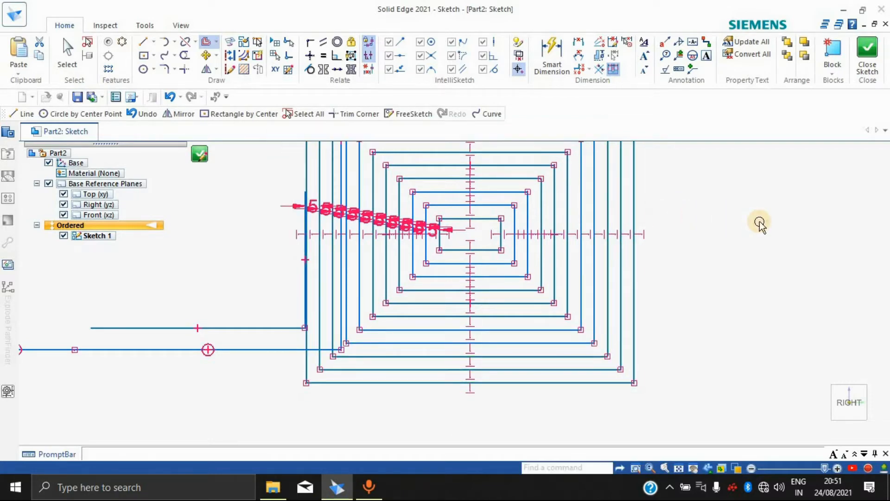
{"action": "key", "text": "ctrl+a"}
{"action": "key", "text": "Delete"}
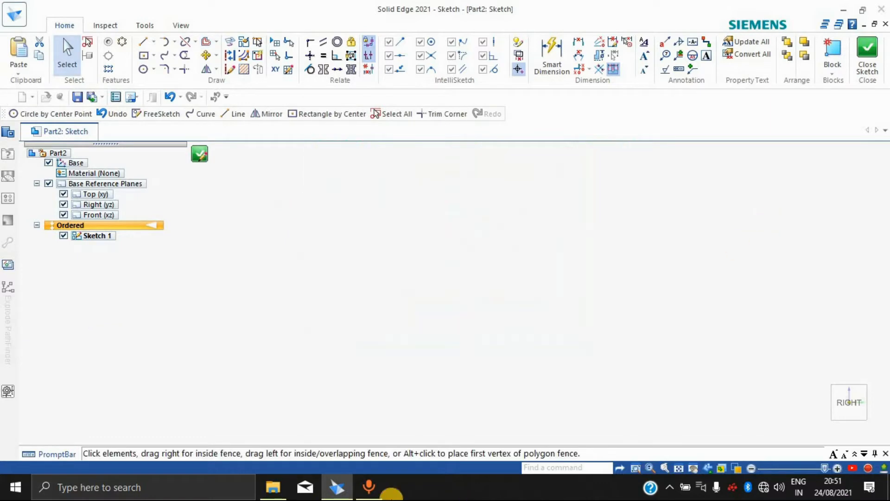
Step: Draw a center rectangle in the left half of the emptied sketch
{"action": "left_click", "coordinate": [217, 41]}
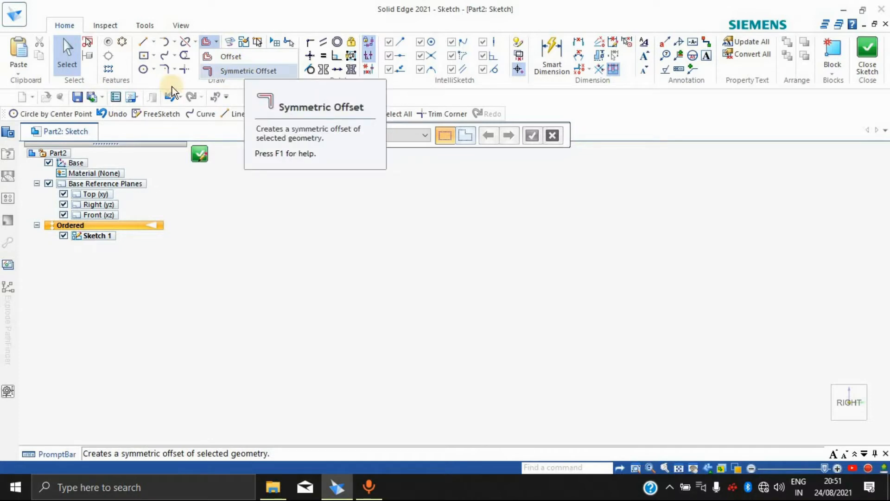
{"action": "left_click", "coordinate": [153, 56]}
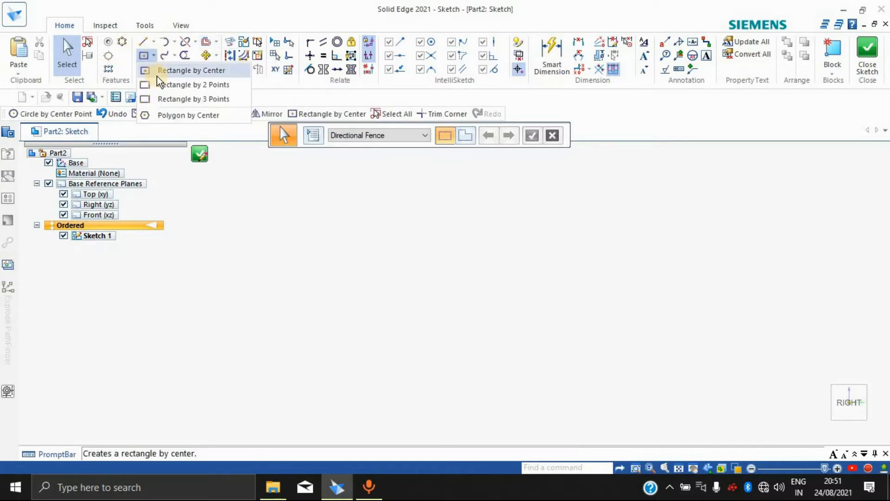
{"action": "left_click", "coordinate": [172, 71]}
{"action": "left_click", "coordinate": [296, 236]}
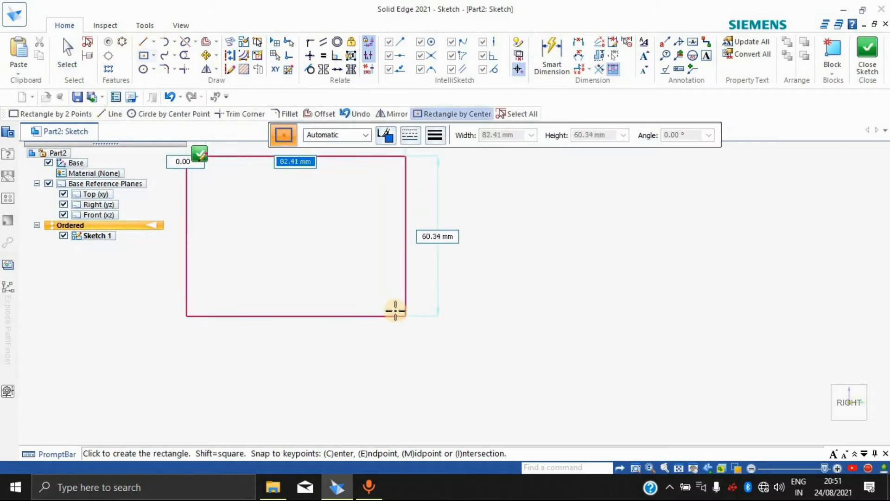
{"action": "left_click", "coordinate": [372, 283]}
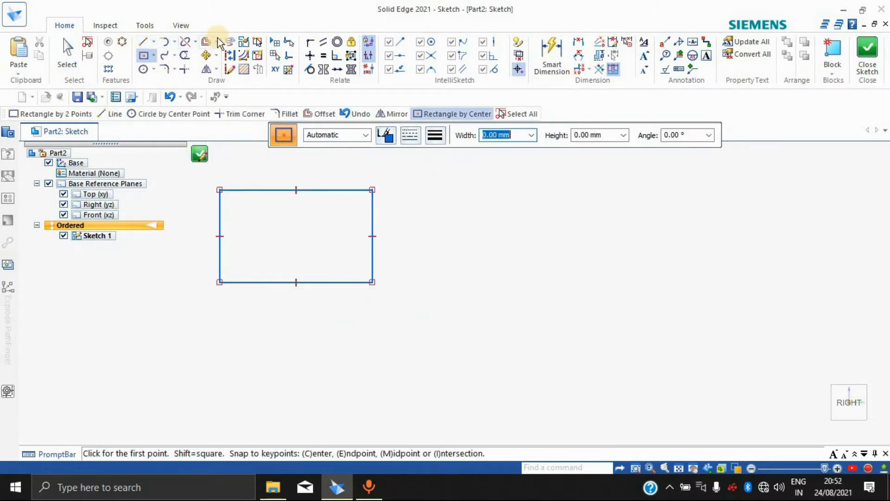
Step: Apply Symmetric Offset to the rectangle chain with width 12.70 mm, radius 6.35 mm and line caps
{"action": "left_click", "coordinate": [227, 59]}
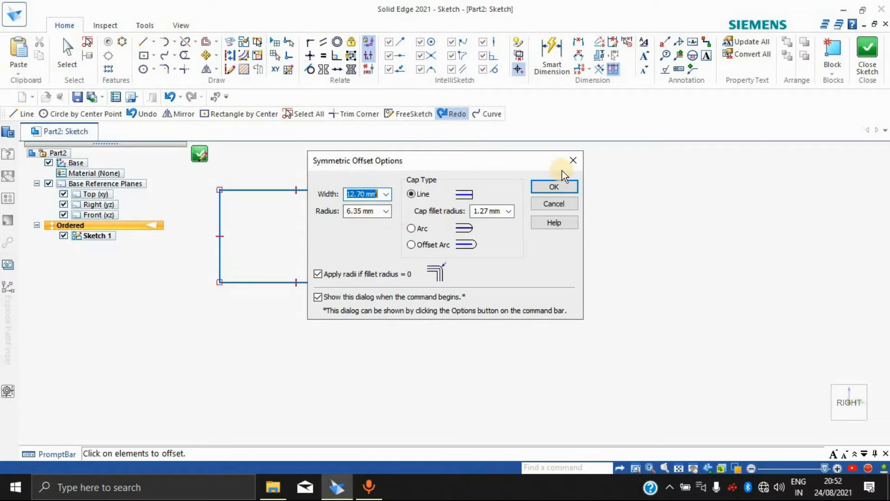
{"action": "left_click", "coordinate": [555, 187]}
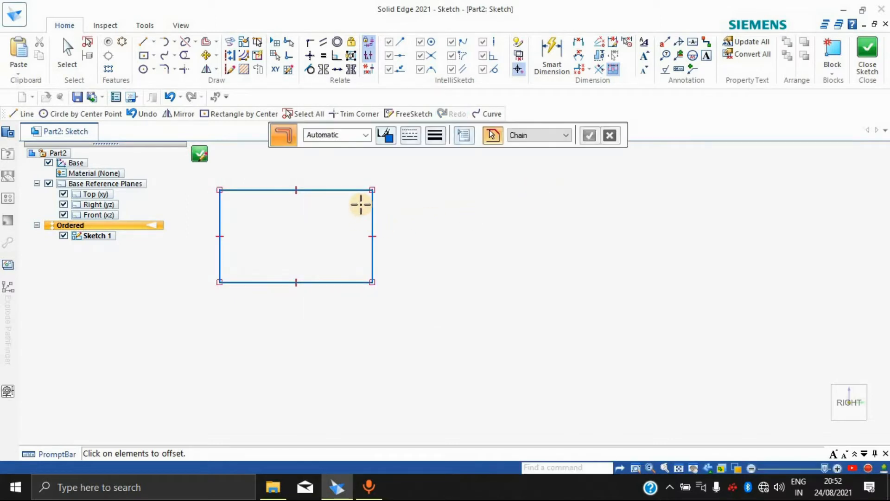
{"action": "left_click", "coordinate": [364, 190]}
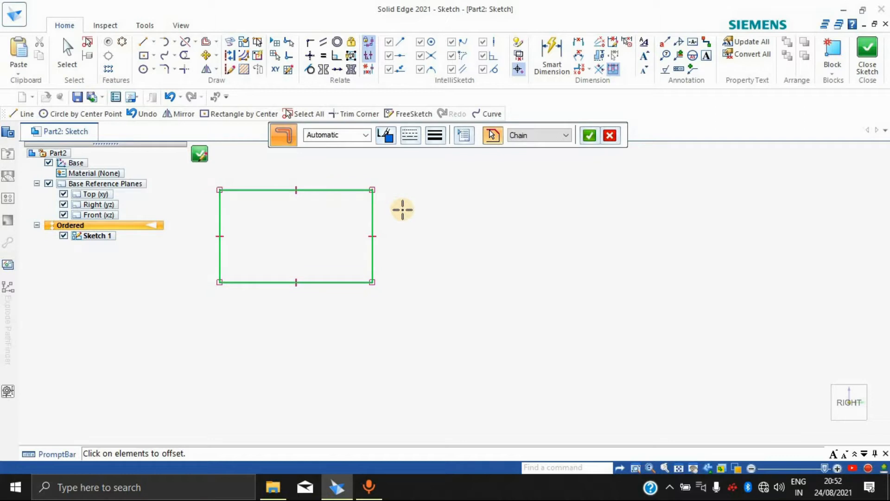
{"action": "right_click", "coordinate": [403, 209]}
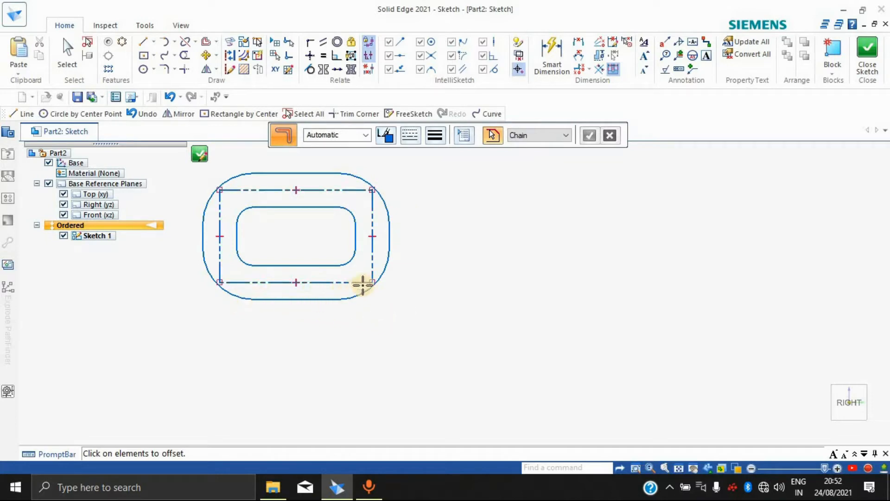
{"action": "left_click", "coordinate": [145, 43]}
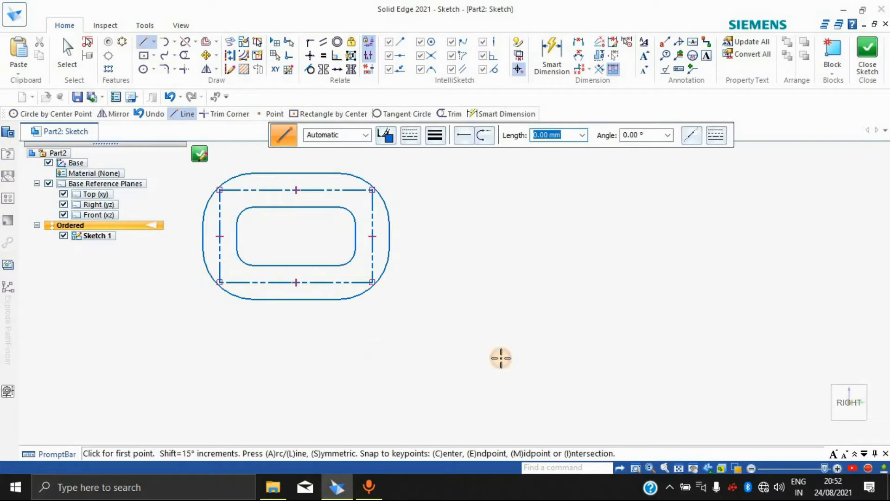
{"action": "left_click", "coordinate": [395, 360]}
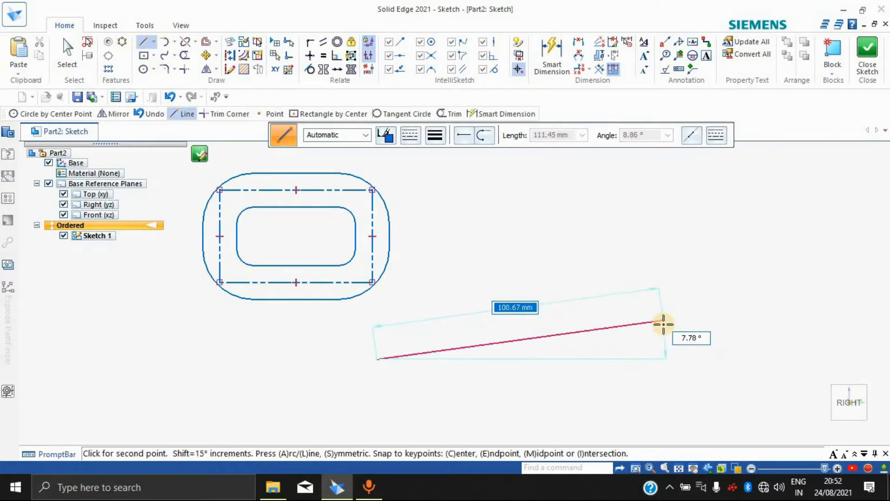
{"action": "key", "text": "Escape"}
{"action": "left_click", "coordinate": [67, 55]}
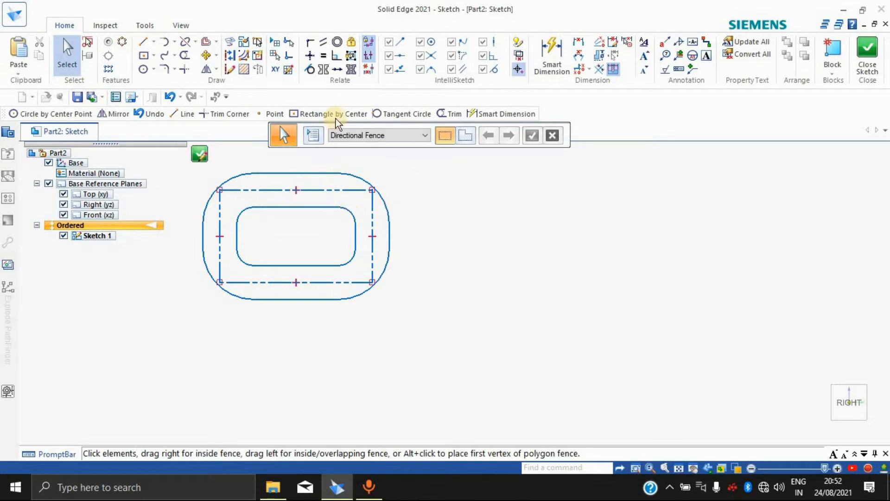
{"action": "left_click", "coordinate": [144, 56]}
{"action": "left_click", "coordinate": [428, 323]}
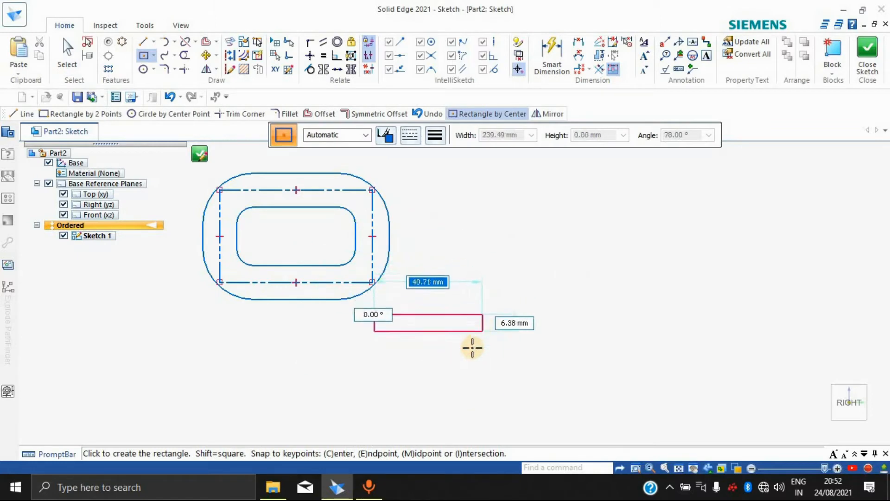
{"action": "key", "text": "Escape"}
Step: Draw the left side of an I-shaped profile with connected vertical and horizontal lines, right of the offset rectangle
{"action": "left_click", "coordinate": [144, 41]}
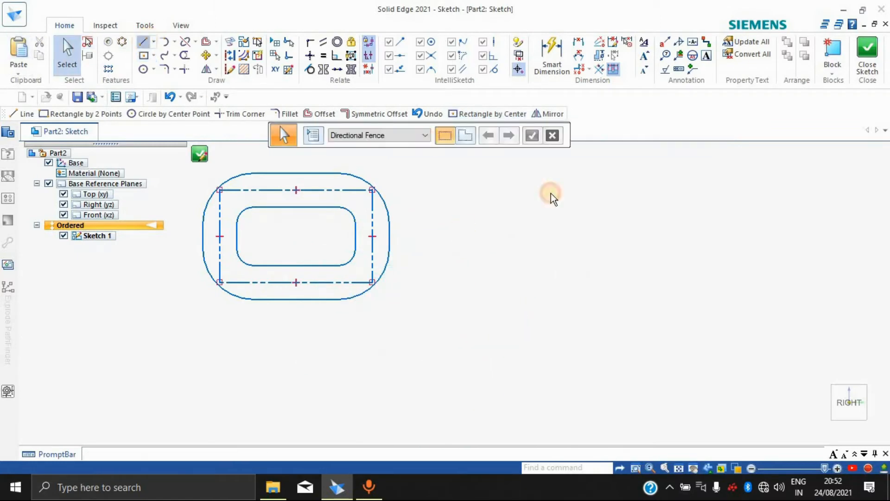
{"action": "left_click", "coordinate": [469, 215]}
{"action": "left_click", "coordinate": [469, 269]}
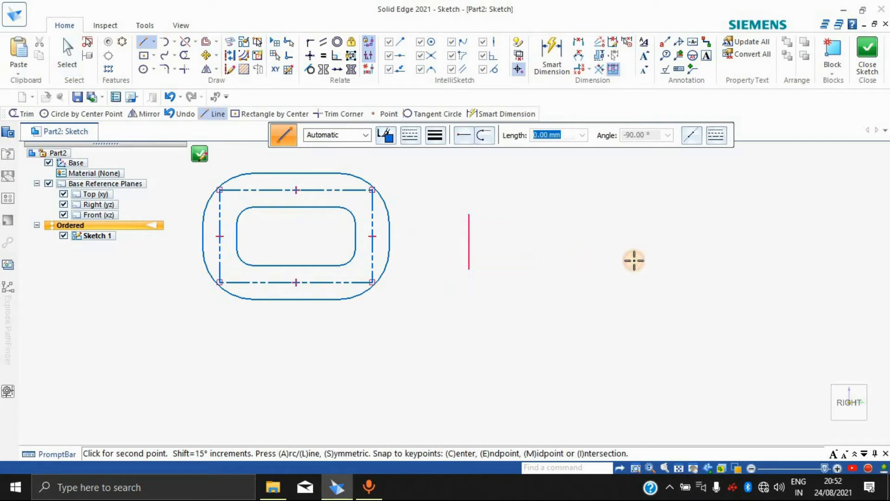
{"action": "left_click", "coordinate": [574, 269]}
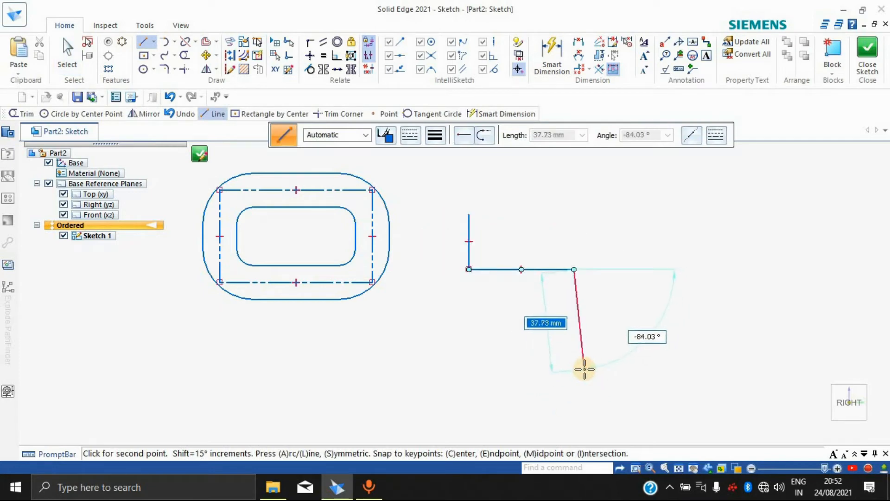
{"action": "left_click", "coordinate": [574, 375]}
{"action": "left_click", "coordinate": [470, 376]}
{"action": "left_click", "coordinate": [471, 419]}
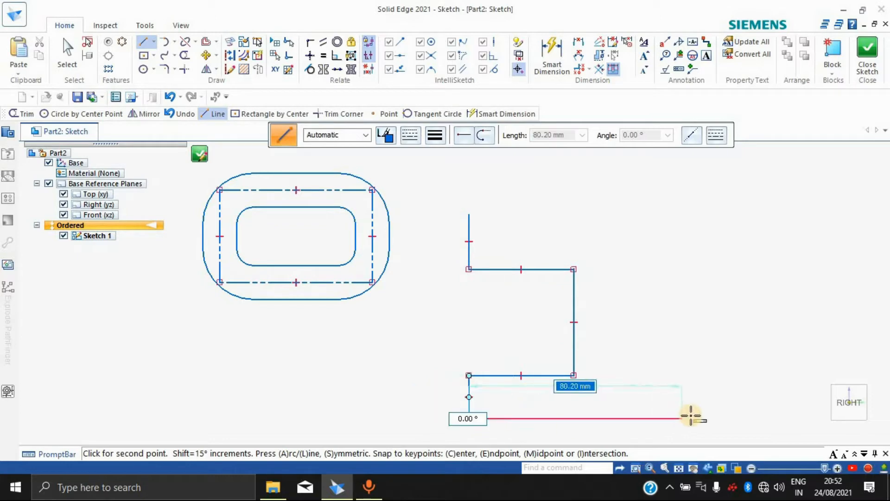
Step: Close the I-shaped profile by drawing its bottom edge, right side and top edge back to the starting point
{"action": "left_click", "coordinate": [717, 413]}
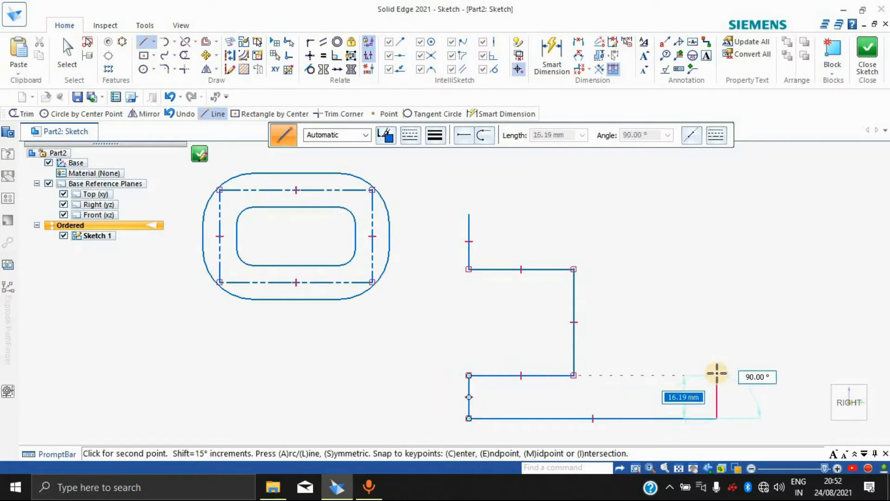
{"action": "left_click", "coordinate": [717, 376]}
{"action": "left_click", "coordinate": [623, 375]}
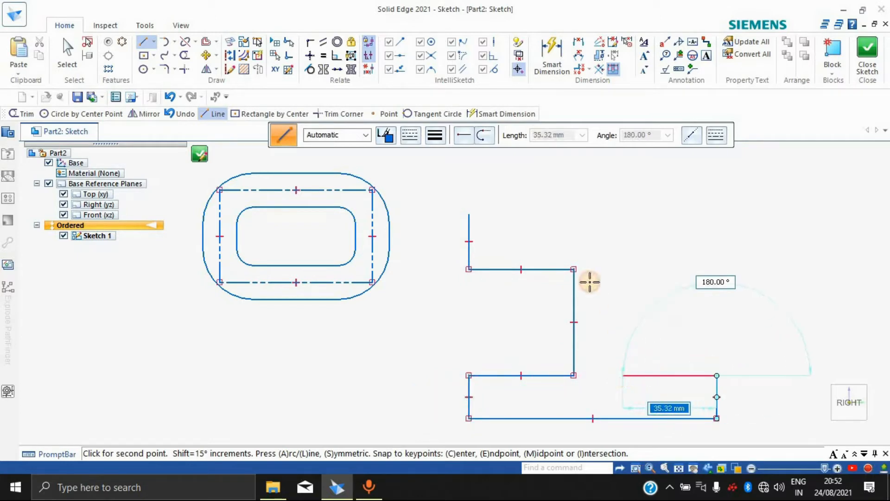
{"action": "left_click", "coordinate": [619, 269]}
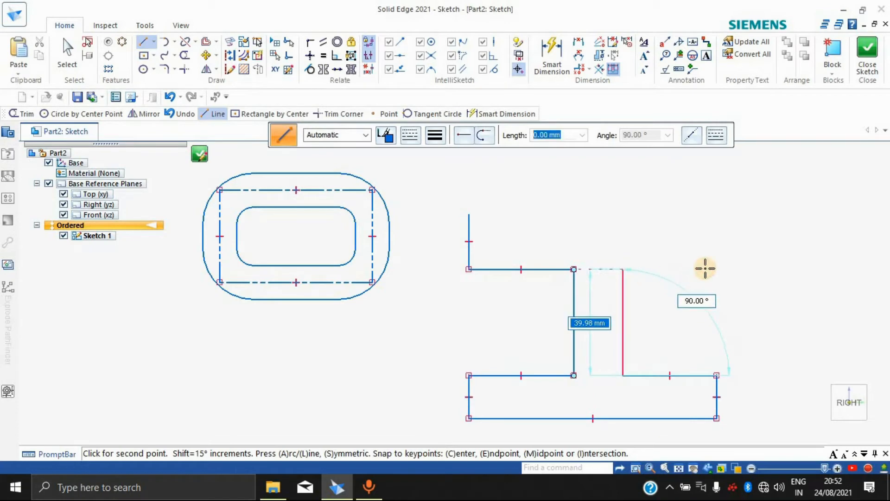
{"action": "left_click", "coordinate": [752, 268]}
{"action": "left_click", "coordinate": [752, 214]}
{"action": "left_click", "coordinate": [469, 215]}
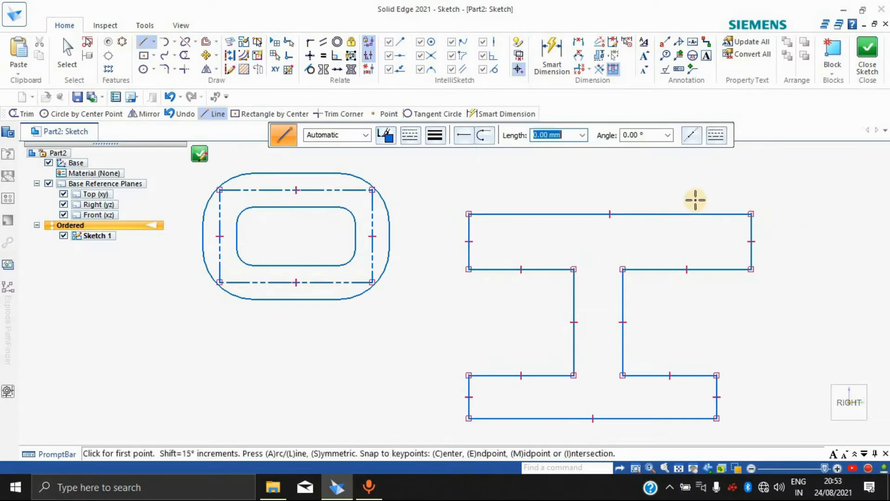
Step: Apply Symmetric Offset with line caps and a narrower width to the whole I-shaped profile chain
{"action": "left_click", "coordinate": [216, 41]}
{"action": "left_click", "coordinate": [223, 71]}
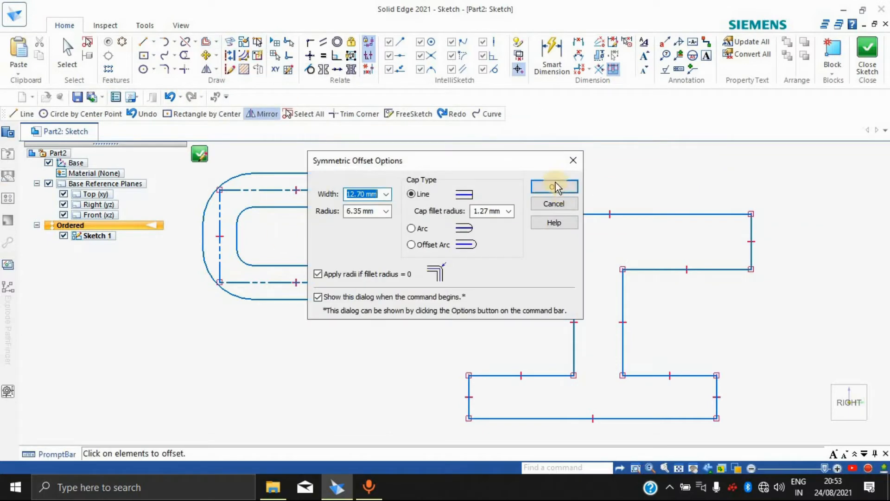
{"action": "left_click", "coordinate": [377, 212]}
{"action": "left_click", "coordinate": [539, 185]}
{"action": "left_click", "coordinate": [533, 214]}
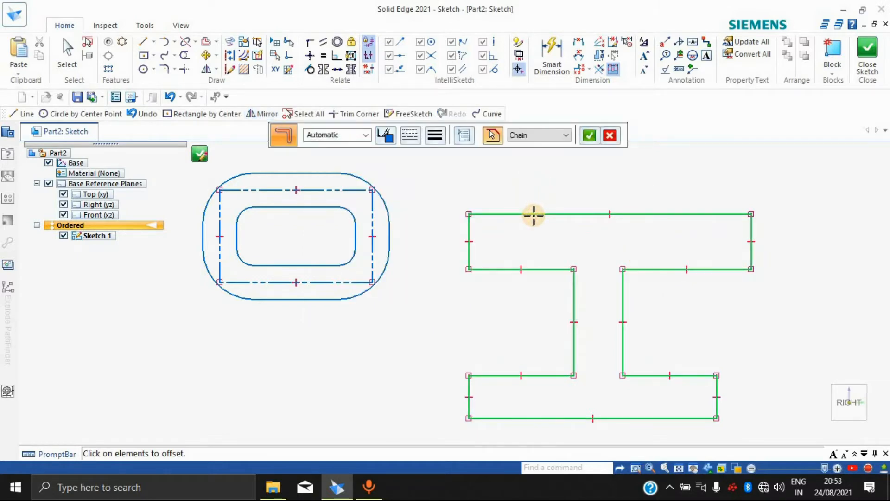
{"action": "right_click", "coordinate": [534, 215]}
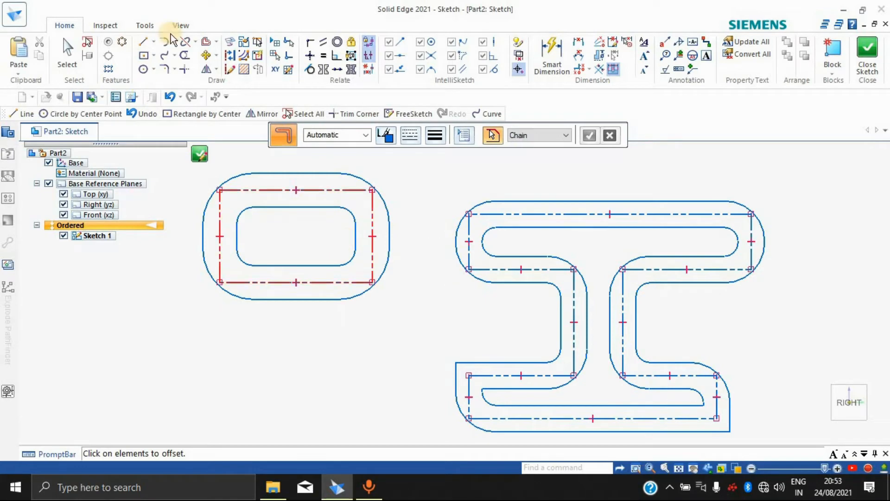
Step: Draw a circle by center point in the empty area below and to the left of the offset rectangle
{"action": "left_click", "coordinate": [143, 69]}
{"action": "left_click", "coordinate": [122, 352]}
{"action": "left_click", "coordinate": [154, 376]}
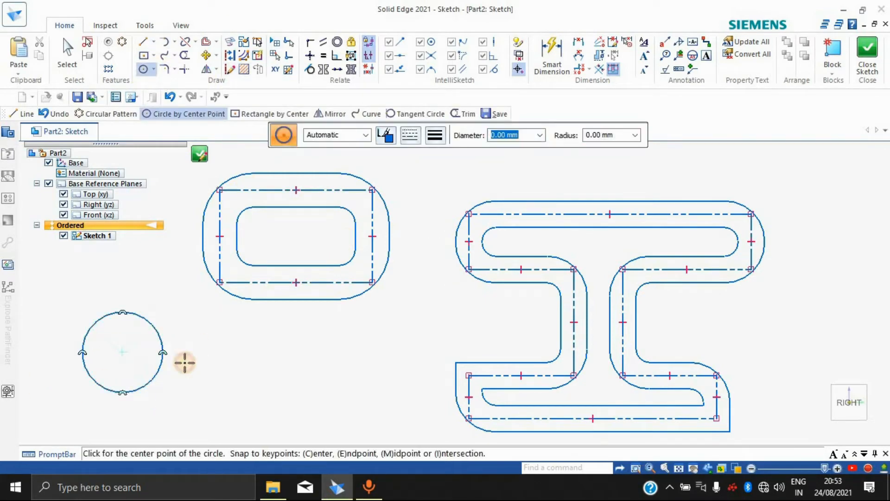
{"action": "left_click", "coordinate": [216, 44]}
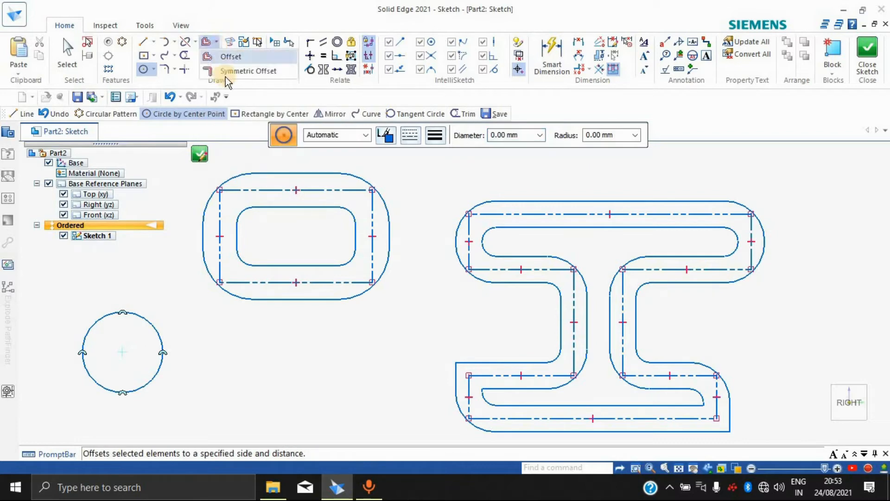
{"action": "left_click", "coordinate": [227, 71]}
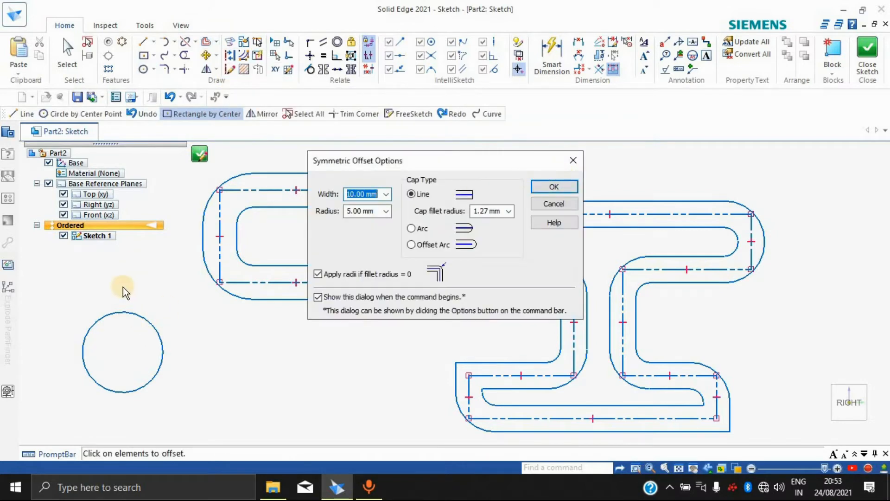
{"action": "left_click", "coordinate": [552, 186]}
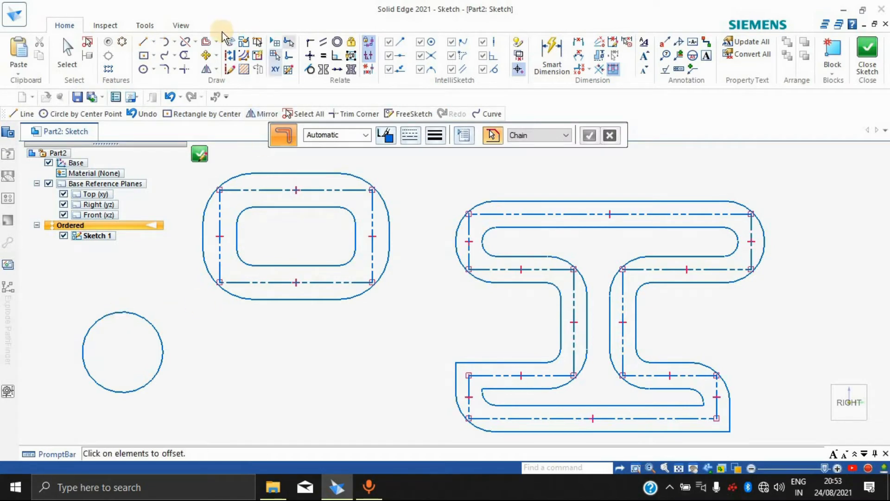
{"action": "left_click", "coordinate": [216, 42]}
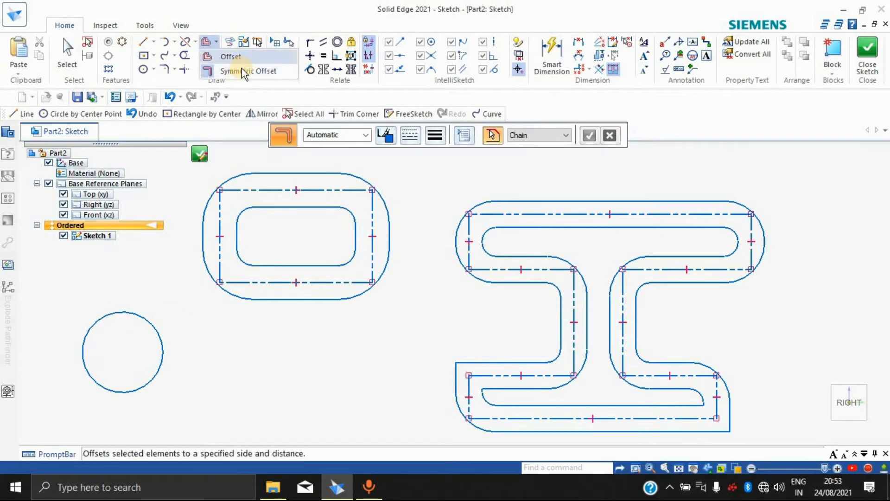
{"action": "left_click", "coordinate": [236, 72]}
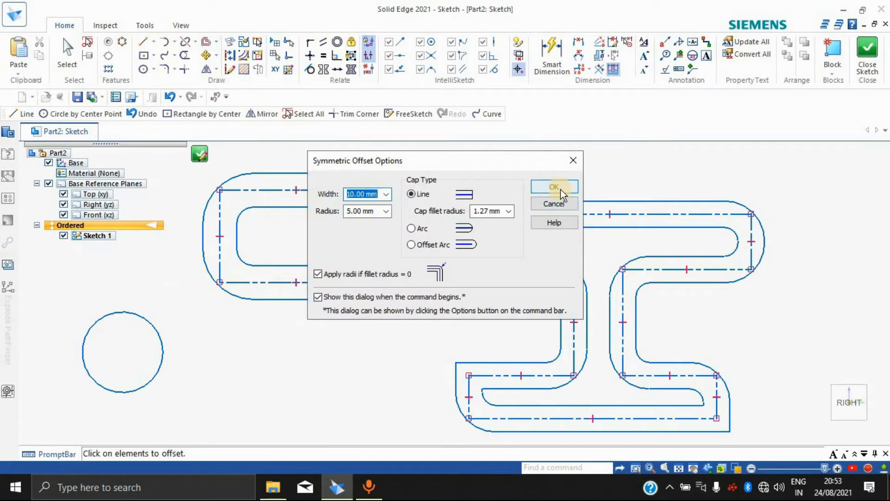
{"action": "left_click", "coordinate": [554, 188]}
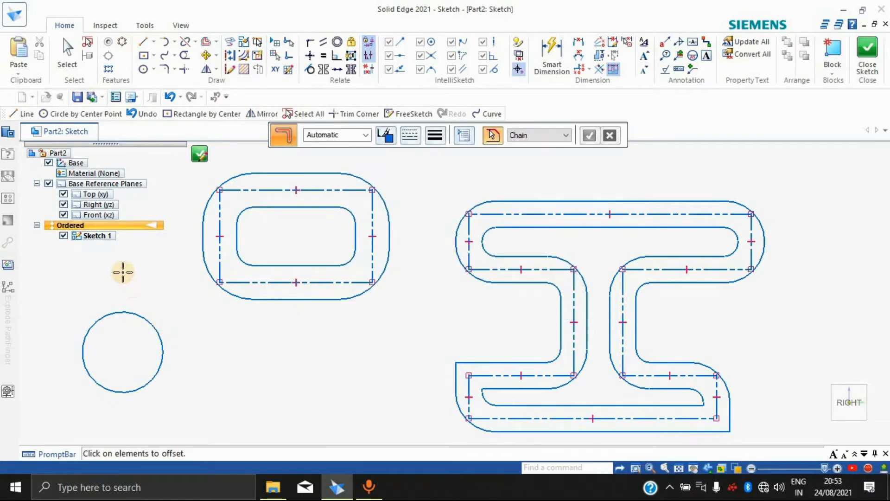
{"action": "key", "text": "Escape"}
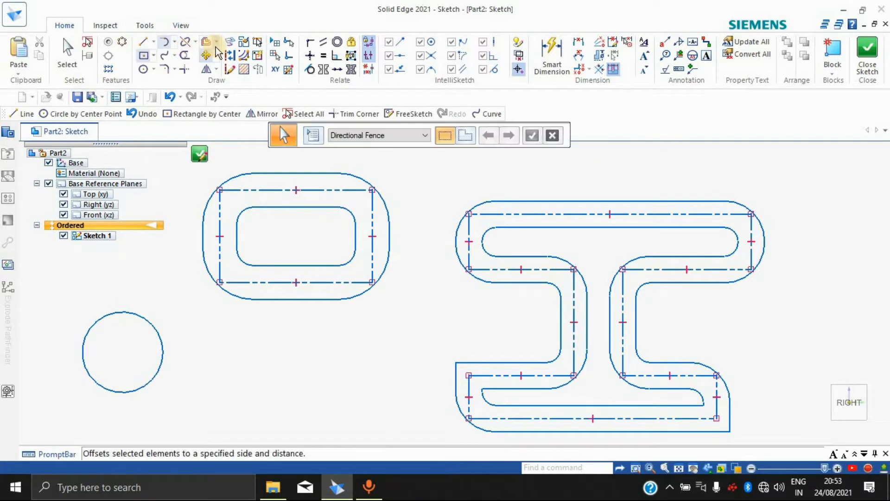
Step: Start a Symmetric Offset for the new circle with width 10.00 mm, radius 5.00 mm and line caps with 1.27 mm cap fillet radius
{"action": "left_click", "coordinate": [216, 46]}
{"action": "left_click", "coordinate": [227, 70]}
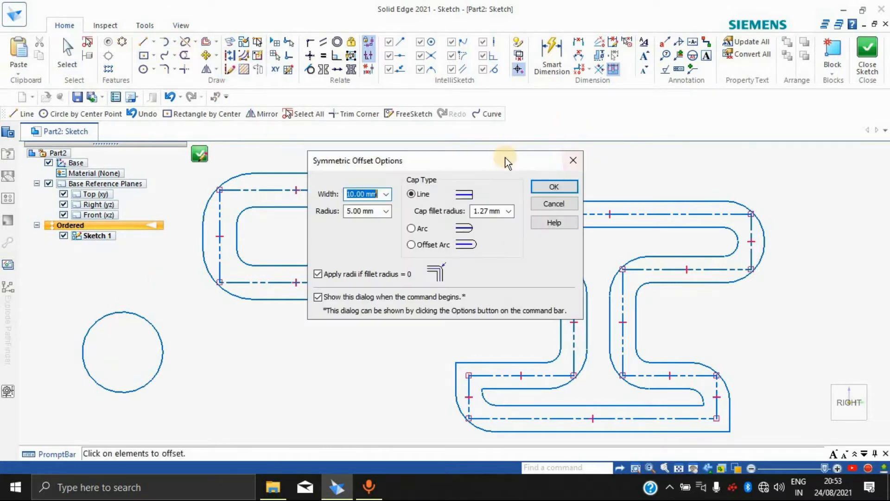
{"action": "left_click", "coordinate": [539, 187]}
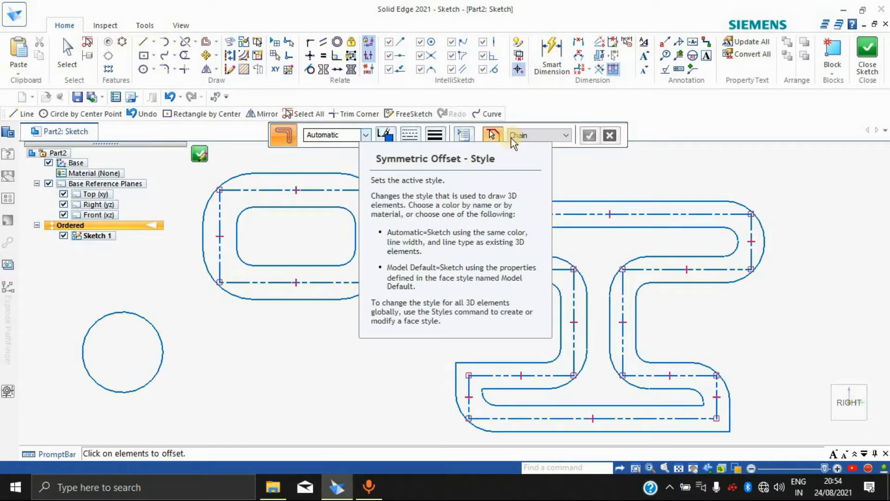
Step: Draw a roughly square rectangle by center directly beside the separate circle, below the large rounded rectangle
{"action": "left_click", "coordinate": [144, 56]}
{"action": "left_click", "coordinate": [219, 371]}
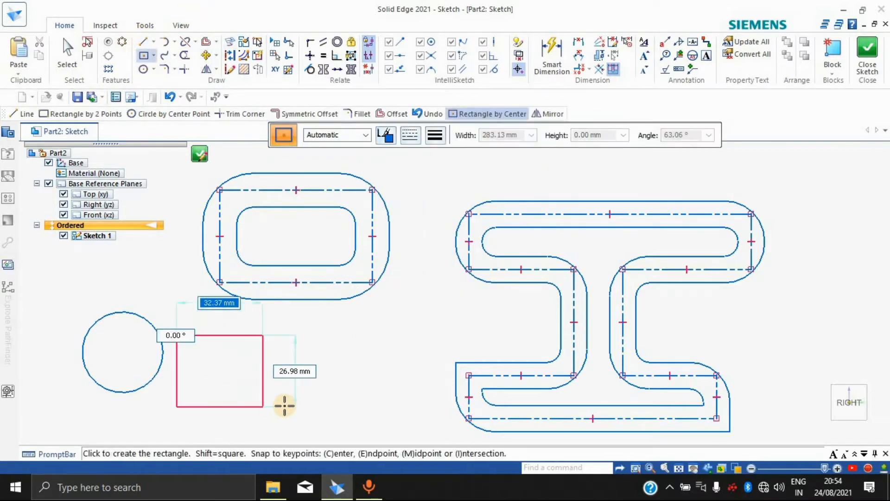
{"action": "left_click", "coordinate": [261, 412]}
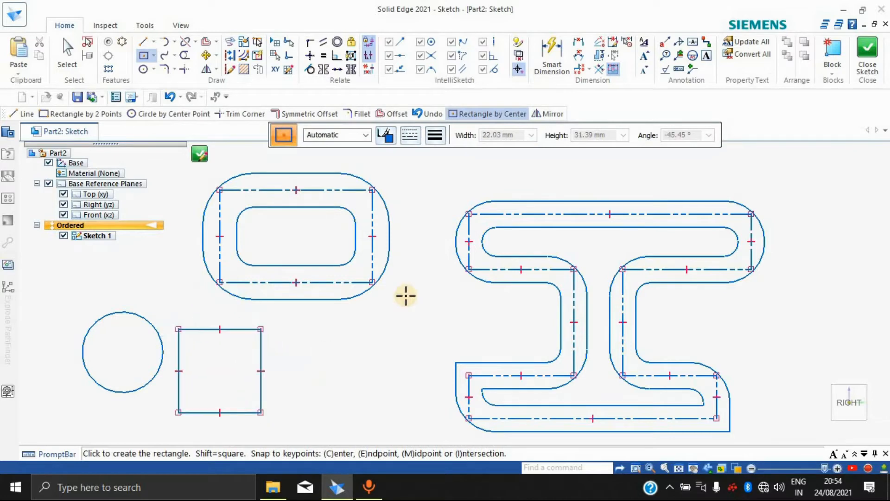
Step: Apply a symmetric offset to the new square as a chain, with 10 mm width, 5 mm radius and line caps
{"action": "left_click", "coordinate": [214, 43]}
{"action": "left_click", "coordinate": [231, 74]}
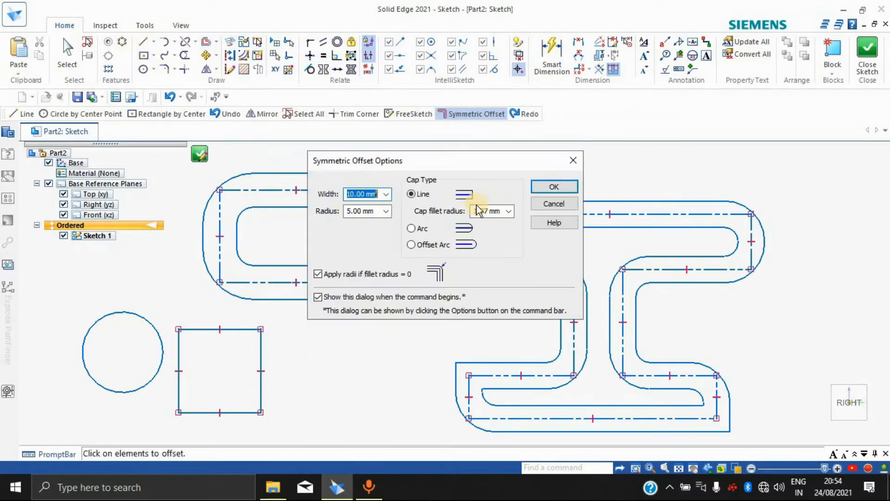
{"action": "left_click", "coordinate": [548, 189]}
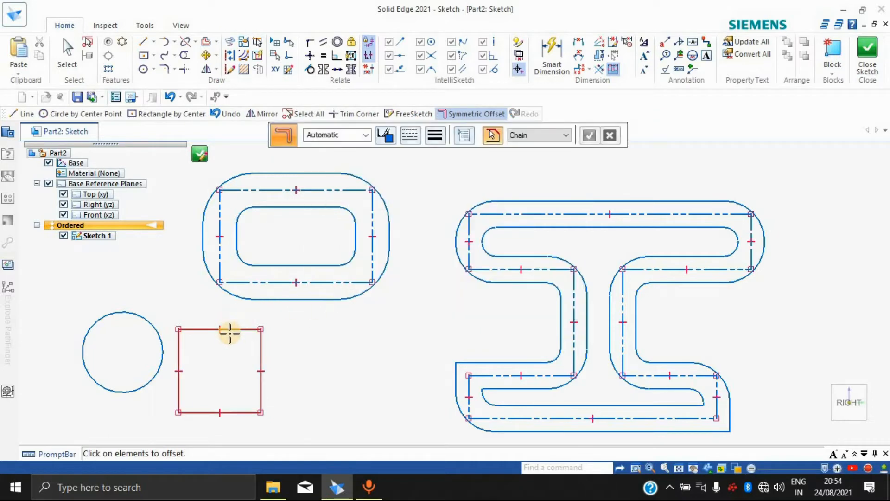
{"action": "left_click", "coordinate": [235, 327]}
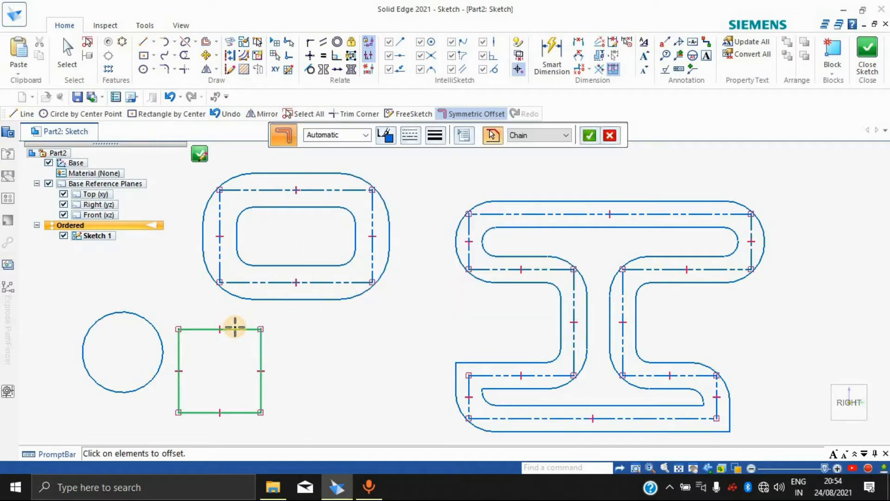
{"action": "right_click", "coordinate": [236, 356]}
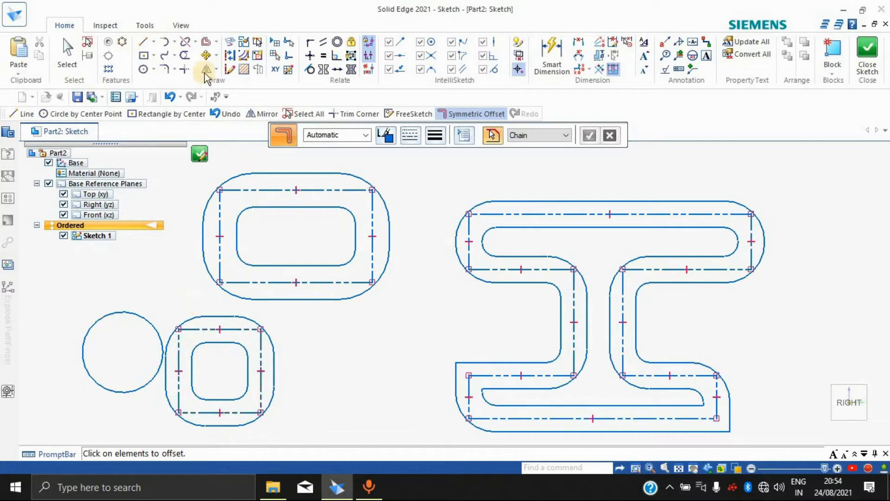
Step: Try to move the separate circle, using a base point below it and another base point above it
{"action": "left_click", "coordinate": [214, 55]}
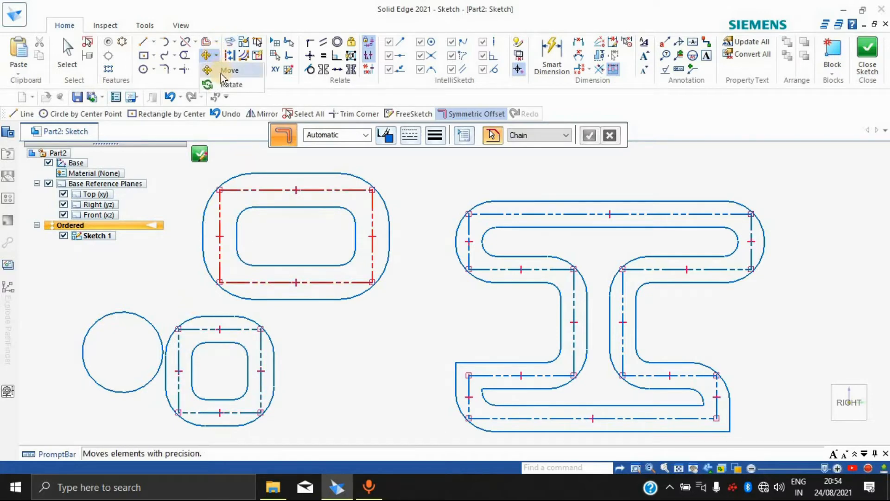
{"action": "left_click", "coordinate": [223, 70]}
{"action": "left_click", "coordinate": [88, 325]}
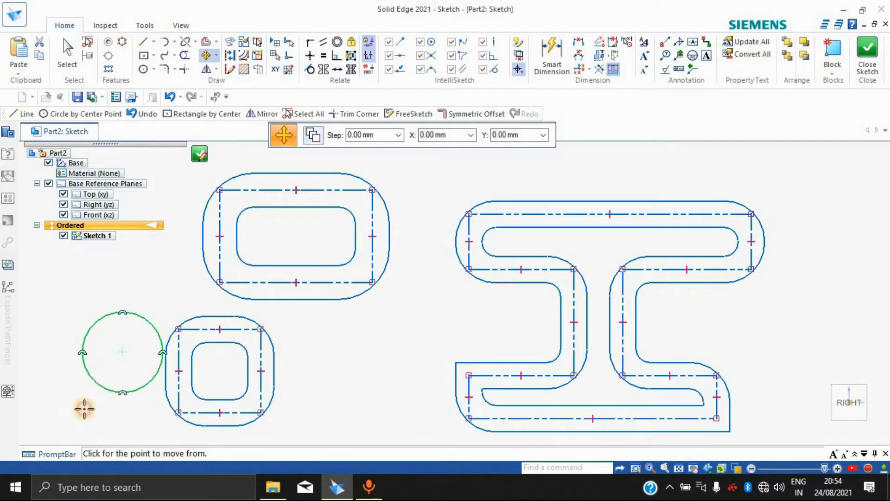
{"action": "left_click", "coordinate": [84, 409]}
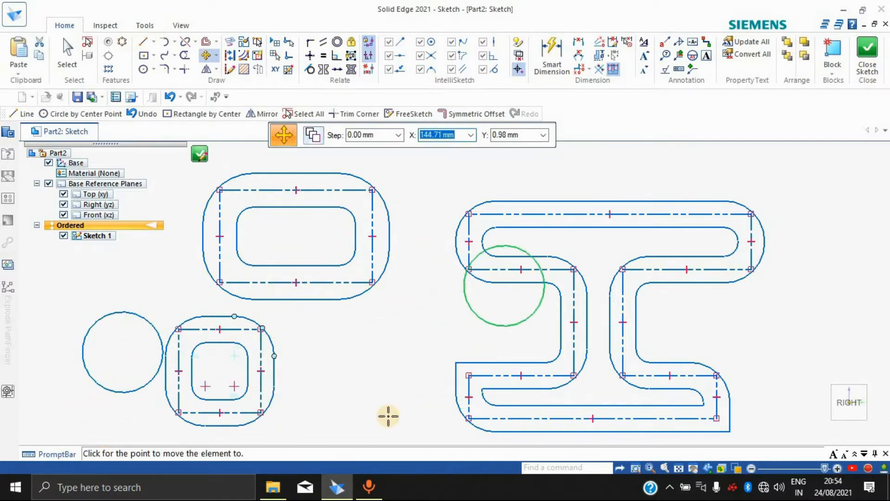
{"action": "left_click", "coordinate": [216, 56]}
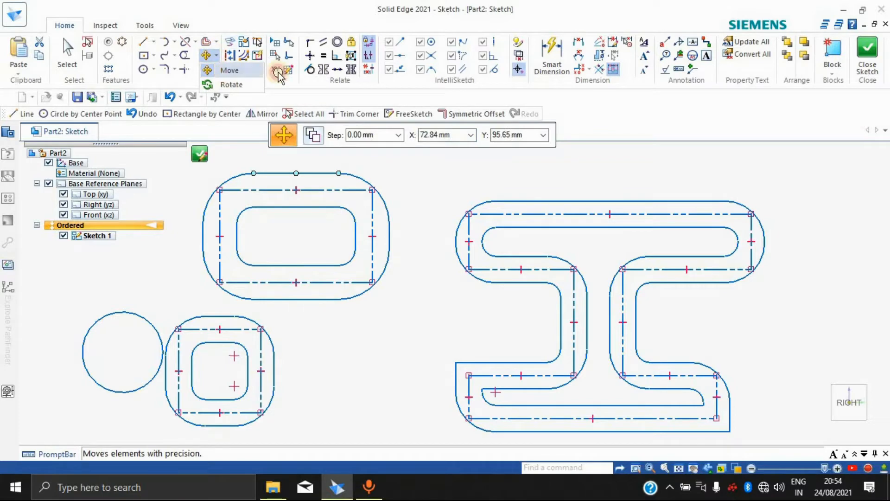
{"action": "left_click", "coordinate": [230, 70]}
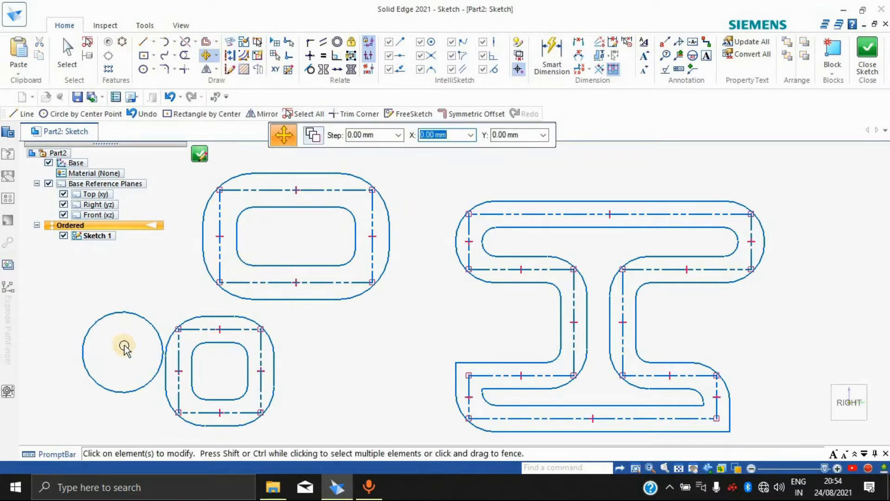
{"action": "left_click", "coordinate": [144, 319]}
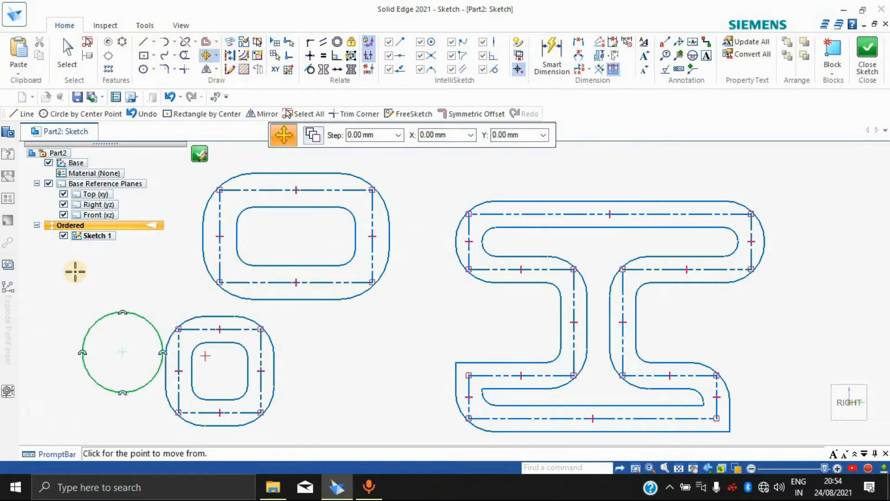
{"action": "left_click", "coordinate": [152, 275]}
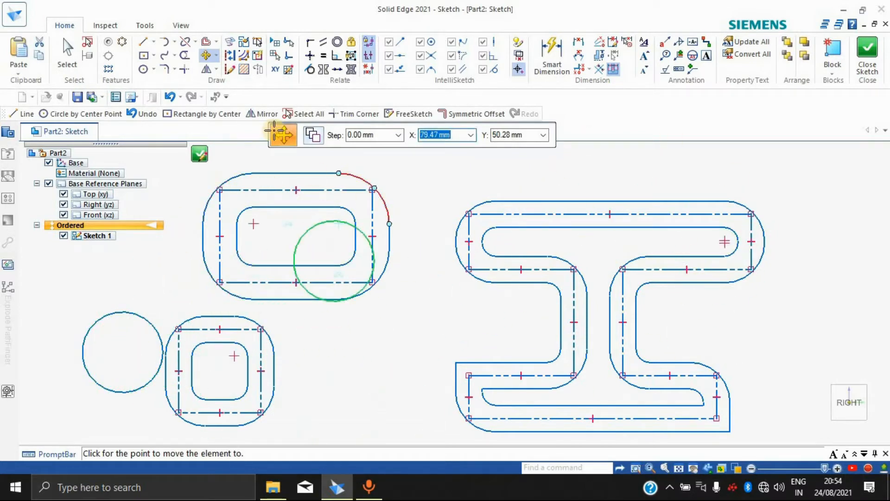
{"action": "left_click", "coordinate": [209, 57]}
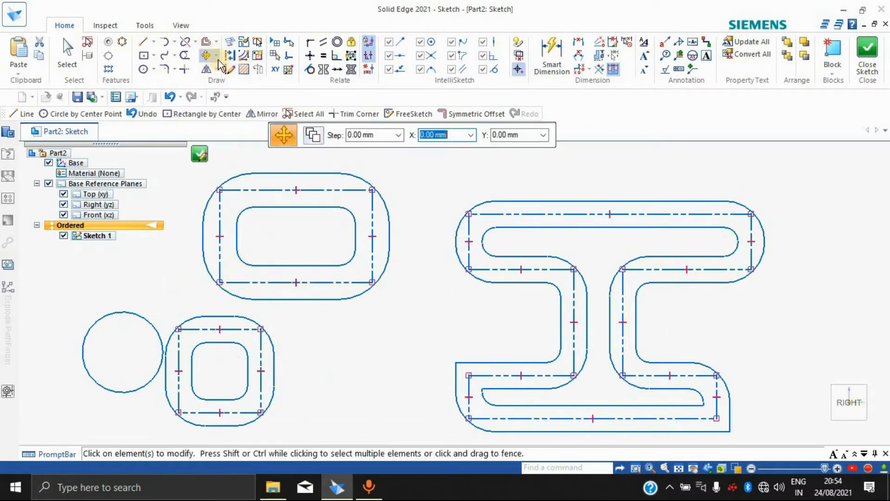
Step: Draw a small upright rectangle by center between the offset square and the I-shaped profile
{"action": "left_click", "coordinate": [216, 55]}
{"action": "left_click", "coordinate": [229, 86]}
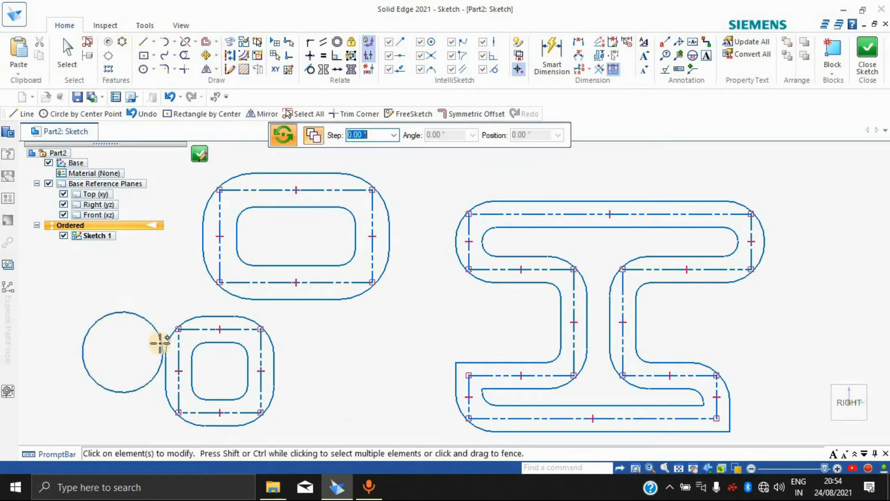
{"action": "left_click", "coordinate": [144, 56]}
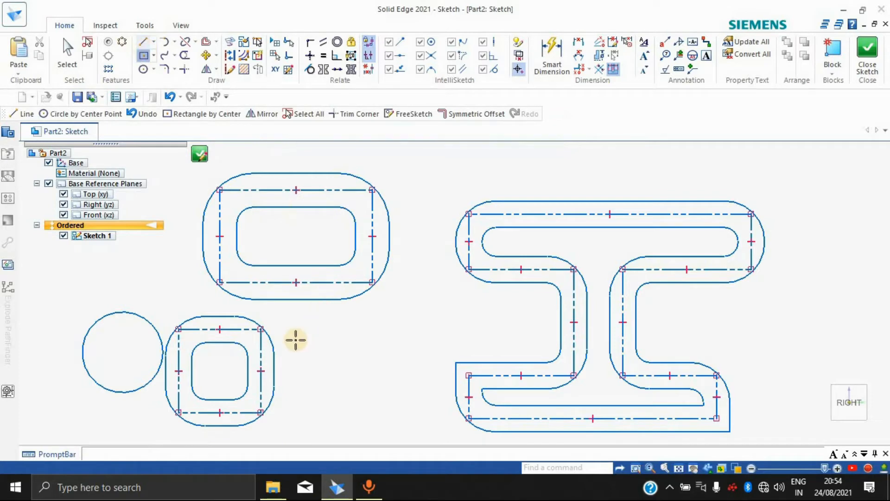
{"action": "left_click", "coordinate": [347, 354]}
{"action": "left_click", "coordinate": [367, 380]}
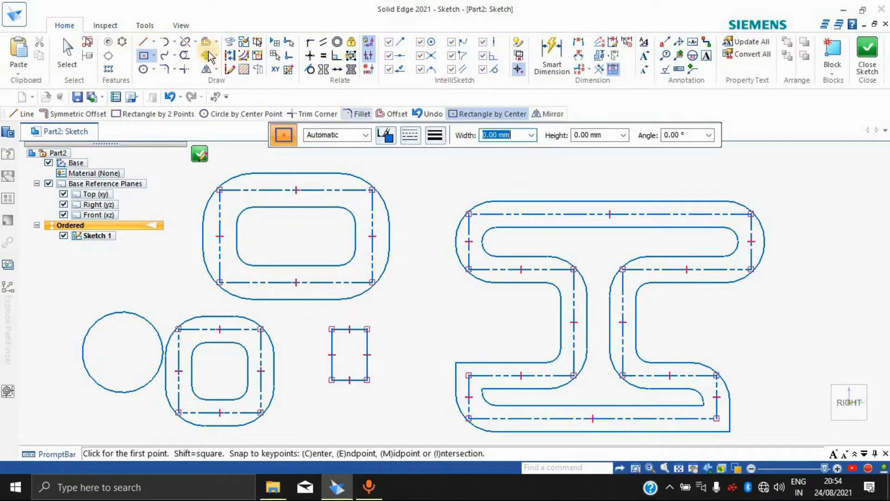
Step: Try to rotate a copy of the small upright rectangle about its own center
{"action": "left_click", "coordinate": [216, 55]}
{"action": "left_click", "coordinate": [224, 83]}
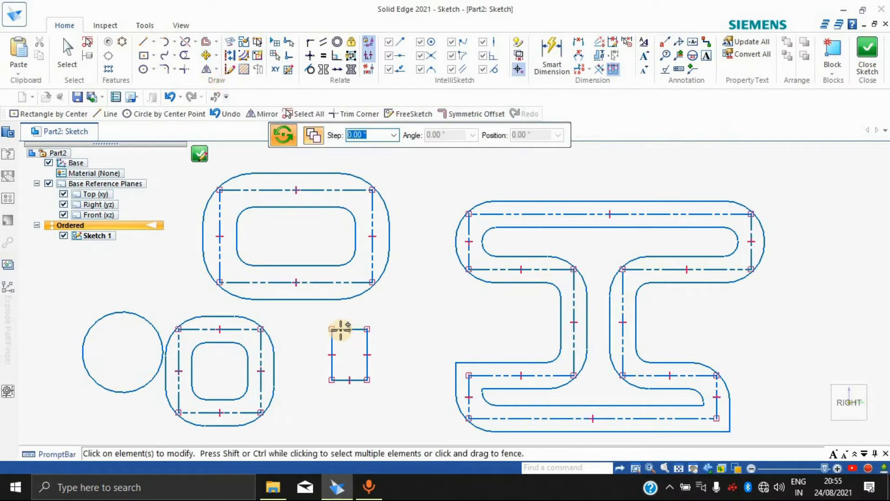
{"action": "left_click_drag", "start_coordinate": [399, 319], "coordinate": [310, 397]}
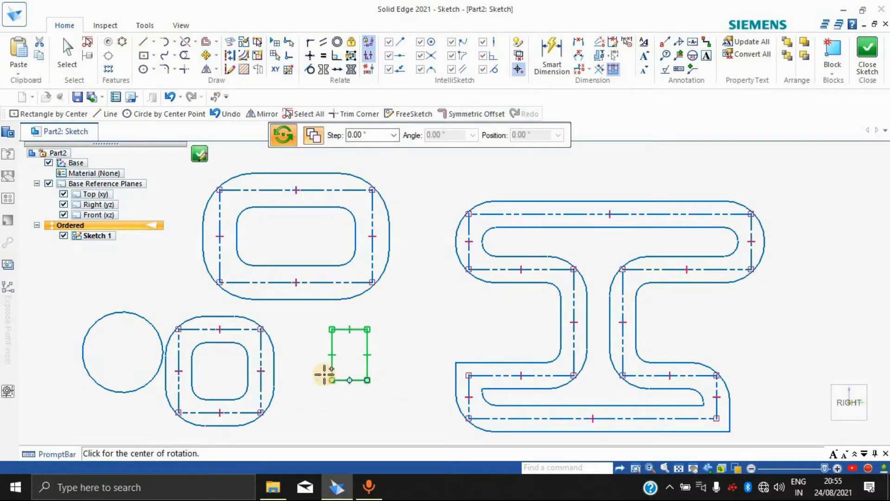
{"action": "left_click", "coordinate": [349, 354]}
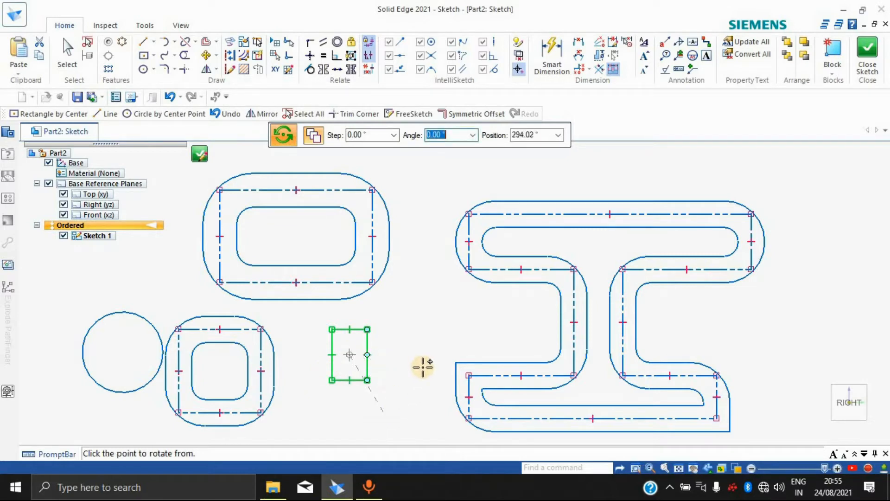
{"action": "left_click", "coordinate": [409, 361]}
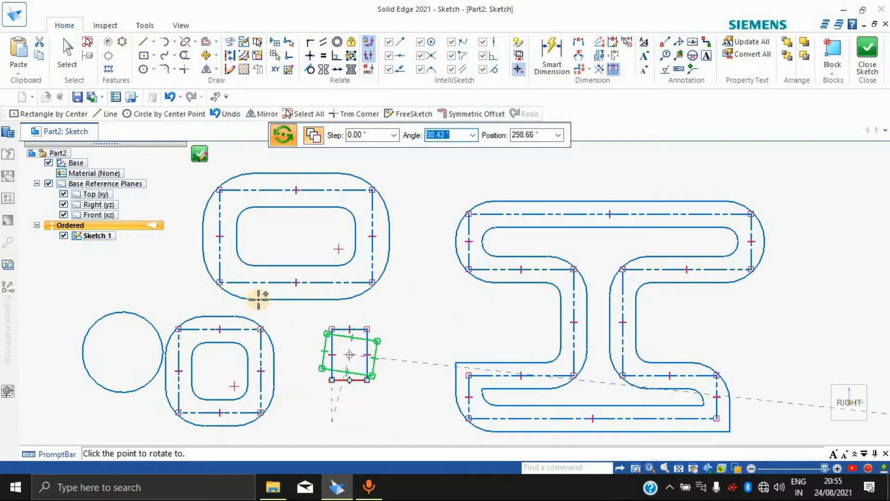
{"action": "key", "text": "Escape"}
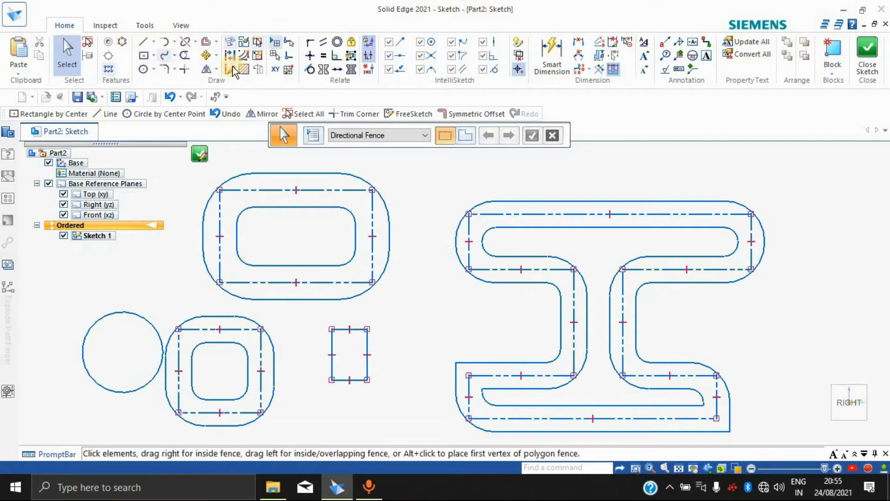
{"action": "left_click", "coordinate": [217, 71]}
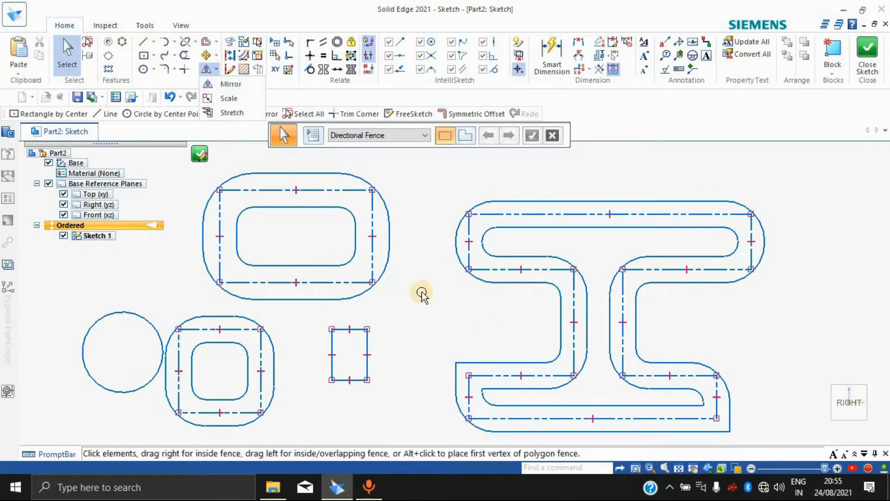
{"action": "key", "text": "Escape"}
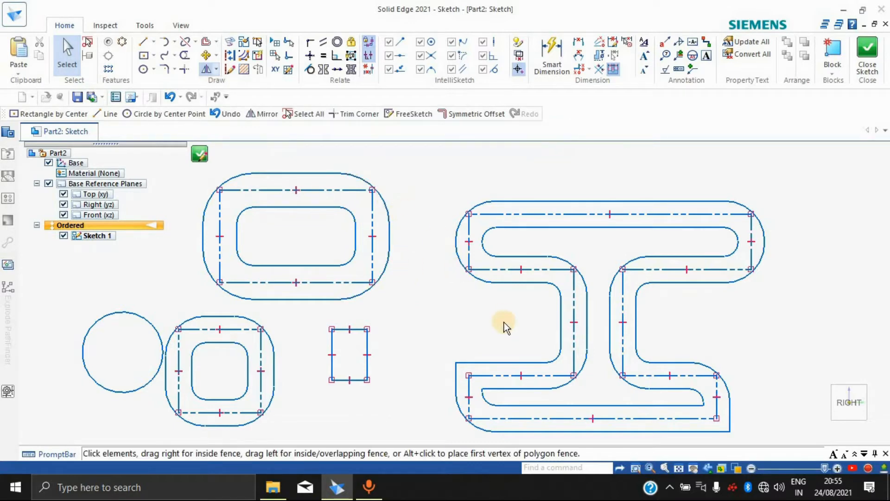
Step: Fence-select all existing sketch geometry and delete it
{"action": "scroll", "coordinate": [468, 292], "scroll_direction": "down", "scroll_amount": 1}
{"action": "scroll", "coordinate": [565, 363], "scroll_direction": "down", "scroll_amount": 5}
{"action": "mouse_move", "coordinate": [716, 225]}
{"action": "left_mouse_down"}
{"action": "mouse_move", "coordinate": [648, 480]}
{"action": "mouse_move", "coordinate": [571, 422]}
{"action": "left_mouse_up"}
{"action": "left_click_drag", "start_coordinate": [686, 234], "coordinate": [332, 424]}
{"action": "key", "text": "Delete"}
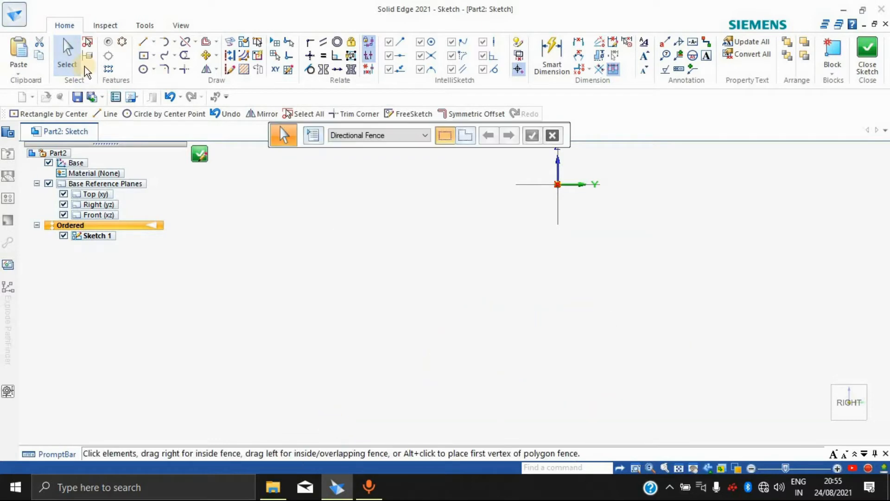
Step: Draw a wide horizontal rectangle by center away from the origin and a circle by center point just above it
{"action": "key", "text": "r"}
{"action": "left_click", "coordinate": [224, 272]}
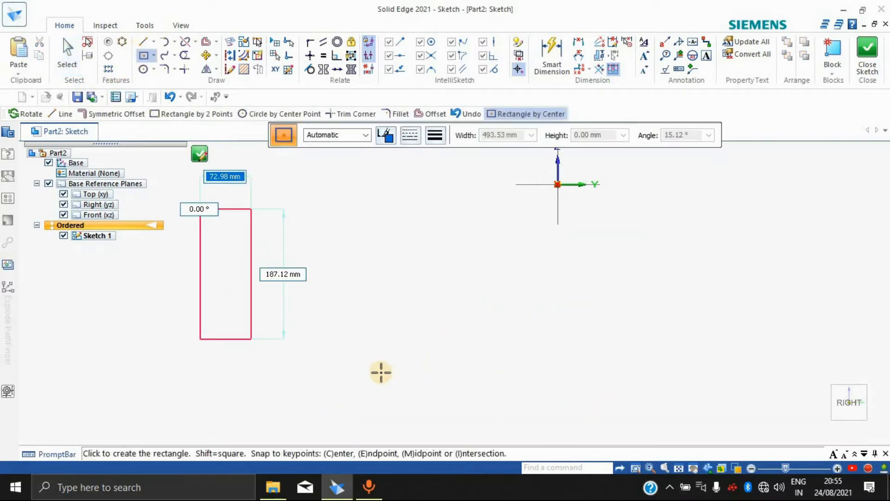
{"action": "left_click", "coordinate": [270, 295]}
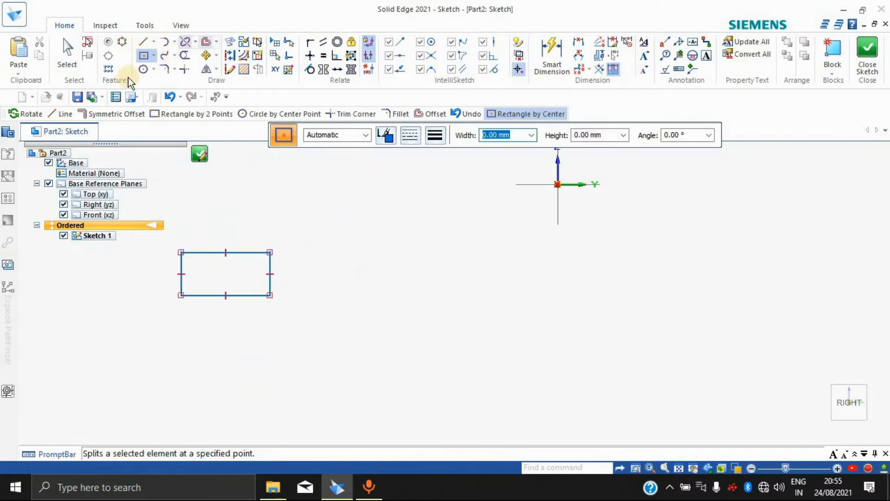
{"action": "left_click", "coordinate": [143, 69]}
{"action": "left_click", "coordinate": [214, 197]}
{"action": "left_click", "coordinate": [252, 218]}
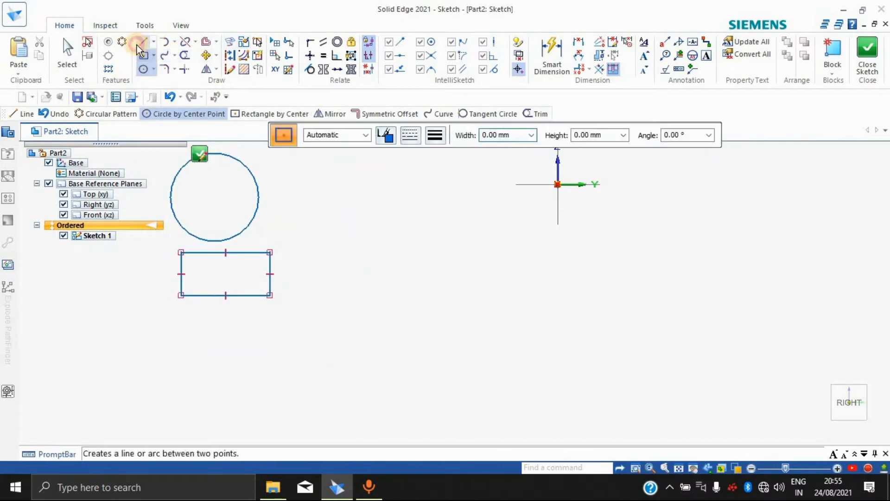
Step: Draw a vertical line between the two shapes and the origin, spanning the height of the circle and rectangle
{"action": "left_click", "coordinate": [143, 41]}
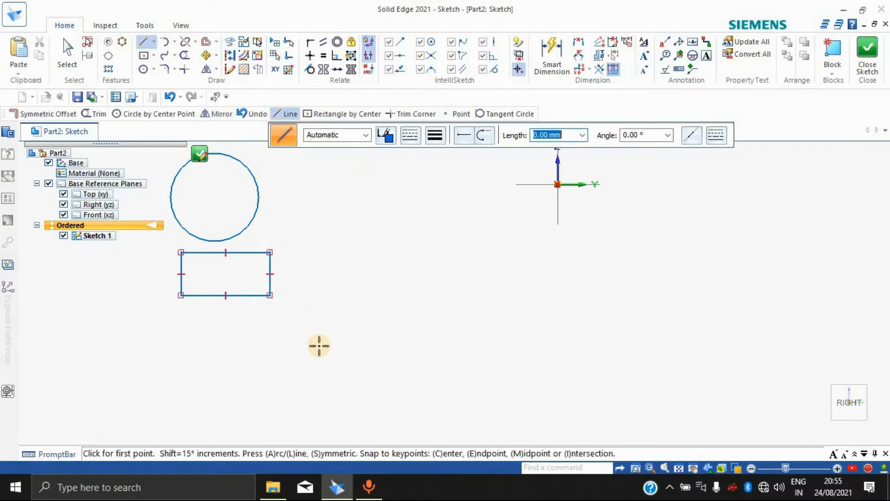
{"action": "left_click", "coordinate": [312, 304]}
{"action": "left_click", "coordinate": [356, 146]}
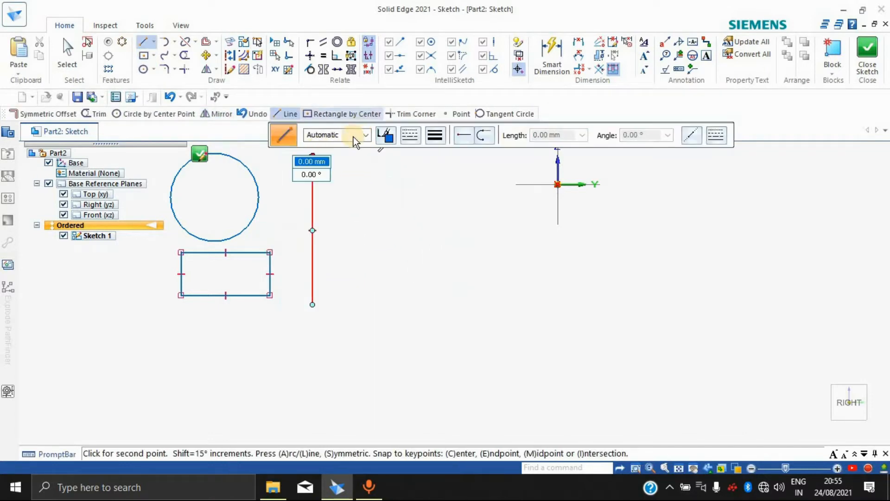
{"action": "key", "text": "Escape"}
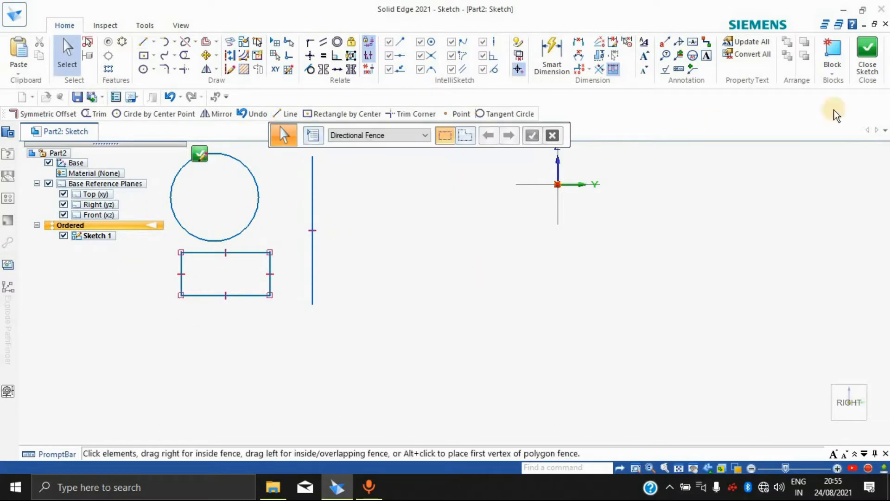
Step: Mirror the circle about the vertical line, keeping the original
{"action": "scroll", "coordinate": [319, 173], "scroll_direction": "down", "scroll_amount": 3}
{"action": "scroll", "coordinate": [317, 172], "scroll_direction": "up", "scroll_amount": 5}
{"action": "scroll", "coordinate": [334, 187], "scroll_direction": "down", "scroll_amount": 3}
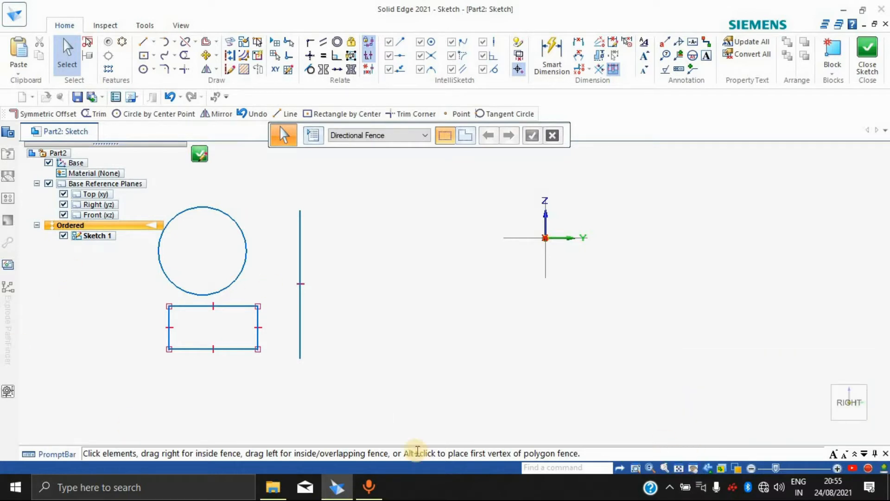
{"action": "left_click", "coordinate": [681, 469]}
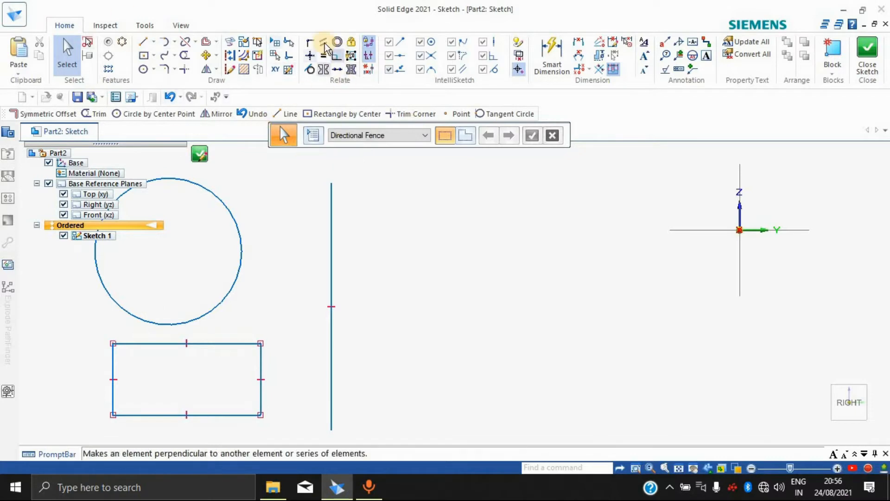
{"action": "left_click", "coordinate": [215, 68]}
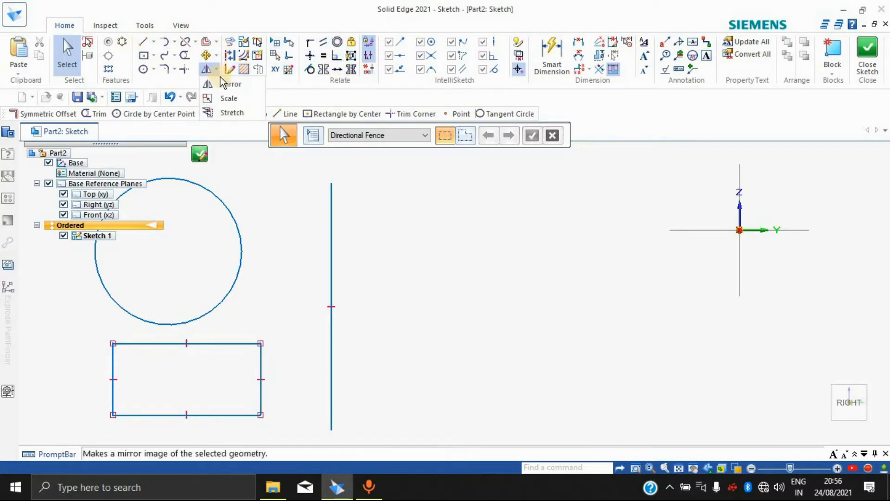
{"action": "left_click", "coordinate": [227, 83]}
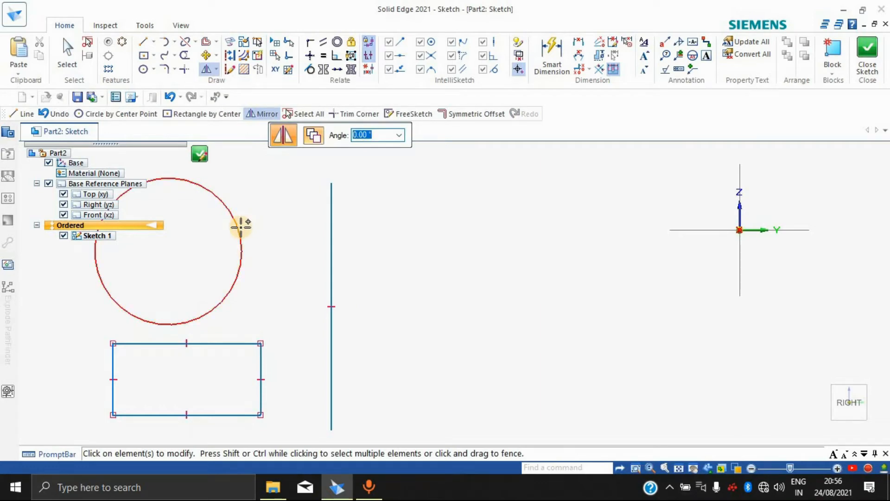
{"action": "left_click", "coordinate": [241, 226]}
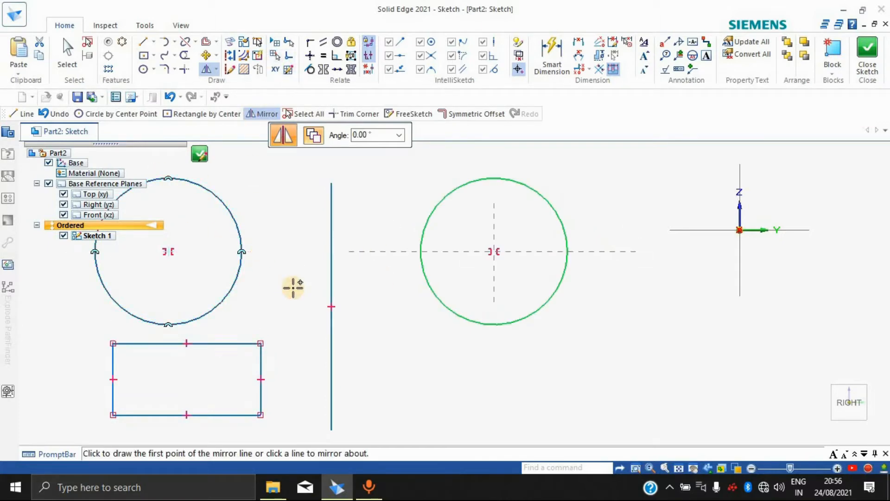
{"action": "key", "text": "Escape"}
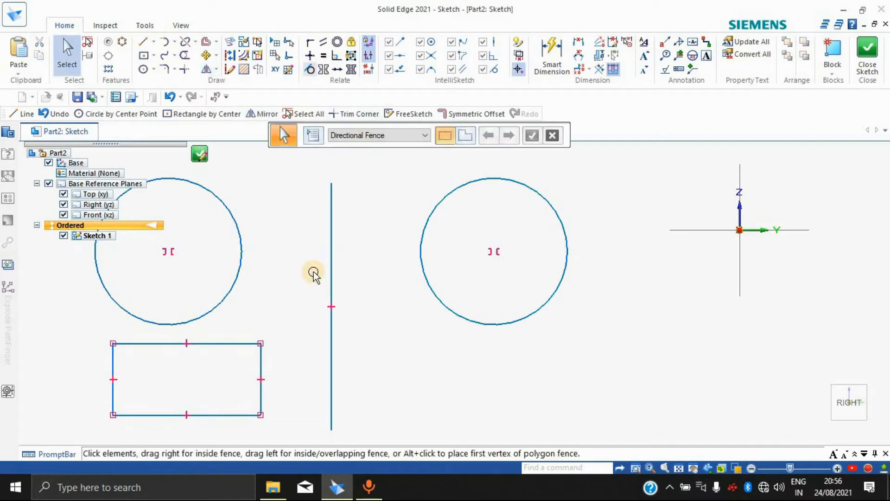
Step: Delete the mirrored copy of the circle
{"action": "scroll", "coordinate": [321, 260], "scroll_direction": "down", "scroll_amount": 3}
{"action": "scroll", "coordinate": [321, 260], "scroll_direction": "up", "scroll_amount": 3}
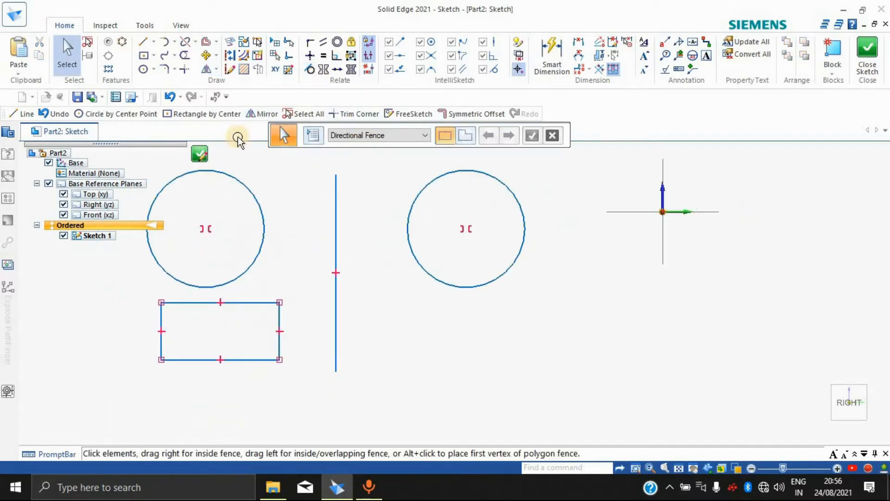
{"action": "left_click", "coordinate": [449, 177]}
{"action": "key", "text": "Delete"}
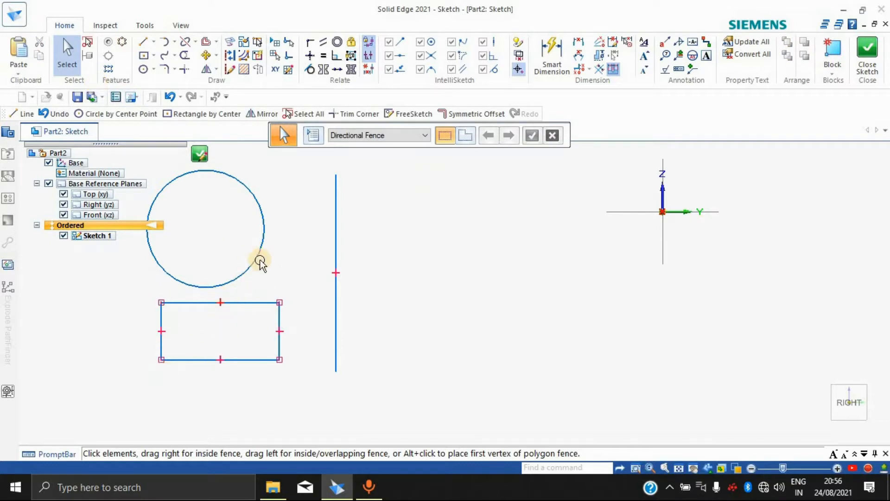
Step: Mirror the circle and all four rectangle sides together about the vertical line, keeping the originals
{"action": "left_click", "coordinate": [260, 241]}
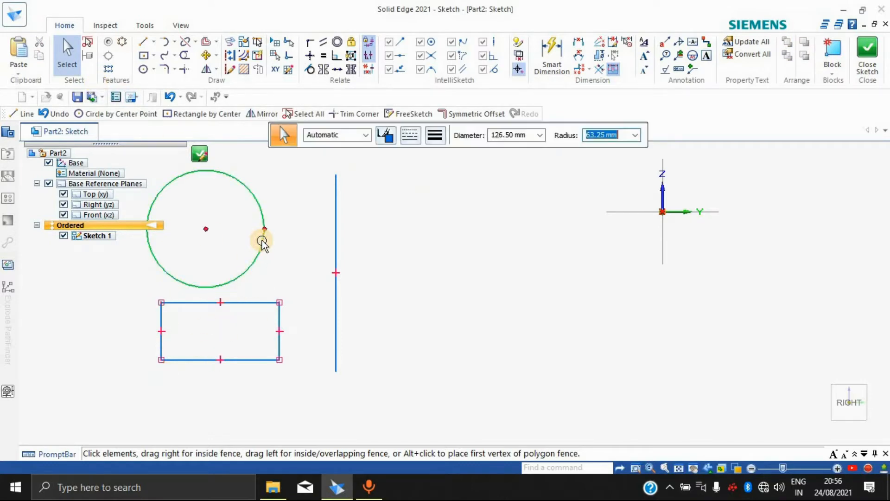
{"action": "left_click", "coordinate": [282, 313], "text": "ctrl"}
{"action": "left_click", "coordinate": [262, 303], "text": "ctrl"}
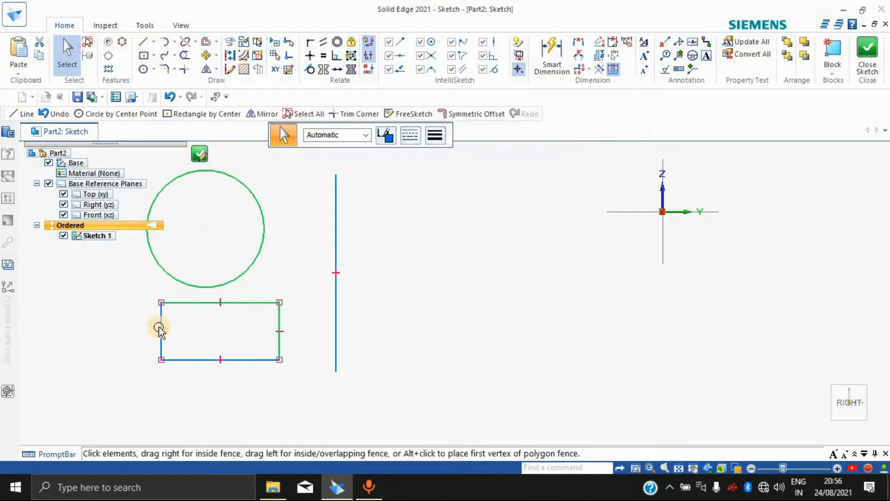
{"action": "left_click", "coordinate": [162, 351], "text": "ctrl"}
{"action": "left_click", "coordinate": [195, 360], "text": "ctrl"}
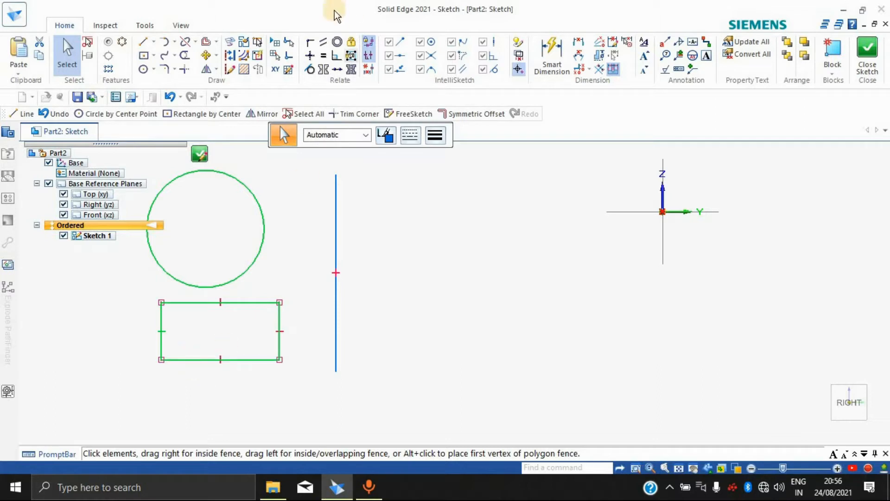
{"action": "left_click", "coordinate": [206, 70]}
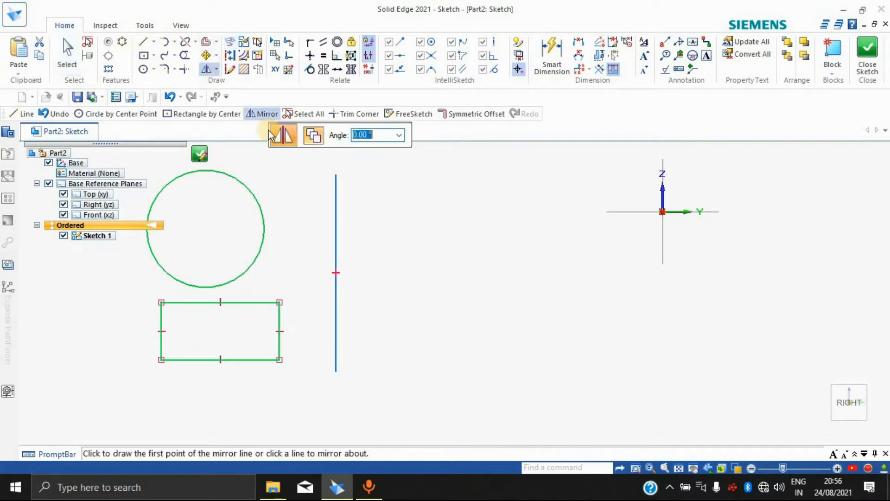
{"action": "left_click", "coordinate": [335, 238]}
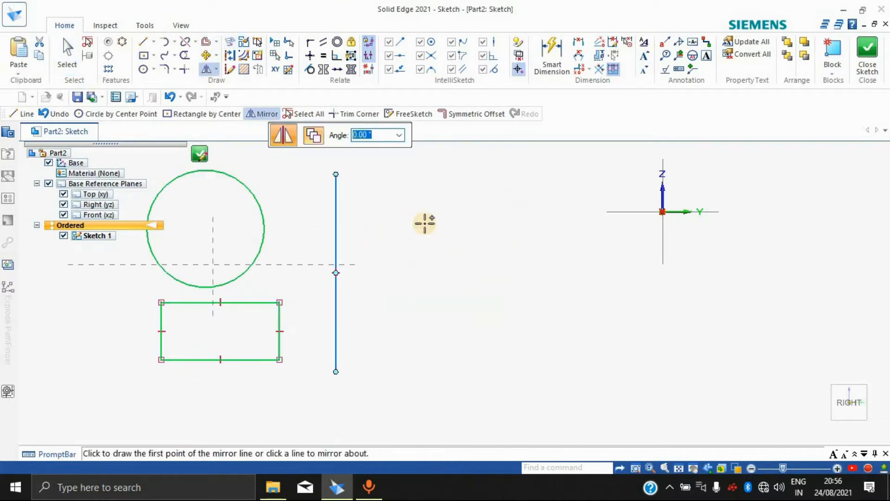
{"action": "left_click", "coordinate": [336, 249]}
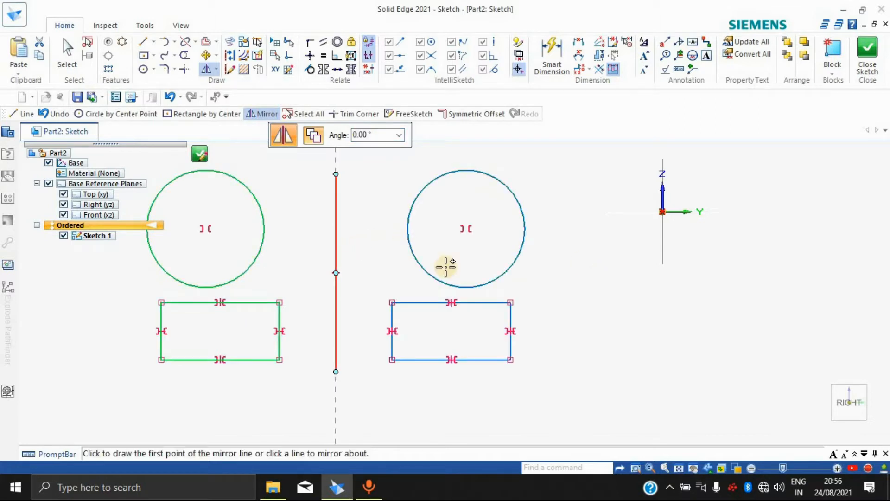
{"action": "key", "text": "Escape"}
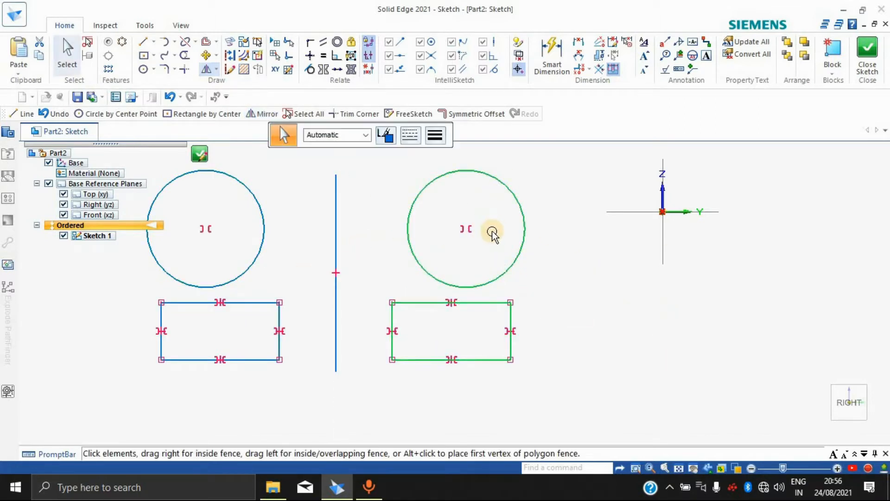
Step: Draw a nearly square rectangle by center on the positive Y side of the origin, just below the Y axis
{"action": "scroll", "coordinate": [493, 234], "scroll_direction": "down", "scroll_amount": 2}
{"action": "scroll", "coordinate": [492, 234], "scroll_direction": "up", "scroll_amount": 7}
{"action": "scroll", "coordinate": [423, 250], "scroll_direction": "down", "scroll_amount": 4}
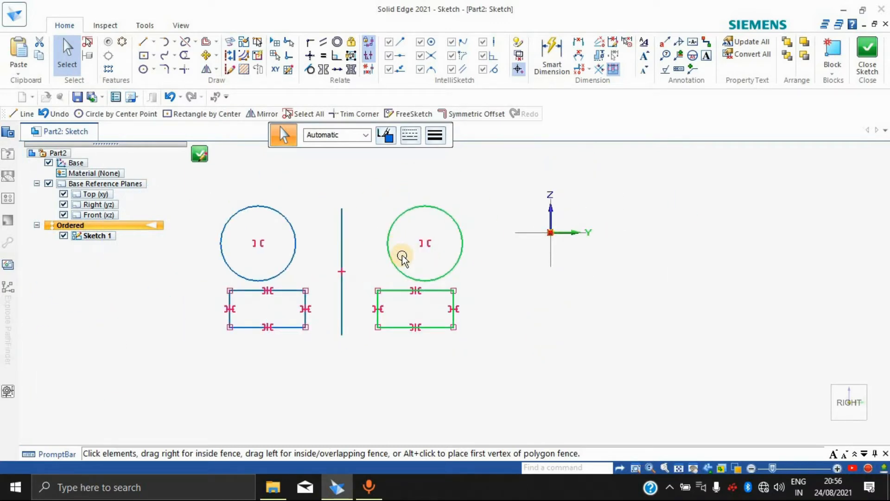
{"action": "left_click", "coordinate": [217, 70]}
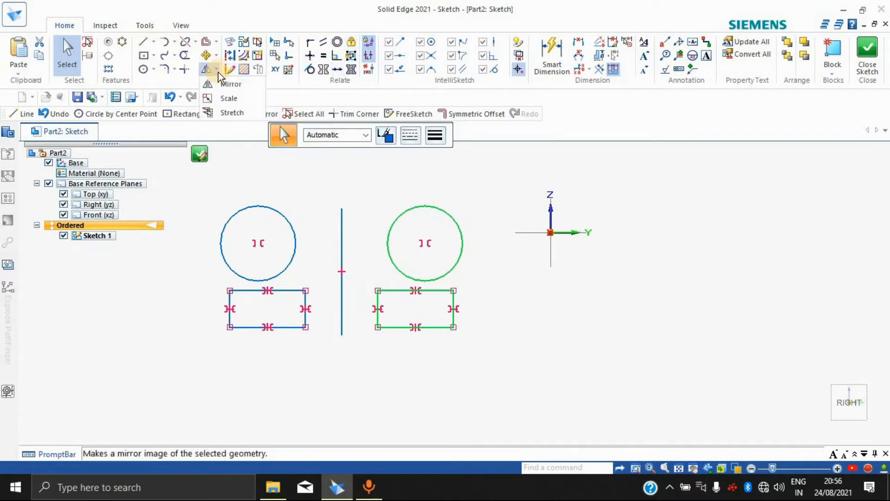
{"action": "left_click", "coordinate": [229, 99]}
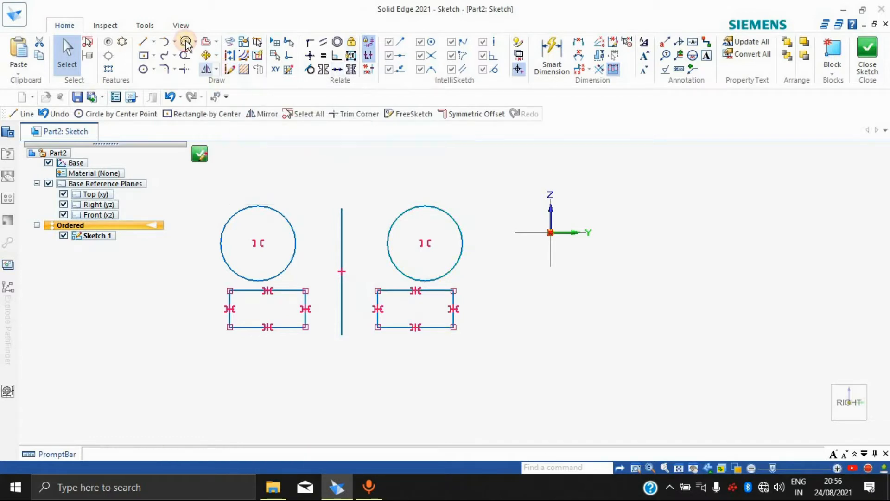
{"action": "left_click", "coordinate": [144, 56]}
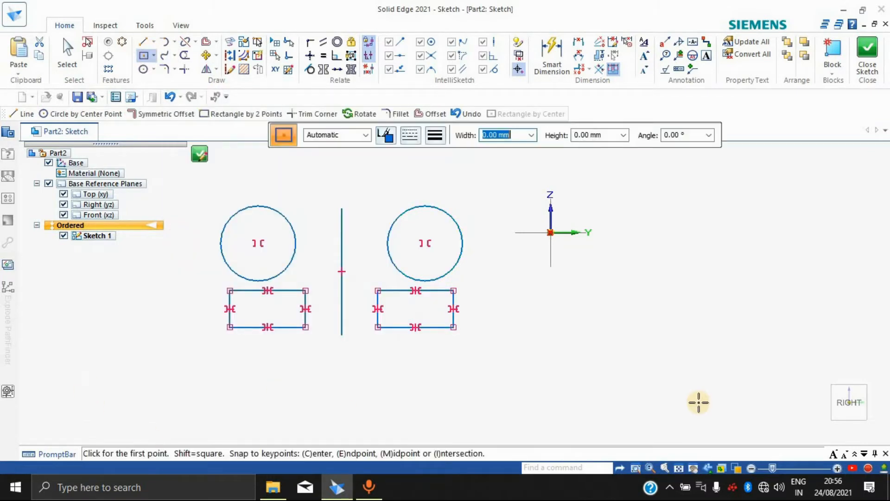
{"action": "scroll", "coordinate": [634, 335], "scroll_direction": "down", "scroll_amount": 4}
{"action": "scroll", "coordinate": [658, 309], "scroll_direction": "up", "scroll_amount": 8}
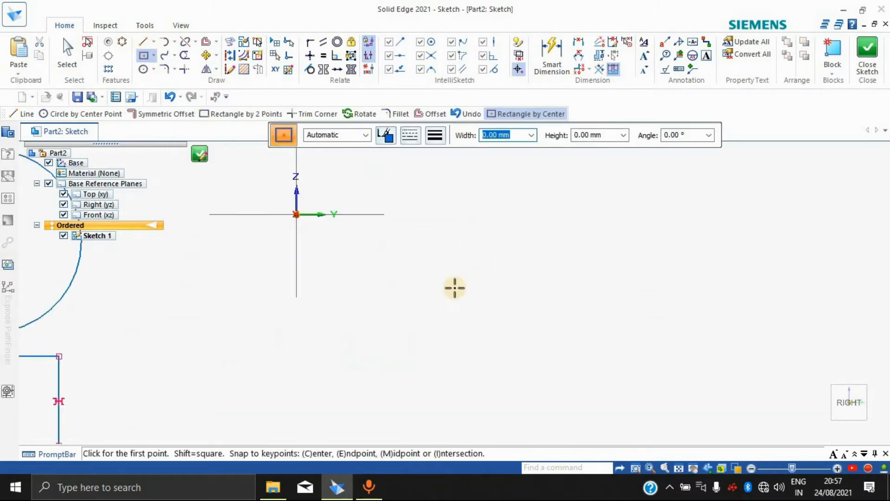
{"action": "left_click", "coordinate": [451, 287]}
{"action": "left_click", "coordinate": [509, 334]}
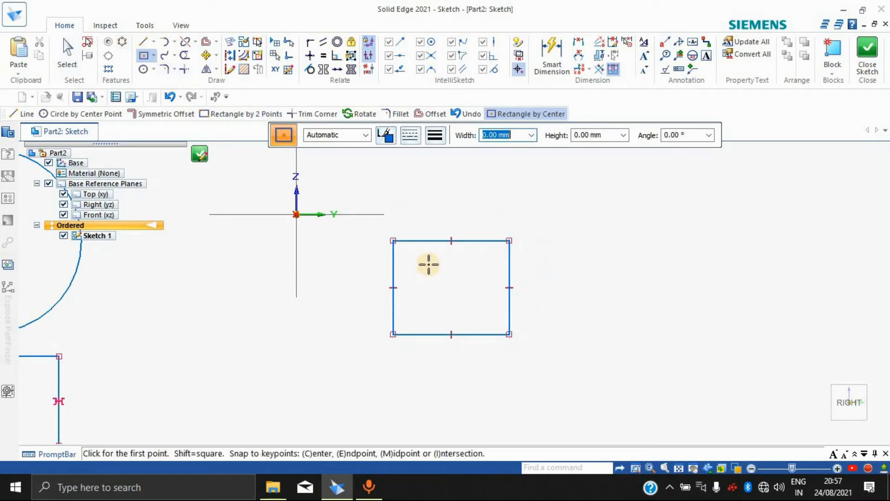
{"action": "key", "text": "Escape"}
Step: Scale the new rectangle beside the origin to twice its size, using its lower-left corner as the scale center
{"action": "left_click", "coordinate": [216, 71]}
{"action": "left_click", "coordinate": [234, 96]}
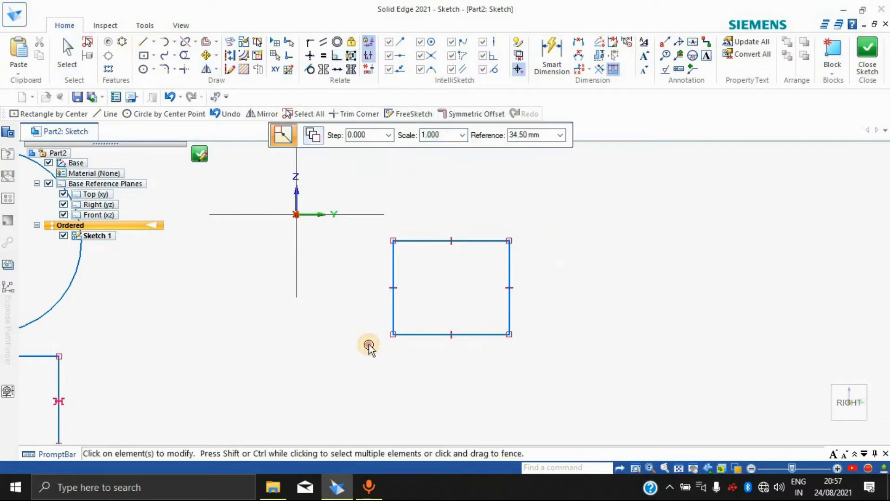
{"action": "left_click", "coordinate": [392, 338]}
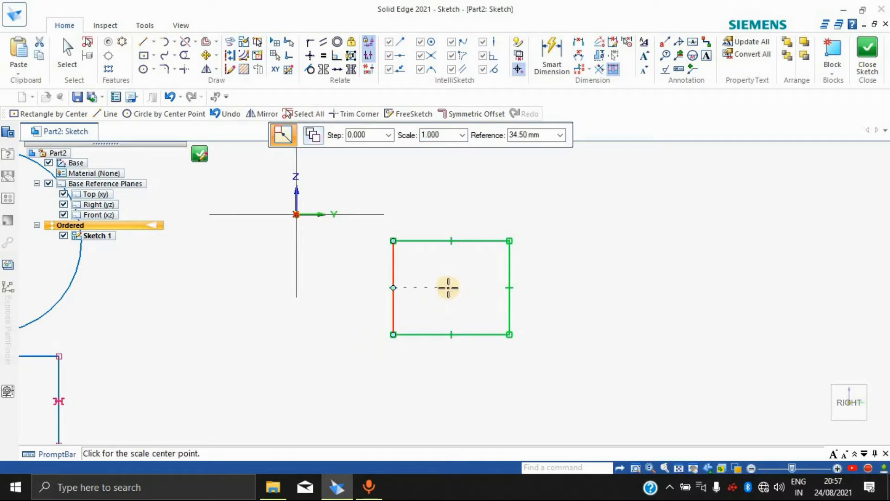
{"action": "left_click", "coordinate": [395, 333]}
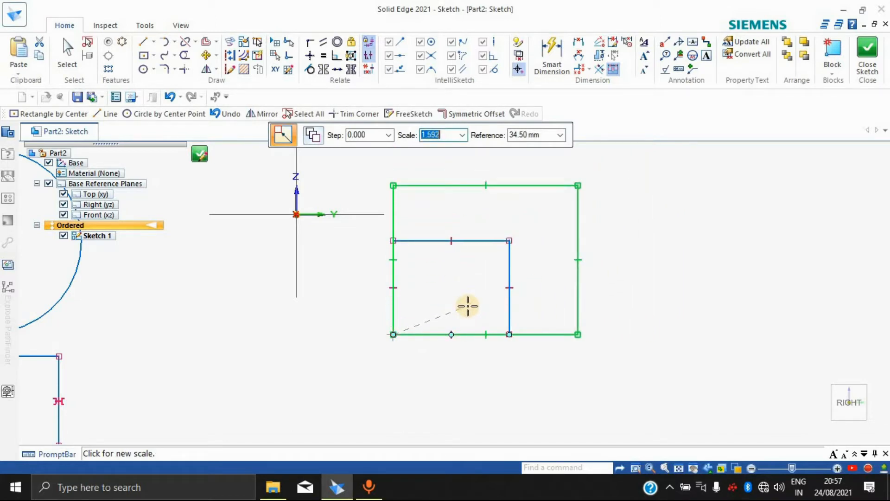
{"action": "key", "text": "Return"}
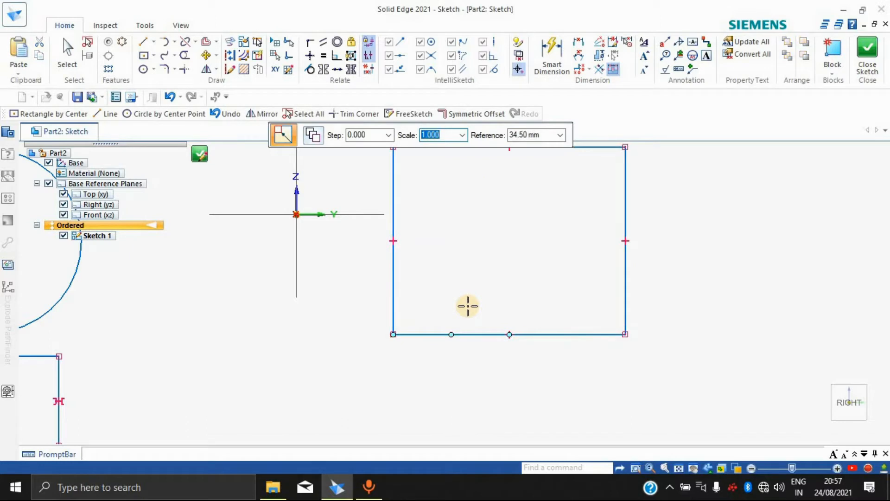
{"action": "scroll", "coordinate": [468, 305], "scroll_direction": "down", "scroll_amount": 3}
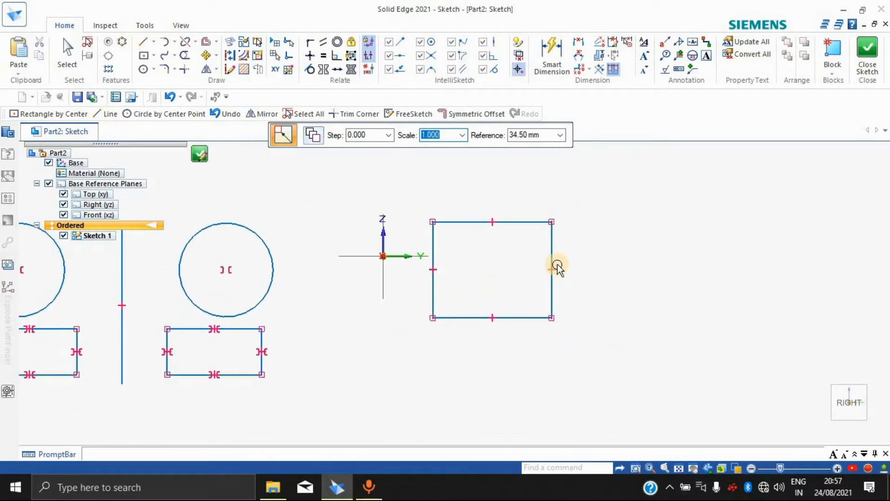
{"action": "left_click", "coordinate": [217, 69]}
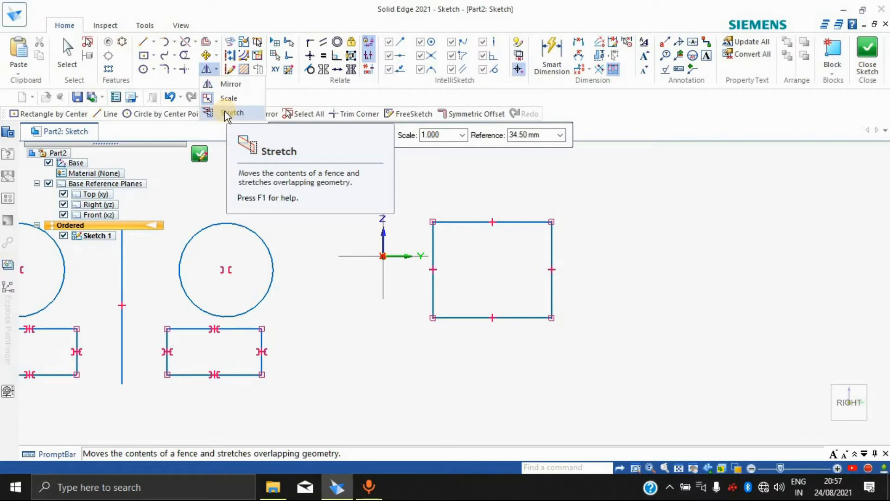
{"action": "left_click", "coordinate": [227, 113]}
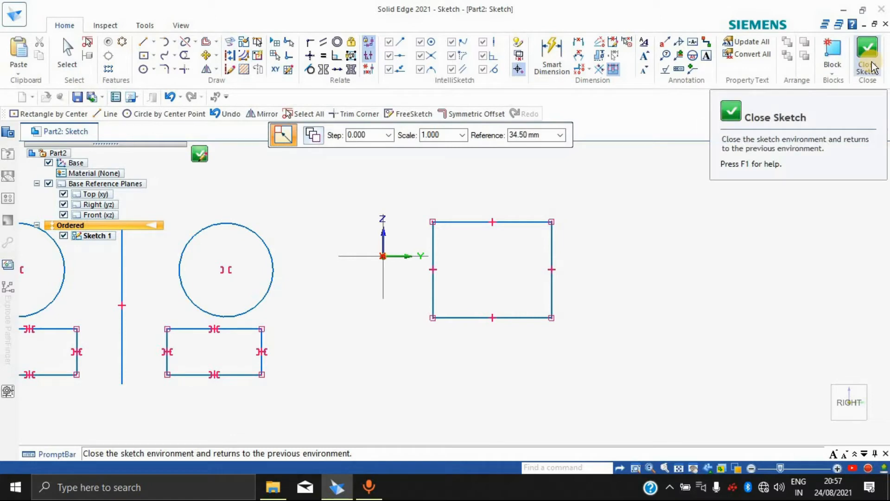
{"action": "scroll", "coordinate": [608, 175], "scroll_direction": "down", "scroll_amount": 3}
{"action": "scroll", "coordinate": [459, 187], "scroll_direction": "up", "scroll_amount": 1}
{"action": "mouse_move", "coordinate": [427, 183]}
{"action": "left_mouse_down"}
{"action": "mouse_move", "coordinate": [257, 344]}
{"action": "mouse_move", "coordinate": [155, 327]}
{"action": "left_mouse_up"}
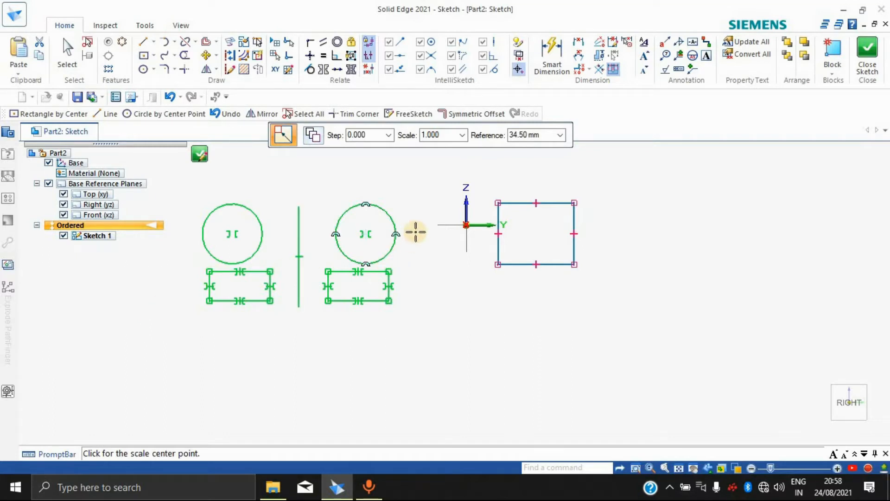
{"action": "left_click", "coordinate": [298, 329]}
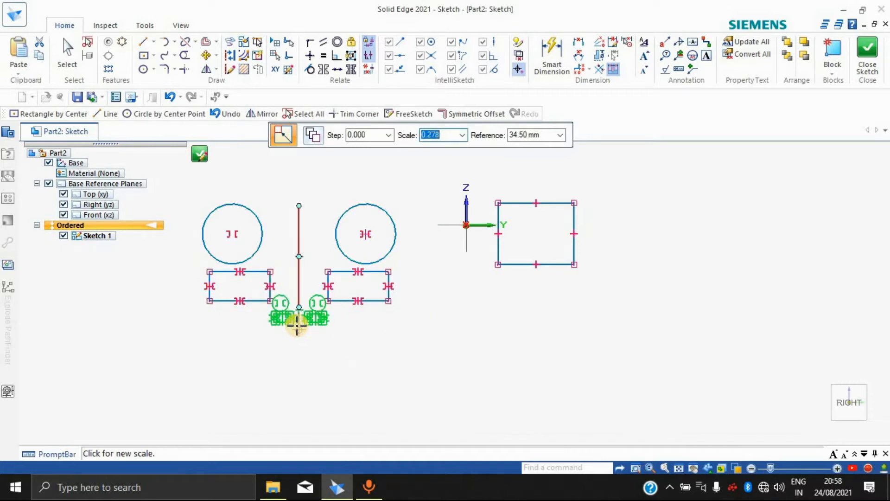
{"action": "key", "text": "Escape"}
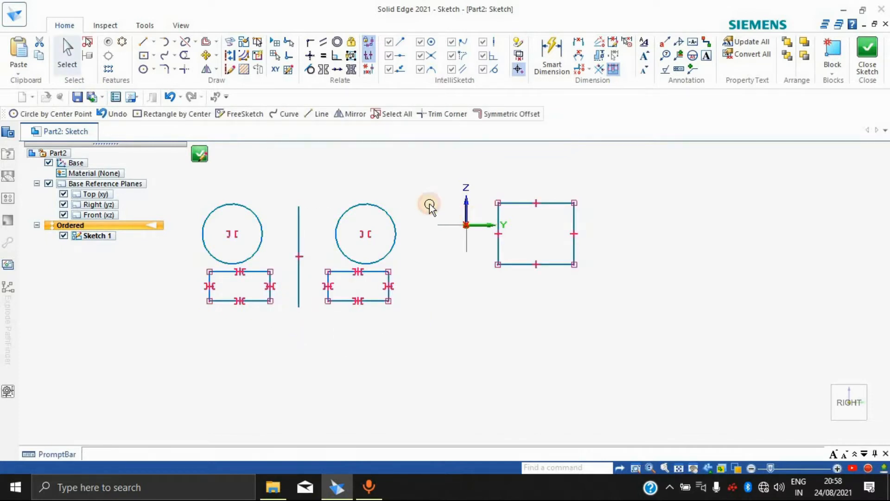
{"action": "key", "text": "ctrl+a"}
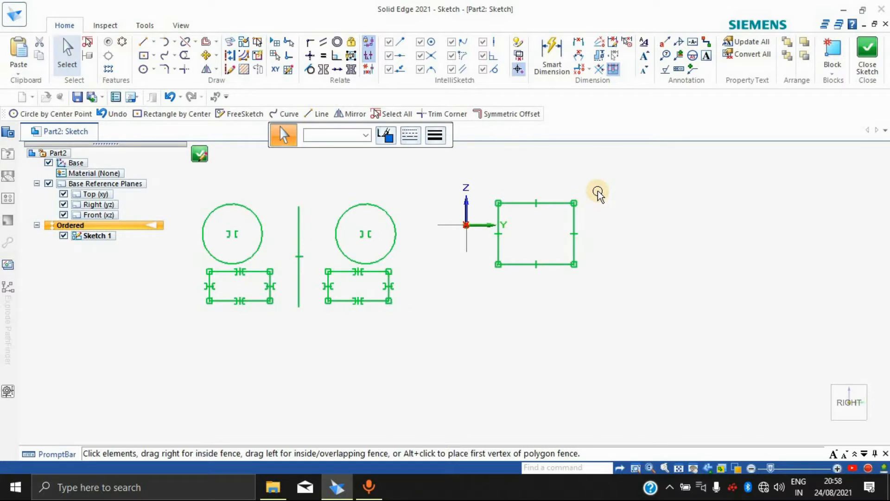
{"action": "key", "text": "Escape"}
Step: Close the sketch and return to the ordered part environment
{"action": "left_click", "coordinate": [19, 14]}
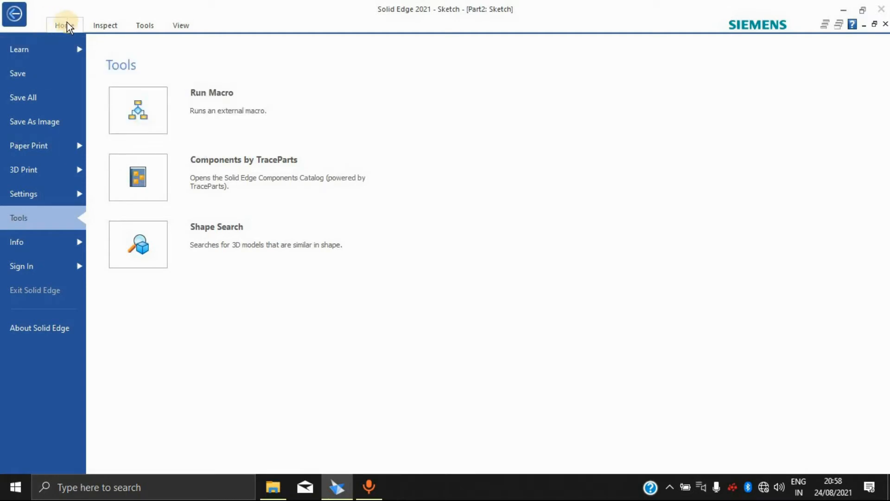
{"action": "left_click", "coordinate": [61, 76]}
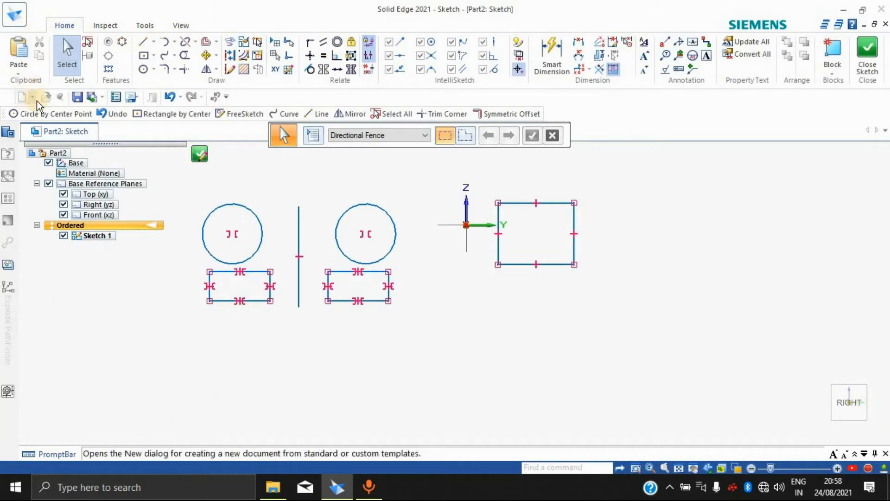
{"action": "left_click", "coordinate": [867, 51]}
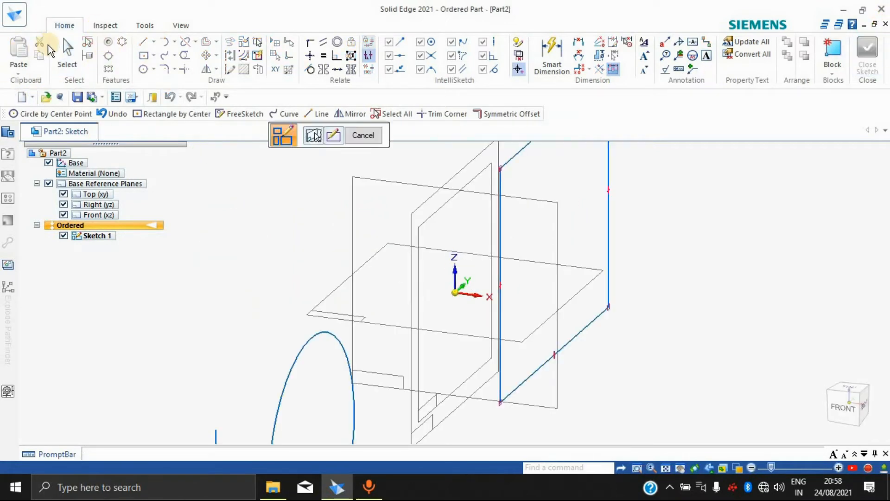
Step: Create a new ISO Metric Part document and switch it to the ordered environment
{"action": "left_click", "coordinate": [30, 97]}
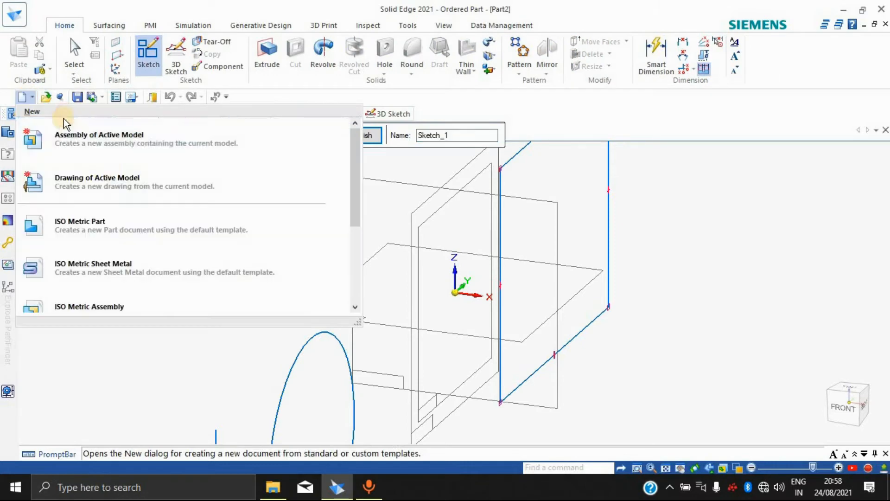
{"action": "left_click", "coordinate": [102, 235]}
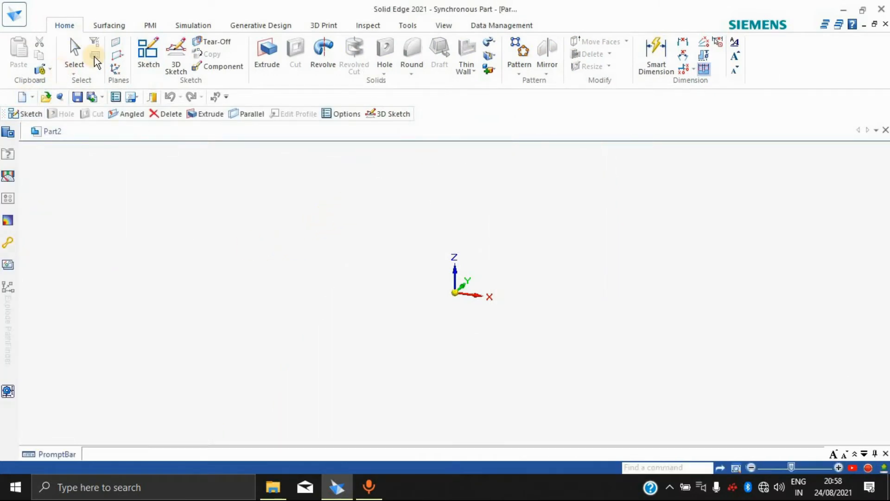
{"action": "left_click", "coordinate": [42, 55]}
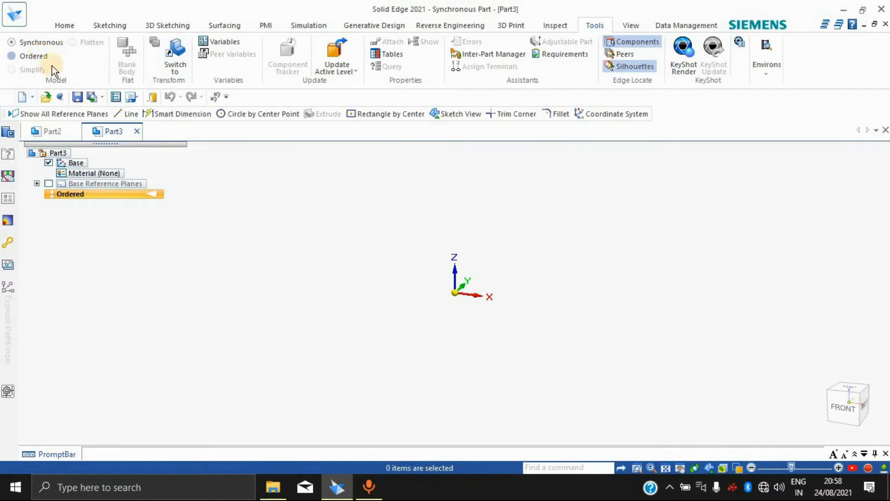
{"action": "left_click", "coordinate": [74, 54]}
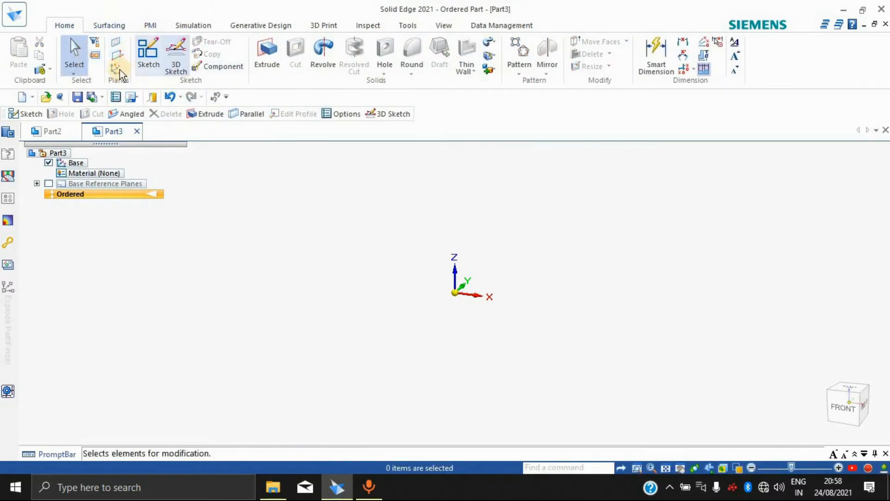
Step: Display the base reference planes and start a sketch on the Right (yz) plane
{"action": "left_click", "coordinate": [146, 53]}
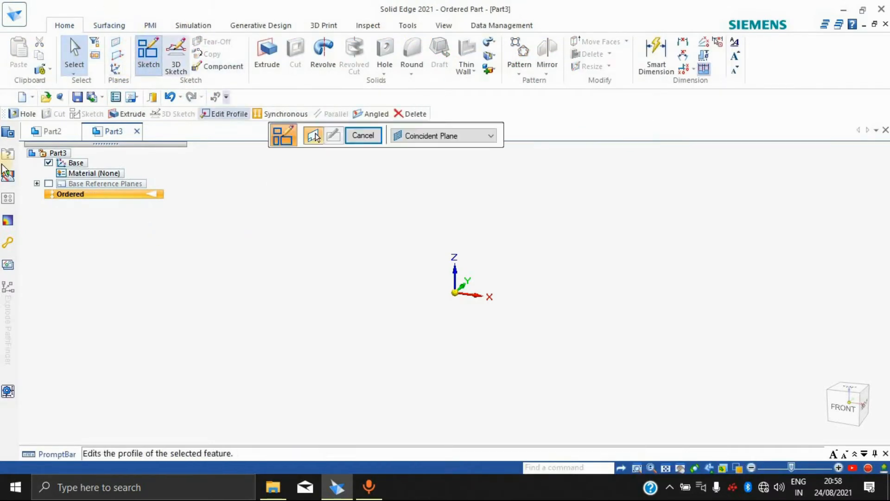
{"action": "left_click", "coordinate": [49, 184]}
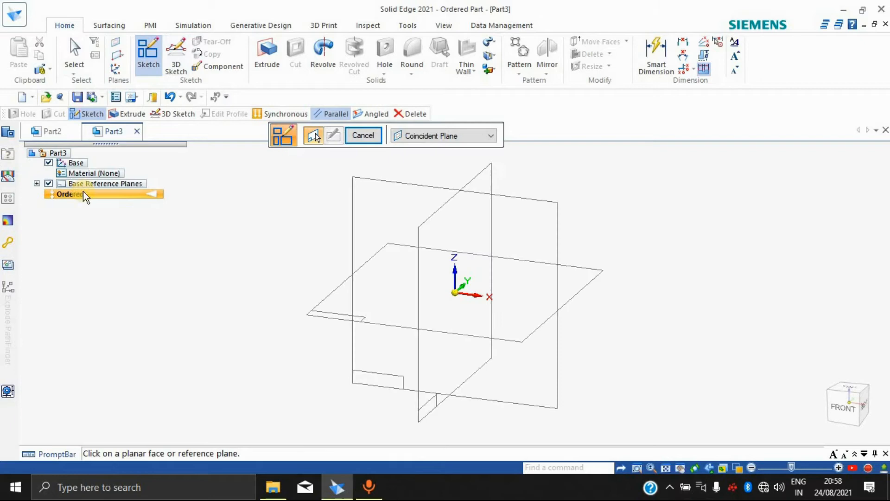
{"action": "left_click", "coordinate": [477, 173]}
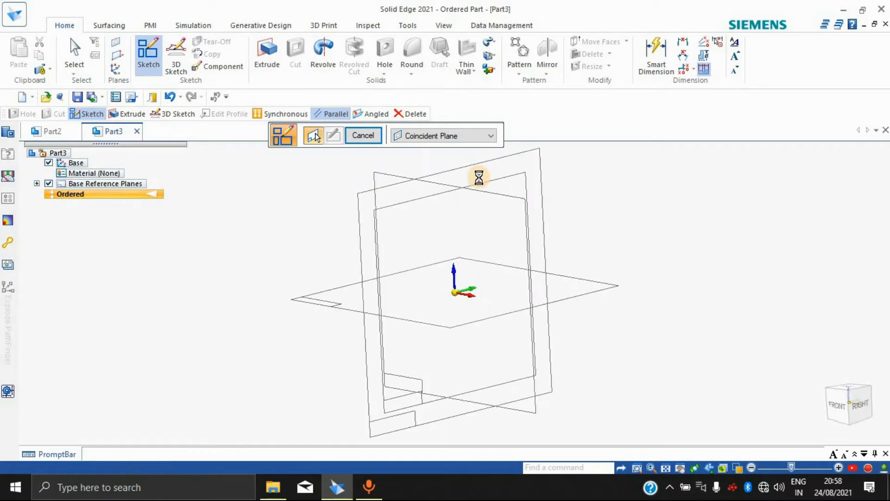
Step: Draw a rectangle by center at the origin, about 76 mm wide and 67 mm high, and close the sketch
{"action": "left_click", "coordinate": [143, 56]}
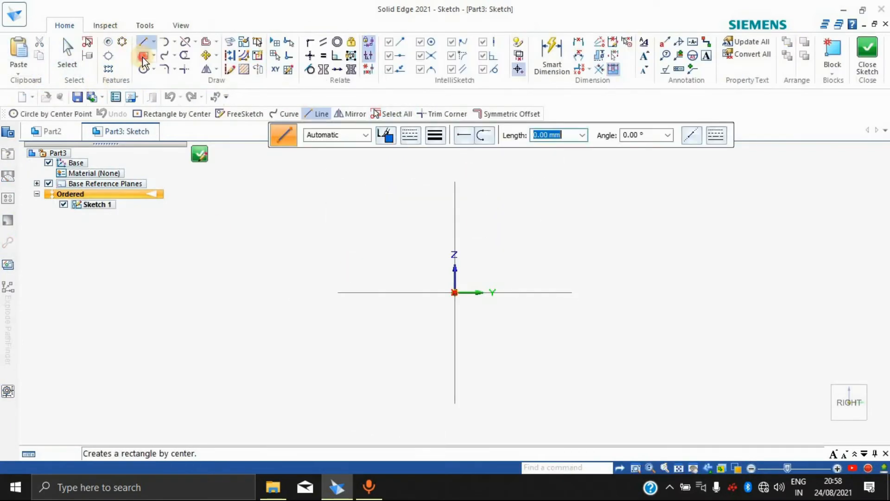
{"action": "left_click", "coordinate": [454, 292]}
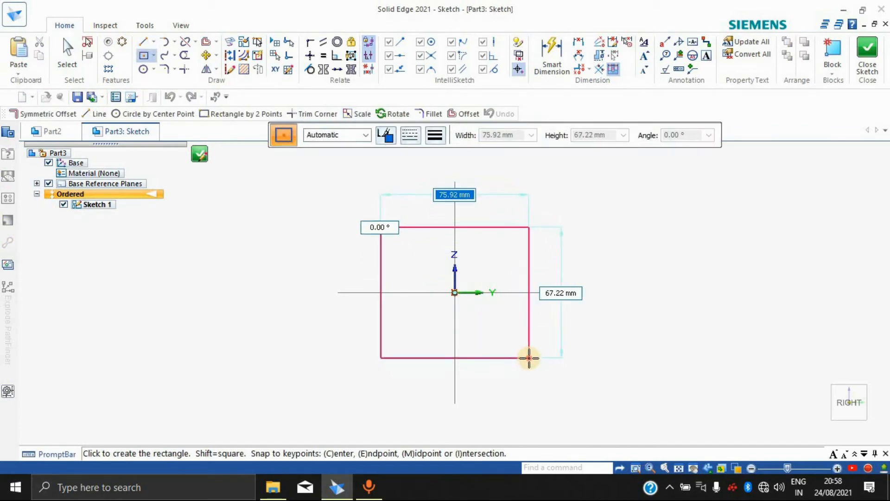
{"action": "left_click", "coordinate": [528, 358]}
{"action": "left_click", "coordinate": [867, 50]}
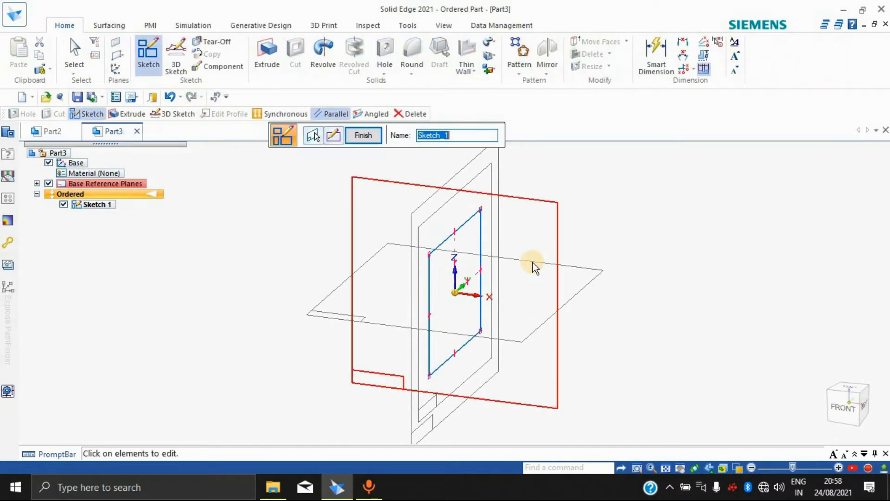
Step: Extrude the rectangle sketch chain 100 mm toward the positive X side
{"action": "mouse_move", "coordinate": [655, 252]}
{"action": "middle_mouse_down"}
{"action": "mouse_move", "coordinate": [600, 244]}
{"action": "mouse_move", "coordinate": [561, 290]}
{"action": "mouse_move", "coordinate": [665, 203]}
{"action": "mouse_move", "coordinate": [563, 238]}
{"action": "middle_mouse_up"}
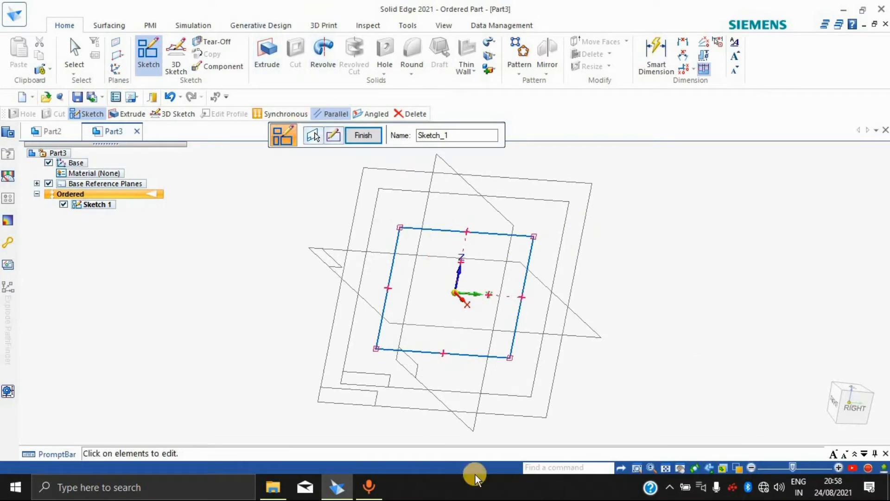
{"action": "left_click", "coordinate": [267, 52]}
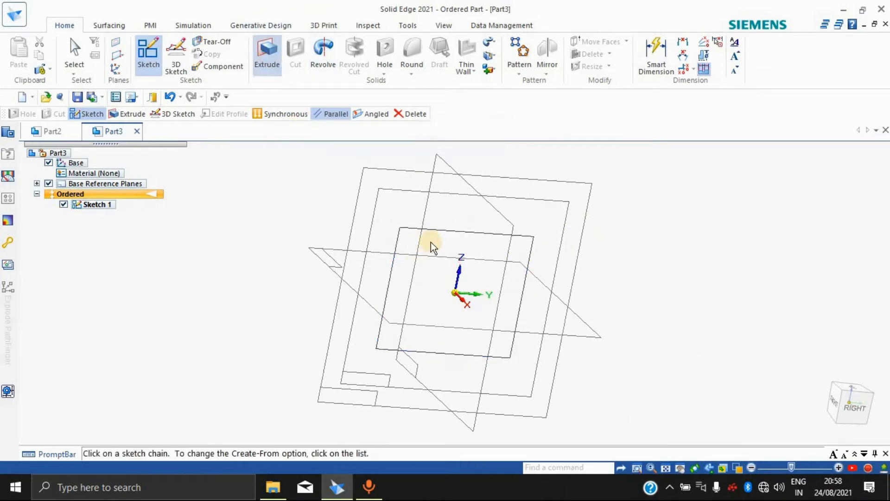
{"action": "left_click", "coordinate": [419, 232]}
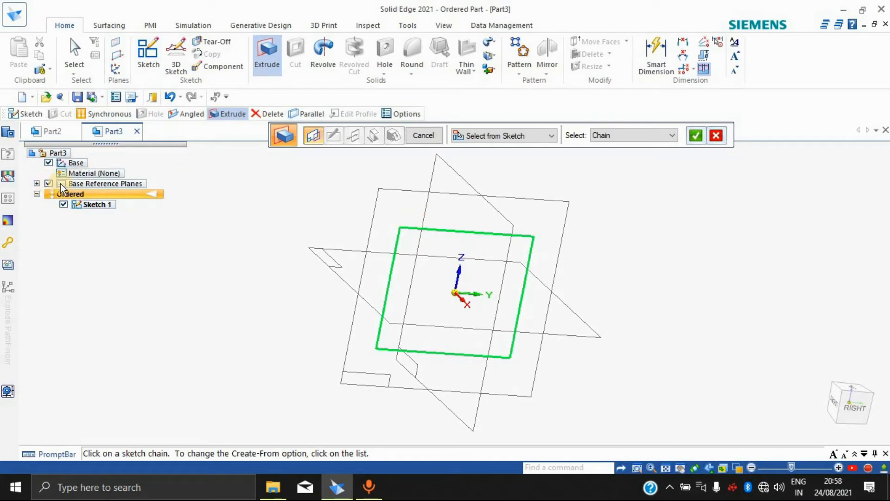
{"action": "left_click", "coordinate": [694, 134]}
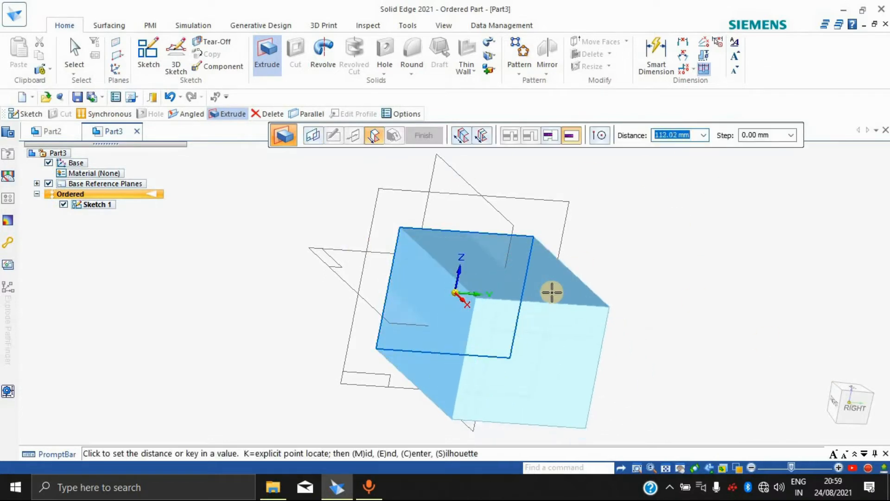
{"action": "key", "text": "Return"}
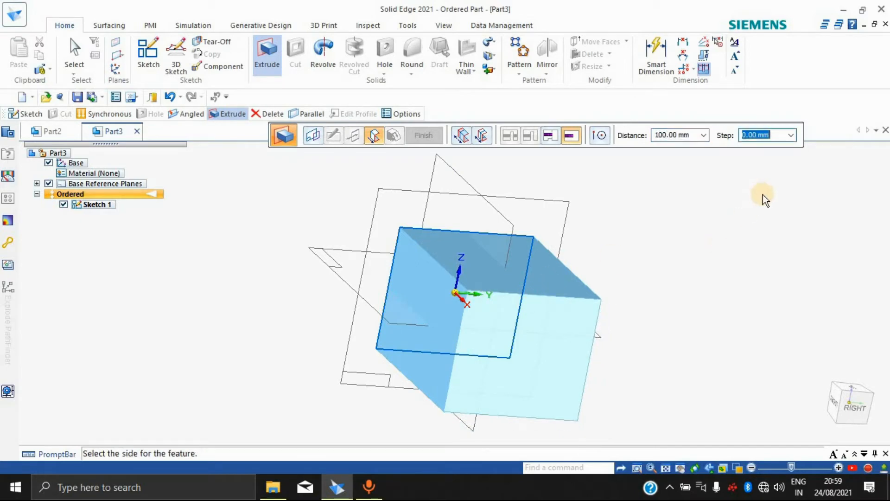
{"action": "left_click", "coordinate": [661, 199]}
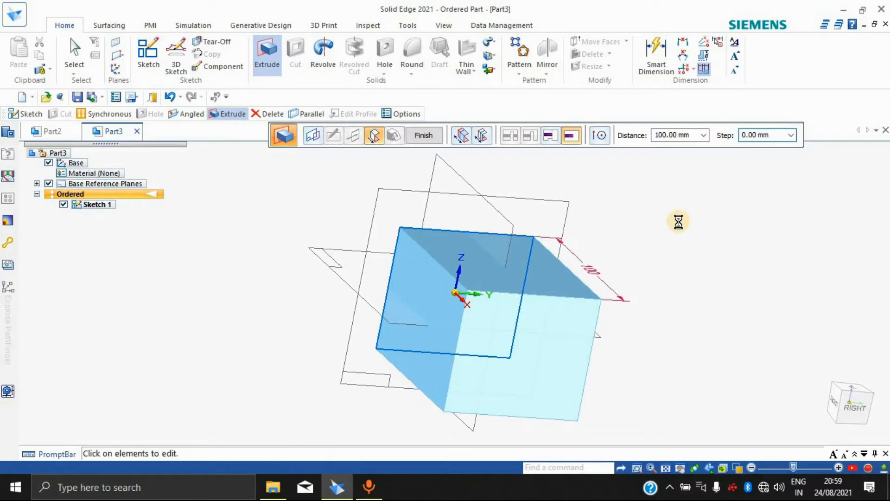
Step: Set the protrusion's depth dimension to 75 mm and finish the extrusion
{"action": "left_click", "coordinate": [597, 267]}
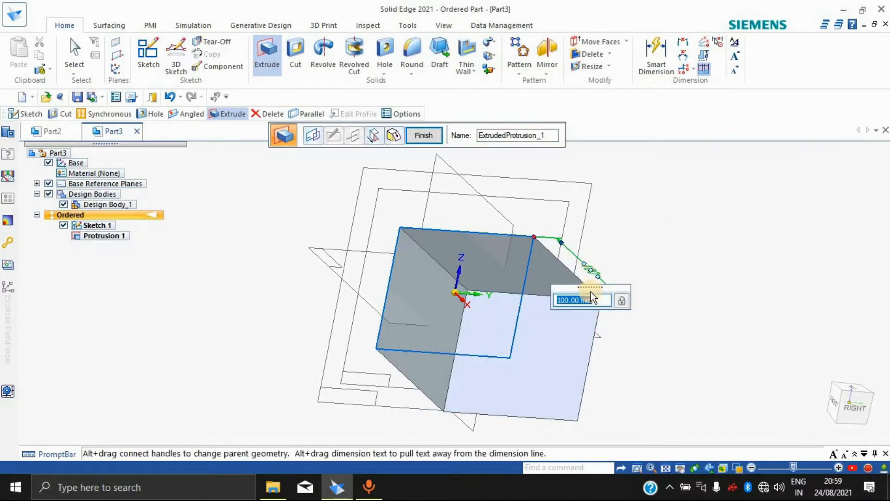
{"action": "type", "text": "75"}
{"action": "key", "text": "Return"}
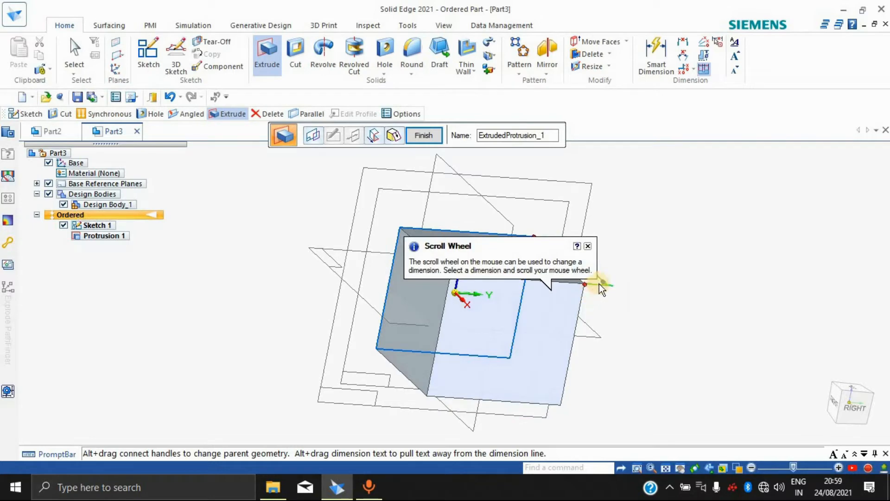
{"action": "key", "text": "Escape"}
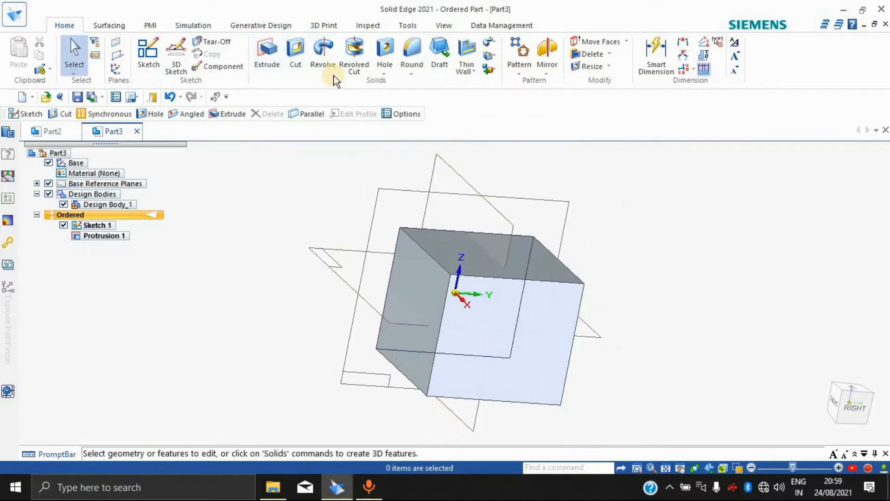
Step: Start a cut on the block's positive X face with a small square profile near its negative Y, positive Z corner
{"action": "left_click", "coordinate": [296, 60]}
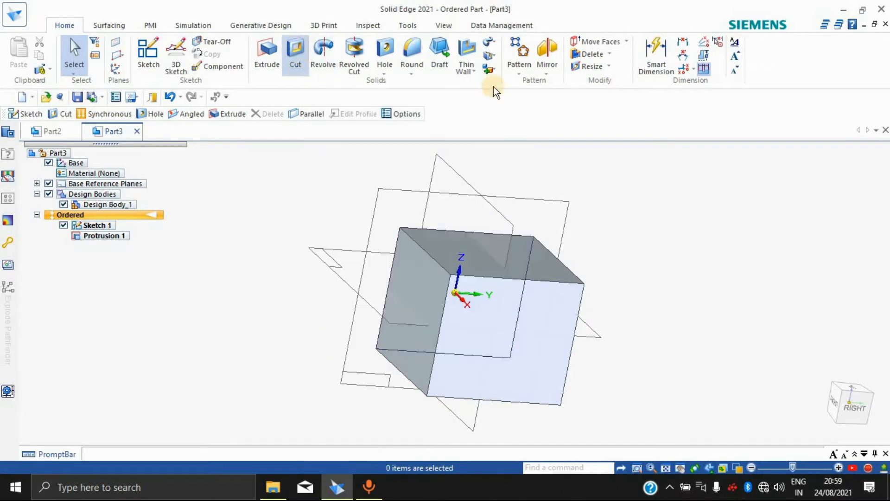
{"action": "left_click", "coordinate": [536, 315]}
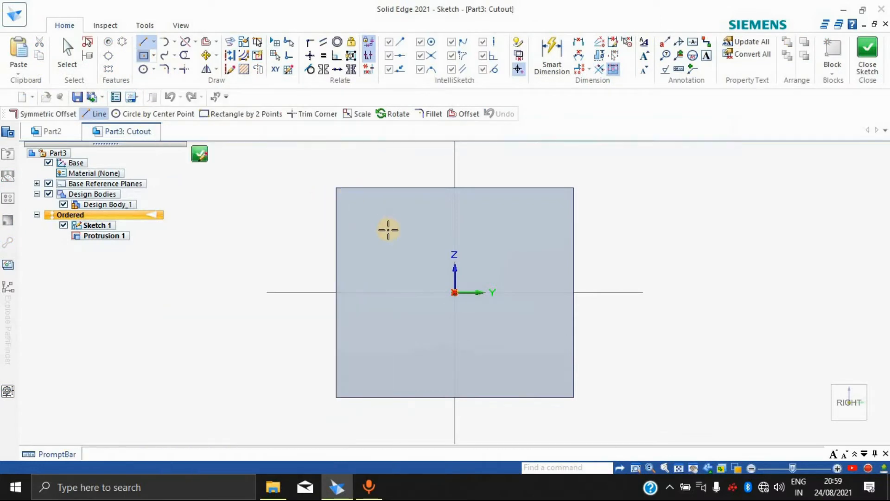
{"action": "left_click", "coordinate": [366, 229]}
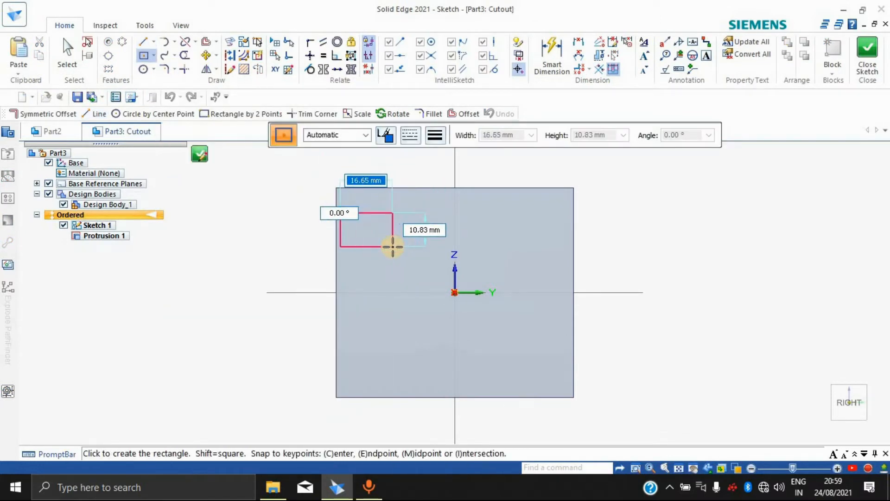
{"action": "left_click", "coordinate": [381, 244]}
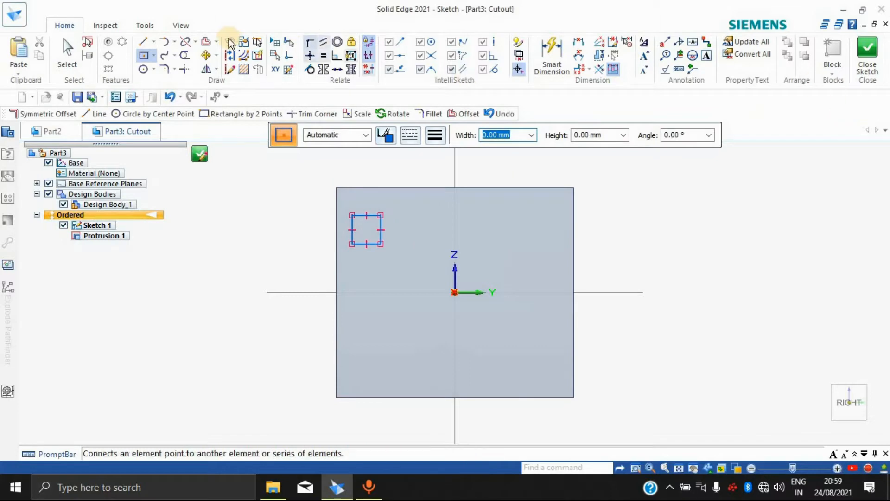
{"action": "left_click", "coordinate": [867, 54]}
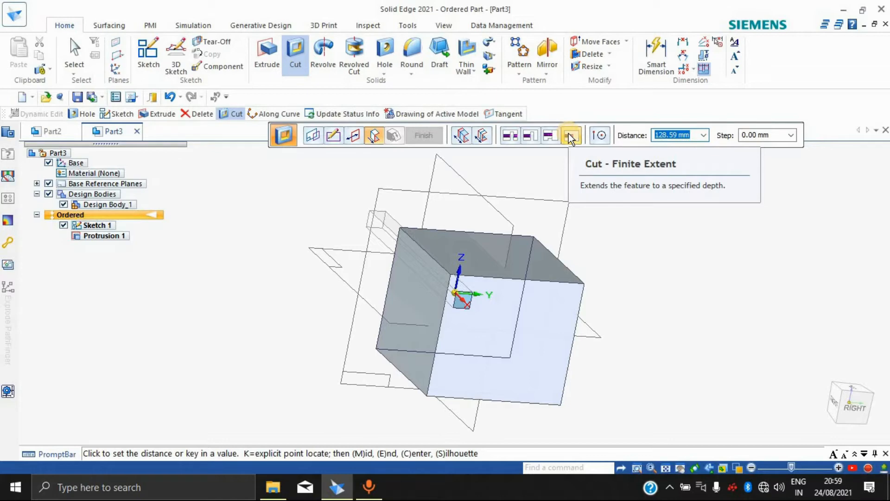
Step: Try to cut the square profile with a non-symmetric Through All extent, and leave the cut
{"action": "left_click", "coordinate": [490, 137]}
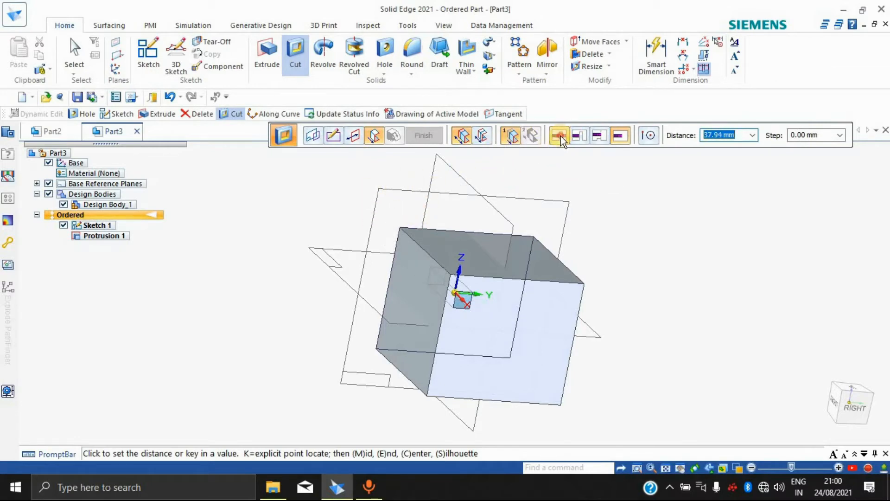
{"action": "left_click", "coordinate": [560, 135]}
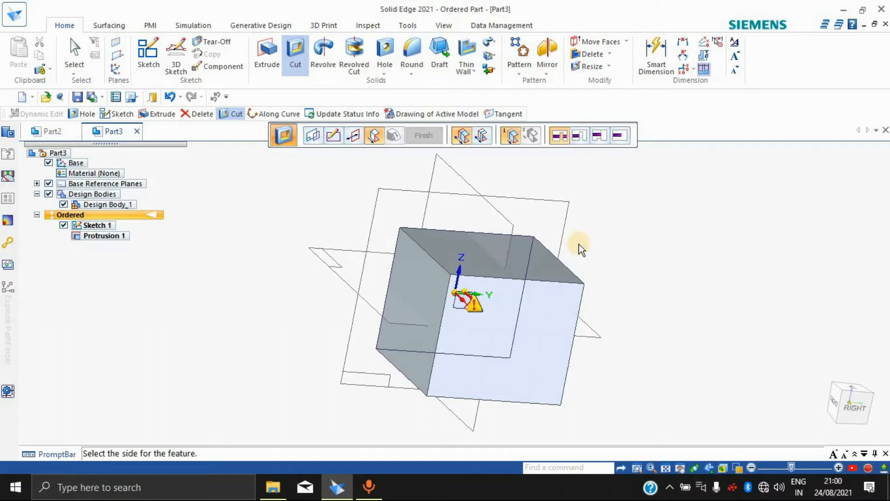
{"action": "middle_click_drag", "start_coordinate": [586, 224], "coordinate": [569, 284], "text": "shift"}
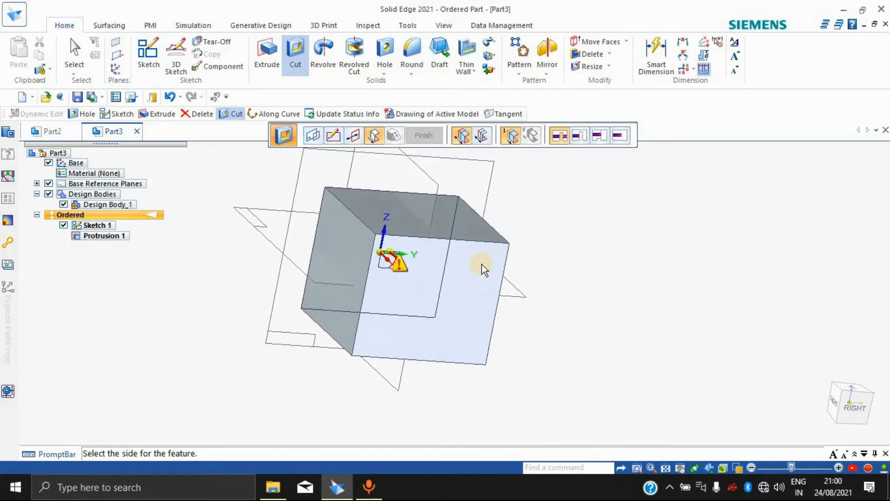
{"action": "scroll", "coordinate": [482, 265], "scroll_direction": "down", "scroll_amount": 3}
{"action": "scroll", "coordinate": [499, 249], "scroll_direction": "up", "scroll_amount": 2}
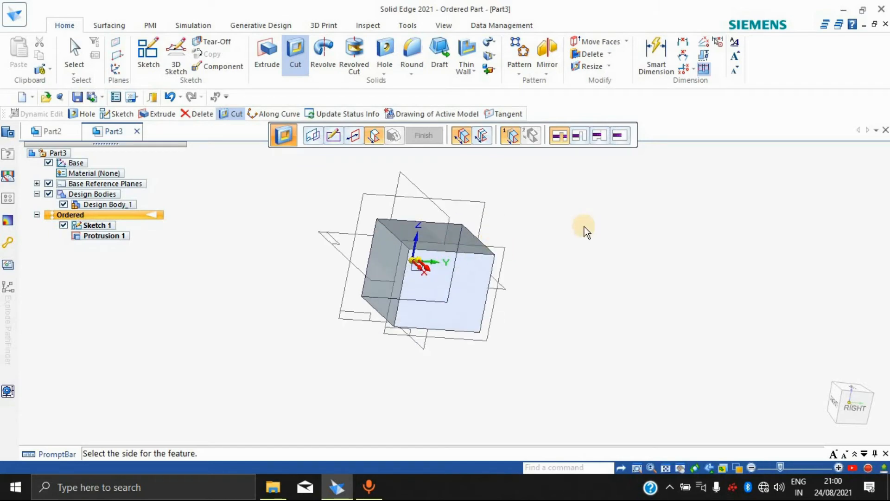
{"action": "key", "text": "Escape"}
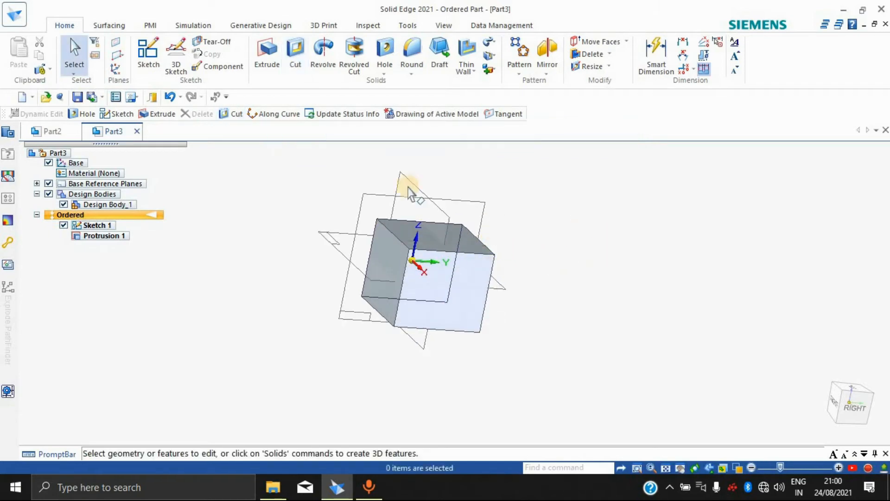
Step: Start a cut on the block's positive X face and draw a circle in its negative Y, positive Z quadrant
{"action": "left_click", "coordinate": [289, 52]}
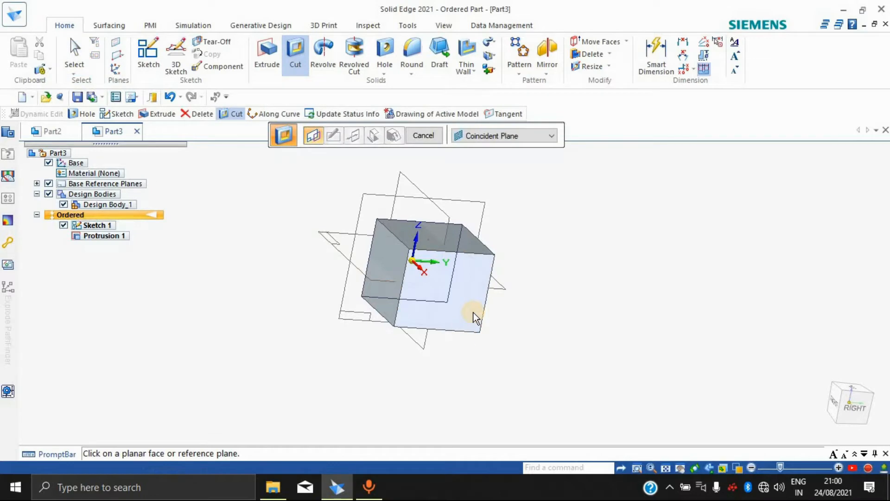
{"action": "left_click", "coordinate": [460, 311]}
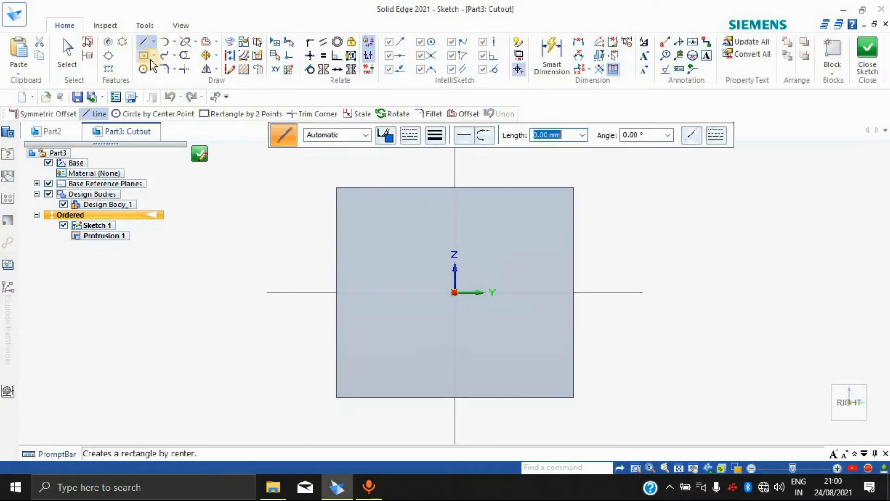
{"action": "left_click", "coordinate": [142, 70]}
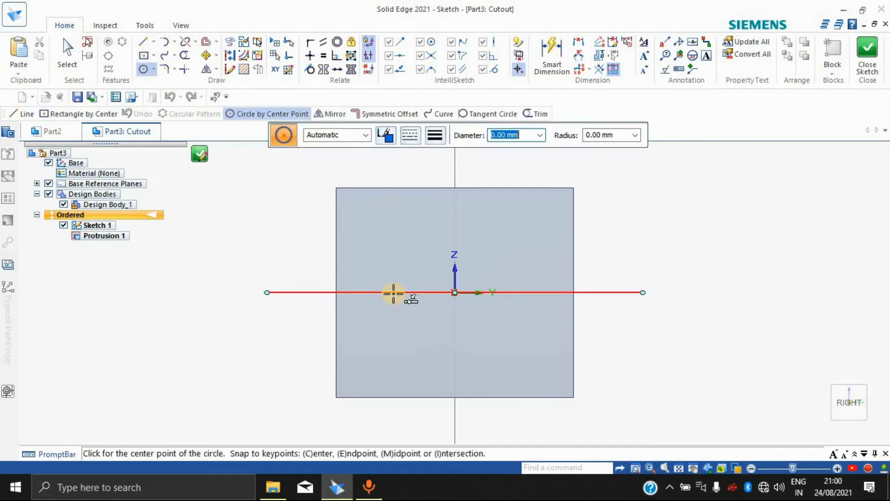
{"action": "left_click", "coordinate": [396, 255]}
{"action": "left_click", "coordinate": [420, 262]}
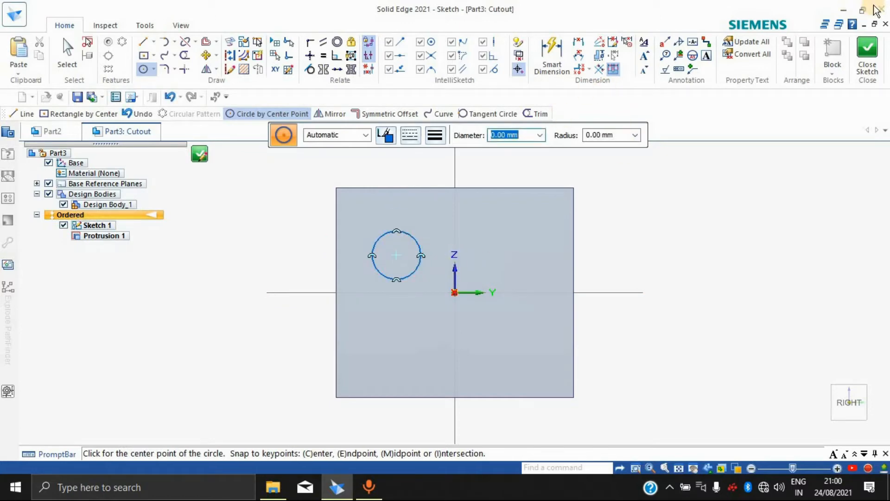
Step: Cut the circle through the block's full depth with a Through All extent and finish the cutout
{"action": "left_click", "coordinate": [867, 51]}
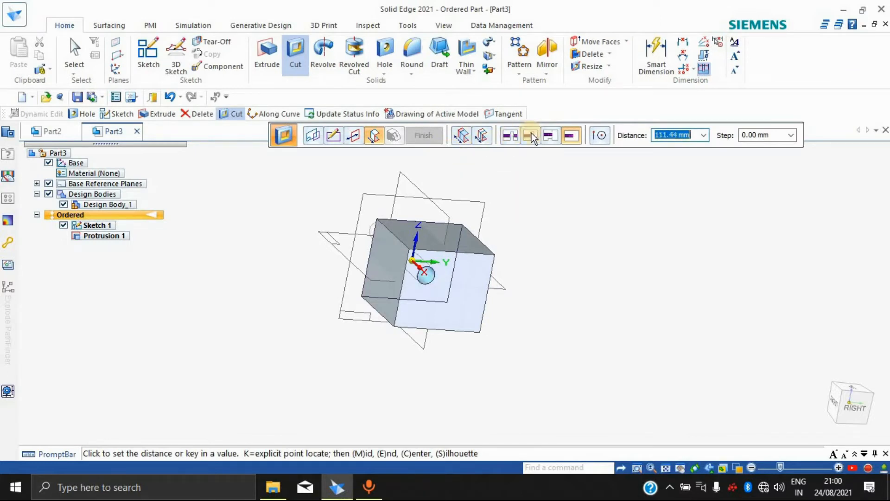
{"action": "left_click", "coordinate": [510, 136]}
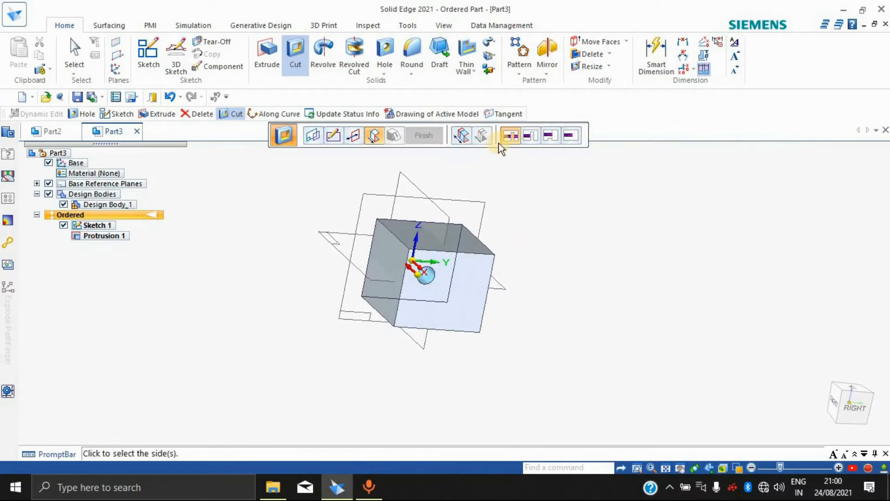
{"action": "left_click", "coordinate": [385, 160]}
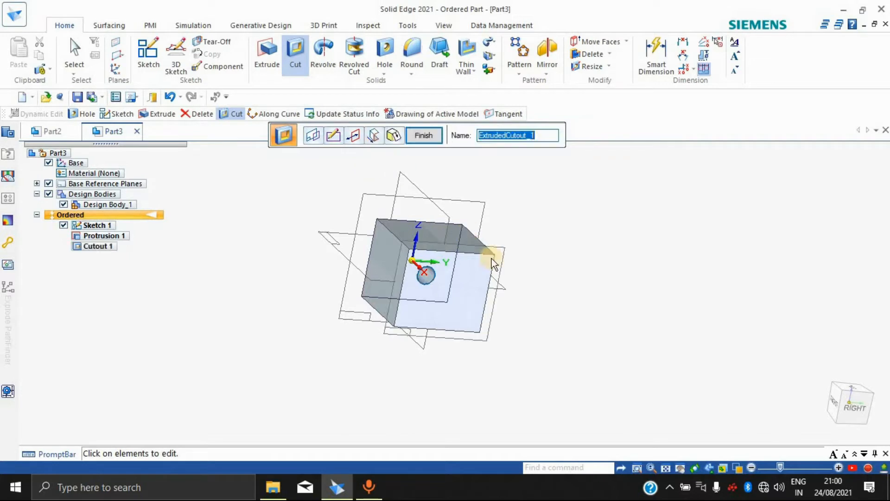
{"action": "middle_click_drag", "start_coordinate": [539, 242], "coordinate": [424, 276]}
{"action": "scroll", "coordinate": [463, 222], "scroll_direction": "up", "scroll_amount": 5}
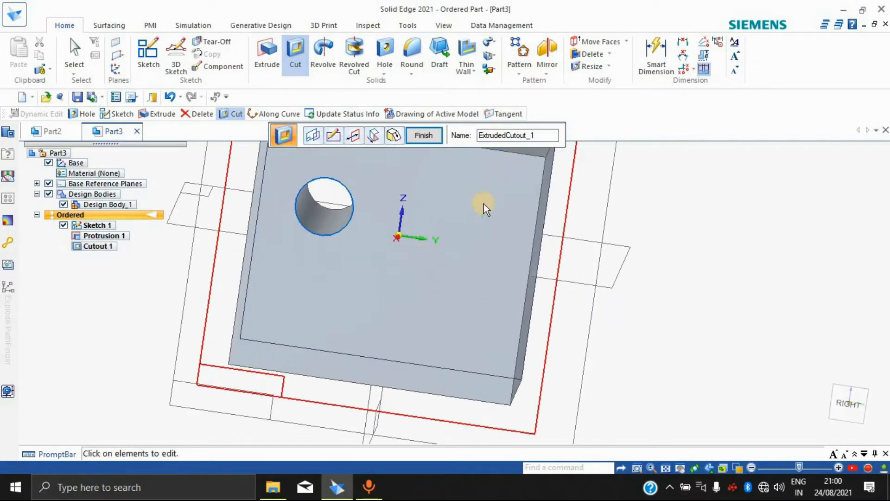
{"action": "middle_click_drag", "start_coordinate": [745, 202], "coordinate": [774, 223]}
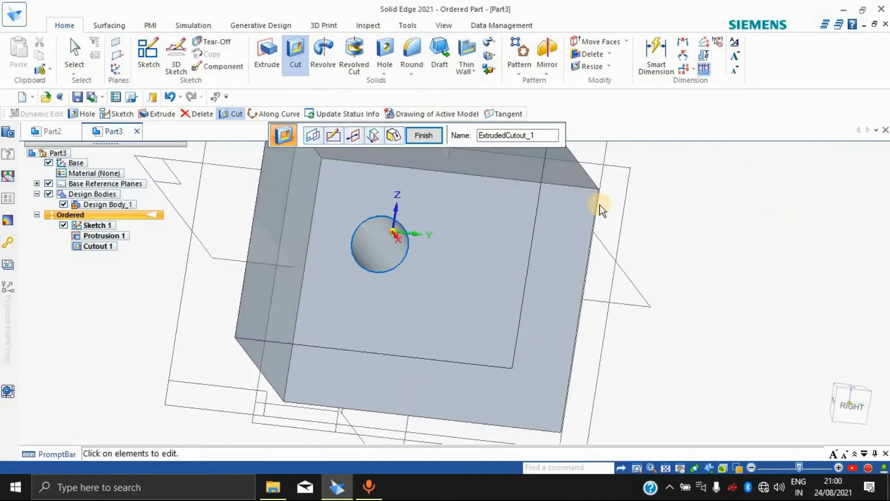
{"action": "key", "text": "Escape"}
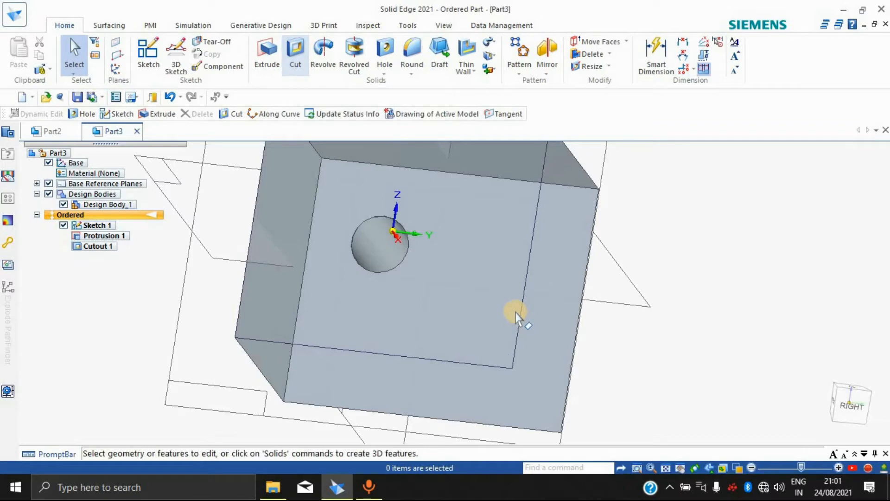
{"action": "left_click", "coordinate": [477, 314]}
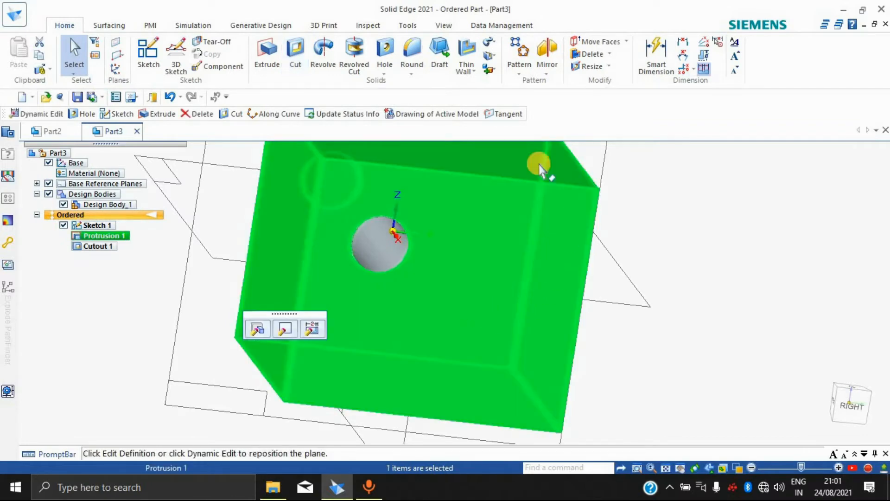
{"action": "key", "text": "Escape"}
{"action": "scroll", "coordinate": [706, 189], "scroll_direction": "down", "scroll_amount": 3}
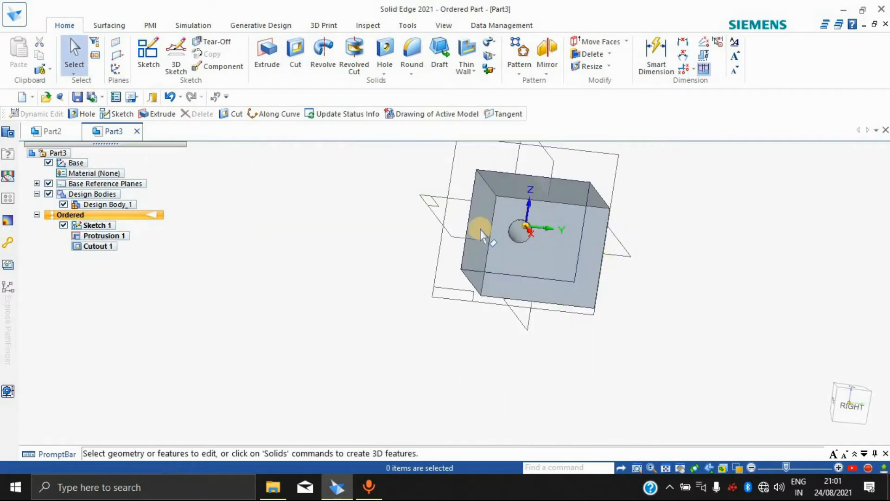
Step: Start a cut on the block's positive X face and draw a rectangle by center on the negative Z side of the hole
{"action": "left_click", "coordinate": [296, 64]}
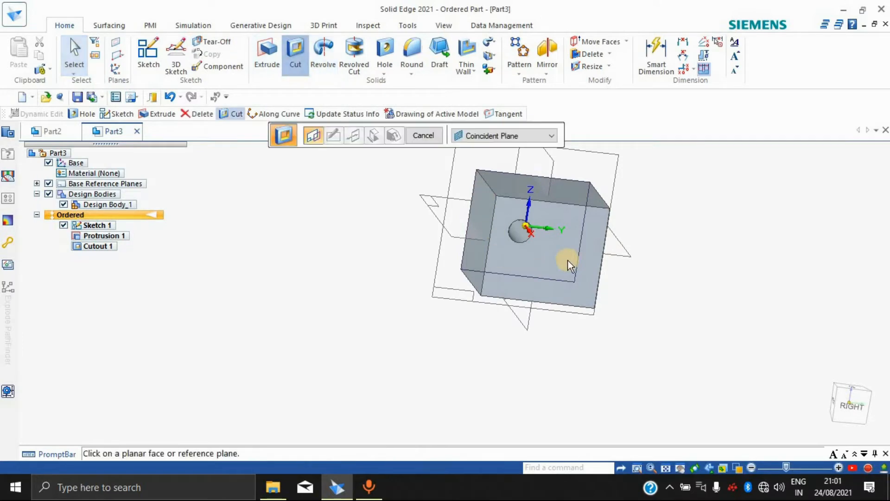
{"action": "left_click", "coordinate": [597, 242]}
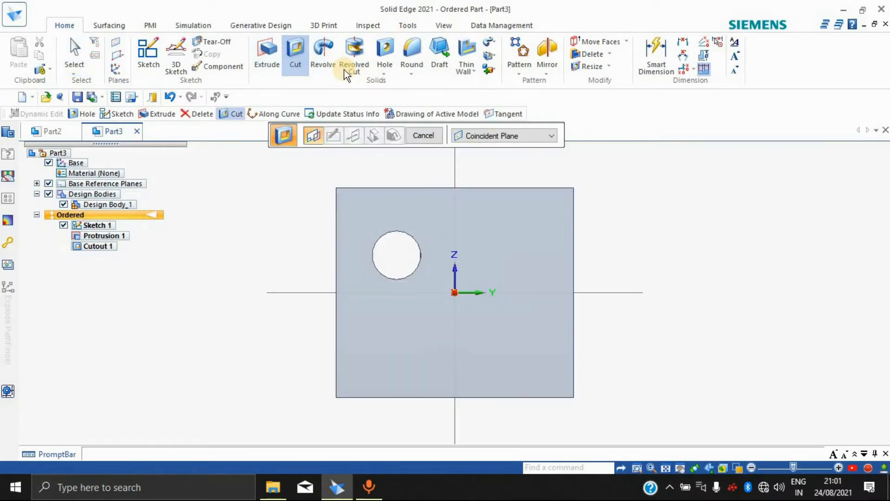
{"action": "left_click", "coordinate": [140, 56]}
{"action": "key", "text": "r"}
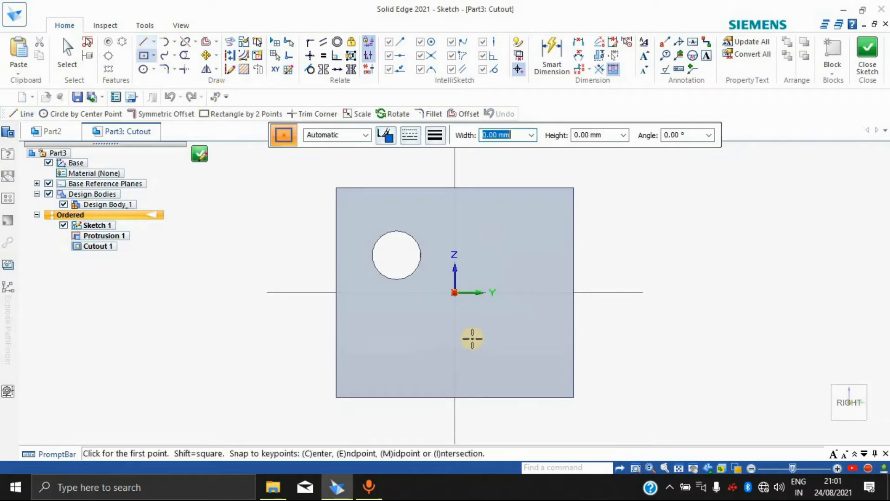
{"action": "left_click", "coordinate": [454, 292]}
{"action": "left_click", "coordinate": [514, 369]}
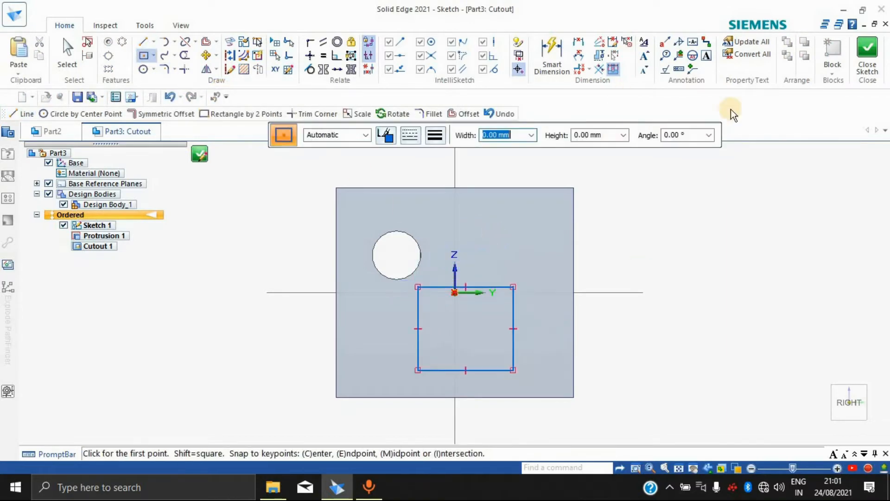
Step: Try to cut the rectangle into the block with a Through Next extent, and undo the cut
{"action": "left_click", "coordinate": [863, 48]}
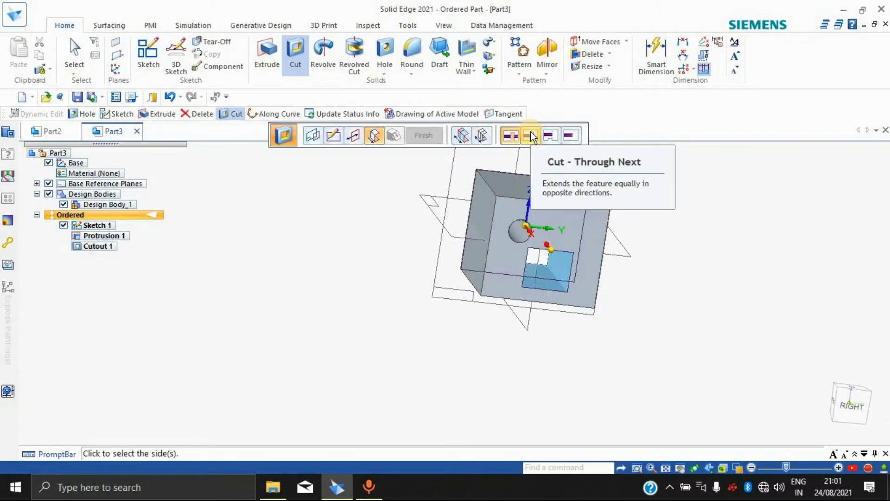
{"action": "left_click", "coordinate": [531, 135]}
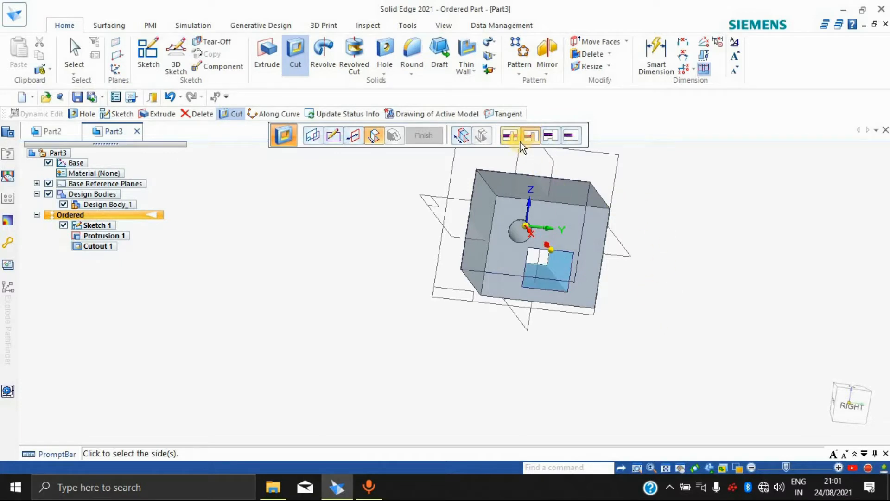
{"action": "left_click", "coordinate": [455, 161]}
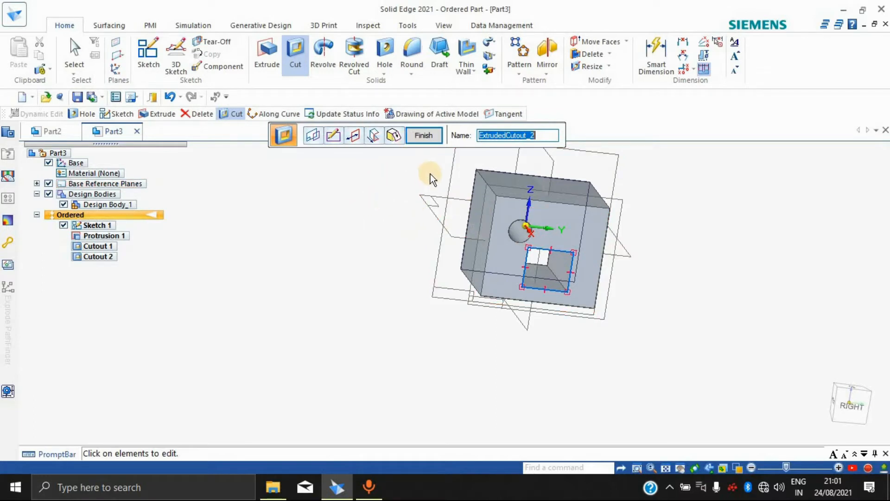
{"action": "key", "text": "ctrl+z"}
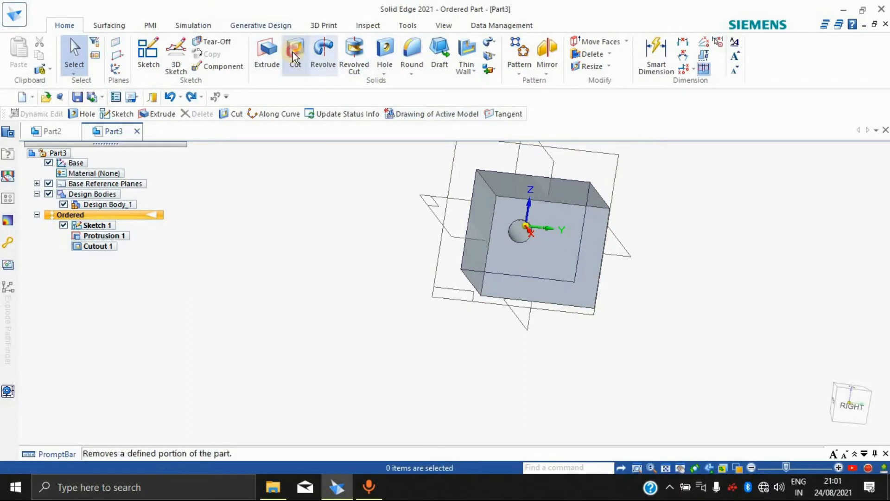
Step: Start a new cut on the block's positive X face and draw a rectangle about 20 by 15 mm in its positive Y, negative Z quadrant
{"action": "left_click", "coordinate": [293, 51]}
{"action": "left_click", "coordinate": [573, 236]}
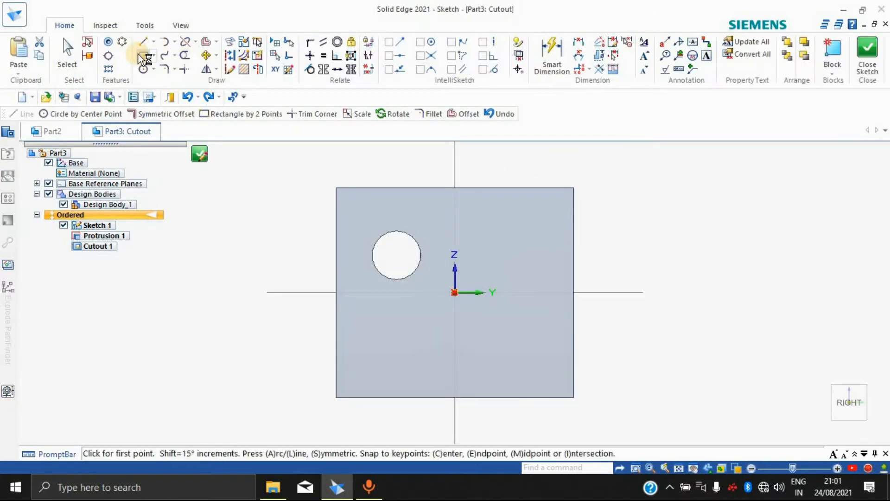
{"action": "left_click", "coordinate": [470, 341]}
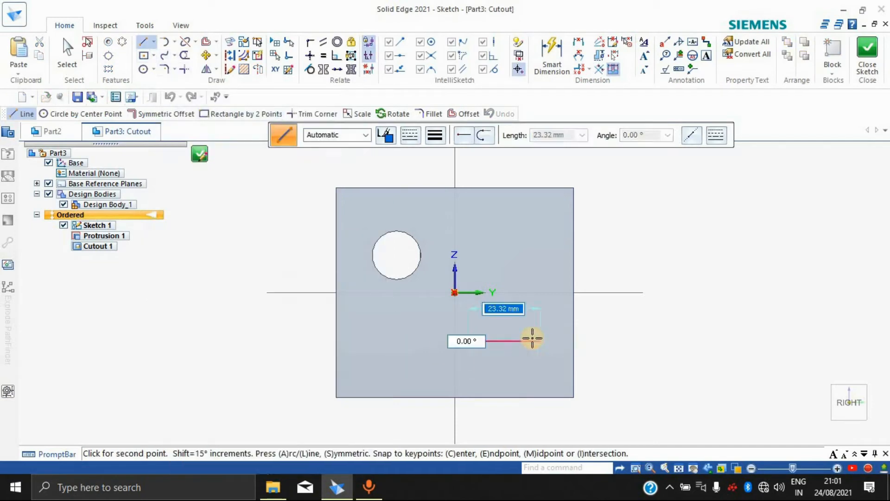
{"action": "key", "text": "Escape"}
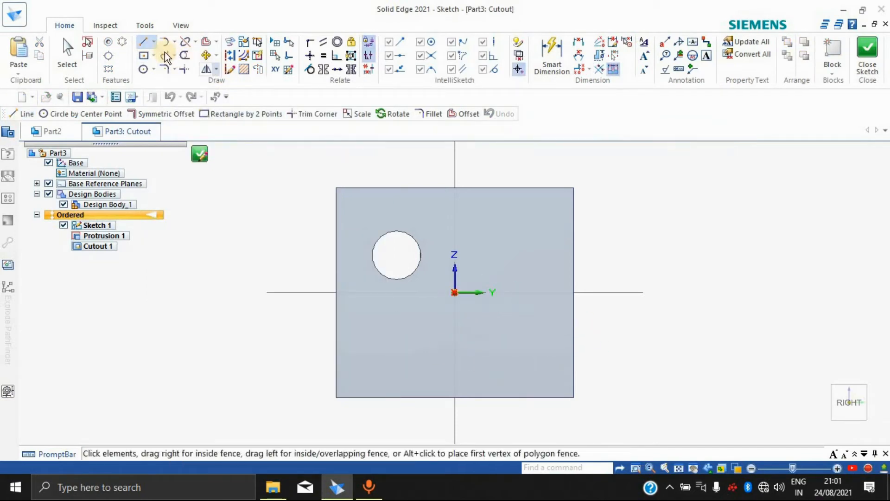
{"action": "left_click", "coordinate": [141, 58]}
{"action": "left_click", "coordinate": [458, 317]}
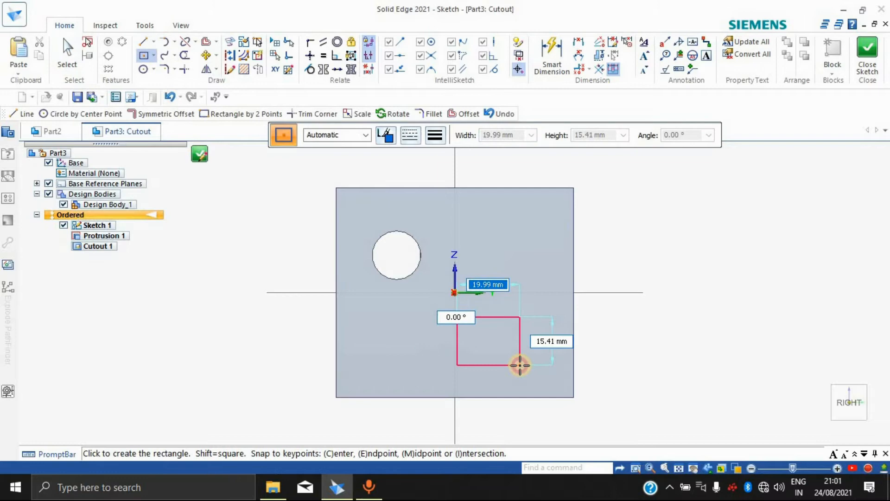
{"action": "left_click", "coordinate": [519, 365]}
Step: Close the rectangle sketch and set the cut to a From/To extent starting at the block's positive X face
{"action": "left_click", "coordinate": [863, 60]}
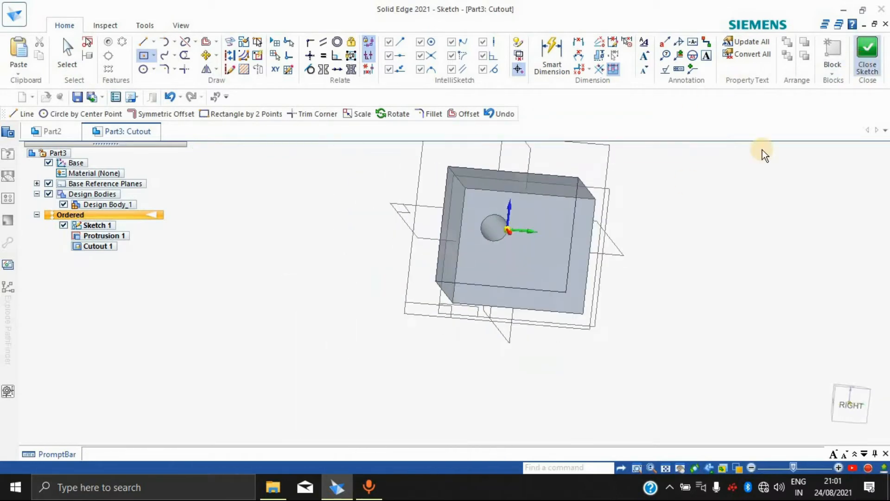
{"action": "left_click", "coordinate": [481, 135]}
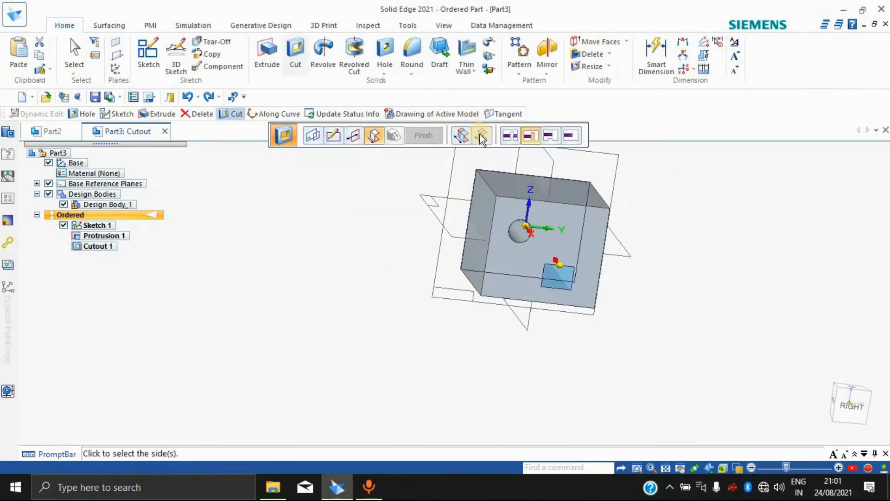
{"action": "left_click", "coordinate": [551, 135]}
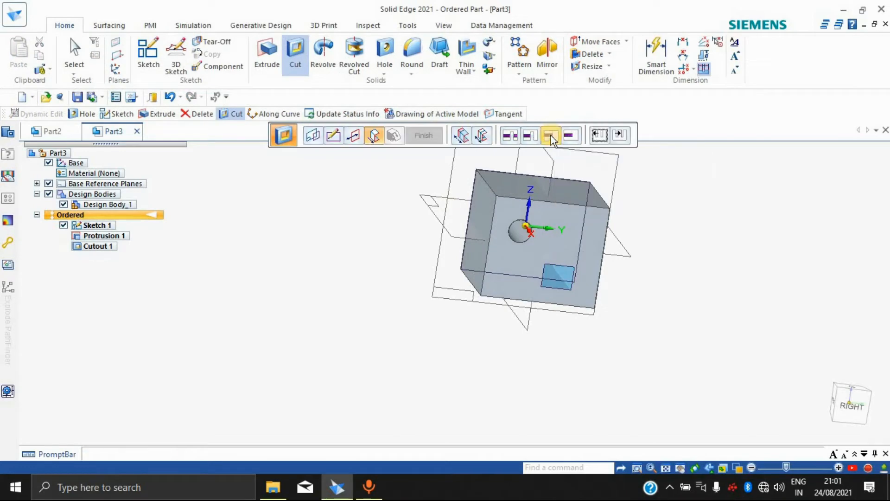
{"action": "left_click", "coordinate": [567, 252]}
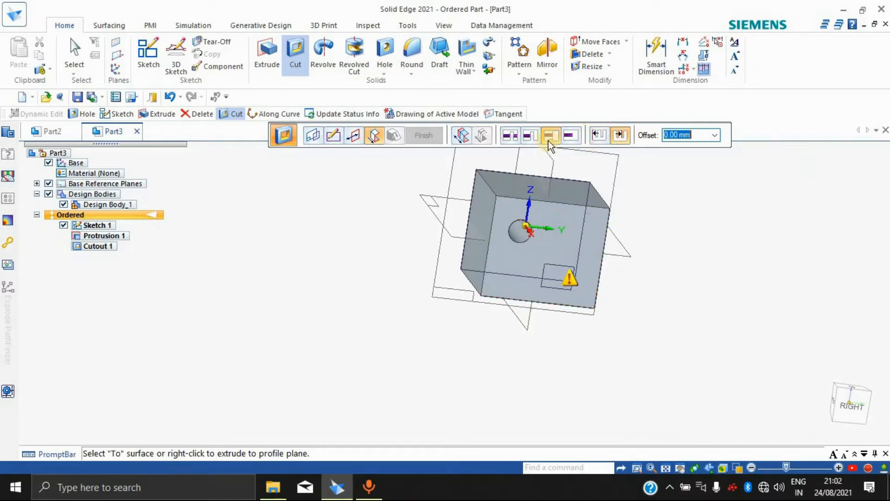
{"action": "left_click", "coordinate": [538, 135]}
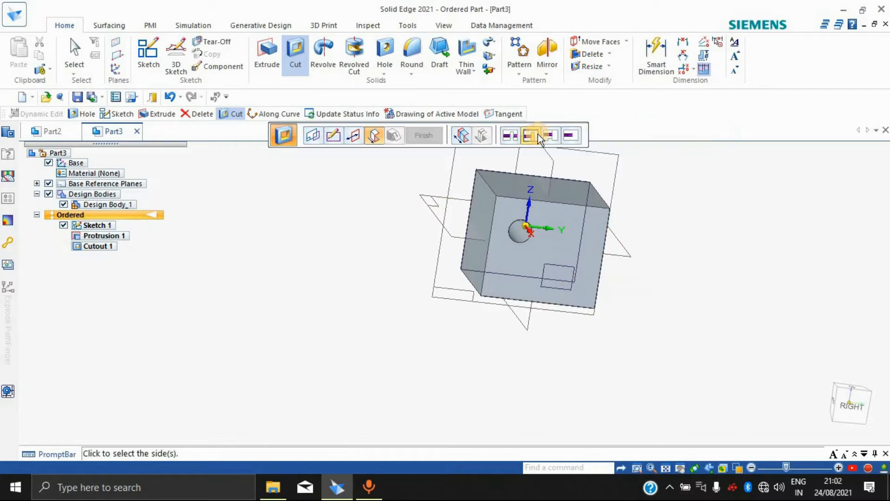
{"action": "left_click", "coordinate": [573, 136]}
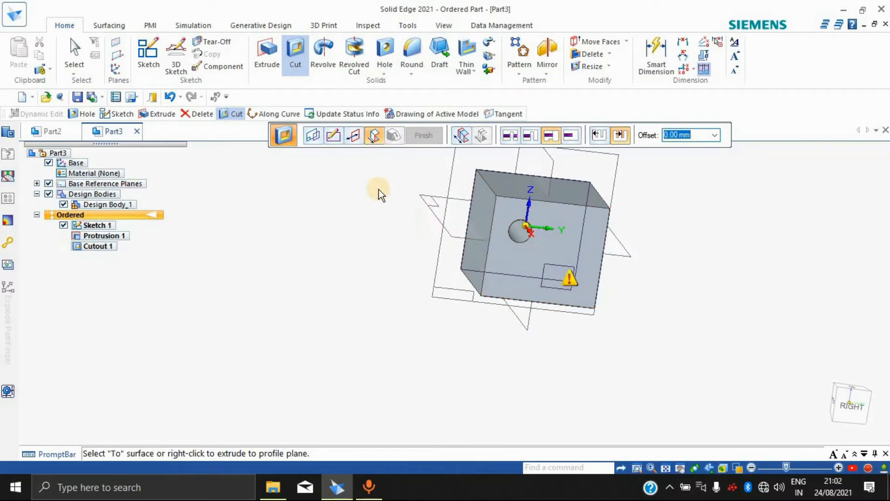
Step: Use the block's negative X face as the cut's To surface and finish the rectangular cutout
{"action": "middle_click_drag", "start_coordinate": [377, 241], "coordinate": [661, 282]}
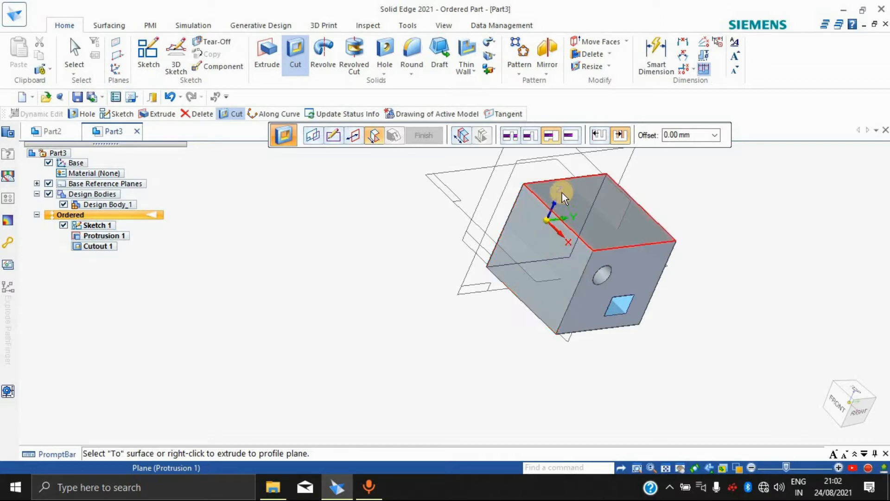
{"action": "middle_click_drag", "start_coordinate": [505, 196], "coordinate": [586, 235], "text": "shift"}
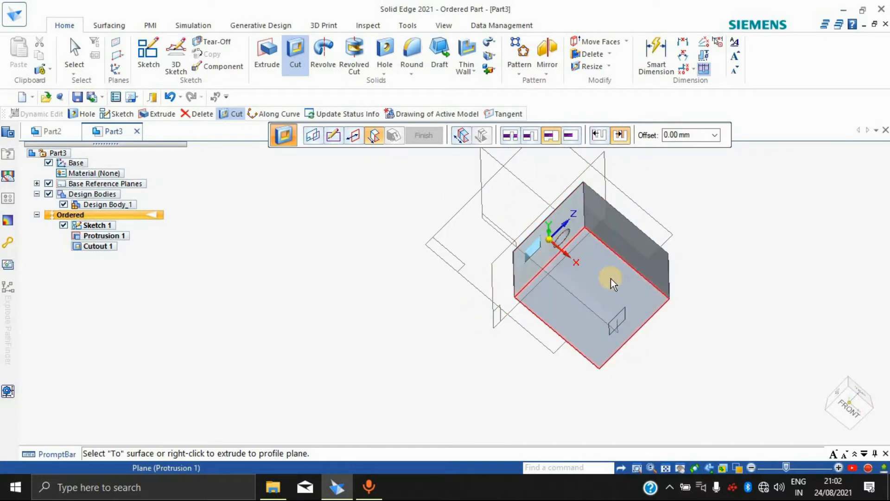
{"action": "left_click", "coordinate": [570, 194]}
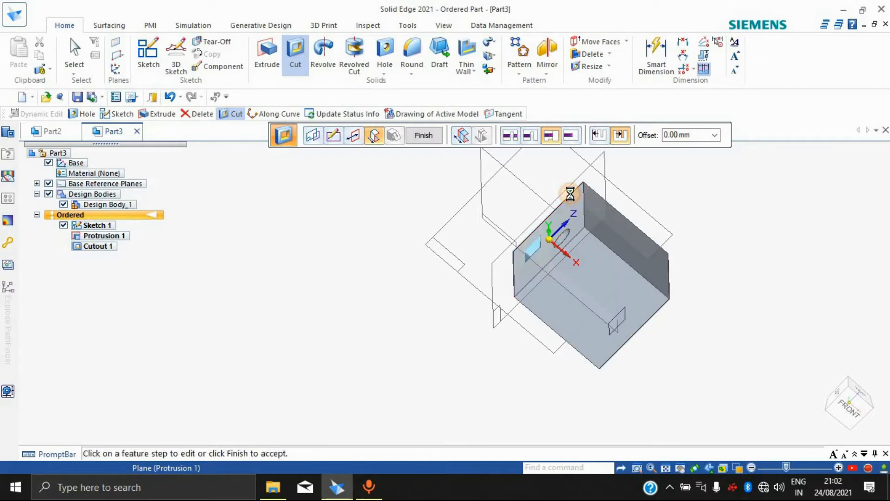
{"action": "middle_click_drag", "start_coordinate": [749, 207], "coordinate": [581, 187], "text": "shift"}
{"action": "middle_click_drag", "start_coordinate": [634, 267], "coordinate": [445, 165]}
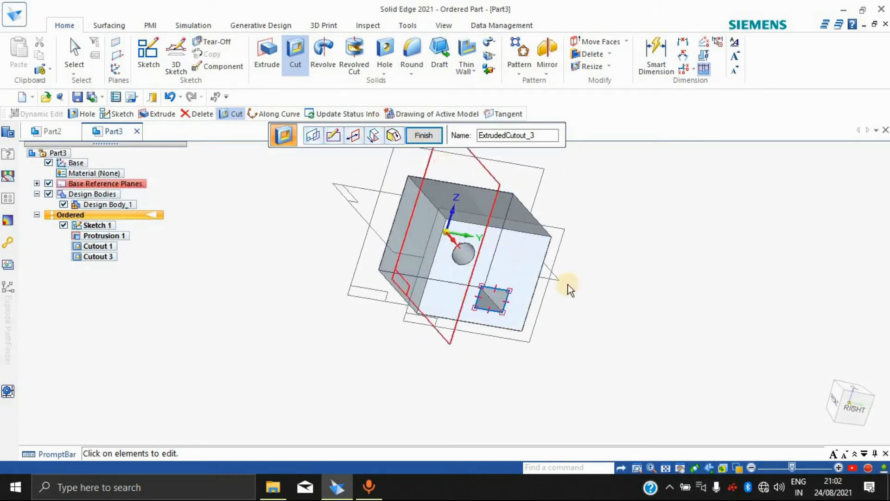
{"action": "left_click_drag", "start_coordinate": [98, 254], "coordinate": [105, 260]}
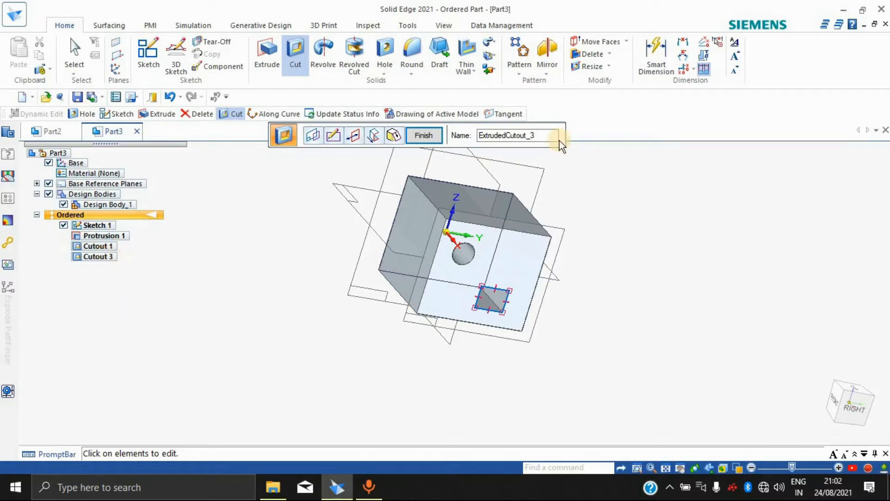
{"action": "left_click", "coordinate": [424, 140]}
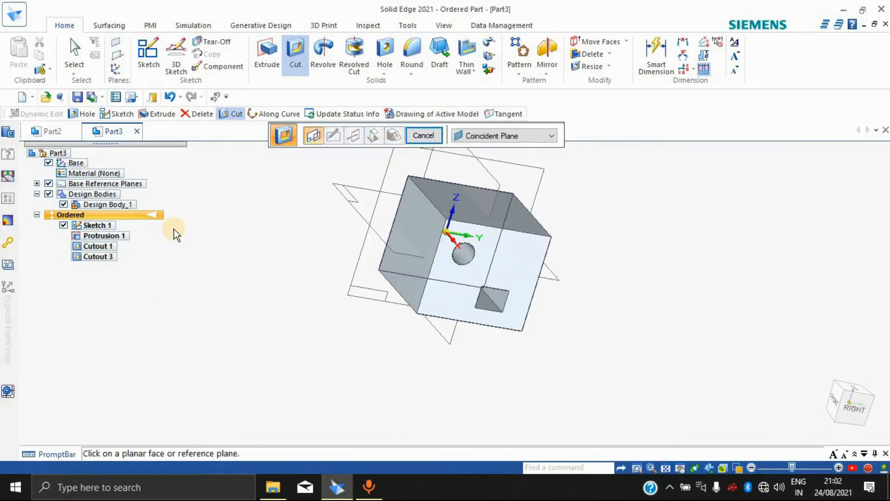
{"action": "key", "text": "Escape"}
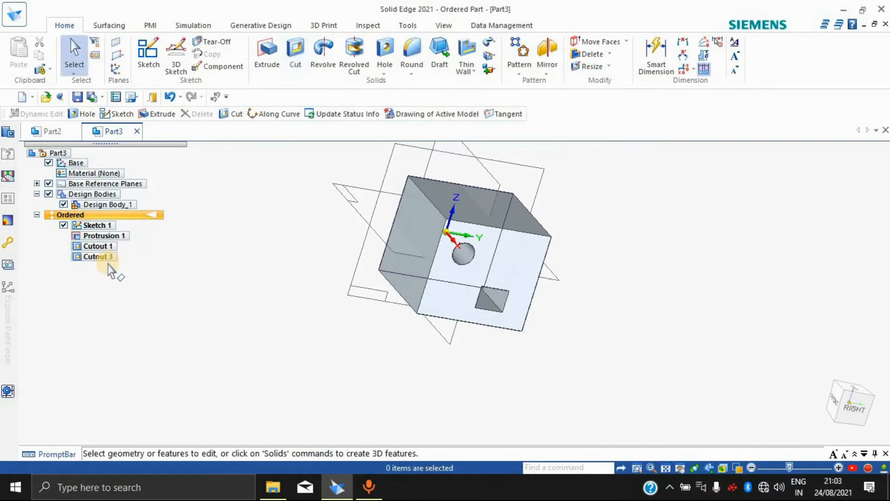
{"action": "left_click", "coordinate": [103, 258]}
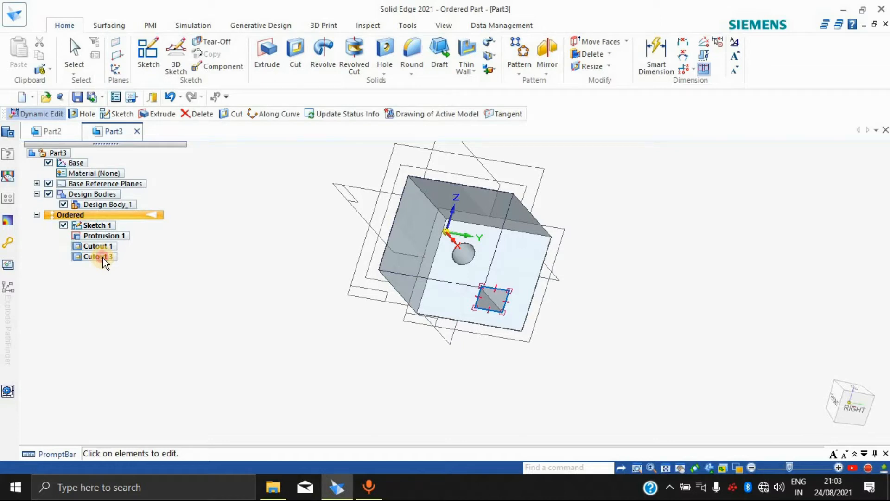
{"action": "left_click", "coordinate": [103, 258]}
{"action": "left_click", "coordinate": [78, 260]}
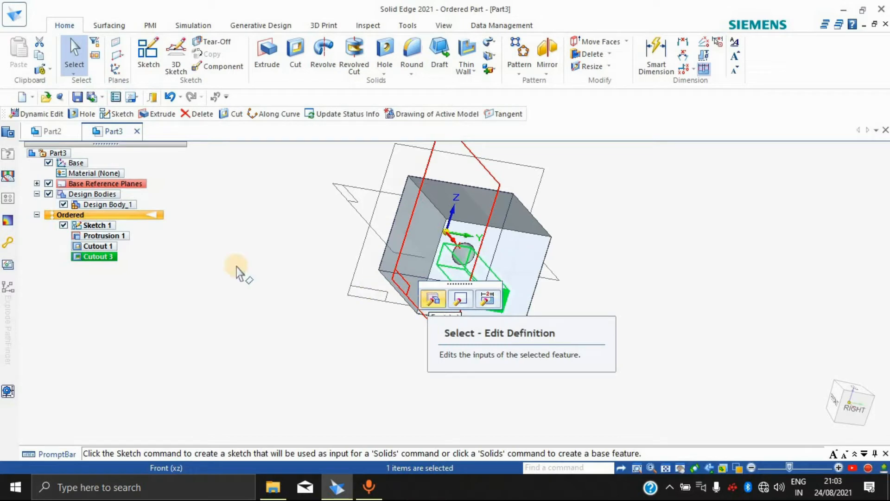
{"action": "double_click", "coordinate": [97, 257]}
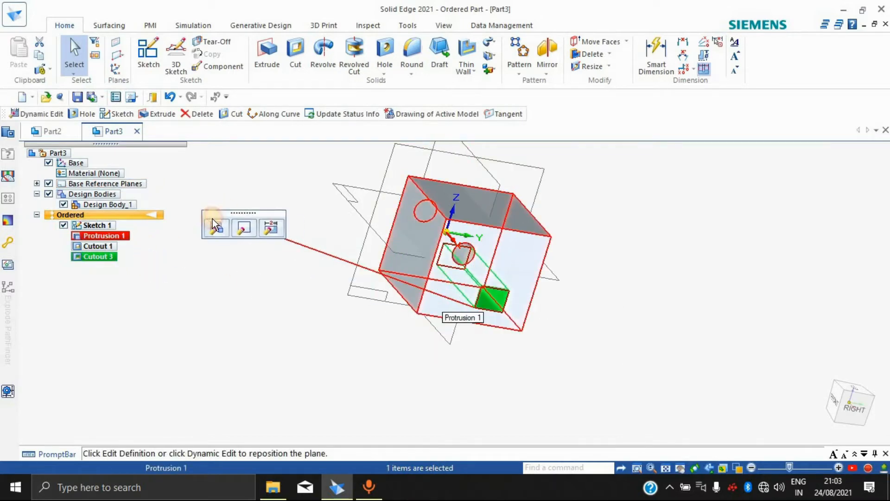
{"action": "left_click", "coordinate": [175, 268]}
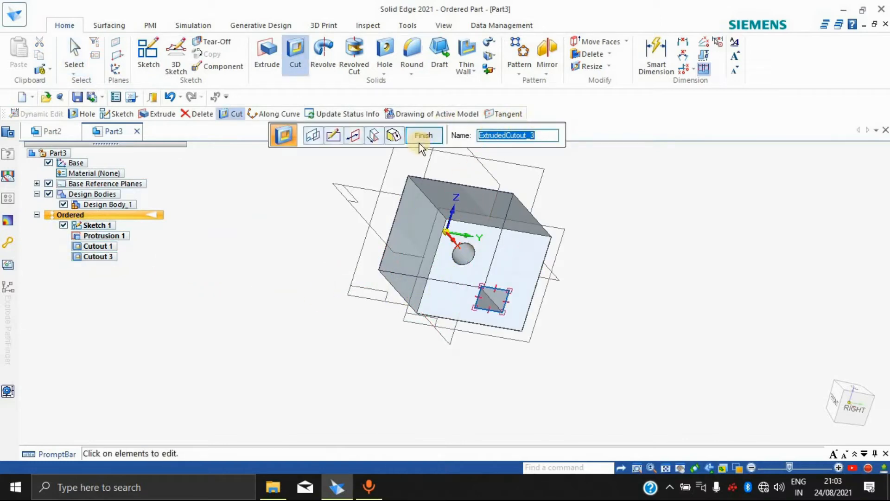
{"action": "left_click", "coordinate": [96, 256]}
{"action": "key", "text": "Escape"}
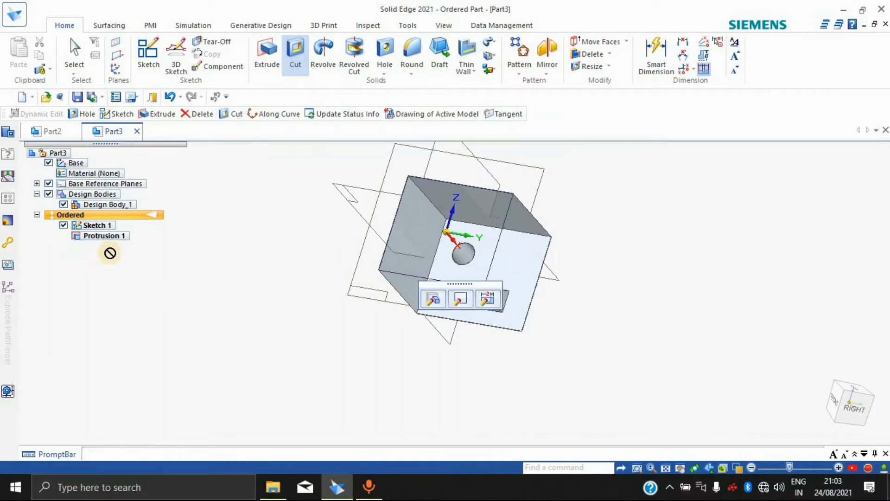
{"action": "left_click", "coordinate": [493, 301]}
{"action": "left_click", "coordinate": [464, 281]}
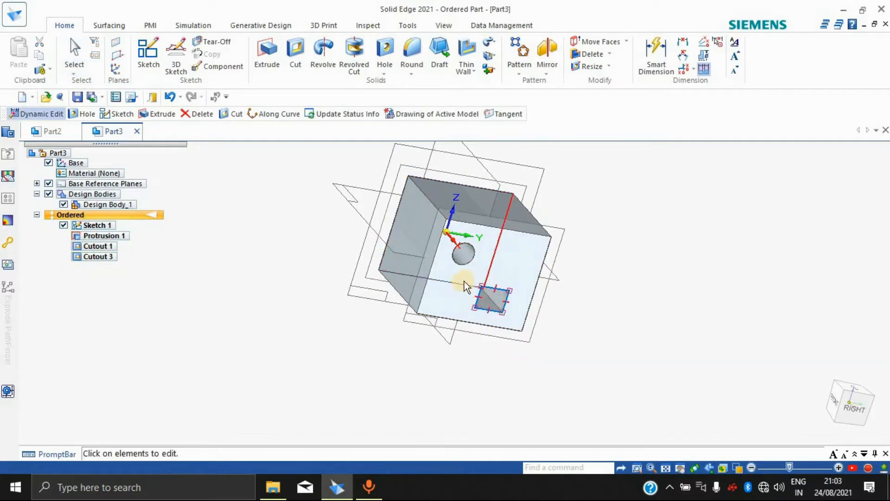
Step: Open the rectangular cutout's definition for editing, check its sketch and extent stages, and finish the edit
{"action": "left_click", "coordinate": [101, 255]}
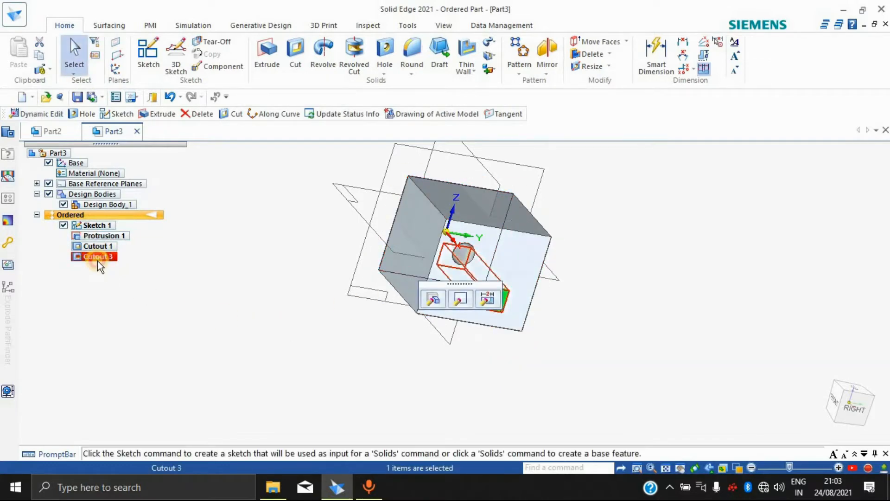
{"action": "right_click", "coordinate": [102, 258]}
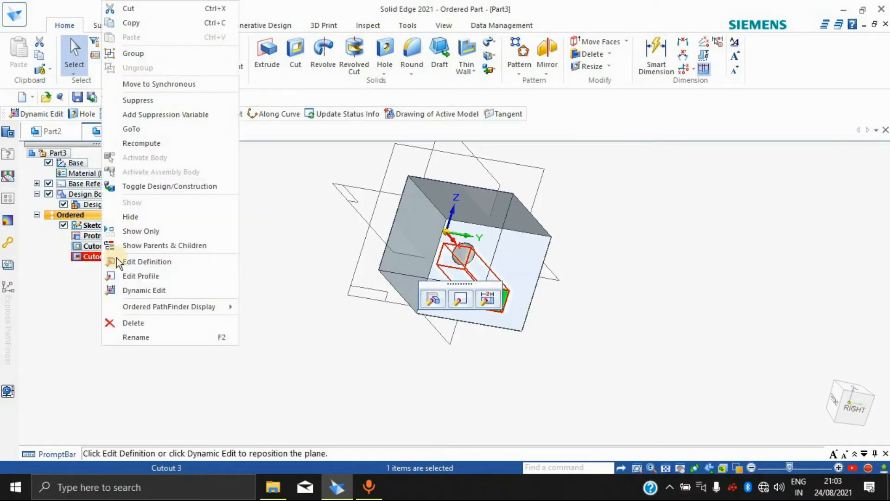
{"action": "left_click", "coordinate": [129, 262]}
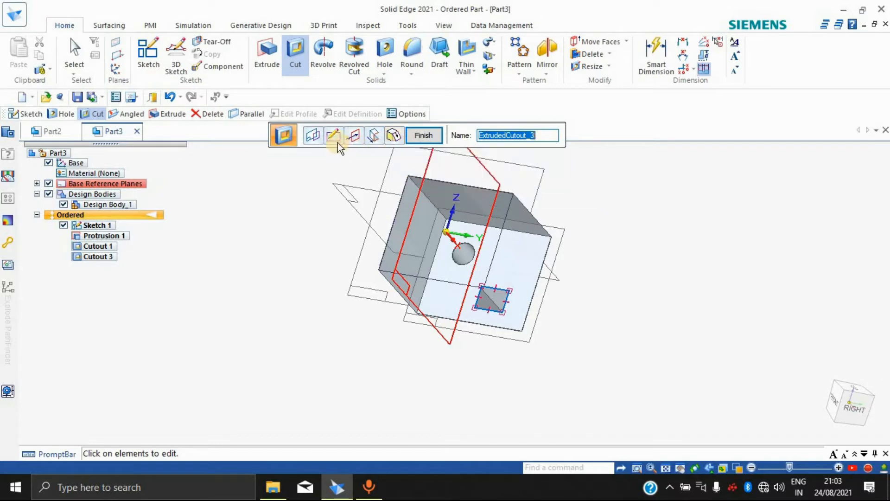
{"action": "left_click", "coordinate": [360, 140]}
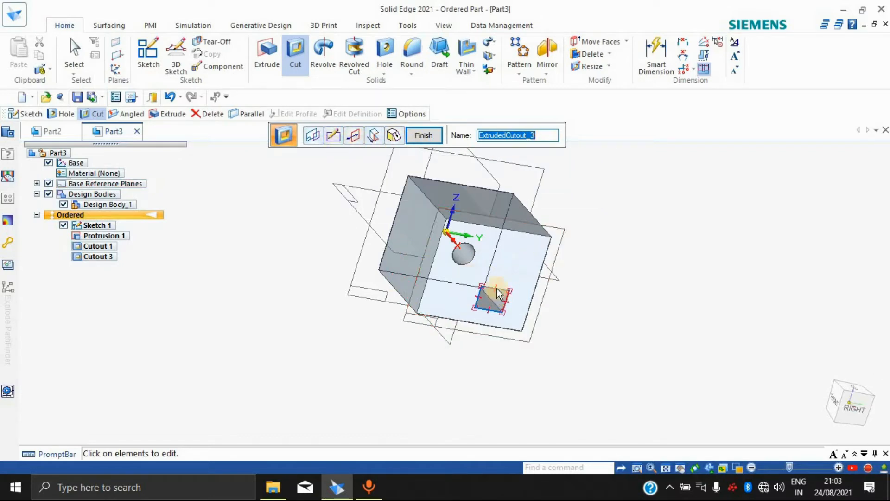
{"action": "left_click", "coordinate": [424, 135]}
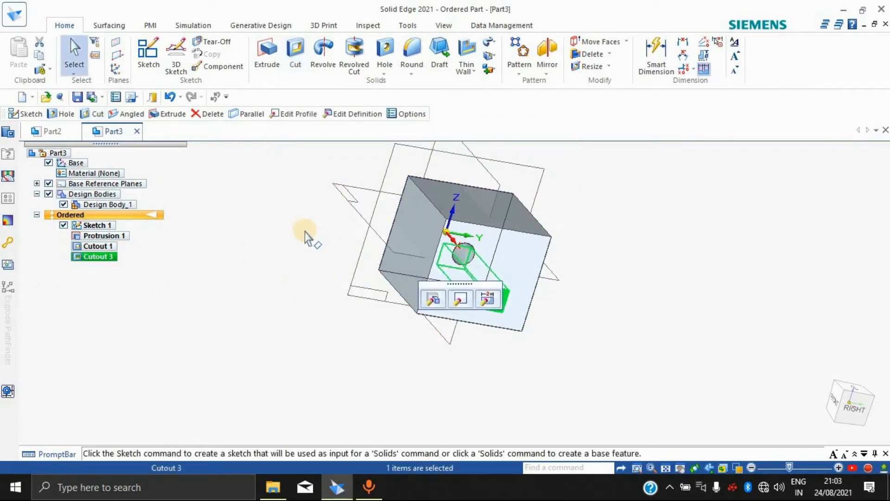
{"action": "scroll", "coordinate": [308, 235], "scroll_direction": "down", "scroll_amount": 2}
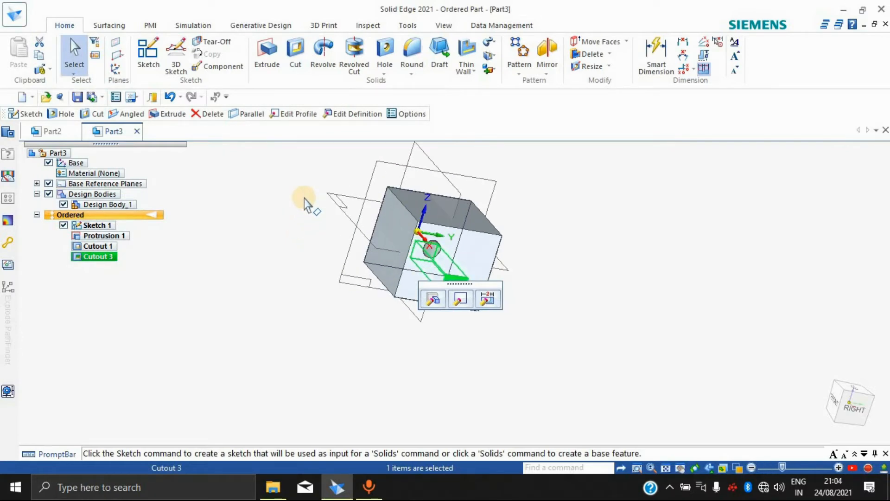
{"action": "key", "text": "Escape"}
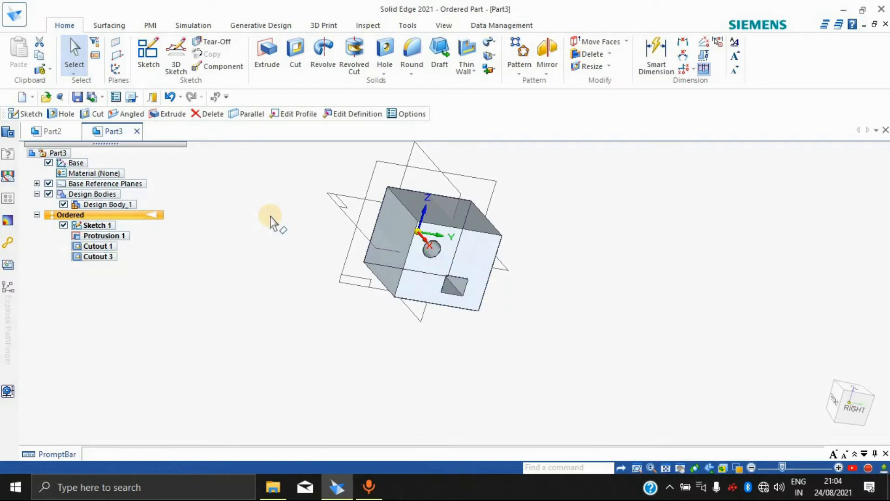
Step: Undo the rectangular cutout, the circular cutout and the block's extrusion, going back to the base square sketch
{"action": "key", "text": "ctrl+z"}
{"action": "key", "text": "ctrl+z"}
{"action": "key", "text": "ctrl+z"}
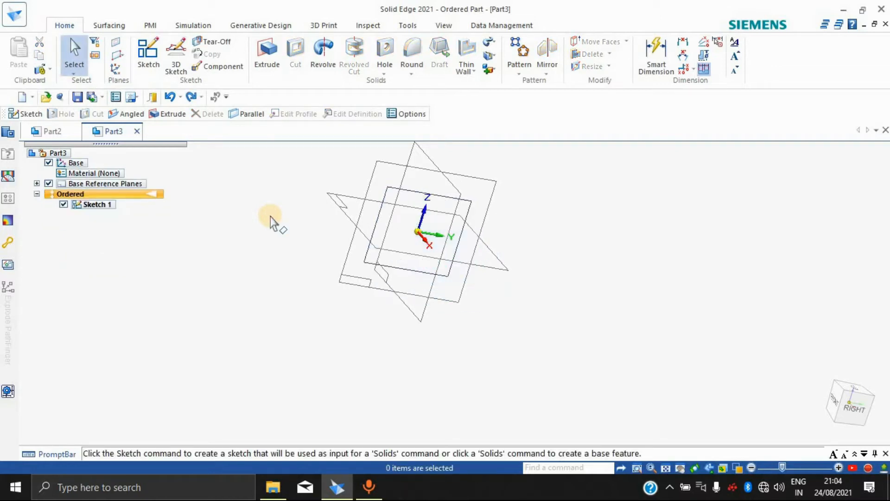
Step: Start a Revolve from the existing square sketch, using its whole chain as profile and its negative Y side as axis
{"action": "left_click", "coordinate": [310, 62]}
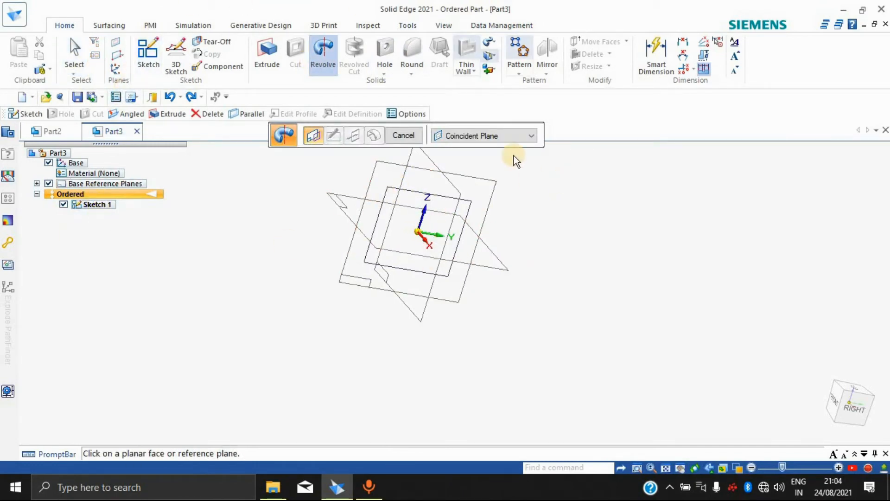
{"action": "left_click", "coordinate": [529, 148]}
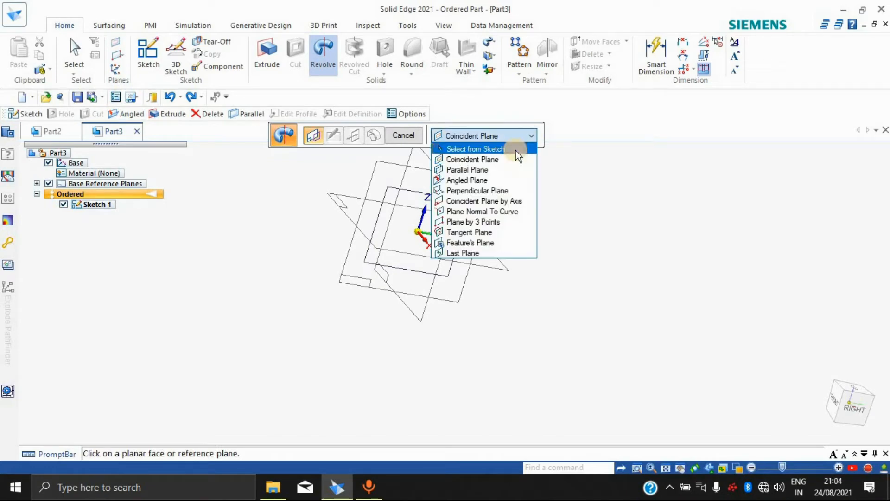
{"action": "left_click", "coordinate": [515, 149]}
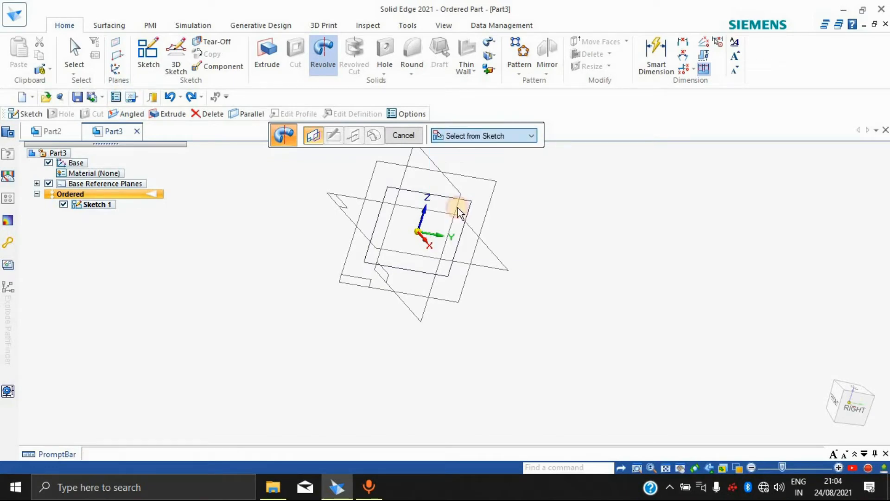
{"action": "left_click", "coordinate": [382, 202]}
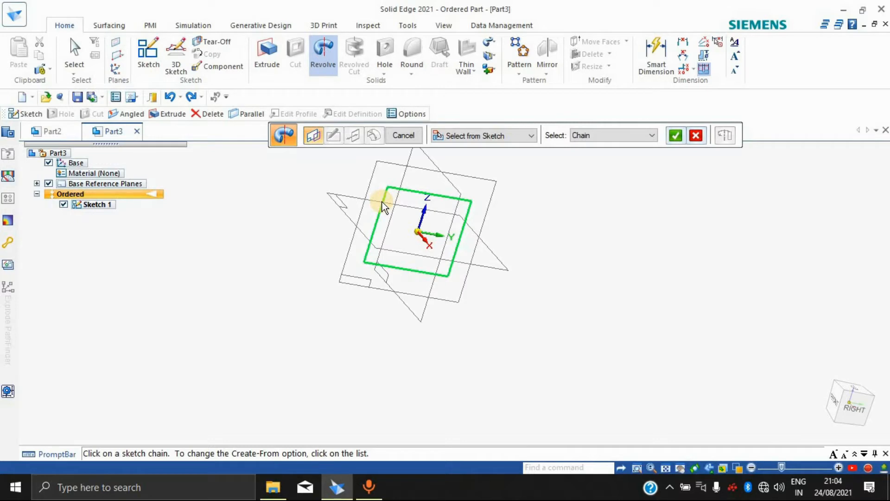
{"action": "right_click", "coordinate": [382, 202]}
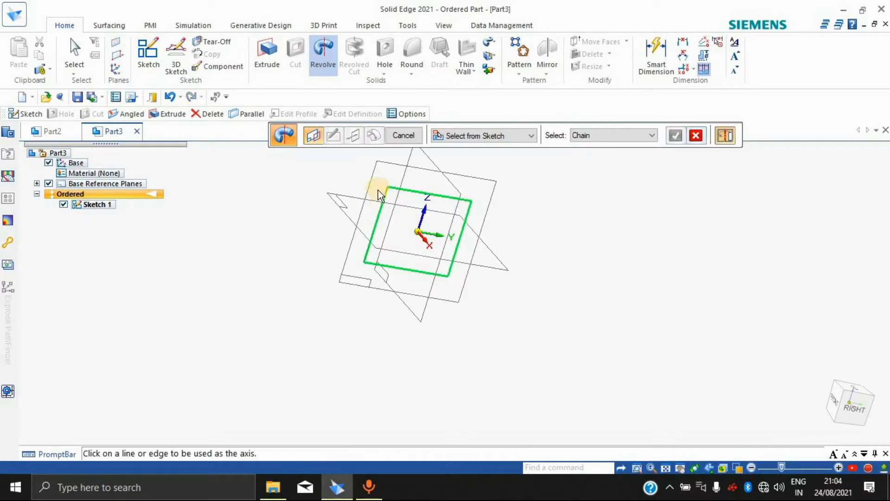
{"action": "left_click", "coordinate": [382, 192]}
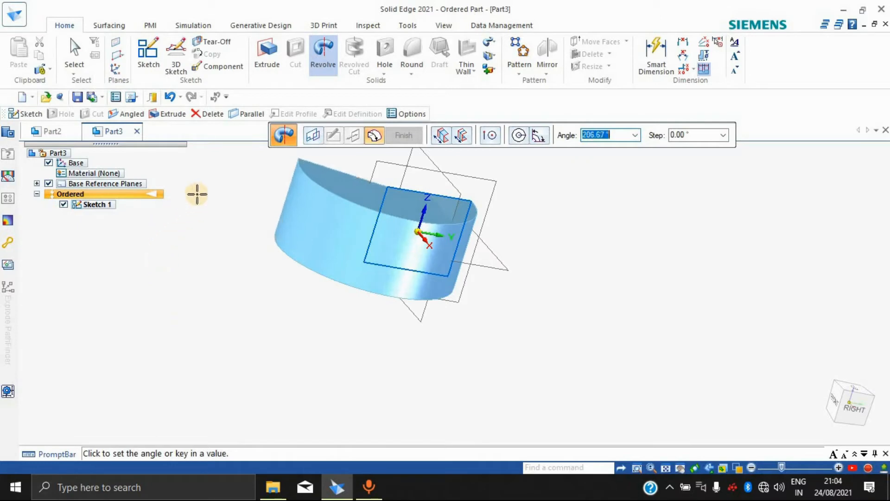
Step: Set the revolve angle to 360° and create the revolved cylinder
{"action": "type", "text": "360"}
{"action": "key", "text": "Return"}
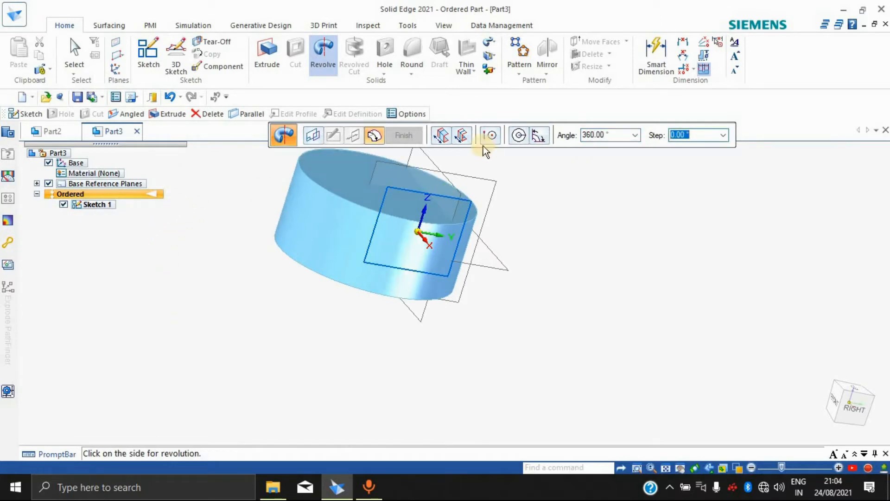
{"action": "key", "text": "shift+Tab"}
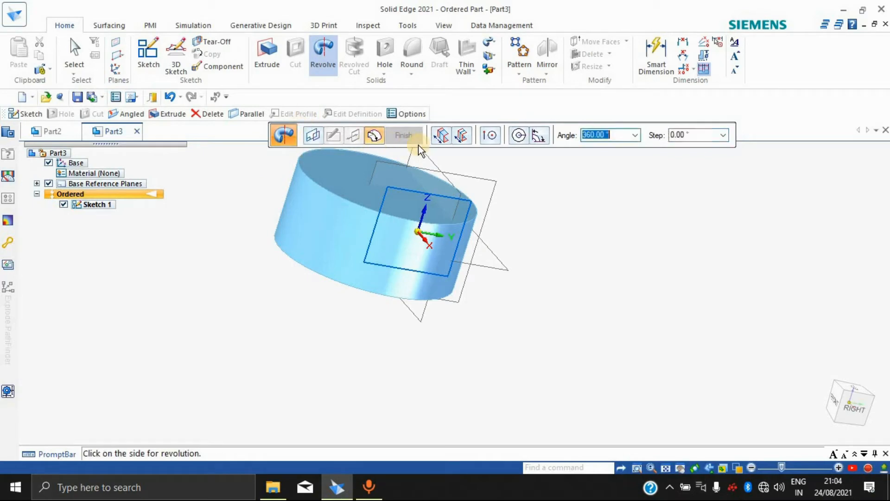
{"action": "left_click", "coordinate": [555, 299]}
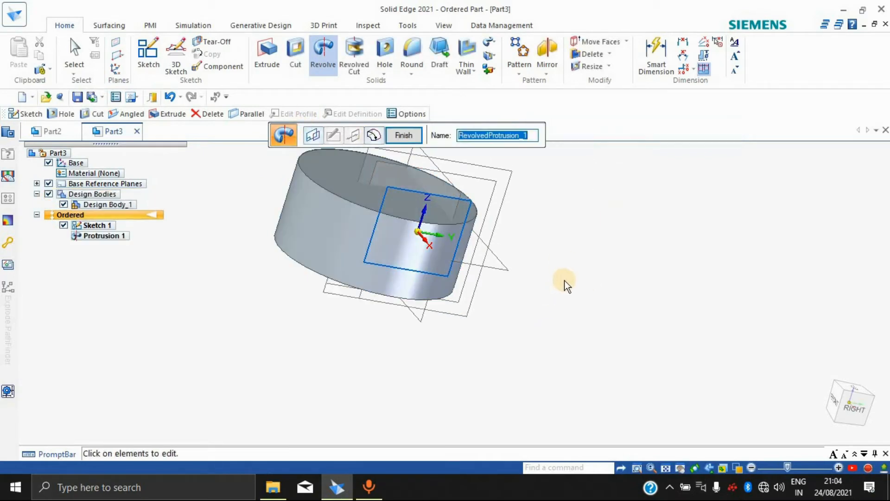
{"action": "middle_click_drag", "start_coordinate": [498, 314], "coordinate": [524, 213]}
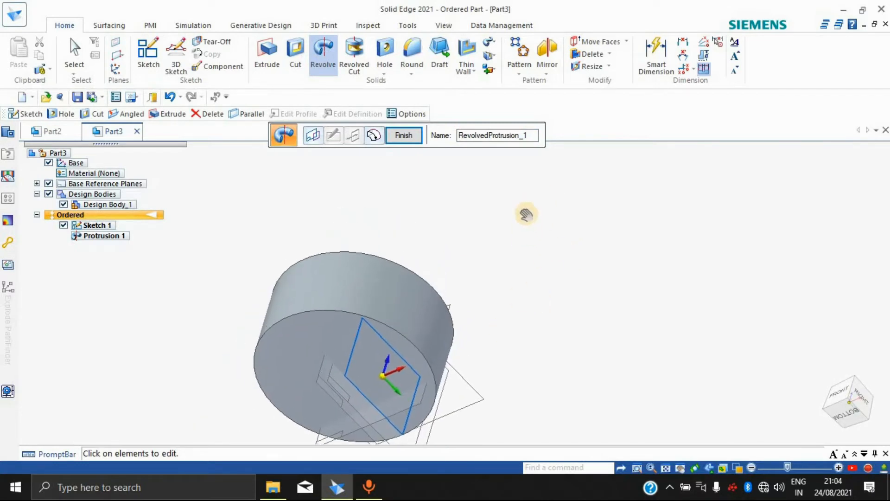
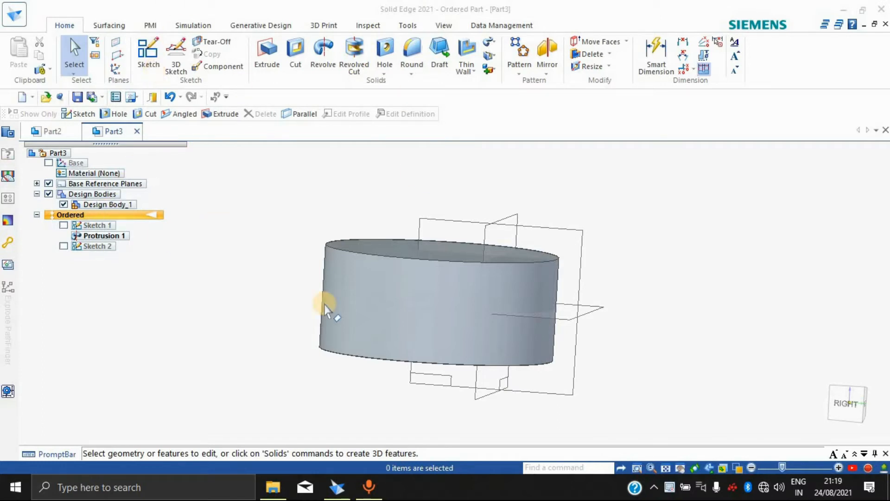
Step: Sketch a centre rectangle on the right (YZ) reference plane, centred on the midpoint of the cylinder's positive Y silhouette edge, and close the sketch
{"action": "left_click", "coordinate": [150, 58]}
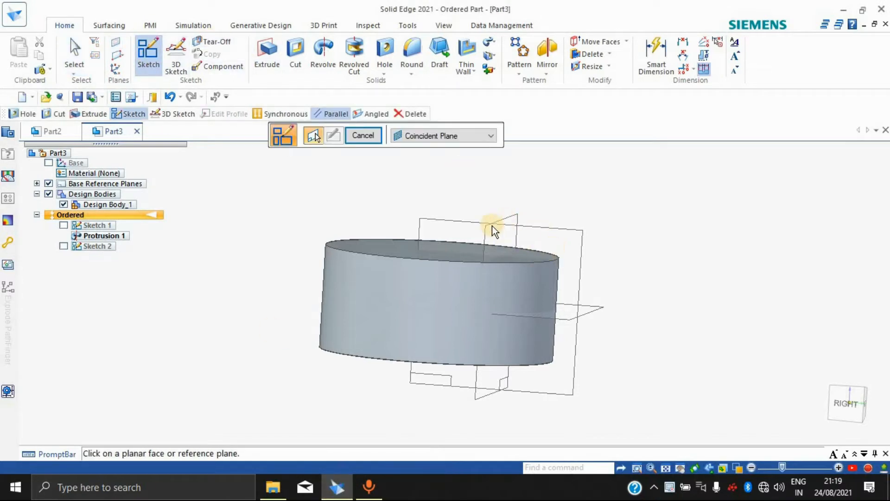
{"action": "left_click", "coordinate": [537, 224]}
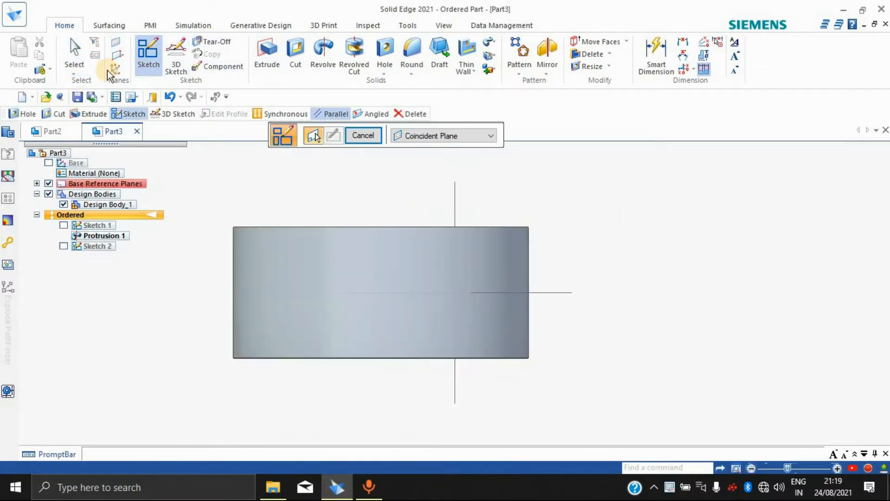
{"action": "left_click", "coordinate": [147, 57]}
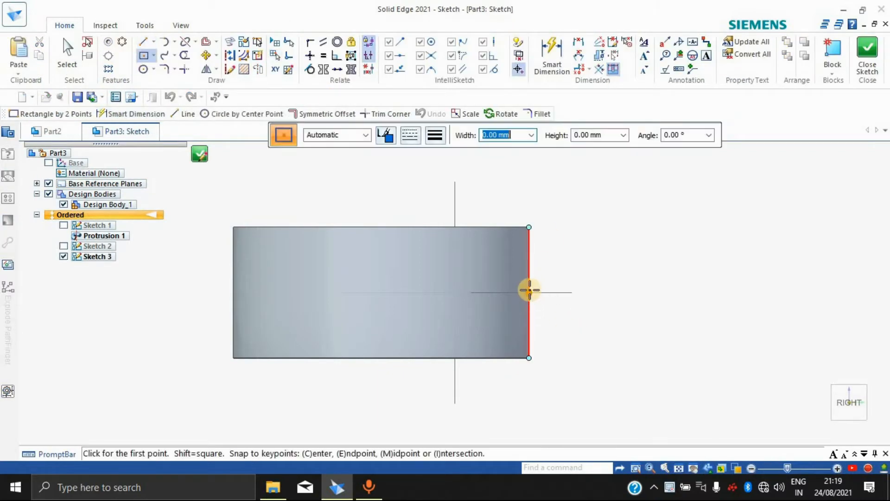
{"action": "left_click", "coordinate": [529, 292]}
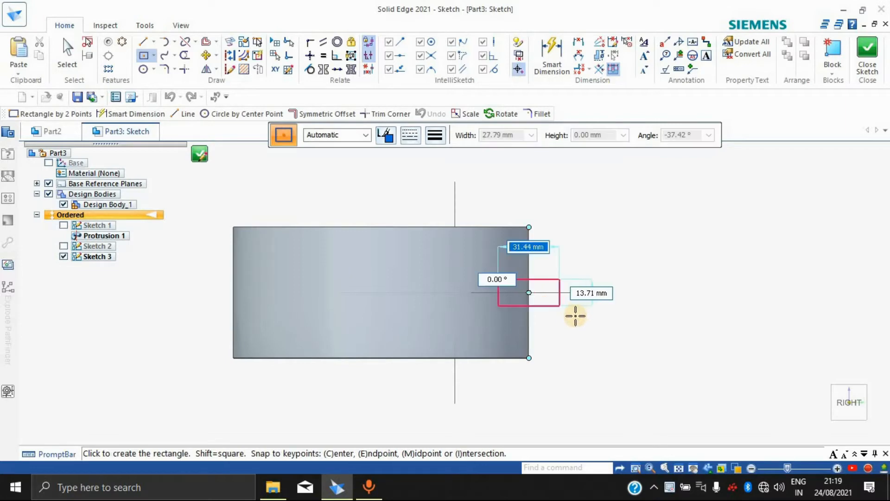
{"action": "left_click", "coordinate": [579, 330]}
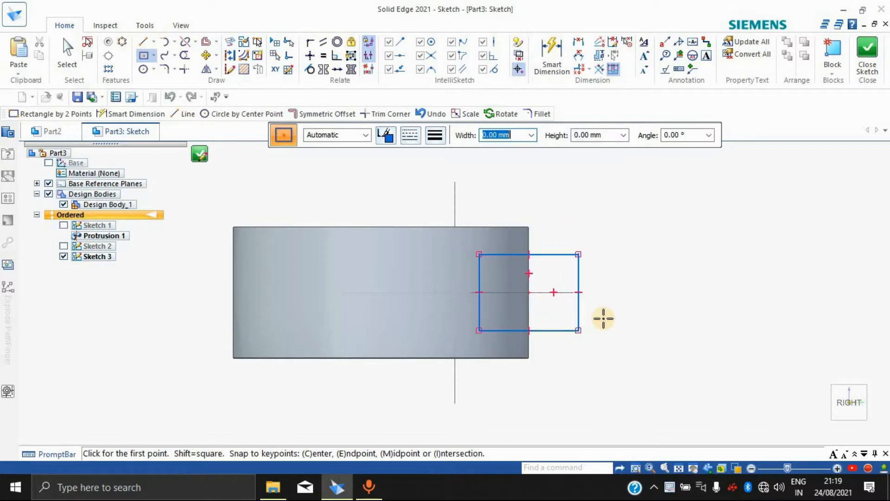
{"action": "left_click", "coordinate": [871, 59]}
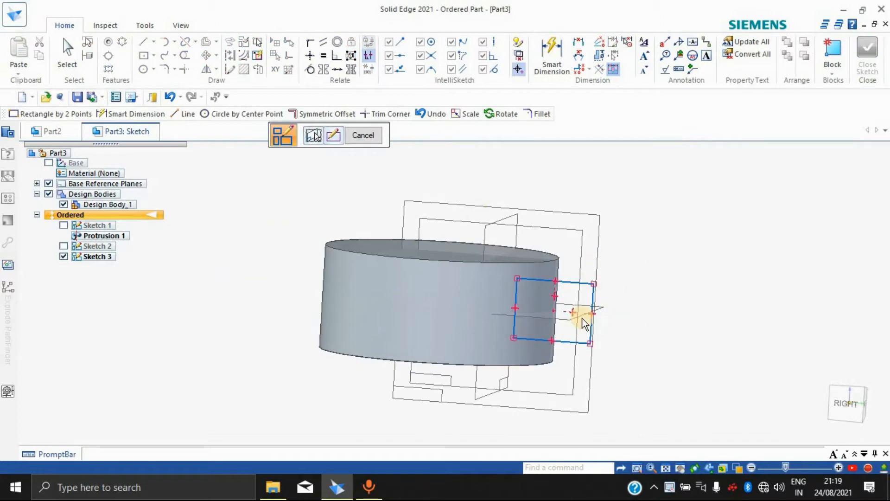
{"action": "left_click", "coordinate": [326, 40]}
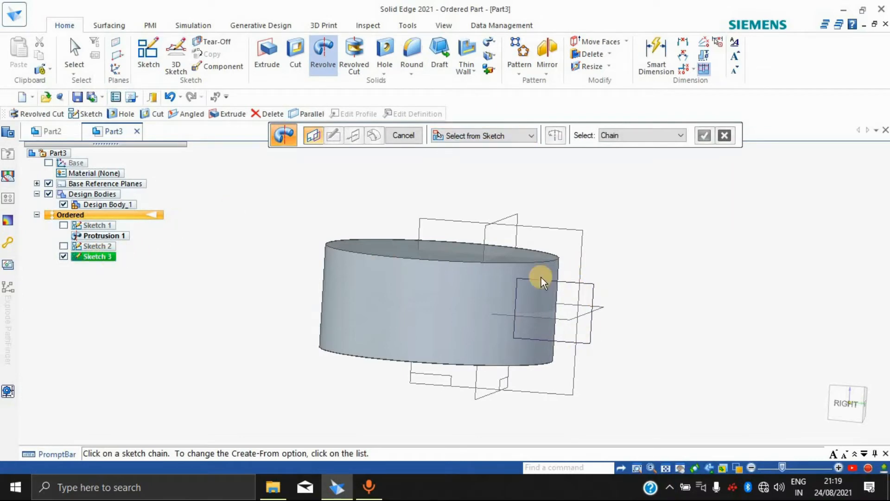
{"action": "scroll", "coordinate": [574, 280], "scroll_direction": "up", "scroll_amount": 5}
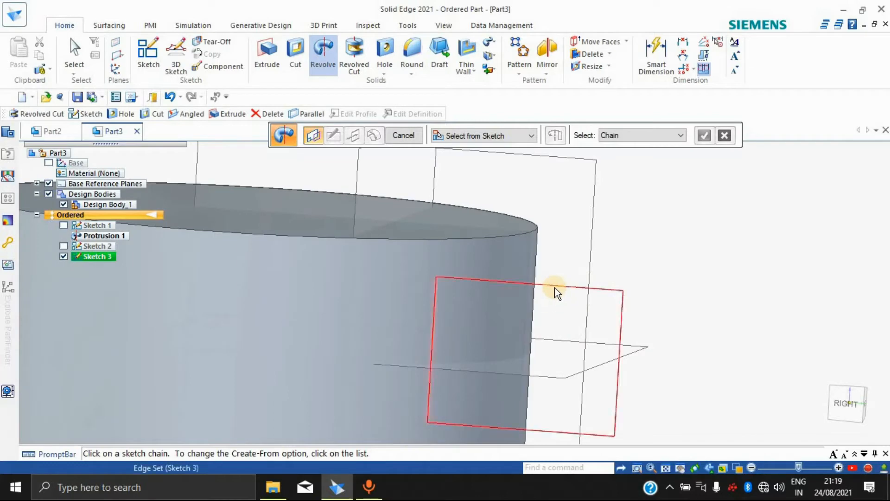
{"action": "left_click", "coordinate": [555, 287]}
{"action": "scroll", "coordinate": [558, 287], "scroll_direction": "down", "scroll_amount": 5}
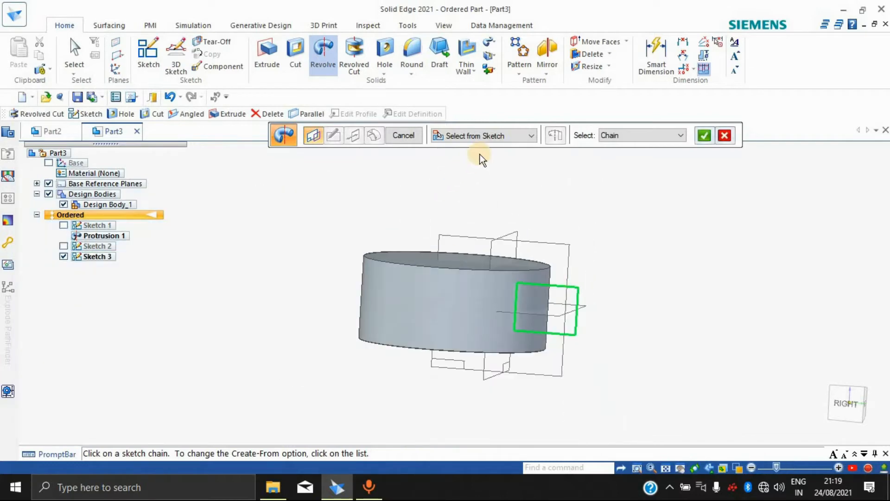
{"action": "left_click", "coordinate": [704, 137]}
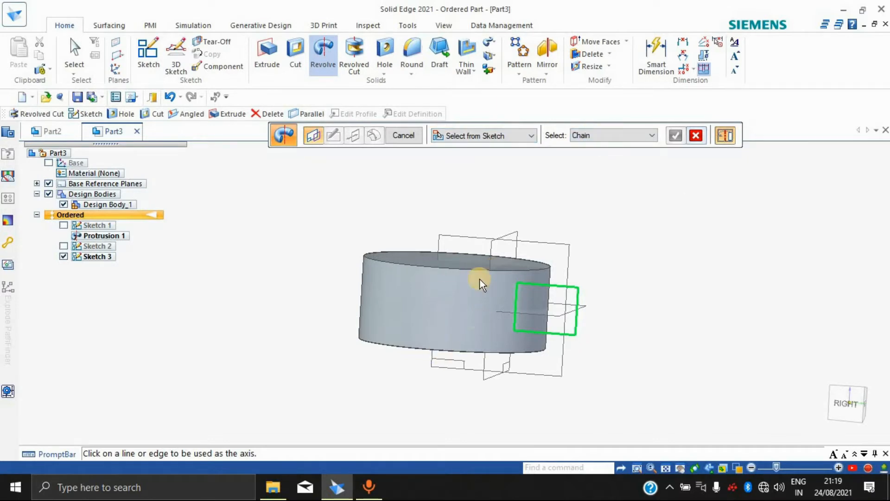
{"action": "mouse_move", "coordinate": [618, 202]}
{"action": "middle_mouse_down", "text": "shift"}
{"action": "mouse_move", "coordinate": [614, 266]}
{"action": "mouse_move", "coordinate": [630, 192]}
{"action": "middle_mouse_up", "text": "shift"}
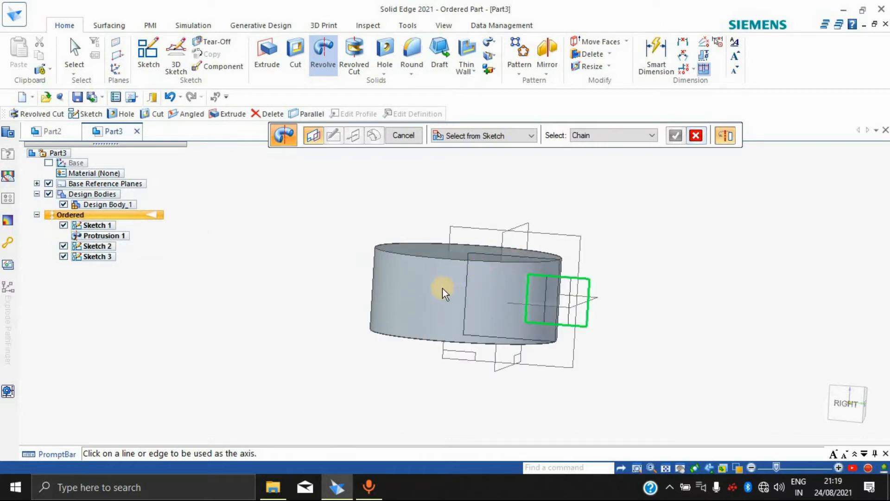
{"action": "scroll", "coordinate": [513, 297], "scroll_direction": "up", "scroll_amount": 2}
{"action": "scroll", "coordinate": [513, 298], "scroll_direction": "down", "scroll_amount": 2}
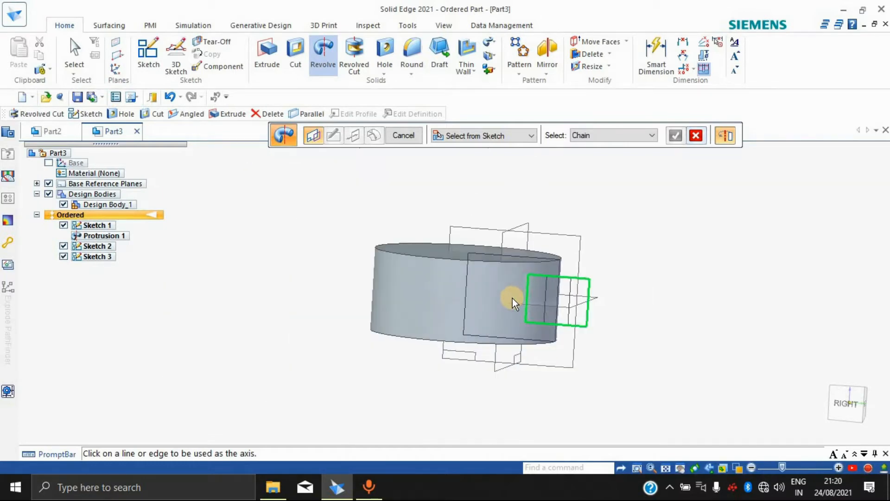
{"action": "scroll", "coordinate": [513, 299], "scroll_direction": "up", "scroll_amount": 4}
{"action": "left_click", "coordinate": [558, 280]}
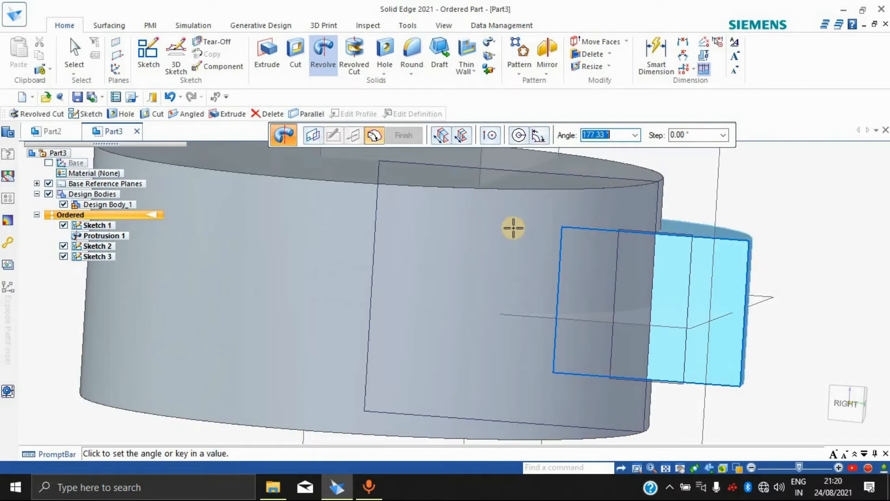
{"action": "scroll", "coordinate": [514, 224], "scroll_direction": "down", "scroll_amount": 5}
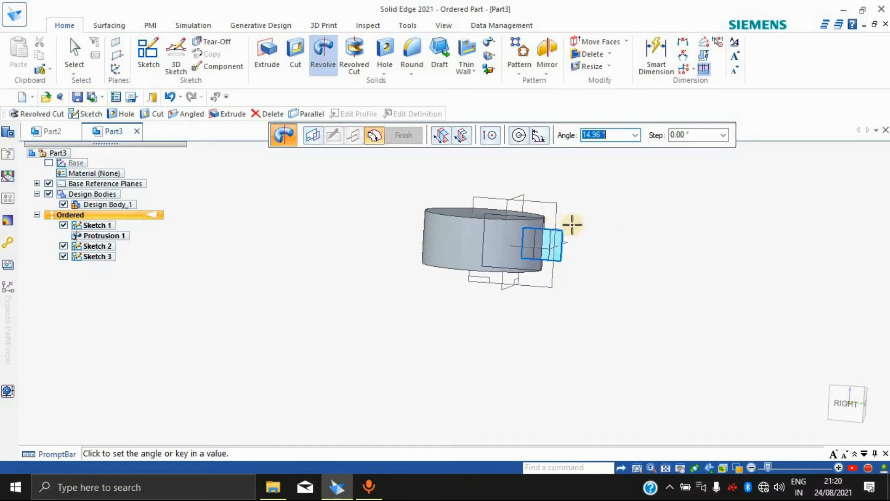
{"action": "key", "text": "Escape"}
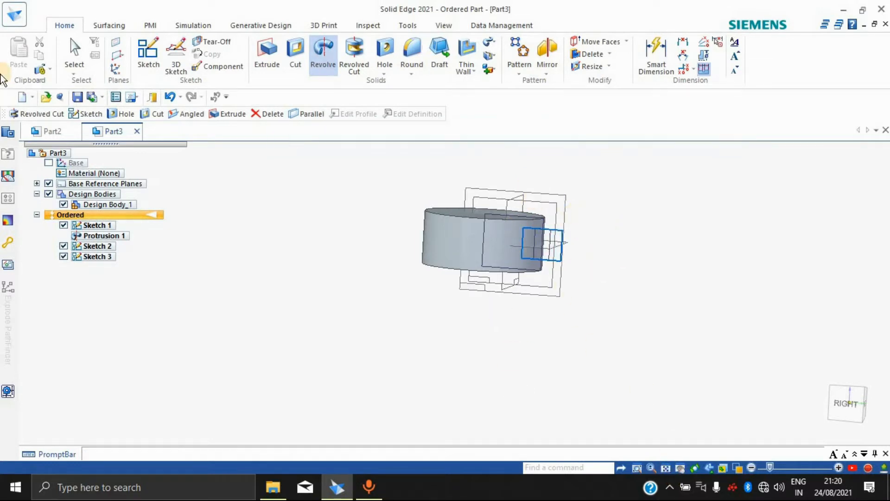
Step: Create a new ISO Metric Part in the ordered environment and open a sketch on its right (YZ) reference plane
{"action": "left_click", "coordinate": [34, 96]}
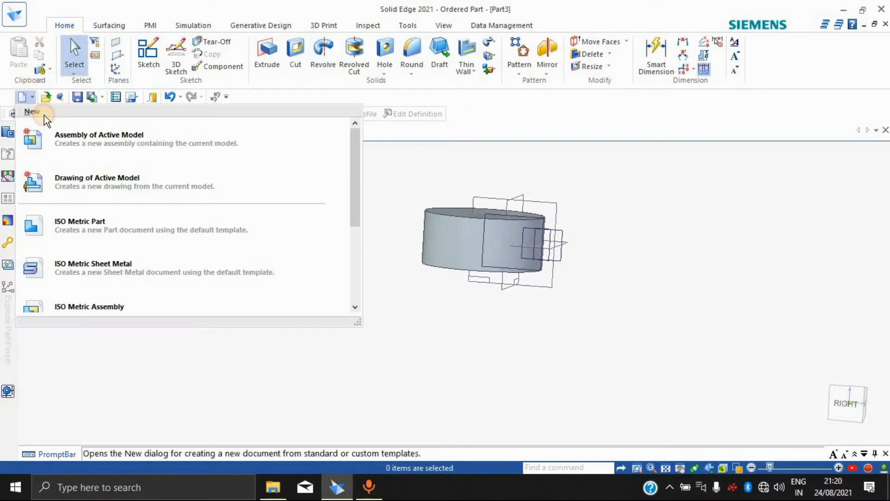
{"action": "left_click", "coordinate": [95, 224]}
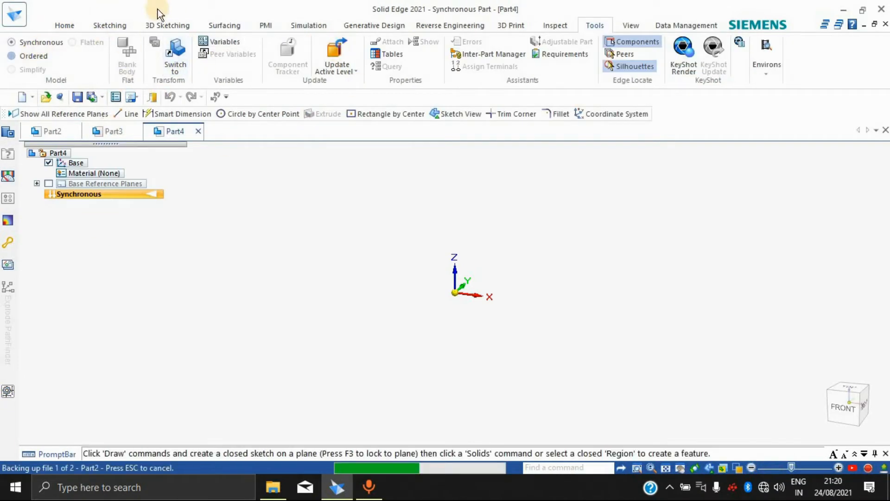
{"action": "left_click", "coordinate": [63, 27]}
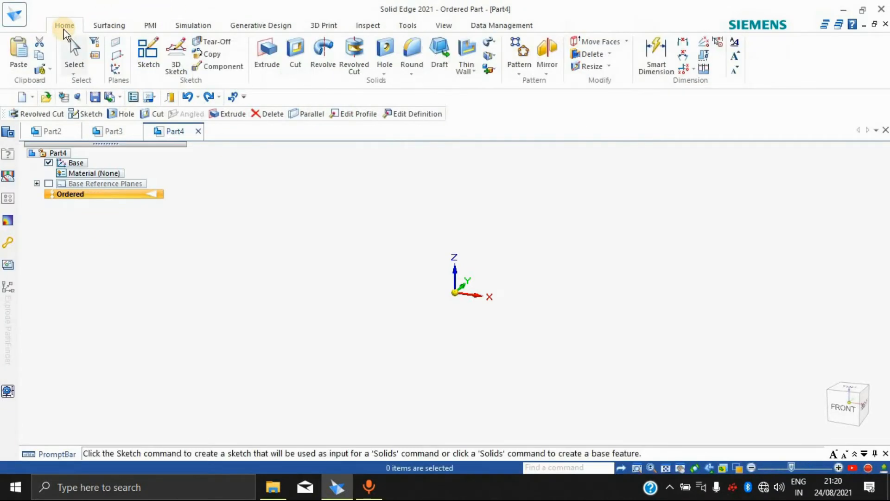
{"action": "left_click", "coordinate": [144, 47]}
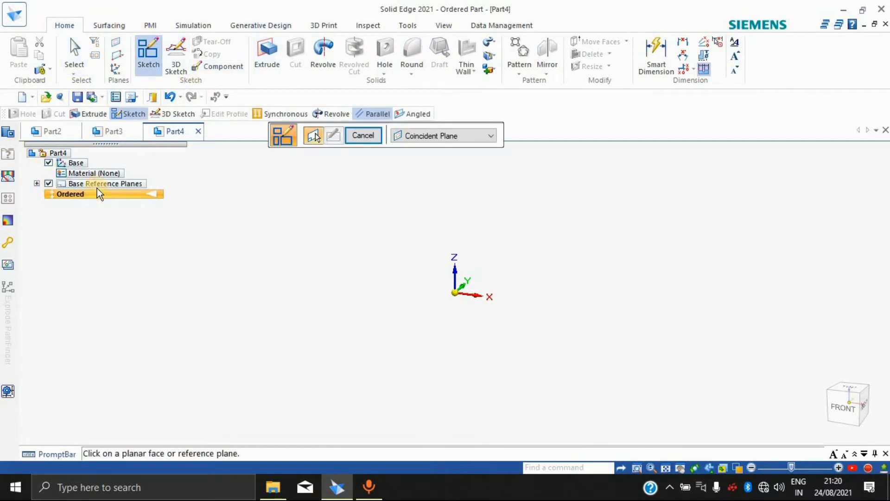
{"action": "left_click", "coordinate": [423, 222]}
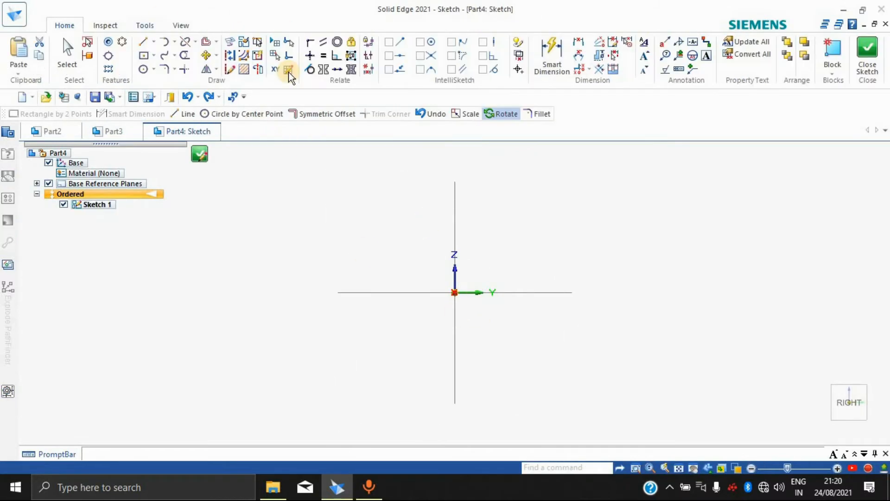
{"action": "left_click", "coordinate": [145, 55]}
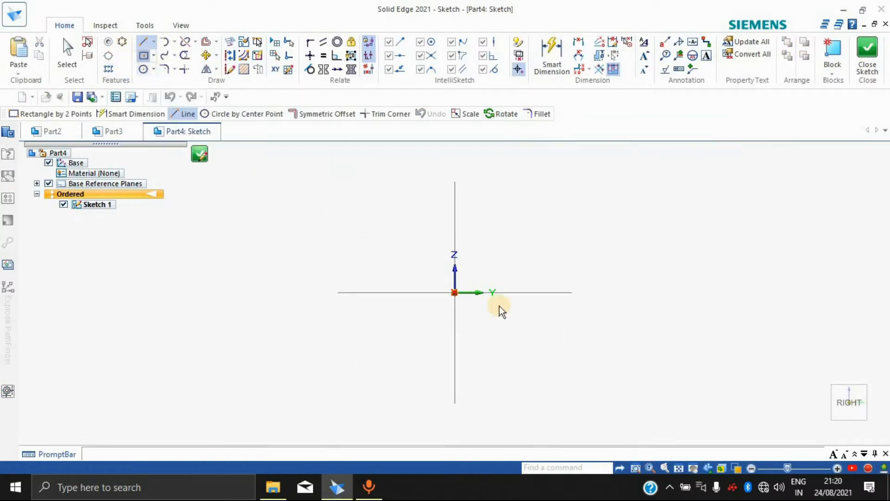
{"action": "left_click", "coordinate": [456, 292]}
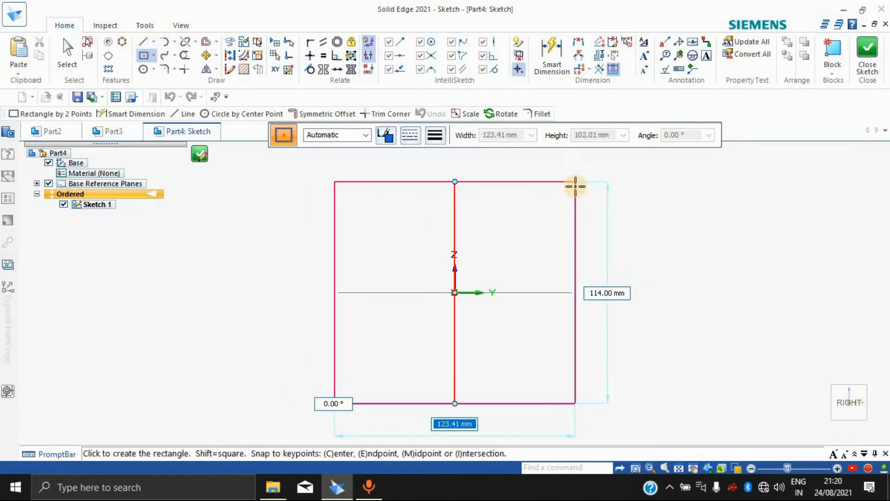
{"action": "key", "text": "Escape"}
{"action": "left_click", "coordinate": [160, 56]}
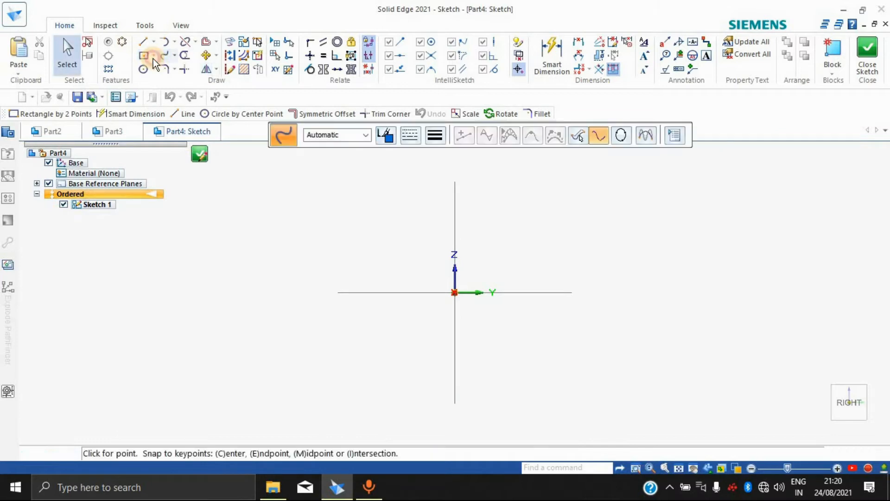
Step: Draw a two-point rectangle from the origin into the positive Y and positive Z quadrant, and close the sketch
{"action": "left_click", "coordinate": [153, 57]}
{"action": "left_click", "coordinate": [167, 85]}
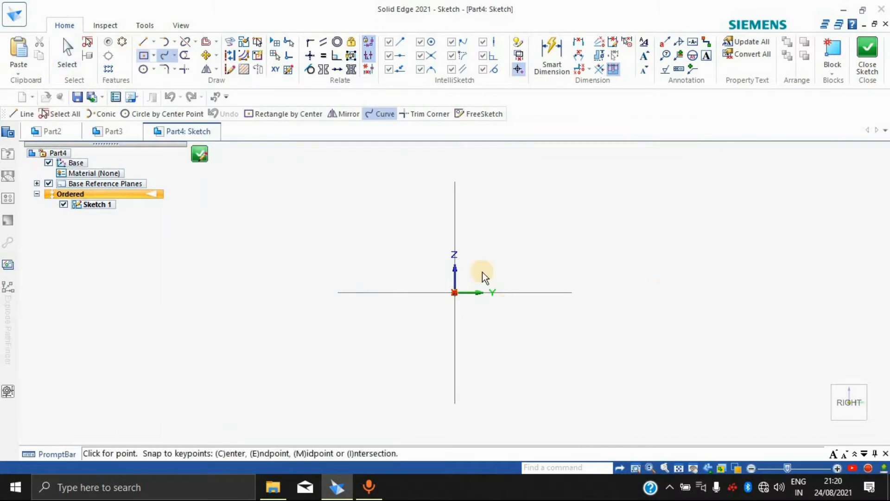
{"action": "left_click", "coordinate": [455, 292]}
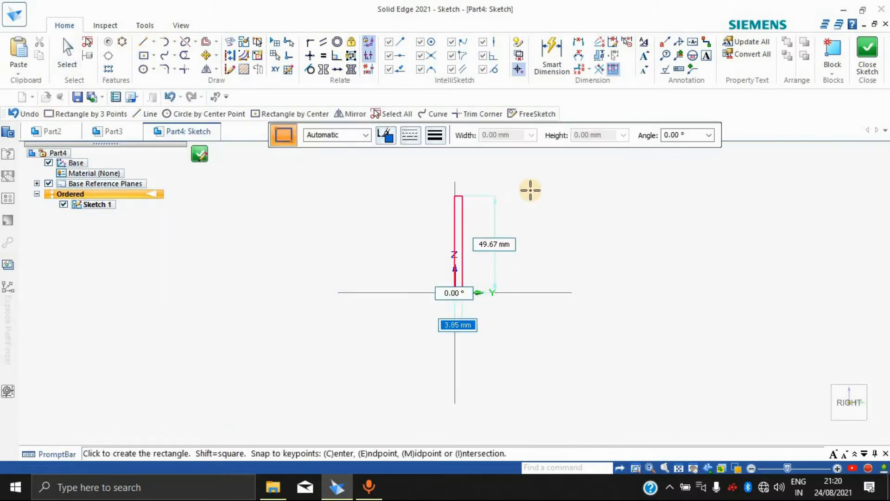
{"action": "left_click", "coordinate": [596, 185]}
{"action": "left_click", "coordinate": [876, 66]}
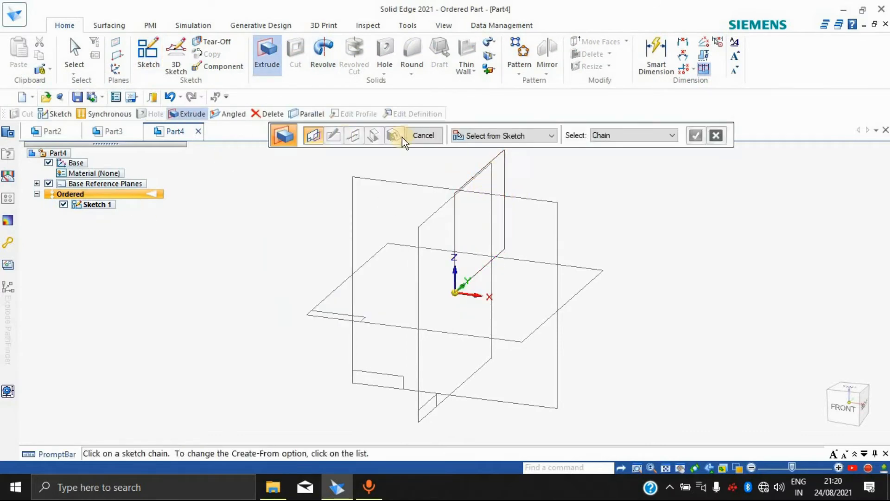
{"action": "left_click", "coordinate": [456, 218]}
{"action": "right_click", "coordinate": [624, 186]}
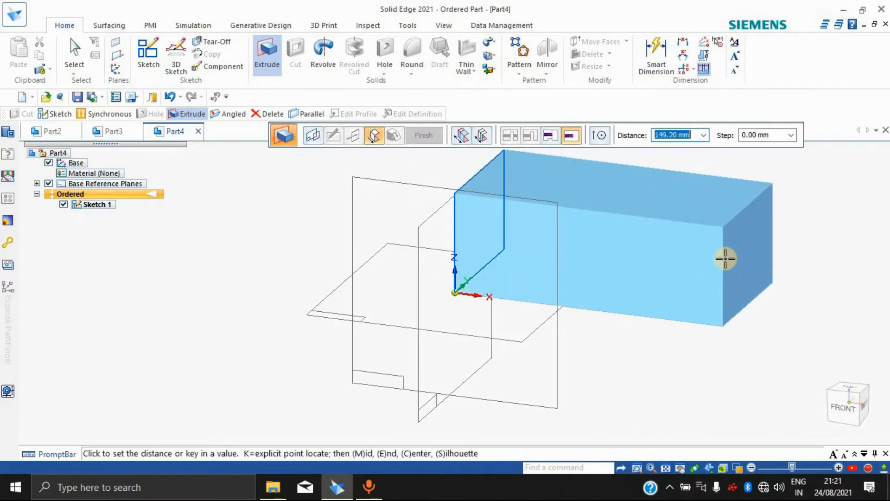
{"action": "key", "text": "Escape"}
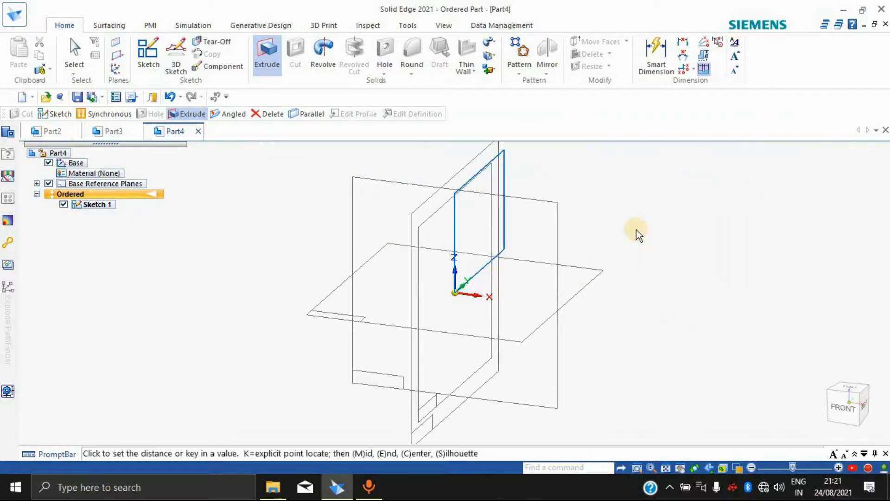
Step: Revolve the rectangle sketch chain 360° about its vertical edge on the Z axis to create a solid cylinder
{"action": "left_click", "coordinate": [333, 59]}
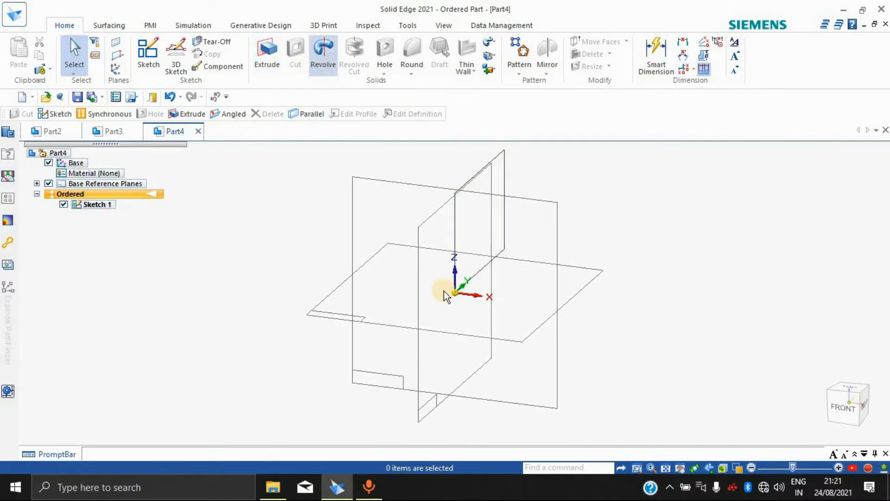
{"action": "left_click", "coordinate": [457, 196]}
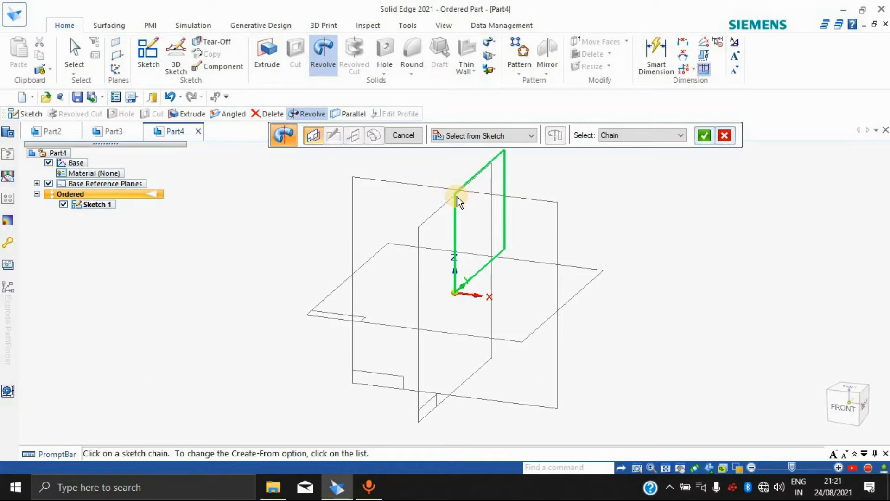
{"action": "key", "text": "Return"}
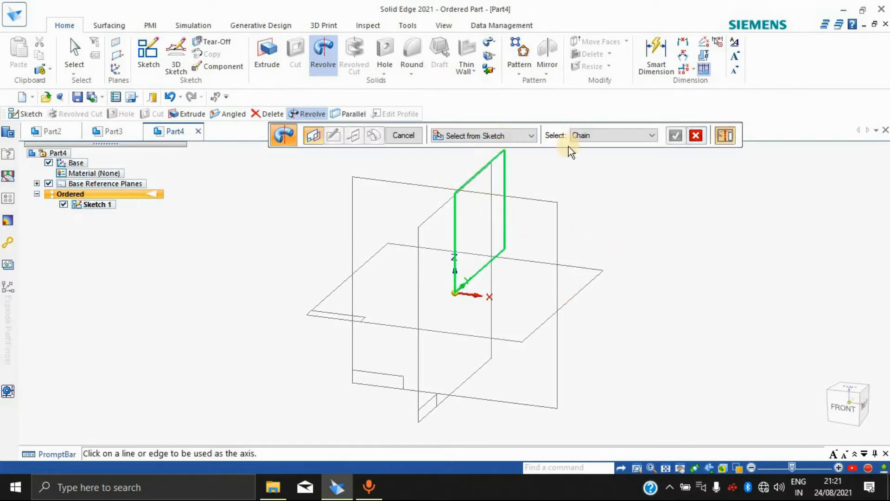
{"action": "left_click", "coordinate": [456, 229]}
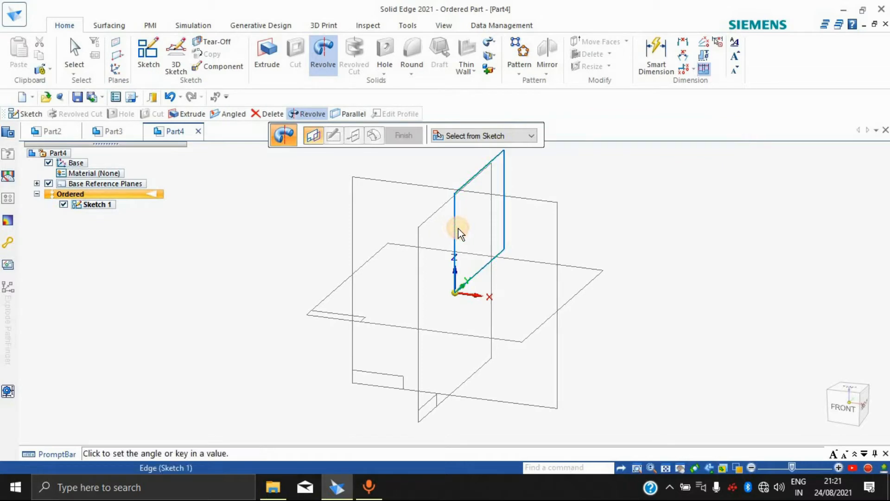
{"action": "type", "text": "360"}
{"action": "key", "text": "Return"}
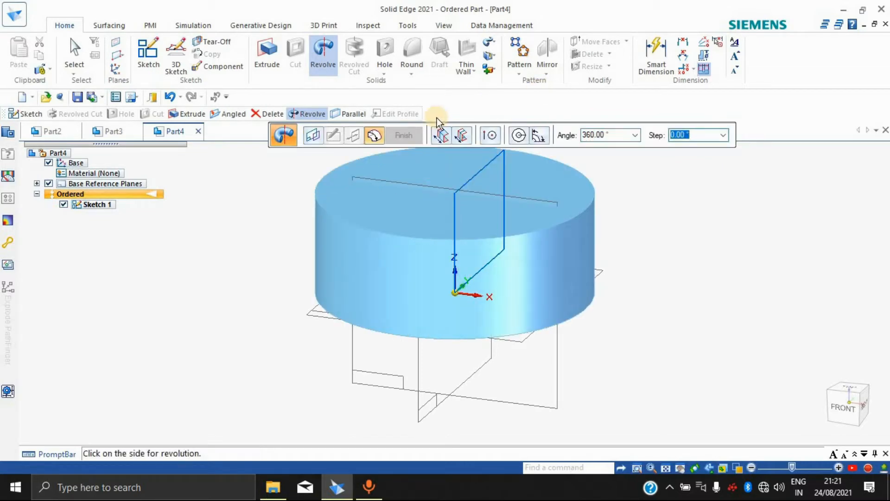
{"action": "left_click", "coordinate": [608, 276]}
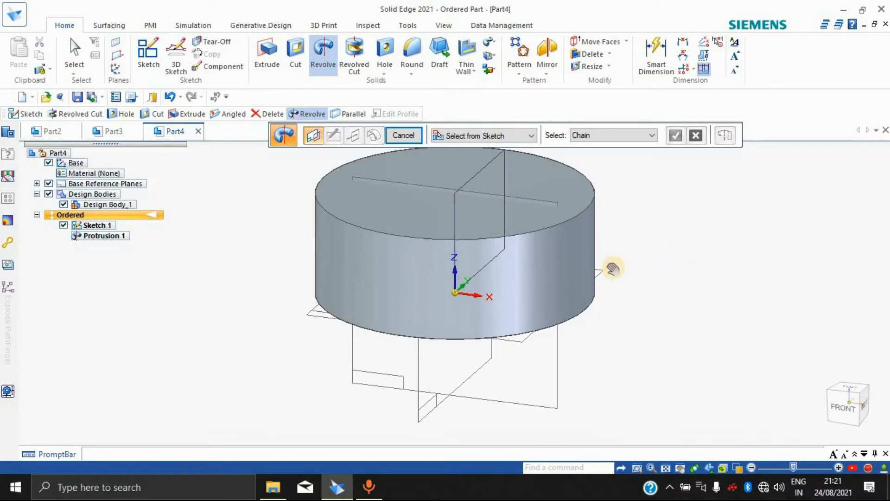
{"action": "middle_click_drag", "start_coordinate": [612, 268], "coordinate": [566, 282], "text": "shift"}
{"action": "middle_click_drag", "start_coordinate": [675, 258], "coordinate": [788, 340]}
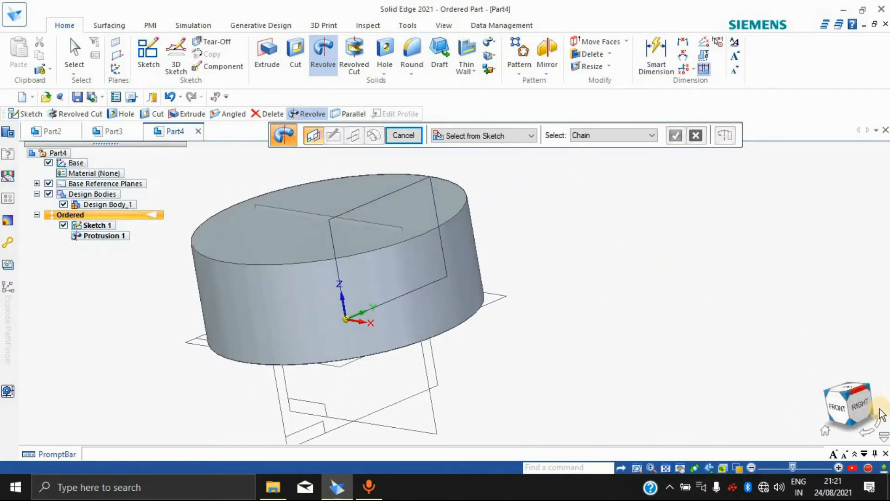
{"action": "key", "text": "ctrl+r"}
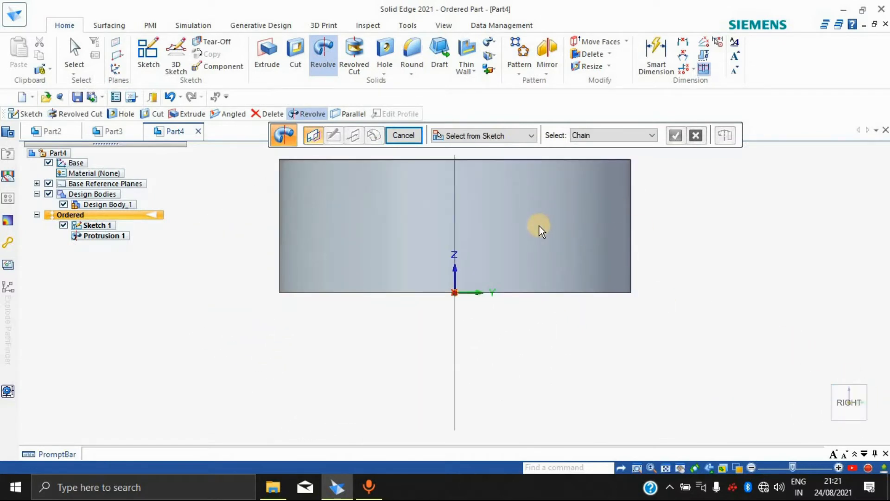
{"action": "scroll", "coordinate": [539, 227], "scroll_direction": "down", "scroll_amount": 2}
{"action": "scroll", "coordinate": [529, 184], "scroll_direction": "up", "scroll_amount": 2}
{"action": "scroll", "coordinate": [525, 180], "scroll_direction": "down", "scroll_amount": 3}
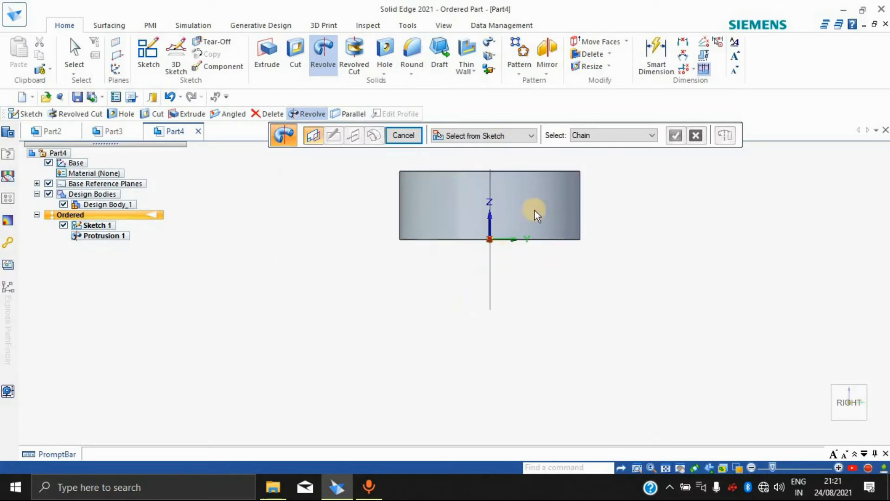
{"action": "scroll", "coordinate": [541, 169], "scroll_direction": "up", "scroll_amount": 4}
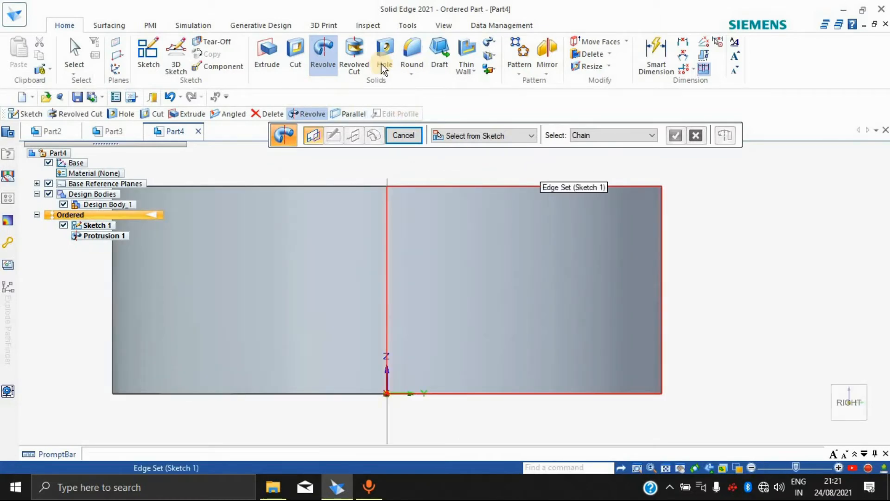
{"action": "left_click", "coordinate": [358, 50]}
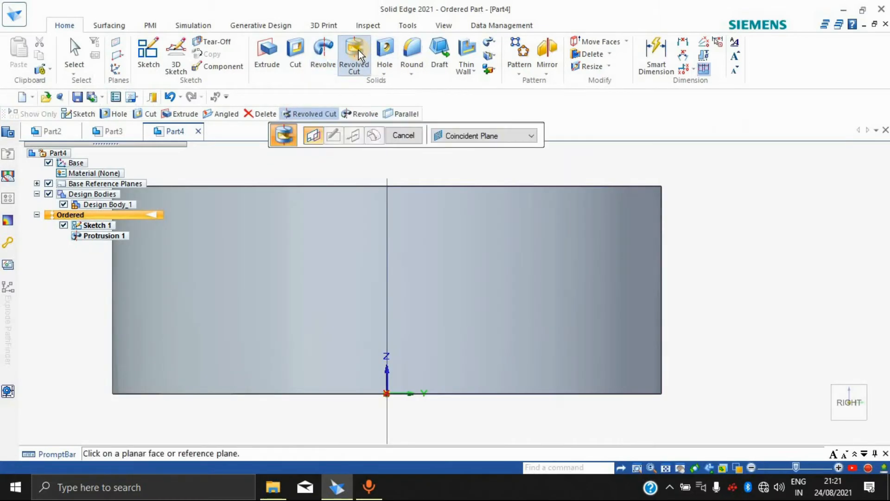
{"action": "key", "text": "Escape"}
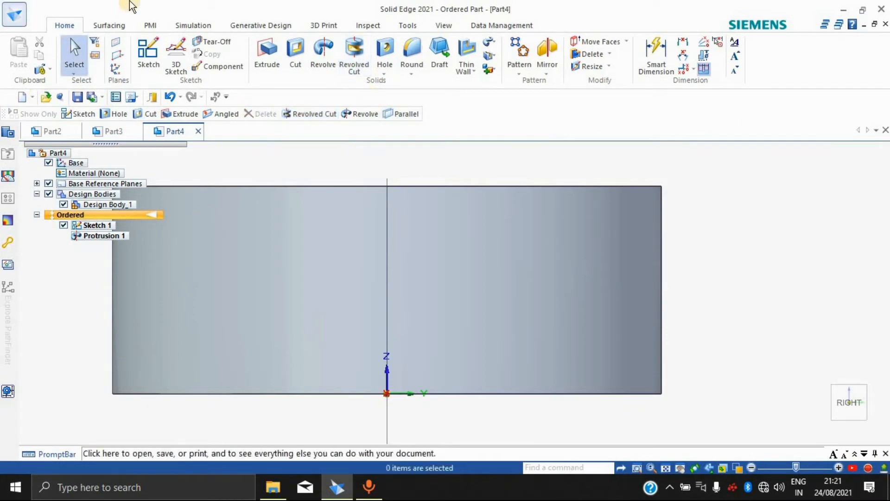
Step: Open a sketch on the top (XY) reference plane and close it without drawing anything
{"action": "left_click", "coordinate": [142, 47]}
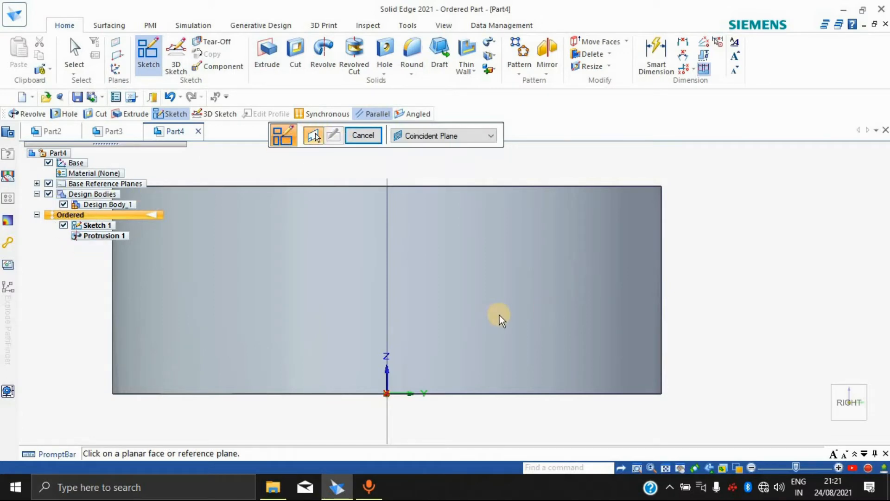
{"action": "scroll", "coordinate": [500, 315], "scroll_direction": "down", "scroll_amount": 4}
{"action": "scroll", "coordinate": [778, 395], "scroll_direction": "up", "scroll_amount": 2}
{"action": "scroll", "coordinate": [618, 280], "scroll_direction": "down", "scroll_amount": 1}
{"action": "middle_click_drag", "start_coordinate": [644, 264], "coordinate": [364, 252]}
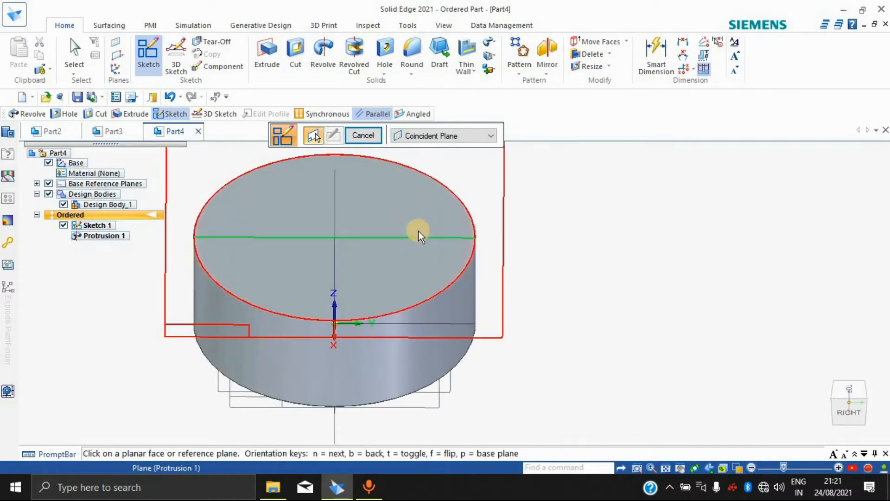
{"action": "left_click", "coordinate": [442, 390]}
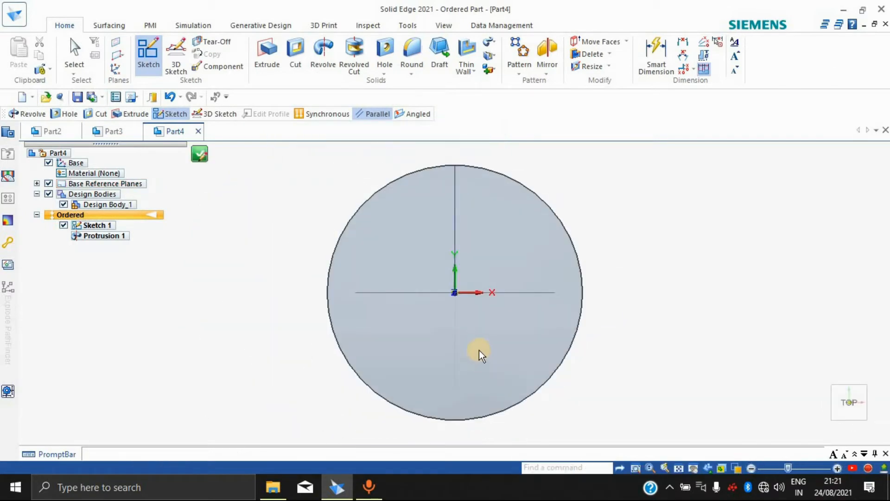
{"action": "key", "text": "Escape"}
{"action": "middle_click_drag", "start_coordinate": [618, 239], "coordinate": [607, 280], "text": "shift"}
{"action": "mouse_move", "coordinate": [620, 175]}
{"action": "middle_mouse_down"}
{"action": "mouse_move", "coordinate": [562, 110]}
{"action": "mouse_move", "coordinate": [443, 215]}
{"action": "middle_mouse_up"}
{"action": "mouse_move", "coordinate": [618, 252]}
{"action": "middle_mouse_down", "text": "shift"}
{"action": "mouse_move", "coordinate": [730, 274]}
{"action": "mouse_move", "coordinate": [649, 283]}
{"action": "mouse_move", "coordinate": [887, 245]}
{"action": "middle_mouse_up", "text": "shift"}
{"action": "middle_click_drag", "start_coordinate": [773, 251], "coordinate": [722, 246]}
{"action": "middle_click_drag", "start_coordinate": [707, 236], "coordinate": [658, 336]}
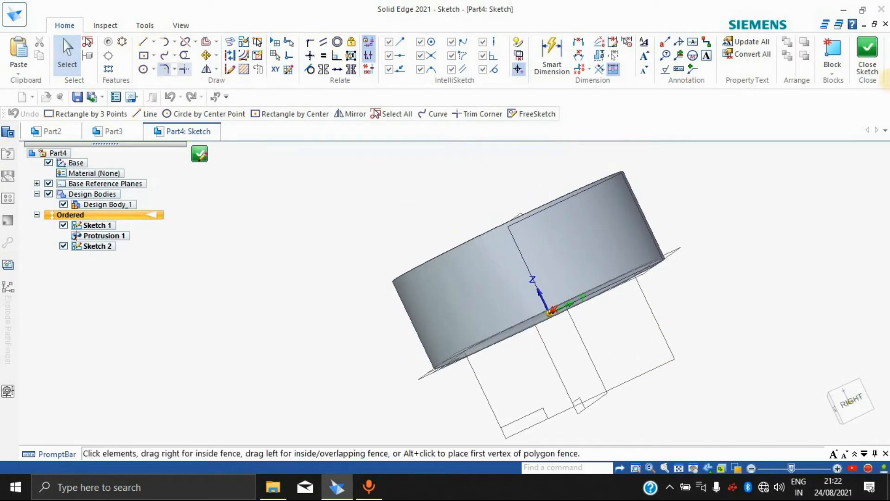
{"action": "left_click", "coordinate": [872, 63]}
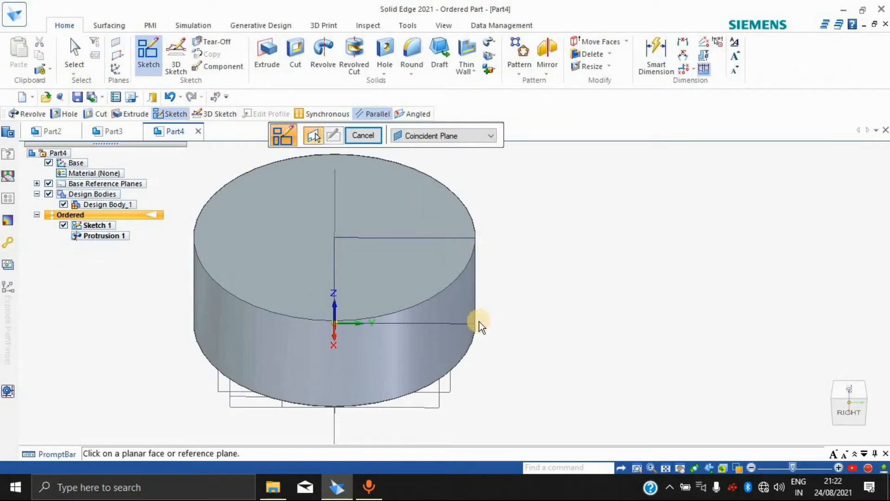
Step: Sketch a wide centre rectangle on the right (YZ) reference plane, straddling the cylinder's positive Y silhouette edge, and finish the sketch
{"action": "middle_click_drag", "start_coordinate": [572, 297], "coordinate": [582, 235]}
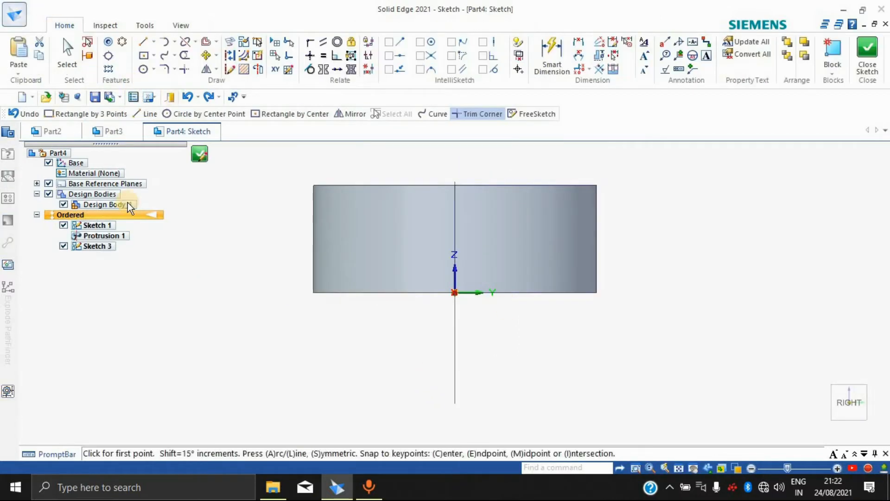
{"action": "left_click", "coordinate": [141, 54]}
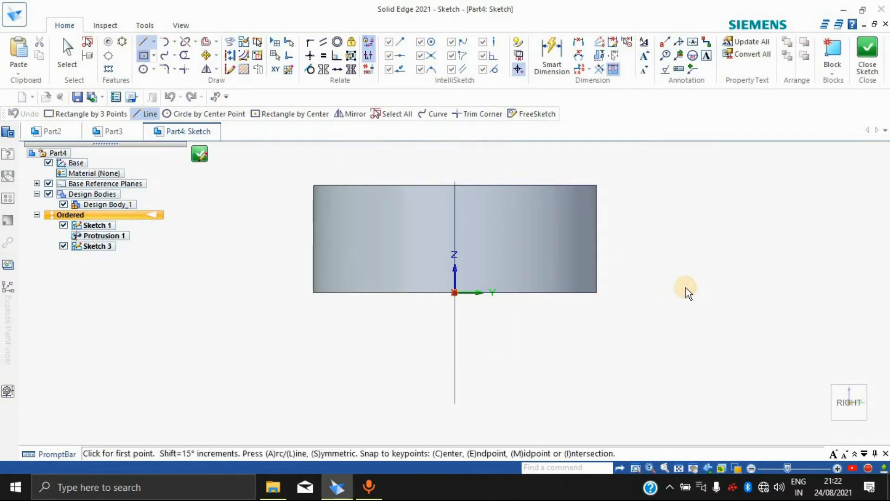
{"action": "left_click", "coordinate": [619, 229]}
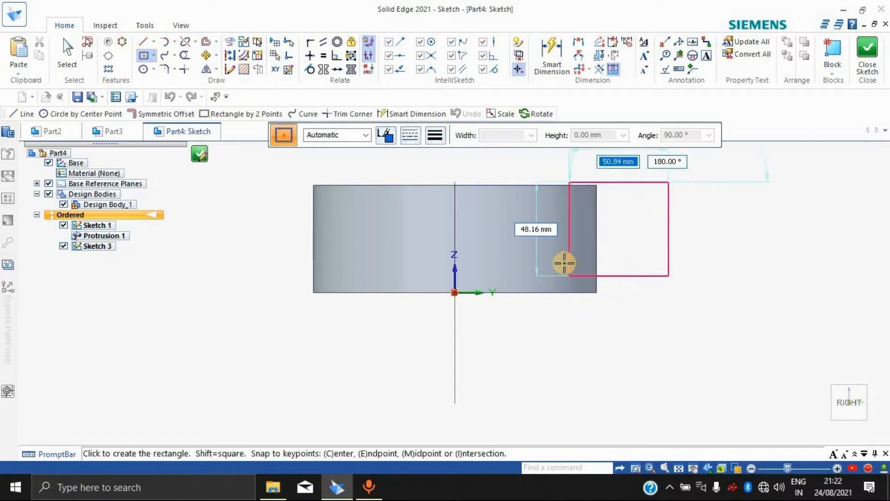
{"action": "left_click", "coordinate": [538, 251]}
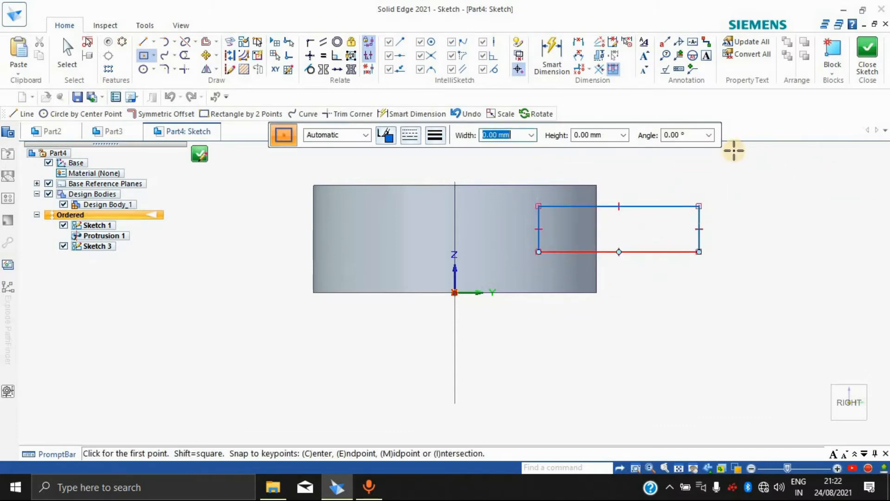
{"action": "left_click", "coordinate": [866, 55]}
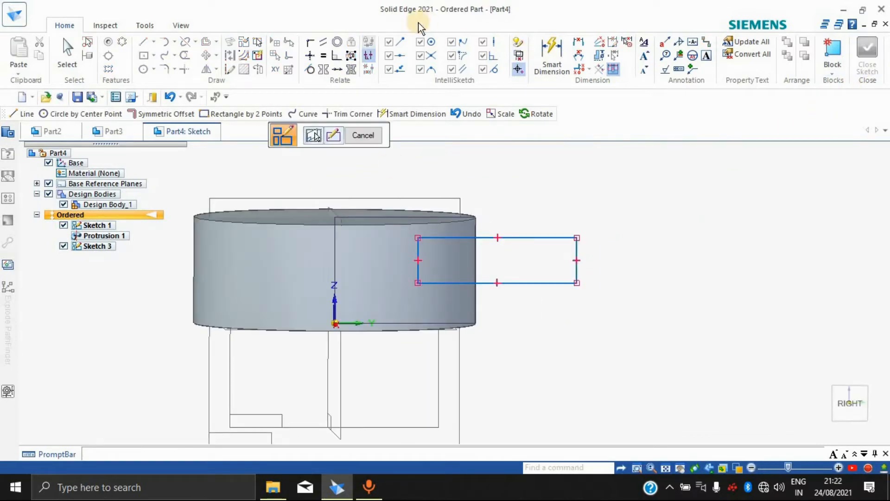
{"action": "left_click", "coordinate": [366, 134]}
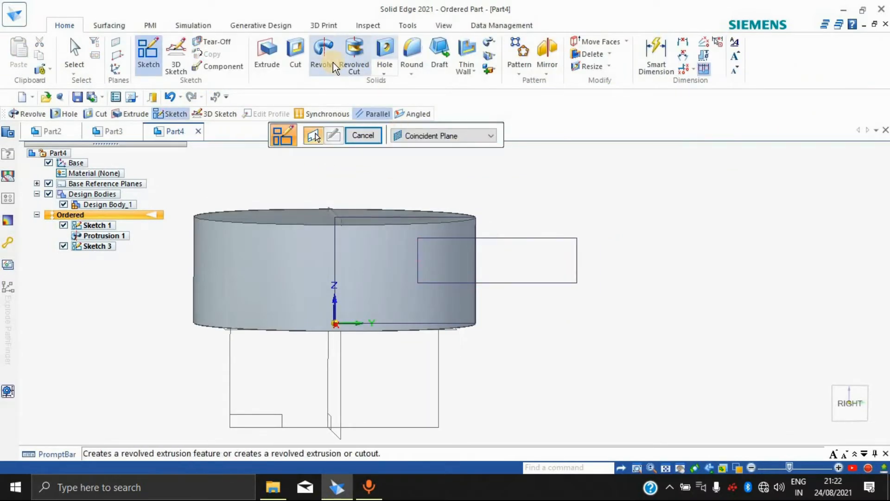
{"action": "left_click", "coordinate": [363, 135]}
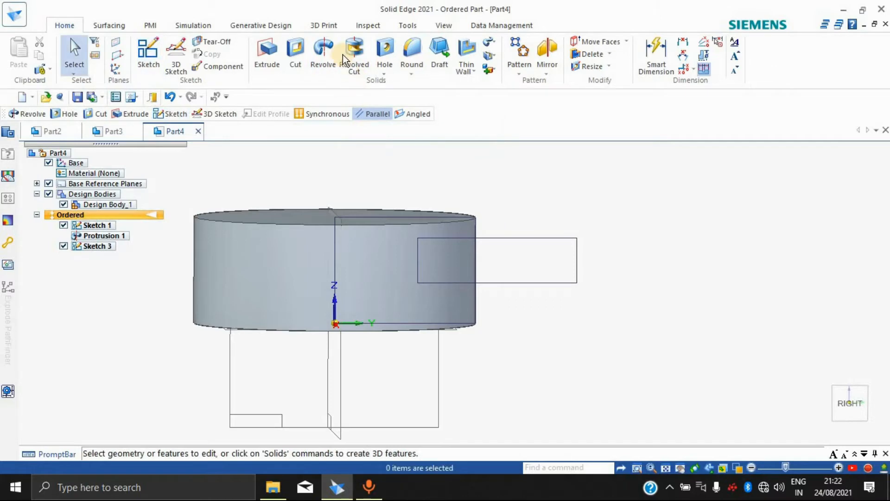
Step: Start a revolved cut from a sketch, using the rectangle chain straddling the cylinder's side as its profile
{"action": "left_click", "coordinate": [334, 48]}
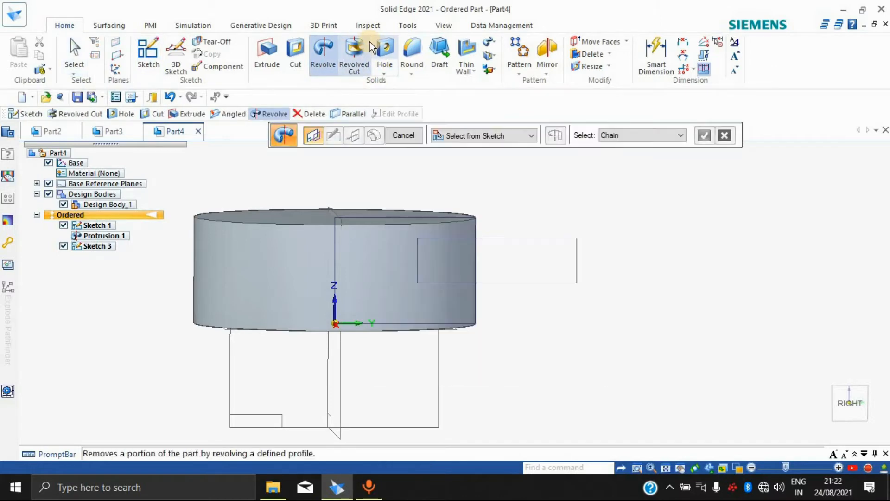
{"action": "key", "text": "Escape"}
{"action": "left_click", "coordinate": [358, 49]}
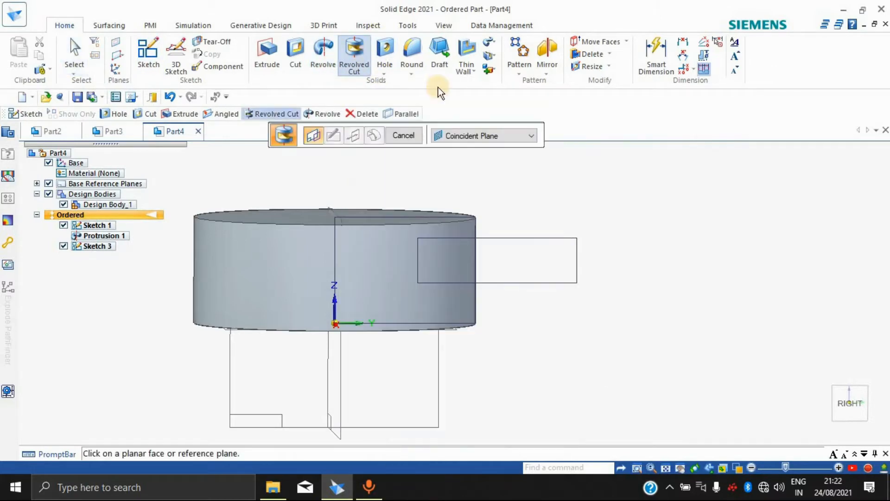
{"action": "left_click", "coordinate": [469, 134]}
{"action": "left_click", "coordinate": [497, 151]}
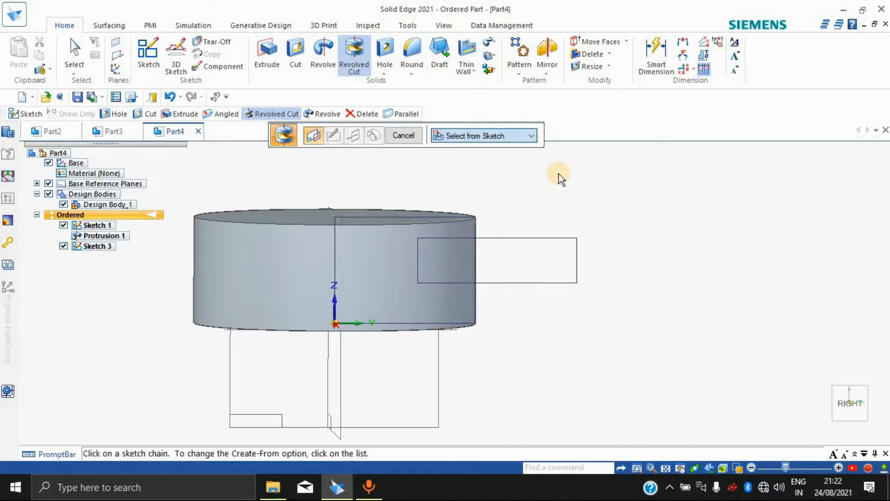
{"action": "left_click", "coordinate": [574, 286]}
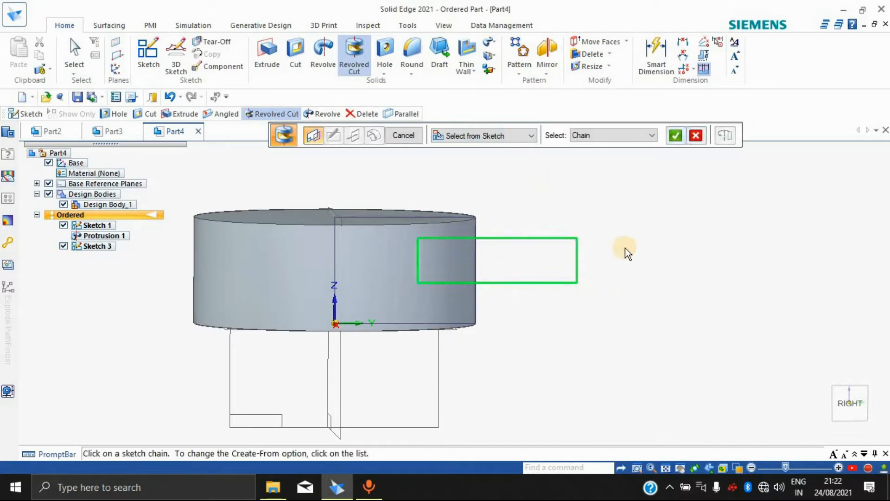
{"action": "key", "text": "Return"}
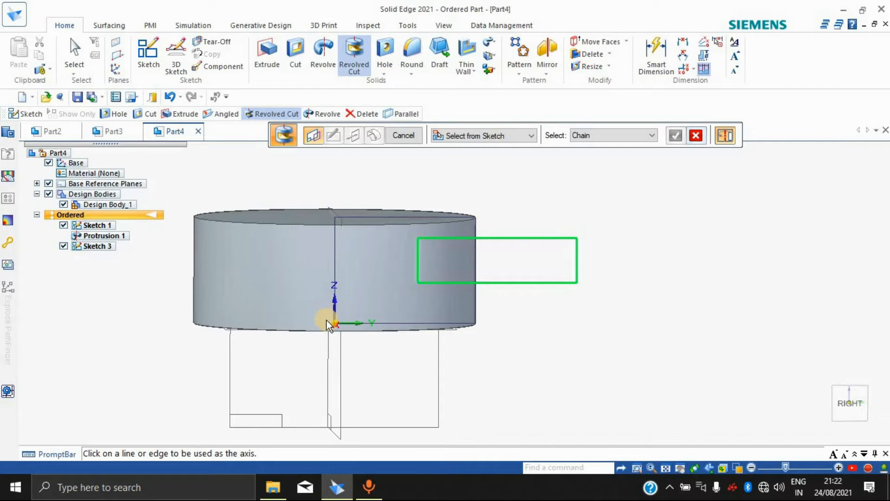
Step: Try to set the Z axis at the origin as the revolved cut's axis, switching the selection between Single and Chain
{"action": "scroll", "coordinate": [338, 324], "scroll_direction": "up", "scroll_amount": 3}
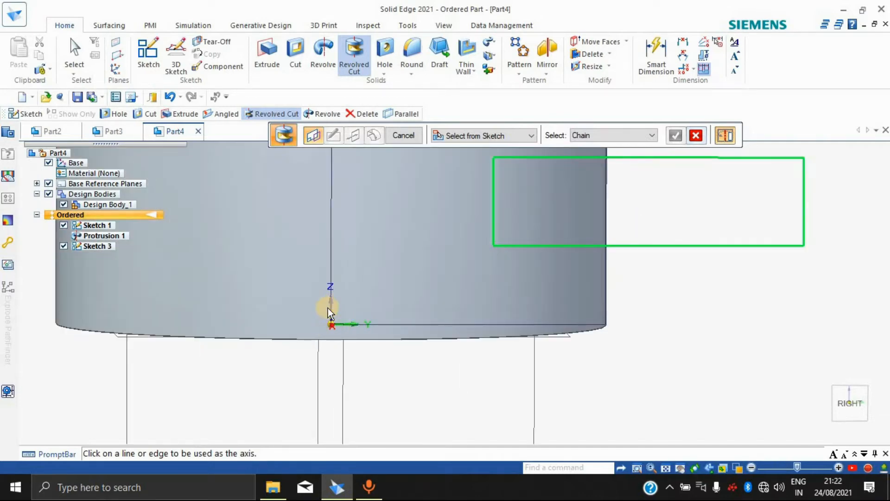
{"action": "left_click", "coordinate": [327, 323]}
{"action": "left_click", "coordinate": [37, 184]}
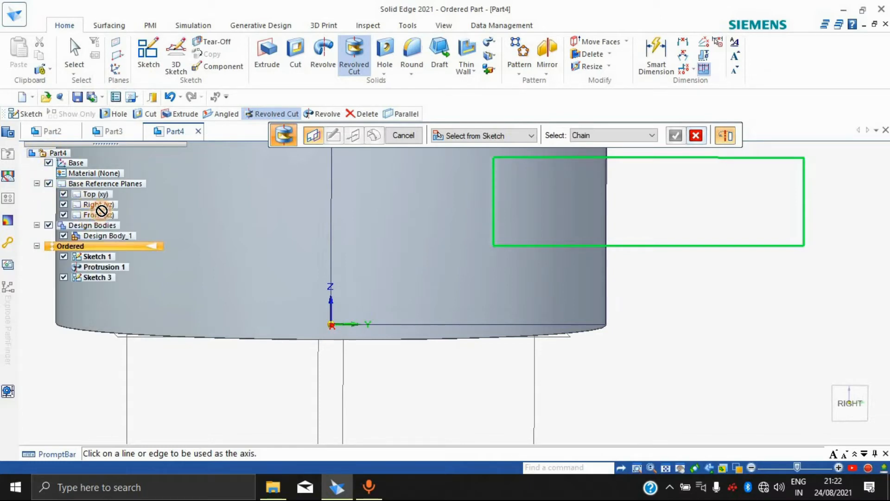
{"action": "left_click", "coordinate": [468, 138]}
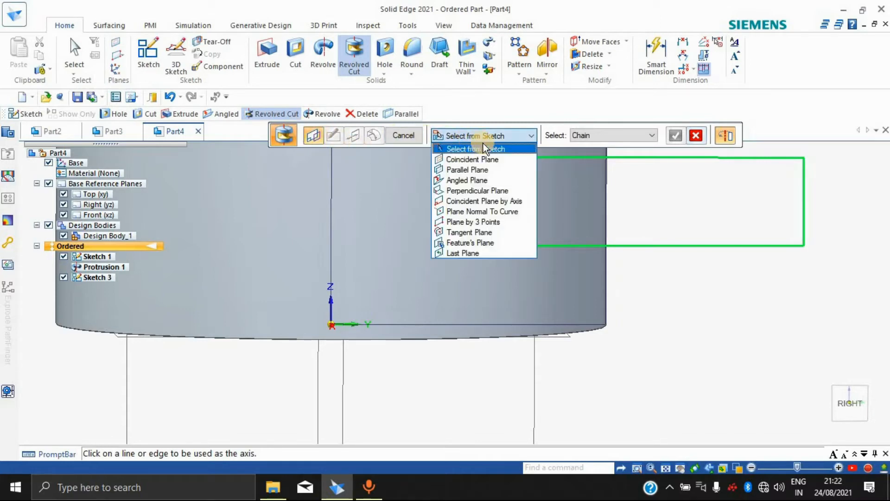
{"action": "left_click", "coordinate": [638, 133]}
{"action": "left_click", "coordinate": [639, 134]}
{"action": "left_click", "coordinate": [609, 148]}
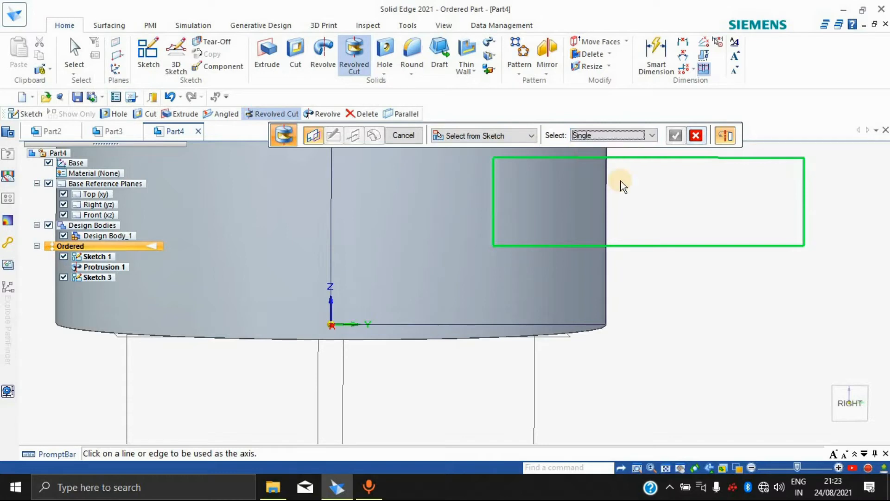
{"action": "left_click", "coordinate": [591, 155]}
{"action": "scroll", "coordinate": [415, 207], "scroll_direction": "down", "scroll_amount": 3}
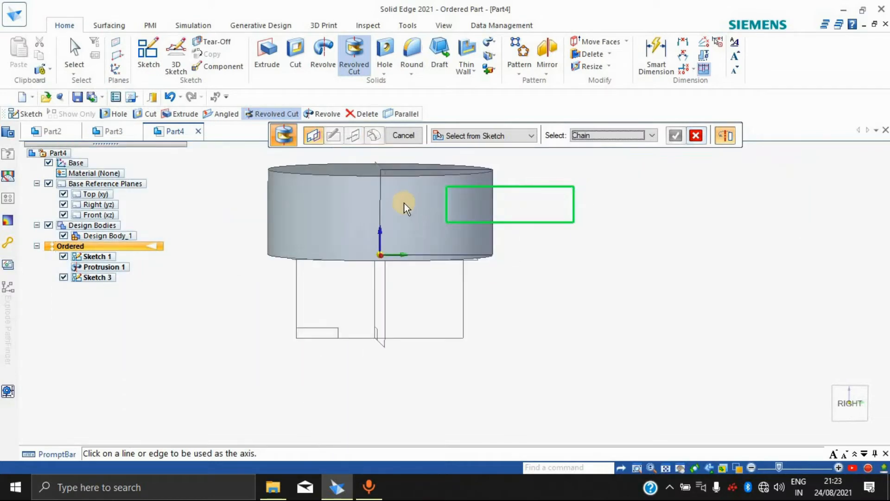
{"action": "left_click", "coordinate": [172, 50]}
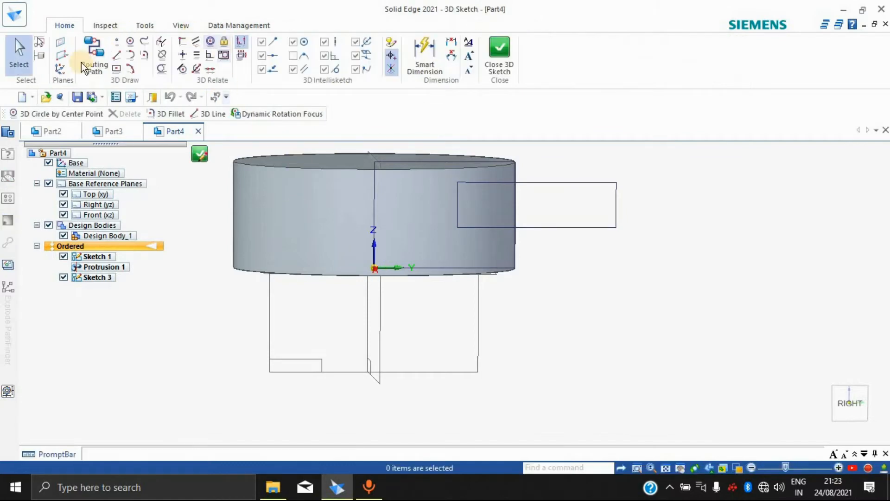
{"action": "left_click", "coordinate": [499, 49]}
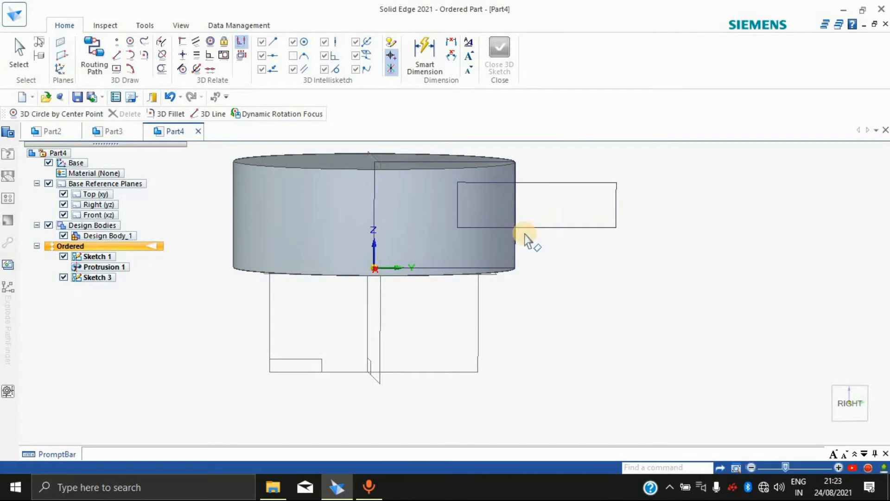
{"action": "scroll", "coordinate": [492, 196], "scroll_direction": "down", "scroll_amount": 3}
{"action": "scroll", "coordinate": [491, 194], "scroll_direction": "up", "scroll_amount": 4}
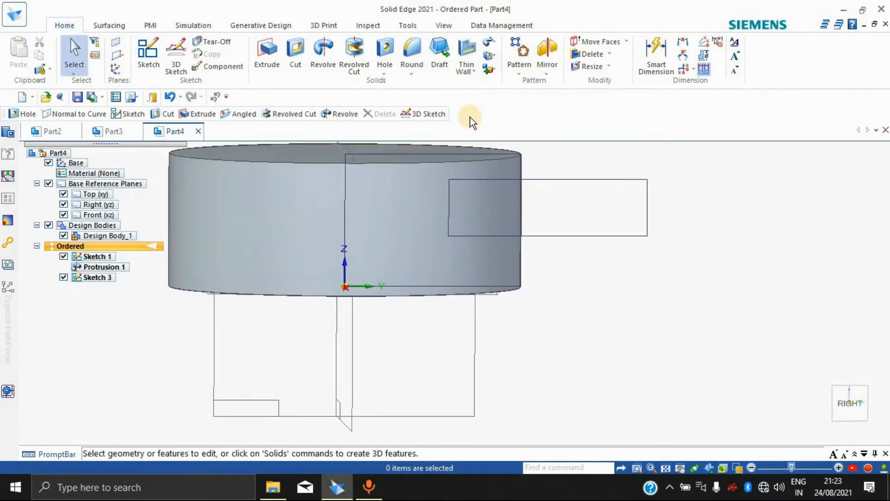
{"action": "scroll", "coordinate": [493, 175], "scroll_direction": "down", "scroll_amount": 1}
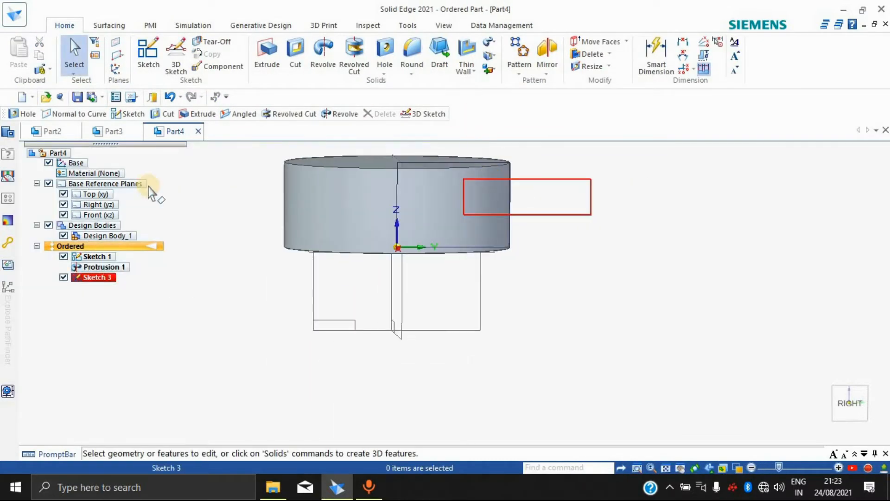
Step: Edit the rectangle sketch's profile to add a vertical line from the origin up past the cylinder's upper face, and close the sketch
{"action": "left_click", "coordinate": [98, 277]}
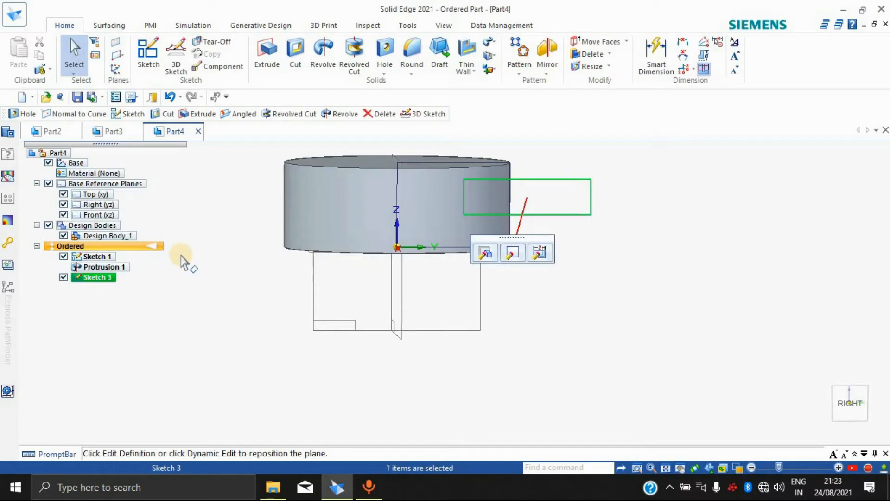
{"action": "right_click", "coordinate": [110, 279]}
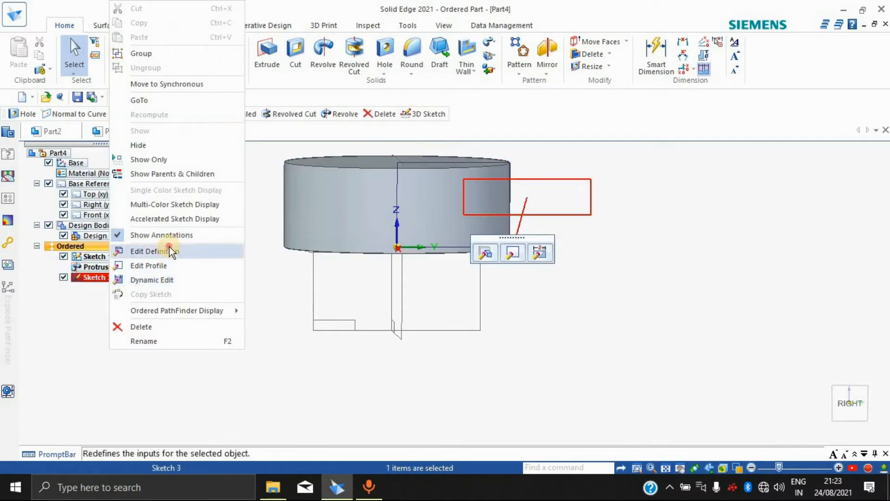
{"action": "left_click", "coordinate": [171, 264]}
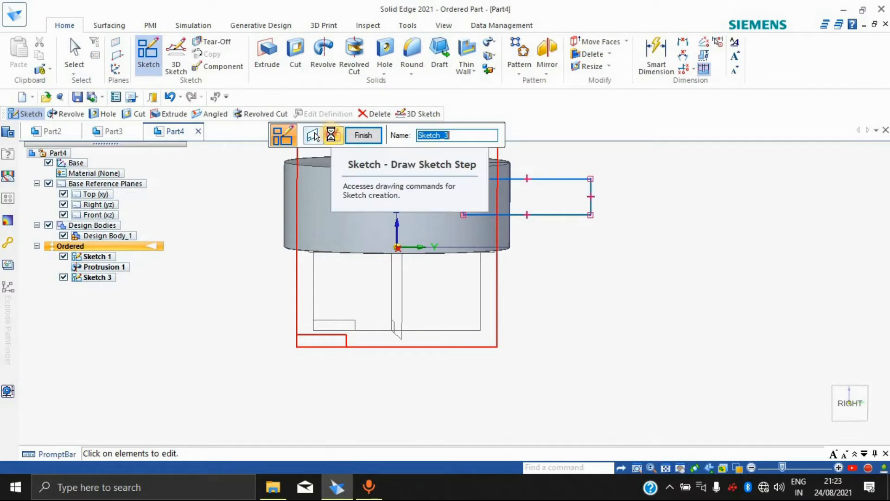
{"action": "left_click", "coordinate": [333, 134]}
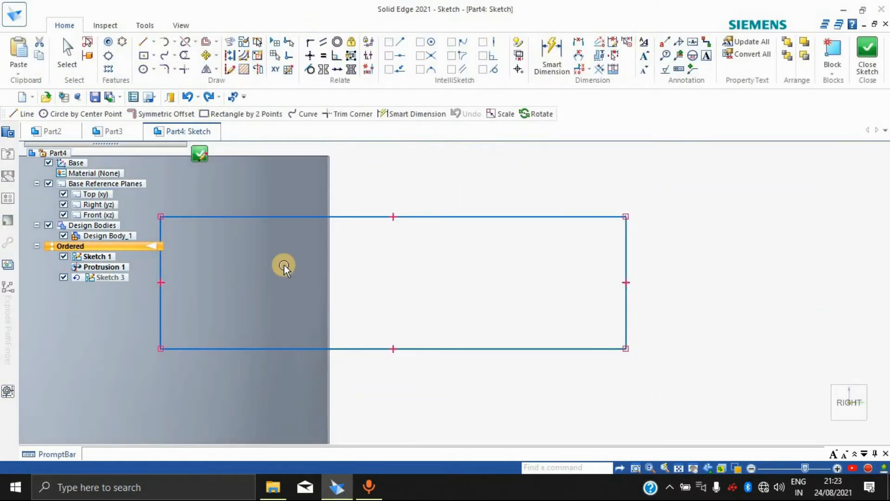
{"action": "scroll", "coordinate": [172, 271], "scroll_direction": "up", "scroll_amount": 3}
{"action": "scroll", "coordinate": [172, 271], "scroll_direction": "down", "scroll_amount": 4}
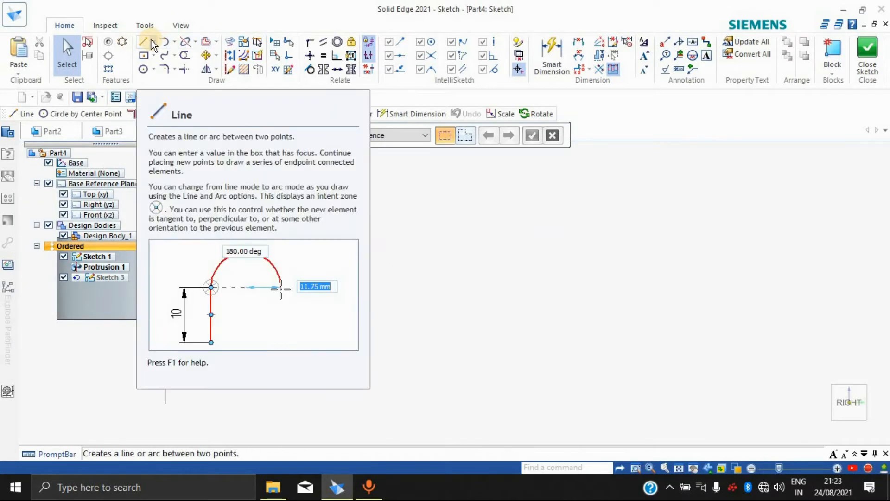
{"action": "left_click", "coordinate": [139, 42]}
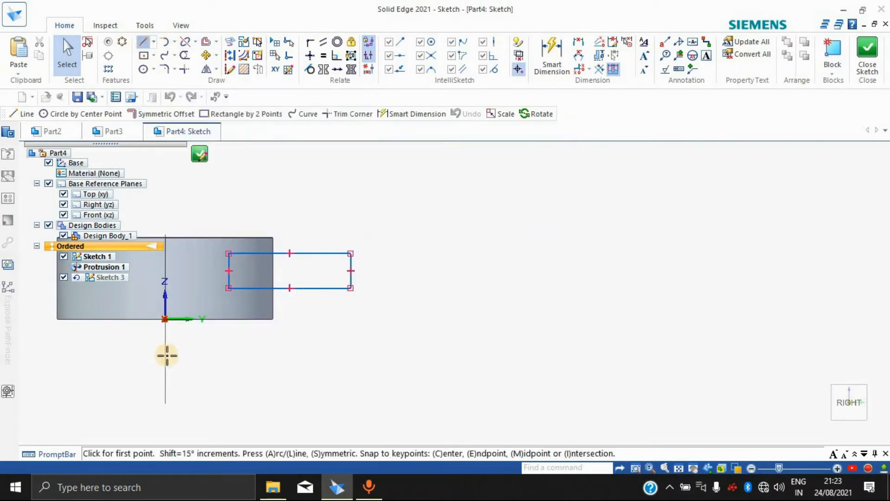
{"action": "left_click", "coordinate": [164, 319]}
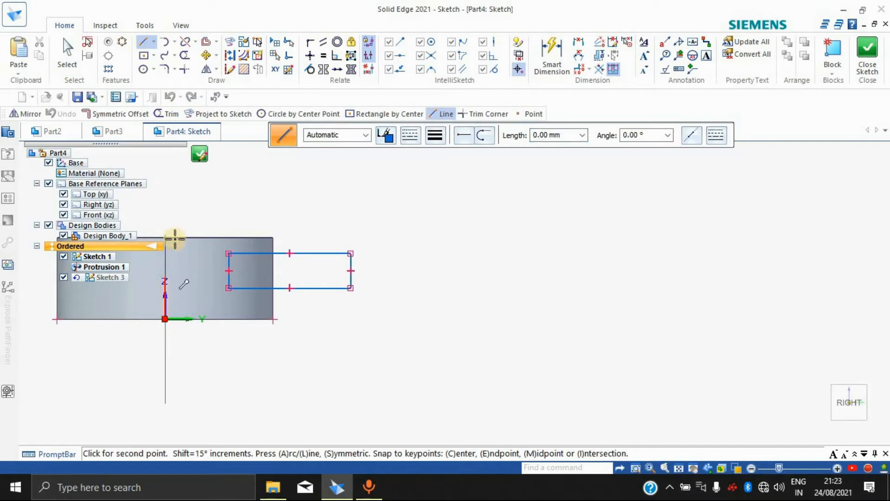
{"action": "left_click", "coordinate": [165, 203]}
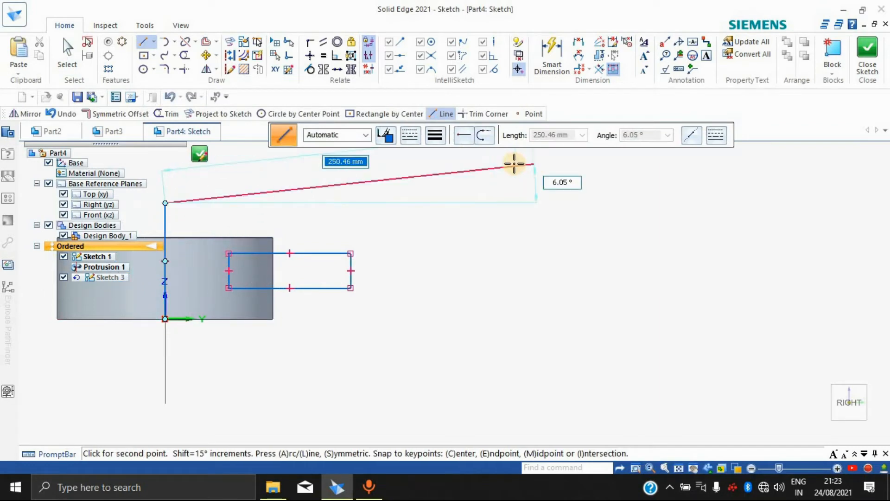
{"action": "key", "text": "Escape"}
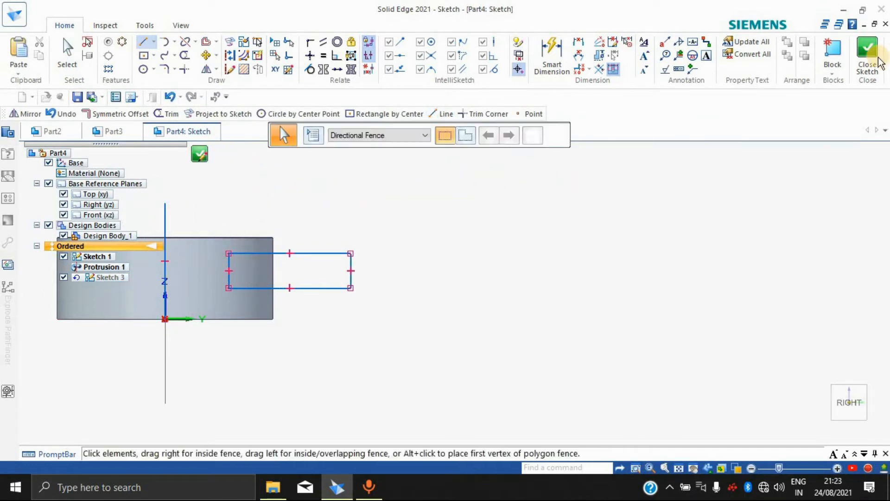
{"action": "left_click", "coordinate": [867, 51]}
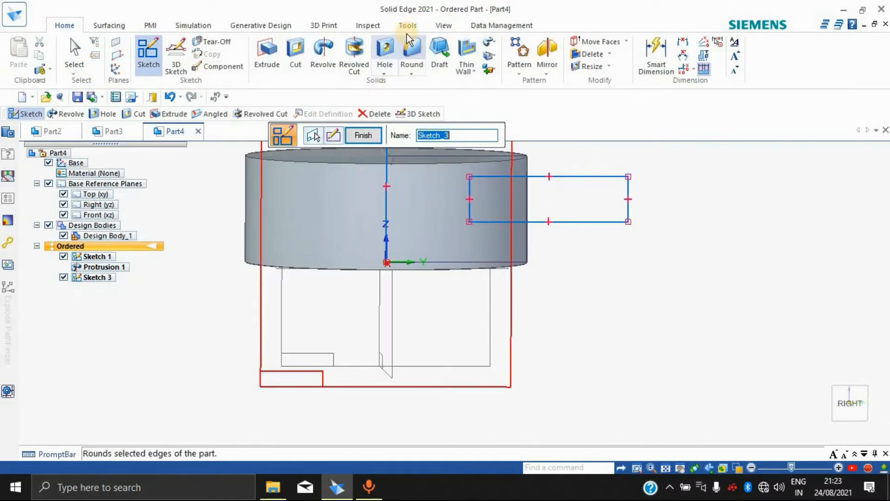
Step: Create a revolved cut from the sketch, revolving the rectangle chain 360° around the vertical sketch line
{"action": "left_click", "coordinate": [354, 48]}
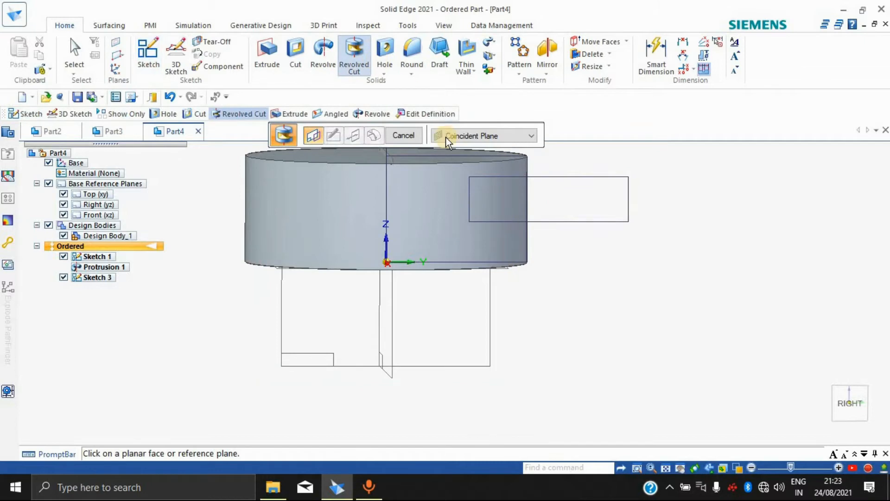
{"action": "left_click", "coordinate": [532, 135]}
{"action": "left_click", "coordinate": [502, 147]}
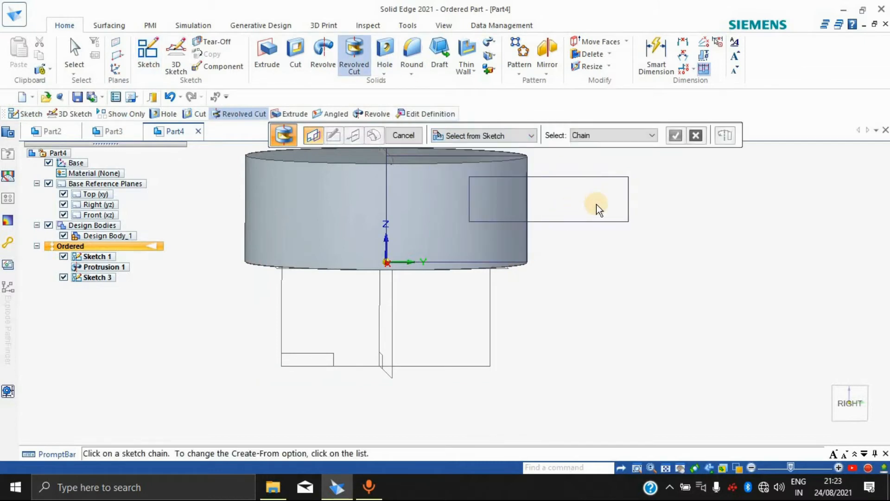
{"action": "left_click", "coordinate": [595, 221]}
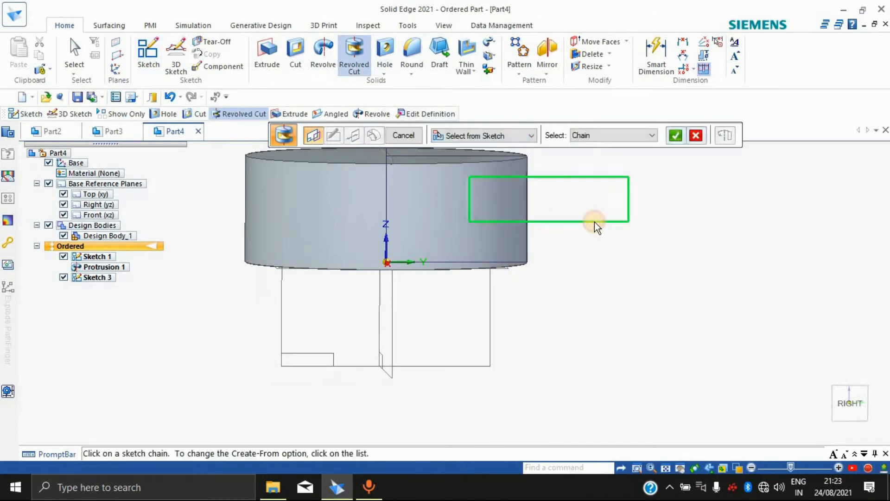
{"action": "right_click", "coordinate": [647, 165]}
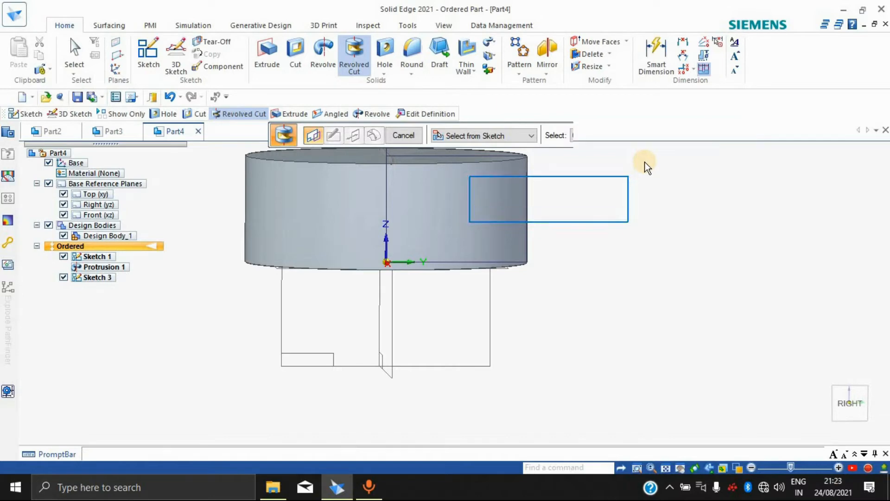
{"action": "left_click", "coordinate": [385, 195]}
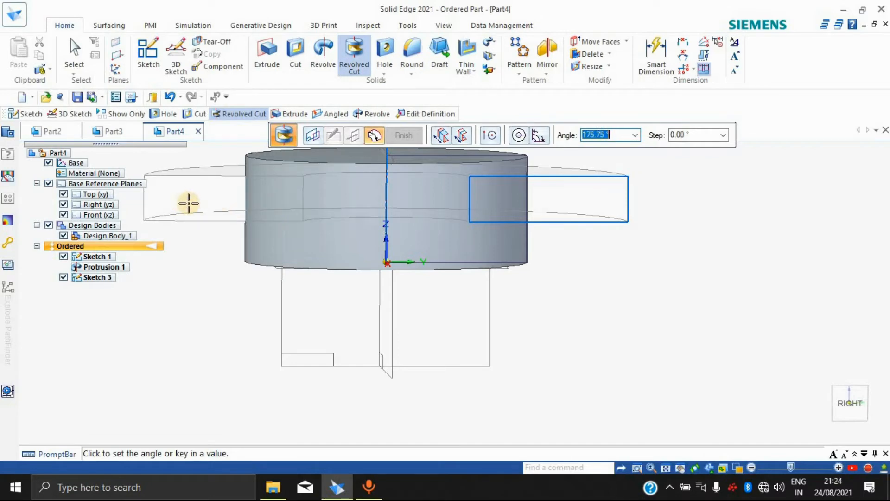
{"action": "key", "text": "Return"}
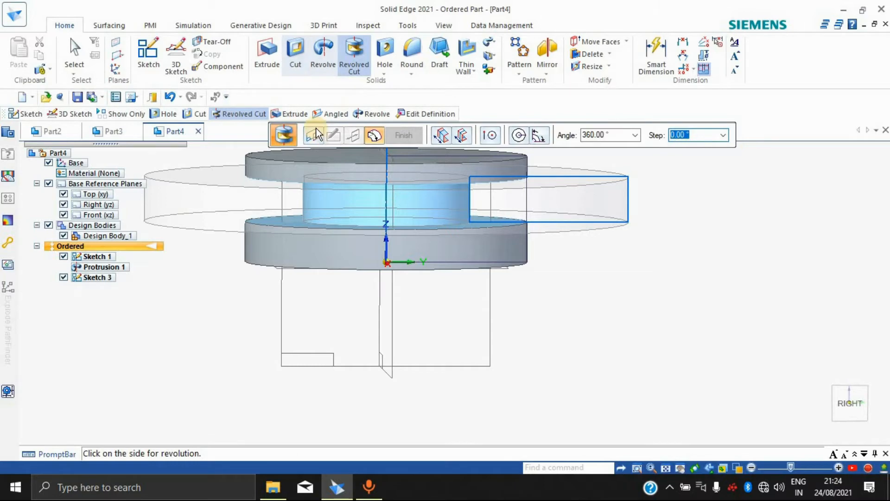
{"action": "left_click", "coordinate": [616, 261]}
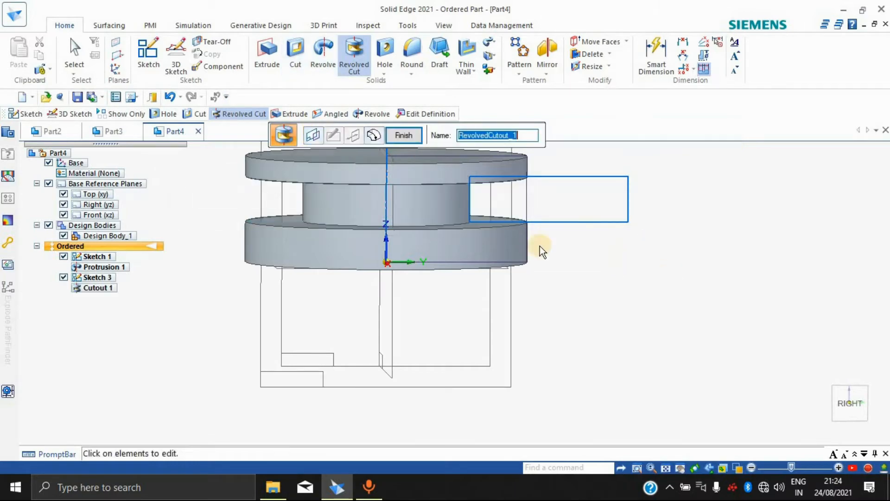
Step: Examine the groove cut around the cylinder together with its rectangle profile and vertical axis line
{"action": "scroll", "coordinate": [648, 223], "scroll_direction": "down", "scroll_amount": 3}
{"action": "scroll", "coordinate": [648, 173], "scroll_direction": "up", "scroll_amount": 2}
{"action": "scroll", "coordinate": [600, 151], "scroll_direction": "down", "scroll_amount": 1}
{"action": "scroll", "coordinate": [603, 149], "scroll_direction": "up", "scroll_amount": 3}
{"action": "scroll", "coordinate": [557, 149], "scroll_direction": "down", "scroll_amount": 2}
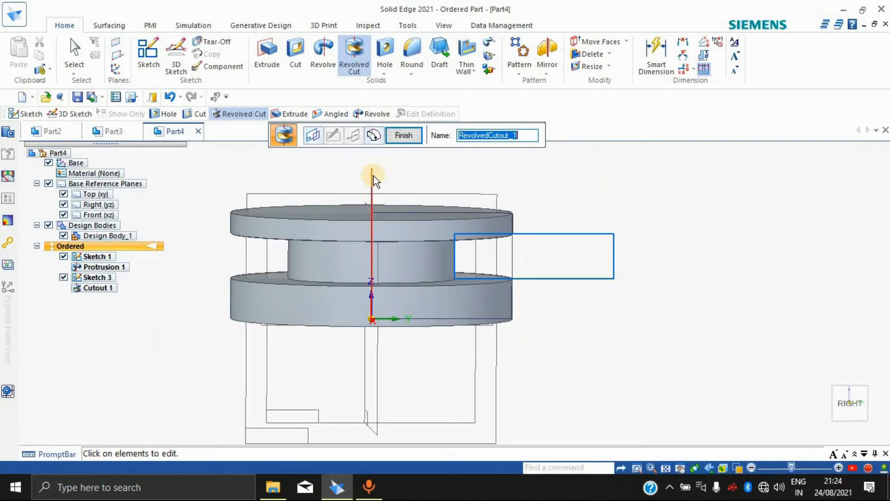
{"action": "left_click", "coordinate": [543, 234]}
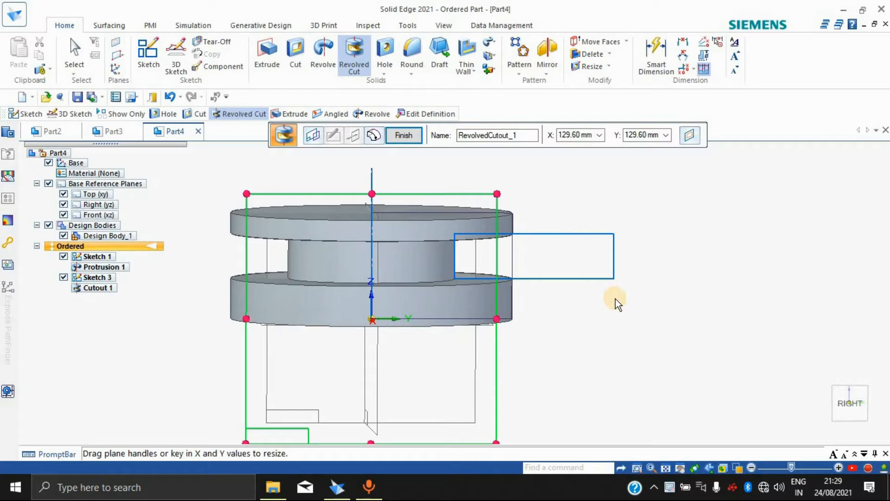
{"action": "middle_click_drag", "start_coordinate": [737, 312], "coordinate": [628, 253]}
Step: Undo the revolved cut and delete the sketch containing the rectangle and axis line
{"action": "key", "text": "Escape"}
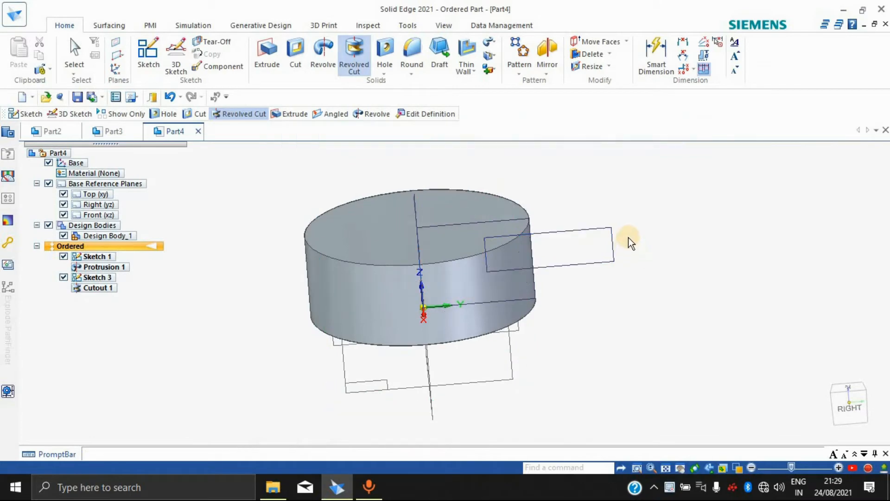
{"action": "left_click", "coordinate": [612, 252]}
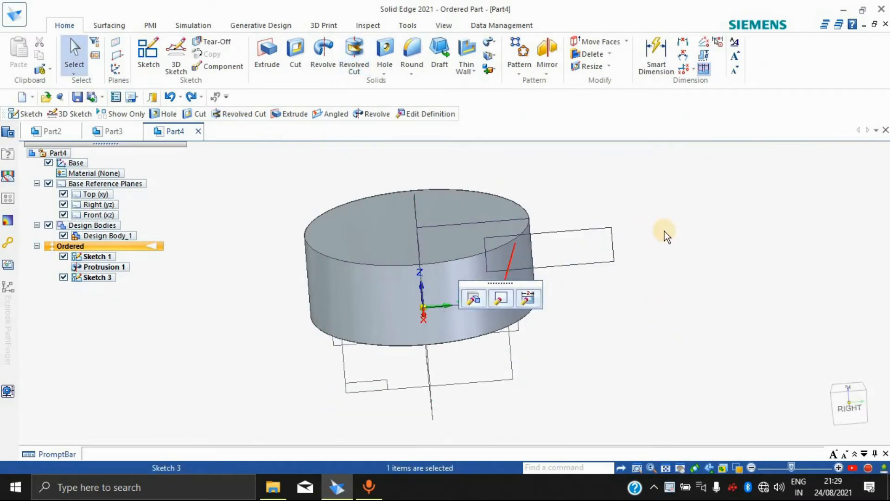
{"action": "key", "text": "Delete"}
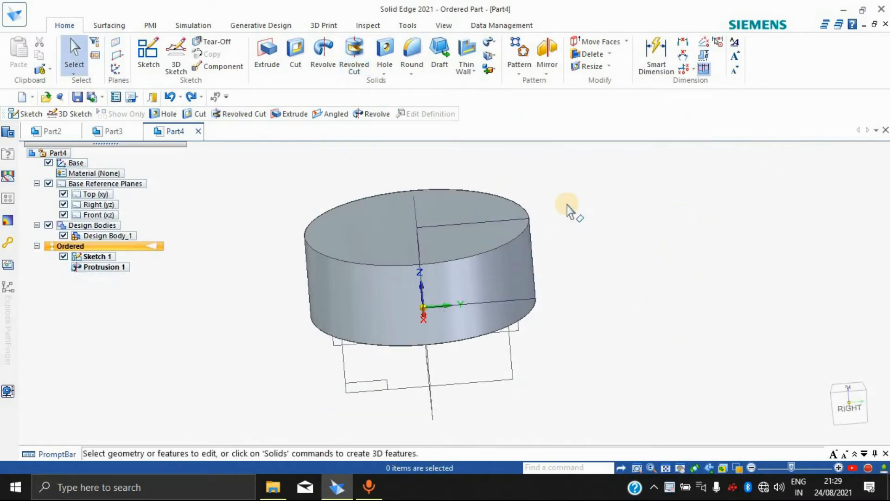
Step: Start a hole feature on a coincident plane, using the cylinder's upper circular face
{"action": "middle_click_drag", "start_coordinate": [567, 205], "coordinate": [526, 193]}
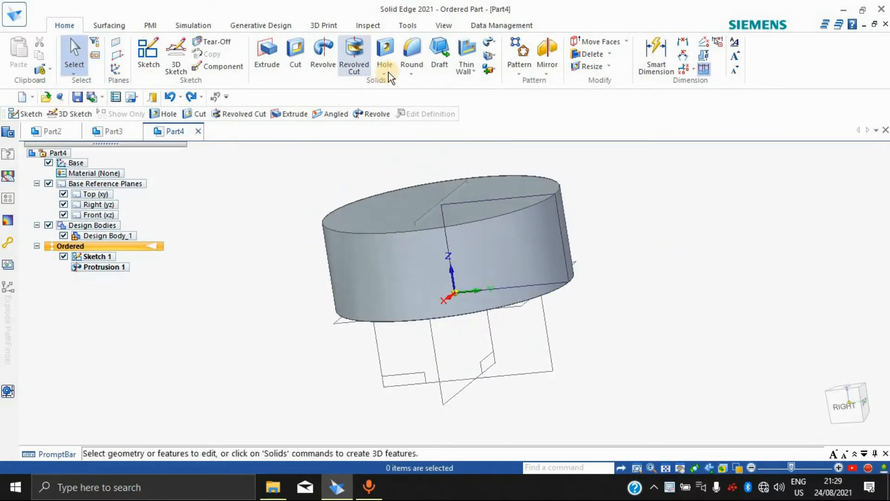
{"action": "left_click", "coordinate": [388, 73]}
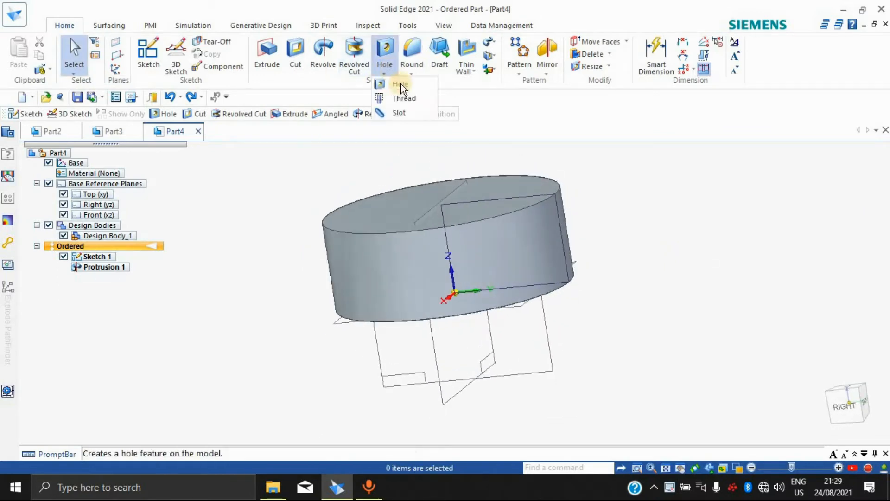
{"action": "left_click", "coordinate": [411, 115]}
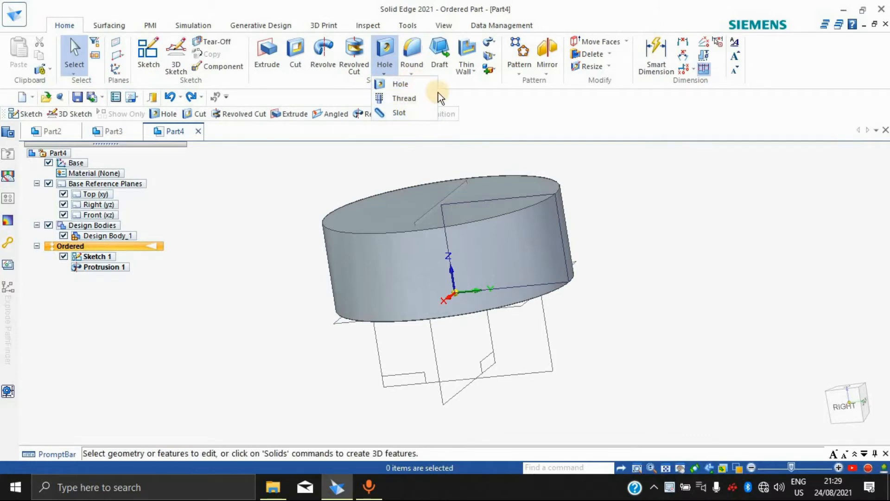
{"action": "left_click", "coordinate": [399, 90]}
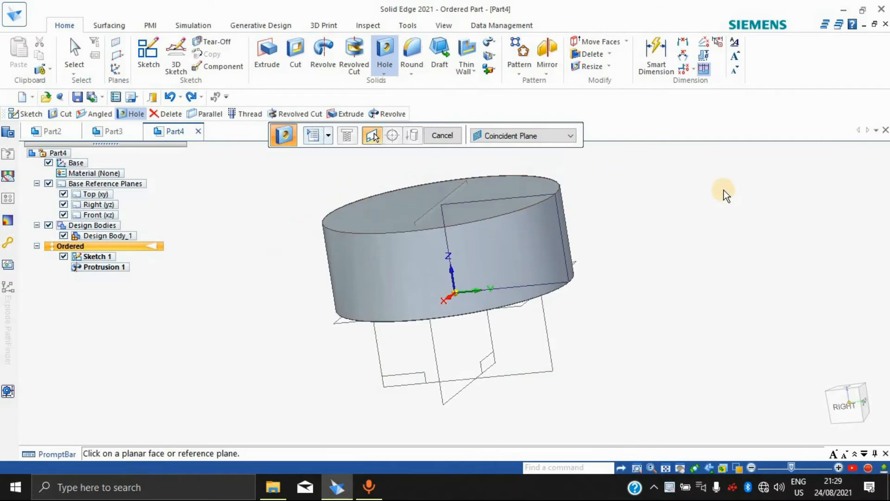
{"action": "key", "text": "ctrl+t"}
{"action": "left_click", "coordinate": [495, 201]}
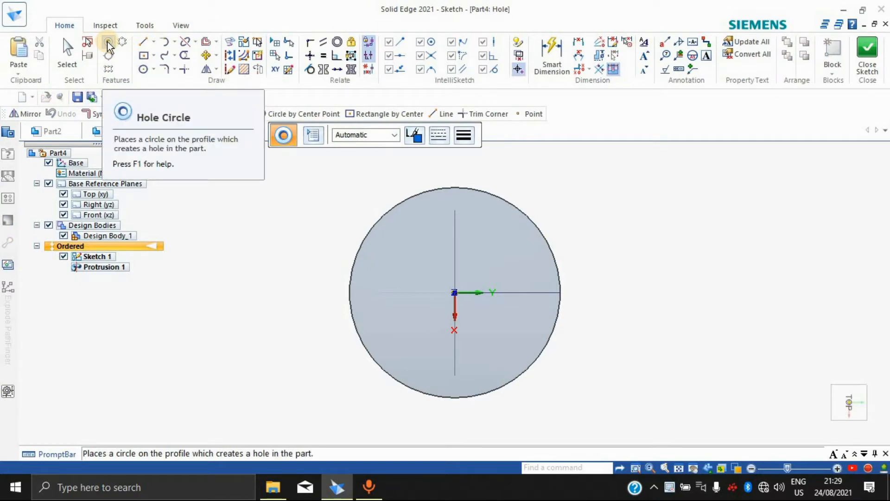
Step: Draw a plain circle about 18 mm in diameter on the negative X, positive Y part of the face
{"action": "left_click", "coordinate": [143, 69]}
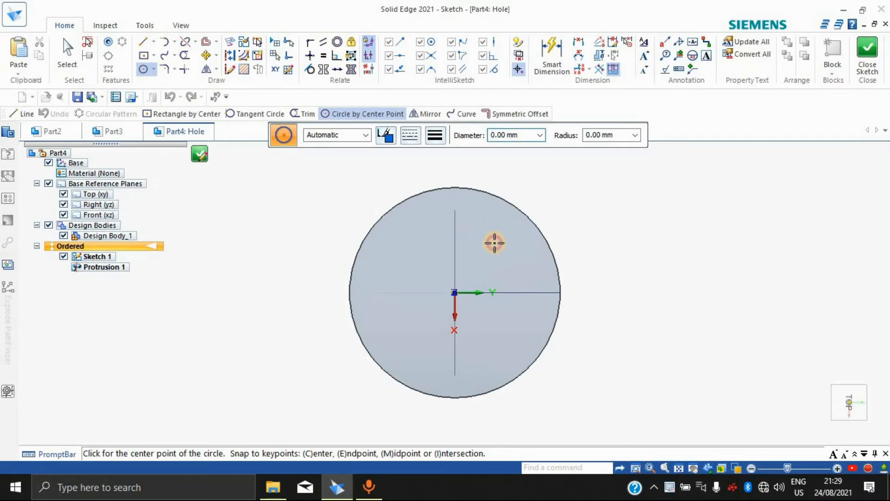
{"action": "left_click", "coordinate": [478, 227]}
{"action": "left_click", "coordinate": [484, 237]}
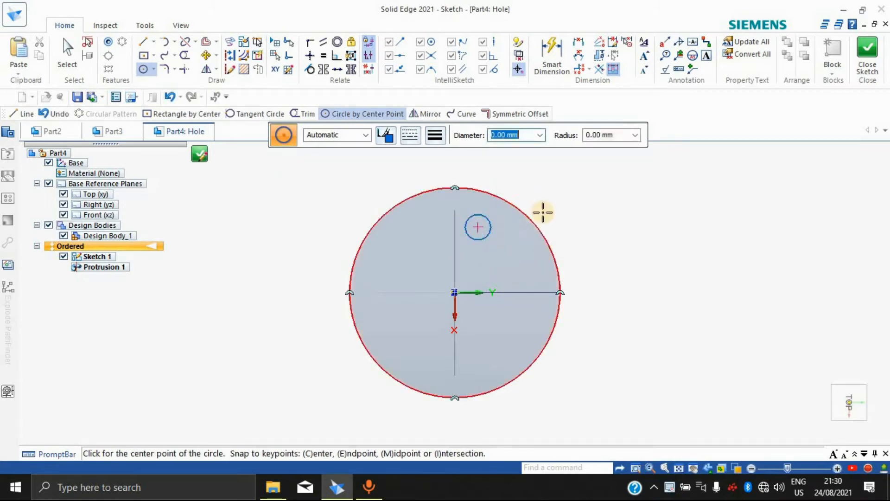
{"action": "key", "text": "Escape"}
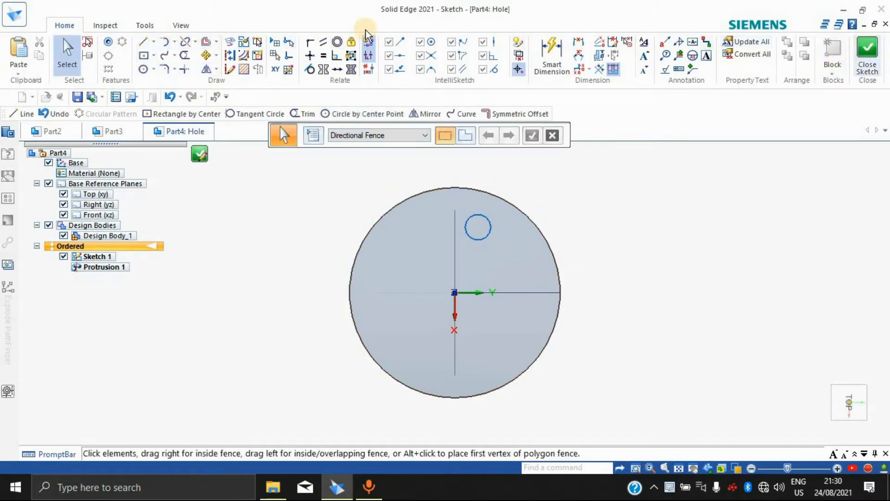
Step: Place a hole circle concentric with the plain circle and delete the larger plain circle around it
{"action": "left_click", "coordinate": [109, 47]}
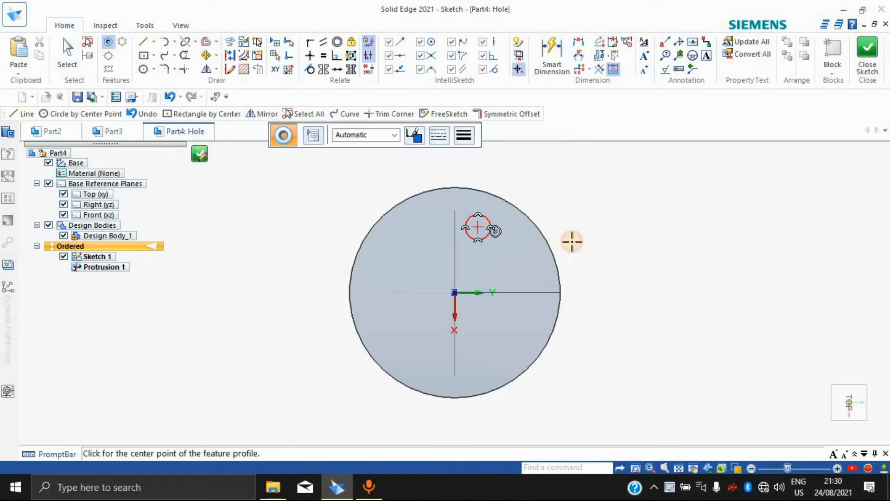
{"action": "key", "text": "Escape"}
{"action": "scroll", "coordinate": [487, 225], "scroll_direction": "up", "scroll_amount": 5}
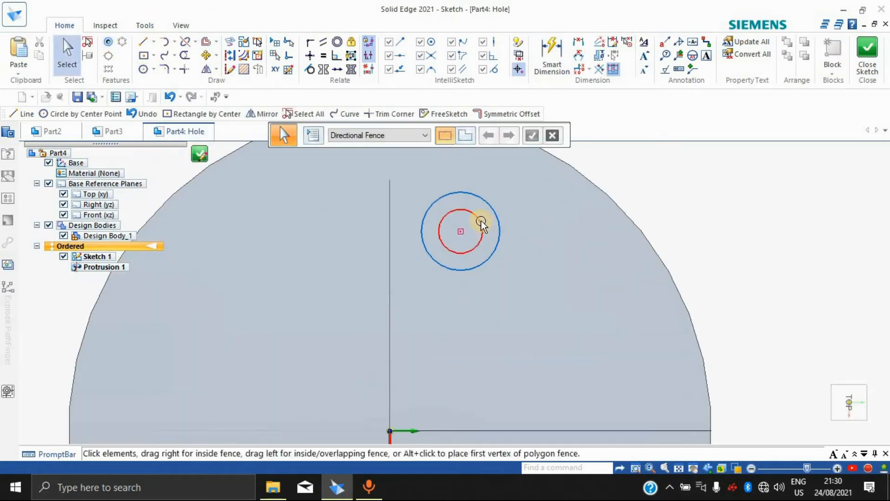
{"action": "left_click", "coordinate": [480, 220]}
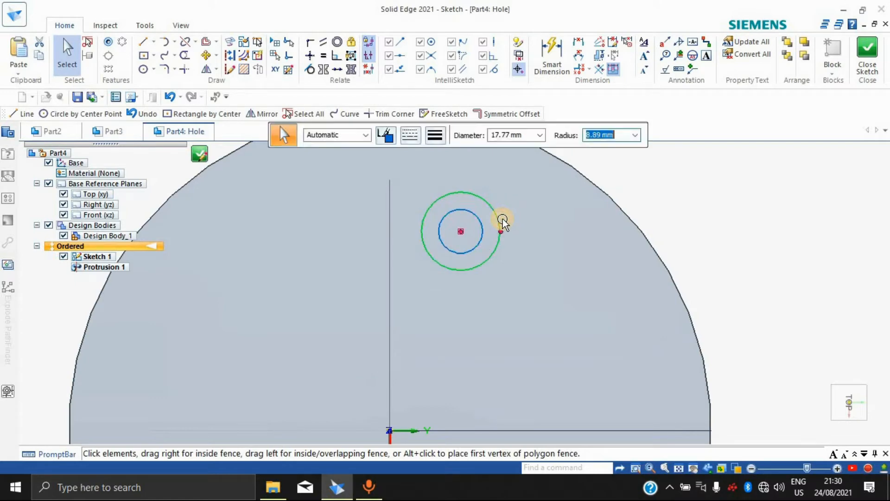
{"action": "key", "text": "Escape"}
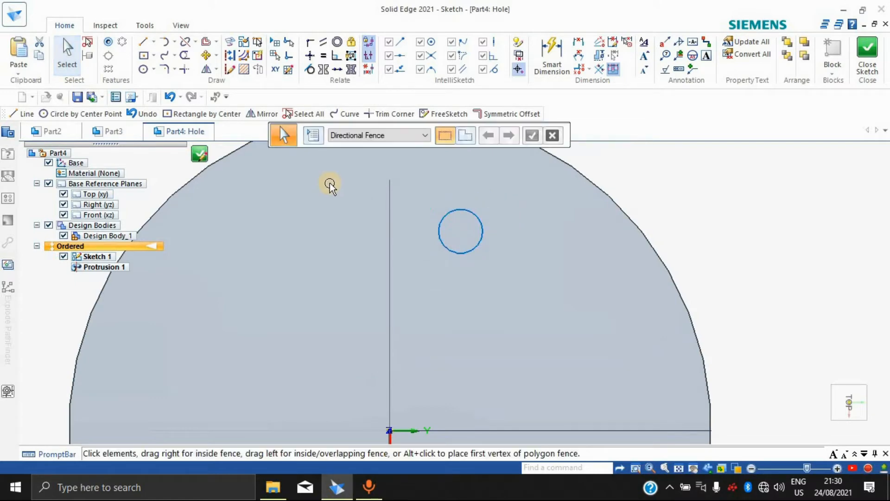
{"action": "scroll", "coordinate": [473, 241], "scroll_direction": "down", "scroll_amount": 3}
{"action": "scroll", "coordinate": [500, 197], "scroll_direction": "down", "scroll_amount": 3}
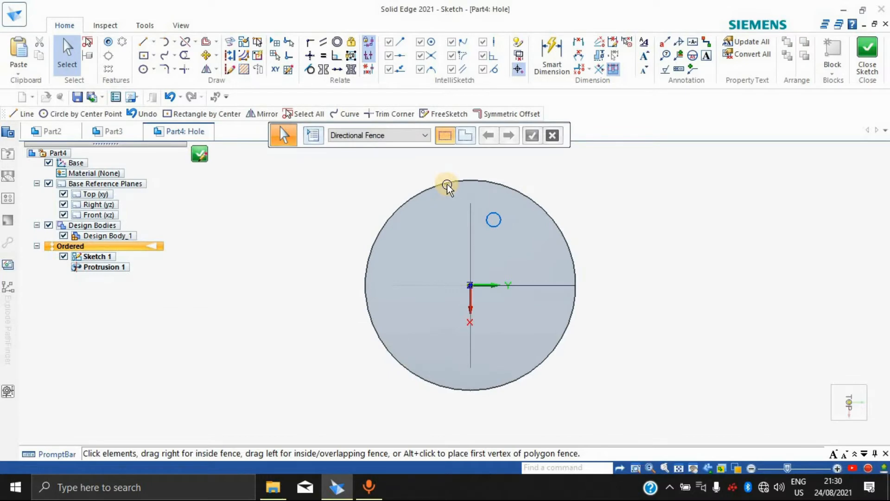
Step: Close the hole sketch and set the standard in the hole options to ANSI Metric
{"action": "left_click", "coordinate": [887, 57]}
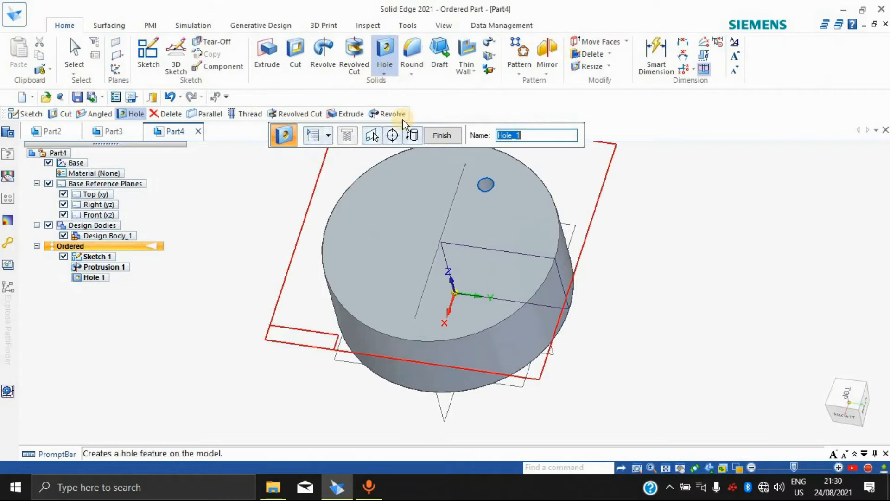
{"action": "left_click", "coordinate": [323, 133]}
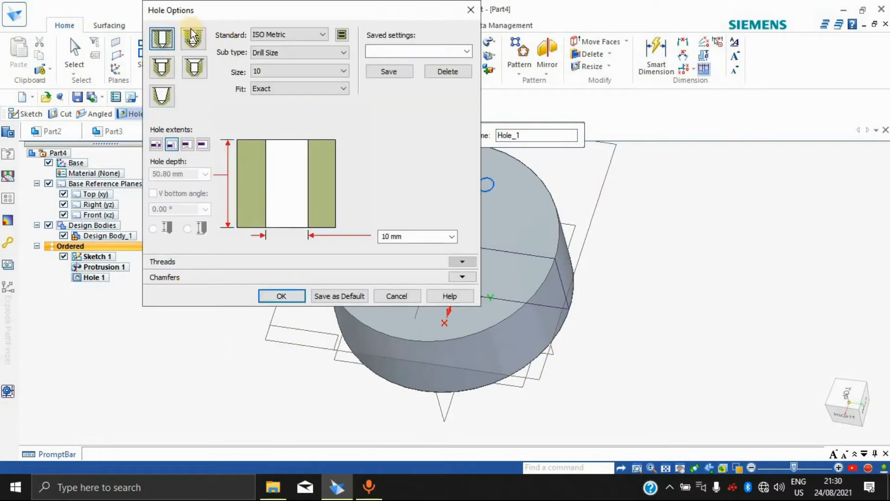
{"action": "left_click", "coordinate": [278, 33]}
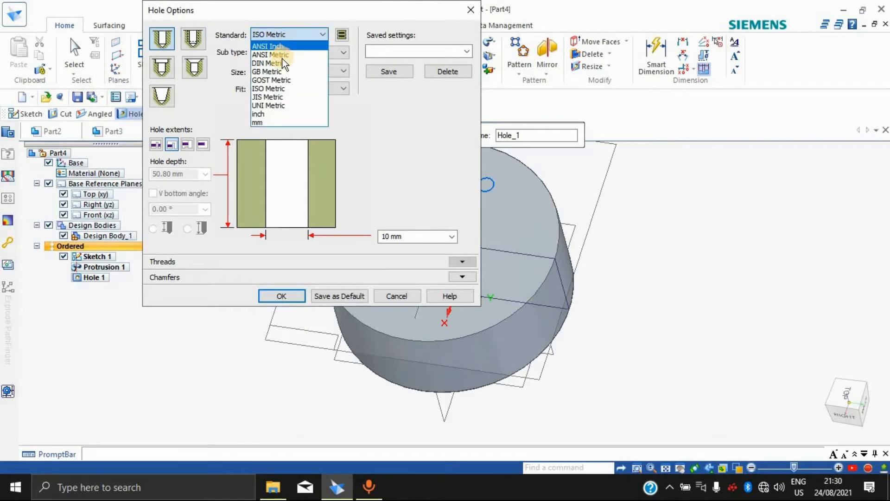
{"action": "left_click", "coordinate": [300, 52]}
{"action": "left_click", "coordinate": [303, 60]}
{"action": "left_click", "coordinate": [288, 71]}
{"action": "scroll", "coordinate": [309, 135], "scroll_direction": "up", "scroll_amount": 20}
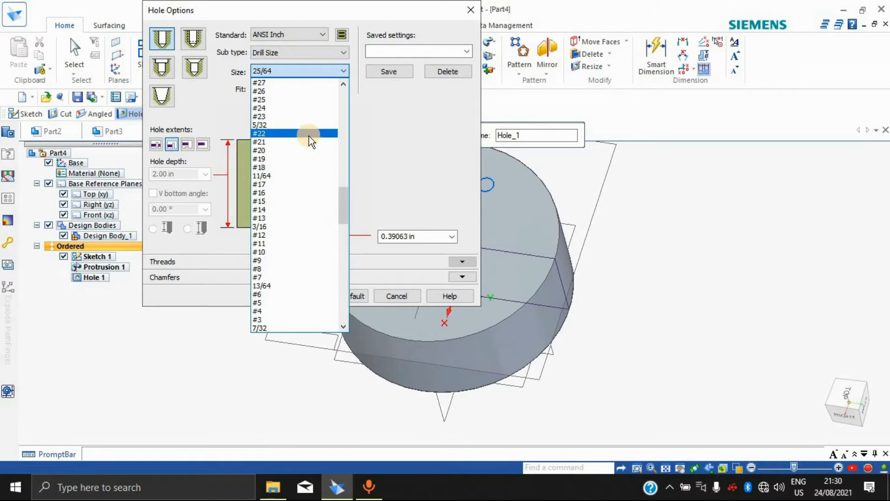
{"action": "left_click", "coordinate": [419, 132]}
{"action": "left_click", "coordinate": [300, 38]}
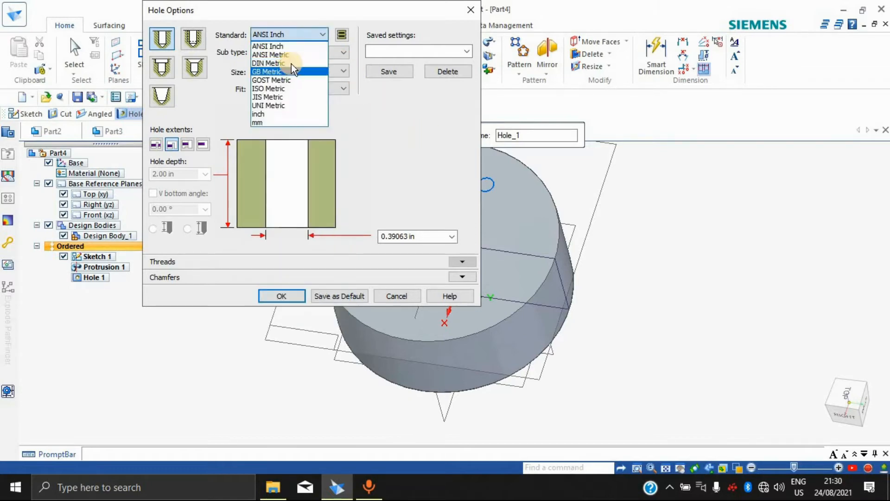
{"action": "left_click", "coordinate": [294, 57]}
{"action": "left_click", "coordinate": [327, 52]}
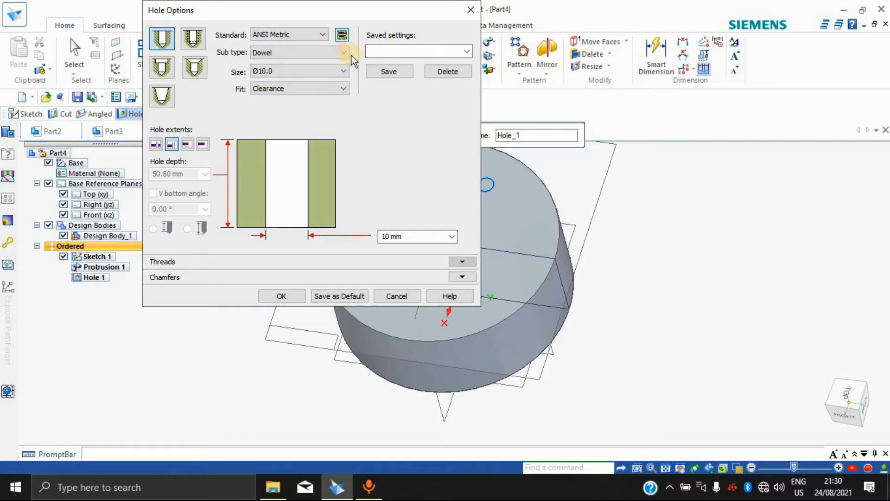
{"action": "left_click", "coordinate": [342, 35]}
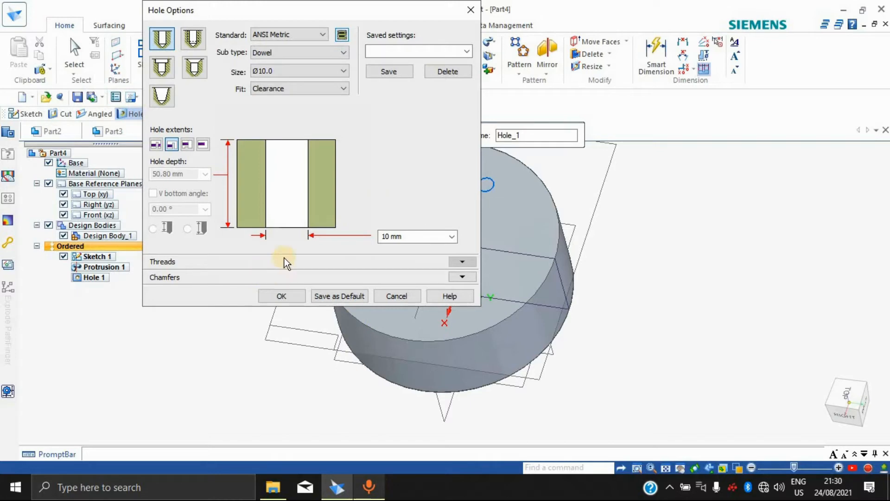
{"action": "left_click", "coordinate": [342, 37]}
{"action": "left_click", "coordinate": [528, 292]}
Step: Set the hole's subtype to Drill Size under the ANSI Metric standard and accept the hole options
{"action": "left_click", "coordinate": [312, 34]}
{"action": "left_click", "coordinate": [302, 58]}
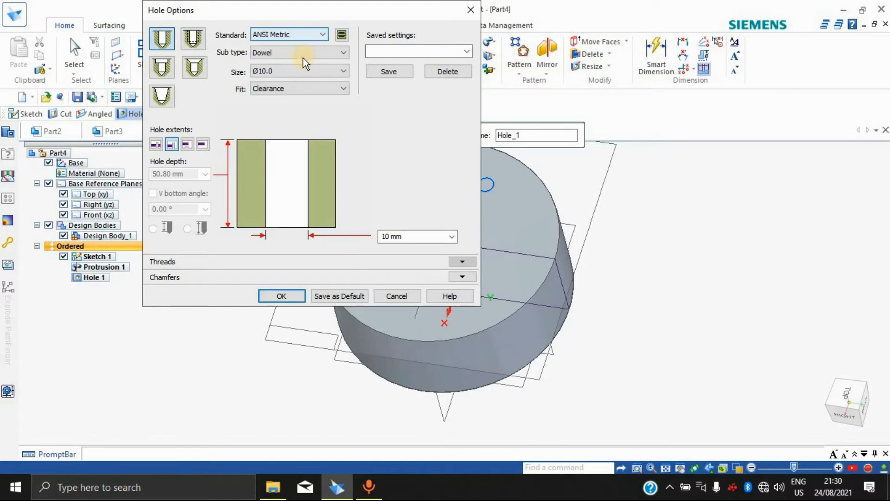
{"action": "left_click", "coordinate": [303, 55]}
{"action": "left_click", "coordinate": [314, 66]}
{"action": "left_click", "coordinate": [316, 70]}
{"action": "left_click", "coordinate": [333, 82]}
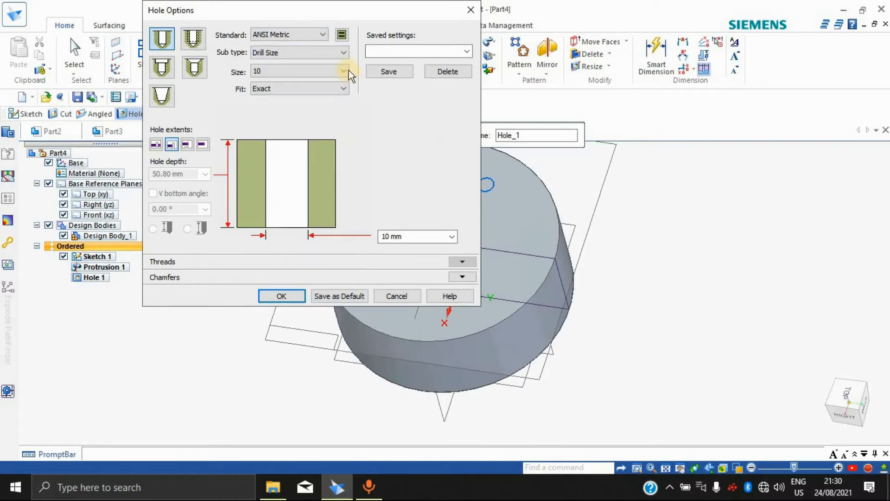
{"action": "left_click", "coordinate": [335, 87]}
{"action": "left_click", "coordinate": [361, 109]}
{"action": "left_click", "coordinate": [281, 296]}
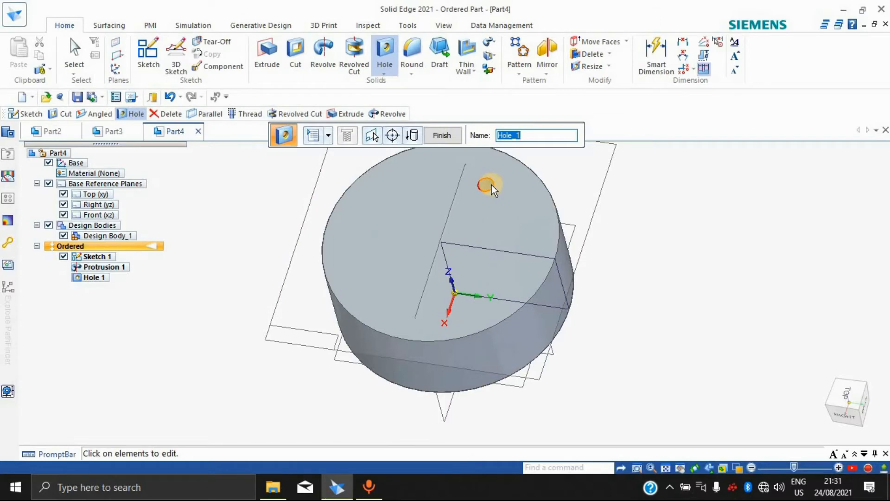
Step: Change the hole's drill size to 14.5 mm and accept the hole options
{"action": "scroll", "coordinate": [491, 184], "scroll_direction": "up", "scroll_amount": 5}
{"action": "scroll", "coordinate": [493, 176], "scroll_direction": "down", "scroll_amount": 3}
{"action": "scroll", "coordinate": [491, 163], "scroll_direction": "up", "scroll_amount": 4}
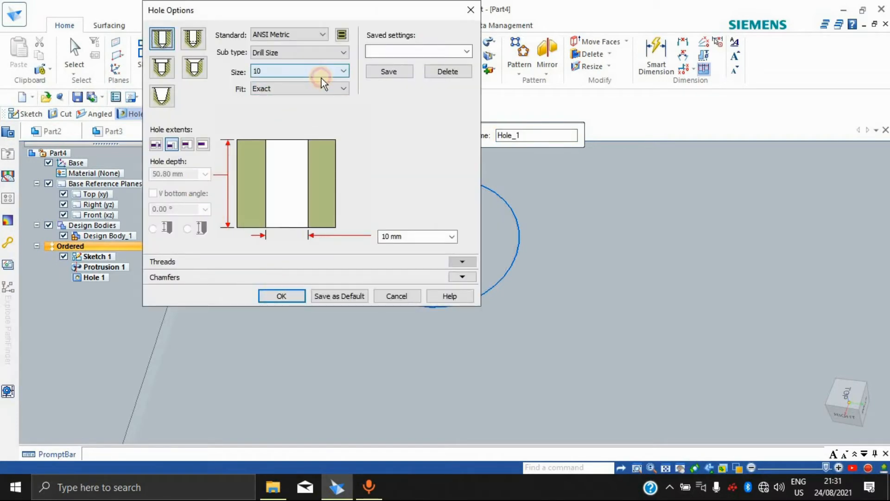
{"action": "left_click", "coordinate": [320, 71]}
{"action": "left_click", "coordinate": [288, 193]}
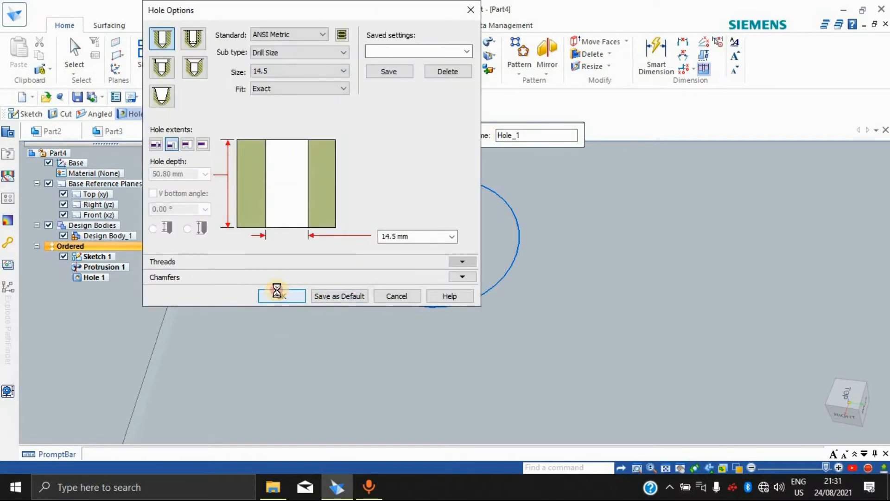
{"action": "left_click", "coordinate": [282, 296]}
{"action": "middle_click_drag", "start_coordinate": [581, 251], "coordinate": [742, 278]}
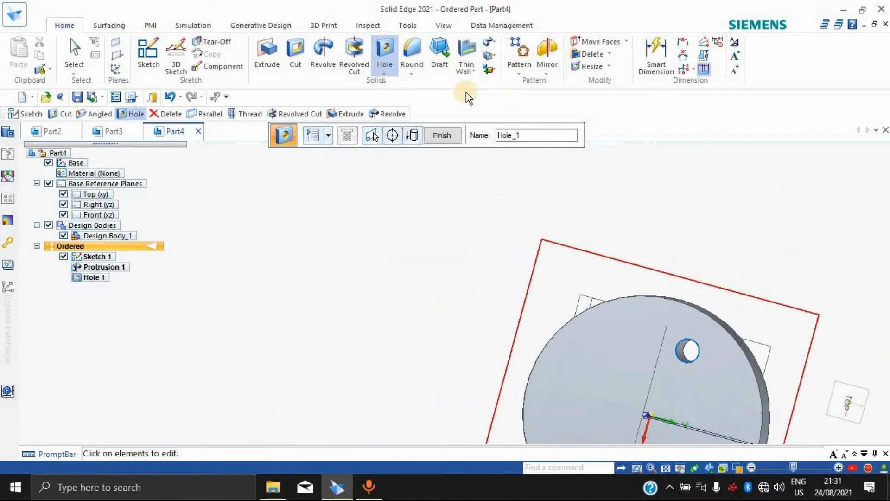
Step: Add an M16 x 1.5 ISO Metric thread to the hole, running to the cylinder extent with zero offset
{"action": "left_click", "coordinate": [385, 74]}
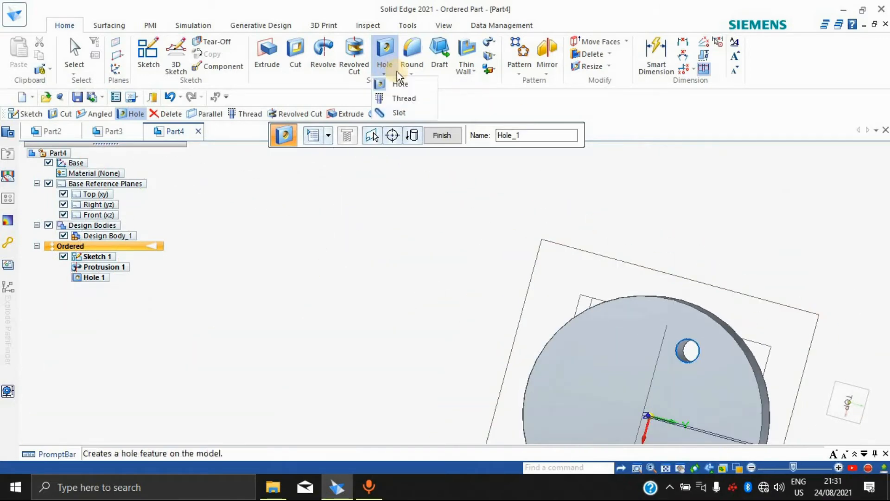
{"action": "left_click", "coordinate": [399, 103]}
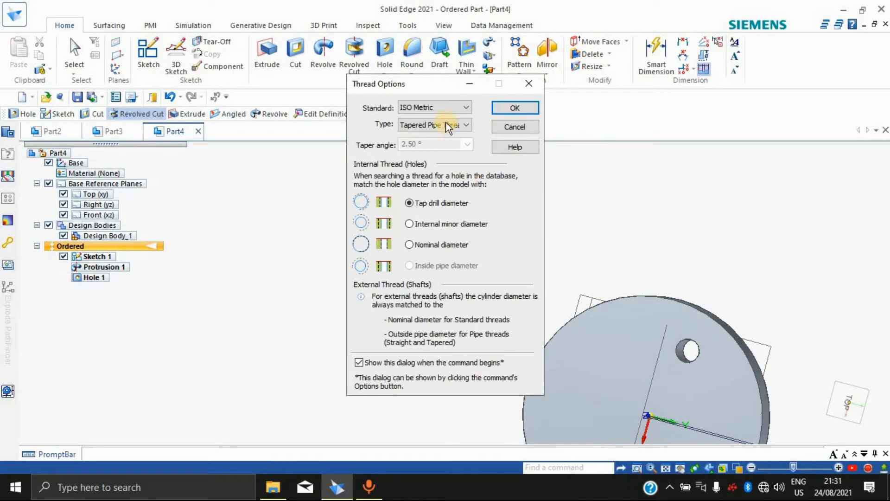
{"action": "left_click", "coordinate": [512, 106]}
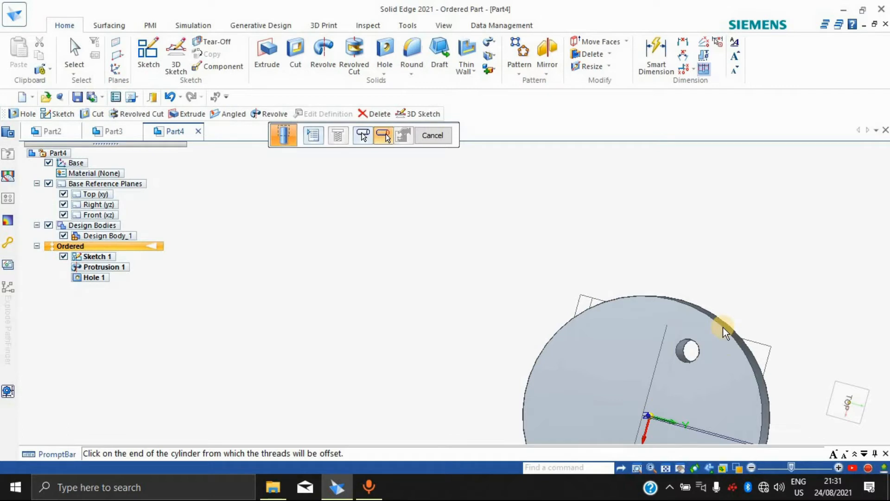
{"action": "left_click", "coordinate": [686, 352]}
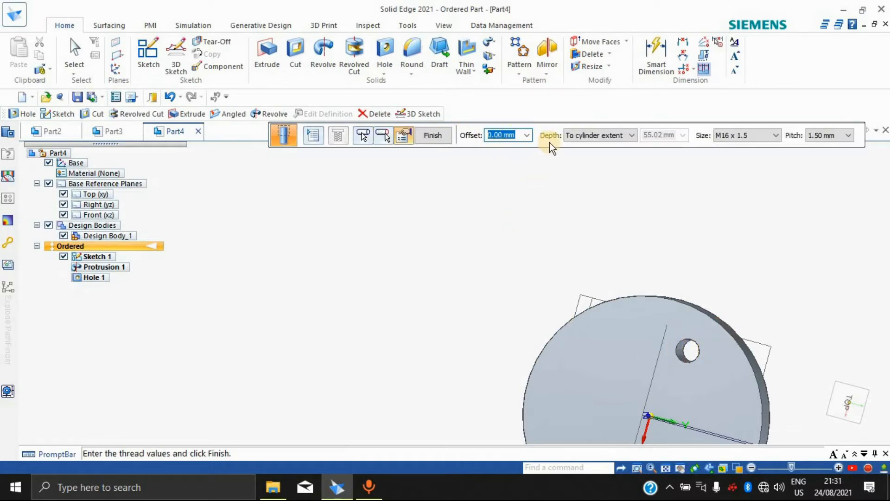
{"action": "left_click", "coordinate": [433, 135]}
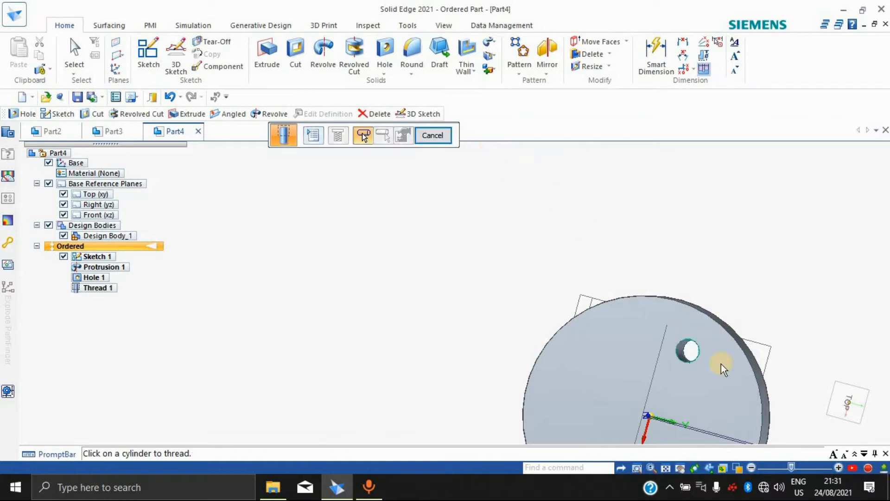
Step: Examine the thread inside the hole up close from several angles
{"action": "scroll", "coordinate": [716, 363], "scroll_direction": "up", "scroll_amount": 5}
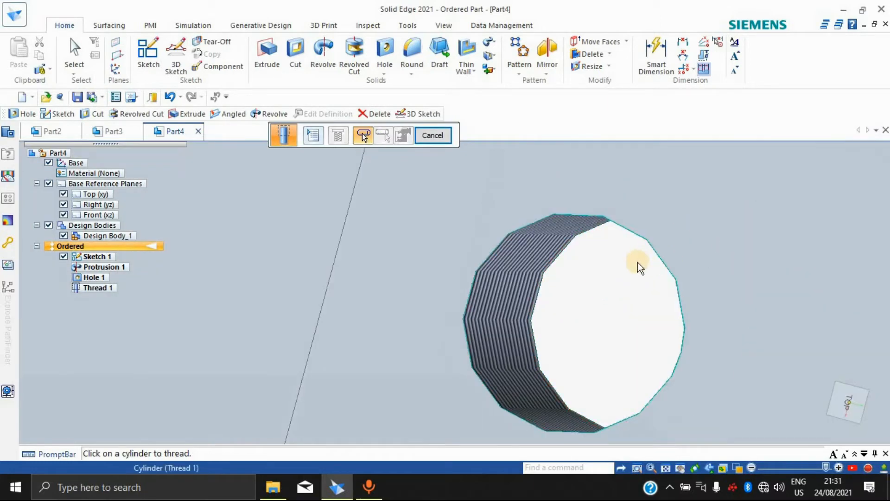
{"action": "middle_click_drag", "start_coordinate": [834, 164], "coordinate": [760, 170], "text": "shift"}
{"action": "middle_click_drag", "start_coordinate": [827, 233], "coordinate": [802, 230]}
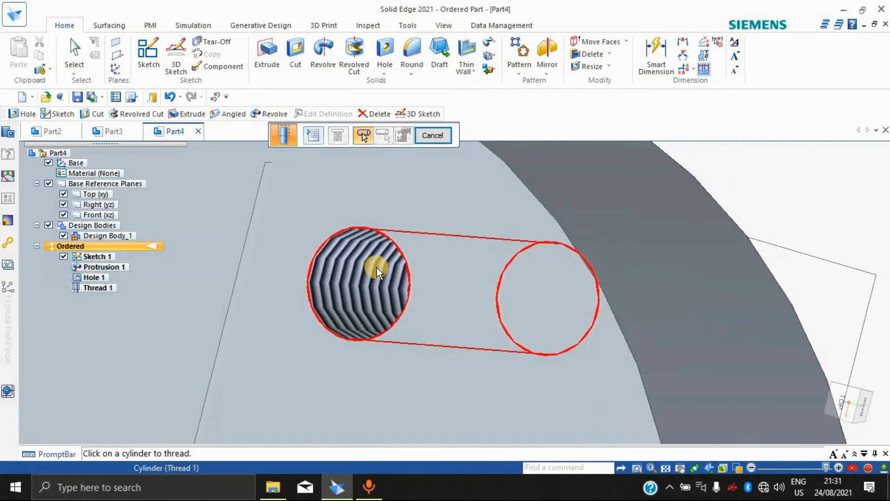
{"action": "scroll", "coordinate": [376, 267], "scroll_direction": "down", "scroll_amount": 3}
{"action": "scroll", "coordinate": [376, 267], "scroll_direction": "up", "scroll_amount": 5}
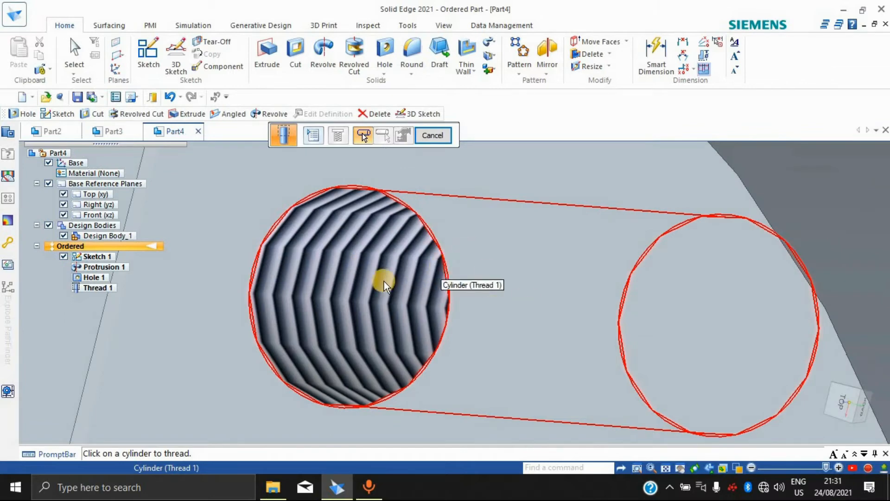
{"action": "scroll", "coordinate": [384, 281], "scroll_direction": "down", "scroll_amount": 3}
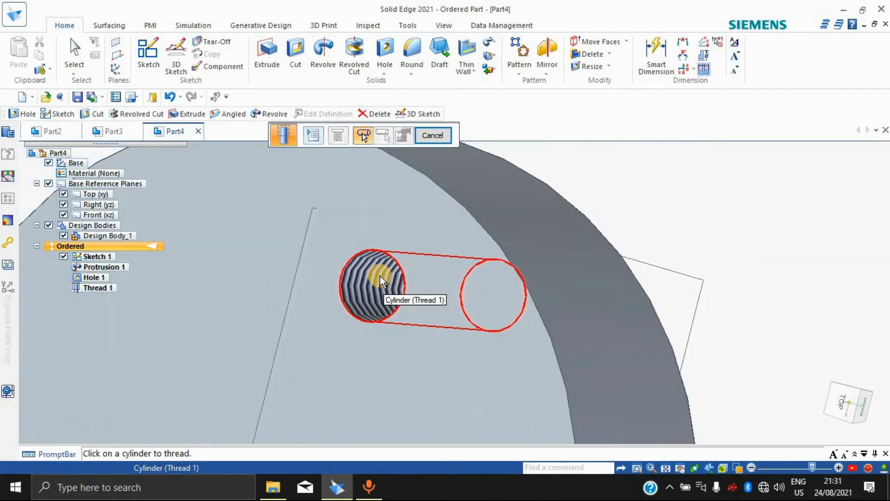
{"action": "scroll", "coordinate": [380, 275], "scroll_direction": "up", "scroll_amount": 4}
{"action": "scroll", "coordinate": [402, 290], "scroll_direction": "down", "scroll_amount": 5}
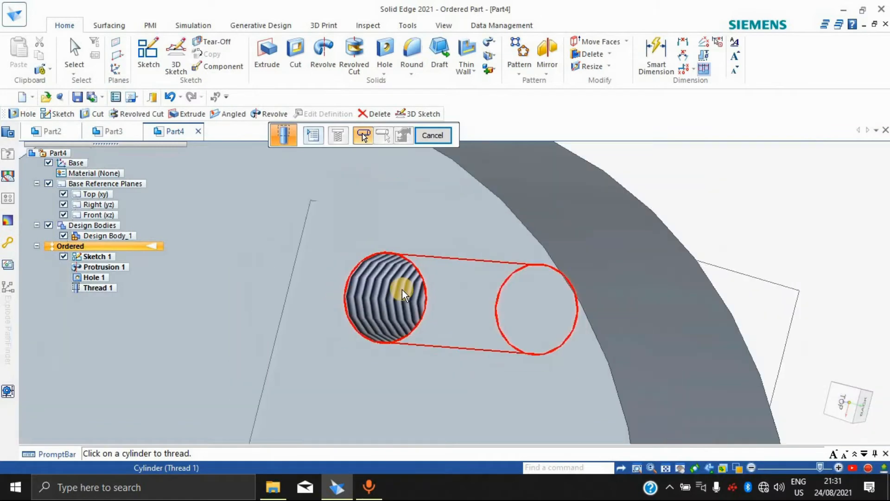
{"action": "left_click", "coordinate": [386, 73]}
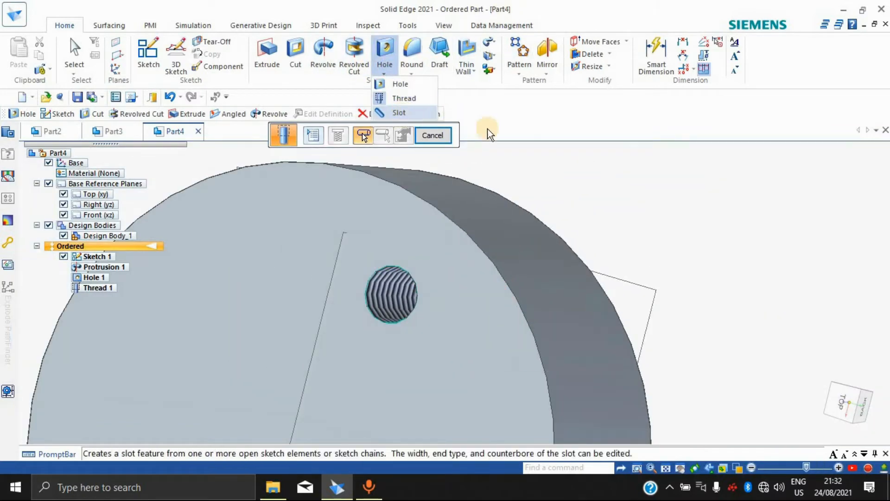
Step: Round the circular edge chain of the cylinder's upper face with a 4 mm radius
{"action": "left_click", "coordinate": [414, 76]}
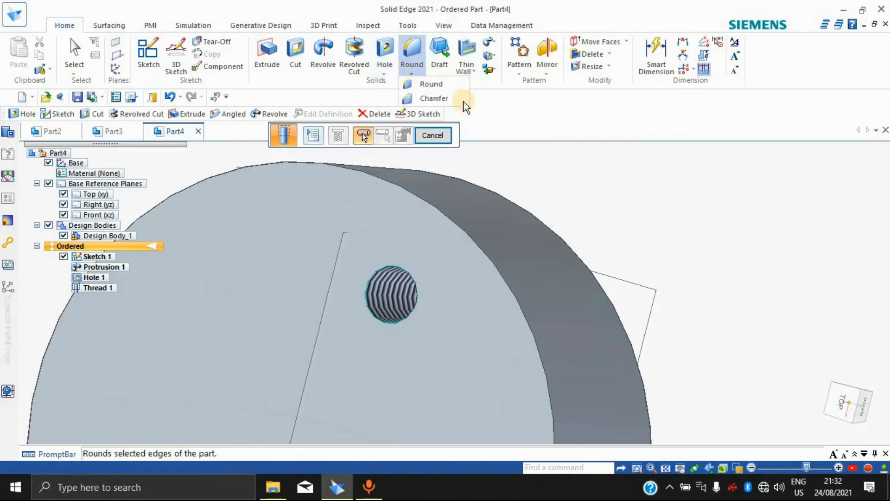
{"action": "left_click", "coordinate": [438, 83]}
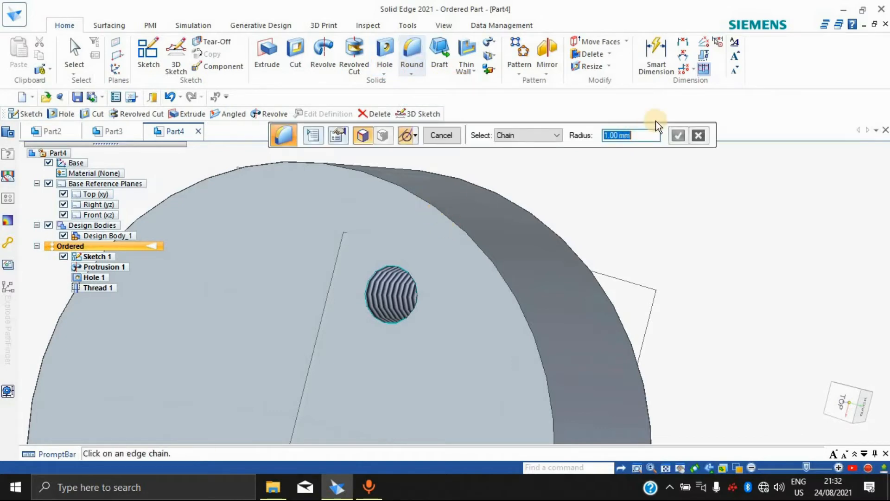
{"action": "left_click", "coordinate": [543, 137]}
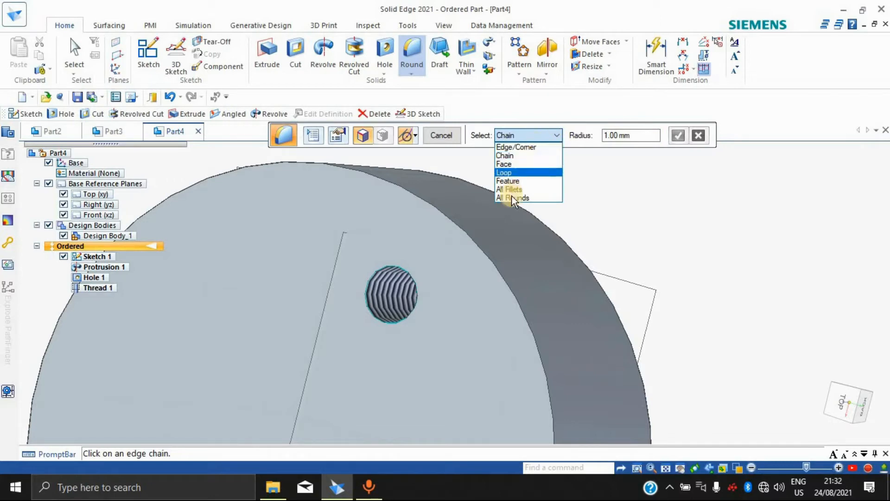
{"action": "left_click", "coordinate": [527, 155]}
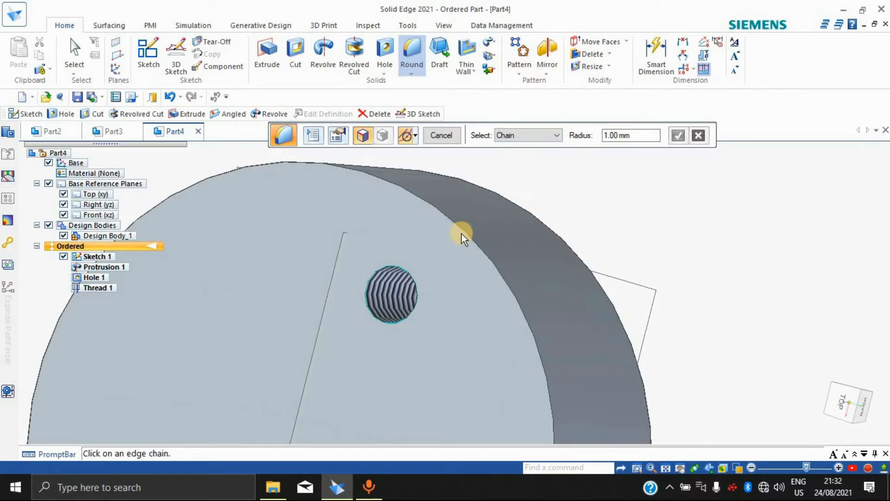
{"action": "left_click", "coordinate": [469, 232]}
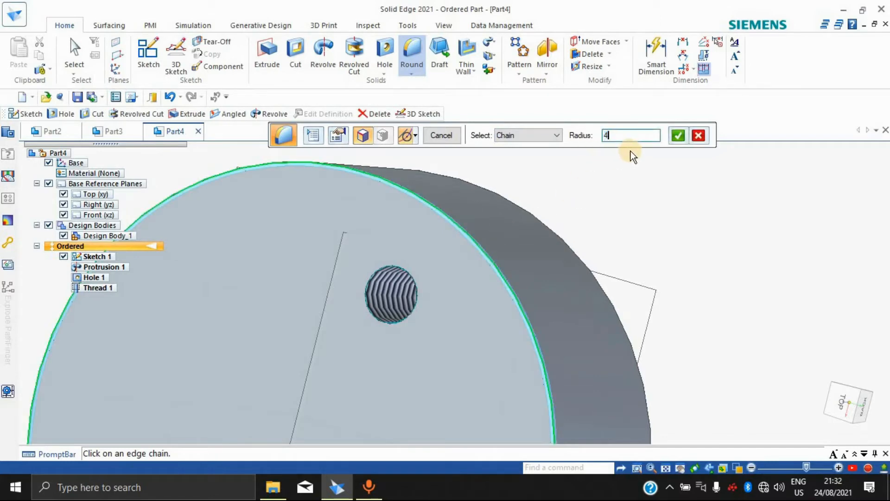
{"action": "type", "text": "4"}
{"action": "key", "text": "Return"}
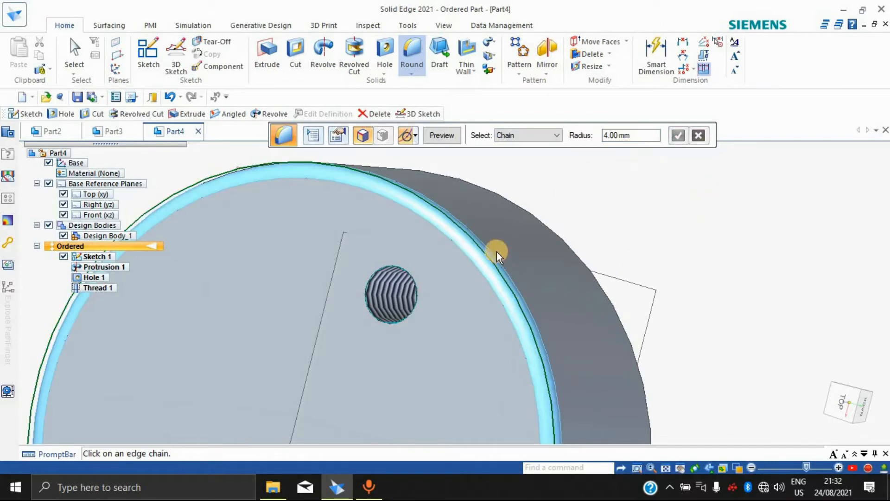
Step: Chamfer the circular edge chain on the cylinder's opposite face with a 4 mm setback
{"action": "left_click", "coordinate": [416, 73]}
{"action": "left_click", "coordinate": [419, 99]}
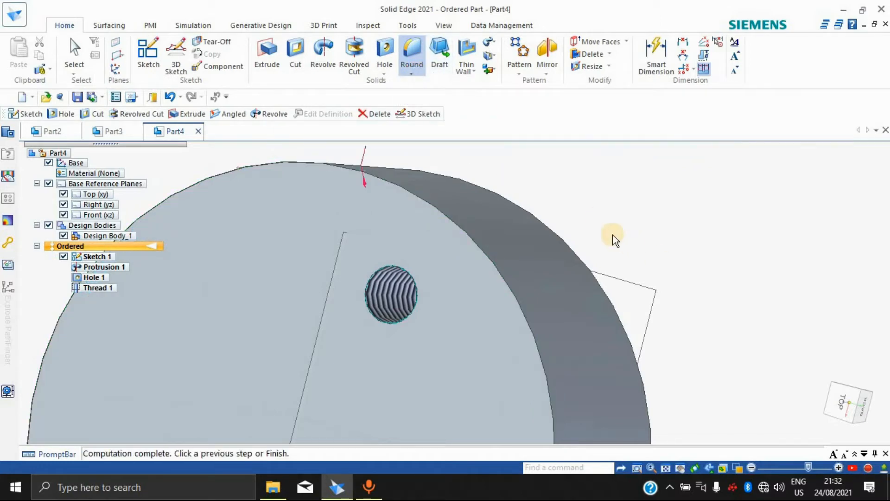
{"action": "middle_click_drag", "start_coordinate": [642, 228], "coordinate": [353, 205]}
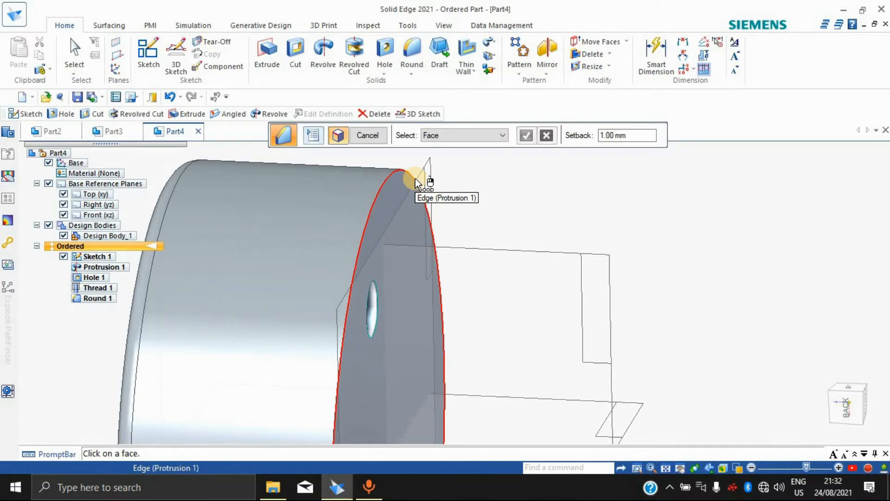
{"action": "left_click", "coordinate": [460, 133]}
{"action": "left_click", "coordinate": [469, 156]}
{"action": "left_click", "coordinate": [379, 188]}
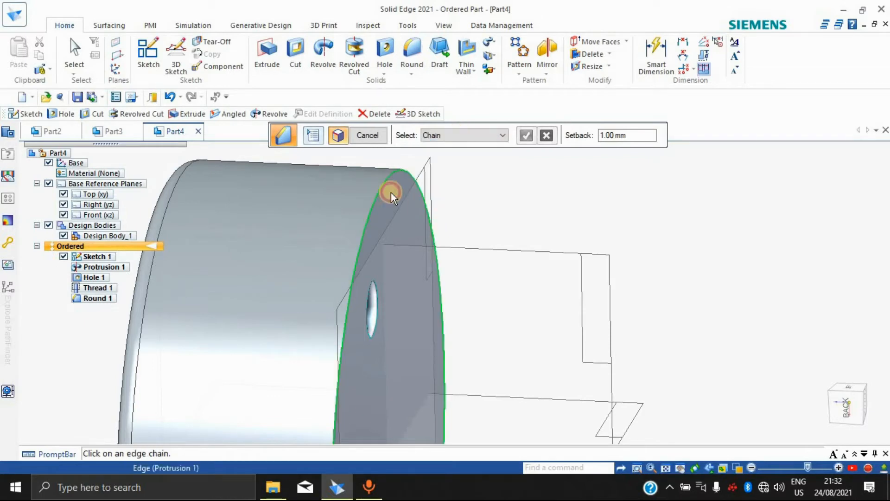
{"action": "type", "text": "4"}
{"action": "key", "text": "Return"}
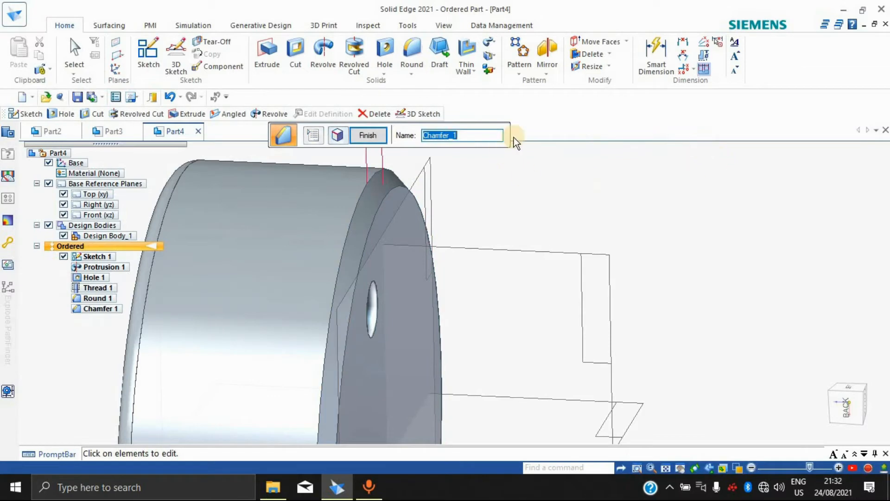
{"action": "left_click", "coordinate": [341, 142]}
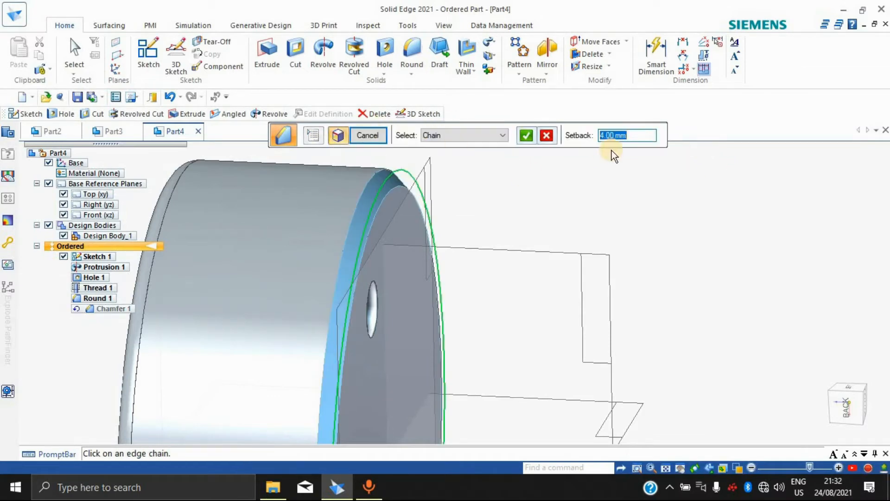
{"action": "key", "text": "Escape"}
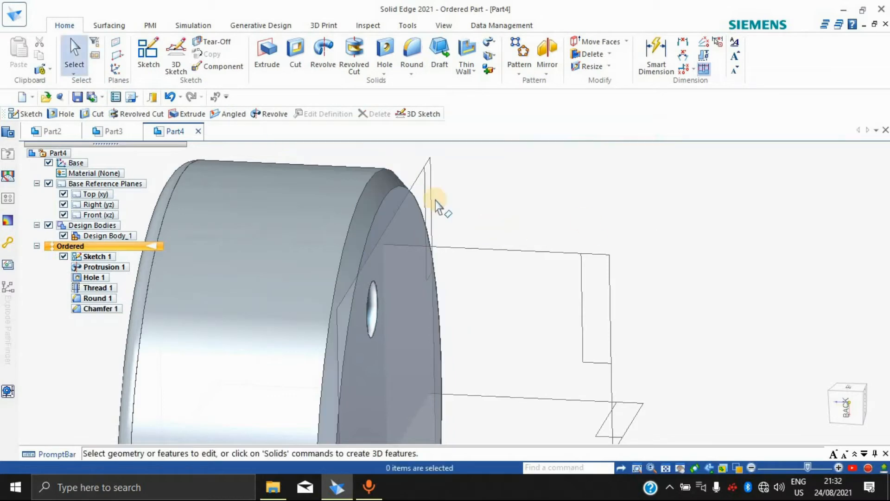
{"action": "left_click", "coordinate": [416, 74]}
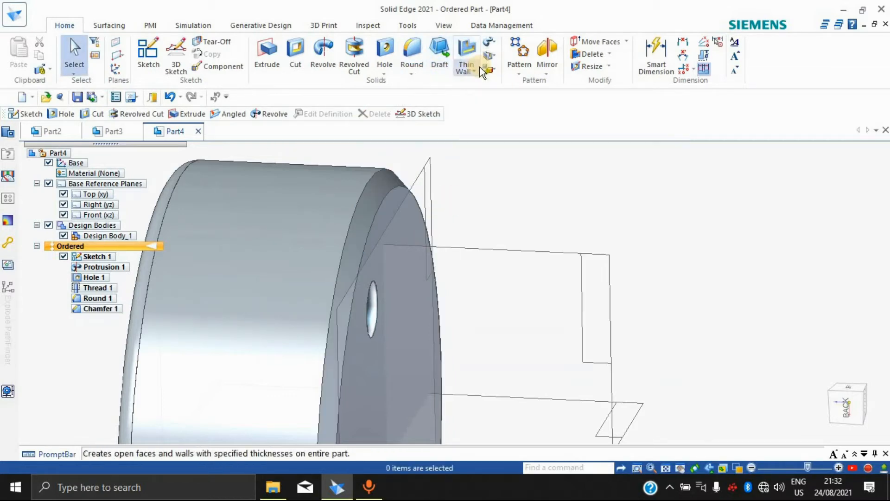
{"action": "left_click", "coordinate": [469, 74]}
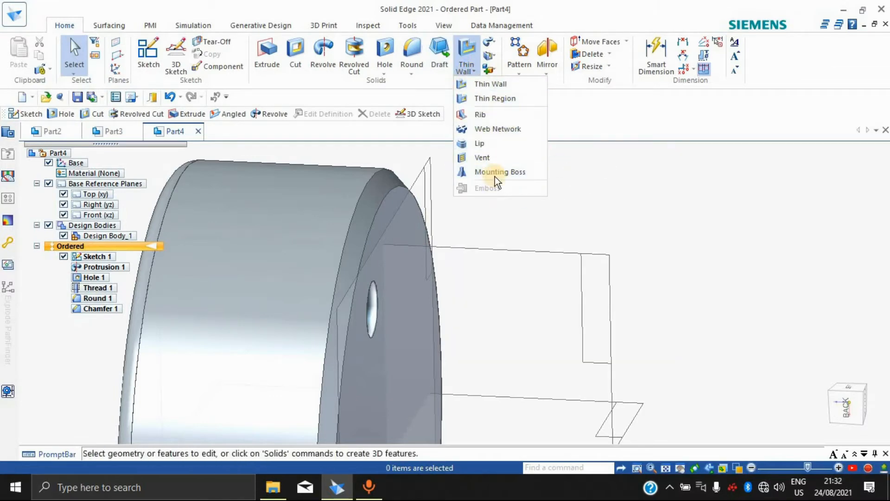
{"action": "left_click", "coordinate": [656, 258]}
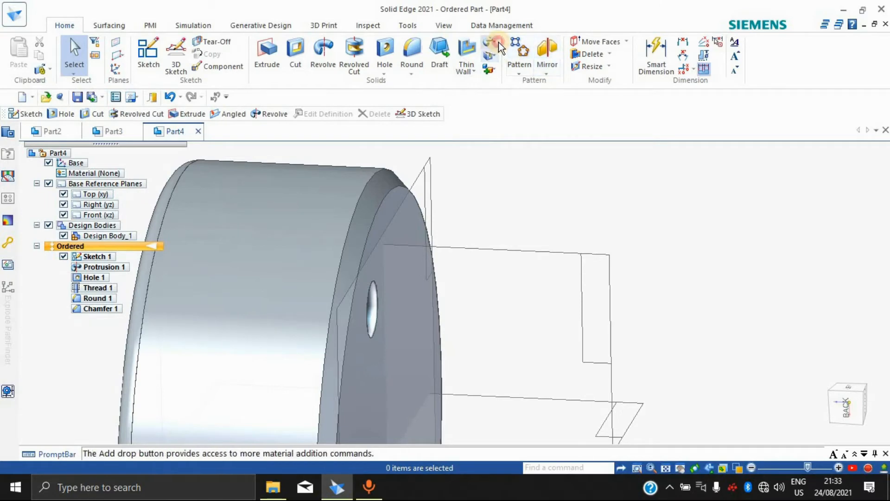
{"action": "left_click", "coordinate": [499, 46]}
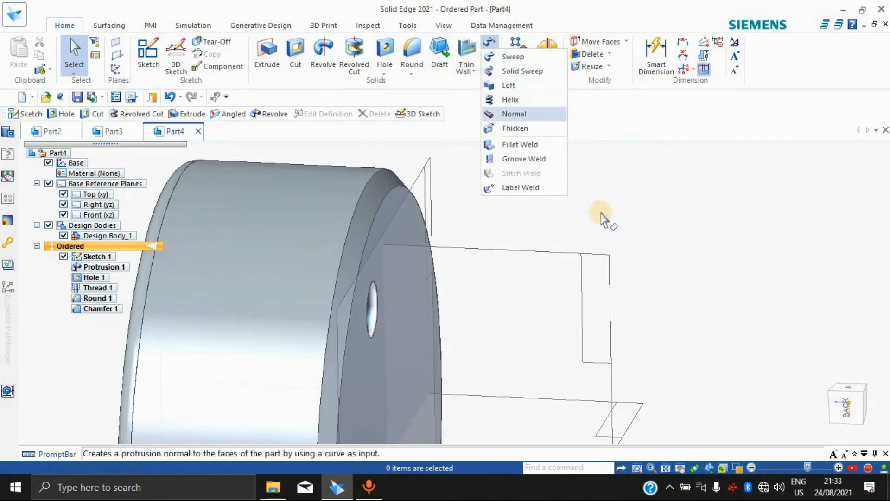
{"action": "left_click", "coordinate": [669, 202]}
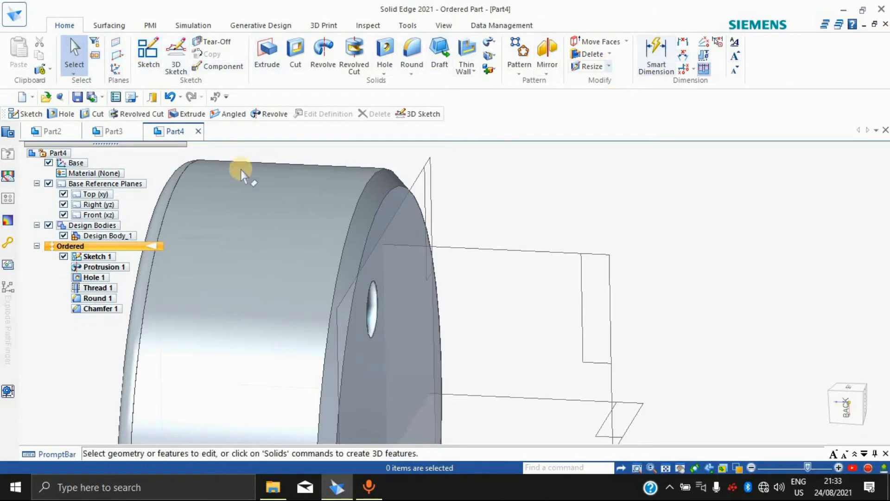
Step: Create a new ISO Metric part and display its base reference planes for sketching
{"action": "left_click", "coordinate": [32, 96]}
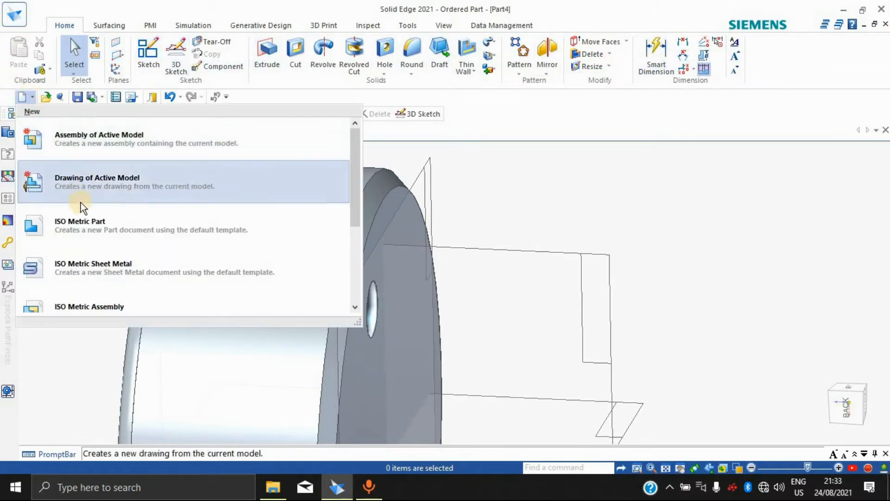
{"action": "left_click", "coordinate": [207, 247]}
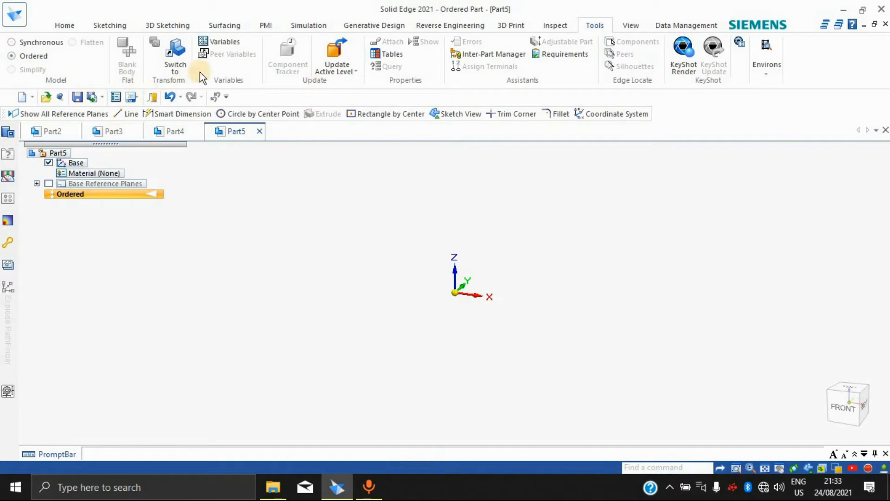
{"action": "left_click", "coordinate": [155, 47]}
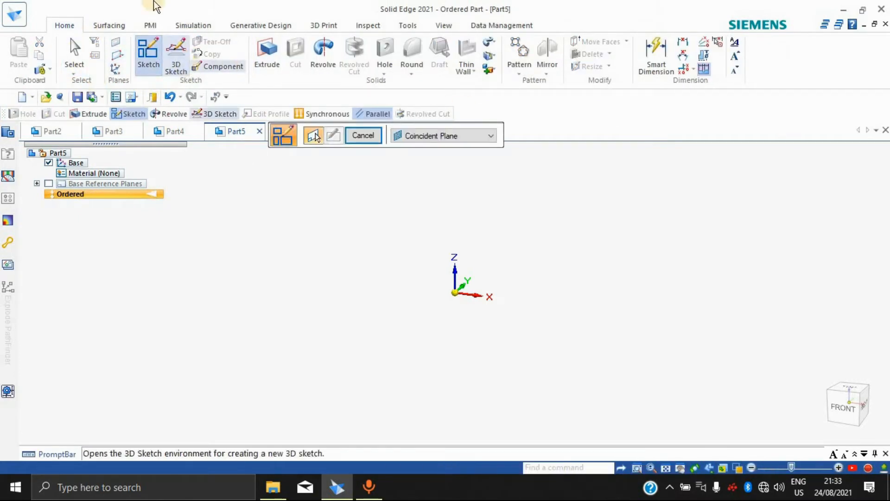
{"action": "left_click", "coordinate": [48, 183]}
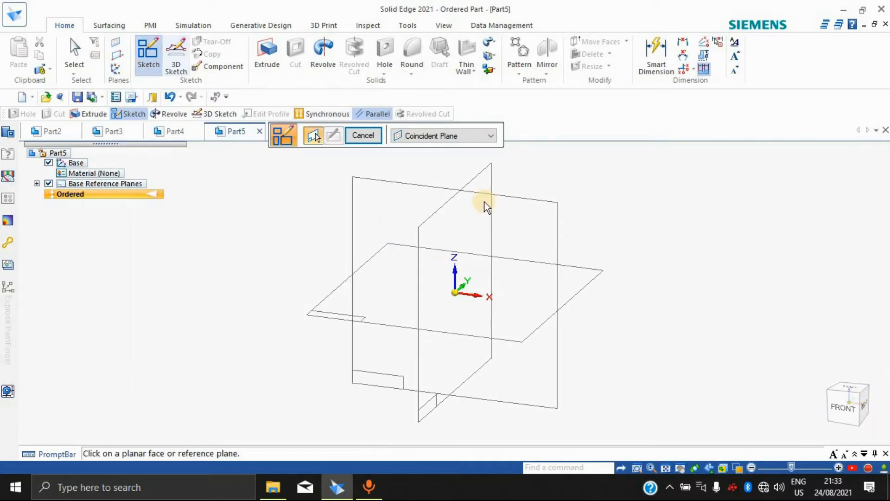
Step: Sketch a rectangle centred on the origin in the Right (yz) plane and close the sketch
{"action": "left_click", "coordinate": [453, 207]}
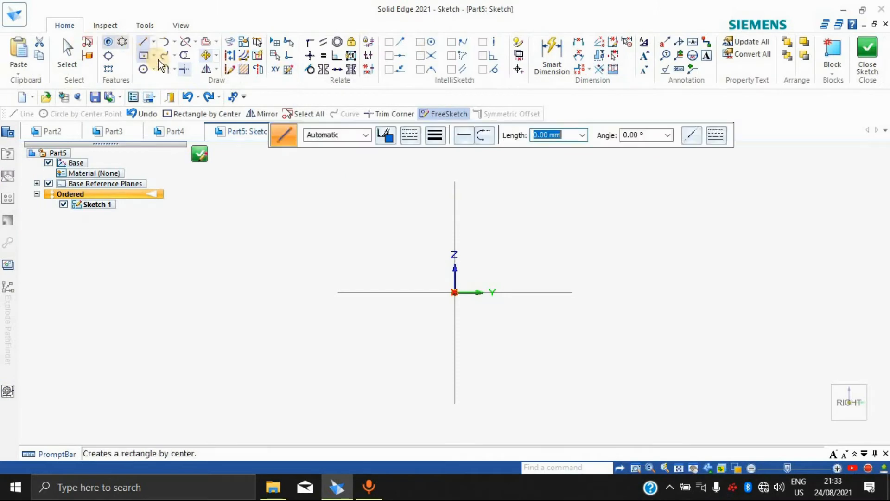
{"action": "left_click", "coordinate": [148, 56]}
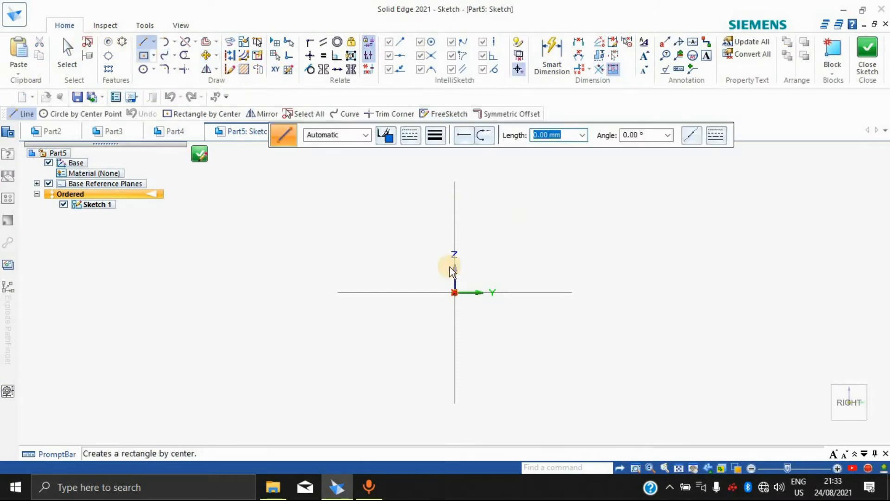
{"action": "left_click", "coordinate": [455, 292]}
{"action": "left_click", "coordinate": [561, 356]}
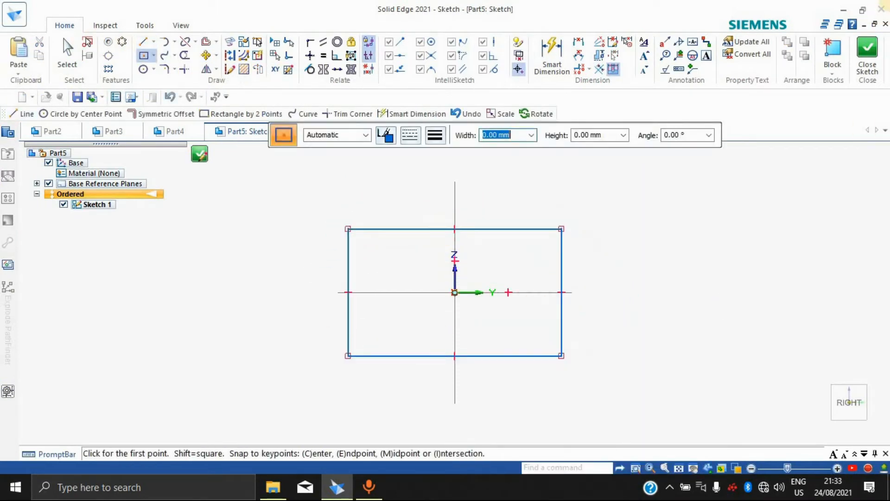
{"action": "left_click", "coordinate": [864, 68]}
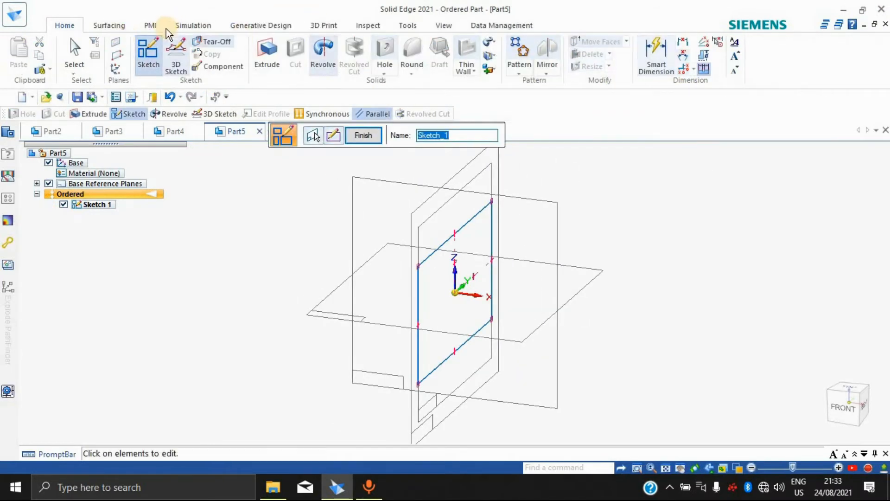
Step: Extrude the rectangle chain about 86 mm to one side along the positive X direction
{"action": "left_click", "coordinate": [273, 50]}
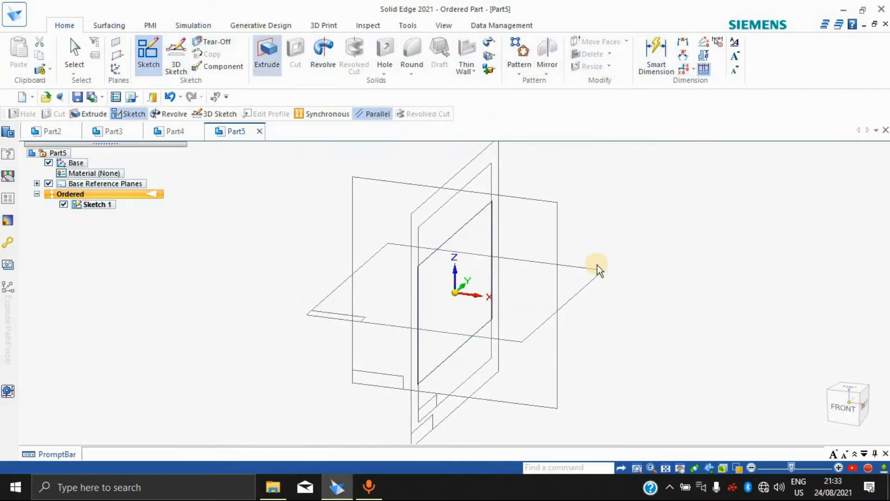
{"action": "left_click", "coordinate": [466, 222]}
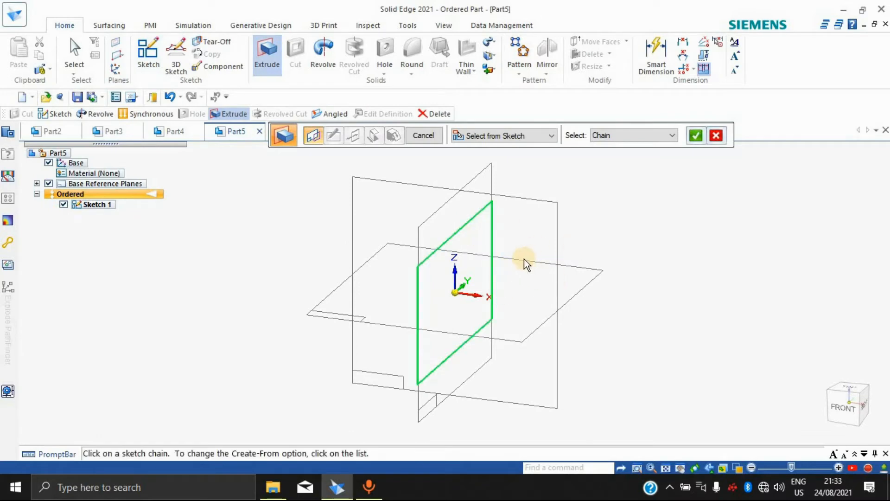
{"action": "right_click", "coordinate": [532, 238]}
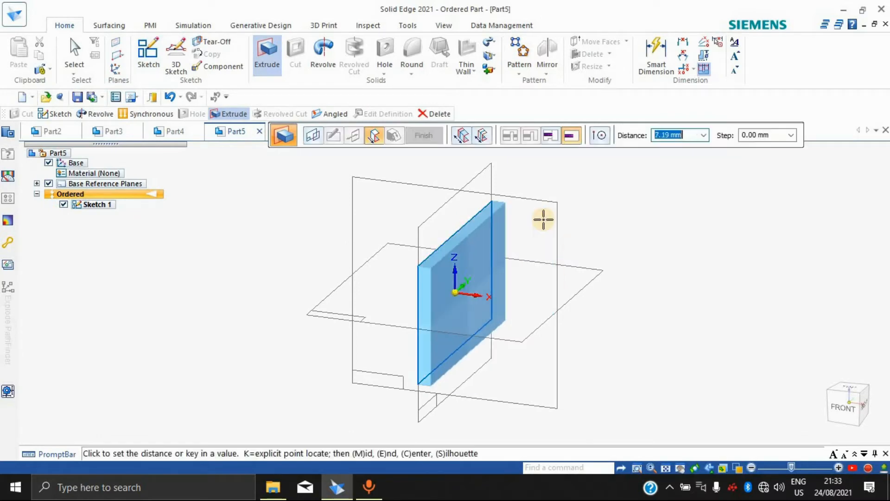
{"action": "left_click", "coordinate": [613, 221]}
{"action": "left_click", "coordinate": [615, 221]}
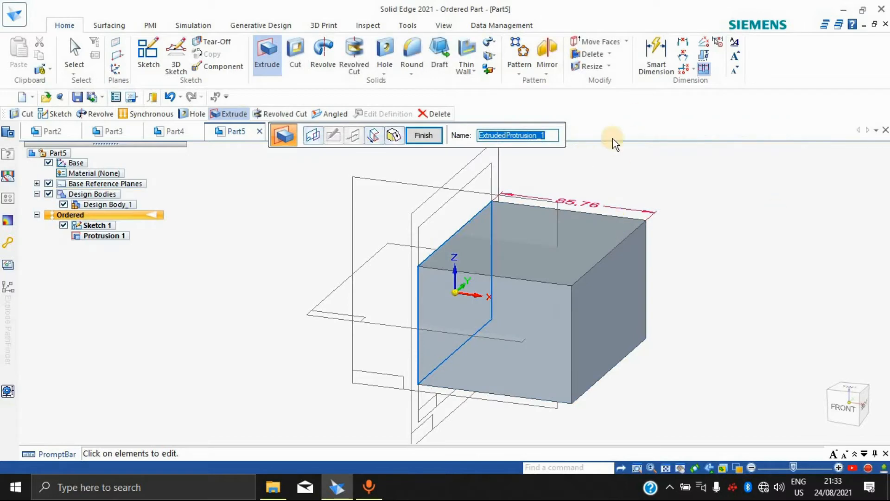
{"action": "left_click", "coordinate": [423, 135]}
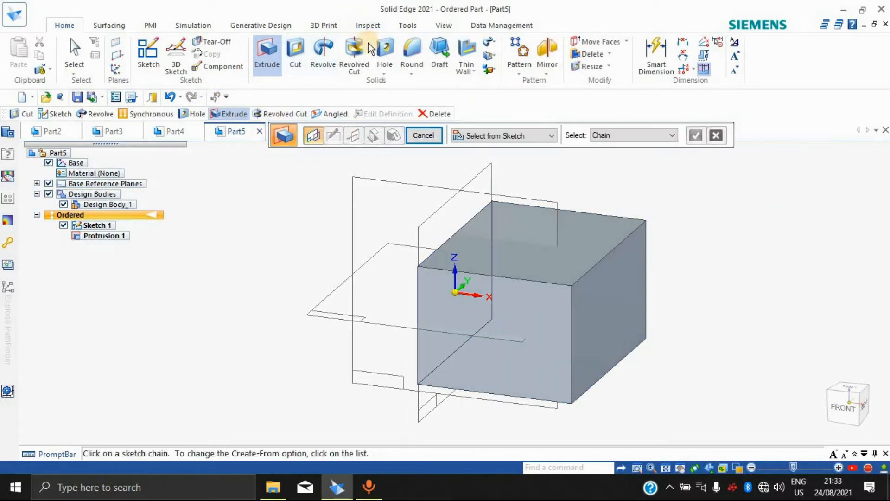
Step: Draft the block's side face outward at 45°, using the end face opposite the sketch as the coincident draft plane
{"action": "left_click", "coordinate": [446, 53]}
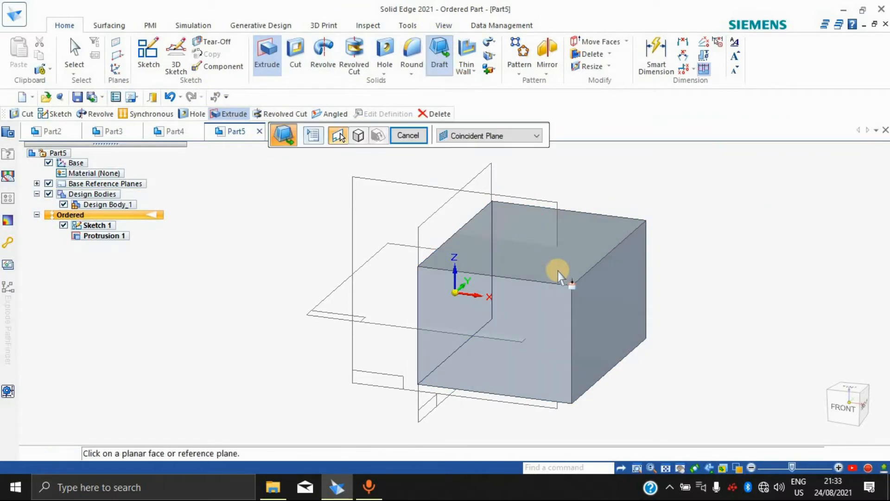
{"action": "left_click", "coordinate": [518, 138]}
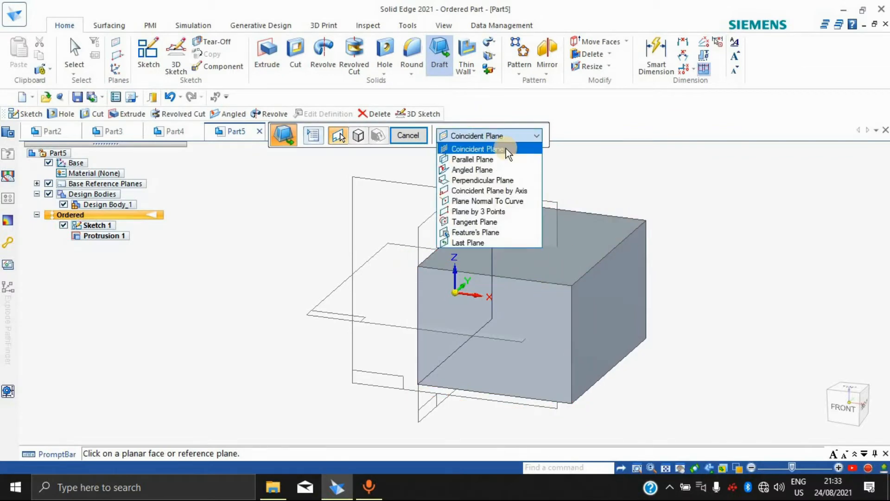
{"action": "left_click", "coordinate": [506, 149]}
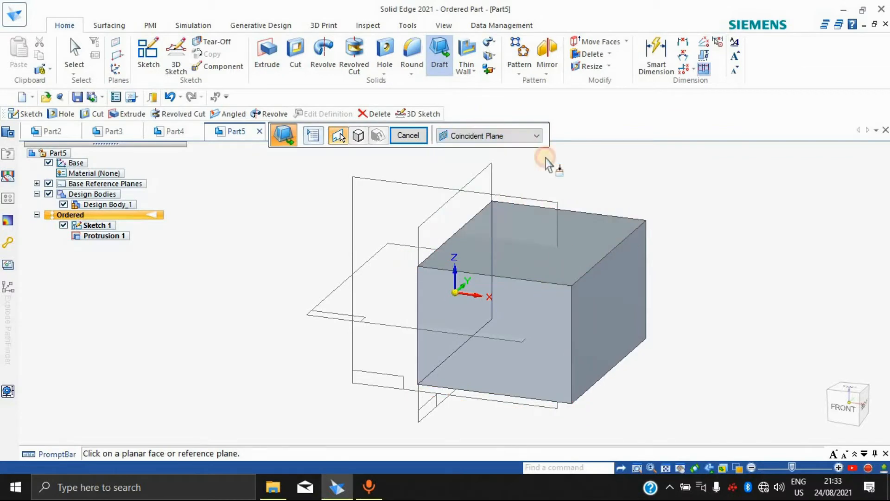
{"action": "left_click", "coordinate": [603, 326]}
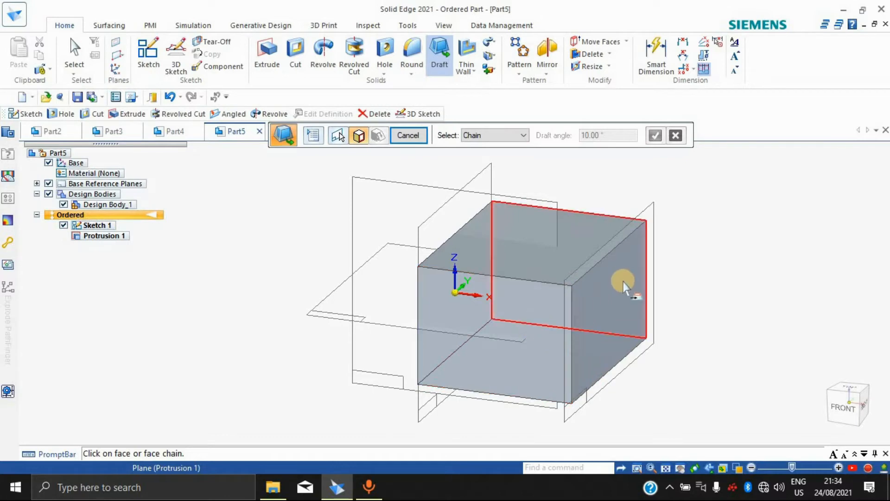
{"action": "middle_click_drag", "start_coordinate": [751, 264], "coordinate": [596, 319]}
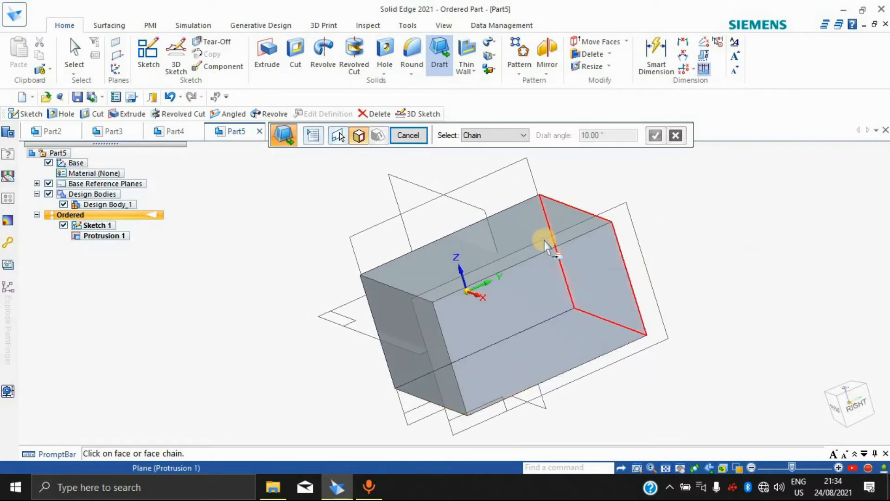
{"action": "left_click", "coordinate": [422, 347]}
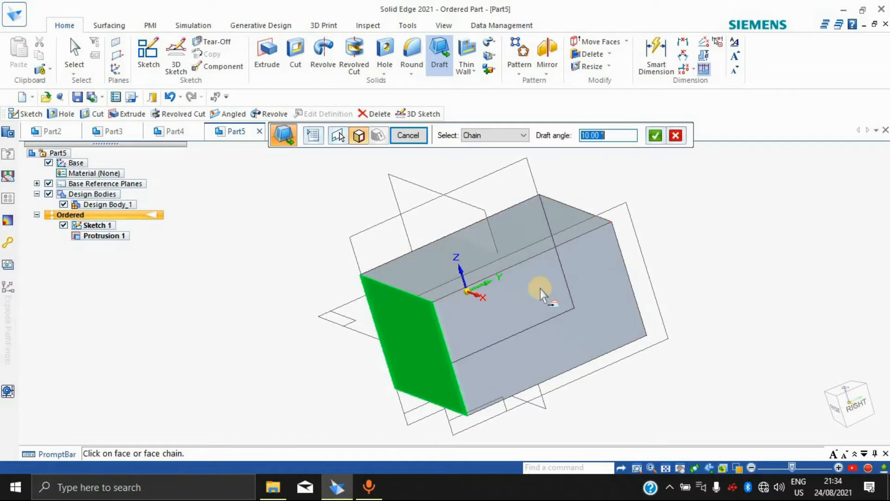
{"action": "type", "text": "45"}
{"action": "key", "text": "Return"}
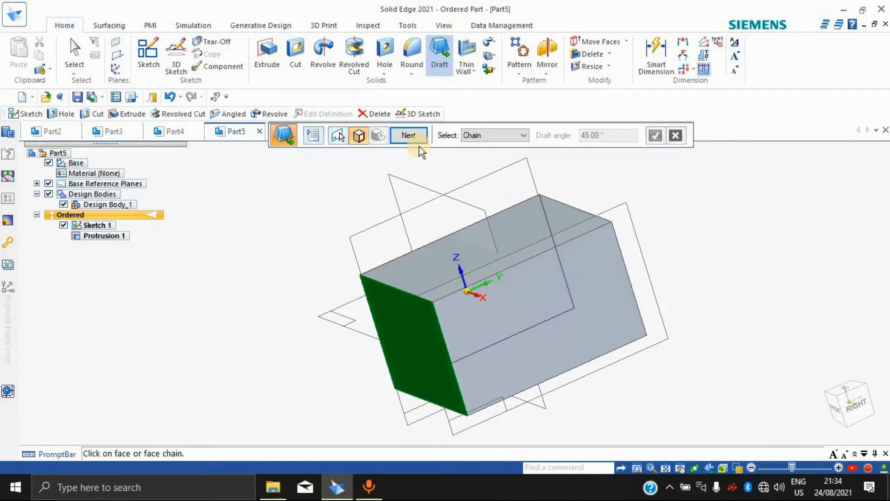
{"action": "left_click", "coordinate": [408, 135]}
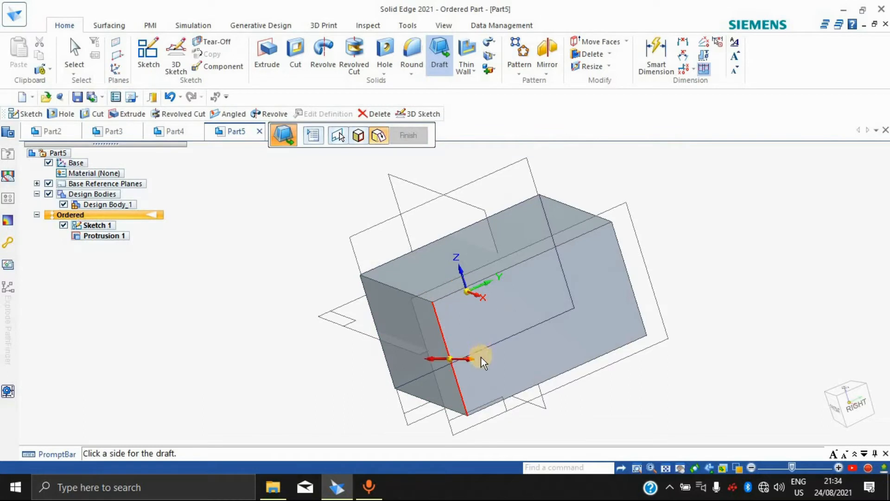
{"action": "left_click", "coordinate": [519, 358]}
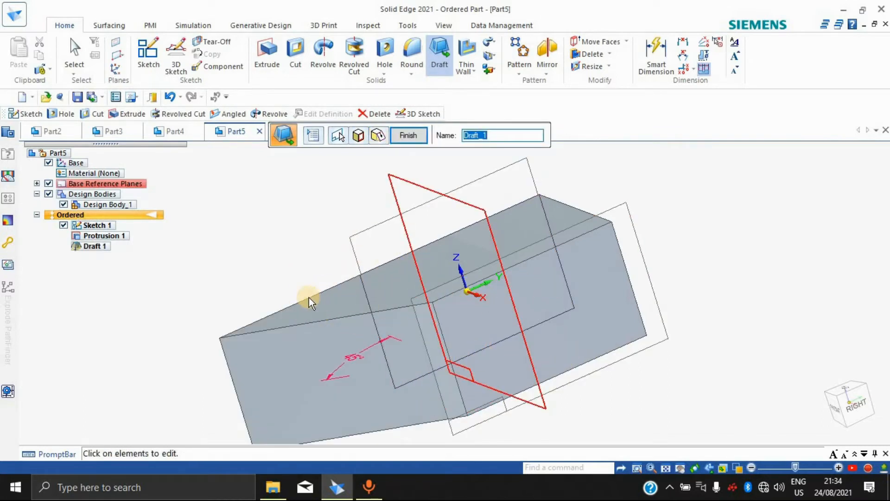
{"action": "left_click", "coordinate": [408, 135]}
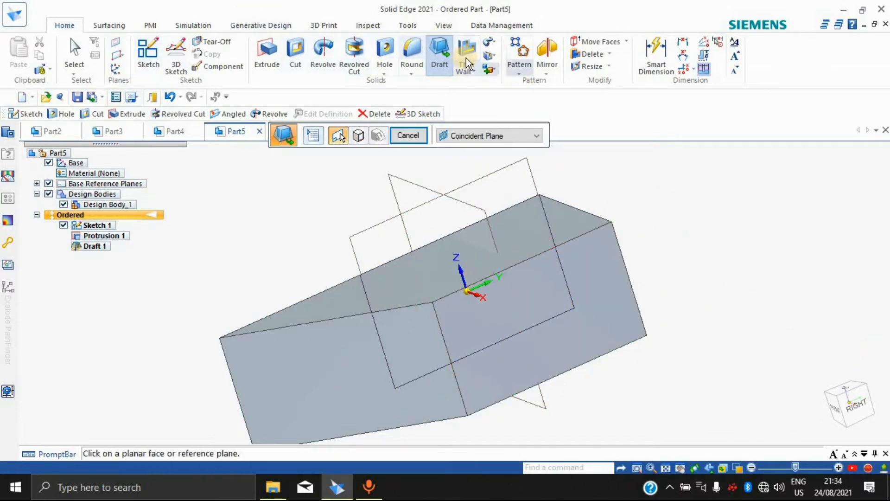
Step: Hollow the block with a Thin Wall of 3 mm common thickness, leaving the two opposite end faces open
{"action": "left_click", "coordinate": [471, 73]}
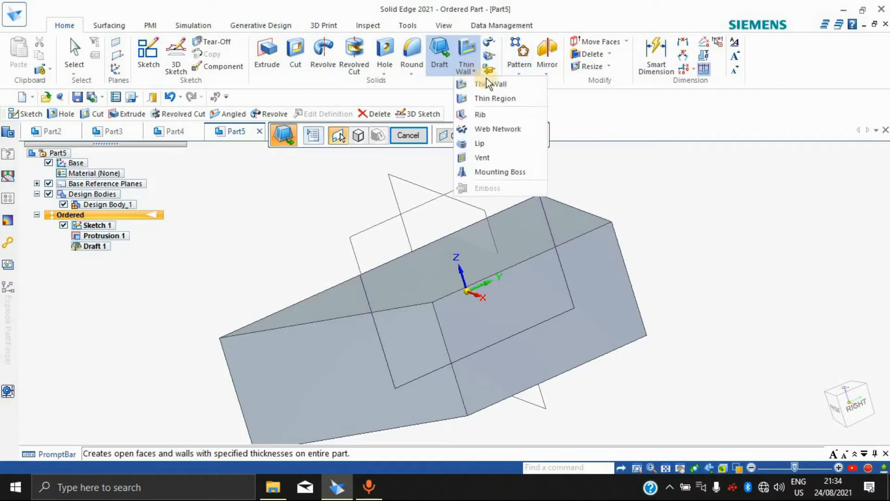
{"action": "left_click", "coordinate": [490, 85]}
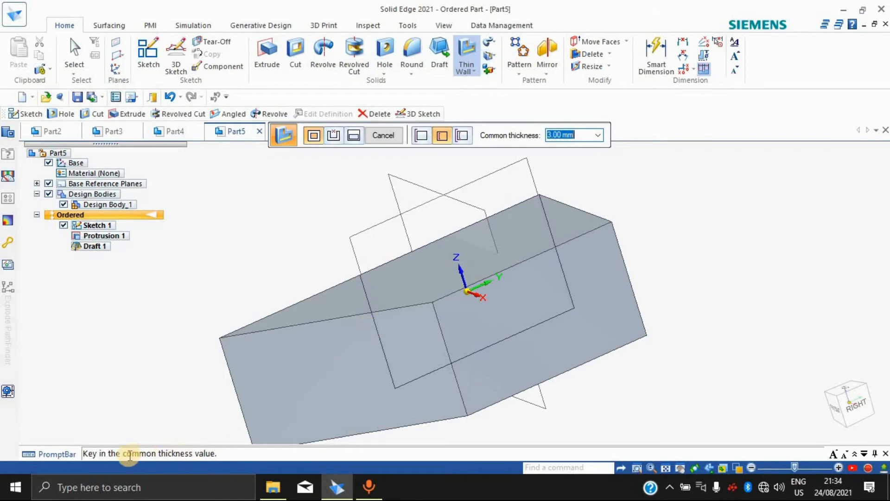
{"action": "key", "text": "Return"}
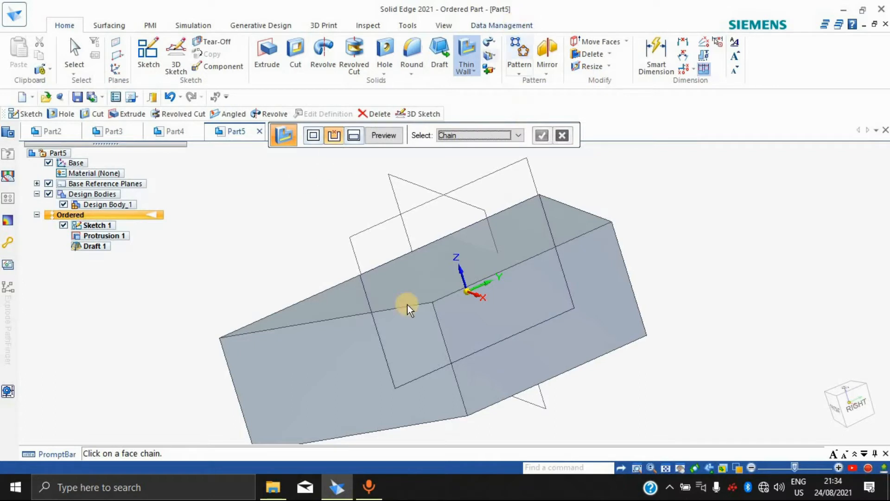
{"action": "left_click", "coordinate": [380, 371]}
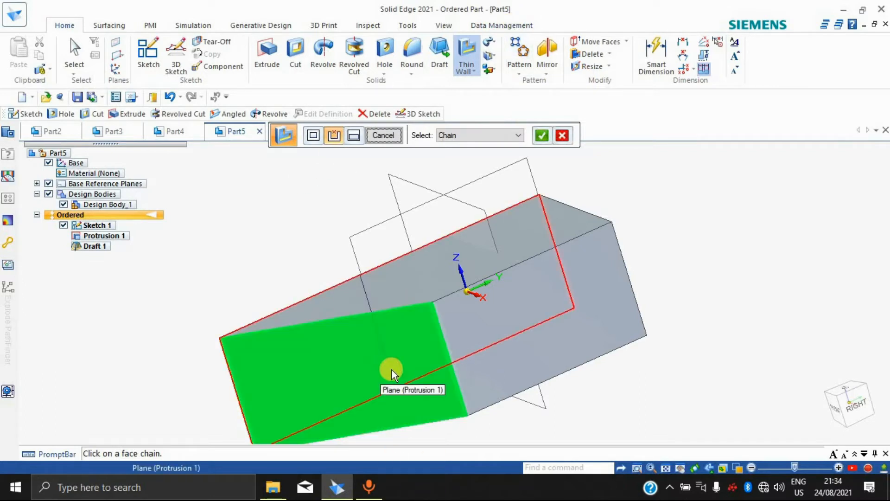
{"action": "middle_click_drag", "start_coordinate": [835, 216], "coordinate": [583, 279]}
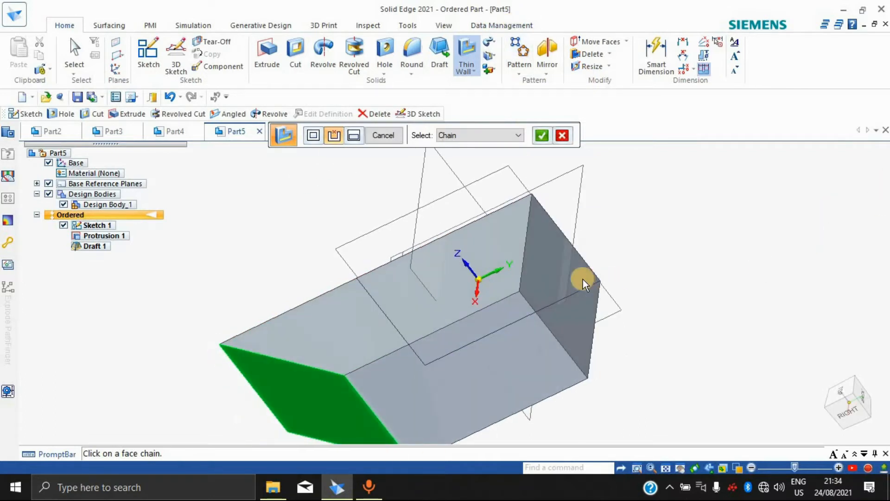
{"action": "left_click", "coordinate": [557, 281]}
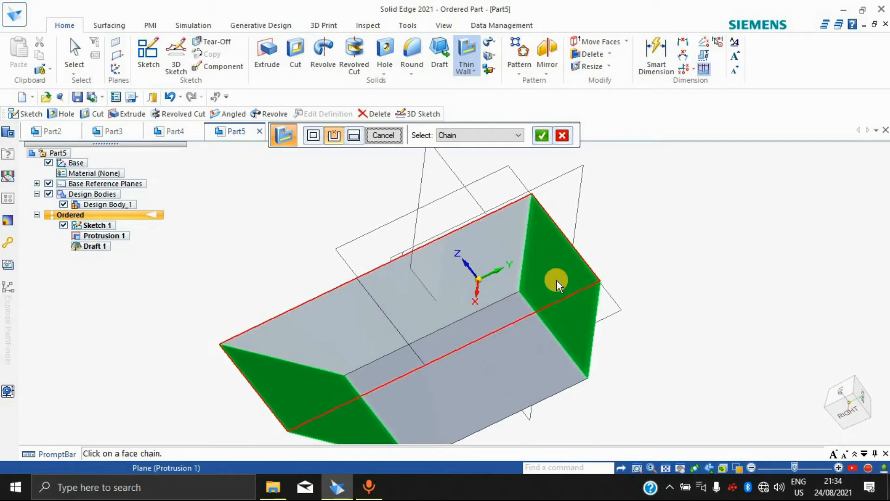
{"action": "left_click", "coordinate": [543, 138]}
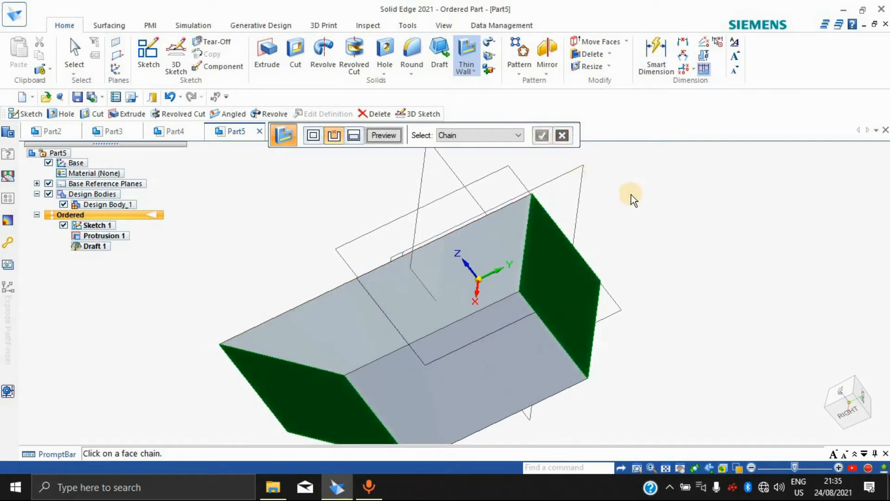
{"action": "middle_click_drag", "start_coordinate": [646, 238], "coordinate": [600, 174]}
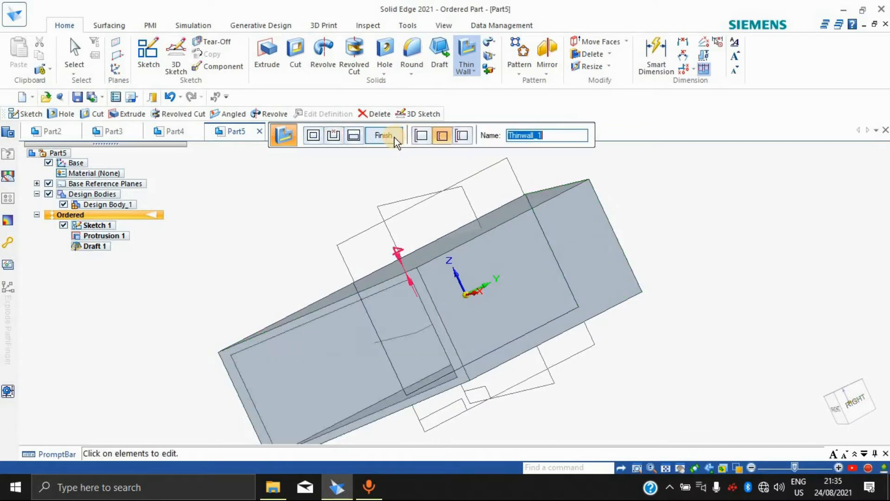
{"action": "middle_click_drag", "start_coordinate": [689, 280], "coordinate": [703, 325]}
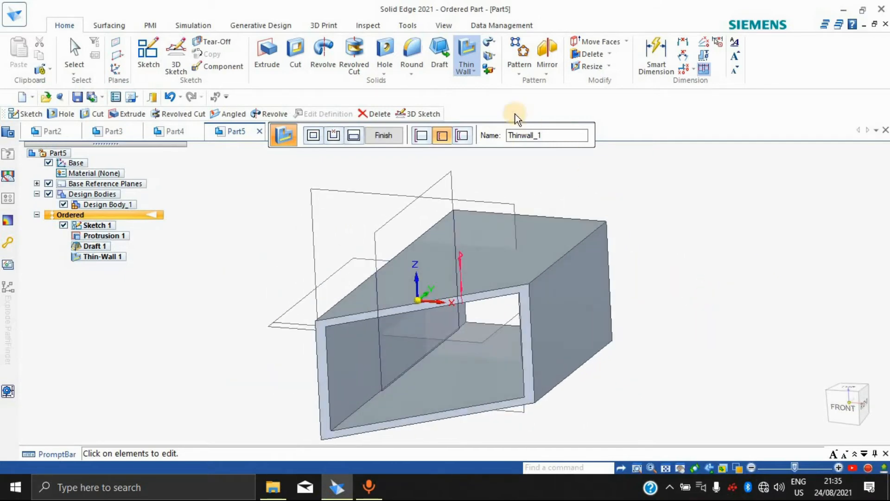
Step: Undo the thin wall on the block
{"action": "left_click", "coordinate": [469, 69]}
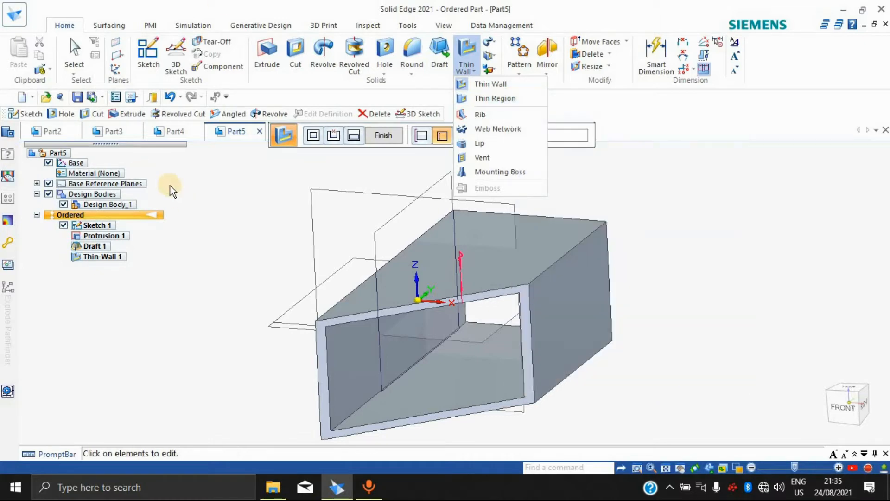
{"action": "left_click", "coordinate": [844, 305]}
{"action": "key", "text": "ctrl+z"}
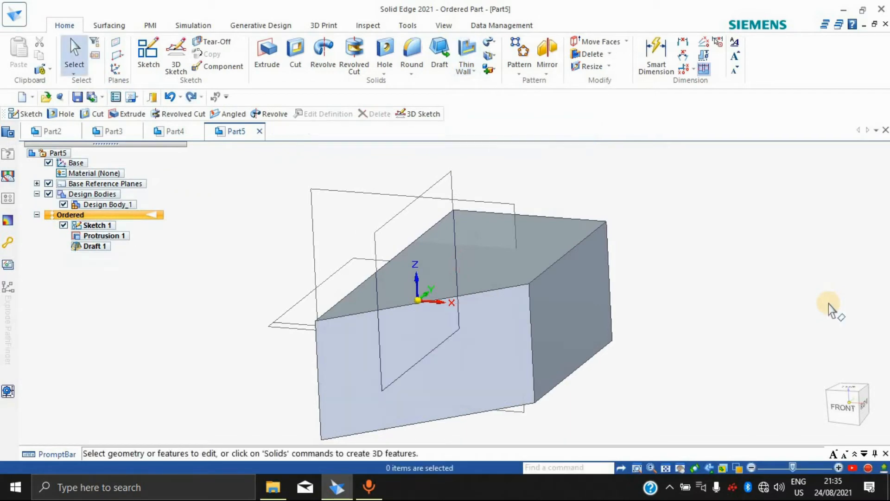
Step: Create a Thin Region with a common thickness of 5 mm on the block's front, right and top faces
{"action": "left_click", "coordinate": [466, 71]}
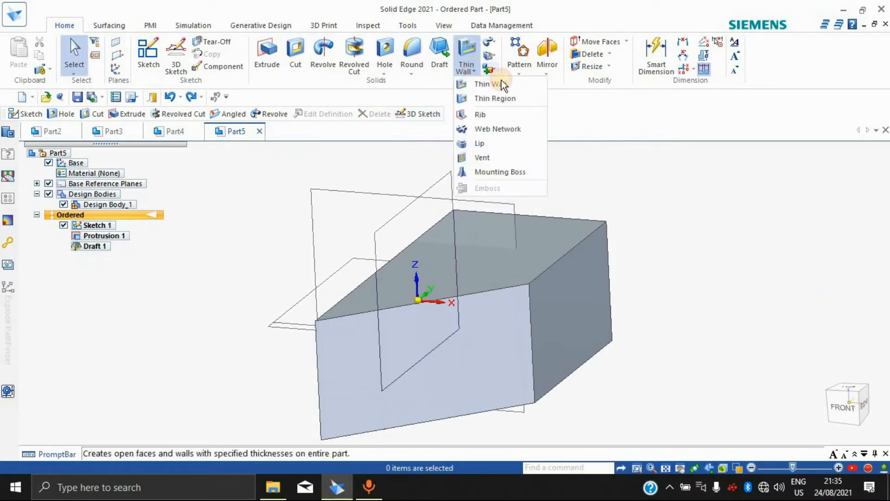
{"action": "left_click", "coordinate": [509, 99]}
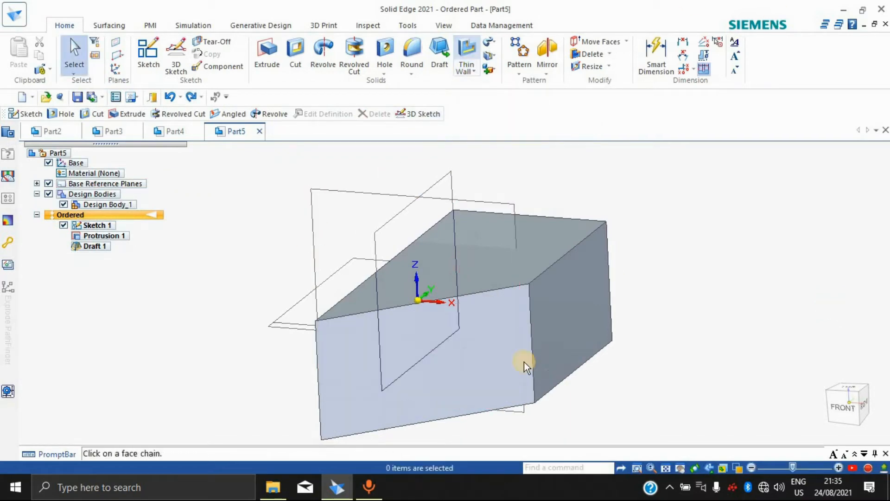
{"action": "left_click", "coordinate": [479, 355]}
{"action": "left_click", "coordinate": [573, 307]}
{"action": "left_click", "coordinate": [511, 249]}
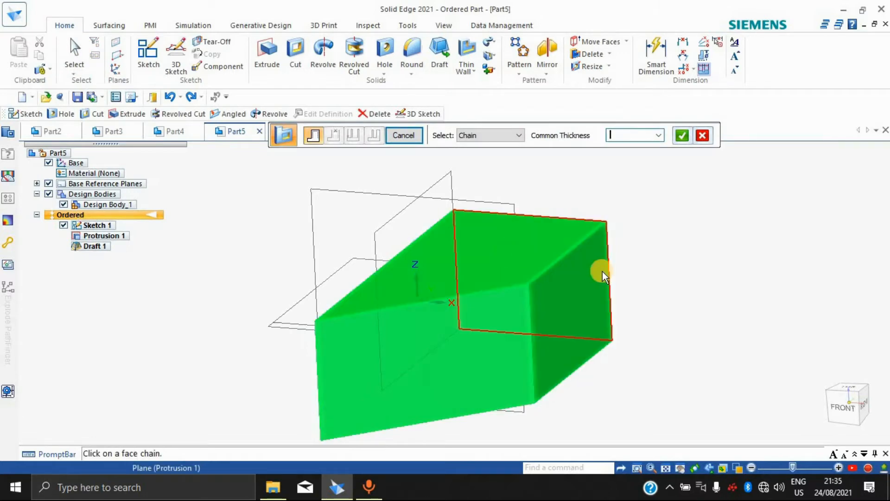
{"action": "type", "text": "5"}
{"action": "key", "text": "Return"}
{"action": "key", "text": "Return"}
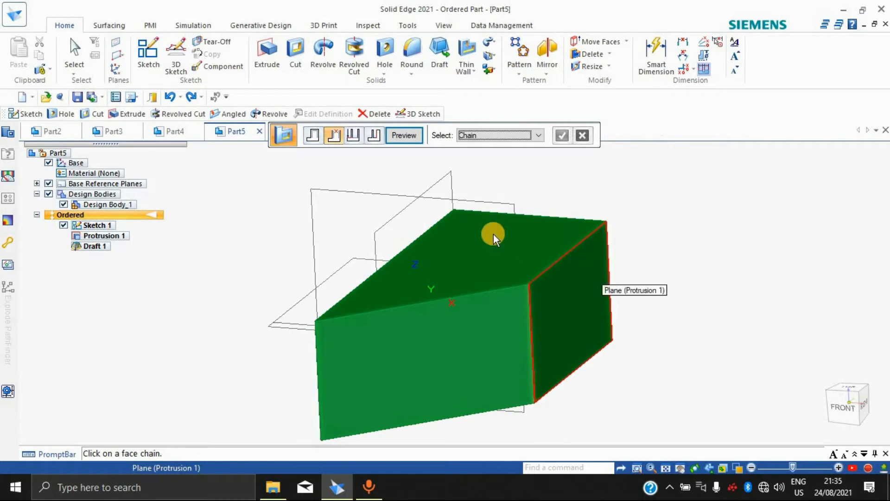
{"action": "left_click", "coordinate": [396, 140]}
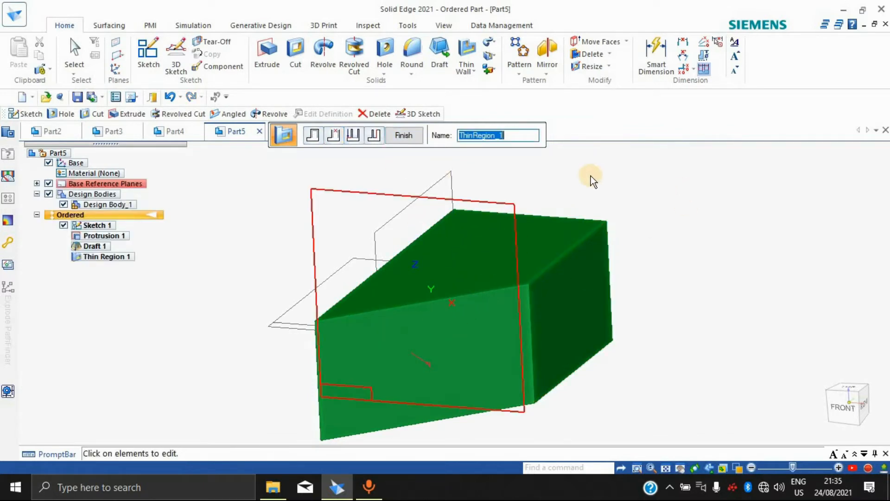
{"action": "left_click", "coordinate": [439, 201]}
{"action": "left_click", "coordinate": [403, 135]}
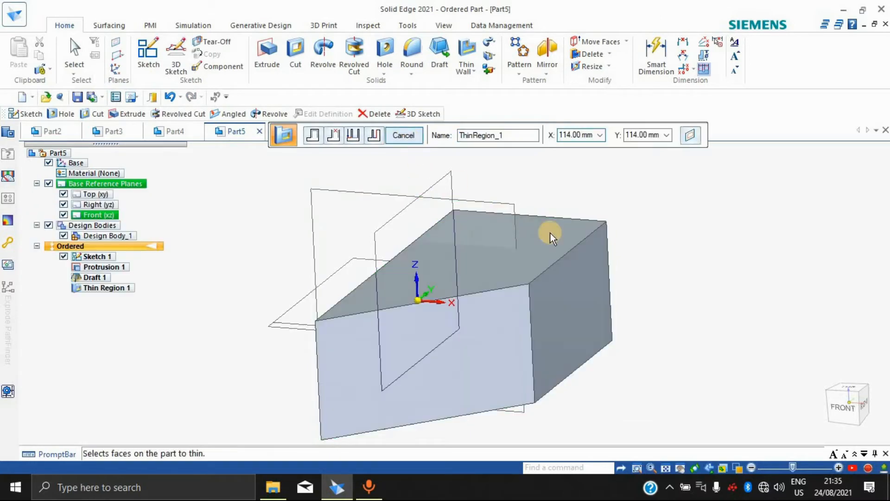
{"action": "middle_click_drag", "start_coordinate": [667, 292], "coordinate": [342, 338]}
{"action": "middle_click_drag", "start_coordinate": [680, 344], "coordinate": [483, 306]}
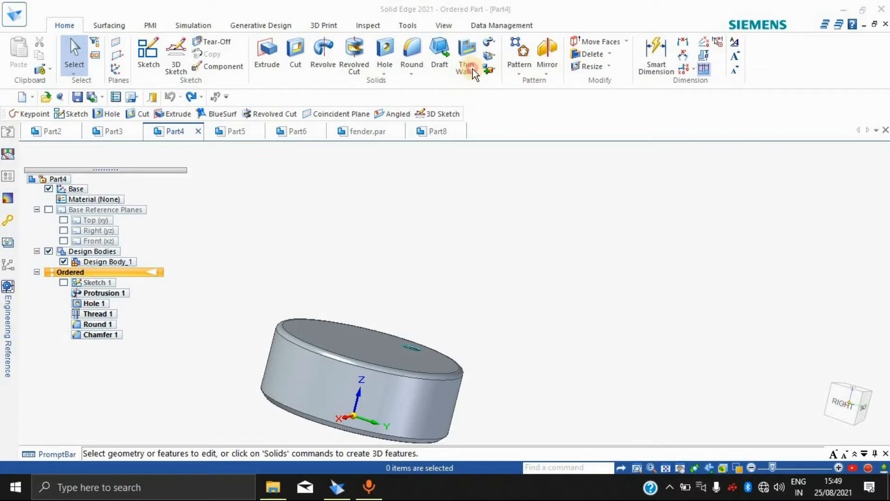
{"action": "left_click", "coordinate": [472, 70]}
{"action": "left_click", "coordinate": [491, 112]}
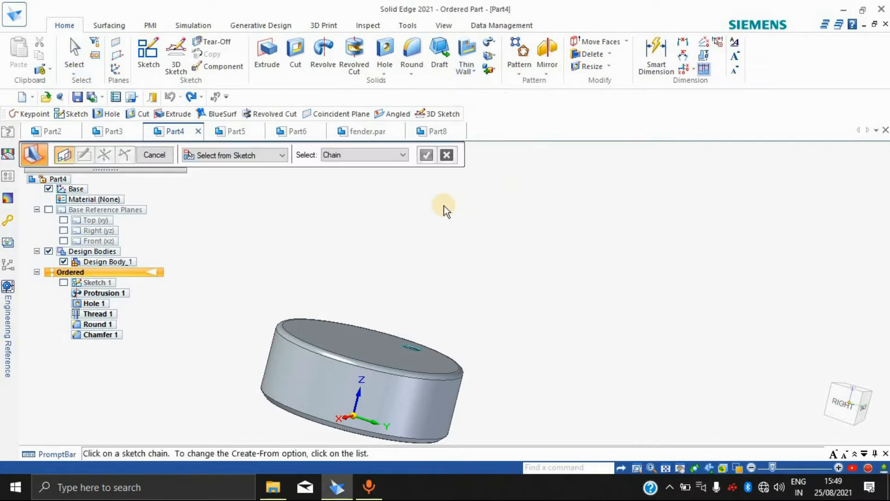
{"action": "left_click", "coordinate": [159, 160]}
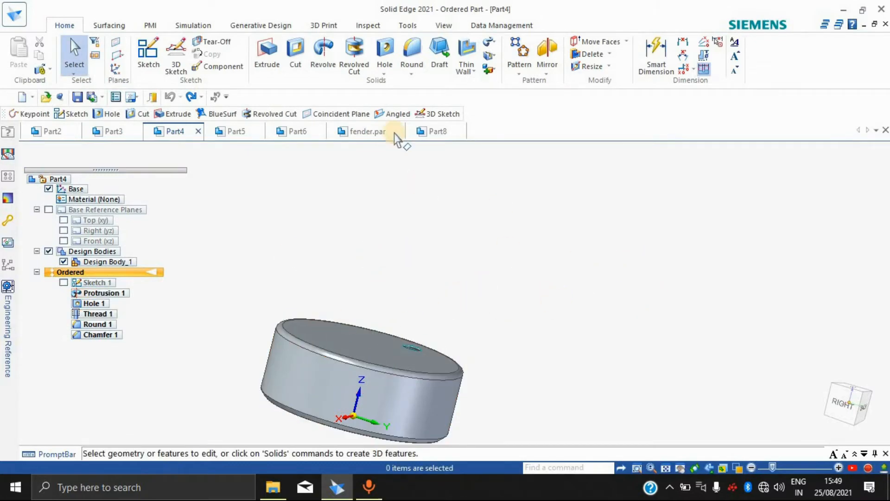
Step: Create a new ISO Metric part and switch it to the Ordered modelling environment
{"action": "left_click", "coordinate": [32, 97]}
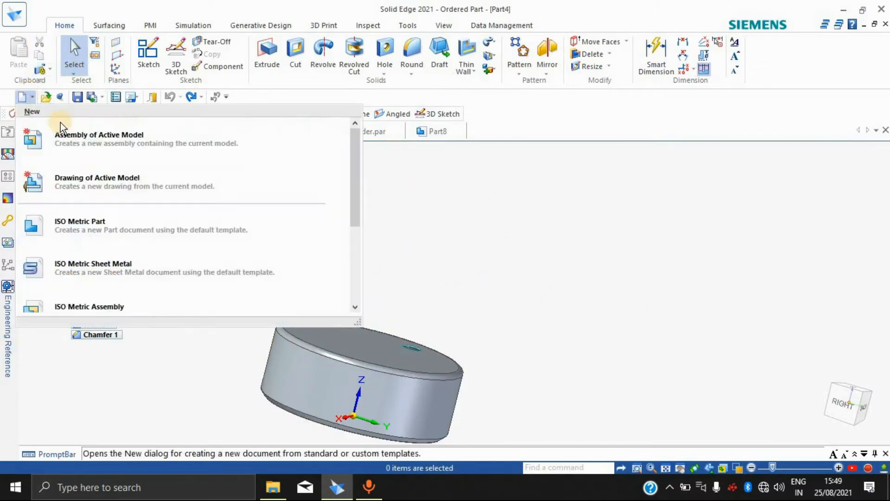
{"action": "left_click", "coordinate": [107, 229]}
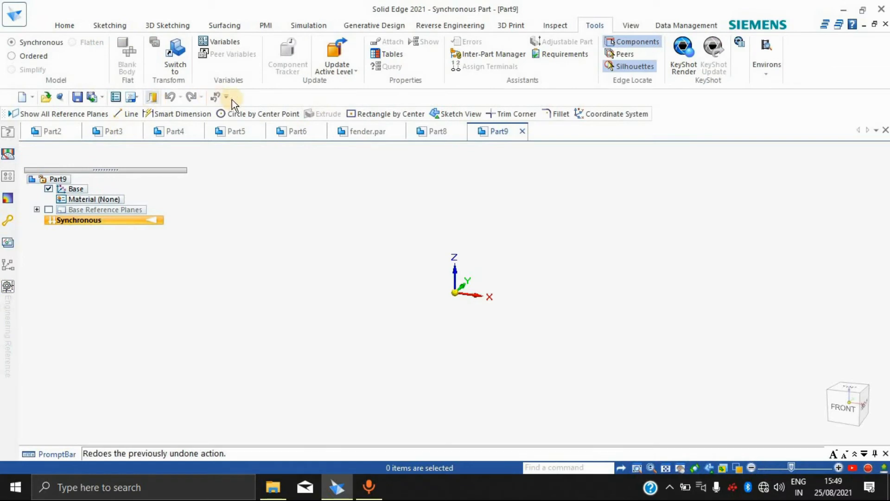
{"action": "left_click", "coordinate": [33, 55]}
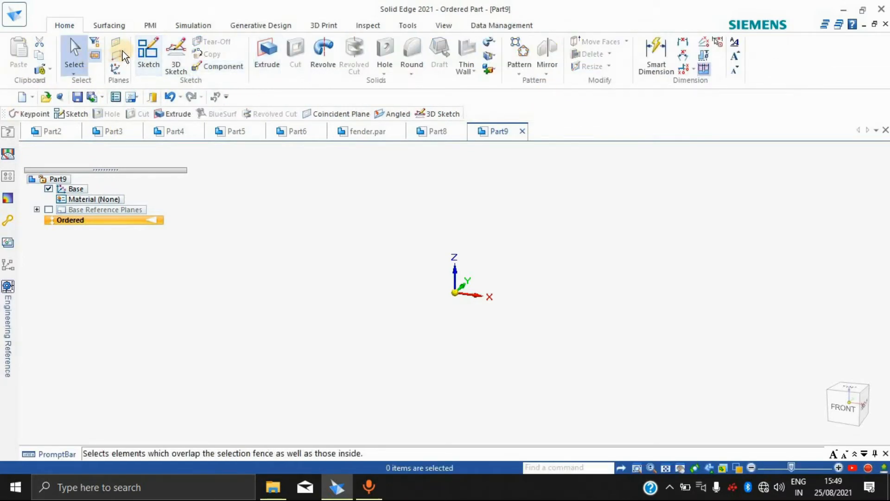
Step: Sketch a rectangle about 97 mm wide centred on the origin in the Front (xz) plane and close the sketch
{"action": "left_click", "coordinate": [149, 52]}
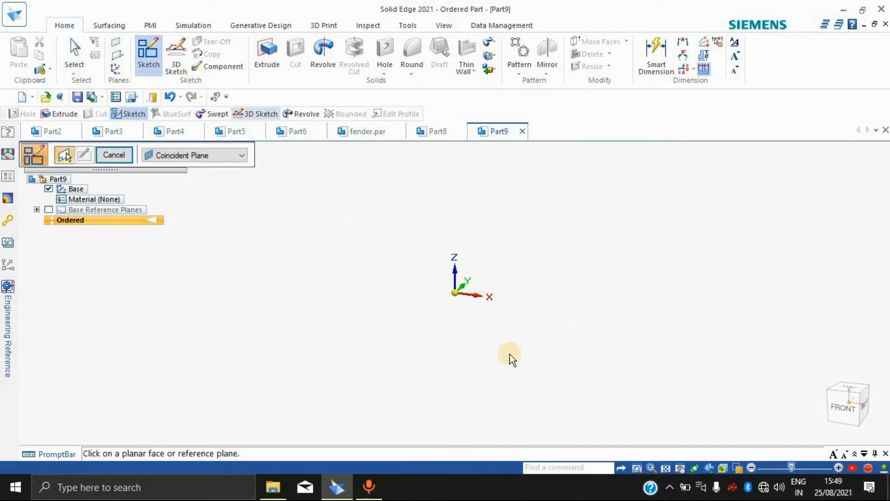
{"action": "left_click", "coordinate": [457, 290]}
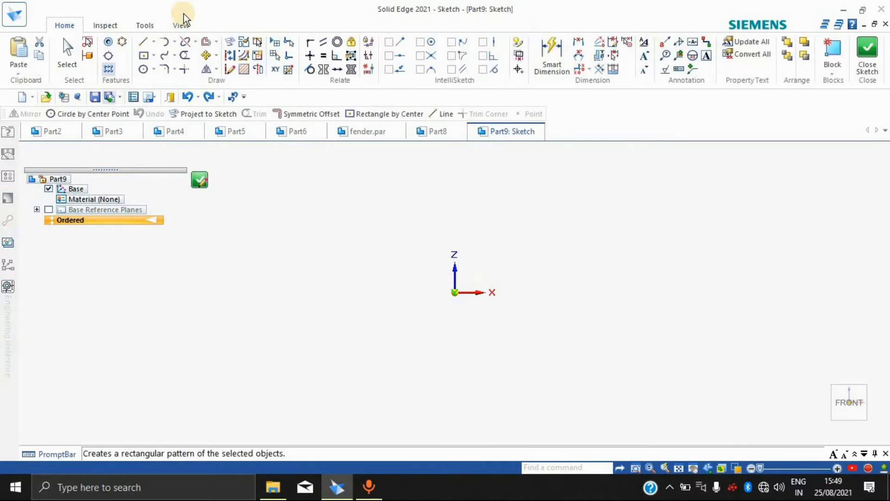
{"action": "left_click", "coordinate": [144, 55]}
{"action": "left_click", "coordinate": [454, 292]}
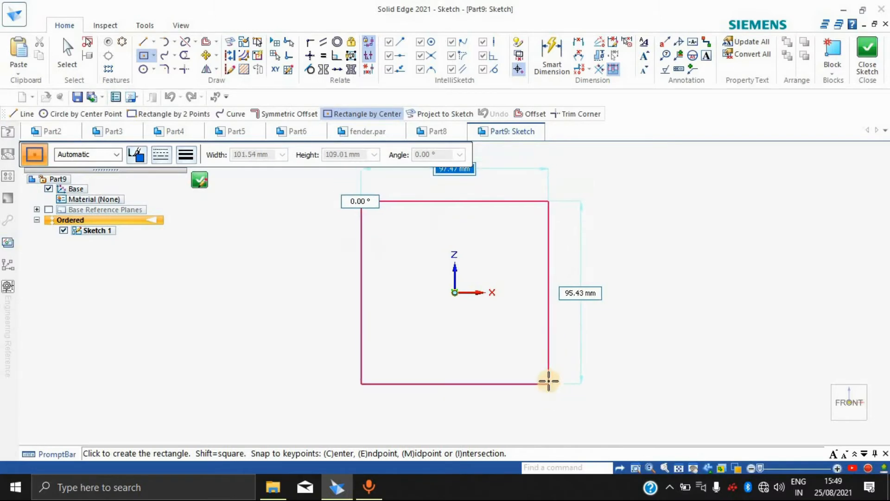
{"action": "left_click", "coordinate": [549, 380]}
{"action": "key", "text": "Escape"}
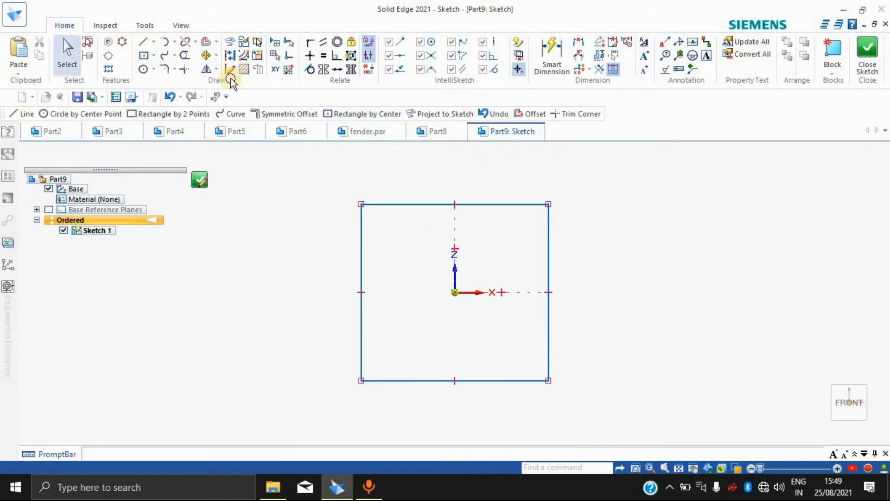
{"action": "left_click", "coordinate": [867, 51]}
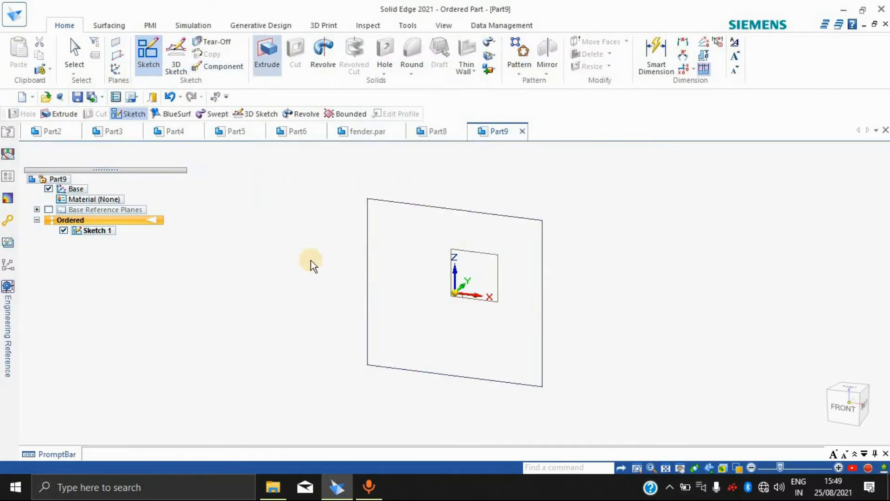
Step: Extrude the rectangle chain about 192 mm to one side along the negative Y direction
{"action": "left_click", "coordinate": [436, 206]}
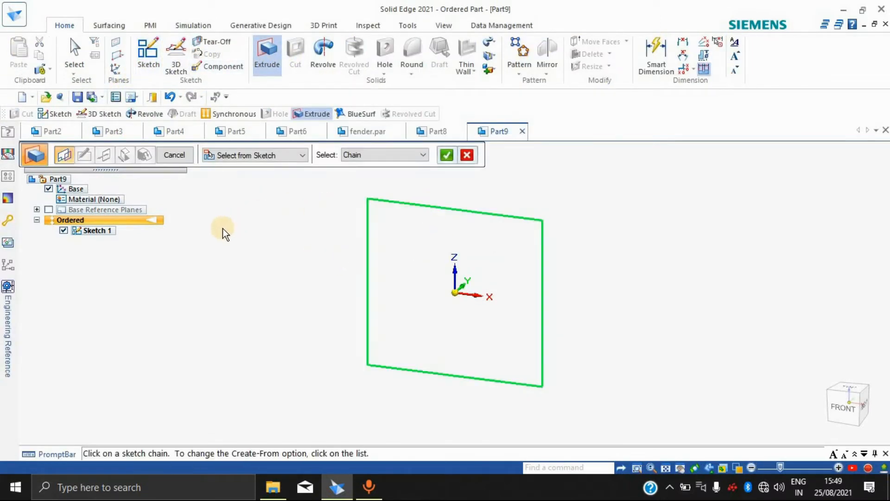
{"action": "right_click", "coordinate": [271, 257]}
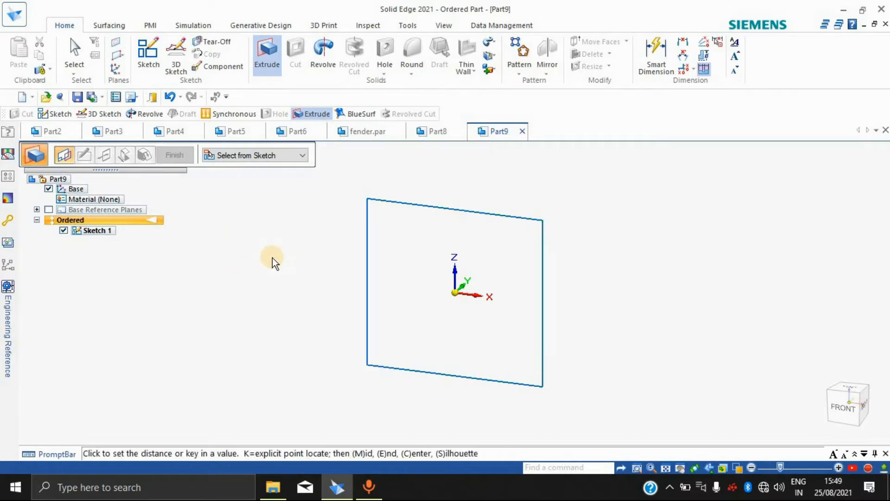
{"action": "left_click", "coordinate": [285, 282]}
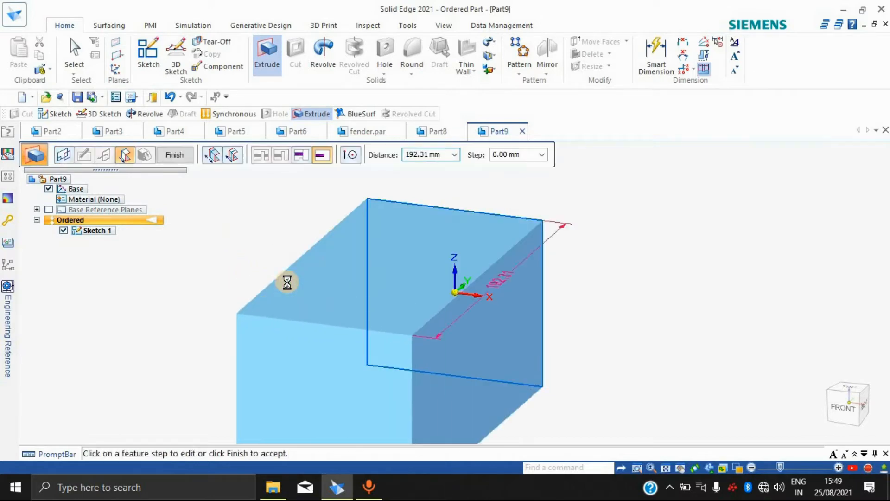
{"action": "left_click", "coordinate": [391, 253]}
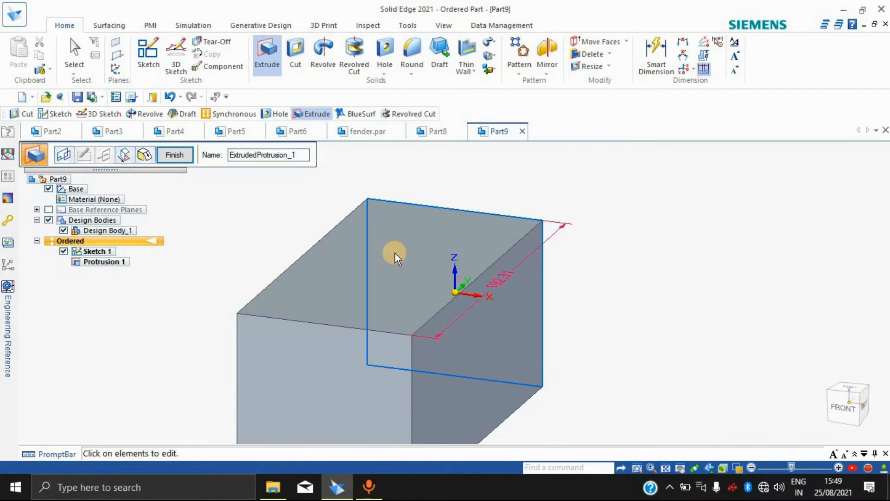
{"action": "key", "text": "Escape"}
Step: Sketch a rectangle by centre on the block's top face, inside its outline and slightly off-centre, and close the sketch
{"action": "left_click", "coordinate": [393, 274]}
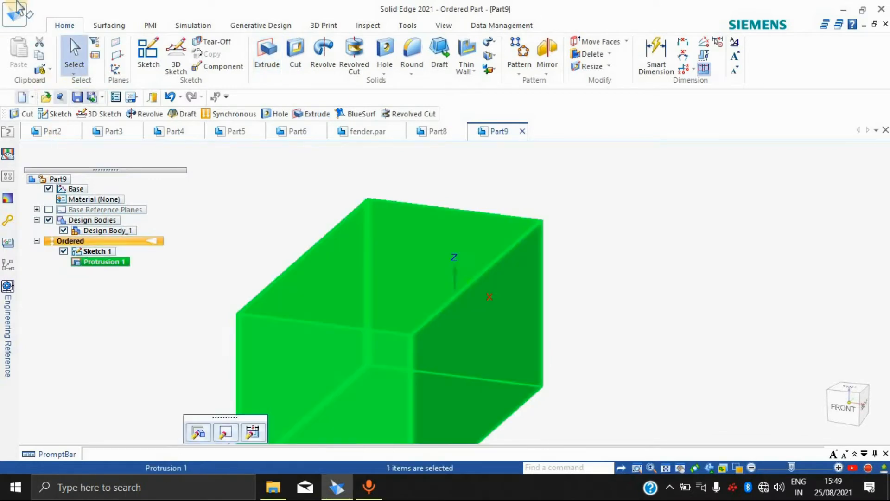
{"action": "left_click", "coordinate": [150, 64]}
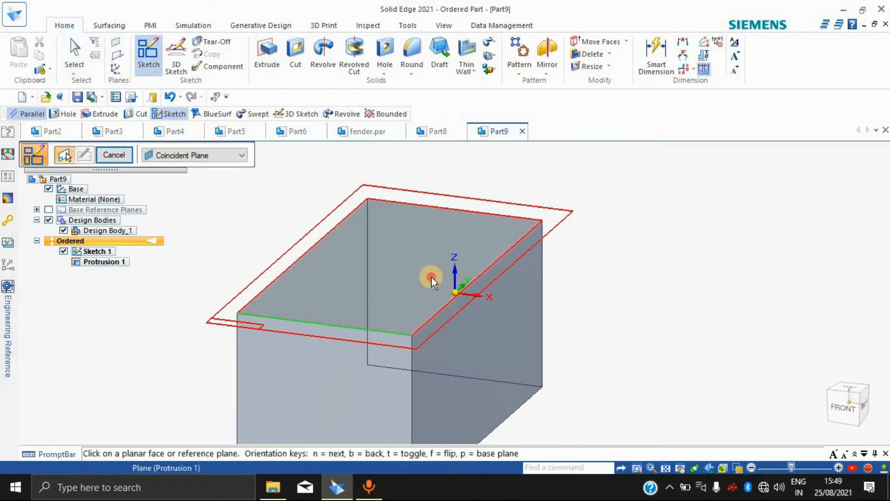
{"action": "left_click", "coordinate": [432, 277]}
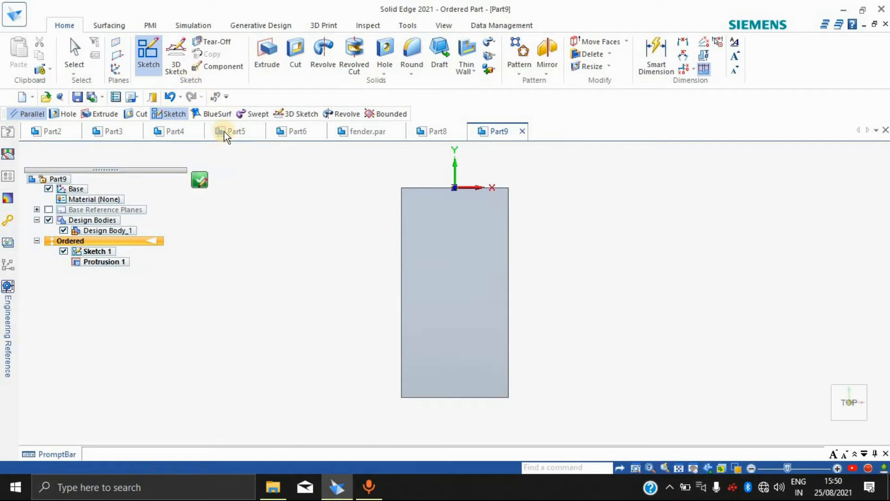
{"action": "left_click", "coordinate": [145, 54]}
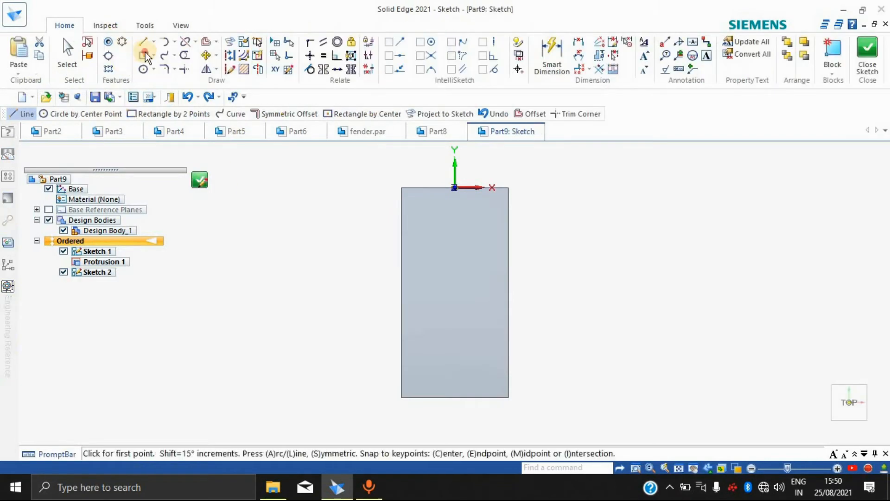
{"action": "left_click", "coordinate": [444, 280]}
{"action": "left_click", "coordinate": [468, 323]}
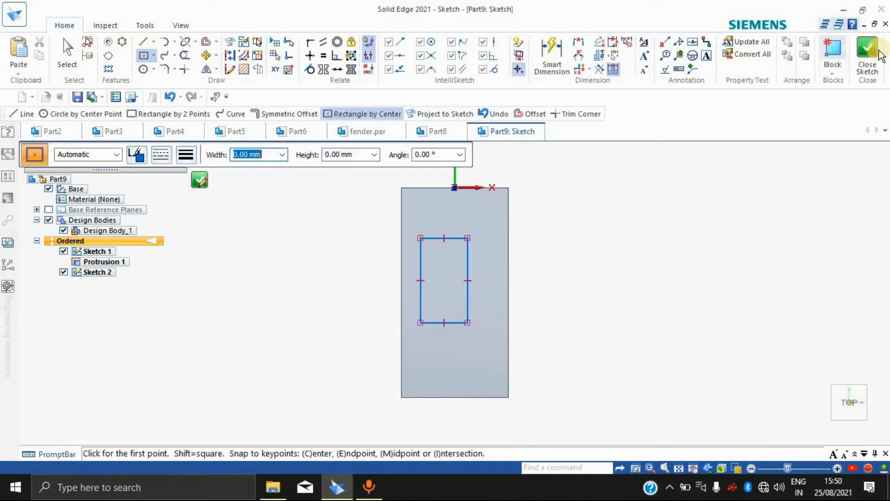
{"action": "left_click", "coordinate": [867, 51]}
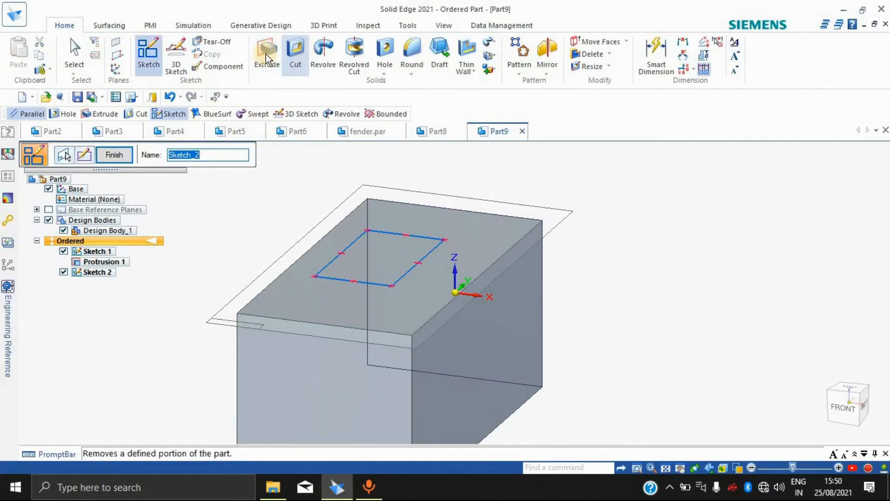
Step: Extrude the top-face rectangle chain upward about 32 mm to form a smaller block
{"action": "left_click", "coordinate": [266, 54]}
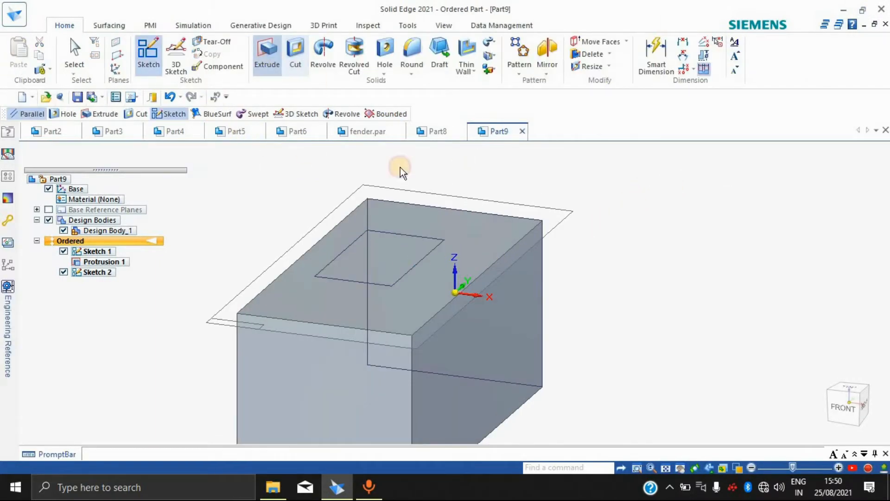
{"action": "left_click", "coordinate": [397, 285]}
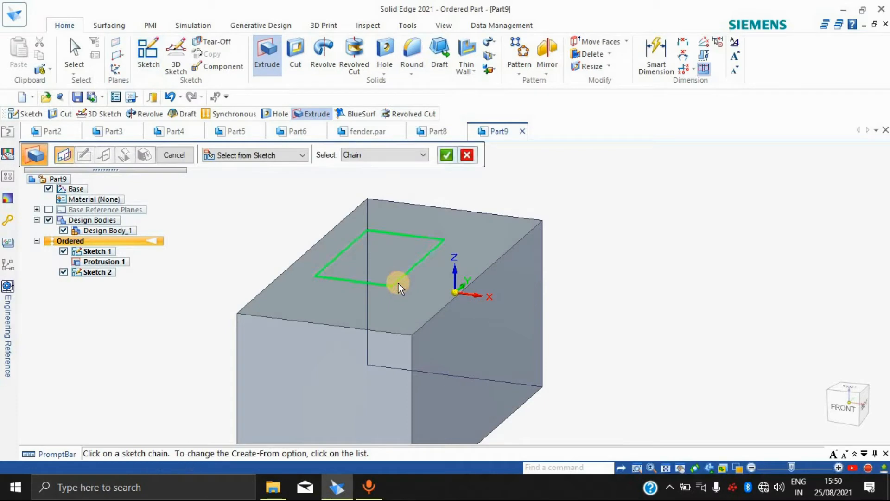
{"action": "left_click", "coordinate": [440, 160]}
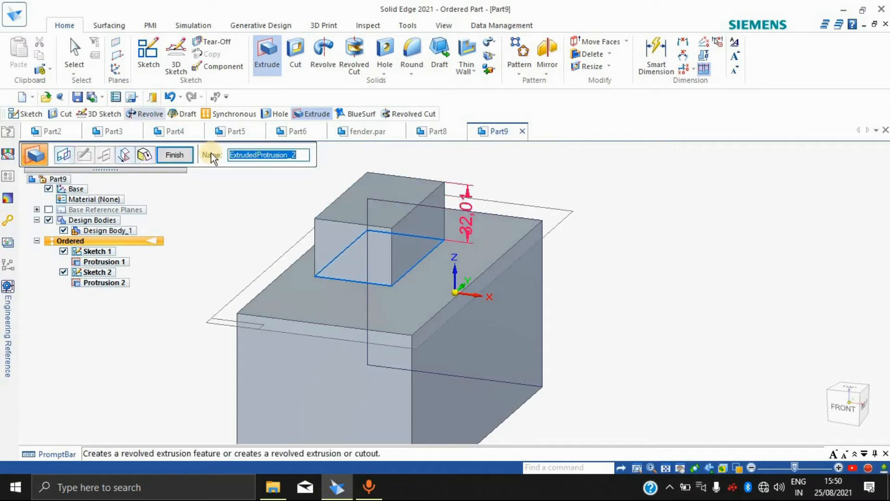
{"action": "left_click", "coordinate": [162, 155]}
{"action": "middle_click_drag", "start_coordinate": [632, 258], "coordinate": [506, 236]}
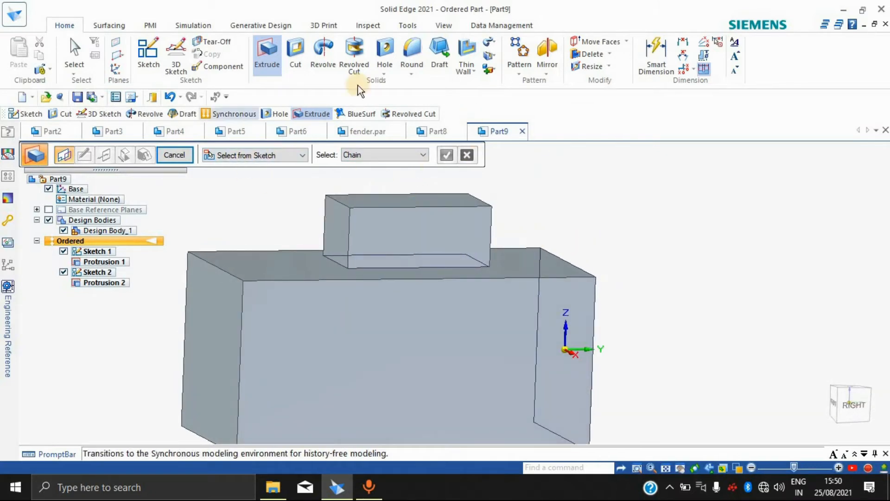
{"action": "left_click", "coordinate": [465, 69]}
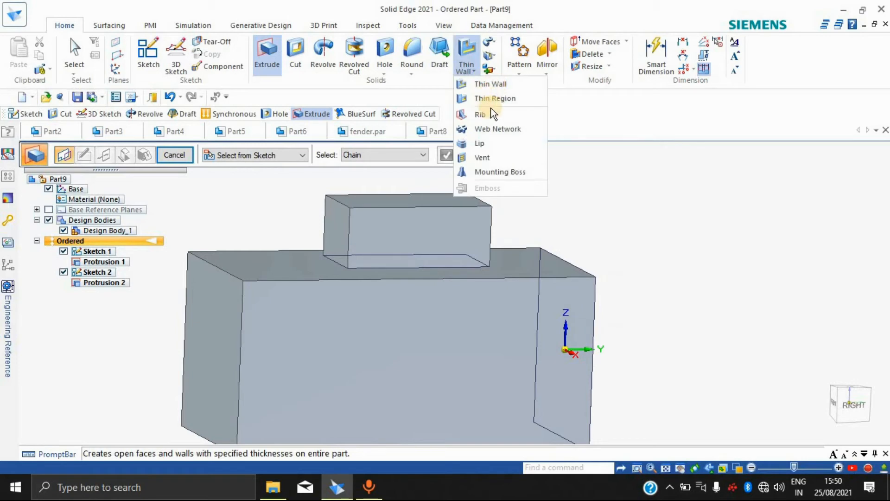
{"action": "left_click", "coordinate": [483, 115]}
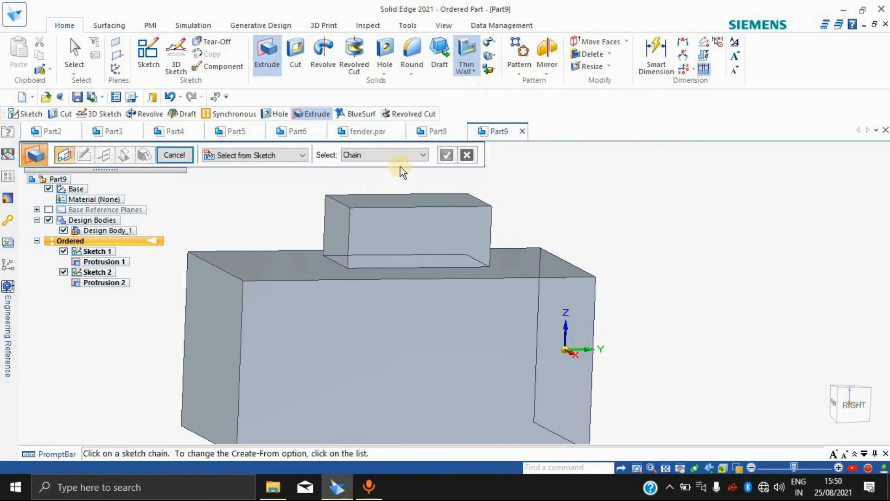
{"action": "left_click", "coordinate": [275, 160]}
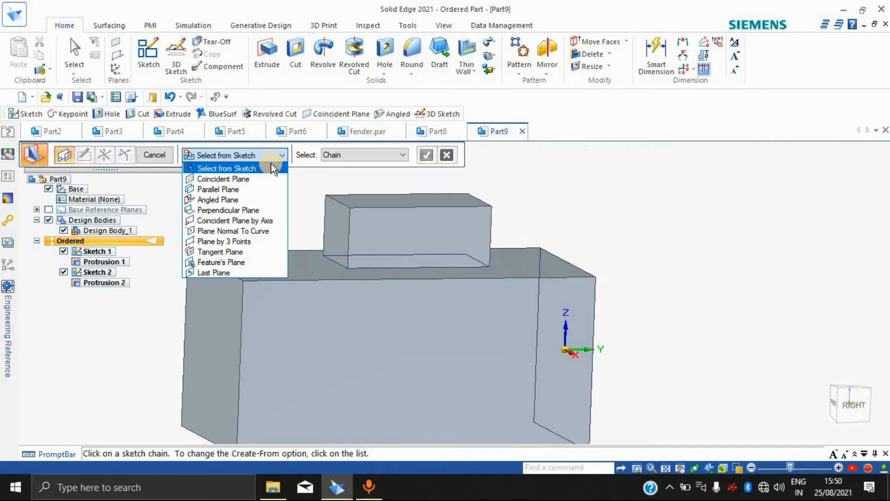
{"action": "key", "text": "Escape"}
{"action": "key", "text": "Escape"}
Step: In a new 3D sketch, draw a line from near the middle of the small block's upper long edge toward the large block's adjacent top edge
{"action": "middle_click_drag", "start_coordinate": [724, 237], "coordinate": [732, 259]}
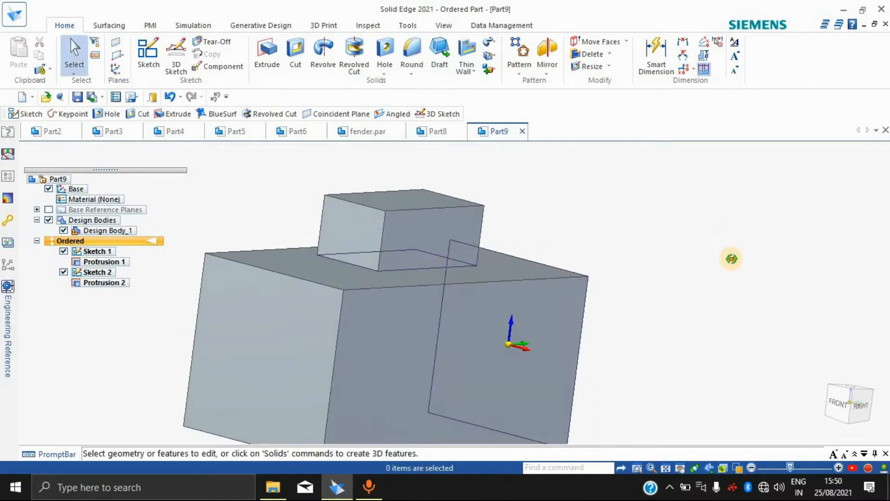
{"action": "middle_click_drag", "start_coordinate": [626, 232], "coordinate": [540, 273]}
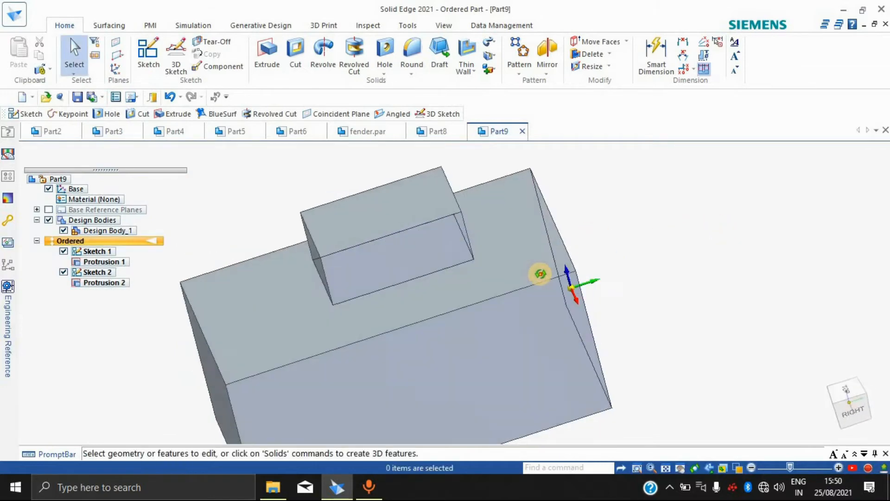
{"action": "left_click", "coordinate": [158, 53]}
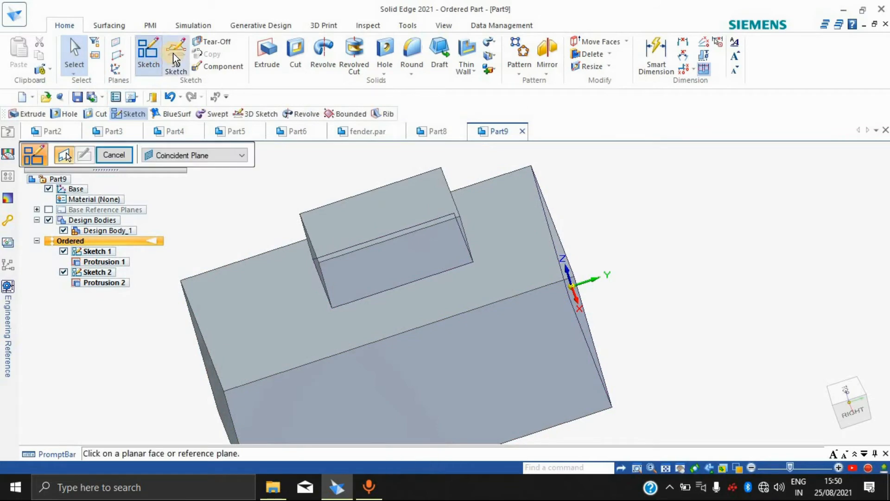
{"action": "left_click", "coordinate": [174, 54]}
{"action": "left_click", "coordinate": [176, 55]}
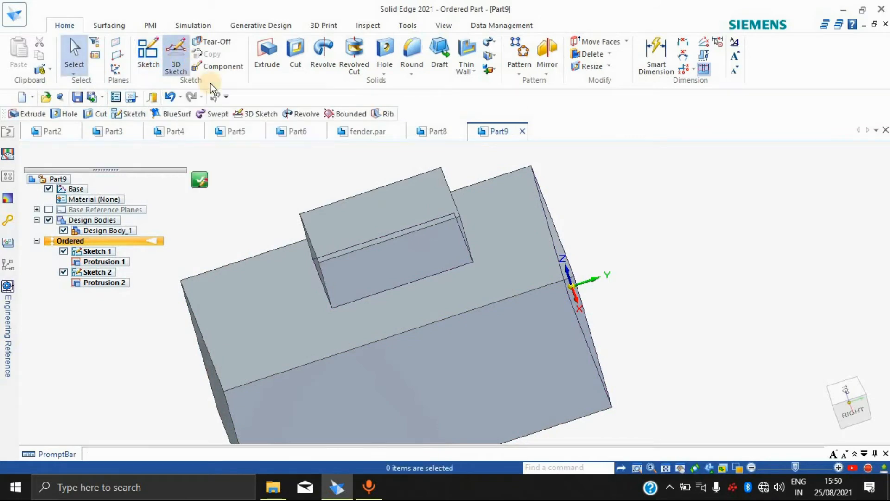
{"action": "middle_click_drag", "start_coordinate": [552, 229], "coordinate": [600, 204]}
{"action": "left_click", "coordinate": [120, 52]}
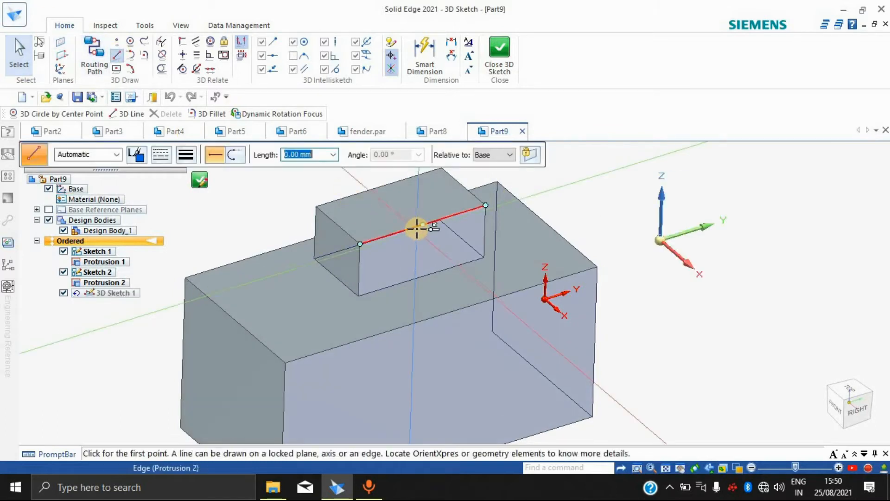
{"action": "left_click", "coordinate": [422, 225]}
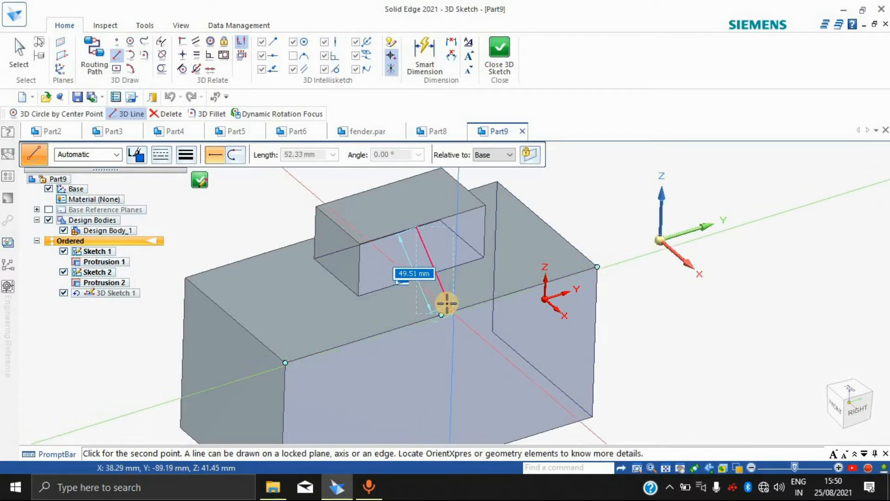
Step: Finish the 3D line, about 42 mm long, from the upper block's edge down to the base block, and close the 3D sketch
{"action": "middle_click_drag", "start_coordinate": [453, 280], "coordinate": [497, 284]}
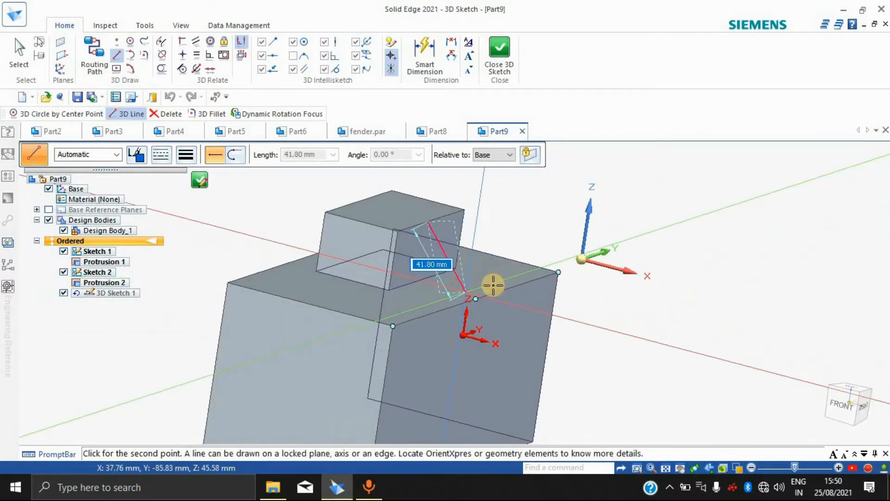
{"action": "left_click", "coordinate": [458, 292]}
{"action": "right_click", "coordinate": [580, 205]}
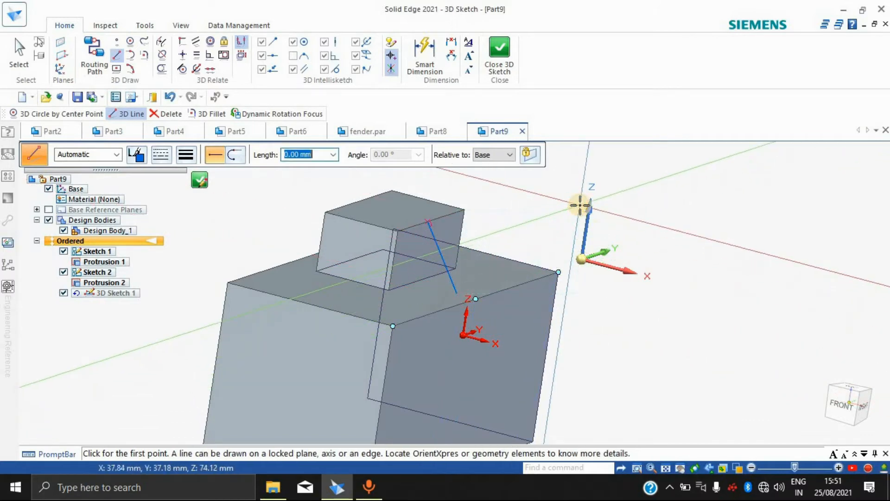
{"action": "key", "text": "Escape"}
{"action": "left_click", "coordinate": [518, 52]}
Step: Try to create a rib from the single line of 3D Sketch 1
{"action": "mouse_move", "coordinate": [613, 250]}
{"action": "middle_mouse_down"}
{"action": "mouse_move", "coordinate": [502, 243]}
{"action": "mouse_move", "coordinate": [396, 293]}
{"action": "mouse_move", "coordinate": [335, 290]}
{"action": "mouse_move", "coordinate": [332, 264]}
{"action": "mouse_move", "coordinate": [436, 259]}
{"action": "mouse_move", "coordinate": [502, 194]}
{"action": "middle_mouse_up"}
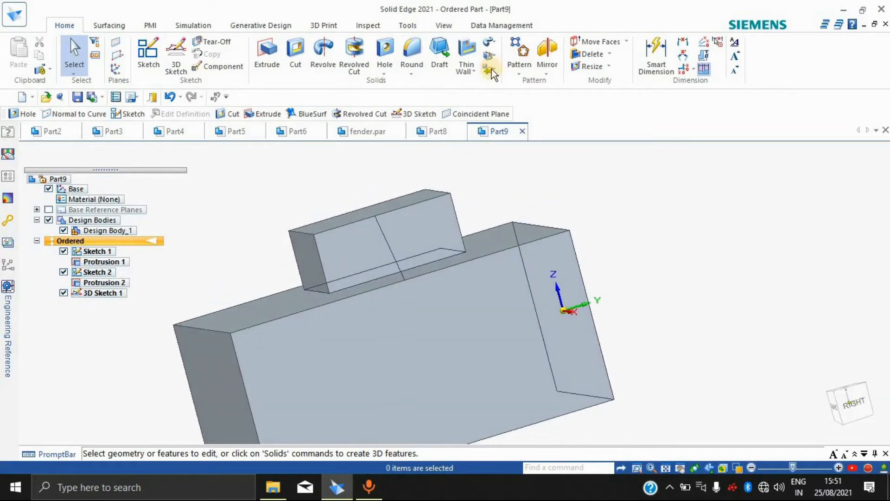
{"action": "left_click", "coordinate": [471, 69]}
{"action": "left_click", "coordinate": [470, 114]}
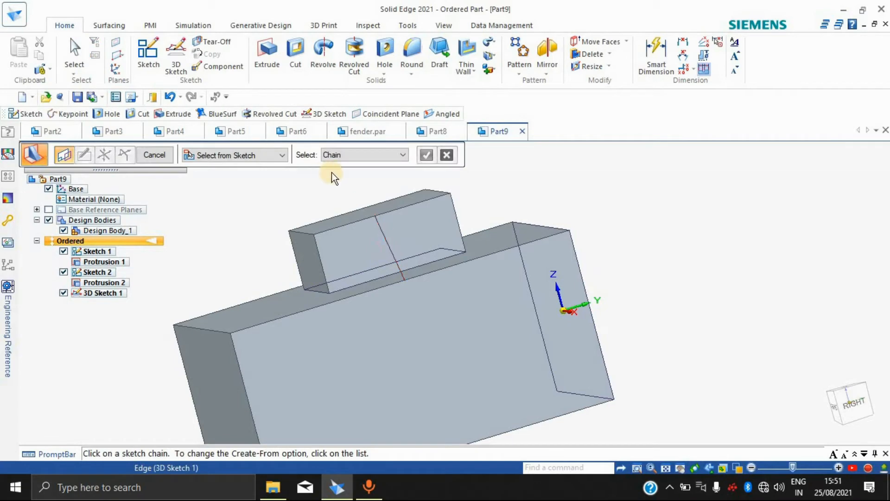
{"action": "left_click", "coordinate": [383, 232]}
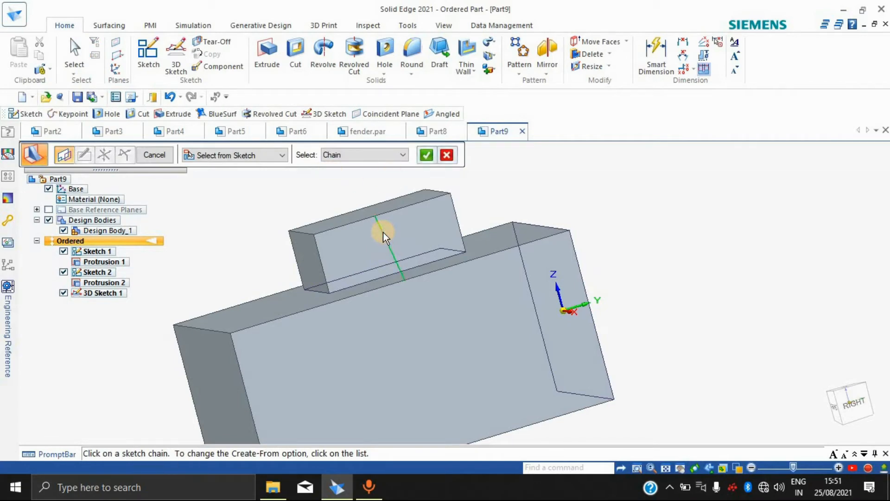
{"action": "left_click", "coordinate": [426, 158]}
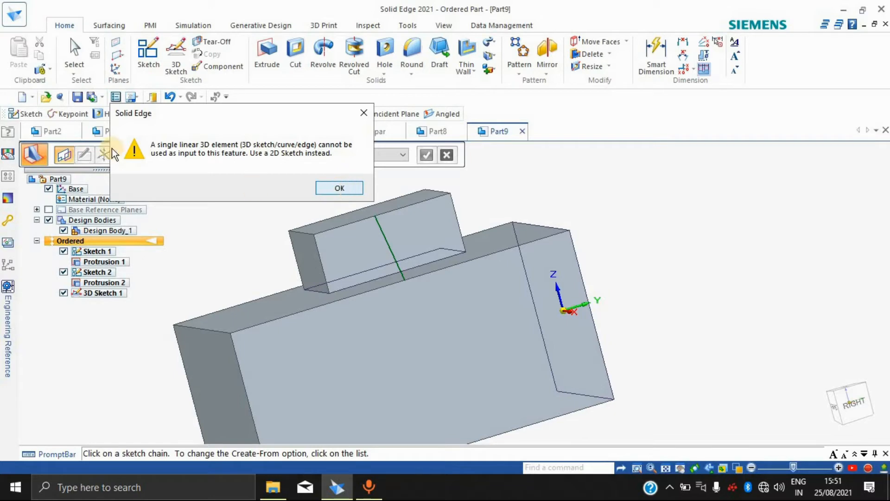
{"action": "left_click", "coordinate": [343, 190]}
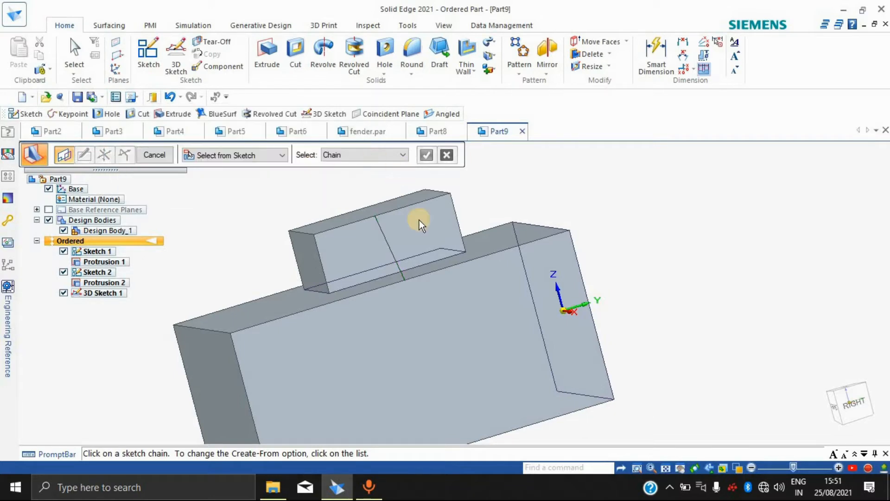
{"action": "left_click", "coordinate": [395, 252]}
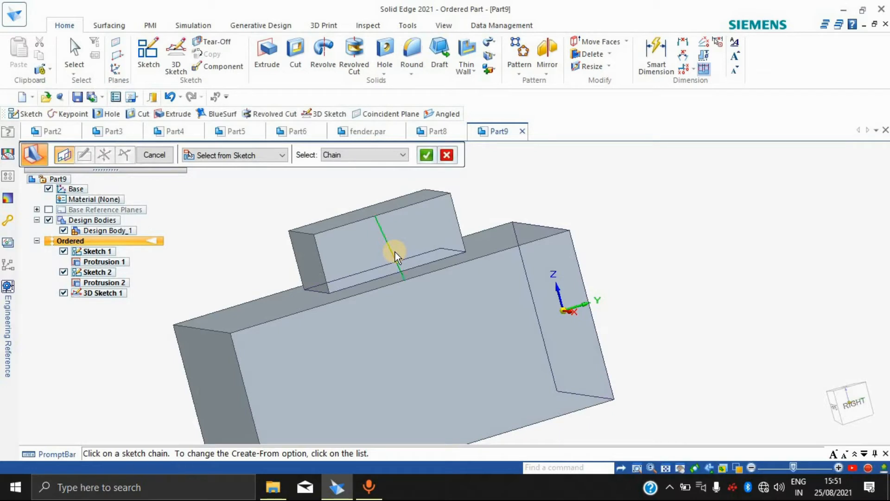
{"action": "left_click", "coordinate": [447, 155]}
{"action": "left_click", "coordinate": [384, 230]}
{"action": "left_click", "coordinate": [384, 230]}
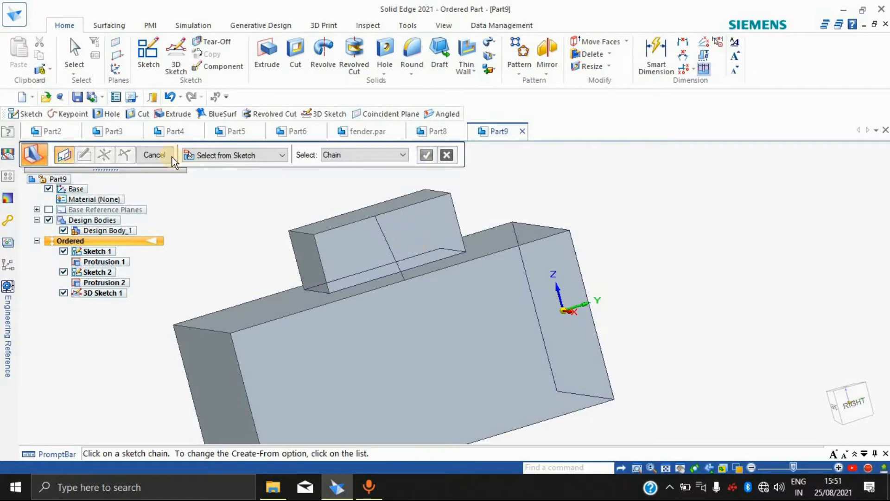
{"action": "left_click", "coordinate": [155, 155]}
Step: Hide 3D Sketch 1 and start a 2D sketch on the base block's front end face
{"action": "left_click", "coordinate": [64, 293]}
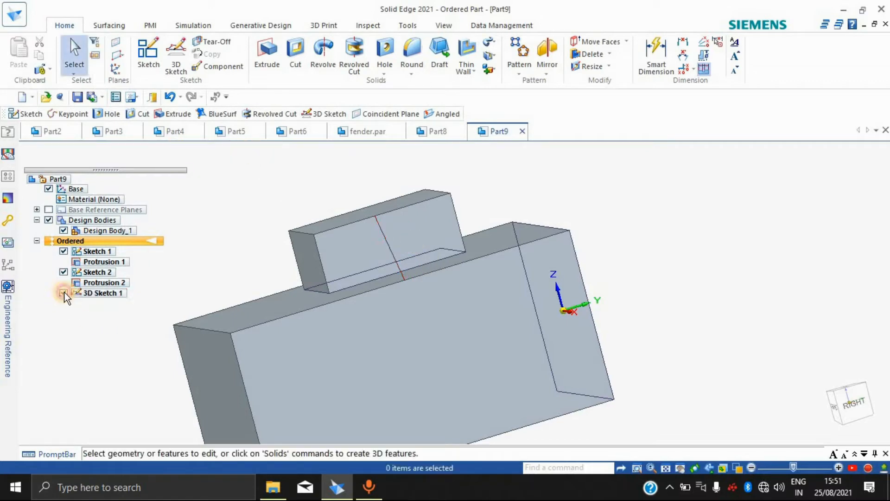
{"action": "left_click", "coordinate": [154, 49]}
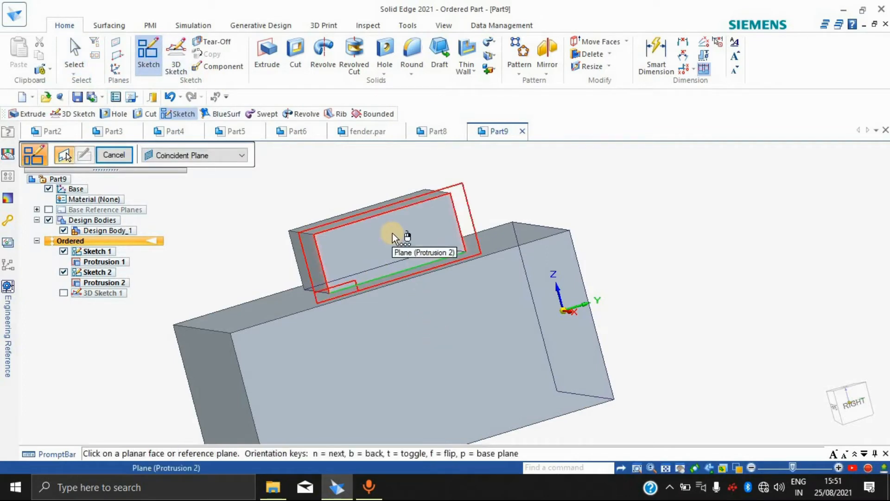
{"action": "left_click", "coordinate": [211, 357]}
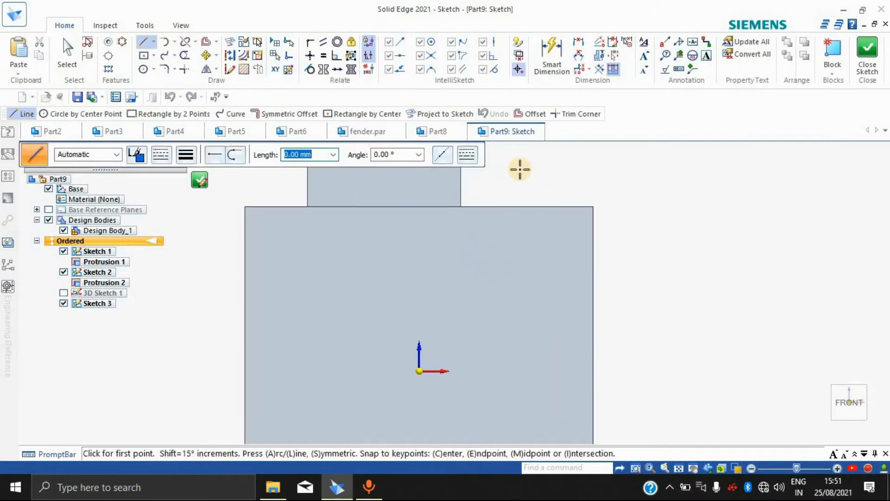
Step: Project the upper block's right vertical edge and the base block's top edge into the sketch with default projection options
{"action": "scroll", "coordinate": [519, 169], "scroll_direction": "down", "scroll_amount": 5}
{"action": "key", "text": "Escape"}
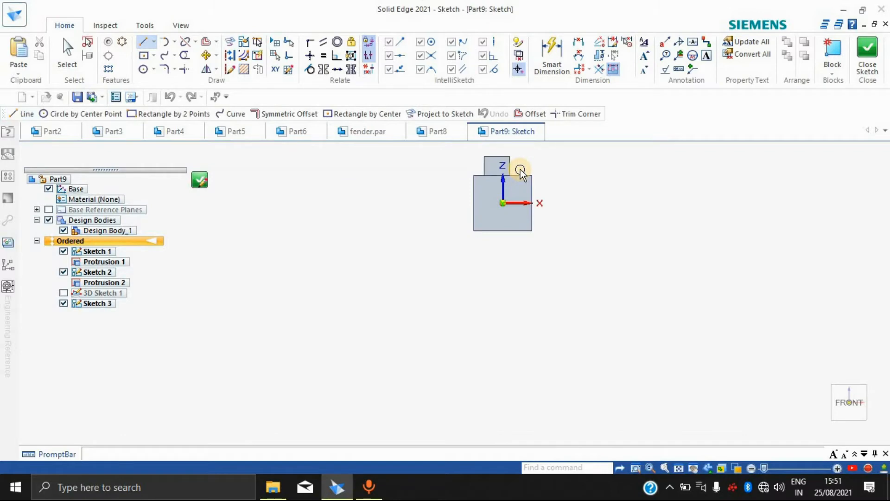
{"action": "scroll", "coordinate": [521, 172], "scroll_direction": "up", "scroll_amount": 3}
{"action": "scroll", "coordinate": [520, 169], "scroll_direction": "down", "scroll_amount": 3}
{"action": "scroll", "coordinate": [509, 144], "scroll_direction": "up", "scroll_amount": 3}
{"action": "scroll", "coordinate": [510, 143], "scroll_direction": "down", "scroll_amount": 2}
{"action": "scroll", "coordinate": [509, 144], "scroll_direction": "up", "scroll_amount": 5}
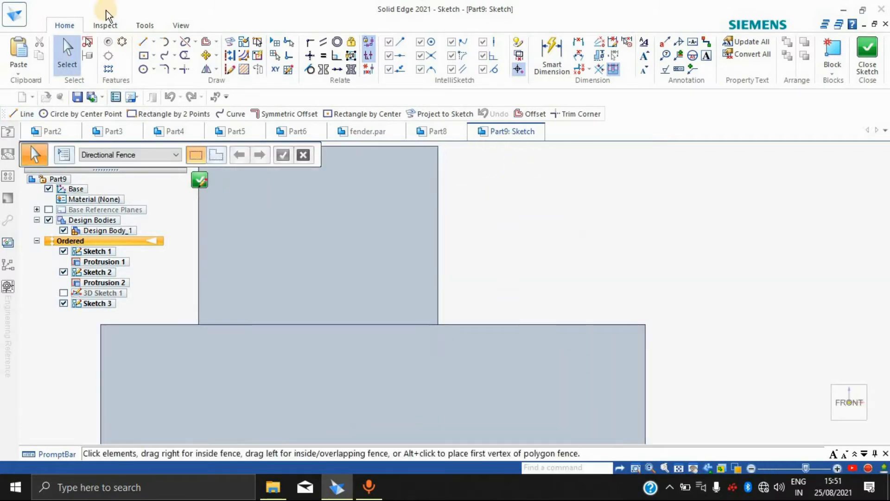
{"action": "left_click", "coordinate": [230, 41]}
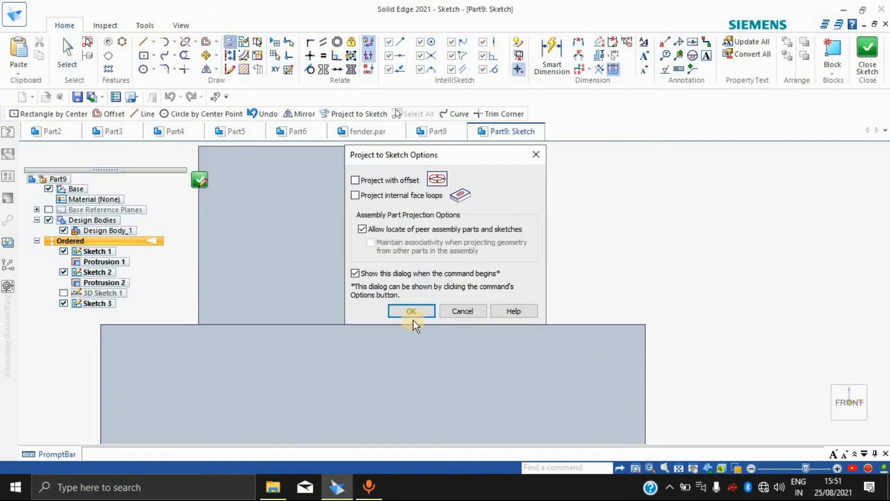
{"action": "key", "text": "Return"}
{"action": "left_click", "coordinate": [437, 205]}
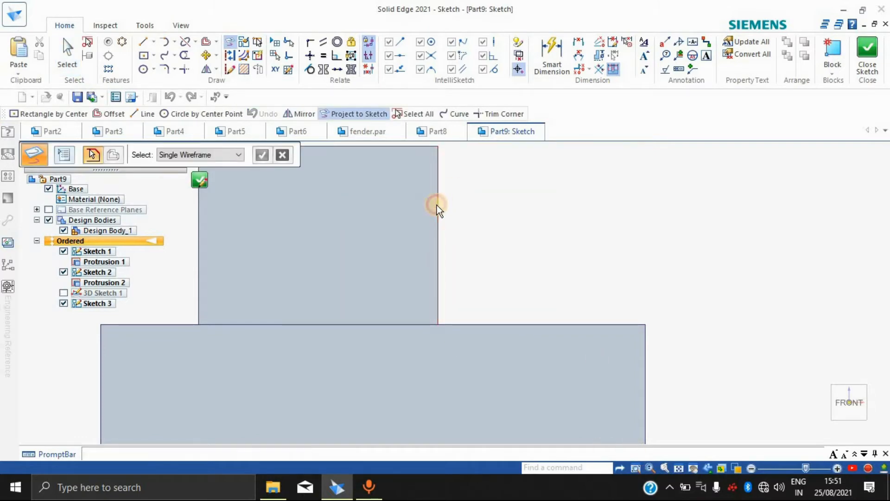
{"action": "left_click", "coordinate": [535, 326]}
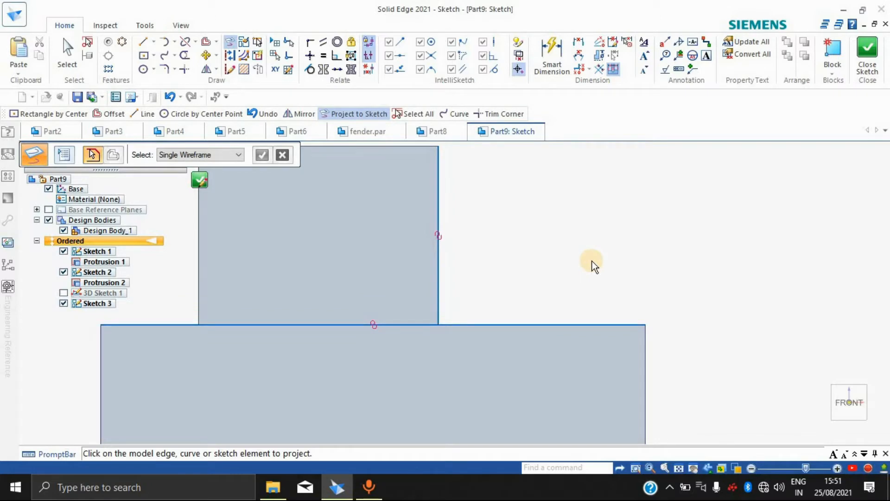
{"action": "key", "text": "Escape"}
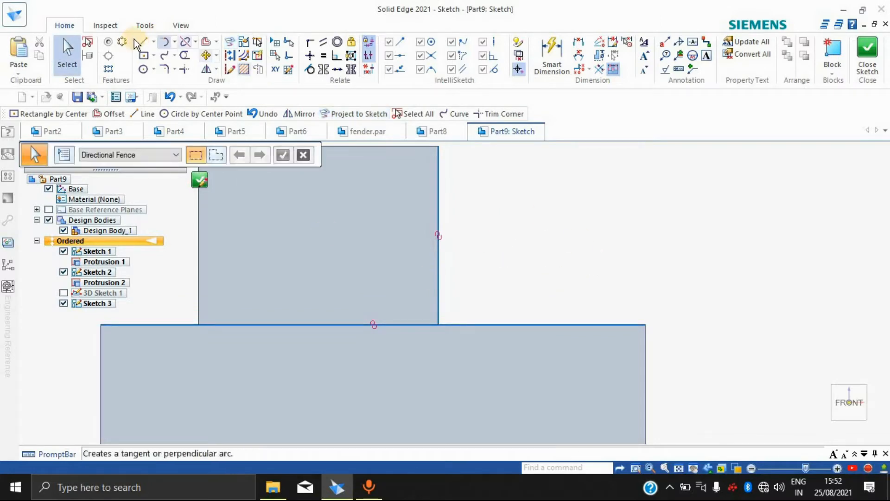
Step: Draw a diagonal line from the projected vertical edge down to the projected top edge of the base block
{"action": "left_click", "coordinate": [146, 42]}
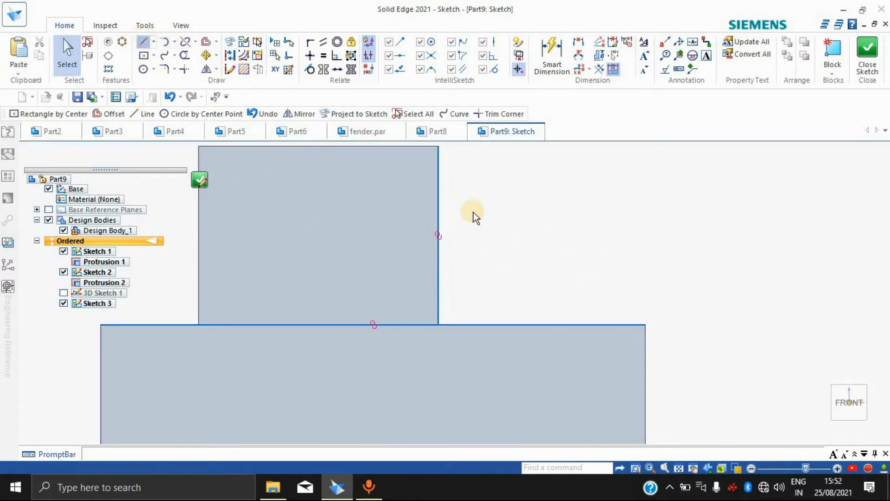
{"action": "left_click", "coordinate": [439, 222]}
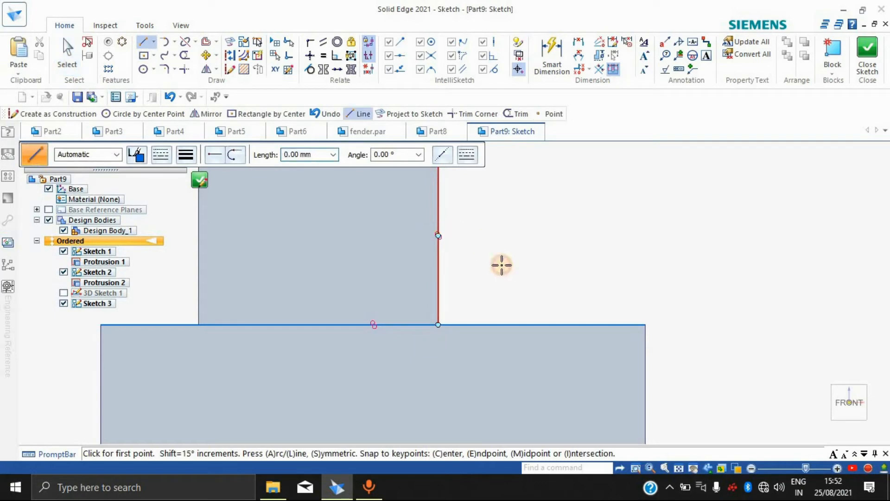
{"action": "left_click", "coordinate": [557, 326]}
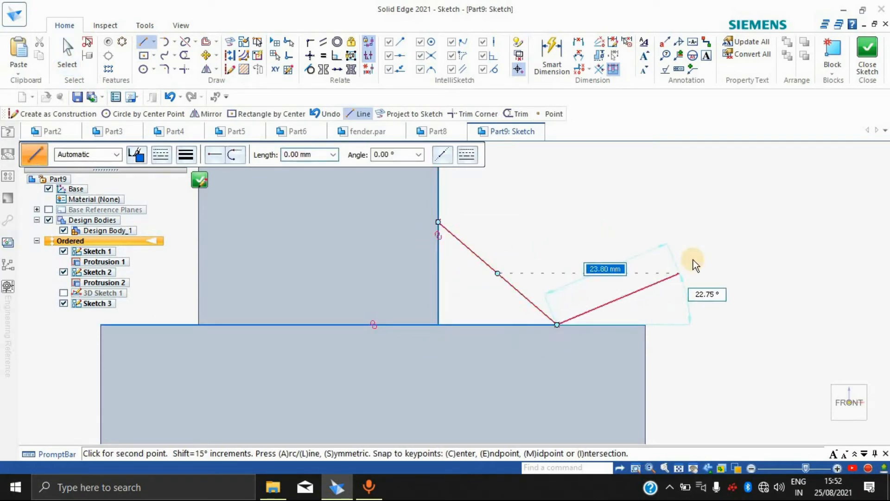
{"action": "key", "text": "Escape"}
{"action": "key", "text": "Escape"}
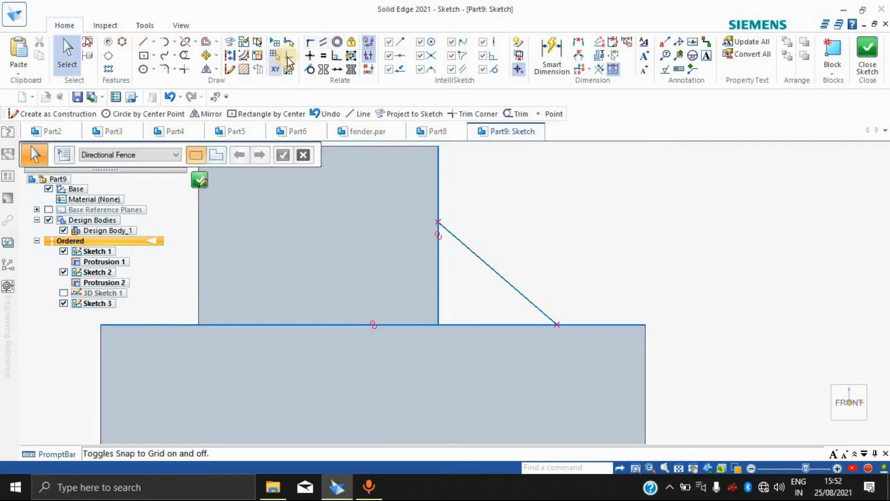
Step: Trim away the projected edges so only the diagonal line remains, and close the sketch
{"action": "left_click", "coordinate": [186, 56]}
{"action": "left_click_drag", "start_coordinate": [479, 323], "coordinate": [435, 300]}
{"action": "left_click", "coordinate": [417, 325]}
{"action": "left_click", "coordinate": [624, 325]}
{"action": "left_click", "coordinate": [439, 183]}
{"action": "left_click", "coordinate": [876, 58]}
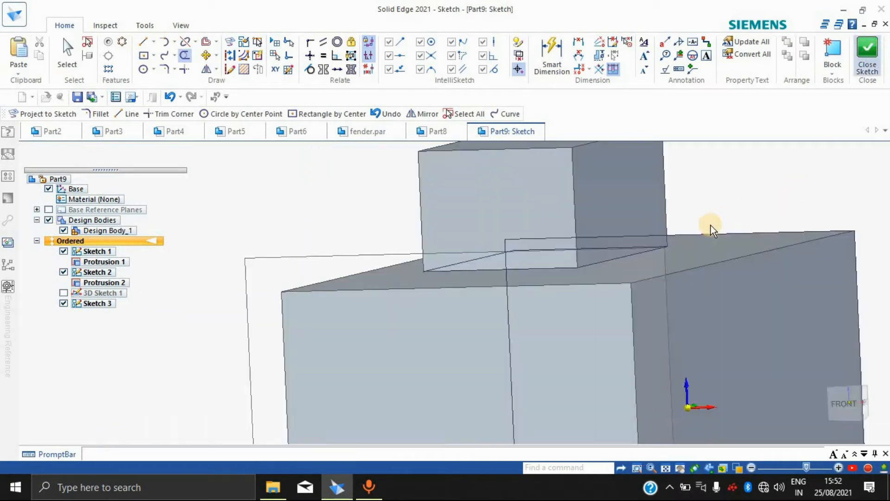
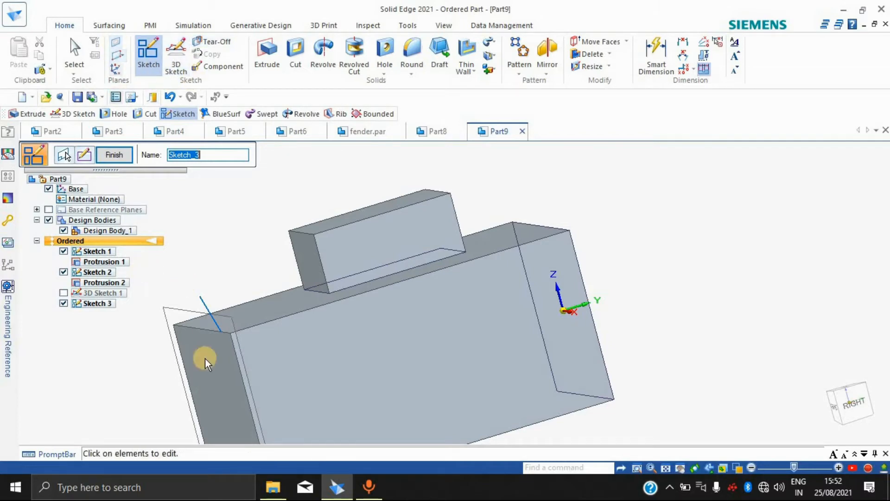
Step: Create a parallel reference plane about 115 mm inward from the base block's front end face
{"action": "left_click", "coordinate": [119, 55]}
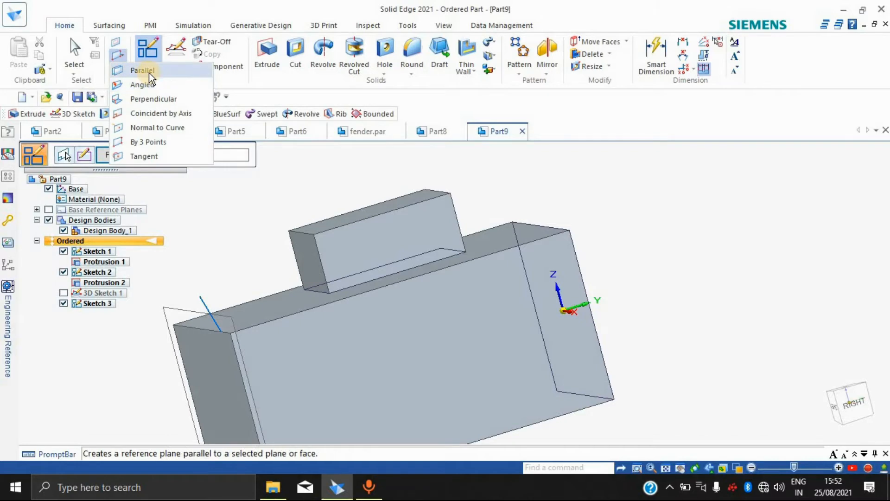
{"action": "left_click", "coordinate": [148, 71]}
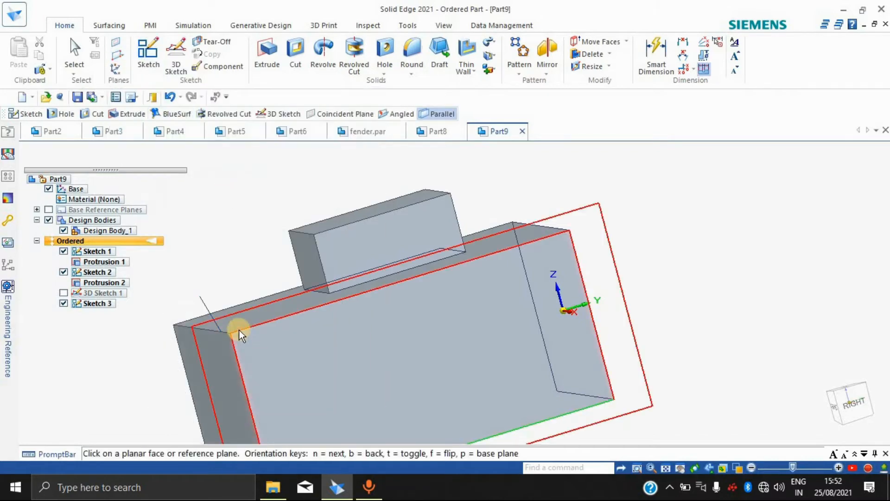
{"action": "left_click", "coordinate": [197, 339]}
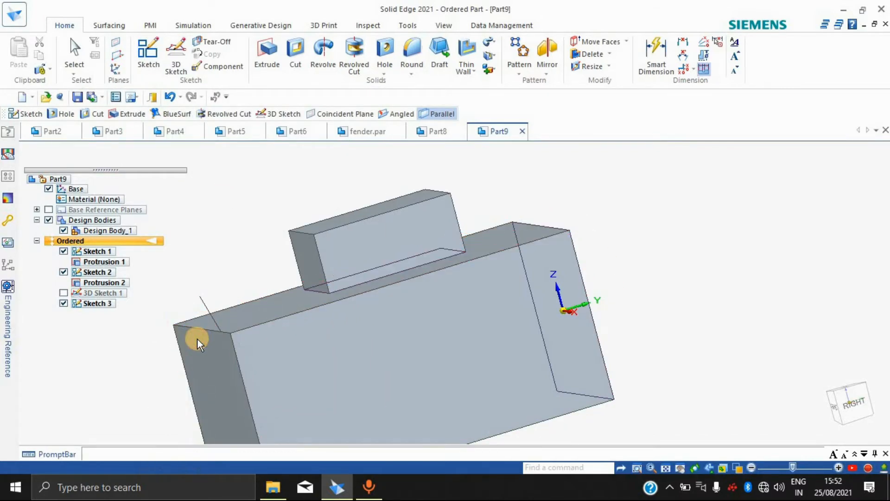
{"action": "left_click", "coordinate": [404, 291]}
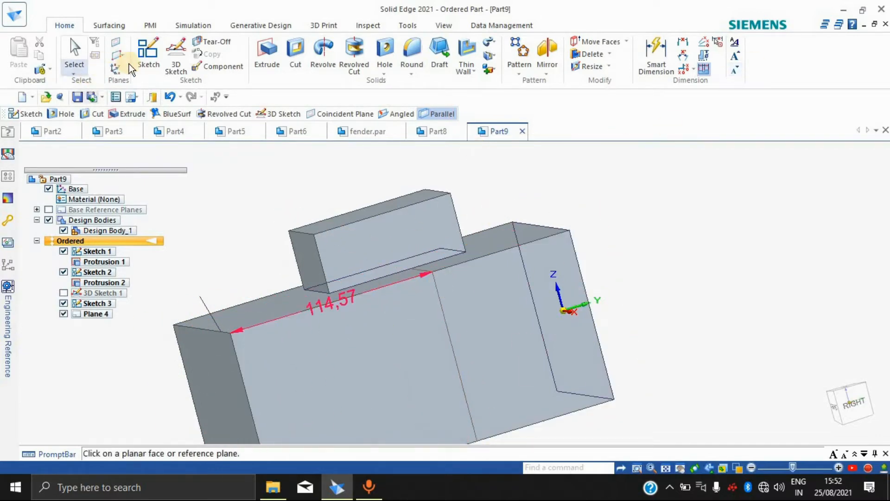
Step: Start a new sketch on the parallel plane crossing the base block
{"action": "left_click", "coordinate": [439, 295]}
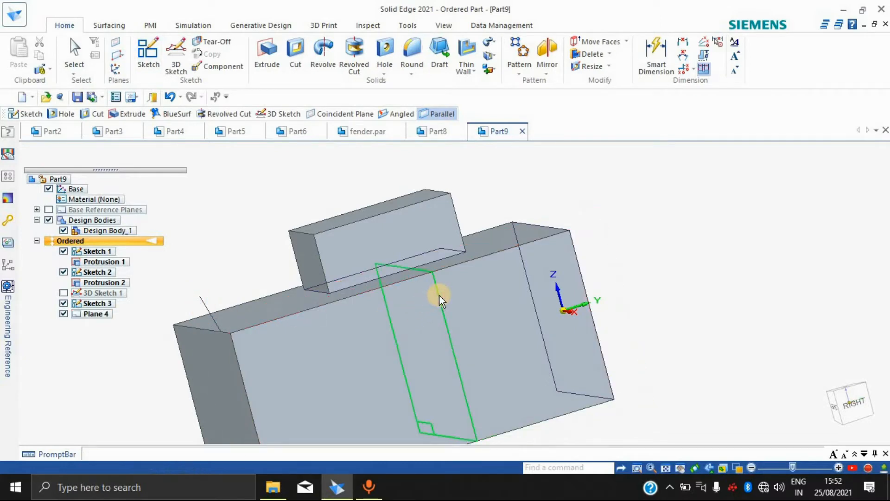
{"action": "left_click", "coordinate": [154, 48]}
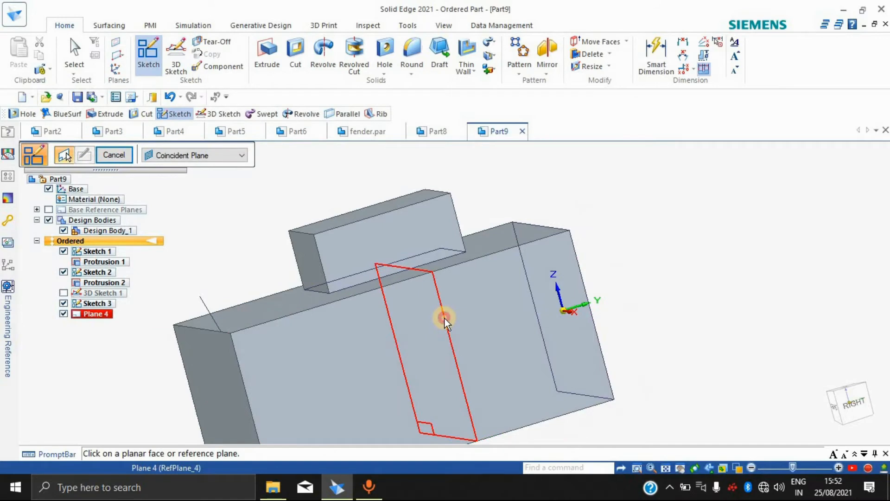
{"action": "left_click", "coordinate": [444, 318]}
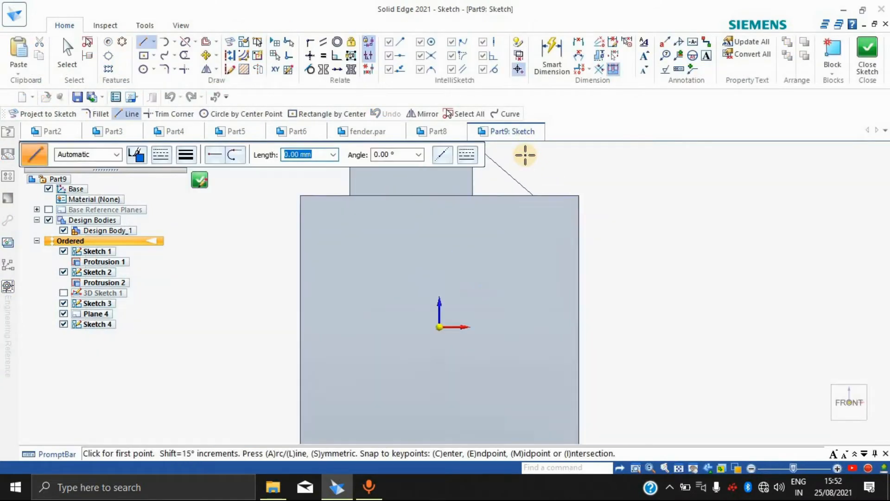
Step: Project the diagonal line of Sketch 3 into the new sketch with default projection options
{"action": "scroll", "coordinate": [525, 155], "scroll_direction": "down", "scroll_amount": 6}
{"action": "scroll", "coordinate": [513, 151], "scroll_direction": "up", "scroll_amount": 7}
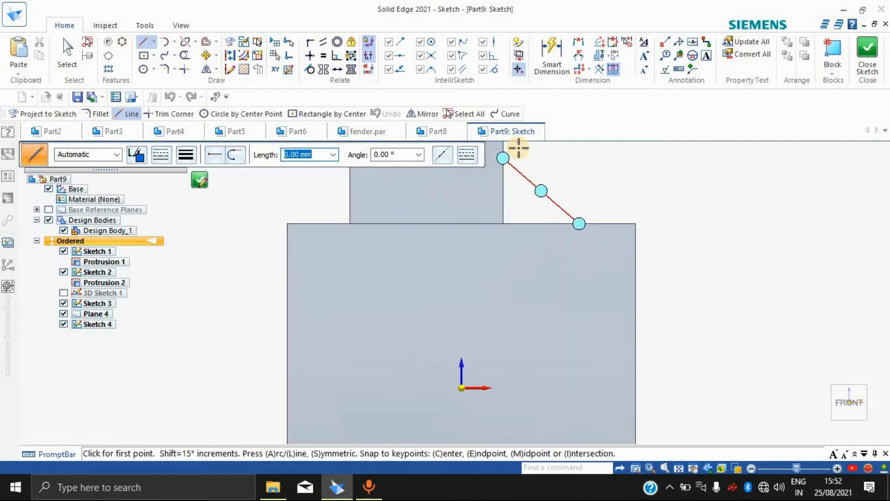
{"action": "scroll", "coordinate": [518, 148], "scroll_direction": "up", "scroll_amount": 3}
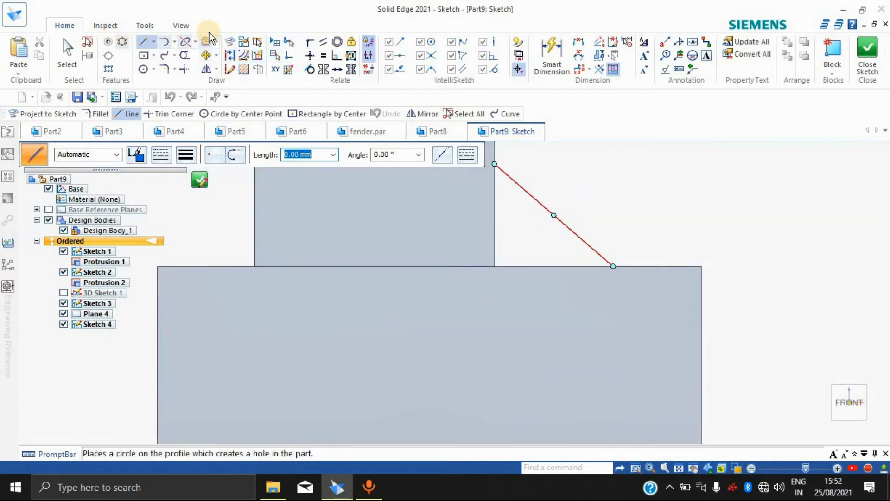
{"action": "left_click", "coordinate": [230, 41]}
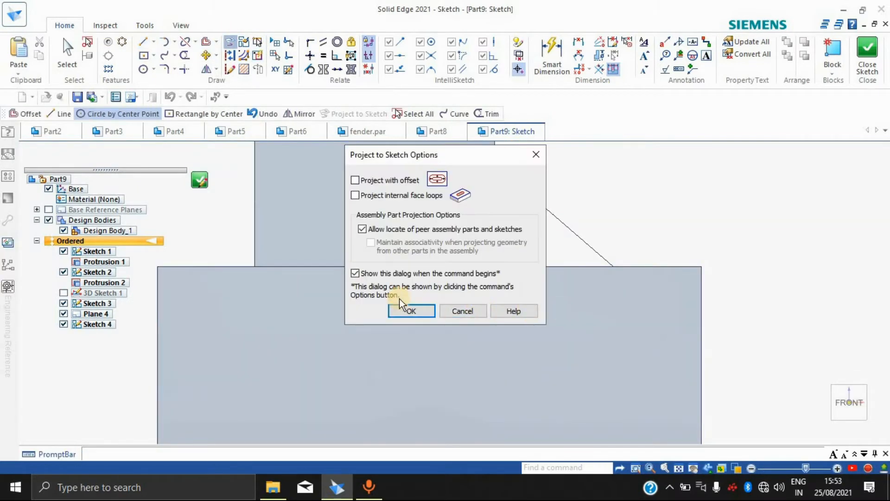
{"action": "left_click", "coordinate": [402, 310]}
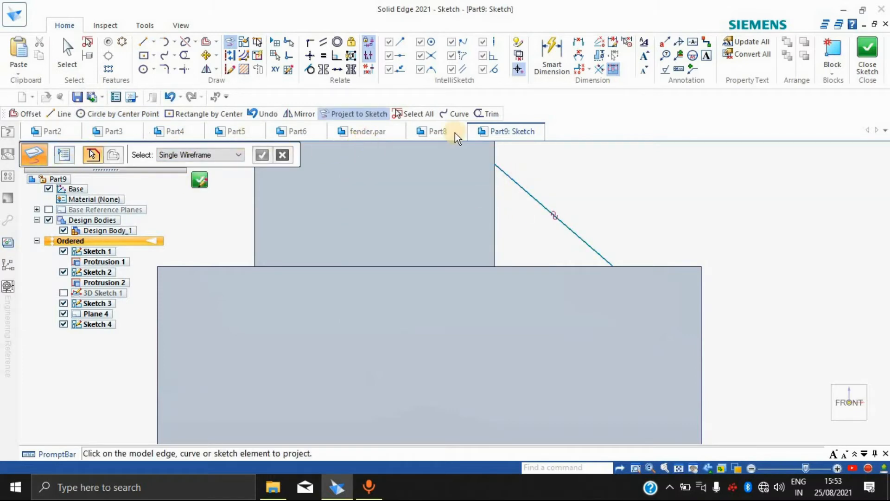
Step: Draw a shallower line from the projected diagonal's upper endpoint to the base block's top edge, and finish the sketch
{"action": "left_click", "coordinate": [144, 43]}
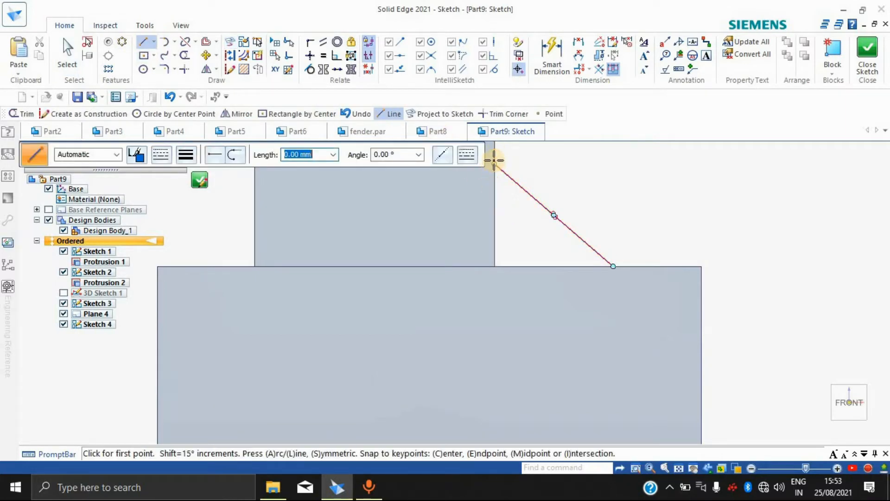
{"action": "left_click", "coordinate": [494, 163]}
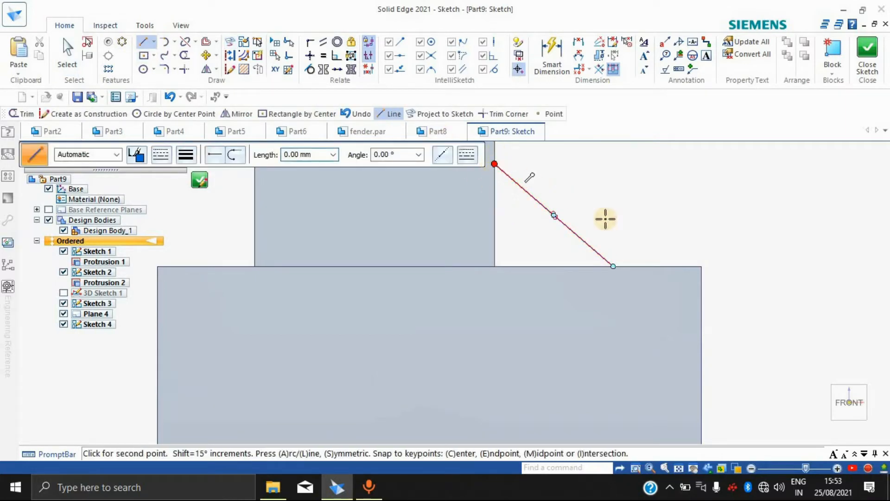
{"action": "left_click", "coordinate": [653, 268]}
{"action": "right_click", "coordinate": [698, 199]}
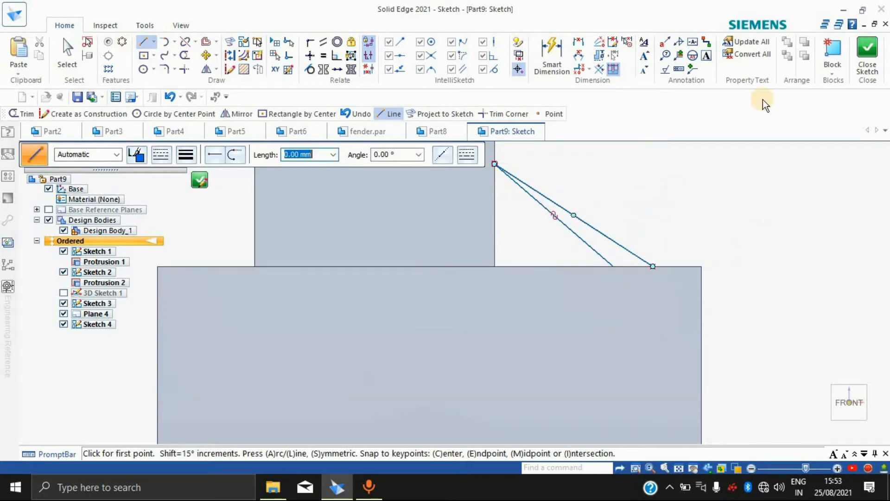
{"action": "left_click", "coordinate": [867, 59]}
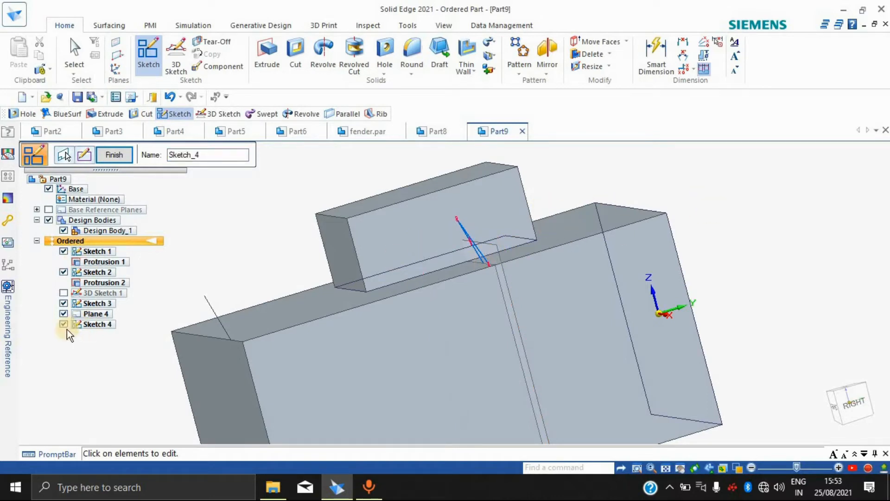
{"action": "left_click", "coordinate": [114, 155]}
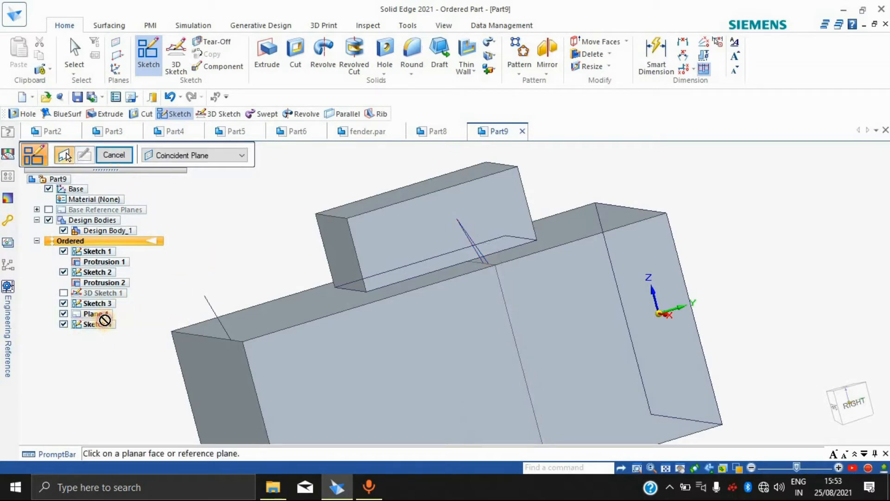
{"action": "left_click", "coordinate": [310, 175]}
{"action": "key", "text": "Escape"}
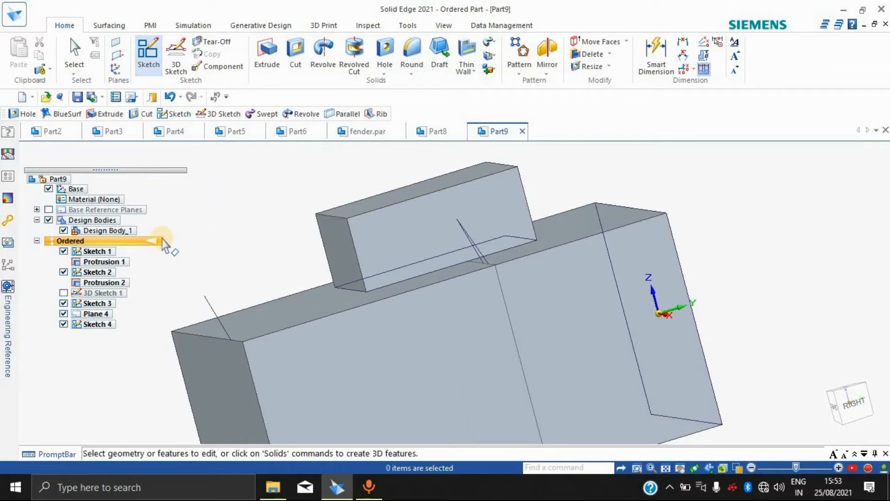
Step: Edit the profile of Sketch 4, delete the steeper projected diagonal line, and close the sketch
{"action": "left_click", "coordinate": [102, 324]}
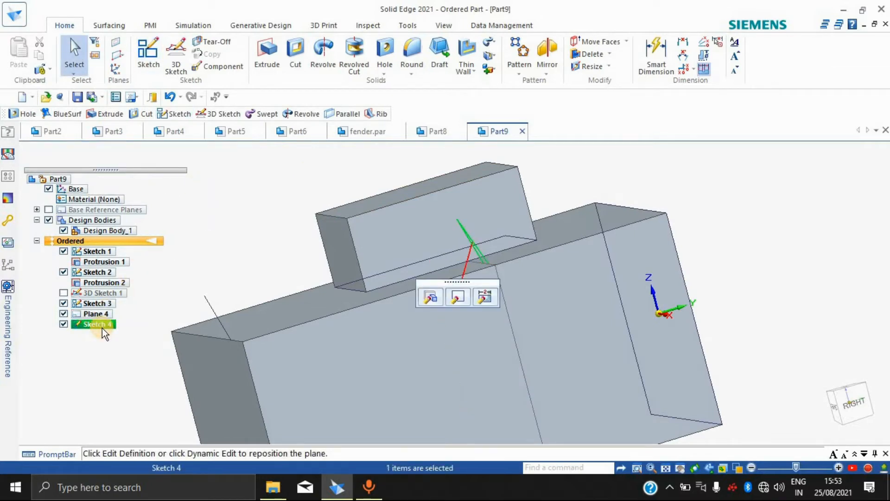
{"action": "left_click", "coordinate": [104, 325]}
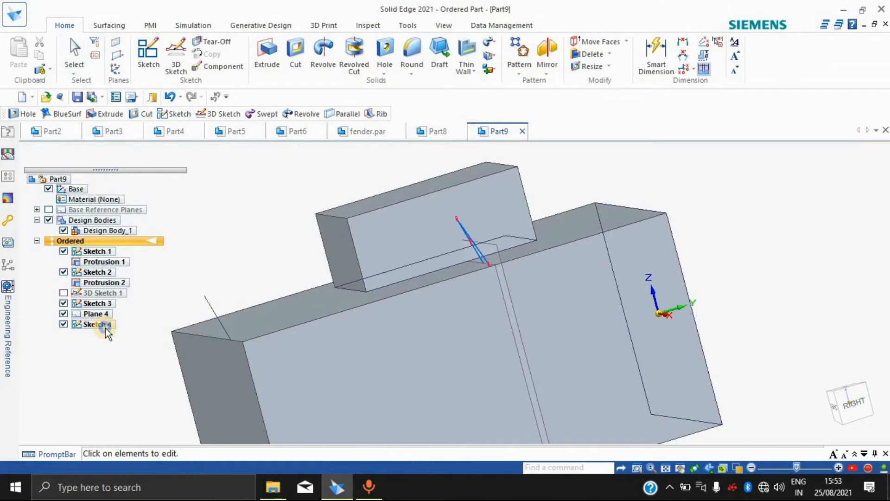
{"action": "left_click", "coordinate": [103, 326]}
{"action": "key", "text": "Escape"}
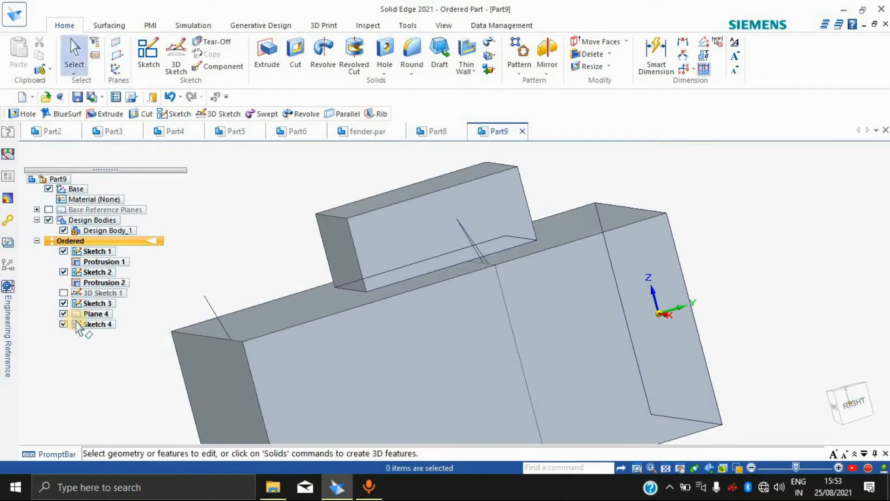
{"action": "left_click", "coordinate": [79, 324]}
{"action": "right_click", "coordinate": [80, 324]}
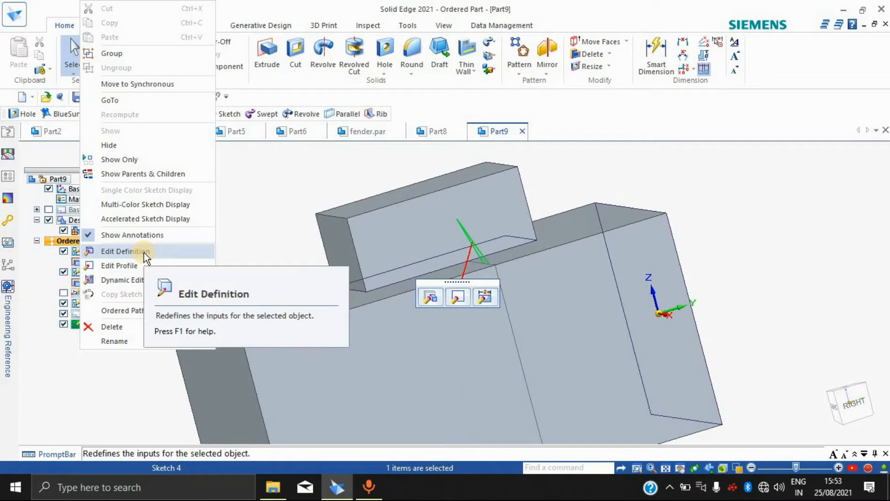
{"action": "left_click", "coordinate": [123, 265]}
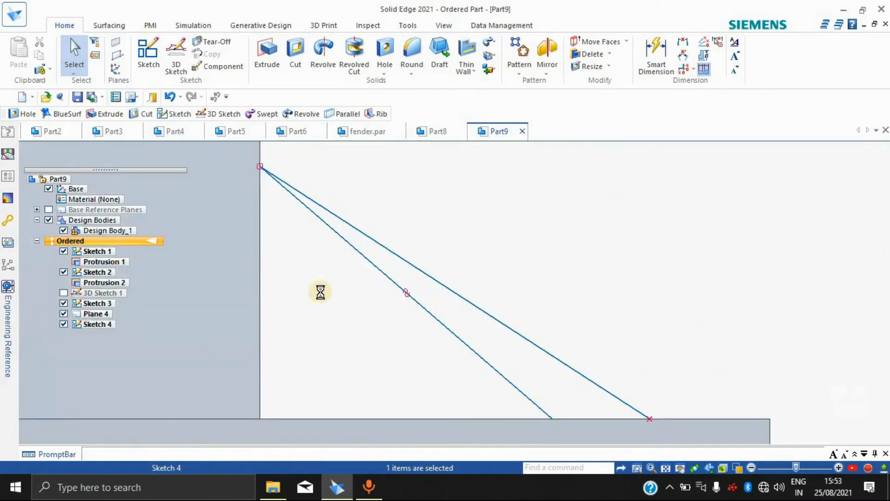
{"action": "left_click", "coordinate": [422, 317]}
{"action": "left_click", "coordinate": [402, 292]}
{"action": "key", "text": "Delete"}
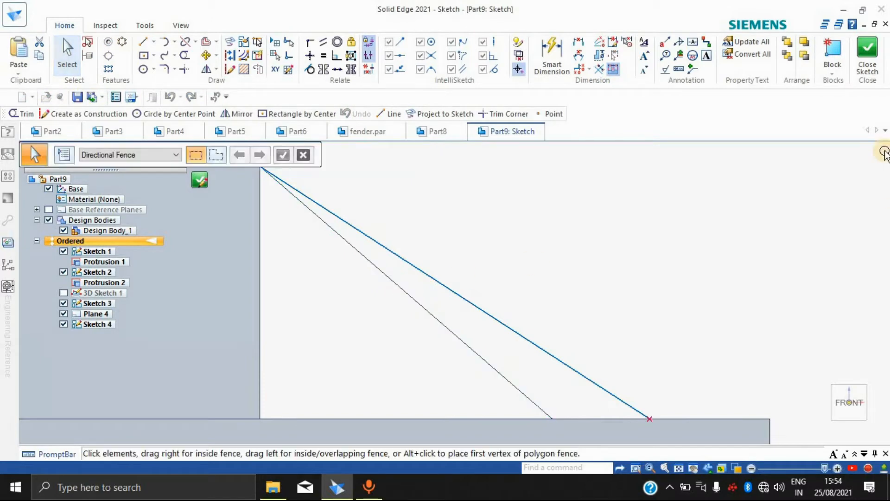
{"action": "left_click", "coordinate": [876, 65]}
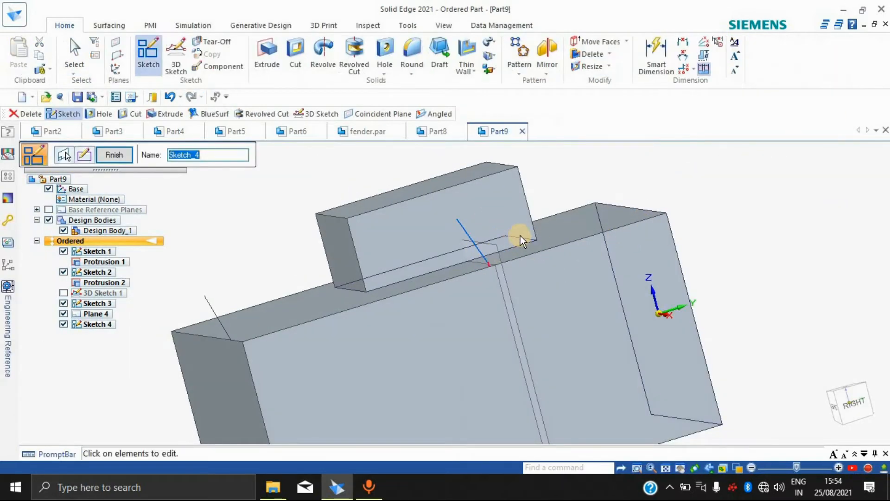
Step: Create a 3 mm thick rib from the Sketch 4 line, filling toward the corner between the upper block and the base block
{"action": "scroll", "coordinate": [520, 236], "scroll_direction": "up", "scroll_amount": 3}
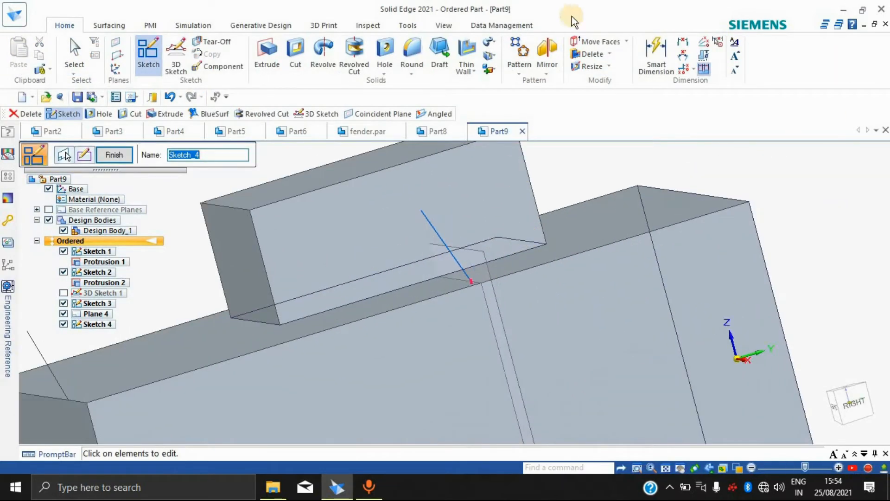
{"action": "left_click", "coordinate": [467, 71]}
{"action": "left_click", "coordinate": [480, 115]}
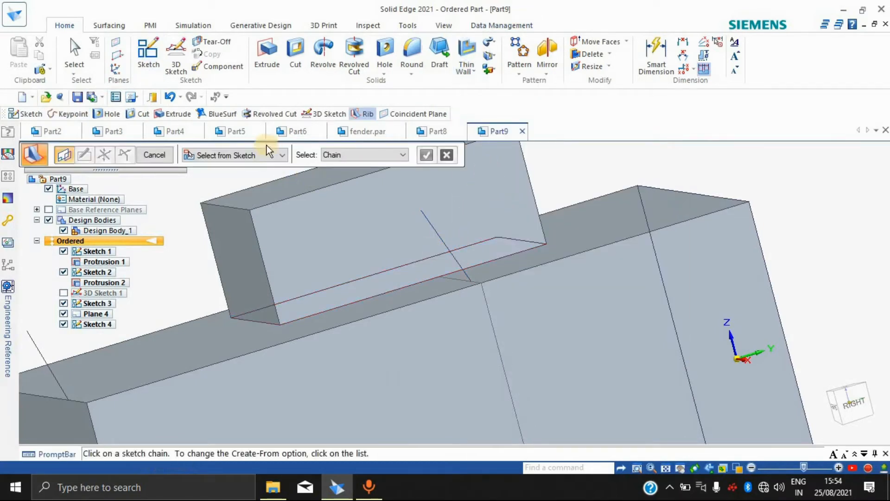
{"action": "left_click", "coordinate": [441, 243]}
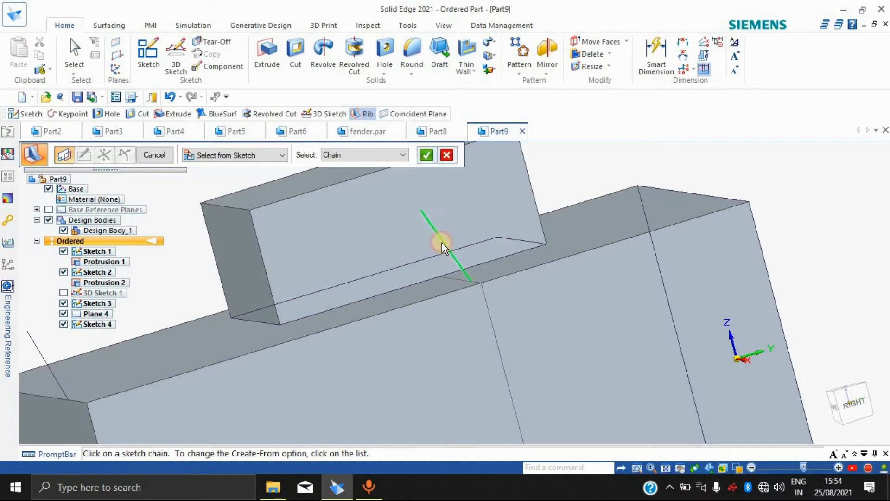
{"action": "left_click", "coordinate": [429, 159]}
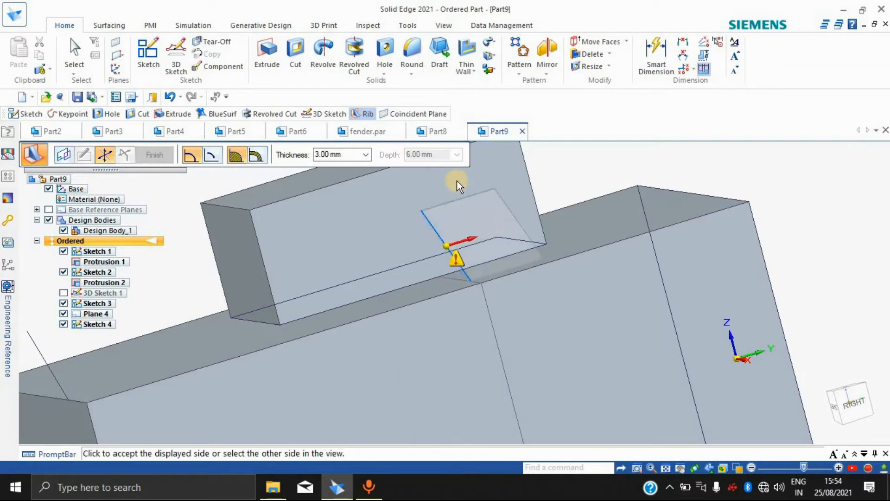
{"action": "left_click", "coordinate": [439, 268]}
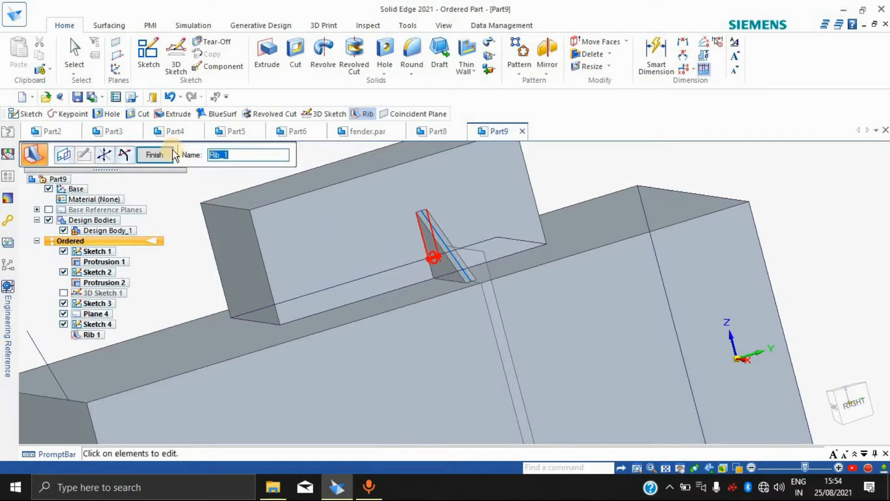
{"action": "left_click", "coordinate": [153, 155]}
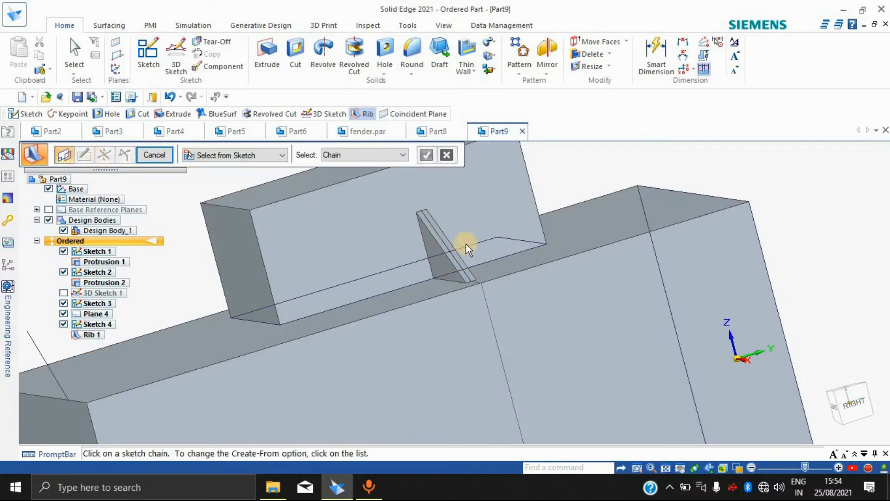
{"action": "left_click", "coordinate": [166, 157]}
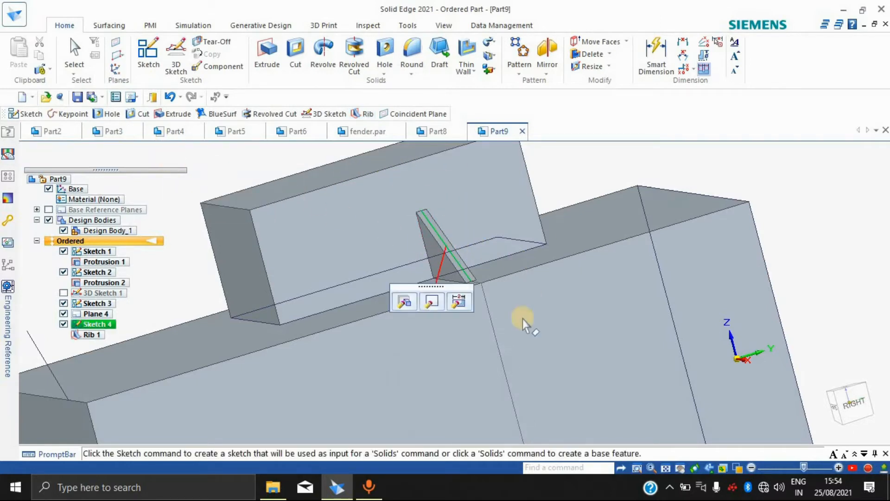
{"action": "left_click", "coordinate": [694, 316]}
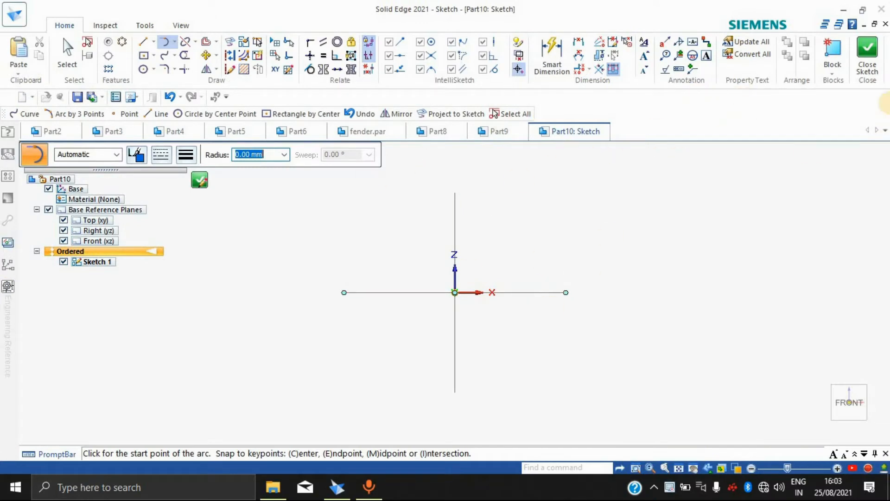
{"action": "left_click", "coordinate": [867, 49]}
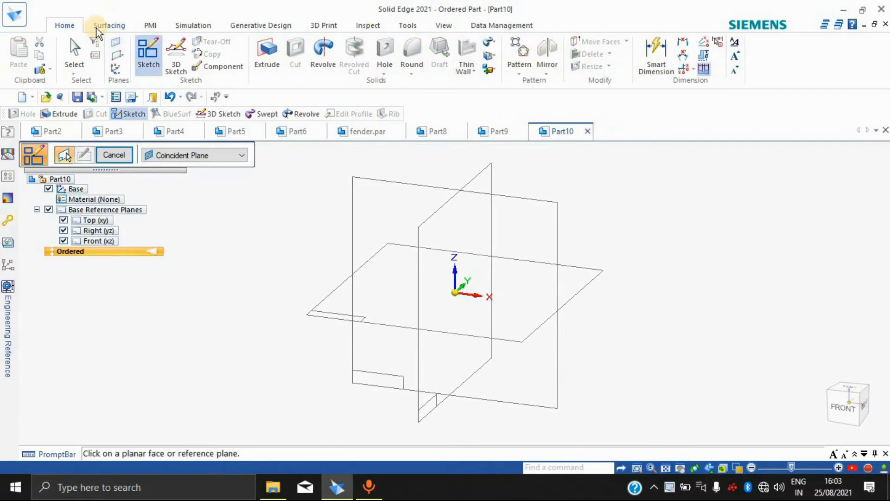
{"action": "left_click", "coordinate": [464, 72]}
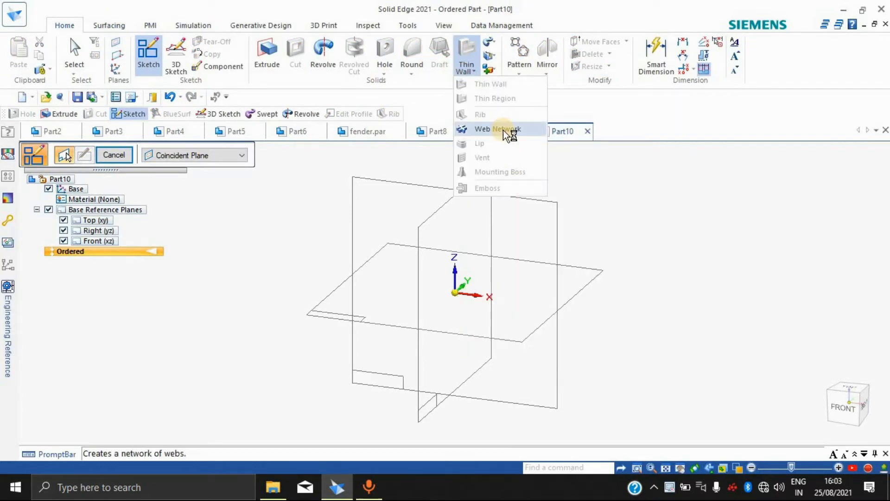
{"action": "left_click", "coordinate": [619, 177]}
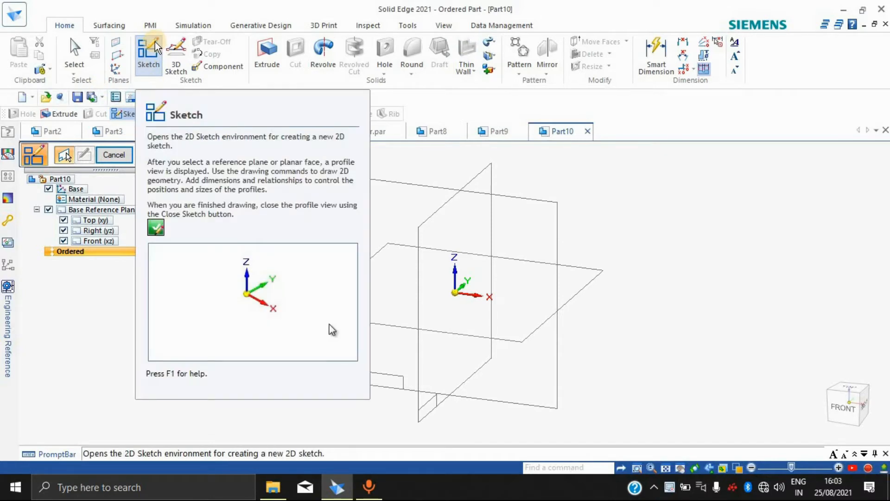
Step: Start a sketch on the Front (xz) plane and draw a quarter-circle arc centred at the origin with a radius of about 60 mm
{"action": "left_click", "coordinate": [532, 201]}
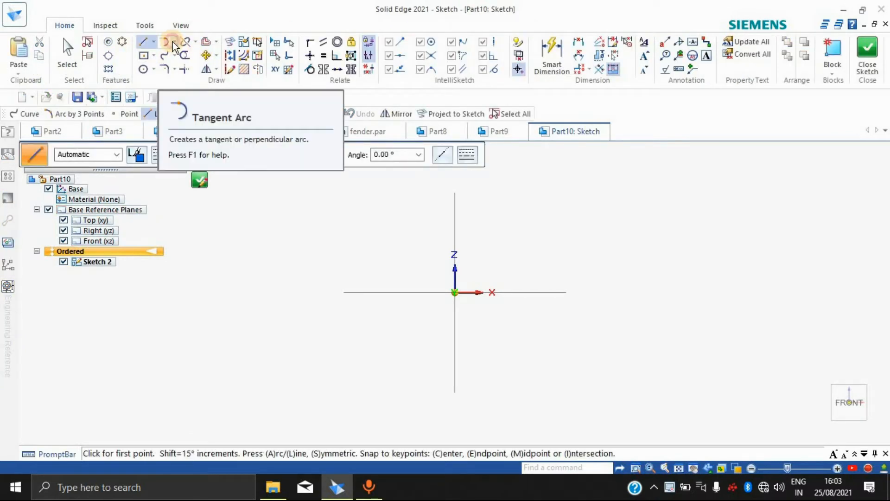
{"action": "left_click", "coordinate": [173, 41]}
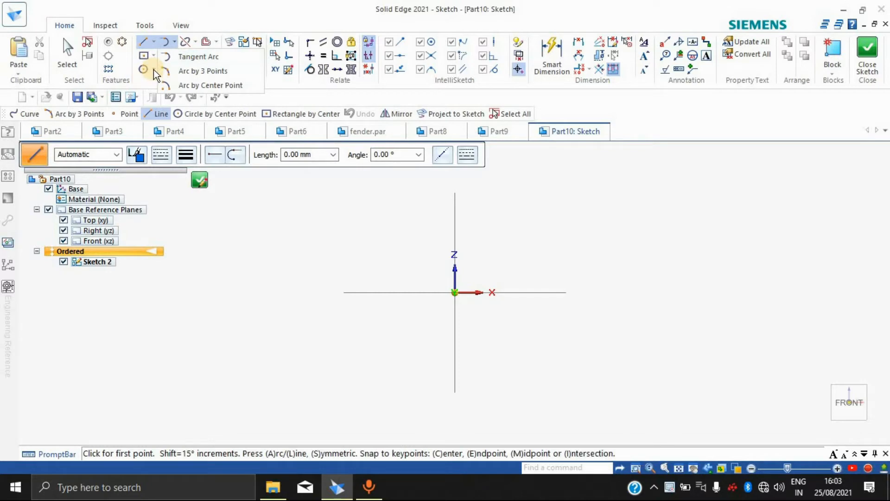
{"action": "left_click", "coordinate": [453, 274]}
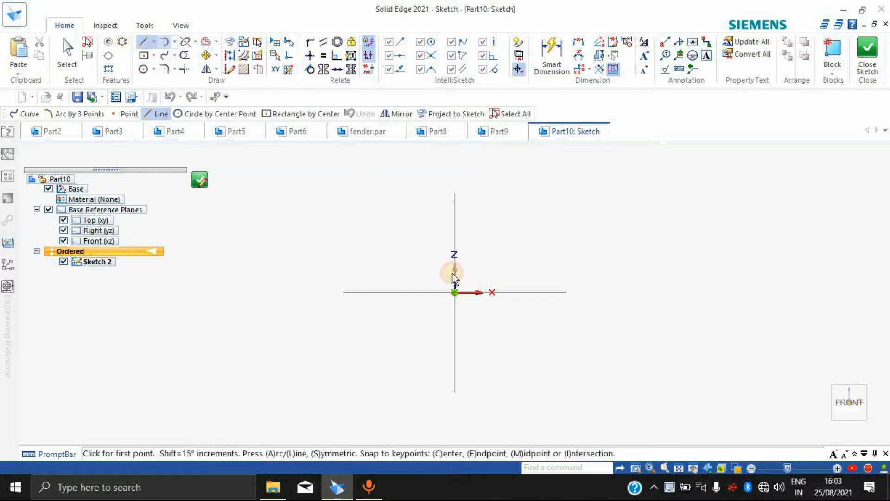
{"action": "left_click", "coordinate": [455, 293]}
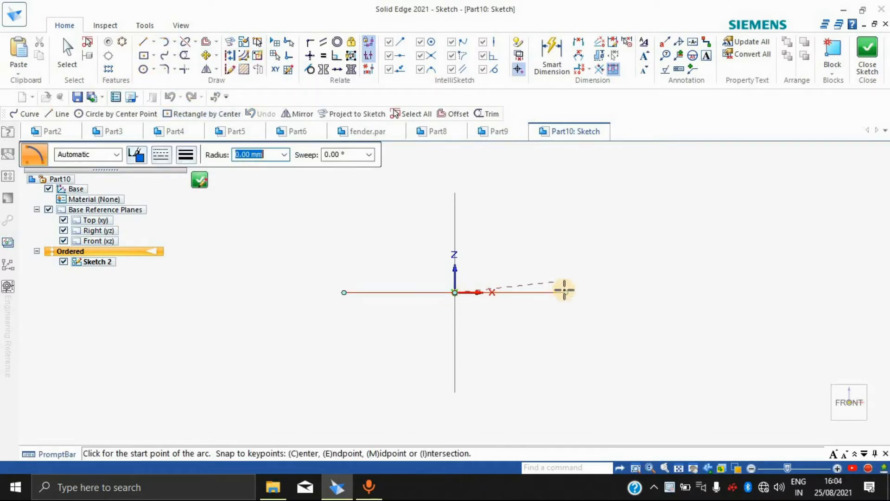
{"action": "left_click", "coordinate": [567, 292]}
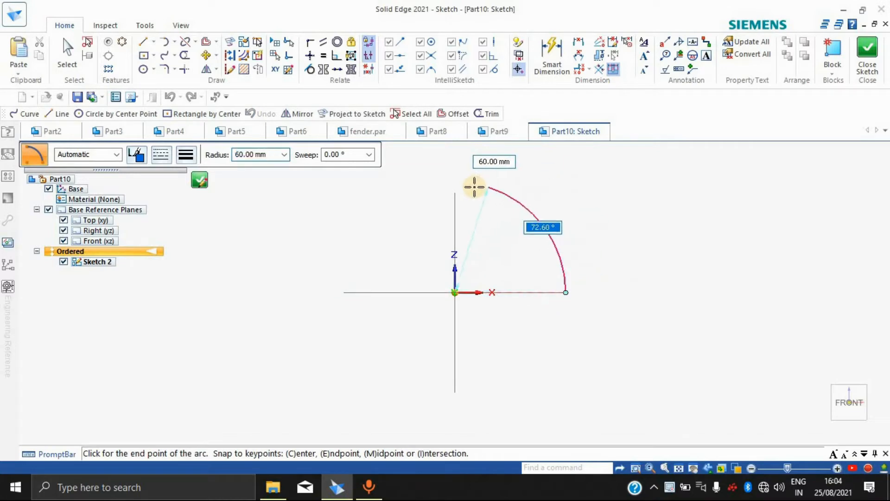
{"action": "left_click", "coordinate": [452, 192]}
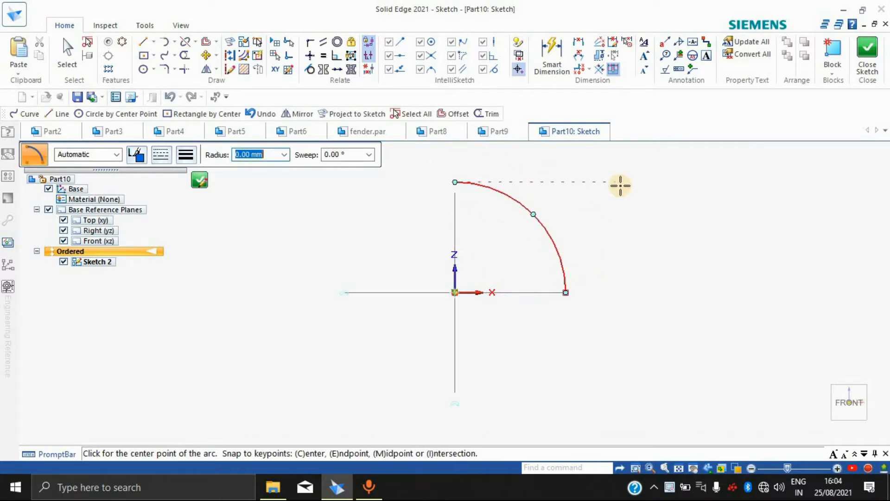
{"action": "key", "text": "Escape"}
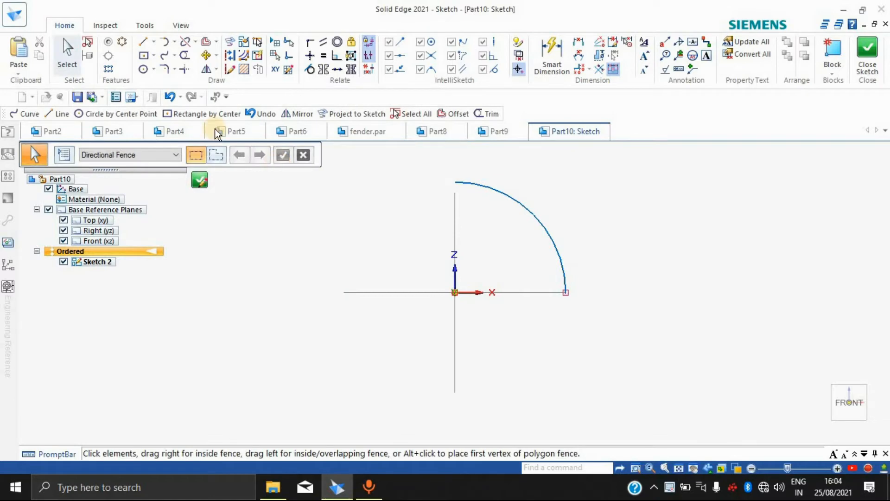
Step: Draw a vertical line about 11 mm long downward from the arc's upper endpoint
{"action": "left_click", "coordinate": [146, 40]}
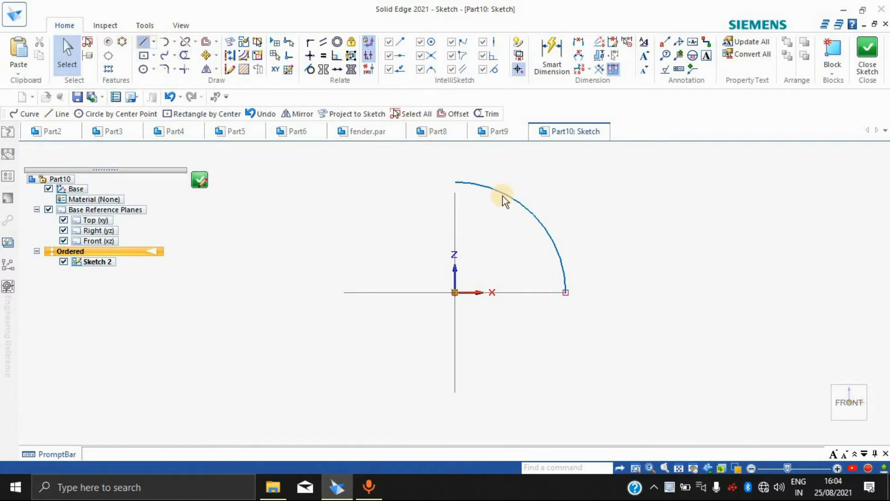
{"action": "left_click", "coordinate": [455, 182]}
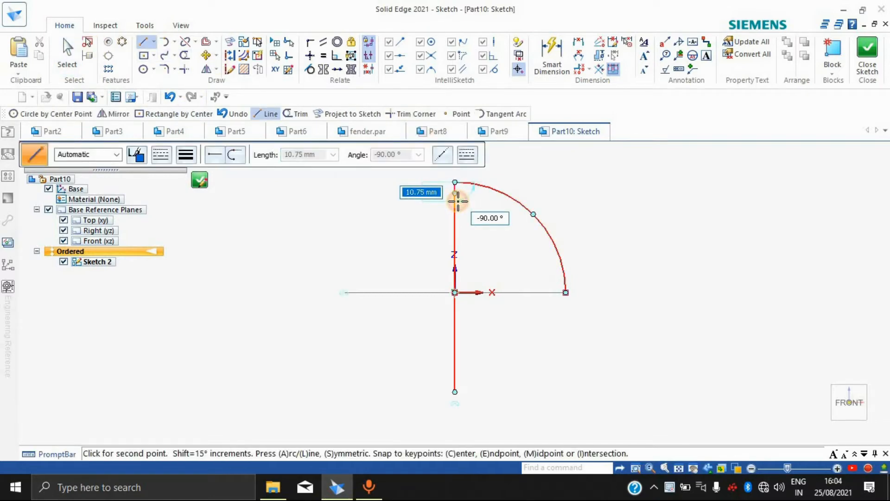
{"action": "left_click", "coordinate": [456, 202]}
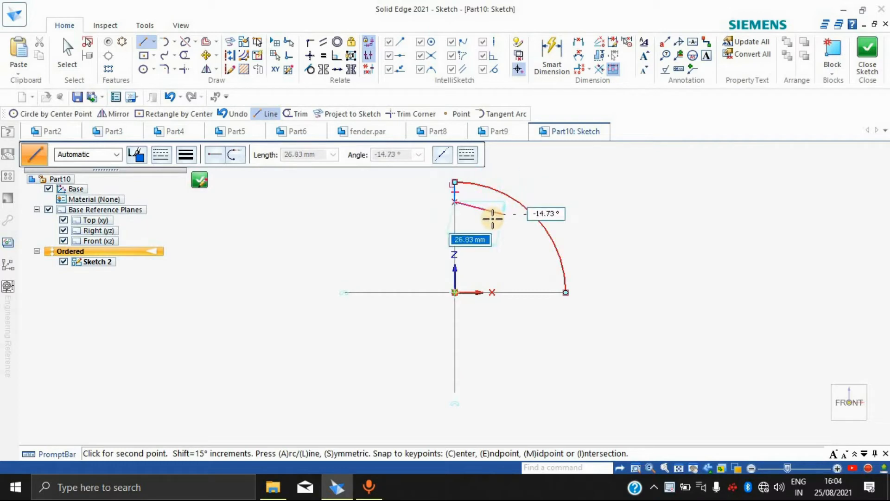
{"action": "key", "text": "Escape"}
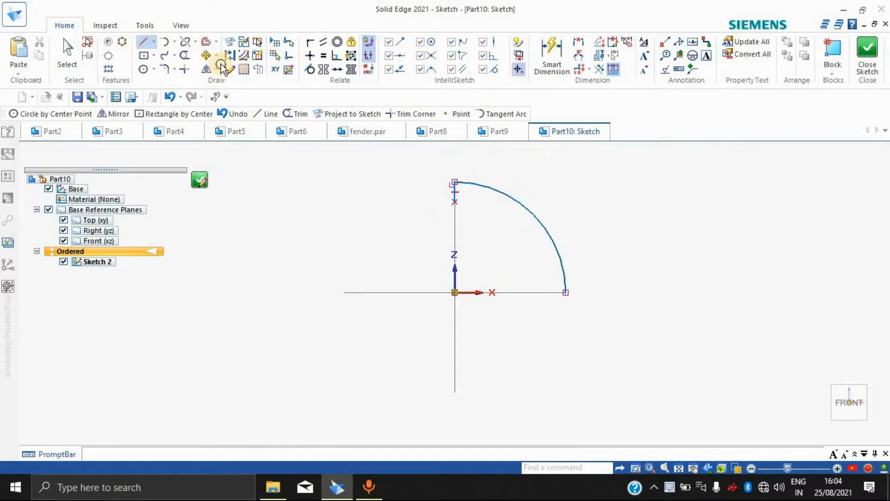
Step: Offset the quarter-circle arc and its attached vertical line inward by 5 mm as one chain
{"action": "left_click", "coordinate": [207, 43]}
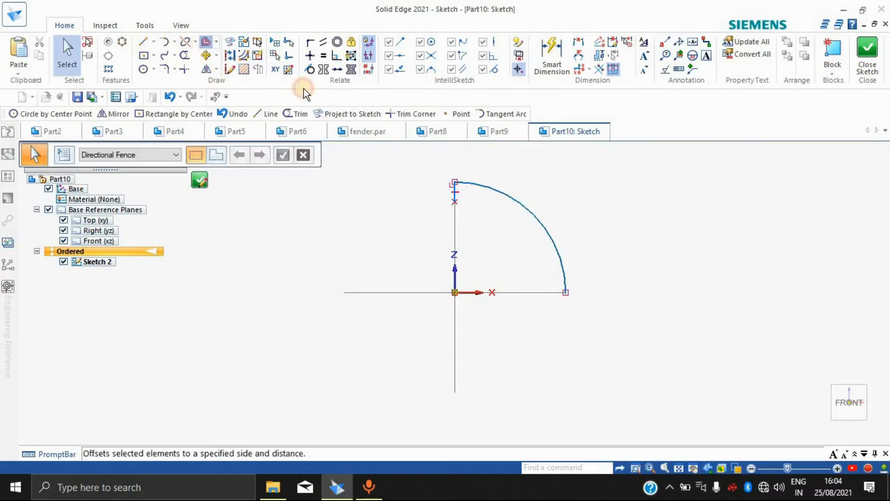
{"action": "left_click", "coordinate": [510, 199]}
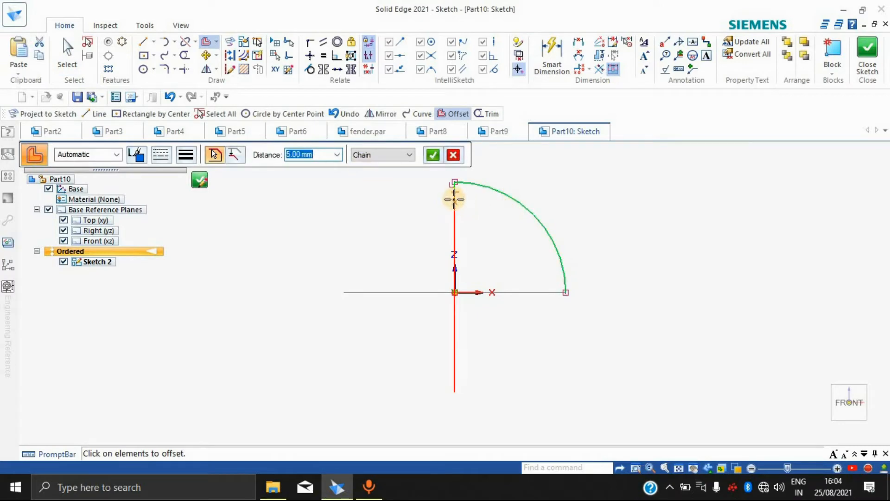
{"action": "left_click", "coordinate": [432, 156]}
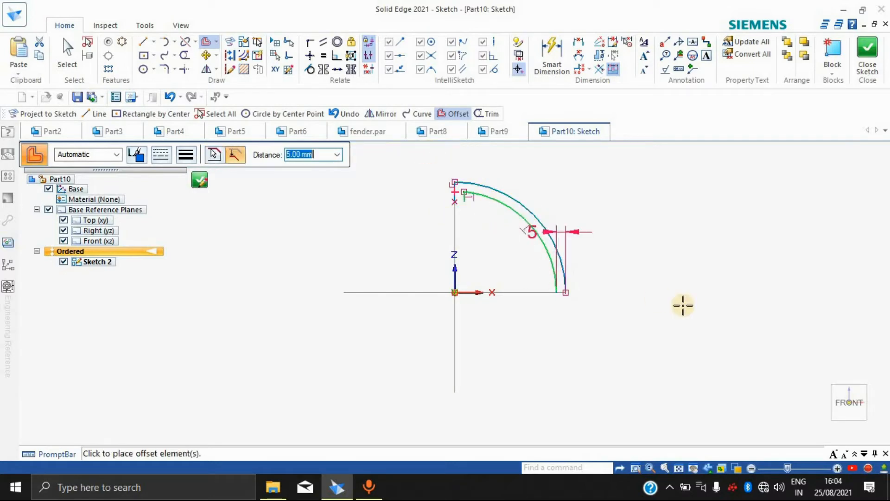
{"action": "left_click", "coordinate": [688, 229]}
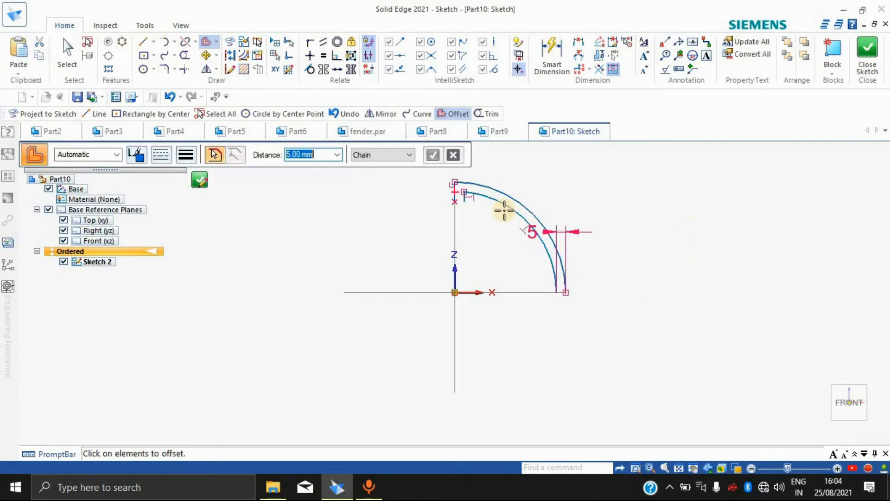
{"action": "left_click", "coordinate": [144, 41]}
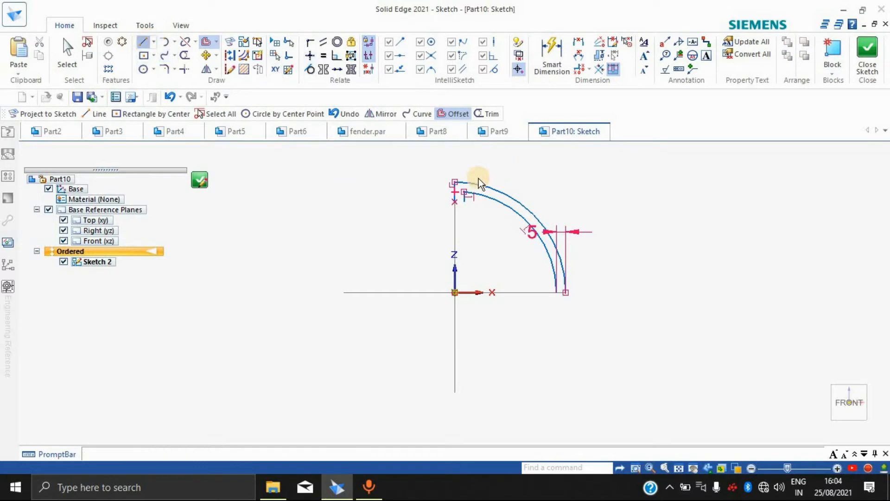
{"action": "scroll", "coordinate": [447, 192], "scroll_direction": "up", "scroll_amount": 5}
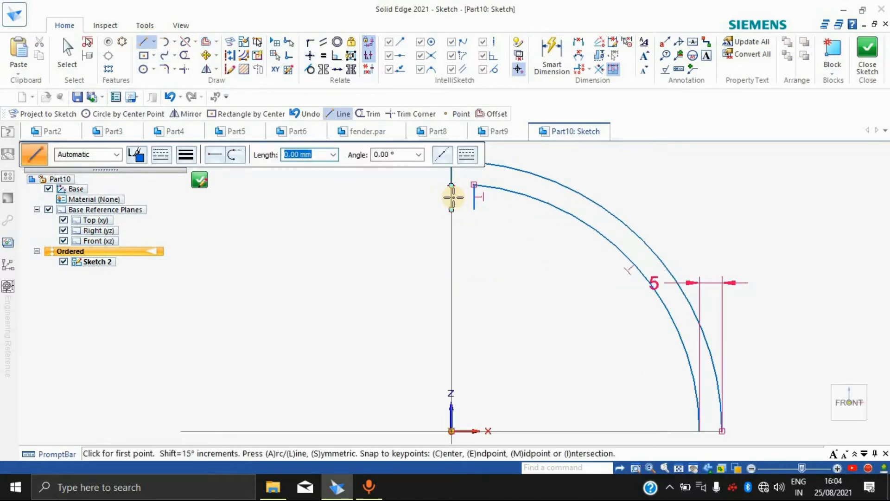
{"action": "left_click", "coordinate": [457, 197]}
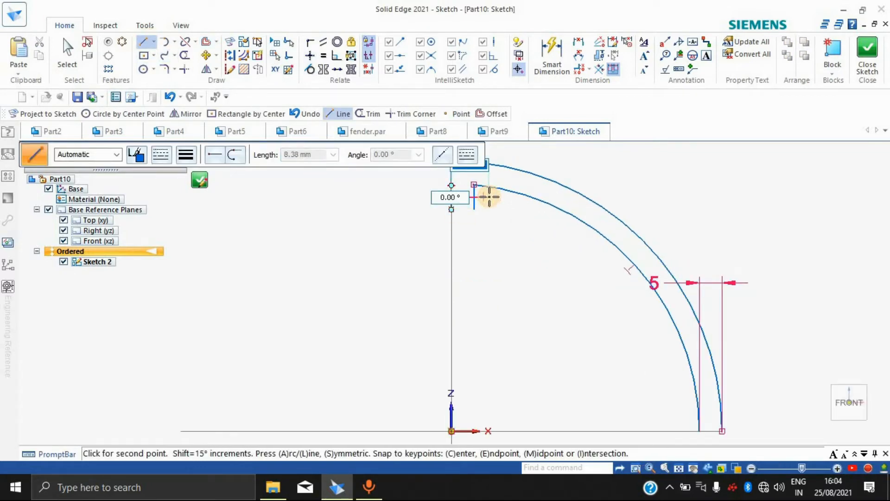
{"action": "scroll", "coordinate": [529, 189], "scroll_direction": "down", "scroll_amount": 3}
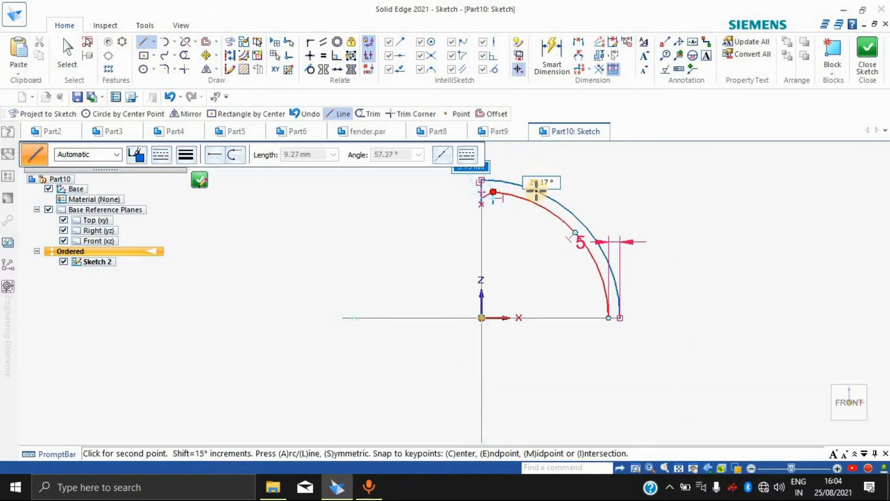
{"action": "key", "text": "Escape"}
{"action": "scroll", "coordinate": [484, 199], "scroll_direction": "up", "scroll_amount": 3}
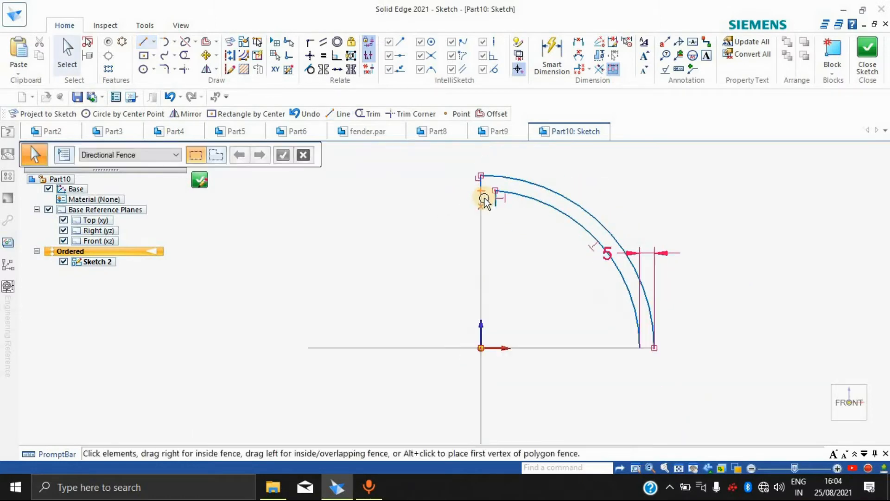
Step: Draw a horizontal line from the inner arc's upper endpoint across and past the vertical line on the Z axis
{"action": "left_click", "coordinate": [143, 42]}
{"action": "key", "text": "l"}
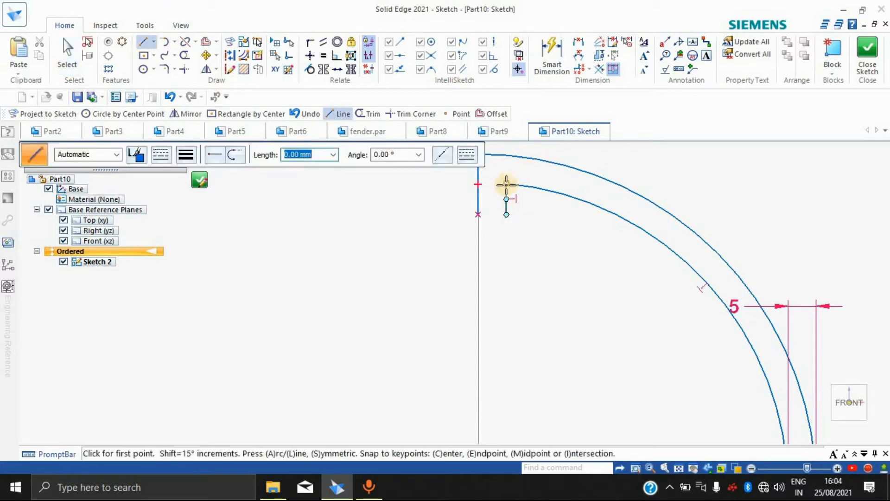
{"action": "left_click", "coordinate": [506, 183]}
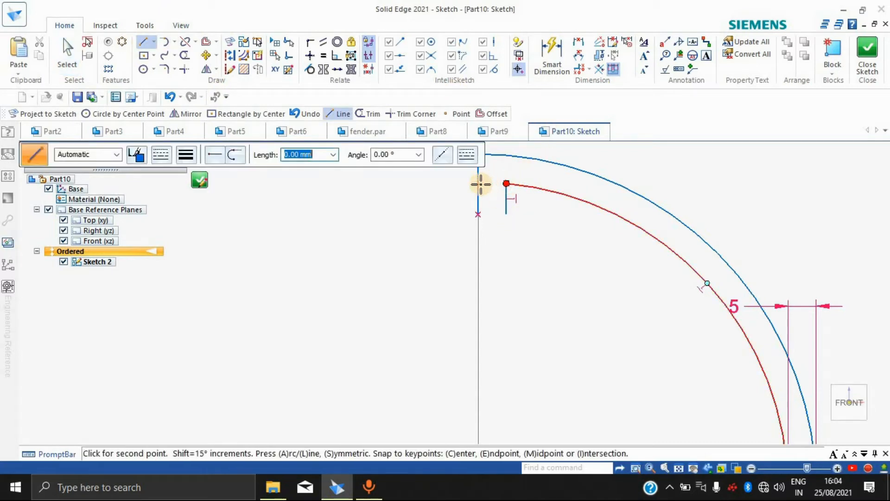
{"action": "left_click", "coordinate": [433, 184]}
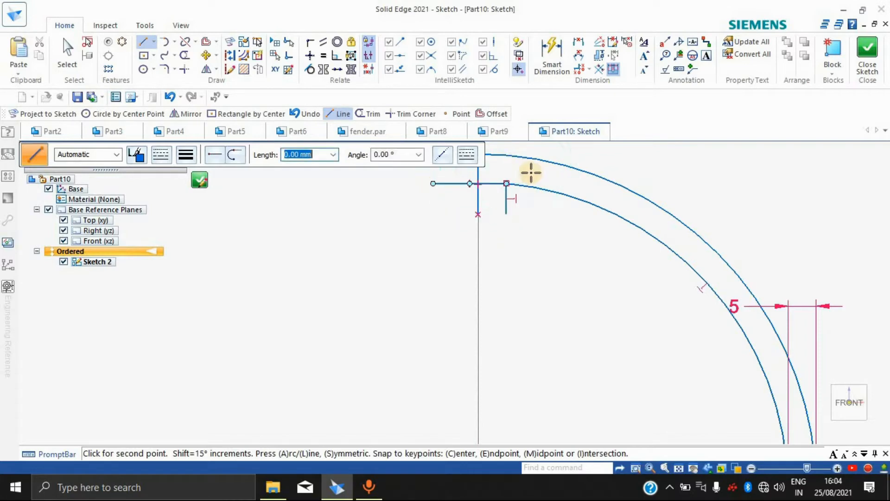
{"action": "key", "text": "Escape"}
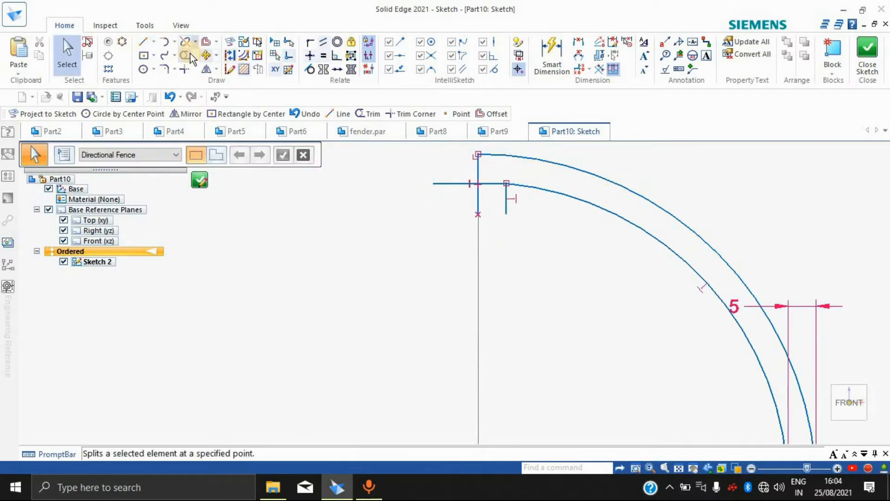
Step: Trim the overhanging ends of the vertical and horizontal lines at the profile's upper end, including the leftover offset segment
{"action": "left_click", "coordinate": [374, 113]}
{"action": "mouse_move", "coordinate": [548, 221]}
{"action": "left_mouse_down"}
{"action": "mouse_move", "coordinate": [479, 194]}
{"action": "mouse_move", "coordinate": [443, 162]}
{"action": "left_mouse_up"}
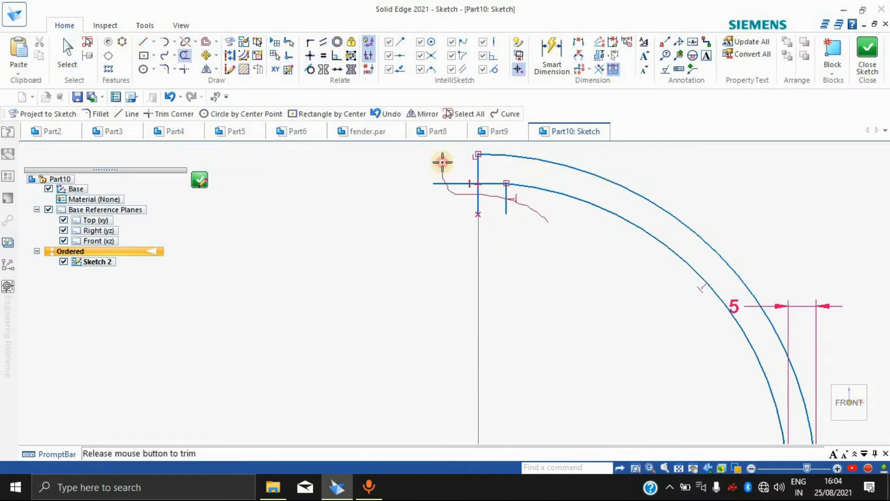
{"action": "left_click_drag", "start_coordinate": [484, 205], "coordinate": [487, 205]}
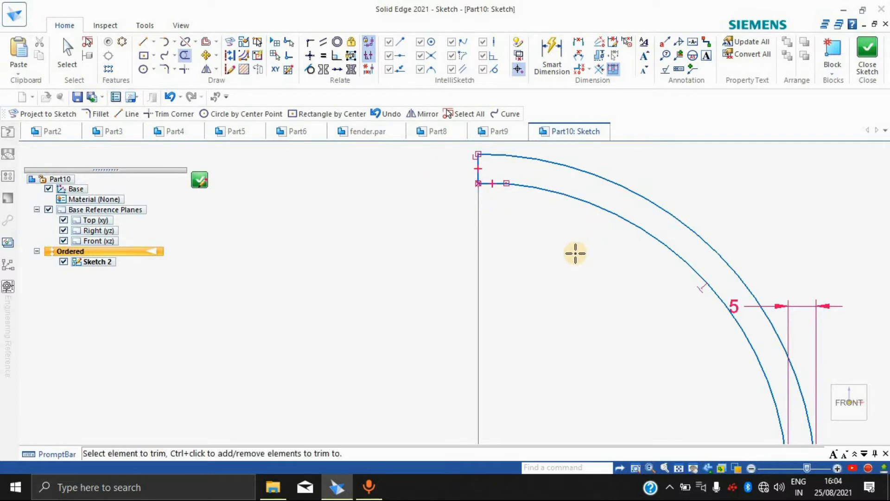
Step: Close the profile's lower end with a horizontal line between the inner and outer arc endpoints, and close the sketch
{"action": "scroll", "coordinate": [575, 253], "scroll_direction": "down", "scroll_amount": 3}
{"action": "scroll", "coordinate": [687, 340], "scroll_direction": "up", "scroll_amount": 3}
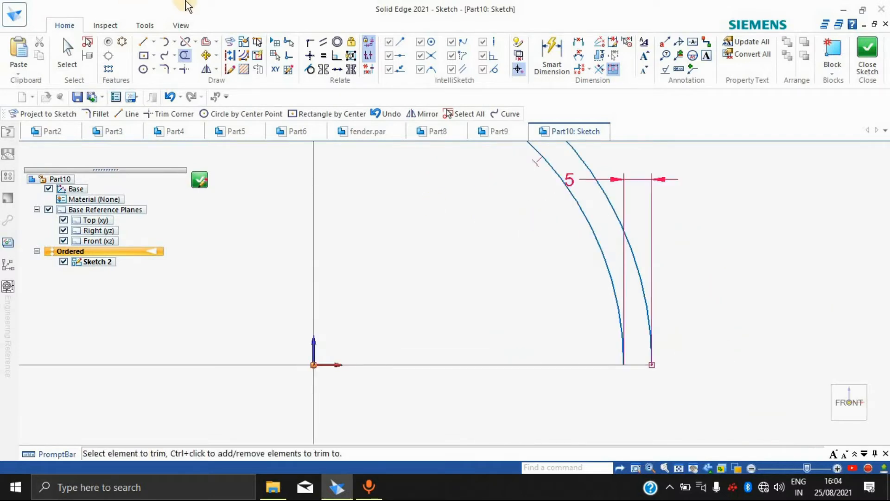
{"action": "left_click", "coordinate": [147, 41]}
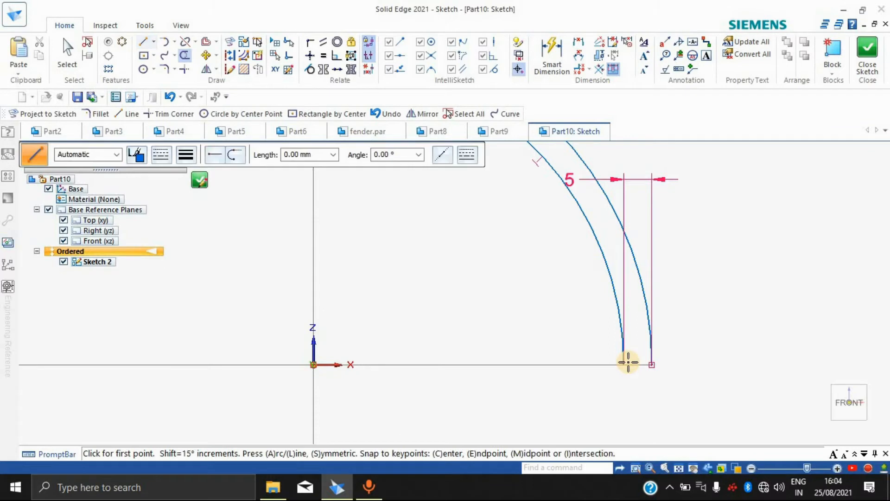
{"action": "left_click", "coordinate": [624, 364]}
{"action": "left_click", "coordinate": [652, 364]}
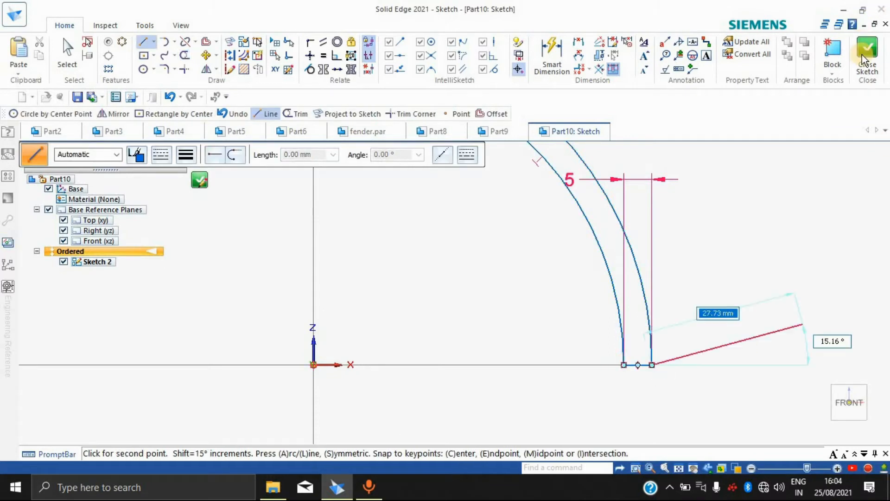
{"action": "left_click", "coordinate": [866, 48]}
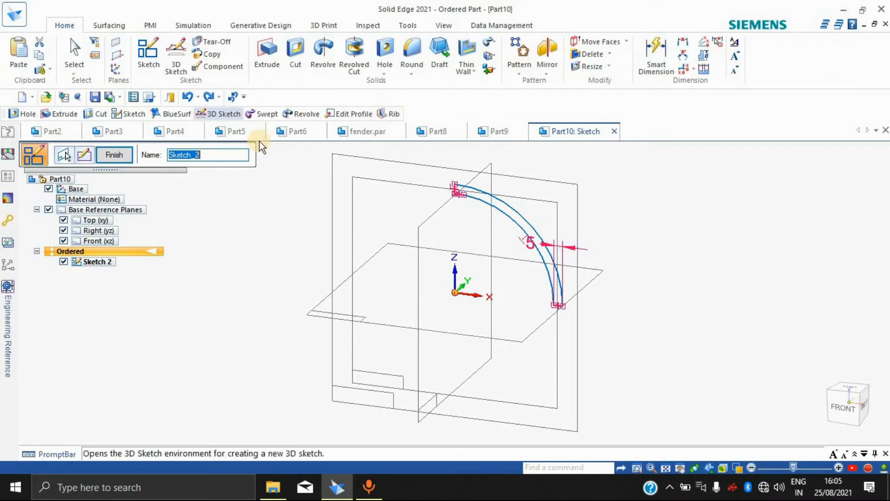
Step: Revolve the closed arc profile 360° about its short lower line on the X axis to form a hollow hemisphere
{"action": "left_click", "coordinate": [324, 52]}
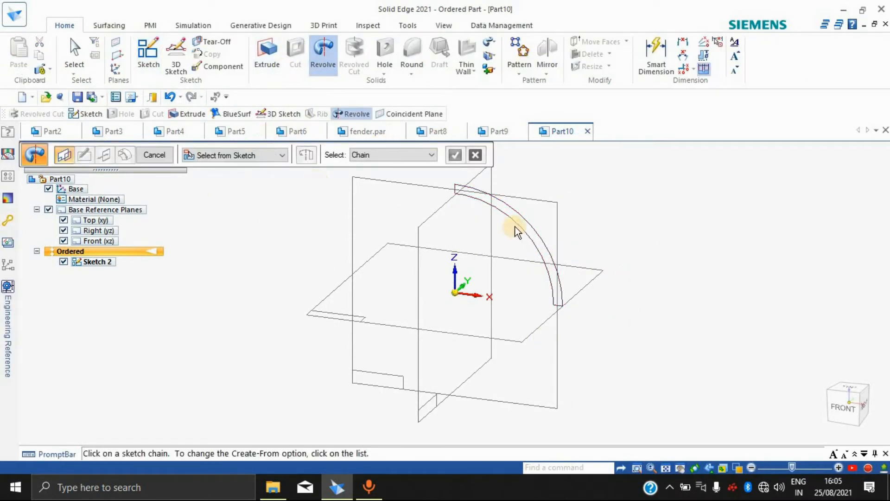
{"action": "left_click", "coordinate": [537, 231]}
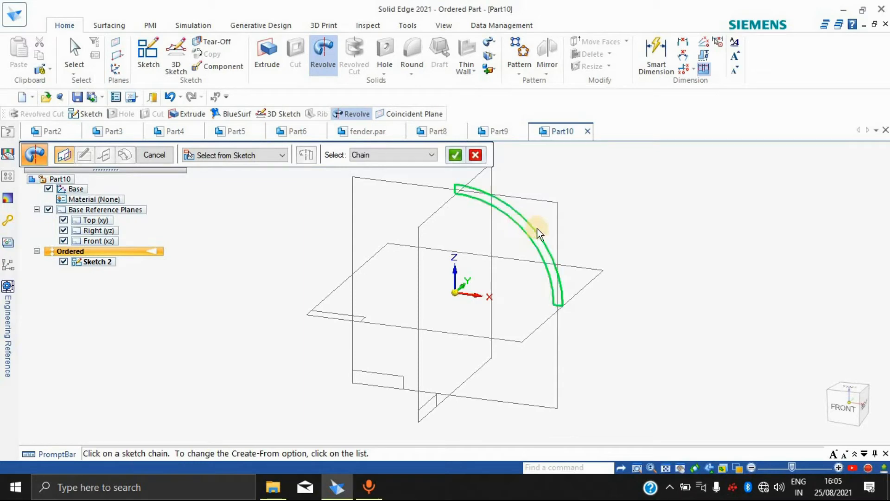
{"action": "left_click", "coordinate": [454, 158]}
{"action": "left_click", "coordinate": [558, 305]}
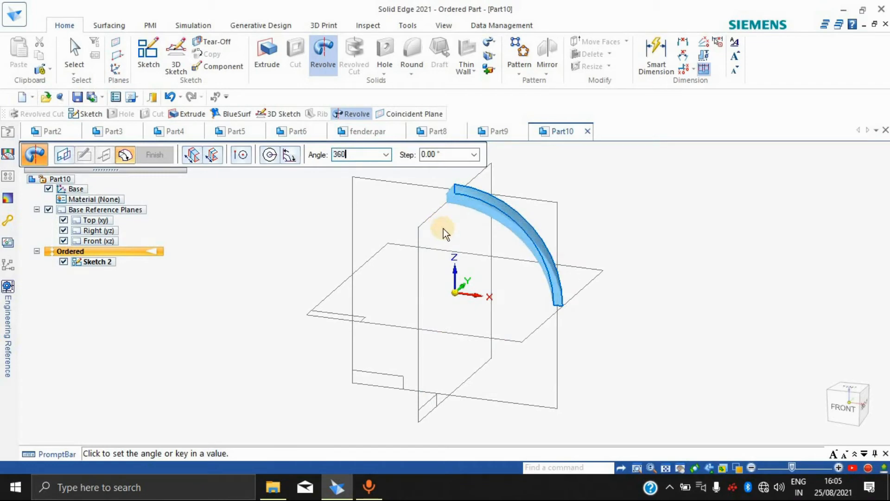
{"action": "type", "text": "360"}
{"action": "key", "text": "Tab"}
{"action": "left_click", "coordinate": [350, 225]}
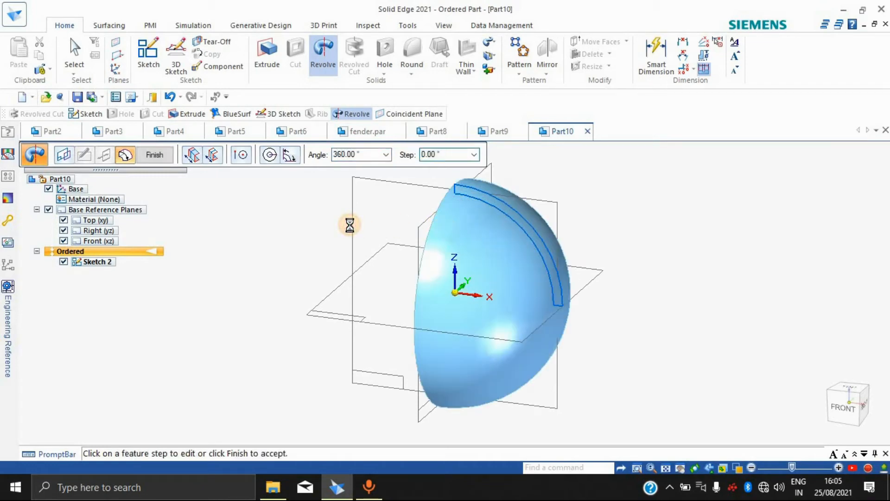
Step: Start a sketch on the Right (yz) plane and draw a vertical line through the centre spanning the shell's inner circle
{"action": "middle_click_drag", "start_coordinate": [633, 236], "coordinate": [649, 222]}
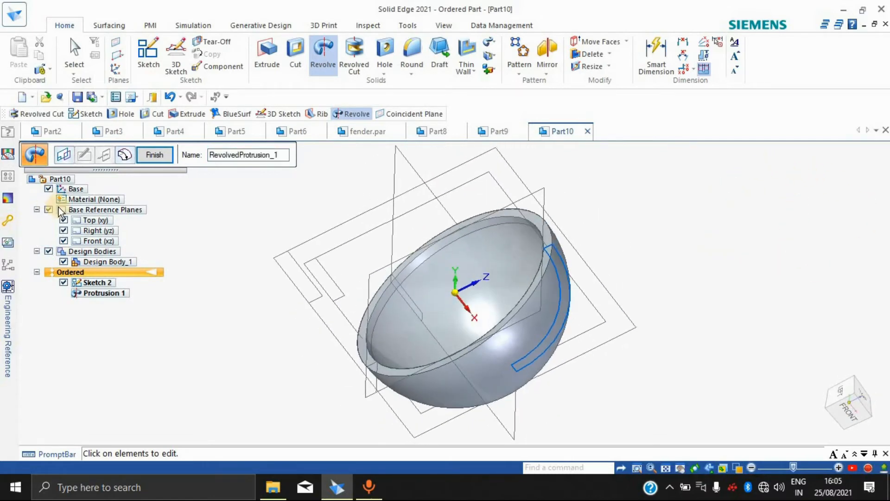
{"action": "middle_click_drag", "start_coordinate": [699, 303], "coordinate": [570, 291]}
{"action": "left_click", "coordinate": [148, 51]}
{"action": "left_click", "coordinate": [556, 283]}
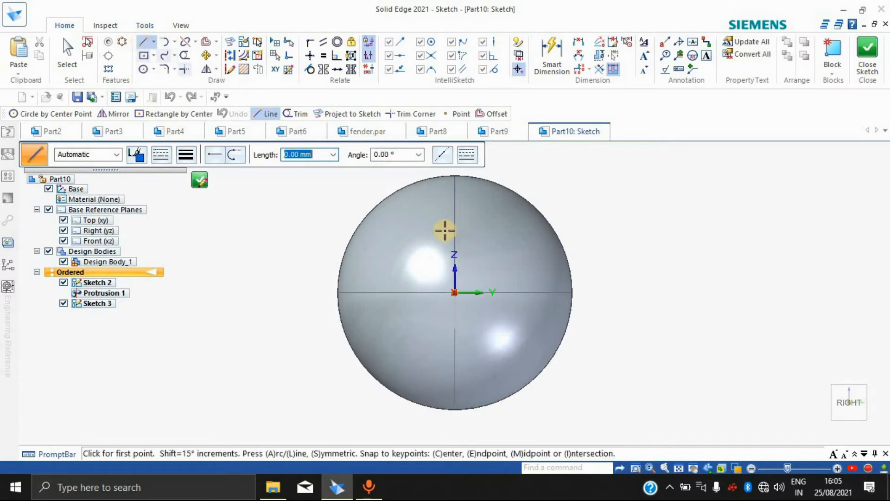
{"action": "left_click", "coordinate": [145, 41]}
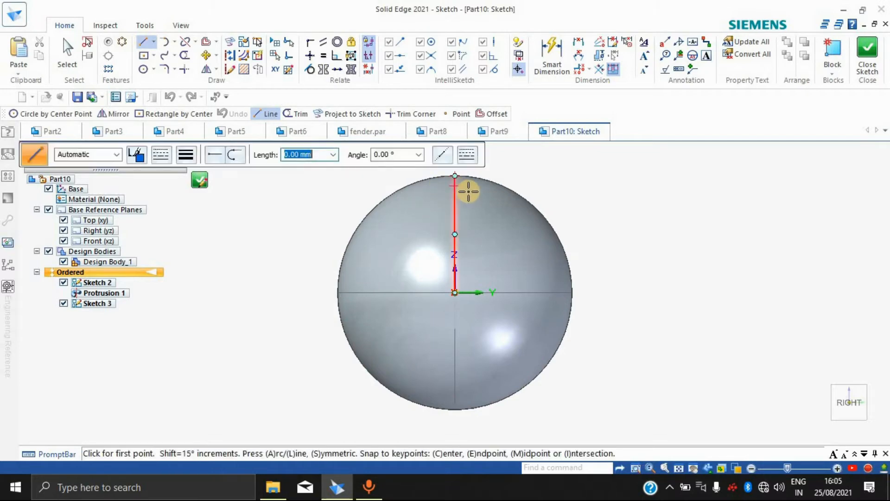
{"action": "left_click", "coordinate": [452, 186]}
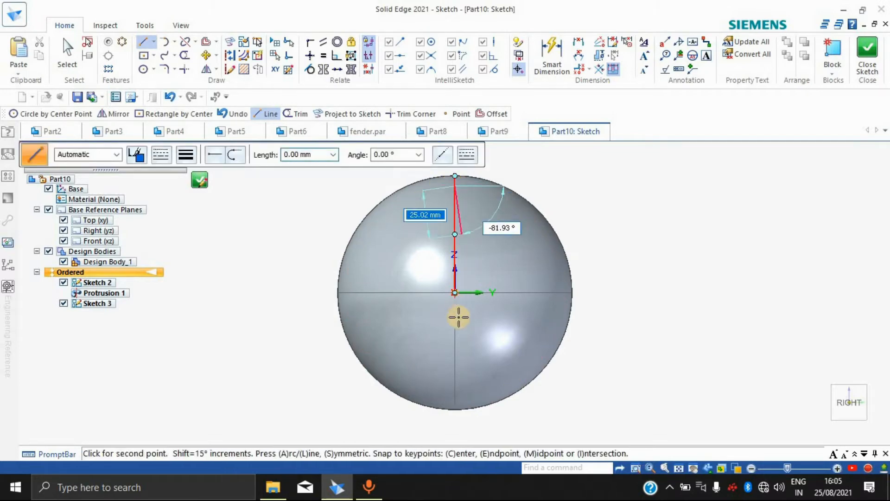
{"action": "left_click", "coordinate": [451, 400]}
{"action": "key", "text": "Escape"}
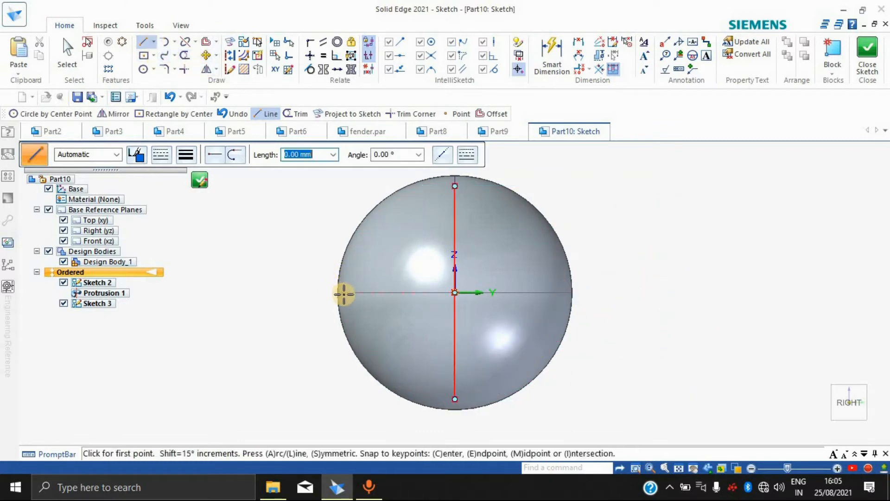
Step: Draw a second vertical line on the negative Y side of the centre line, ending on the inner circle at both ends
{"action": "left_click", "coordinate": [410, 196]}
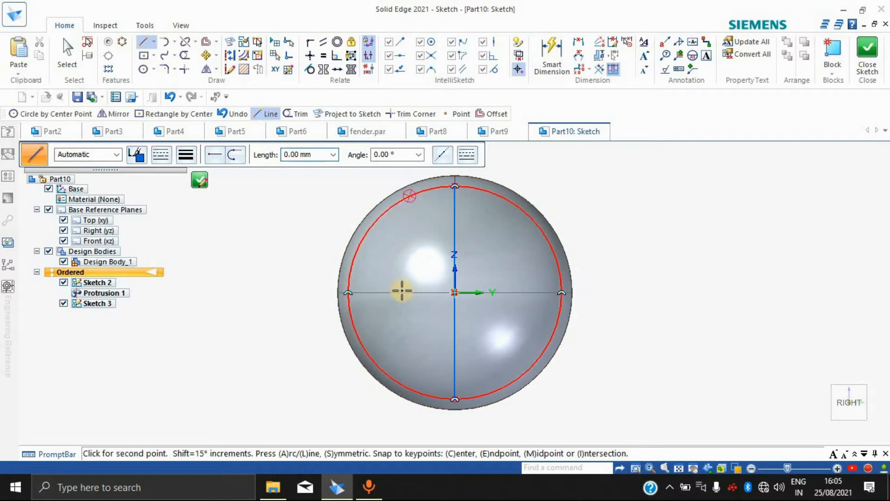
{"action": "left_click", "coordinate": [412, 387]}
{"action": "right_click", "coordinate": [586, 272]}
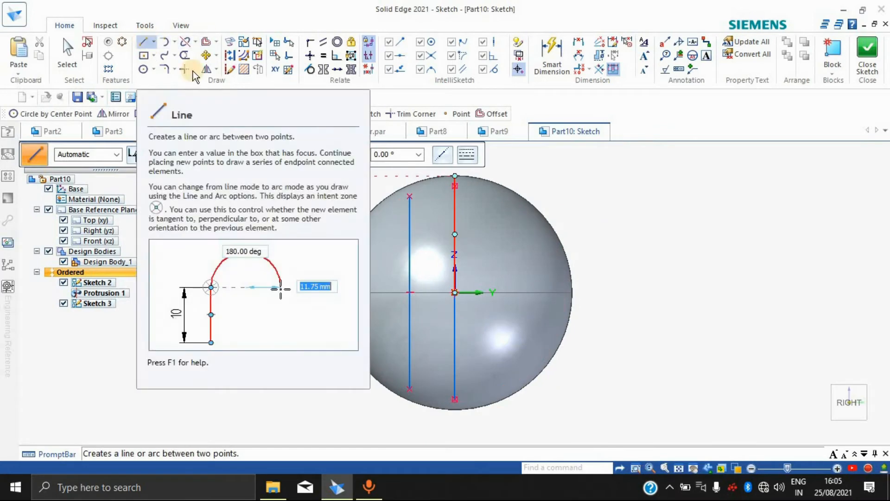
Step: Draw a third vertical line farther toward the negative Y edge, with both endpoints on the inner circle
{"action": "left_click", "coordinate": [375, 240]}
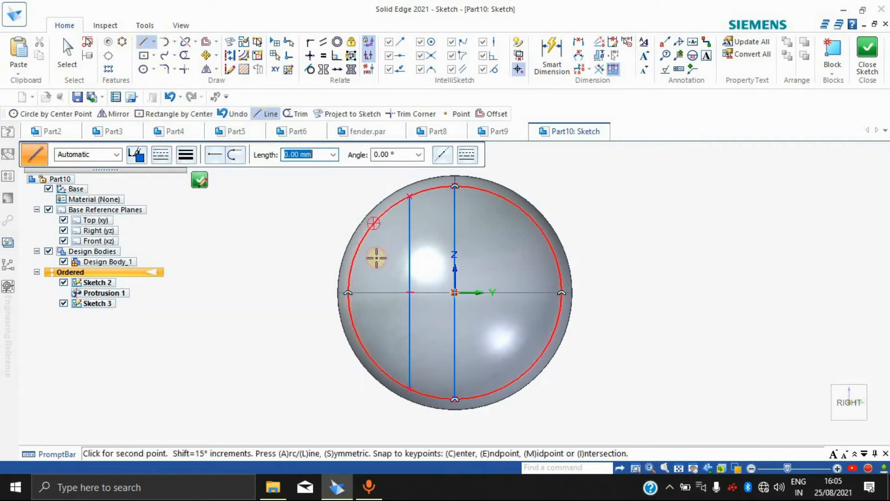
{"action": "right_click", "coordinate": [324, 203]}
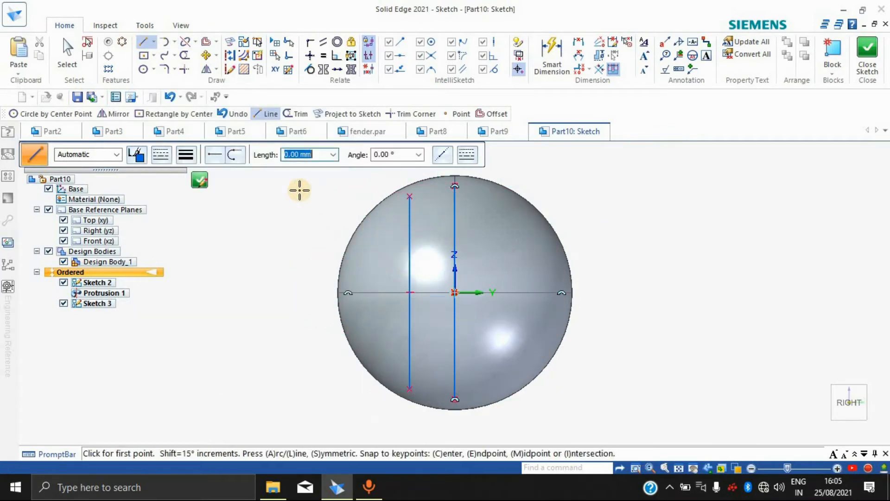
{"action": "left_click", "coordinate": [141, 41]}
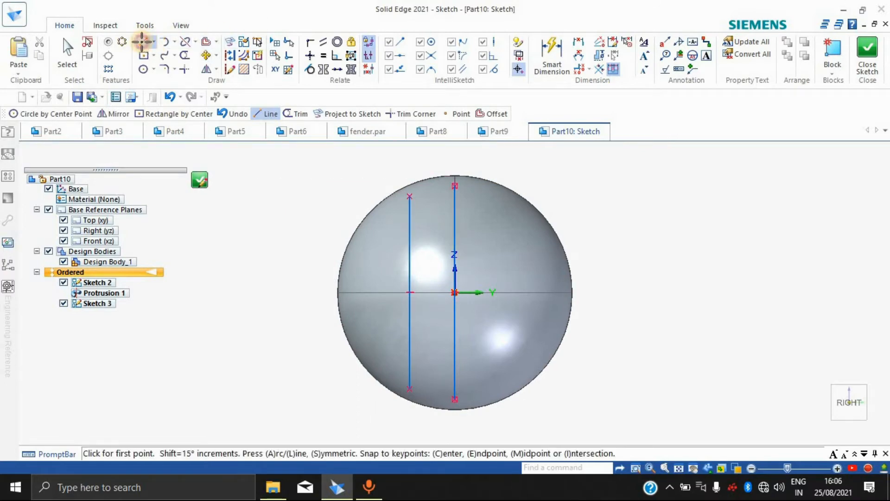
{"action": "left_click", "coordinate": [378, 218]}
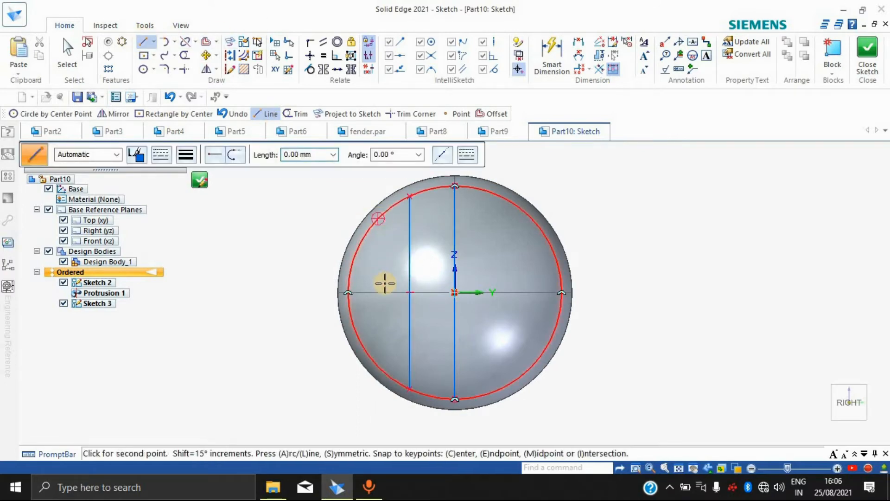
{"action": "left_click", "coordinate": [378, 366]}
{"action": "key", "text": "Escape"}
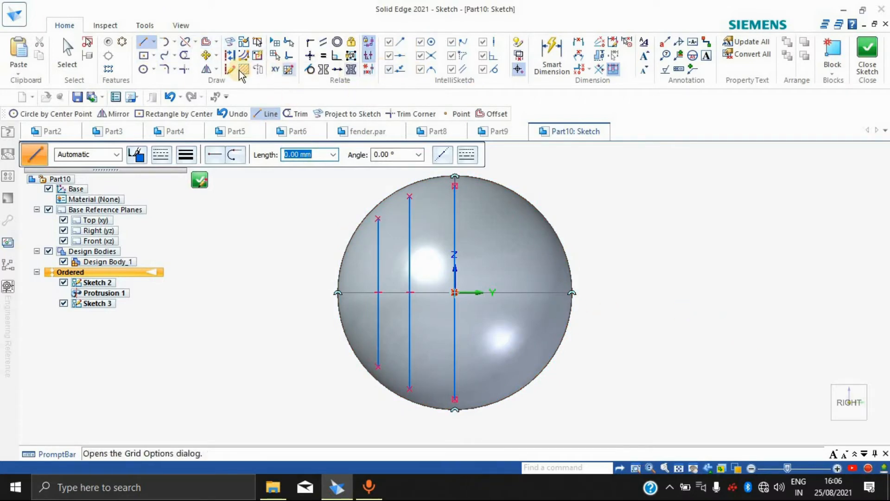
Step: Try to mirror the vertical line nearer the centre about the outermost negative-Y line, and undo the mirror
{"action": "left_click", "coordinate": [205, 69]}
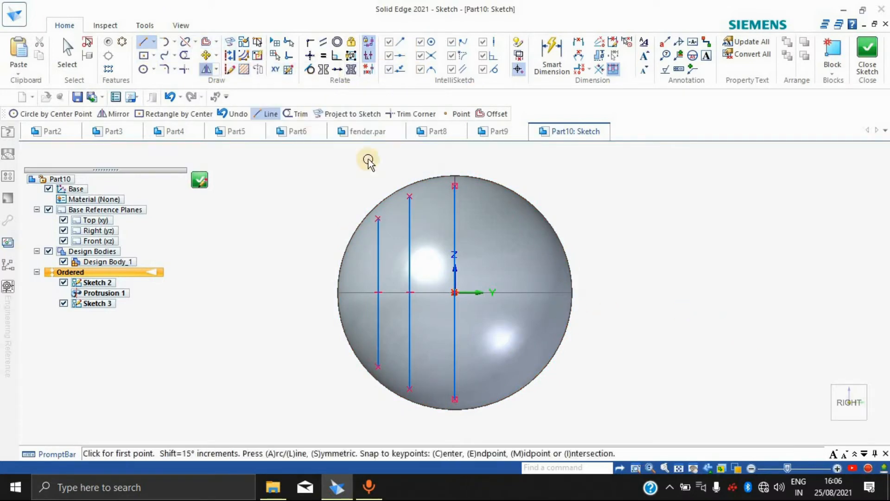
{"action": "left_click", "coordinate": [411, 233]}
{"action": "left_click", "coordinate": [380, 246]}
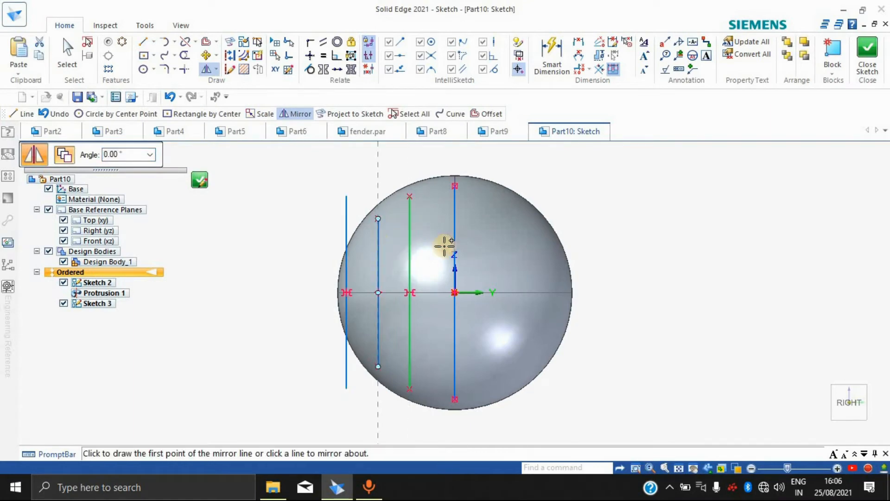
{"action": "key", "text": "ctrl+z"}
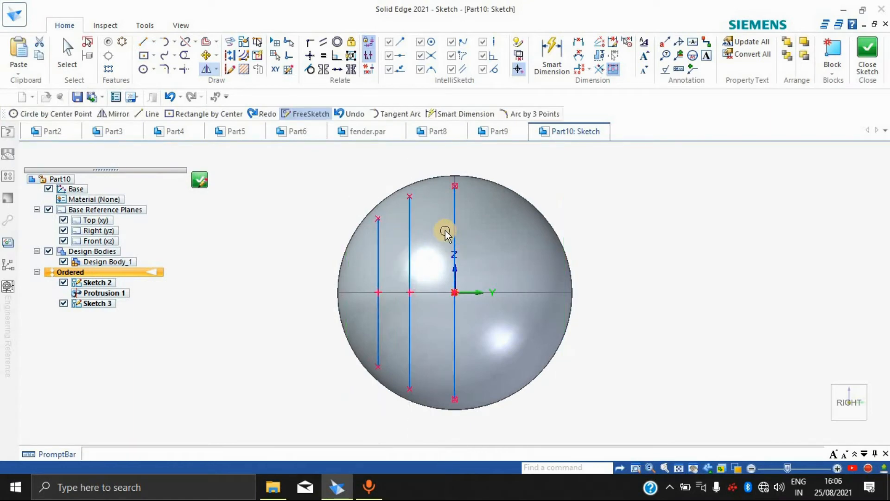
{"action": "key", "text": "Escape"}
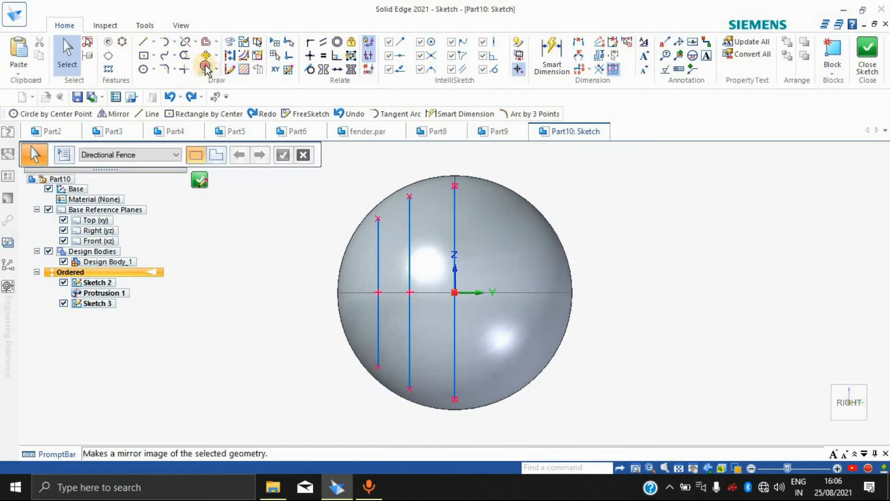
Step: Mirror the two vertical lines on the negative Y side about the centre line onto the positive Y side
{"action": "left_click", "coordinate": [206, 70]}
{"action": "left_click", "coordinate": [410, 240]}
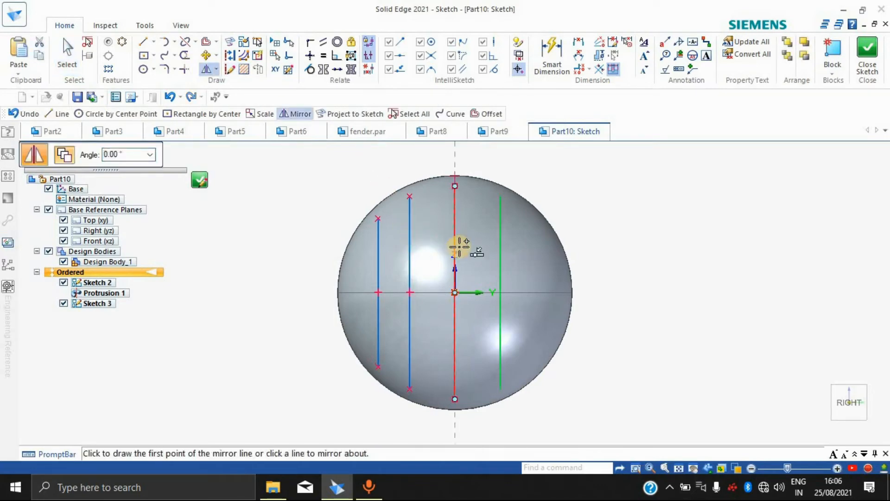
{"action": "left_click", "coordinate": [458, 247]}
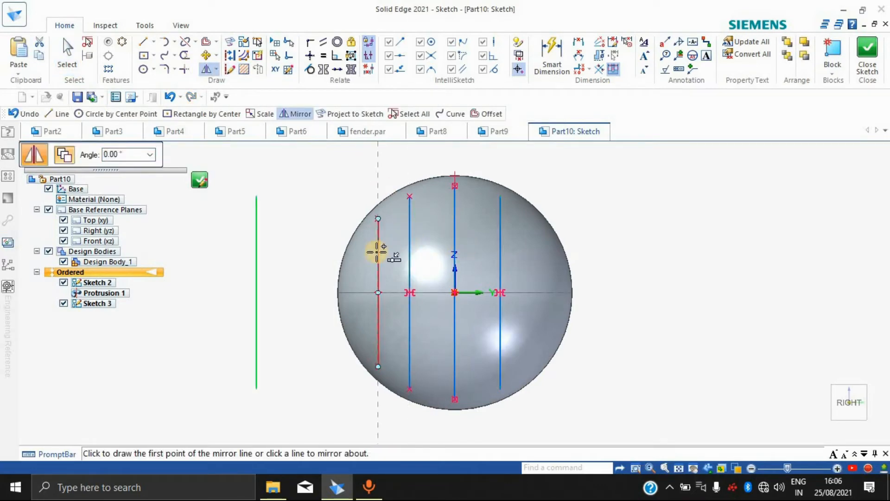
{"action": "key", "text": "Escape"}
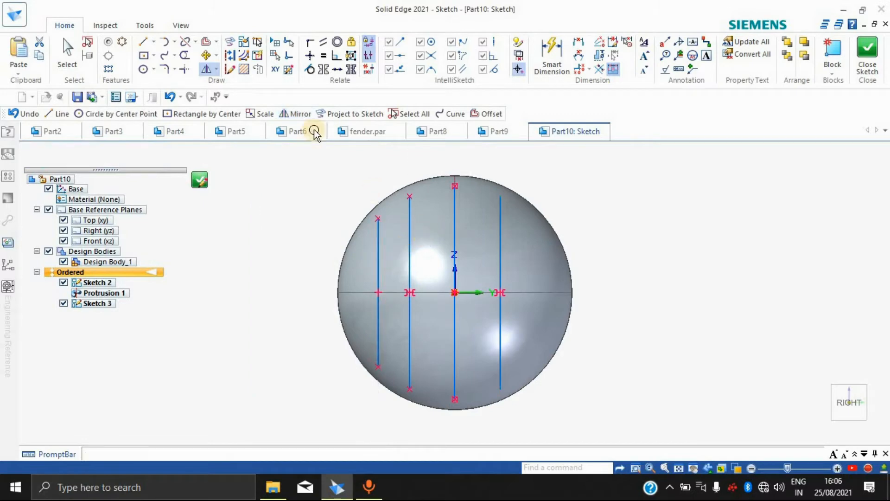
{"action": "left_click", "coordinate": [208, 71]}
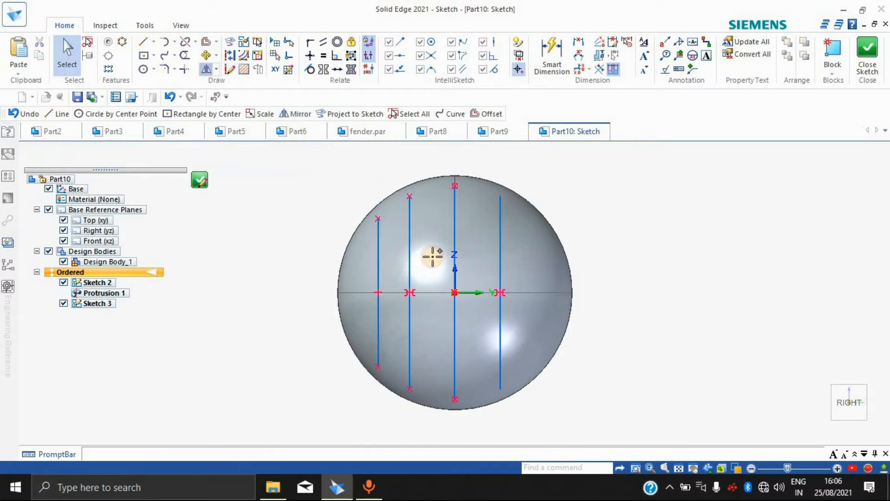
{"action": "left_click", "coordinate": [454, 269]}
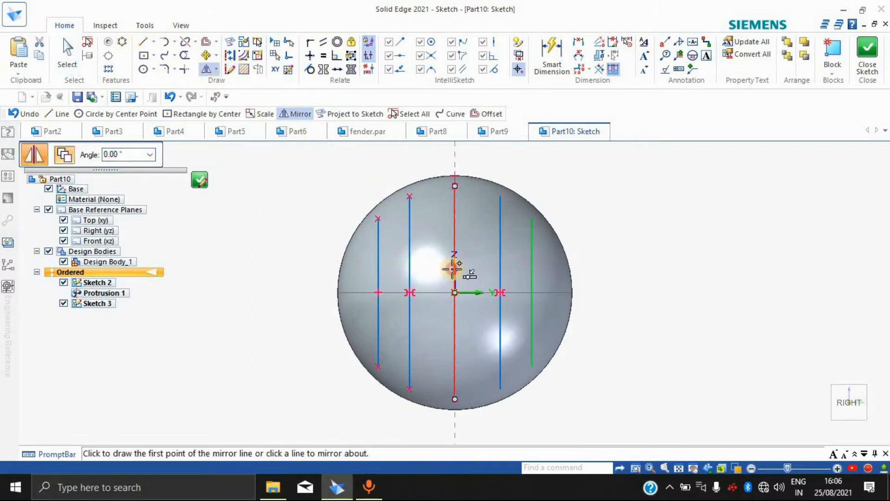
{"action": "key", "text": "Escape"}
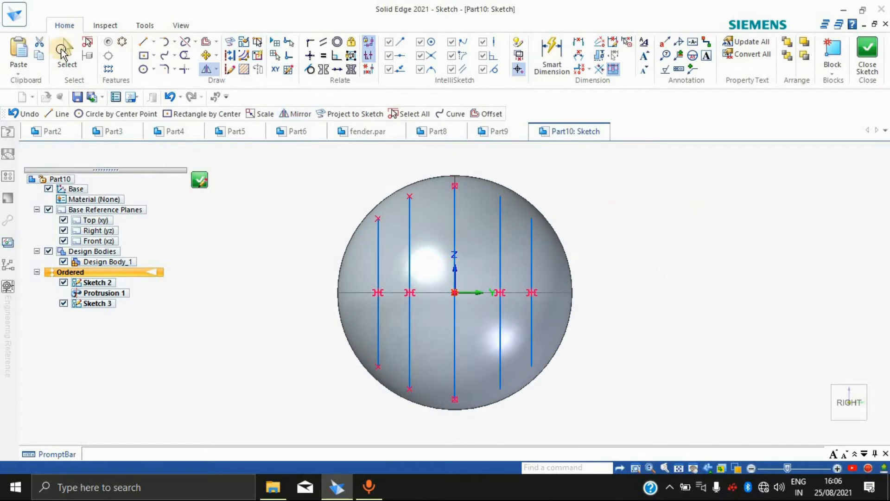
Step: Try a horizontal line about 98 mm long across the vertical lines above the Y axis, and delete it
{"action": "left_click", "coordinate": [143, 41]}
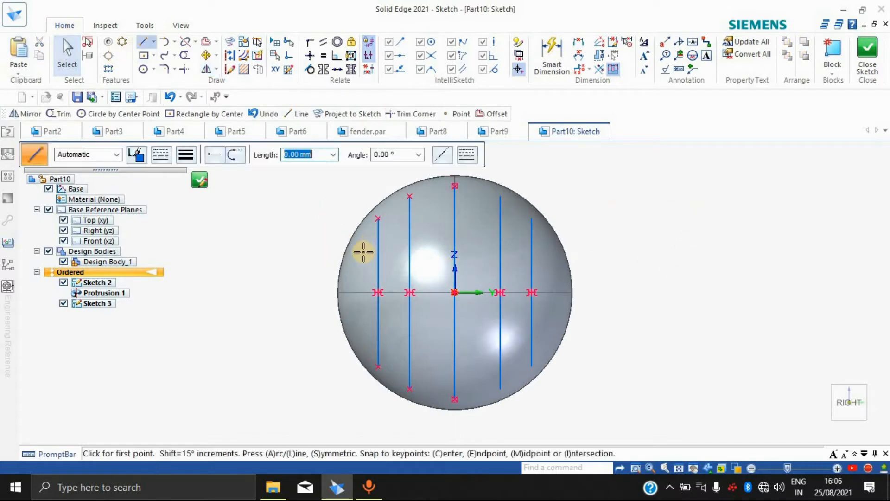
{"action": "left_click", "coordinate": [364, 252]}
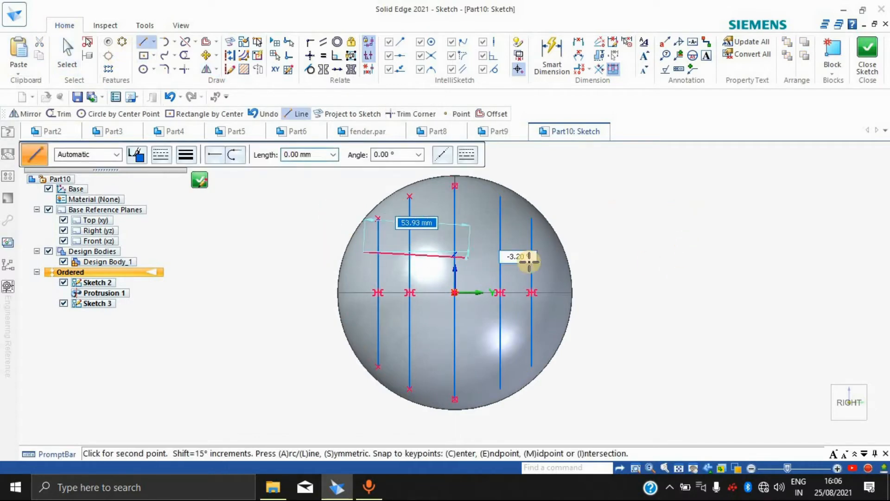
{"action": "left_click", "coordinate": [551, 251]}
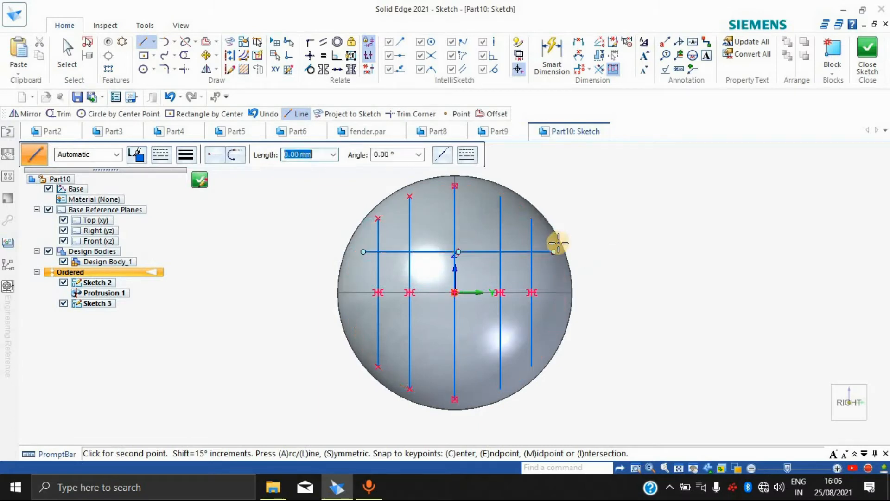
{"action": "right_click", "coordinate": [726, 173]}
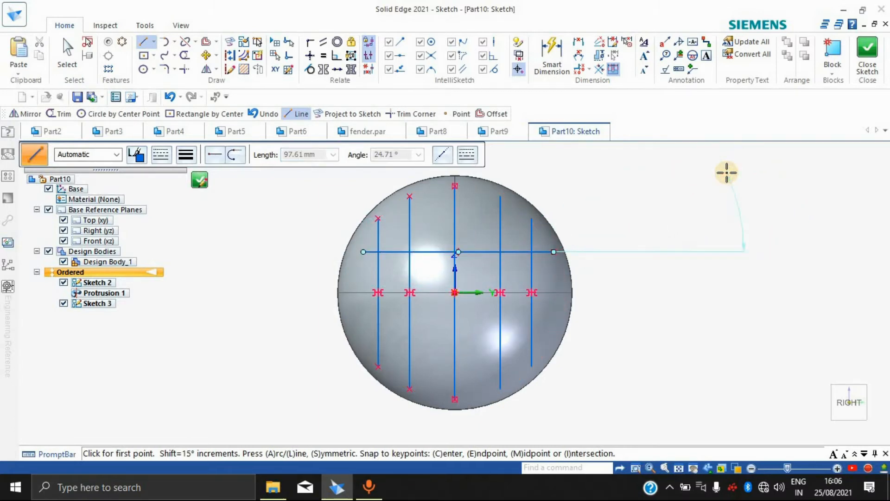
{"action": "left_click", "coordinate": [363, 252]}
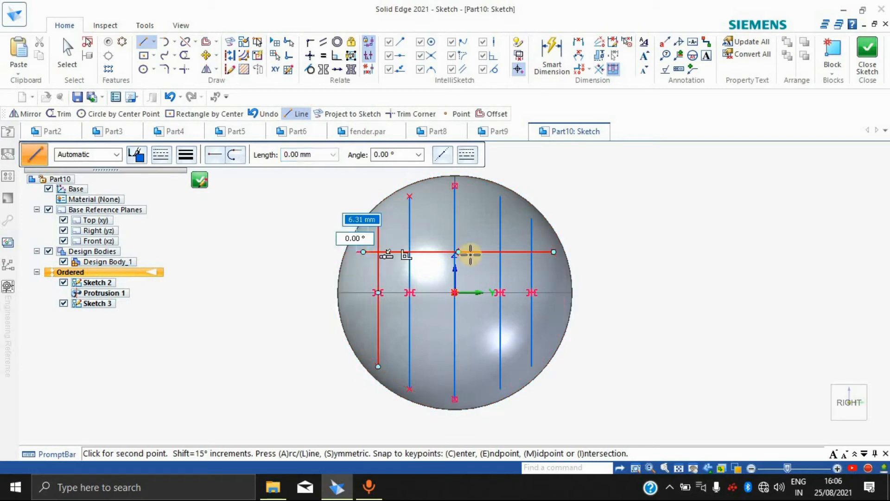
{"action": "right_click", "coordinate": [630, 199]}
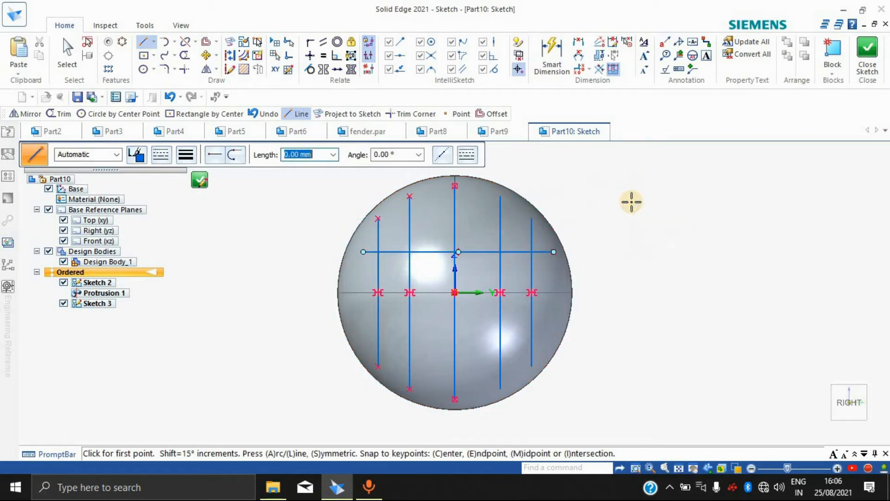
{"action": "left_click", "coordinate": [365, 252]}
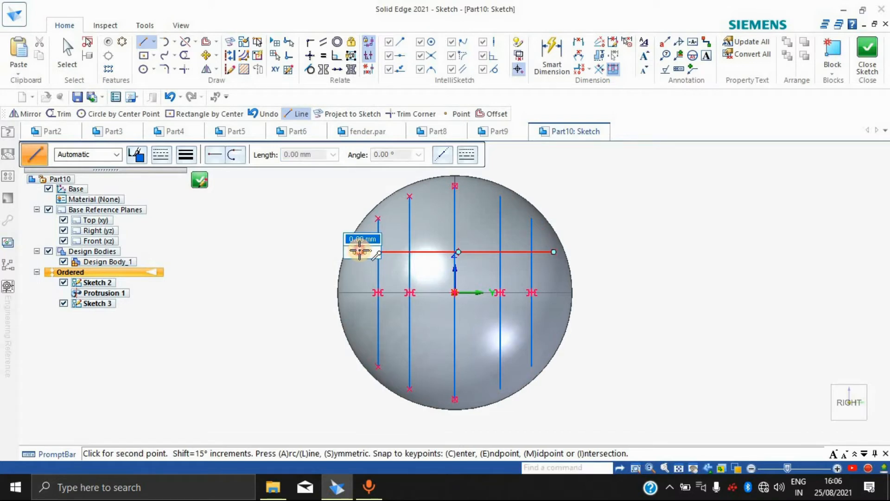
{"action": "right_click", "coordinate": [650, 225]}
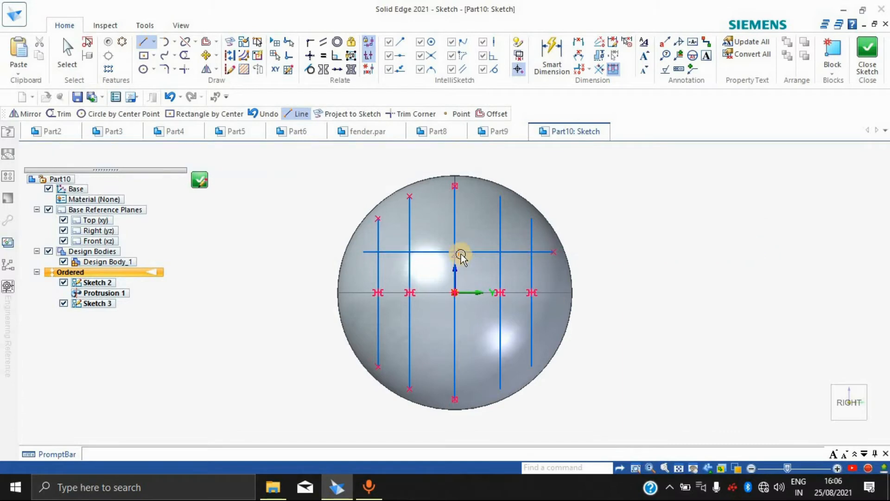
{"action": "key", "text": "Escape"}
{"action": "left_click", "coordinate": [429, 252]}
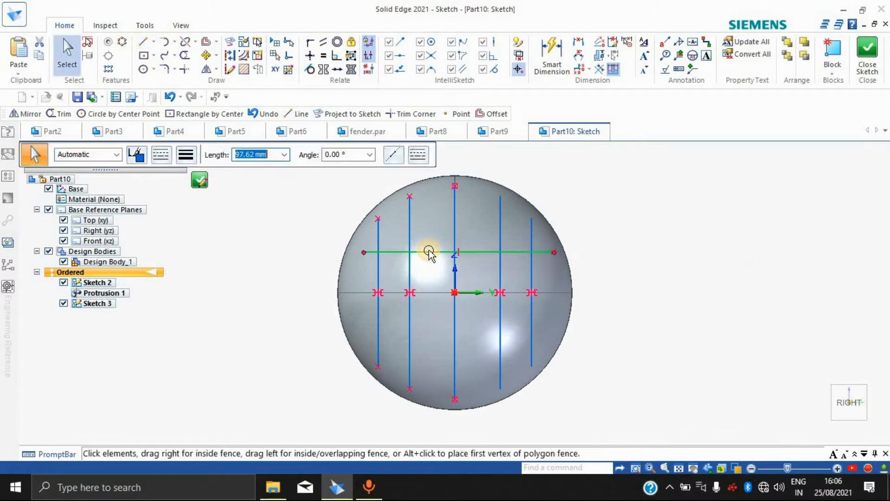
{"action": "key", "text": "Delete"}
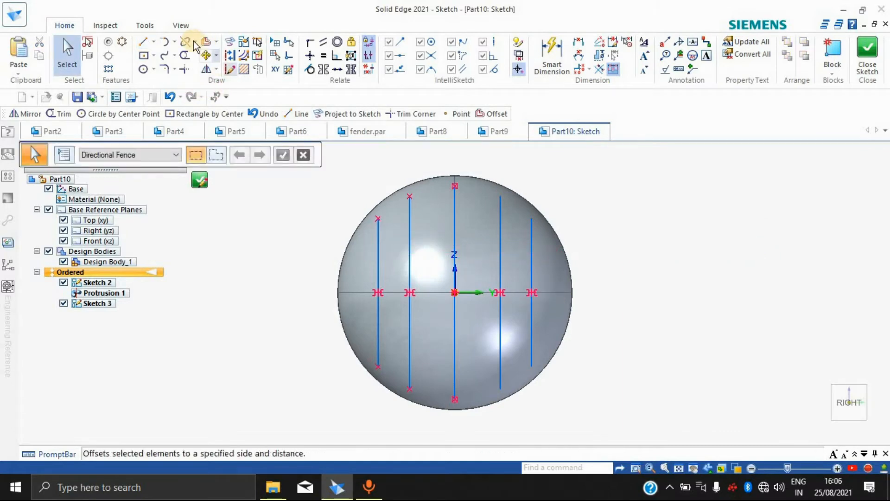
Step: Draw a horizontal line about 20 mm above the Y axis, with both endpoints on the shell's inner circle
{"action": "left_click", "coordinate": [143, 42]}
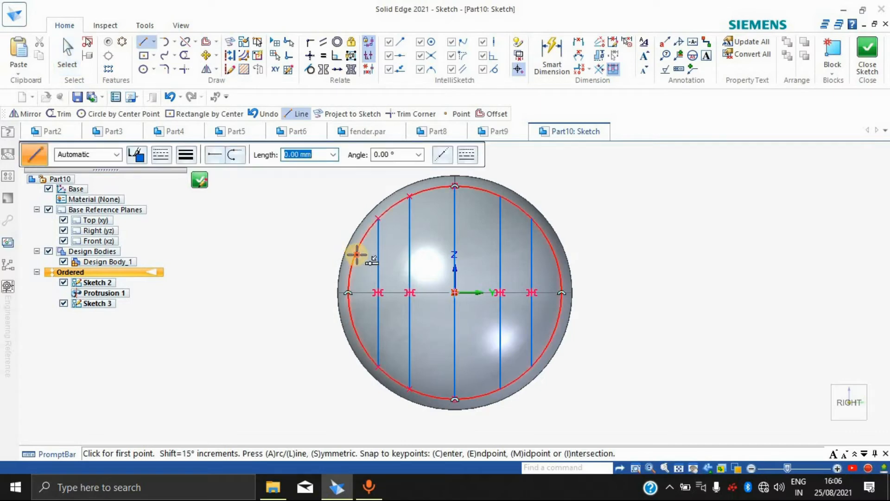
{"action": "left_click", "coordinate": [354, 254]}
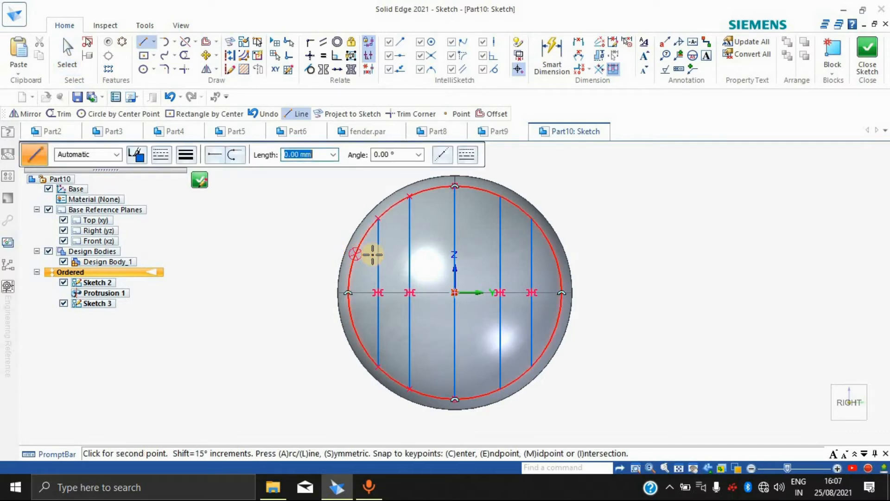
{"action": "left_click", "coordinate": [557, 254]}
{"action": "right_click", "coordinate": [655, 215]}
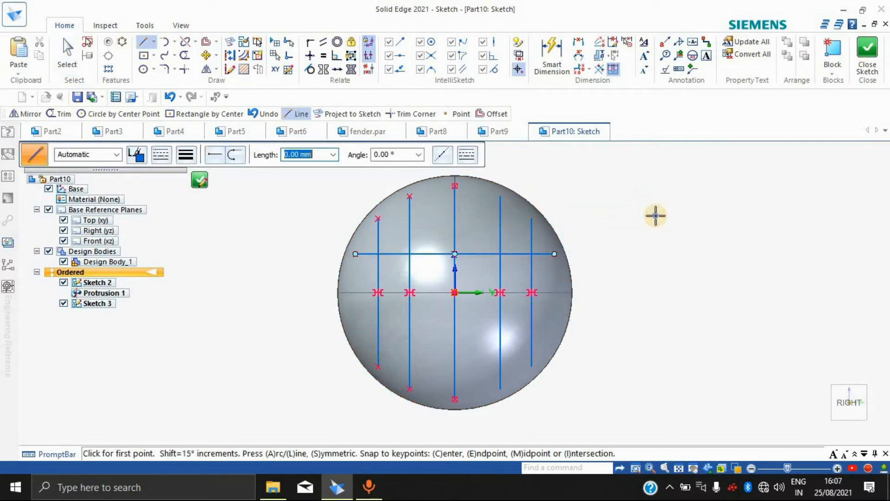
{"action": "left_click", "coordinate": [207, 68]}
{"action": "left_click", "coordinate": [207, 68]}
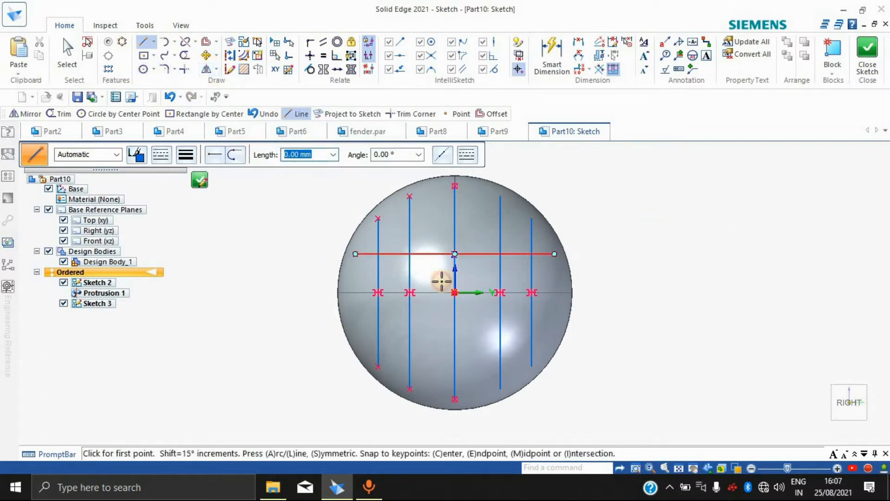
{"action": "left_click", "coordinate": [442, 255]}
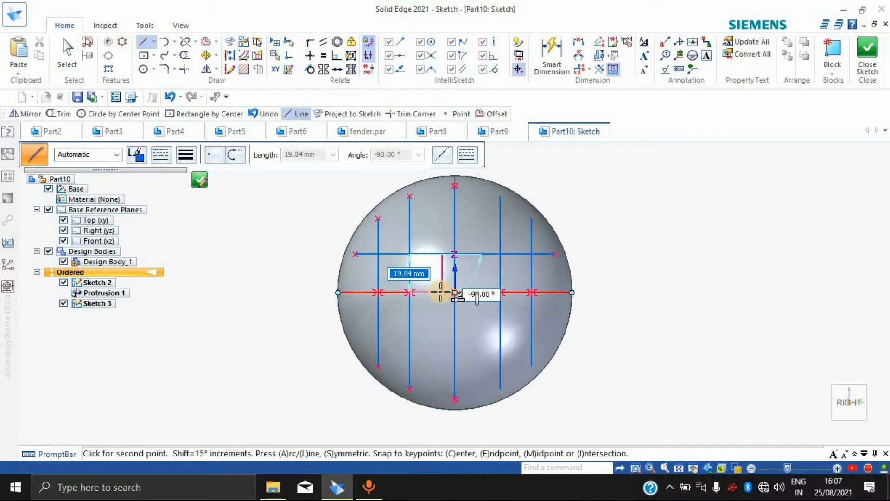
{"action": "right_click", "coordinate": [681, 215]}
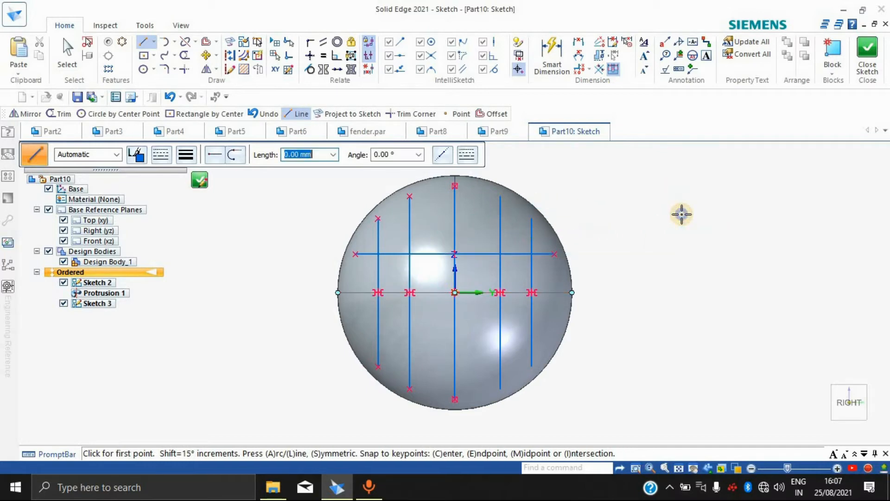
Step: Mirror the horizontal line about the horizontal reference line through the centre, and close the sketch
{"action": "left_click", "coordinate": [207, 68]}
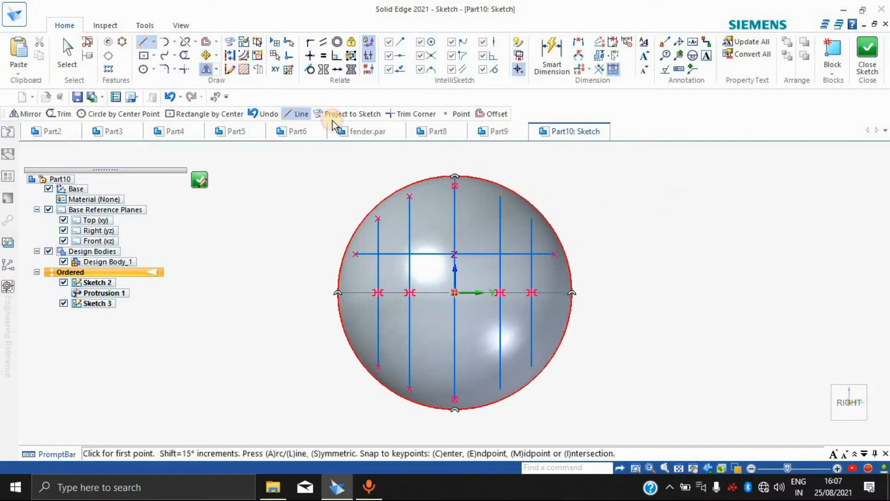
{"action": "left_click", "coordinate": [404, 253]}
{"action": "left_click", "coordinate": [438, 292]}
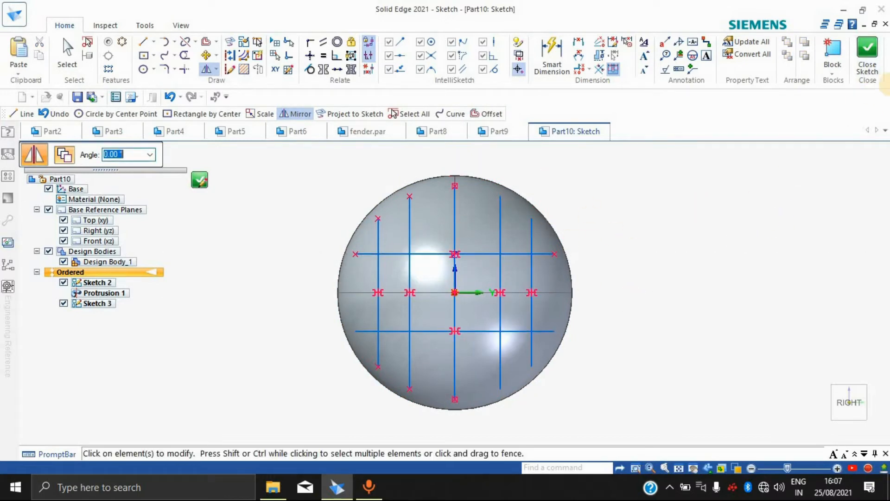
{"action": "left_click", "coordinate": [868, 56]}
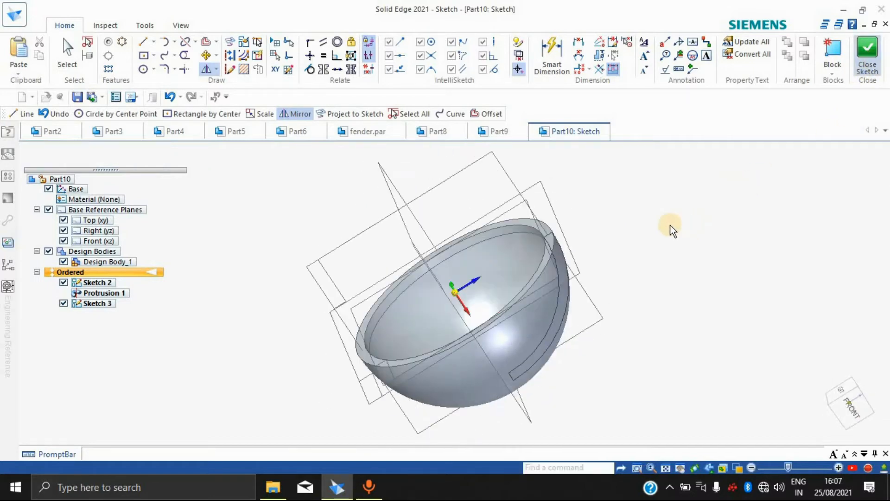
Step: Start a web network from the existing sketch, selecting all five lines across the opening and the two lines crossing them
{"action": "mouse_move", "coordinate": [632, 264]}
{"action": "middle_mouse_down"}
{"action": "mouse_move", "coordinate": [721, 226]}
{"action": "mouse_move", "coordinate": [635, 207]}
{"action": "mouse_move", "coordinate": [655, 269]}
{"action": "middle_mouse_up"}
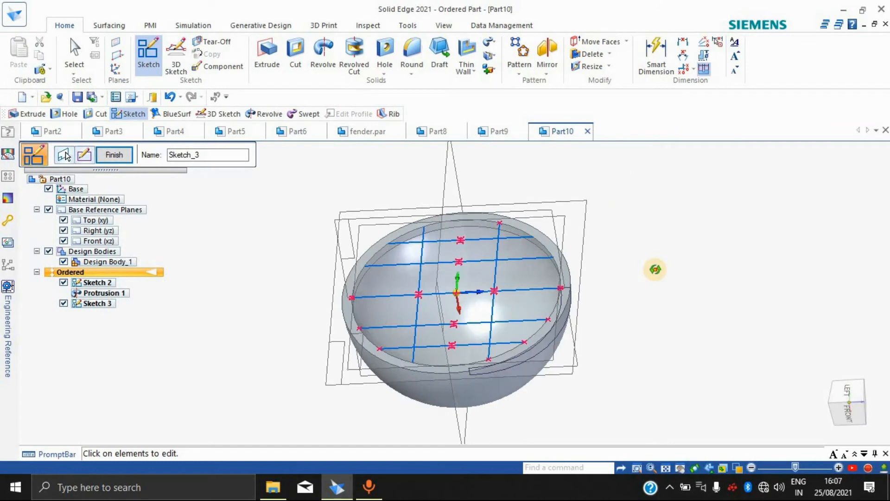
{"action": "left_click", "coordinate": [468, 69]}
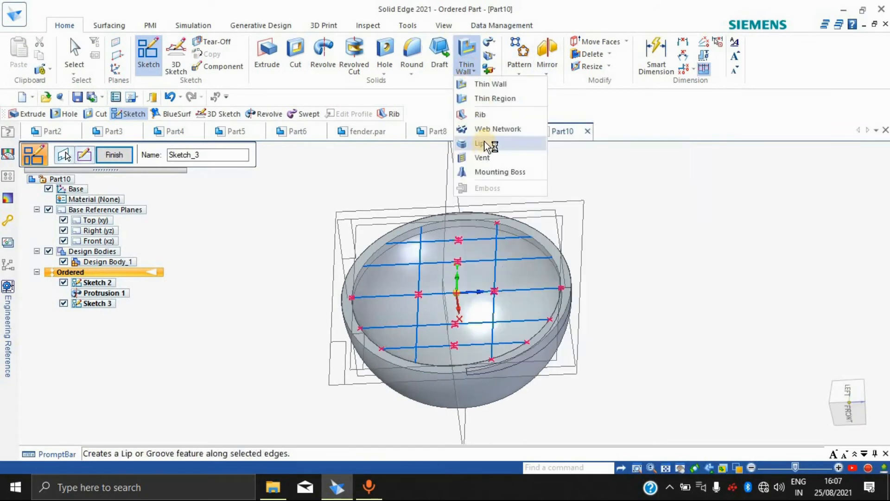
{"action": "left_click", "coordinate": [489, 127]}
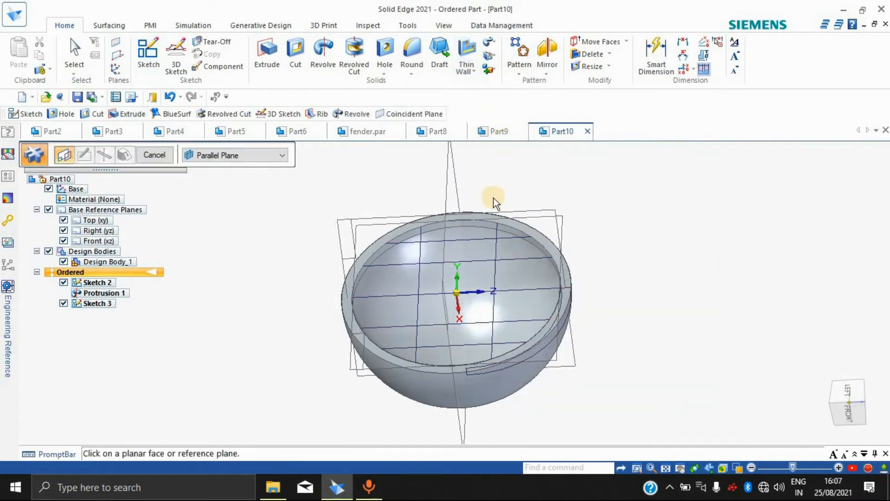
{"action": "left_click", "coordinate": [252, 154]}
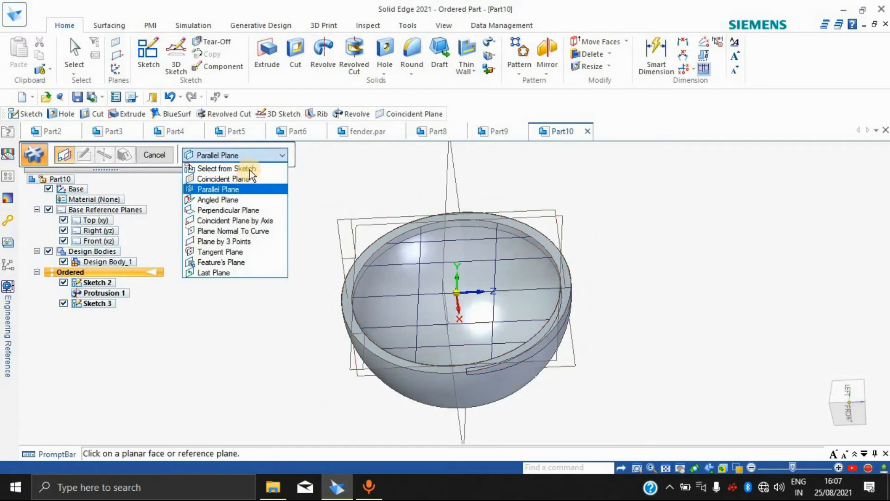
{"action": "left_click", "coordinate": [250, 168]}
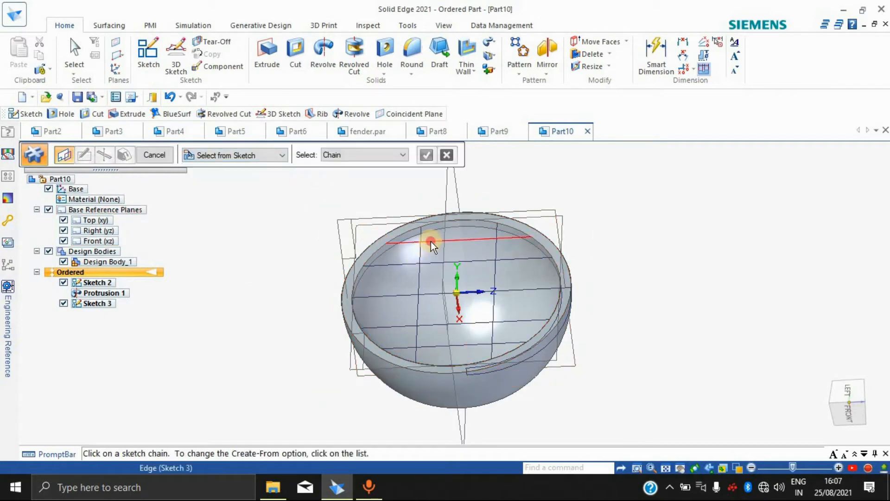
{"action": "left_click", "coordinate": [429, 242]}
{"action": "left_click", "coordinate": [427, 262]}
{"action": "left_click", "coordinate": [424, 295]}
{"action": "left_click", "coordinate": [433, 326]}
{"action": "left_click", "coordinate": [433, 346]}
{"action": "left_click", "coordinate": [420, 308]}
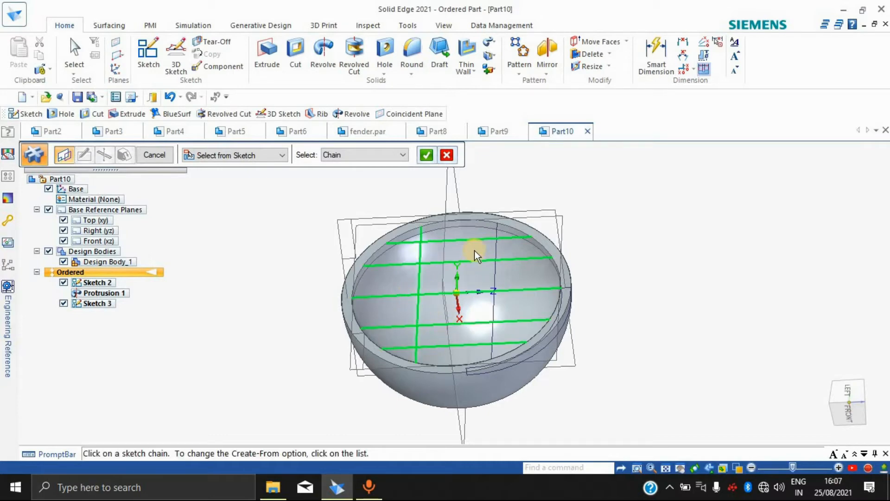
{"action": "left_click", "coordinate": [494, 265]}
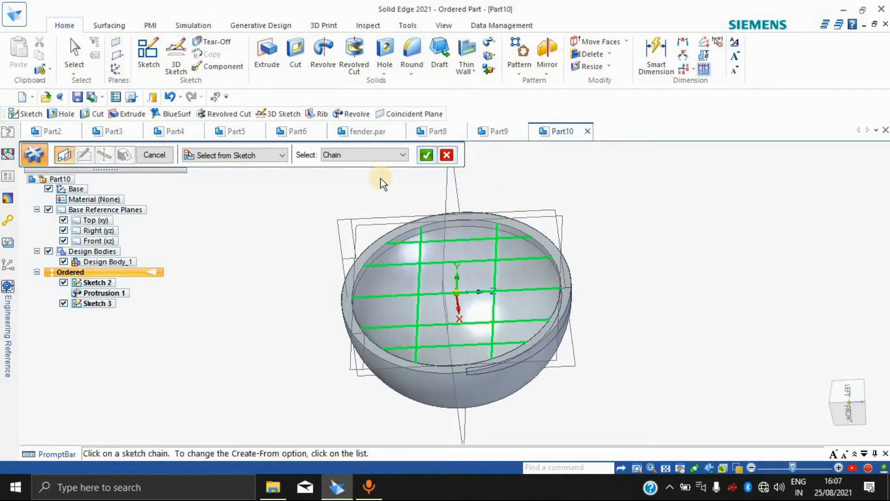
{"action": "left_click", "coordinate": [426, 155]}
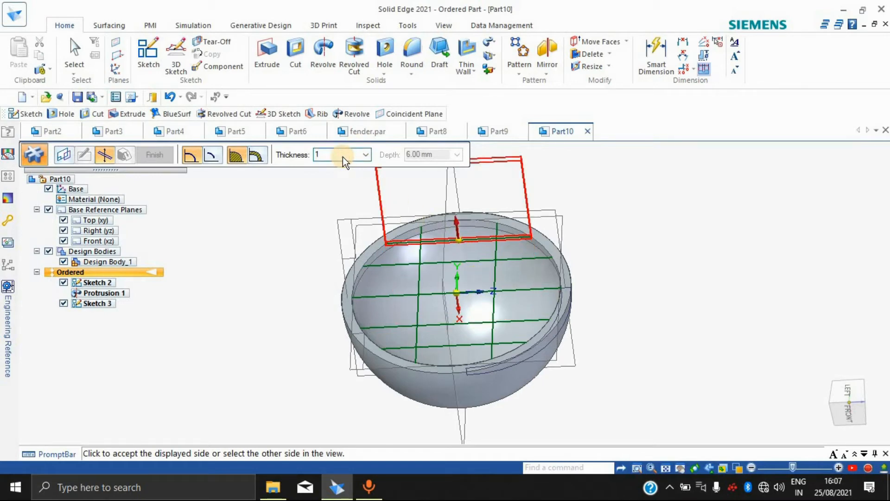
Step: Set the web thickness to 1 mm and extend the network from the grid down into the hemisphere
{"action": "left_click", "coordinate": [478, 279]}
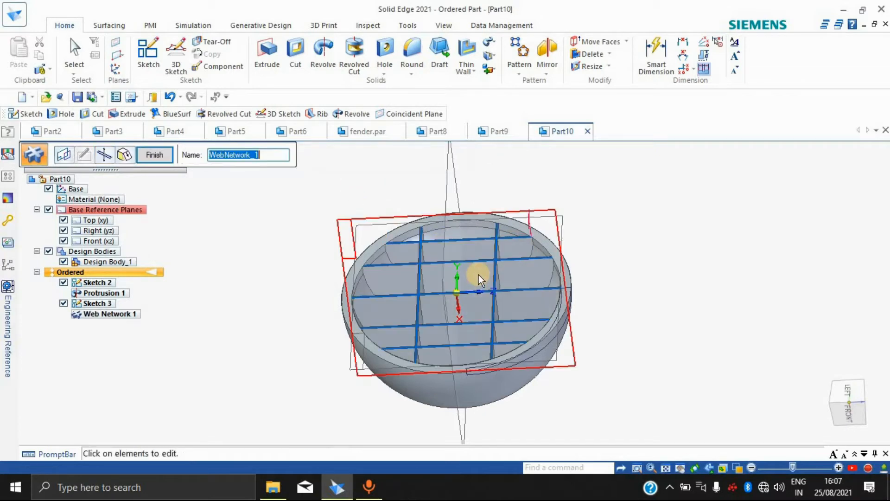
{"action": "left_click", "coordinate": [705, 222]}
{"action": "middle_click_drag", "start_coordinate": [665, 255], "coordinate": [557, 209]}
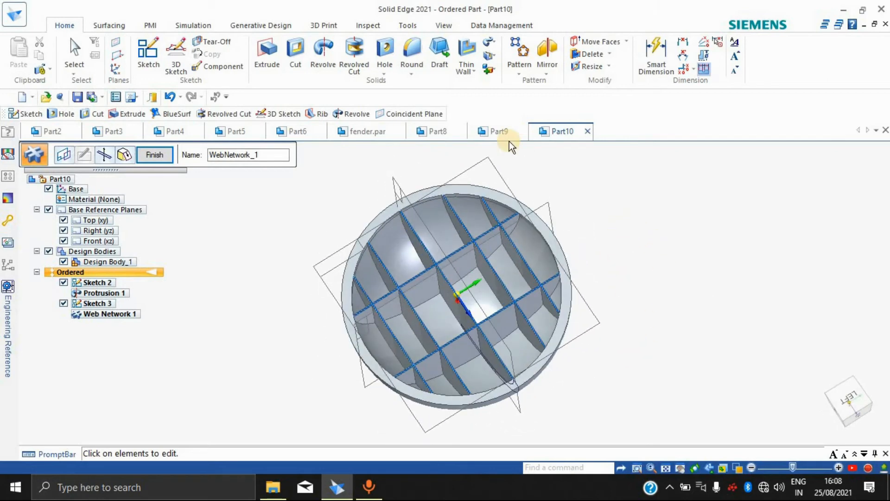
{"action": "left_click", "coordinate": [471, 72]}
{"action": "left_click", "coordinate": [732, 210]}
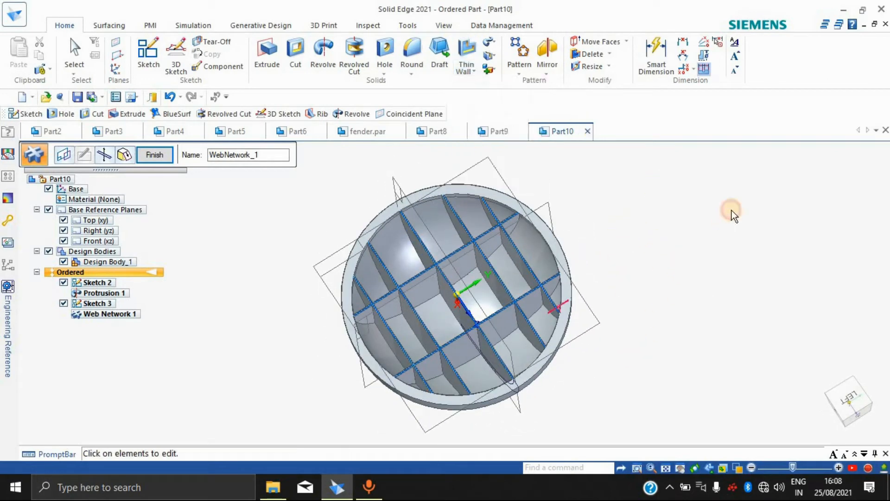
{"action": "left_click", "coordinate": [464, 70]}
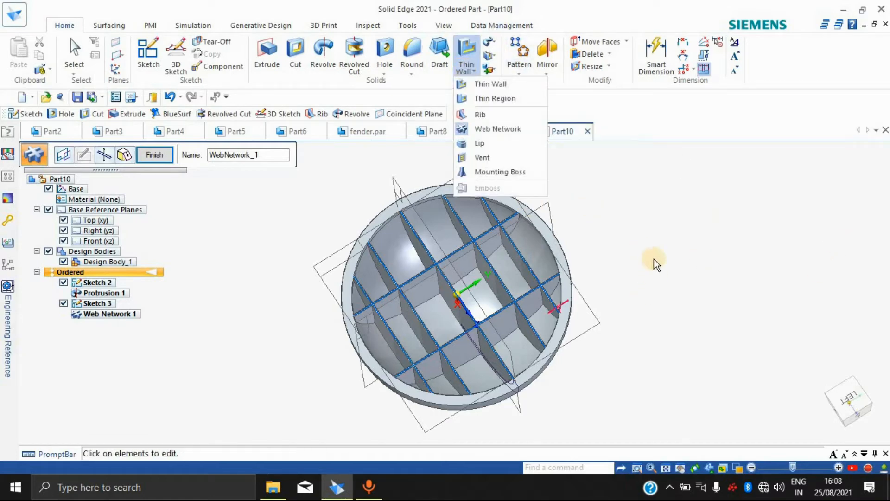
{"action": "left_click", "coordinate": [483, 144]}
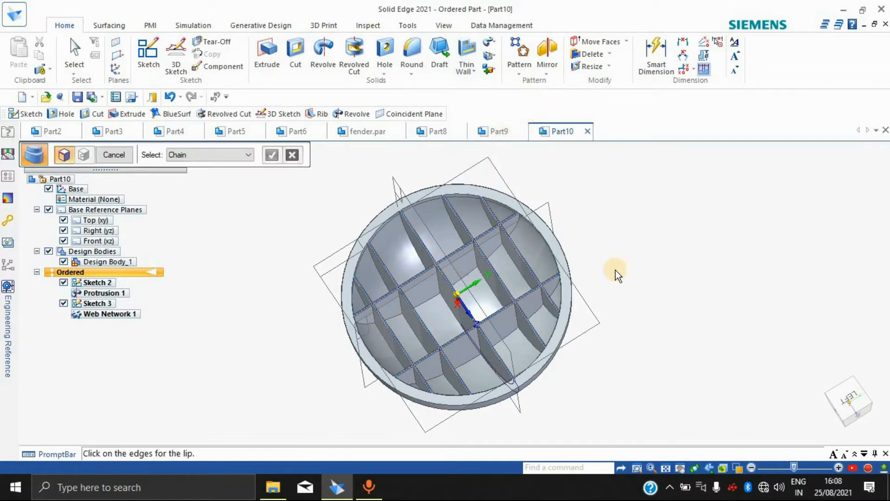
{"action": "middle_click_drag", "start_coordinate": [596, 228], "coordinate": [406, 181]}
Step: Switch to Part4 and start a lip along the circular edge of the cylinder face containing the threaded hole
{"action": "left_click", "coordinate": [243, 135]}
{"action": "left_click", "coordinate": [287, 130]}
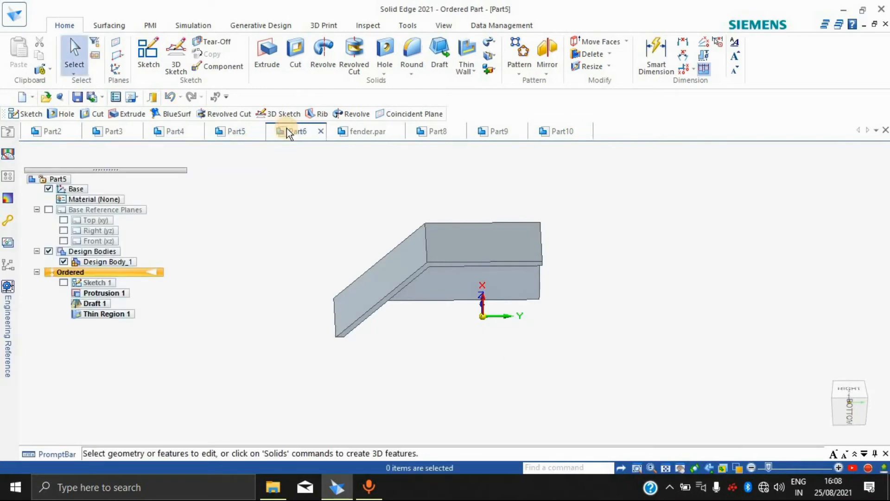
{"action": "left_click", "coordinate": [225, 133]}
{"action": "left_click", "coordinate": [194, 131]}
{"action": "middle_click_drag", "start_coordinate": [509, 357], "coordinate": [476, 349]}
{"action": "scroll", "coordinate": [500, 330], "scroll_direction": "up", "scroll_amount": 3}
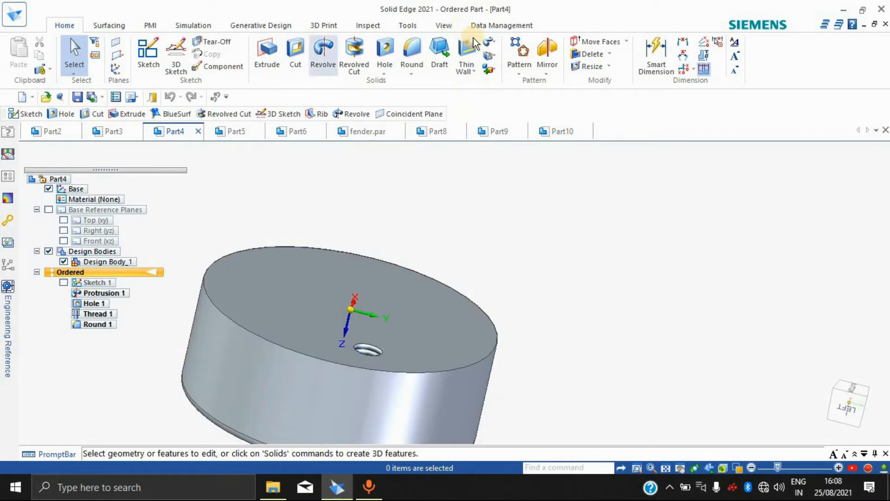
{"action": "left_click", "coordinate": [475, 71]}
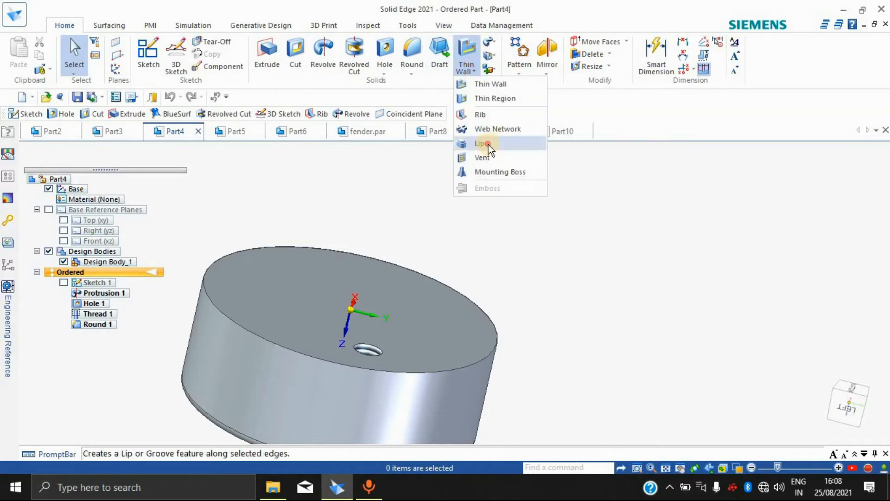
{"action": "left_click", "coordinate": [489, 144]}
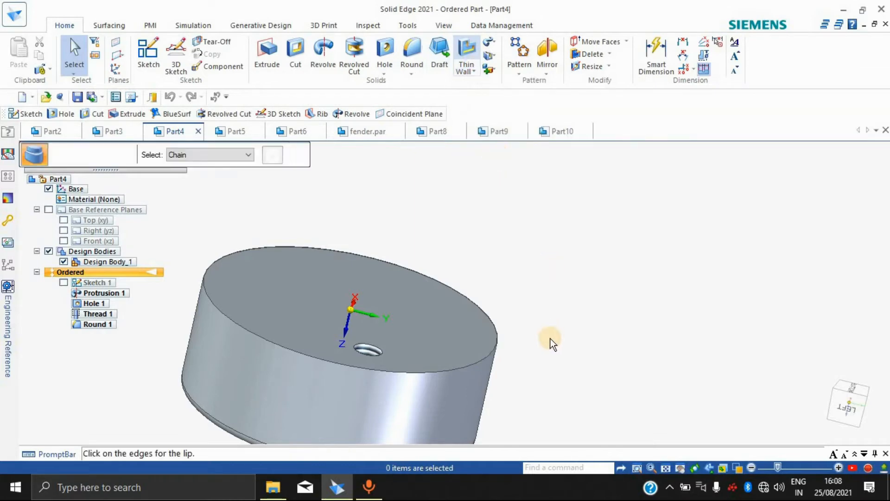
{"action": "left_click", "coordinate": [491, 355]}
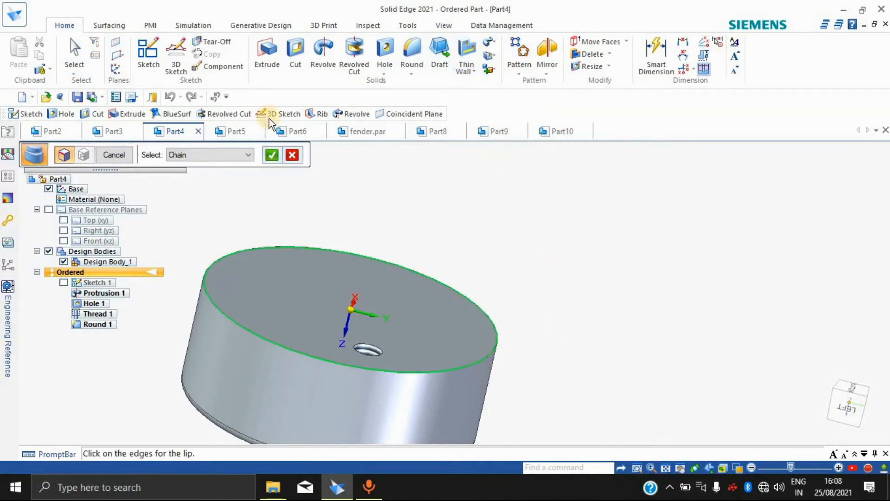
{"action": "left_click", "coordinate": [278, 159]}
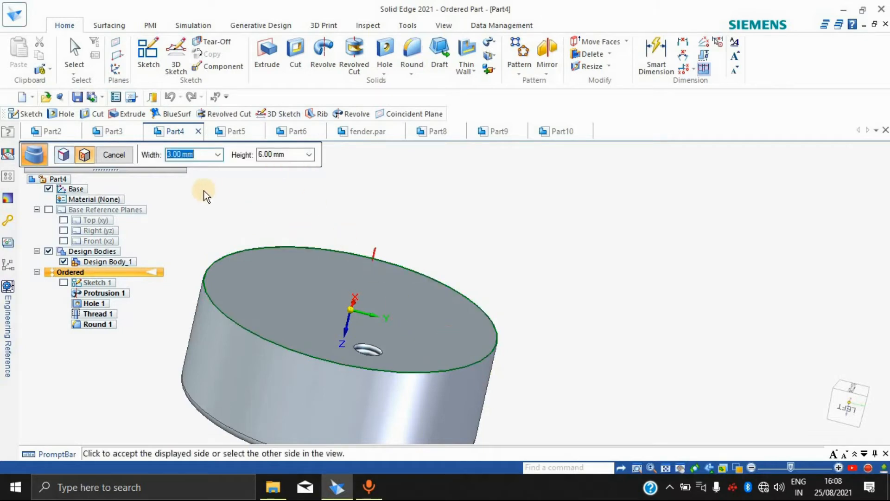
Step: Set the lip width and height to 5 mm and cut it as a groove on the inner side of the edge
{"action": "type", "text": "5"}
{"action": "key", "text": "Tab"}
{"action": "type", "text": "5"}
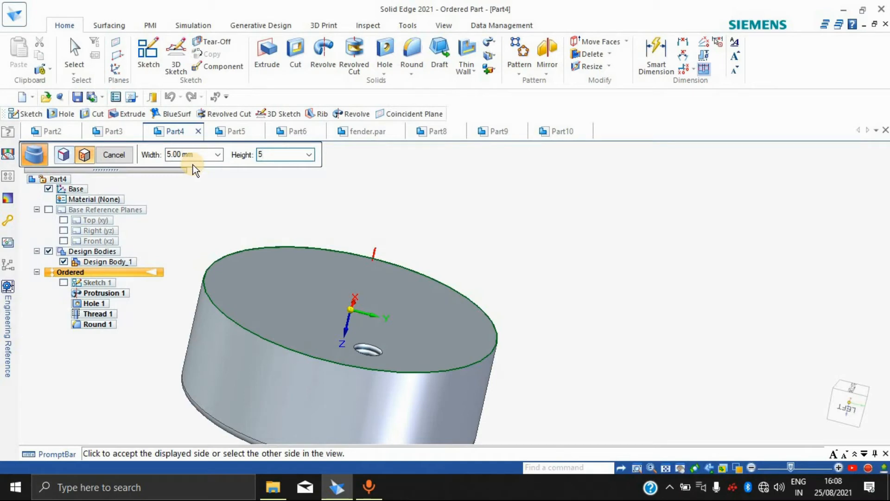
{"action": "key", "text": "Return"}
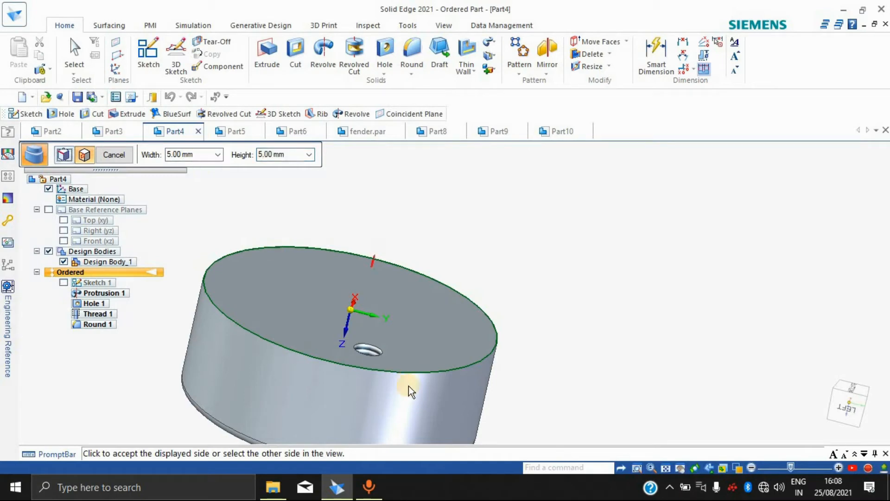
{"action": "middle_click_drag", "start_coordinate": [523, 273], "coordinate": [442, 266]}
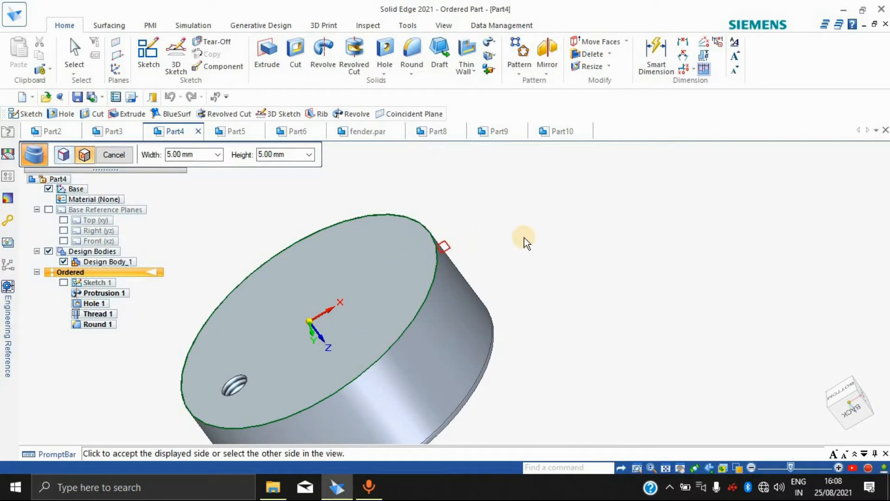
{"action": "left_click", "coordinate": [422, 266]}
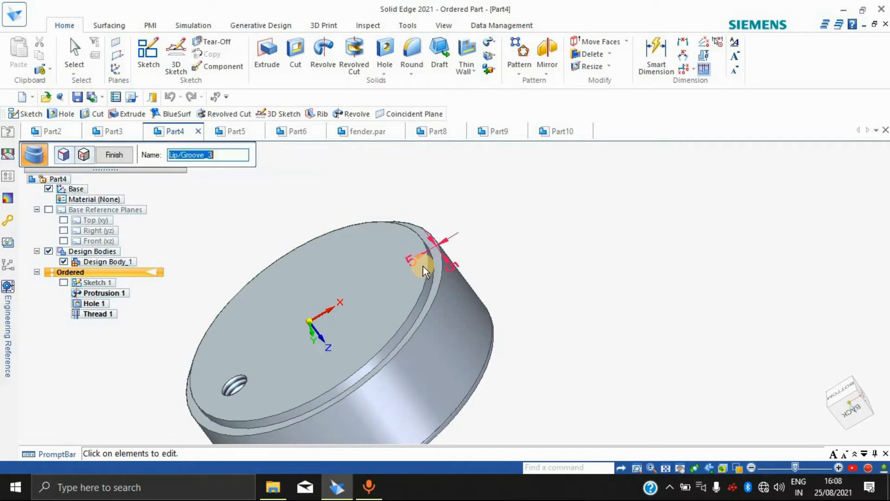
{"action": "middle_click_drag", "start_coordinate": [532, 270], "coordinate": [554, 227]}
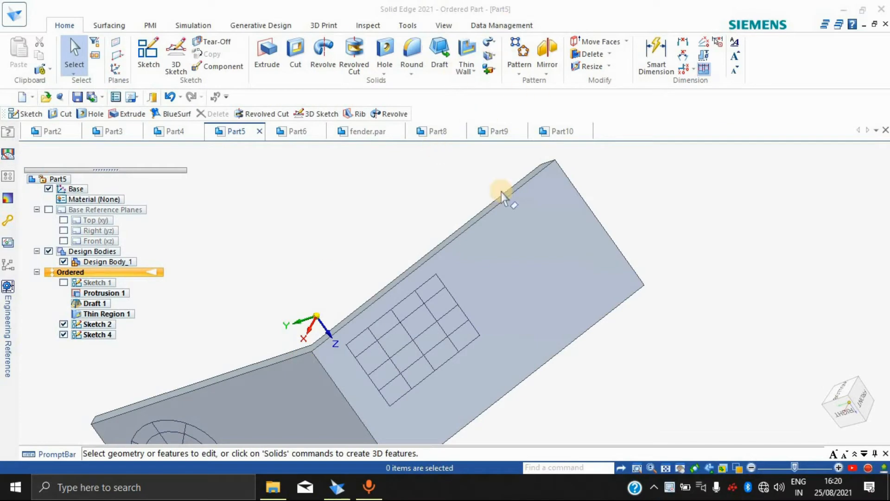
Step: Start a vent in Part5 with the default options, using the outer square of the grid sketch as its boundary
{"action": "left_click", "coordinate": [460, 65]}
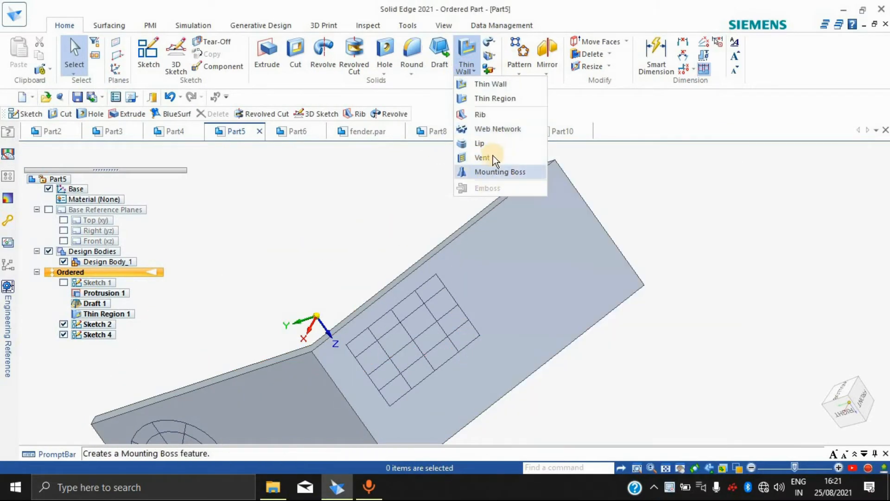
{"action": "left_click", "coordinate": [709, 241]}
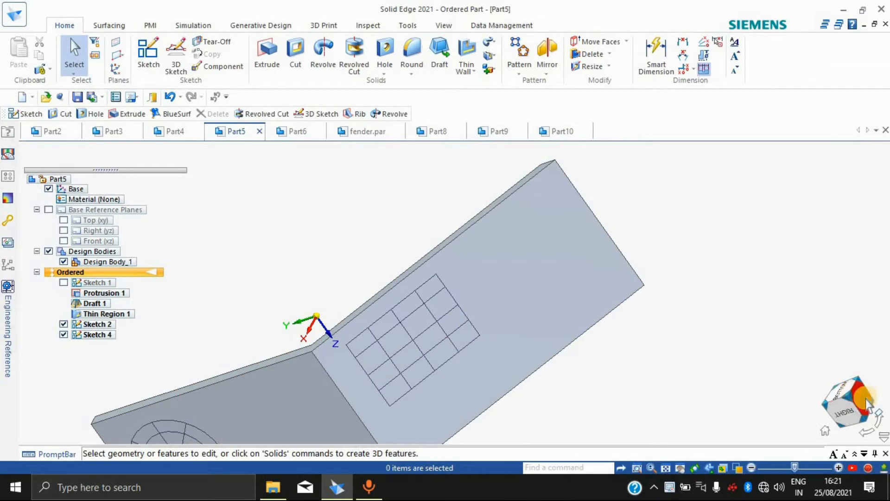
{"action": "left_click", "coordinate": [865, 404]}
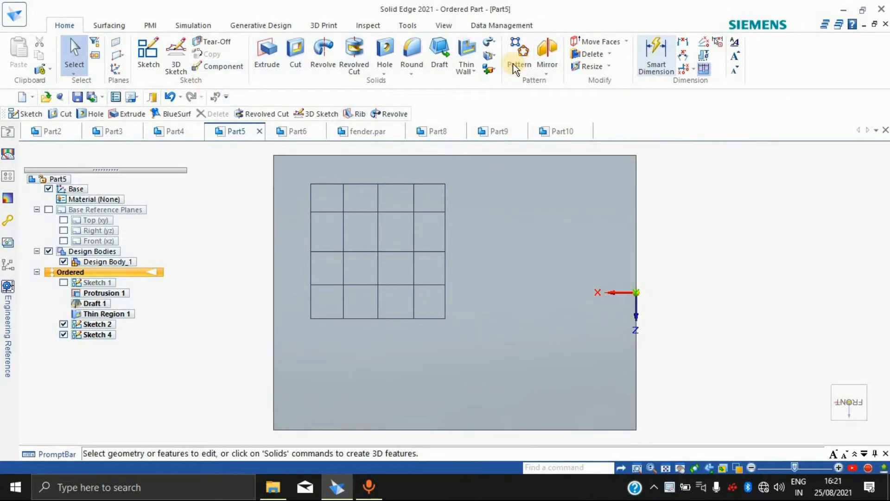
{"action": "left_click", "coordinate": [466, 62]}
{"action": "left_click", "coordinate": [499, 155]}
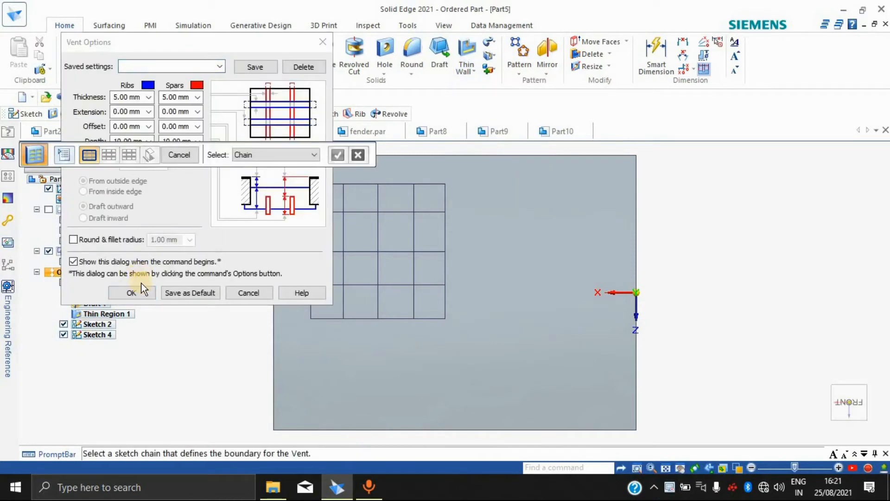
{"action": "left_click", "coordinate": [141, 290]}
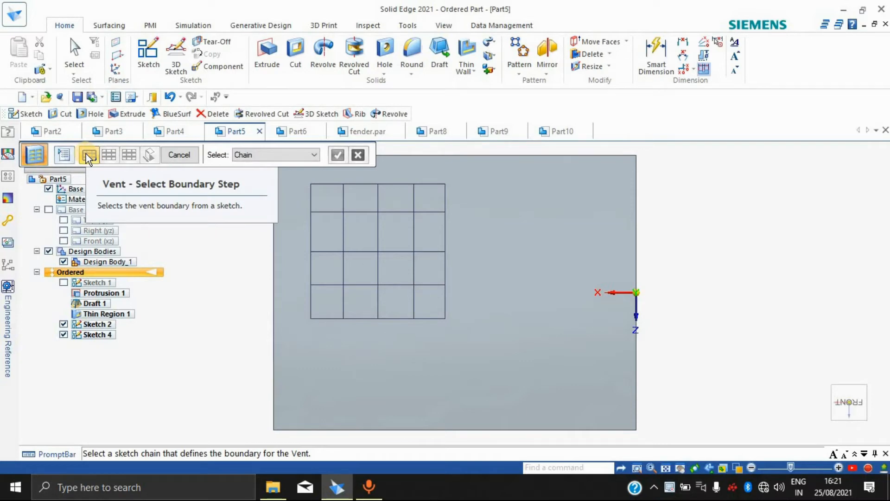
{"action": "left_click", "coordinate": [311, 230]}
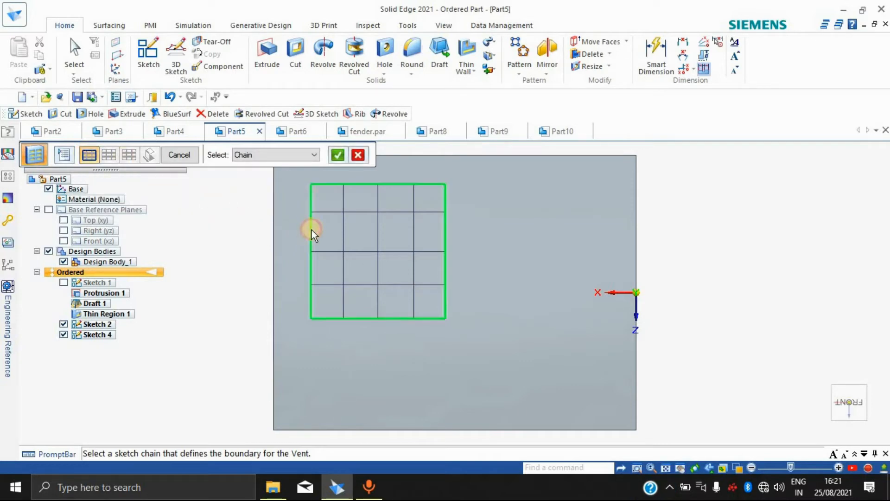
{"action": "left_click", "coordinate": [338, 155]}
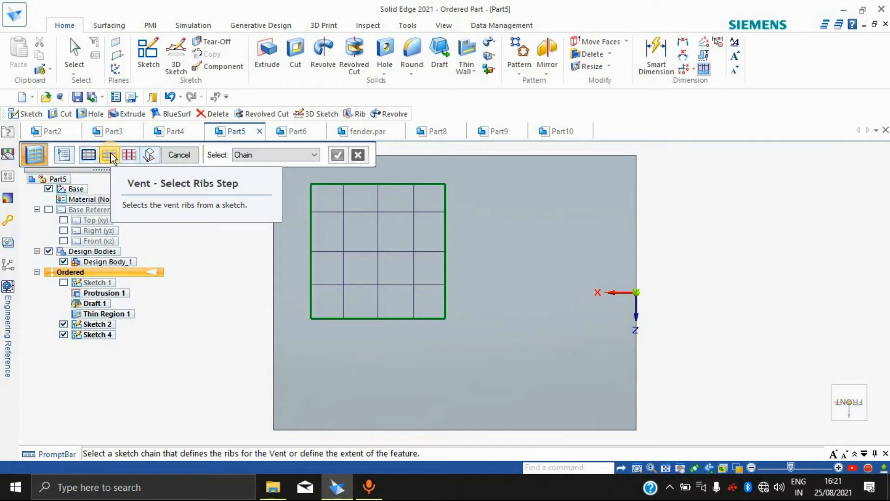
Step: Select the three horizontal lines inside the square as the vent's ribs
{"action": "left_click", "coordinate": [335, 212]}
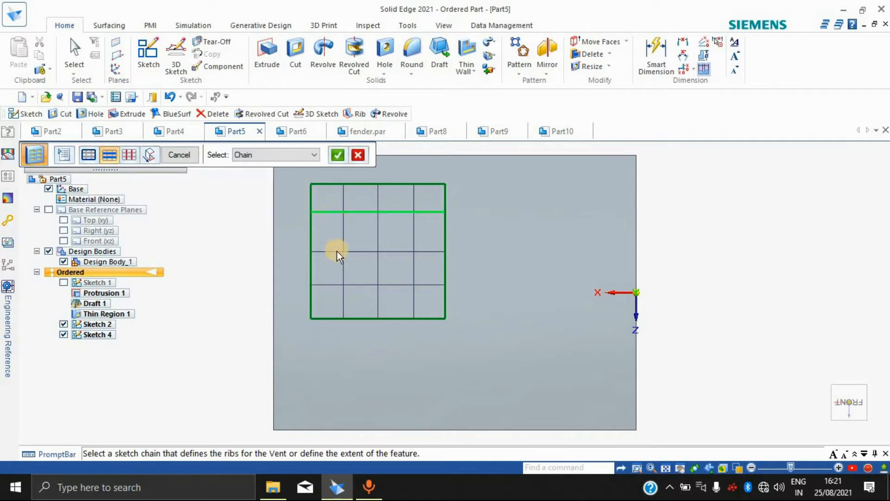
{"action": "left_click", "coordinate": [337, 252]}
{"action": "left_click", "coordinate": [332, 284]}
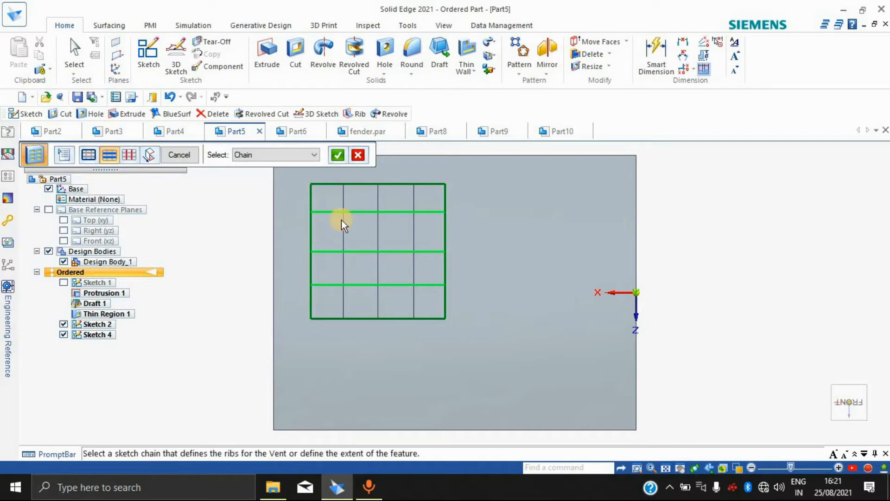
{"action": "left_click", "coordinate": [337, 155]}
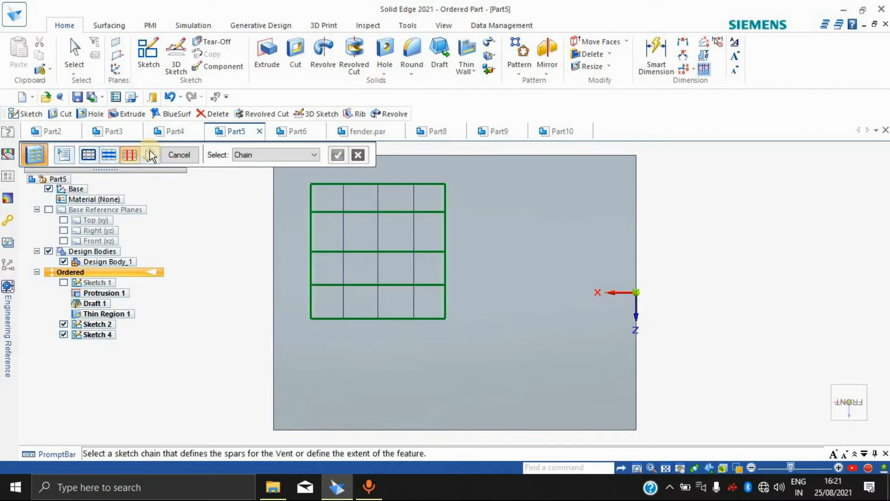
Step: Select the three vertical lines inside the square as the vent's spars and accept them
{"action": "left_click", "coordinate": [346, 219]}
{"action": "left_click", "coordinate": [379, 219]}
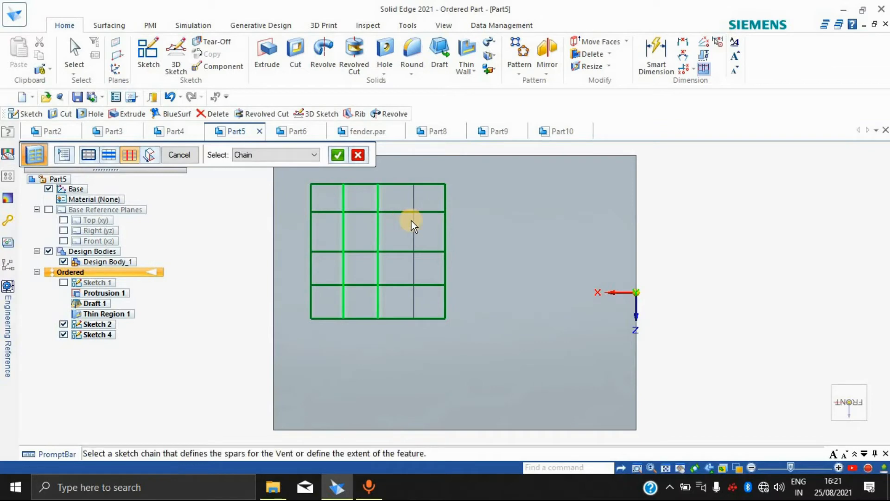
{"action": "left_click", "coordinate": [427, 220]}
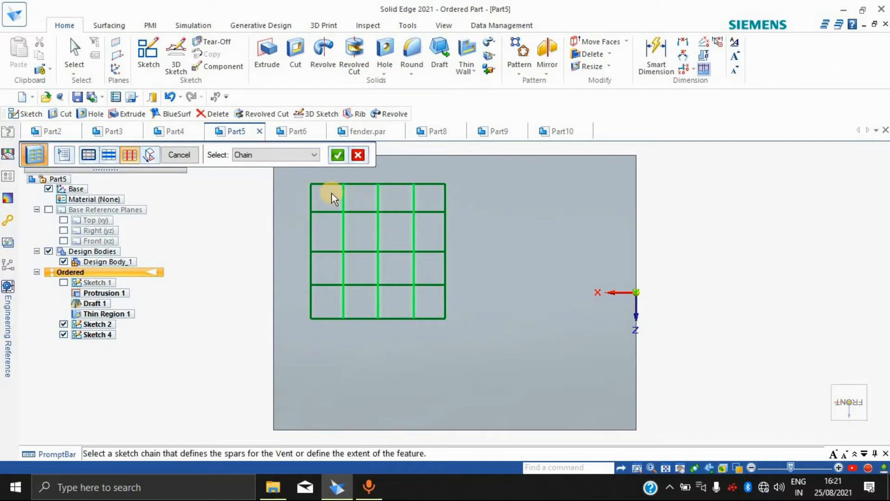
{"action": "left_click", "coordinate": [342, 155]}
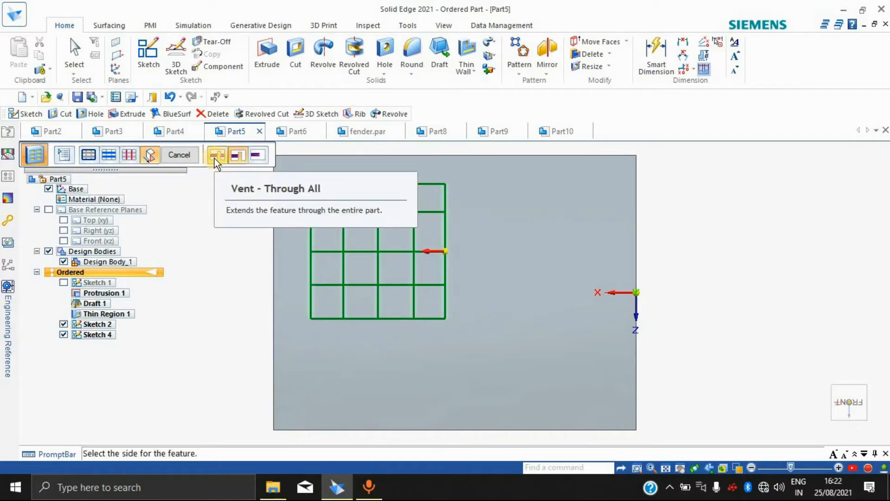
Step: Extend the vent through the entire part, cutting toward the inner side of the wall, and finish the feature
{"action": "left_click", "coordinate": [214, 155]}
{"action": "scroll", "coordinate": [263, 252], "scroll_direction": "down", "scroll_amount": 4}
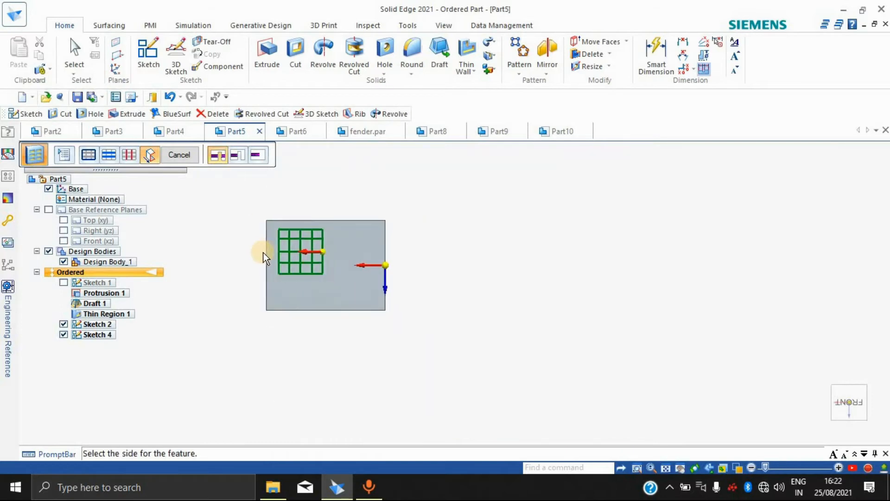
{"action": "middle_click_drag", "start_coordinate": [294, 321], "coordinate": [238, 338]}
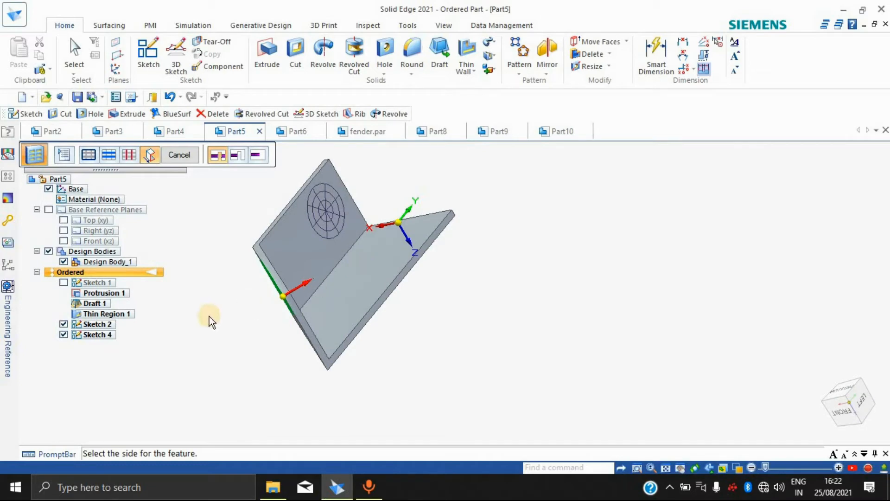
{"action": "left_click", "coordinate": [338, 288]}
{"action": "middle_click_drag", "start_coordinate": [434, 258], "coordinate": [515, 199]}
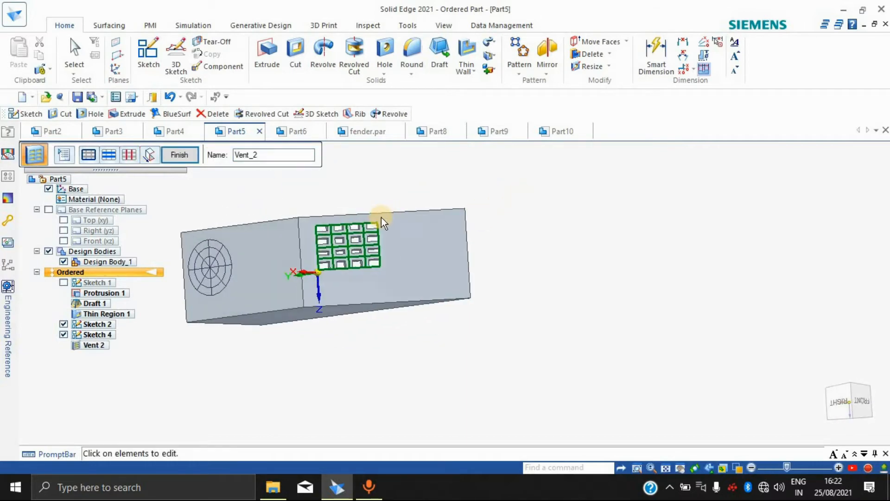
{"action": "scroll", "coordinate": [343, 263], "scroll_direction": "up", "scroll_amount": 3}
{"action": "scroll", "coordinate": [343, 263], "scroll_direction": "up", "scroll_amount": 3}
{"action": "scroll", "coordinate": [343, 262], "scroll_direction": "down", "scroll_amount": 3}
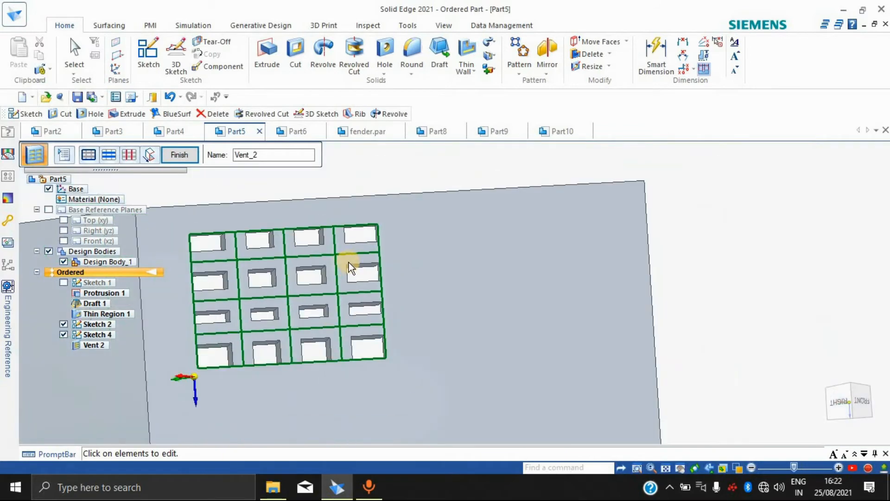
{"action": "left_click", "coordinate": [463, 71]}
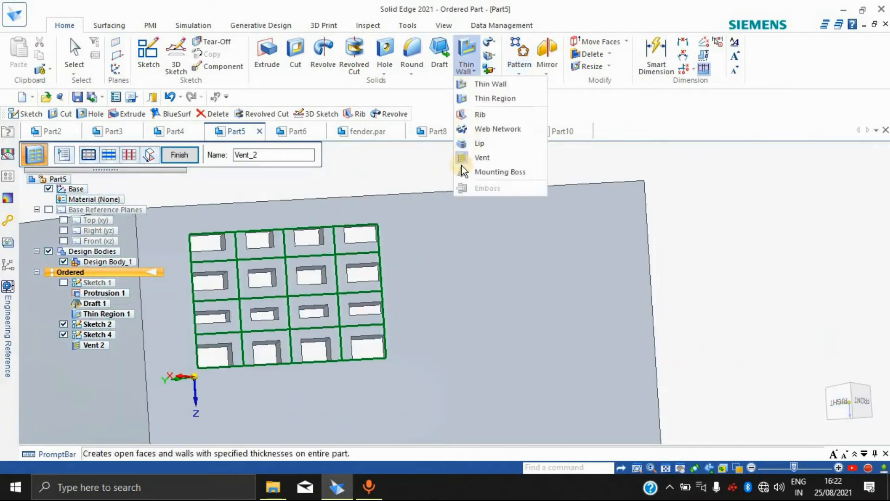
{"action": "left_click", "coordinate": [701, 221]}
{"action": "left_click", "coordinate": [195, 155]}
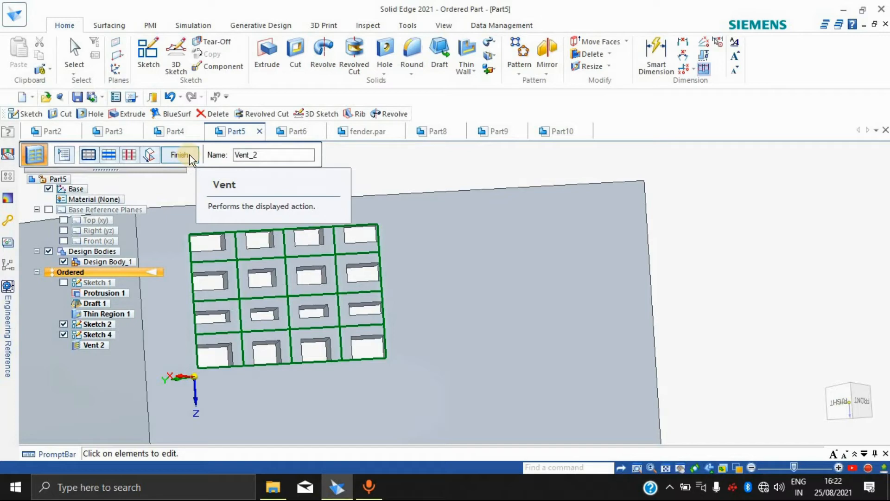
{"action": "left_click", "coordinate": [190, 155]}
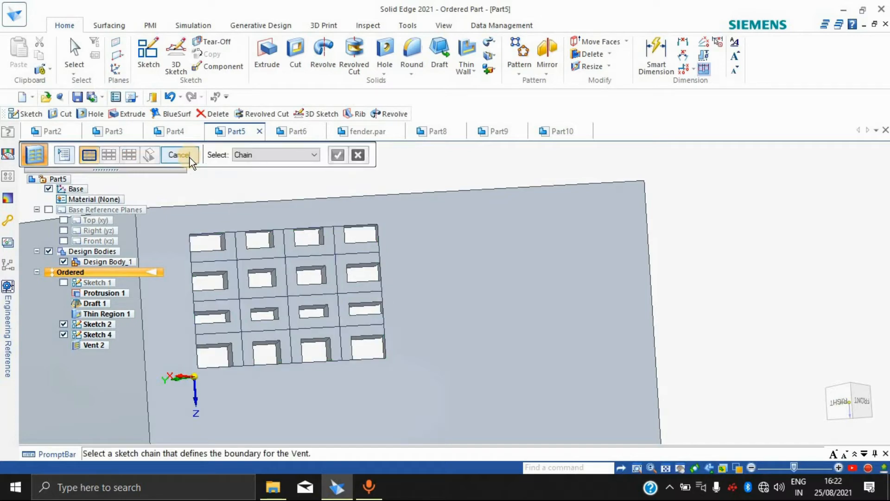
{"action": "scroll", "coordinate": [385, 280], "scroll_direction": "down", "scroll_amount": 2}
{"action": "scroll", "coordinate": [386, 280], "scroll_direction": "up", "scroll_amount": 1}
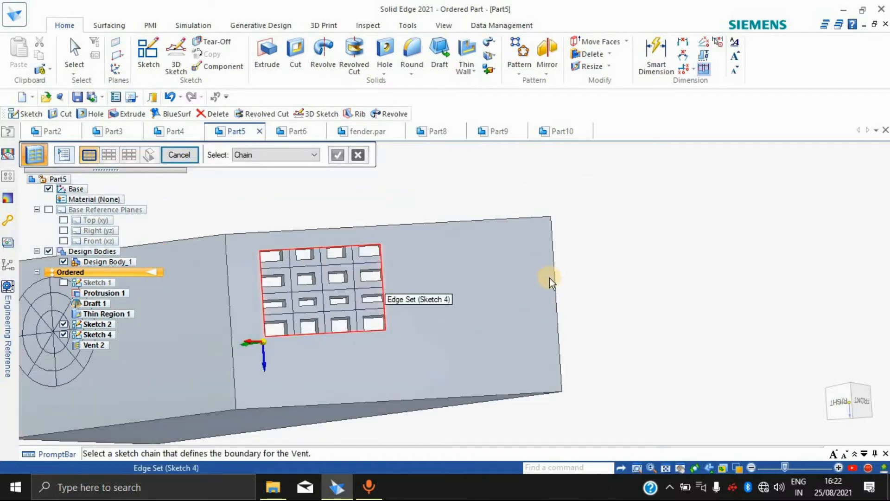
{"action": "middle_click_drag", "start_coordinate": [537, 344], "coordinate": [647, 323]}
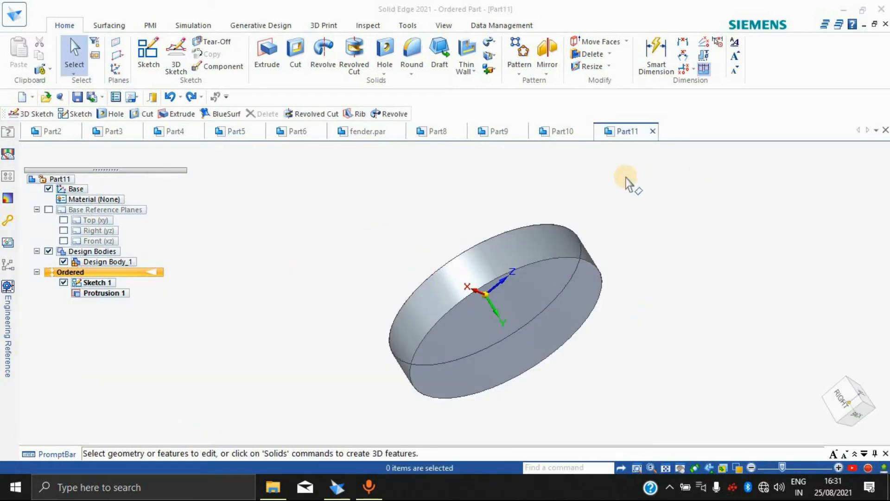
Step: Start a mounting boss in Part11 on a plane parallel to the disc's flat face, offset about 31.29 mm
{"action": "left_click", "coordinate": [472, 71]}
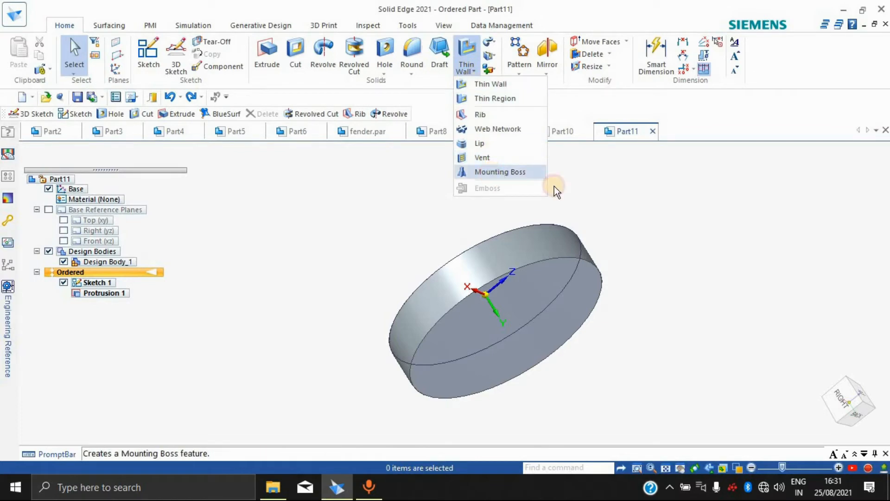
{"action": "left_click", "coordinate": [493, 174]}
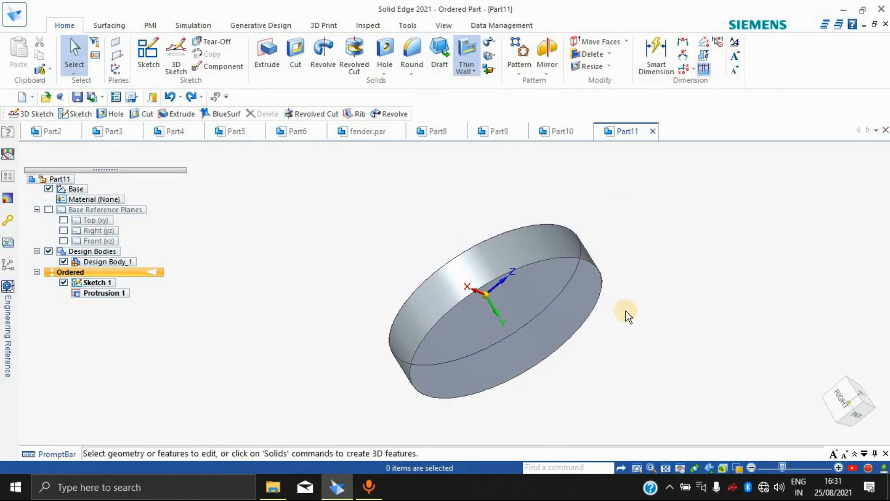
{"action": "left_click", "coordinate": [526, 310]}
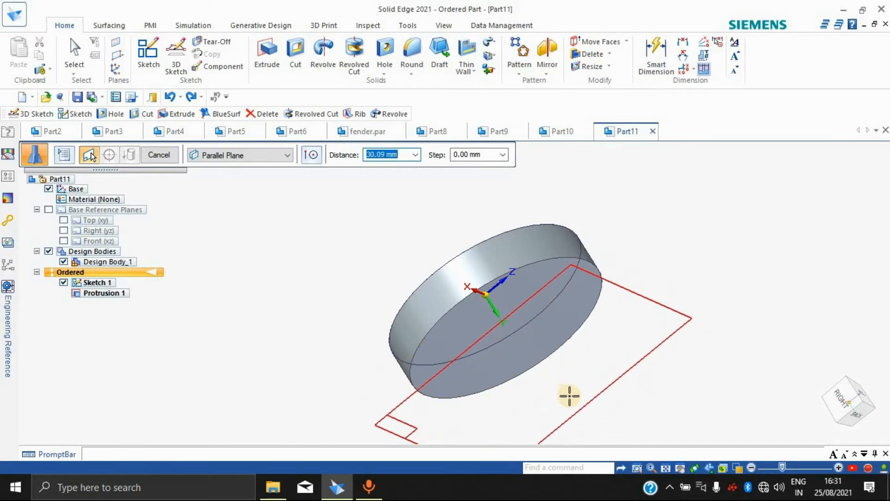
{"action": "left_click", "coordinate": [566, 373]}
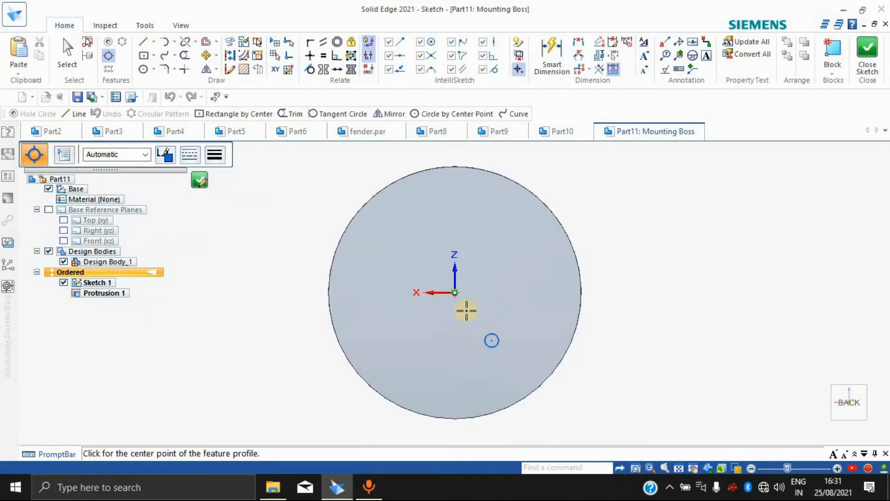
Step: Centre the mounting boss on the origin, close its sketch and extend the boss toward the disc
{"action": "left_click", "coordinate": [455, 292]}
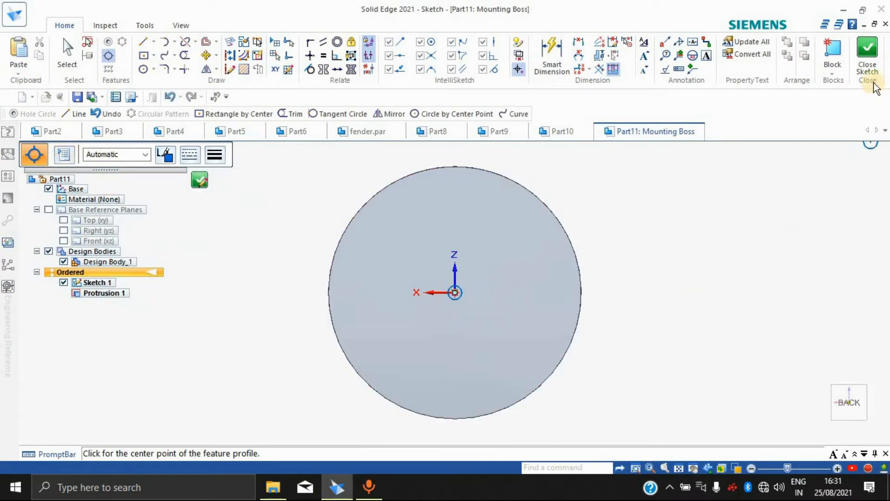
{"action": "left_click", "coordinate": [868, 58]}
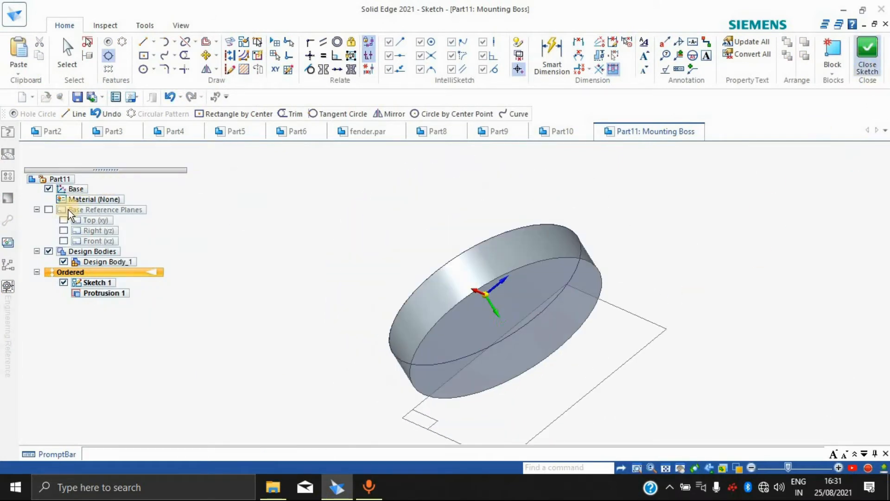
{"action": "left_click", "coordinate": [534, 356]}
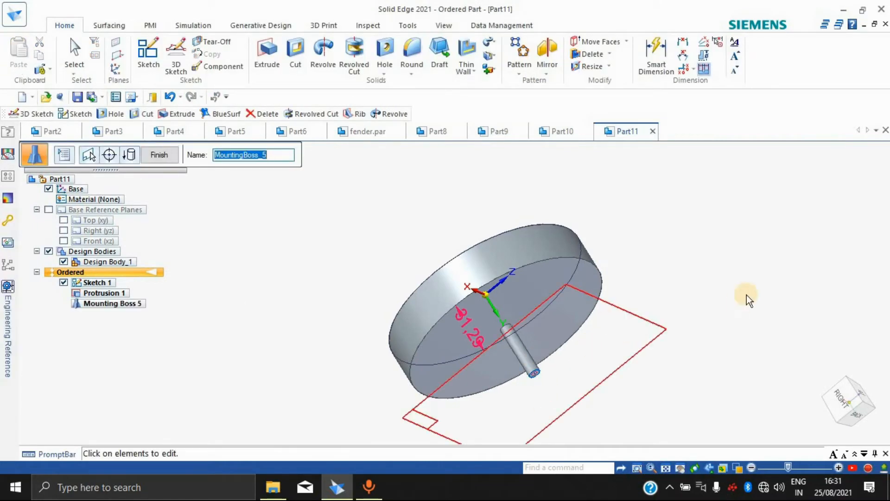
{"action": "middle_click_drag", "start_coordinate": [706, 274], "coordinate": [575, 259]}
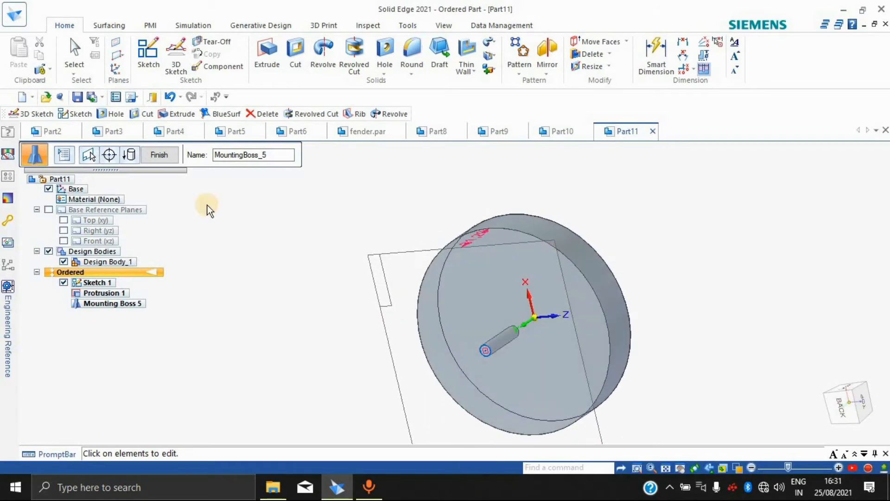
Step: Try to add a mounting hole, four stiffening ribs, a 2° draft and 1.27 mm rounds to the boss, then discard the options
{"action": "left_click", "coordinate": [65, 157]}
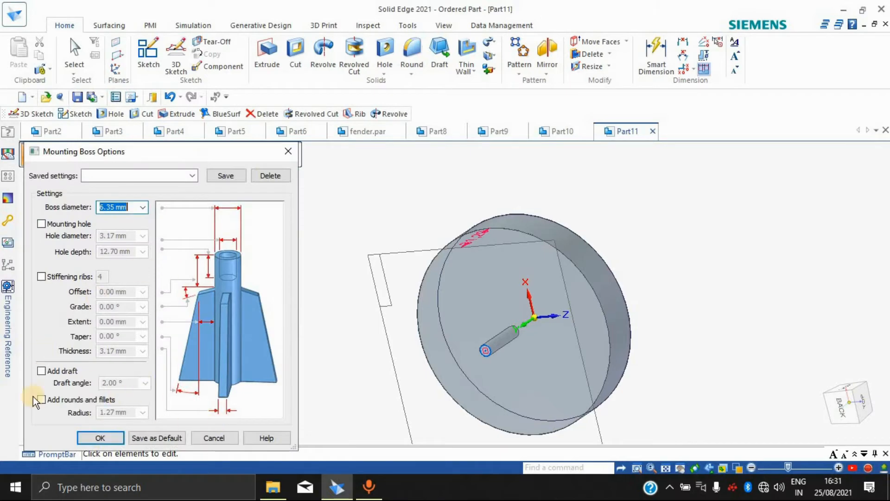
{"action": "left_click", "coordinate": [42, 276]}
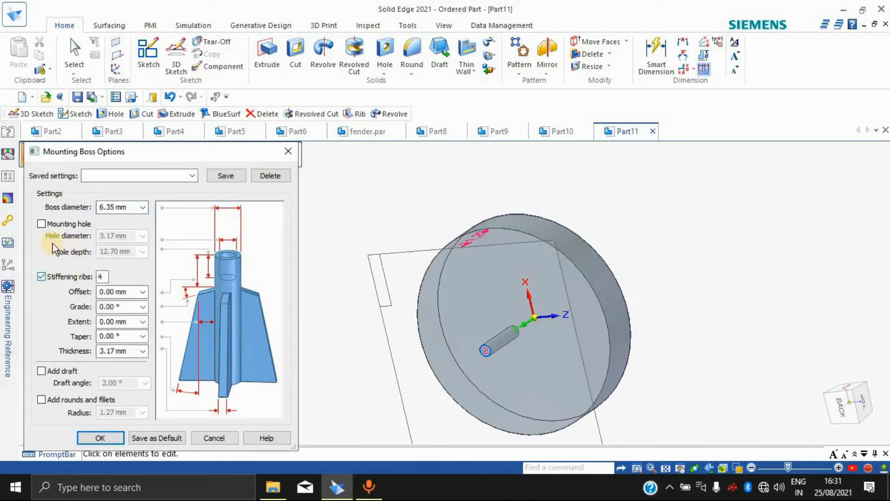
{"action": "left_click", "coordinate": [41, 224]}
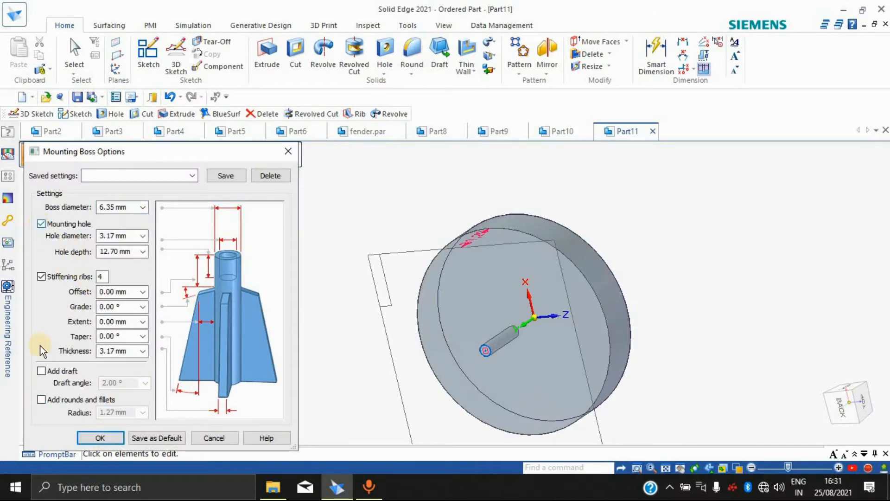
{"action": "left_click", "coordinate": [41, 371]}
{"action": "left_click", "coordinate": [43, 398]}
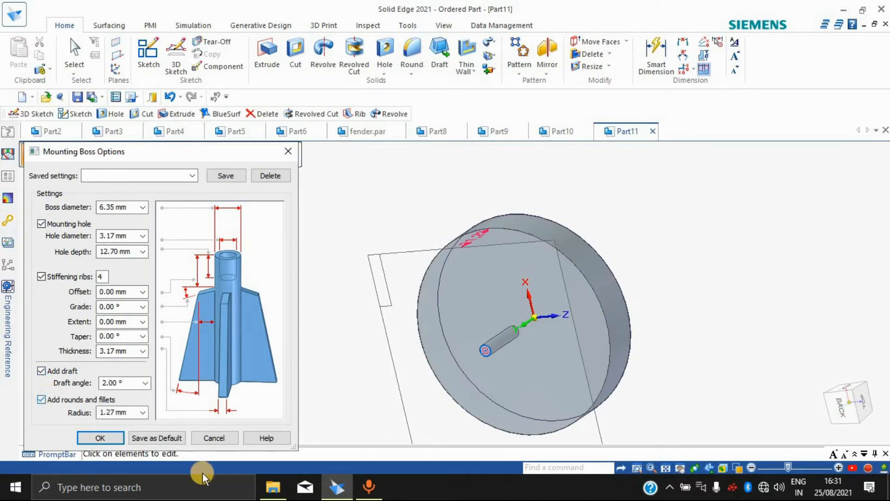
{"action": "left_click", "coordinate": [118, 436]}
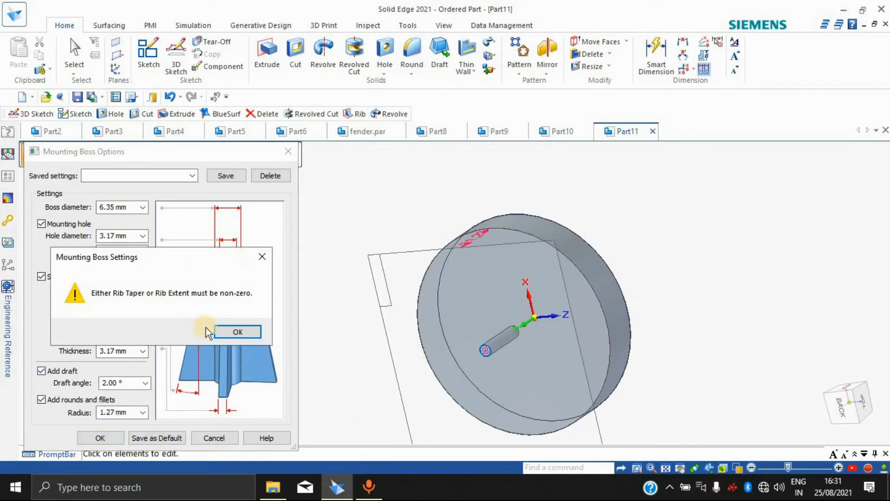
{"action": "left_click", "coordinate": [223, 331]}
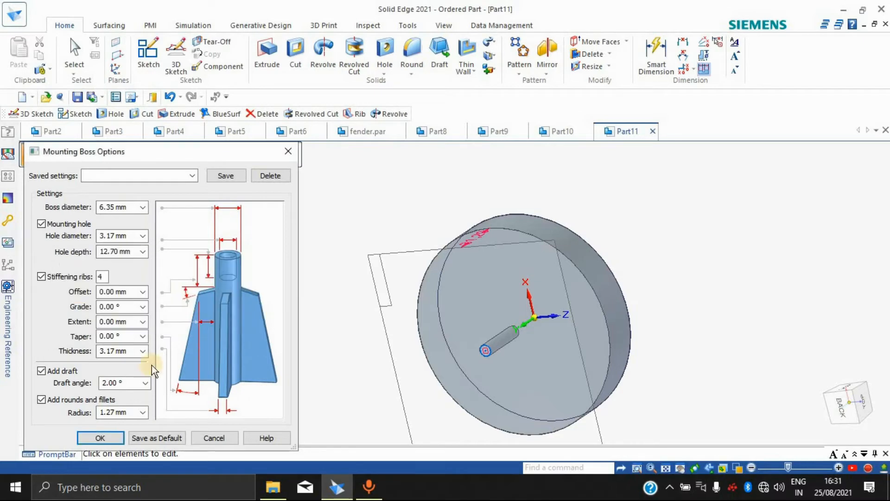
{"action": "left_click", "coordinate": [227, 438]}
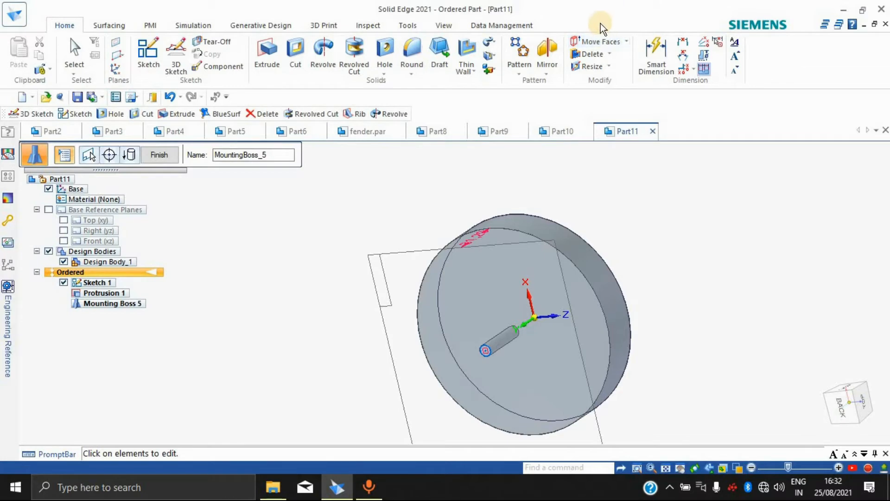
{"action": "left_click", "coordinate": [492, 45]}
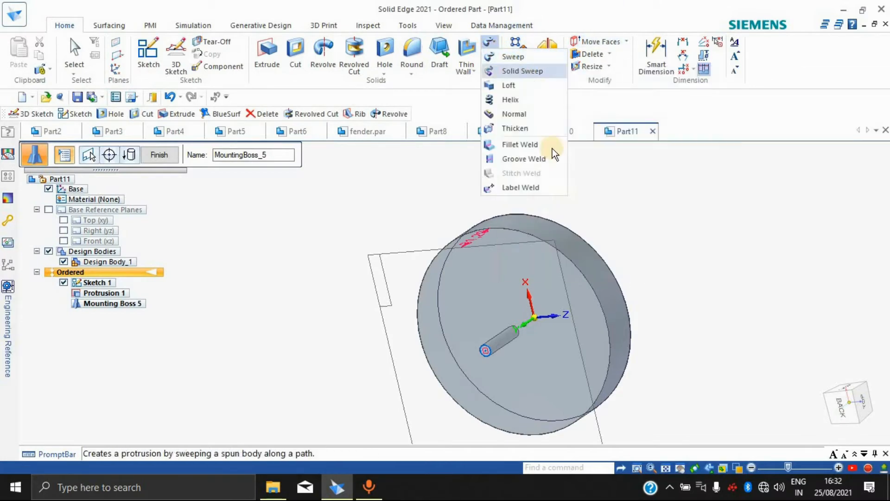
{"action": "left_click", "coordinate": [479, 193]}
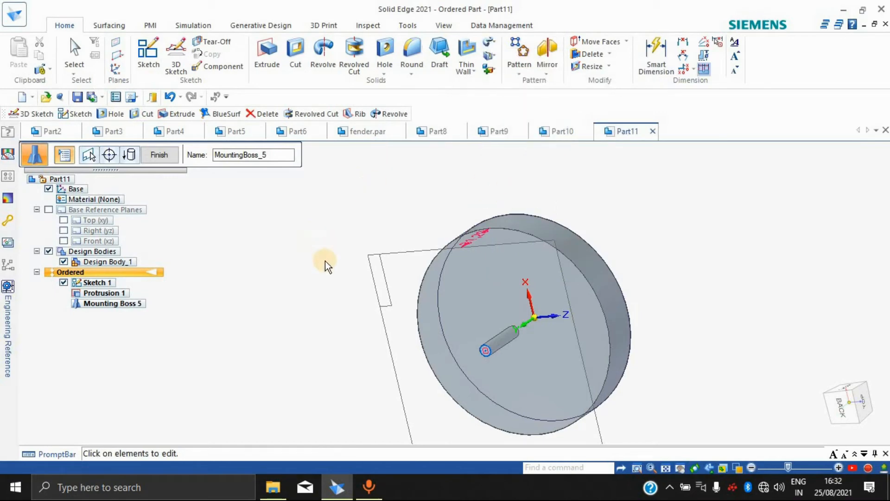
{"action": "scroll", "coordinate": [325, 261], "scroll_direction": "down", "scroll_amount": 3}
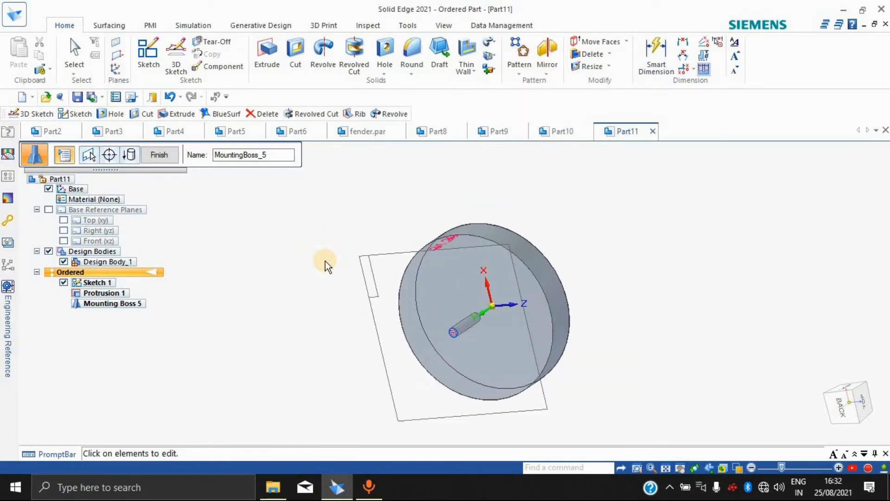
Step: Undo the mounting boss, the disc protrusion and its sketch to empty the part
{"action": "key", "text": "ctrl+z"}
{"action": "key", "text": "ctrl+z"}
{"action": "key", "text": "ctrl+z"}
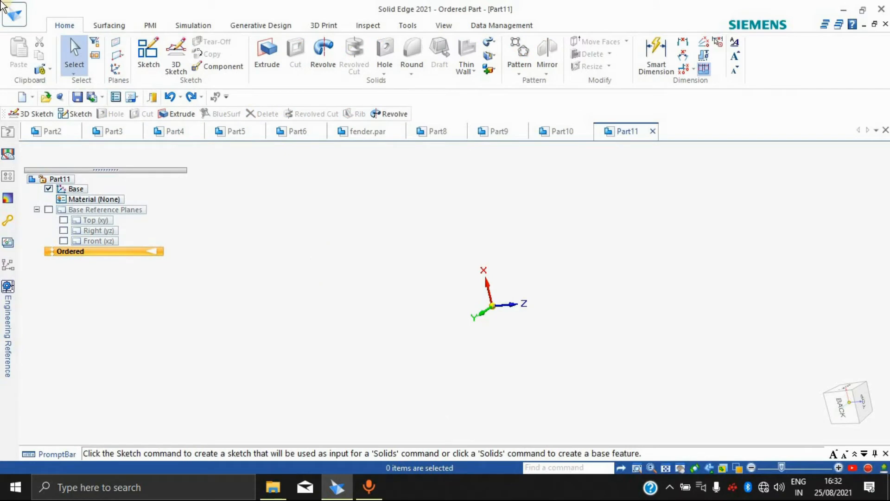
Step: Show the base reference planes and sketch a circle about 69.21 mm in diameter, centred on the origin, on the Top (xy) plane
{"action": "left_click", "coordinate": [153, 52]}
{"action": "left_click", "coordinate": [49, 211]}
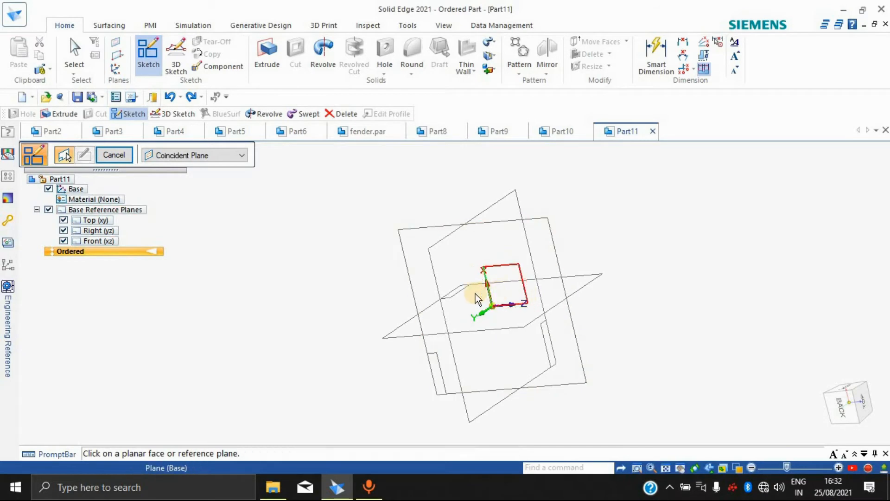
{"action": "left_click", "coordinate": [442, 263]}
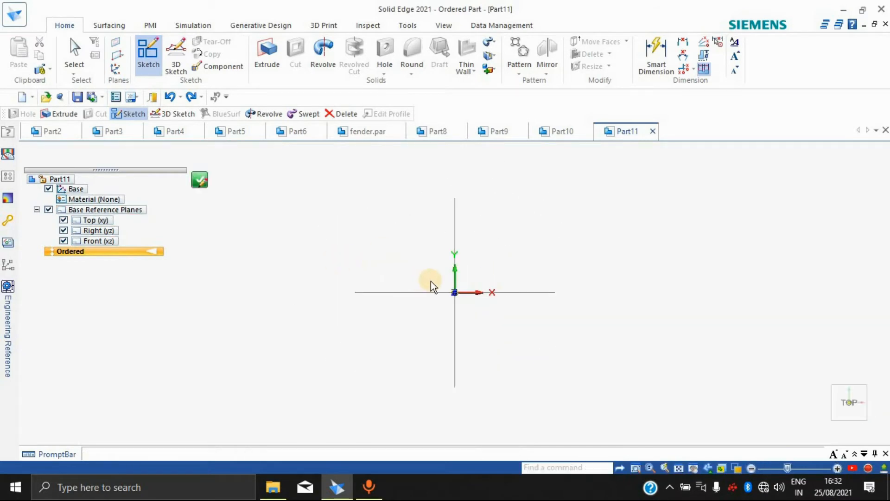
{"action": "left_click", "coordinate": [140, 72]}
{"action": "left_click", "coordinate": [455, 293]}
{"action": "left_click", "coordinate": [511, 314]}
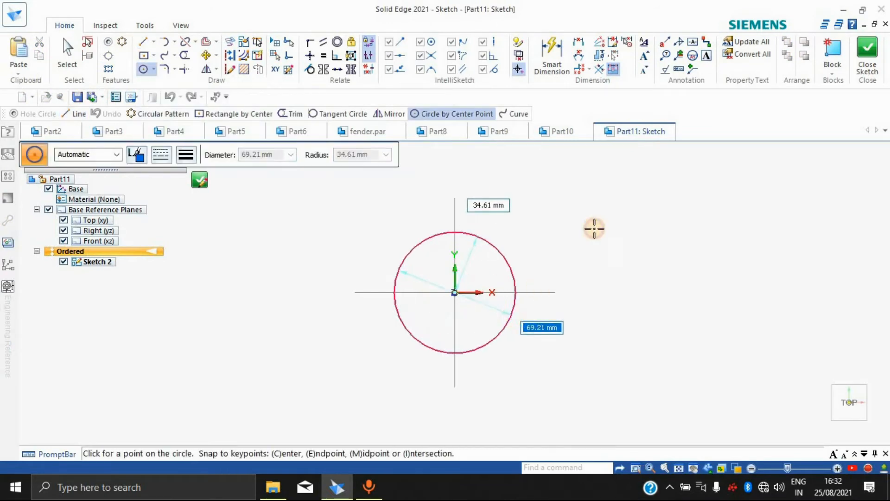
{"action": "left_click", "coordinate": [867, 51]}
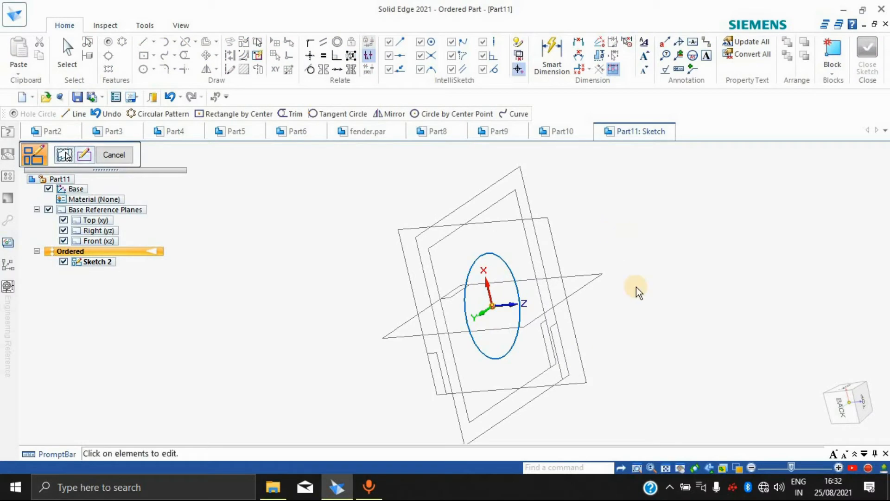
Step: Sketch a wavy S-shaped curve starting at the origin on the Front (xz) plane, and finish the sketch
{"action": "mouse_move", "coordinate": [609, 336]}
{"action": "middle_mouse_down"}
{"action": "mouse_move", "coordinate": [761, 280]}
{"action": "mouse_move", "coordinate": [730, 317]}
{"action": "middle_mouse_up"}
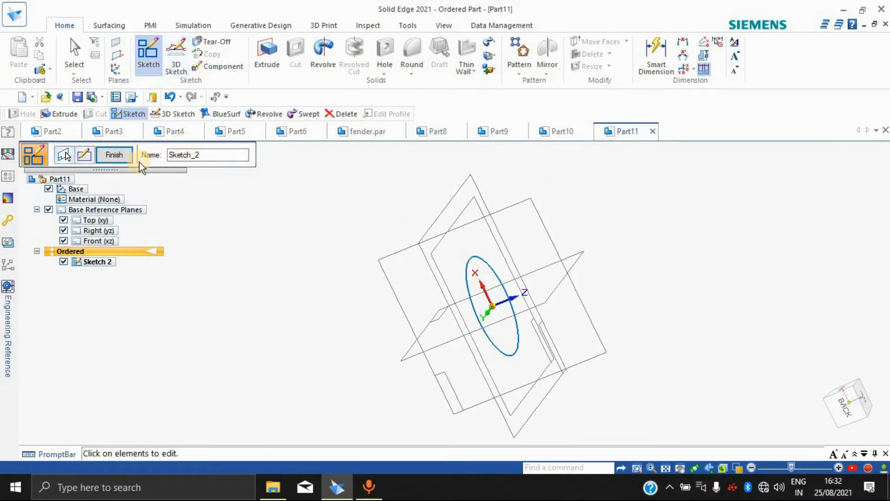
{"action": "left_click", "coordinate": [148, 55]}
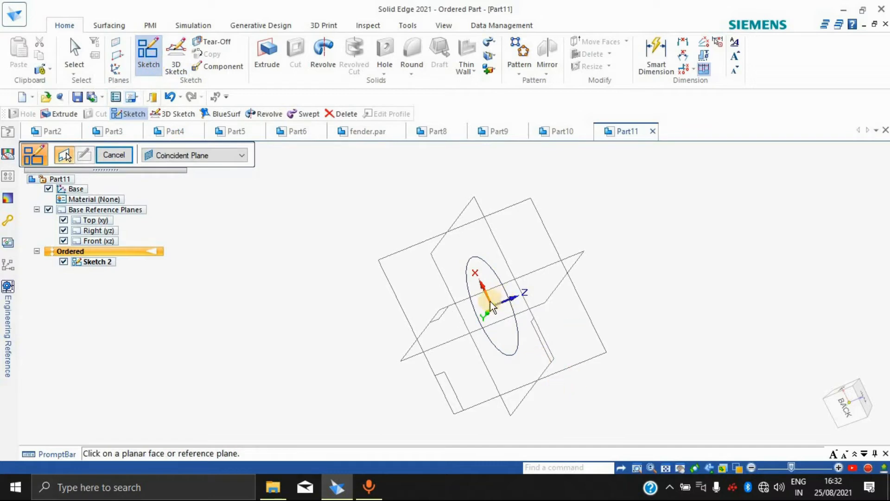
{"action": "left_click", "coordinate": [541, 247]}
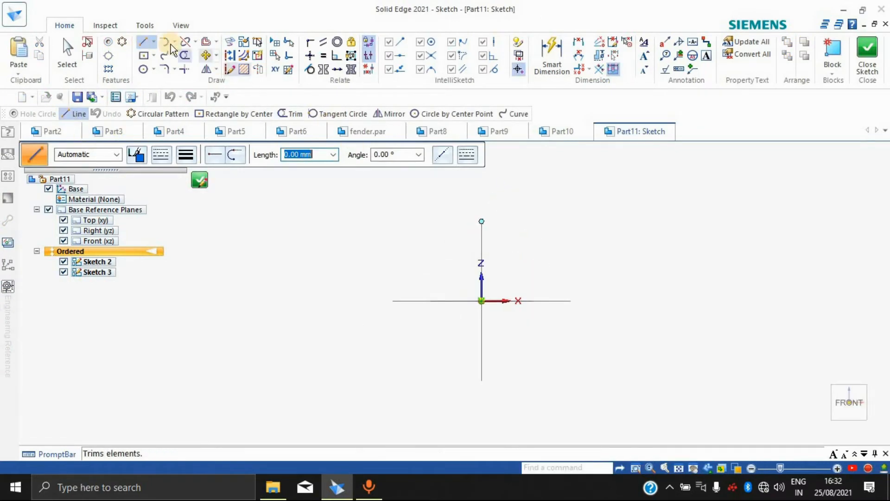
{"action": "left_click", "coordinate": [165, 60]}
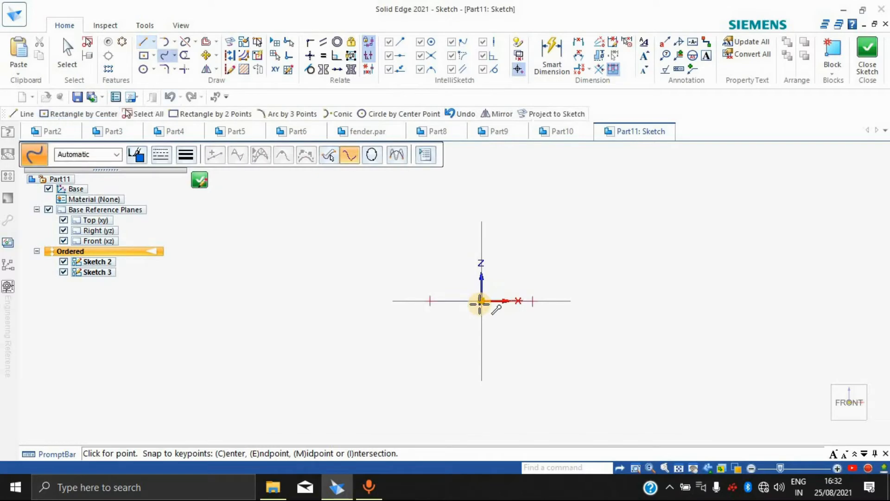
{"action": "scroll", "coordinate": [487, 198], "scroll_direction": "down", "scroll_amount": 2}
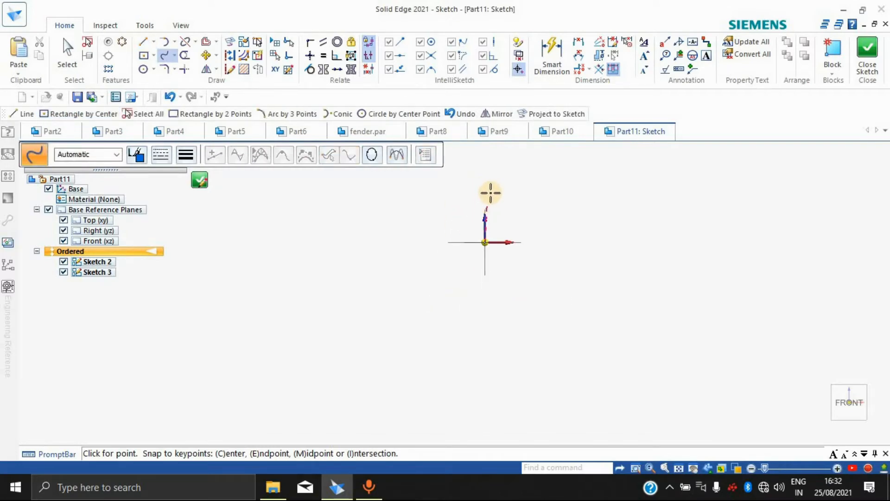
{"action": "mouse_move", "coordinate": [487, 192]}
{"action": "left_mouse_down"}
{"action": "mouse_move", "coordinate": [466, 183]}
{"action": "mouse_move", "coordinate": [505, 159]}
{"action": "mouse_move", "coordinate": [538, 154]}
{"action": "left_mouse_up"}
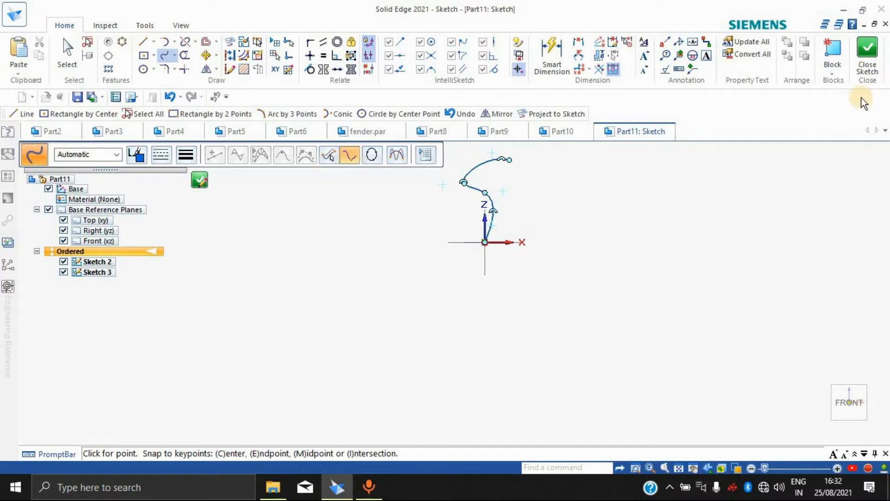
{"action": "left_click", "coordinate": [864, 76]}
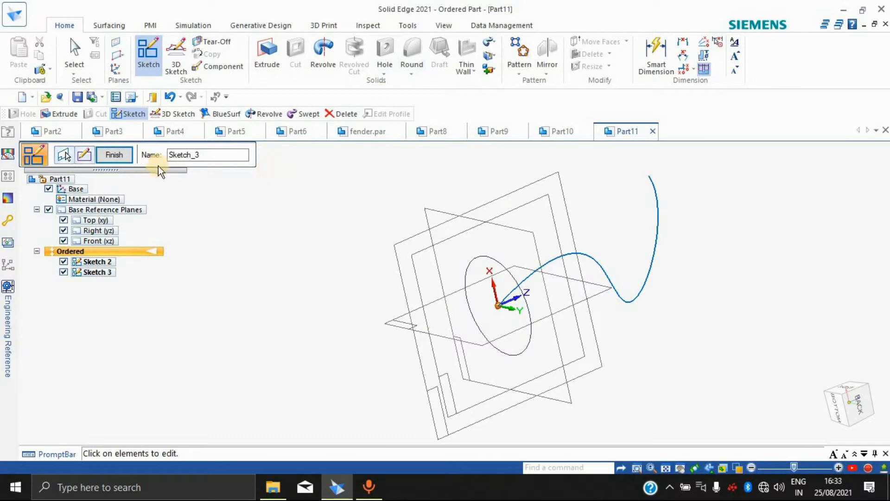
{"action": "left_click", "coordinate": [109, 155]}
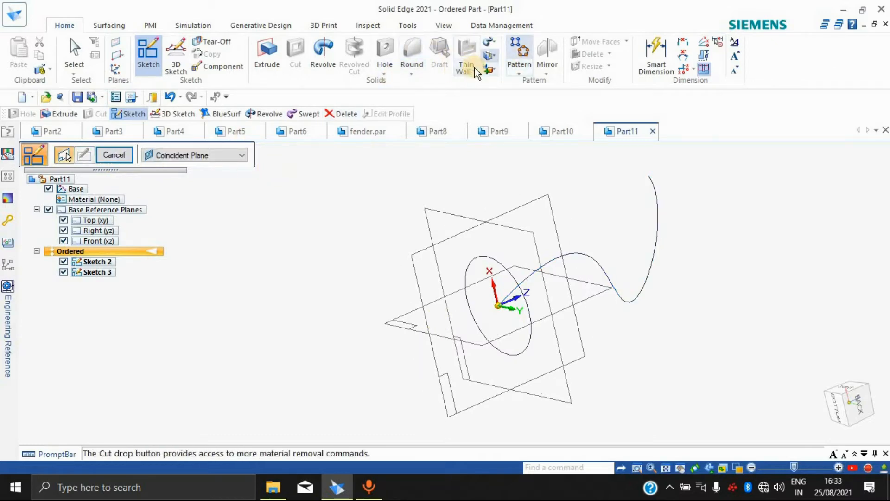
Step: Try a single path and cross section sweep with the circle as the path and the wavy curve as the cross section
{"action": "left_click", "coordinate": [492, 42]}
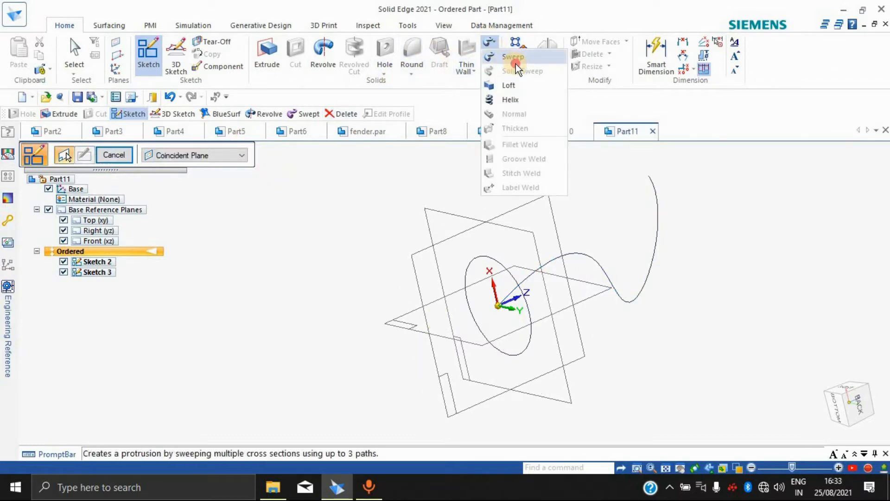
{"action": "left_click", "coordinate": [514, 58]}
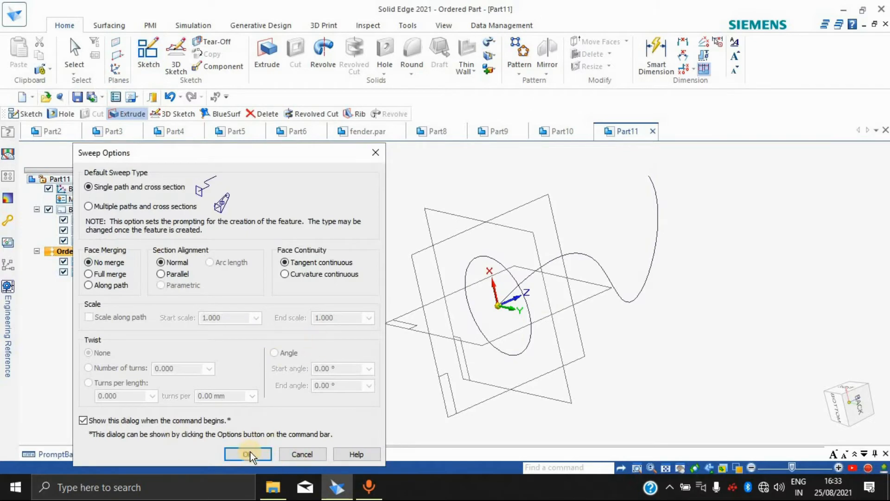
{"action": "left_click", "coordinate": [248, 454]}
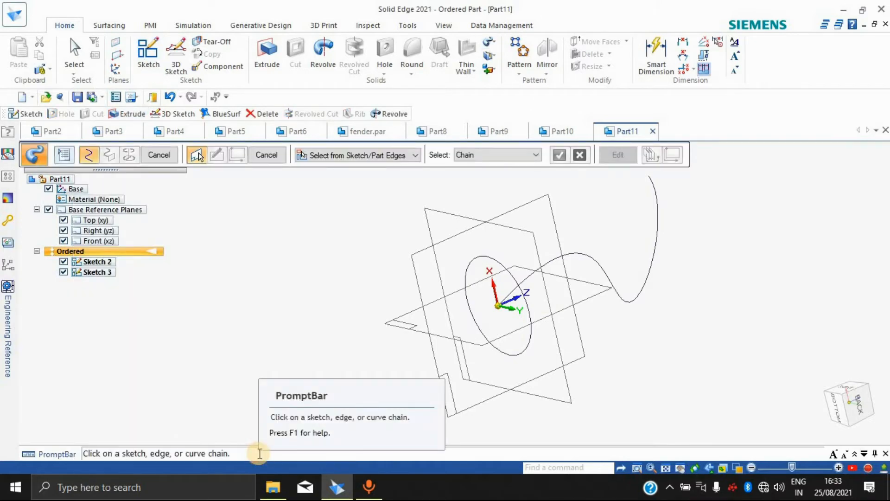
{"action": "left_click", "coordinate": [483, 256]}
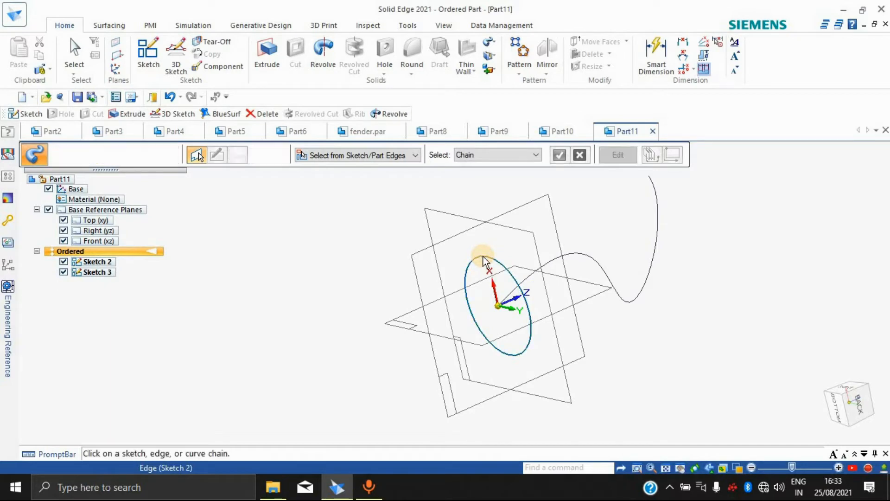
{"action": "left_click", "coordinate": [544, 266]}
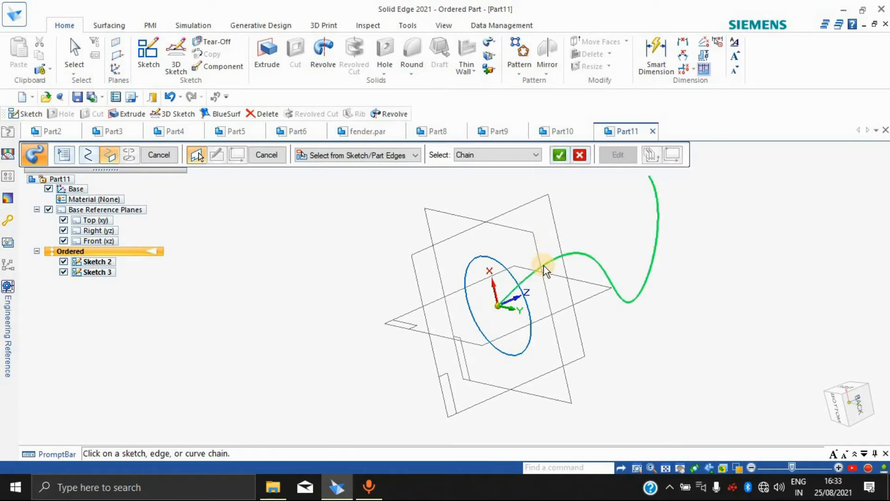
{"action": "left_click", "coordinate": [565, 266]}
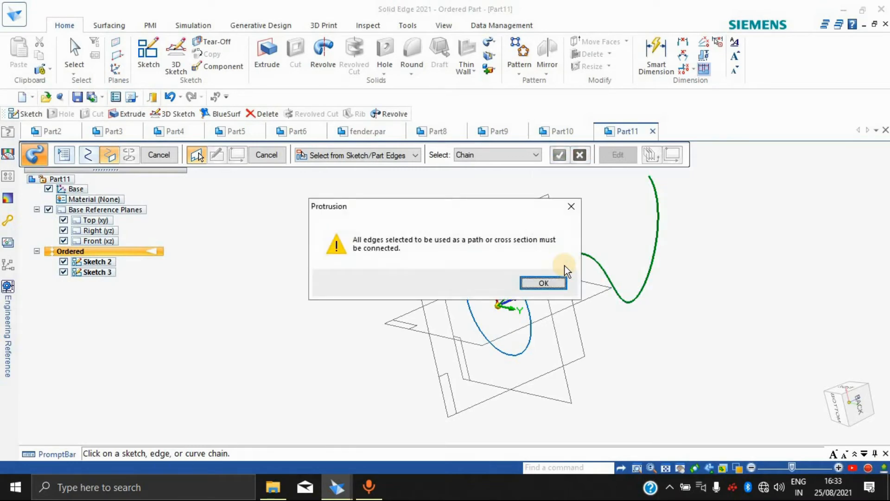
{"action": "left_click", "coordinate": [542, 282]}
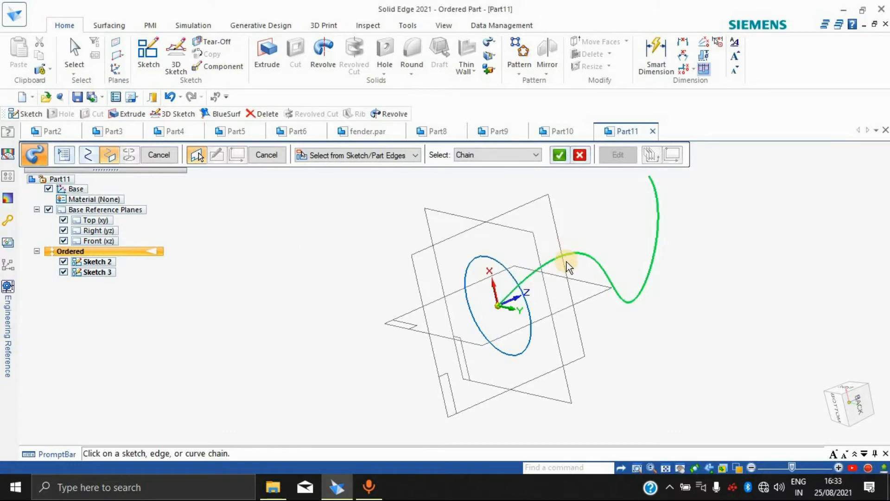
{"action": "key", "text": "ctrl+z"}
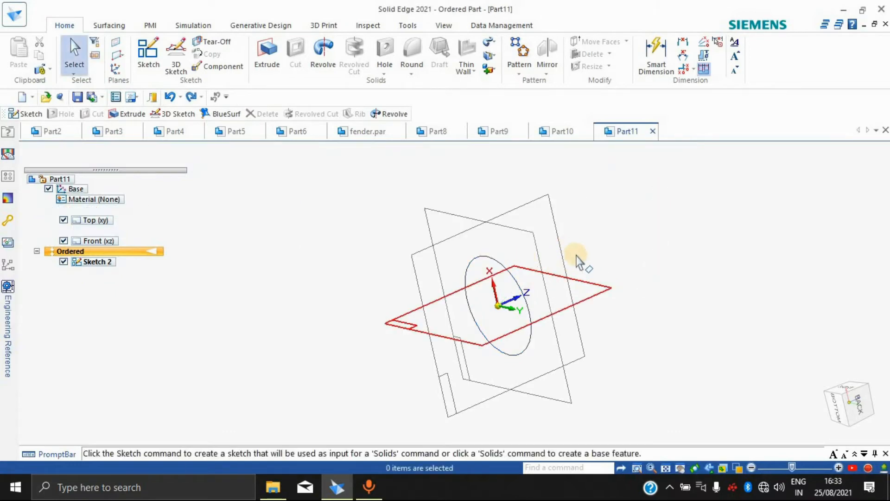
{"action": "key", "text": "ctrl+y"}
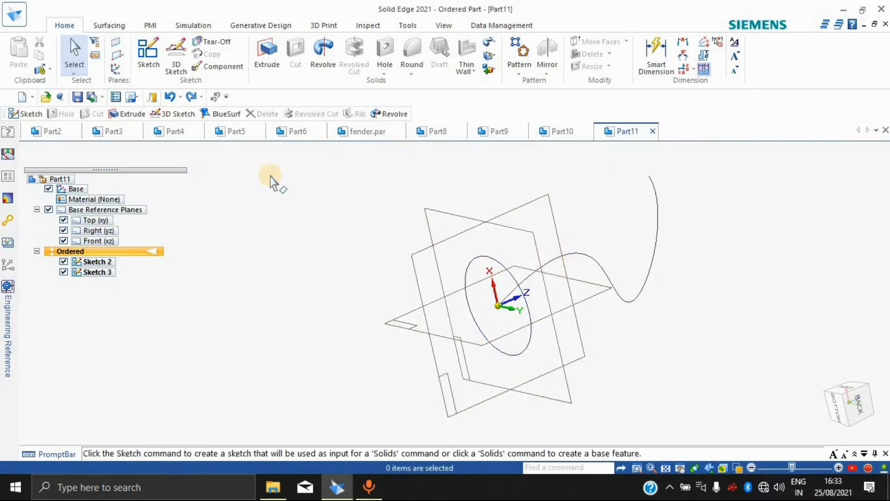
{"action": "left_click", "coordinate": [490, 46]}
{"action": "left_click", "coordinate": [509, 50]}
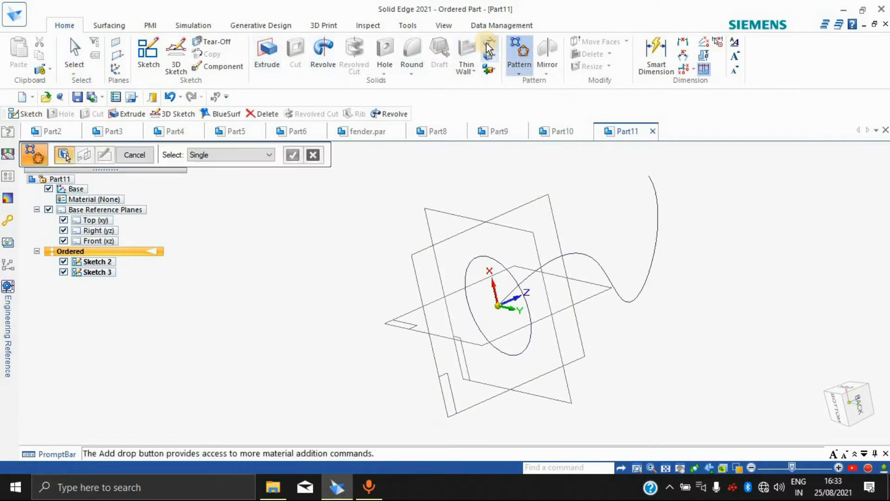
{"action": "key", "text": "Escape"}
{"action": "left_click", "coordinate": [493, 42]}
{"action": "left_click", "coordinate": [498, 56]}
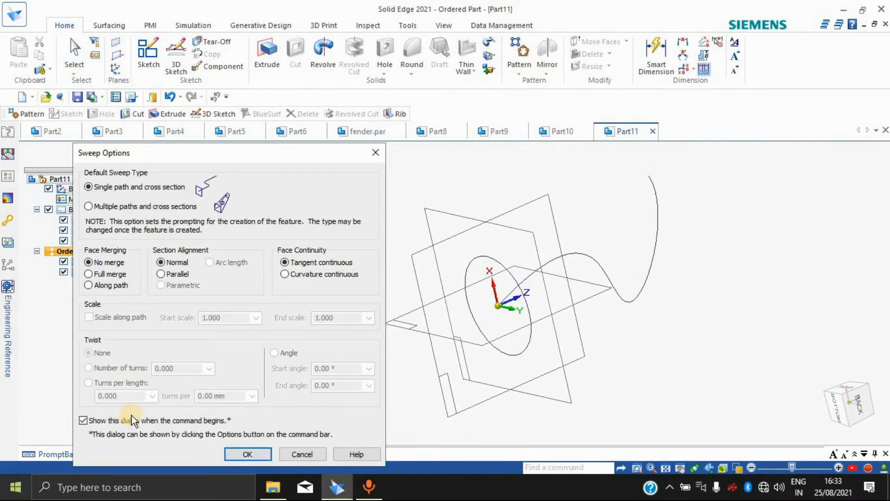
{"action": "left_click", "coordinate": [238, 453]}
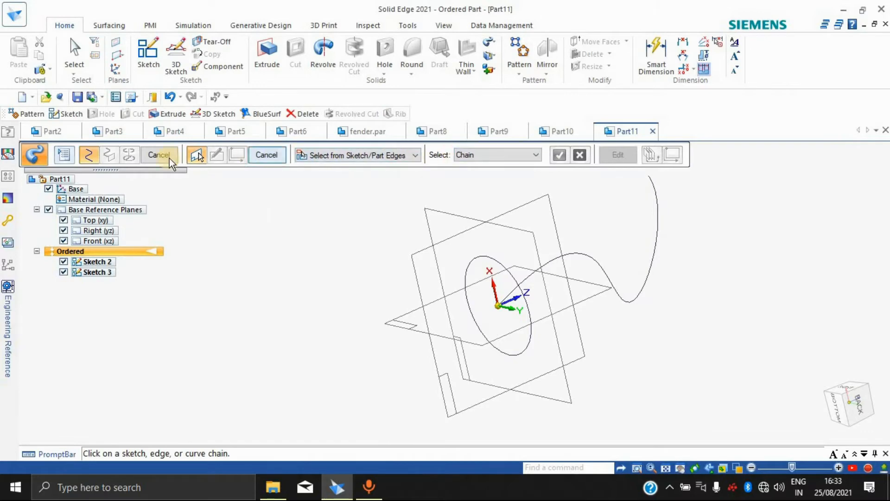
{"action": "left_click", "coordinate": [348, 155]}
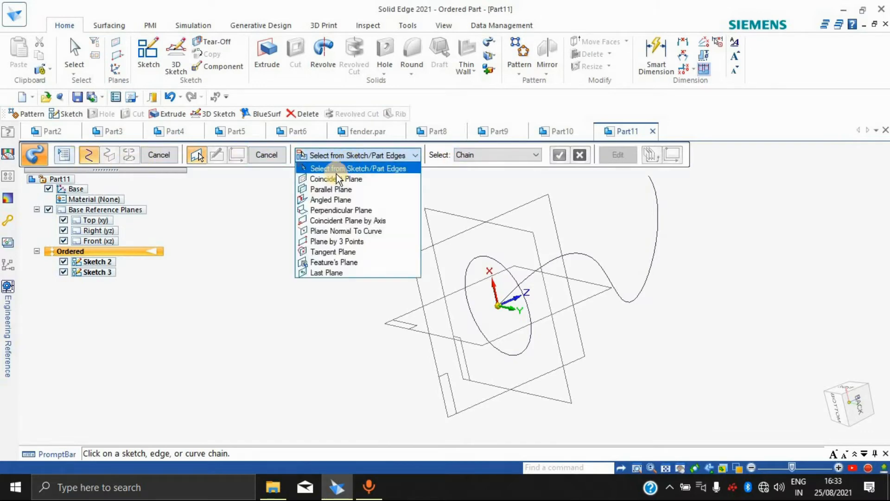
{"action": "left_click", "coordinate": [346, 168]}
{"action": "left_click", "coordinate": [468, 279]}
{"action": "left_click", "coordinate": [559, 155]}
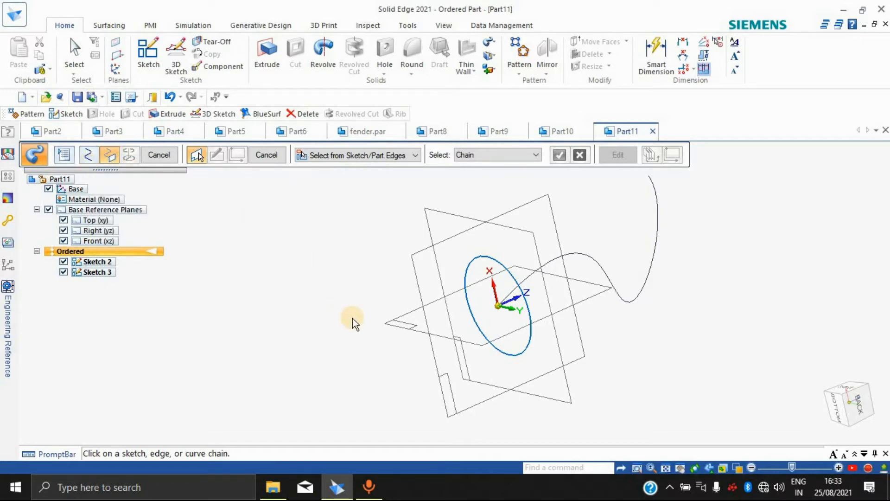
{"action": "key", "text": "Escape"}
{"action": "key", "text": "ctrl+z"}
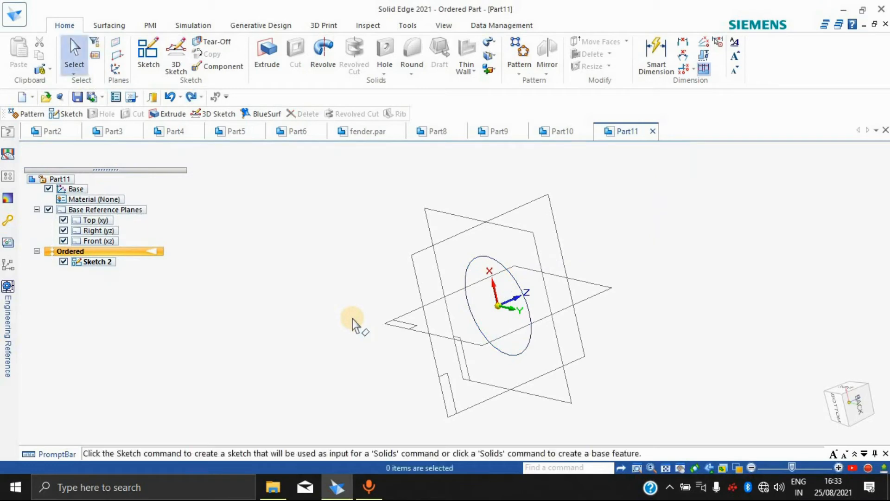
{"action": "key", "text": "ctrl+y"}
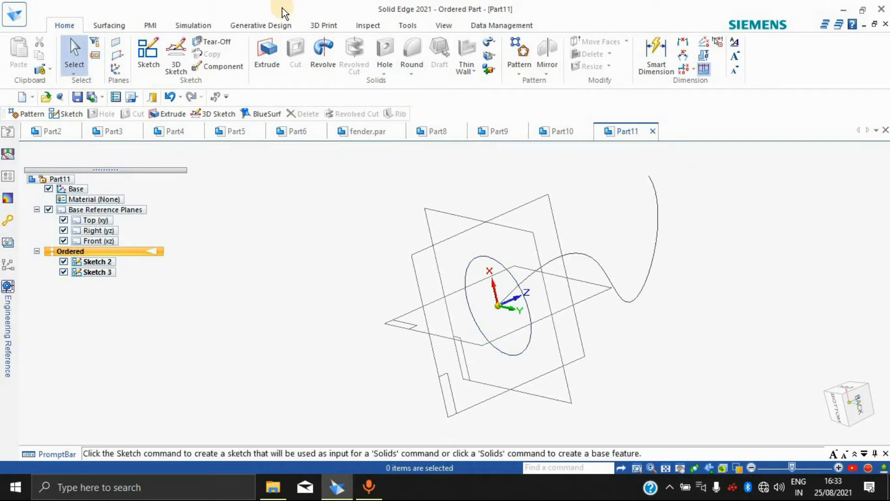
Step: Sweep the circle along the wavy curve as a solid protrusion, using the single path and cross section type without face merging
{"action": "left_click", "coordinate": [491, 43]}
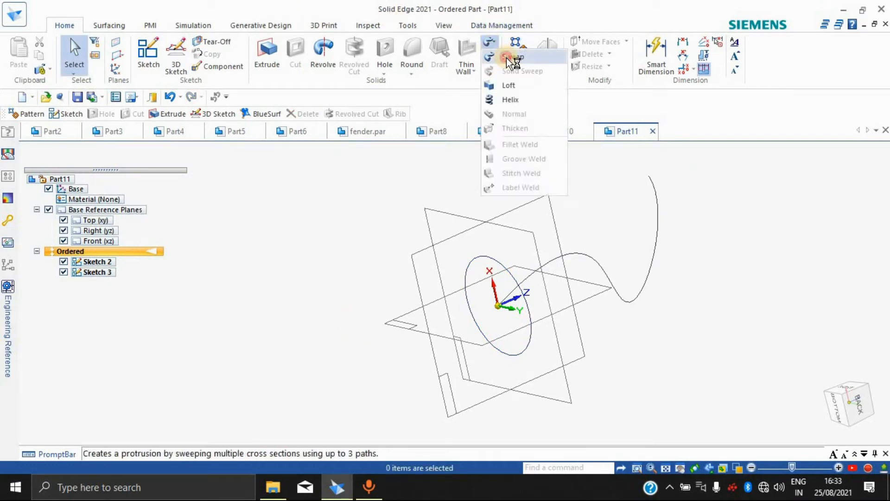
{"action": "left_click", "coordinate": [506, 57]}
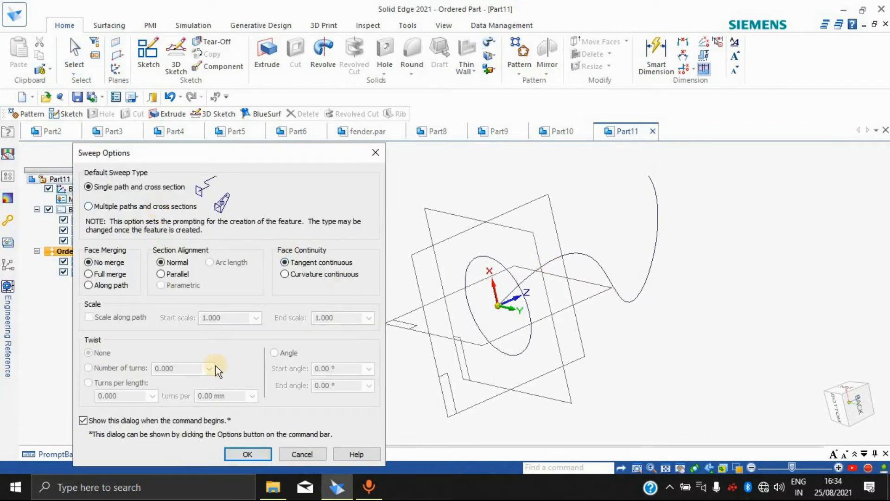
{"action": "left_click", "coordinate": [242, 454]}
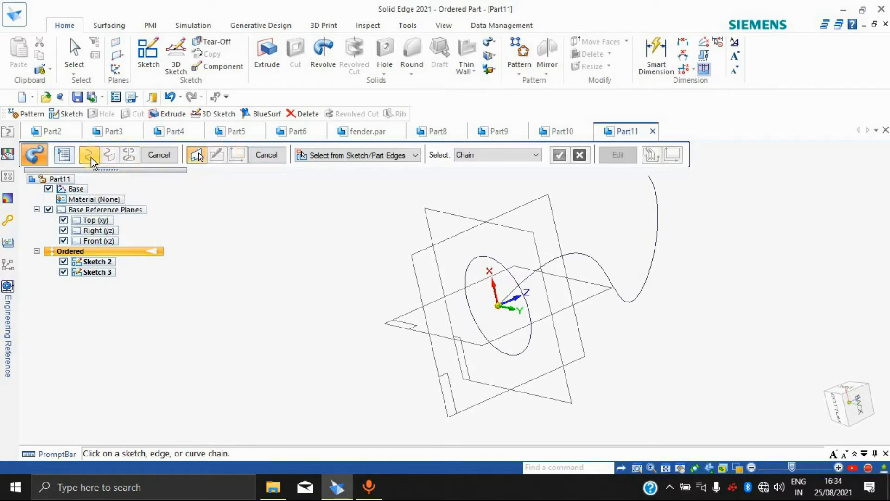
{"action": "left_click", "coordinate": [536, 269]}
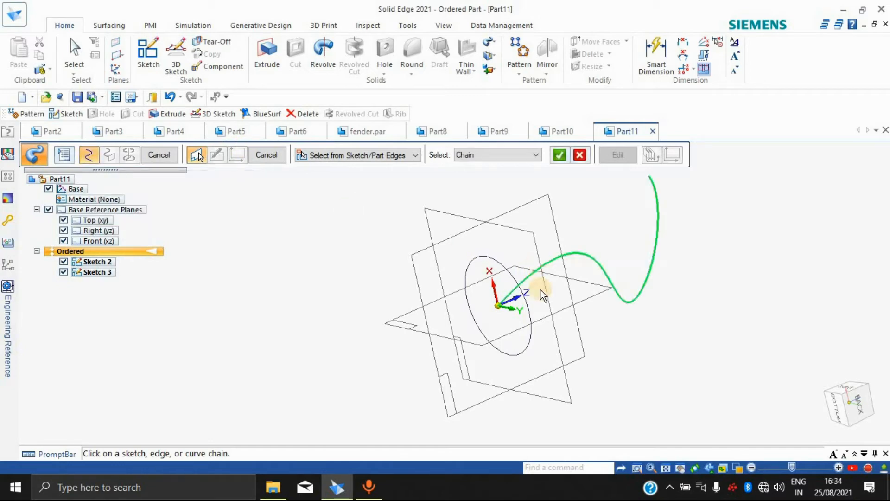
{"action": "left_click", "coordinate": [560, 155]}
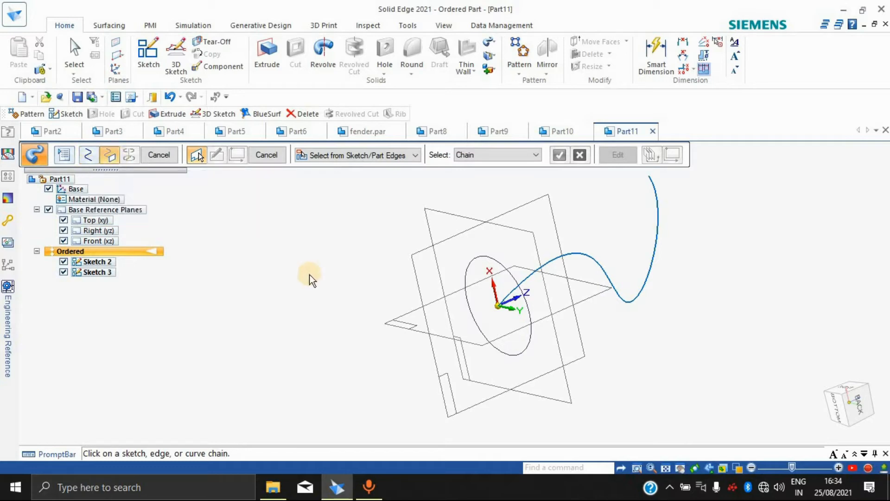
{"action": "left_click", "coordinate": [474, 255]}
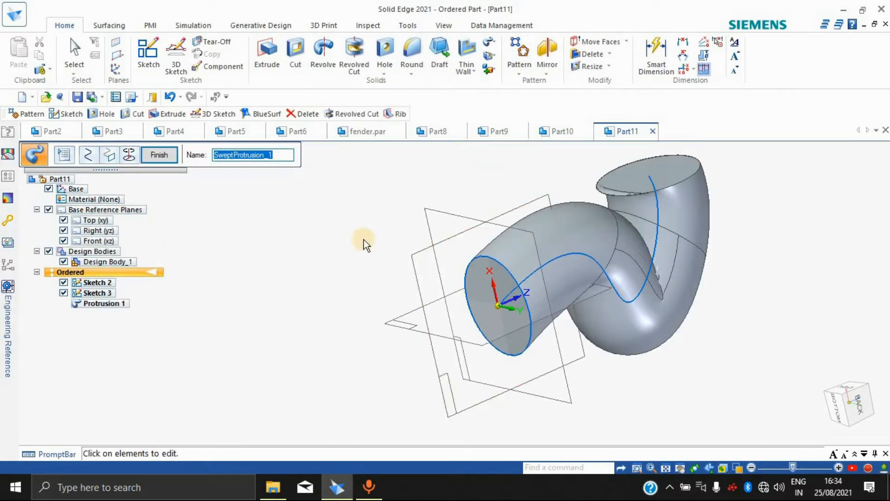
{"action": "left_click", "coordinate": [158, 156]}
{"action": "middle_click_drag", "start_coordinate": [800, 246], "coordinate": [796, 160]}
{"action": "middle_click_drag", "start_coordinate": [755, 287], "coordinate": [574, 74]}
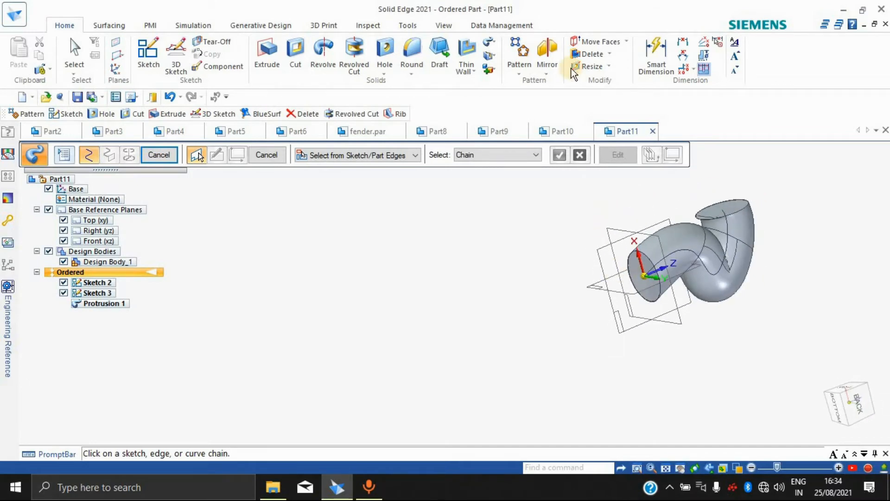
Step: Leave the Sweep command and create a new ISO Metric Part document
{"action": "left_click", "coordinate": [490, 43]}
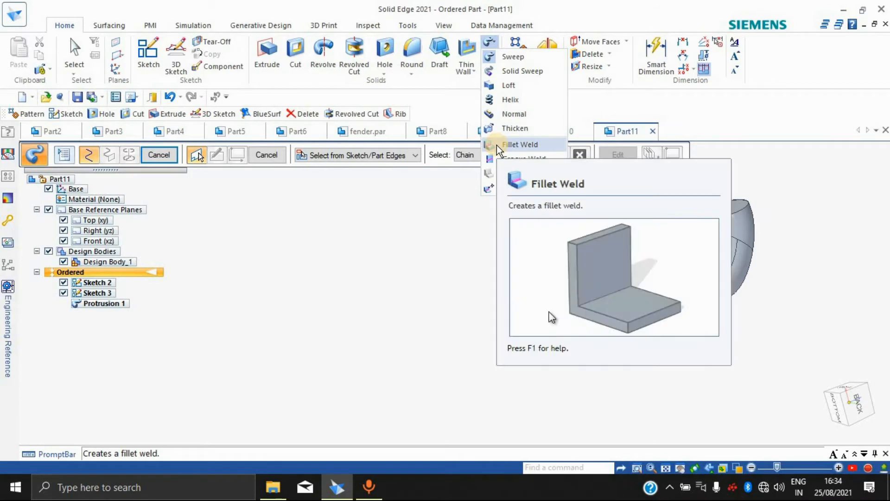
{"action": "left_click", "coordinate": [200, 302]}
{"action": "left_click", "coordinate": [169, 156]}
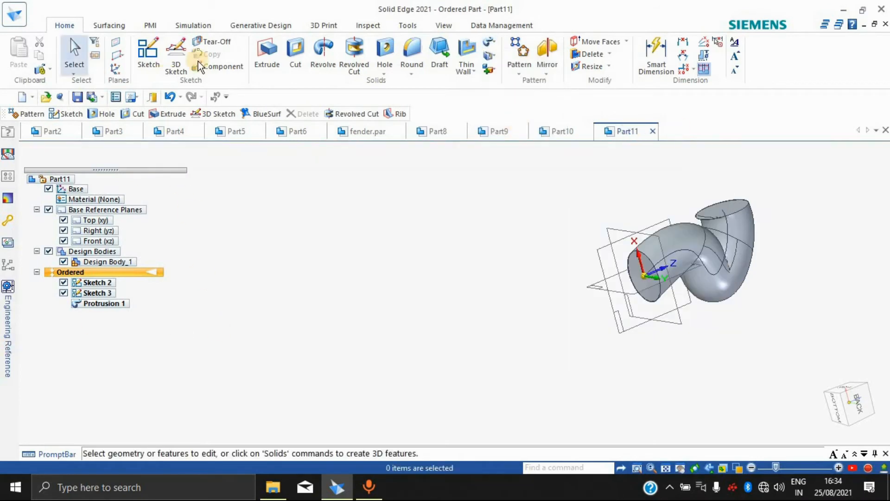
{"action": "left_click", "coordinate": [31, 96]}
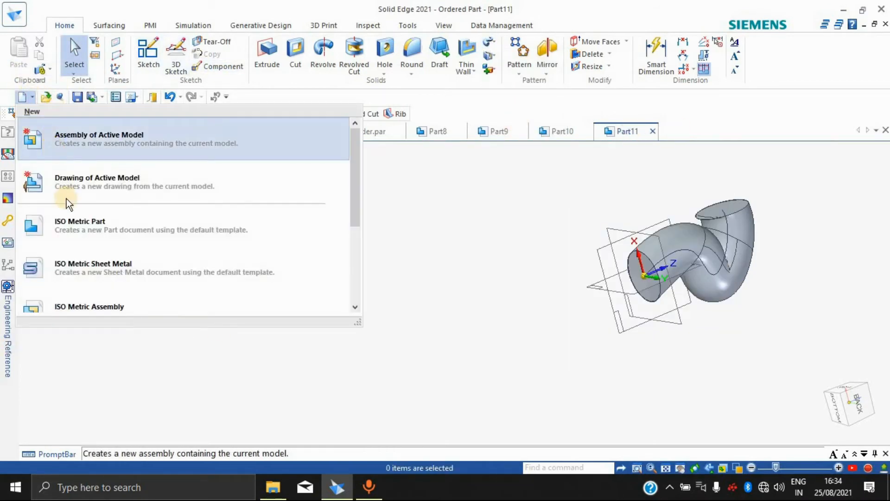
{"action": "left_click", "coordinate": [71, 225]}
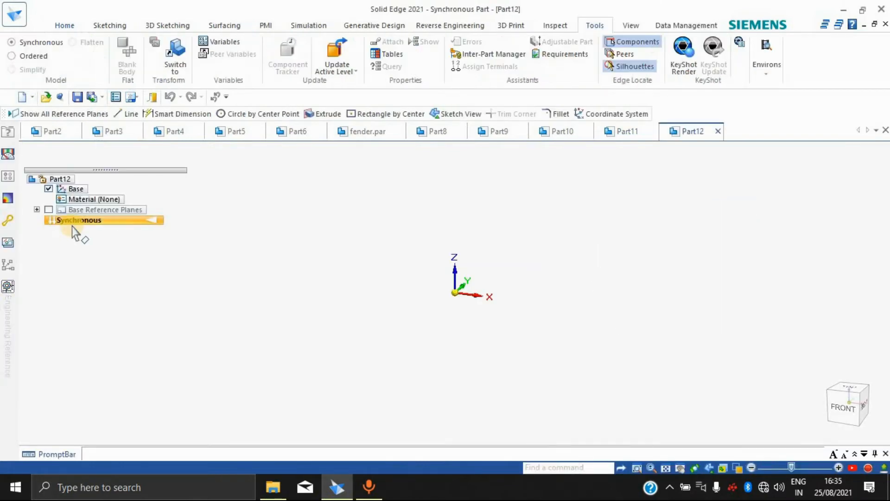
Step: Switch to the Ordered environment and create a reference plane parallel to the displayed Front (xz) plane, offset about 88 mm toward negative Y
{"action": "left_click", "coordinate": [14, 54]}
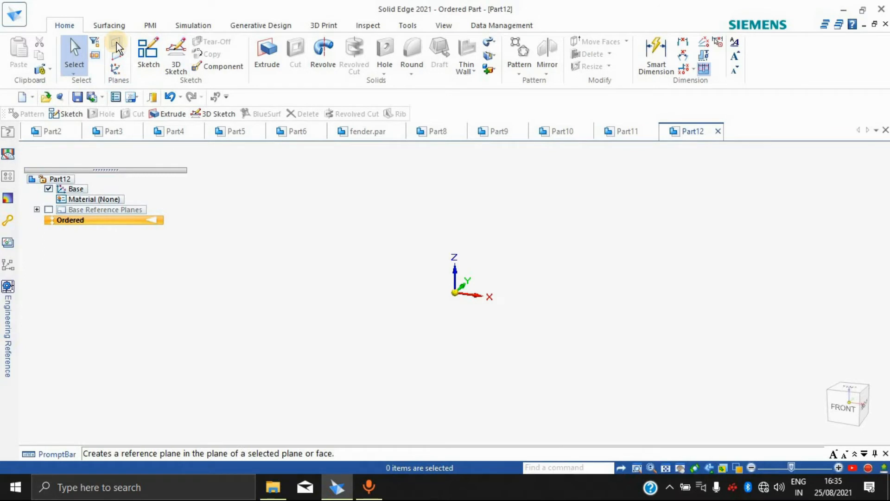
{"action": "left_click", "coordinate": [117, 56]}
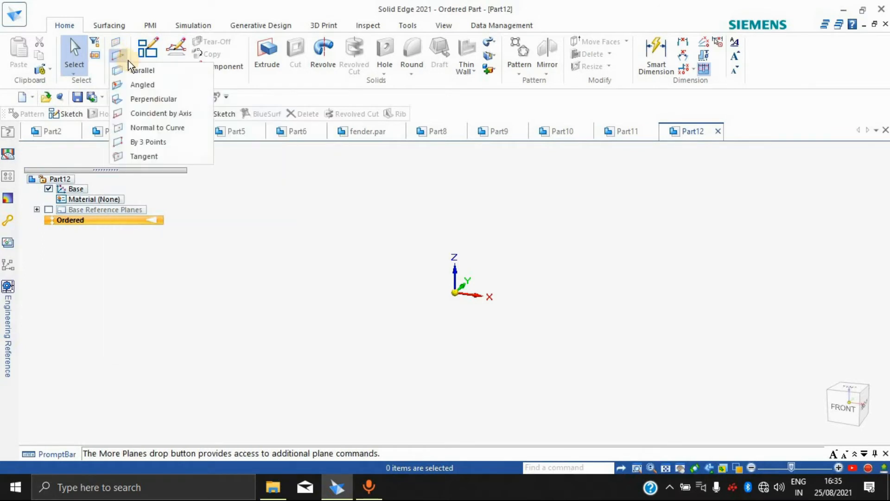
{"action": "left_click", "coordinate": [144, 70]}
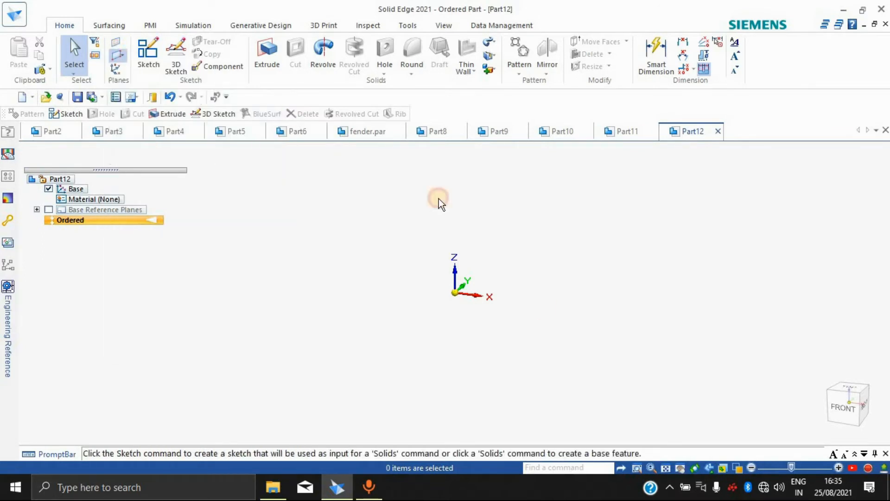
{"action": "left_click", "coordinate": [48, 210]}
{"action": "left_click", "coordinate": [520, 202]}
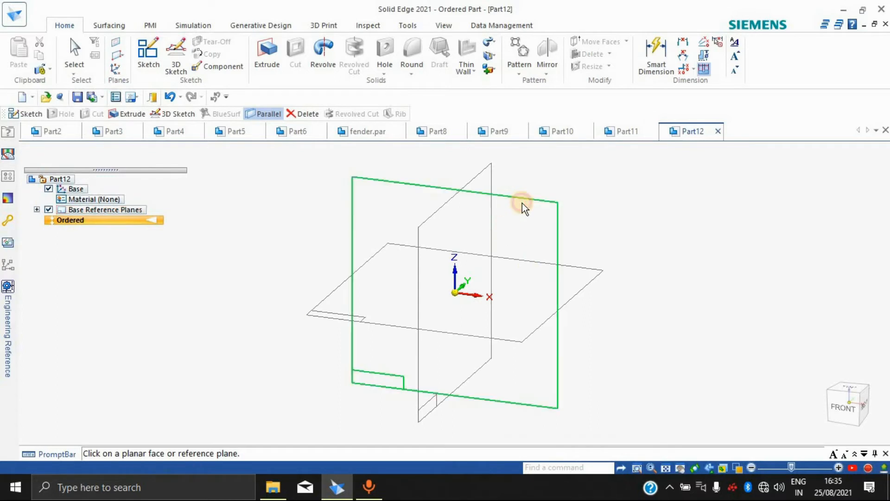
{"action": "left_click", "coordinate": [322, 274]}
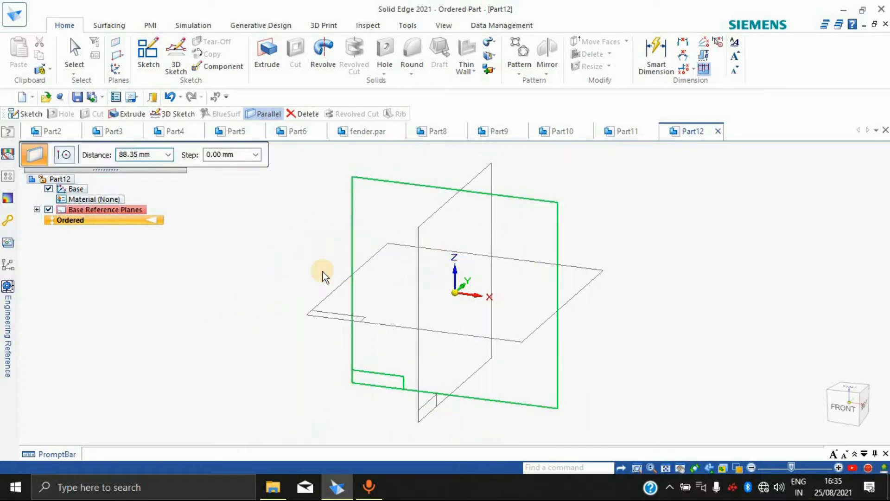
Step: Create a second parallel plane about 92 mm beyond the first offset plane, on the side away from the origin
{"action": "middle_click_drag", "start_coordinate": [284, 257], "coordinate": [258, 234]}
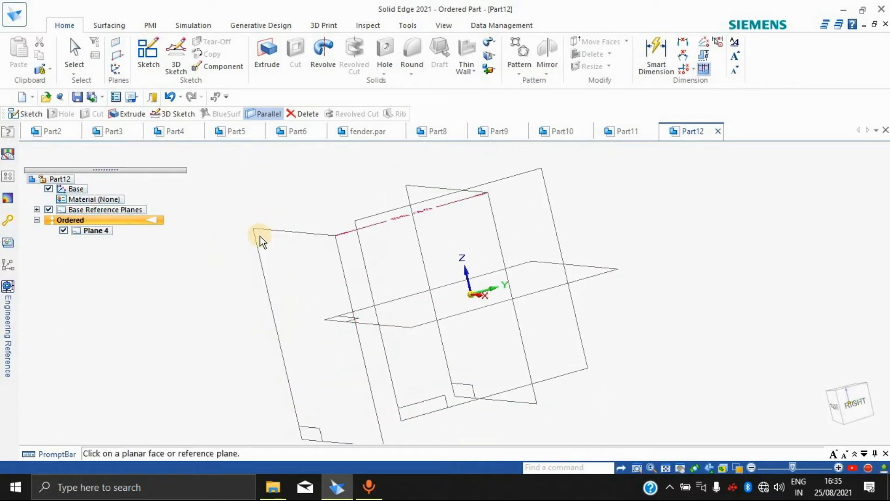
{"action": "left_click", "coordinate": [261, 240]}
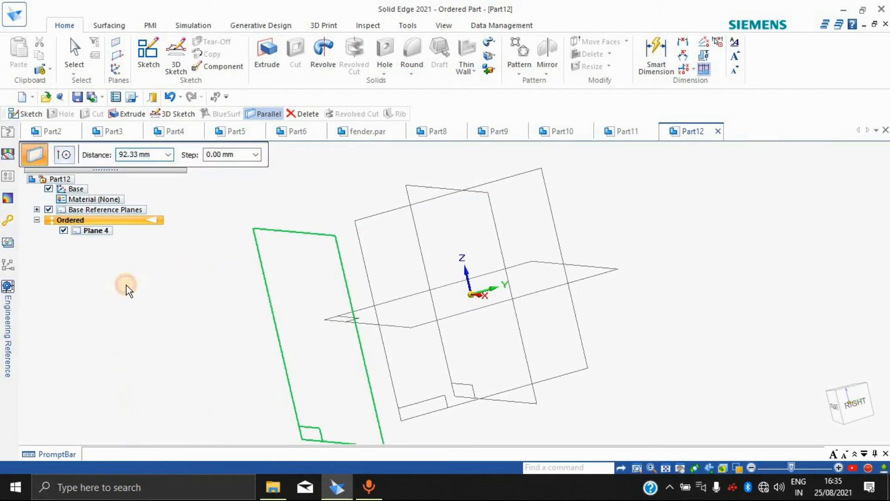
{"action": "left_click", "coordinate": [126, 285]}
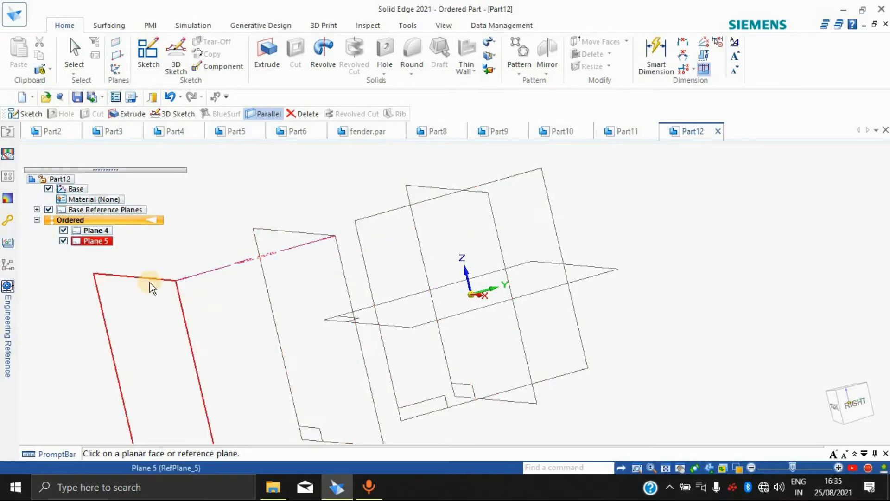
Step: Sketch a circle centred on the origin axes on the outermost parallel plane, and finish the sketch
{"action": "left_click", "coordinate": [138, 54]}
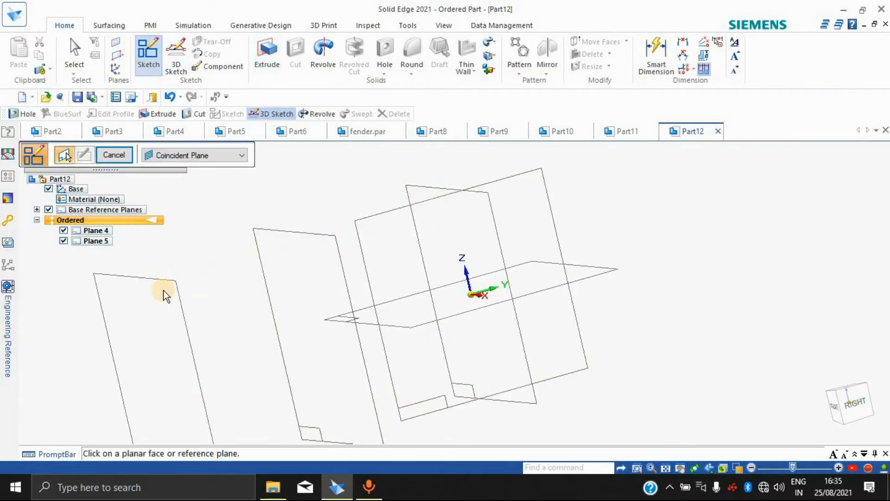
{"action": "left_click", "coordinate": [158, 279]}
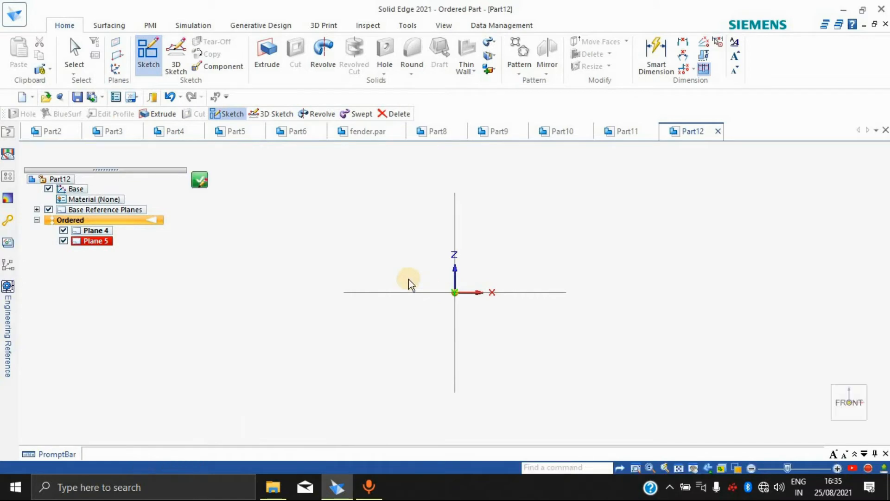
{"action": "left_click", "coordinate": [144, 69]}
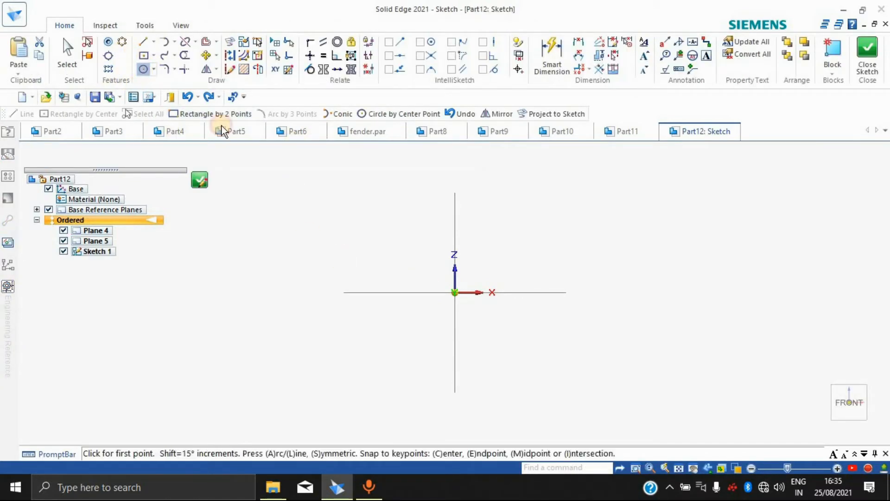
{"action": "left_click", "coordinate": [455, 292]}
{"action": "left_click", "coordinate": [505, 360]}
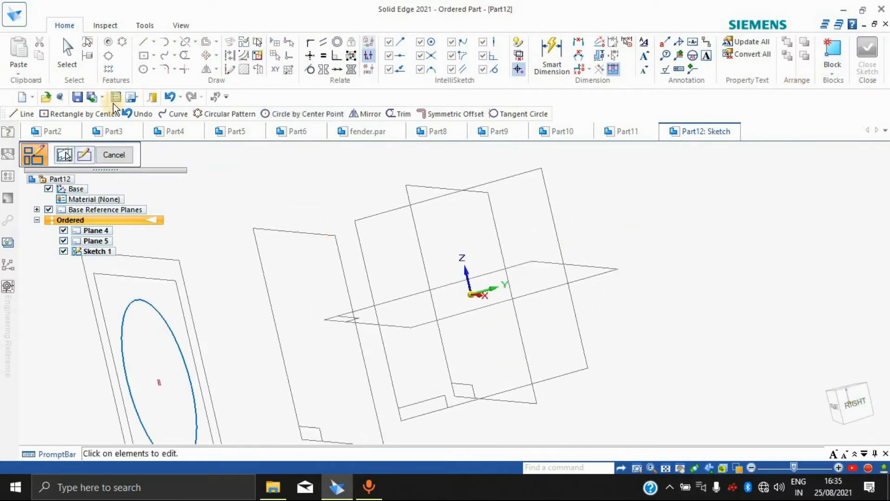
{"action": "left_click", "coordinate": [283, 236]}
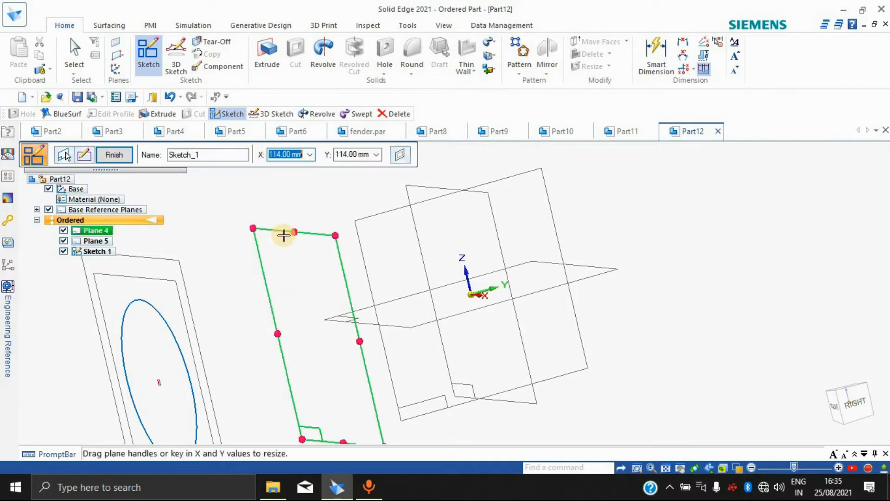
{"action": "left_click", "coordinate": [113, 157]}
Step: Sketch a 6-sided polygon by center at the origin on the middle parallel plane, about 63 mm to its side midpoints, and finish the sketch
{"action": "left_click", "coordinate": [280, 229]}
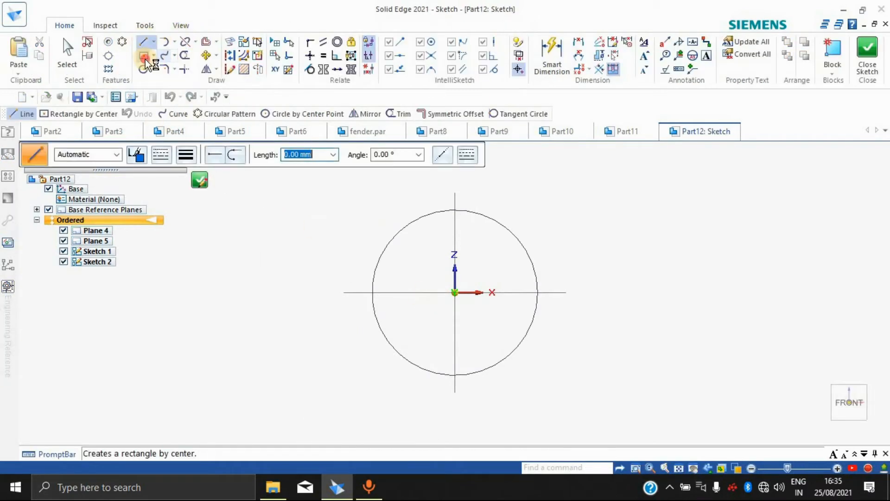
{"action": "left_click", "coordinate": [146, 57]}
{"action": "left_click", "coordinate": [154, 56]}
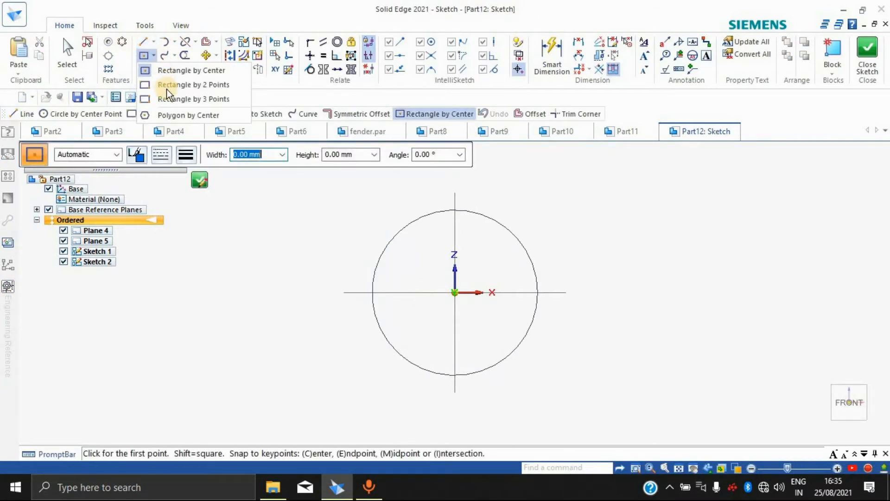
{"action": "left_click", "coordinate": [166, 114]}
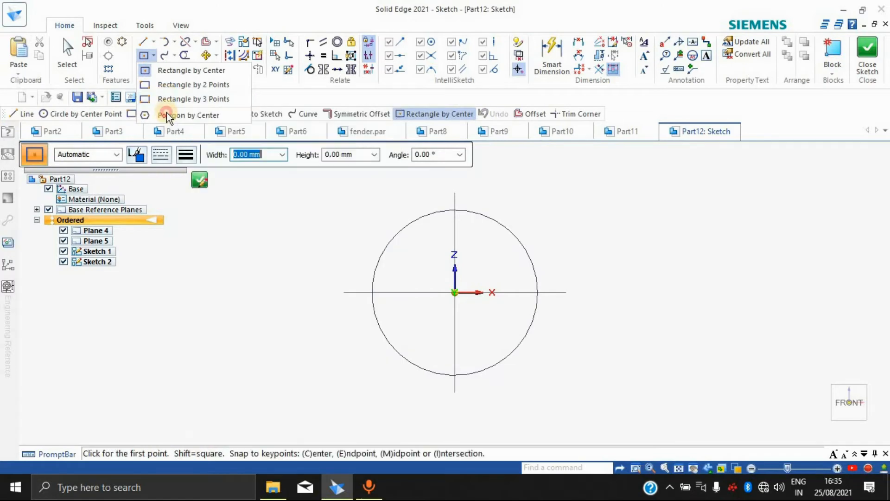
{"action": "left_click", "coordinate": [455, 292]}
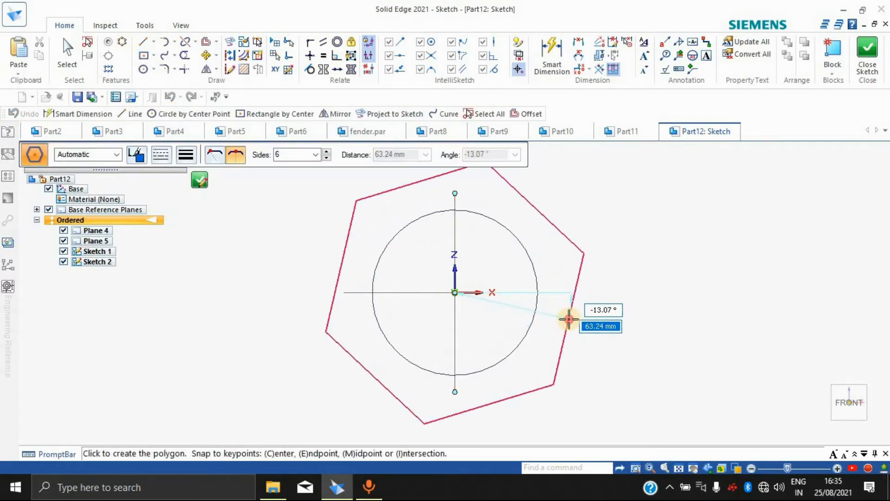
{"action": "left_click", "coordinate": [569, 319]}
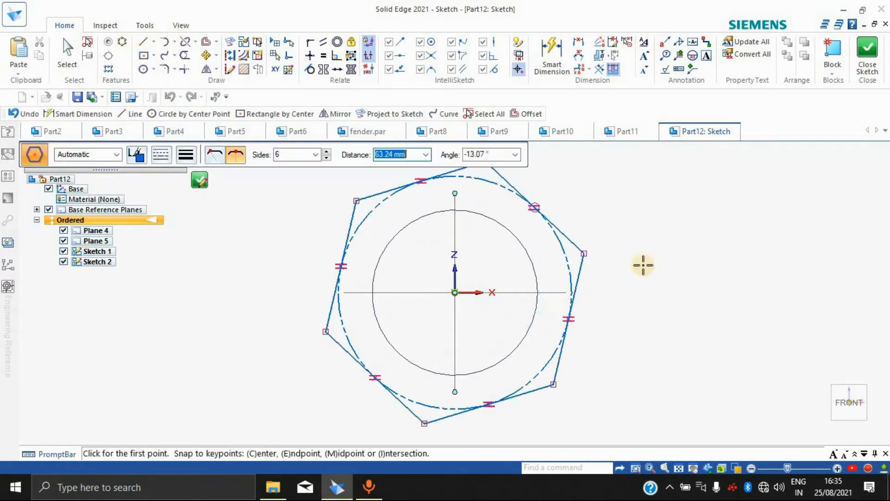
{"action": "left_click", "coordinate": [866, 51]}
{"action": "left_click", "coordinate": [102, 155]}
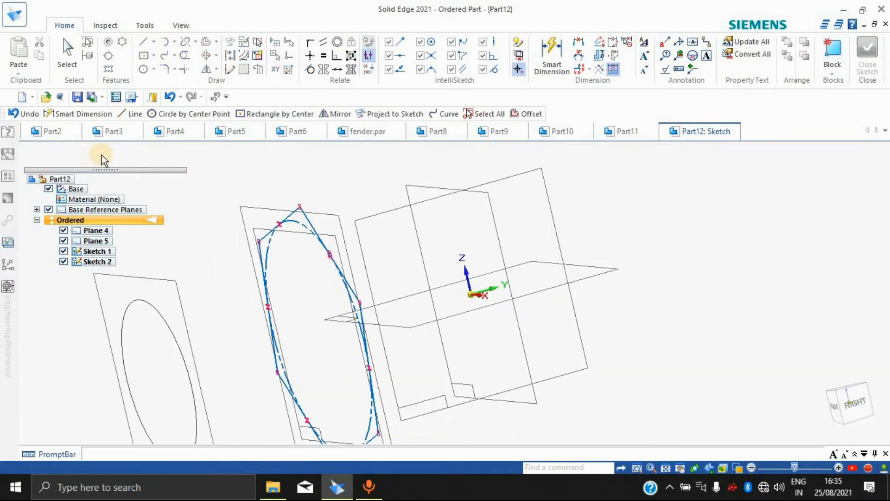
{"action": "left_click", "coordinate": [111, 159]}
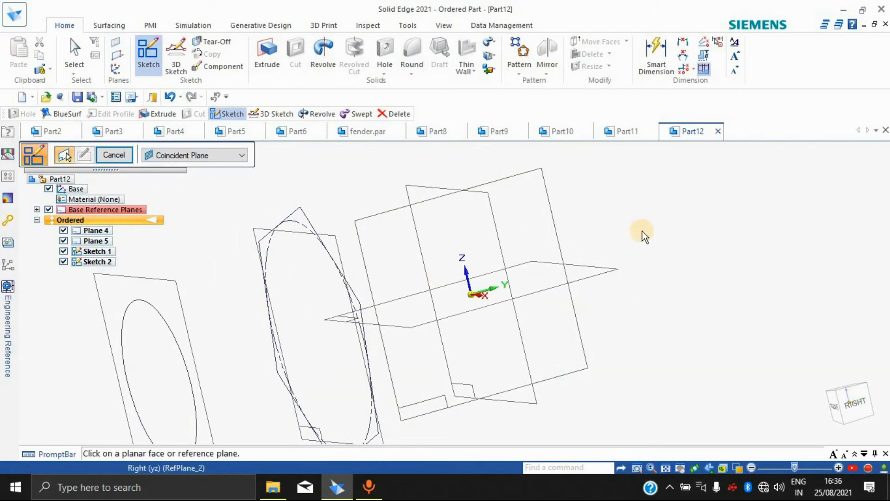
Step: Sketch a circle about 172 mm in diameter at the origin on the Front (xz) plane, finish it and leave the Sketch command
{"action": "mouse_move", "coordinate": [639, 238]}
{"action": "middle_mouse_down"}
{"action": "mouse_move", "coordinate": [640, 227]}
{"action": "mouse_move", "coordinate": [592, 286]}
{"action": "mouse_move", "coordinate": [527, 243]}
{"action": "middle_mouse_up"}
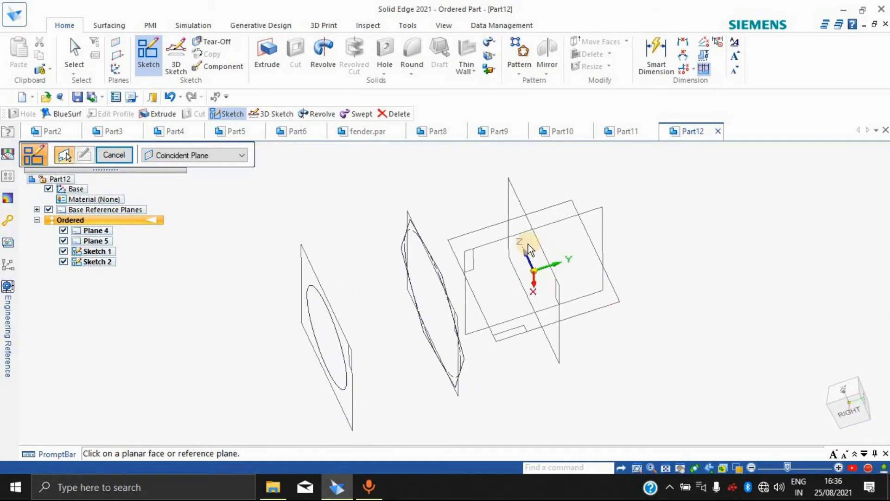
{"action": "middle_click_drag", "start_coordinate": [711, 230], "coordinate": [609, 184]}
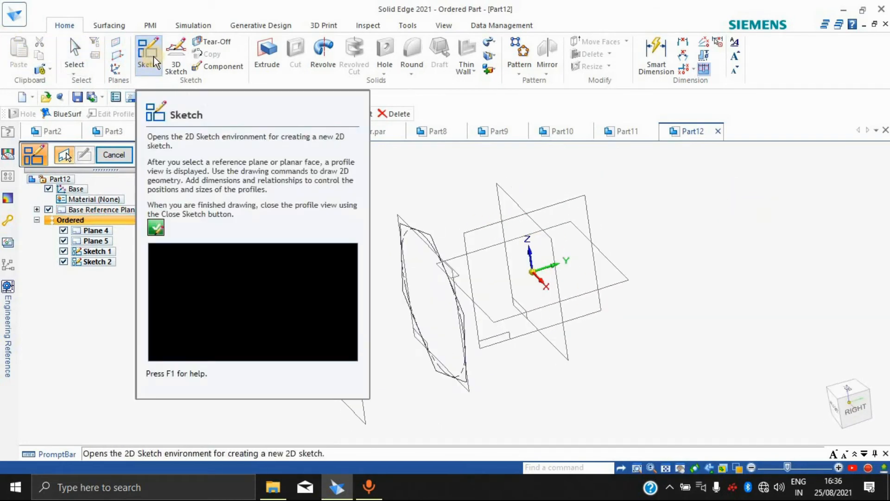
{"action": "left_click", "coordinate": [149, 52]}
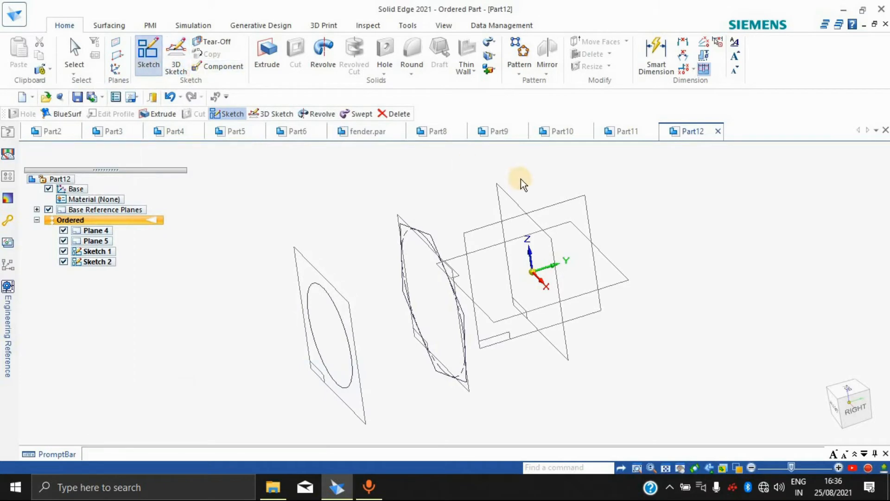
{"action": "left_click", "coordinate": [510, 200]}
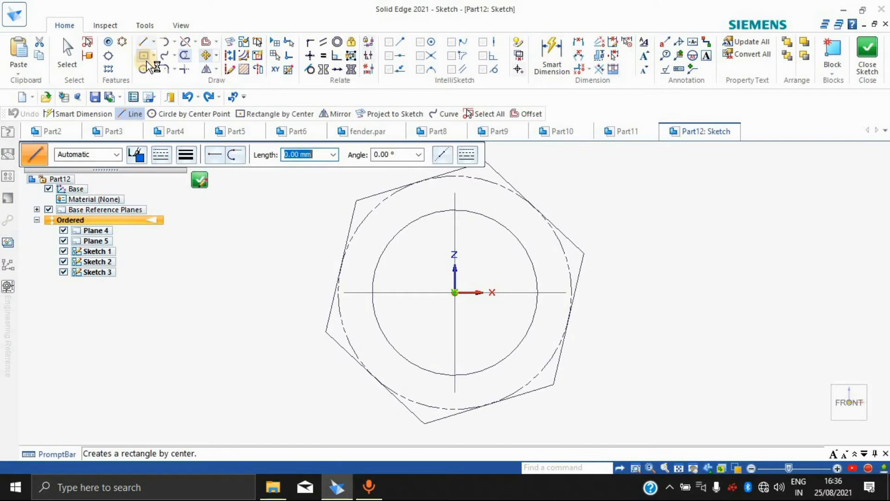
{"action": "left_click", "coordinate": [152, 70]}
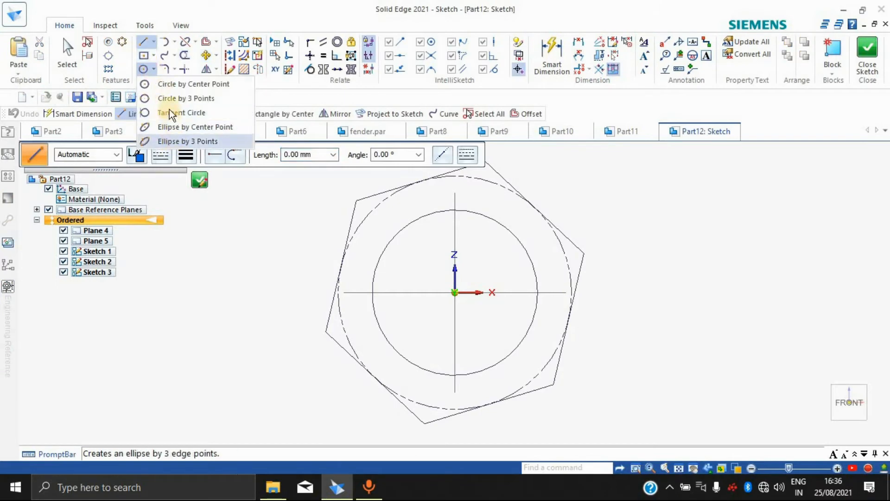
{"action": "left_click", "coordinate": [174, 87]}
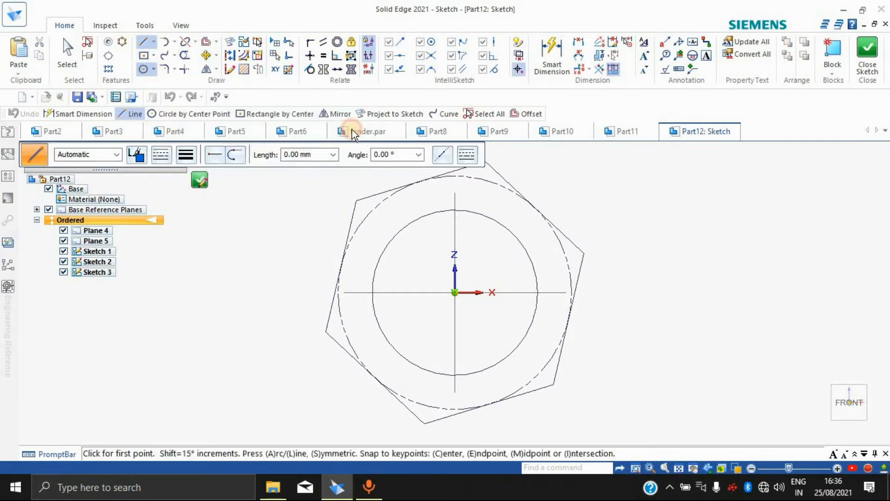
{"action": "left_click", "coordinate": [454, 292]}
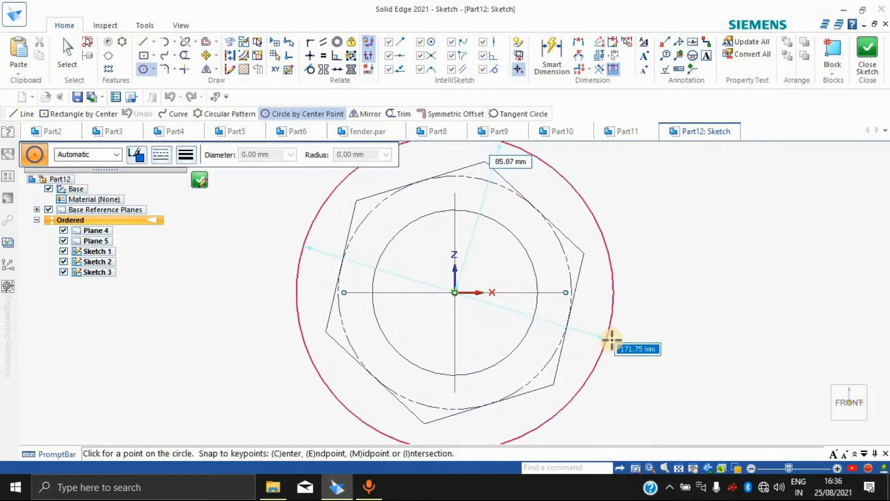
{"action": "left_click", "coordinate": [607, 340]}
{"action": "left_click", "coordinate": [868, 62]}
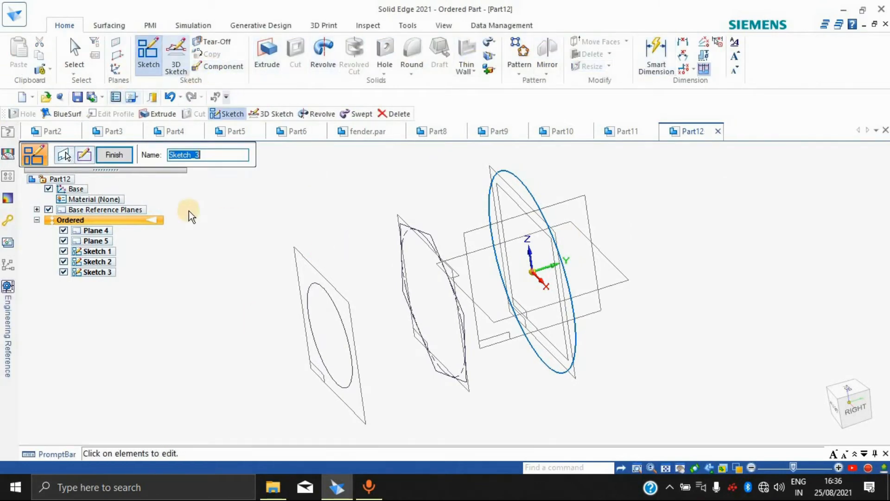
{"action": "left_click", "coordinate": [109, 154]}
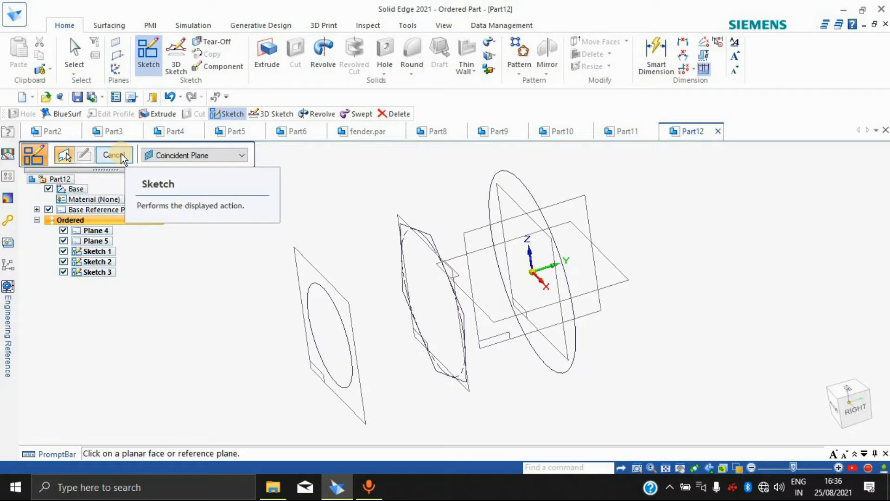
{"action": "left_click", "coordinate": [121, 154]}
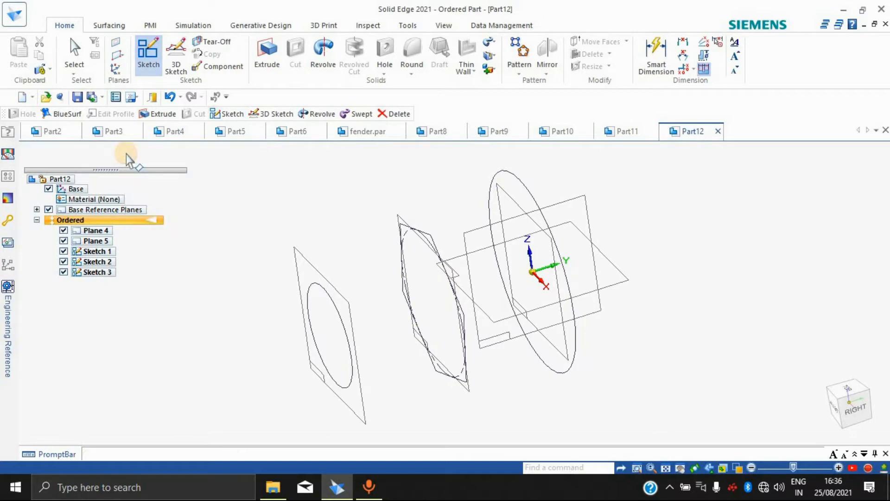
{"action": "left_click", "coordinate": [496, 52]}
{"action": "left_click", "coordinate": [505, 84]}
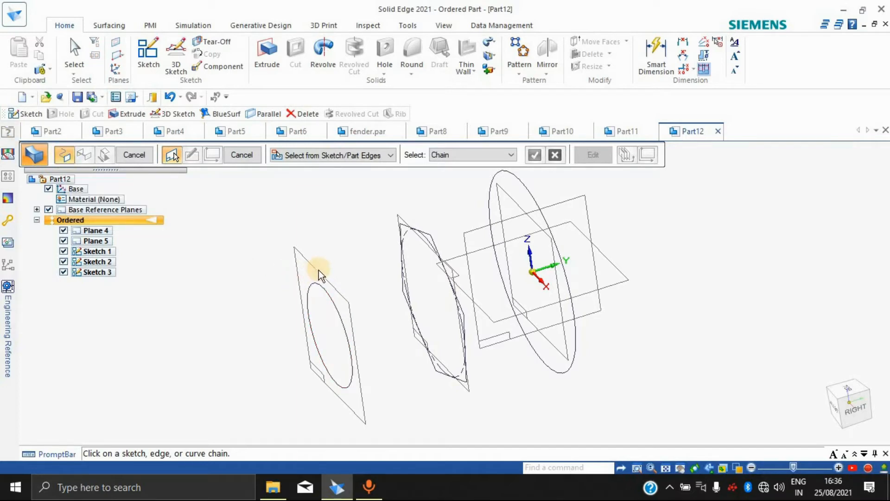
{"action": "left_click", "coordinate": [317, 288]}
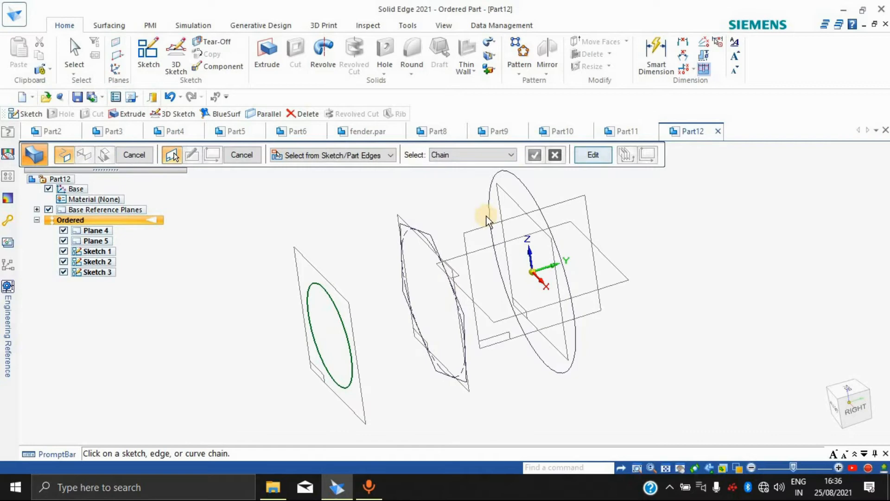
{"action": "left_click", "coordinate": [423, 237]}
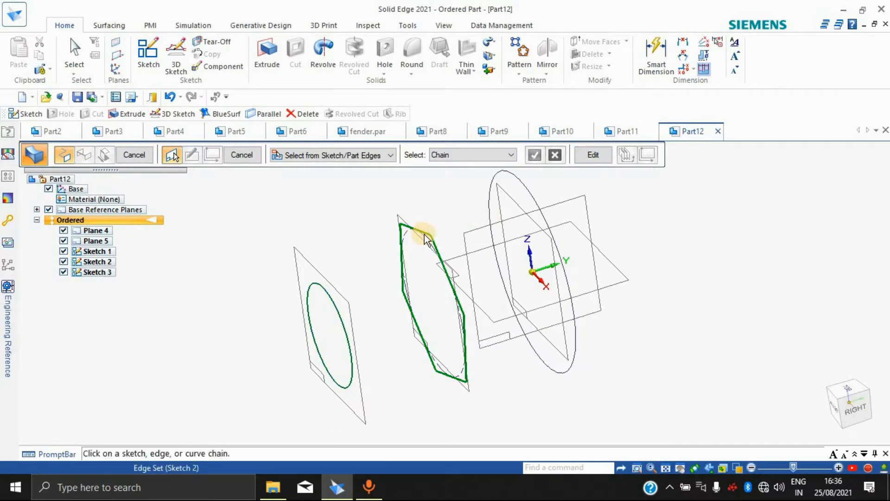
{"action": "left_click", "coordinate": [525, 191]}
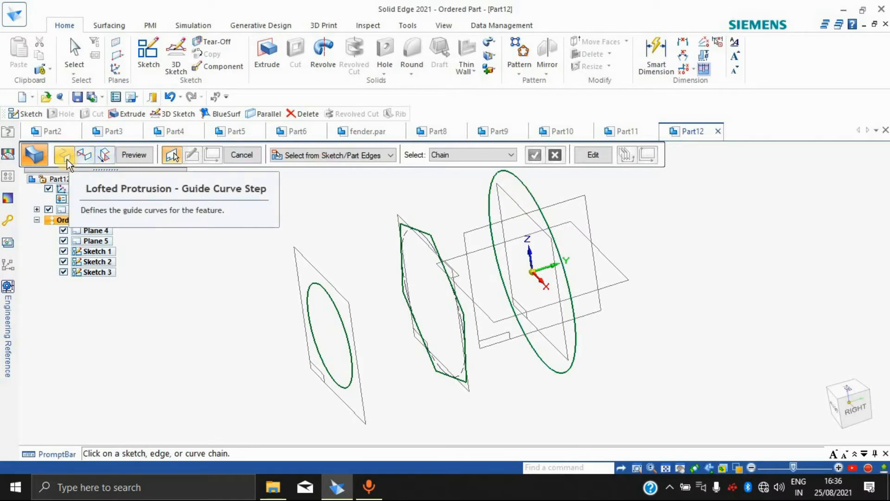
{"action": "left_click", "coordinate": [268, 194]}
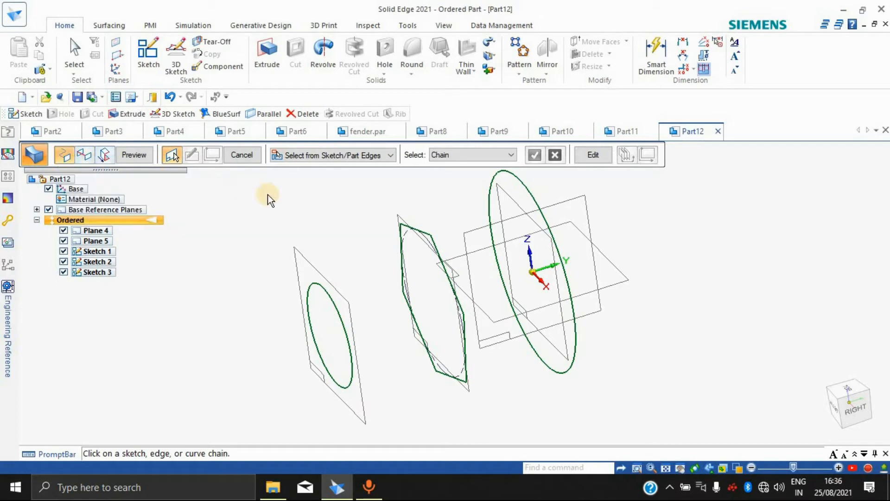
{"action": "middle_click_drag", "start_coordinate": [705, 216], "coordinate": [773, 193]}
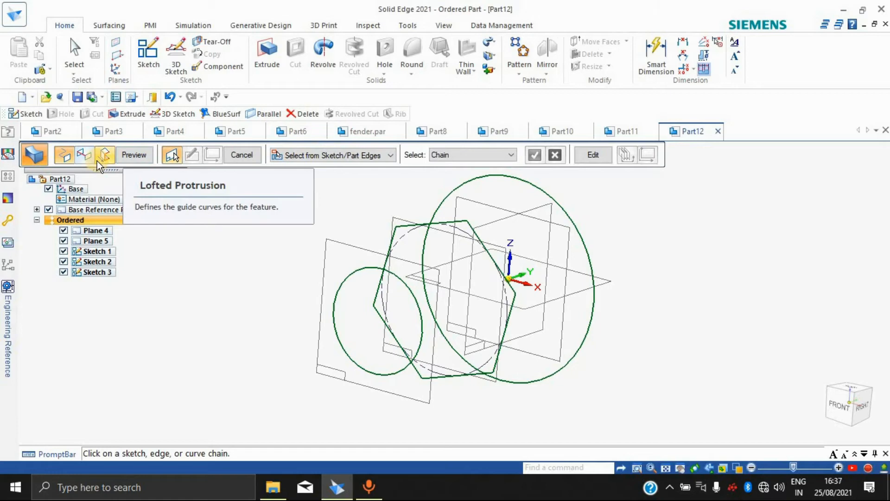
{"action": "left_click", "coordinate": [338, 155]}
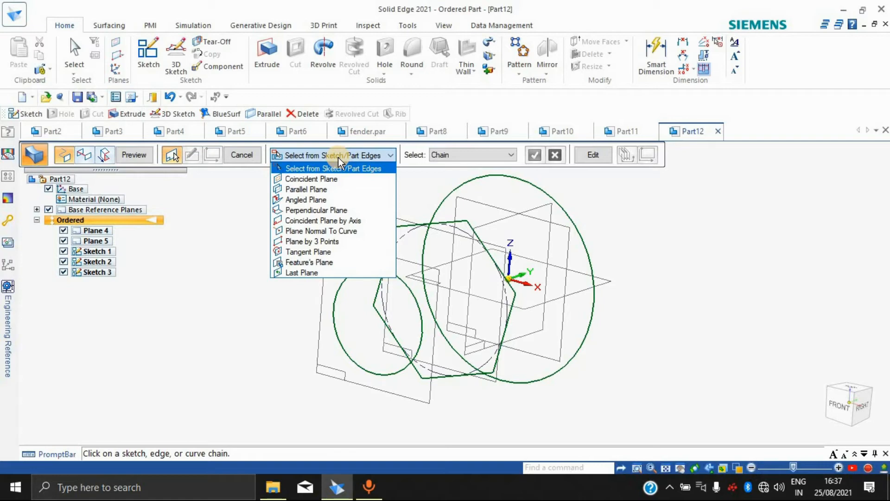
{"action": "left_click", "coordinate": [415, 194]}
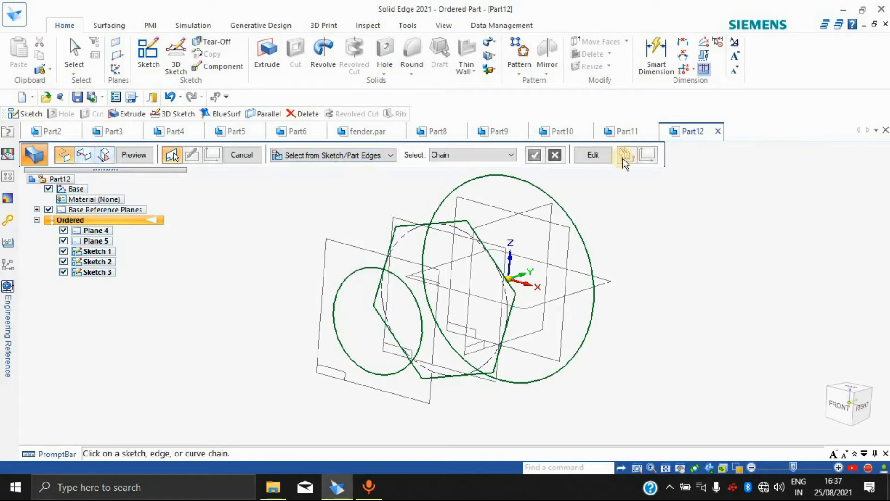
{"action": "key", "text": "Escape"}
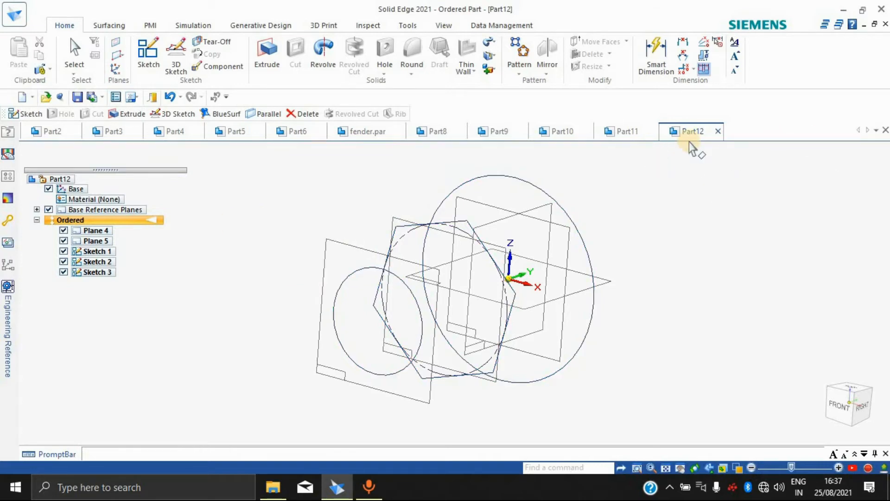
Step: Create a lofted protrusion through the small circle, the middle hexagon and the large circle, inspect the solid and finish the feature
{"action": "left_click", "coordinate": [489, 51]}
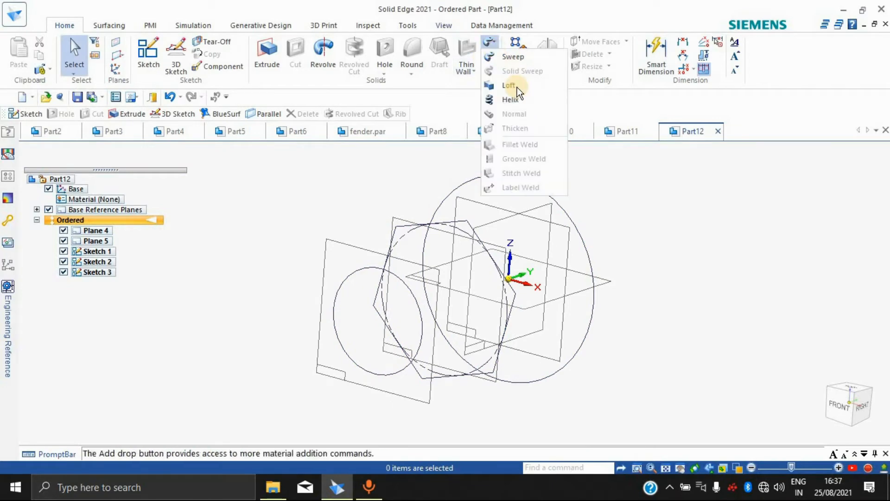
{"action": "left_click", "coordinate": [518, 84]}
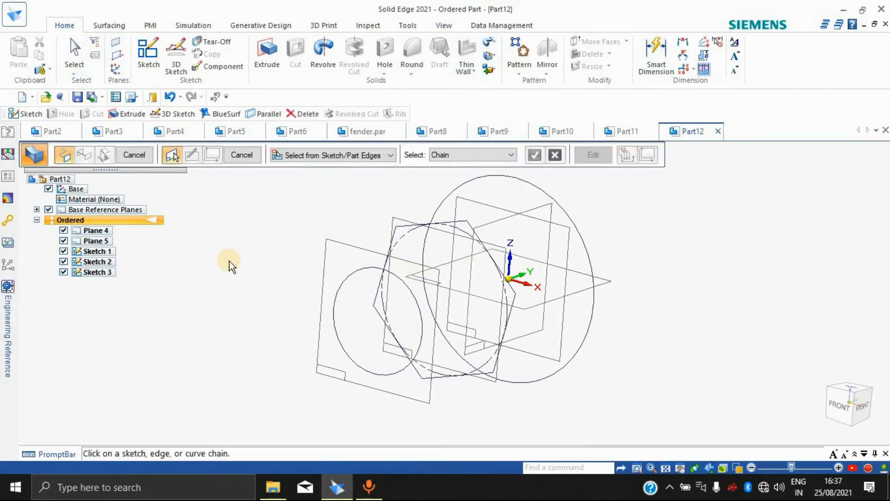
{"action": "middle_click_drag", "start_coordinate": [237, 261], "coordinate": [161, 262]}
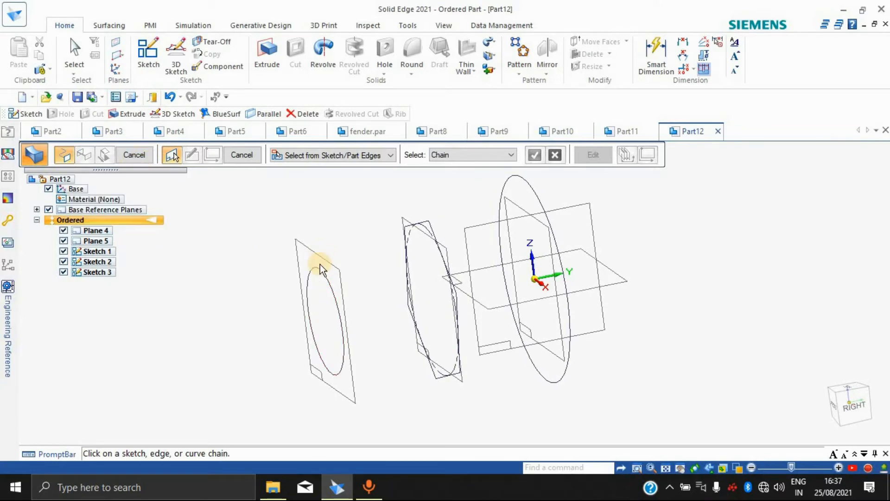
{"action": "left_click", "coordinate": [323, 279]}
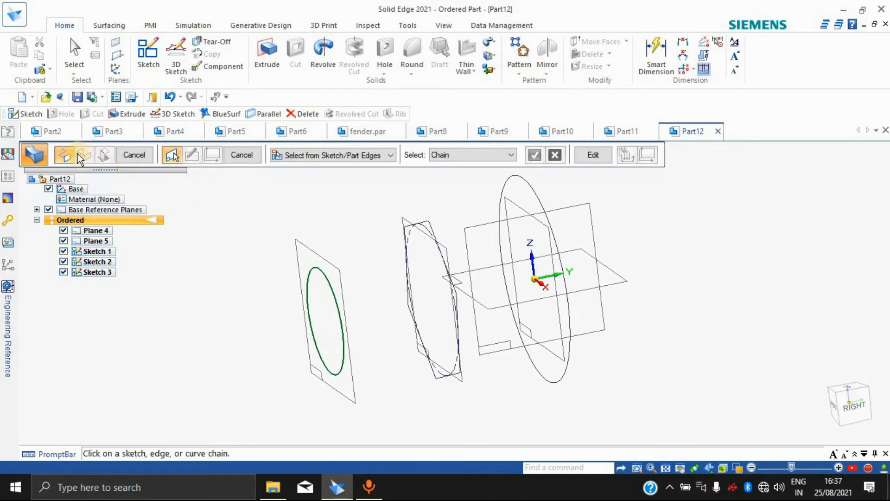
{"action": "left_click", "coordinate": [411, 224]}
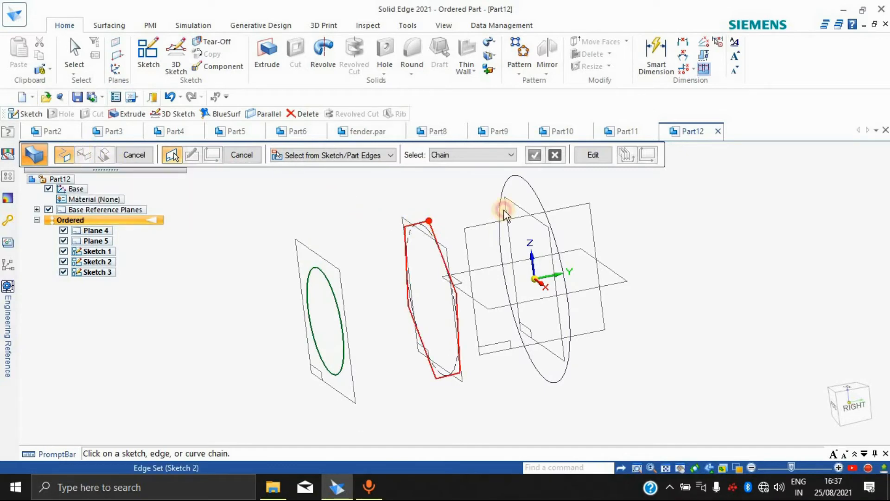
{"action": "left_click", "coordinate": [516, 176]}
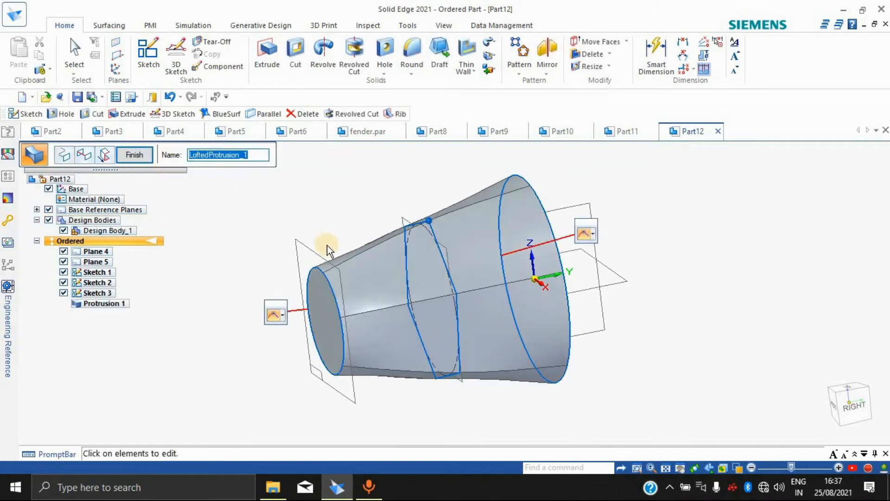
{"action": "middle_click_drag", "start_coordinate": [797, 314], "coordinate": [139, 196]}
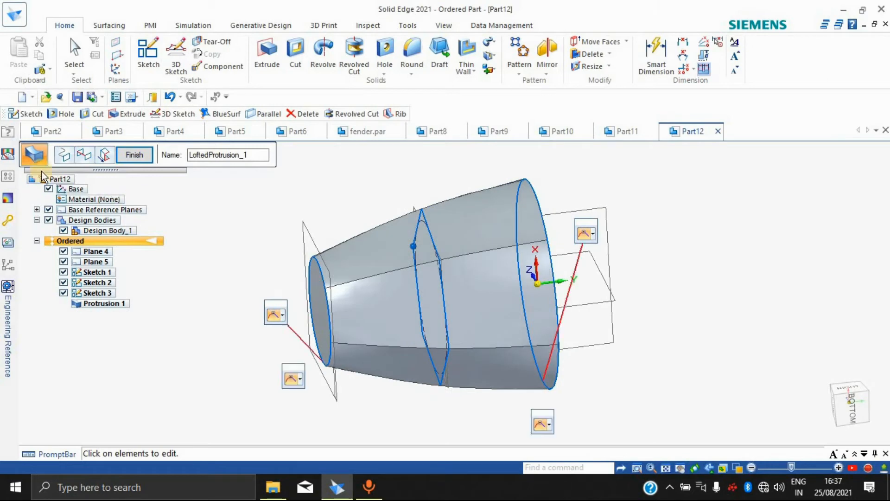
{"action": "left_click", "coordinate": [121, 156]}
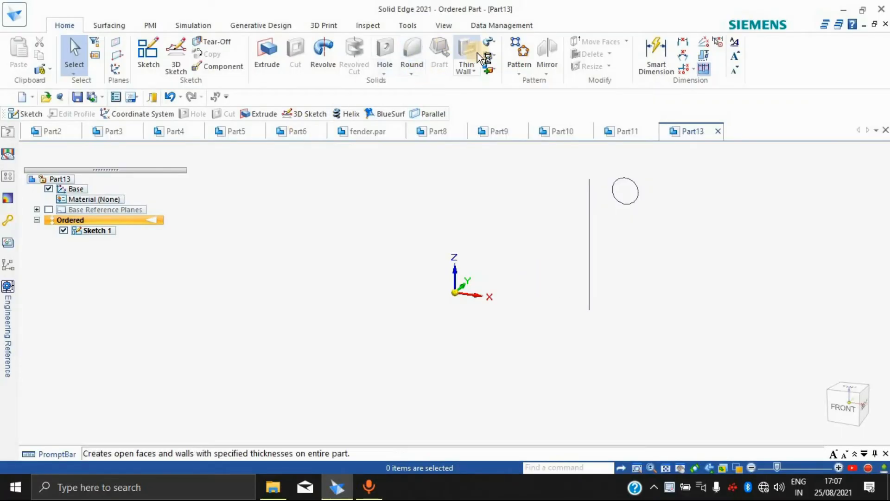
{"action": "left_click", "coordinate": [492, 54]}
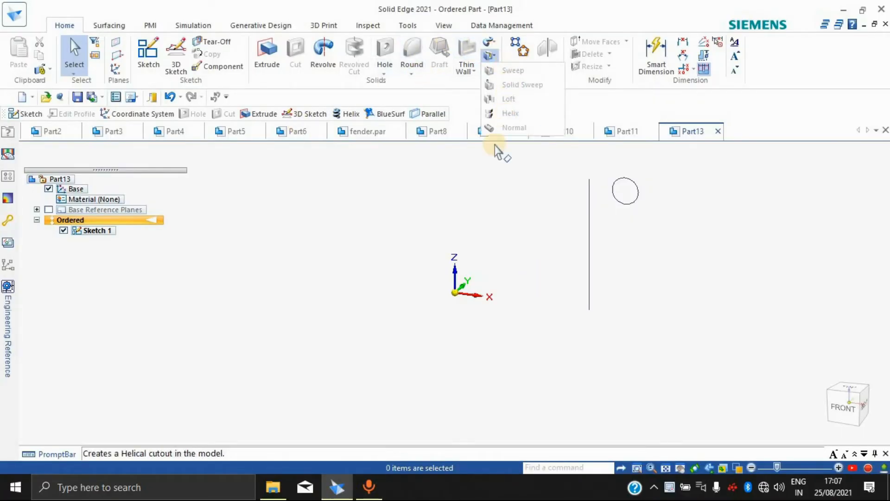
{"action": "left_click", "coordinate": [488, 42]}
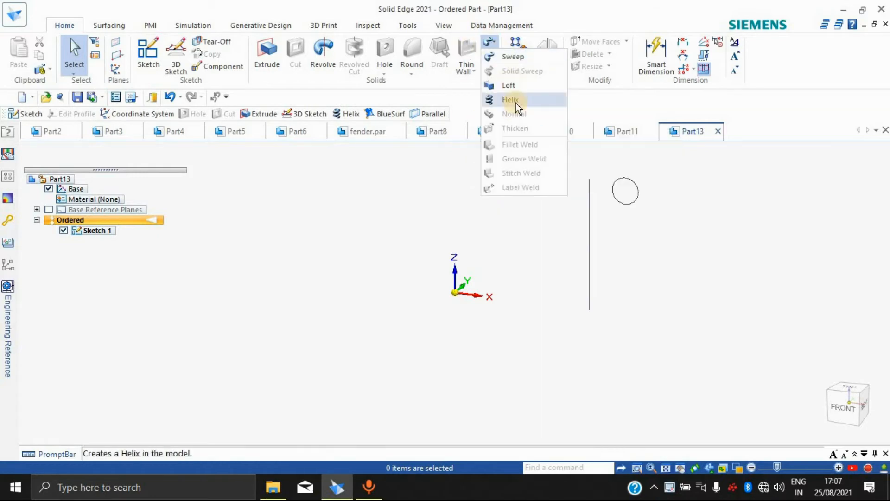
{"action": "left_click", "coordinate": [305, 187]}
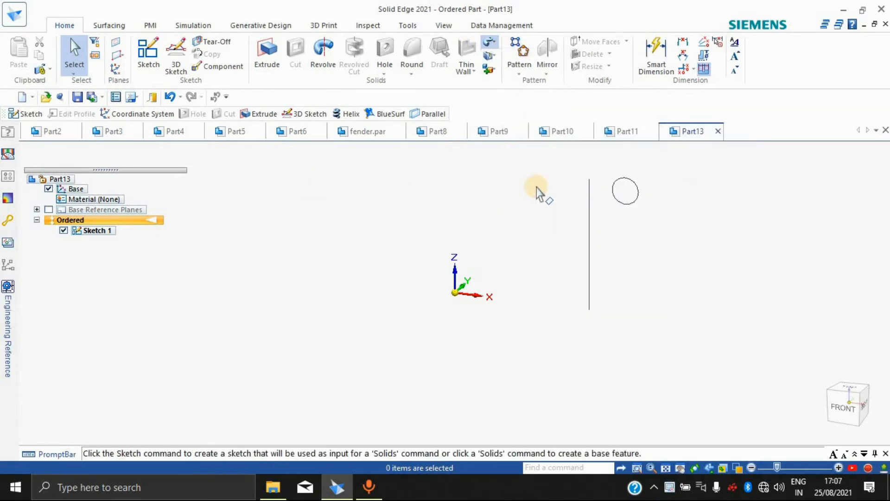
Step: Edit the profile of the line-and-circle sketch, dimension the circle's diameter to 4 mm, and close the sketch
{"action": "left_click", "coordinate": [624, 205]}
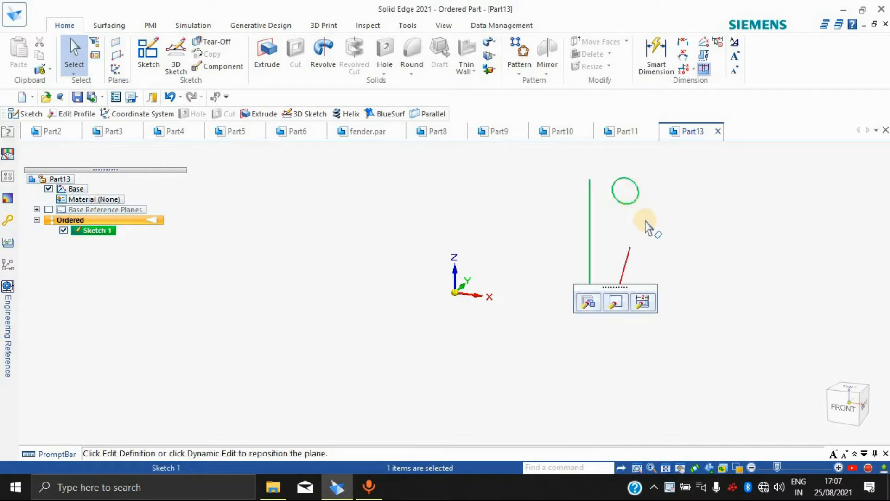
{"action": "right_click", "coordinate": [628, 201]}
{"action": "left_click", "coordinate": [670, 403]}
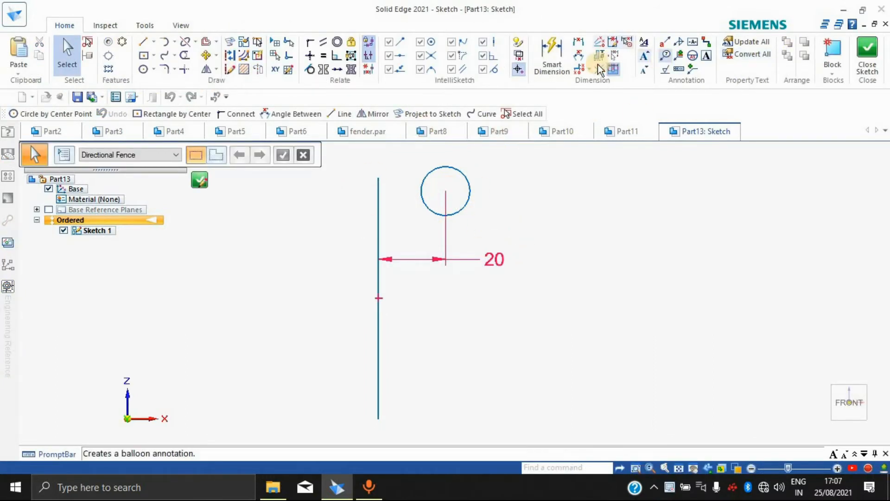
{"action": "left_click", "coordinate": [560, 54]}
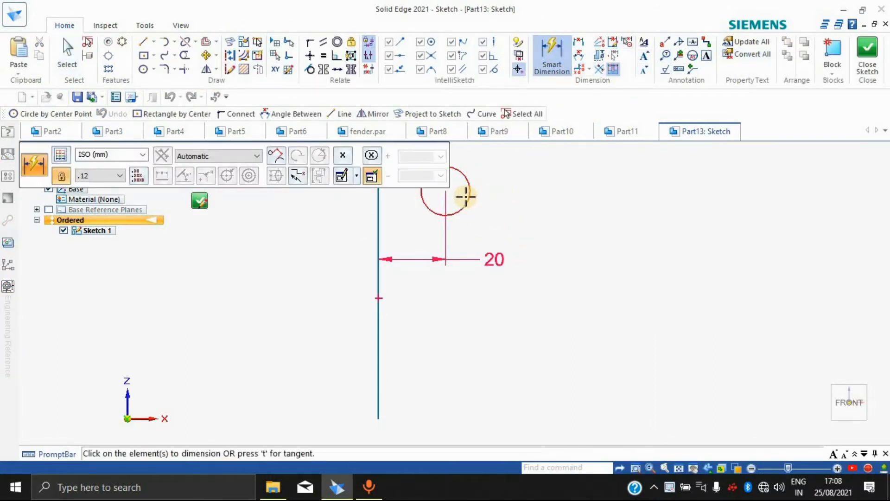
{"action": "left_click", "coordinate": [468, 196]}
{"action": "left_click", "coordinate": [522, 190]}
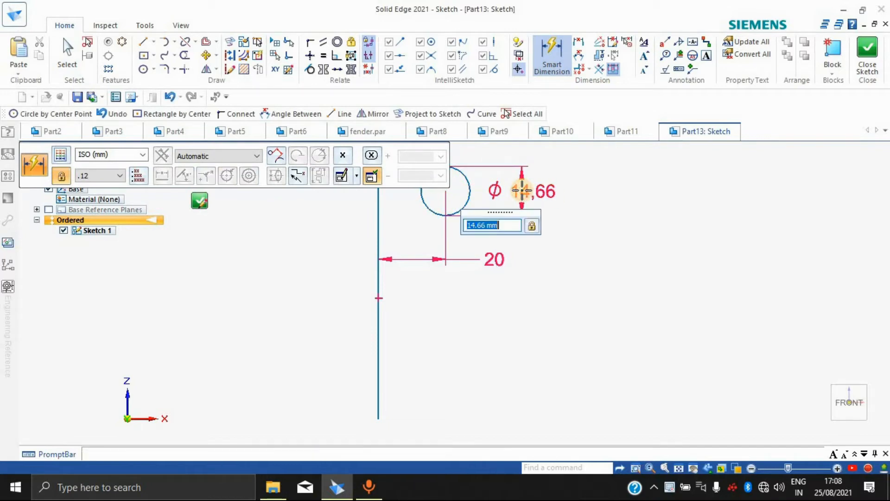
{"action": "type", "text": "2"}
{"action": "key", "text": "BackSpace"}
{"action": "type", "text": "4"}
{"action": "key", "text": "Return"}
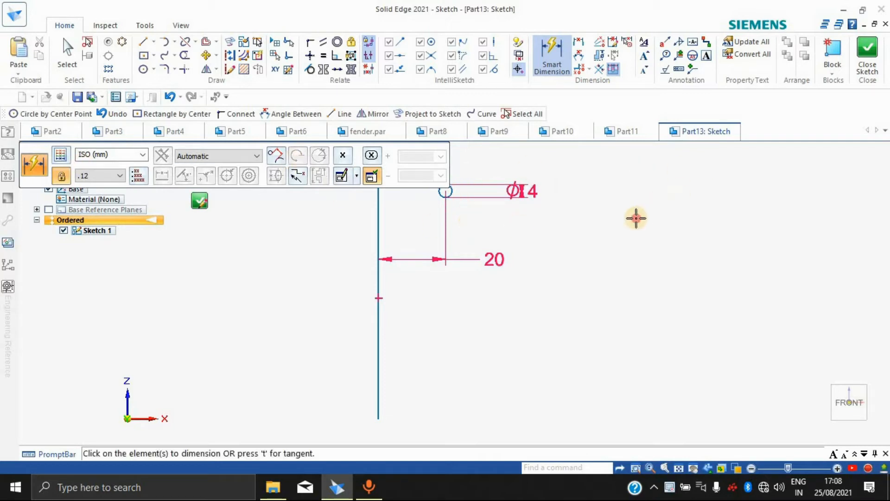
{"action": "key", "text": "Escape"}
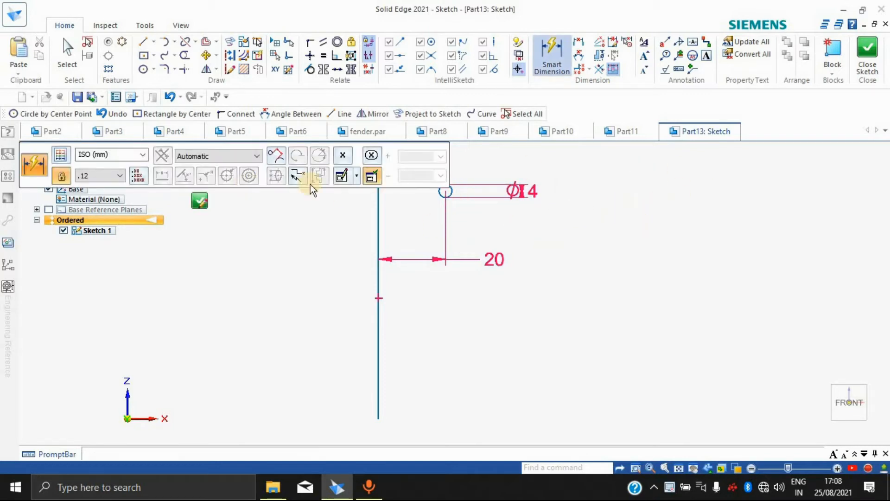
{"action": "key", "text": "Escape"}
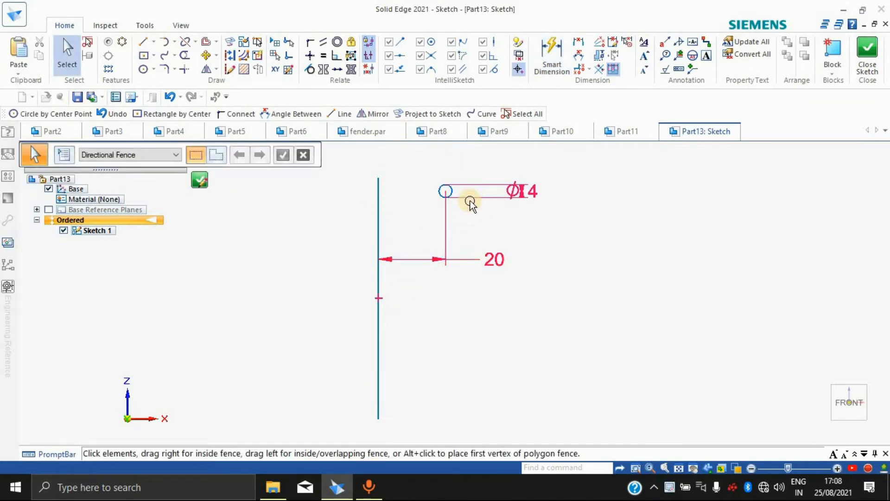
{"action": "left_click", "coordinate": [869, 52]}
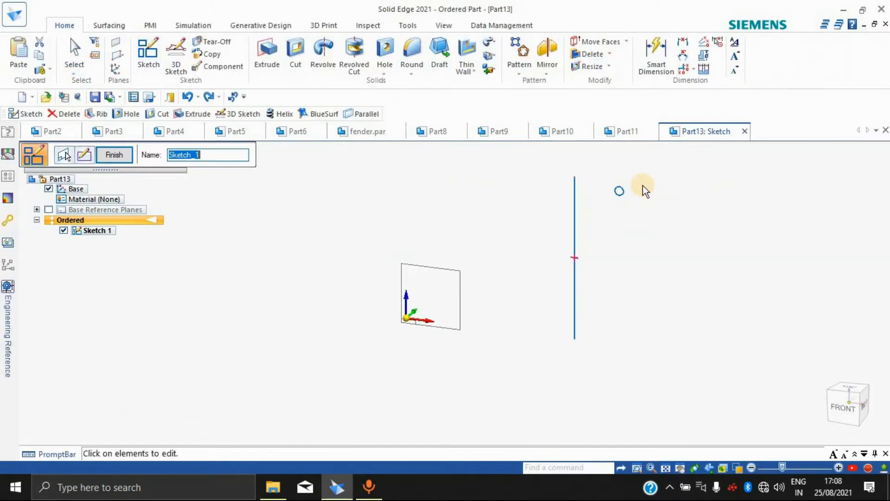
Step: Start a Helix protrusion with the 4 mm circle as the cross section and the vertical line as the axis
{"action": "left_click", "coordinate": [496, 44]}
{"action": "left_click", "coordinate": [512, 99]}
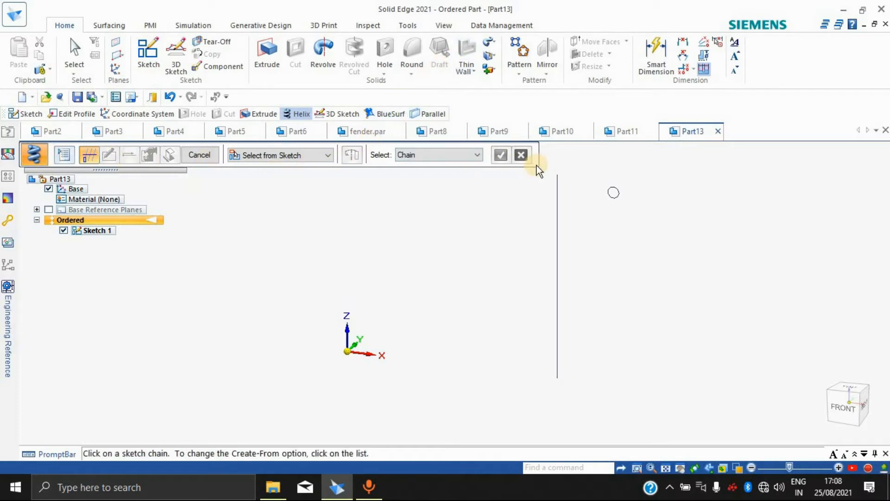
{"action": "left_click", "coordinate": [617, 194]}
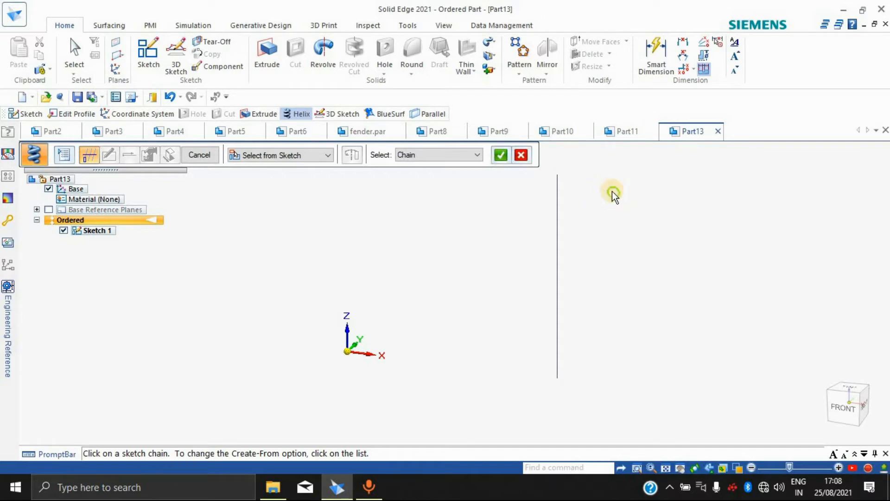
{"action": "left_click", "coordinate": [502, 158]}
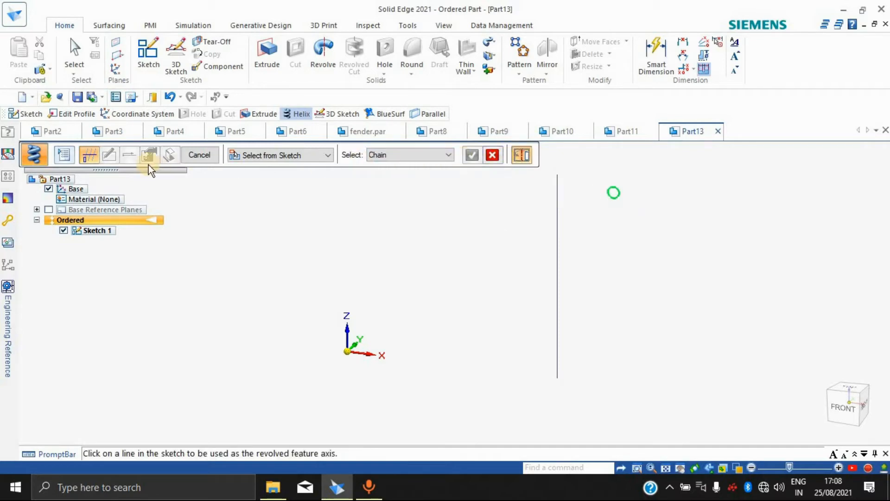
{"action": "left_click", "coordinate": [557, 212]}
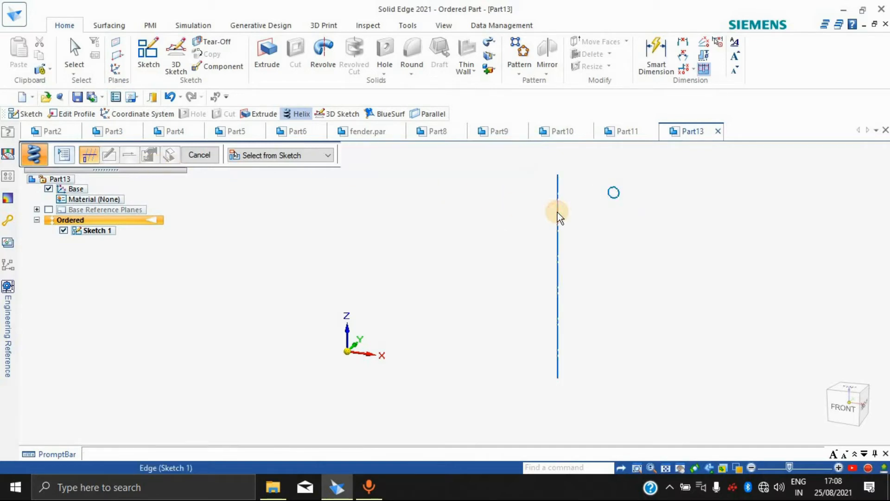
Step: Try to create the helix by axis length and pitch with a 1.25 mm pitch, and leave the Helix command
{"action": "left_click", "coordinate": [558, 212]}
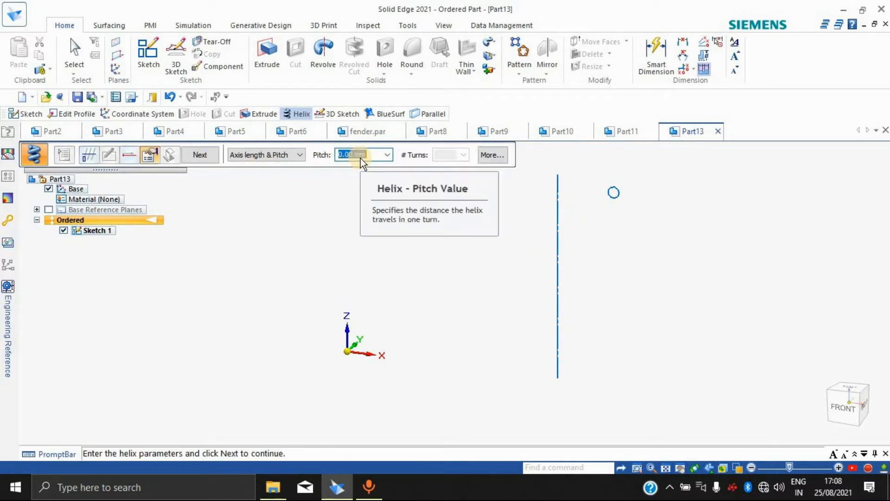
{"action": "type", "text": "1.25"}
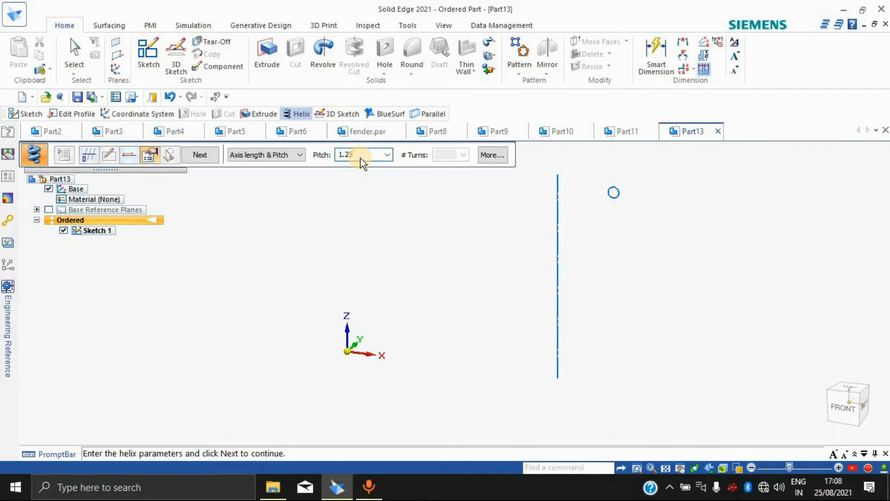
{"action": "left_click", "coordinate": [205, 153]}
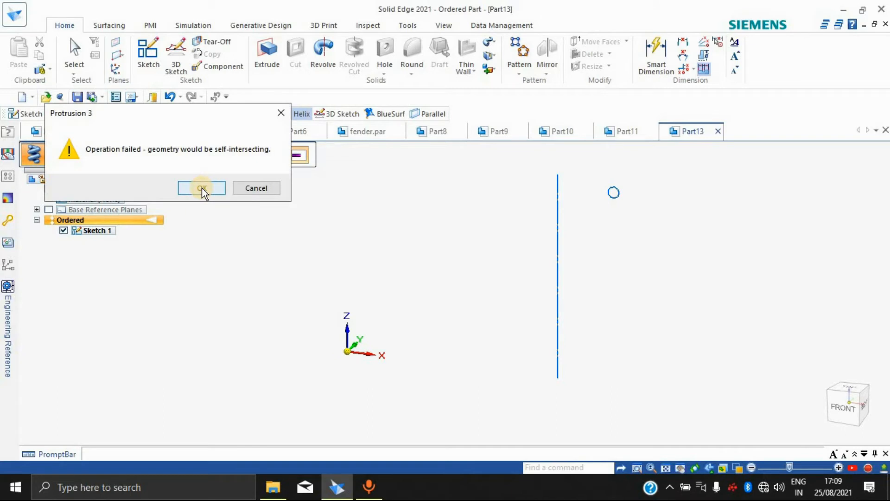
{"action": "left_click", "coordinate": [202, 188]}
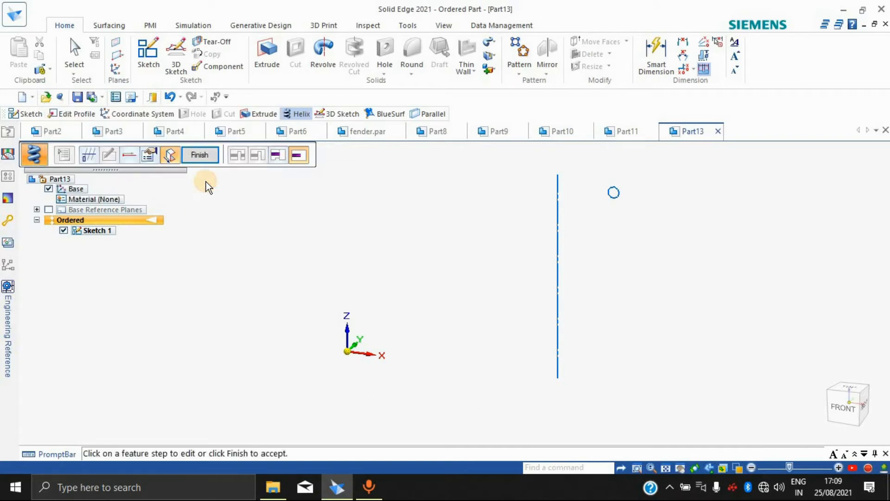
{"action": "left_click", "coordinate": [205, 155]}
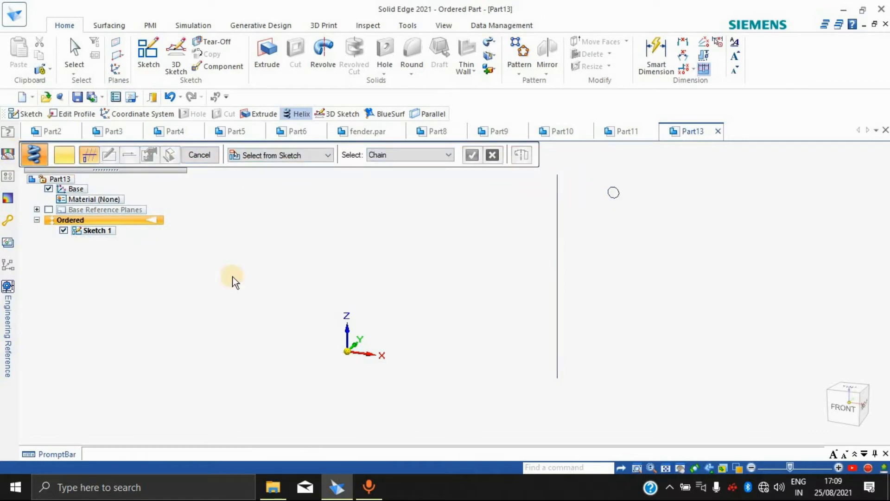
{"action": "middle_click", "coordinate": [271, 268]}
{"action": "left_click", "coordinate": [421, 205]}
{"action": "left_click", "coordinate": [199, 155]}
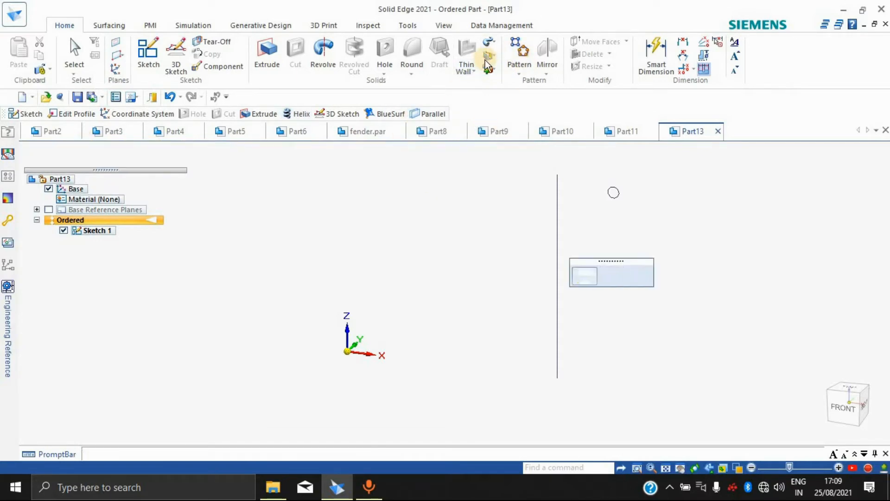
Step: Start a new Helix protrusion with the 4 mm circle as cross section, the vertical line as axis, and the start at its upper end
{"action": "left_click", "coordinate": [491, 41]}
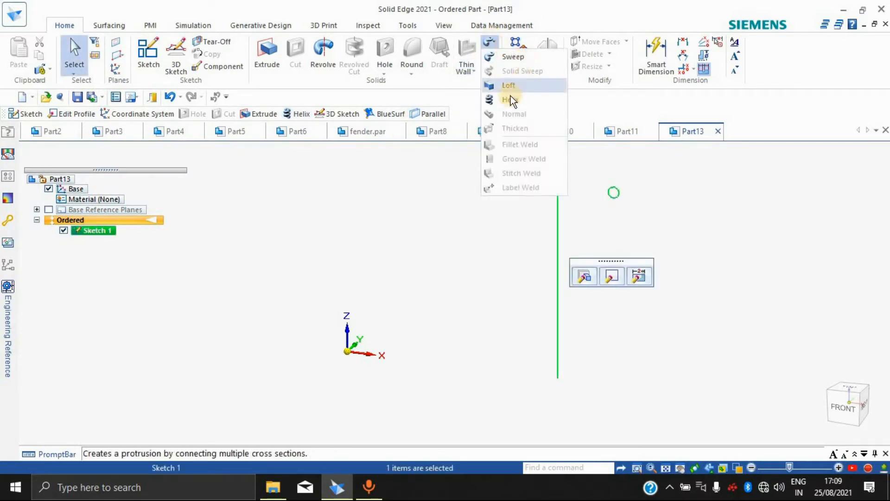
{"action": "left_click", "coordinate": [513, 100]}
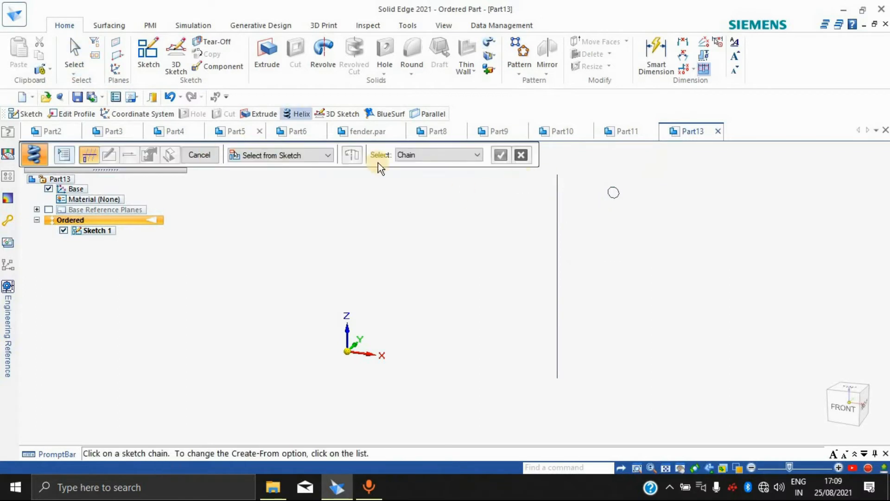
{"action": "left_click", "coordinate": [609, 194]}
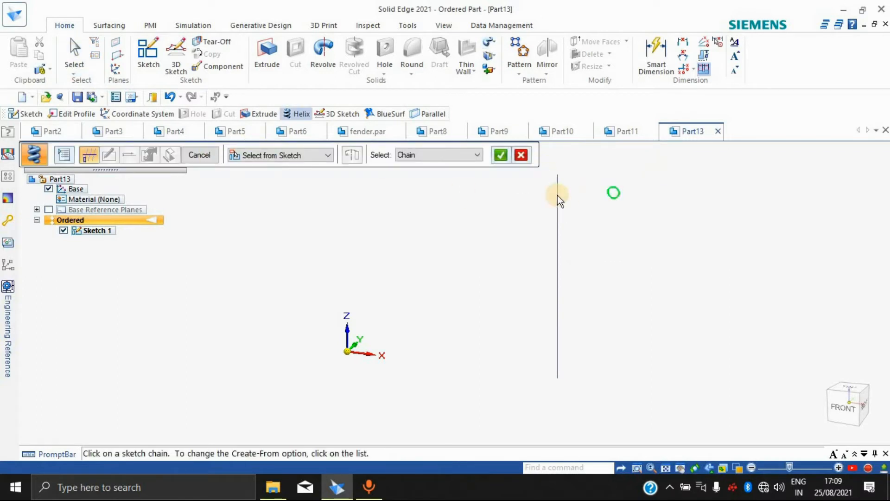
{"action": "left_click", "coordinate": [500, 156]}
{"action": "left_click", "coordinate": [558, 230]}
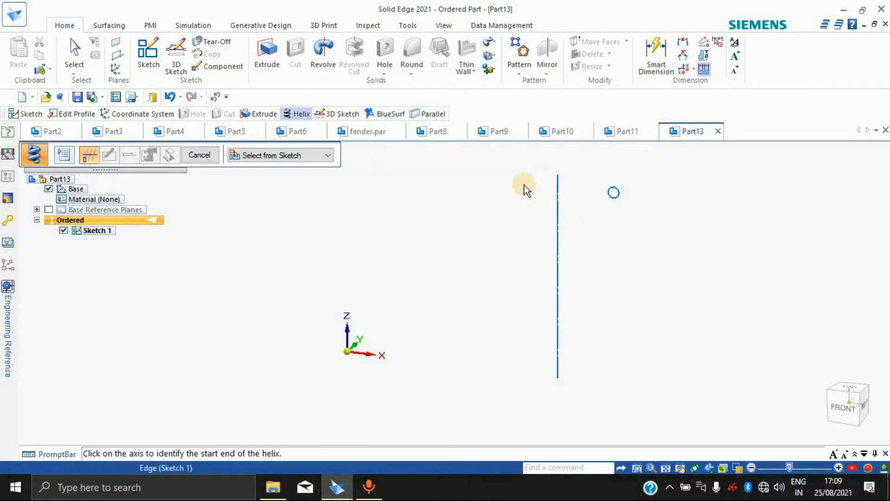
{"action": "left_click", "coordinate": [558, 207]}
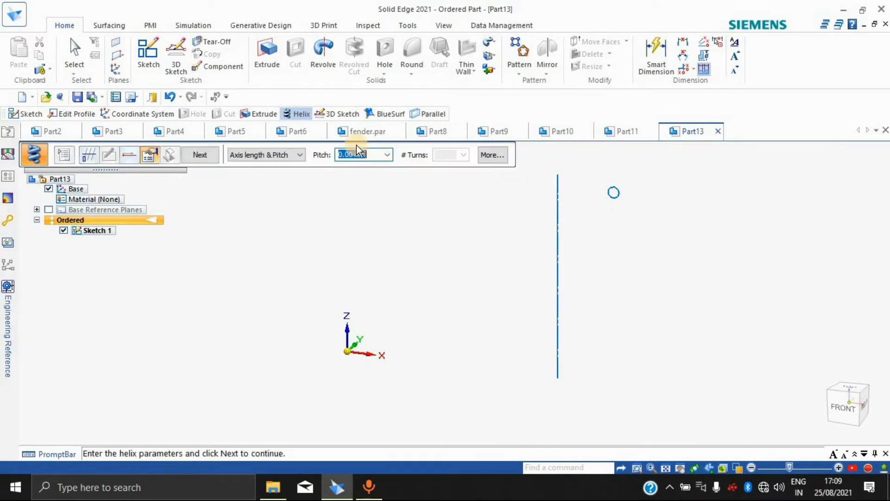
Step: Define the helix by Axis length & Turns with 5 turns, preview the spring and finish the feature
{"action": "left_click", "coordinate": [283, 153]}
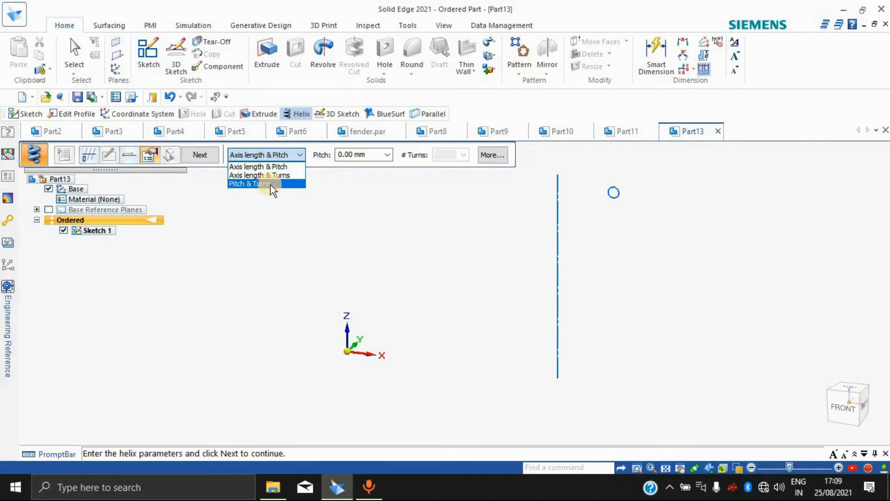
{"action": "left_click", "coordinate": [279, 175]}
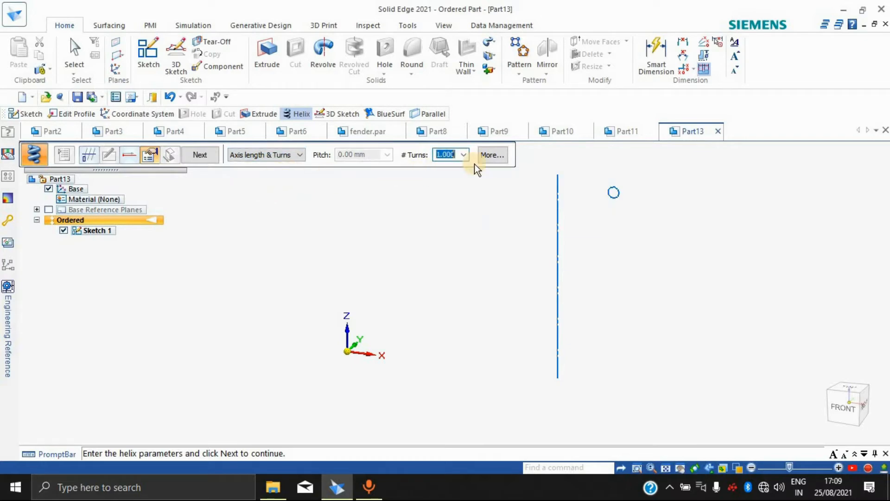
{"action": "type", "text": "5"}
{"action": "left_click", "coordinate": [196, 153]}
{"action": "left_click", "coordinate": [207, 153]}
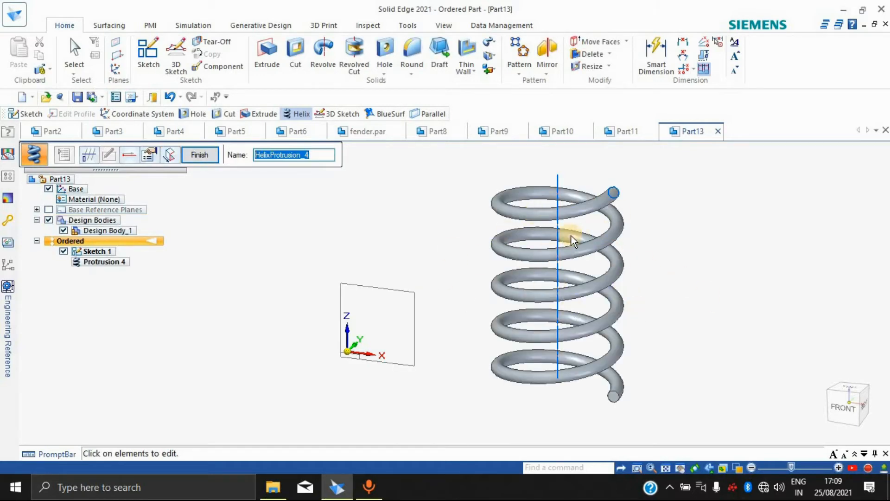
{"action": "mouse_move", "coordinate": [743, 279]}
{"action": "middle_mouse_down"}
{"action": "mouse_move", "coordinate": [590, 288]}
{"action": "mouse_move", "coordinate": [726, 265]}
{"action": "mouse_move", "coordinate": [733, 312]}
{"action": "mouse_move", "coordinate": [739, 241]}
{"action": "mouse_move", "coordinate": [614, 245]}
{"action": "middle_mouse_up"}
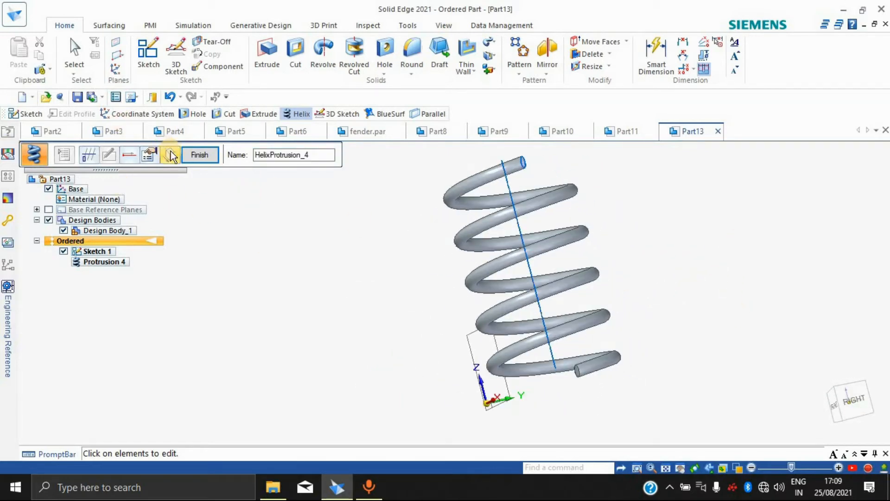
{"action": "left_click", "coordinate": [196, 154]}
Step: Leave the Helix command and examine the finished five-turn spring from several angles, near and far
{"action": "scroll", "coordinate": [672, 250], "scroll_direction": "down", "scroll_amount": 3}
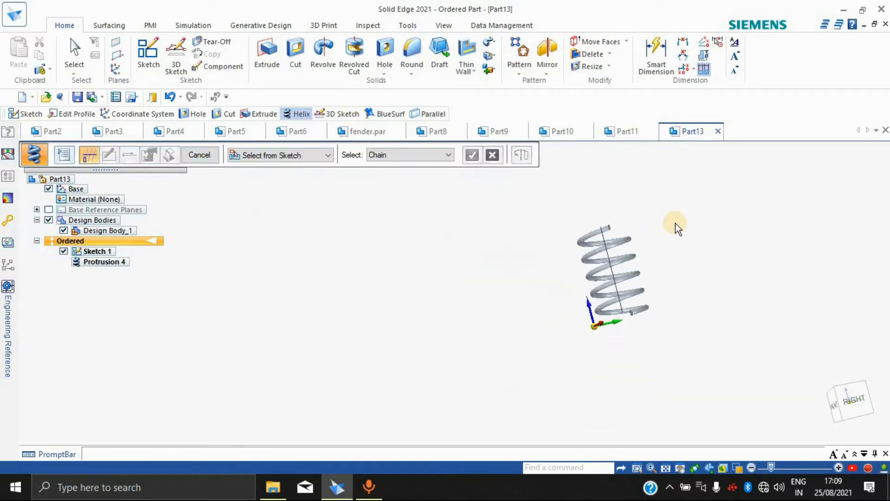
{"action": "scroll", "coordinate": [674, 303], "scroll_direction": "up", "scroll_amount": 2}
{"action": "middle_click_drag", "start_coordinate": [610, 277], "coordinate": [640, 352]}
{"action": "scroll", "coordinate": [636, 338], "scroll_direction": "down", "scroll_amount": 3}
{"action": "scroll", "coordinate": [636, 339], "scroll_direction": "up", "scroll_amount": 3}
{"action": "scroll", "coordinate": [643, 322], "scroll_direction": "down", "scroll_amount": 4}
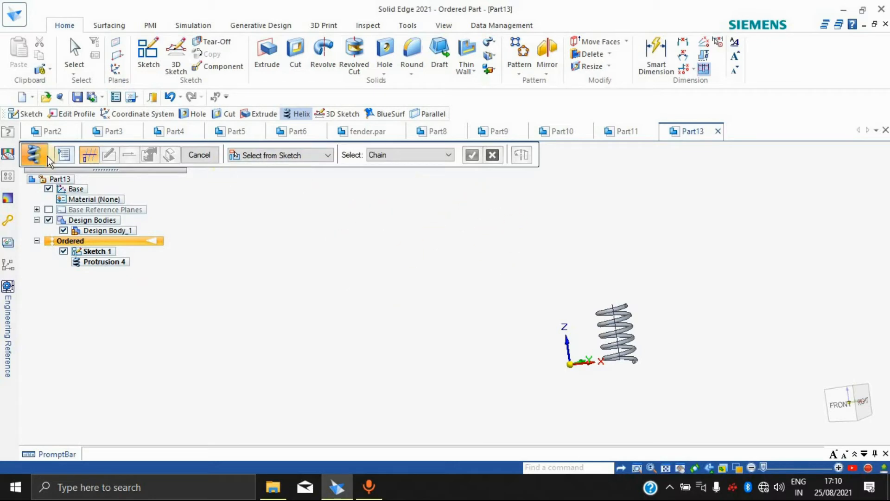
{"action": "left_click", "coordinate": [189, 154]}
{"action": "left_click", "coordinate": [636, 360]}
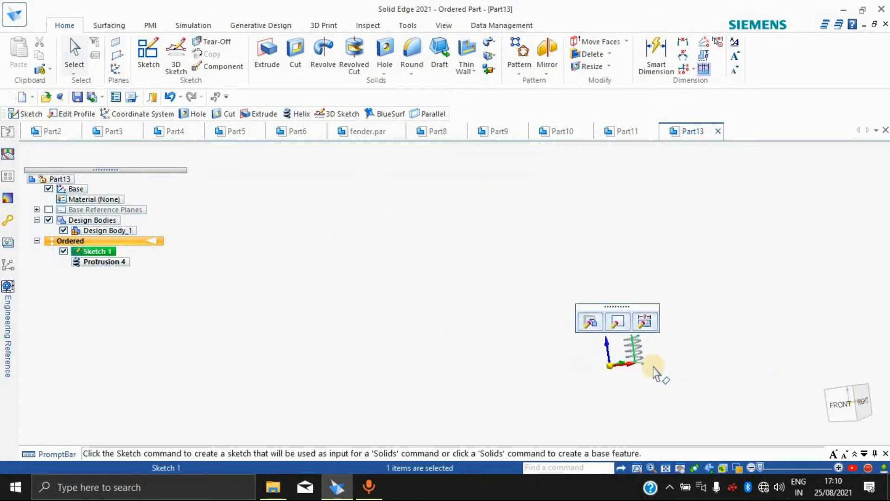
{"action": "scroll", "coordinate": [646, 353], "scroll_direction": "up", "scroll_amount": 4}
{"action": "scroll", "coordinate": [635, 252], "scroll_direction": "down", "scroll_amount": 5}
{"action": "scroll", "coordinate": [640, 254], "scroll_direction": "up", "scroll_amount": 6}
{"action": "scroll", "coordinate": [499, 257], "scroll_direction": "down", "scroll_amount": 5}
{"action": "scroll", "coordinate": [499, 257], "scroll_direction": "up", "scroll_amount": 4}
{"action": "middle_click_drag", "start_coordinate": [531, 242], "coordinate": [536, 262]}
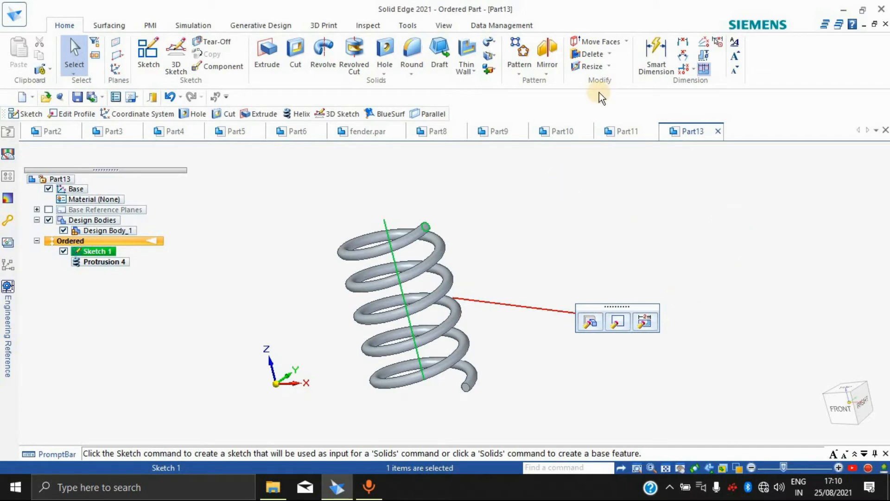
Step: Switch to the Part5 document and orient the vented housing so its large side face and adjoining faces are visible
{"action": "left_click", "coordinate": [487, 41]}
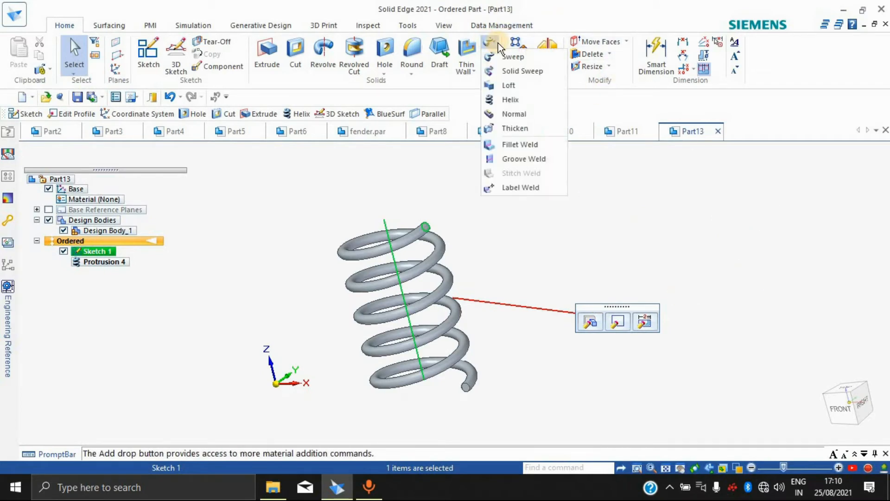
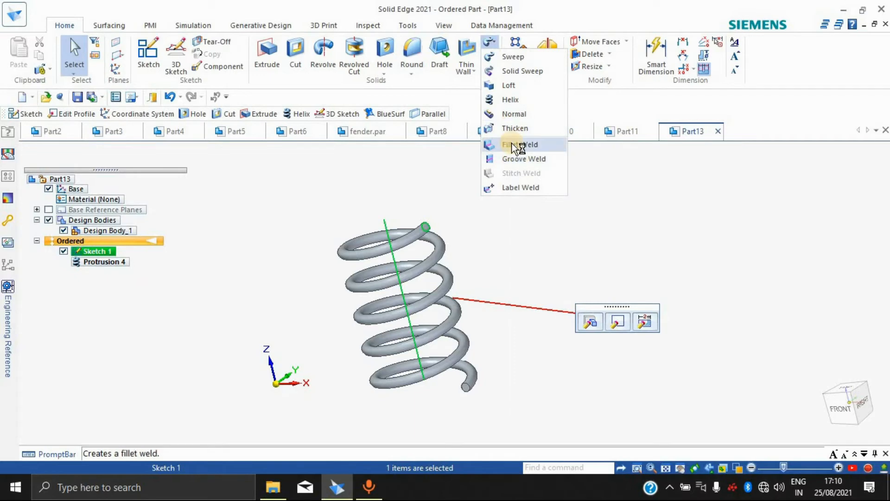
{"action": "left_click", "coordinate": [140, 200]}
{"action": "left_click", "coordinate": [190, 131]}
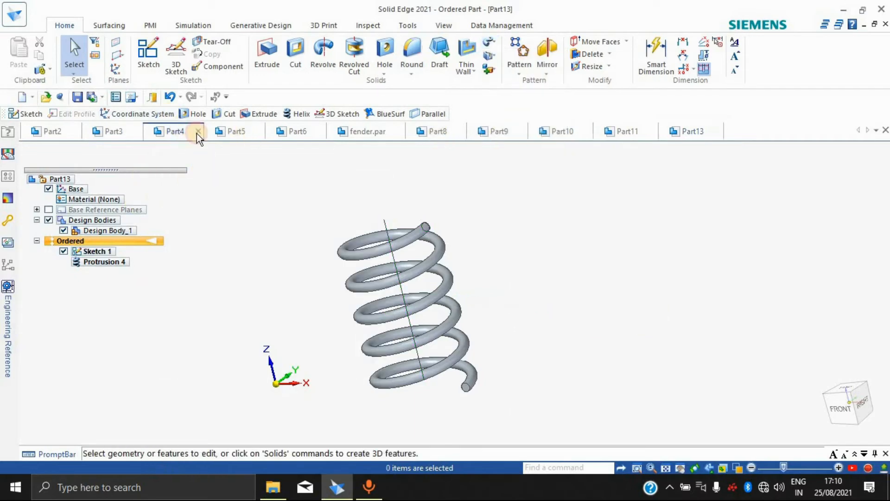
{"action": "left_click", "coordinate": [261, 137]}
{"action": "middle_click_drag", "start_coordinate": [507, 275], "coordinate": [591, 410]}
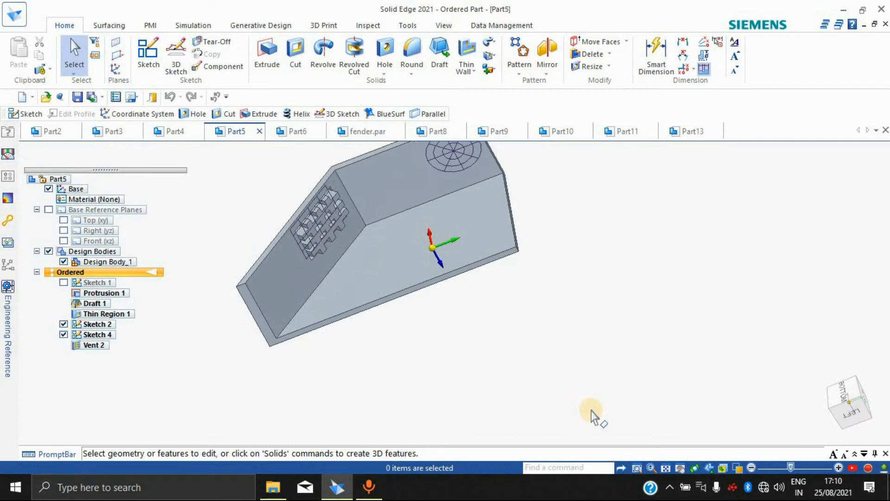
Step: Start a Fillet Weld with equal setbacks and 6.35 mm base thickness, using the large side face and the adjoining circular-vent face as base set
{"action": "left_click", "coordinate": [489, 55]}
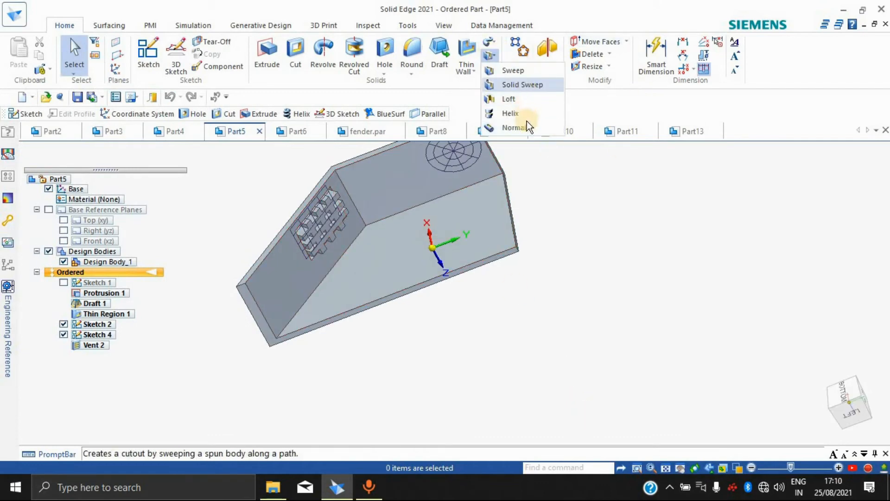
{"action": "left_click", "coordinate": [486, 45]}
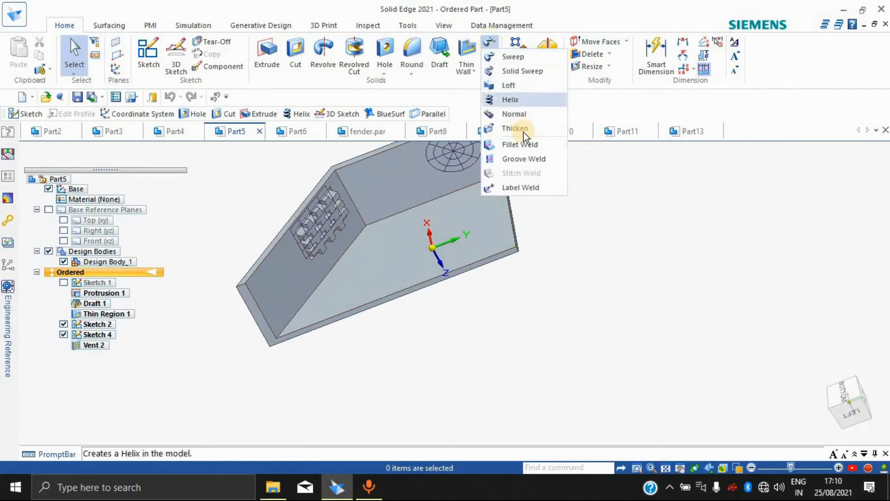
{"action": "left_click", "coordinate": [521, 143]}
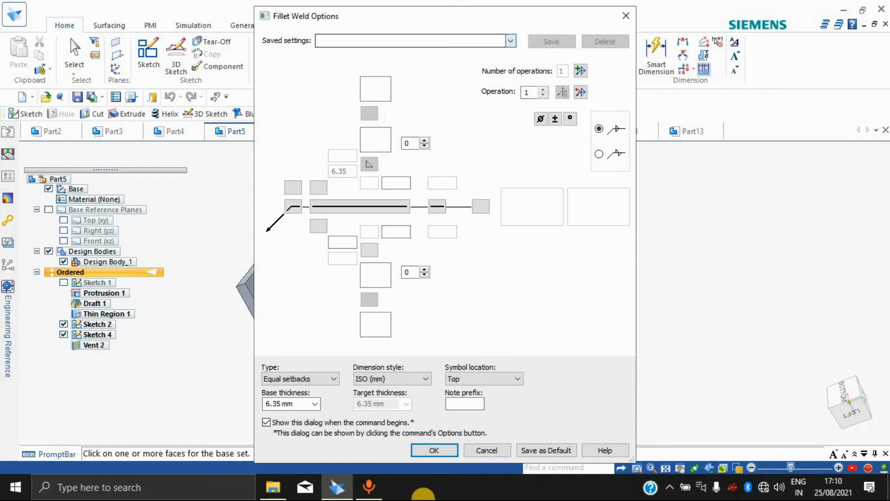
{"action": "left_click", "coordinate": [435, 450]}
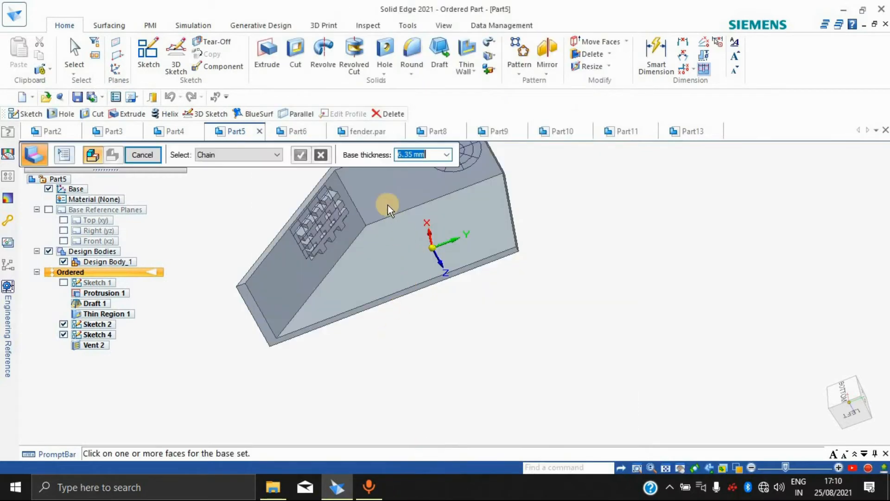
{"action": "left_click", "coordinate": [470, 208]}
{"action": "left_click", "coordinate": [423, 179]}
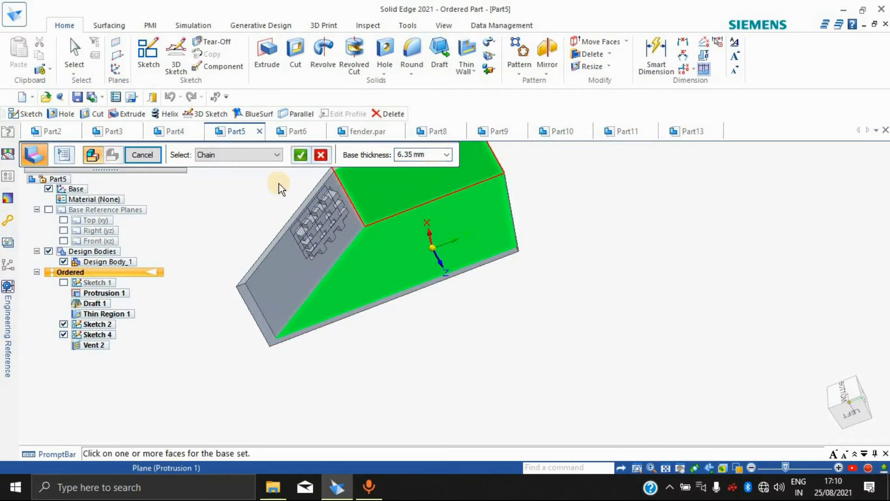
{"action": "left_click", "coordinate": [299, 156]}
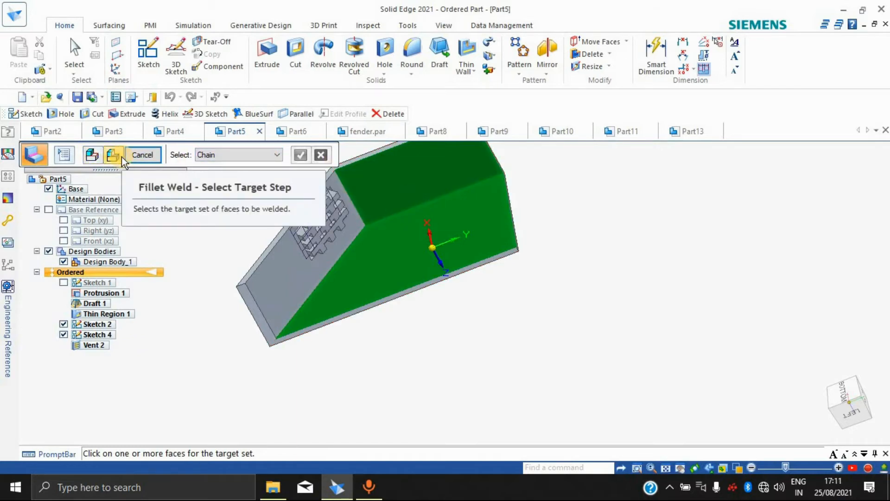
Step: Try to generate the fillet weld with target faces picked near the edge shared by the base faces, and abandon the feature
{"action": "left_click", "coordinate": [396, 212]}
{"action": "left_click", "coordinate": [300, 156]}
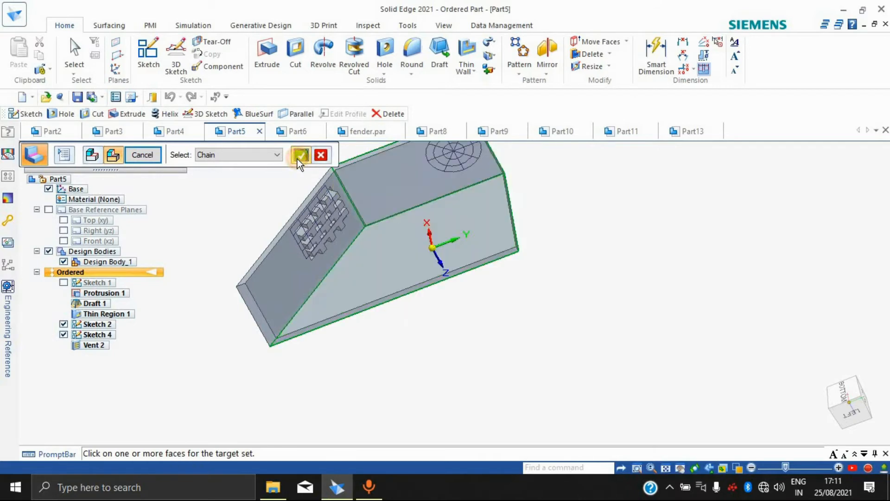
{"action": "left_click", "coordinate": [137, 158]}
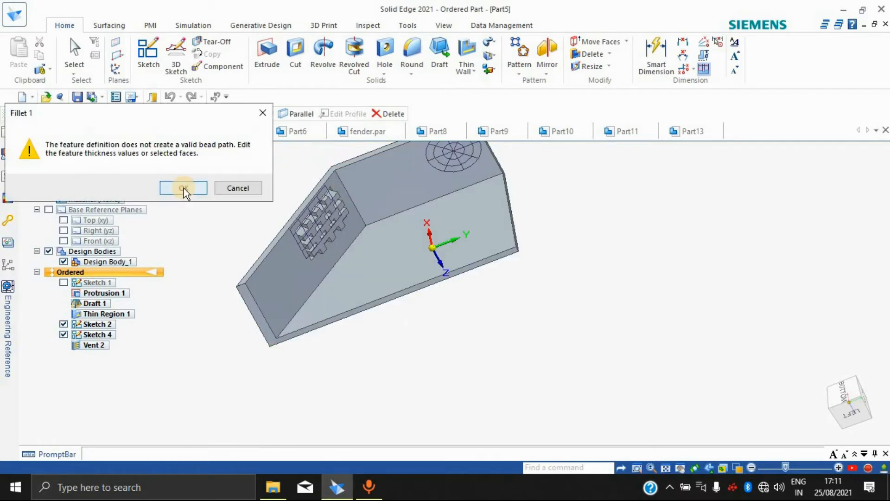
{"action": "left_click", "coordinate": [183, 188]}
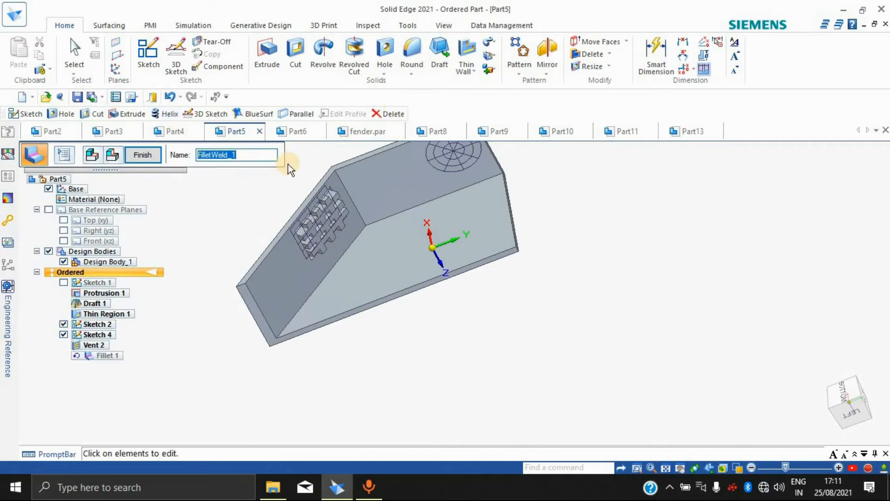
{"action": "key", "text": "Escape"}
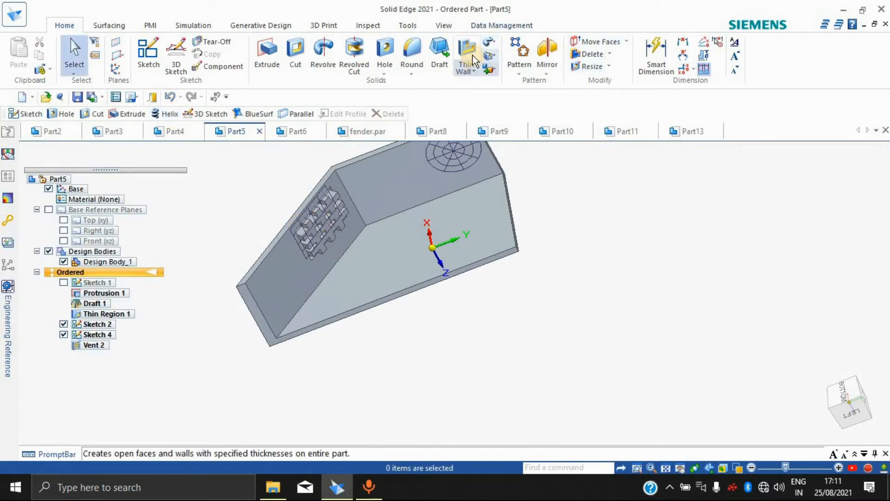
Step: Create a fillet weld with equal setbacks and 6.35 mm base thickness between the circular-vent face and the large side face
{"action": "left_click", "coordinate": [490, 43]}
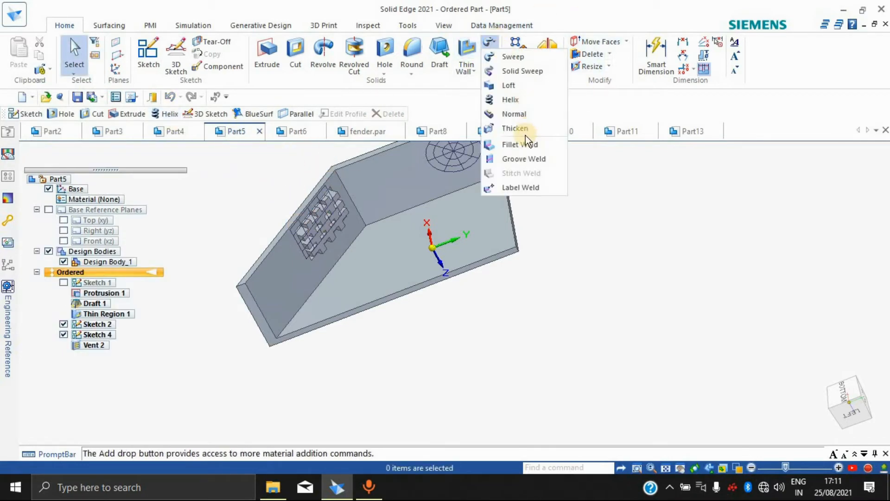
{"action": "left_click", "coordinate": [519, 144]}
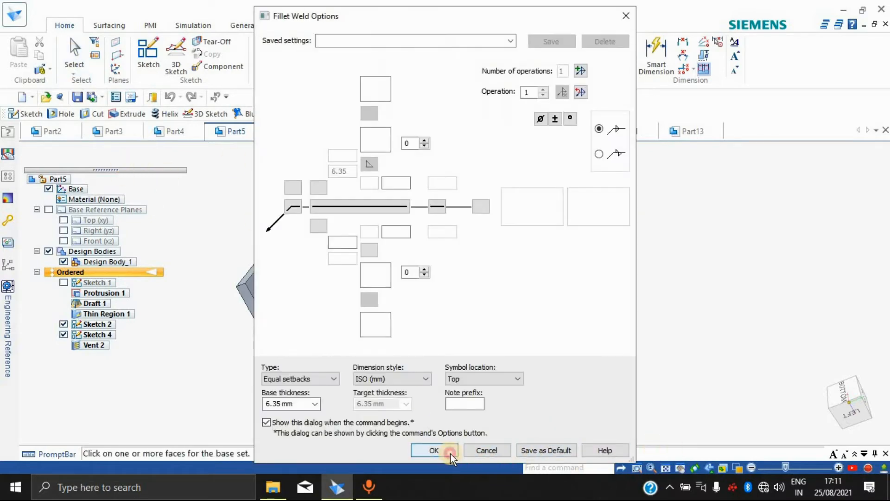
{"action": "left_click", "coordinate": [450, 454]}
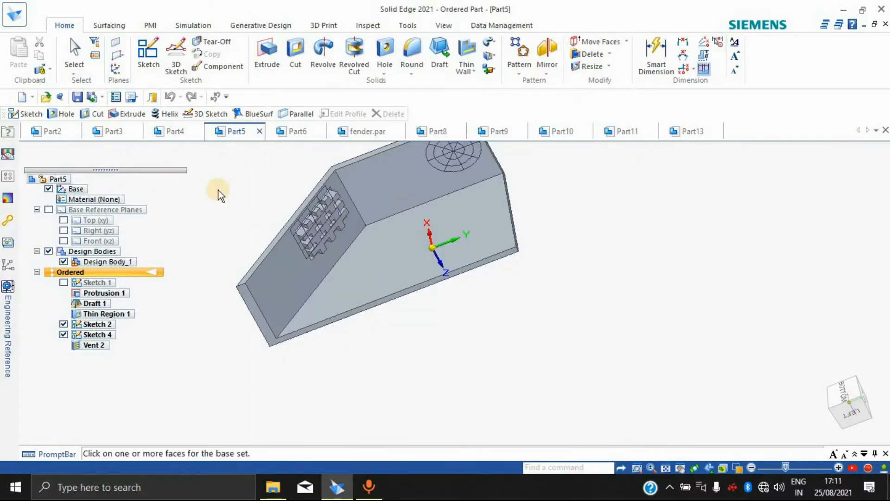
{"action": "left_click", "coordinate": [395, 191]}
{"action": "left_click", "coordinate": [300, 161]}
{"action": "left_click", "coordinate": [375, 248]}
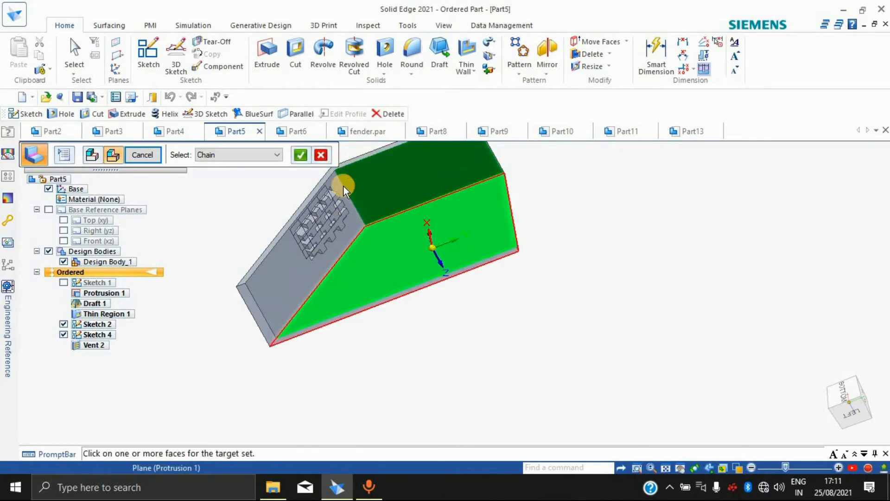
{"action": "left_click", "coordinate": [301, 151]}
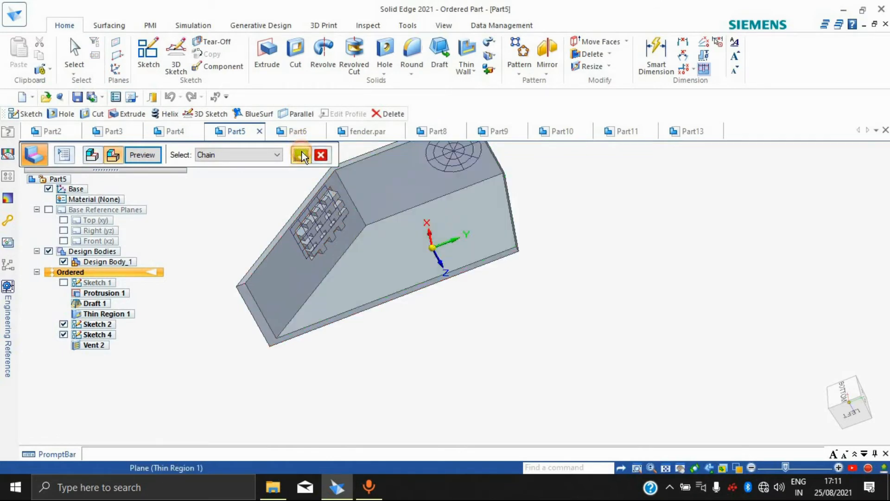
{"action": "left_click", "coordinate": [142, 154]}
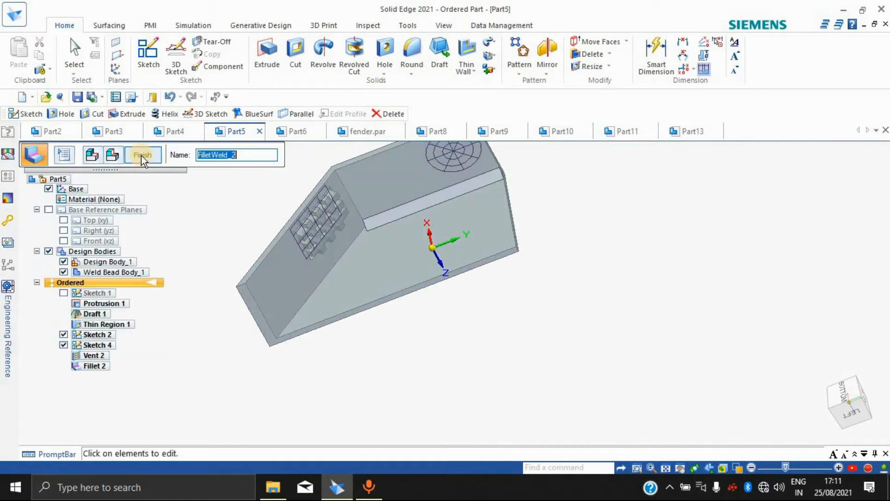
{"action": "middle_click_drag", "start_coordinate": [594, 212], "coordinate": [556, 294]}
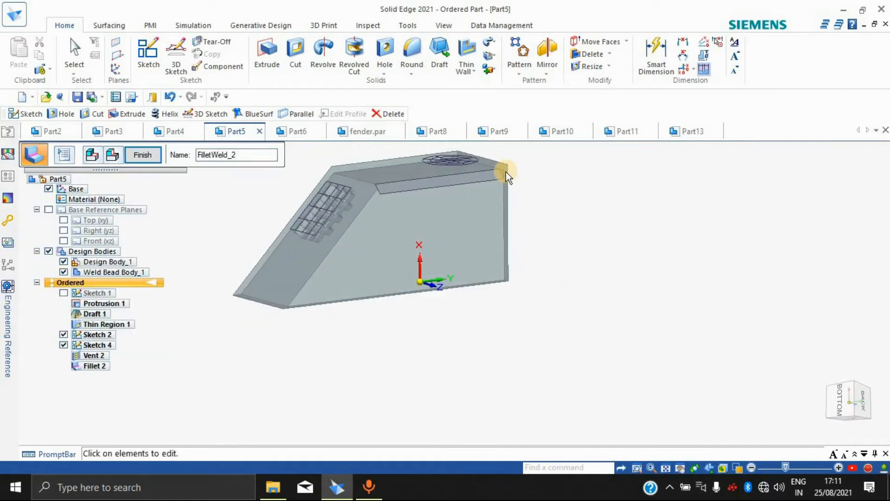
{"action": "scroll", "coordinate": [505, 171], "scroll_direction": "up", "scroll_amount": 4}
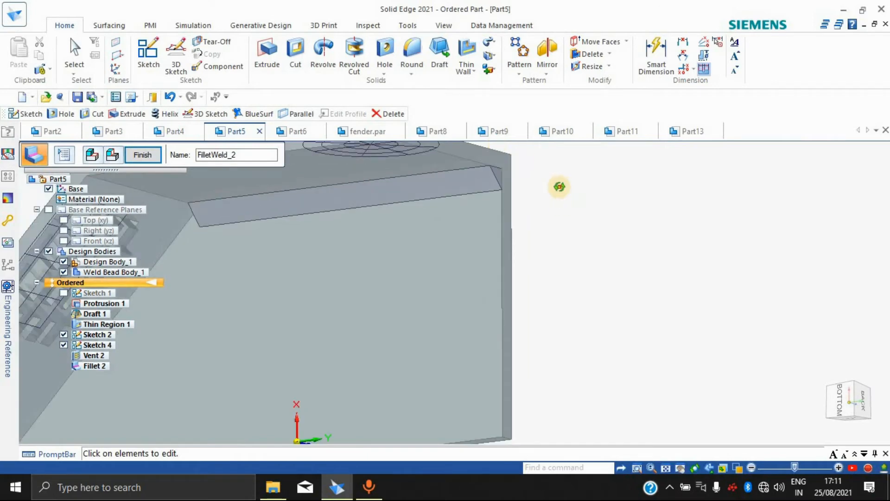
{"action": "scroll", "coordinate": [562, 194], "scroll_direction": "down", "scroll_amount": 5}
{"action": "scroll", "coordinate": [499, 277], "scroll_direction": "up", "scroll_amount": 2}
{"action": "scroll", "coordinate": [538, 230], "scroll_direction": "up", "scroll_amount": 2}
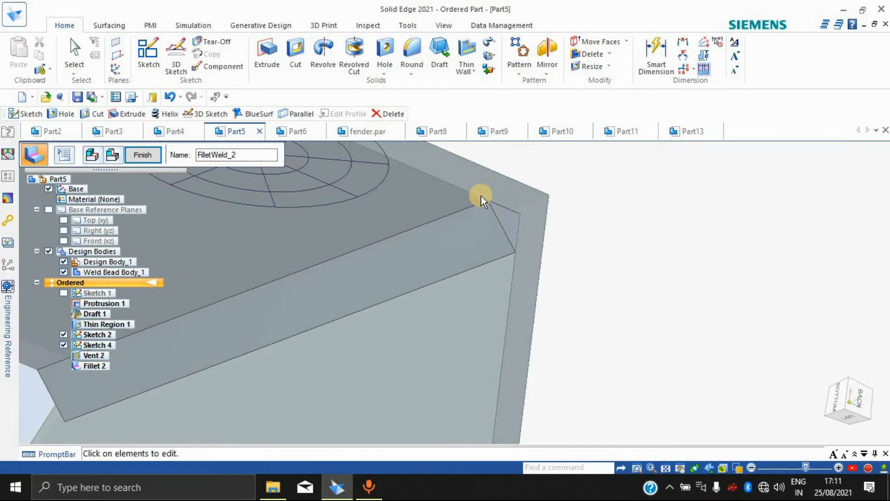
Step: Apply a Stitch Only weld with 1.00 mm gap length and 1.00 mm bead length to the fillet weld bead
{"action": "left_click", "coordinate": [492, 52]}
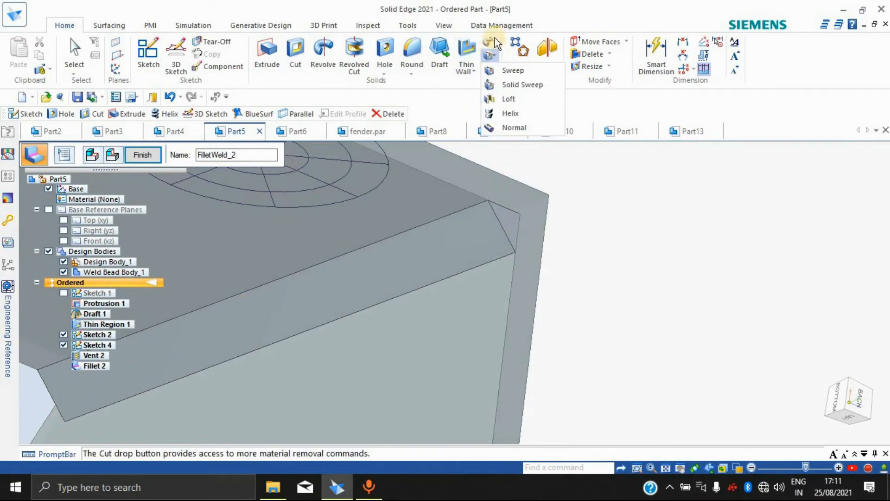
{"action": "left_click", "coordinate": [497, 43]}
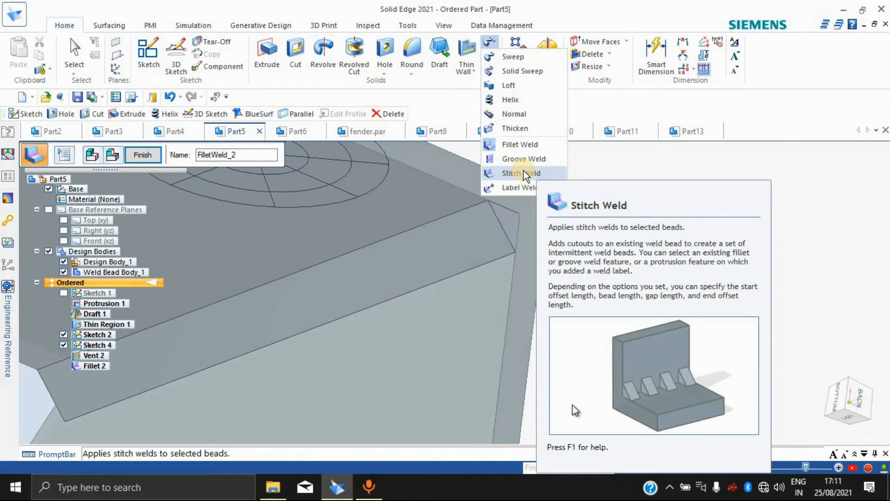
{"action": "left_click", "coordinate": [553, 176]}
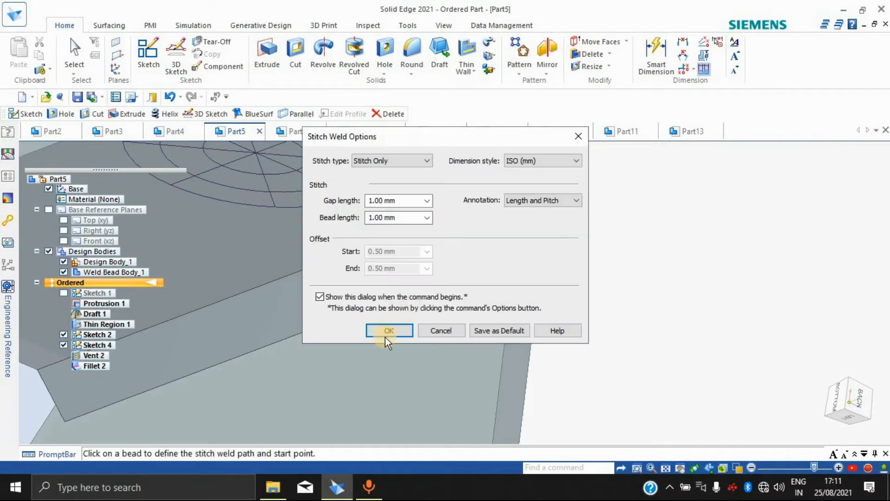
{"action": "left_click", "coordinate": [387, 333]}
{"action": "left_click", "coordinate": [377, 279]}
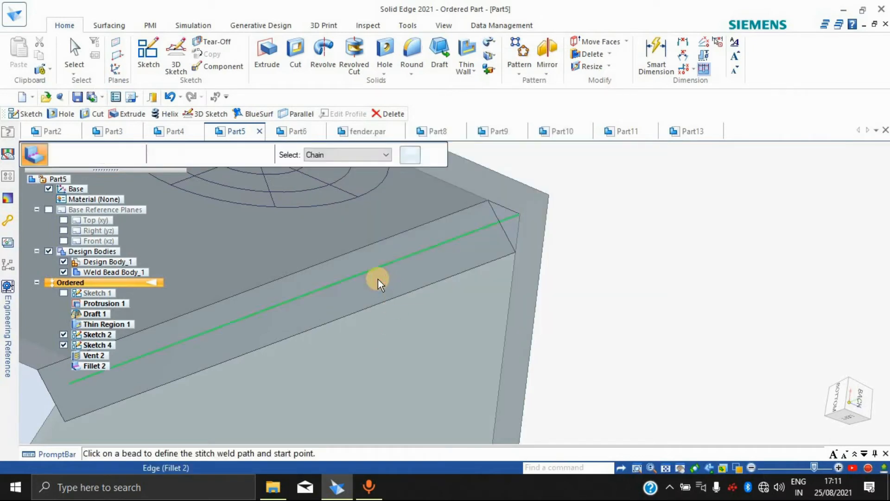
{"action": "left_click", "coordinate": [410, 155]}
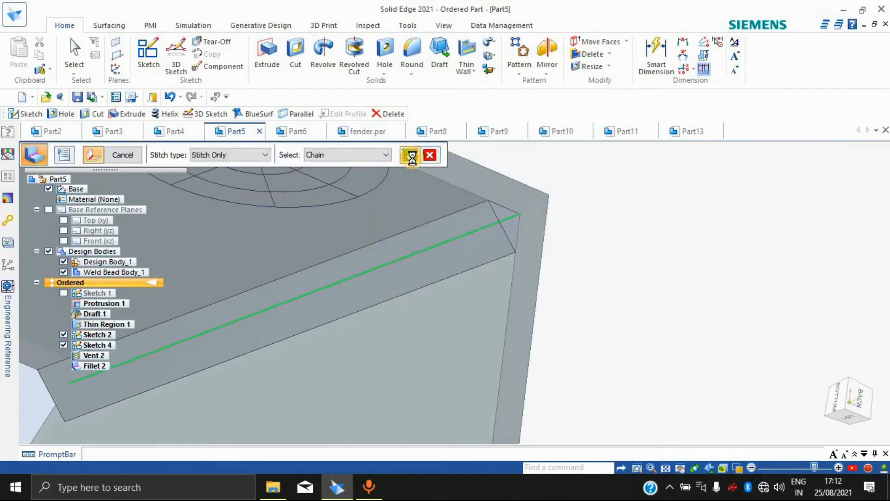
{"action": "left_click", "coordinate": [409, 155]}
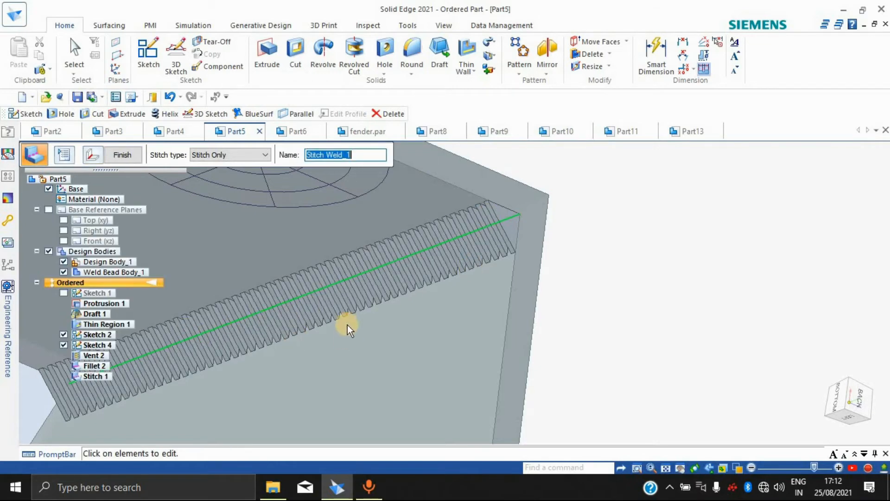
{"action": "middle_click_drag", "start_coordinate": [350, 318], "coordinate": [476, 292]}
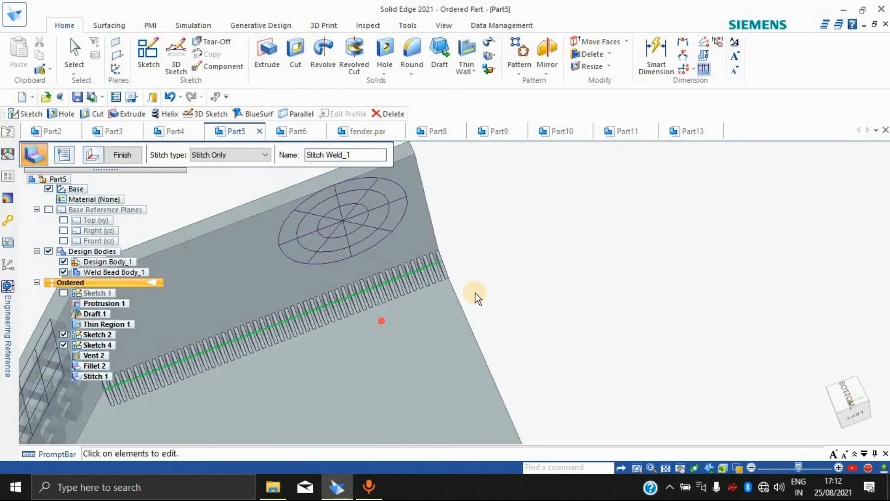
{"action": "middle_click_drag", "start_coordinate": [505, 255], "coordinate": [356, 366]}
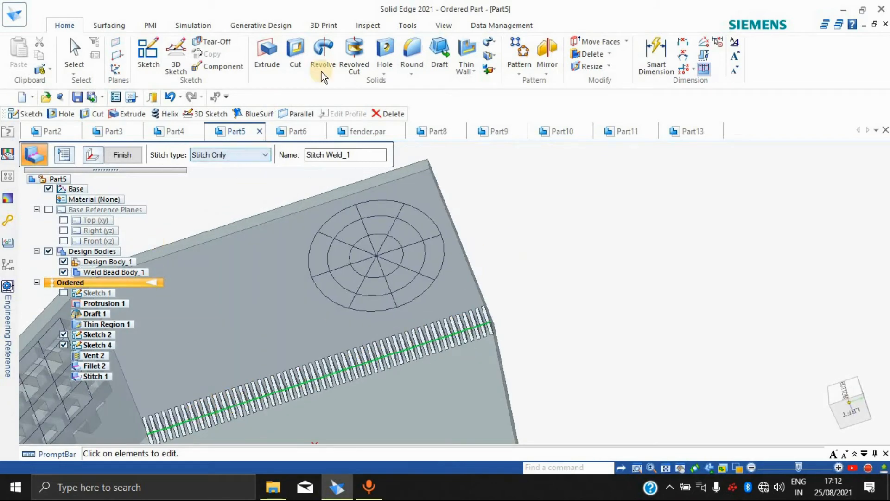
{"action": "left_click", "coordinate": [113, 156]}
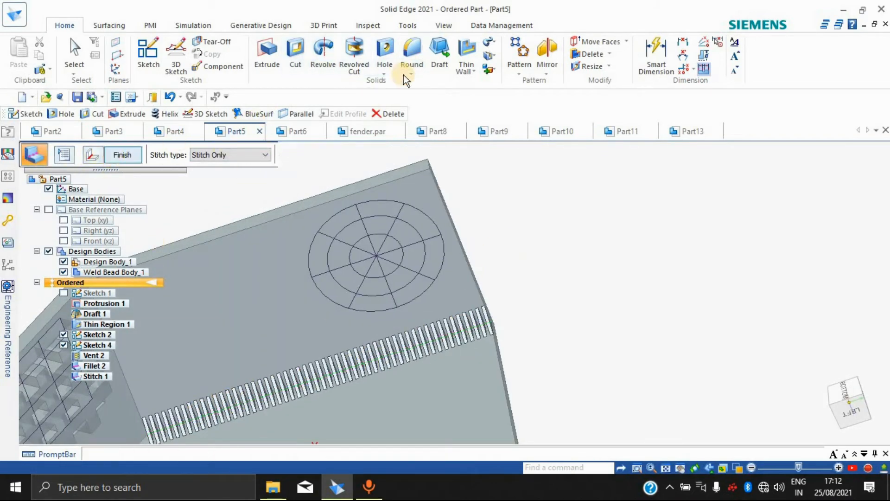
{"action": "left_click", "coordinate": [495, 58]}
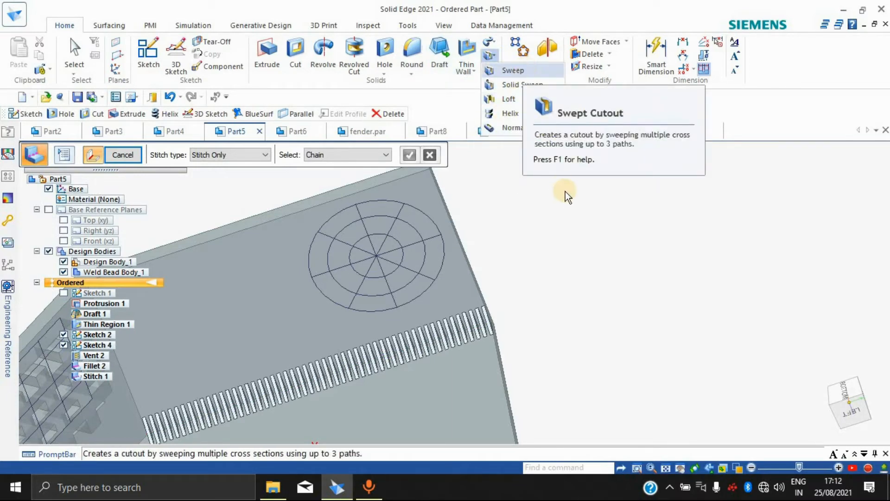
{"action": "left_click", "coordinate": [488, 43]}
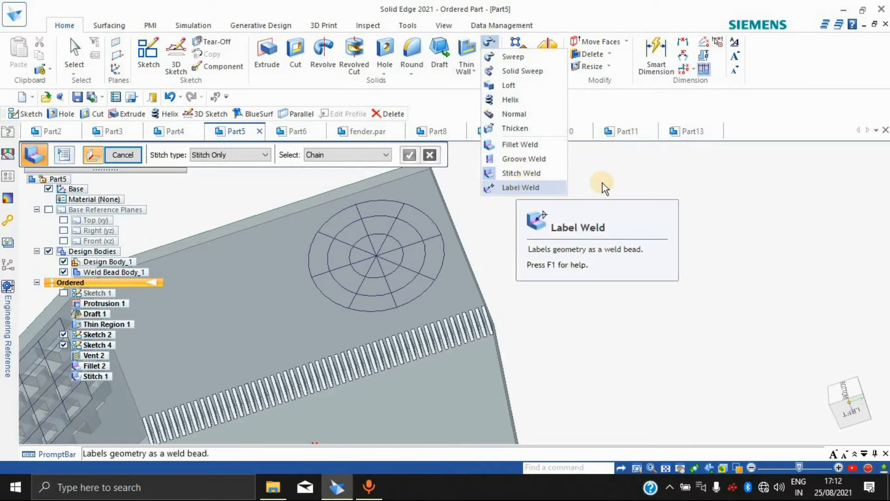
{"action": "left_click", "coordinate": [541, 29]}
{"action": "left_click", "coordinate": [557, 74]}
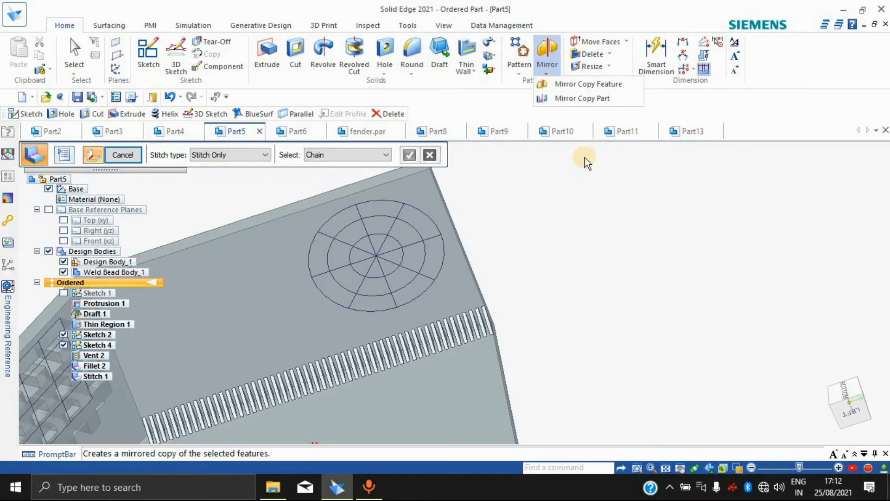
{"action": "left_click", "coordinate": [579, 198]}
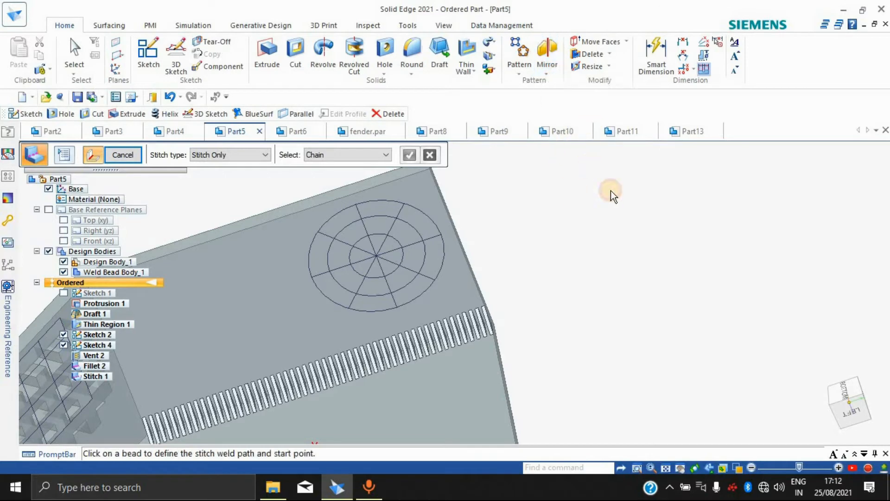
Step: Try to mirror the stitched weld bead body along its length with Mirror Copy Part, and undo the copy
{"action": "left_click", "coordinate": [550, 74]}
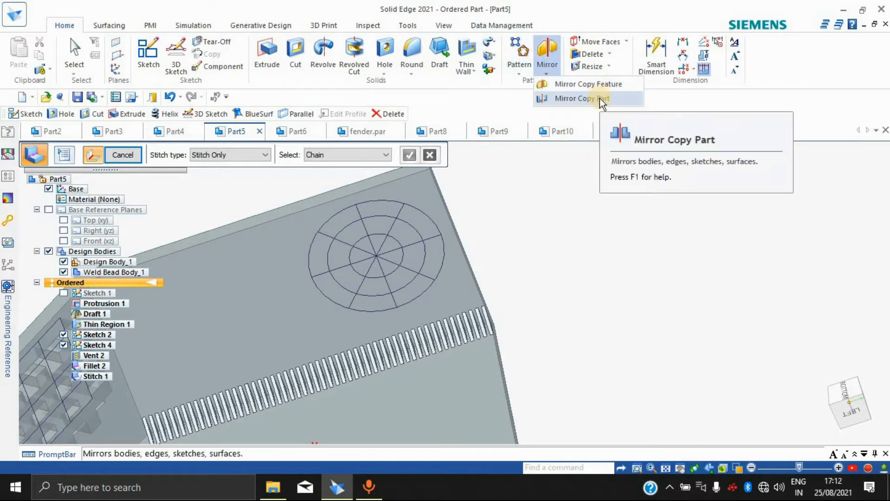
{"action": "left_click", "coordinate": [600, 98]}
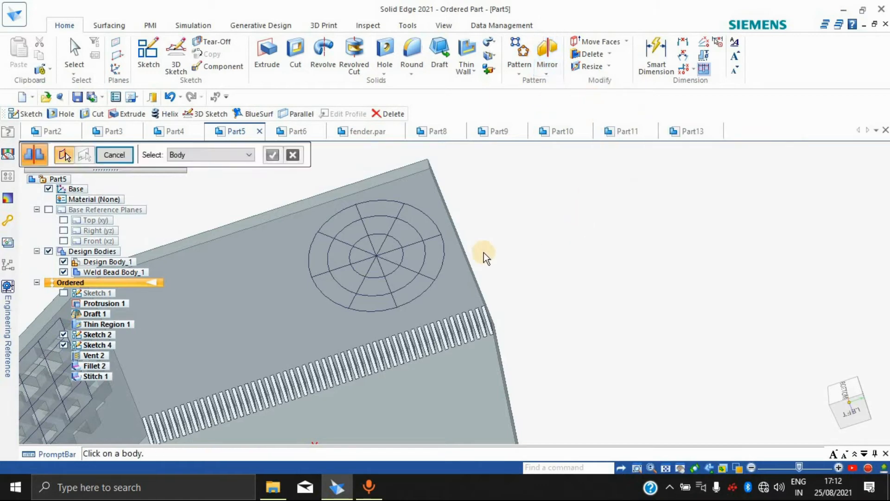
{"action": "scroll", "coordinate": [484, 245], "scroll_direction": "down", "scroll_amount": 3}
{"action": "scroll", "coordinate": [483, 246], "scroll_direction": "down", "scroll_amount": 2}
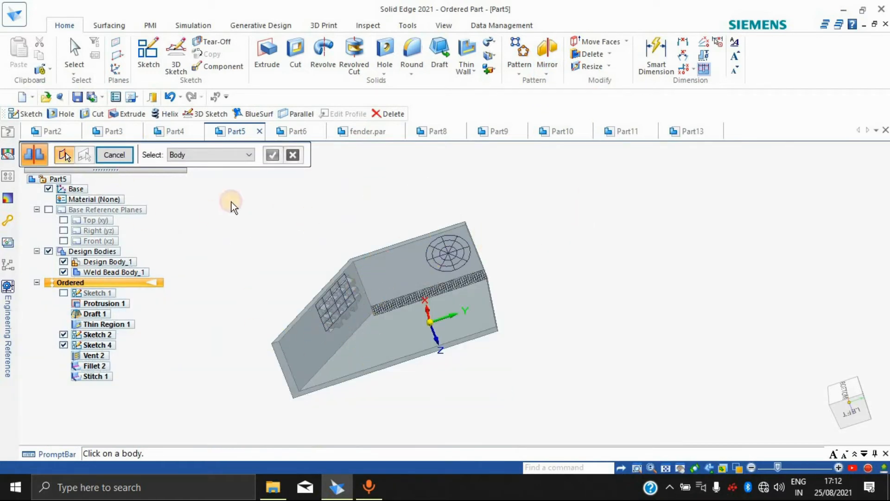
{"action": "left_click", "coordinate": [60, 154]}
{"action": "left_click", "coordinate": [438, 282]}
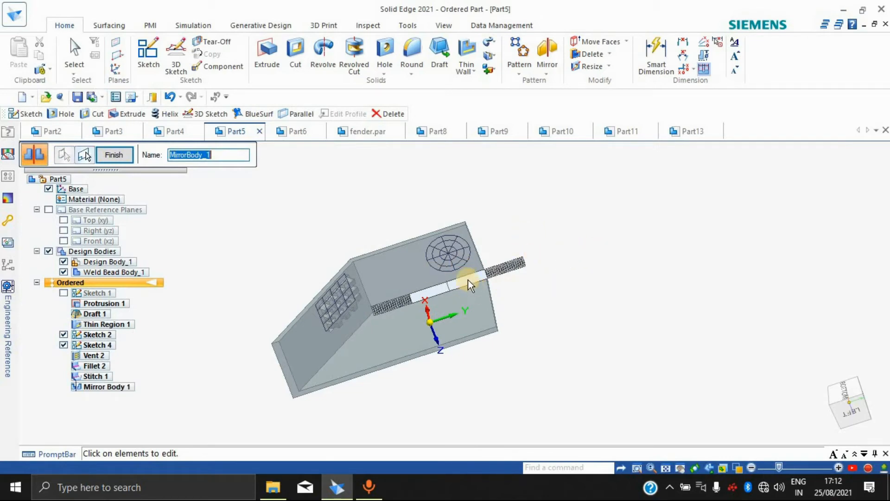
{"action": "key", "text": "Escape"}
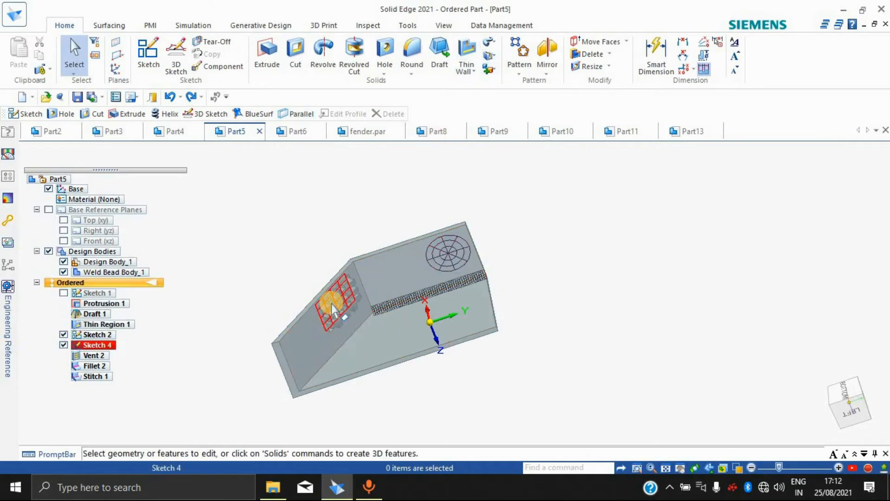
Step: Mirror the stitched weld bead body with Mirror Copy Part about the slanted face carrying the rectangular vent, and check the copy from outside
{"action": "middle_click_drag", "start_coordinate": [514, 346], "coordinate": [772, 276]}
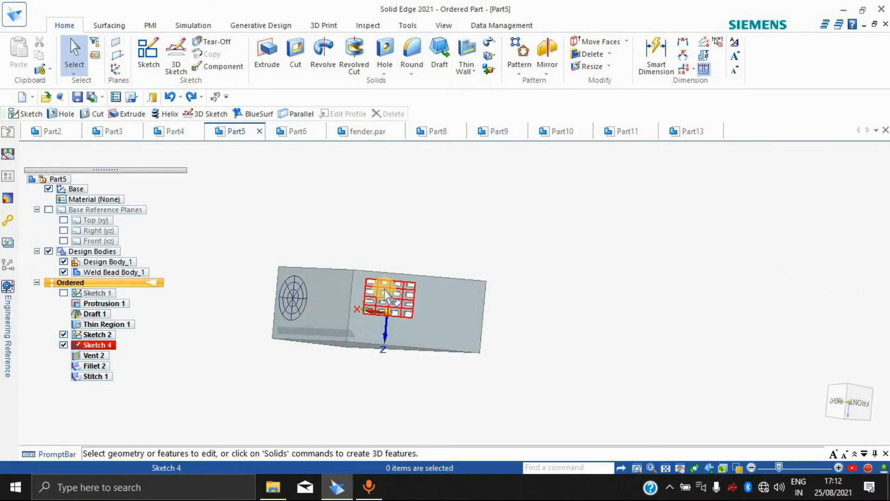
{"action": "scroll", "coordinate": [383, 299], "scroll_direction": "up", "scroll_amount": 4}
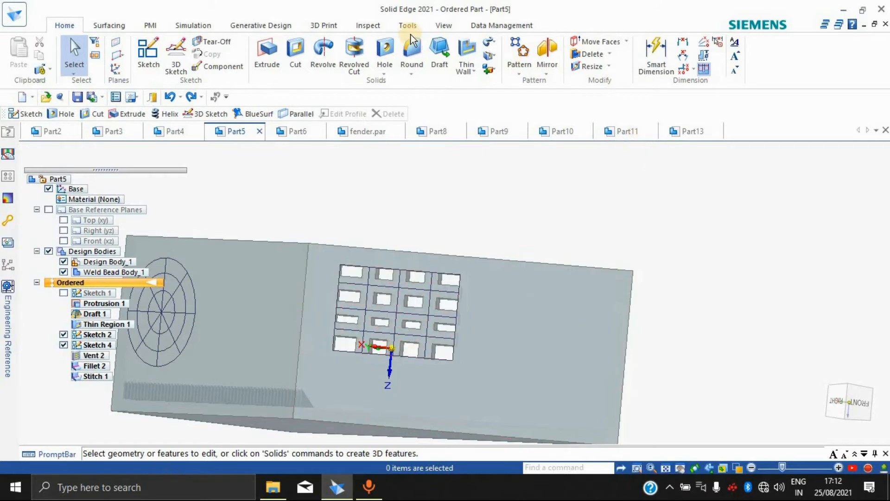
{"action": "left_click", "coordinate": [550, 65]}
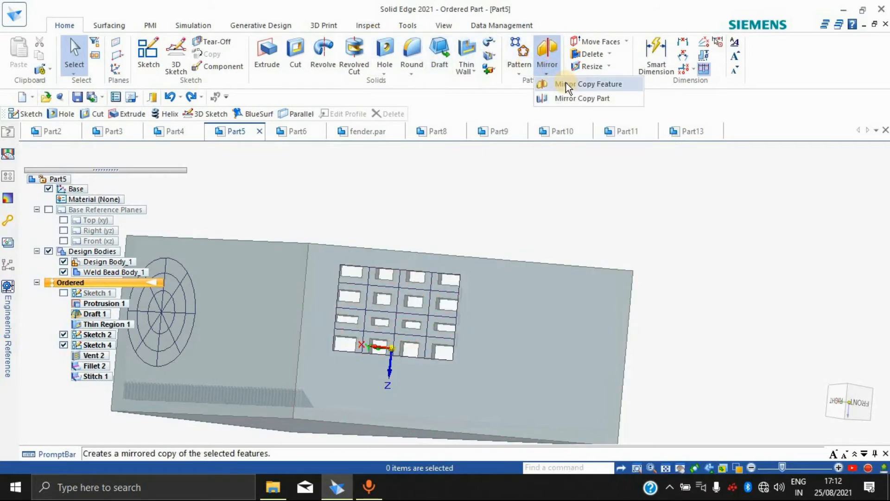
{"action": "left_click", "coordinate": [569, 98]}
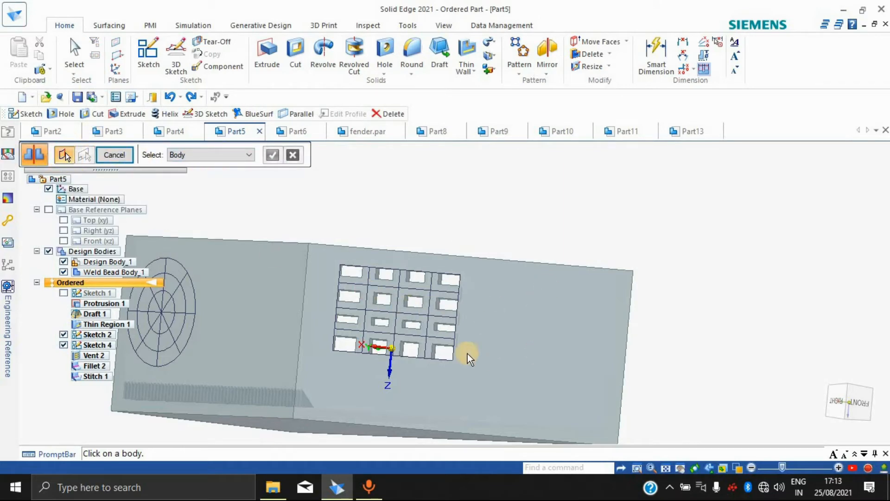
{"action": "middle_click_drag", "start_coordinate": [566, 314], "coordinate": [472, 360]}
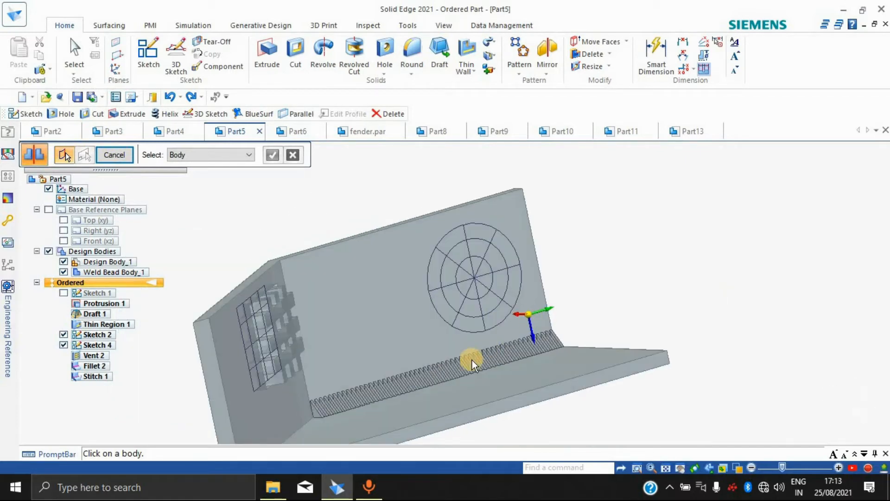
{"action": "left_click", "coordinate": [327, 405]}
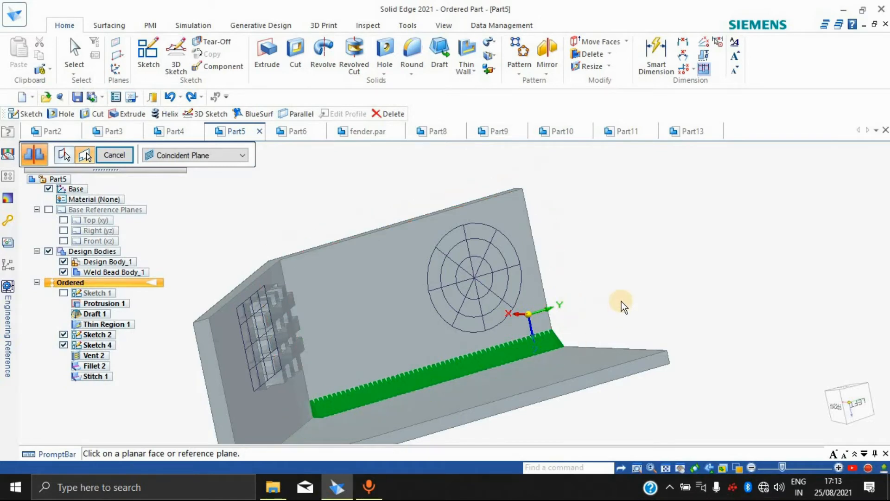
{"action": "middle_click_drag", "start_coordinate": [626, 302], "coordinate": [597, 298]}
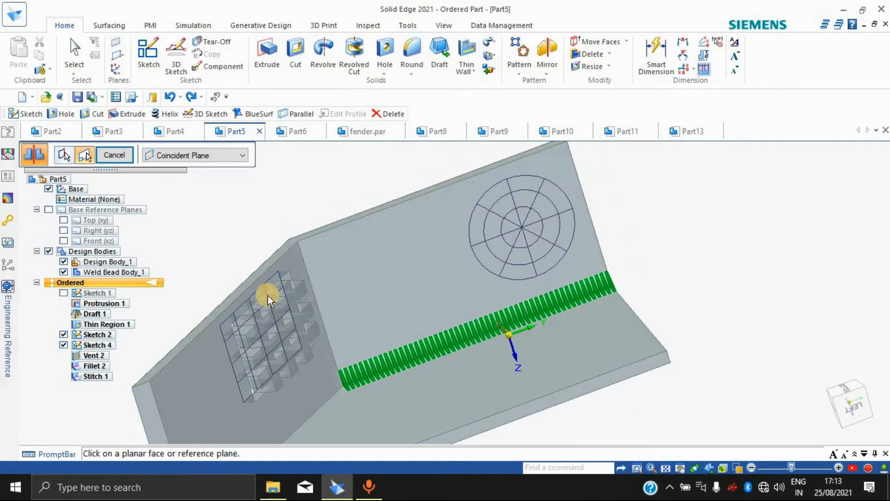
{"action": "left_click", "coordinate": [289, 266]}
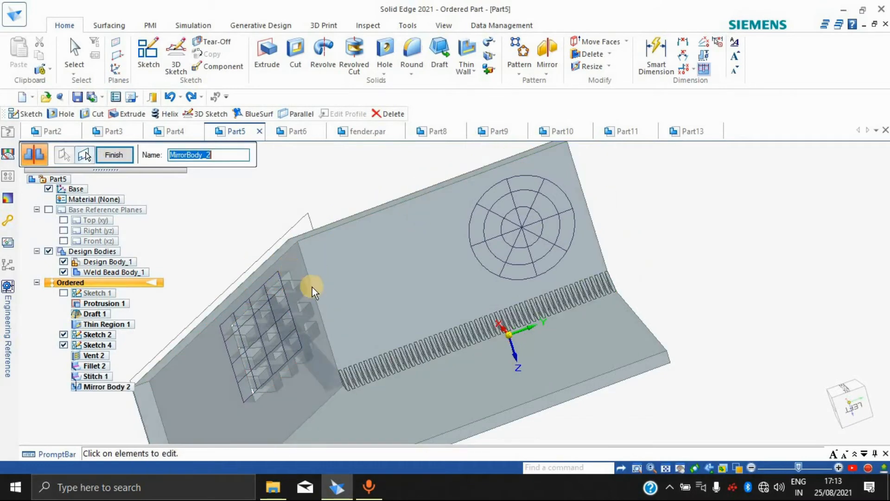
{"action": "middle_click_drag", "start_coordinate": [433, 308], "coordinate": [557, 294]}
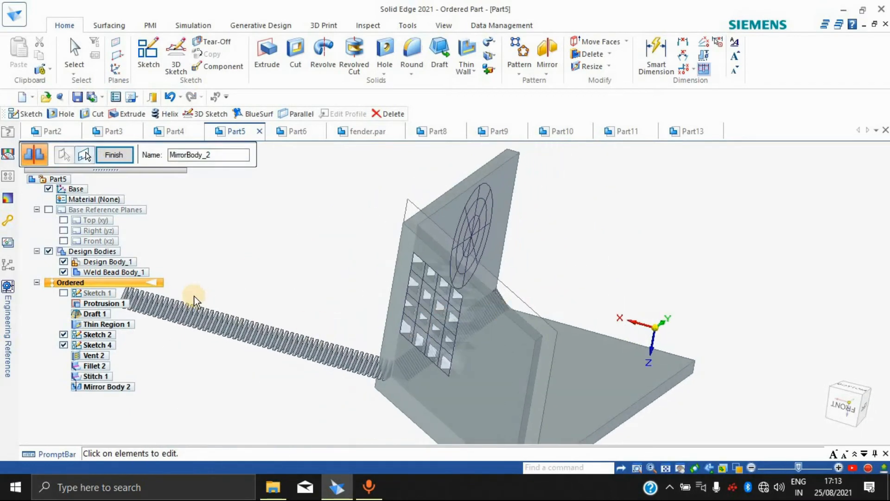
{"action": "middle_click_drag", "start_coordinate": [315, 263], "coordinate": [375, 374]}
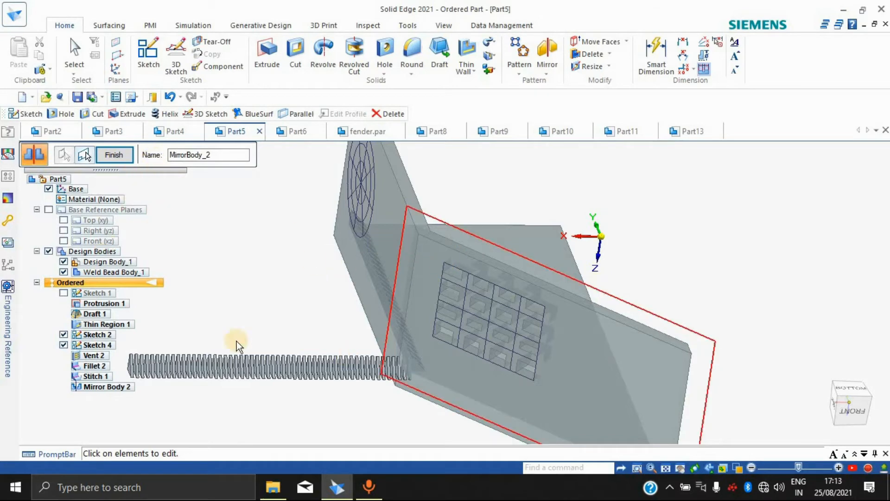
{"action": "left_click", "coordinate": [122, 157]}
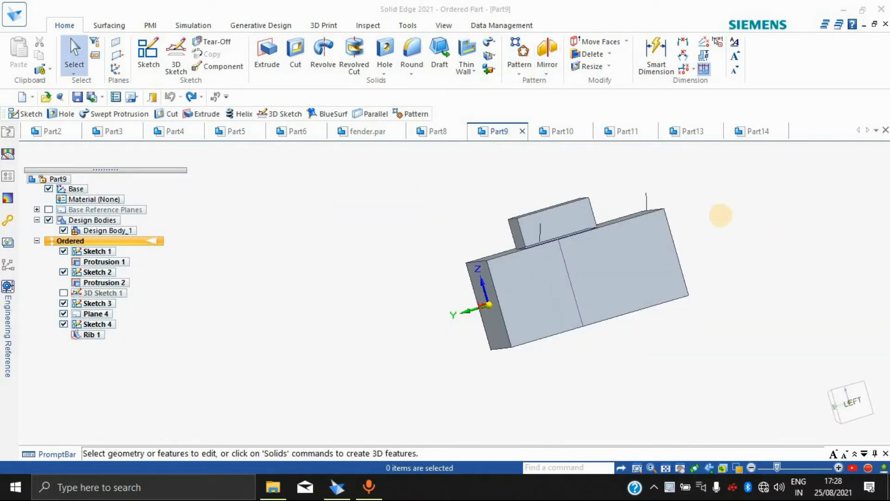
Step: Orient the block with the raised rectangular boss in Part9 and list the available pattern commands
{"action": "middle_click_drag", "start_coordinate": [717, 214], "coordinate": [757, 248]}
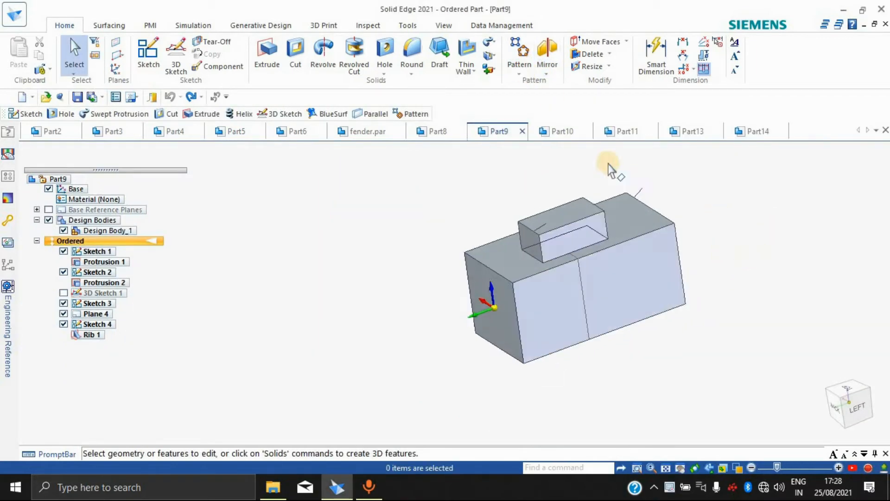
{"action": "left_click", "coordinate": [522, 68]}
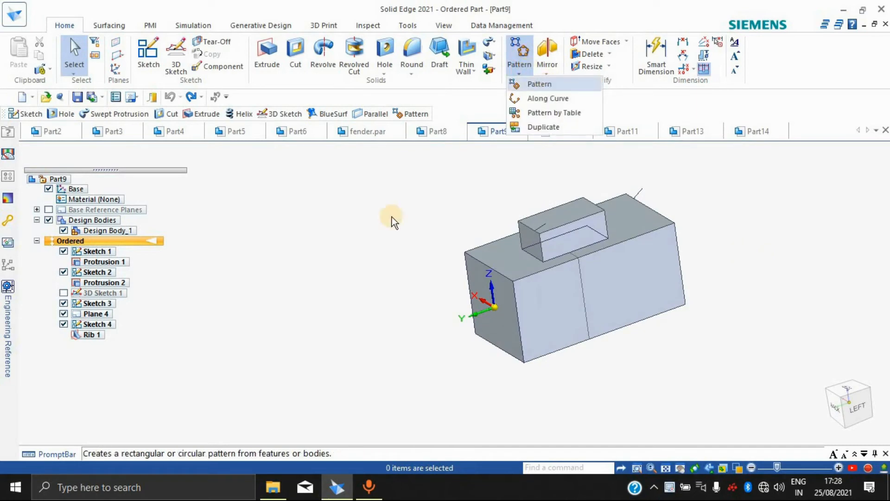
{"action": "left_click", "coordinate": [375, 234]}
{"action": "left_click", "coordinate": [517, 72]}
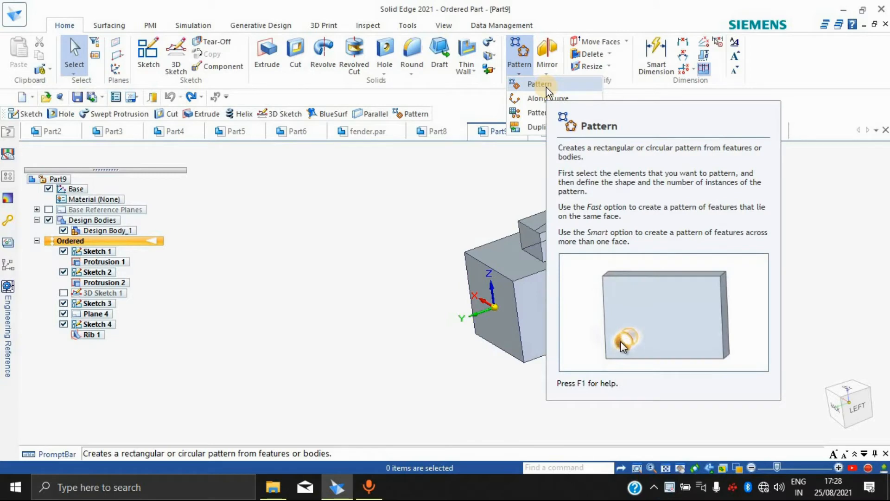
{"action": "left_click", "coordinate": [353, 203]}
Step: Place a hole on the block's large front face, near the upper corner closest to the origin axes
{"action": "middle_click_drag", "start_coordinate": [586, 289], "coordinate": [571, 331]}
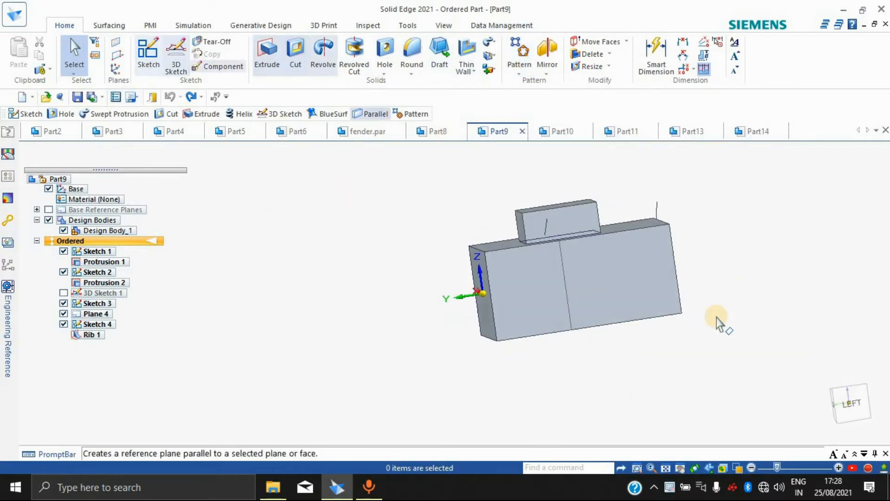
{"action": "left_click", "coordinate": [385, 53]}
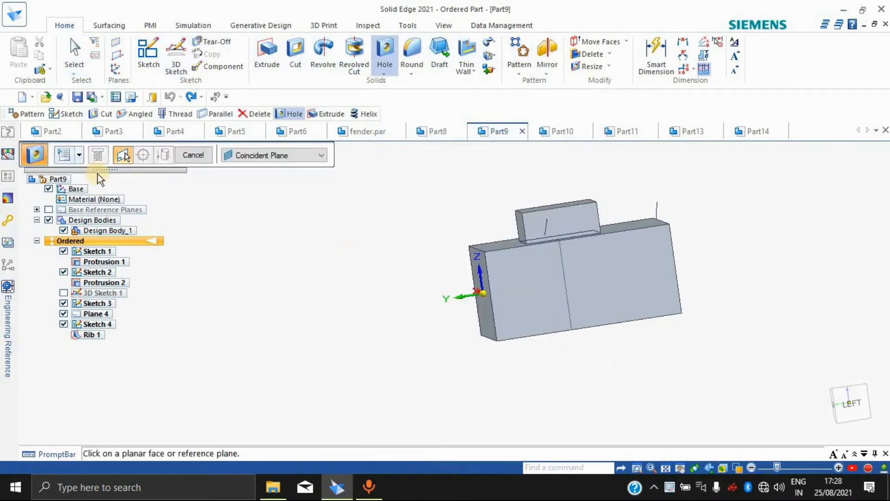
{"action": "left_click", "coordinate": [625, 296]}
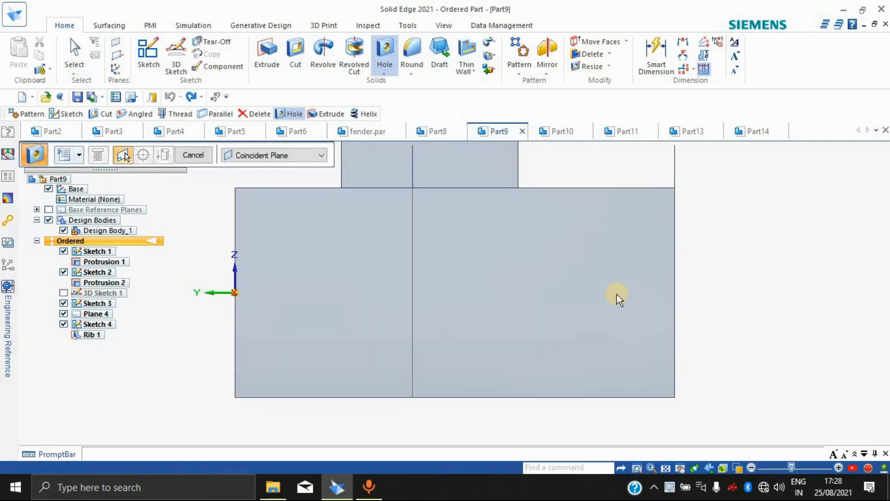
{"action": "left_click", "coordinate": [293, 226]}
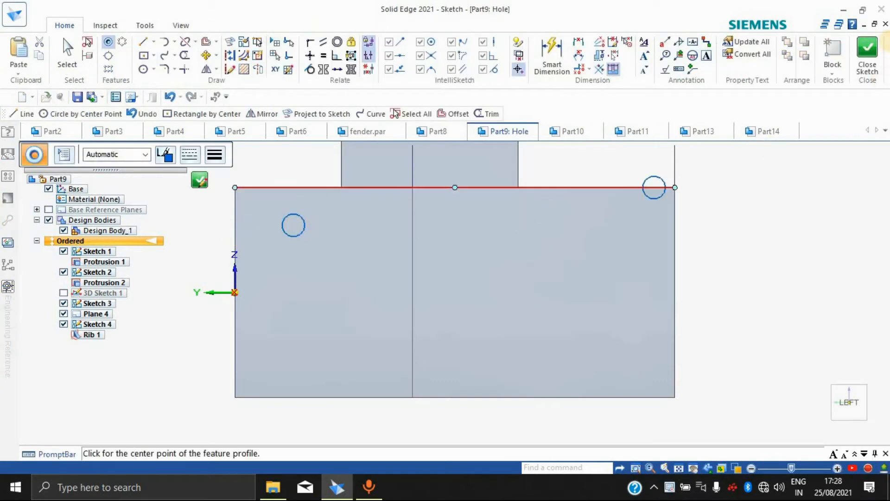
{"action": "left_click", "coordinate": [857, 64]}
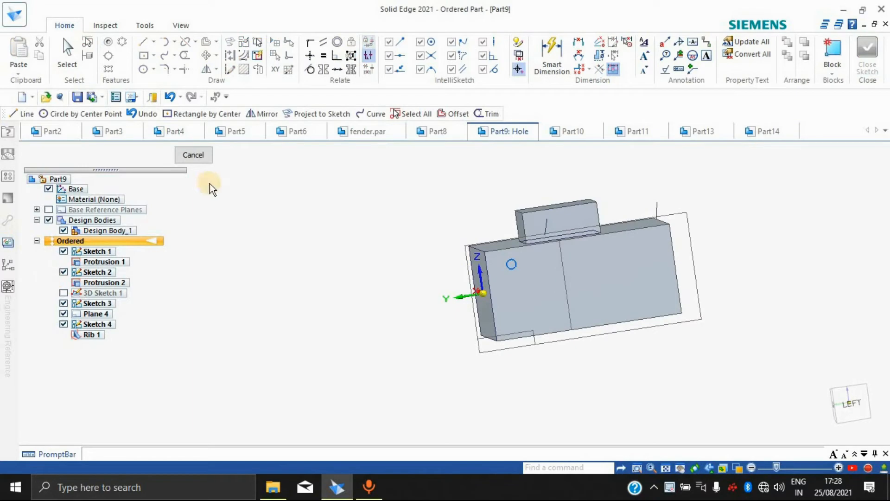
{"action": "left_click", "coordinate": [190, 155]}
{"action": "middle_click_drag", "start_coordinate": [499, 345], "coordinate": [498, 337]}
{"action": "scroll", "coordinate": [505, 221], "scroll_direction": "up", "scroll_amount": 2}
{"action": "scroll", "coordinate": [586, 322], "scroll_direction": "down", "scroll_amount": 1}
{"action": "middle_click_drag", "start_coordinate": [585, 321], "coordinate": [536, 329]}
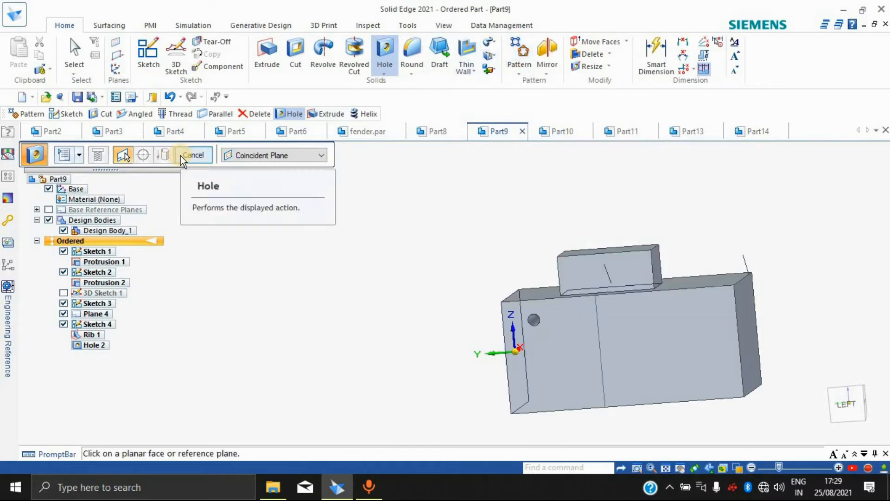
{"action": "left_click", "coordinate": [182, 155]}
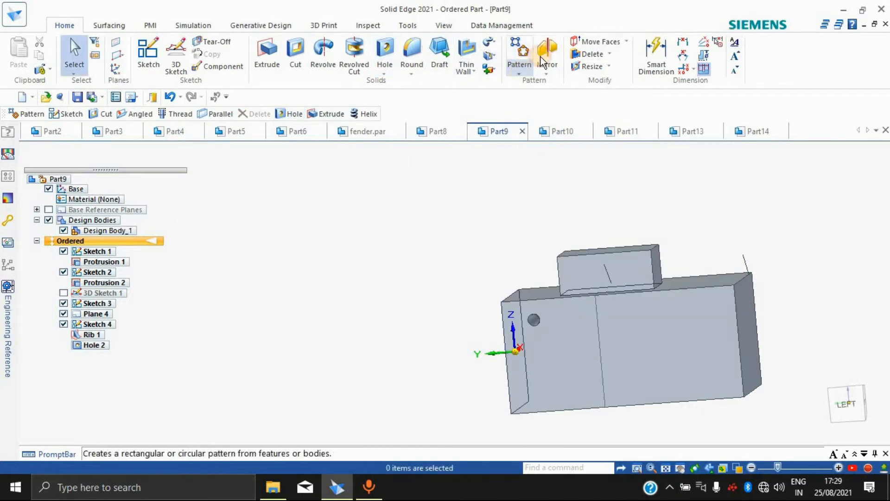
Step: Start a feature pattern of the new hole, using the block's large front face as the pattern plane
{"action": "left_click", "coordinate": [520, 73]}
{"action": "left_click", "coordinate": [520, 78]}
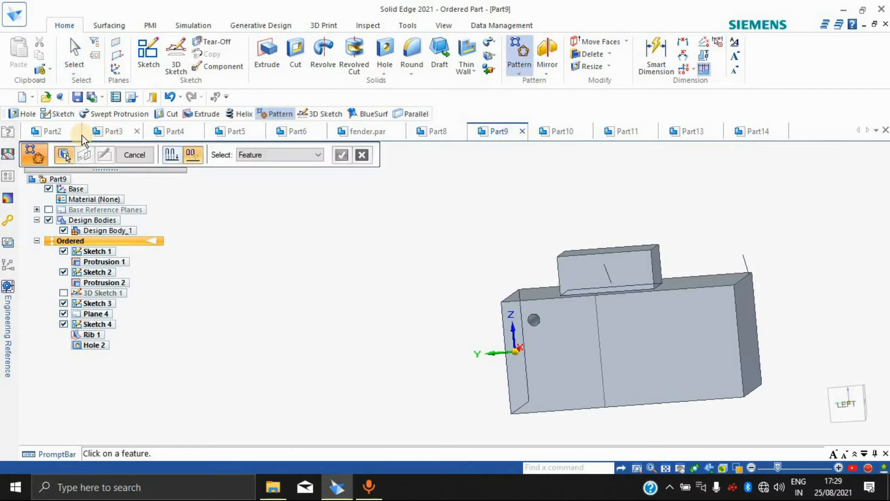
{"action": "left_click", "coordinate": [531, 327]}
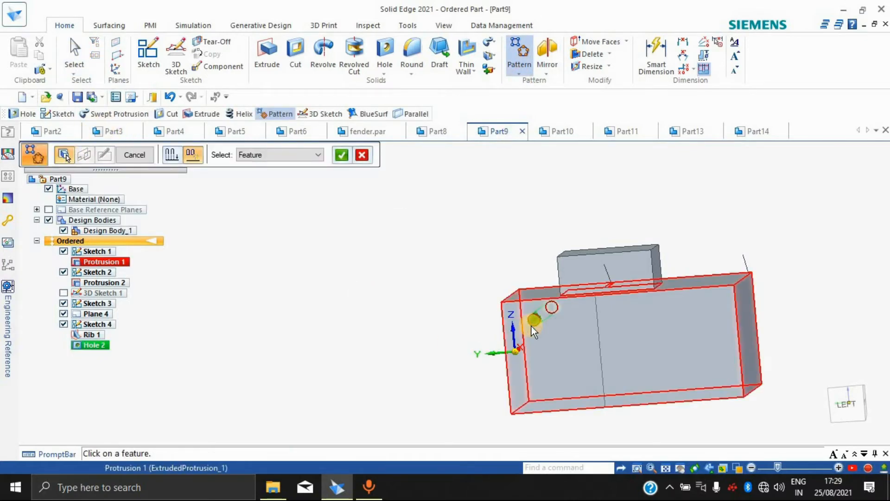
{"action": "left_click", "coordinate": [344, 157]}
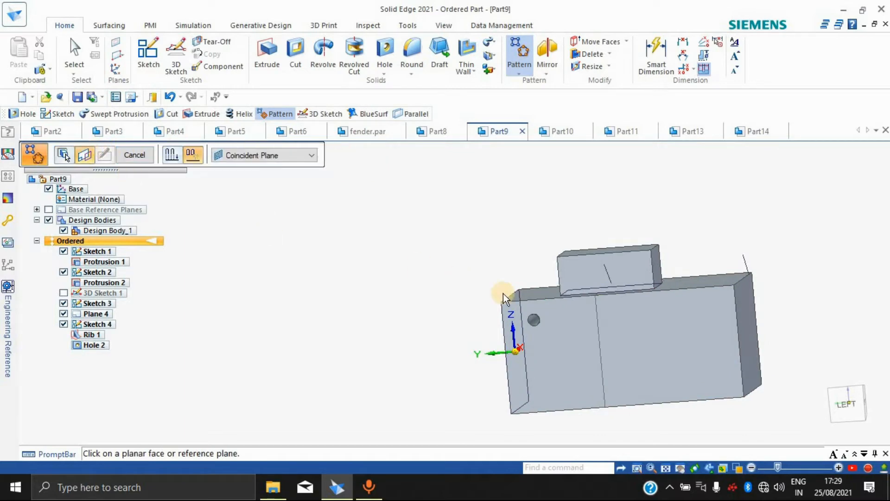
{"action": "left_click", "coordinate": [562, 343]}
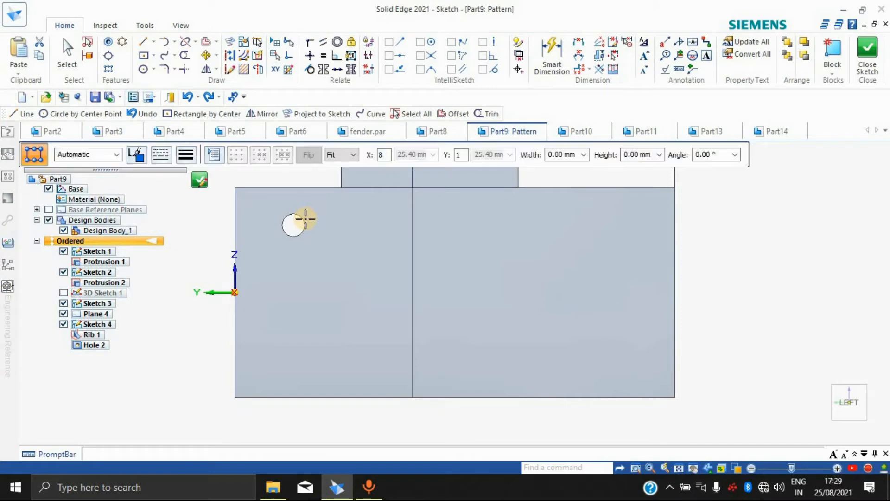
Step: Draw a rectangular pattern about 148 by 60 mm from the hole's centre, set its Y count to 6 and finish the pattern
{"action": "left_click", "coordinate": [305, 218]}
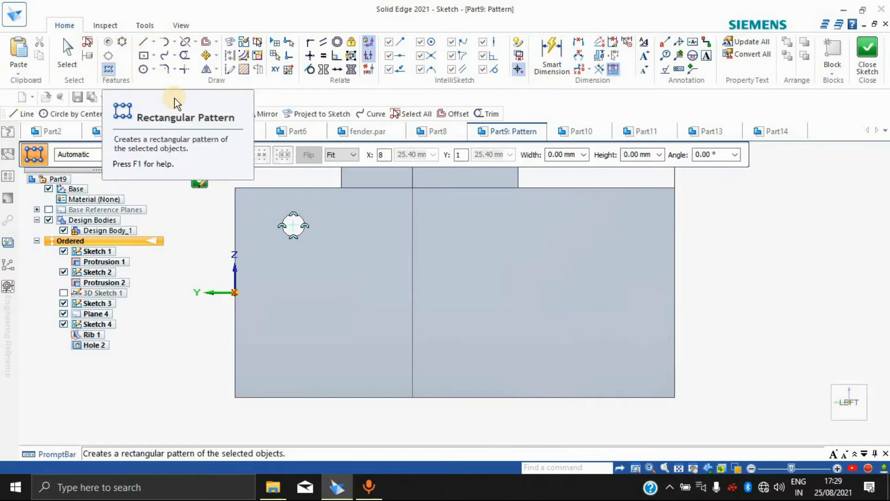
{"action": "left_click", "coordinate": [111, 69]}
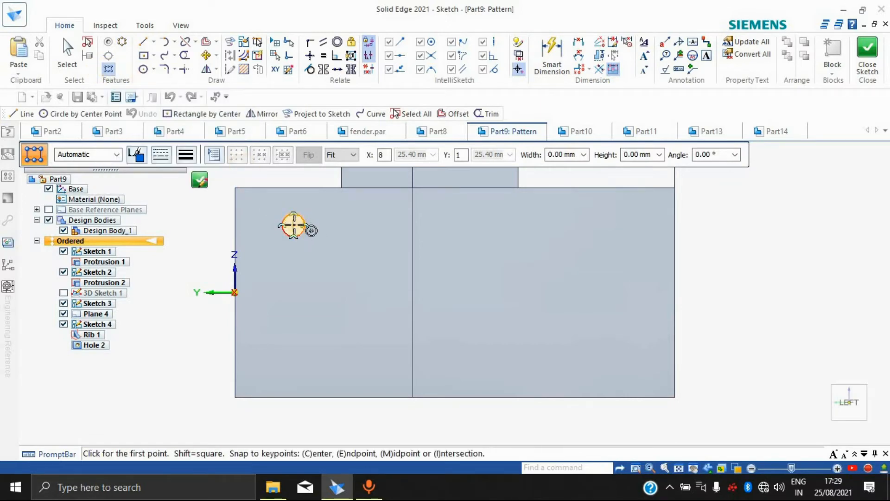
{"action": "left_click", "coordinate": [293, 226]}
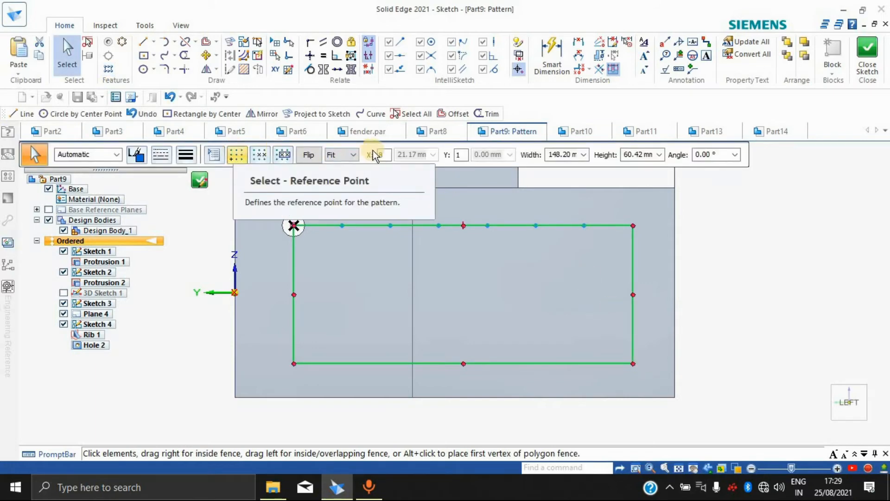
{"action": "double_click", "coordinate": [460, 155]}
{"action": "type", "text": "6"}
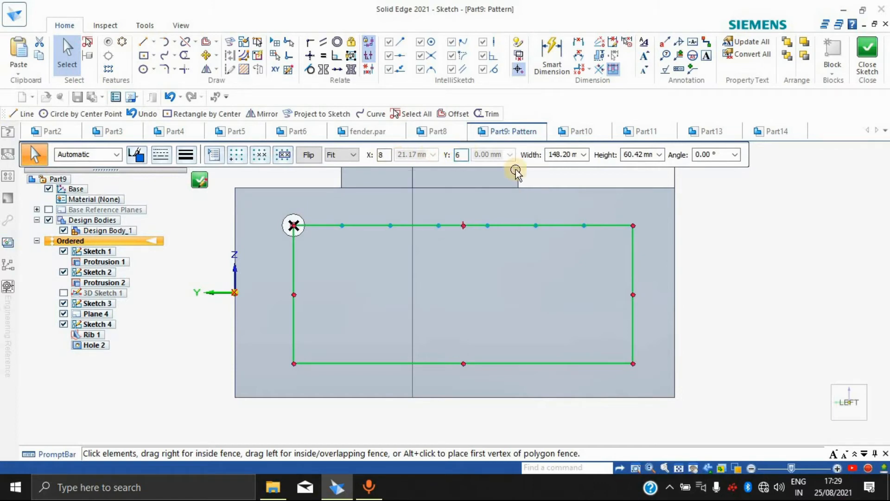
{"action": "left_click", "coordinate": [563, 251]}
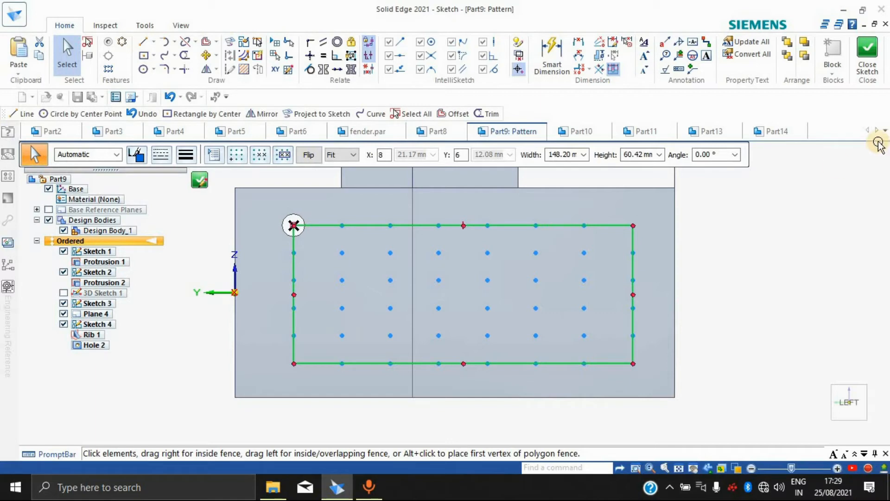
{"action": "left_click", "coordinate": [866, 69]}
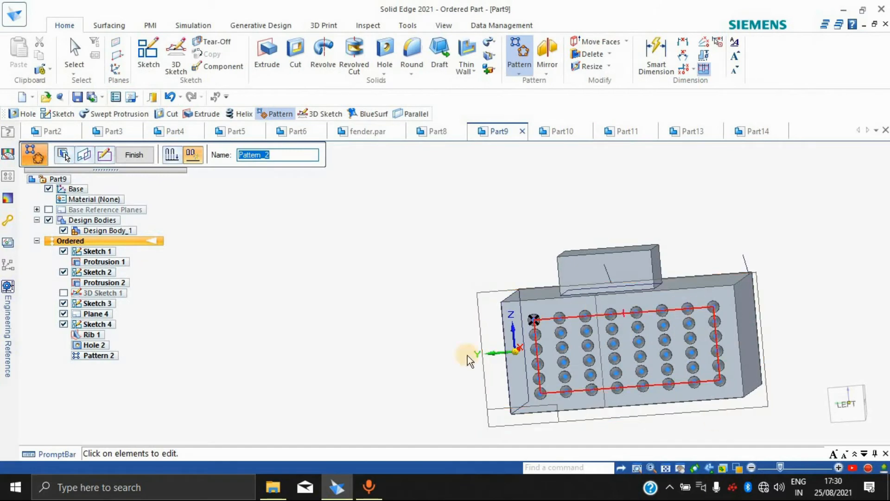
{"action": "left_click", "coordinate": [135, 155]}
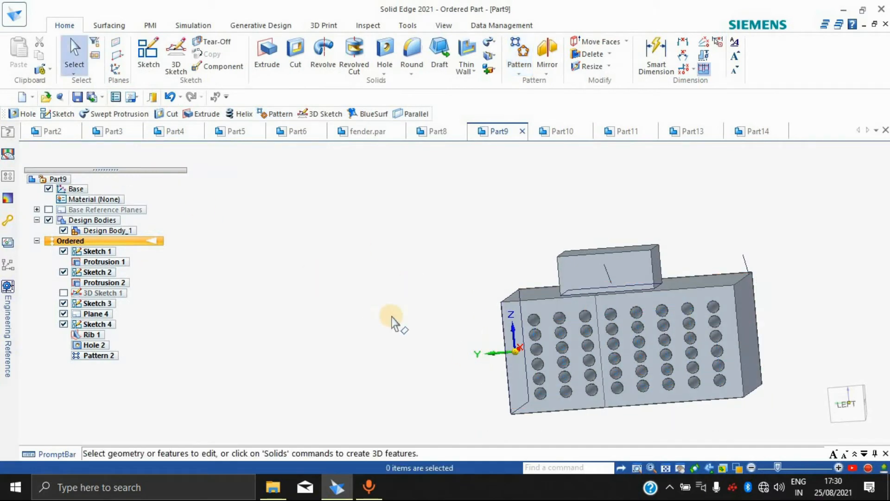
{"action": "mouse_move", "coordinate": [408, 312]}
{"action": "middle_mouse_down"}
{"action": "mouse_move", "coordinate": [422, 297]}
{"action": "mouse_move", "coordinate": [398, 299]}
{"action": "mouse_move", "coordinate": [418, 313]}
{"action": "middle_mouse_up"}
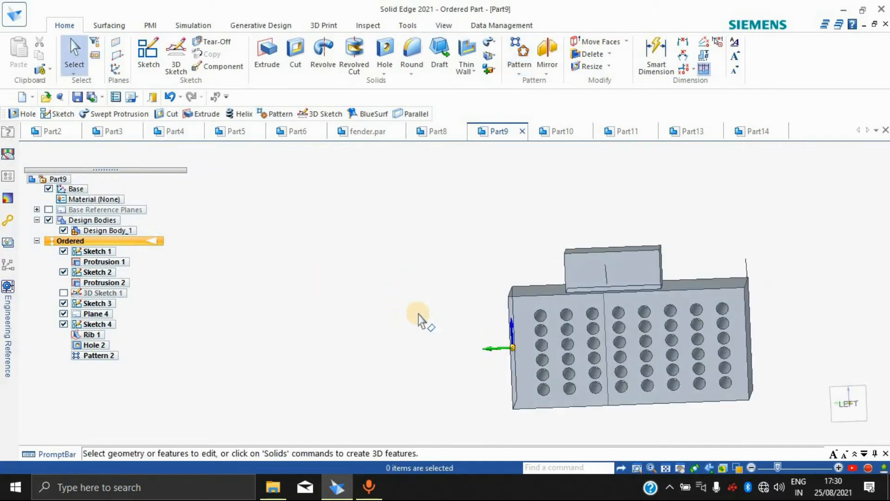
{"action": "middle_click_drag", "start_coordinate": [237, 275], "coordinate": [253, 299]}
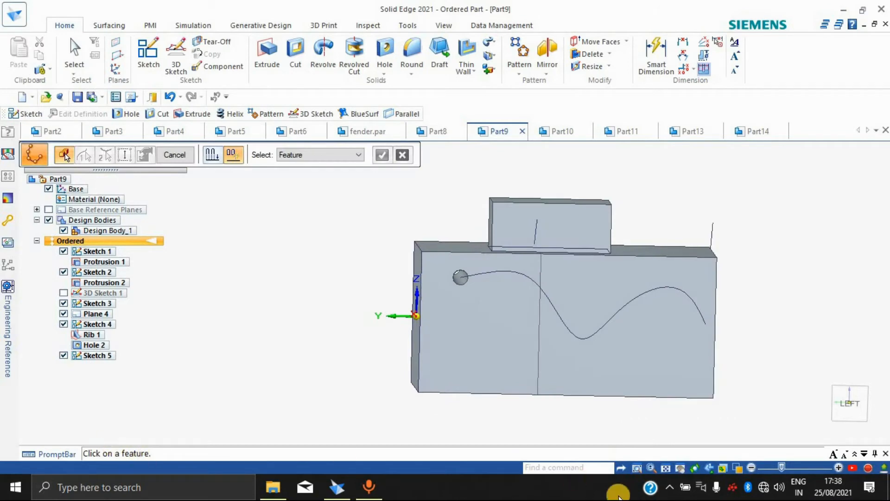
Step: Start an Along Curve pattern of the hole, using the wavy sketched curve on the front face as its path
{"action": "left_click", "coordinate": [514, 69]}
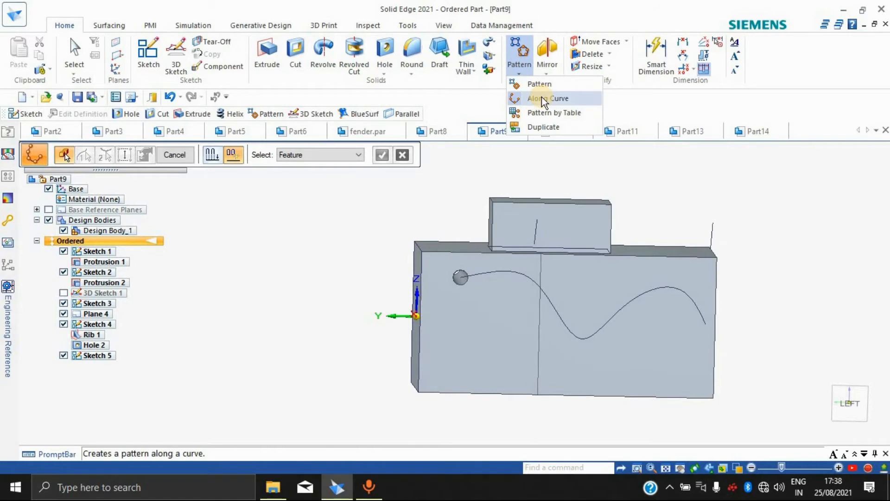
{"action": "left_click", "coordinate": [505, 106]}
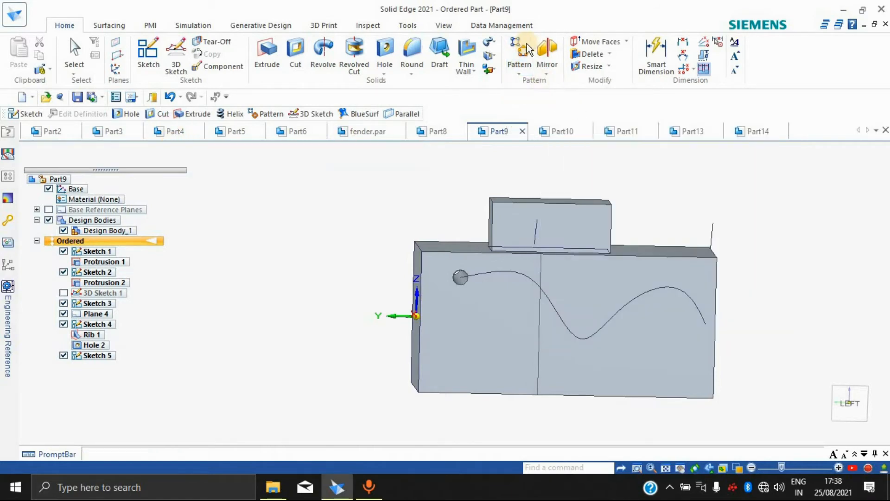
{"action": "left_click", "coordinate": [522, 62]}
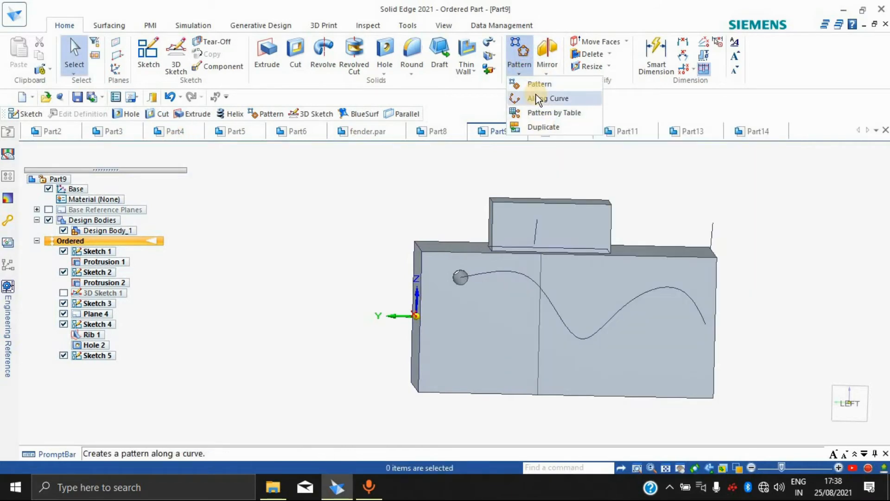
{"action": "left_click", "coordinate": [542, 98]}
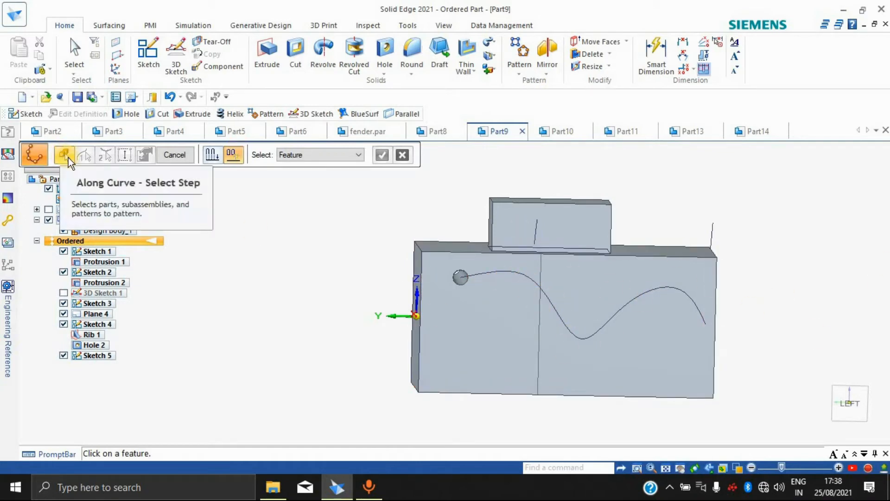
{"action": "left_click", "coordinate": [460, 277]}
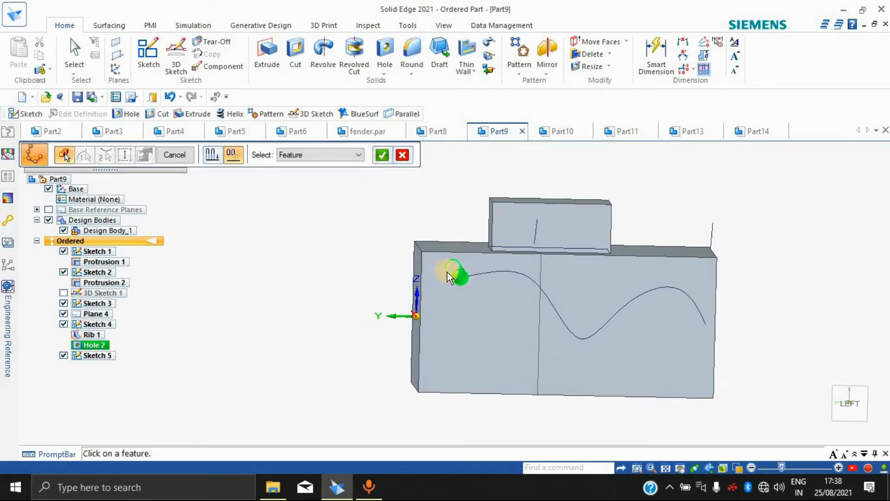
{"action": "left_click", "coordinate": [385, 158]}
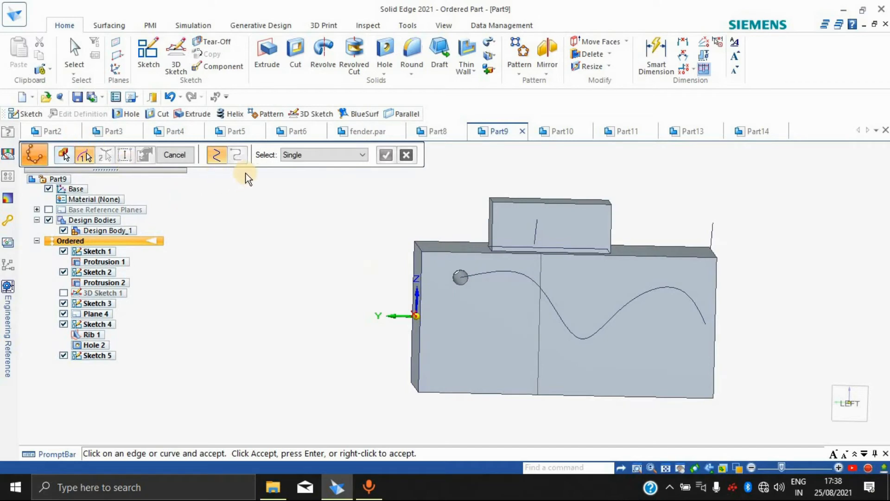
{"action": "left_click", "coordinate": [504, 271]}
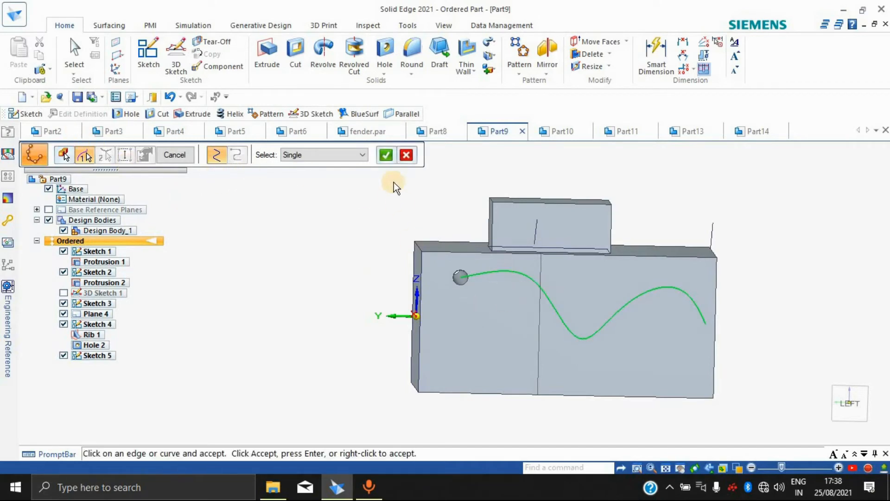
{"action": "left_click", "coordinate": [387, 156]}
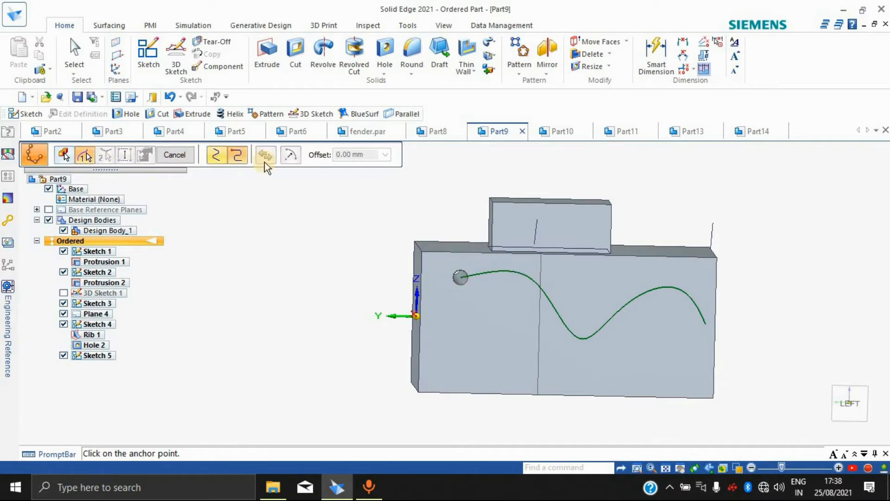
Step: Anchor the curve pattern at the hole's centre with a 5 mm start offset
{"action": "left_click", "coordinate": [461, 277]}
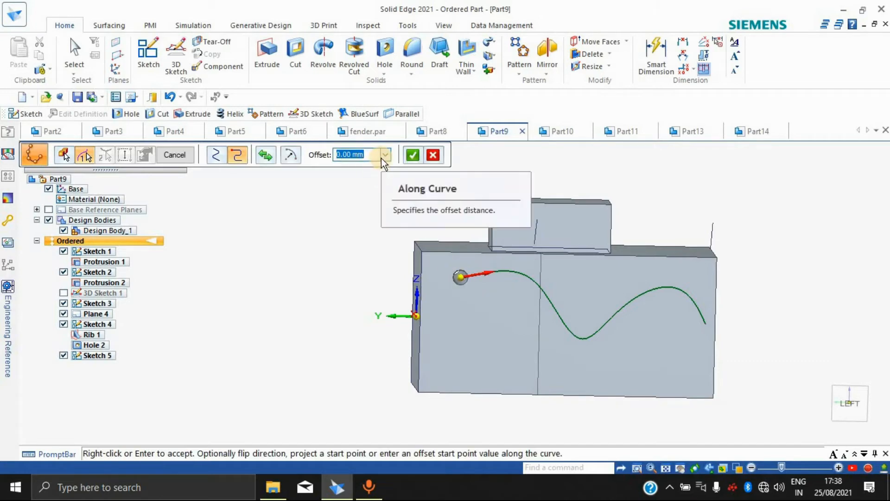
{"action": "type", "text": "5"}
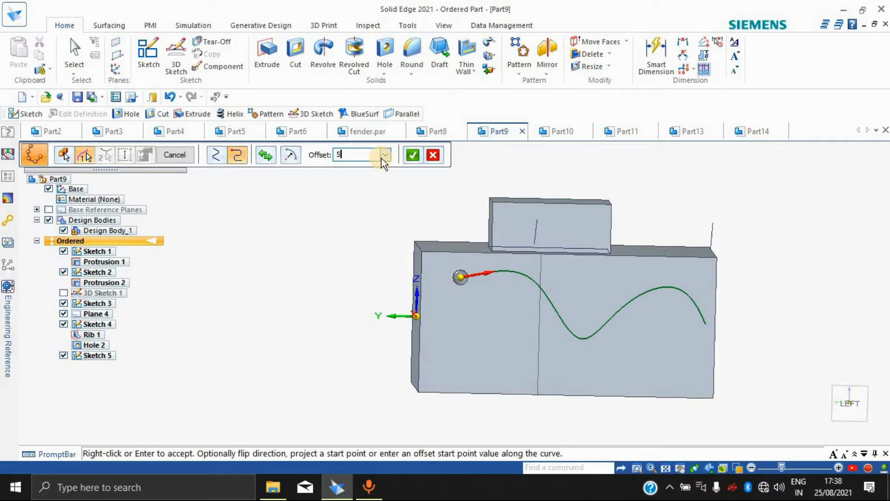
{"action": "left_click", "coordinate": [413, 155]}
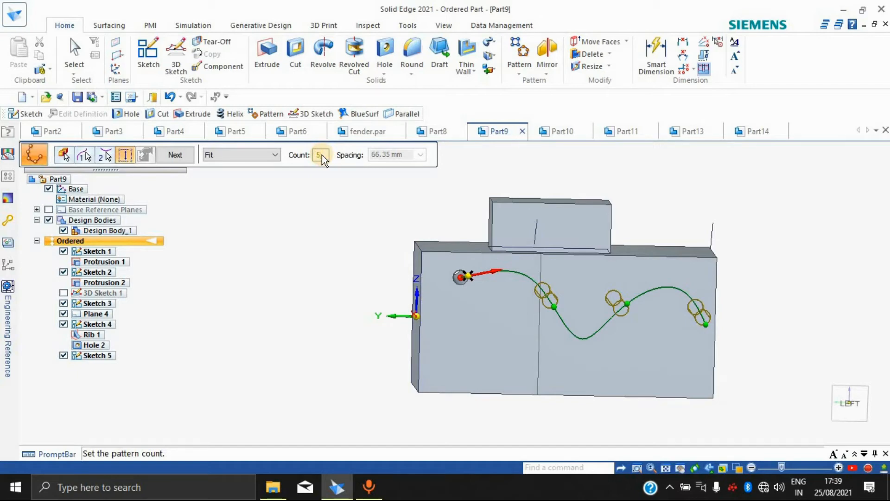
Step: Set the curve pattern to 10 occurrences with Fit spacing, keep the Follow Curve orientation, and finish the pattern
{"action": "key", "text": "Return"}
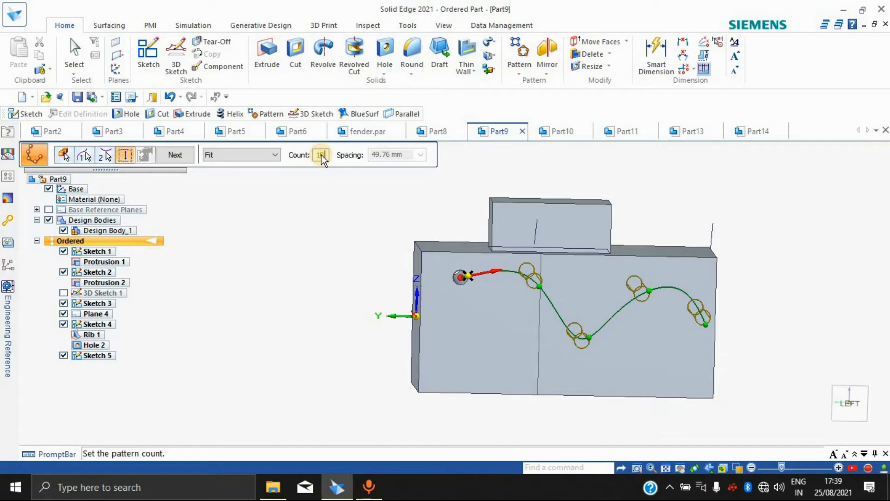
{"action": "key", "text": "Return"}
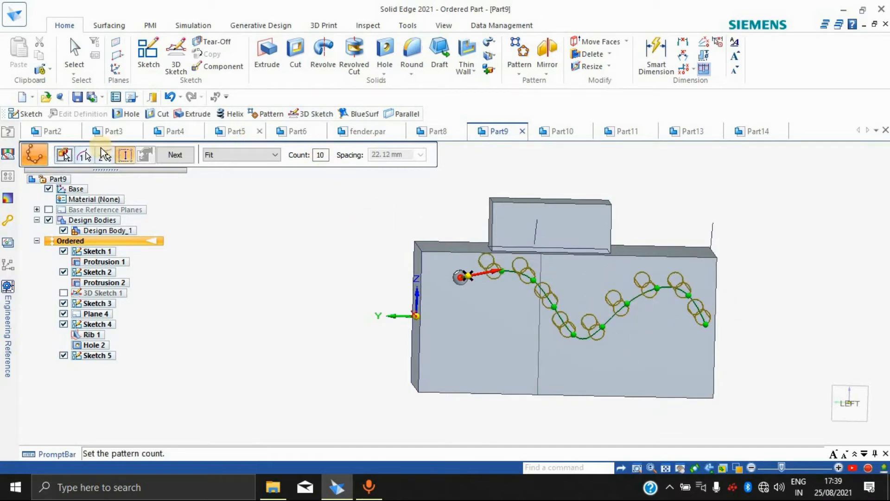
{"action": "left_click", "coordinate": [249, 157]}
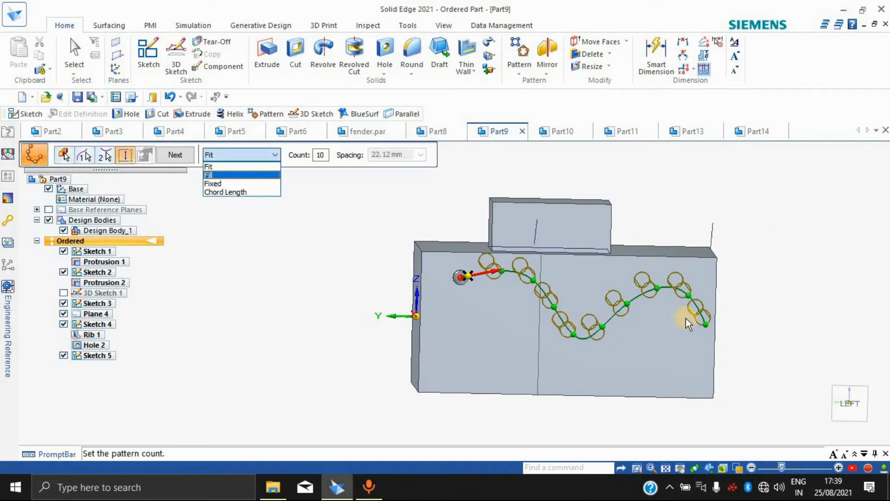
{"action": "left_click", "coordinate": [235, 167]}
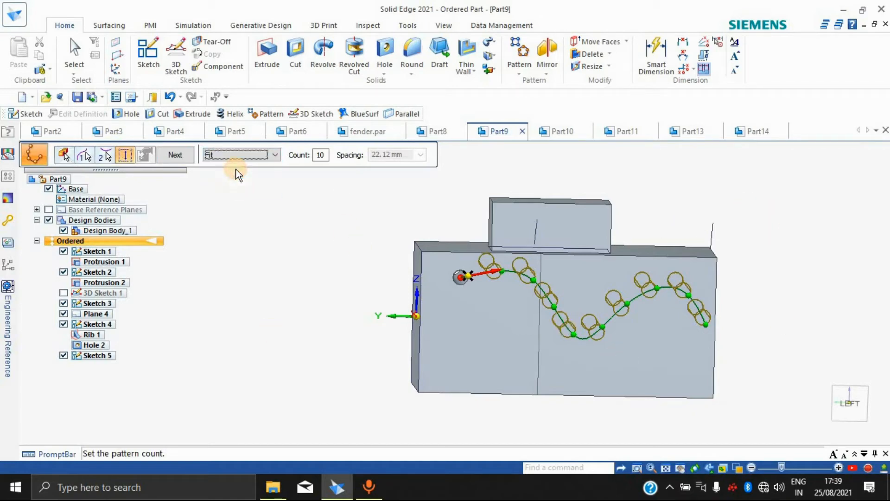
{"action": "left_click", "coordinate": [181, 153]}
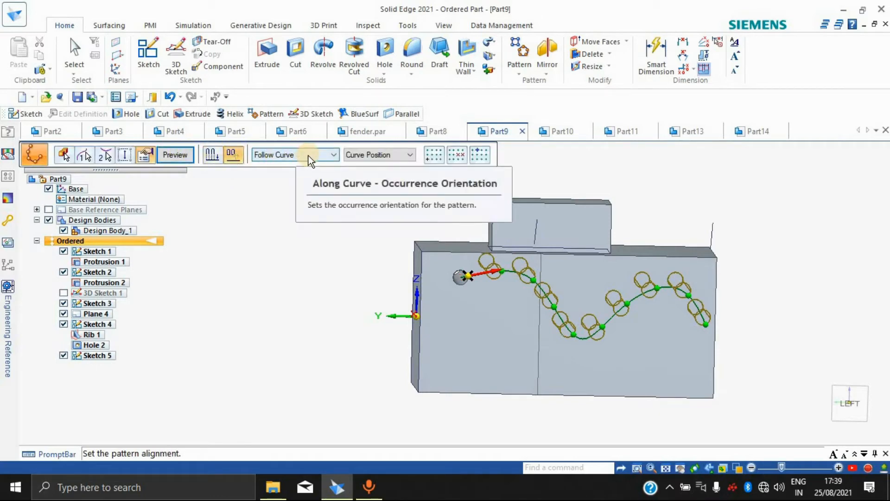
{"action": "left_click", "coordinate": [186, 160]}
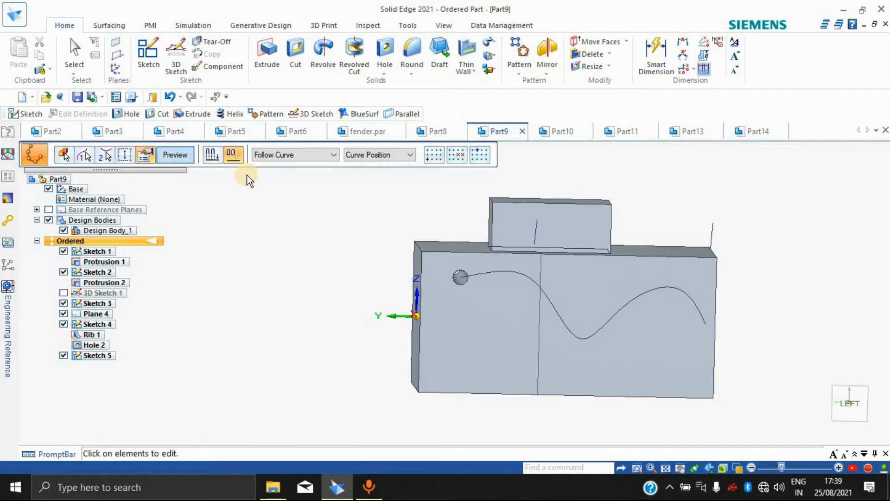
{"action": "middle_click_drag", "start_coordinate": [843, 299], "coordinate": [825, 293]}
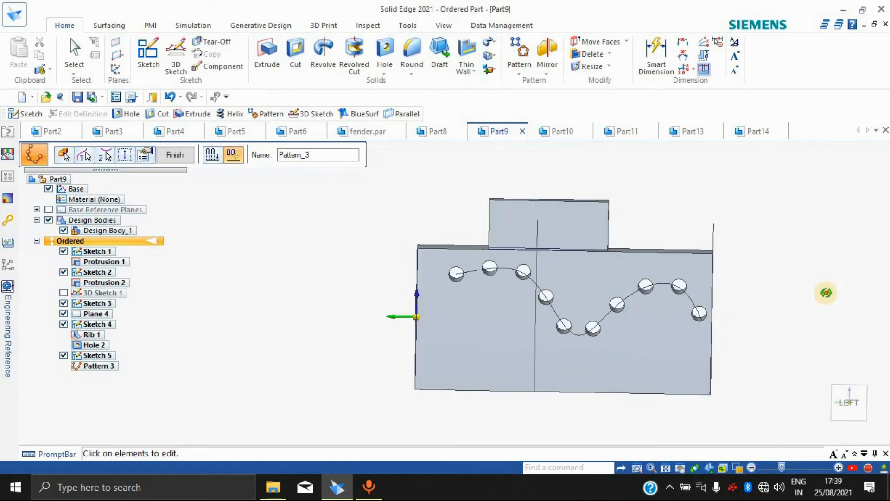
{"action": "left_click", "coordinate": [185, 160]}
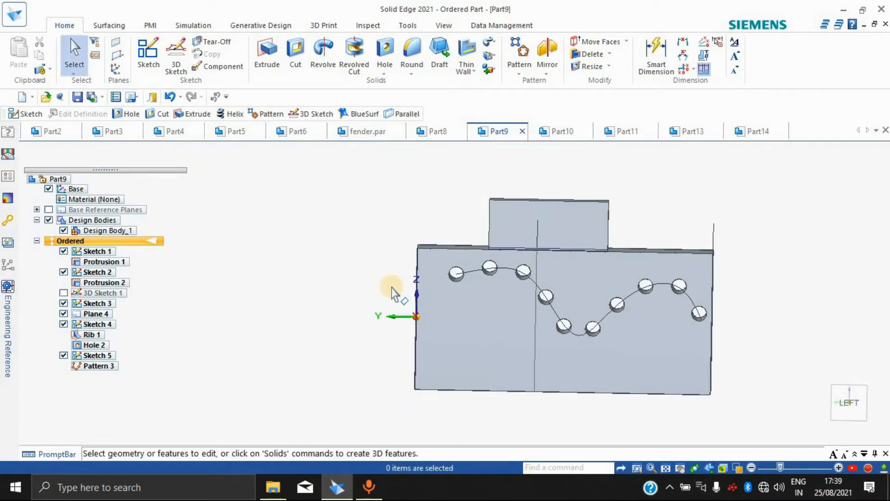
{"action": "left_click", "coordinate": [512, 70]}
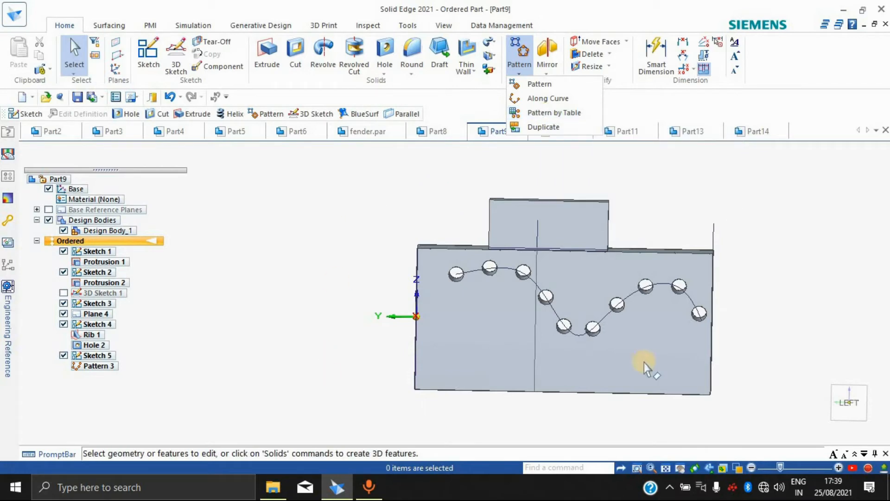
{"action": "left_click", "coordinate": [561, 170]}
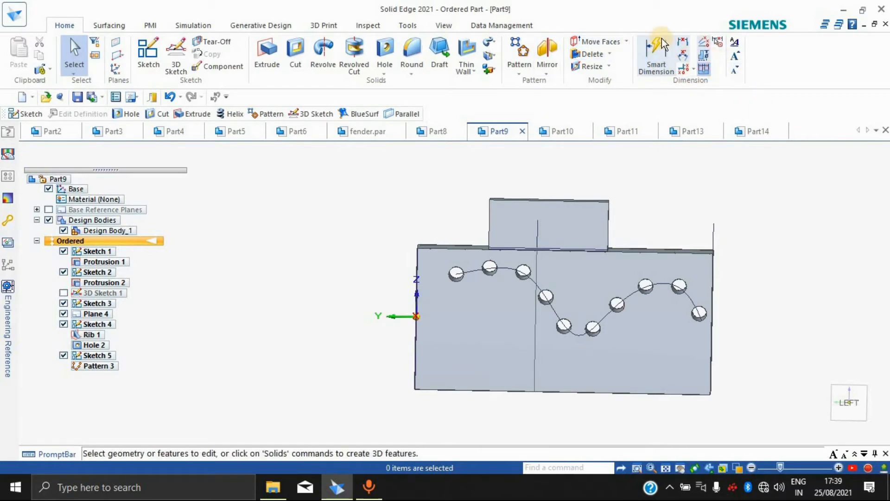
Step: Add a Smart Dimension for the length of the wavy curve, placing its label beside the block
{"action": "left_click", "coordinate": [668, 64]}
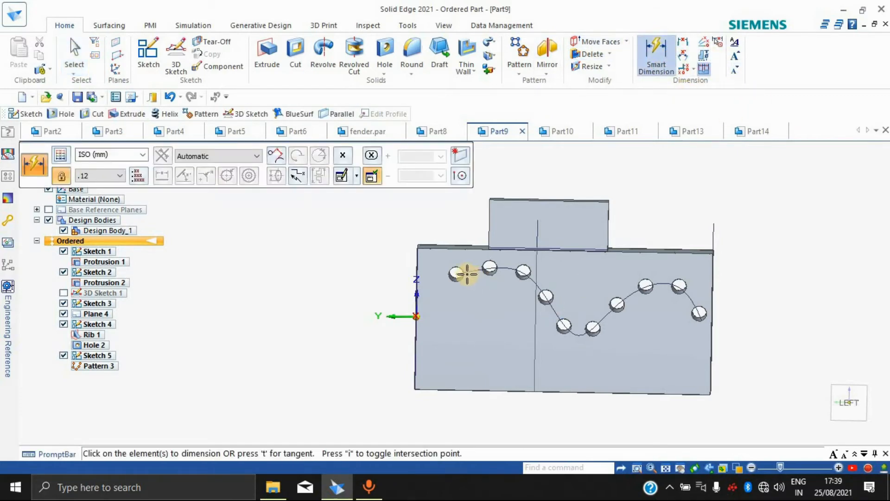
{"action": "left_click", "coordinate": [457, 276]}
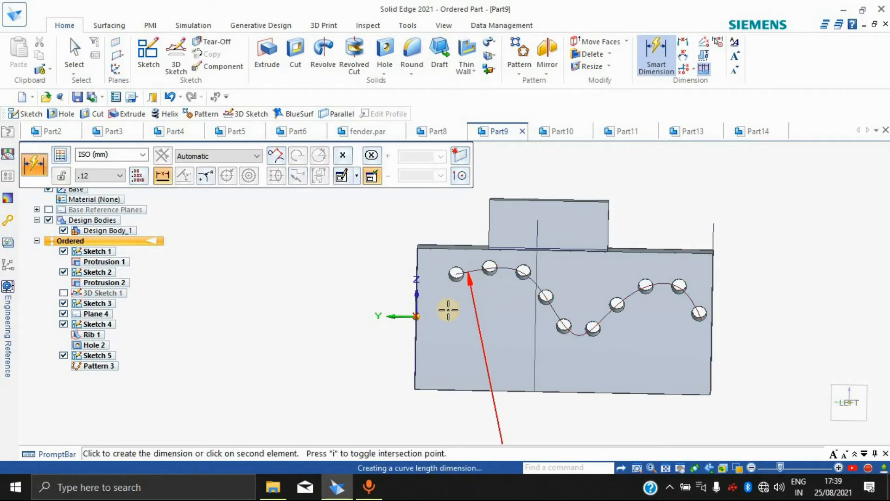
{"action": "left_click", "coordinate": [331, 298]}
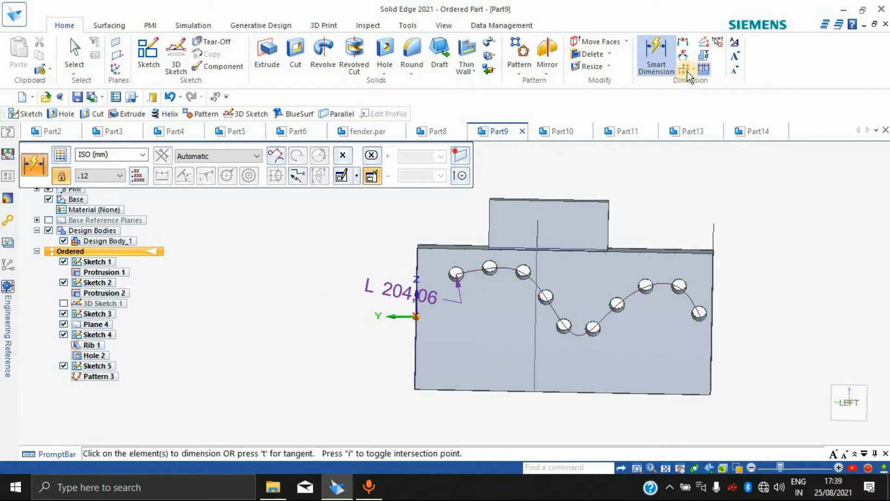
Step: Add an angle dimension between the upper block's vertical edge and the large block's upper edge
{"action": "left_click", "coordinate": [681, 54]}
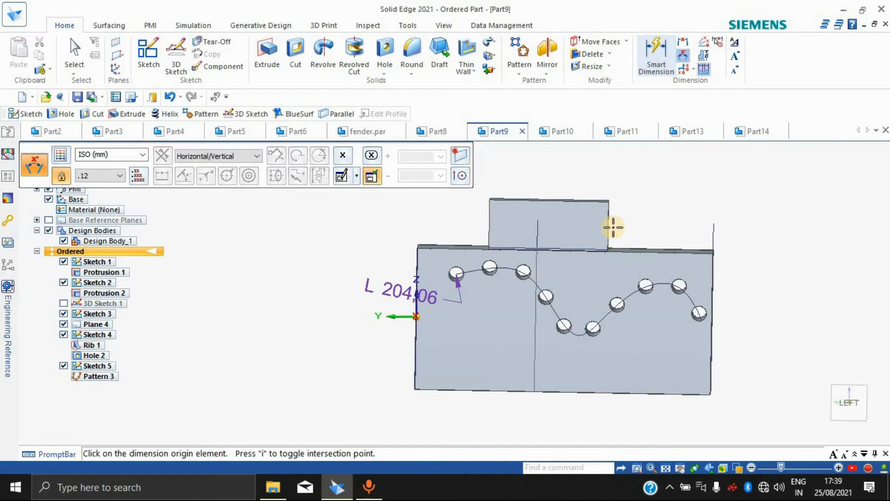
{"action": "left_click", "coordinate": [636, 239]}
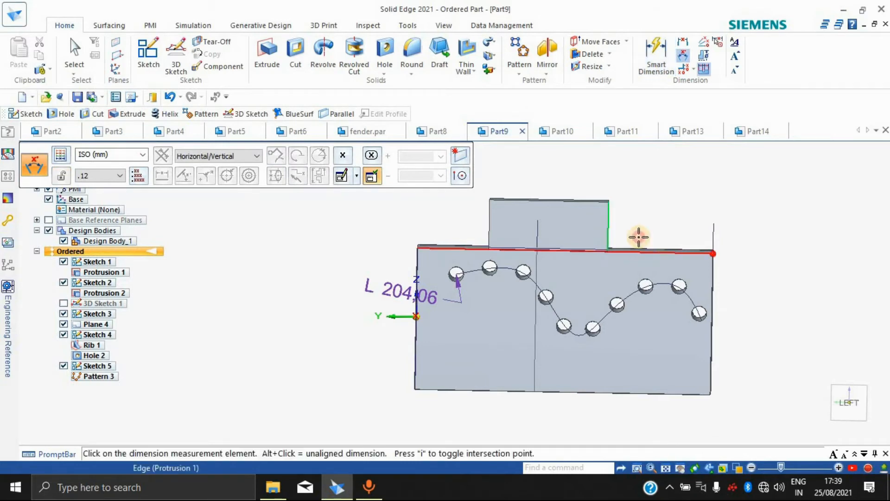
{"action": "left_click", "coordinate": [636, 235]}
{"action": "left_click", "coordinate": [642, 218]}
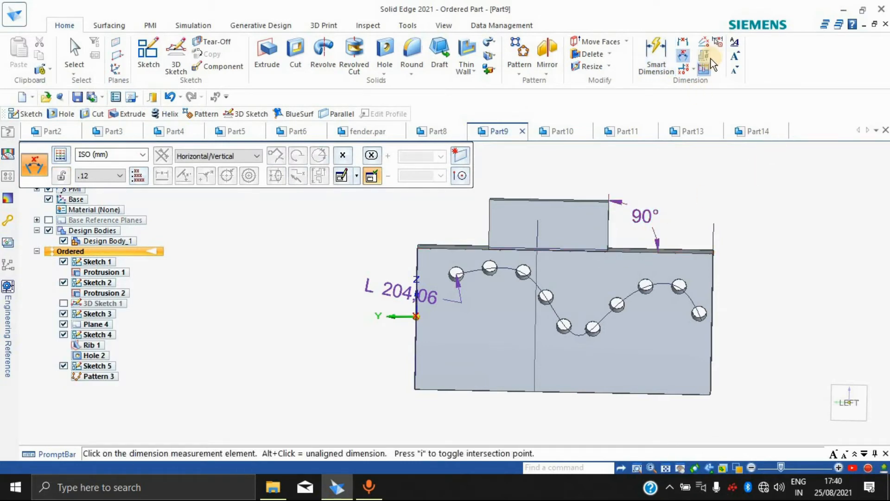
Step: Start a Symmetric Diameter dimension from the upper block's top corner to the corner at its base
{"action": "left_click", "coordinate": [710, 58]}
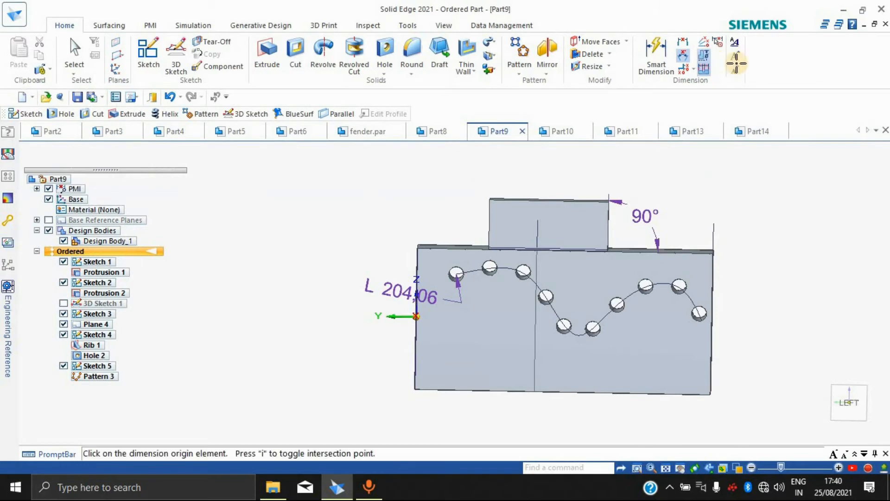
{"action": "left_click", "coordinate": [493, 199]}
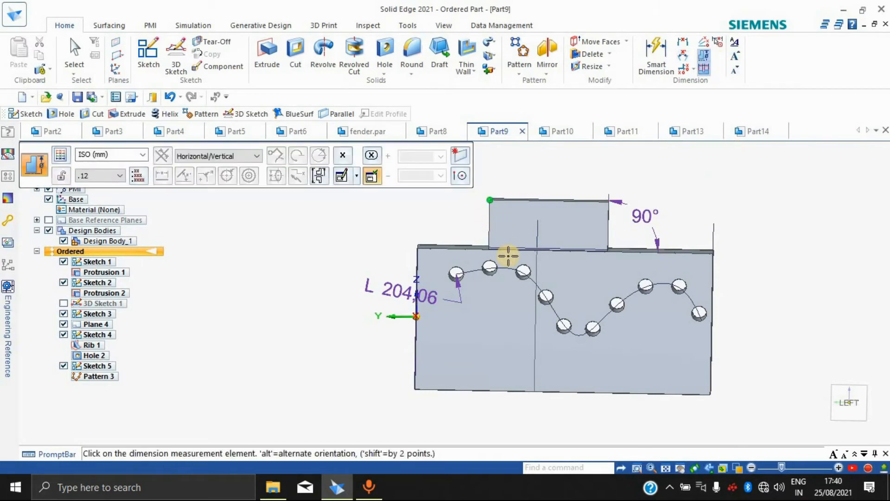
{"action": "left_click", "coordinate": [488, 248]}
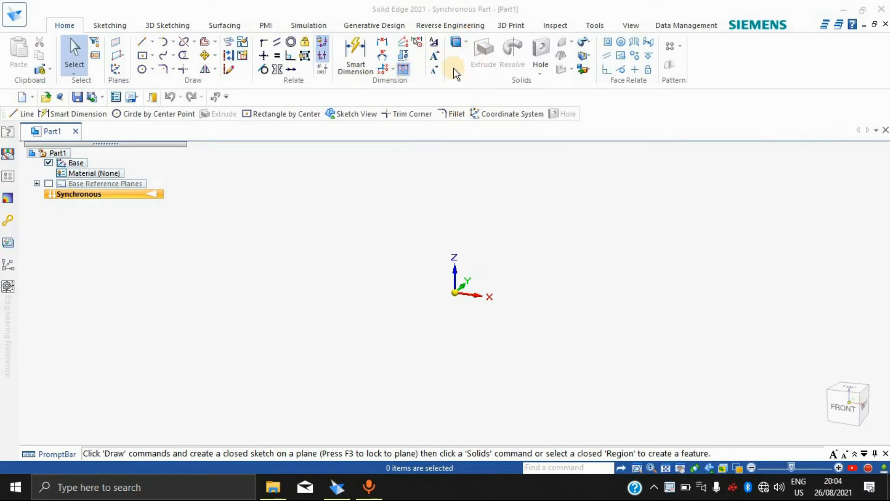
{"action": "left_click", "coordinate": [588, 58]}
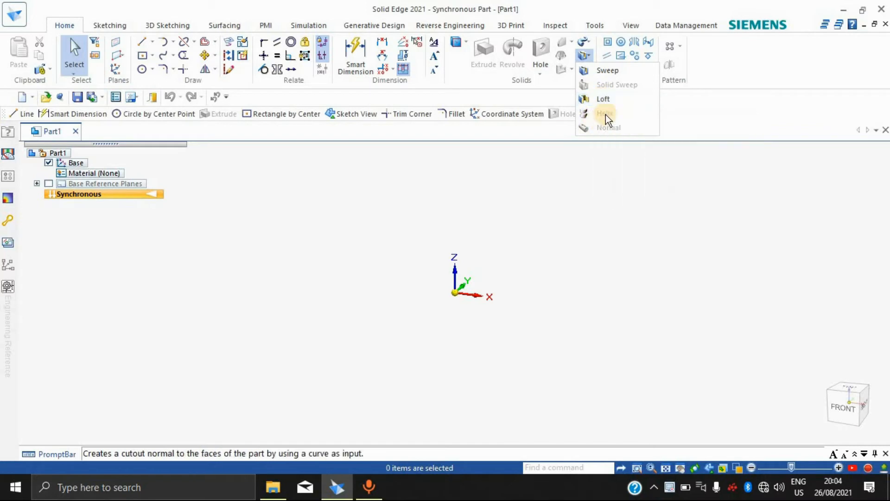
{"action": "left_click", "coordinate": [415, 205]}
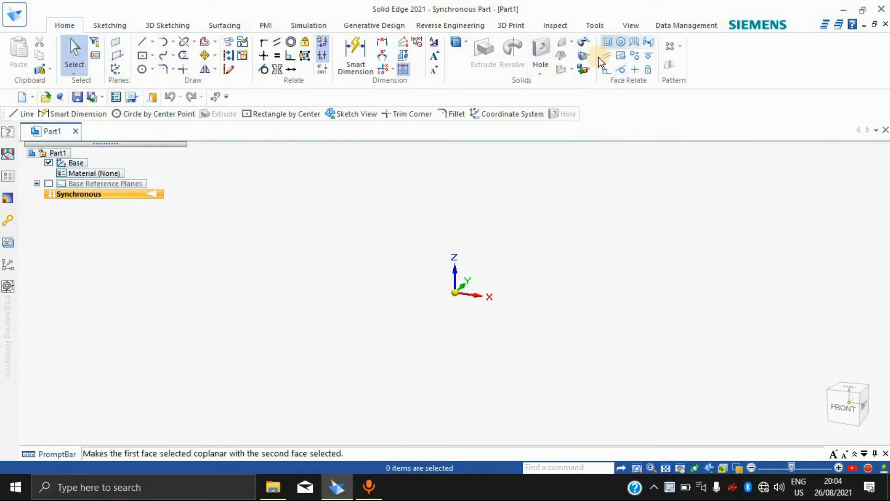
{"action": "left_click", "coordinate": [588, 51]}
{"action": "left_click", "coordinate": [413, 194]}
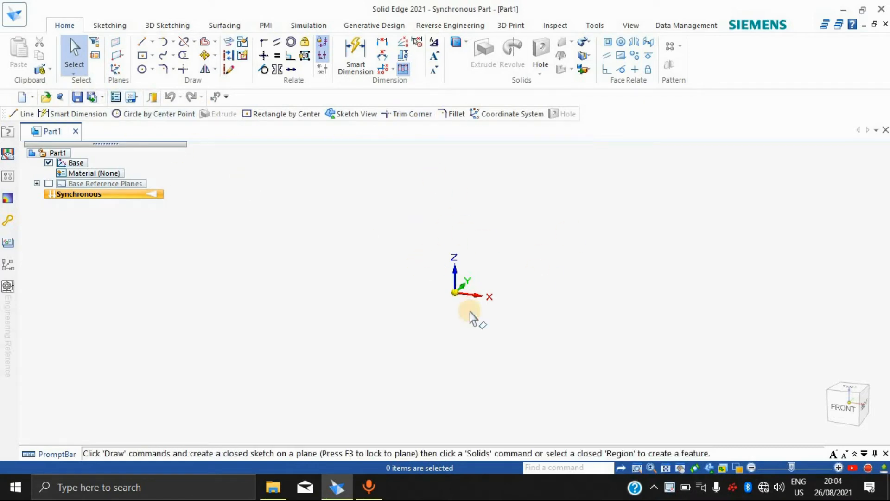
Step: Show the base reference planes in the new part and orient the view square to the Front (xz) plane
{"action": "left_click", "coordinate": [48, 183]}
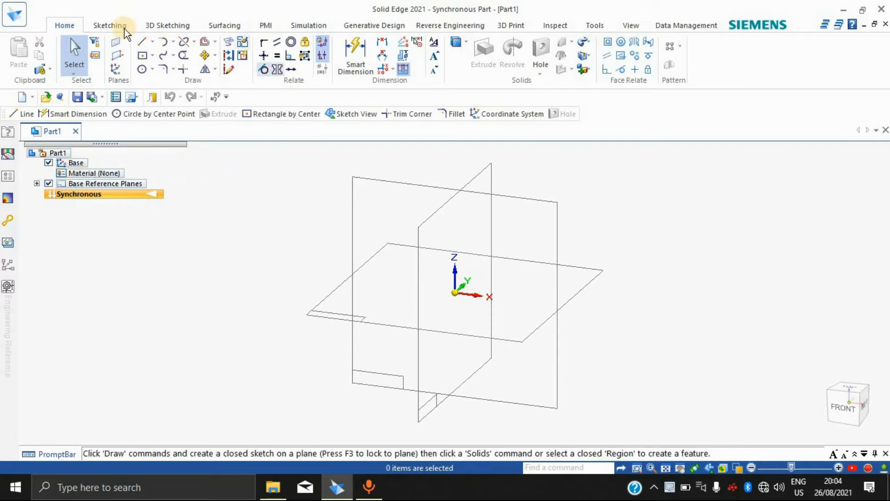
{"action": "left_click", "coordinate": [110, 26]}
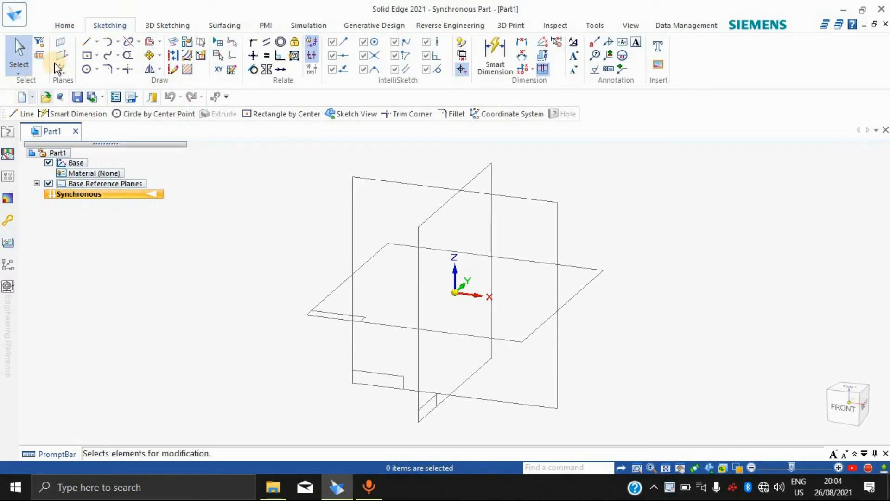
{"action": "left_click", "coordinate": [403, 190]}
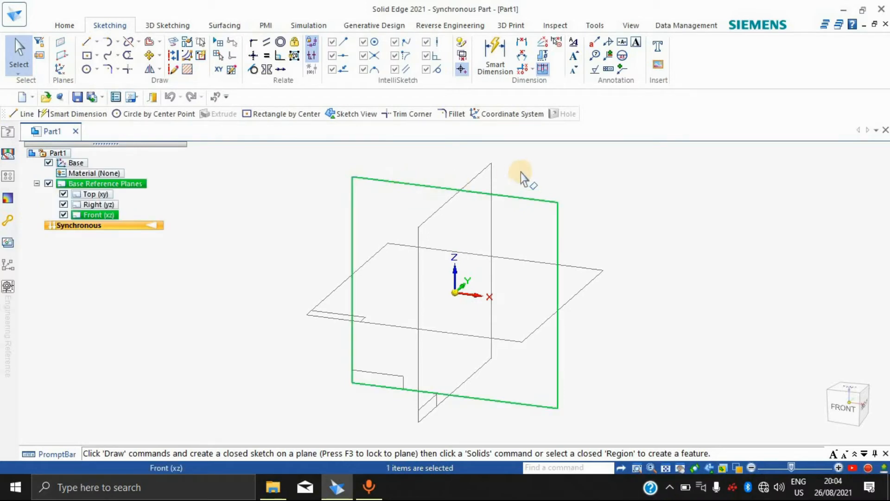
{"action": "left_click", "coordinate": [481, 183]}
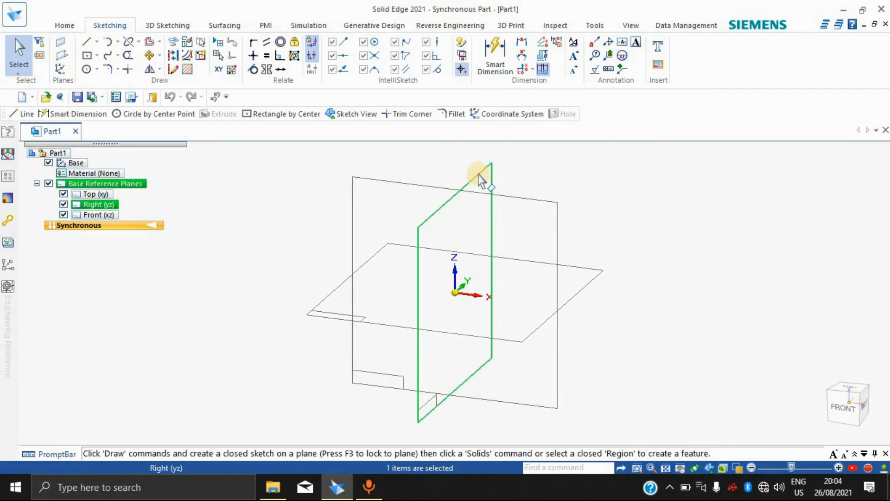
{"action": "left_click", "coordinate": [351, 113]}
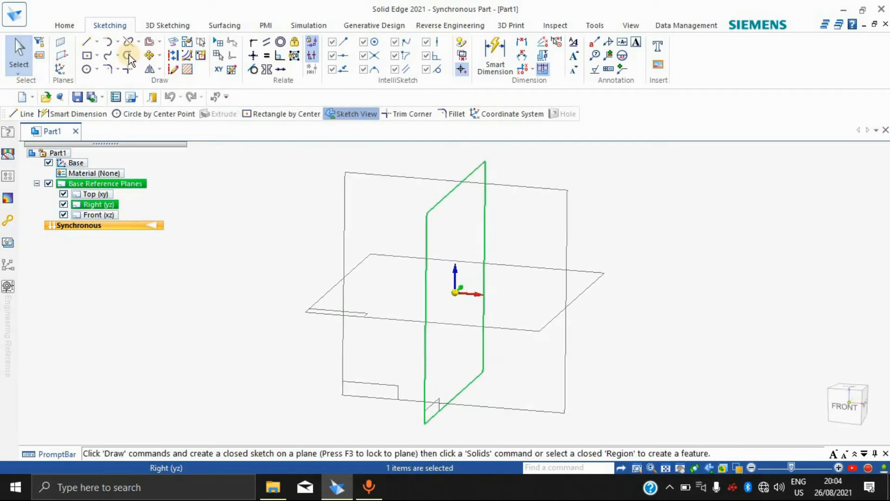
{"action": "left_click", "coordinate": [87, 54]}
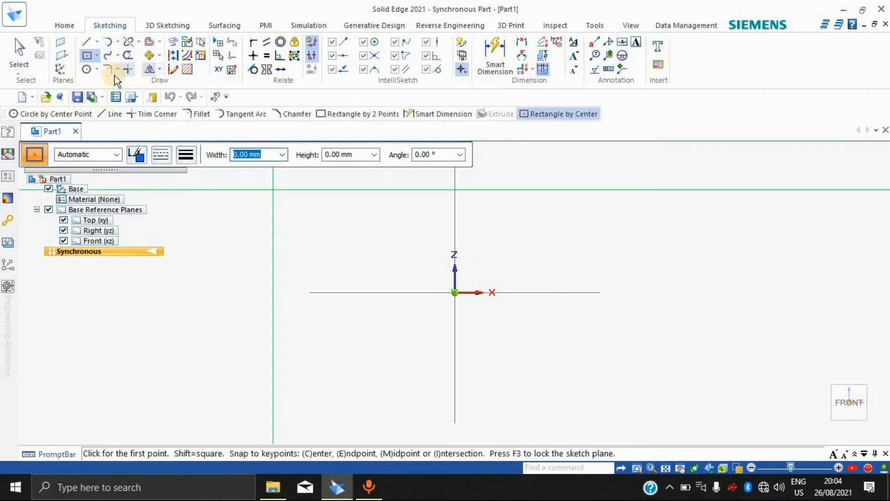
{"action": "left_click", "coordinate": [87, 69]}
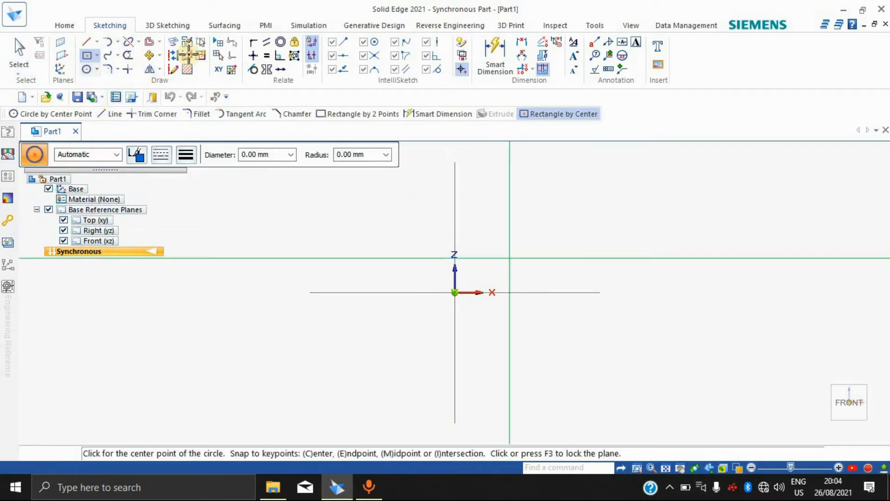
{"action": "left_click", "coordinate": [86, 56]}
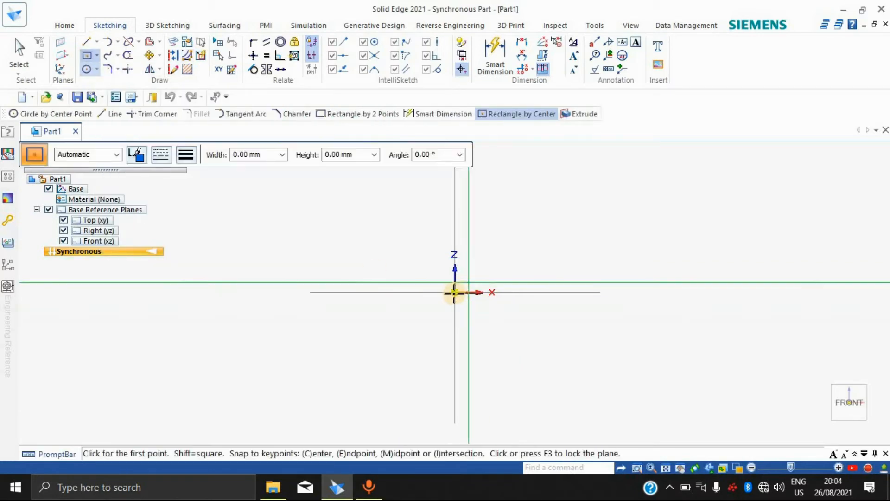
{"action": "left_click", "coordinate": [454, 292]}
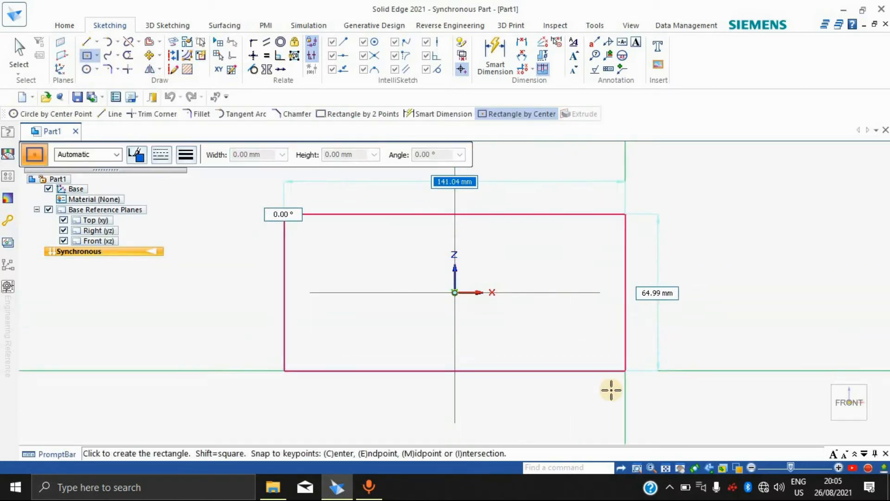
{"action": "key", "text": "Escape"}
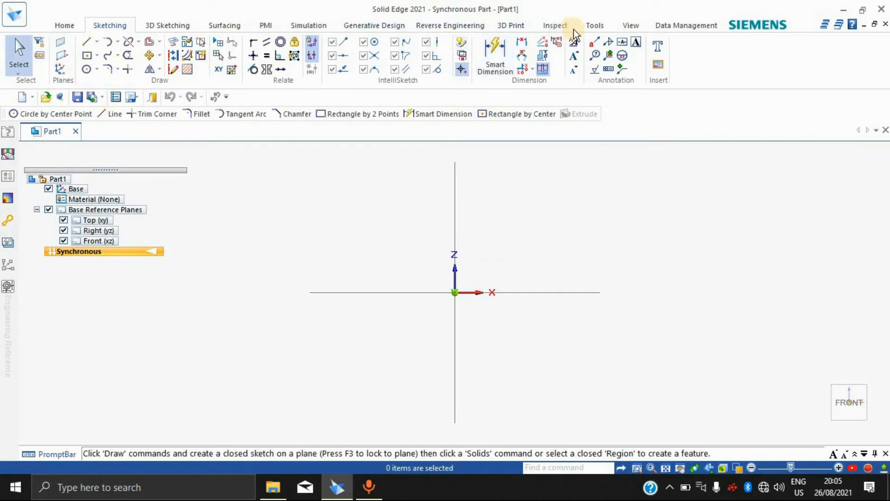
Step: Switch the part to the Ordered environment and start a new sketch on the Front (xz) plane
{"action": "left_click", "coordinate": [594, 25]}
{"action": "left_click", "coordinate": [29, 56]}
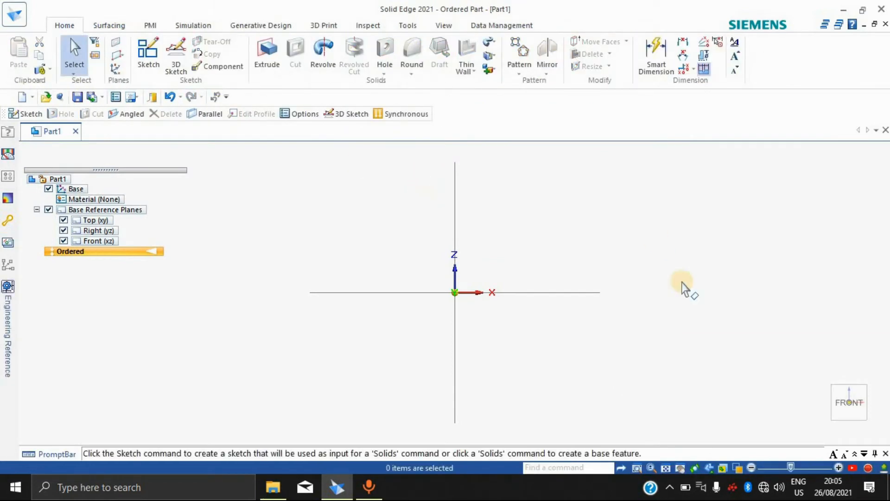
{"action": "left_click", "coordinate": [148, 55]}
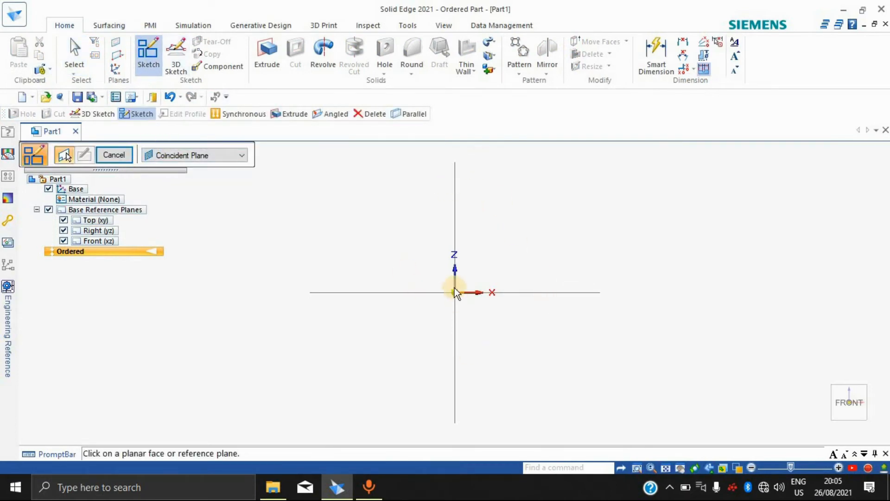
{"action": "middle_click_drag", "start_coordinate": [661, 277], "coordinate": [745, 322]}
{"action": "left_click", "coordinate": [539, 154]}
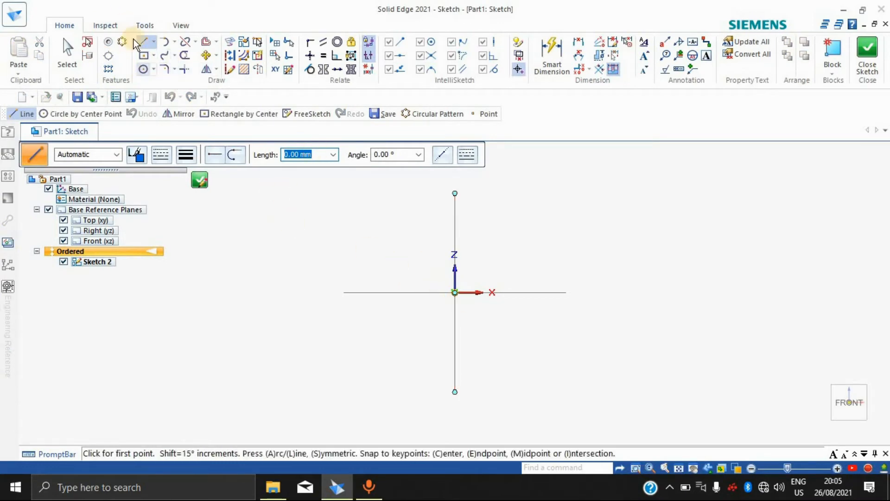
Step: Sketch a centred rectangle around the origin on the Front (xz) plane and close the sketch
{"action": "left_click", "coordinate": [144, 55]}
{"action": "left_click", "coordinate": [455, 292]}
{"action": "left_click", "coordinate": [616, 396]}
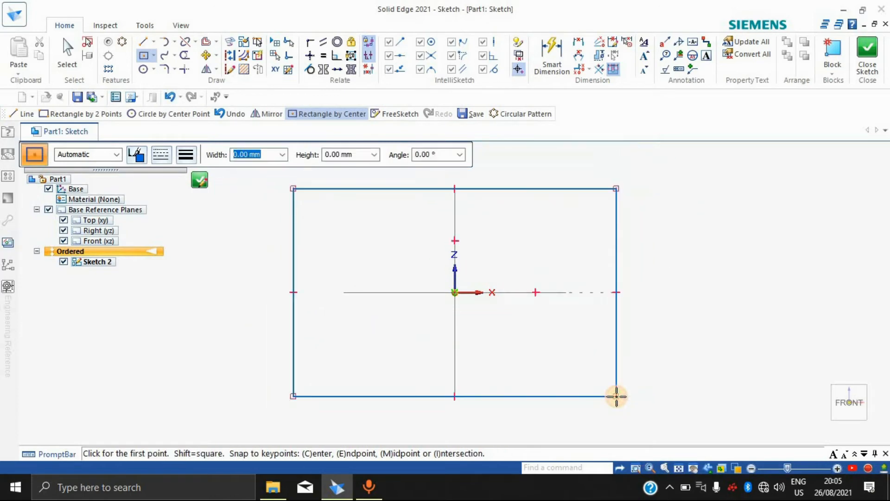
{"action": "left_click", "coordinate": [858, 59]}
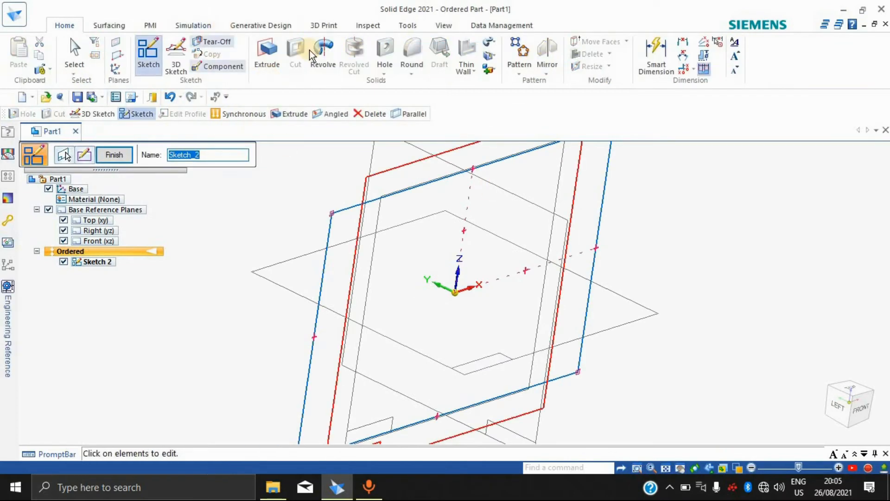
Step: Extrude the rectangle sketch chain about 520 mm in the positive Y direction to form a long block
{"action": "left_click", "coordinate": [267, 52]}
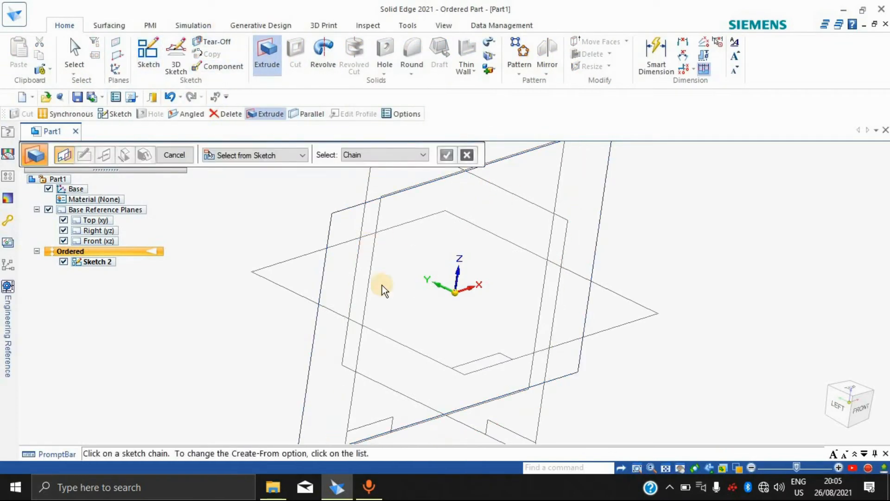
{"action": "scroll", "coordinate": [472, 304], "scroll_direction": "down", "scroll_amount": 3}
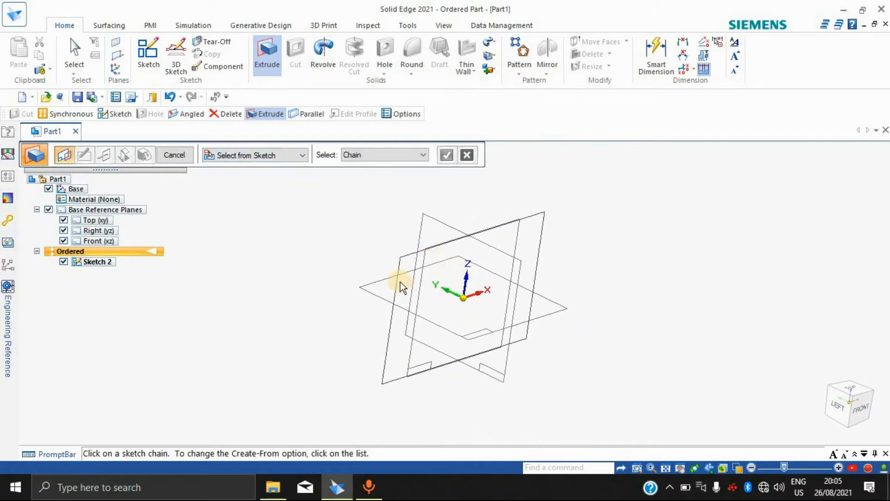
{"action": "scroll", "coordinate": [480, 280], "scroll_direction": "up", "scroll_amount": 7}
{"action": "scroll", "coordinate": [376, 201], "scroll_direction": "down", "scroll_amount": 4}
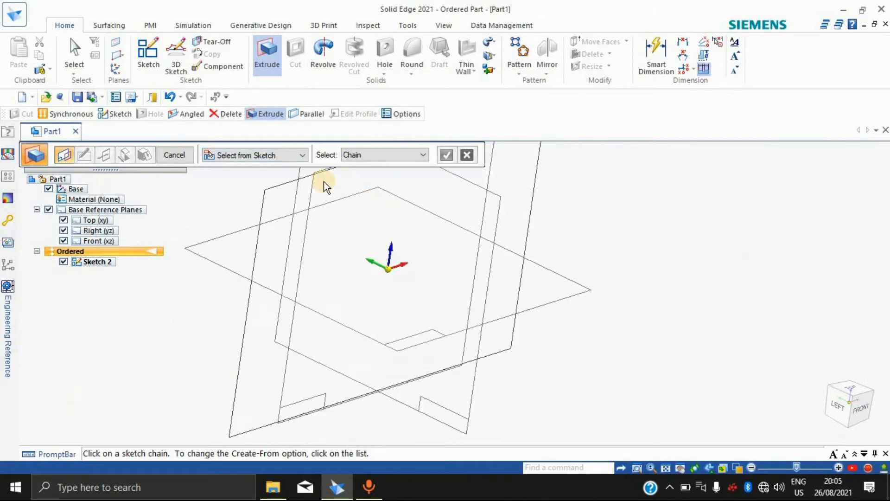
{"action": "scroll", "coordinate": [313, 190], "scroll_direction": "down", "scroll_amount": 3}
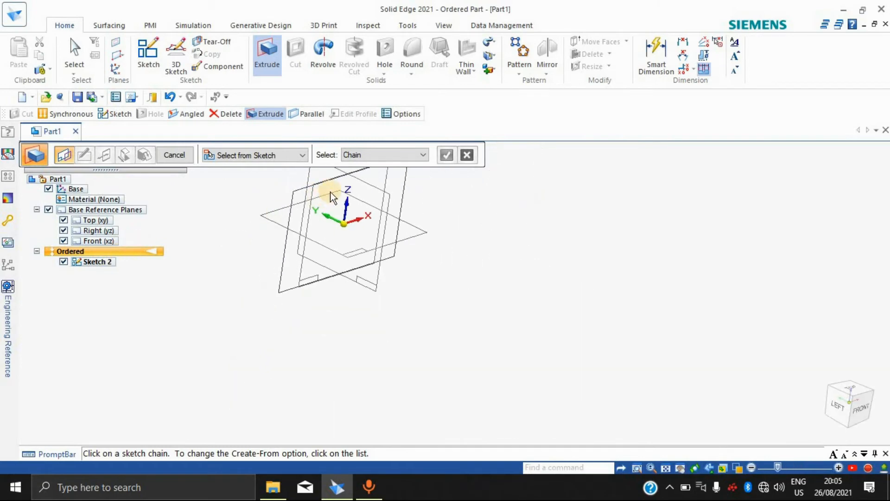
{"action": "left_click", "coordinate": [315, 185]}
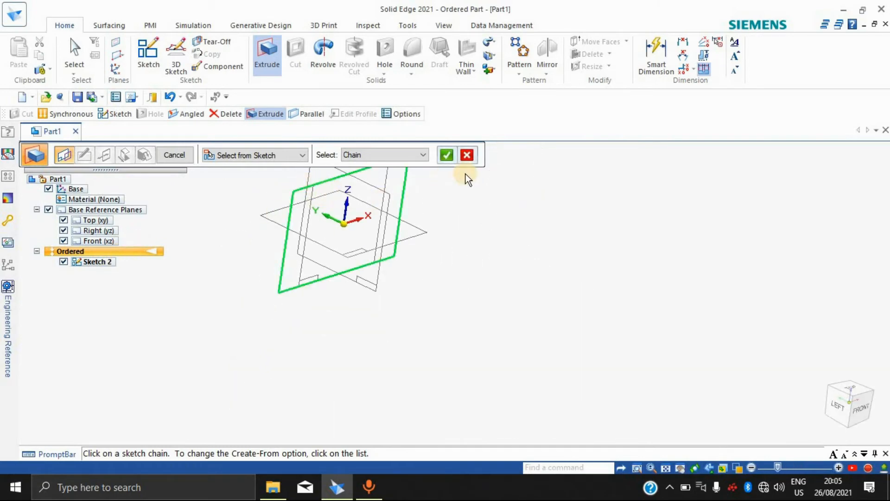
{"action": "left_click", "coordinate": [446, 155]}
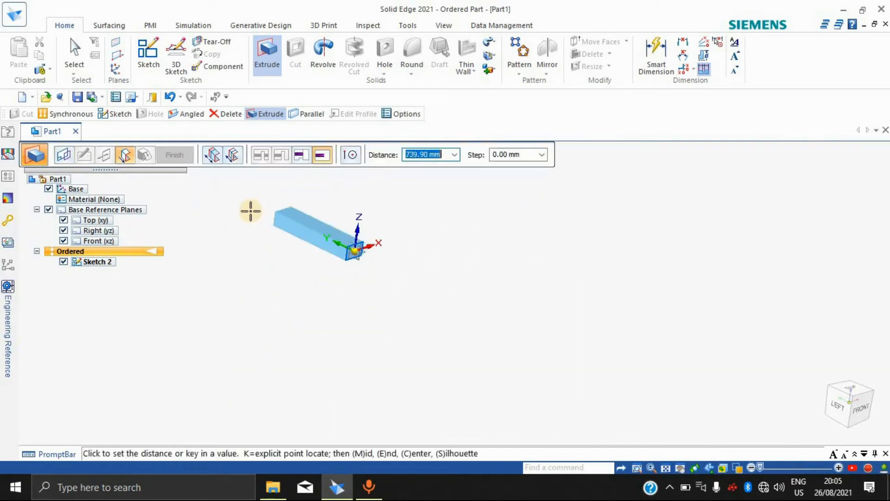
{"action": "left_click", "coordinate": [302, 224]}
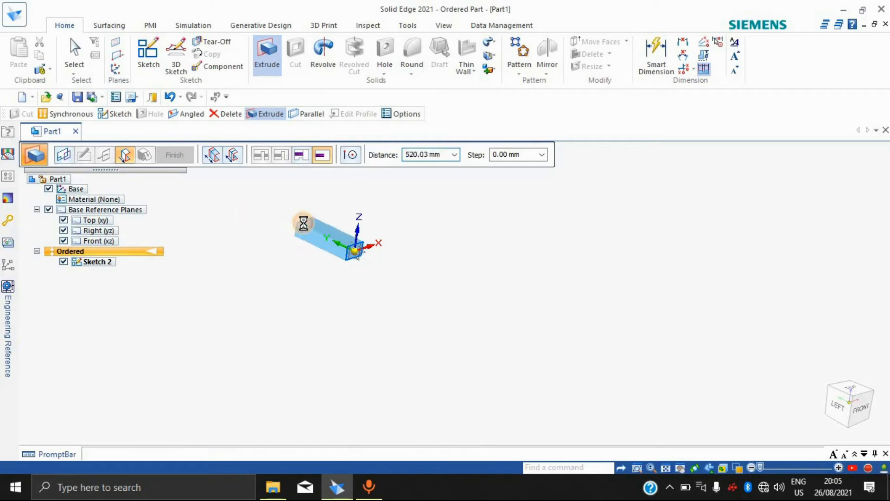
{"action": "left_click", "coordinate": [174, 155]}
Step: Examine the extruded block and review the available Sweep, Solid Sweep, Loft, Helix and Normal cutout commands
{"action": "scroll", "coordinate": [421, 252], "scroll_direction": "up", "scroll_amount": 4}
{"action": "scroll", "coordinate": [360, 283], "scroll_direction": "down", "scroll_amount": 3}
{"action": "scroll", "coordinate": [263, 214], "scroll_direction": "up", "scroll_amount": 3}
{"action": "scroll", "coordinate": [396, 346], "scroll_direction": "up", "scroll_amount": 3}
{"action": "scroll", "coordinate": [441, 260], "scroll_direction": "down", "scroll_amount": 3}
{"action": "scroll", "coordinate": [528, 291], "scroll_direction": "up", "scroll_amount": 3}
{"action": "scroll", "coordinate": [543, 291], "scroll_direction": "down", "scroll_amount": 2}
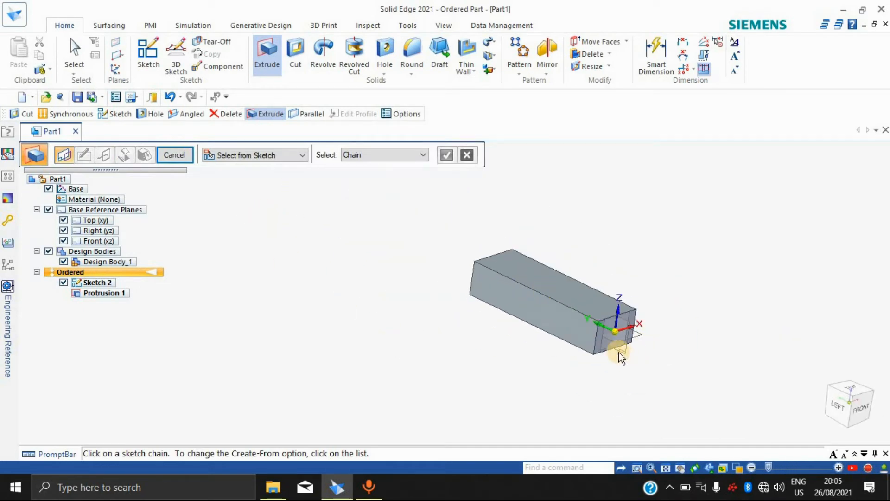
{"action": "scroll", "coordinate": [618, 352], "scroll_direction": "up", "scroll_amount": 3}
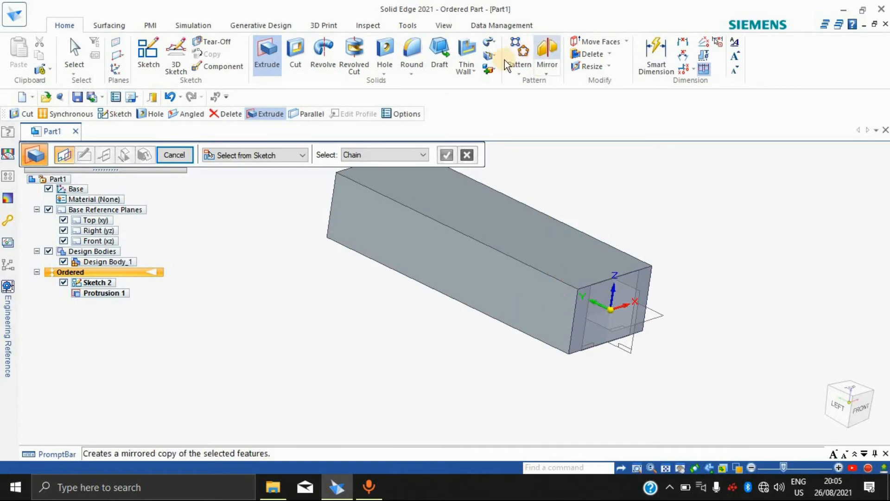
{"action": "left_click", "coordinate": [494, 52]}
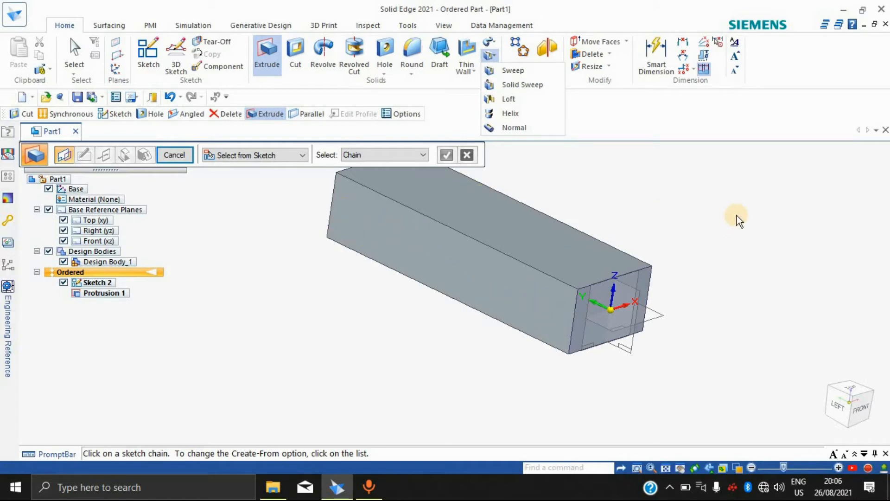
{"action": "key", "text": "Escape"}
{"action": "key", "text": "Escape"}
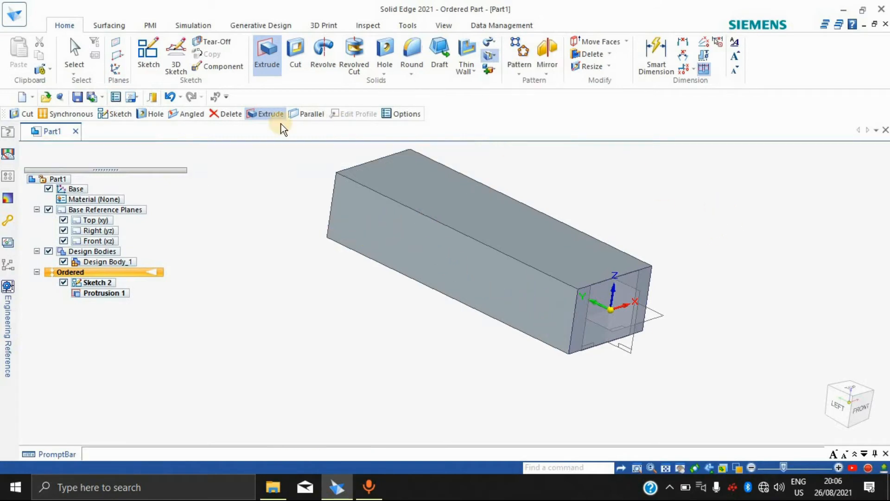
Step: Sketch a small circle on the block's front end face, centred on the midpoint of its left vertical edge, and close the sketch
{"action": "left_click", "coordinate": [148, 52]}
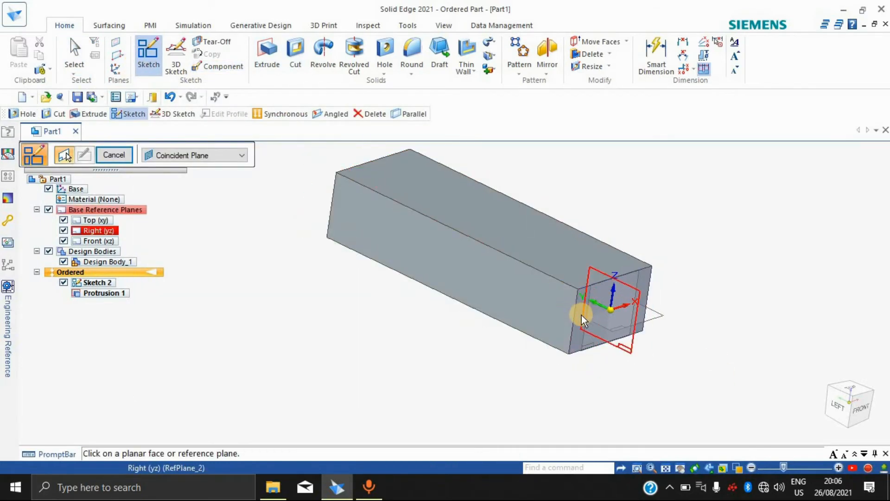
{"action": "left_click", "coordinate": [577, 343]}
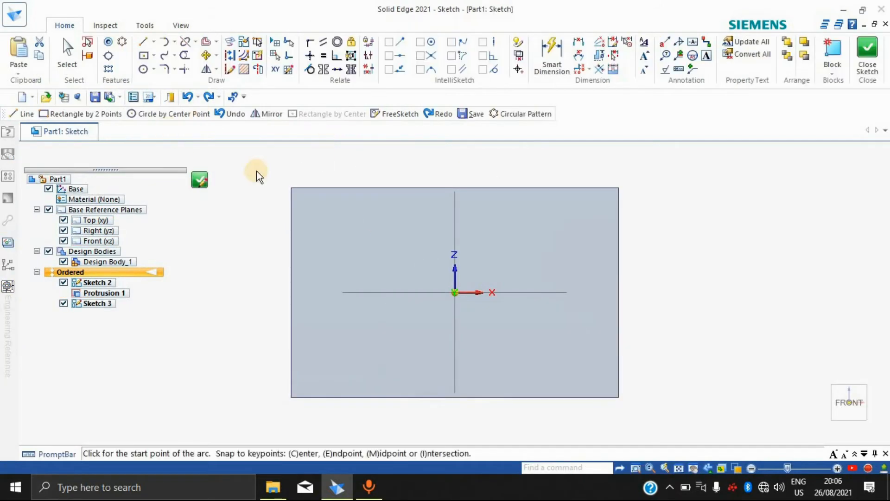
{"action": "left_click", "coordinate": [144, 70]}
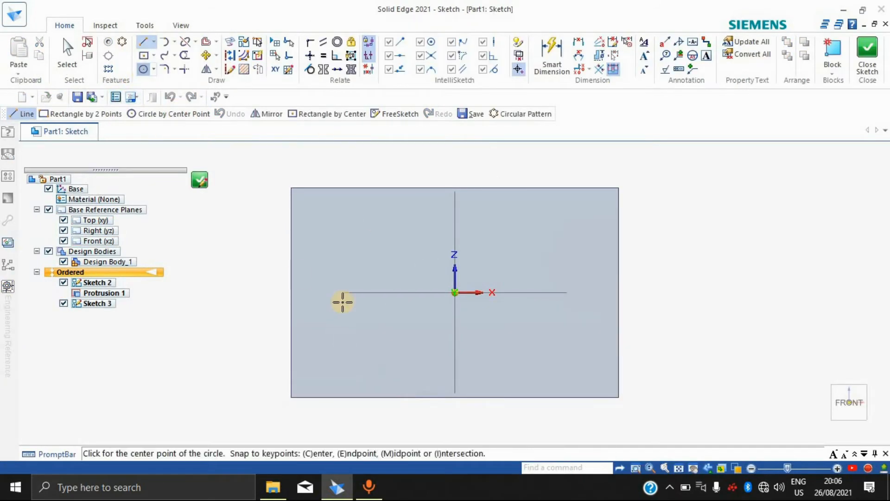
{"action": "left_click", "coordinate": [292, 292]}
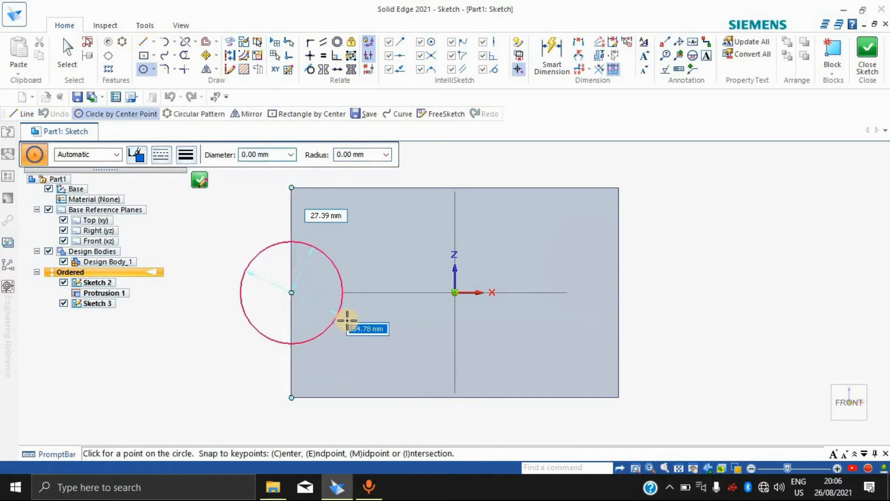
{"action": "left_click", "coordinate": [328, 302]}
{"action": "left_click", "coordinate": [867, 51]}
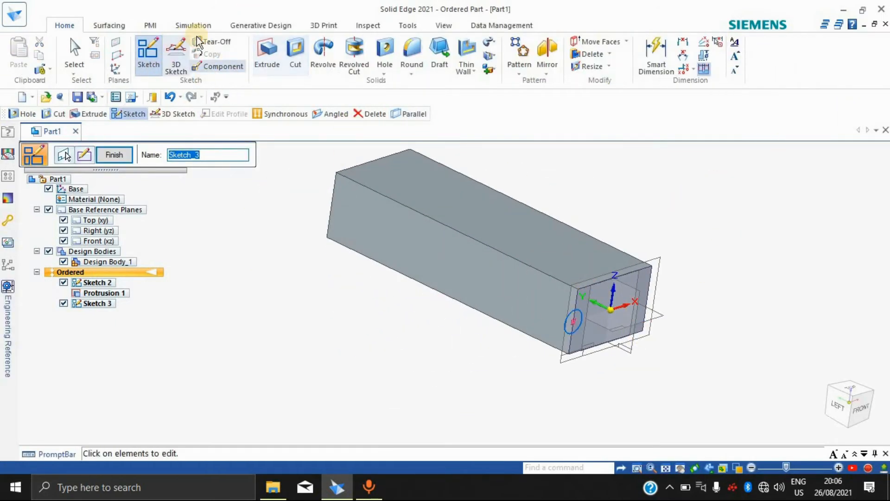
Step: Sketch a wavy curve on the block's long left face between the midpoints of its two vertical edges and finish the sketch
{"action": "left_click", "coordinate": [150, 56]}
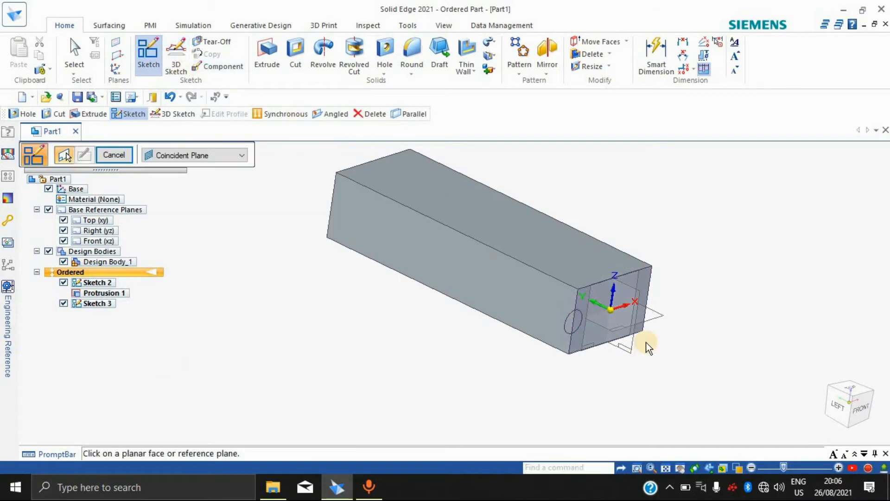
{"action": "left_click", "coordinate": [516, 288]}
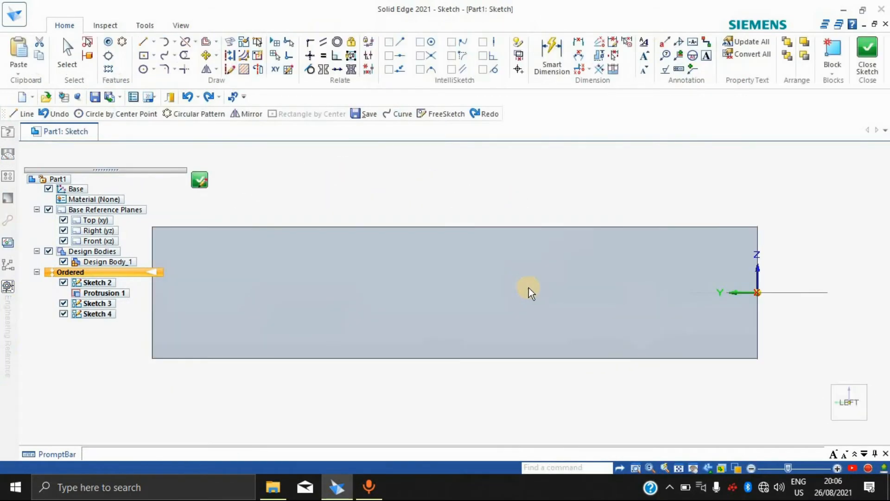
{"action": "left_click", "coordinate": [168, 60]}
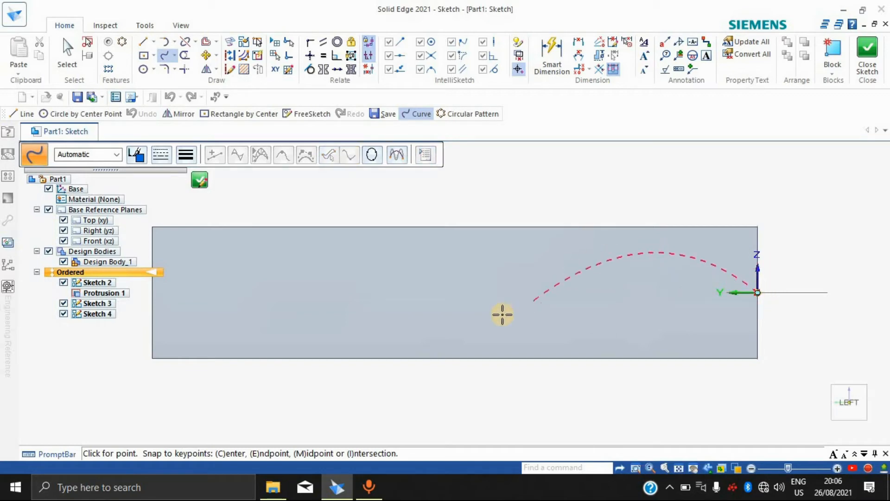
{"action": "mouse_move", "coordinate": [437, 317]}
{"action": "left_mouse_down"}
{"action": "mouse_move", "coordinate": [213, 264]}
{"action": "mouse_move", "coordinate": [172, 304]}
{"action": "left_mouse_up"}
{"action": "left_click", "coordinate": [152, 293]}
{"action": "right_click", "coordinate": [195, 275]}
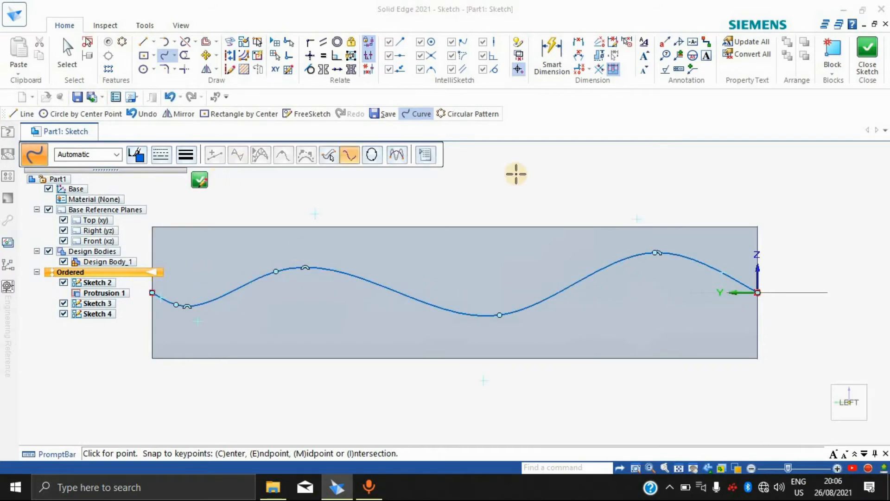
{"action": "left_click", "coordinate": [864, 70]}
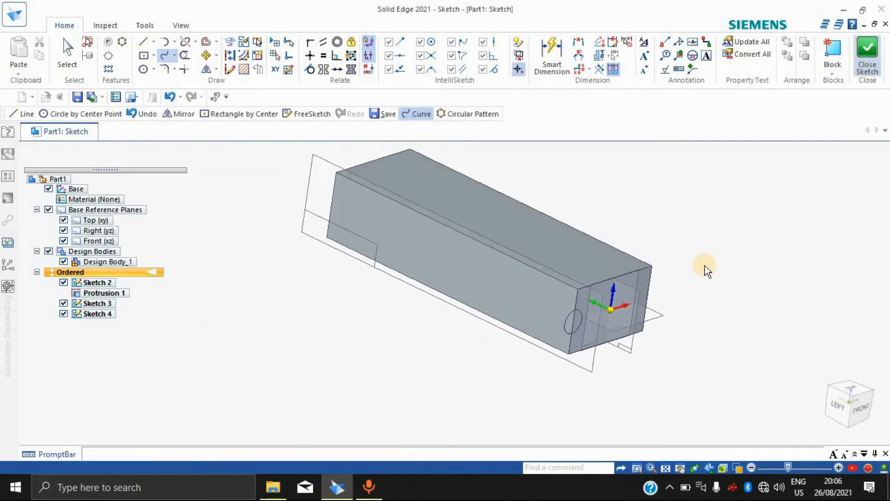
{"action": "scroll", "coordinate": [586, 337], "scroll_direction": "up", "scroll_amount": 6}
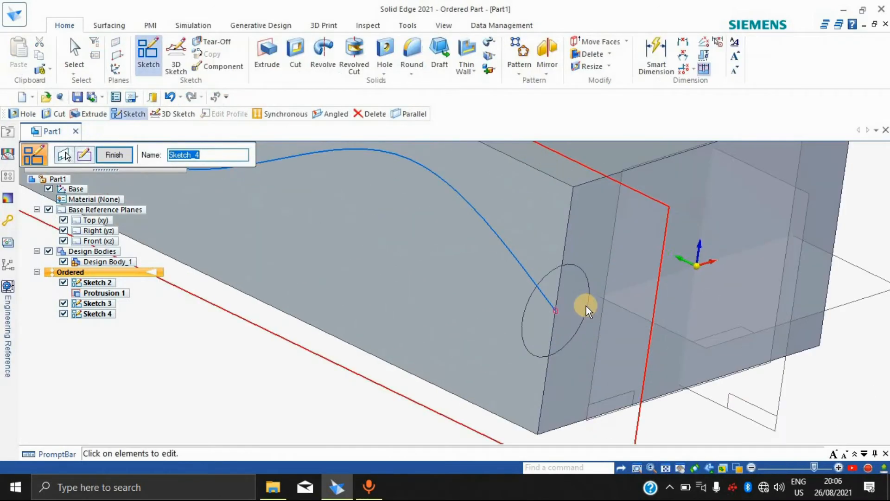
{"action": "scroll", "coordinate": [586, 305], "scroll_direction": "down", "scroll_amount": 8}
{"action": "scroll", "coordinate": [578, 308], "scroll_direction": "up", "scroll_amount": 4}
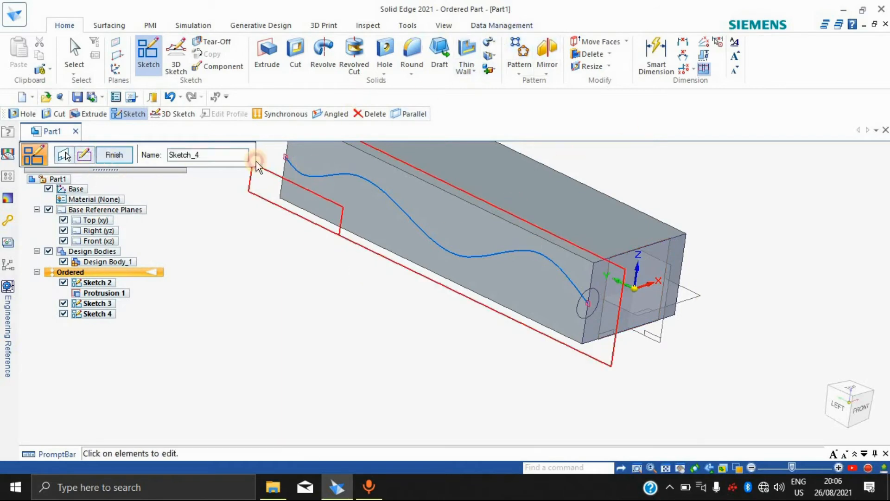
{"action": "left_click", "coordinate": [114, 155]}
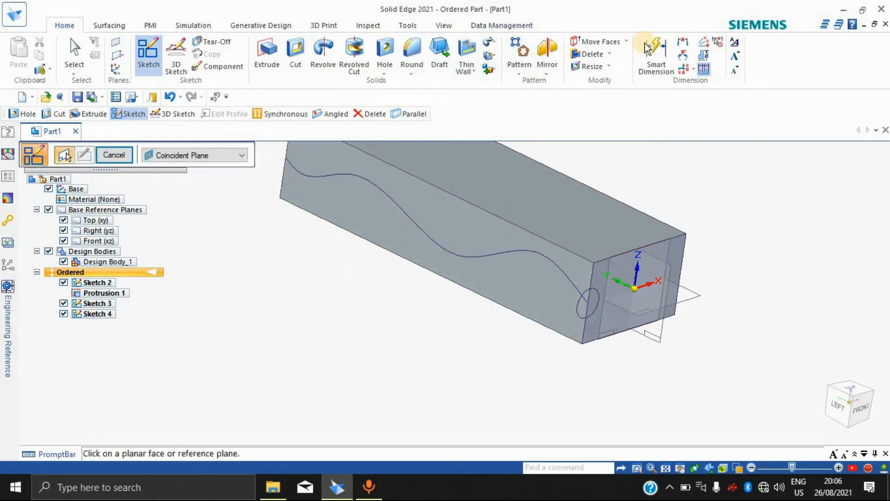
Step: Create a swept cutout using the wavy curve as the path and the circle on the end face as the cross section
{"action": "left_click", "coordinate": [494, 55]}
{"action": "left_click", "coordinate": [527, 69]}
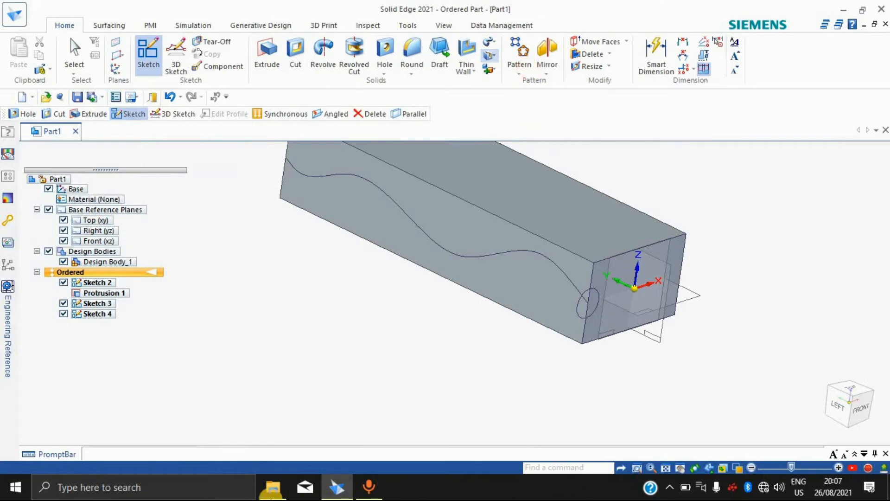
{"action": "left_click", "coordinate": [247, 454]}
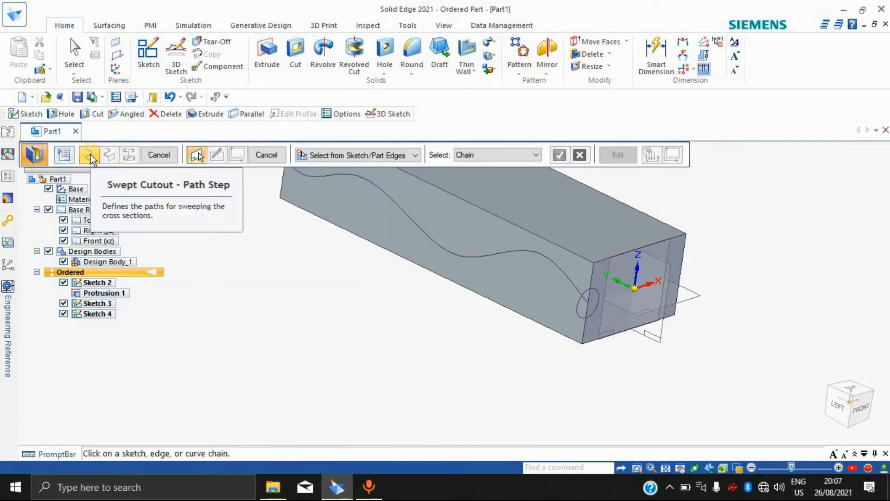
{"action": "left_click", "coordinate": [449, 232]}
{"action": "left_click", "coordinate": [447, 252]}
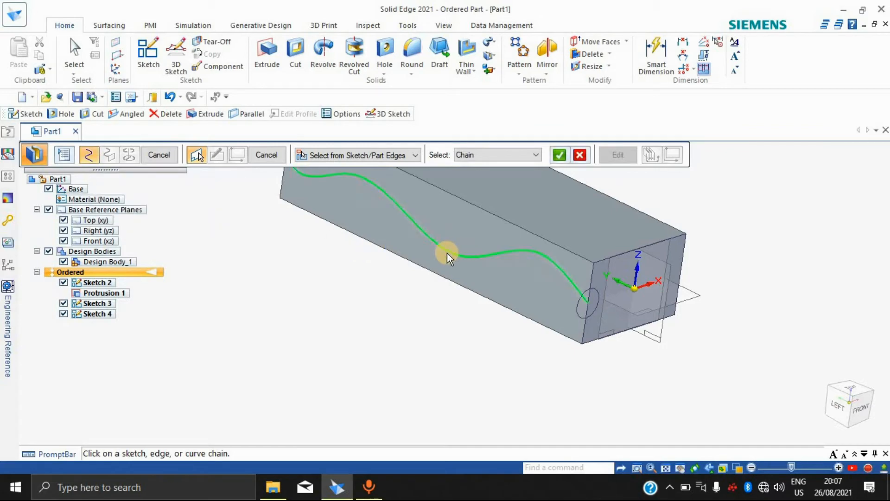
{"action": "left_click", "coordinate": [558, 155]}
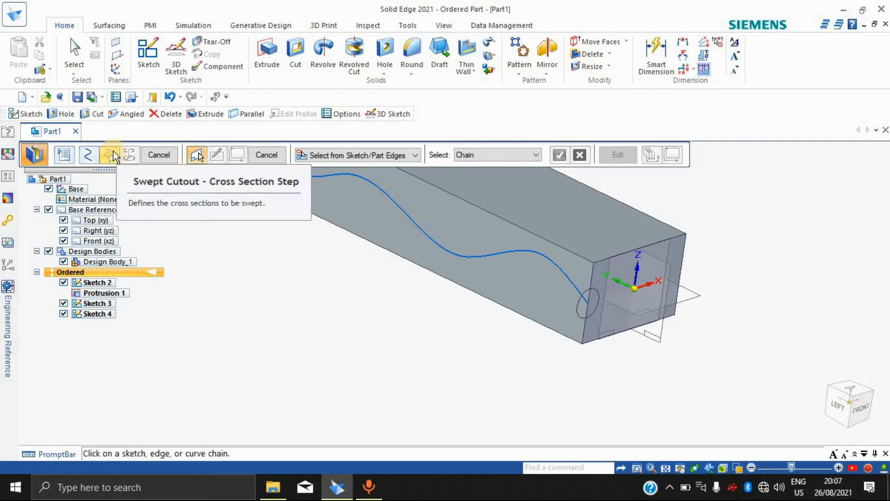
{"action": "left_click", "coordinate": [584, 291]}
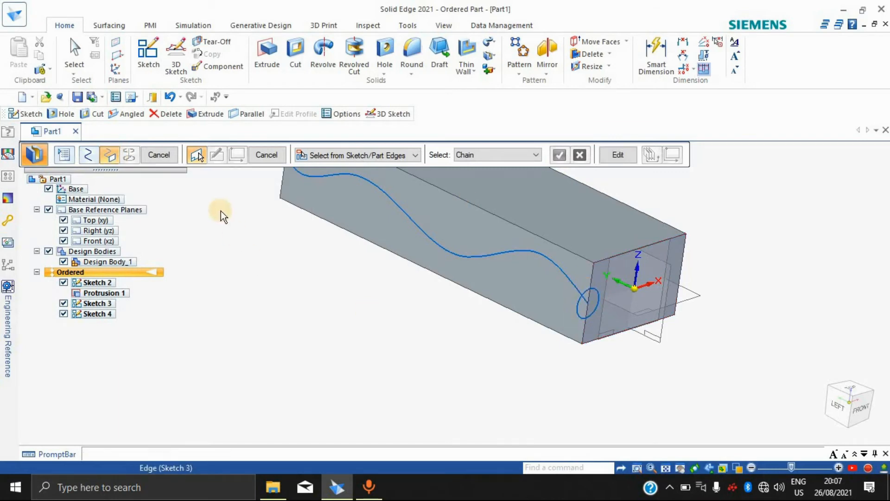
Step: Inspect the wavy swept groove from the block's side and end, and look up the Lofted Cutout command
{"action": "mouse_move", "coordinate": [769, 292]}
{"action": "middle_mouse_down"}
{"action": "mouse_move", "coordinate": [711, 282]}
{"action": "mouse_move", "coordinate": [784, 220]}
{"action": "mouse_move", "coordinate": [670, 232]}
{"action": "mouse_move", "coordinate": [766, 255]}
{"action": "mouse_move", "coordinate": [822, 236]}
{"action": "middle_mouse_up"}
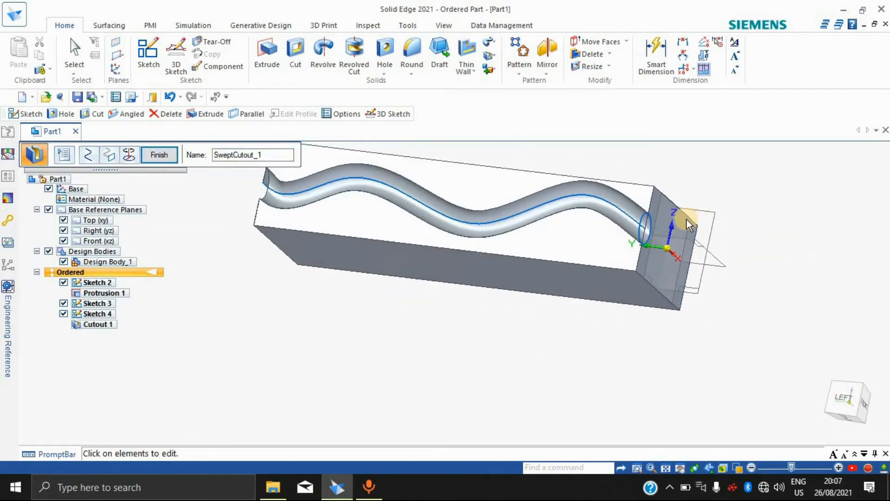
{"action": "scroll", "coordinate": [687, 220], "scroll_direction": "down", "scroll_amount": 5}
{"action": "scroll", "coordinate": [691, 219], "scroll_direction": "up", "scroll_amount": 6}
{"action": "middle_click_drag", "start_coordinate": [787, 209], "coordinate": [594, 279]}
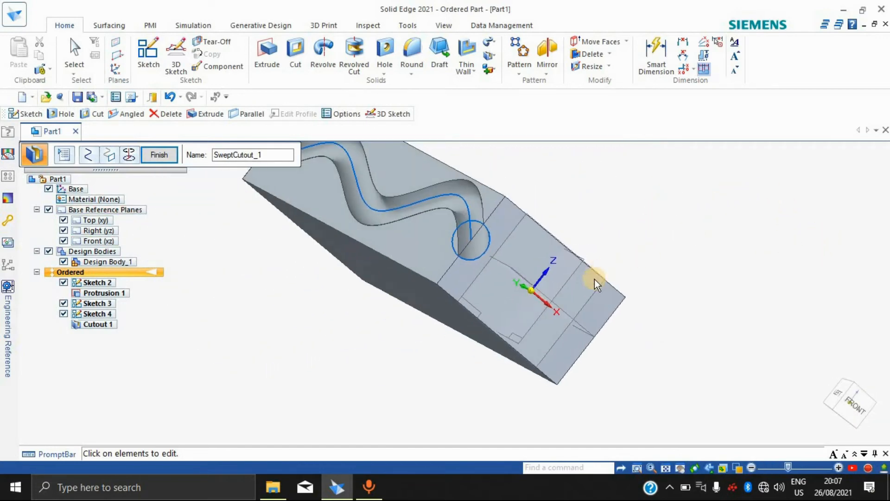
{"action": "mouse_move", "coordinate": [680, 304]}
{"action": "middle_mouse_down"}
{"action": "mouse_move", "coordinate": [682, 318]}
{"action": "mouse_move", "coordinate": [622, 237]}
{"action": "mouse_move", "coordinate": [725, 225]}
{"action": "mouse_move", "coordinate": [528, 227]}
{"action": "mouse_move", "coordinate": [528, 187]}
{"action": "mouse_move", "coordinate": [638, 207]}
{"action": "mouse_move", "coordinate": [599, 176]}
{"action": "middle_mouse_up"}
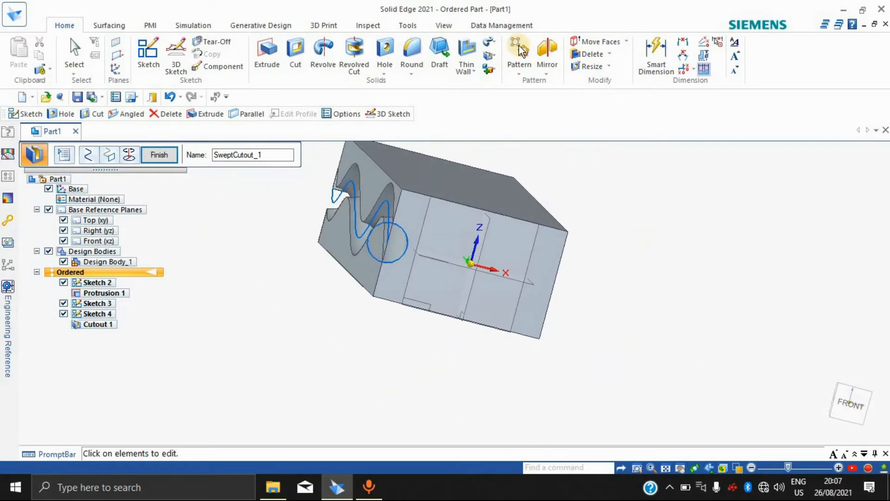
{"action": "left_click", "coordinate": [497, 54]}
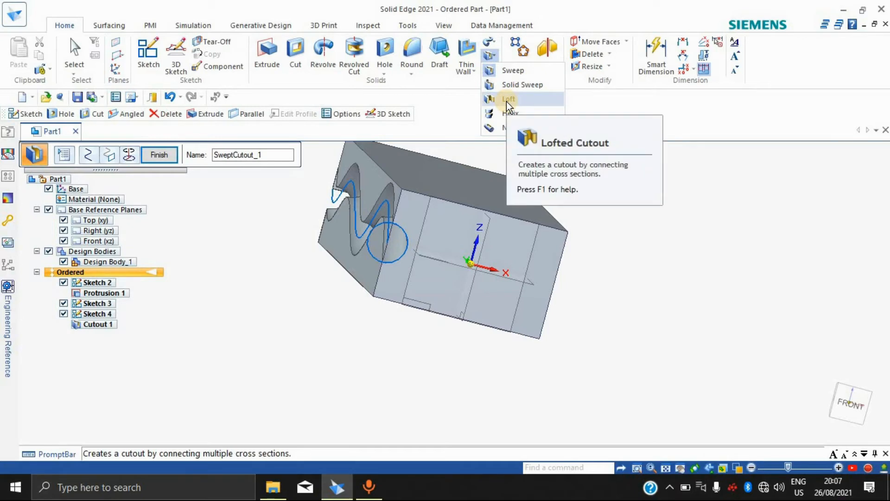
{"action": "middle_click_drag", "start_coordinate": [711, 299], "coordinate": [674, 312]}
{"action": "left_click", "coordinate": [499, 57]}
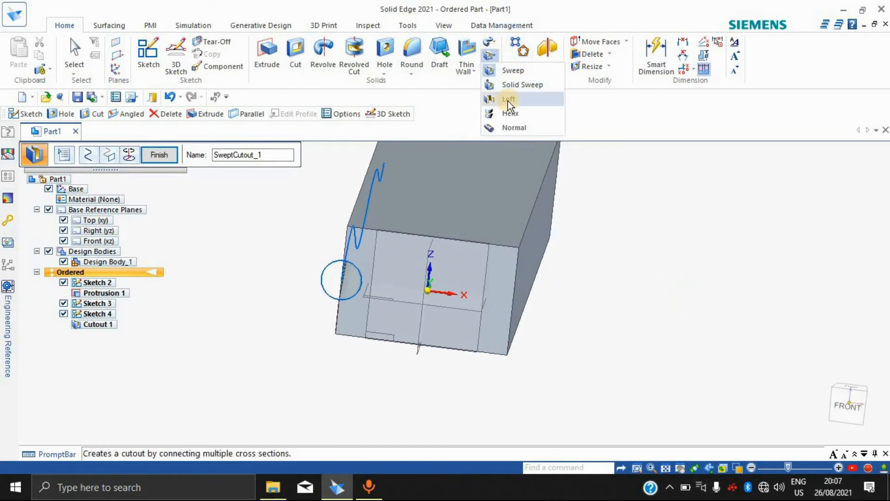
{"action": "left_click", "coordinate": [508, 101]}
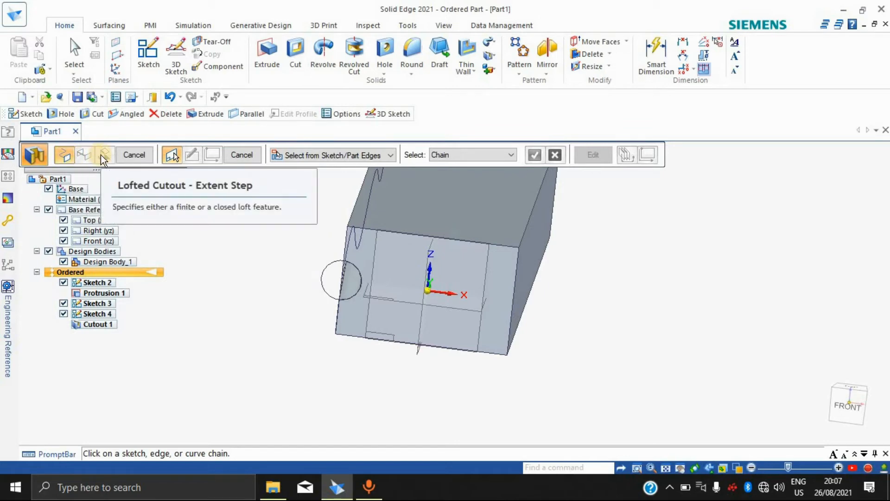
{"action": "key", "text": "Escape"}
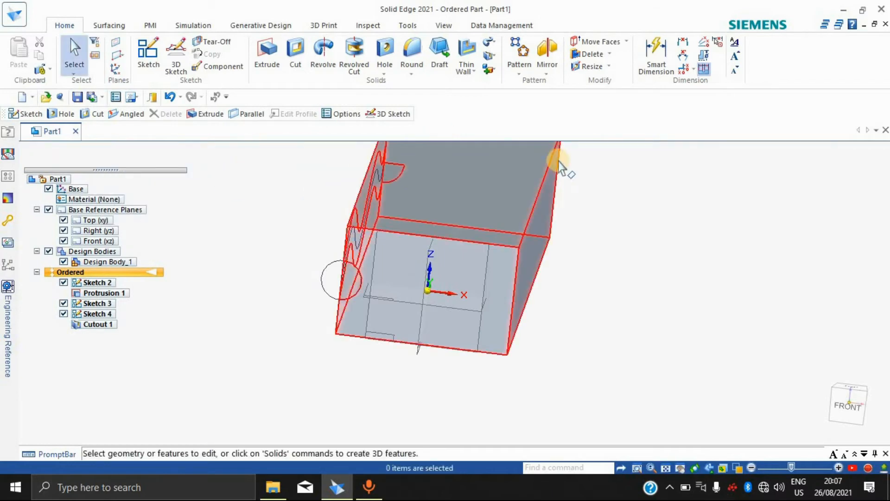
Step: Sketch a six-sided polygon centred on the block's front end face, about 45 mm from centre to side midpoint, and finish the sketch
{"action": "middle_click_drag", "start_coordinate": [576, 290], "coordinate": [419, 258]}
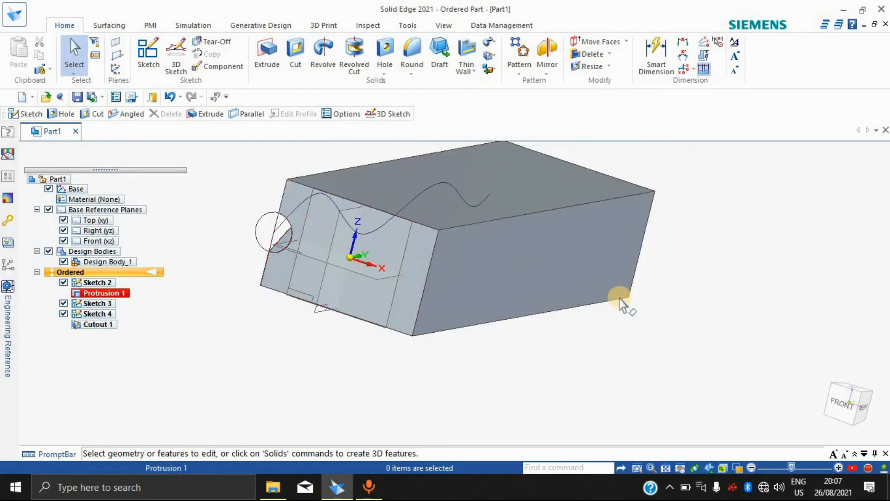
{"action": "left_click", "coordinate": [146, 56]}
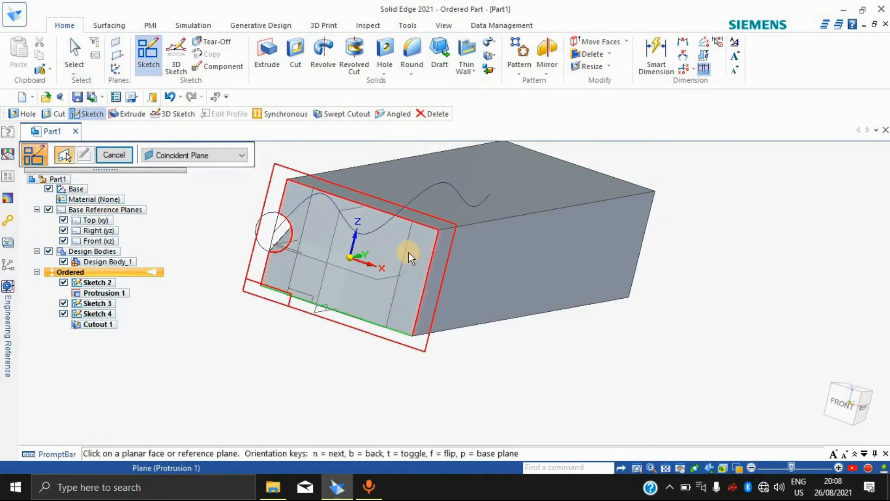
{"action": "left_click", "coordinate": [418, 242]}
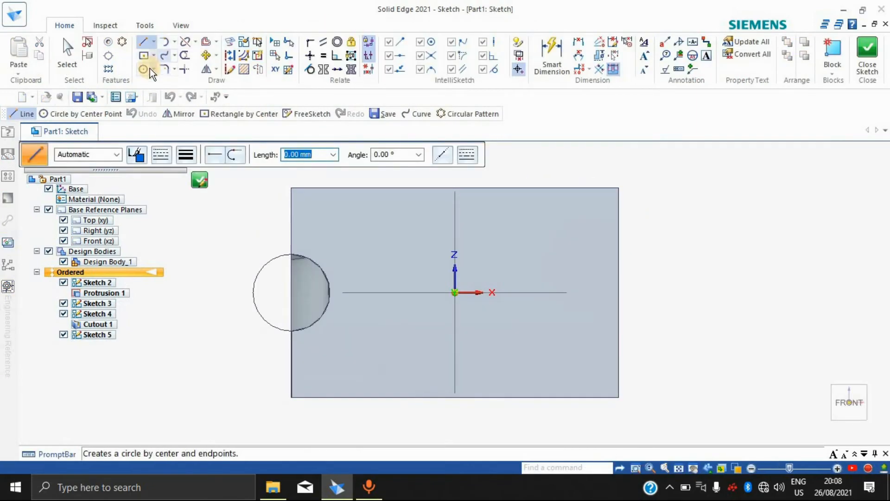
{"action": "left_click", "coordinate": [153, 69]}
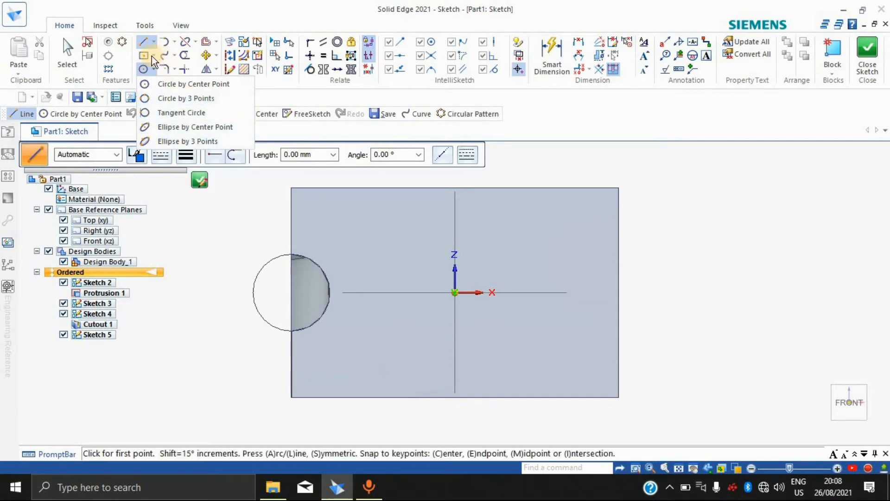
{"action": "left_click", "coordinate": [152, 55]}
{"action": "left_click", "coordinate": [175, 115]}
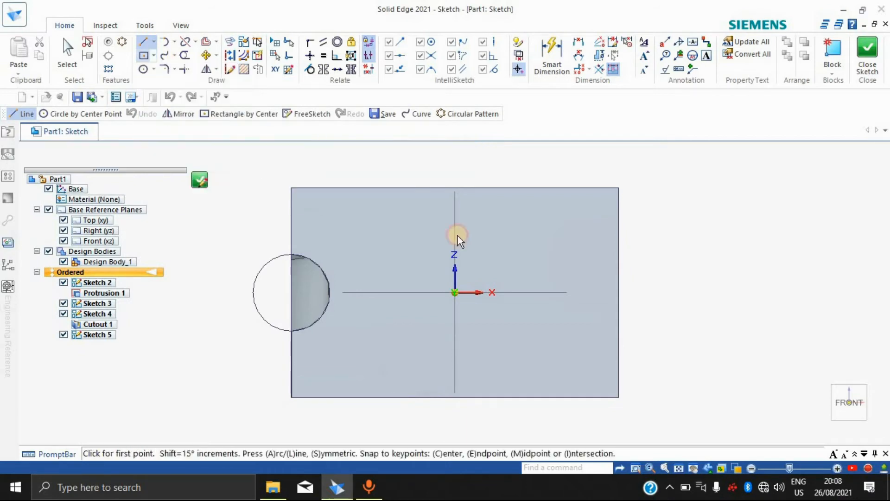
{"action": "left_click", "coordinate": [456, 292]}
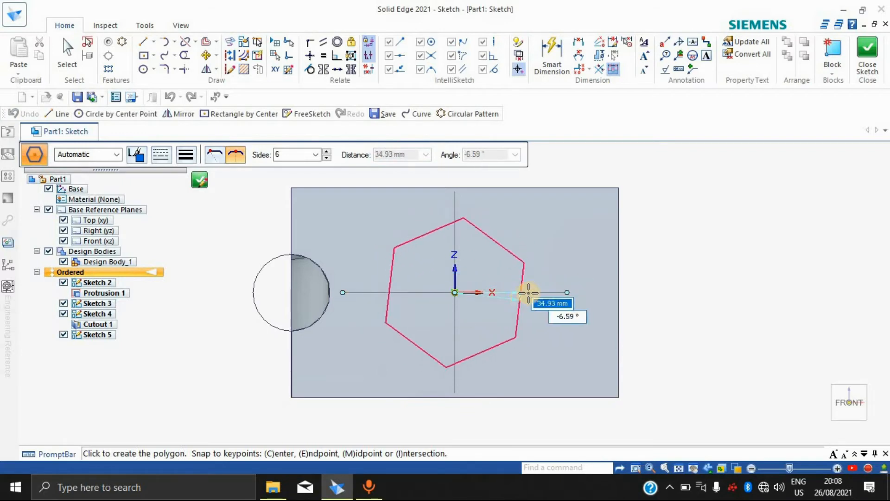
{"action": "left_click", "coordinate": [539, 292]}
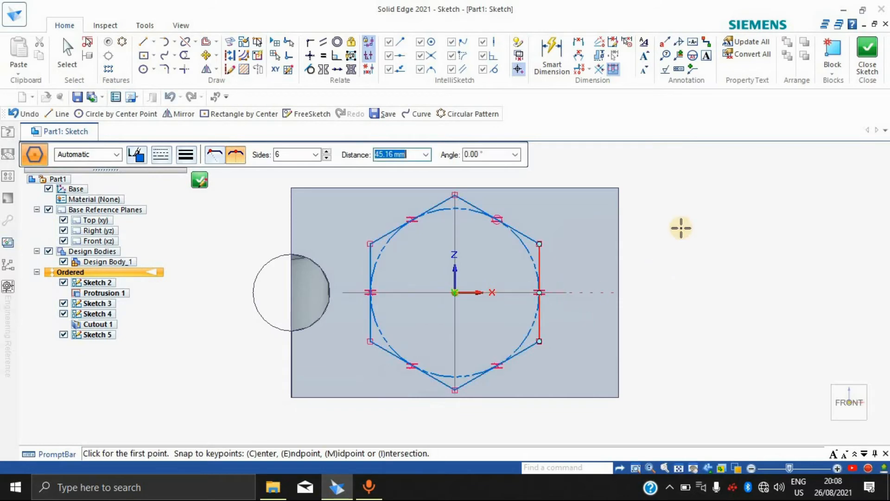
{"action": "left_click", "coordinate": [867, 68]}
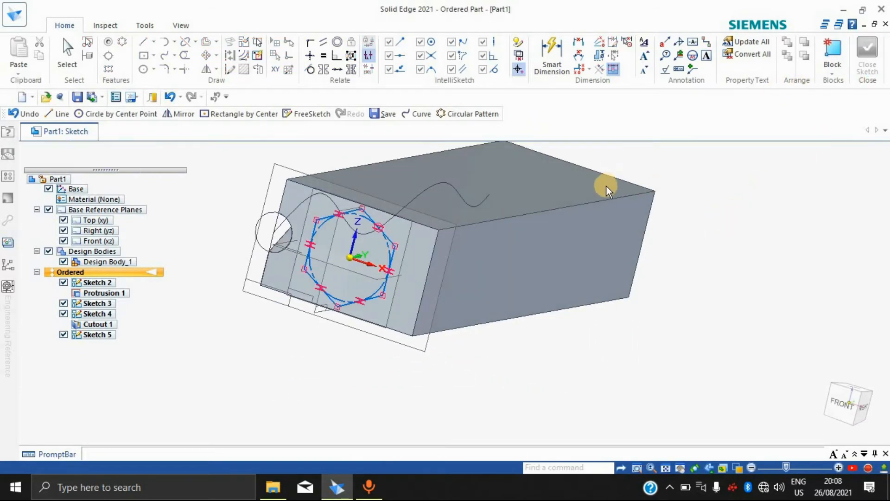
{"action": "middle_click_drag", "start_coordinate": [799, 264], "coordinate": [518, 236]}
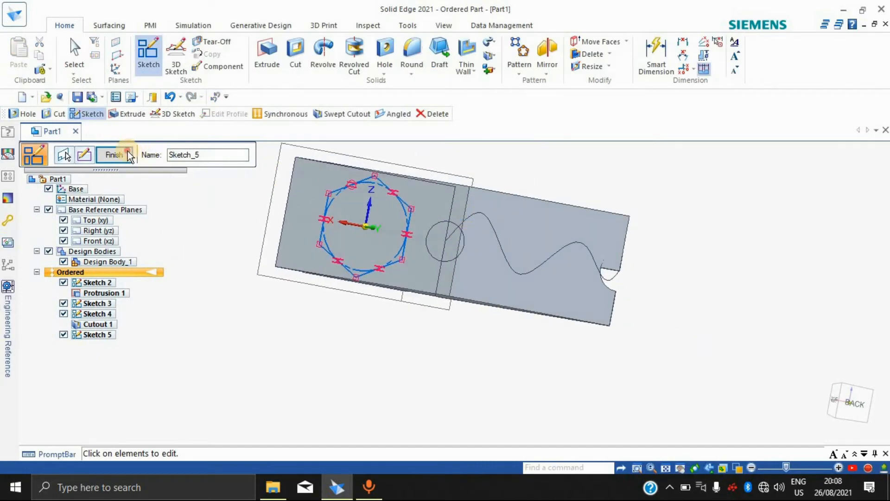
{"action": "left_click", "coordinate": [127, 153]}
{"action": "left_click", "coordinate": [511, 238]}
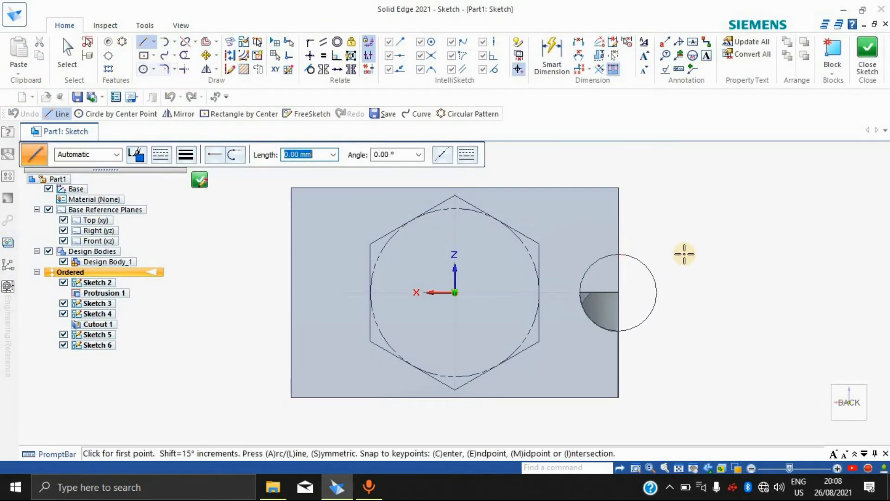
{"action": "middle_click_drag", "start_coordinate": [640, 291], "coordinate": [658, 276]}
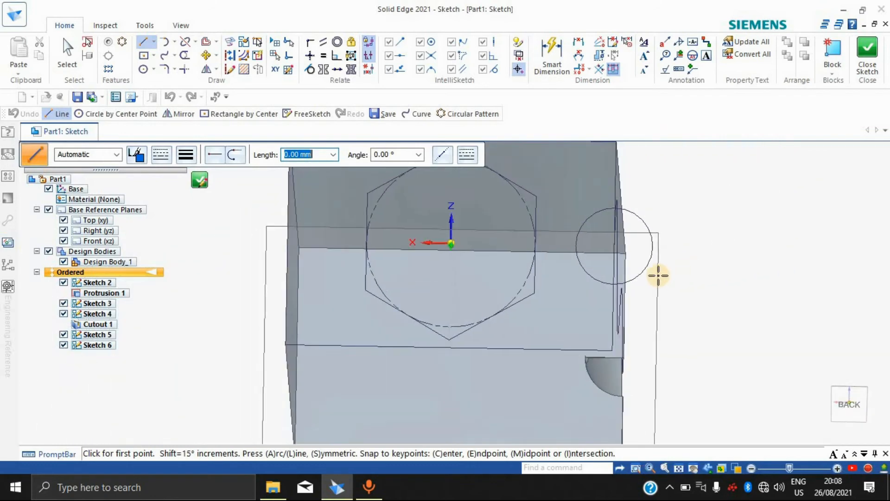
{"action": "key", "text": "Escape"}
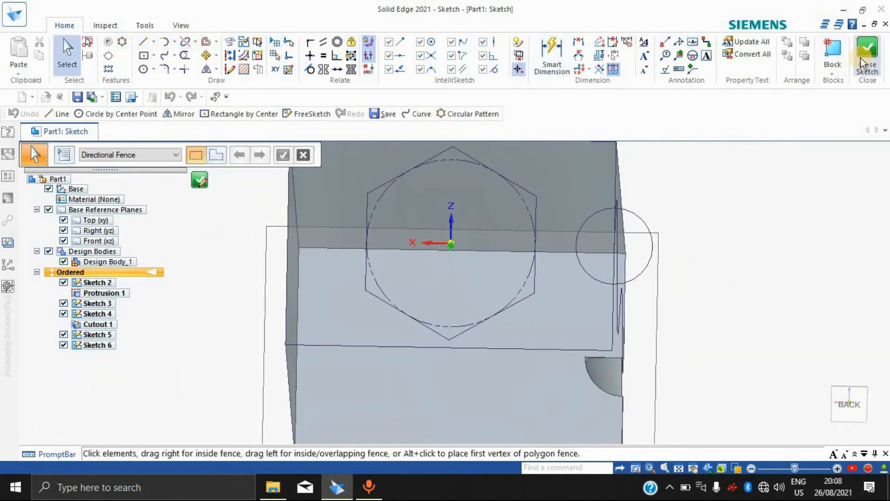
{"action": "left_click", "coordinate": [868, 64]}
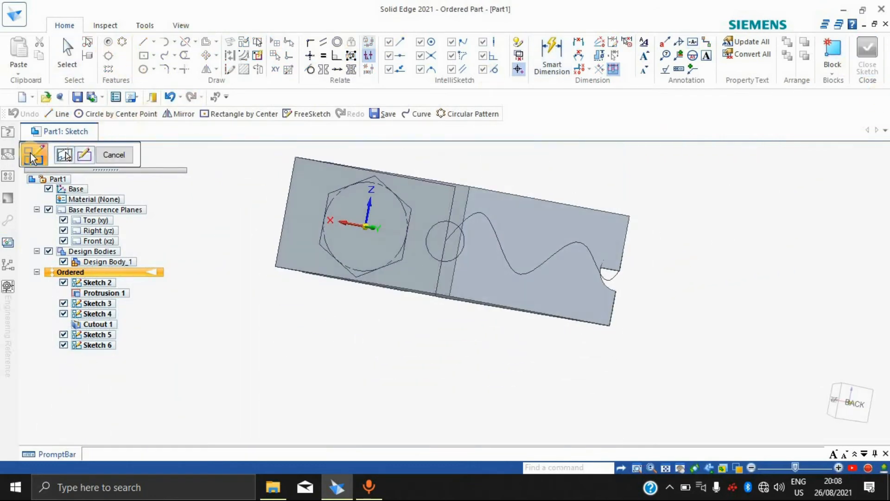
{"action": "left_click", "coordinate": [30, 152]}
{"action": "left_click", "coordinate": [76, 57]}
Step: Sketch a circle about 40 mm in diameter at the centre of the block's back end face and close the sketch
{"action": "left_click", "coordinate": [149, 60]}
{"action": "mouse_move", "coordinate": [827, 250]}
{"action": "middle_mouse_down"}
{"action": "mouse_move", "coordinate": [715, 283]}
{"action": "mouse_move", "coordinate": [488, 278]}
{"action": "middle_mouse_up"}
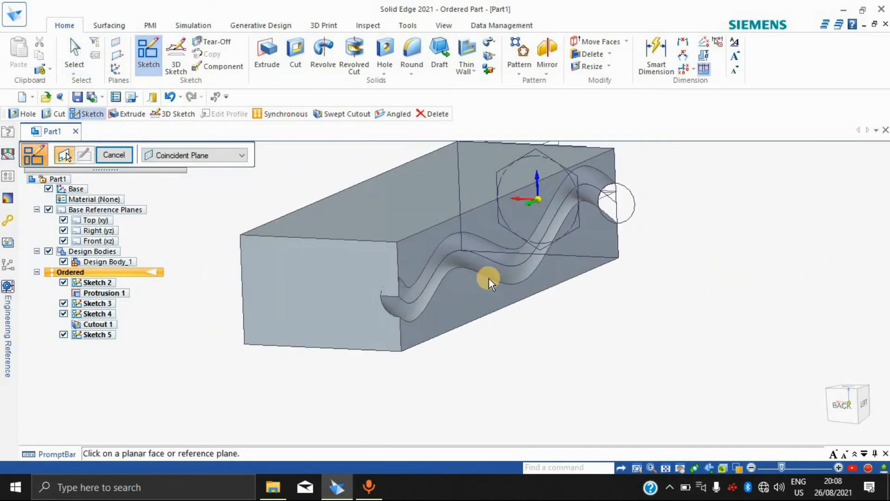
{"action": "left_click", "coordinate": [341, 277]}
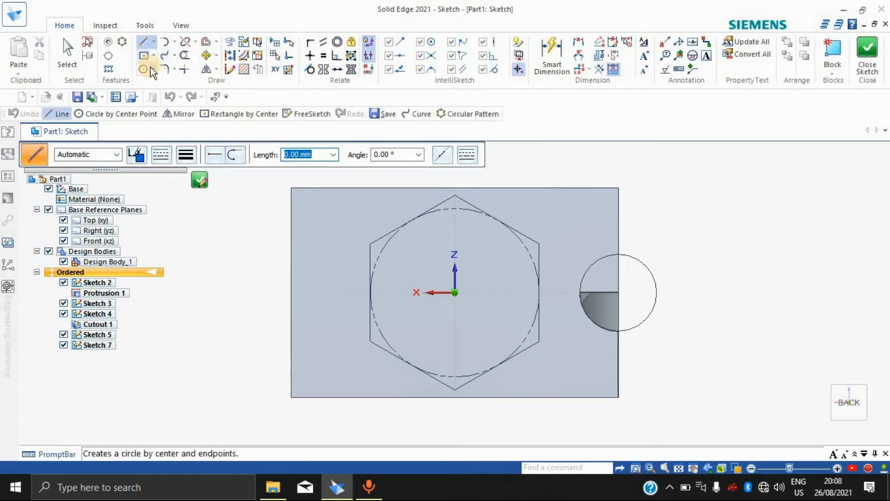
{"action": "left_click", "coordinate": [151, 68]}
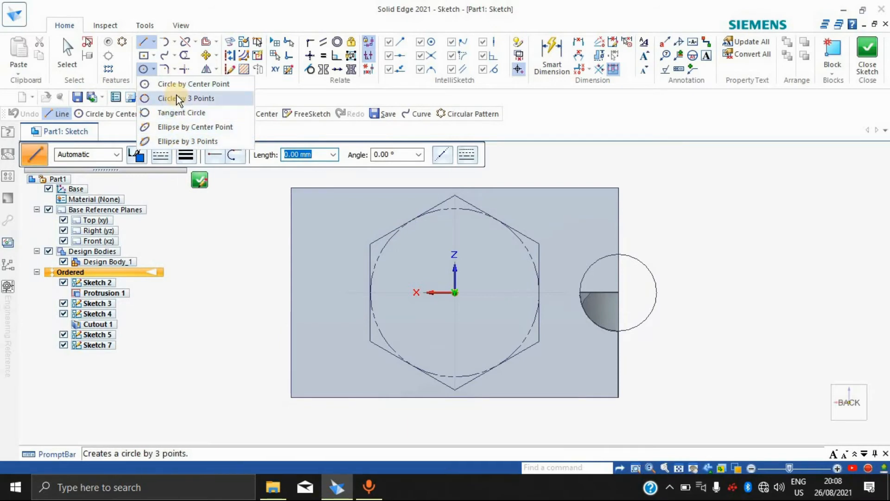
{"action": "left_click", "coordinate": [182, 84]}
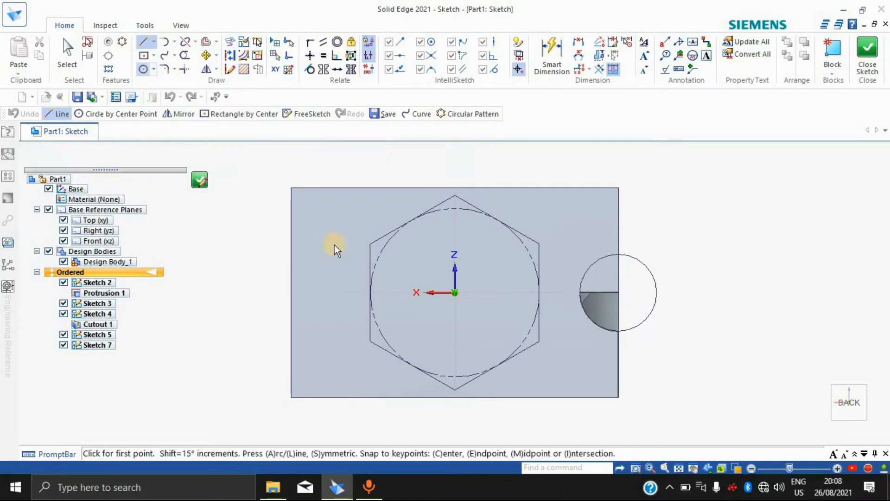
{"action": "left_click", "coordinate": [457, 298]}
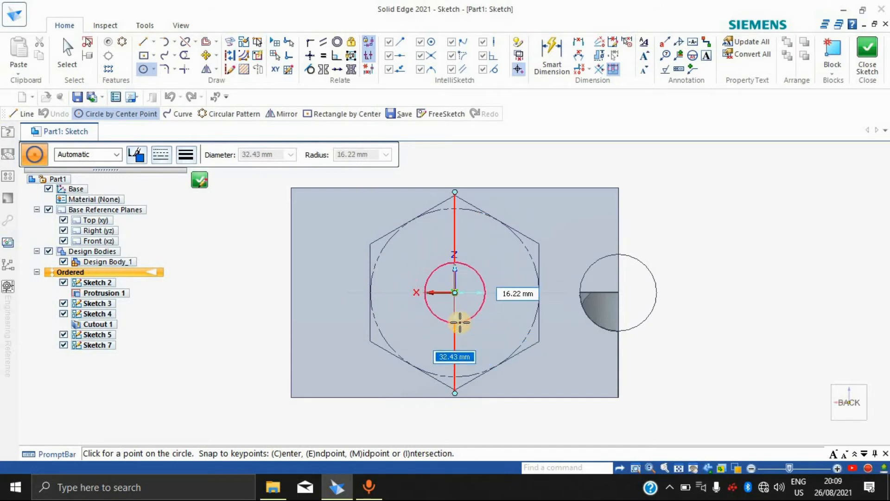
{"action": "left_click", "coordinate": [473, 323]}
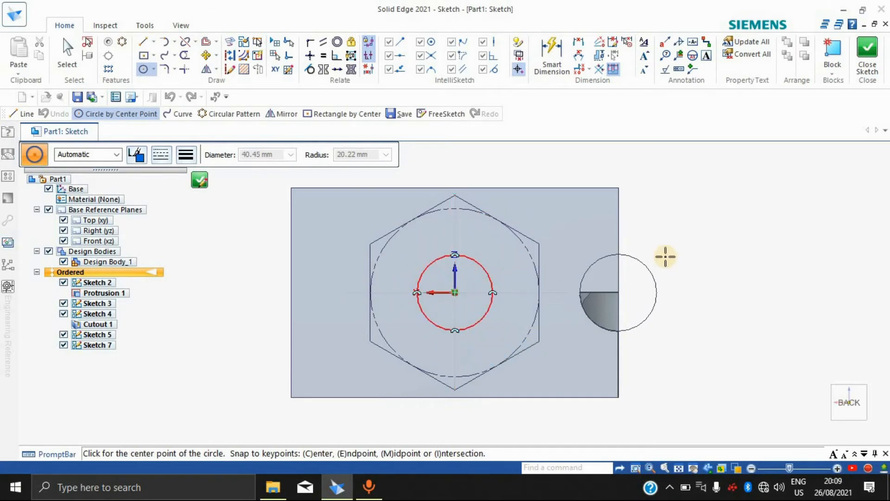
{"action": "left_click", "coordinate": [861, 59]}
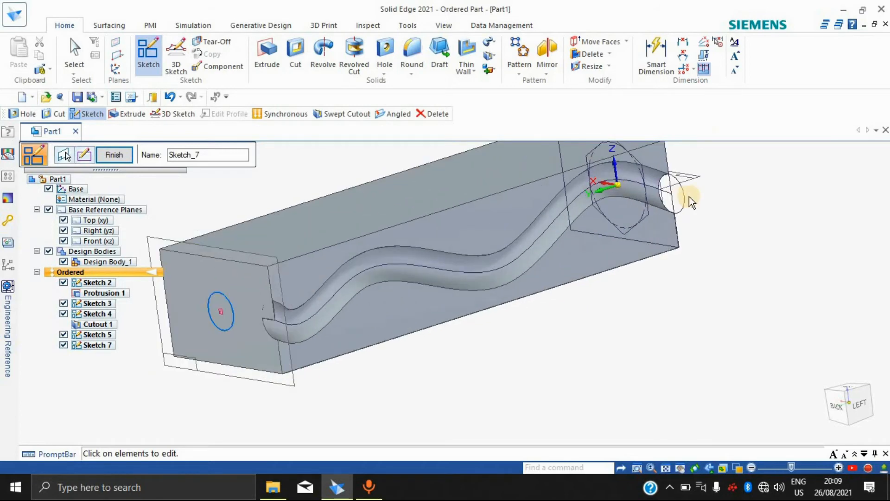
Step: Sketch a wavy curve on the Right (yz) plane from the hexagon's centre to the circle's centre on the opposite end, and finish the sketch
{"action": "scroll", "coordinate": [689, 197], "scroll_direction": "down", "scroll_amount": 3}
{"action": "middle_click_drag", "start_coordinate": [680, 214], "coordinate": [684, 152]}
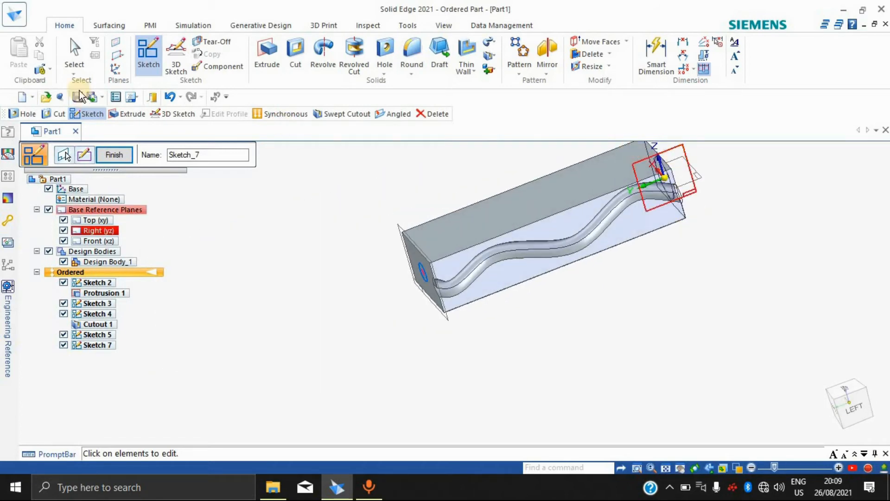
{"action": "left_click", "coordinate": [149, 59]}
{"action": "left_click", "coordinate": [670, 154]}
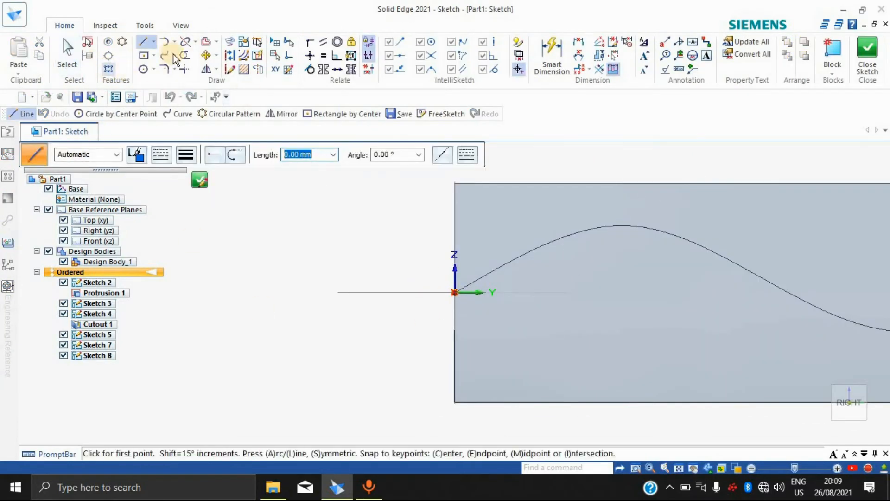
{"action": "left_click", "coordinate": [175, 55]}
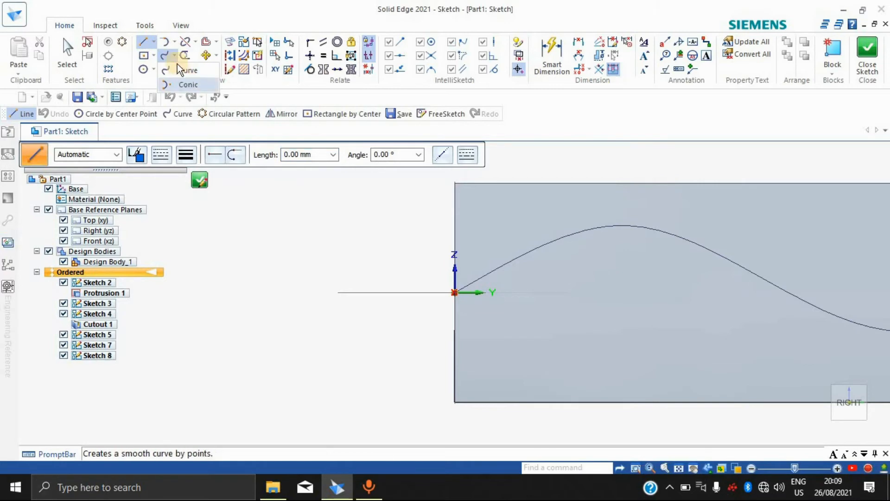
{"action": "left_click", "coordinate": [178, 71]}
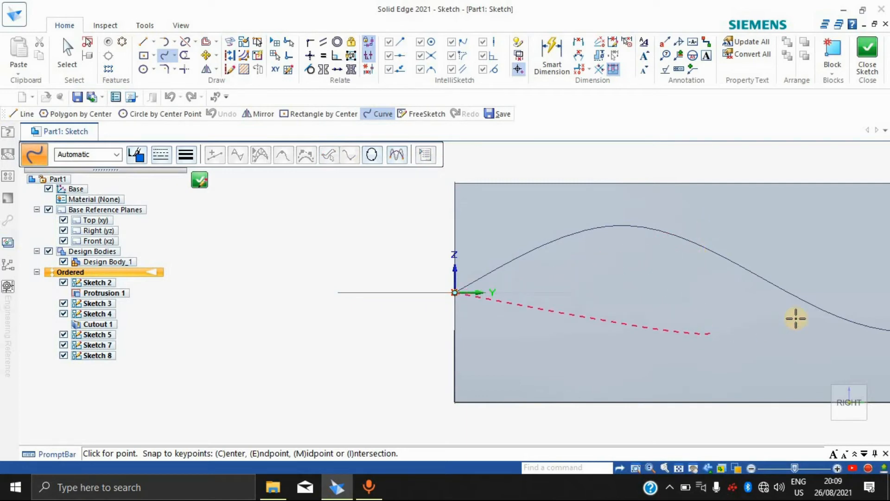
{"action": "scroll", "coordinate": [805, 314], "scroll_direction": "down", "scroll_amount": 8}
{"action": "mouse_move", "coordinate": [824, 313]}
{"action": "middle_mouse_down"}
{"action": "mouse_move", "coordinate": [713, 313]}
{"action": "mouse_move", "coordinate": [766, 312]}
{"action": "middle_mouse_up"}
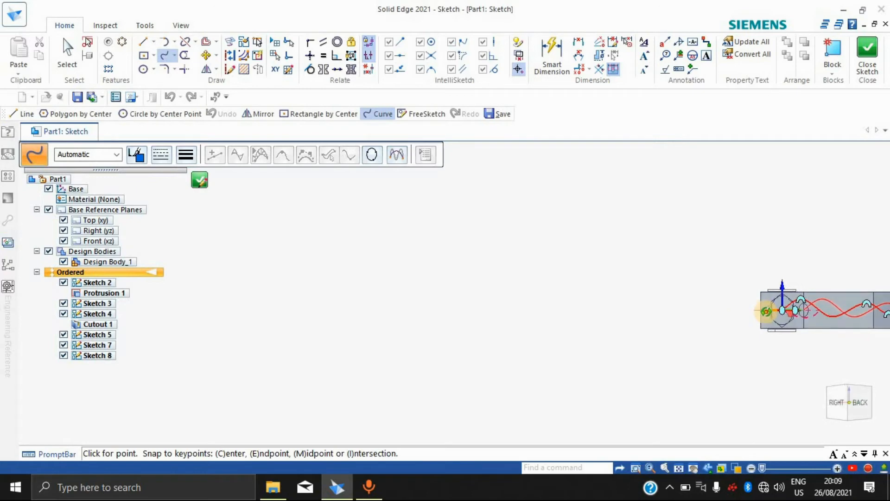
{"action": "left_click", "coordinate": [844, 399]}
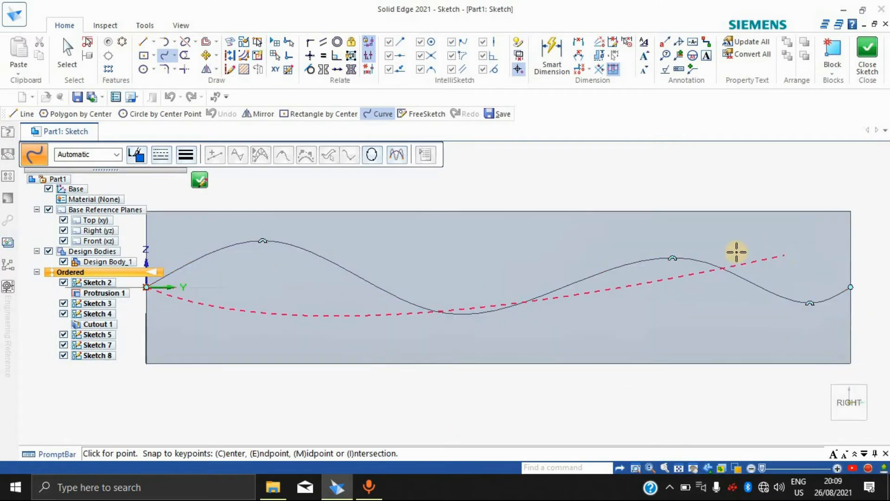
{"action": "left_click", "coordinate": [583, 253]}
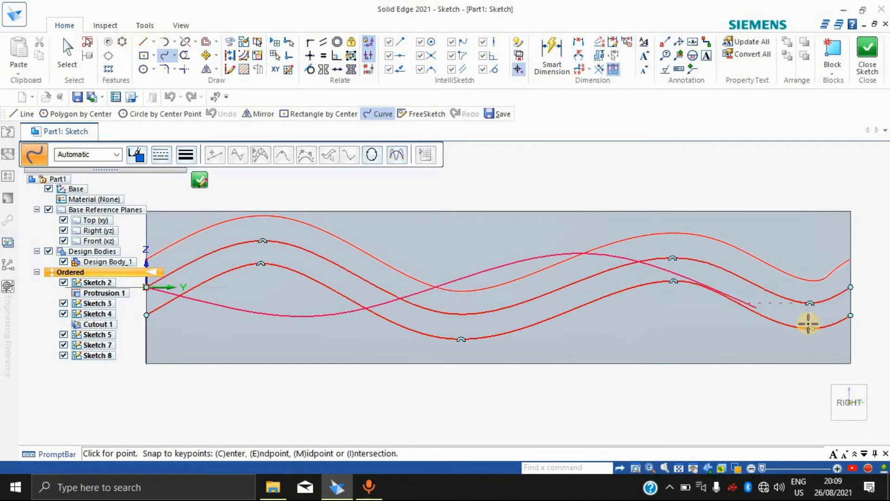
{"action": "double_click", "coordinate": [853, 287]}
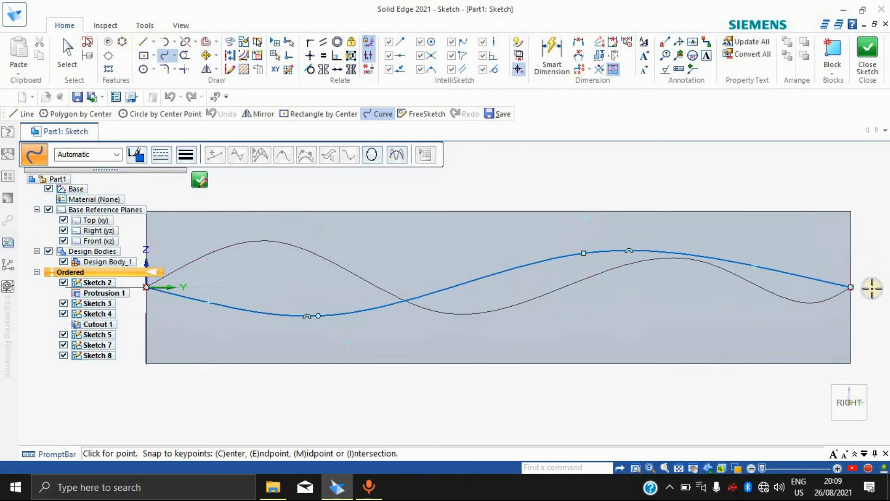
{"action": "left_click", "coordinate": [869, 53]}
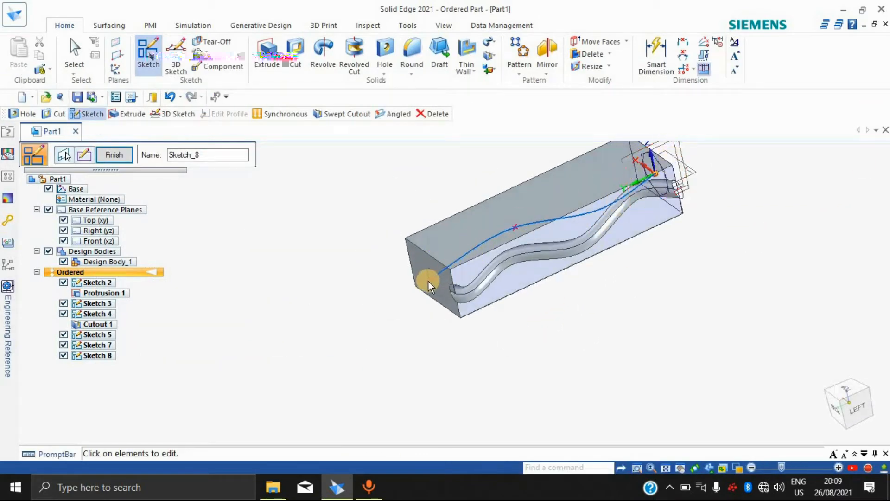
{"action": "left_click", "coordinate": [122, 158]}
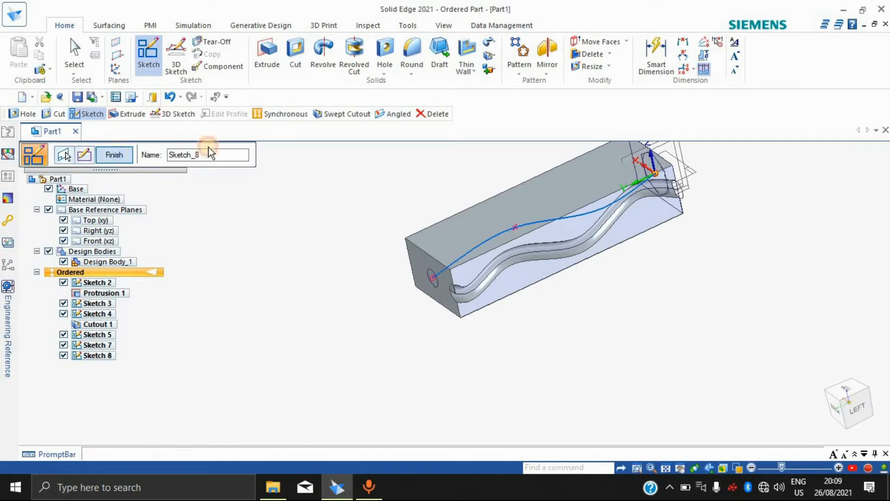
Step: Create a lofted cutout through the block between the circle on one end face and the hexagon on the other
{"action": "left_click", "coordinate": [497, 54]}
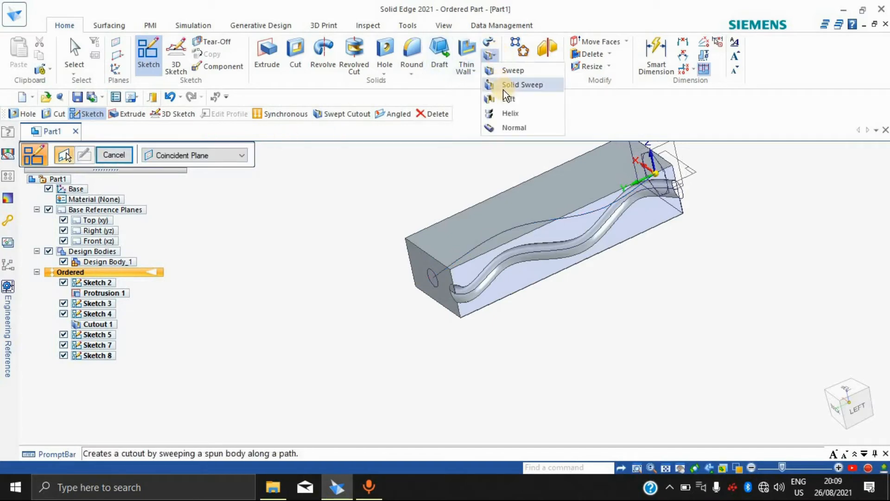
{"action": "left_click", "coordinate": [503, 95]}
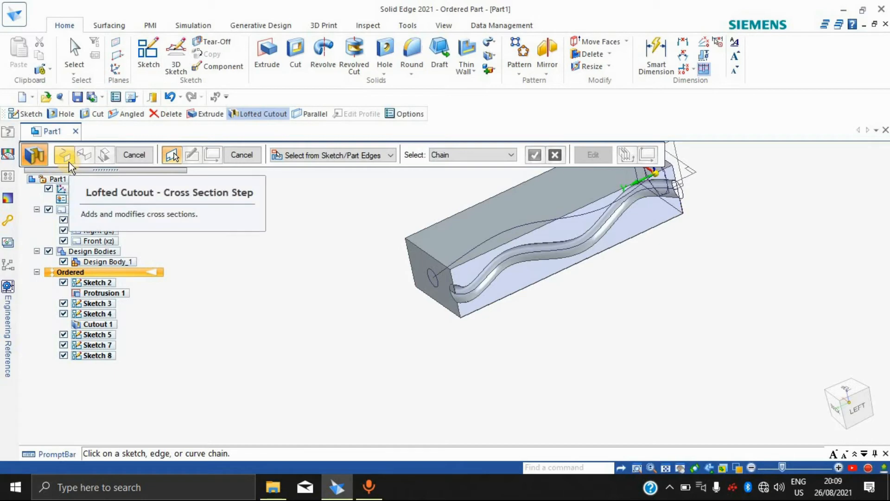
{"action": "mouse_move", "coordinate": [724, 241]}
{"action": "middle_mouse_down"}
{"action": "mouse_move", "coordinate": [684, 350]}
{"action": "mouse_move", "coordinate": [666, 308]}
{"action": "middle_mouse_up"}
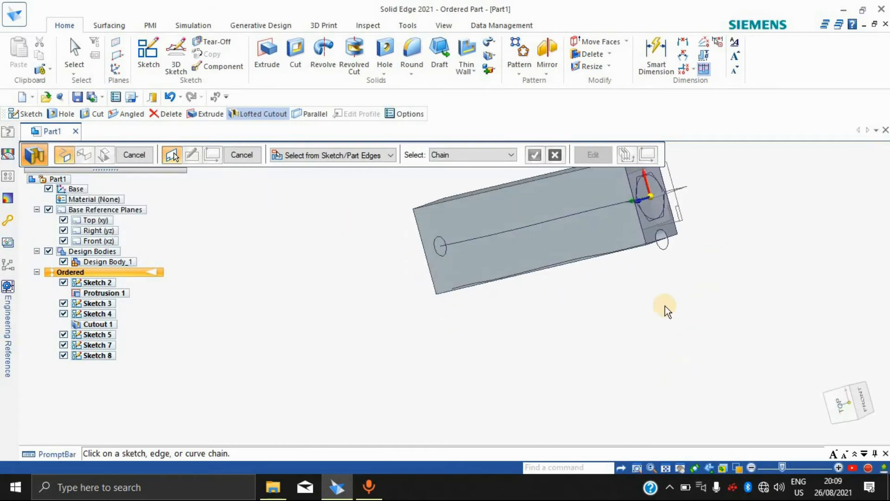
{"action": "left_click", "coordinate": [645, 212]}
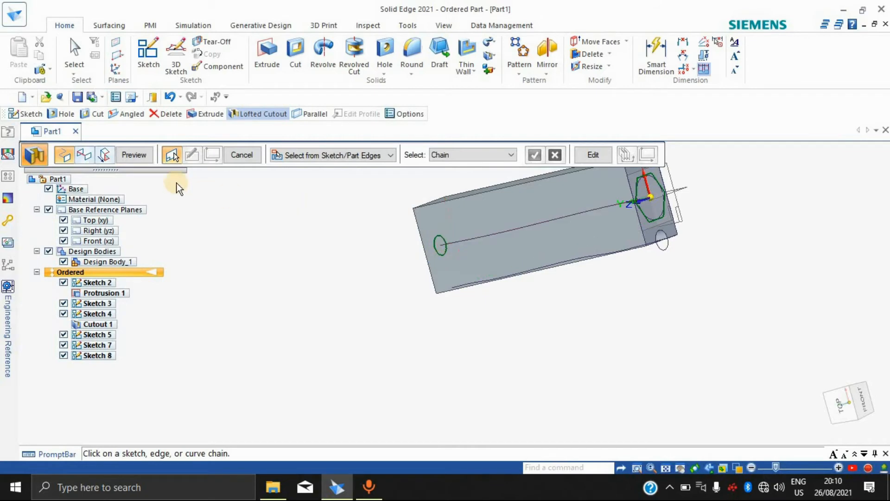
{"action": "left_click", "coordinate": [138, 157]}
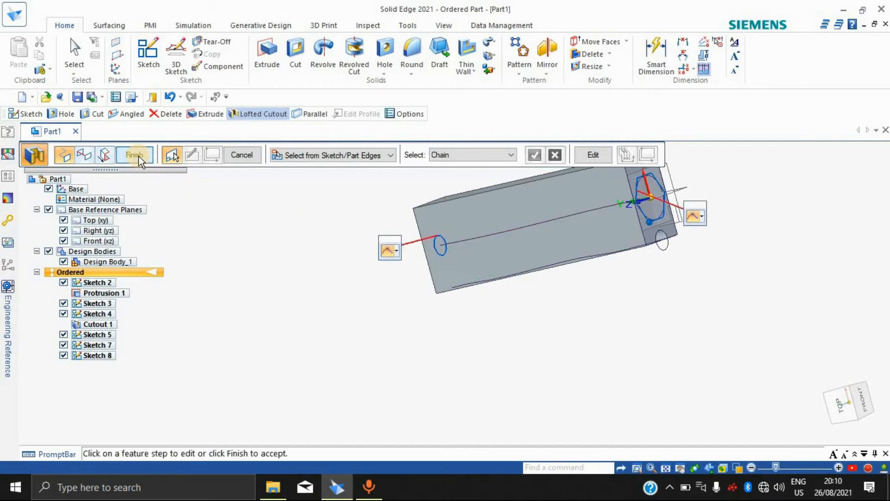
{"action": "middle_click_drag", "start_coordinate": [531, 332], "coordinate": [463, 231]}
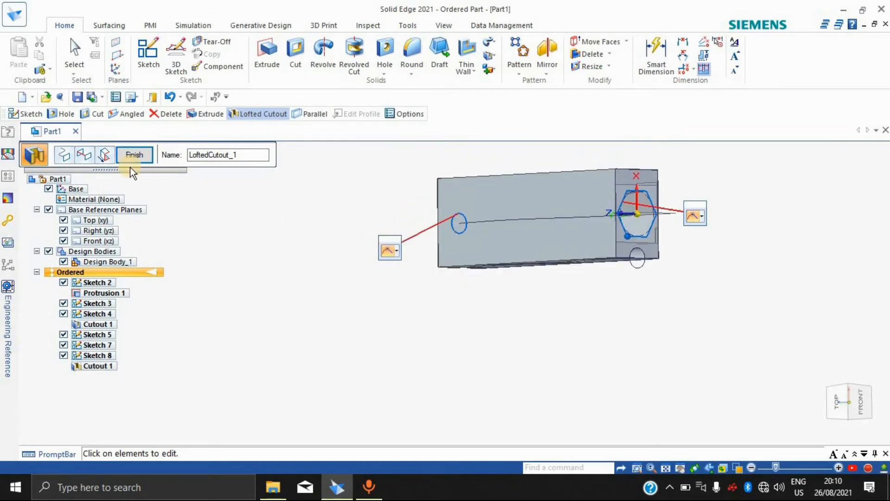
Step: Try to add the curve joining the hexagon's and circle's centres as the lofted cutout's guide curve, and leave the command
{"action": "left_click", "coordinate": [87, 157]}
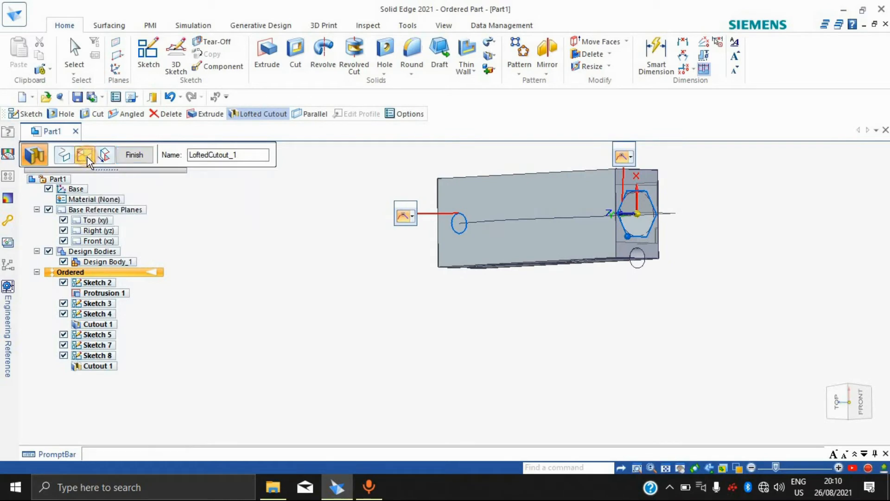
{"action": "left_click", "coordinate": [555, 218]}
{"action": "left_click", "coordinate": [538, 159]}
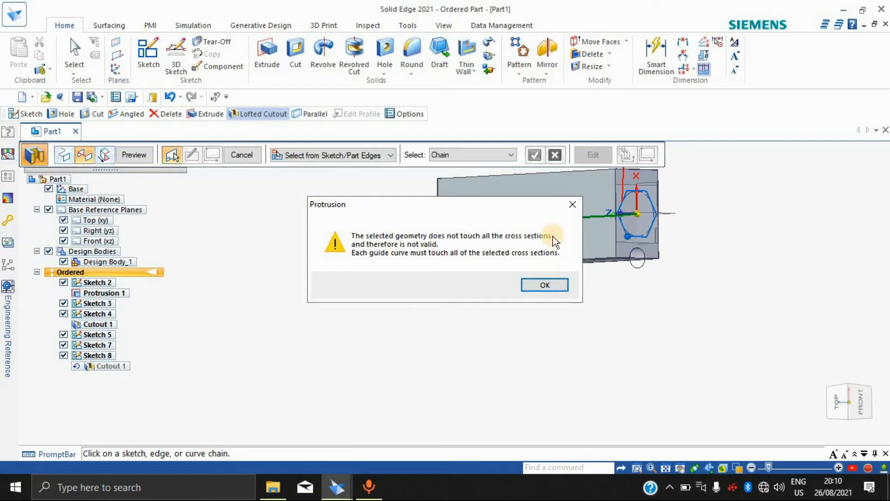
{"action": "left_click", "coordinate": [533, 284]}
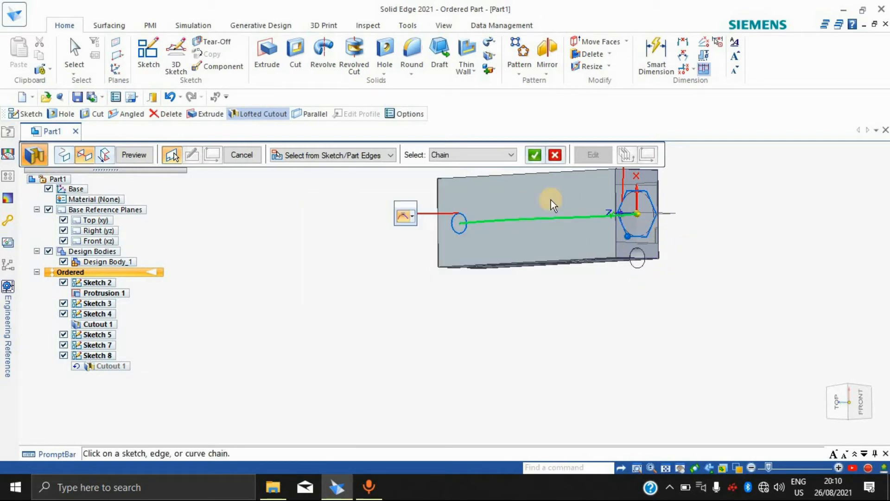
{"action": "left_click", "coordinate": [534, 155]}
{"action": "left_click", "coordinate": [636, 237]}
{"action": "left_click", "coordinate": [551, 285]}
{"action": "left_click", "coordinate": [249, 156]}
{"action": "middle_click_drag", "start_coordinate": [613, 276], "coordinate": [756, 274]}
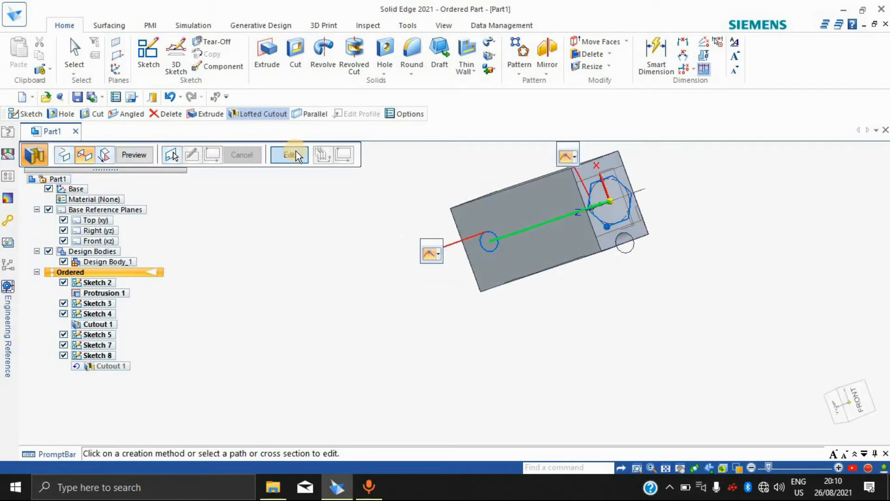
{"action": "key", "text": "Escape"}
Step: Examine the lofted opening through the block from its hexagonal end at several angles
{"action": "middle_click_drag", "start_coordinate": [683, 291], "coordinate": [606, 187]}
{"action": "scroll", "coordinate": [549, 326], "scroll_direction": "up", "scroll_amount": 3}
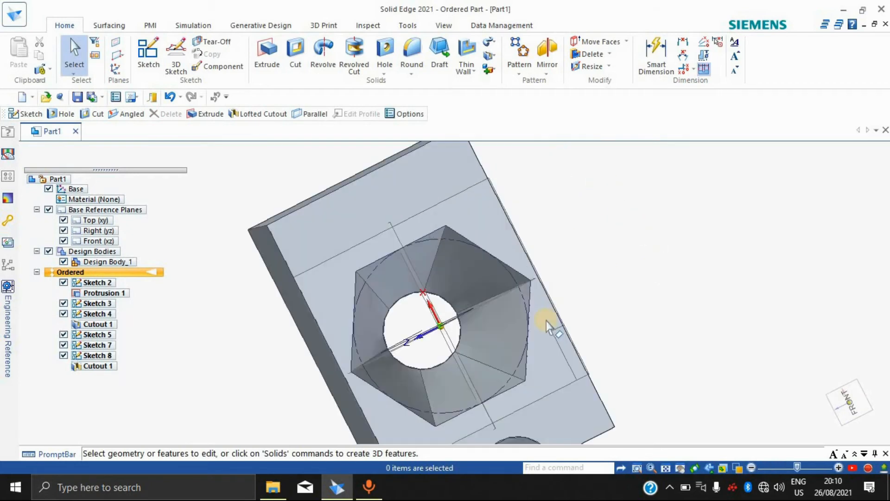
{"action": "middle_click_drag", "start_coordinate": [625, 283], "coordinate": [582, 276]}
{"action": "mouse_move", "coordinate": [650, 292]}
{"action": "middle_mouse_down"}
{"action": "mouse_move", "coordinate": [710, 256]}
{"action": "mouse_move", "coordinate": [624, 322]}
{"action": "mouse_move", "coordinate": [647, 301]}
{"action": "middle_mouse_up"}
{"action": "scroll", "coordinate": [647, 301], "scroll_direction": "down", "scroll_amount": 4}
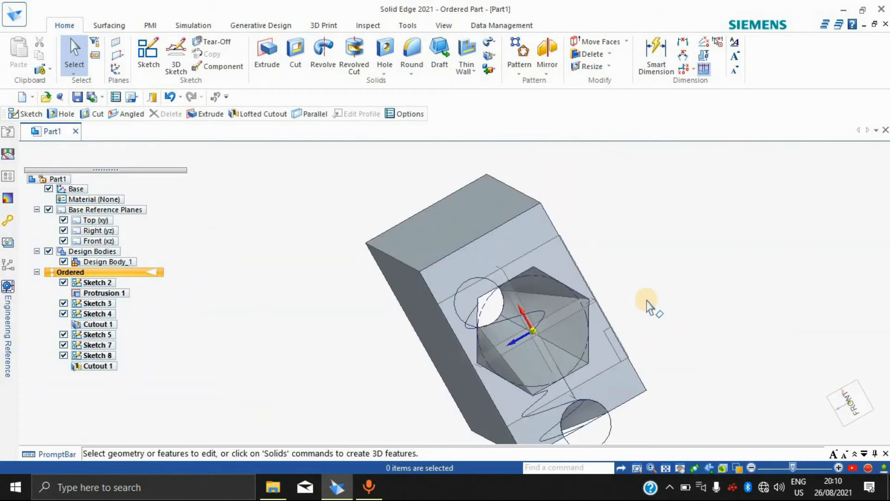
{"action": "scroll", "coordinate": [648, 306], "scroll_direction": "down", "scroll_amount": 2}
{"action": "scroll", "coordinate": [648, 306], "scroll_direction": "up", "scroll_amount": 2}
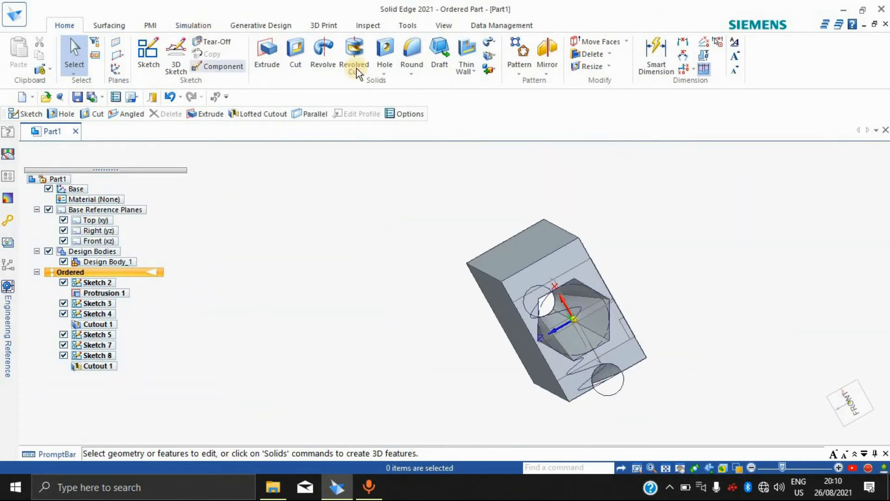
{"action": "left_click", "coordinate": [441, 26]}
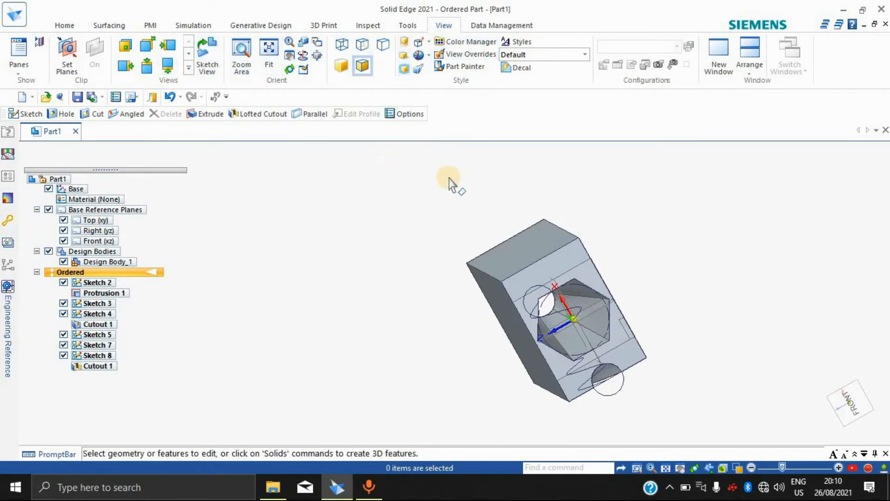
{"action": "left_click", "coordinate": [364, 27]}
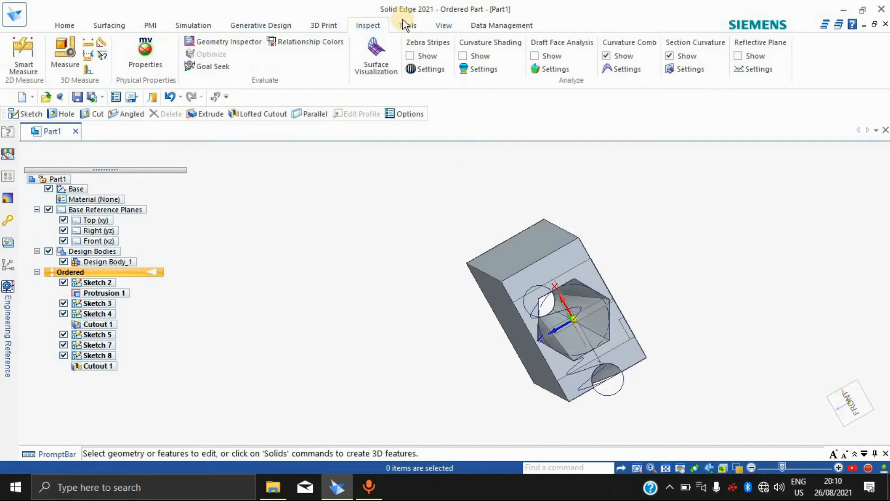
{"action": "left_click", "coordinate": [416, 27]}
{"action": "left_click", "coordinate": [440, 26]}
{"action": "left_click", "coordinate": [418, 25]}
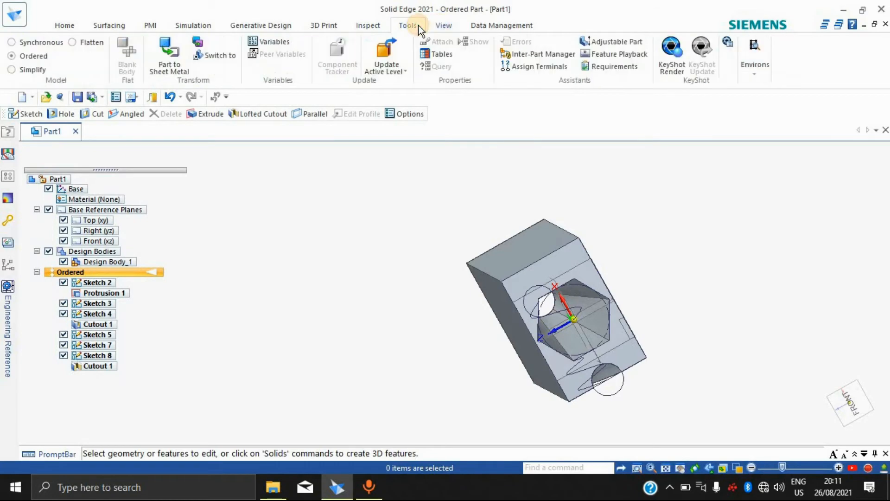
{"action": "left_click", "coordinate": [62, 26]}
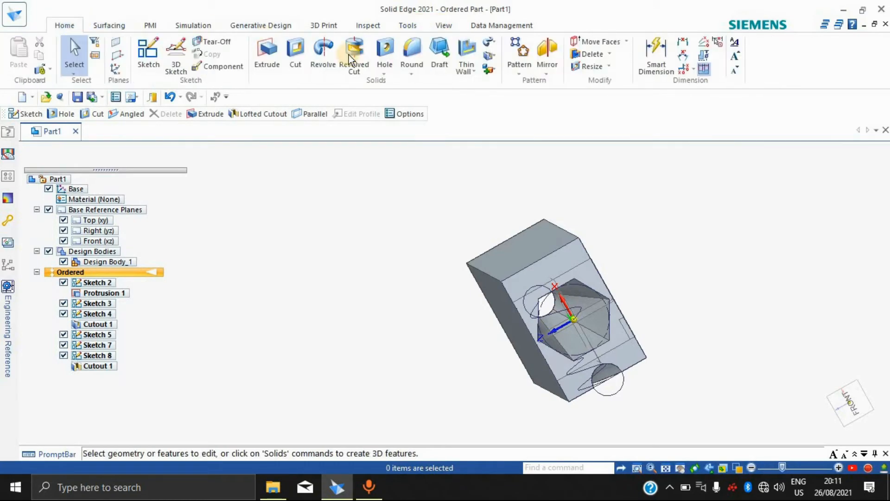
Step: Inspect the walls of the lofted opening from another angle and look up the Helical Cutout command
{"action": "scroll", "coordinate": [591, 320], "scroll_direction": "up", "scroll_amount": 5}
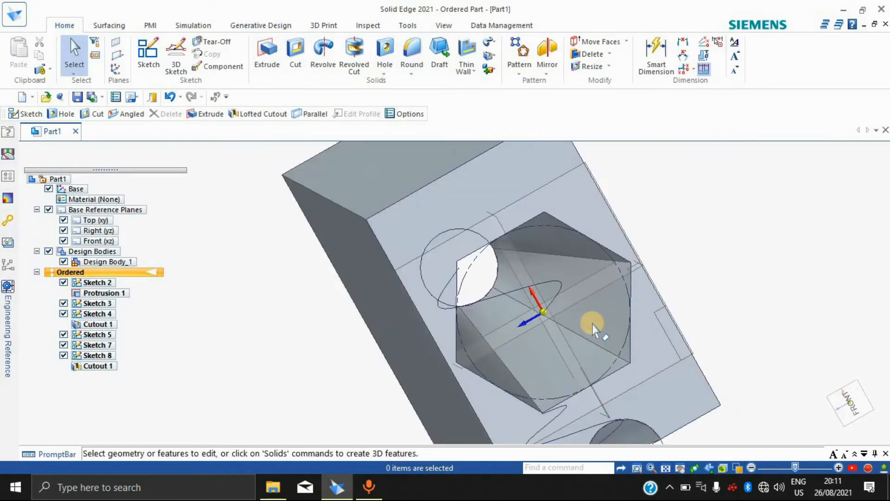
{"action": "scroll", "coordinate": [606, 310], "scroll_direction": "down", "scroll_amount": 3}
{"action": "middle_click_drag", "start_coordinate": [729, 284], "coordinate": [698, 250]}
{"action": "left_click", "coordinate": [492, 60]}
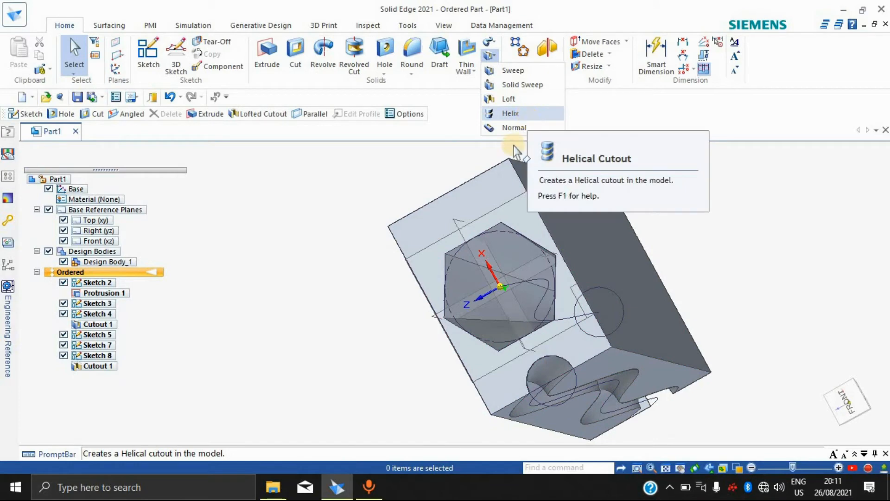
{"action": "left_click", "coordinate": [524, 117]}
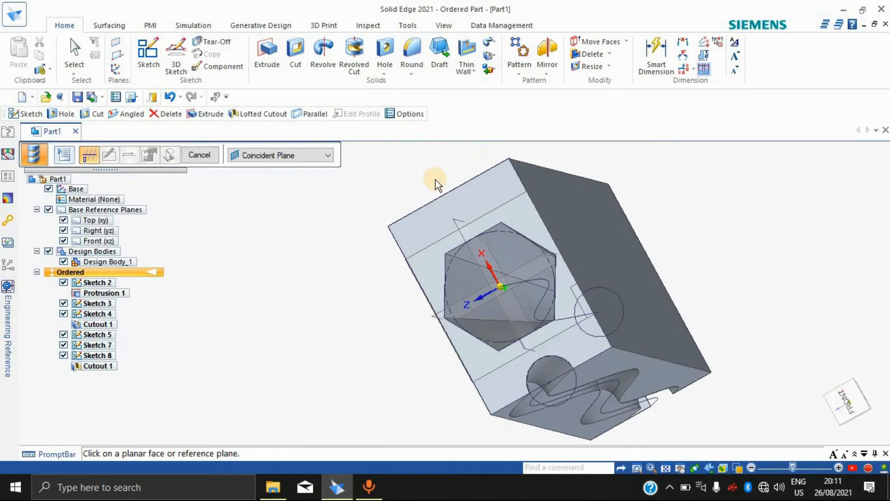
{"action": "left_click", "coordinate": [210, 153]}
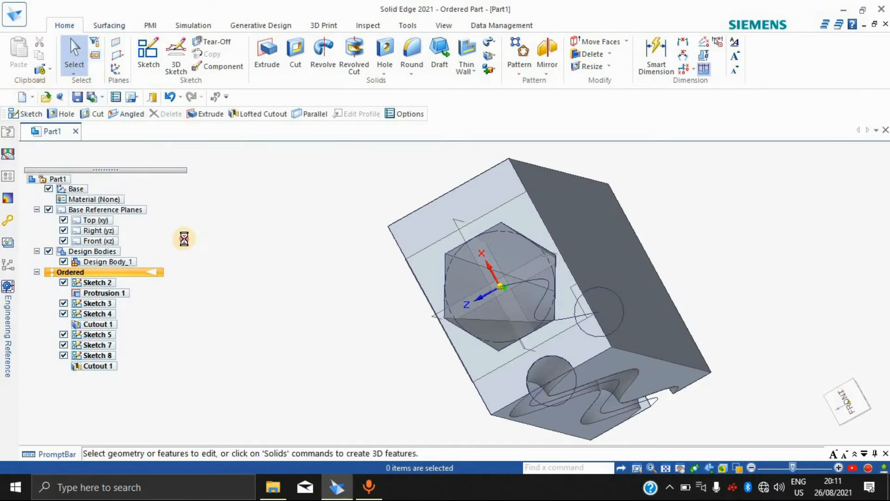
Step: Undo all sketches, cutouts and the block's protrusion until only the base reference planes are left
{"action": "key", "text": "ctrl+z"}
{"action": "key", "text": "ctrl+z"}
{"action": "key", "text": "ctrl+z"}
{"action": "key", "text": "ctrl+z"}
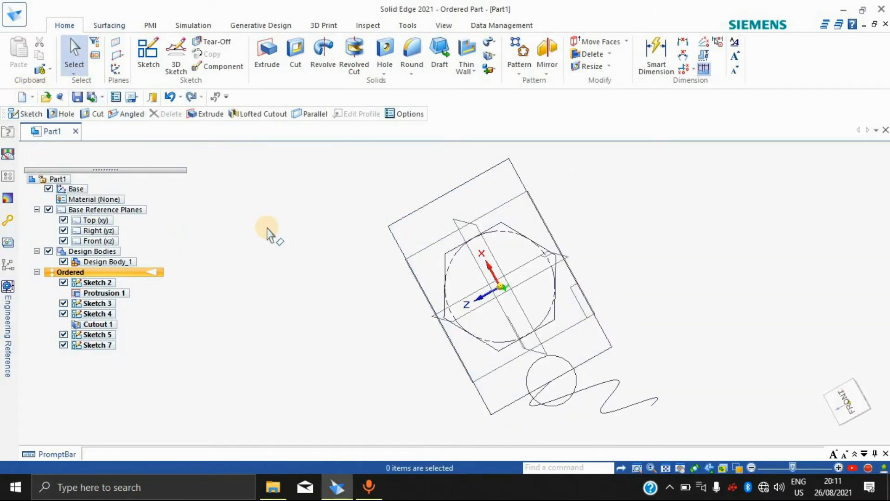
{"action": "key", "text": "ctrl+z"}
{"action": "key", "text": "ctrl+z"}
{"action": "key", "text": "ctrl+z"}
{"action": "key", "text": "ctrl+z"}
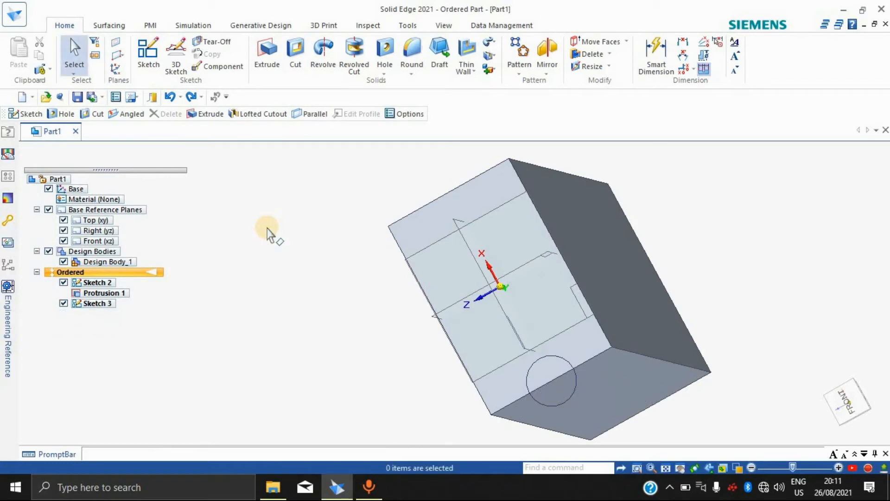
{"action": "key", "text": "ctrl+z"}
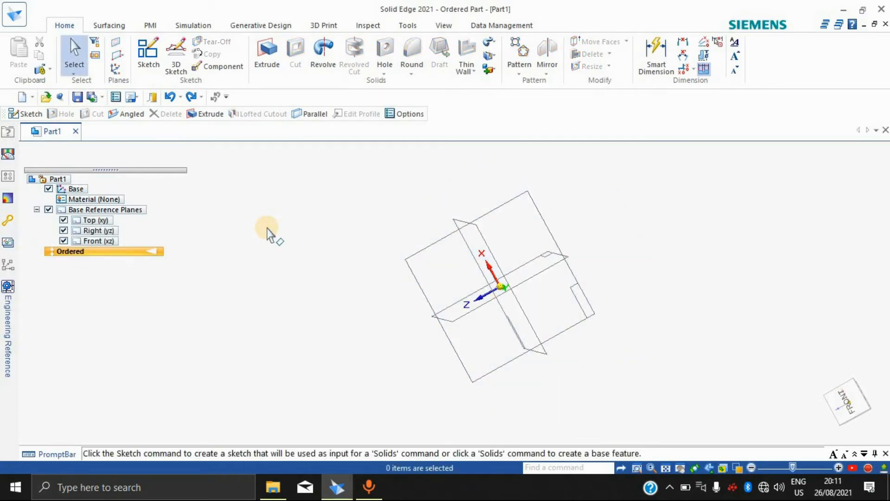
Step: Sketch a circle centred on the origin on the Front (xz) plane and close the sketch
{"action": "left_click", "coordinate": [158, 57]}
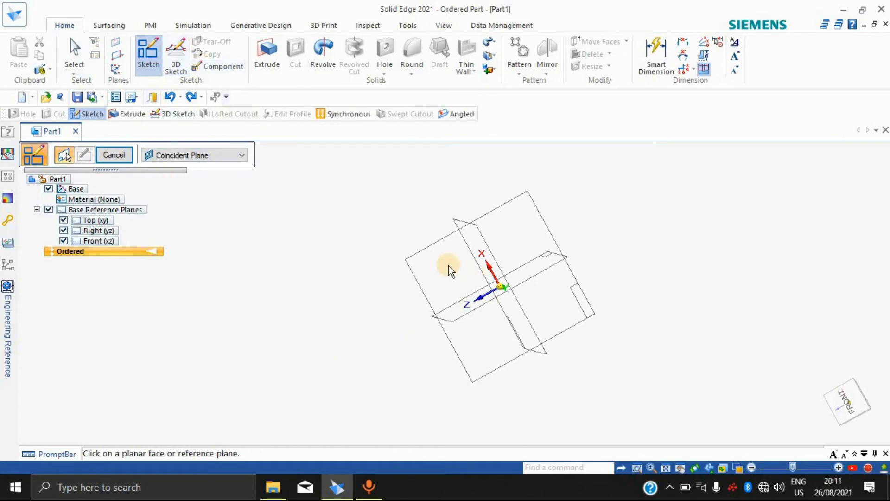
{"action": "left_click", "coordinate": [425, 261]}
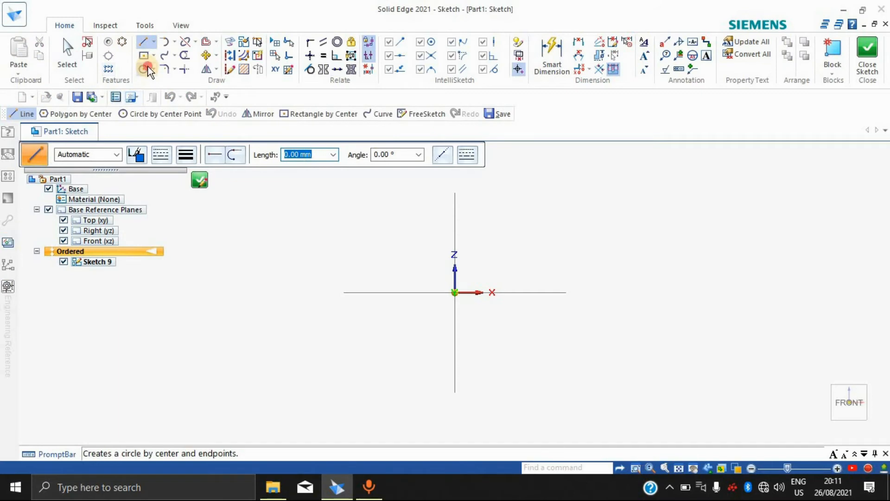
{"action": "left_click", "coordinate": [143, 69]}
{"action": "left_click", "coordinate": [454, 293]}
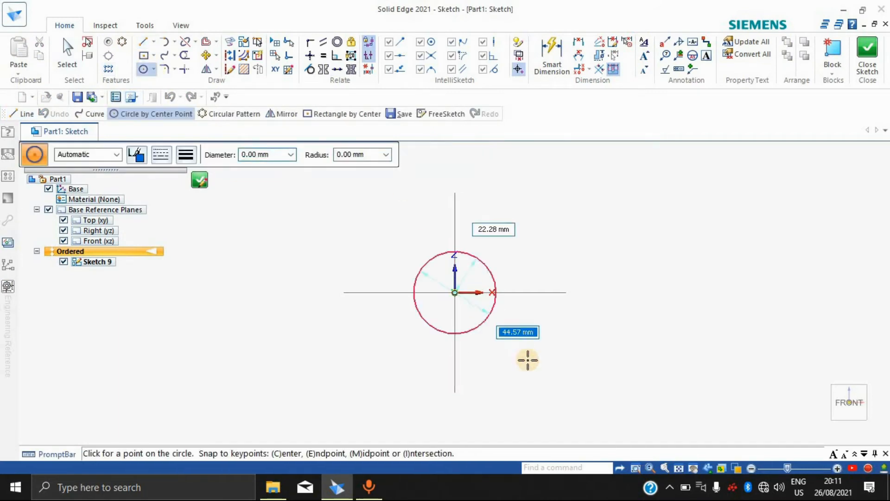
{"action": "left_click", "coordinate": [540, 368]}
{"action": "left_click", "coordinate": [867, 48]}
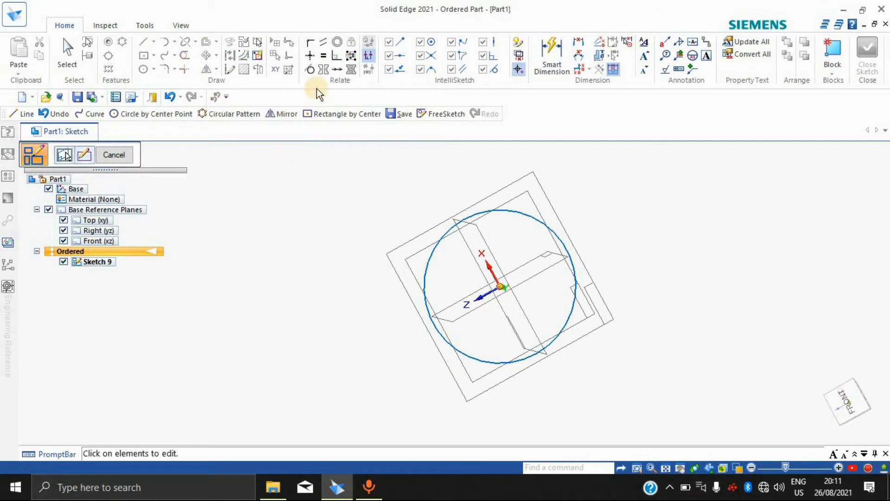
Step: Extrude the circle about 517 mm along the Y axis into a long cylinder and finish the feature
{"action": "left_click", "coordinate": [267, 54]}
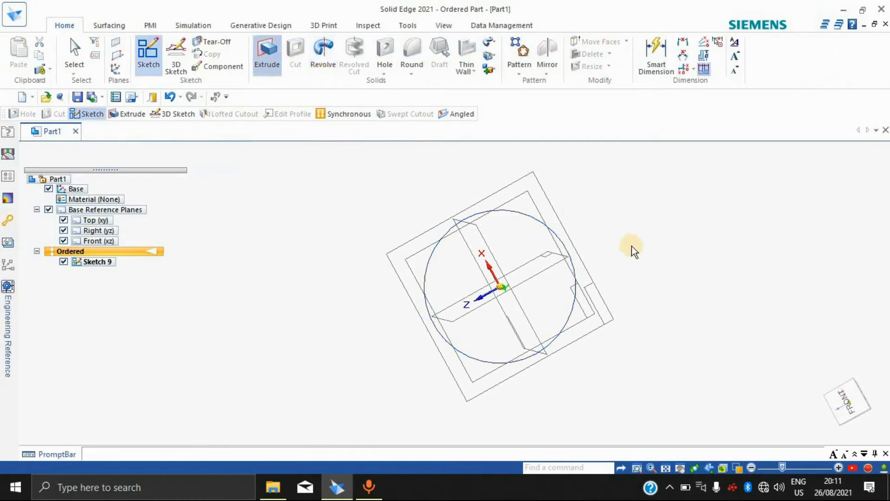
{"action": "left_click", "coordinate": [566, 246]}
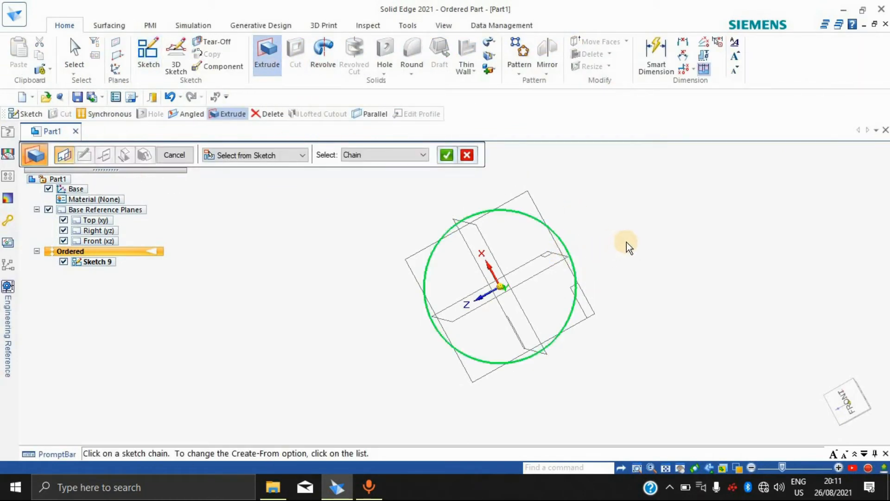
{"action": "left_click", "coordinate": [447, 154]}
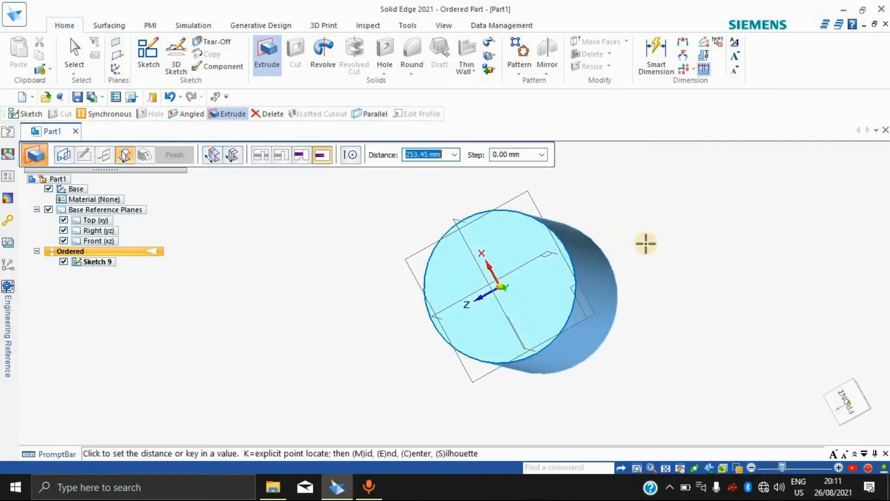
{"action": "middle_click_drag", "start_coordinate": [722, 271], "coordinate": [677, 285]}
{"action": "scroll", "coordinate": [677, 285], "scroll_direction": "down", "scroll_amount": 5}
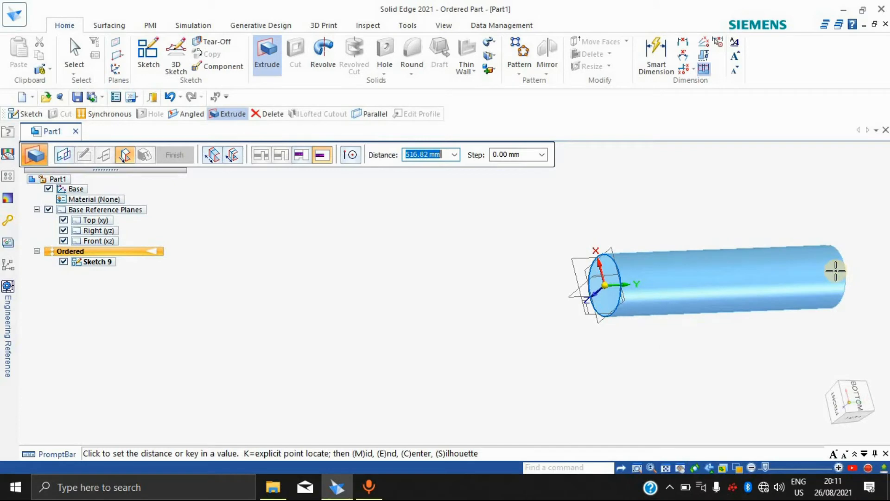
{"action": "left_click", "coordinate": [839, 271]}
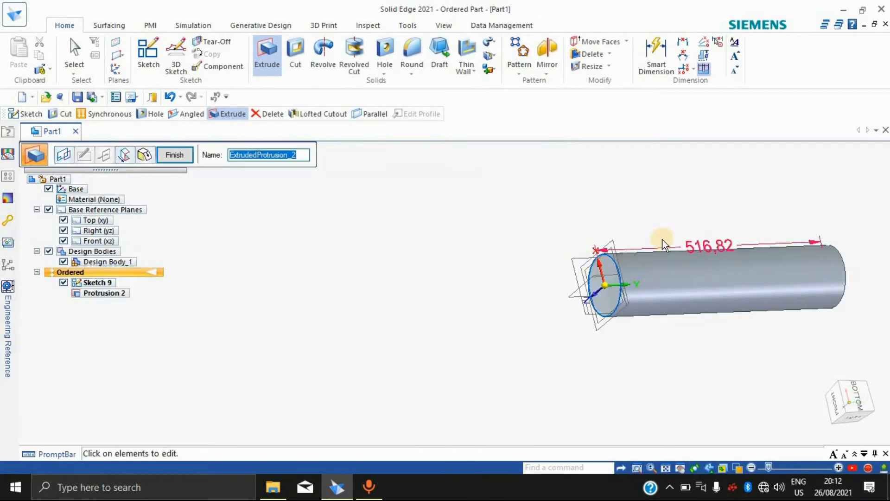
{"action": "left_click", "coordinate": [187, 154]}
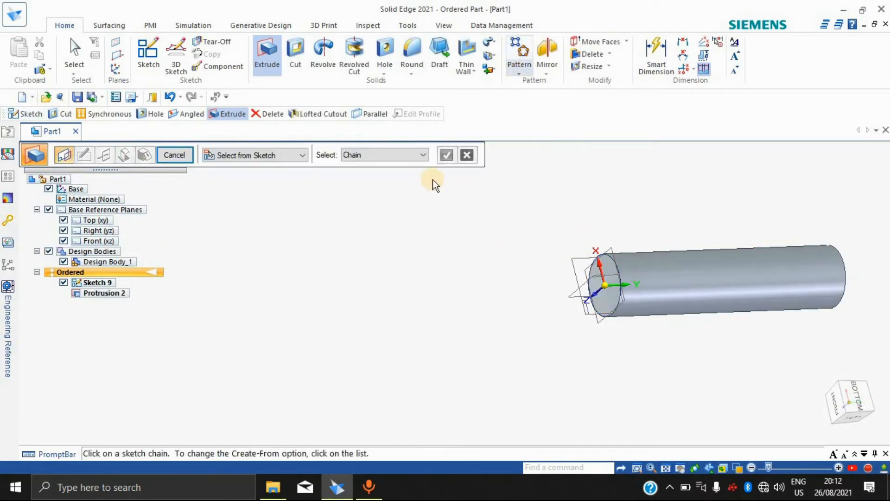
{"action": "left_click", "coordinate": [177, 158]}
{"action": "middle_click_drag", "start_coordinate": [657, 364], "coordinate": [711, 193]}
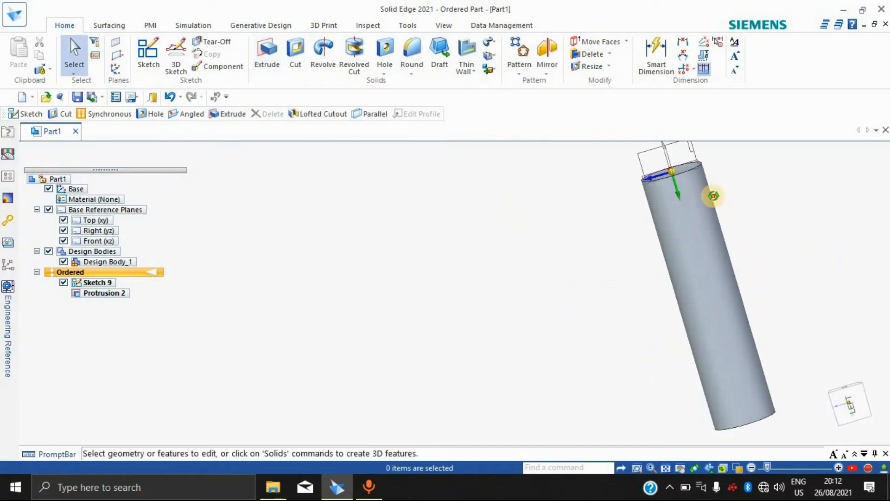
Step: Start a sketch on the Right (yz) plane and draw an axis line from the origin to the cylinder's far end
{"action": "left_click", "coordinate": [673, 146]}
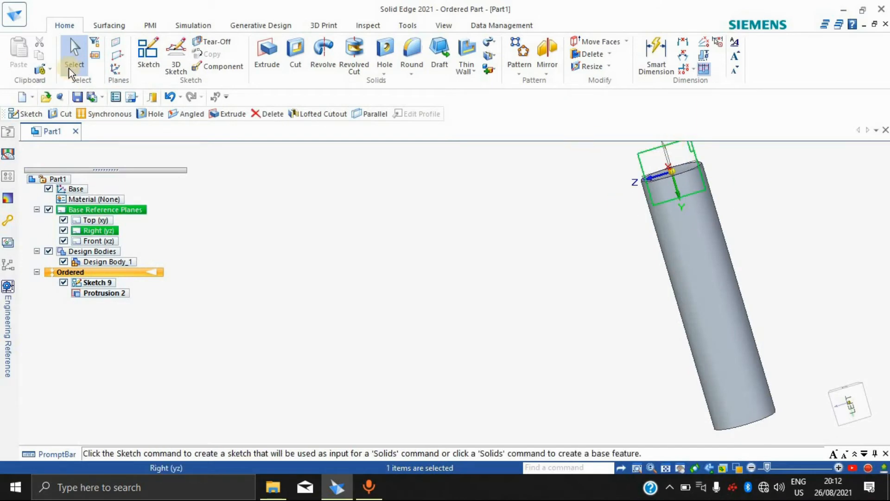
{"action": "left_click", "coordinate": [141, 54]}
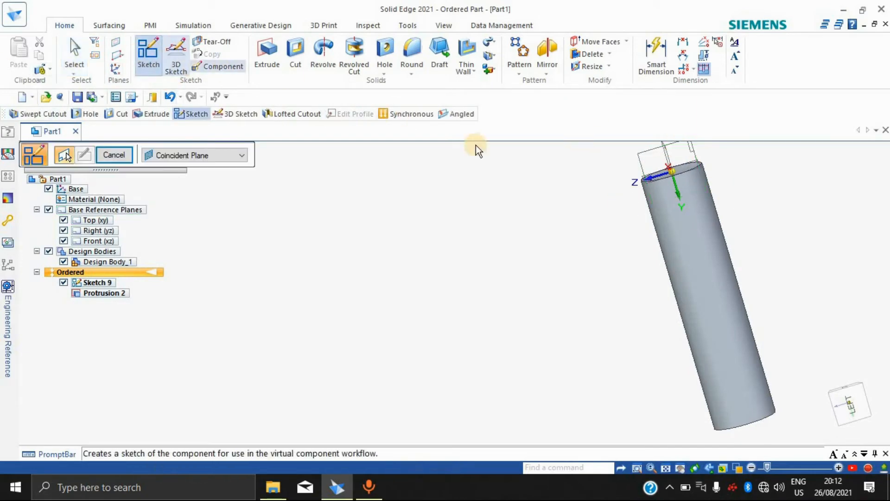
{"action": "left_click", "coordinate": [682, 149]}
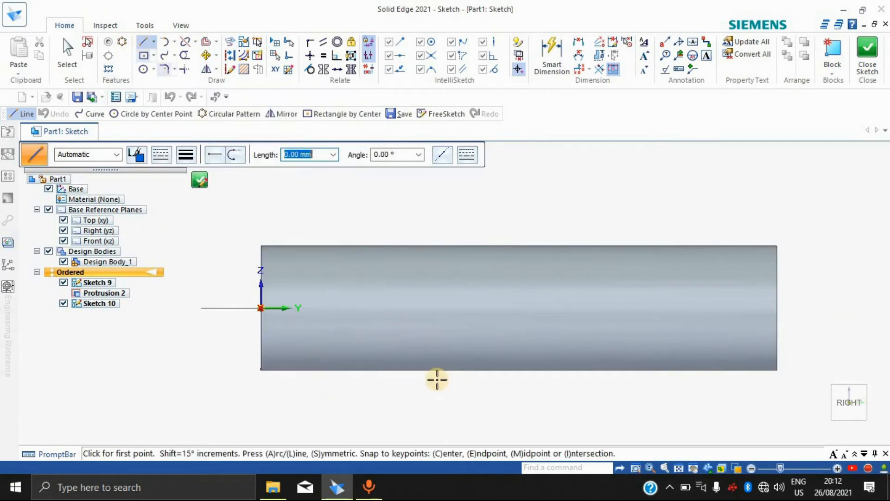
{"action": "left_click", "coordinate": [262, 308]}
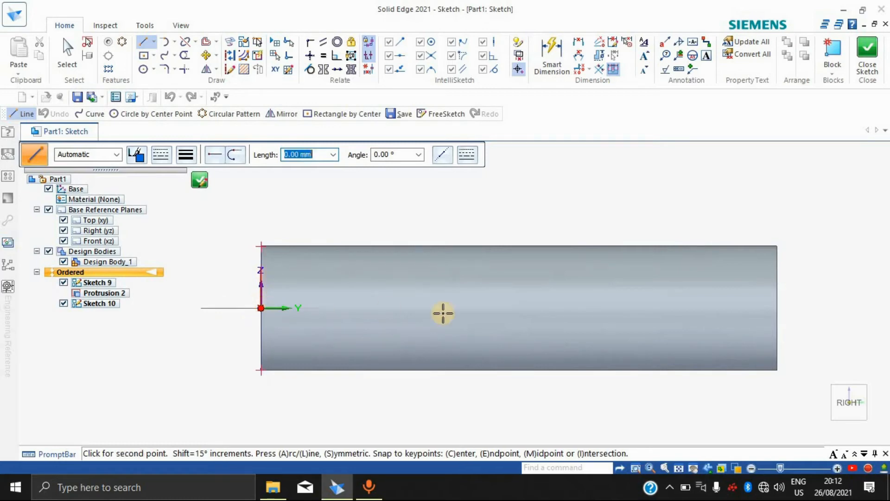
{"action": "left_click", "coordinate": [778, 308]}
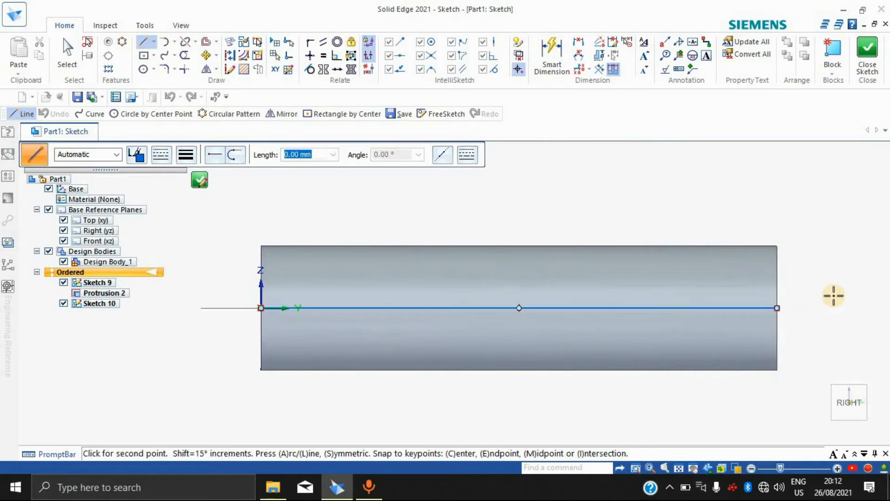
{"action": "right_click", "coordinate": [815, 255]}
Step: Draw a centre rectangle about 14 mm wide and 19 mm high on the cylinder's upper edge, near its origin end
{"action": "left_click", "coordinate": [140, 71]}
{"action": "scroll", "coordinate": [276, 251], "scroll_direction": "up", "scroll_amount": 3}
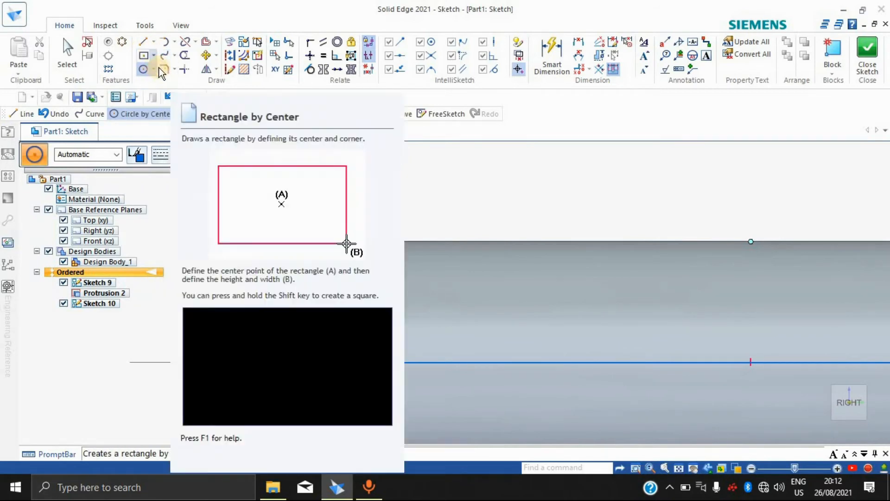
{"action": "left_click", "coordinate": [162, 69]}
{"action": "left_click", "coordinate": [238, 98]}
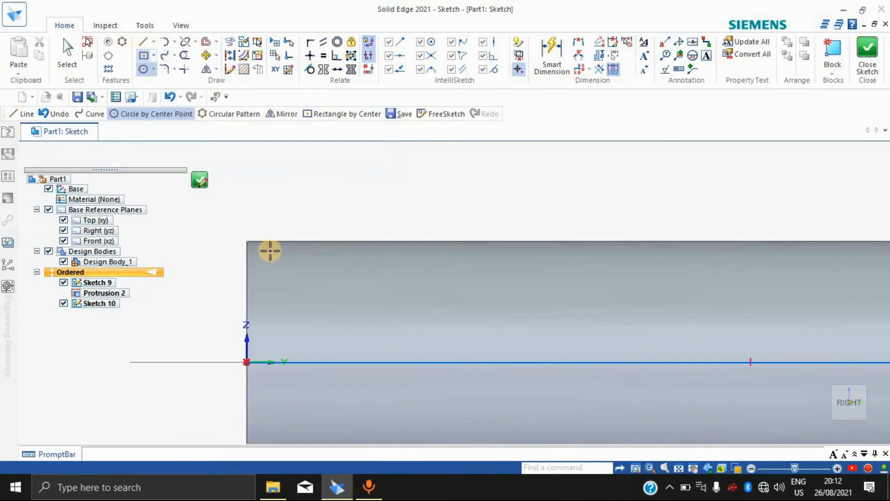
{"action": "left_click", "coordinate": [272, 241]}
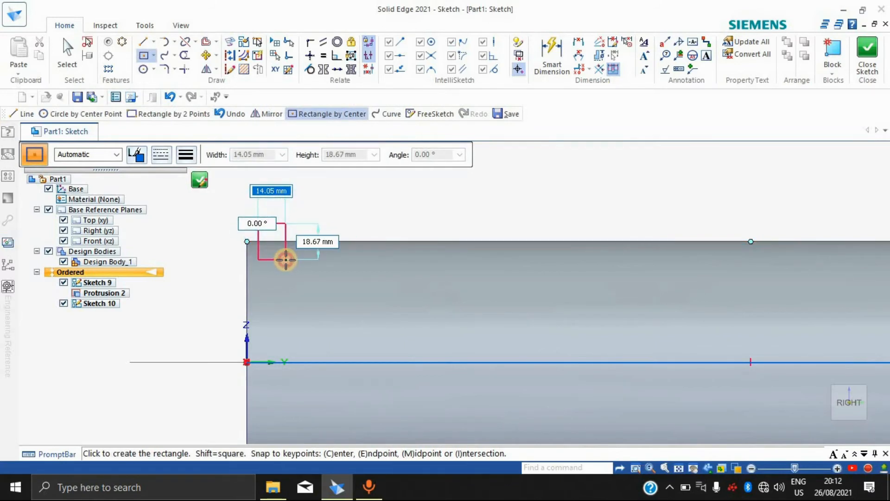
{"action": "left_click", "coordinate": [286, 260]}
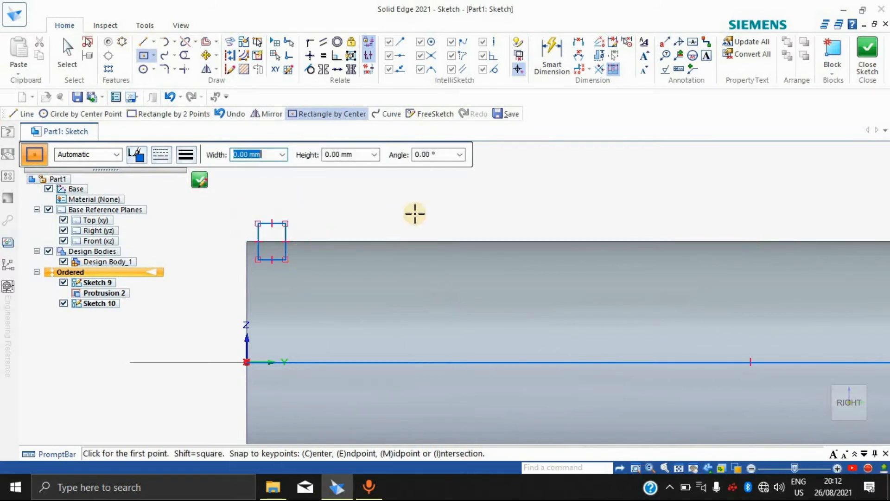
Step: Close the sketch containing the axis line and rectangle and finish it
{"action": "left_click", "coordinate": [868, 63]}
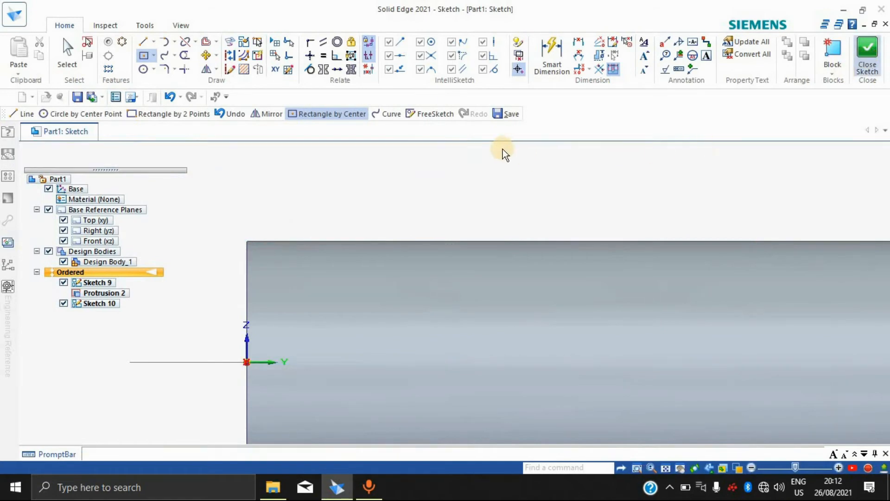
{"action": "mouse_move", "coordinate": [687, 227]}
{"action": "middle_mouse_down"}
{"action": "mouse_move", "coordinate": [570, 300]}
{"action": "mouse_move", "coordinate": [499, 370]}
{"action": "middle_mouse_up"}
{"action": "mouse_move", "coordinate": [589, 325]}
{"action": "middle_mouse_down"}
{"action": "mouse_move", "coordinate": [645, 293]}
{"action": "mouse_move", "coordinate": [761, 255]}
{"action": "middle_mouse_up"}
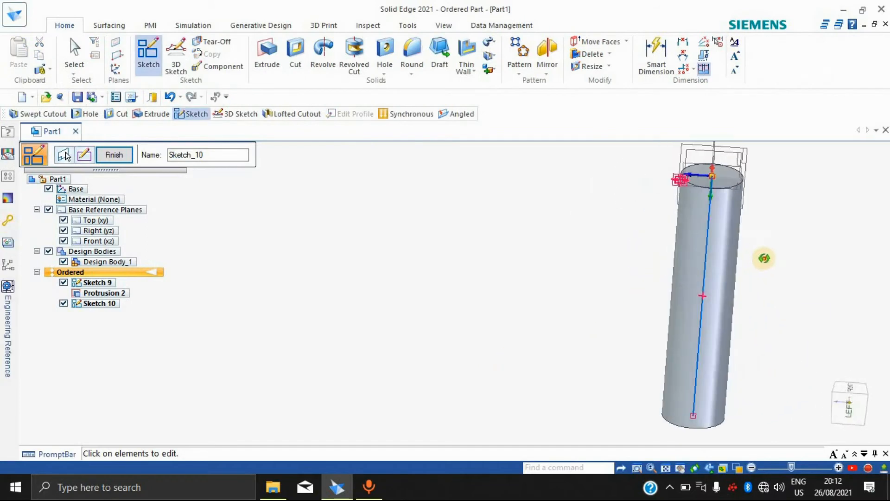
{"action": "scroll", "coordinate": [694, 184], "scroll_direction": "up", "scroll_amount": 5}
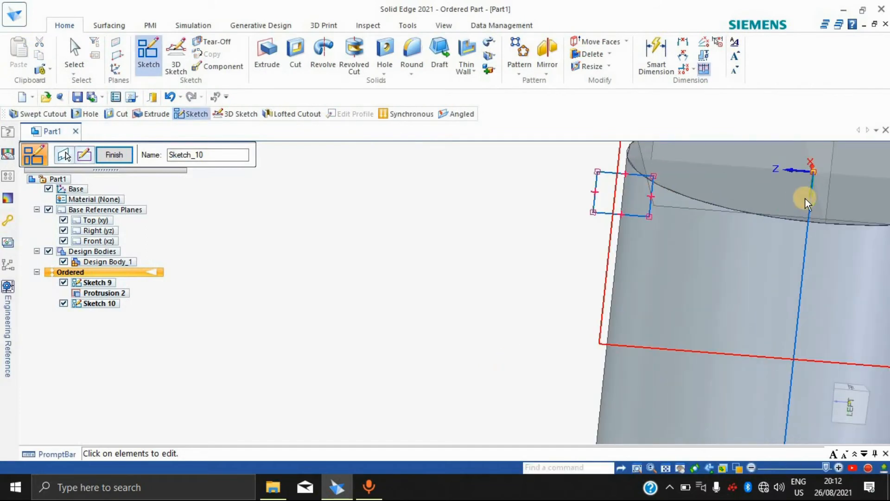
{"action": "left_click", "coordinate": [106, 160]}
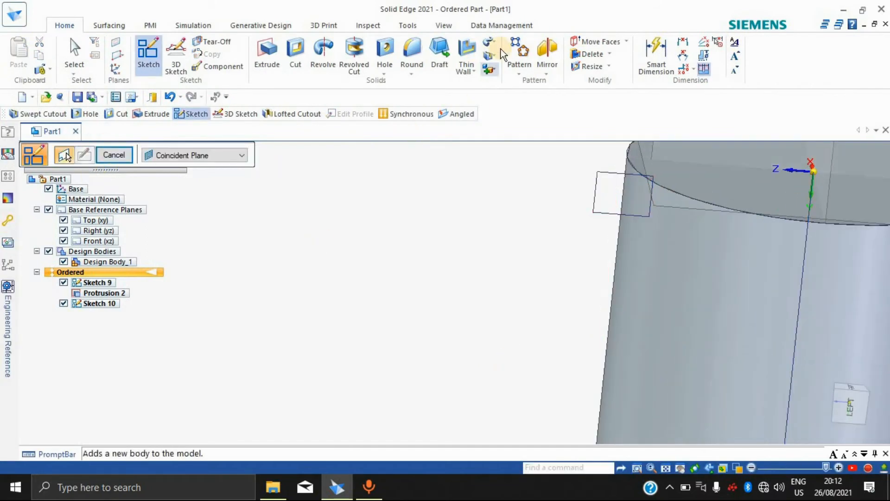
Step: Start a Helical Cutout from the sketch, with the small rectangle as cross section and the centre line as axis, starting at the origin
{"action": "left_click", "coordinate": [490, 56]}
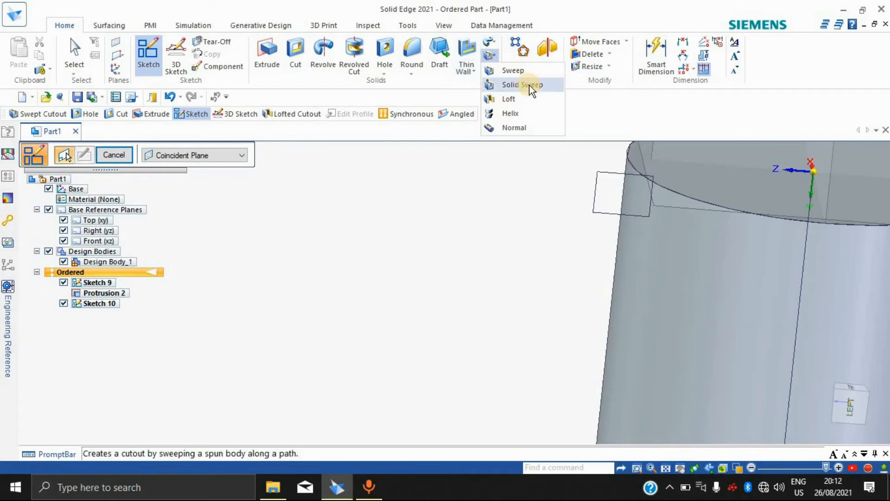
{"action": "left_click", "coordinate": [513, 120]}
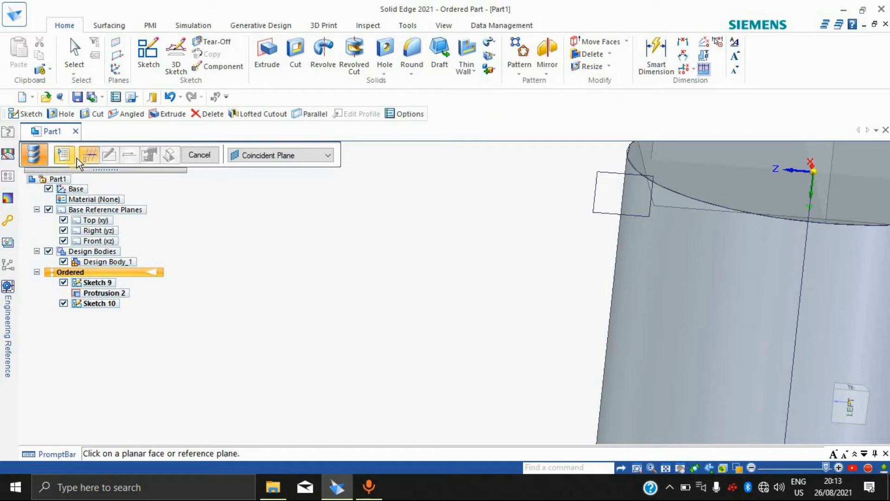
{"action": "left_click", "coordinate": [280, 157]}
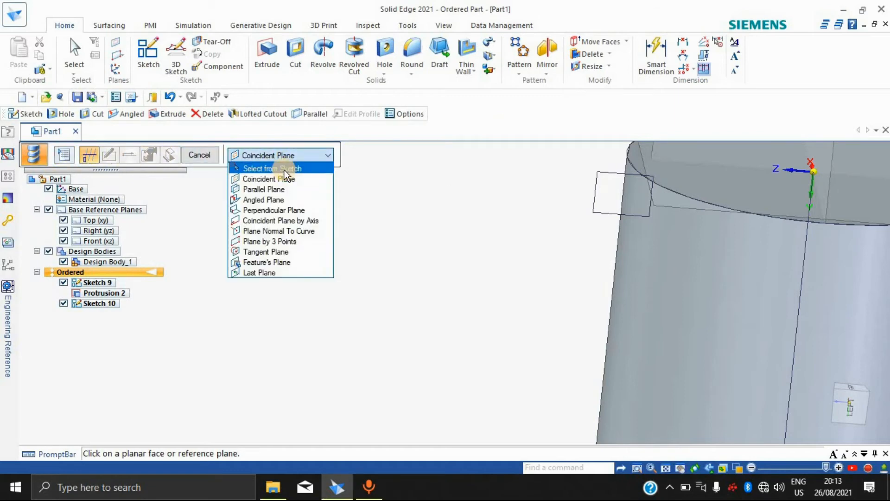
{"action": "left_click", "coordinate": [284, 170]}
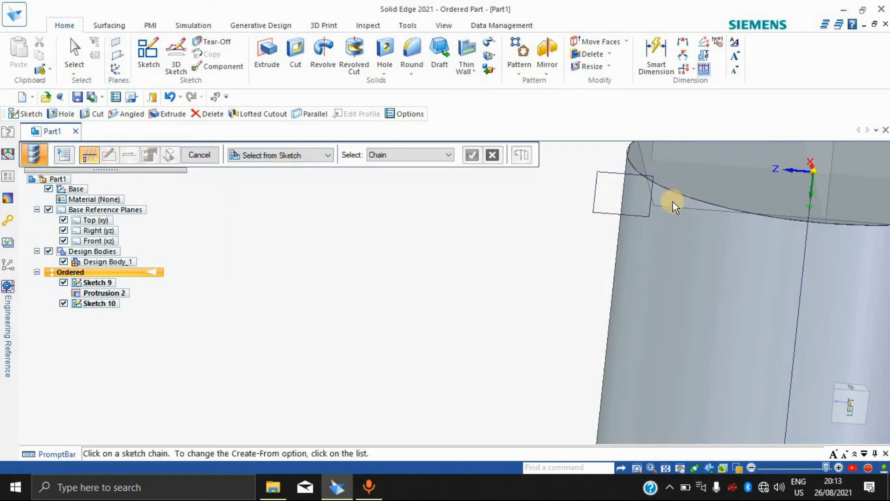
{"action": "left_click", "coordinate": [604, 213]}
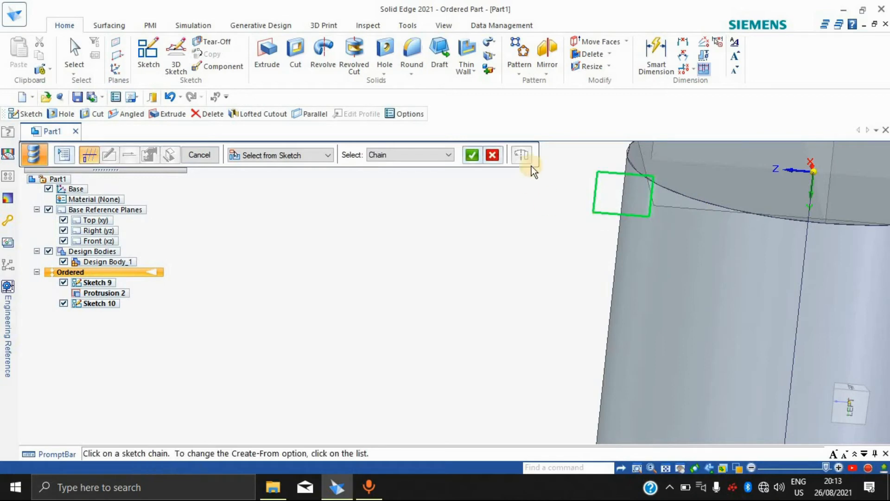
{"action": "left_click", "coordinate": [480, 156]}
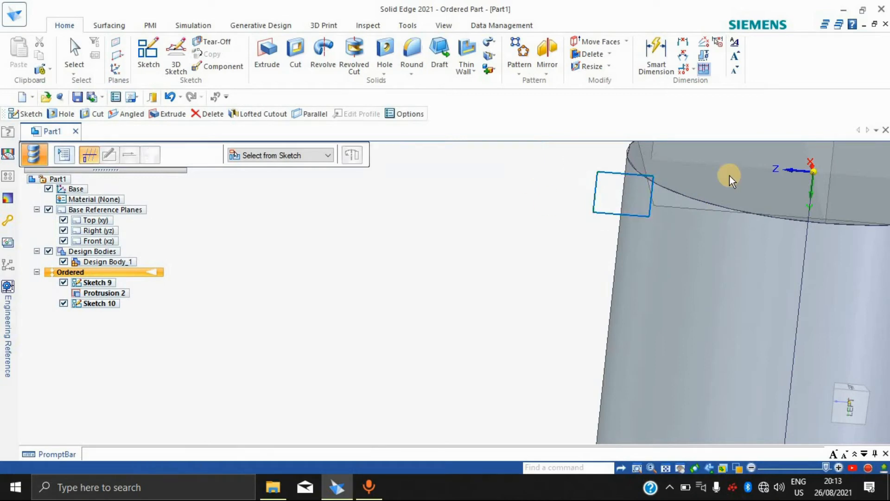
{"action": "left_click", "coordinate": [808, 212]}
{"action": "left_click", "coordinate": [808, 211]}
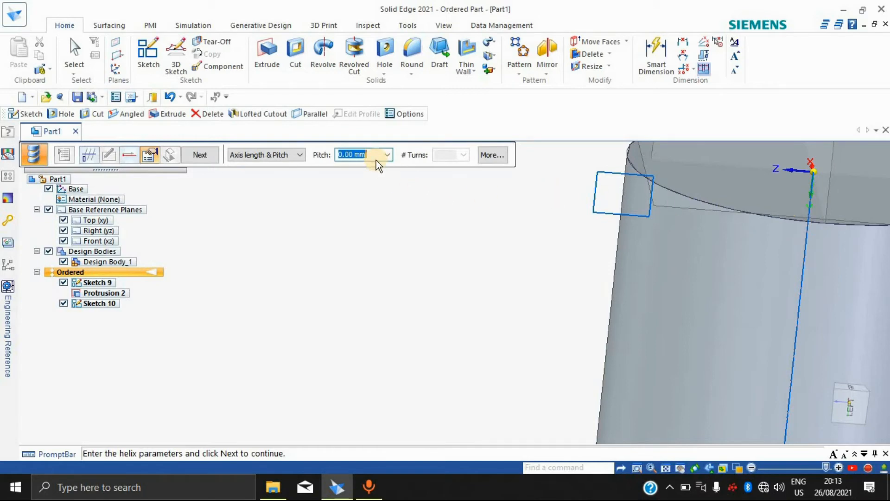
Step: Define the helix by Pitch & Turns and set the number of turns to 15
{"action": "left_click", "coordinate": [297, 155]}
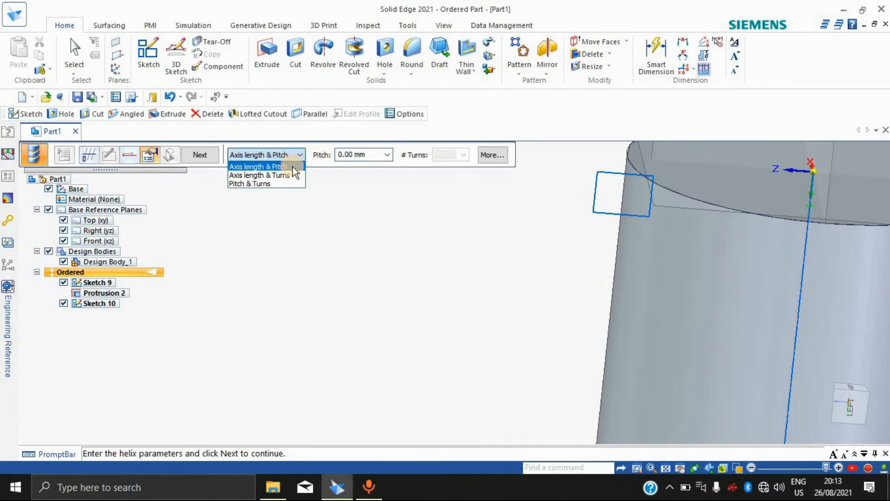
{"action": "left_click", "coordinate": [263, 186]}
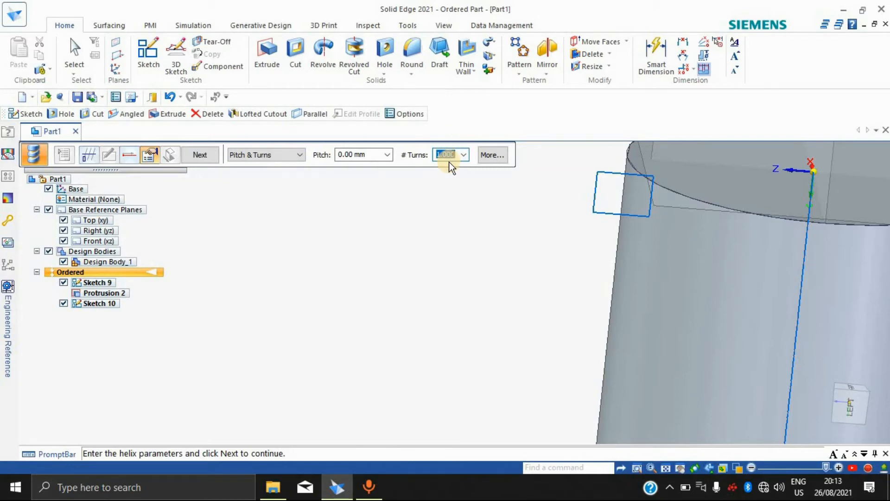
{"action": "type", "text": "15"}
{"action": "scroll", "coordinate": [709, 366], "scroll_direction": "down", "scroll_amount": 3}
{"action": "scroll", "coordinate": [770, 346], "scroll_direction": "up", "scroll_amount": 2}
{"action": "scroll", "coordinate": [788, 371], "scroll_direction": "down", "scroll_amount": 3}
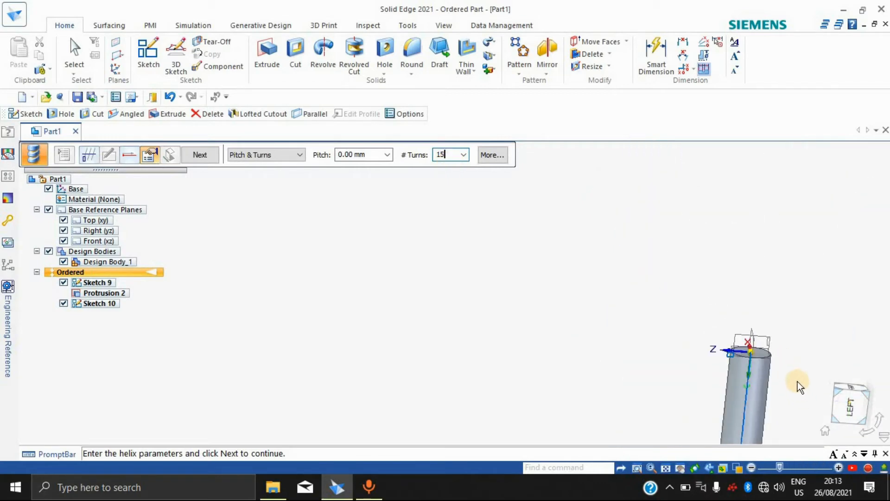
{"action": "key", "text": "Return"}
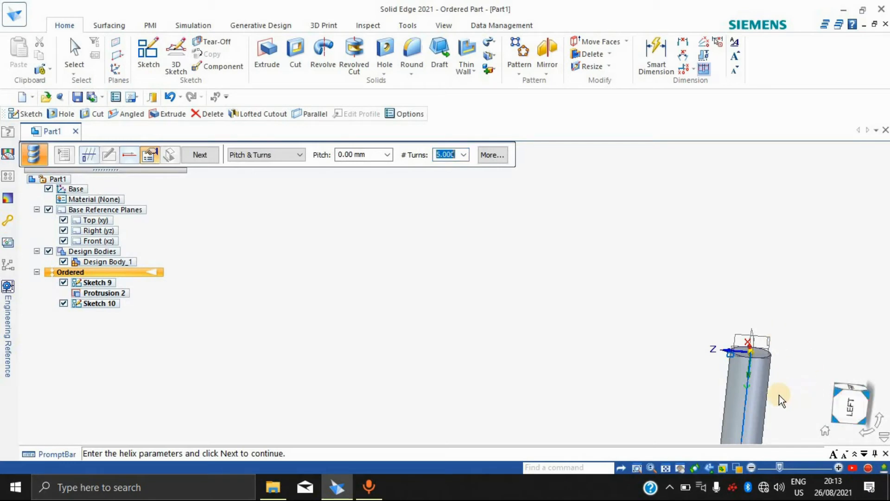
{"action": "middle_click_drag", "start_coordinate": [757, 389], "coordinate": [551, 254], "text": "shift"}
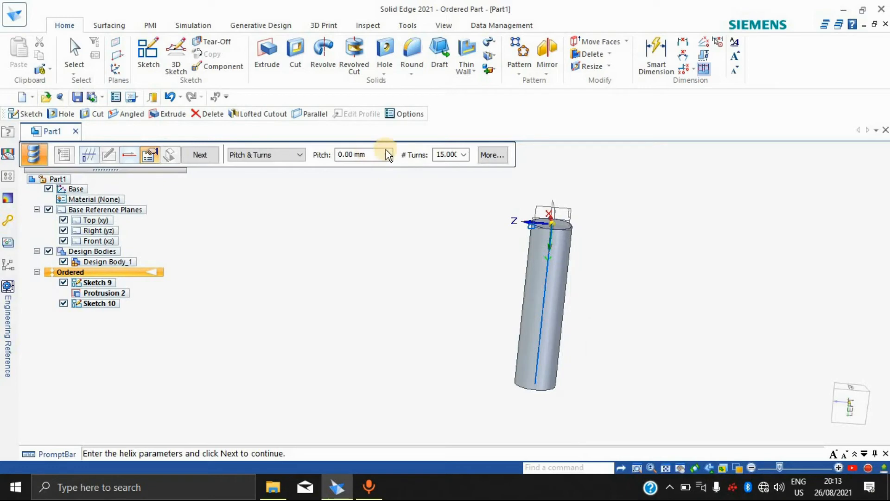
Step: Set the number of turns to 25 and try to preview the helical cutout
{"action": "left_click", "coordinate": [464, 154]}
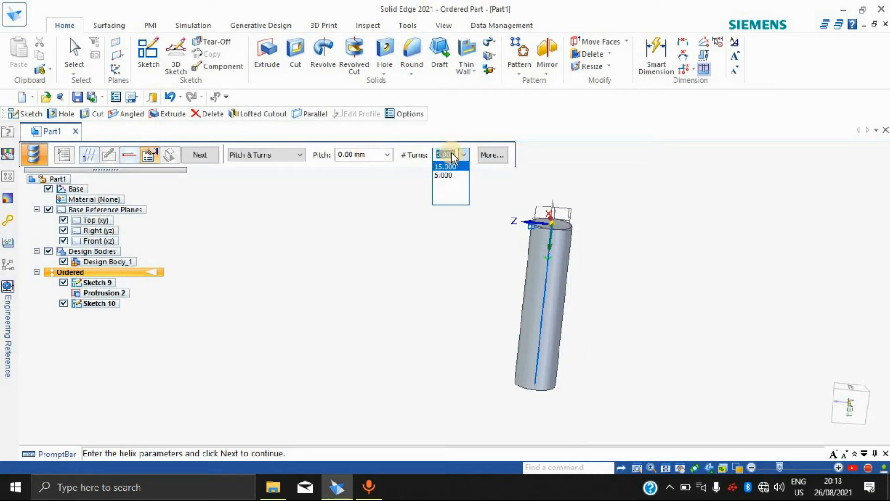
{"action": "left_click", "coordinate": [438, 266]}
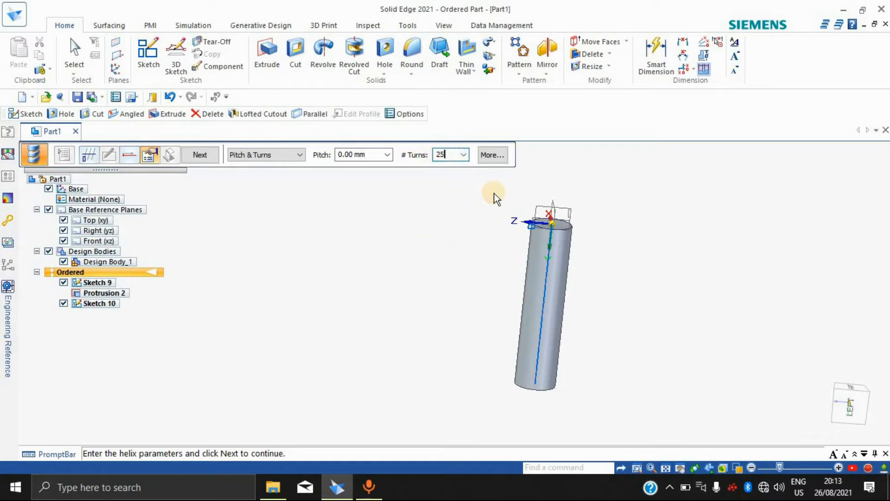
{"action": "left_click", "coordinate": [212, 153]}
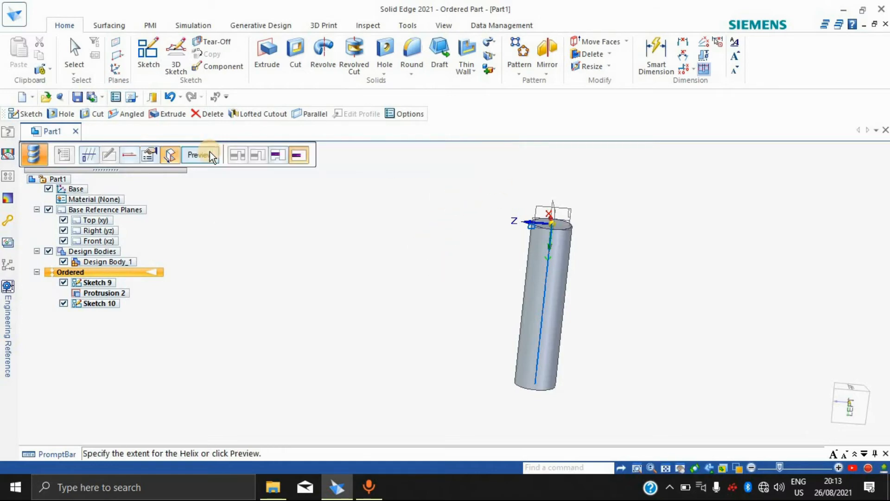
{"action": "left_click", "coordinate": [209, 153]}
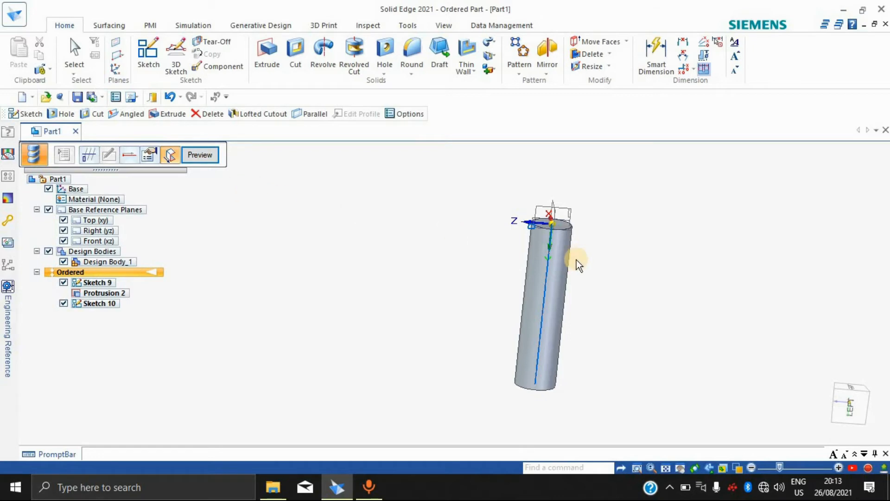
Step: Retry the preview of the 25-turn helical cutout and cancel the command
{"action": "middle_click_drag", "start_coordinate": [574, 263], "coordinate": [667, 209]}
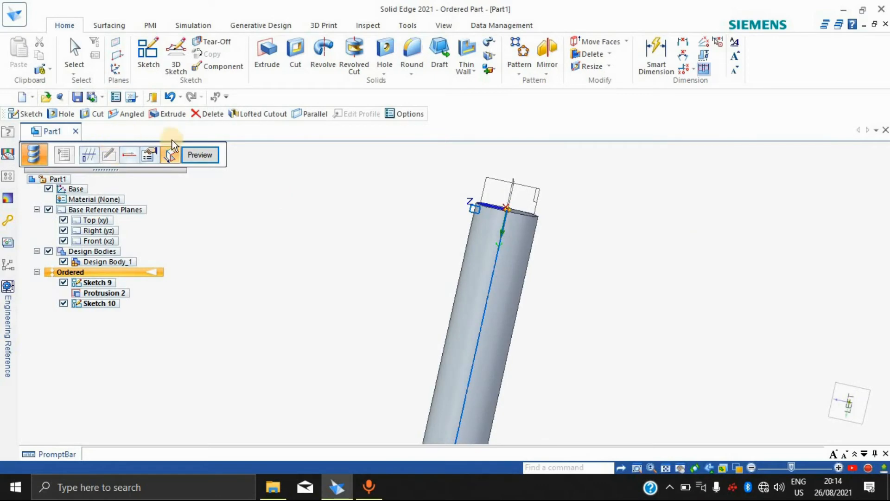
{"action": "left_click", "coordinate": [194, 157]}
{"action": "left_click", "coordinate": [169, 157]}
{"action": "key", "text": "Escape"}
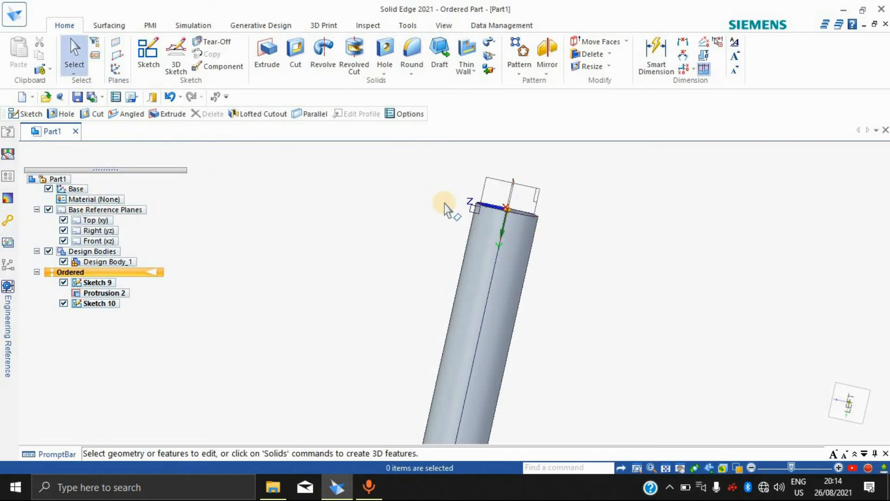
Step: Create a Helical Cutout from the sketch using the small rectangle as cross section, the cylinder's centre line as axis and its origin end as start
{"action": "left_click", "coordinate": [492, 55]}
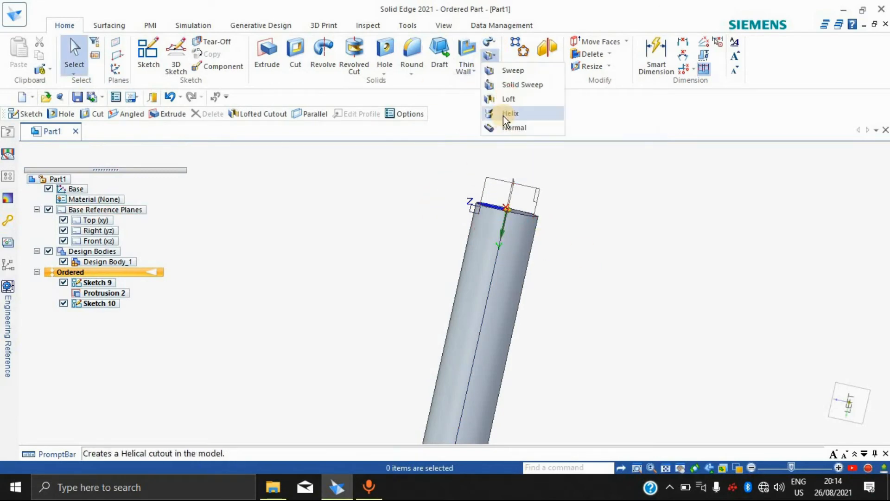
{"action": "left_click", "coordinate": [503, 115]}
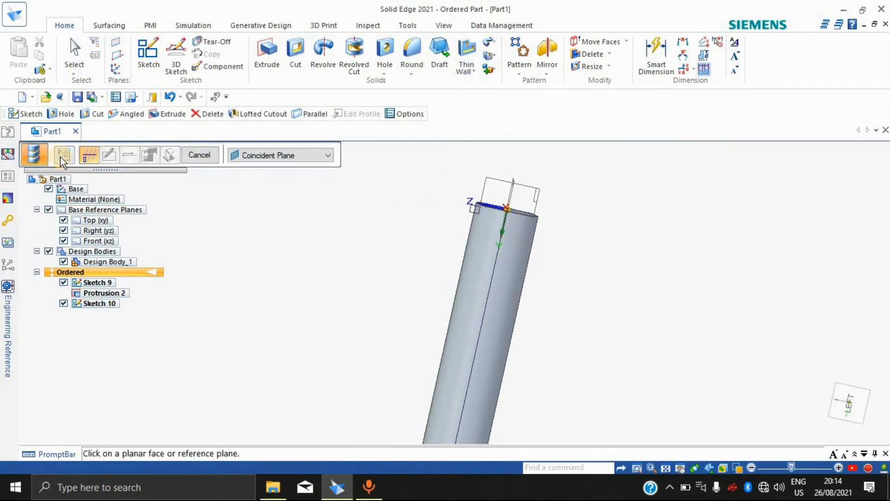
{"action": "left_click", "coordinate": [274, 155]}
{"action": "left_click", "coordinate": [265, 170]}
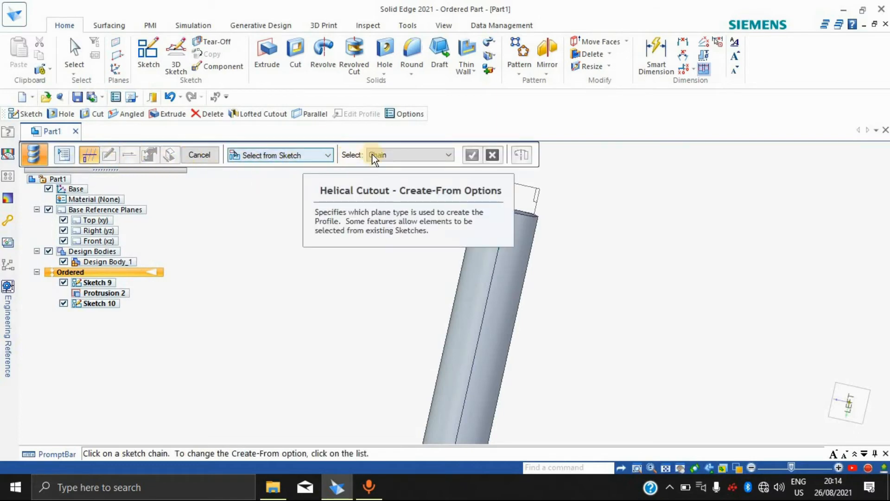
{"action": "left_click", "coordinate": [472, 210]}
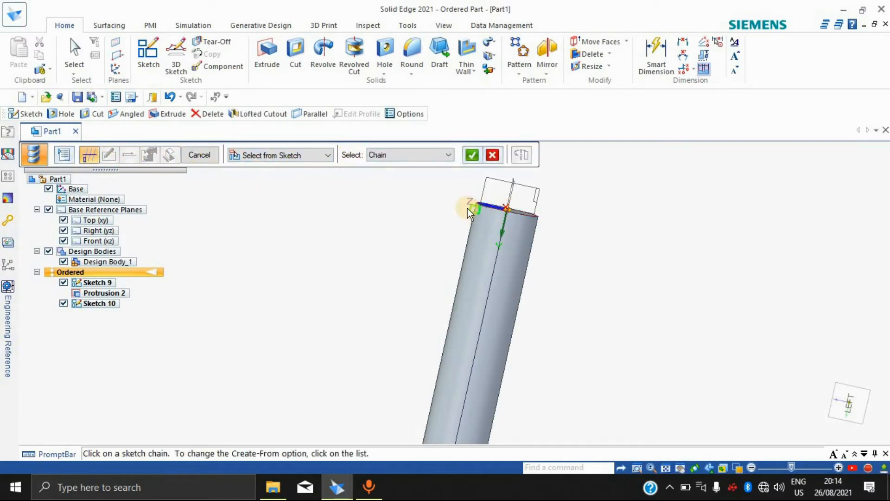
{"action": "left_click", "coordinate": [477, 161]}
{"action": "left_click", "coordinate": [502, 241]}
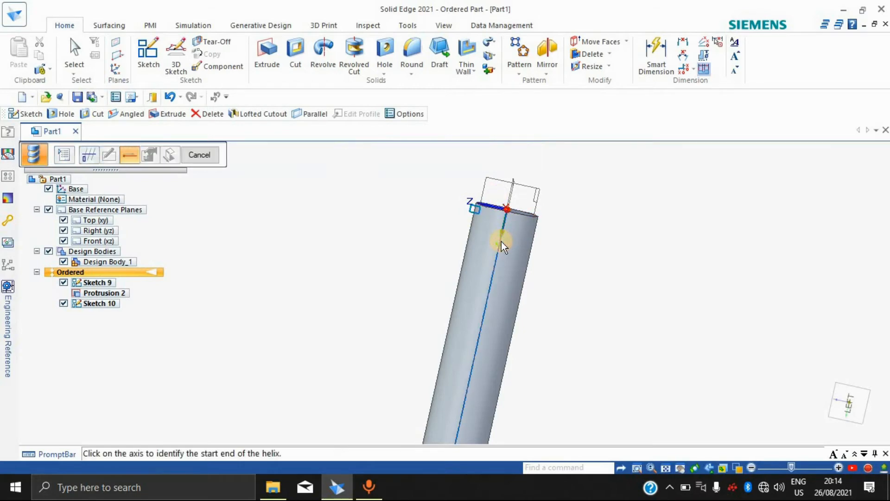
{"action": "left_click", "coordinate": [508, 208]}
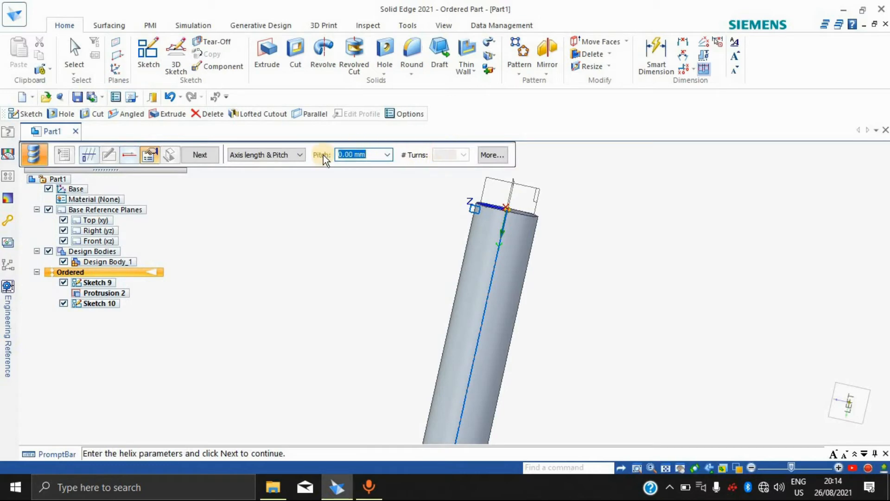
Step: Define the helix by Axis length & Turns with 15 turns and preview the cutout
{"action": "left_click", "coordinate": [290, 154]}
{"action": "left_click", "coordinate": [287, 177]}
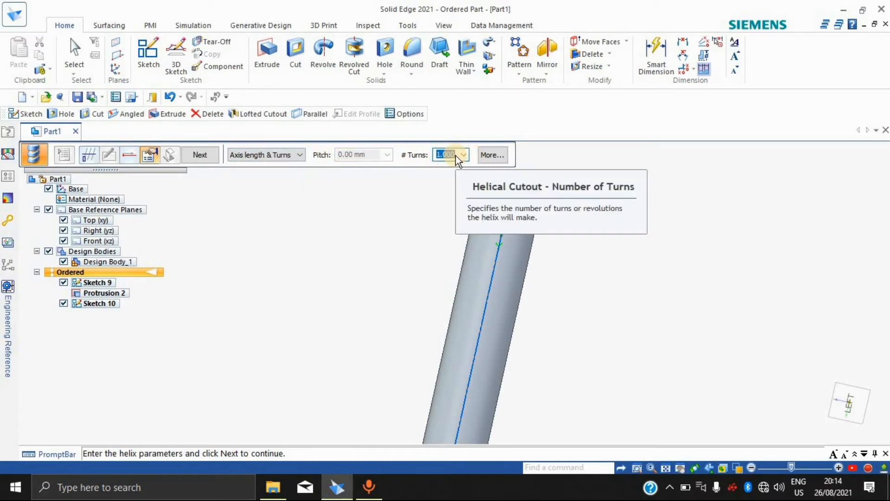
{"action": "type", "text": "15"}
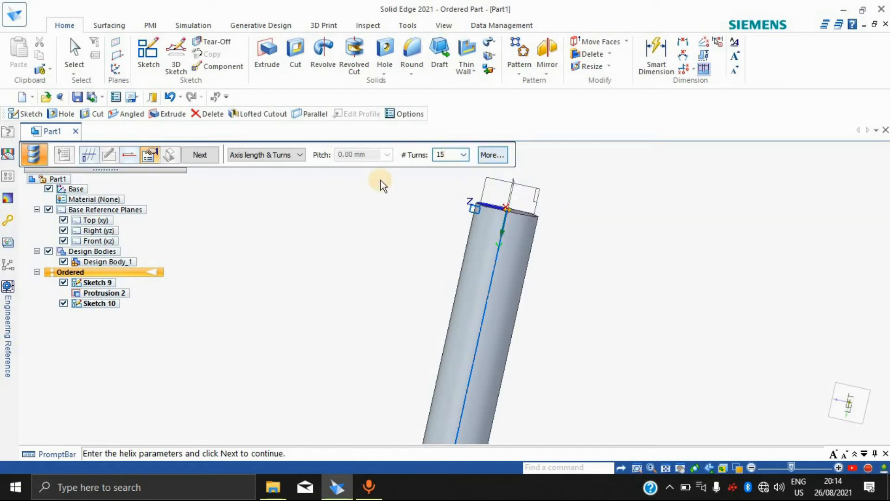
{"action": "left_click", "coordinate": [201, 155]}
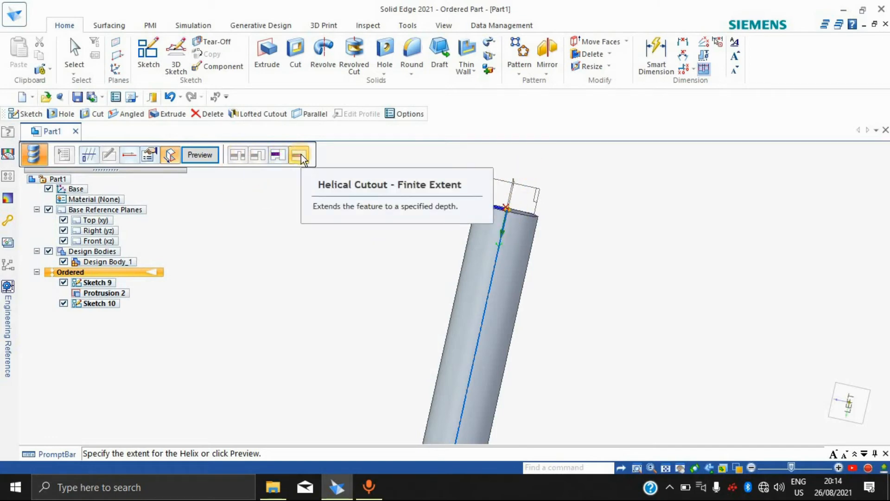
{"action": "left_click", "coordinate": [209, 157]}
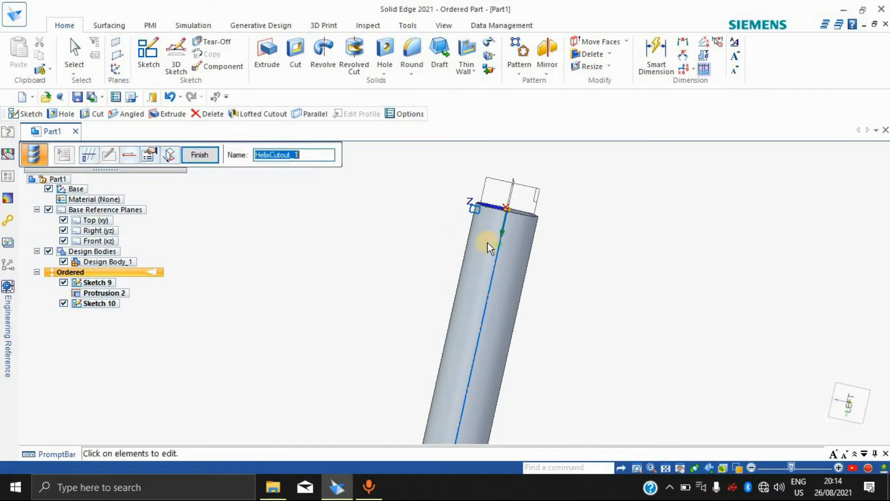
Step: Finish the 15-turn helical cutout along the cylinder and leave the command
{"action": "scroll", "coordinate": [619, 300], "scroll_direction": "down", "scroll_amount": 5}
{"action": "scroll", "coordinate": [617, 349], "scroll_direction": "up", "scroll_amount": 5}
{"action": "scroll", "coordinate": [546, 279], "scroll_direction": "down", "scroll_amount": 4}
{"action": "scroll", "coordinate": [558, 227], "scroll_direction": "up", "scroll_amount": 3}
{"action": "middle_click_drag", "start_coordinate": [596, 248], "coordinate": [556, 258]}
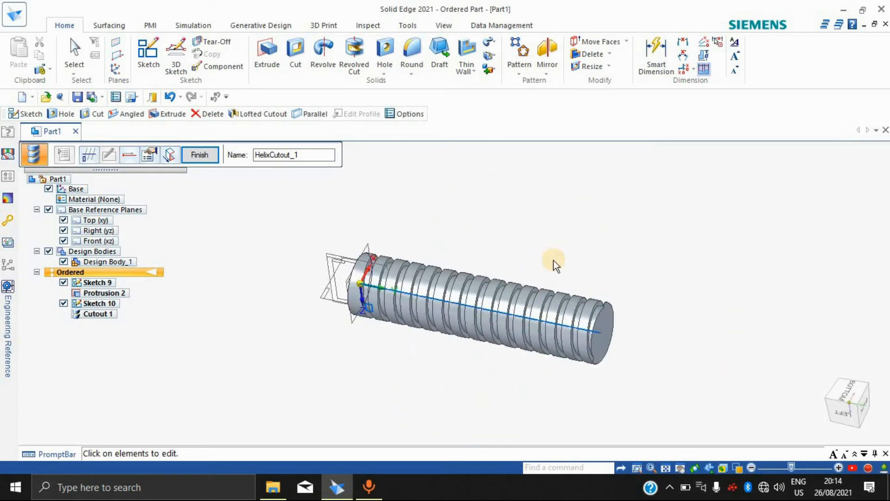
{"action": "left_click", "coordinate": [206, 153]}
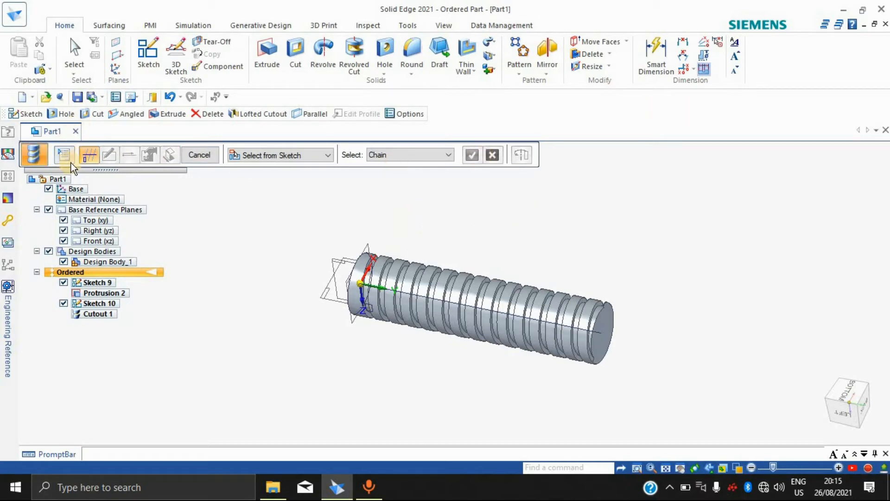
{"action": "left_click", "coordinate": [280, 210]}
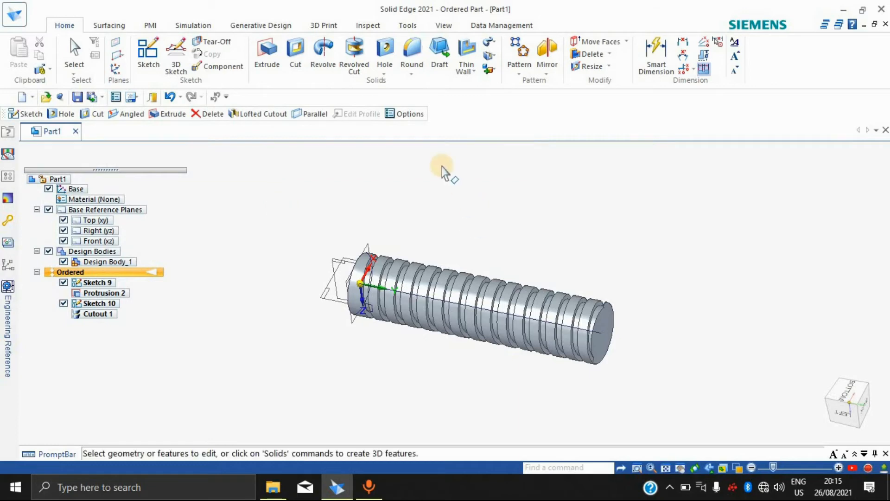
{"action": "left_click", "coordinate": [493, 57]}
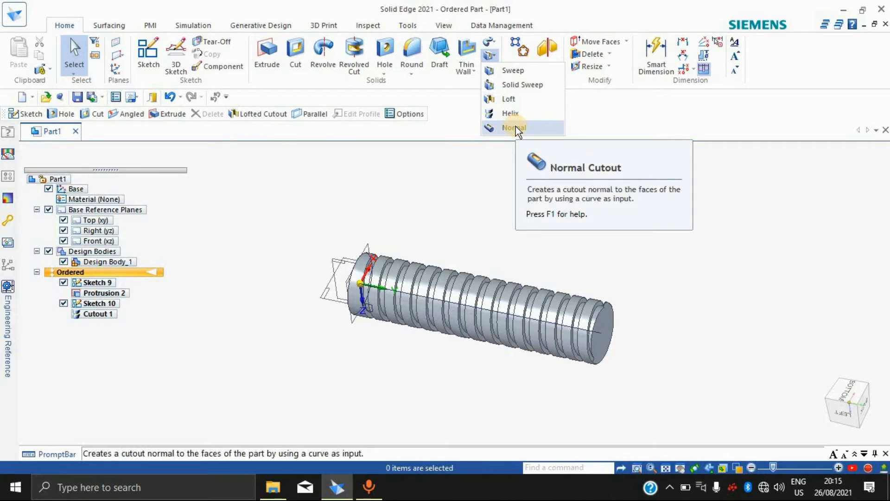
{"action": "left_click", "coordinate": [686, 102]}
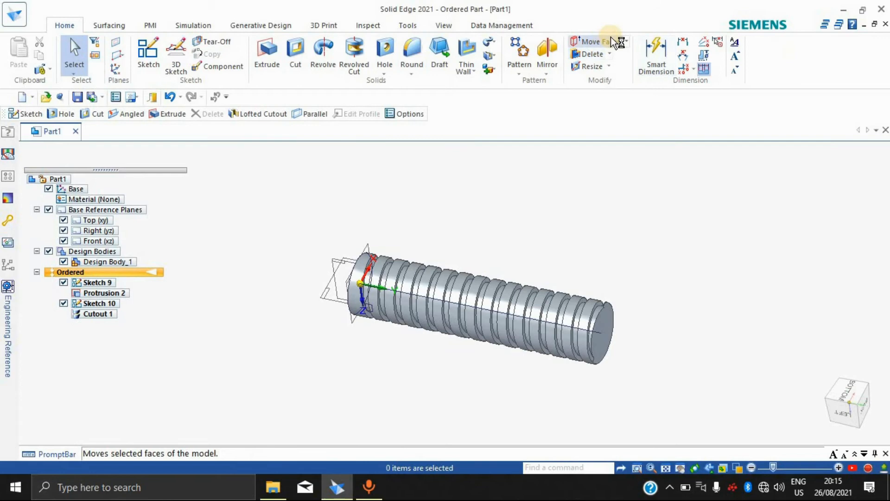
{"action": "left_click", "coordinate": [624, 41]}
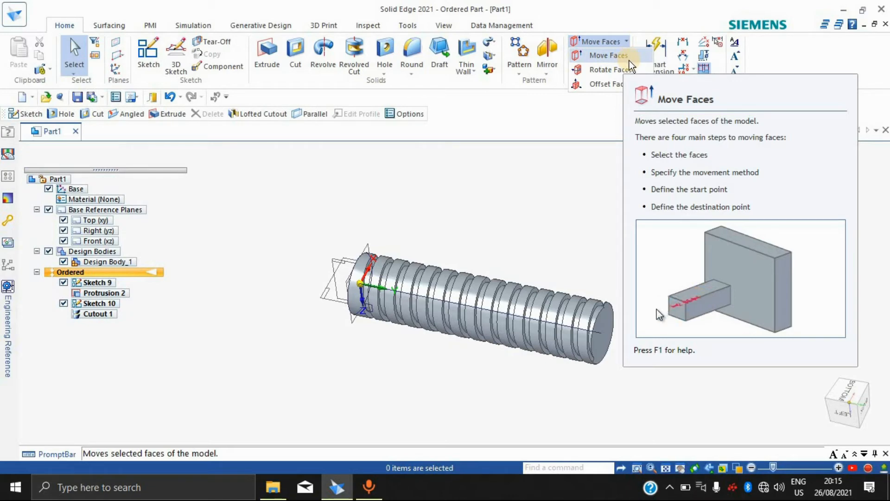
{"action": "left_click", "coordinate": [630, 60]}
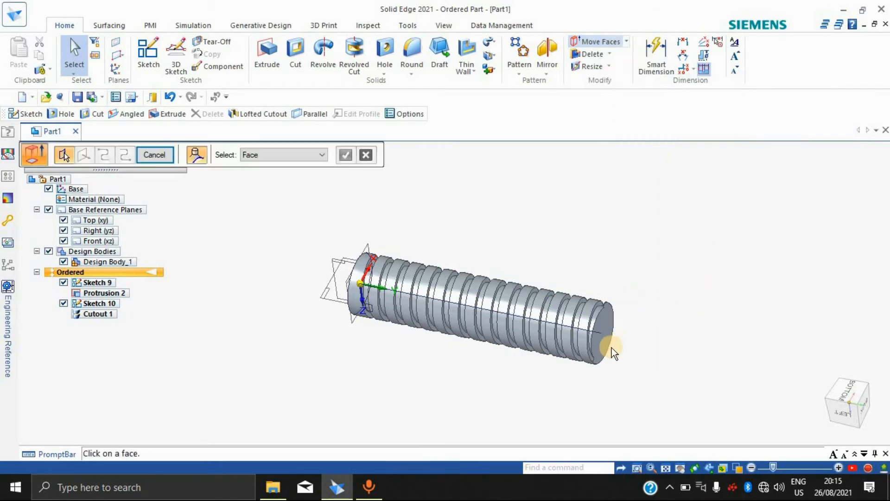
{"action": "left_click", "coordinate": [608, 329]}
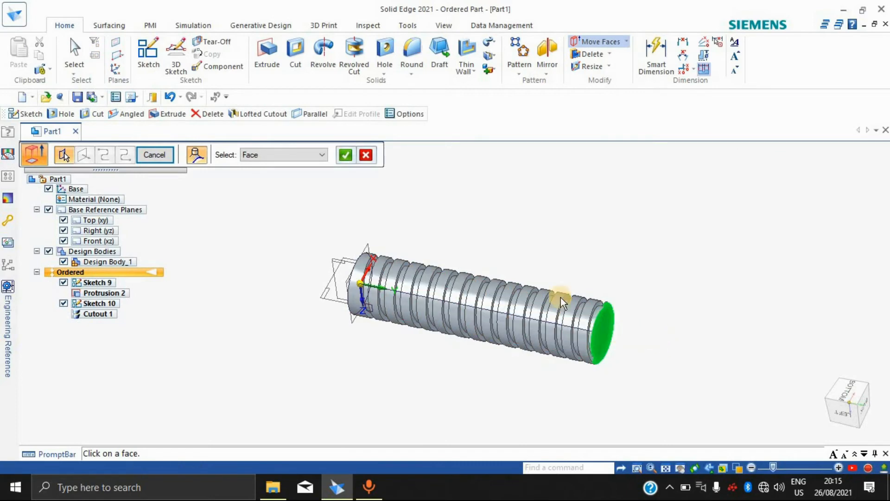
{"action": "left_click", "coordinate": [344, 155]}
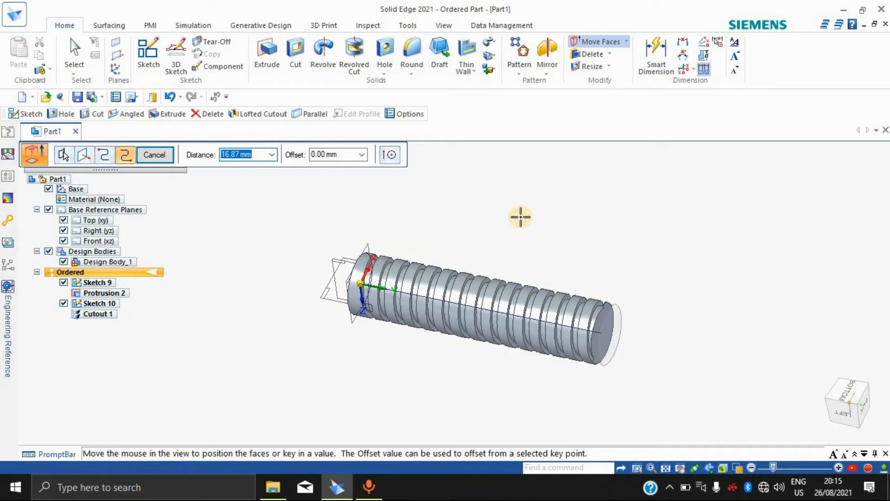
{"action": "key", "text": "Escape"}
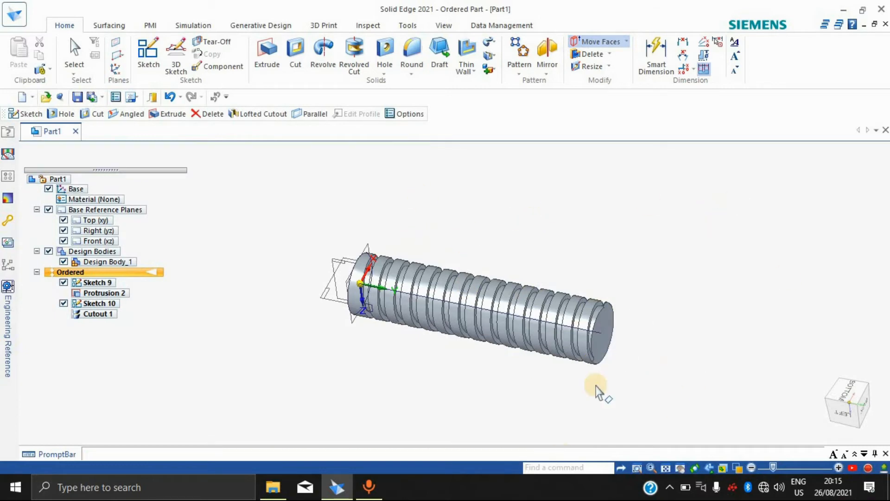
Step: Review the available commands for rotating, offsetting and deleting faces, resizing holes and rounds, thin walls, rounds and patterns
{"action": "left_click", "coordinate": [626, 42]}
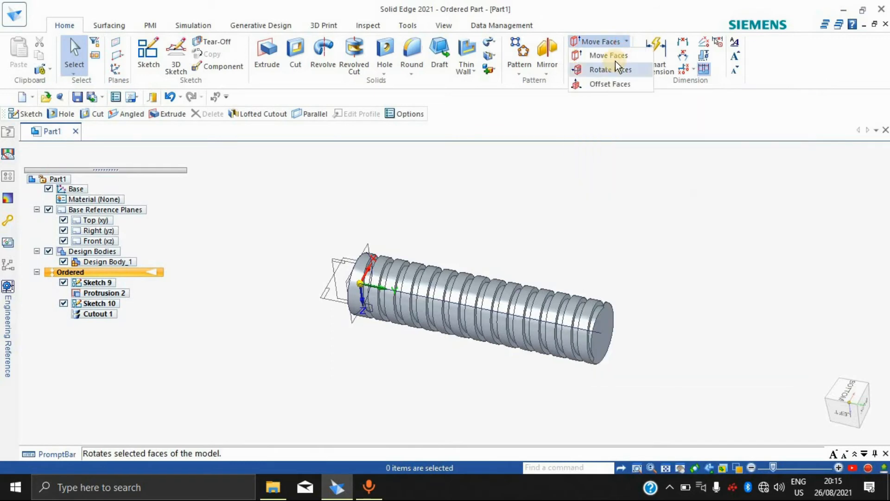
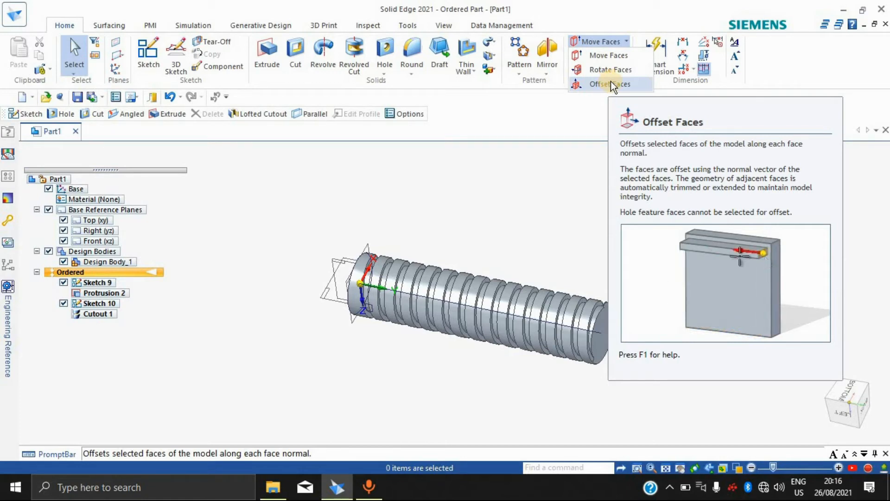
{"action": "left_click", "coordinate": [548, 124]}
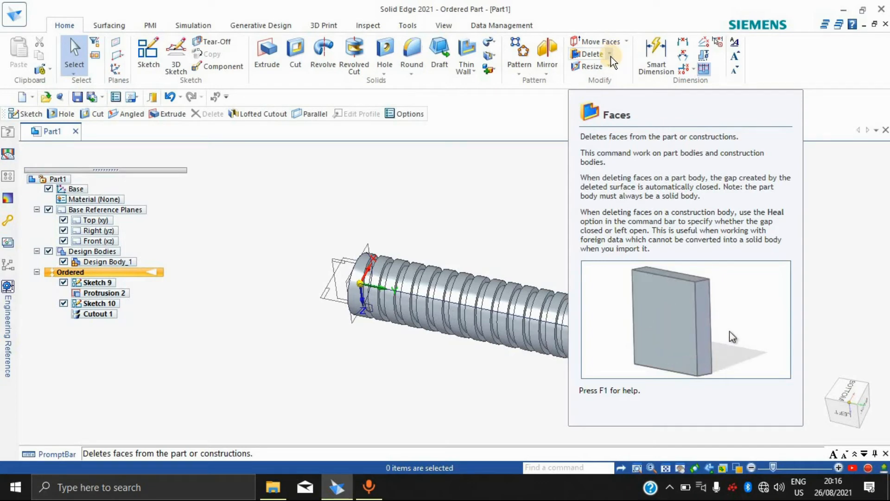
{"action": "left_click", "coordinate": [474, 72]}
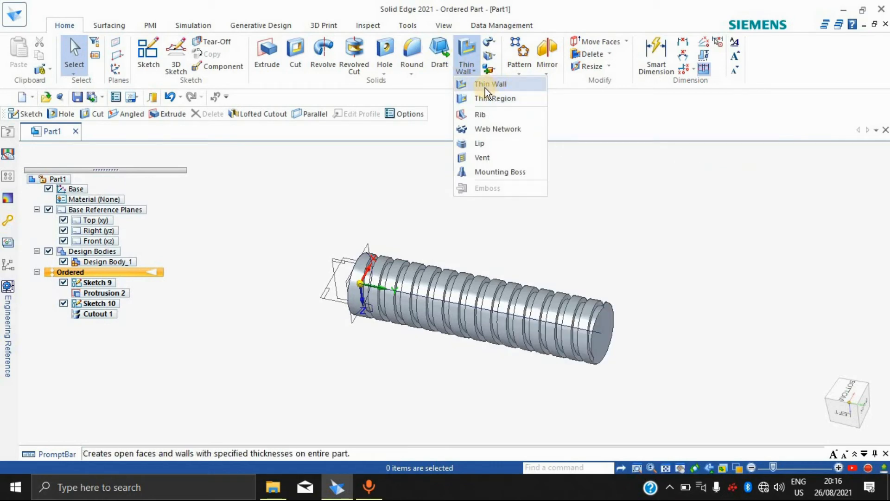
{"action": "left_click", "coordinate": [604, 68]}
{"action": "left_click", "coordinate": [610, 67]}
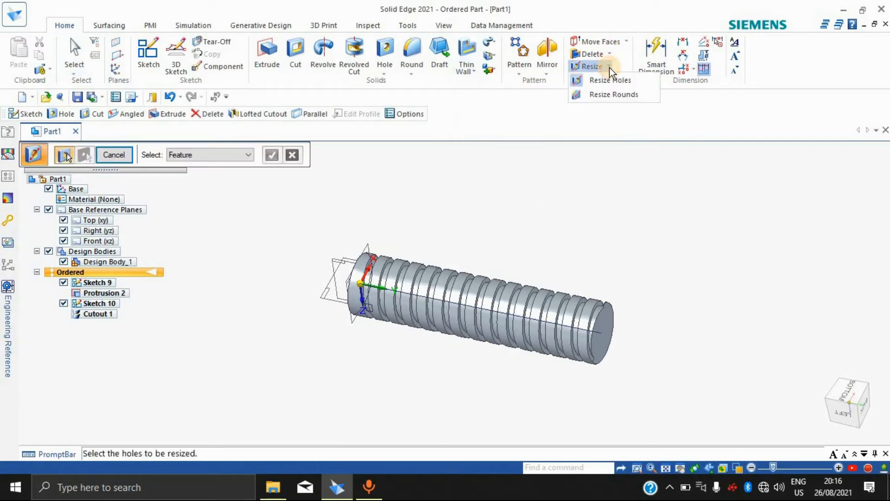
{"action": "key", "text": "Escape"}
{"action": "left_click", "coordinate": [609, 67]}
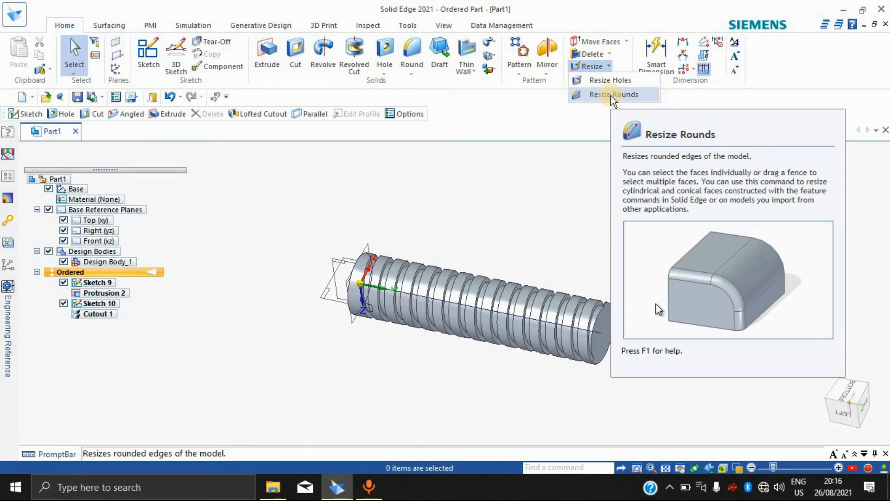
{"action": "left_click", "coordinate": [661, 74]}
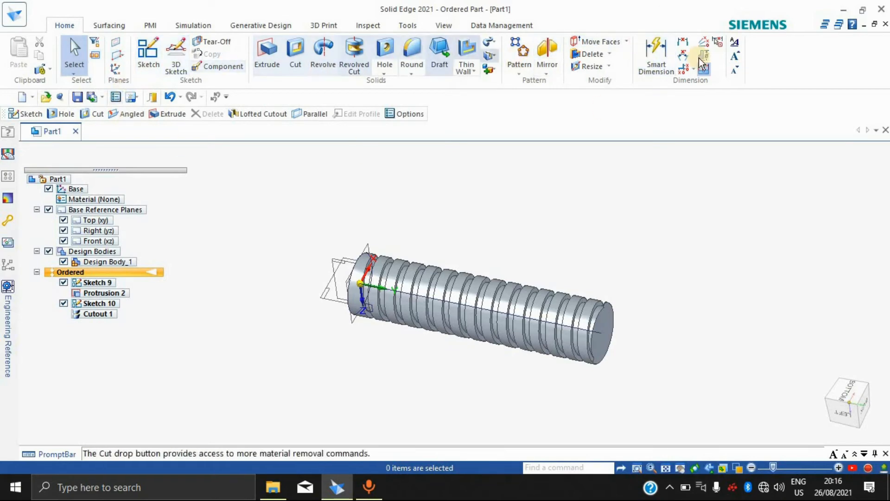
{"action": "left_click", "coordinate": [409, 75]}
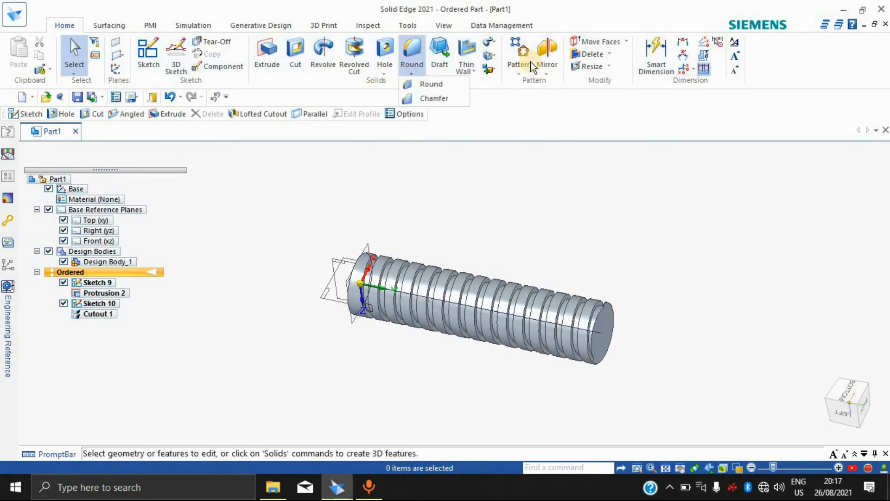
{"action": "left_click", "coordinate": [519, 73]}
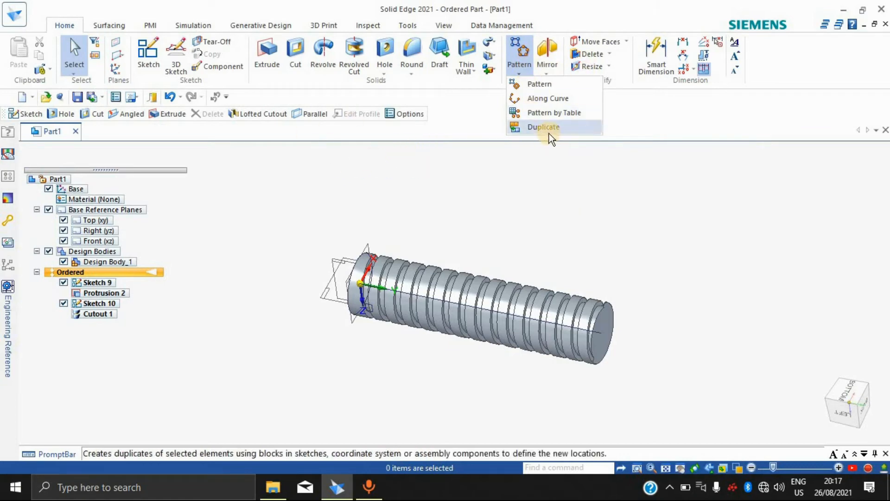
{"action": "left_click", "coordinate": [377, 173]}
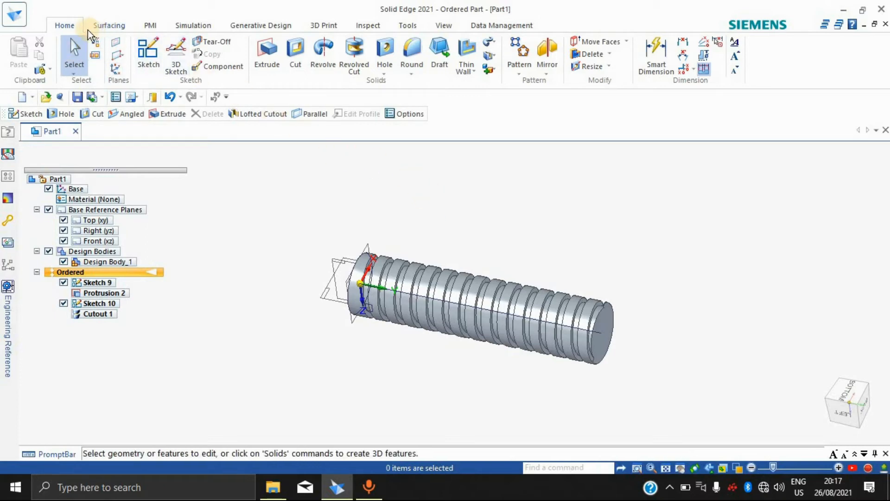
Step: Start a sketch on the Right (yz) plane and draw a nearly horizontal line in the empty area beside the grooved cylinder
{"action": "left_click", "coordinate": [140, 46]}
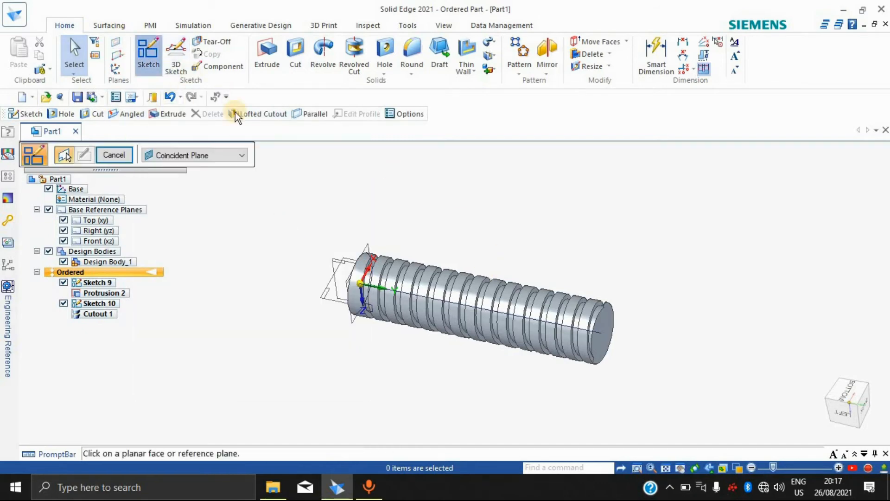
{"action": "left_click", "coordinate": [343, 277]}
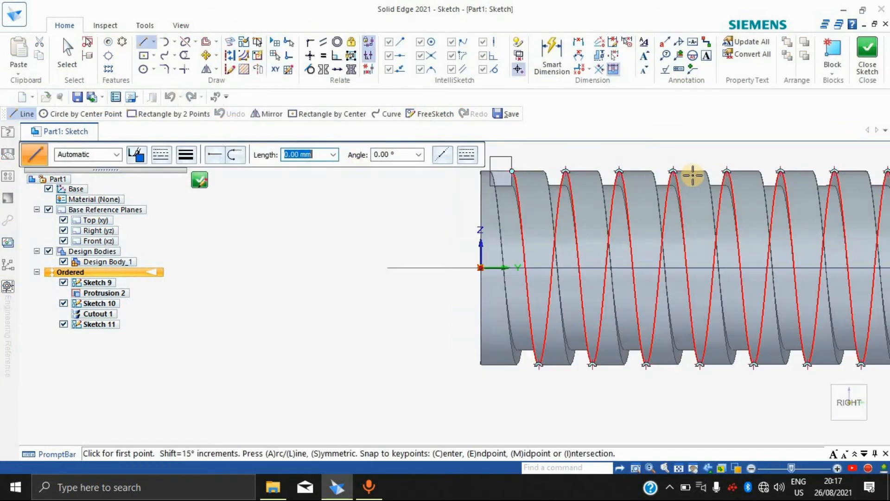
{"action": "scroll", "coordinate": [693, 176], "scroll_direction": "down", "scroll_amount": 4}
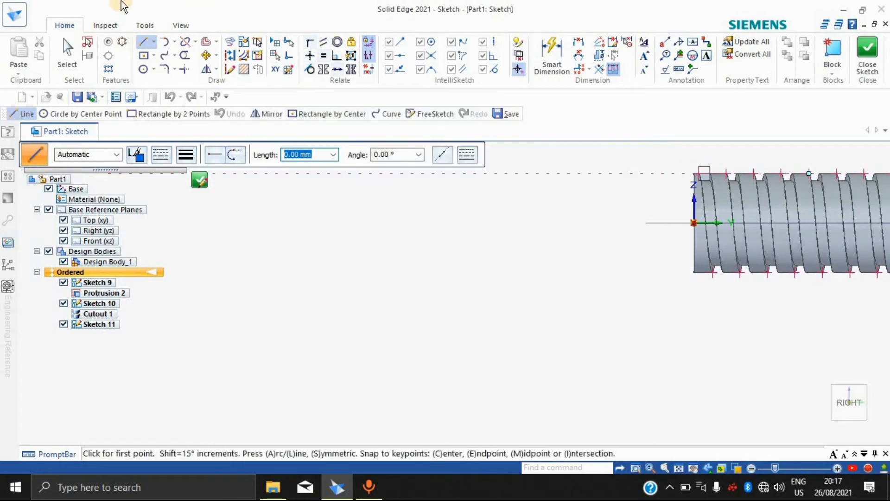
{"action": "left_click", "coordinate": [320, 270]}
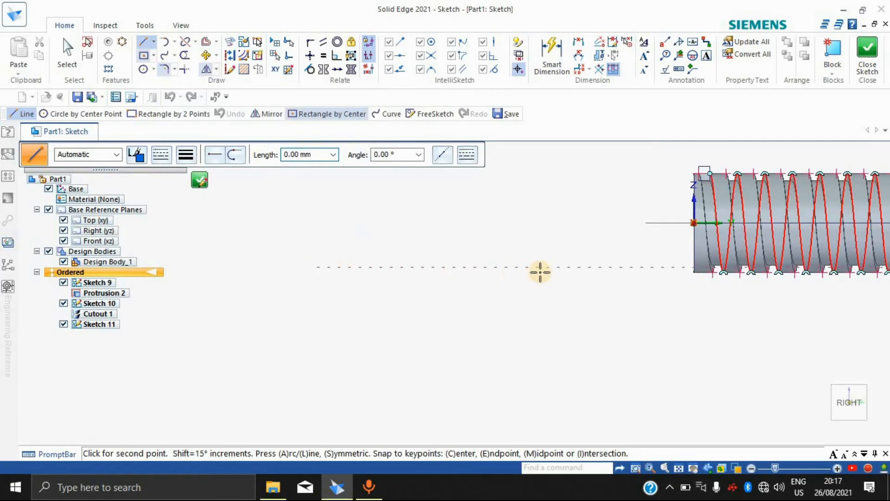
{"action": "left_click", "coordinate": [550, 272]}
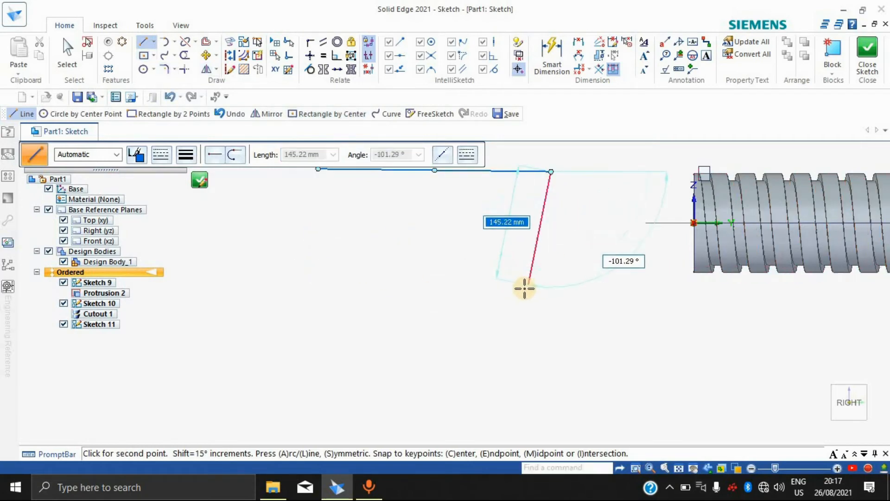
{"action": "key", "text": "Escape"}
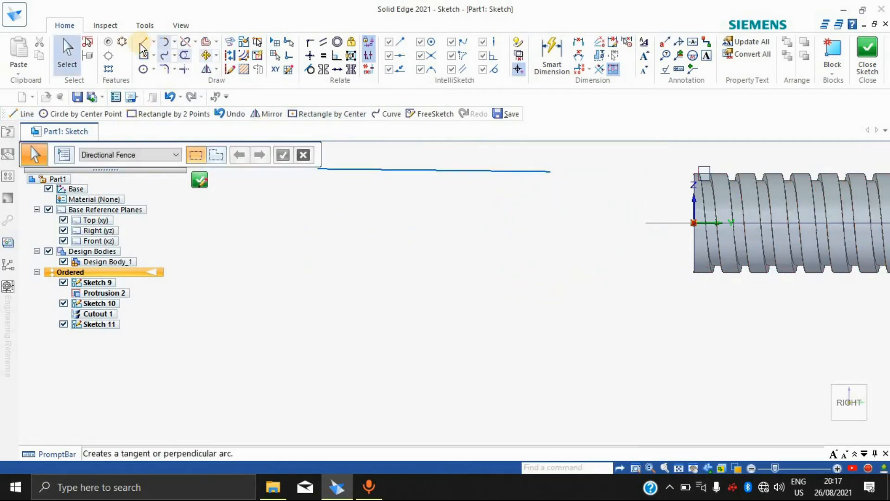
Step: Draw a small circle below the line and connect it to the line's midpoint with the Connect relation
{"action": "left_click", "coordinate": [142, 70]}
{"action": "left_click", "coordinate": [268, 279]}
{"action": "left_click", "coordinate": [285, 285]}
{"action": "key", "text": "Escape"}
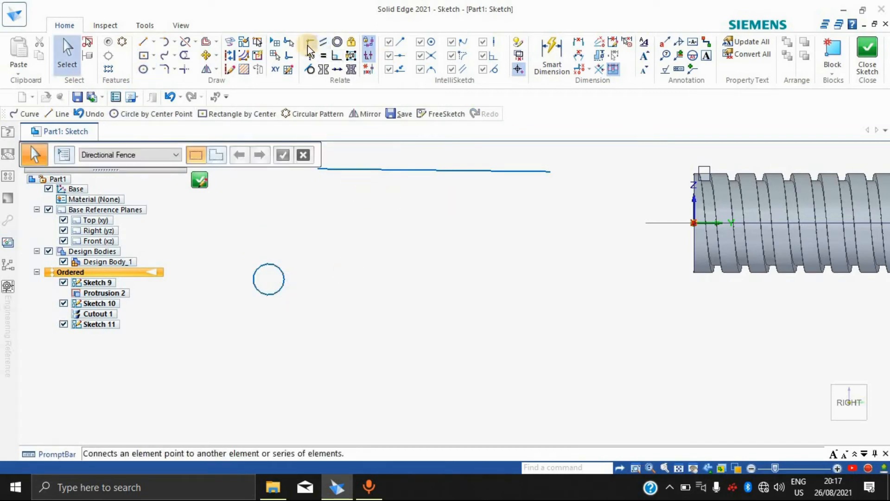
{"action": "left_click", "coordinate": [307, 43]}
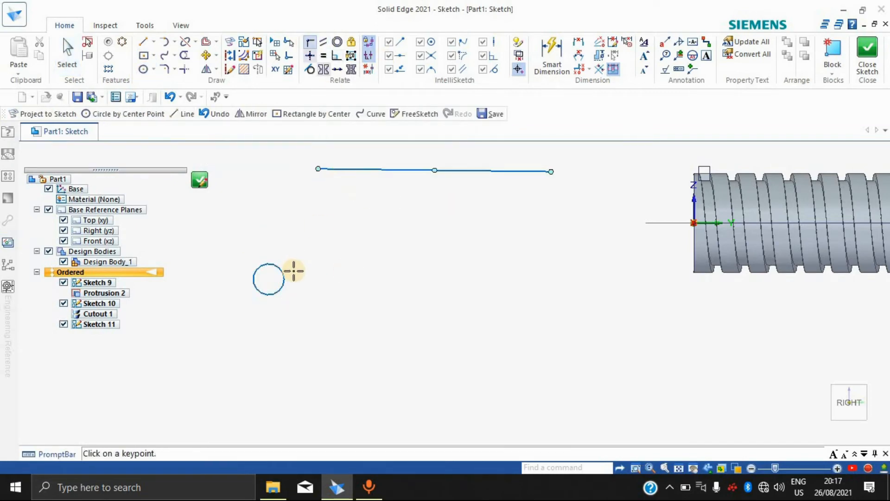
{"action": "left_click", "coordinate": [434, 170]}
{"action": "left_click", "coordinate": [270, 269]}
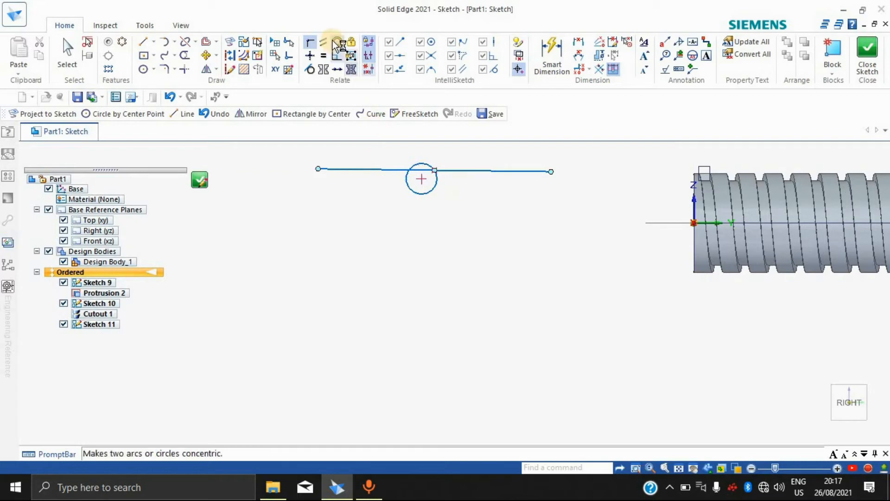
Step: Draw two separate circles side by side below the line, the left one larger than the right one
{"action": "left_click", "coordinate": [145, 70]}
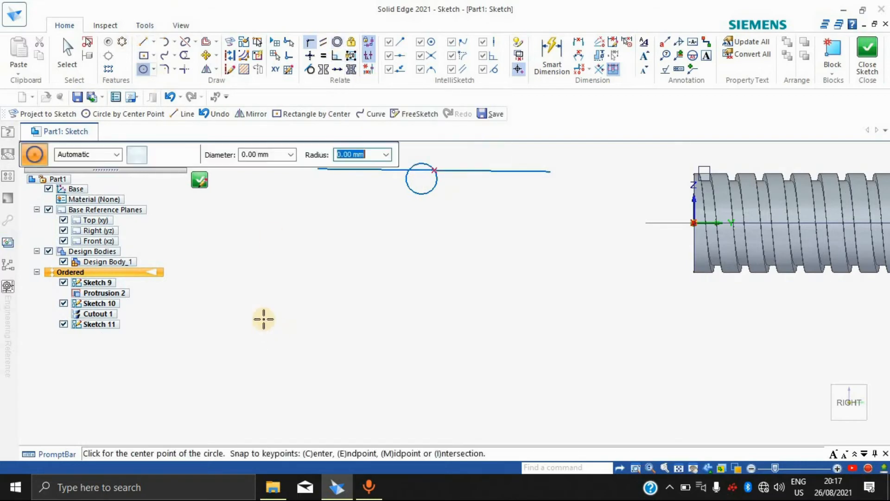
{"action": "left_click", "coordinate": [267, 316]}
{"action": "left_click", "coordinate": [323, 357]}
{"action": "left_click", "coordinate": [473, 315]}
{"action": "left_click", "coordinate": [504, 355]}
{"action": "key", "text": "Escape"}
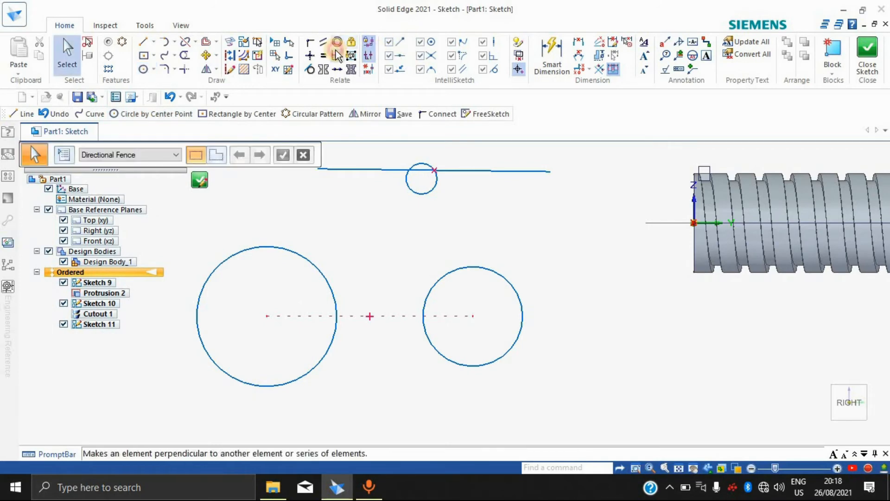
Step: Make the smaller of the two lower circles concentric with the larger one
{"action": "left_click", "coordinate": [337, 55]}
{"action": "left_click", "coordinate": [337, 42]}
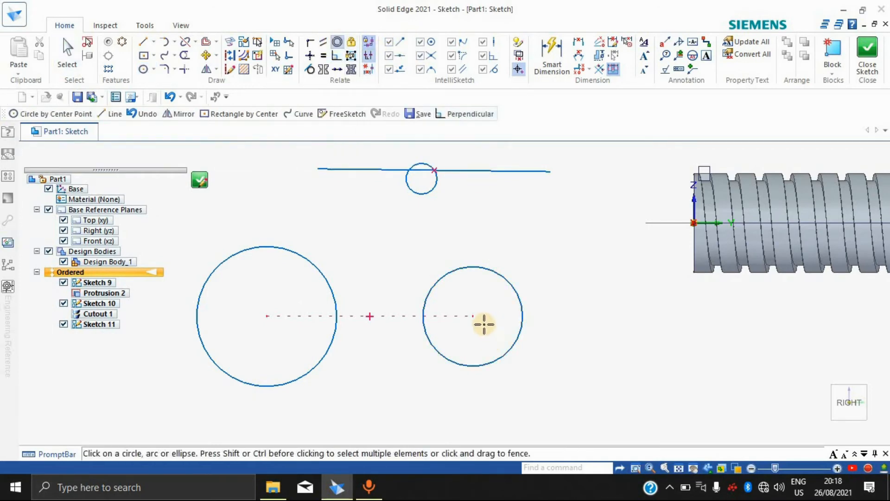
{"action": "left_click", "coordinate": [491, 361]}
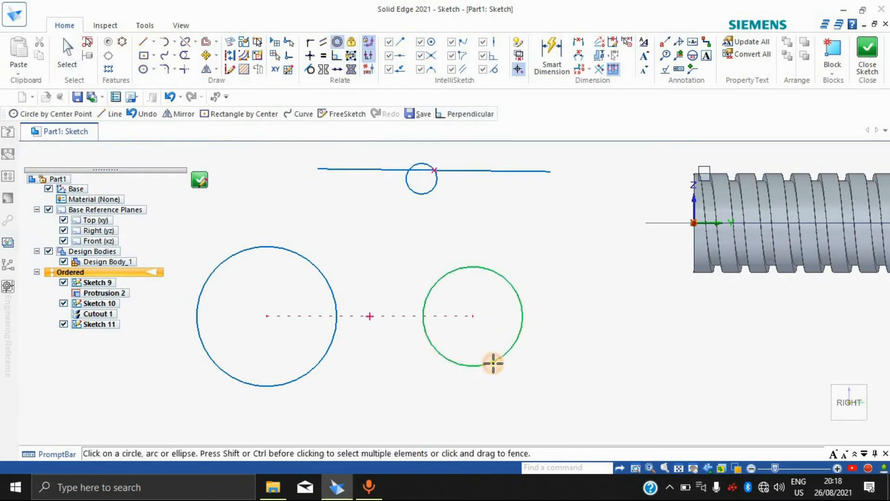
{"action": "left_click", "coordinate": [215, 366]}
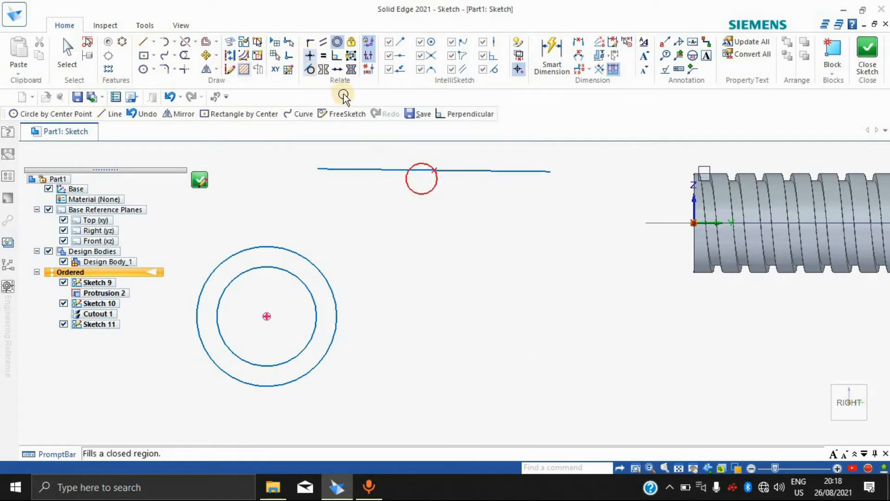
{"action": "key", "text": "Escape"}
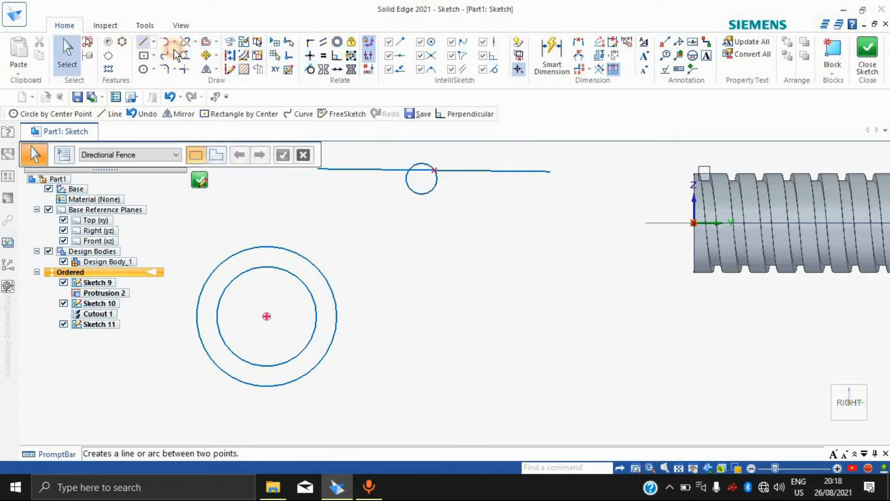
Step: Draw a rectangle by center just to the right of the concentric circles
{"action": "left_click", "coordinate": [144, 55]}
{"action": "left_click", "coordinate": [417, 343]}
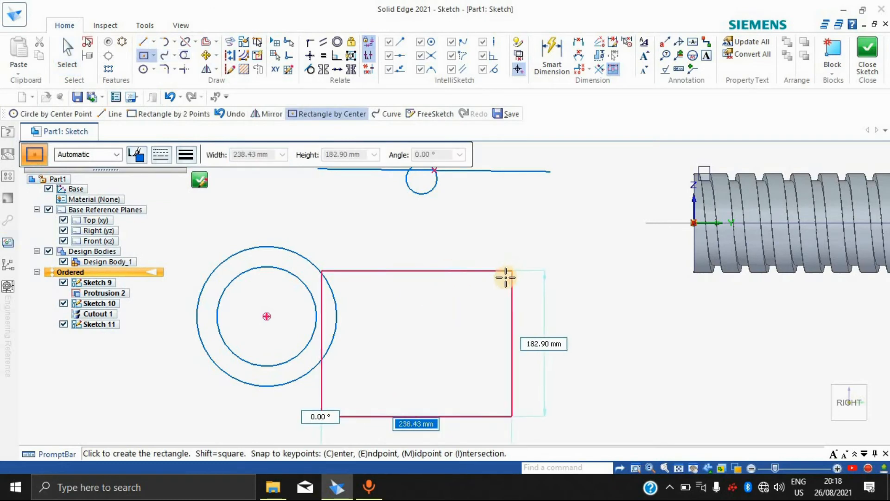
{"action": "left_click", "coordinate": [464, 288]}
{"action": "key", "text": "Escape"}
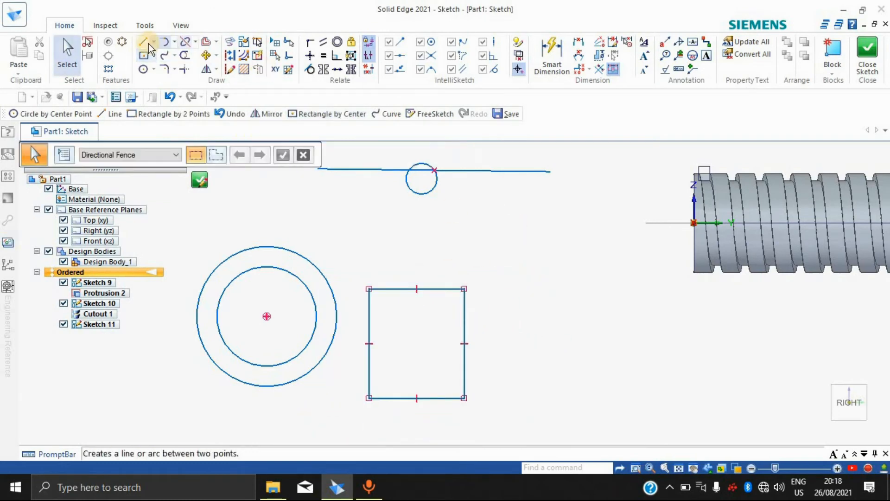
Step: Draw a zigzag chain of six connected line segments above the rectangle, starting with a short vertical segment
{"action": "left_click", "coordinate": [143, 42]}
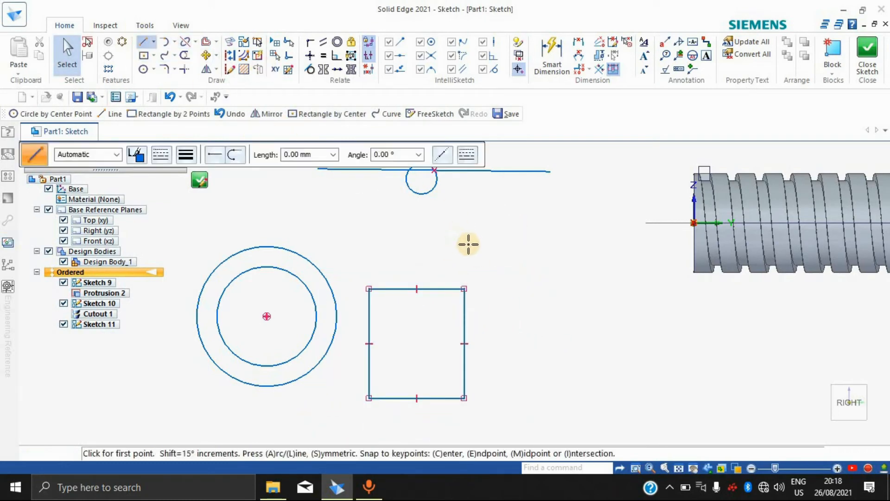
{"action": "left_click", "coordinate": [378, 211]}
{"action": "left_click", "coordinate": [378, 252]}
{"action": "left_click", "coordinate": [437, 268]}
{"action": "left_click", "coordinate": [470, 210]}
{"action": "left_click", "coordinate": [548, 268]}
{"action": "left_click", "coordinate": [633, 284]}
{"action": "left_click", "coordinate": [616, 194]}
{"action": "key", "text": "Escape"}
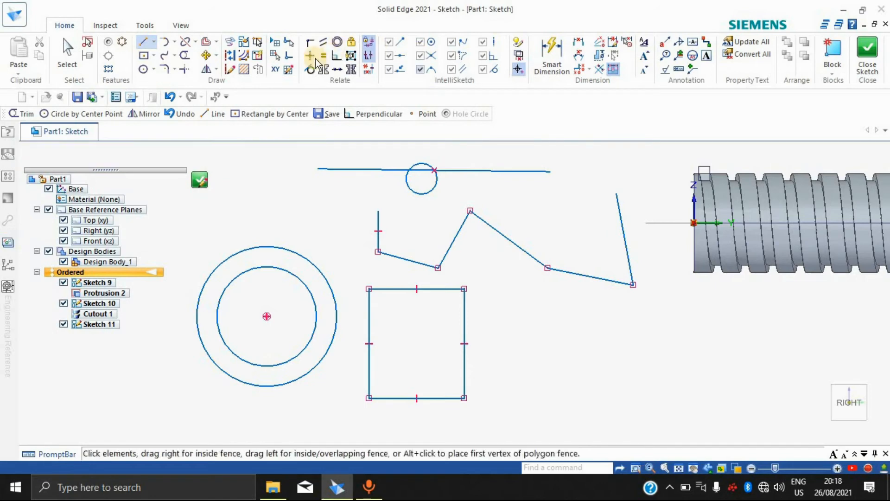
Step: Try the Horizontal/Vertical relation on the slanted segment descending right from the zigzag's peak, and undo it
{"action": "left_click", "coordinate": [310, 57]}
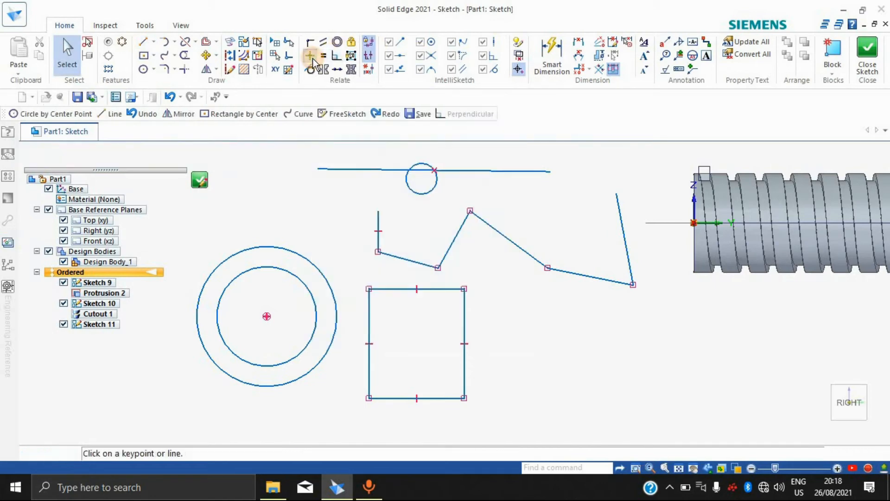
{"action": "left_click", "coordinate": [519, 247]}
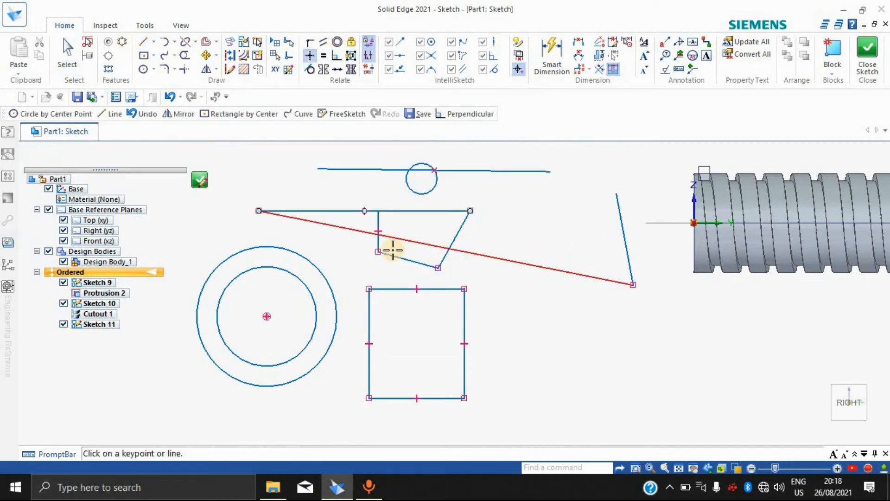
{"action": "left_click", "coordinate": [507, 264]}
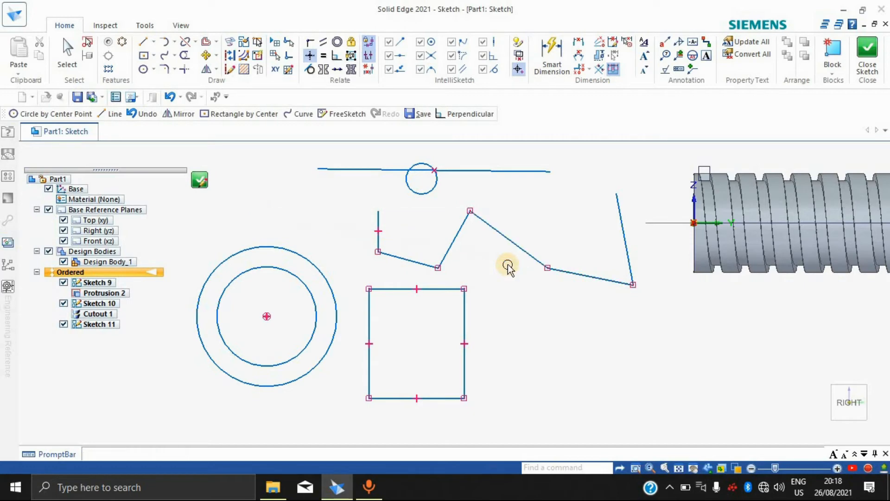
{"action": "key", "text": "Escape"}
Step: Try the Horizontal/Vertical relation on the zigzag's second segment next to the short vertical one, and undo it
{"action": "left_click", "coordinate": [310, 57]}
{"action": "left_click", "coordinate": [405, 259]}
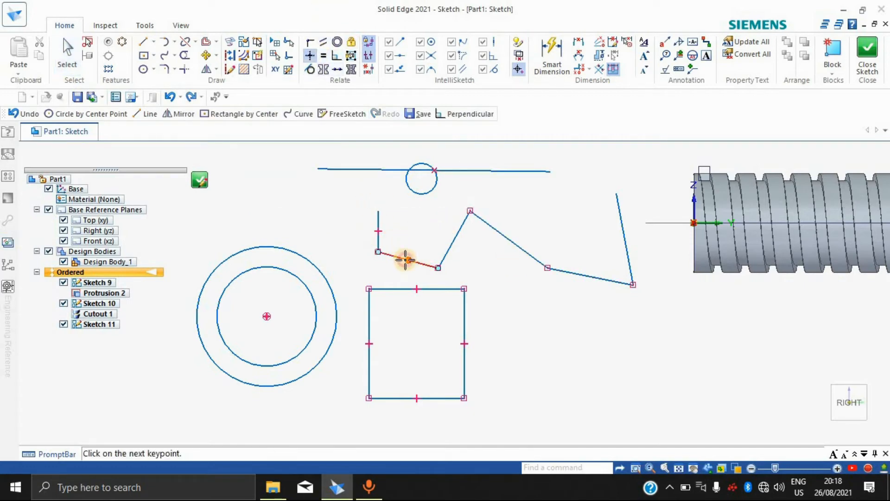
{"action": "left_click", "coordinate": [380, 235]}
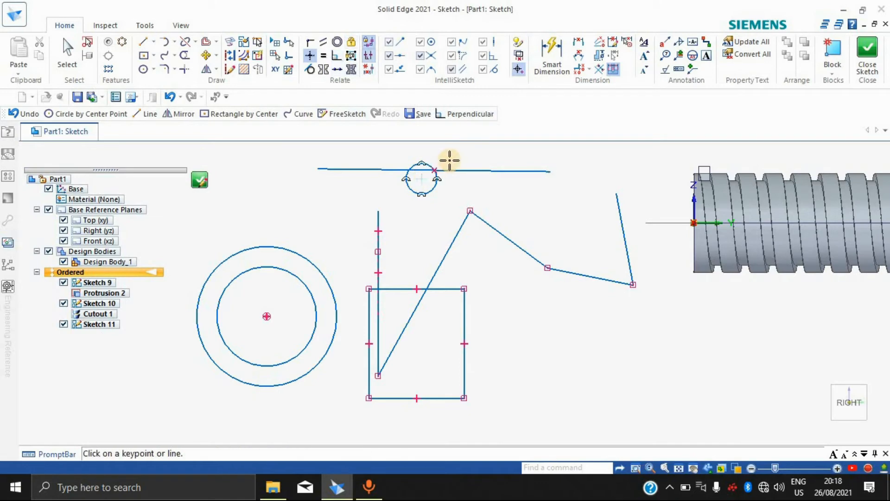
{"action": "key", "text": "ctrl+z"}
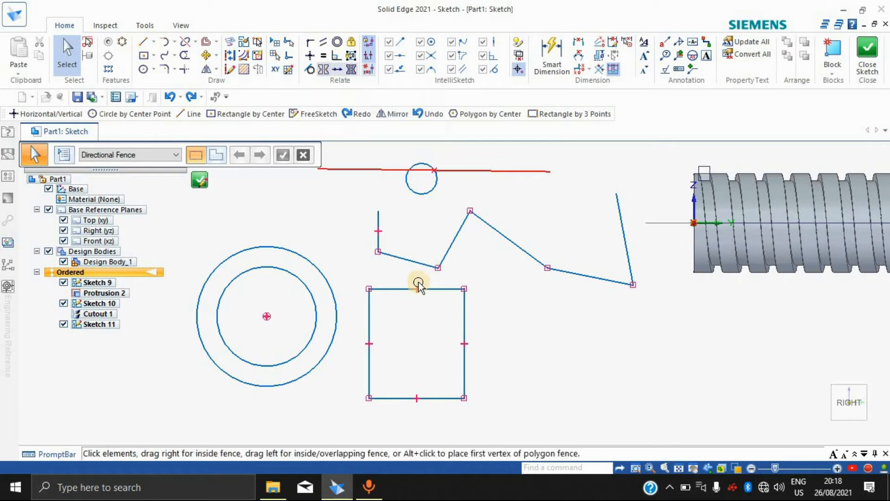
Step: Apply a Symmetric relation among the first segments of the zigzag chain
{"action": "left_click", "coordinate": [323, 70]}
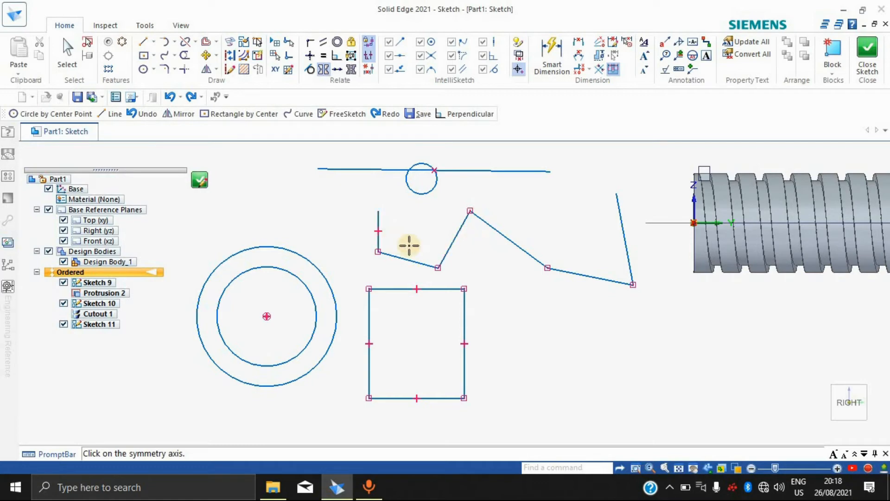
{"action": "left_click", "coordinate": [381, 232]}
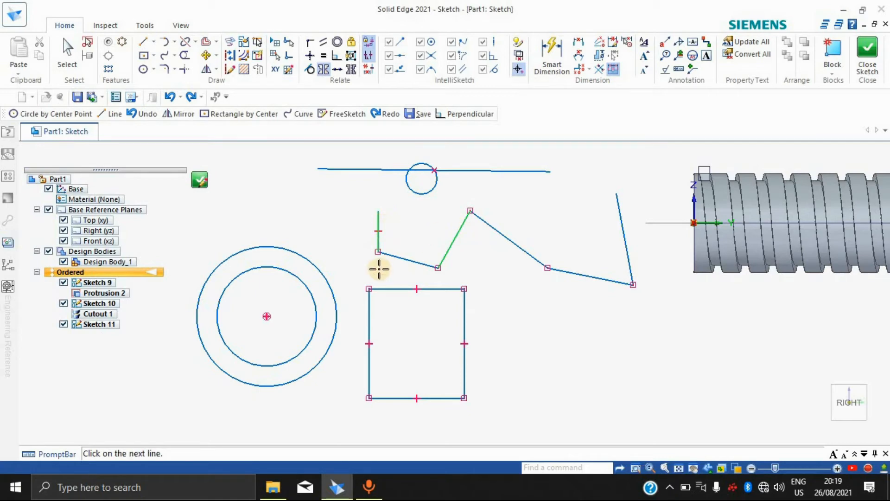
{"action": "left_click", "coordinate": [399, 261]}
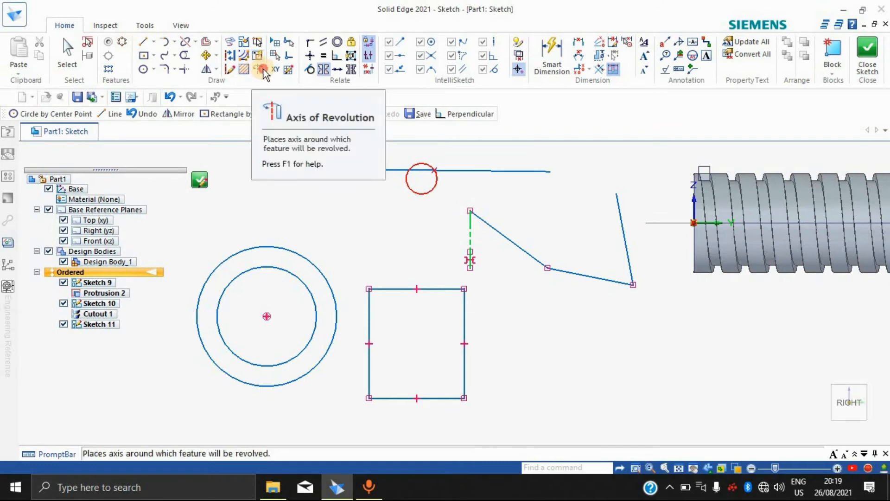
{"action": "left_click", "coordinate": [280, 274]}
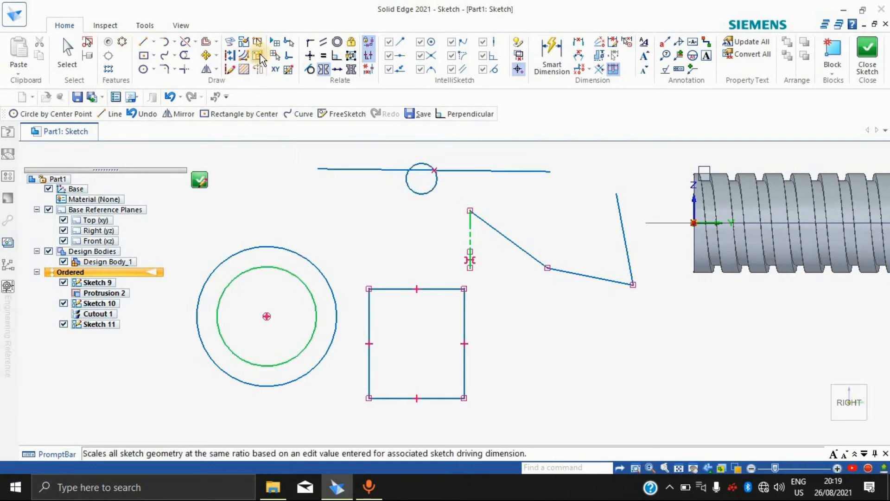
Step: Draw a smaller rectangle by center to the right of the existing rectangle
{"action": "left_click", "coordinate": [146, 60]}
{"action": "left_click", "coordinate": [551, 337]}
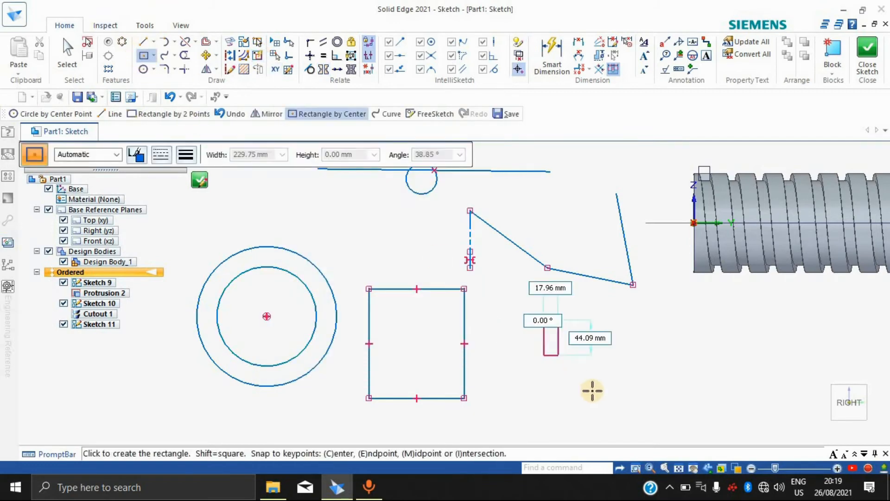
{"action": "left_click", "coordinate": [586, 370]}
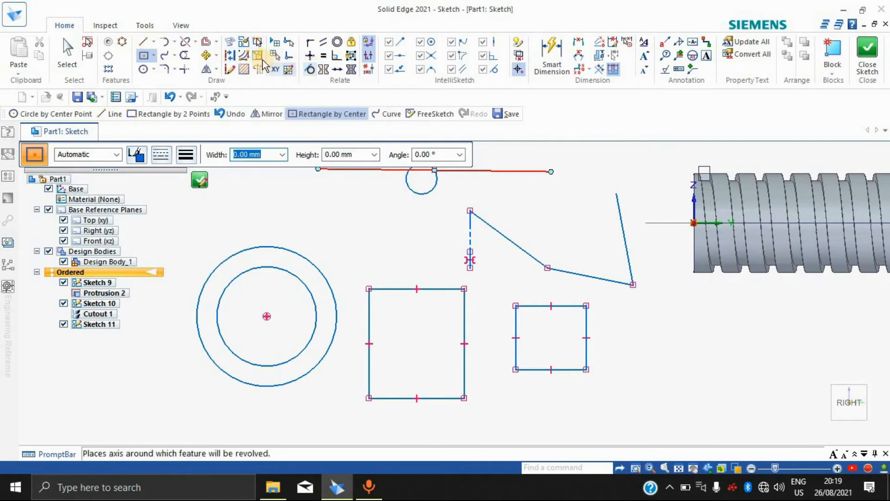
Step: Toggle the sketch scaling option, try a larger rectangle around the small one, and undo that rectangle
{"action": "left_click", "coordinate": [260, 58]}
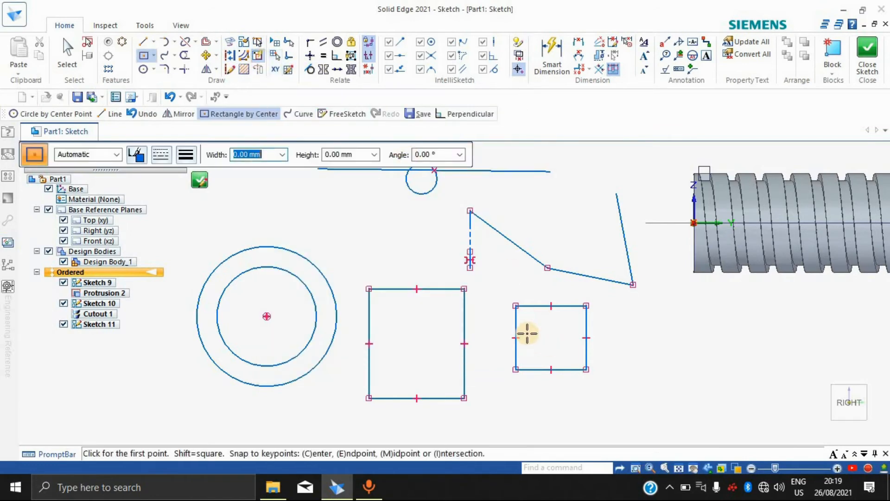
{"action": "mouse_move", "coordinate": [614, 291]}
{"action": "left_mouse_down"}
{"action": "mouse_move", "coordinate": [612, 324]}
{"action": "mouse_move", "coordinate": [512, 374]}
{"action": "mouse_move", "coordinate": [515, 313]}
{"action": "mouse_move", "coordinate": [590, 336]}
{"action": "left_mouse_up"}
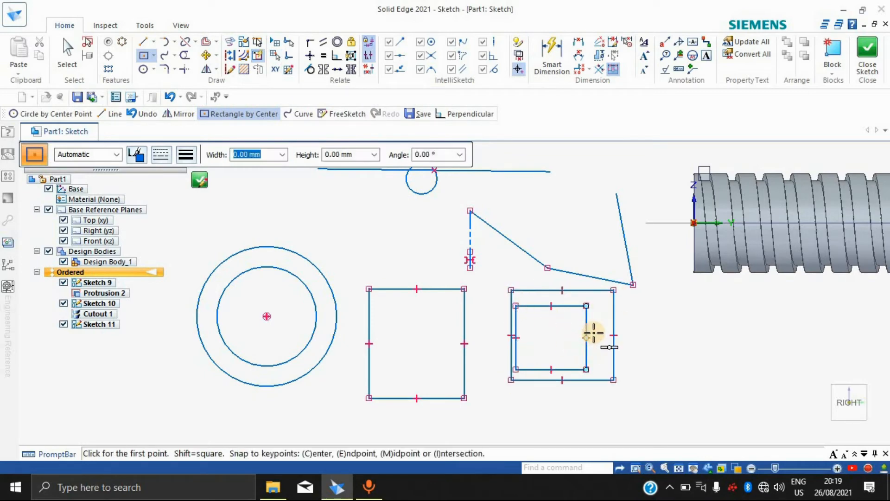
{"action": "key", "text": "ctrl+z"}
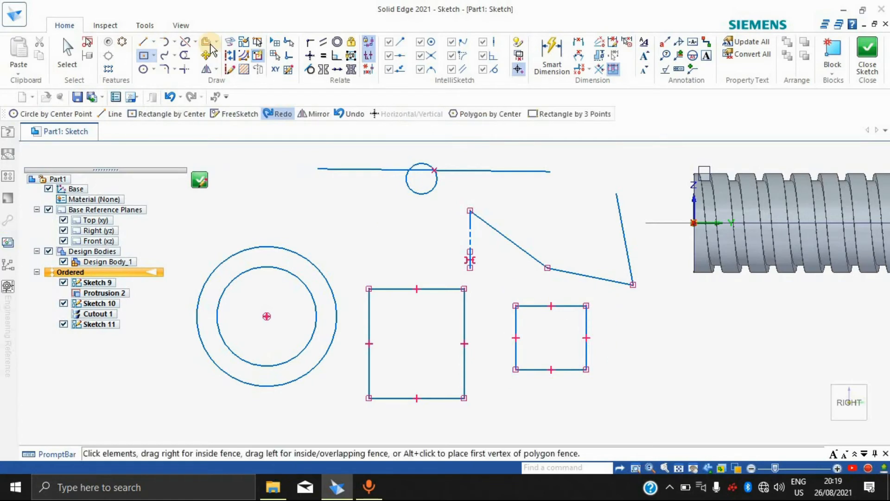
{"action": "left_click", "coordinate": [258, 56]}
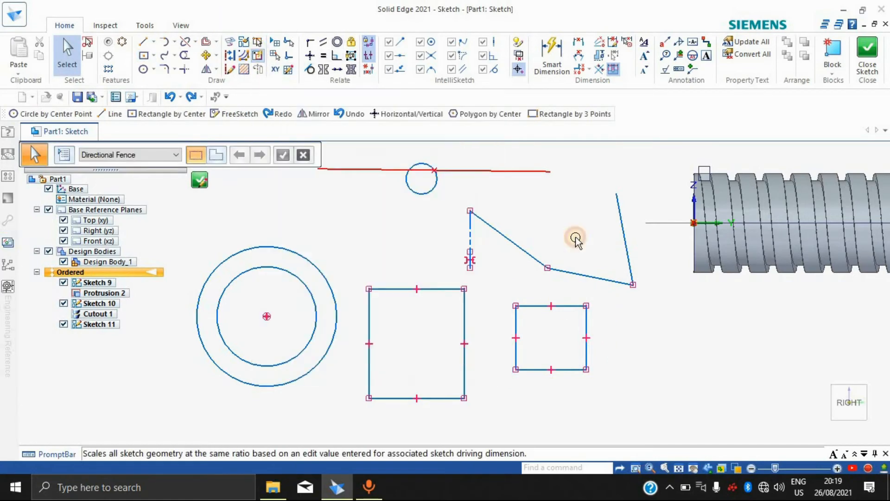
Step: Try the Auto-Scale Sketch option on the four selected sides of the small rectangle, and clear the selection
{"action": "left_click", "coordinate": [536, 307]}
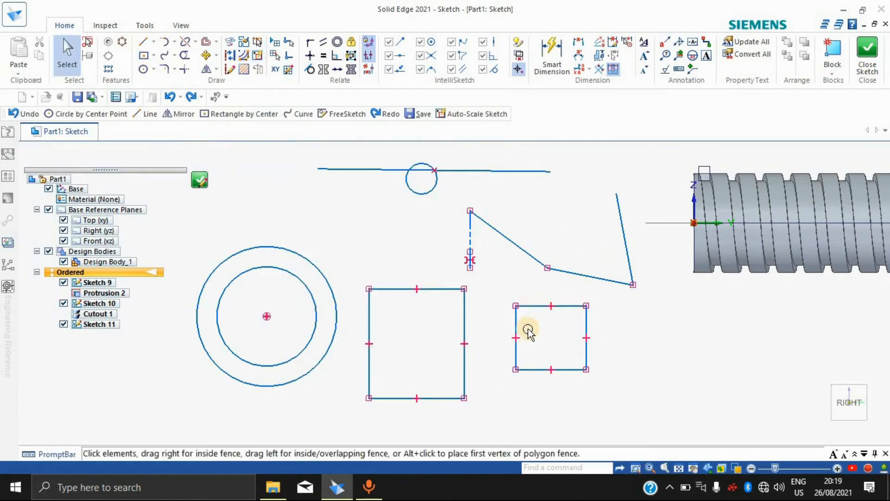
{"action": "left_click", "coordinate": [542, 370], "text": "ctrl"}
{"action": "left_click", "coordinate": [514, 352], "text": "ctrl"}
{"action": "left_click", "coordinate": [588, 333], "text": "ctrl"}
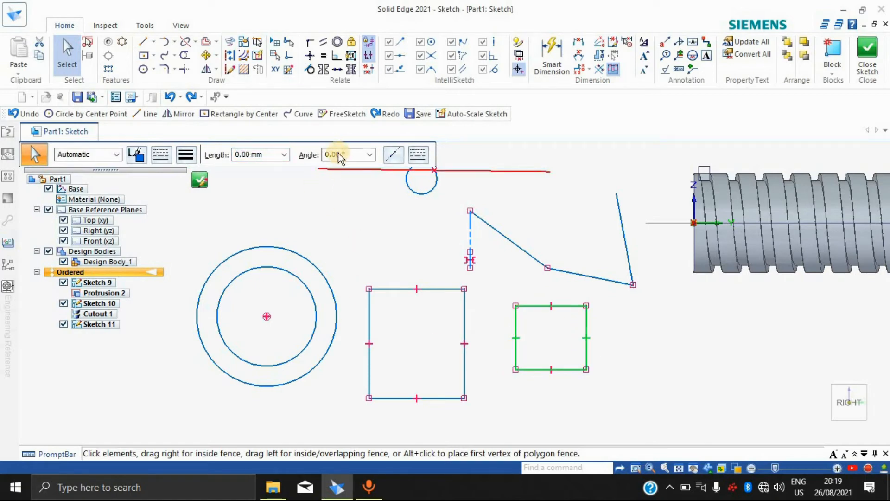
{"action": "left_click", "coordinate": [256, 57]}
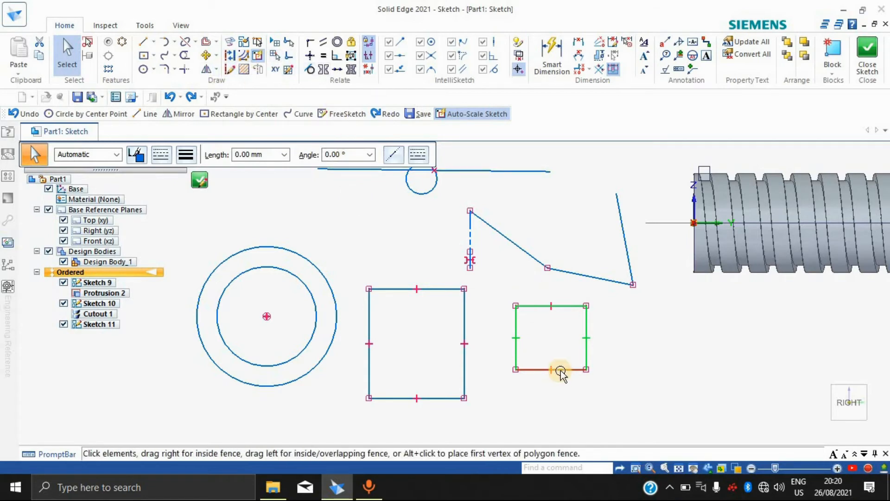
{"action": "key", "text": "Escape"}
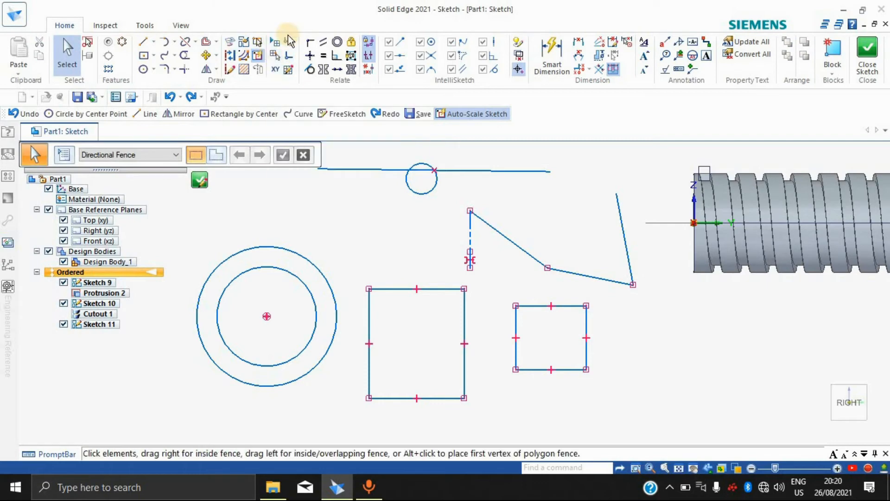
{"action": "key", "text": "Escape"}
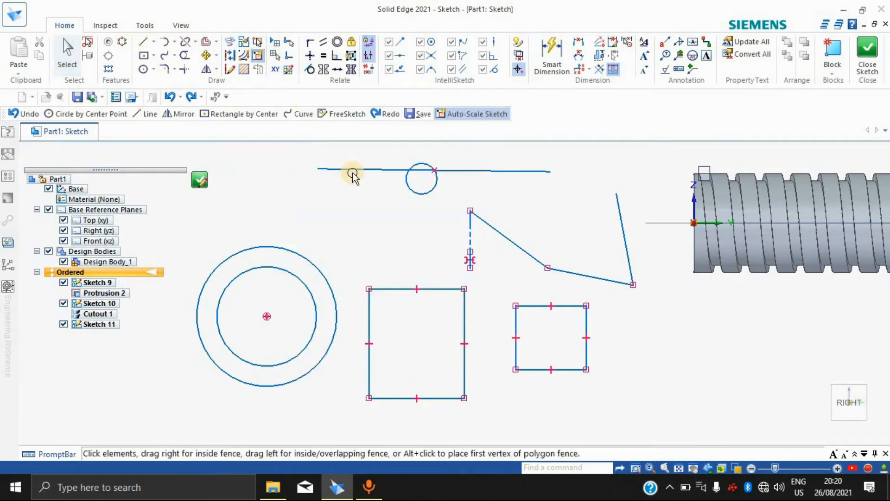
Step: Try Auto-Scale Sketch with the small rectangle's lower side selected, and discard the invalid length entry
{"action": "left_click", "coordinate": [531, 369]}
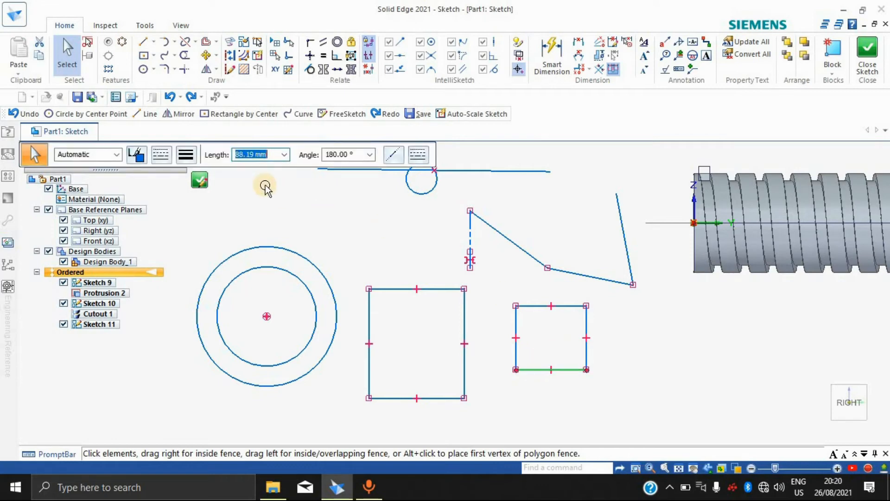
{"action": "type", "text": "``"}
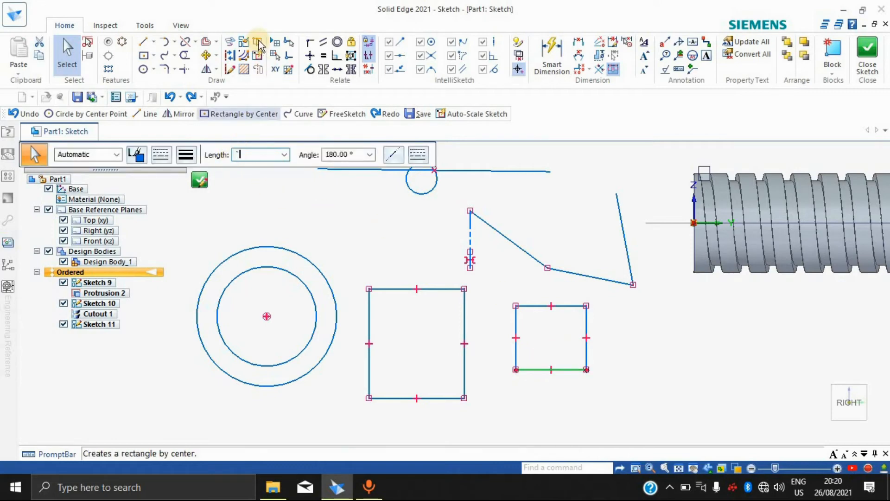
{"action": "left_click", "coordinate": [256, 57]}
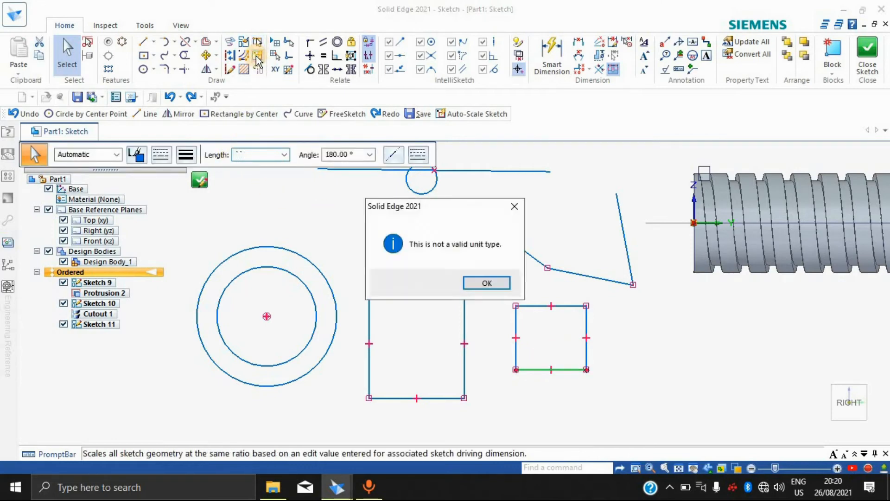
{"action": "left_click", "coordinate": [488, 283]}
{"action": "key", "text": "Escape"}
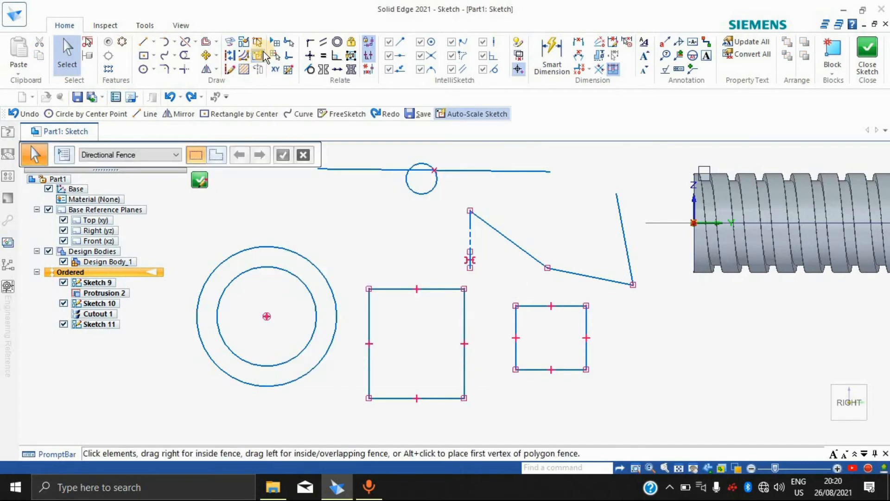
{"action": "left_click", "coordinate": [521, 247]}
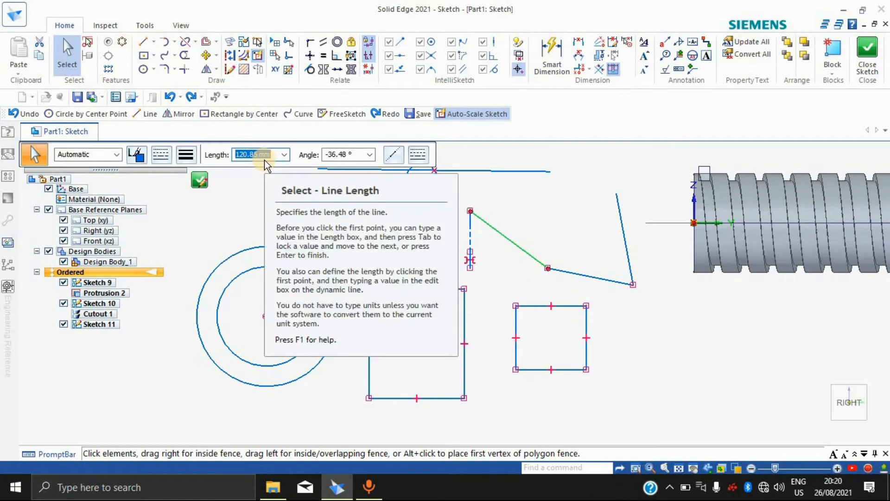
{"action": "key", "text": "Escape"}
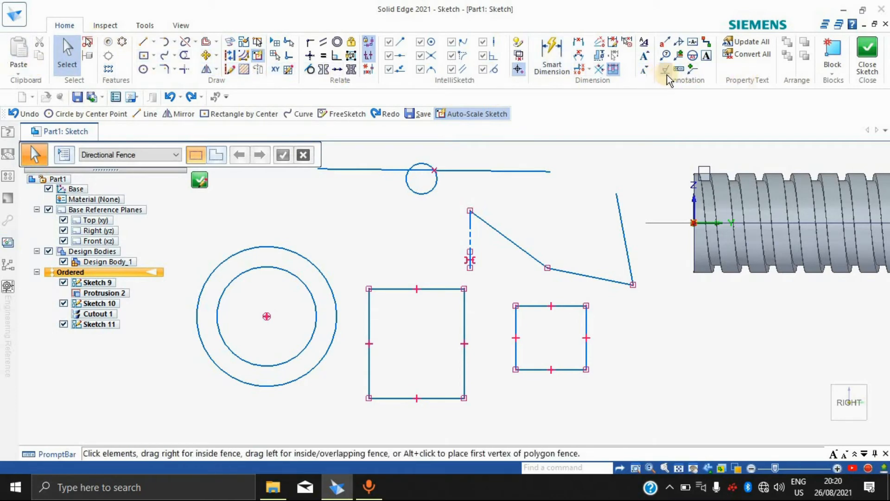
{"action": "left_click", "coordinate": [706, 56]}
{"action": "key", "text": "Escape"}
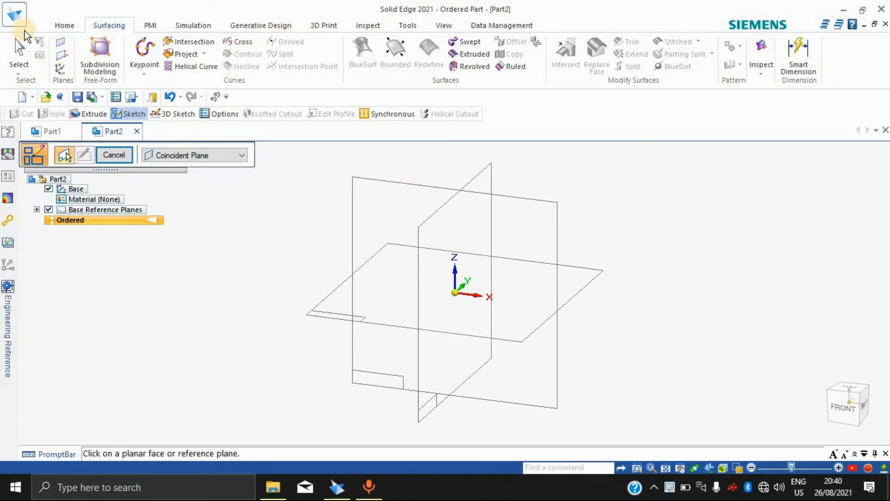
Step: Open the Solid Edge Options dialog for the new ordered part
{"action": "left_click", "coordinate": [15, 21]}
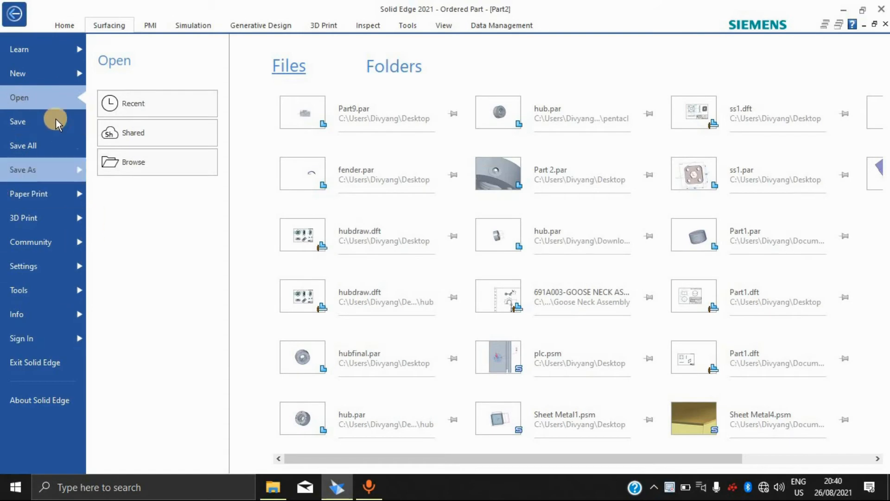
{"action": "left_click", "coordinate": [15, 20]}
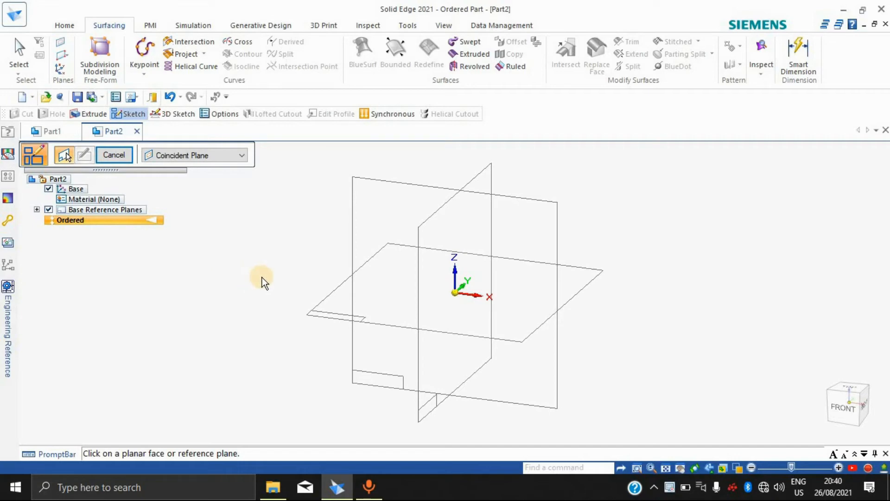
{"action": "left_click", "coordinate": [17, 16]}
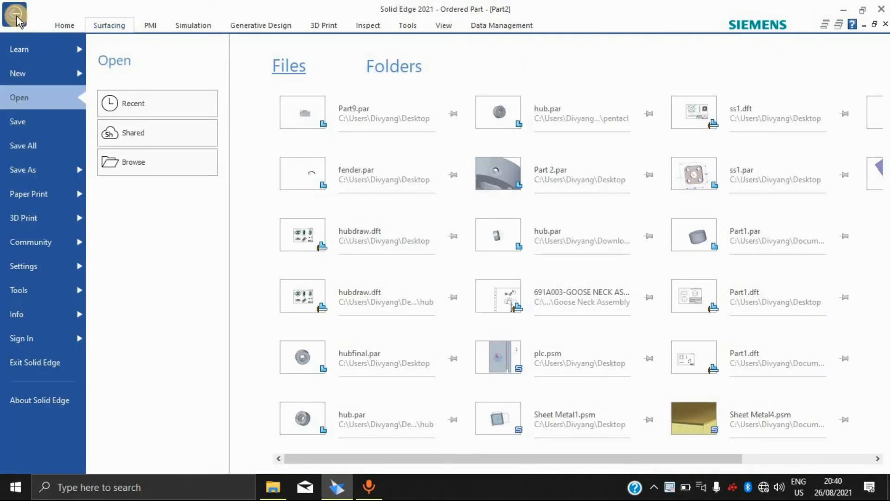
{"action": "left_click", "coordinate": [49, 268]}
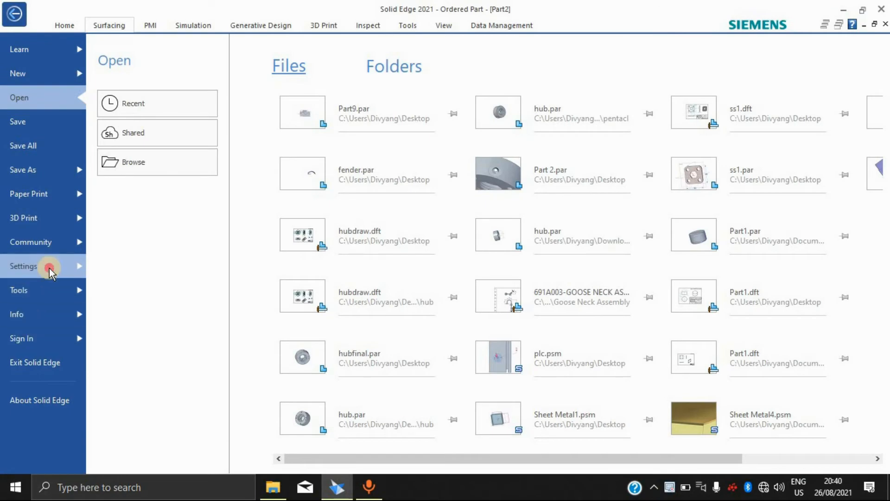
{"action": "left_click", "coordinate": [200, 95]}
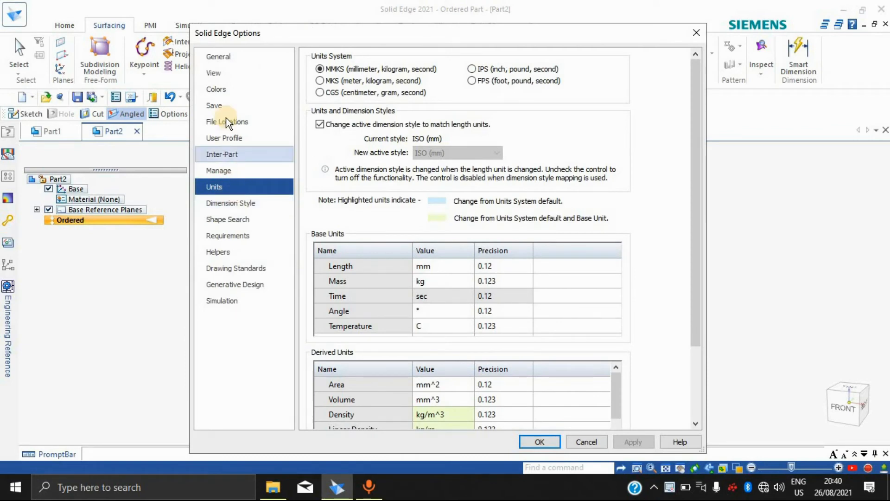
Step: Look through the Colors, Simulation, Drawing Standards, Requirements, Units, Manage, User Profile and Inter-Part option pages
{"action": "left_click", "coordinate": [234, 89]}
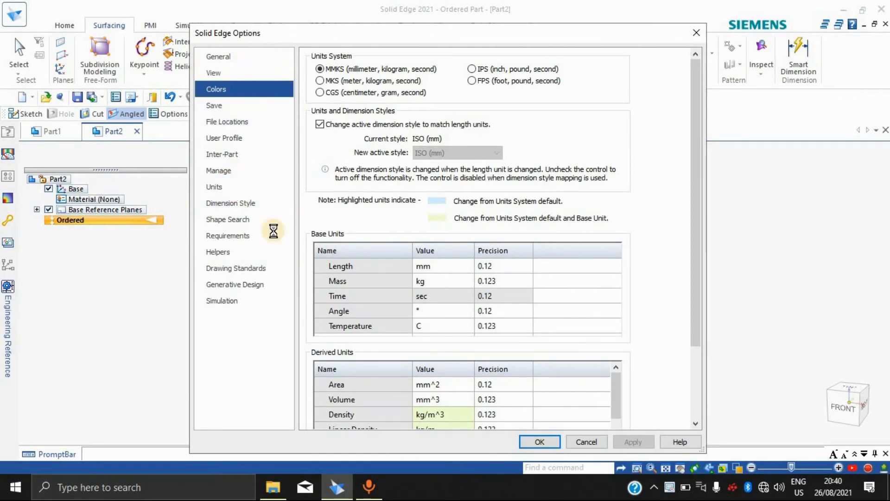
{"action": "left_click", "coordinate": [248, 304]}
{"action": "left_click", "coordinate": [249, 269]}
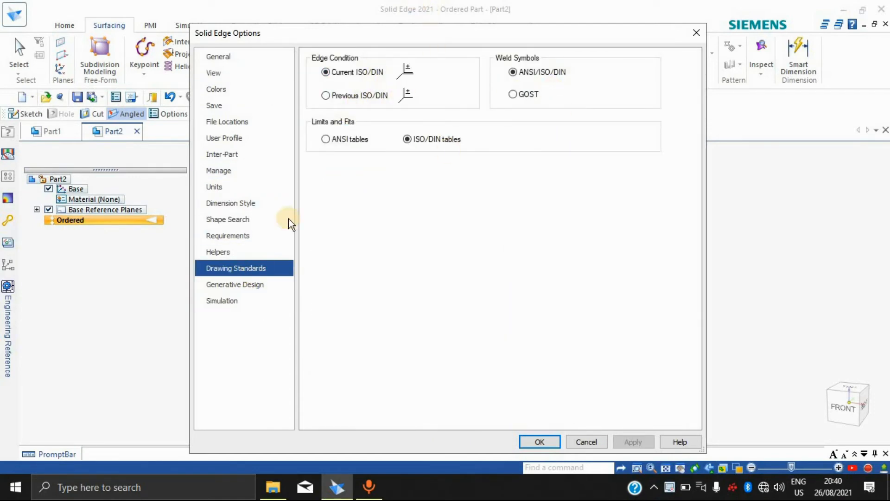
{"action": "left_click", "coordinate": [232, 237]}
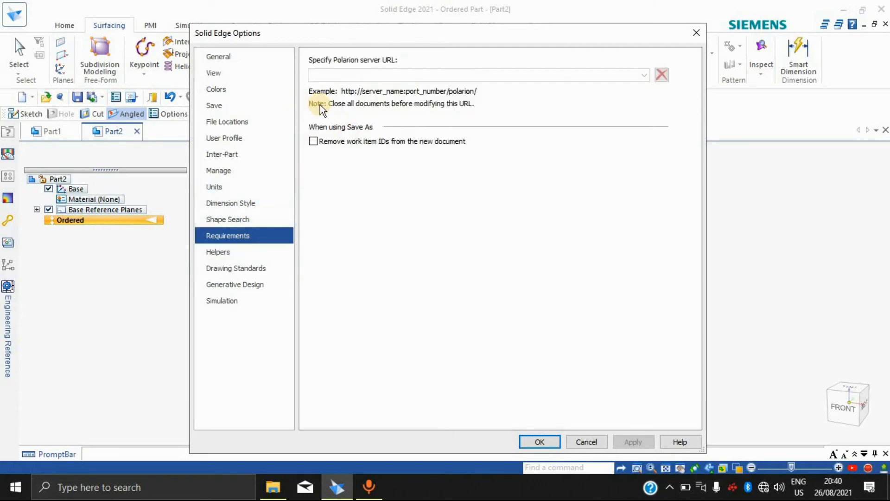
{"action": "left_click", "coordinate": [232, 187]}
{"action": "scroll", "coordinate": [526, 278], "scroll_direction": "down", "scroll_amount": 1}
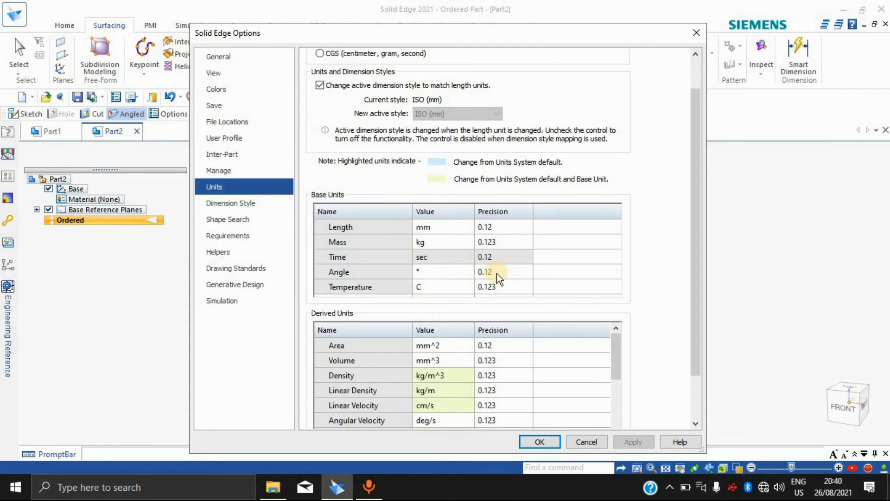
{"action": "left_click_drag", "start_coordinate": [698, 135], "coordinate": [695, 90]}
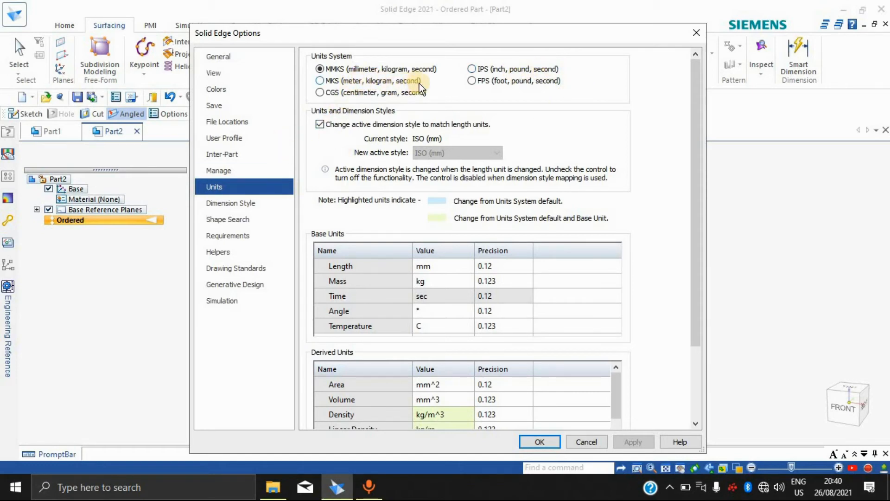
{"action": "left_click", "coordinate": [224, 171]}
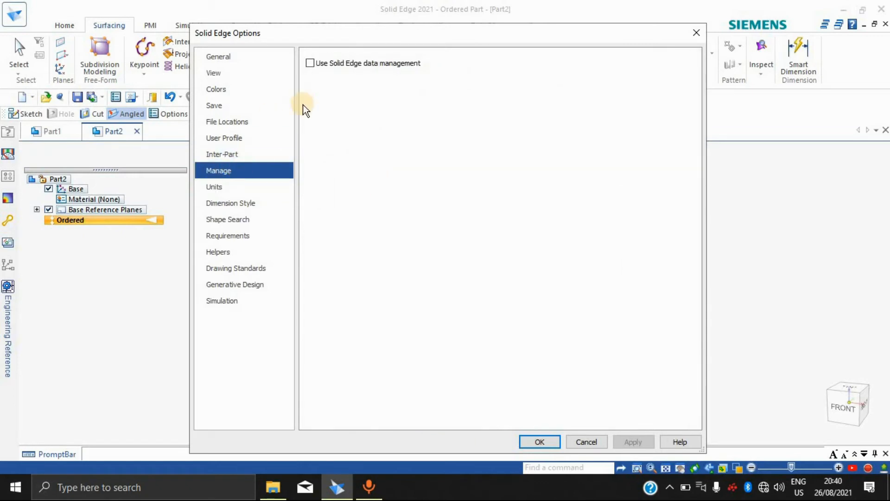
{"action": "left_click", "coordinate": [234, 138]}
{"action": "left_click", "coordinate": [237, 154]}
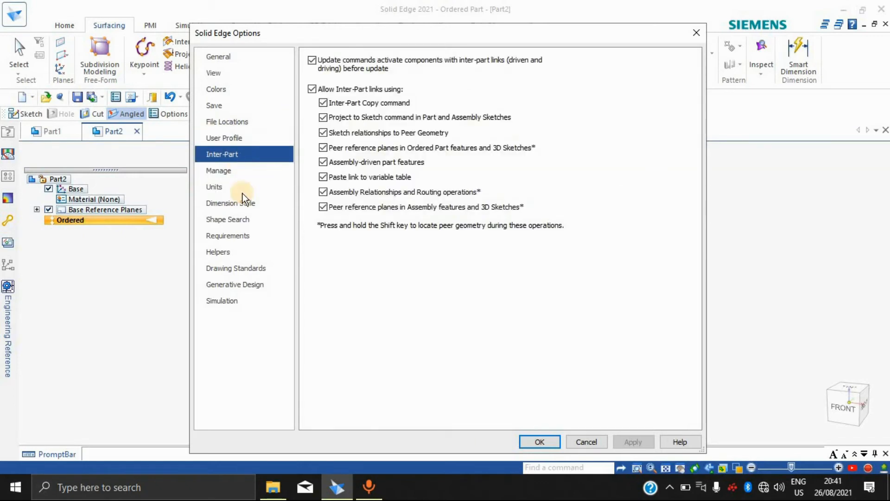
{"action": "left_click", "coordinate": [209, 92]}
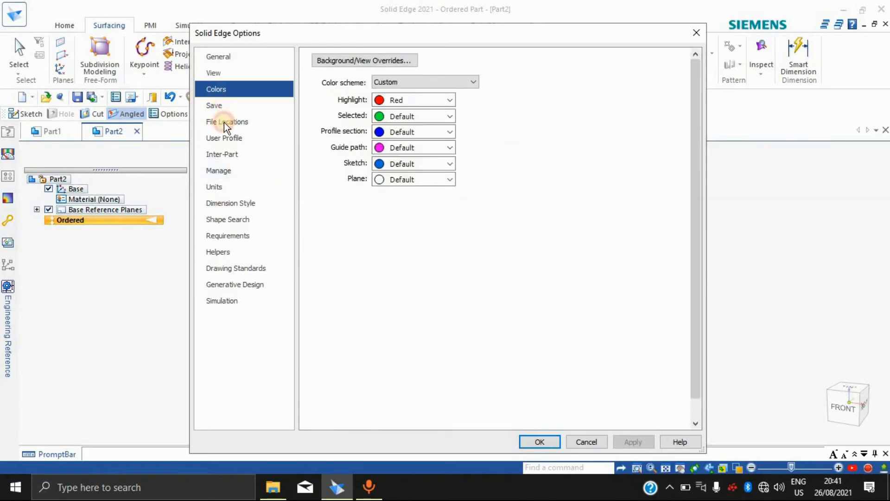
Step: Set the arc smoothness to 10 in the View options, apply it, and close the options dialog
{"action": "left_click", "coordinate": [229, 74]}
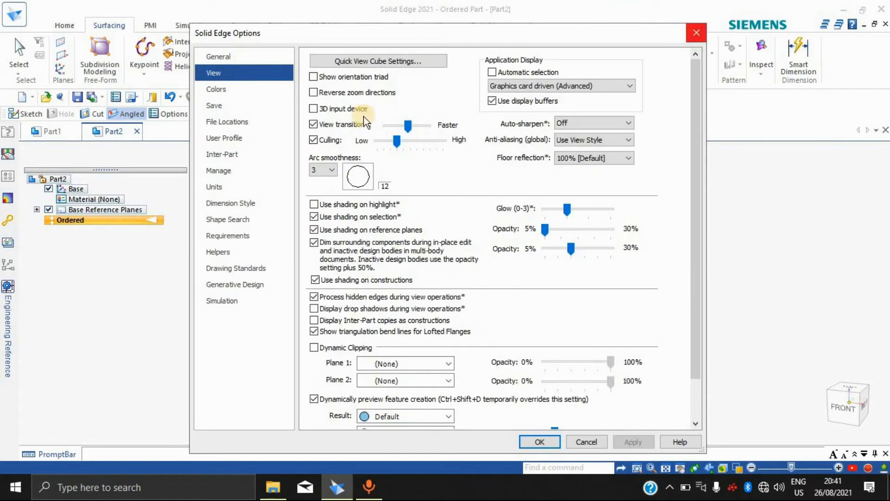
{"action": "left_click", "coordinate": [331, 169]}
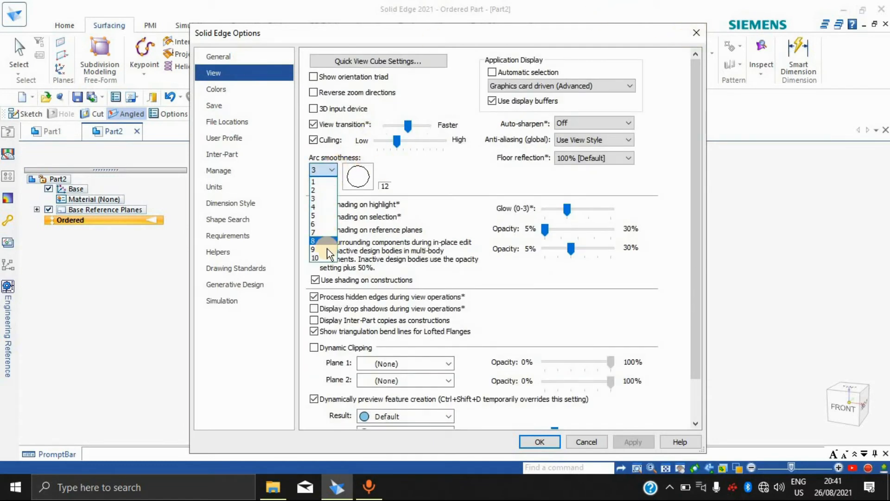
{"action": "left_click", "coordinate": [320, 257]}
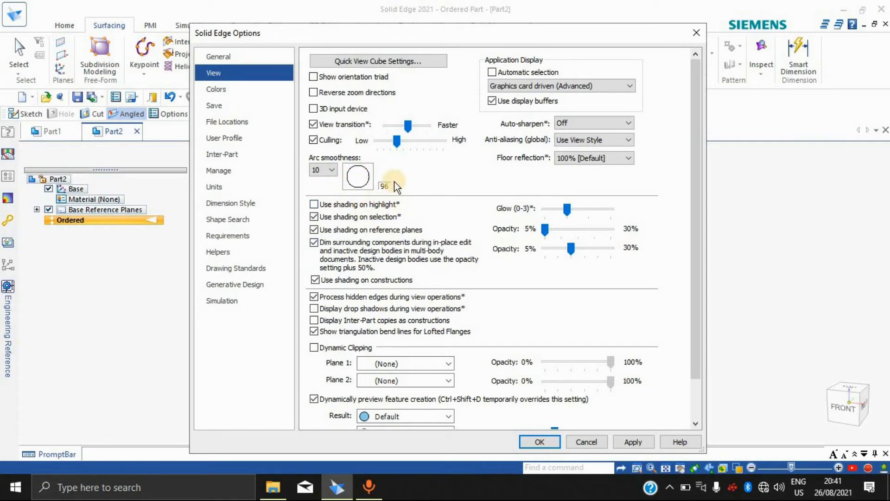
{"action": "scroll", "coordinate": [489, 310], "scroll_direction": "down", "scroll_amount": 2}
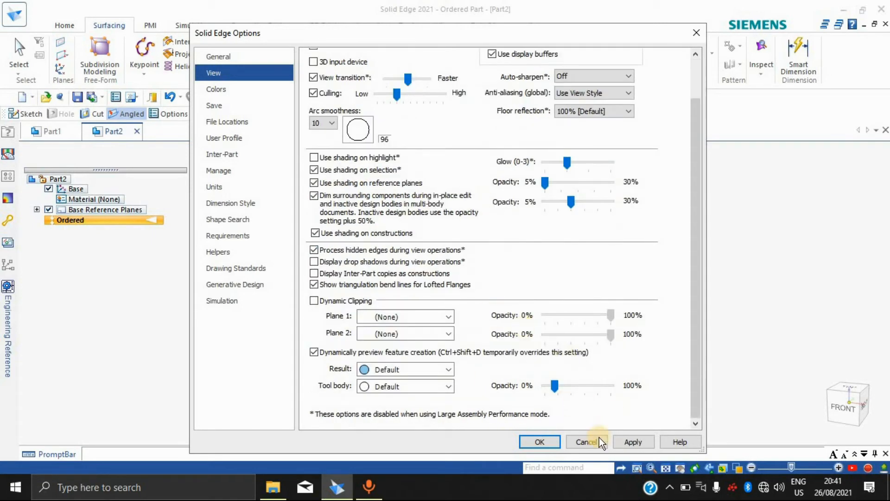
{"action": "left_click", "coordinate": [626, 443]}
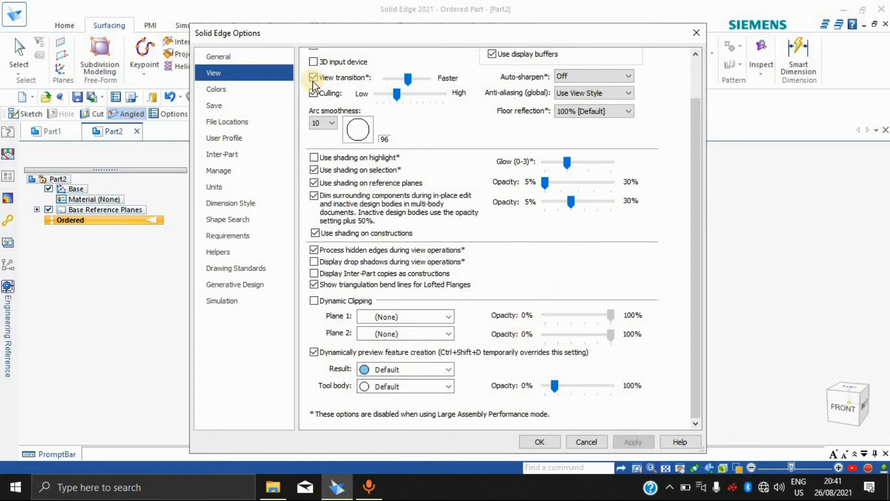
{"action": "left_click", "coordinate": [213, 186]}
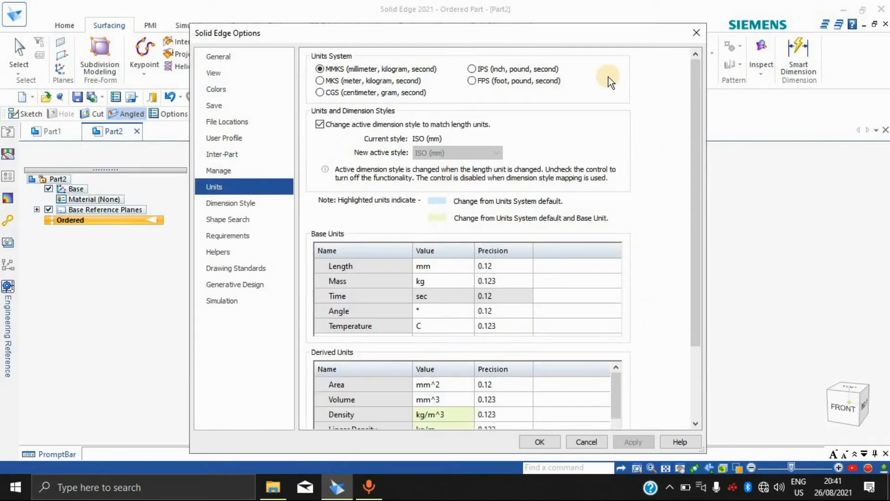
{"action": "left_click", "coordinate": [696, 33]}
Step: Reopen the Solid Edge Options dialog and examine the General settings
{"action": "left_click", "coordinate": [19, 15]}
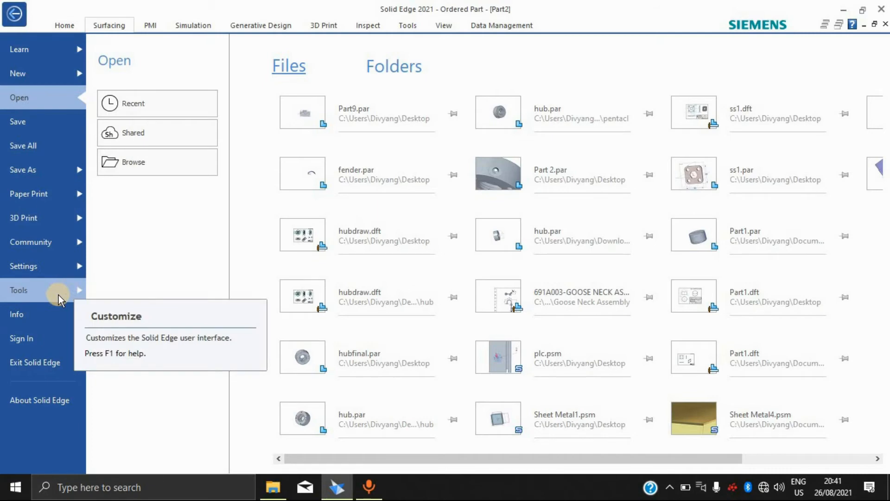
{"action": "left_click", "coordinate": [69, 267]}
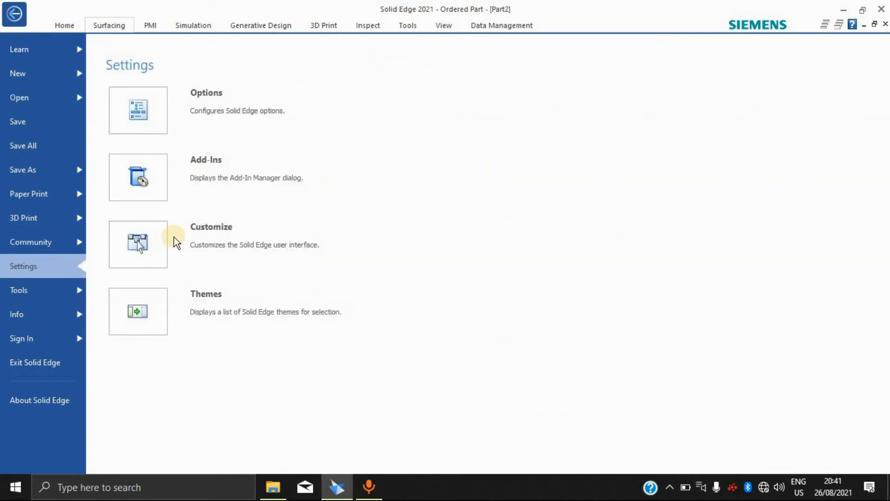
{"action": "left_click", "coordinate": [199, 129]}
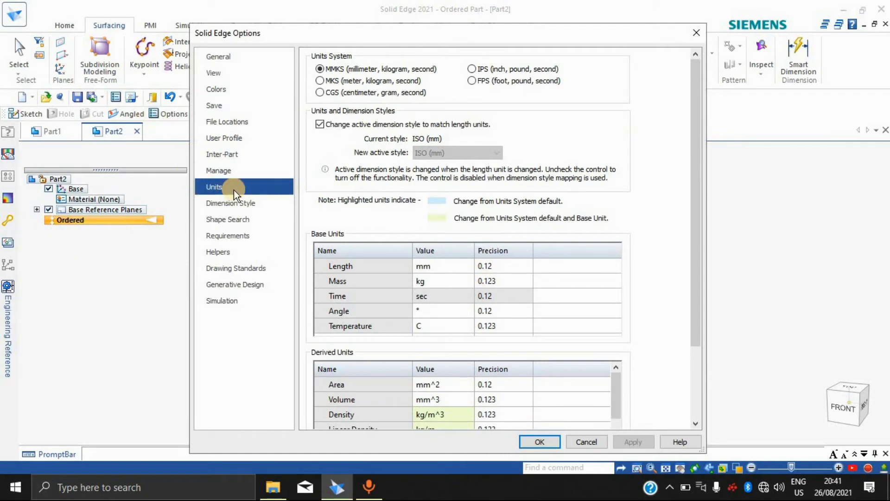
{"action": "left_click", "coordinate": [223, 57]}
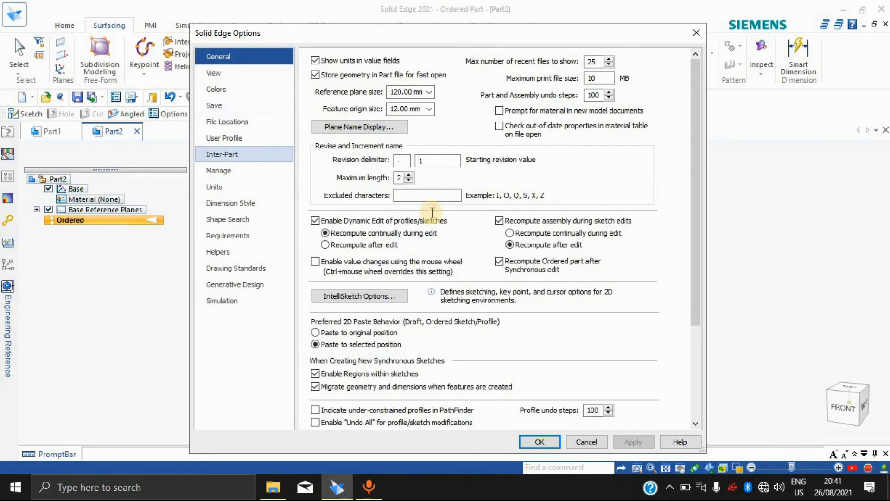
Step: Examine the Dimension Style options and close the options dialog without applying anything
{"action": "left_click", "coordinate": [237, 203]}
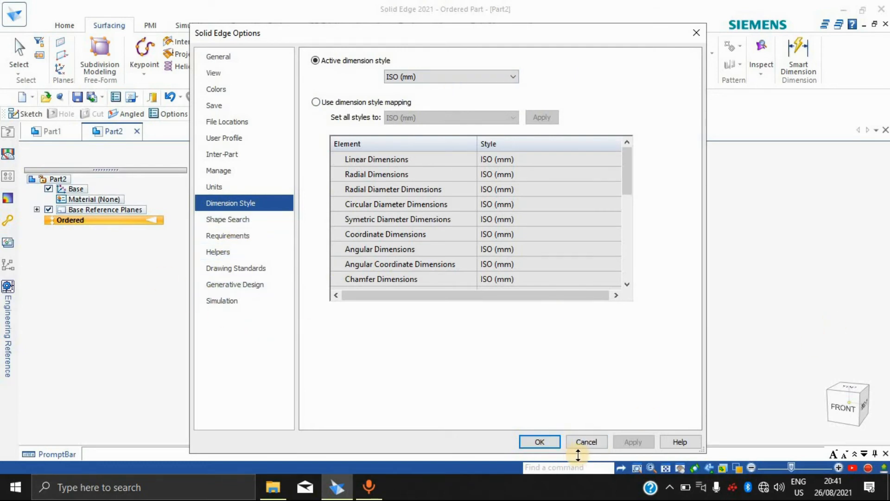
{"action": "left_click", "coordinate": [586, 442]}
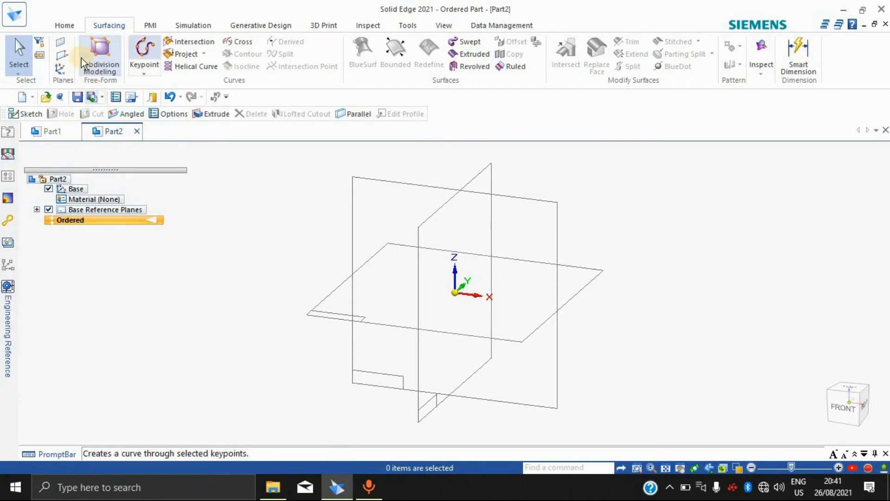
Step: Sketch a rectangle centred on the origin of the front (XZ) plane, larger than the reference plane, and close the sketch
{"action": "left_click", "coordinate": [29, 113]}
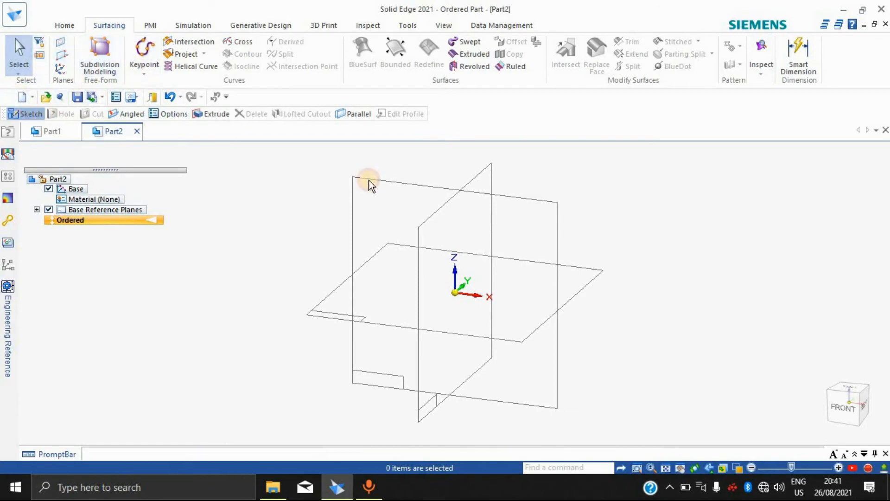
{"action": "left_click", "coordinate": [375, 239]}
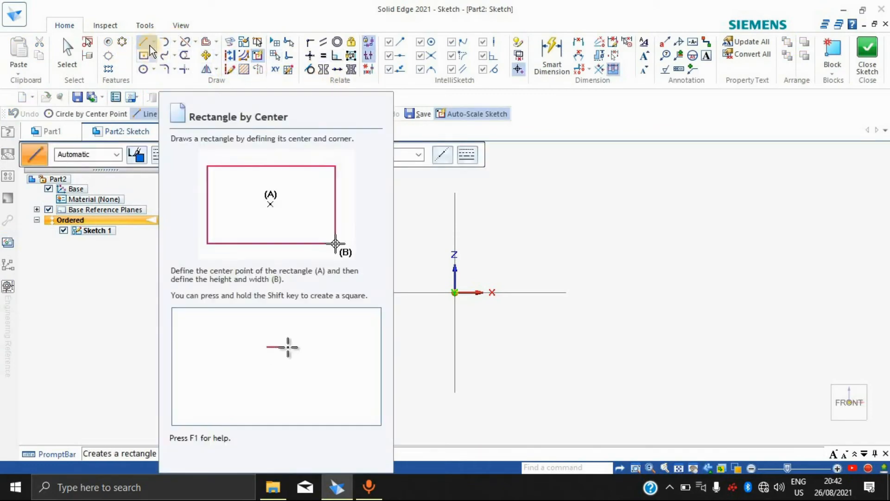
{"action": "left_click", "coordinate": [149, 60]}
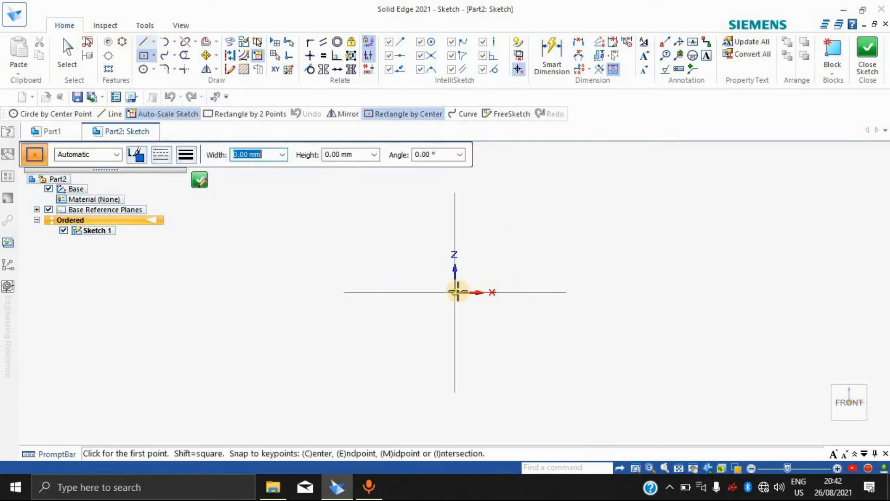
{"action": "left_click", "coordinate": [612, 401]}
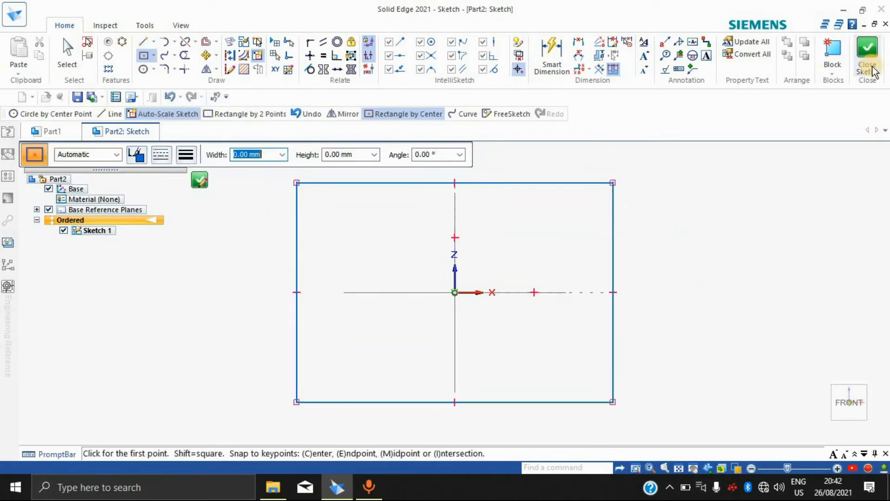
{"action": "left_click", "coordinate": [871, 69]}
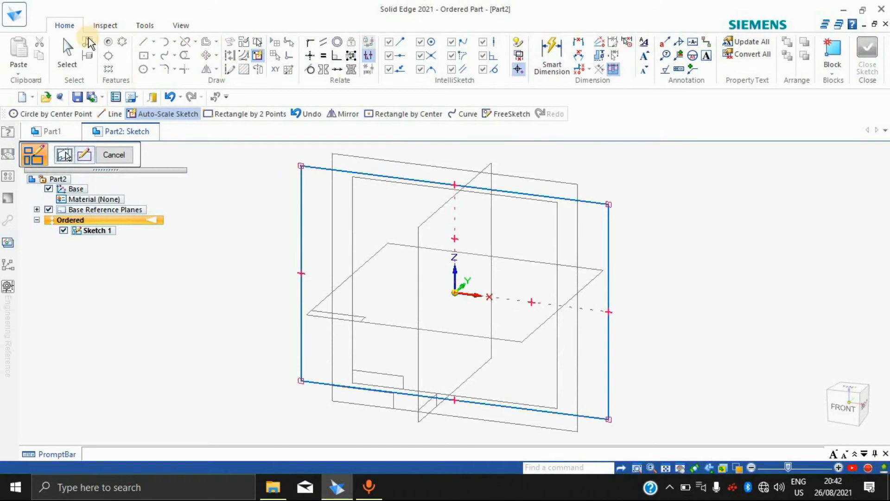
{"action": "left_click", "coordinate": [96, 24]}
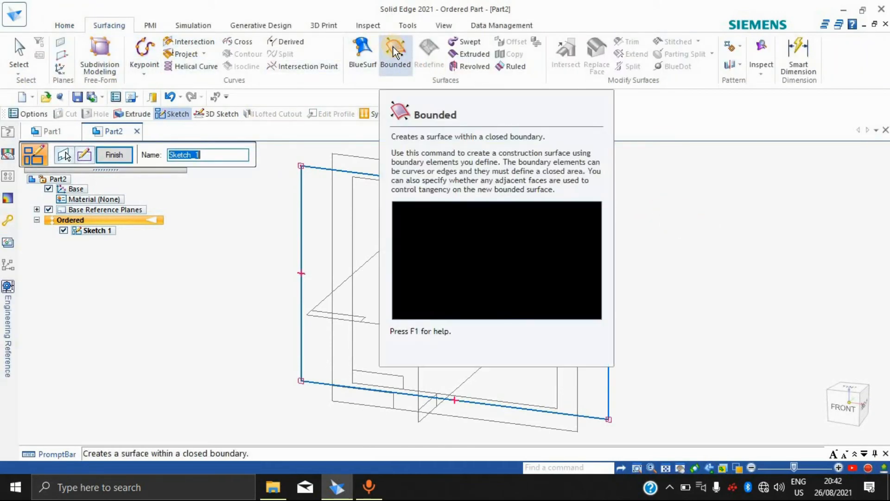
{"action": "left_click", "coordinate": [369, 58]}
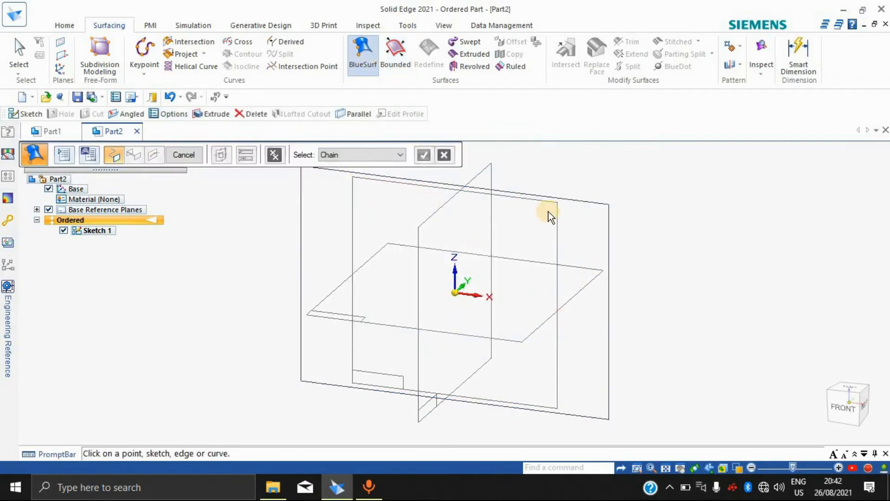
{"action": "left_click", "coordinate": [365, 157]}
{"action": "left_click", "coordinate": [71, 172]}
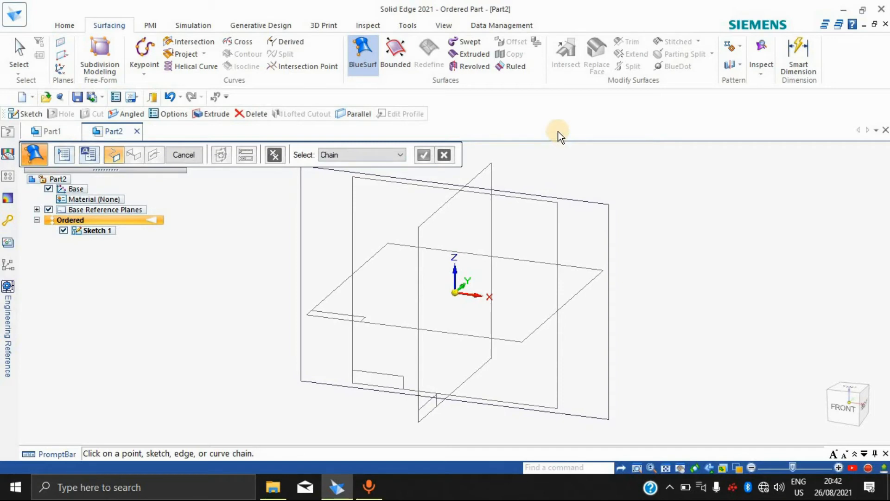
{"action": "key", "text": "Escape"}
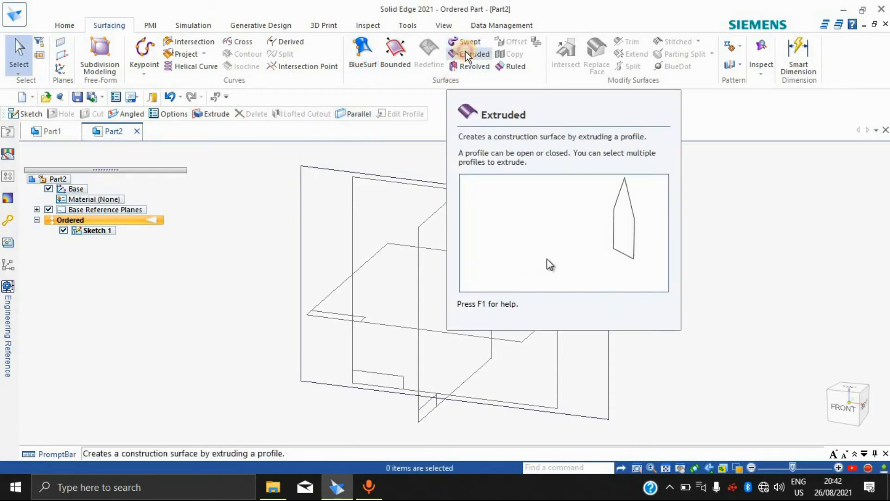
Step: Try extruding the existing rectangle sketch into a construction surface about 17 mm deep, and undo it
{"action": "left_click", "coordinate": [466, 51]}
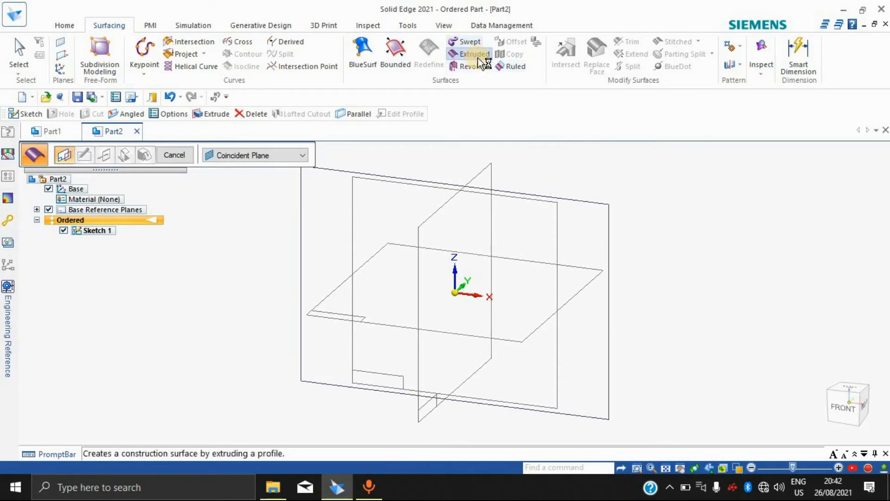
{"action": "left_click", "coordinate": [260, 162]}
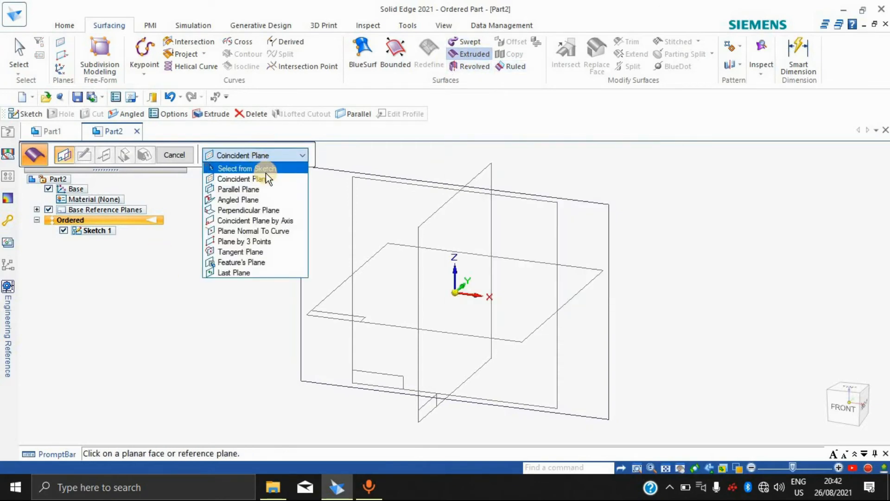
{"action": "left_click", "coordinate": [266, 173]}
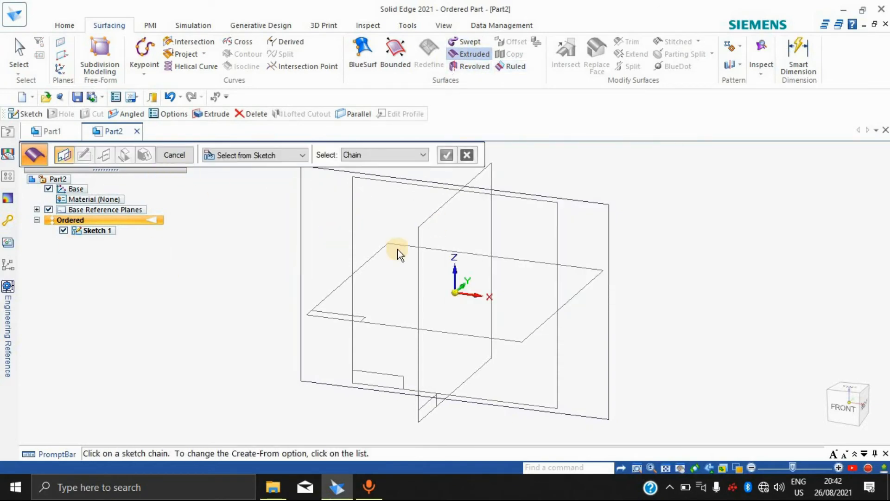
{"action": "mouse_move", "coordinate": [605, 221]}
{"action": "middle_mouse_down"}
{"action": "mouse_move", "coordinate": [540, 241]}
{"action": "mouse_move", "coordinate": [402, 199]}
{"action": "middle_mouse_up"}
{"action": "left_click", "coordinate": [389, 182]}
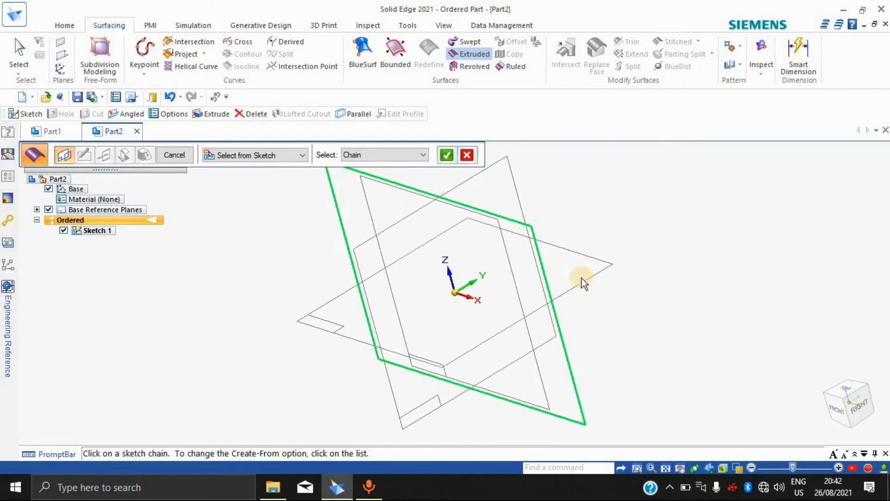
{"action": "left_click", "coordinate": [446, 155]}
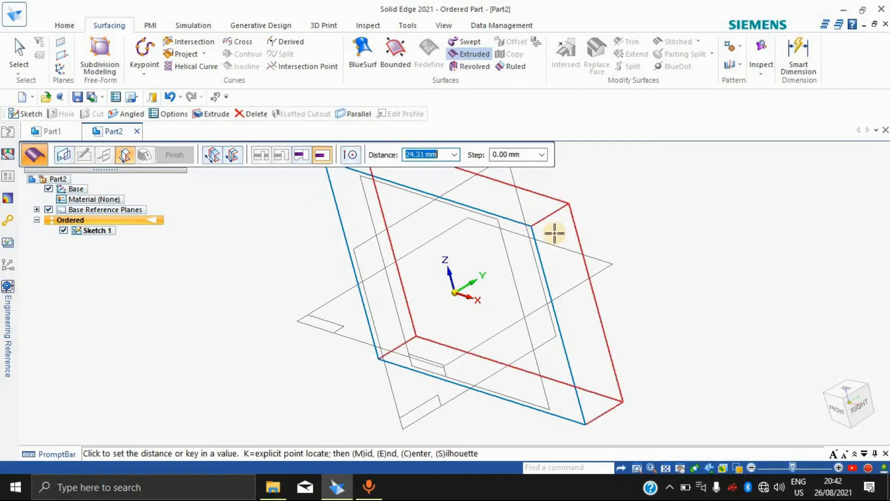
{"action": "left_click", "coordinate": [527, 281]}
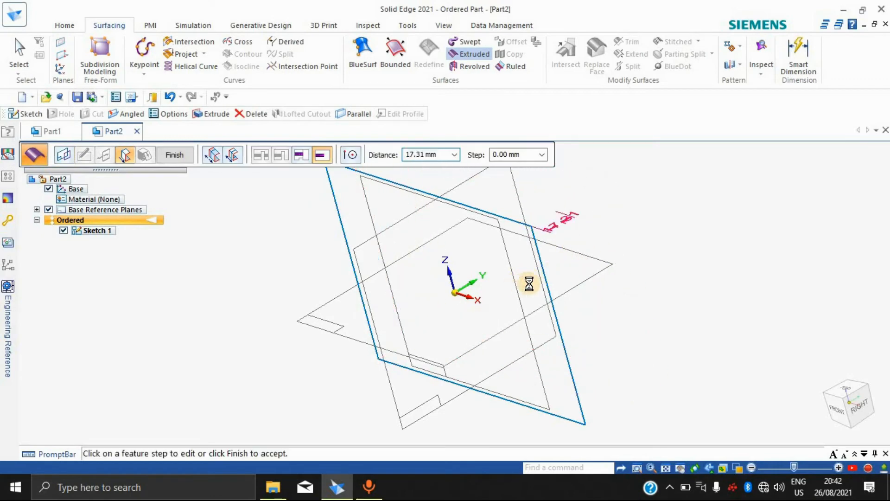
{"action": "middle_click_drag", "start_coordinate": [688, 185], "coordinate": [573, 231]}
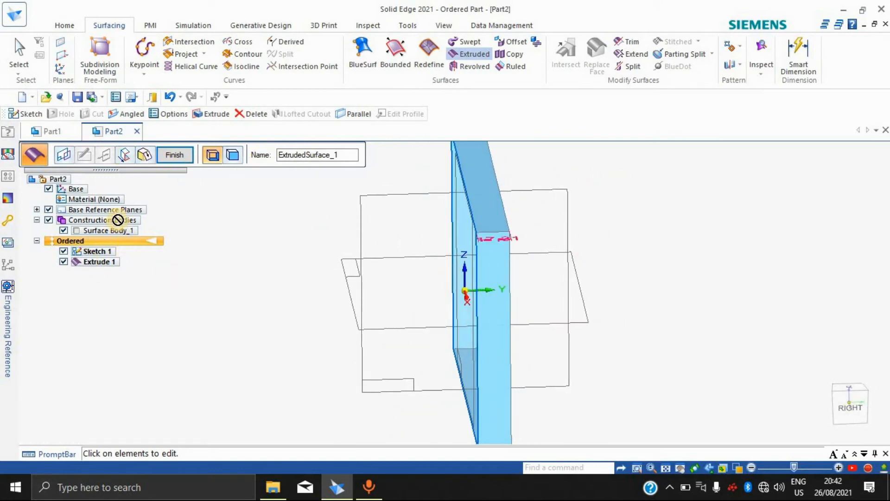
{"action": "key", "text": "ctrl+z"}
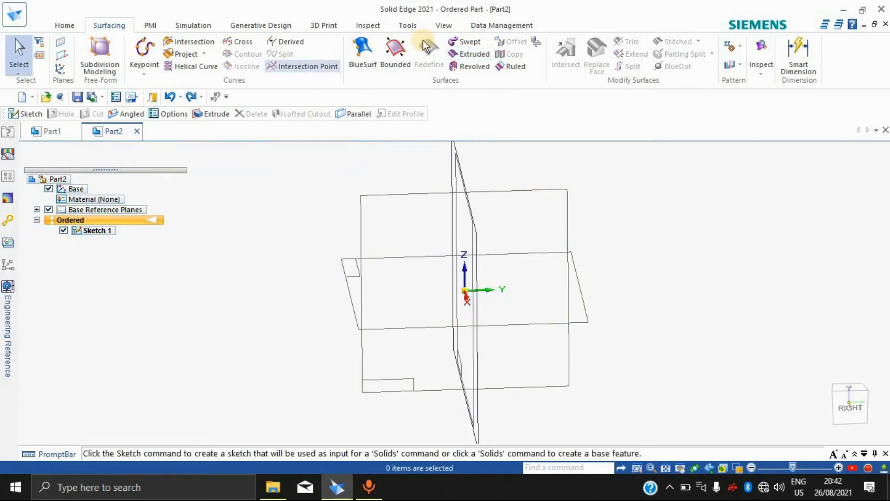
Step: Extrude the rectangle sketch chain as a construction surface about 176 mm along the positive Y direction
{"action": "left_click", "coordinate": [469, 54]}
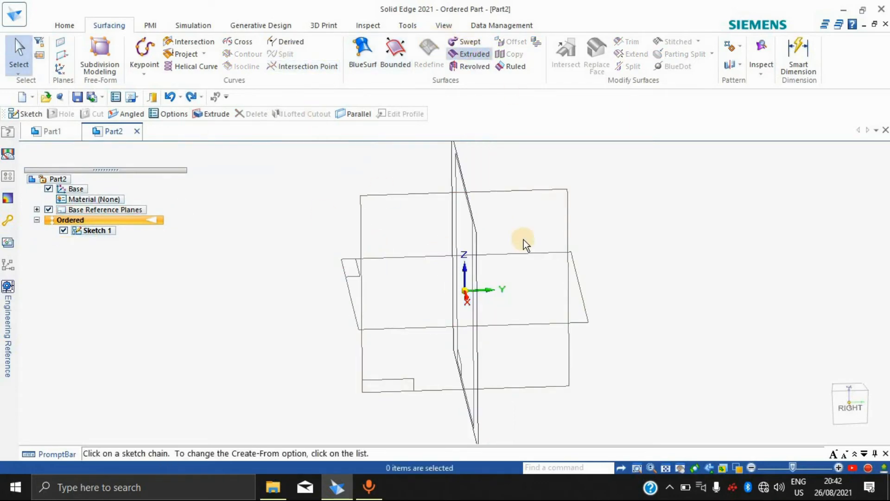
{"action": "left_click", "coordinate": [475, 237]}
{"action": "left_click", "coordinate": [447, 155]}
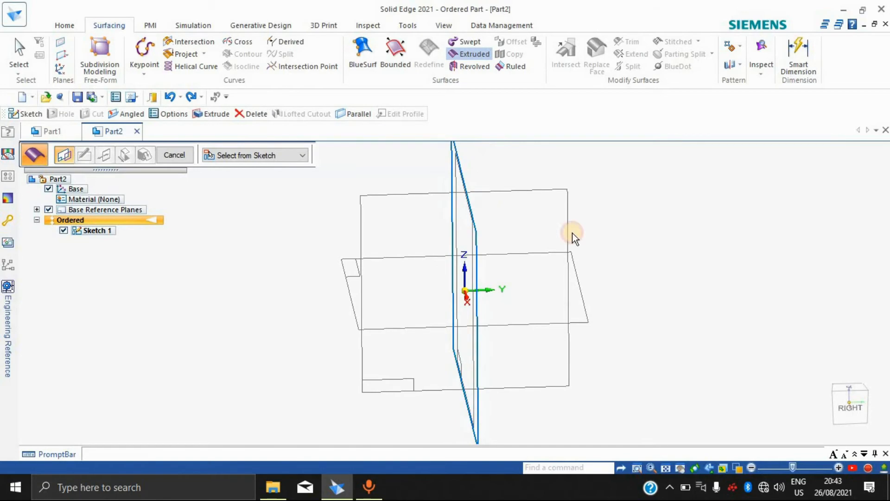
{"action": "left_click", "coordinate": [813, 242]}
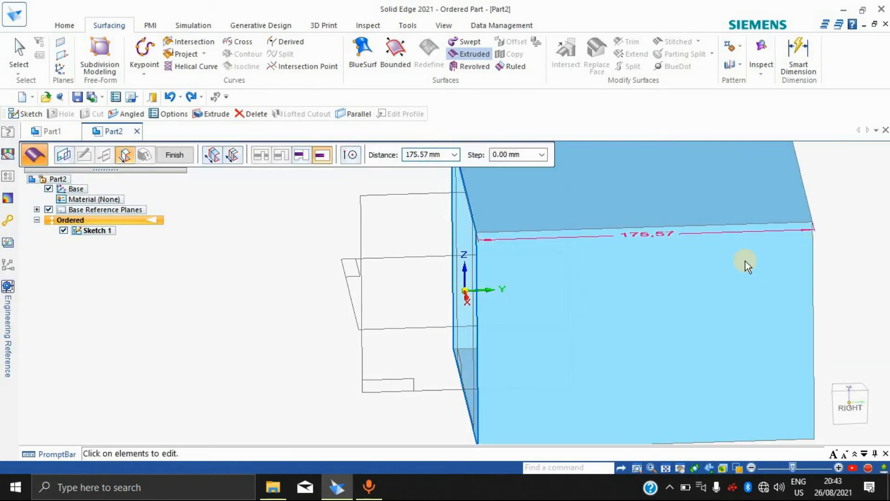
{"action": "middle_click_drag", "start_coordinate": [817, 255], "coordinate": [677, 324]}
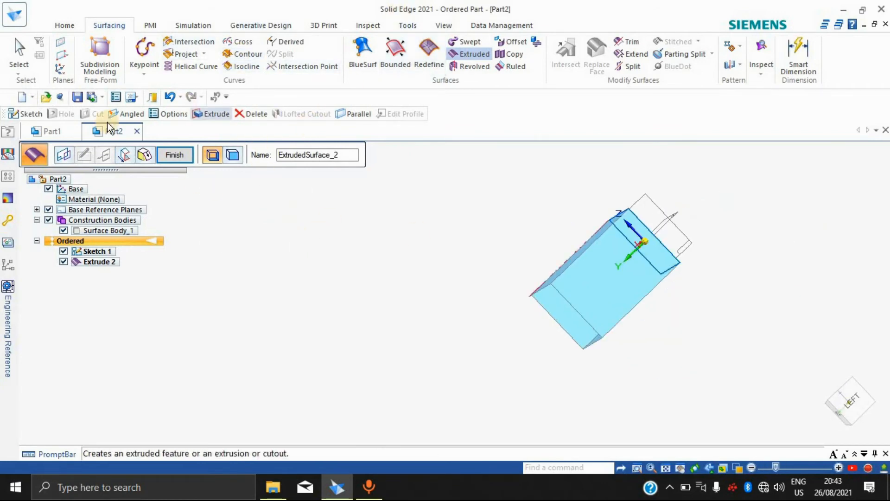
Step: Try to create a keypoint curve from points placed in free space and near the extruded surface's side
{"action": "left_click", "coordinate": [143, 74]}
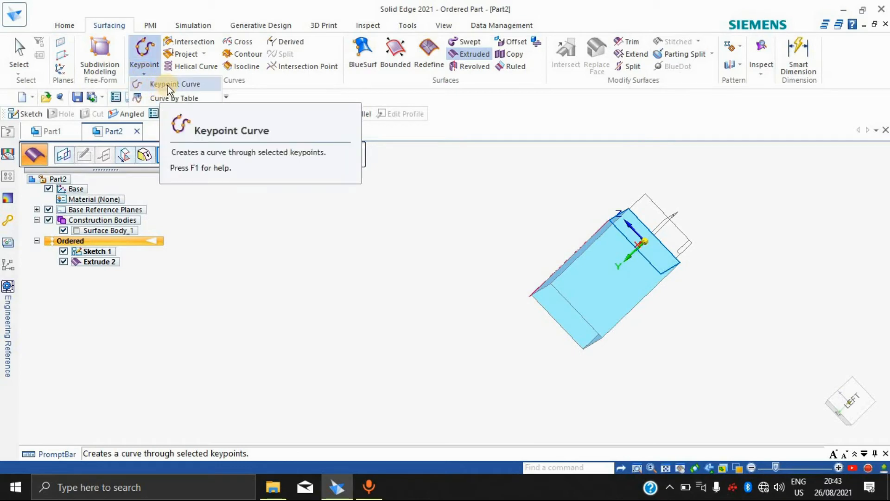
{"action": "left_click", "coordinate": [170, 85]}
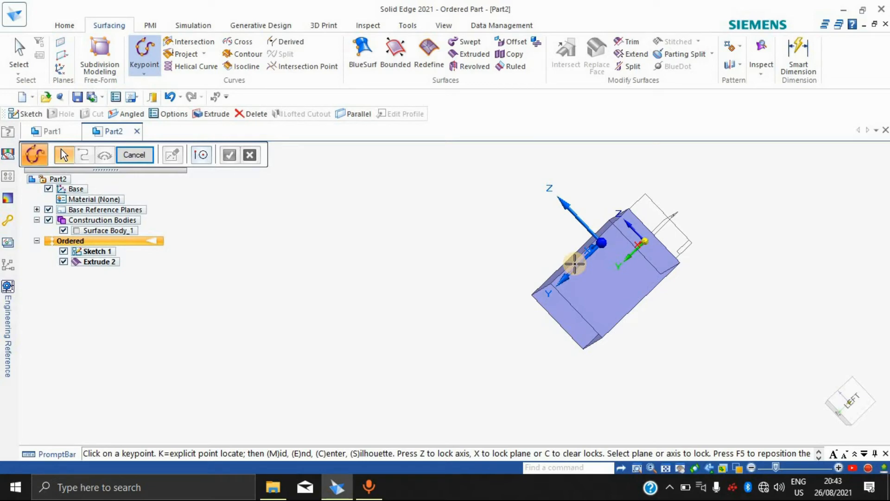
{"action": "left_click", "coordinate": [366, 334]}
{"action": "left_click", "coordinate": [367, 302]}
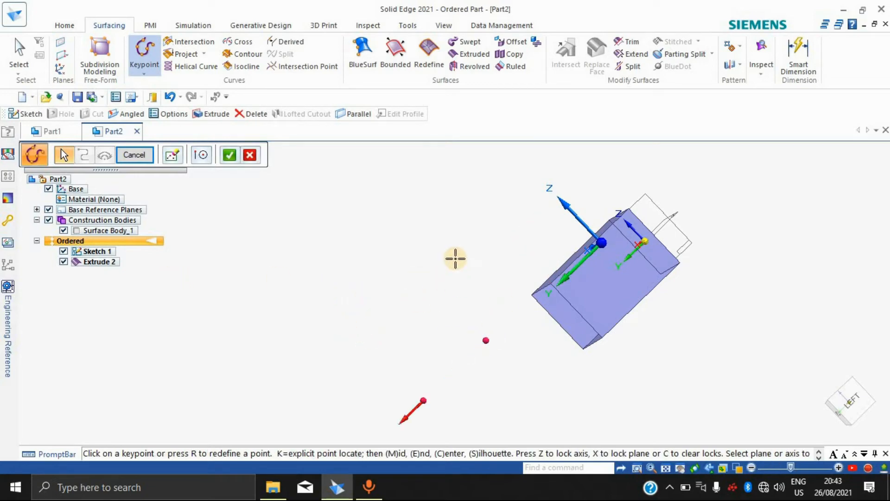
{"action": "middle_click_drag", "start_coordinate": [567, 306], "coordinate": [632, 248]}
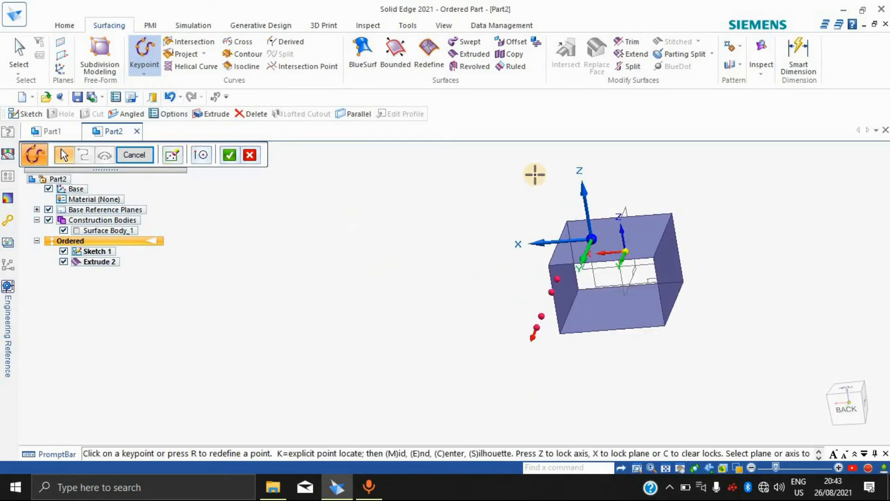
{"action": "left_click", "coordinate": [561, 274]}
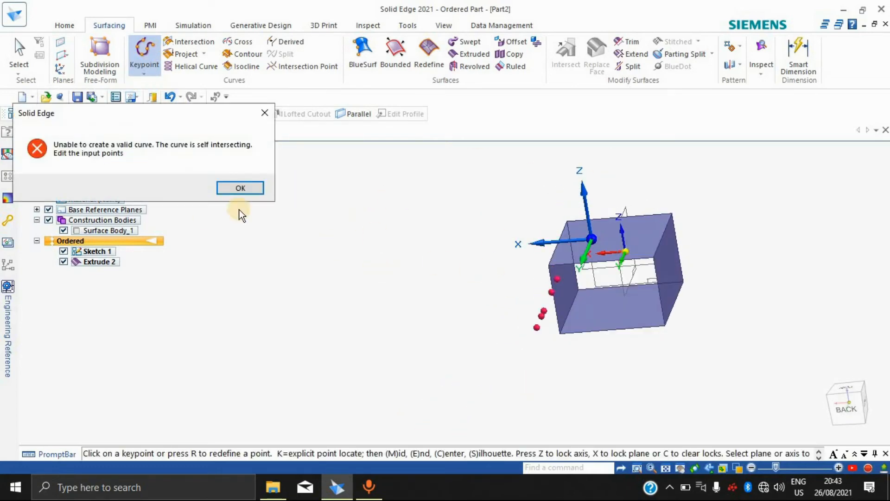
{"action": "left_click", "coordinate": [241, 188]}
{"action": "left_click", "coordinate": [313, 183]}
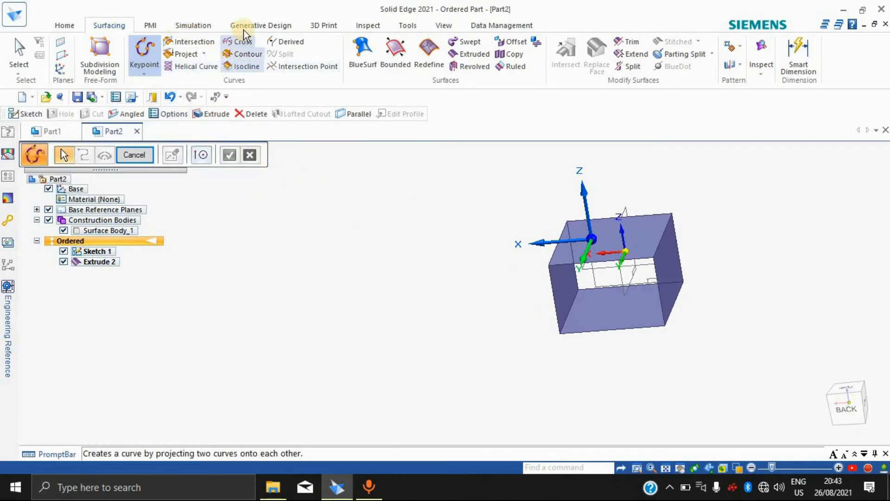
Step: Create a keypoint curve through six freely placed points running in a wave away from the extruded surface
{"action": "middle_click_drag", "start_coordinate": [731, 274], "coordinate": [741, 213]}
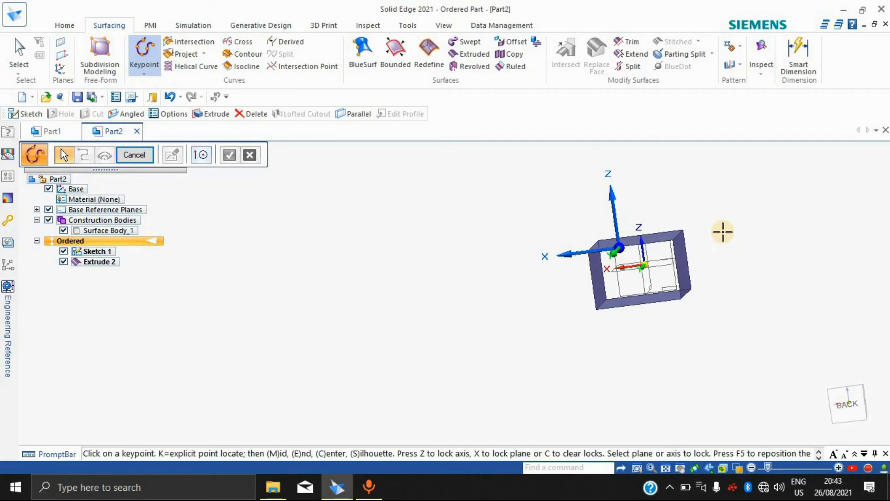
{"action": "scroll", "coordinate": [722, 232], "scroll_direction": "up", "scroll_amount": 5}
{"action": "scroll", "coordinate": [548, 276], "scroll_direction": "down", "scroll_amount": 4}
{"action": "scroll", "coordinate": [549, 310], "scroll_direction": "up", "scroll_amount": 1}
{"action": "left_click", "coordinate": [146, 65]}
{"action": "left_click", "coordinate": [178, 83]}
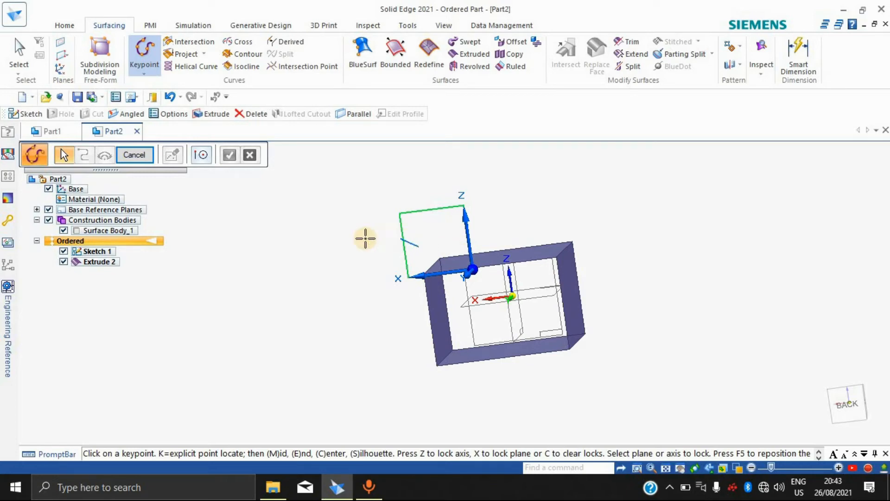
{"action": "left_click", "coordinate": [358, 214]}
{"action": "left_click", "coordinate": [321, 266]}
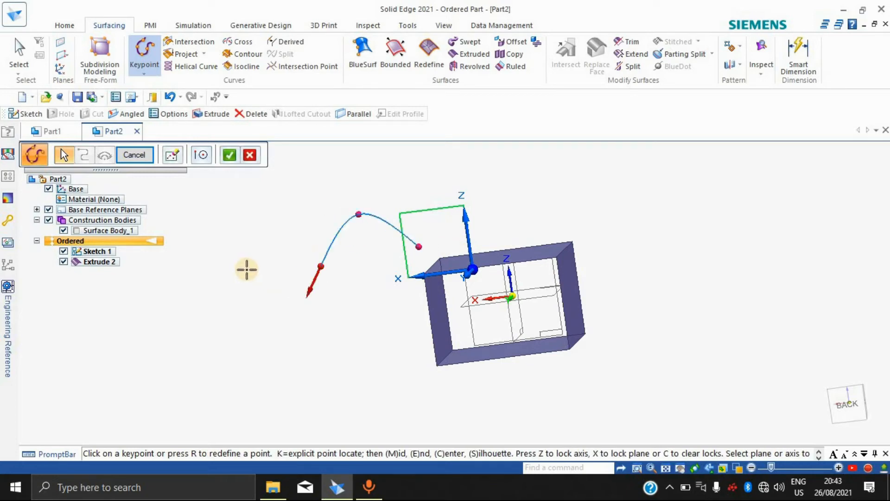
{"action": "left_click", "coordinate": [245, 268]}
{"action": "left_click", "coordinate": [186, 251]}
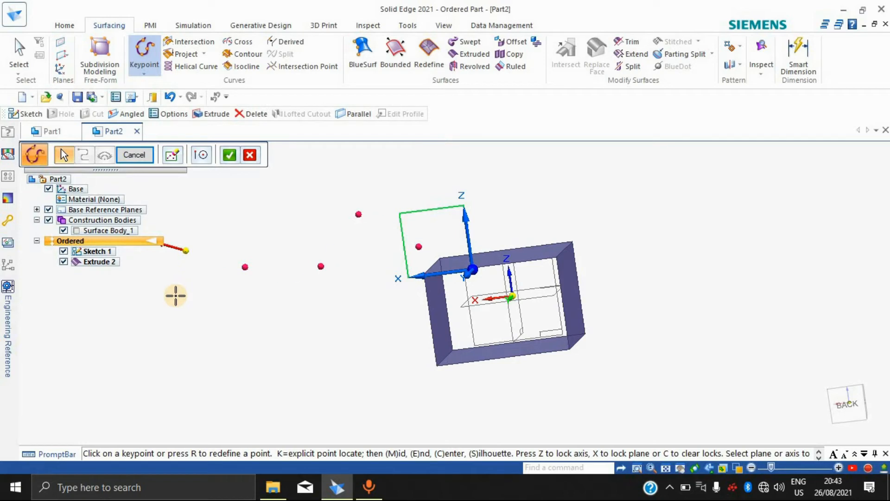
{"action": "left_click", "coordinate": [234, 159]}
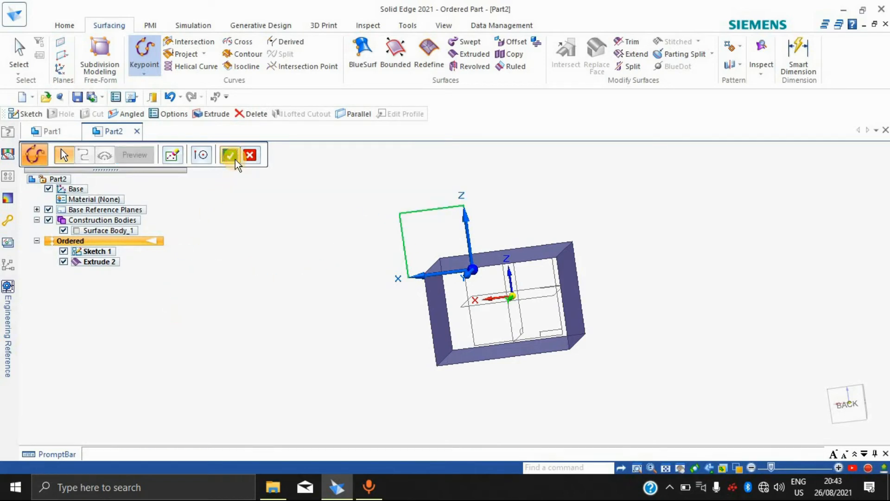
{"action": "middle_click_drag", "start_coordinate": [348, 294], "coordinate": [498, 292]}
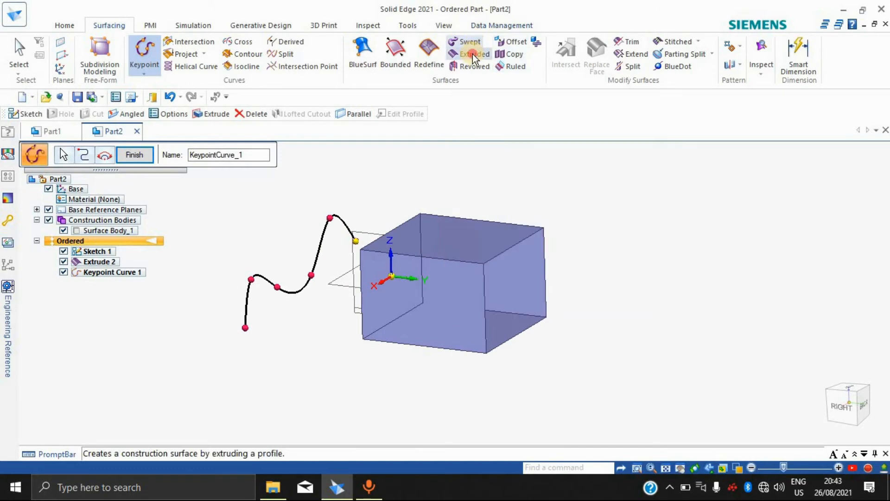
Step: Extrude the wavy keypoint curve chain into a construction surface with a freely placed distance
{"action": "left_click", "coordinate": [472, 53]}
{"action": "left_click", "coordinate": [317, 263]}
{"action": "left_click", "coordinate": [447, 156]}
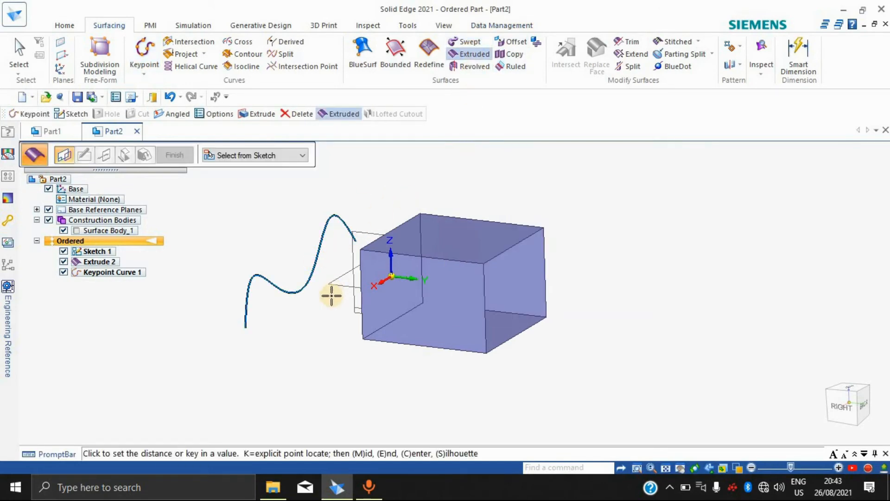
{"action": "left_click", "coordinate": [728, 344]}
{"action": "middle_click_drag", "start_coordinate": [728, 343], "coordinate": [642, 243]}
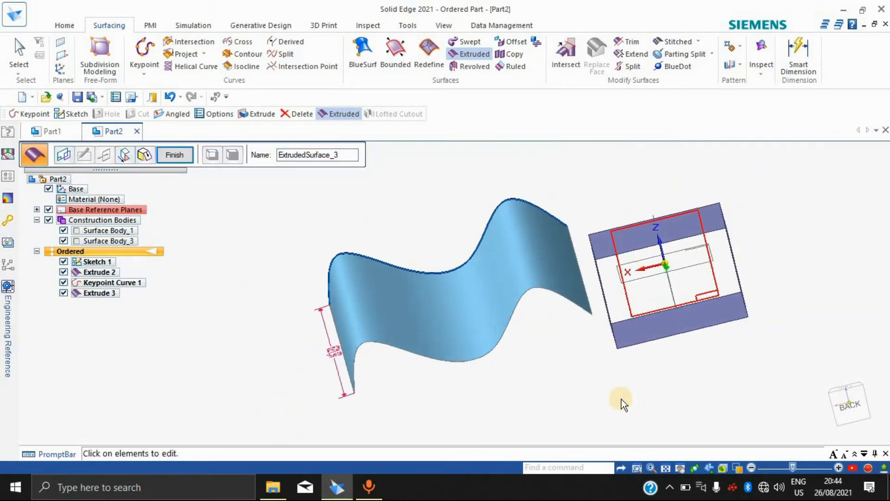
{"action": "middle_click_drag", "start_coordinate": [622, 399], "coordinate": [575, 344]}
{"action": "left_click", "coordinate": [175, 160]}
{"action": "mouse_move", "coordinate": [510, 379]}
{"action": "middle_mouse_down"}
{"action": "mouse_move", "coordinate": [501, 334]}
{"action": "mouse_move", "coordinate": [461, 406]}
{"action": "mouse_move", "coordinate": [480, 128]}
{"action": "middle_mouse_up"}
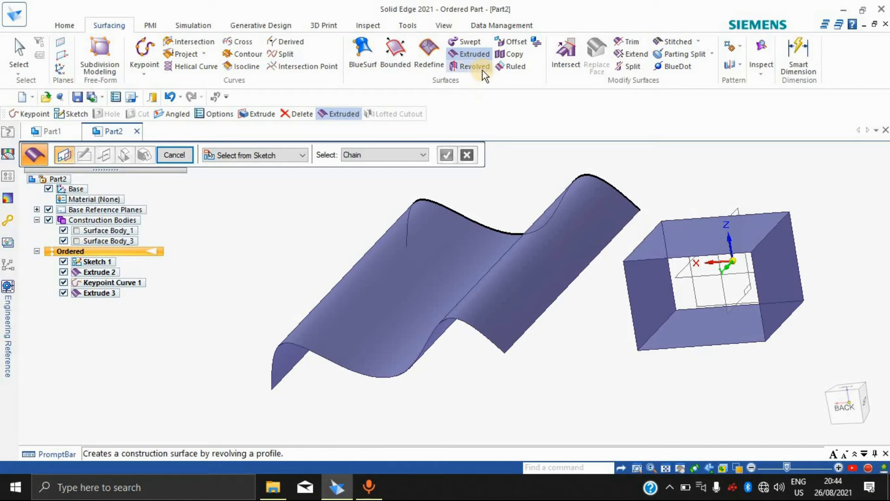
{"action": "middle_click_drag", "start_coordinate": [238, 358], "coordinate": [269, 253]}
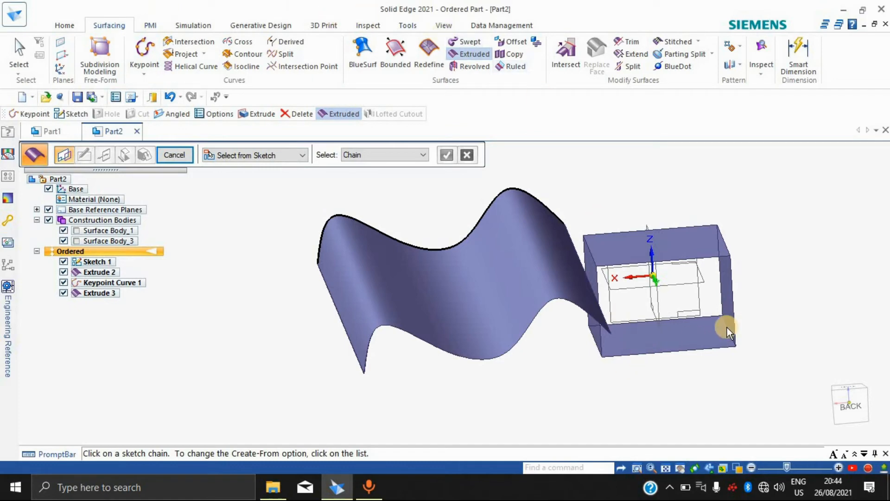
{"action": "middle_click_drag", "start_coordinate": [702, 347], "coordinate": [572, 386]}
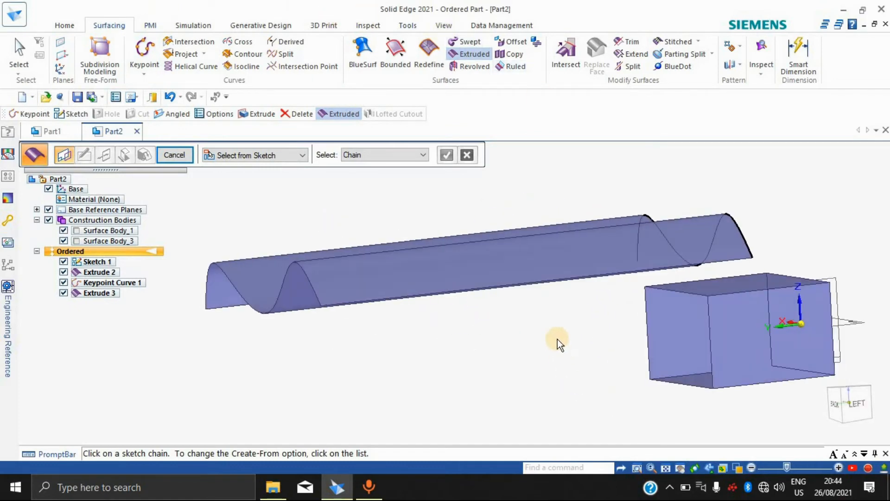
Step: Undo the wavy extruded surface while keeping the keypoint curve
{"action": "key", "text": "Escape"}
{"action": "key", "text": "ctrl+z"}
{"action": "key", "text": "ctrl+z"}
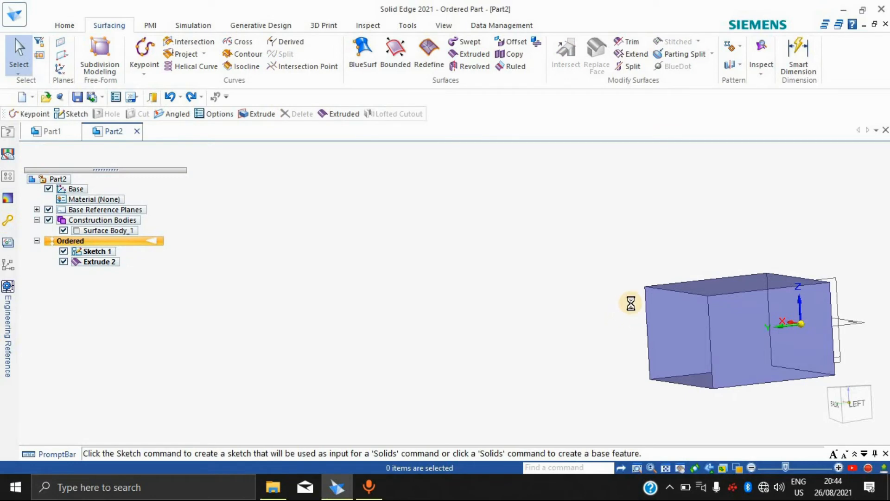
{"action": "key", "text": "ctrl+y"}
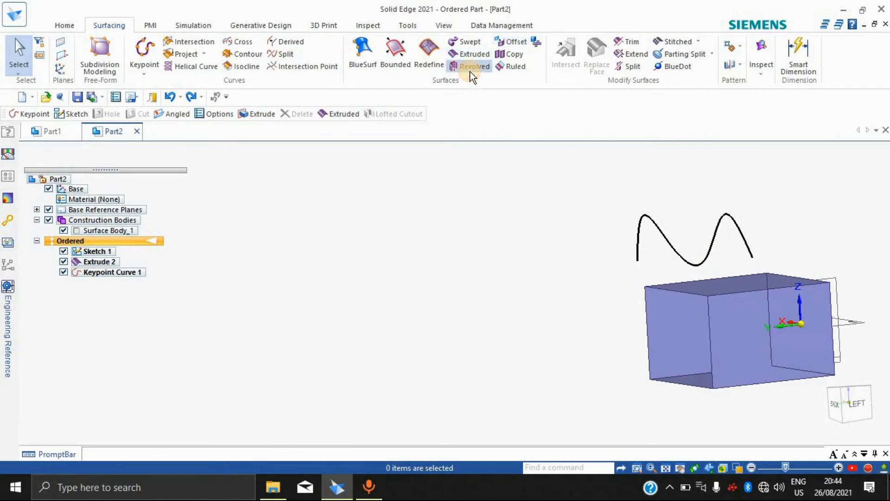
{"action": "left_click", "coordinate": [480, 66]}
{"action": "left_click", "coordinate": [235, 157]}
{"action": "left_click", "coordinate": [242, 169]}
{"action": "left_click", "coordinate": [662, 234]}
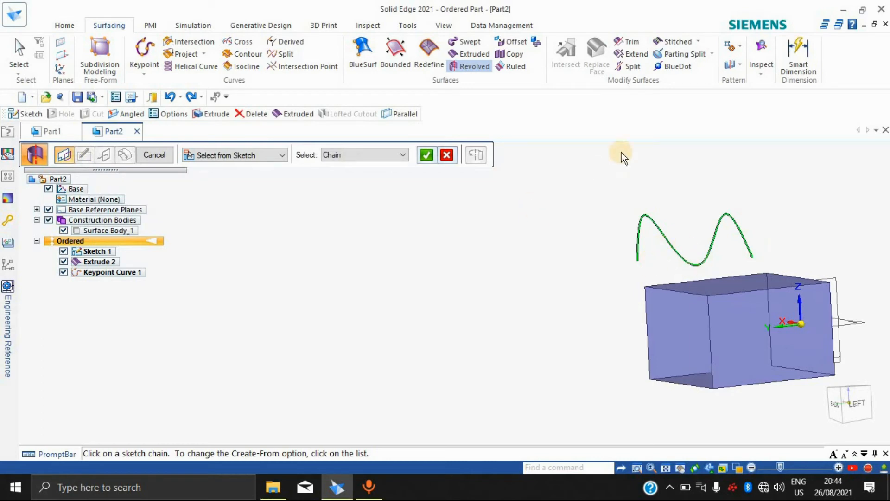
{"action": "key", "text": "Escape"}
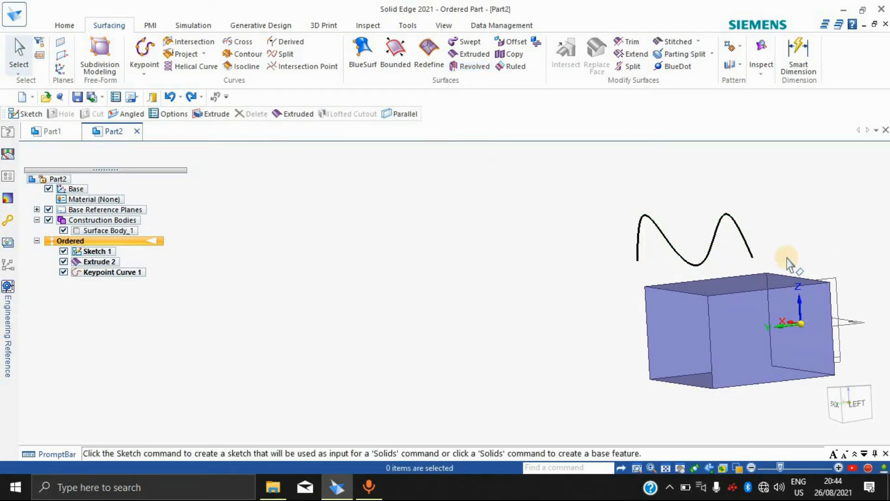
Step: Undo the keypoint curve, the box-shaped extruded surface and the rectangle sketch to empty the part
{"action": "scroll", "coordinate": [837, 277], "scroll_direction": "down", "scroll_amount": 2}
{"action": "scroll", "coordinate": [834, 279], "scroll_direction": "up", "scroll_amount": 4}
{"action": "scroll", "coordinate": [834, 279], "scroll_direction": "down", "scroll_amount": 3}
{"action": "middle_click_drag", "start_coordinate": [717, 344], "coordinate": [696, 323]}
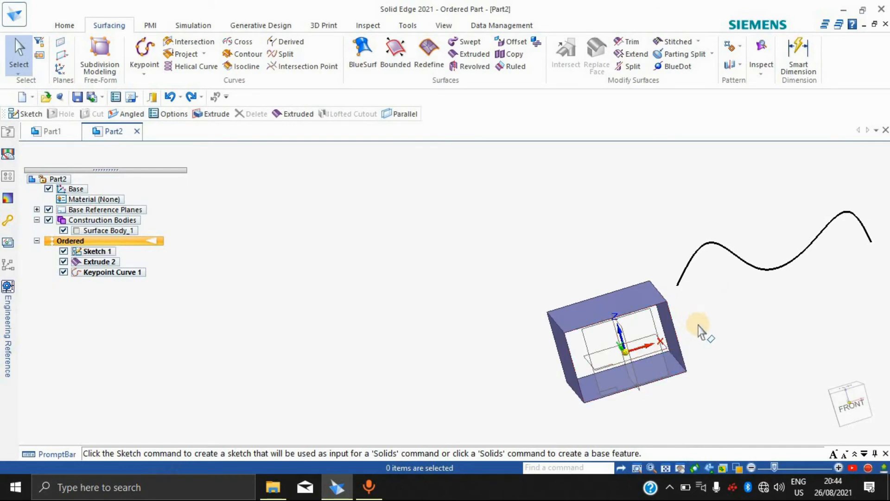
{"action": "key", "text": "ctrl+z"}
{"action": "key", "text": "ctrl+z"}
{"action": "key", "text": "ctrl+z"}
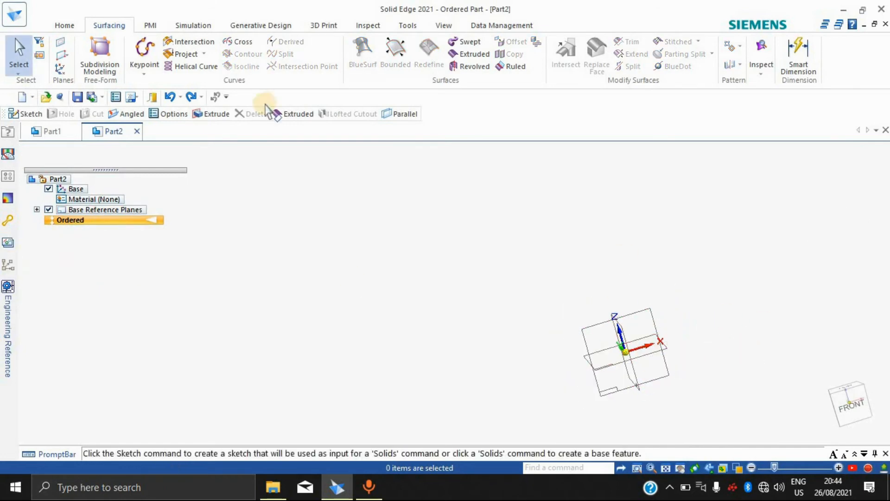
Step: Start a sketch on the front XZ reference plane and draw a horizontal line about 525 mm long from the origin along X
{"action": "left_click", "coordinate": [27, 111]}
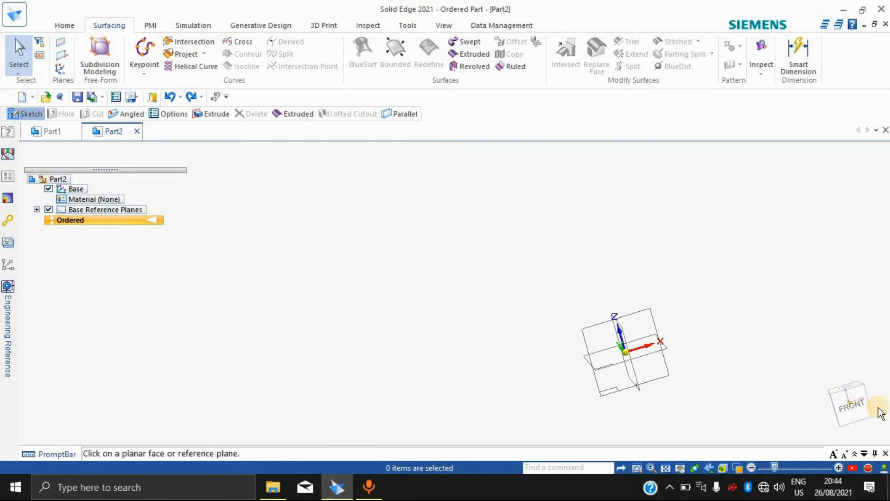
{"action": "left_click", "coordinate": [639, 319]}
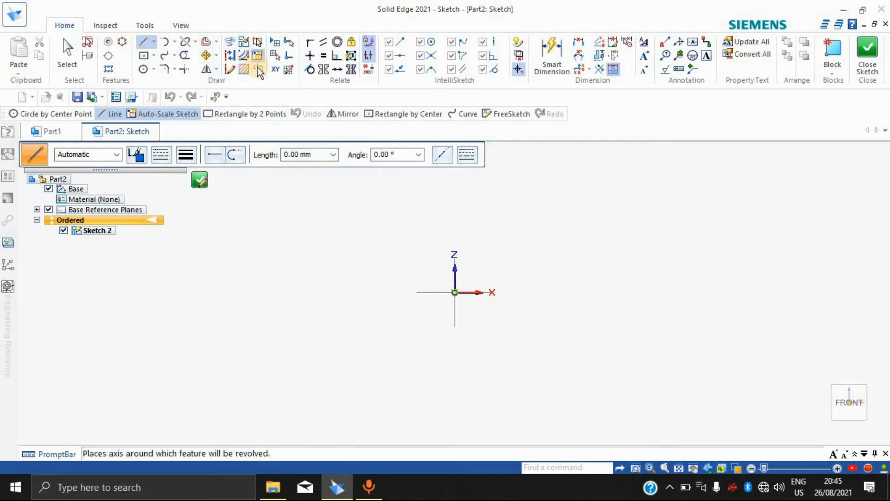
{"action": "left_click", "coordinate": [455, 292]}
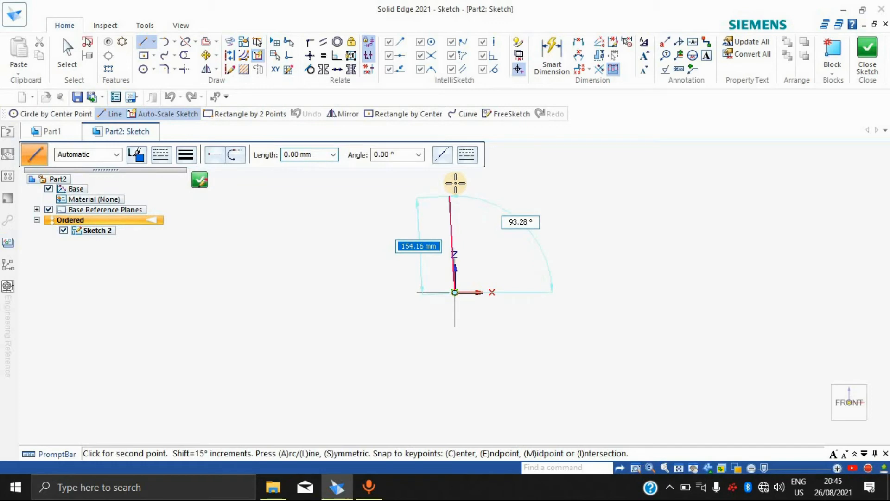
{"action": "left_click", "coordinate": [785, 292]}
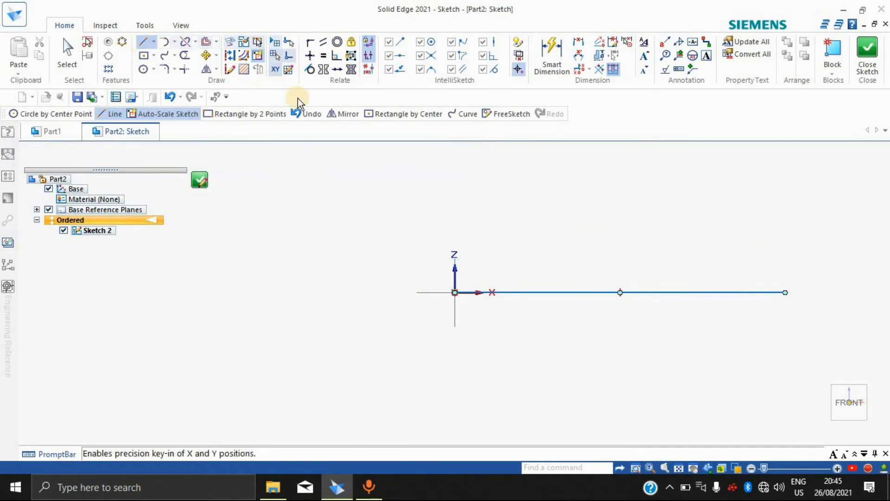
{"action": "key", "text": "Escape"}
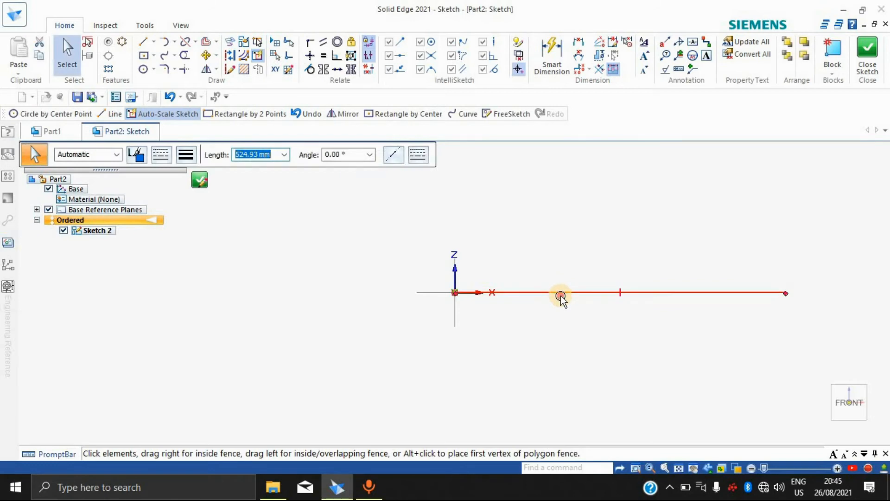
{"action": "left_click", "coordinate": [560, 294]}
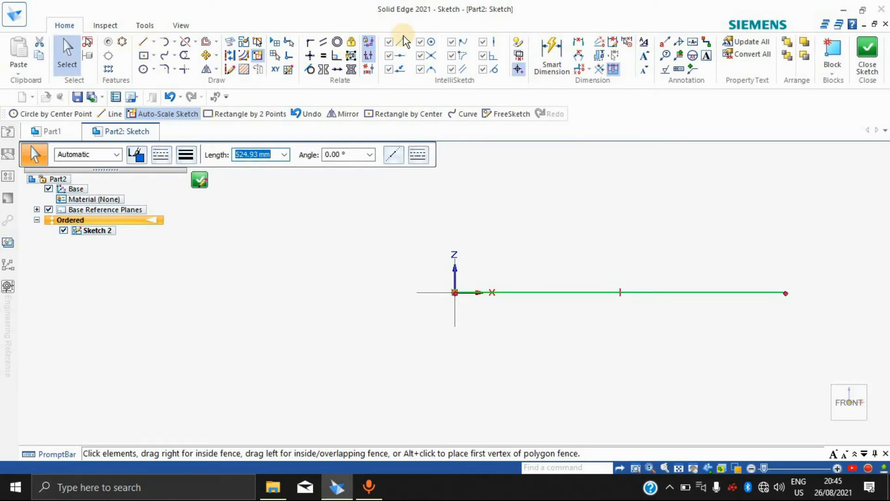
{"action": "key", "text": "Escape"}
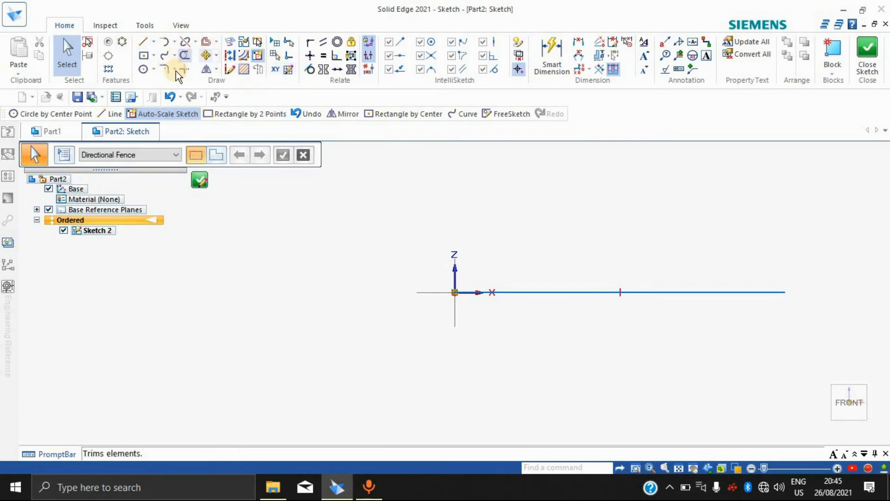
Step: Try a U-shaped three-point curve above the horizontal line, and delete it
{"action": "left_click", "coordinate": [164, 55]}
{"action": "left_click", "coordinate": [448, 205]}
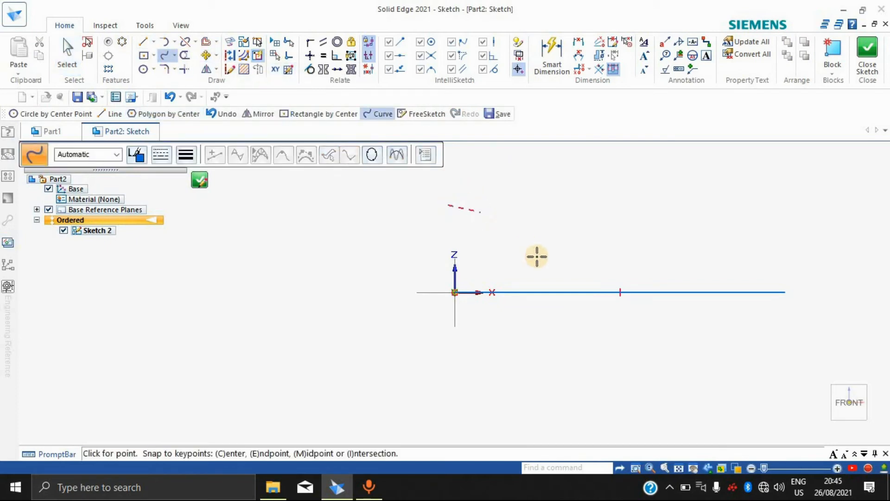
{"action": "left_click", "coordinate": [608, 180]}
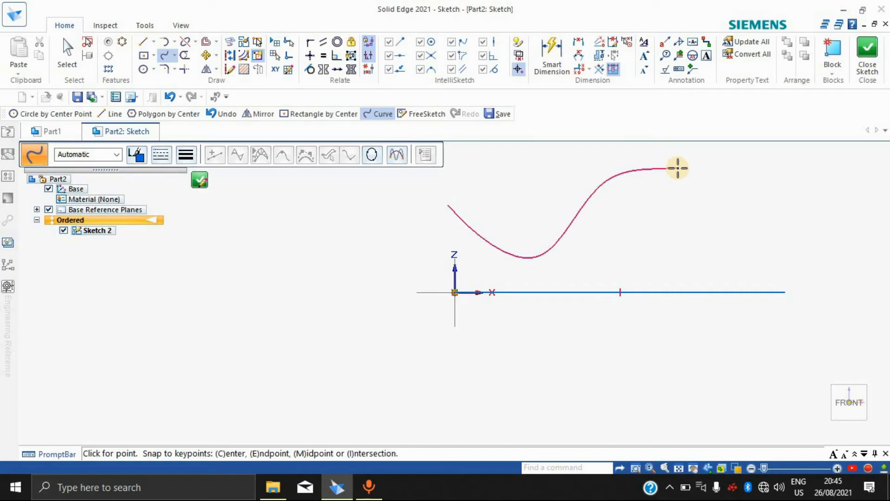
{"action": "key", "text": "Escape"}
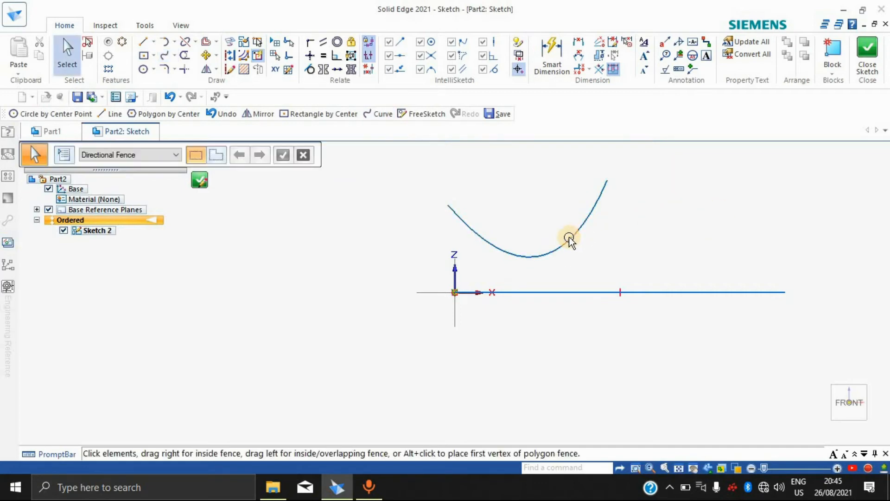
{"action": "left_click", "coordinate": [571, 250]}
{"action": "key", "text": "Delete"}
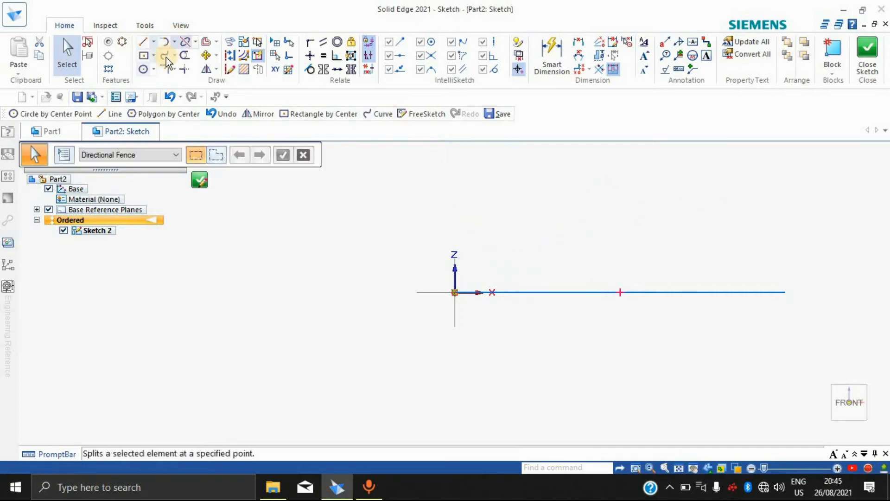
Step: Sketch a shallow arched curve through three points above the horizontal line, spanning nearly its whole length, and close the sketch
{"action": "left_click", "coordinate": [170, 57]}
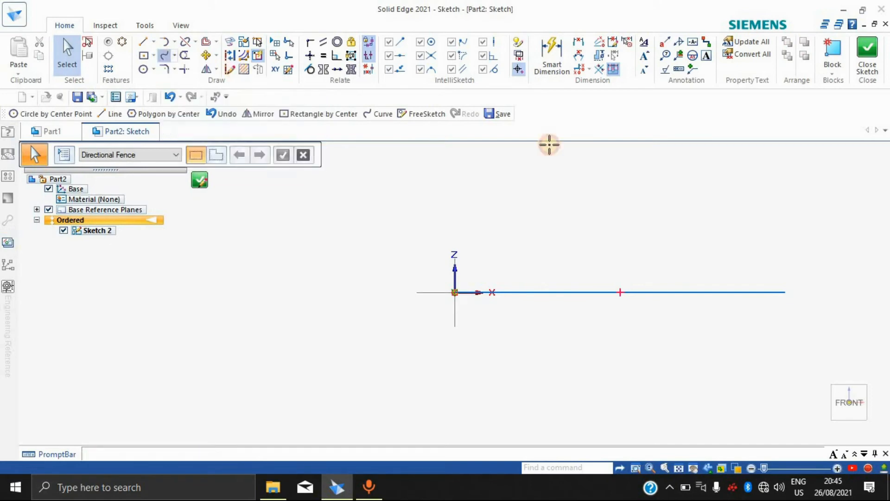
{"action": "left_click", "coordinate": [451, 158]}
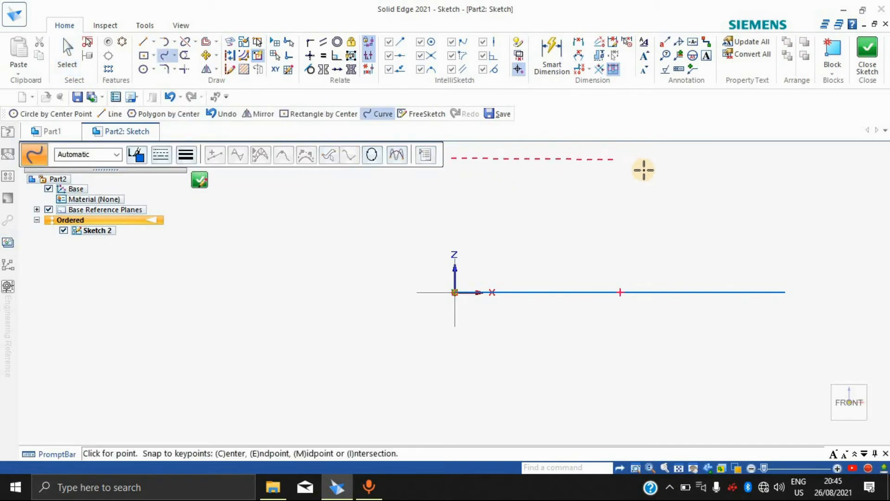
{"action": "left_click", "coordinate": [629, 166]}
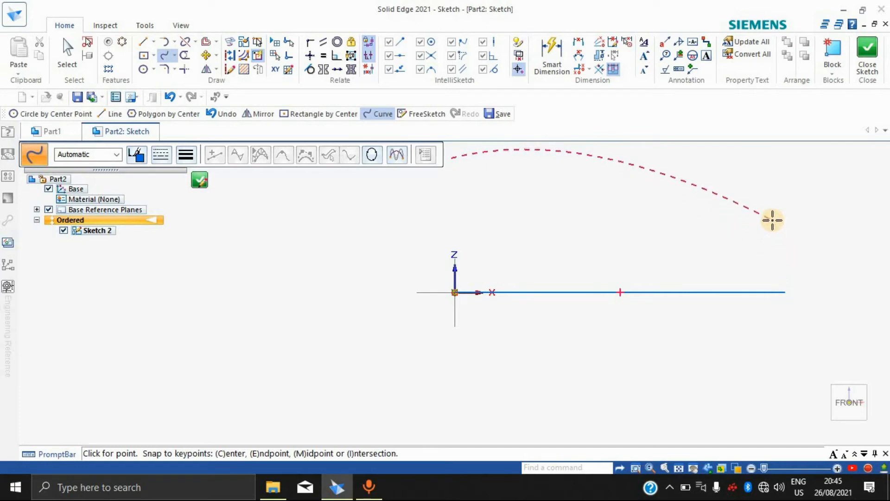
{"action": "left_click", "coordinate": [772, 214]}
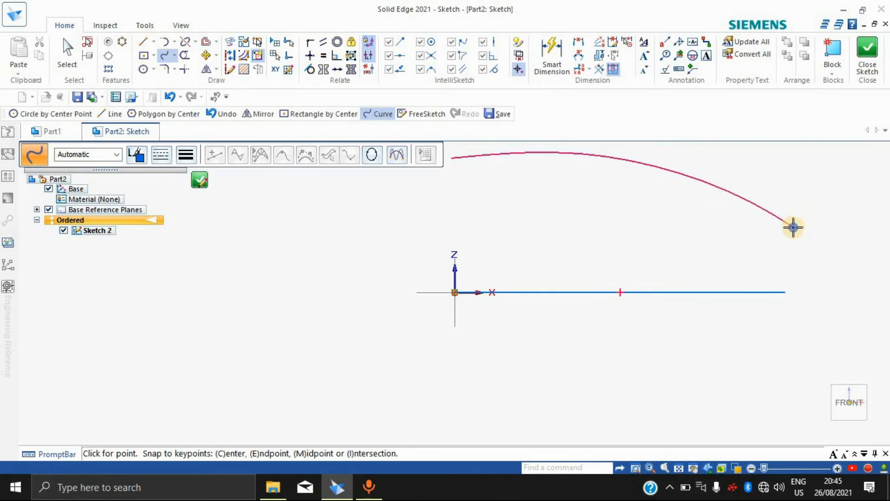
{"action": "right_click", "coordinate": [793, 225]}
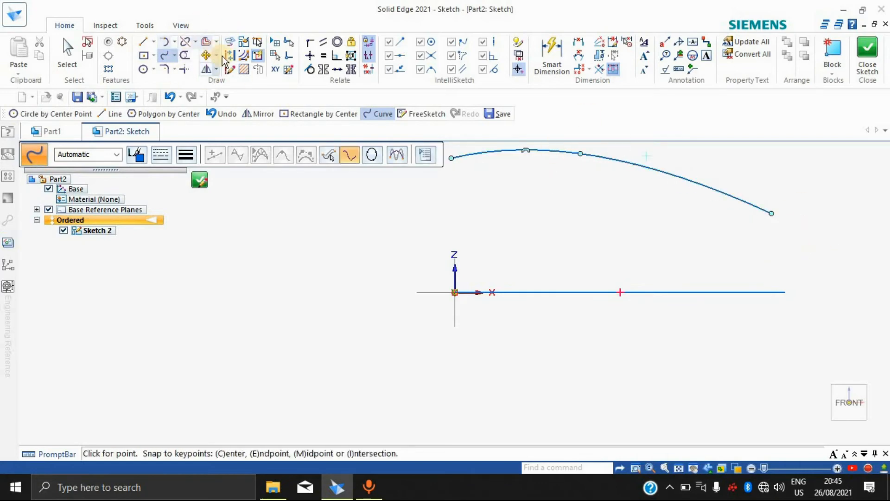
{"action": "left_click", "coordinate": [165, 56]}
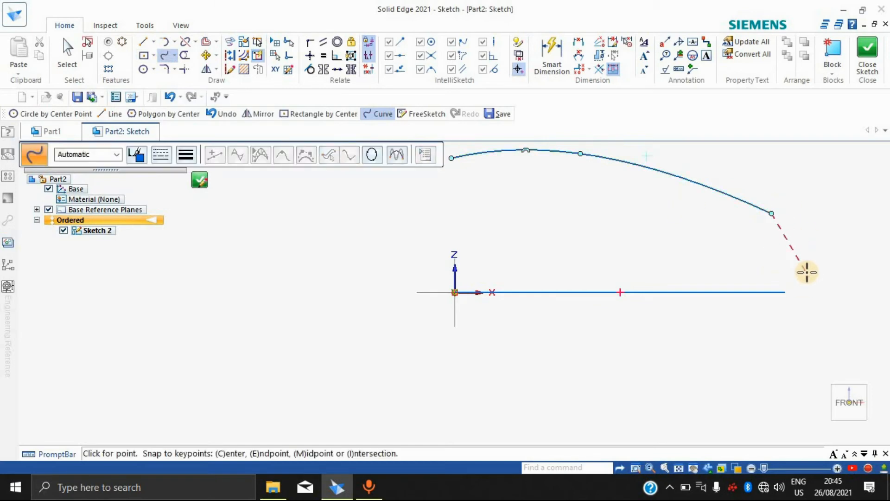
{"action": "key", "text": "Escape"}
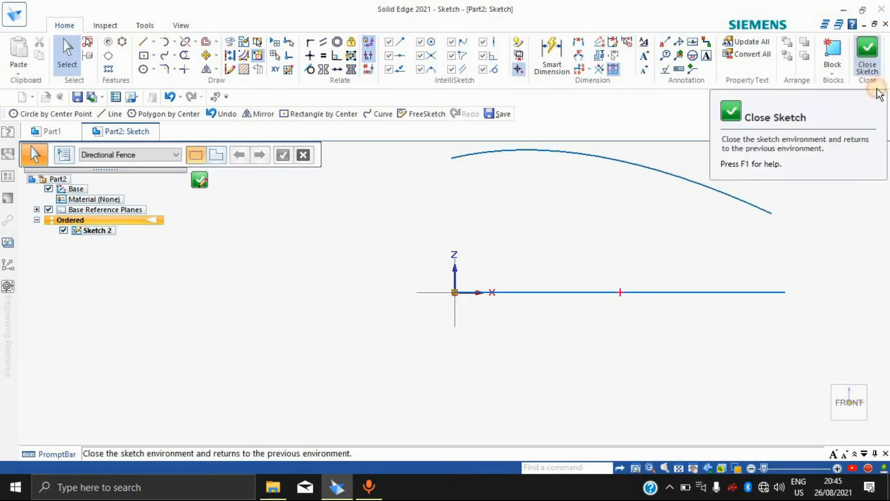
{"action": "left_click", "coordinate": [867, 51]}
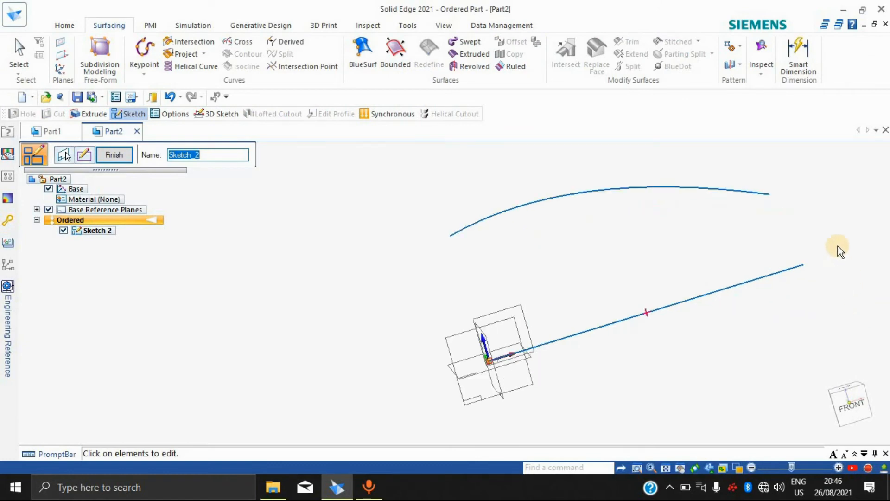
Step: Start a revolved construction surface from the existing sketch, selecting the arched curve and the straight line as chains
{"action": "scroll", "coordinate": [838, 209], "scroll_direction": "up", "scroll_amount": 4}
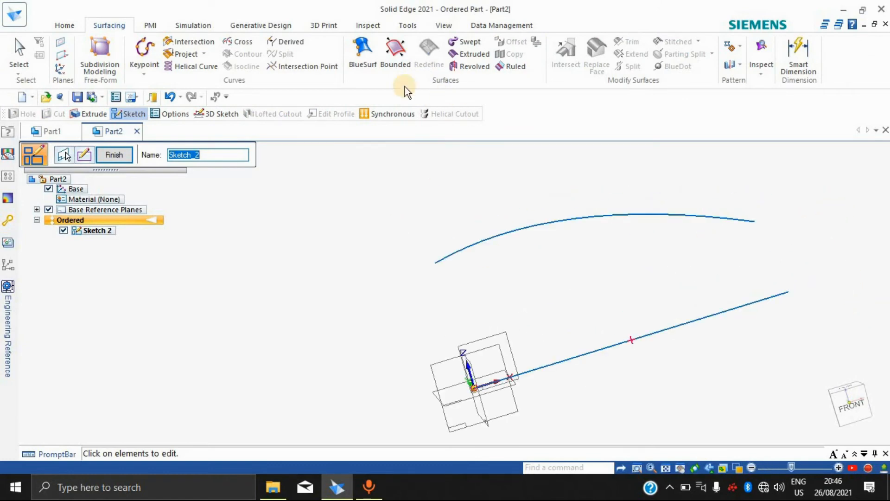
{"action": "left_click", "coordinate": [467, 65]}
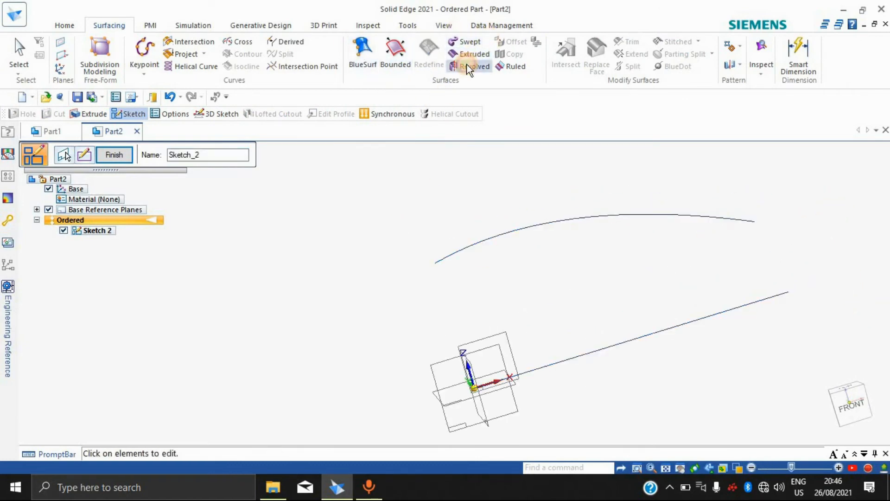
{"action": "left_click", "coordinate": [242, 158]}
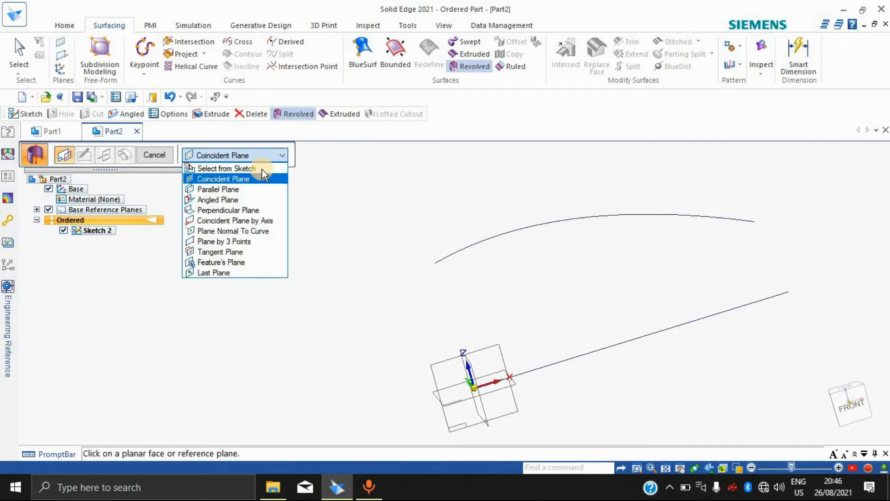
{"action": "left_click", "coordinate": [258, 169]}
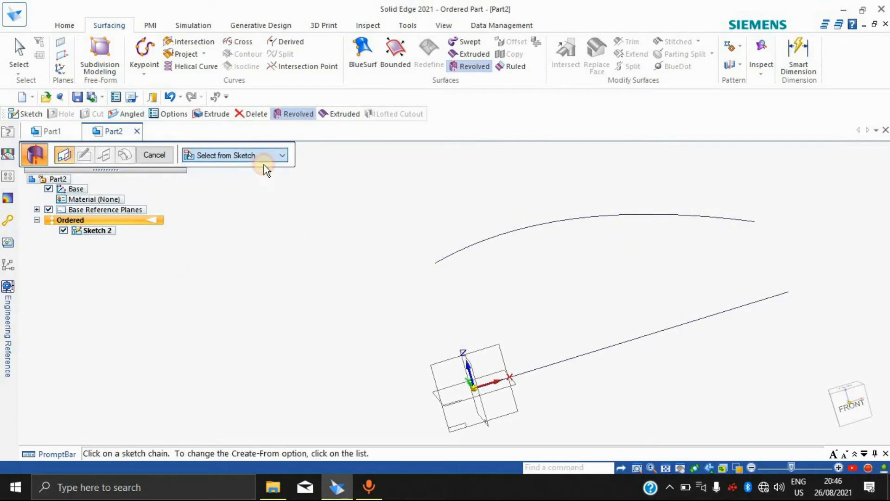
{"action": "left_click", "coordinate": [555, 221]}
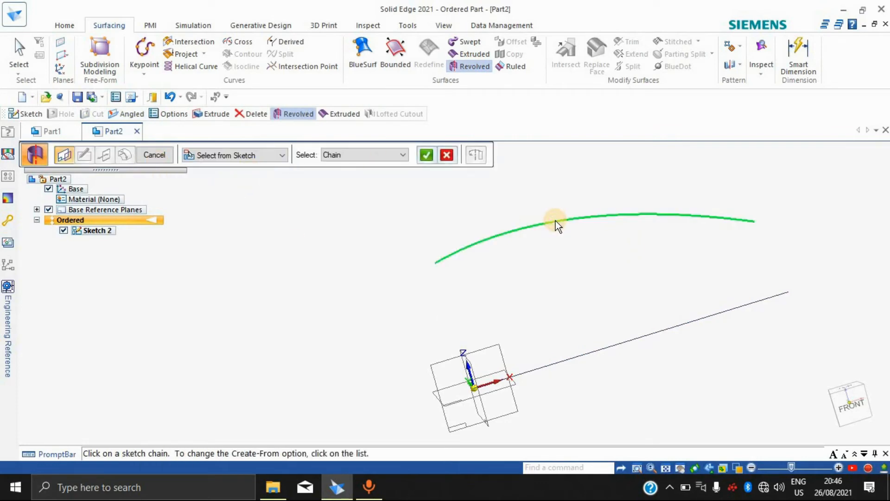
{"action": "left_click", "coordinate": [601, 350]}
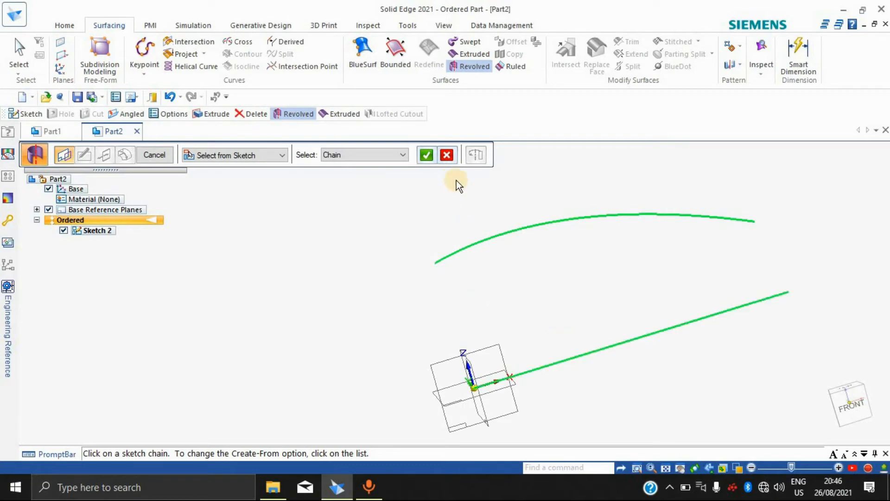
Step: Create a revolved surface by selecting the upper arc from the sketch and revolving it 360° about the straight sketch line
{"action": "key", "text": "Escape"}
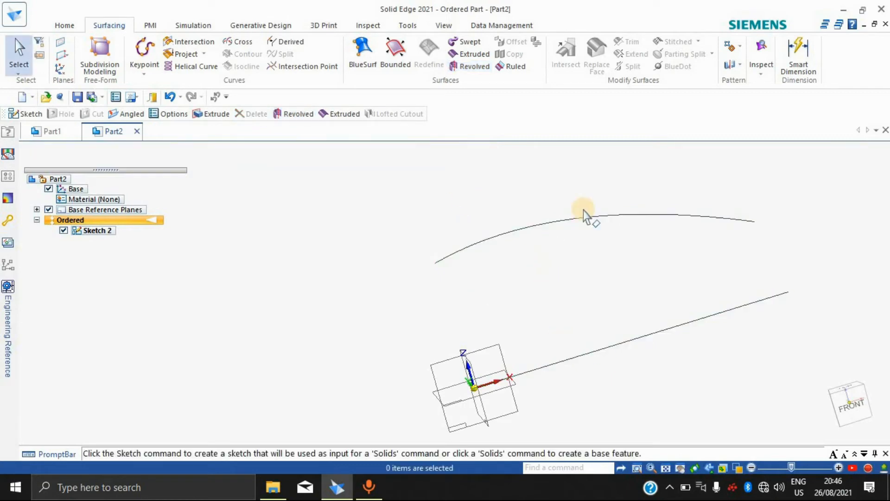
{"action": "left_click", "coordinate": [478, 66]}
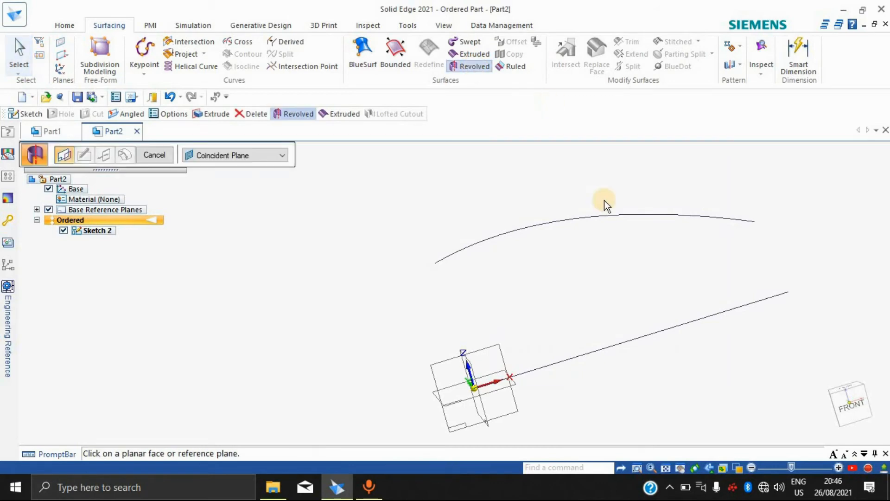
{"action": "left_click", "coordinate": [244, 155]}
{"action": "left_click", "coordinate": [249, 167]}
{"action": "left_click", "coordinate": [533, 227]}
{"action": "left_click", "coordinate": [426, 155]}
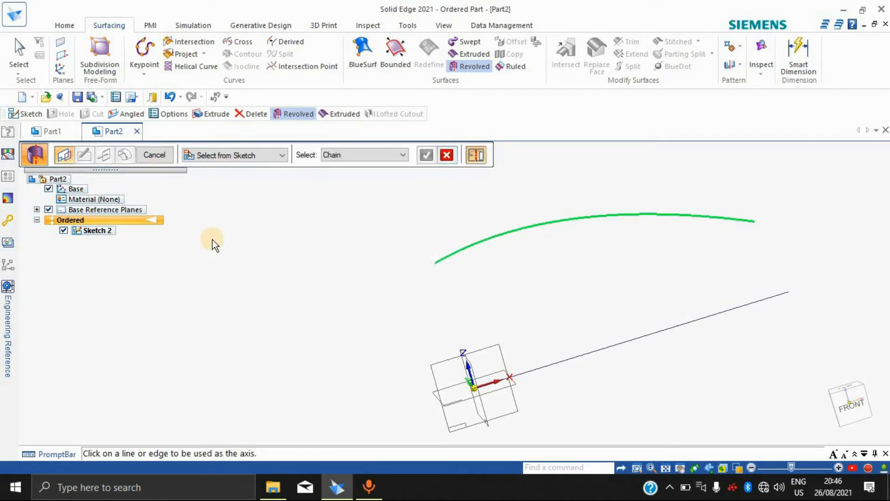
{"action": "left_click", "coordinate": [528, 372]}
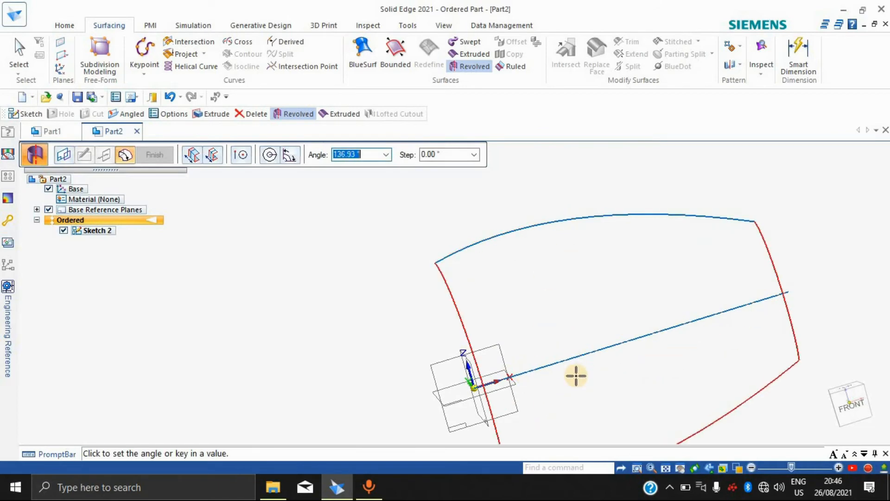
{"action": "scroll", "coordinate": [574, 374], "scroll_direction": "down", "scroll_amount": 3}
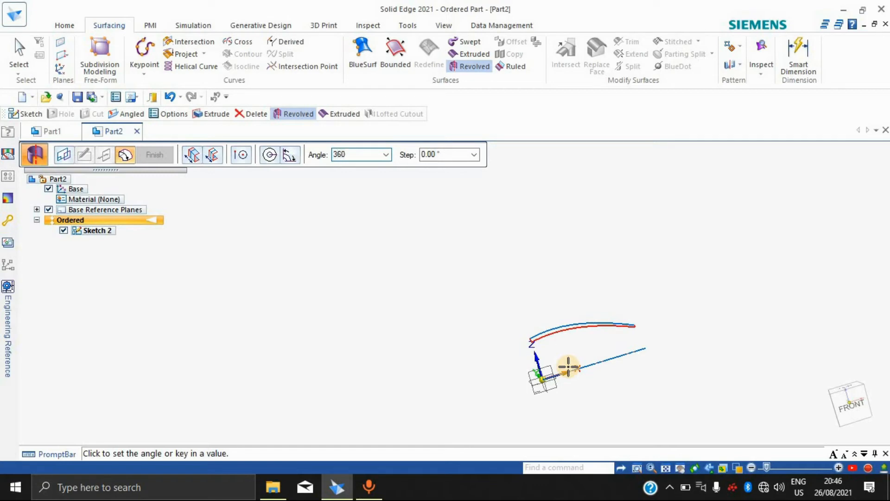
{"action": "key", "text": "Return"}
Step: Inspect the revolved surface and its open ends from several sides, and finish the feature
{"action": "middle_click_drag", "start_coordinate": [764, 299], "coordinate": [611, 407]}
{"action": "scroll", "coordinate": [623, 375], "scroll_direction": "up", "scroll_amount": 3}
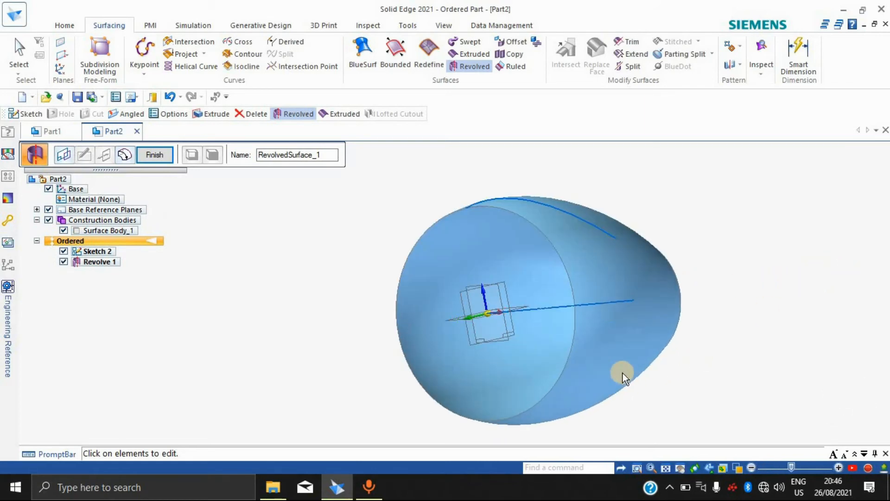
{"action": "scroll", "coordinate": [622, 376], "scroll_direction": "down", "scroll_amount": 4}
{"action": "middle_click_drag", "start_coordinate": [728, 319], "coordinate": [585, 337]}
{"action": "scroll", "coordinate": [667, 366], "scroll_direction": "down", "scroll_amount": 2}
{"action": "scroll", "coordinate": [668, 366], "scroll_direction": "up", "scroll_amount": 6}
{"action": "scroll", "coordinate": [672, 366], "scroll_direction": "down", "scroll_amount": 5}
{"action": "scroll", "coordinate": [656, 348], "scroll_direction": "up", "scroll_amount": 2}
{"action": "scroll", "coordinate": [640, 348], "scroll_direction": "down", "scroll_amount": 3}
{"action": "scroll", "coordinate": [628, 377], "scroll_direction": "up", "scroll_amount": 6}
{"action": "scroll", "coordinate": [687, 279], "scroll_direction": "down", "scroll_amount": 5}
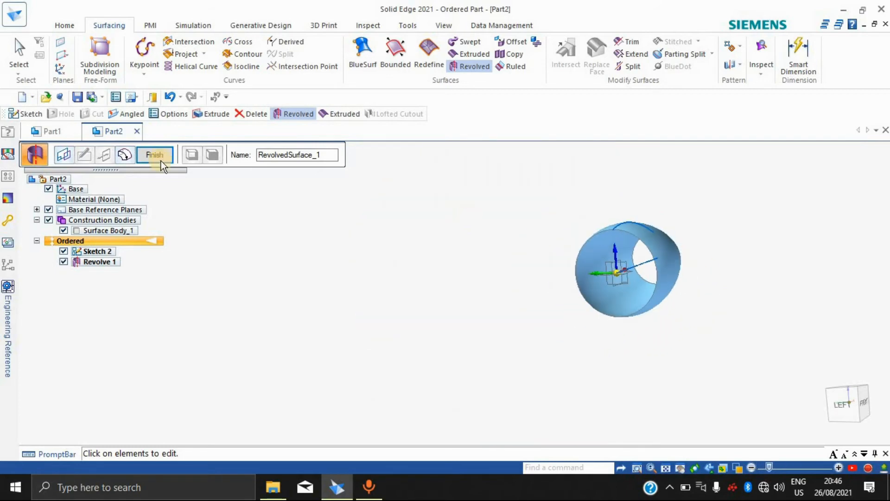
{"action": "left_click", "coordinate": [155, 155]}
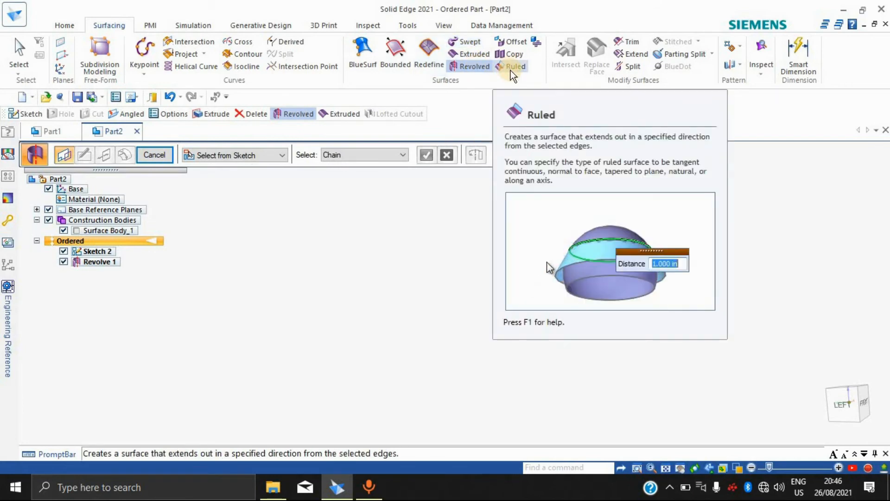
Step: Create a Tangent Continuous ruled surface with a distance of 4 mm from the large open edge of the revolved surface
{"action": "middle_click_drag", "start_coordinate": [798, 226], "coordinate": [751, 258]}
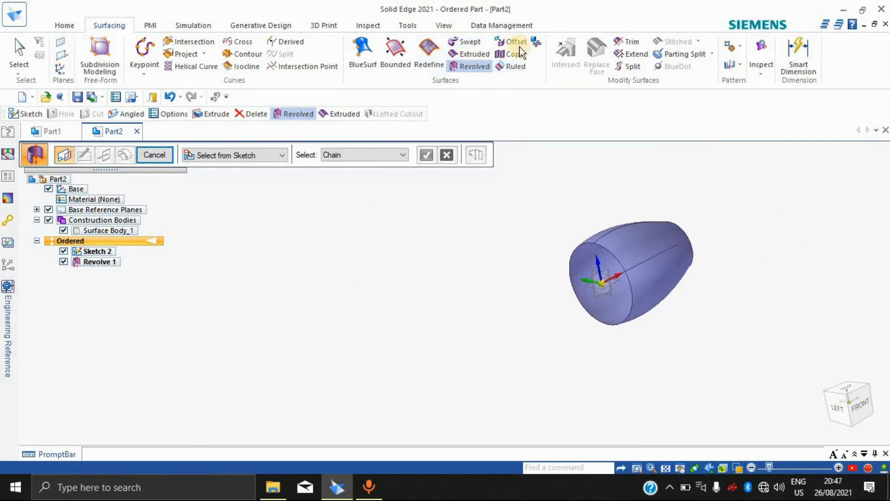
{"action": "left_click", "coordinate": [518, 68]}
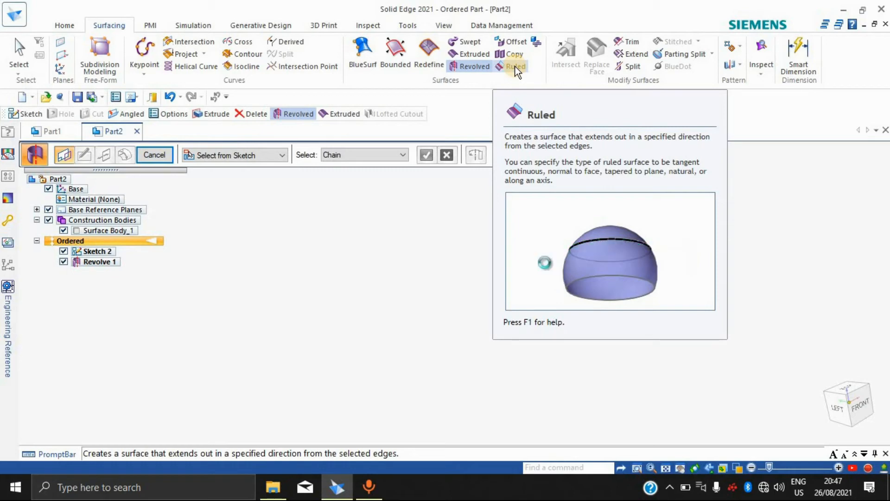
{"action": "left_click", "coordinate": [515, 66]}
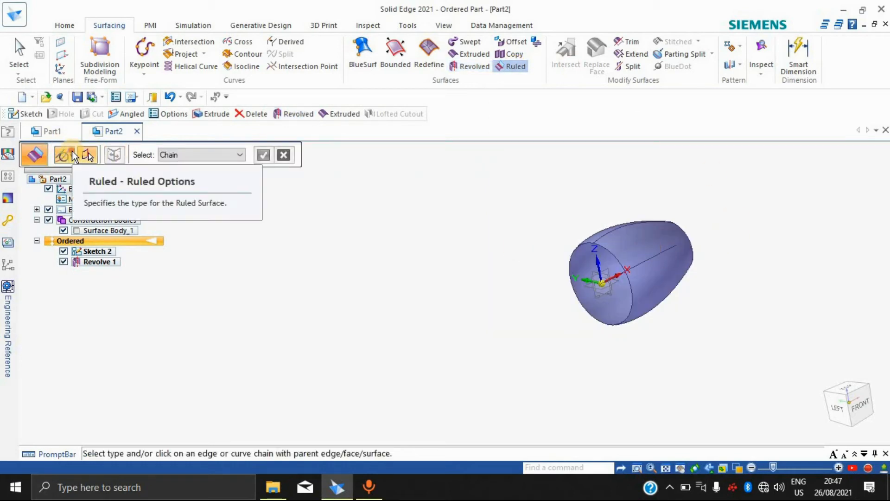
{"action": "left_click", "coordinate": [88, 155]}
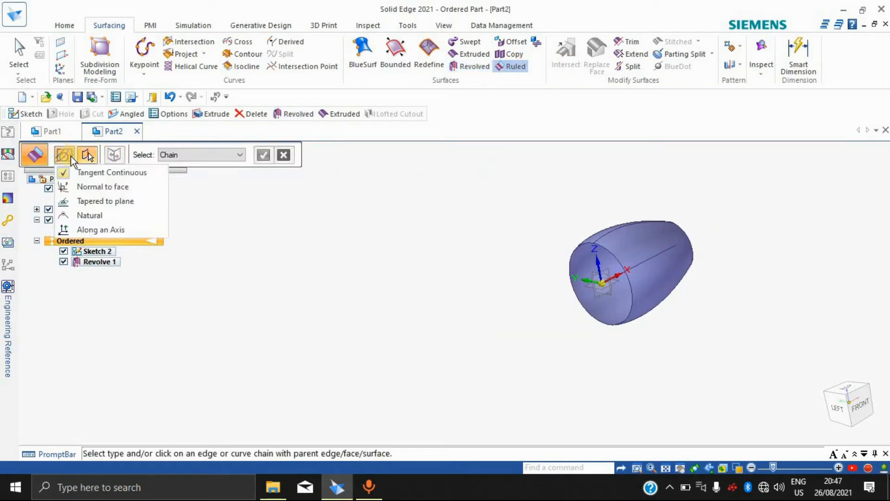
{"action": "left_click", "coordinate": [90, 188]}
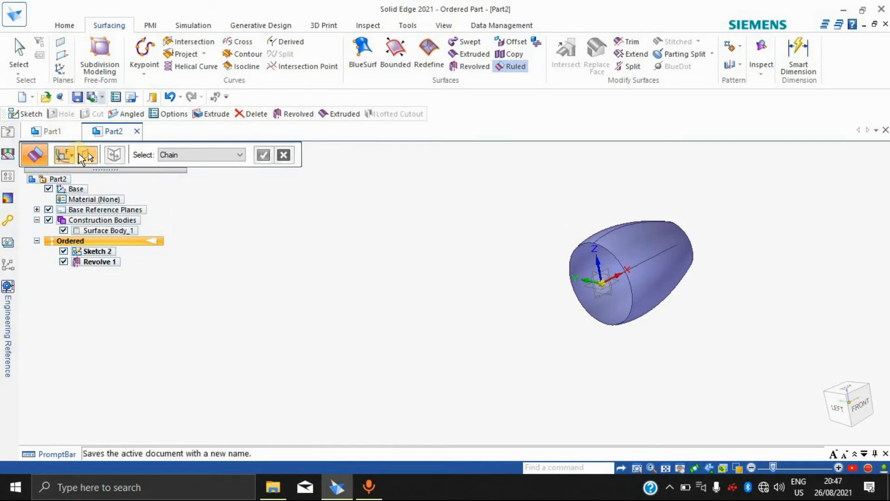
{"action": "left_click", "coordinate": [72, 158]}
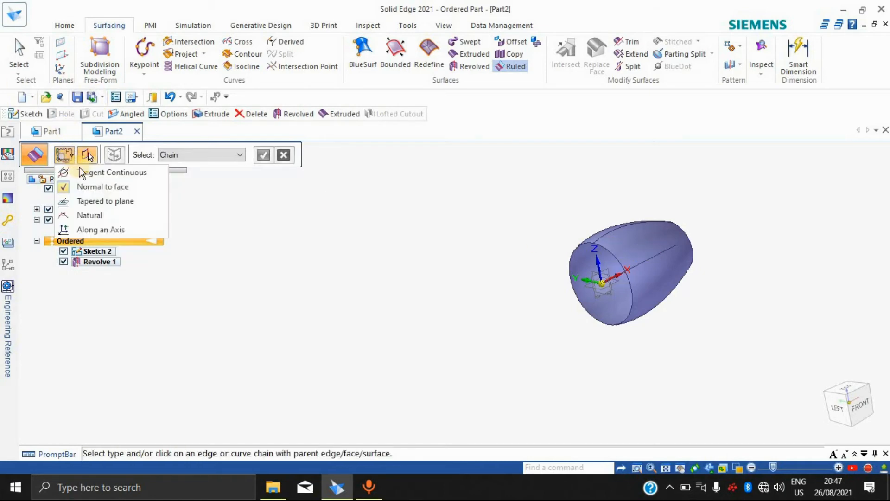
{"action": "left_click", "coordinate": [103, 173]}
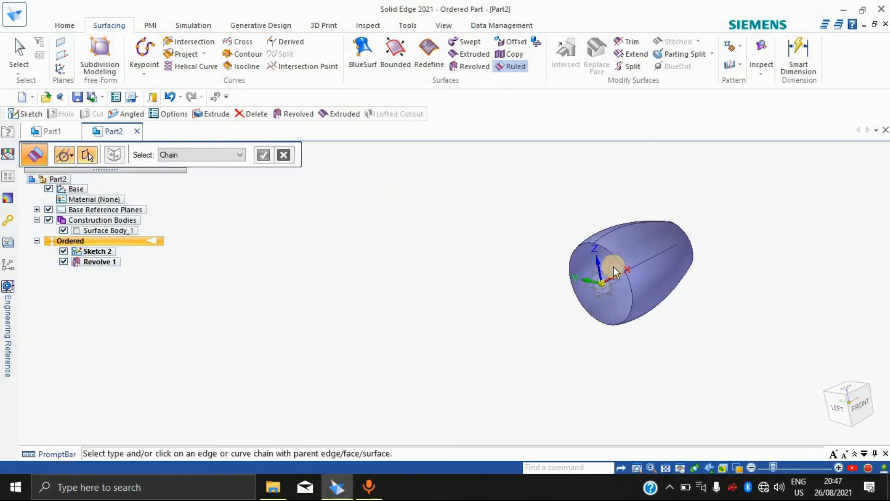
{"action": "left_click", "coordinate": [627, 264]}
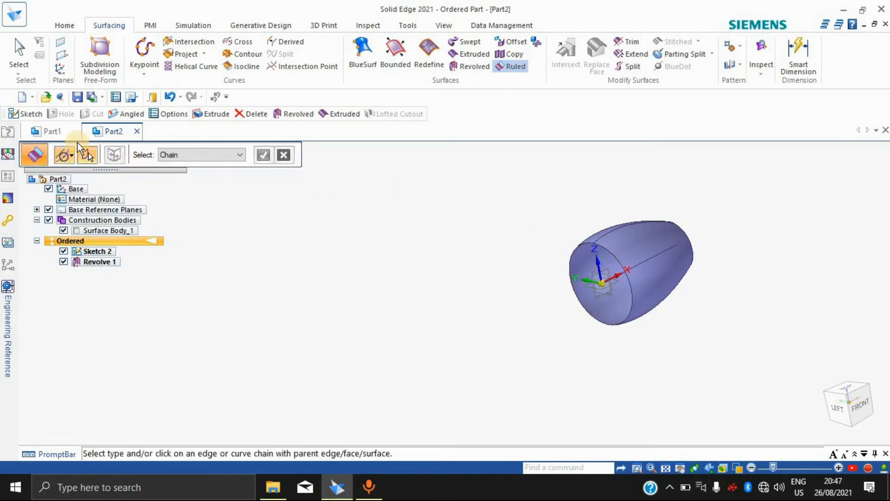
{"action": "left_click", "coordinate": [88, 156]}
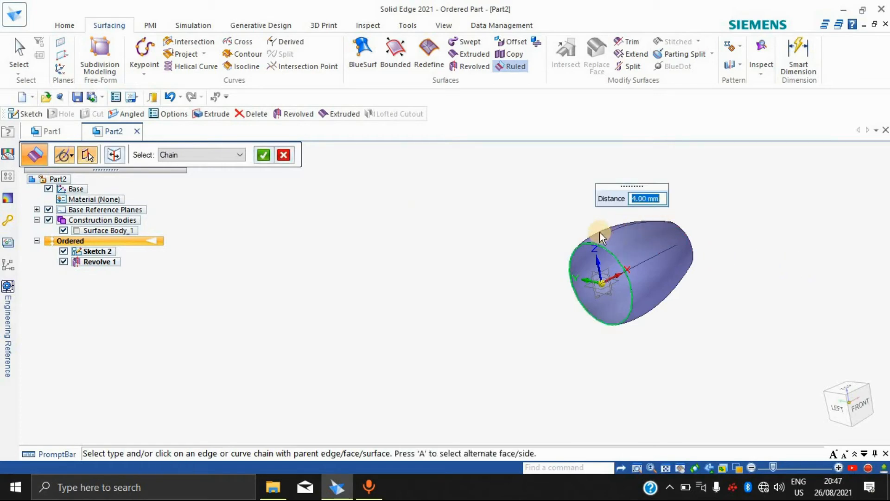
{"action": "key", "text": "Return"}
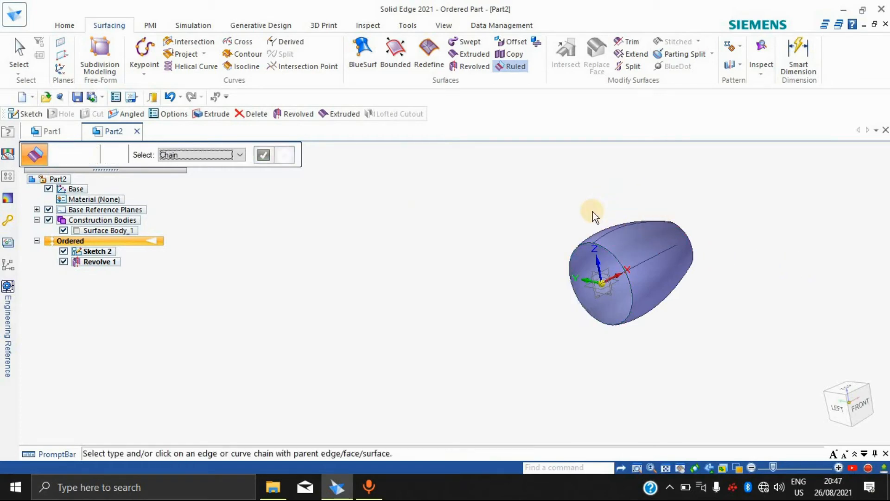
Step: Examine the ruled strip along the large rim of the revolved surface from close up and from both ends
{"action": "scroll", "coordinate": [640, 266], "scroll_direction": "up", "scroll_amount": 5}
{"action": "scroll", "coordinate": [564, 290], "scroll_direction": "down", "scroll_amount": 3}
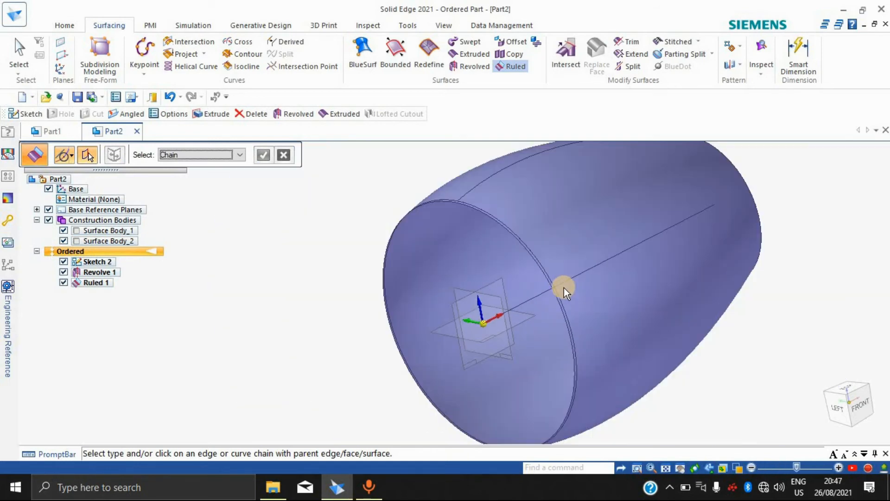
{"action": "middle_click_drag", "start_coordinate": [639, 255], "coordinate": [822, 227]}
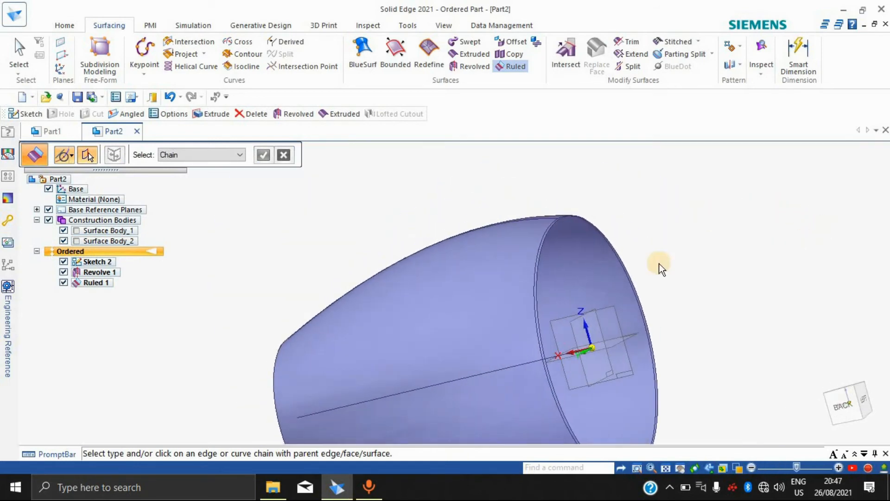
{"action": "scroll", "coordinate": [656, 263], "scroll_direction": "up", "scroll_amount": 5}
{"action": "scroll", "coordinate": [648, 264], "scroll_direction": "down", "scroll_amount": 5}
{"action": "scroll", "coordinate": [554, 192], "scroll_direction": "up", "scroll_amount": 5}
{"action": "scroll", "coordinate": [552, 188], "scroll_direction": "down", "scroll_amount": 5}
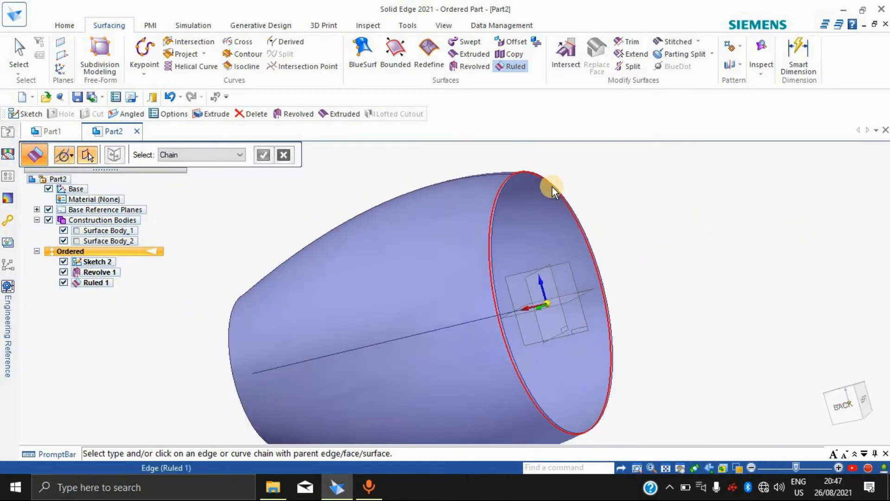
{"action": "middle_click_drag", "start_coordinate": [650, 223], "coordinate": [656, 299]}
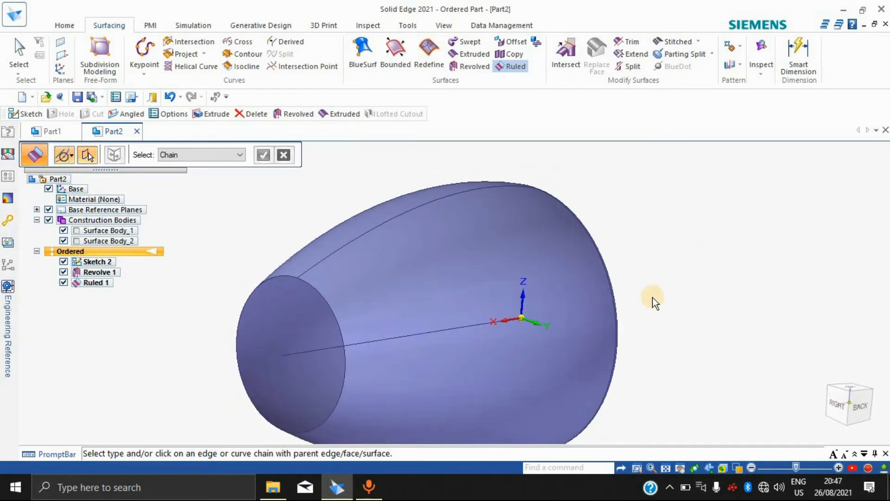
{"action": "scroll", "coordinate": [590, 312], "scroll_direction": "up", "scroll_amount": 5}
{"action": "scroll", "coordinate": [574, 293], "scroll_direction": "down", "scroll_amount": 5}
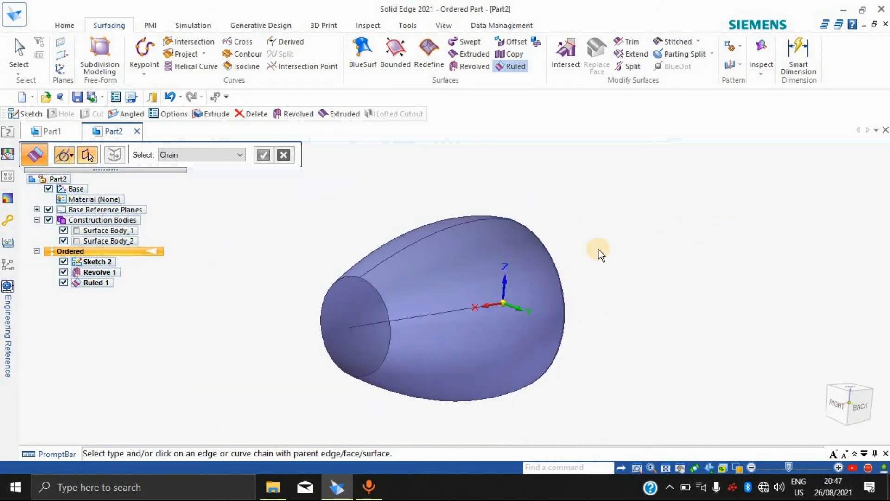
Step: Leave the Ruled command and undo the Tangent Continuous ruled surface
{"action": "key", "text": "Escape"}
{"action": "key", "text": "ctrl+z"}
{"action": "middle_click_drag", "start_coordinate": [620, 246], "coordinate": [537, 39]}
Step: Create a Normal to face ruled surface extending 25 mm outward from the large open edge of the revolved surface
{"action": "left_click", "coordinate": [511, 67]}
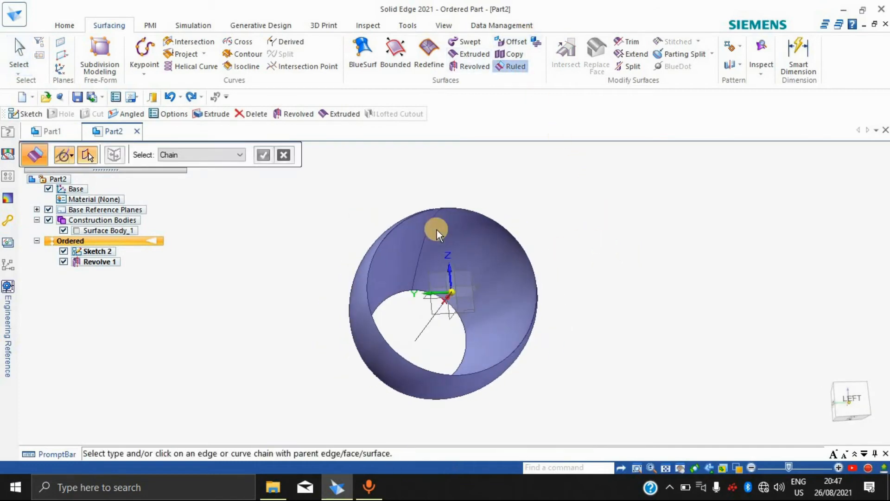
{"action": "left_click", "coordinate": [71, 161]}
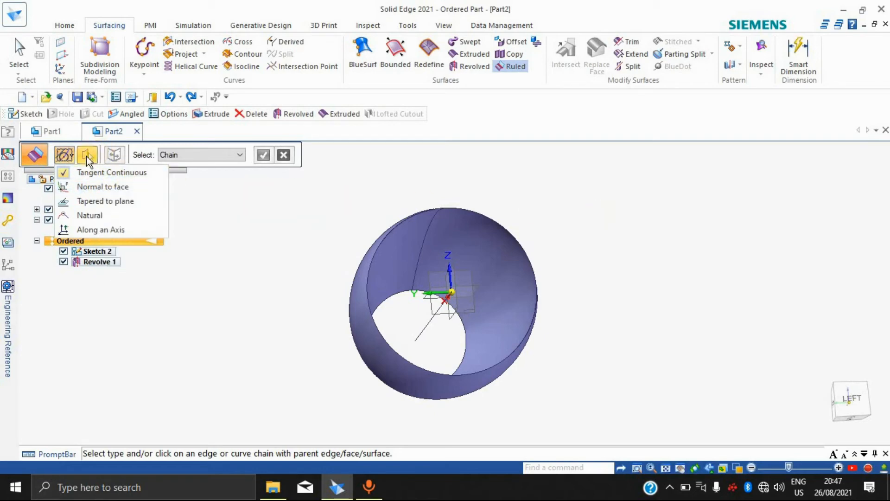
{"action": "left_click", "coordinate": [184, 203]}
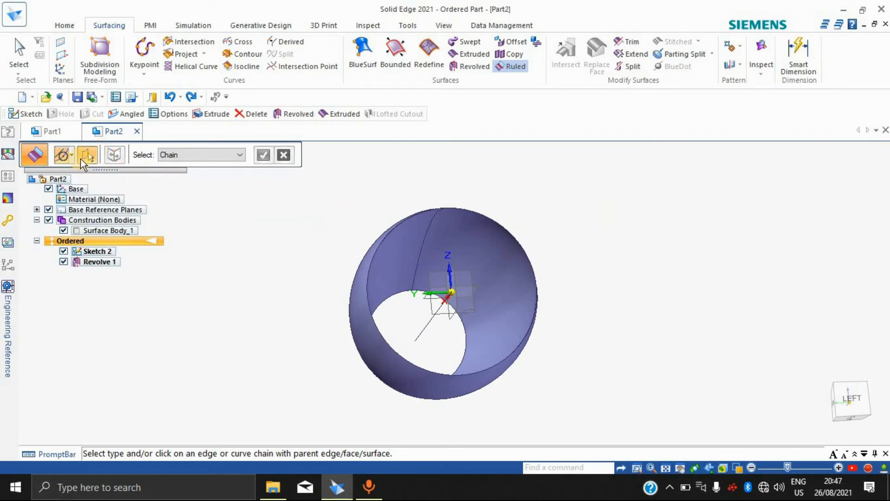
{"action": "left_click", "coordinate": [71, 152]}
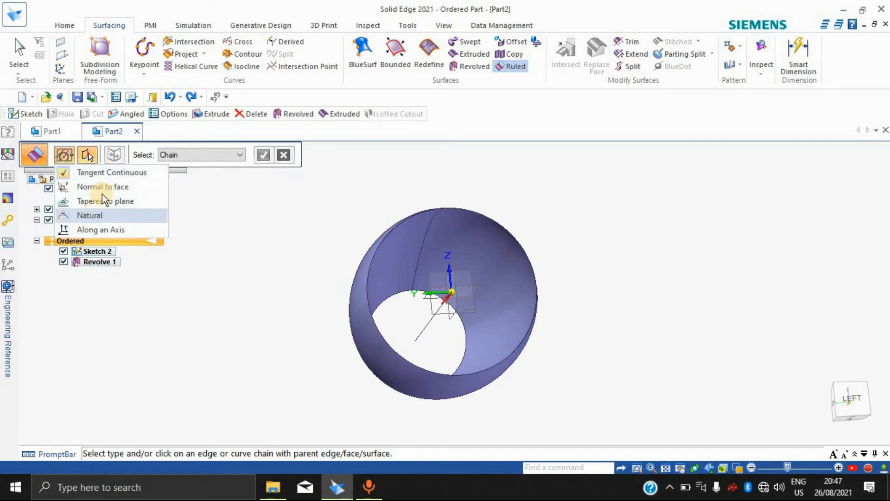
{"action": "left_click", "coordinate": [102, 188]}
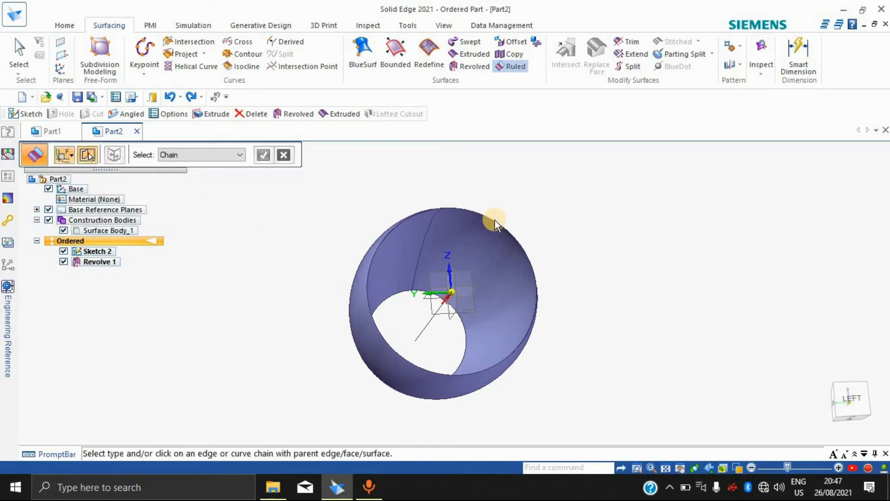
{"action": "left_click", "coordinate": [503, 228]}
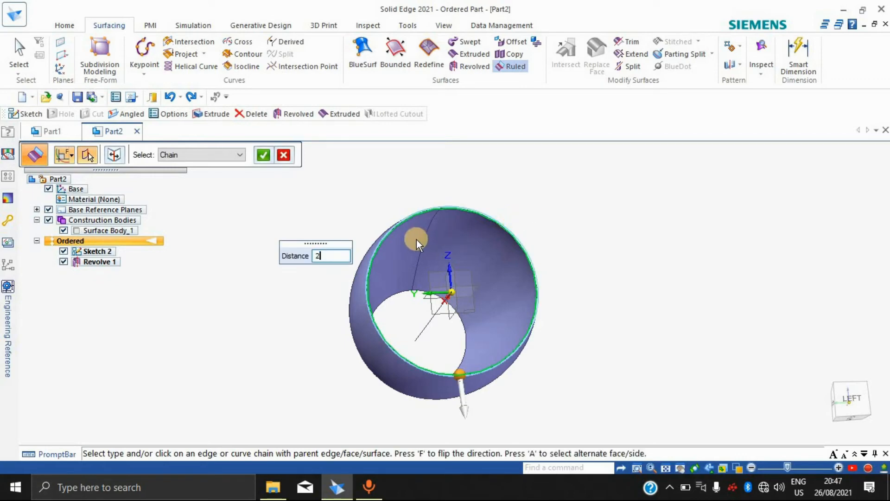
{"action": "type", "text": "25"}
{"action": "key", "text": "Return"}
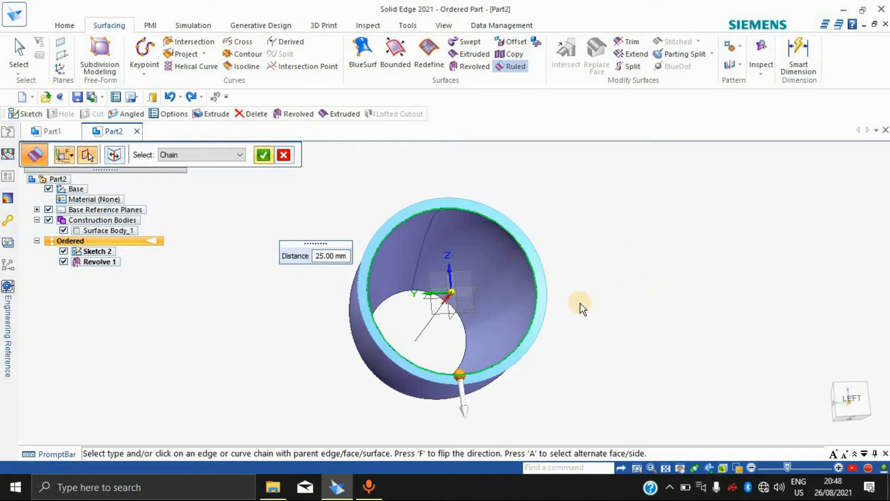
{"action": "left_click", "coordinate": [265, 155]}
Step: Offset the outer face of the revolved surface outward by 25 mm
{"action": "middle_click_drag", "start_coordinate": [594, 260], "coordinate": [582, 214]}
{"action": "middle_click_drag", "start_coordinate": [596, 269], "coordinate": [538, 297]}
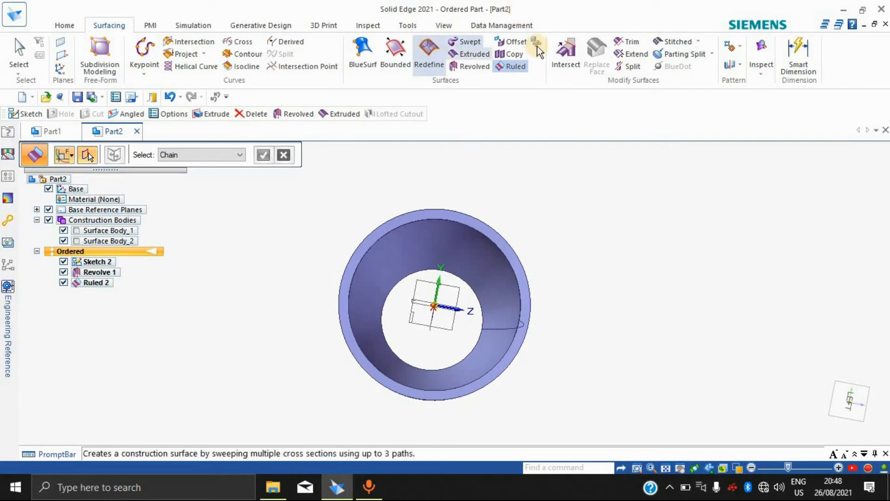
{"action": "left_click", "coordinate": [512, 43]}
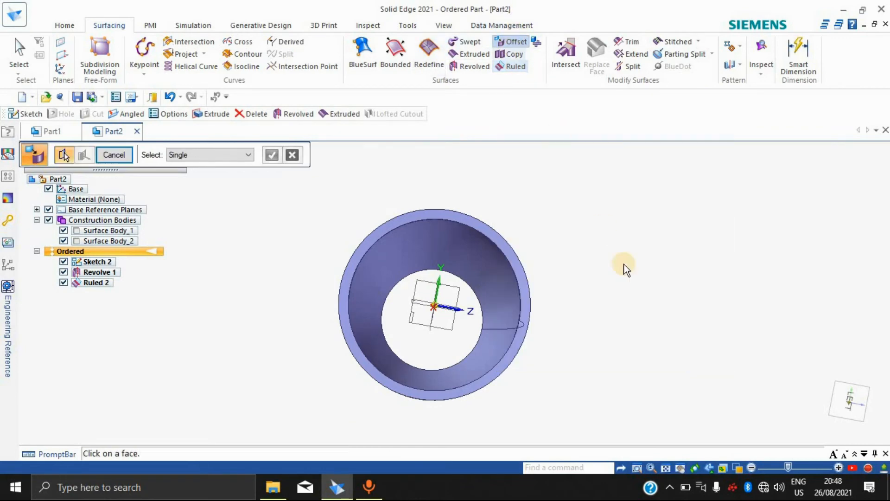
{"action": "middle_click_drag", "start_coordinate": [581, 292], "coordinate": [407, 312]}
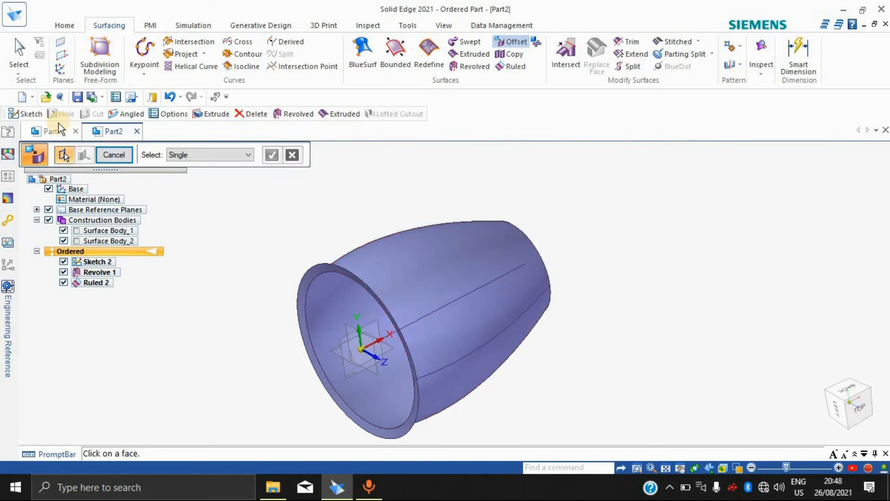
{"action": "left_click", "coordinate": [431, 280]}
{"action": "left_click", "coordinate": [267, 156]}
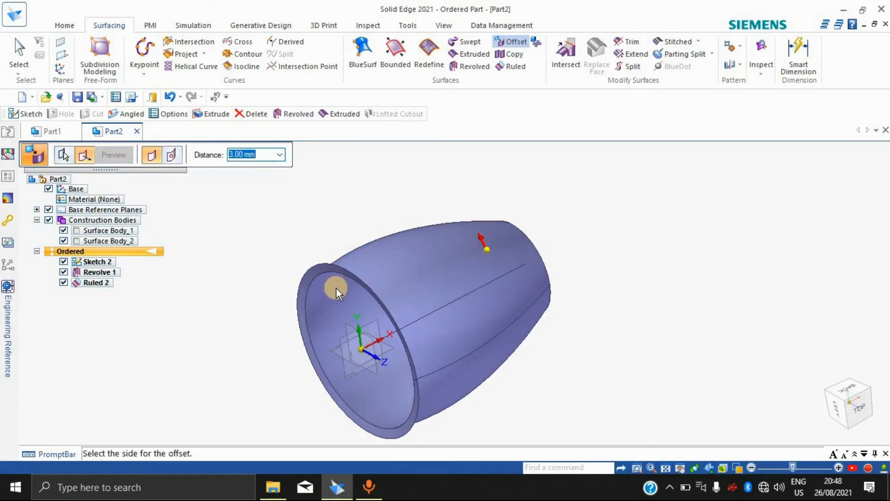
{"action": "type", "text": "25"}
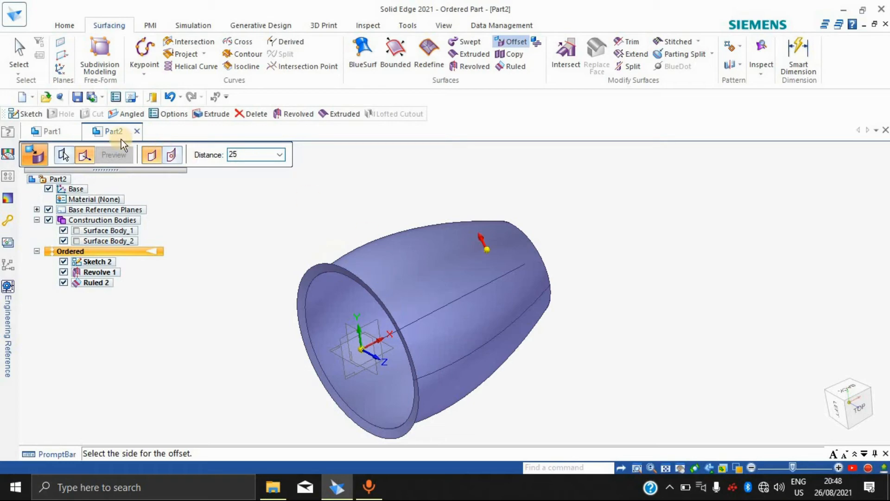
{"action": "left_click", "coordinate": [468, 219]}
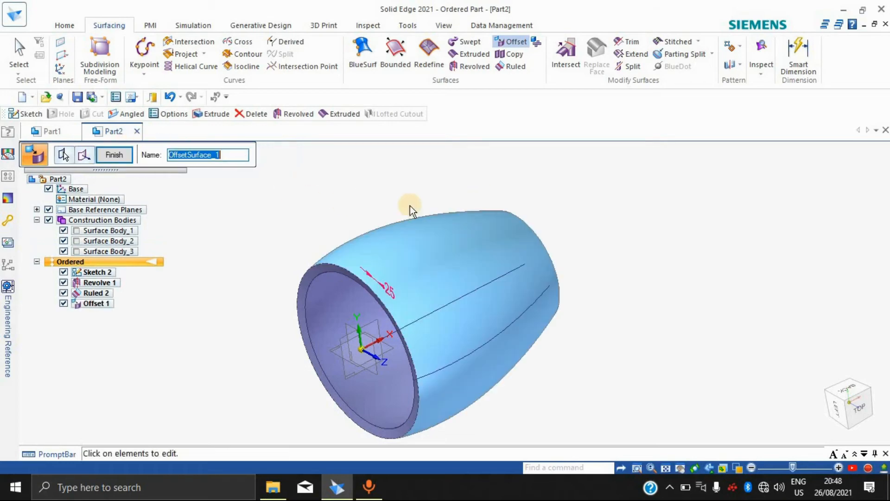
Step: Examine the offset surface around the open ends of the body and finish the Offset feature
{"action": "middle_click_drag", "start_coordinate": [376, 169], "coordinate": [161, 173]}
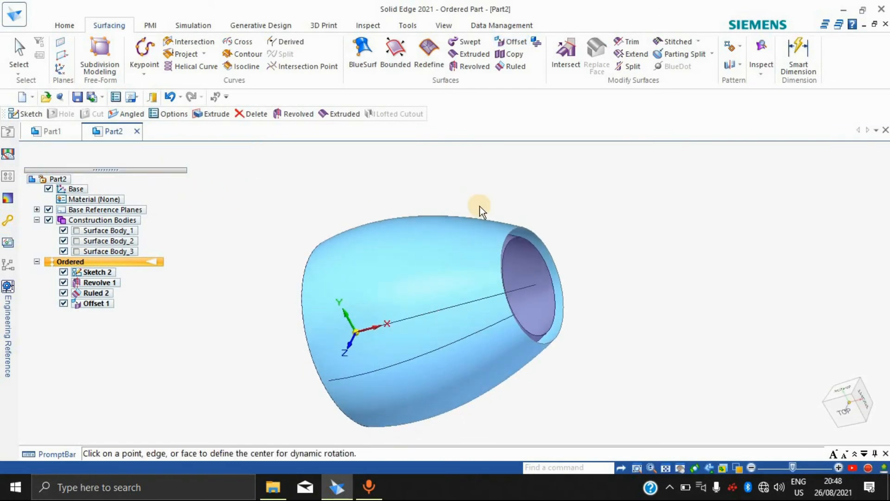
{"action": "mouse_move", "coordinate": [523, 257]}
{"action": "middle_mouse_down"}
{"action": "mouse_move", "coordinate": [576, 280]}
{"action": "mouse_move", "coordinate": [632, 258]}
{"action": "mouse_move", "coordinate": [533, 265]}
{"action": "middle_mouse_up"}
{"action": "middle_click", "coordinate": [532, 265]}
{"action": "scroll", "coordinate": [506, 267], "scroll_direction": "up", "scroll_amount": 6}
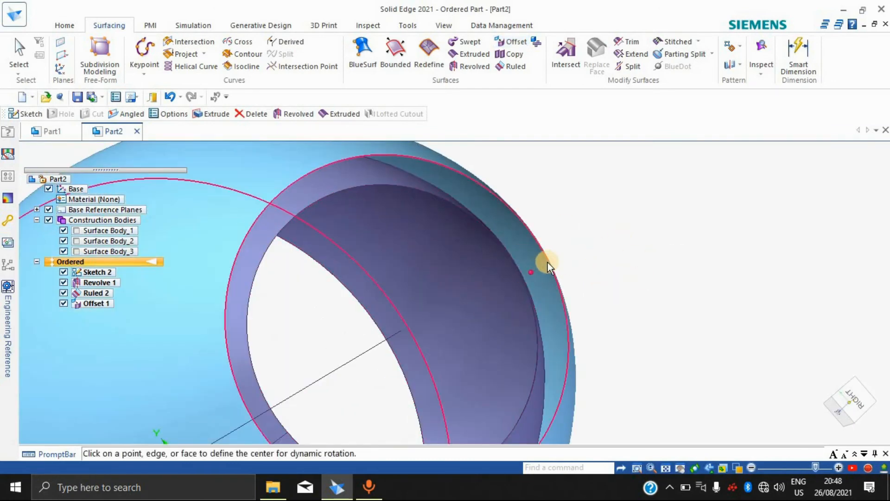
{"action": "middle_click_drag", "start_coordinate": [607, 281], "coordinate": [659, 189]}
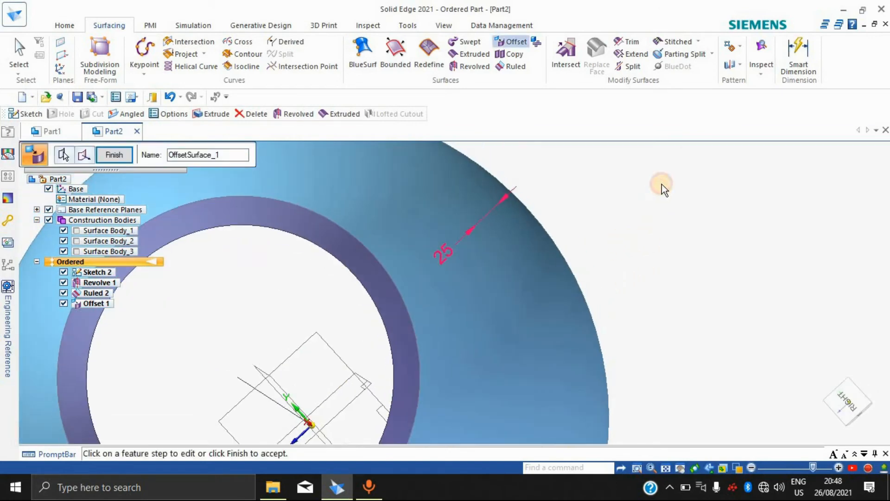
{"action": "middle_click_drag", "start_coordinate": [722, 173], "coordinate": [600, 290]}
{"action": "scroll", "coordinate": [600, 290], "scroll_direction": "down", "scroll_amount": 6}
{"action": "middle_click_drag", "start_coordinate": [737, 306], "coordinate": [777, 356]}
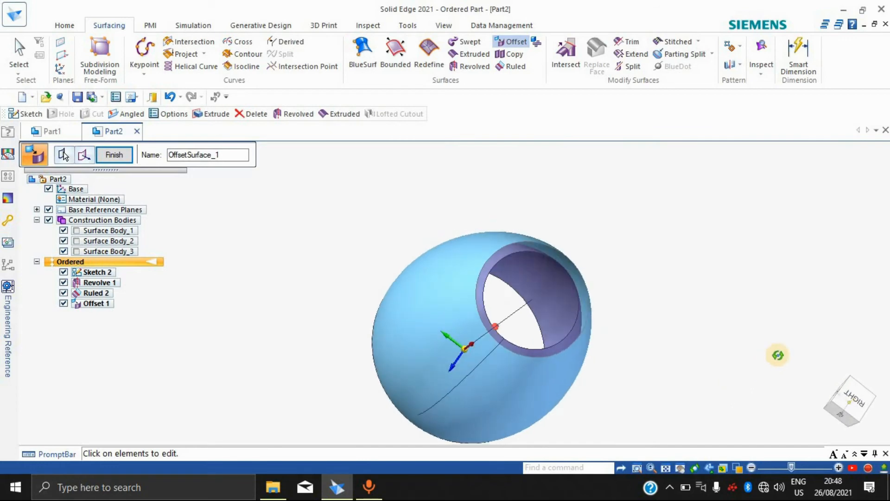
{"action": "scroll", "coordinate": [575, 297], "scroll_direction": "up", "scroll_amount": 7}
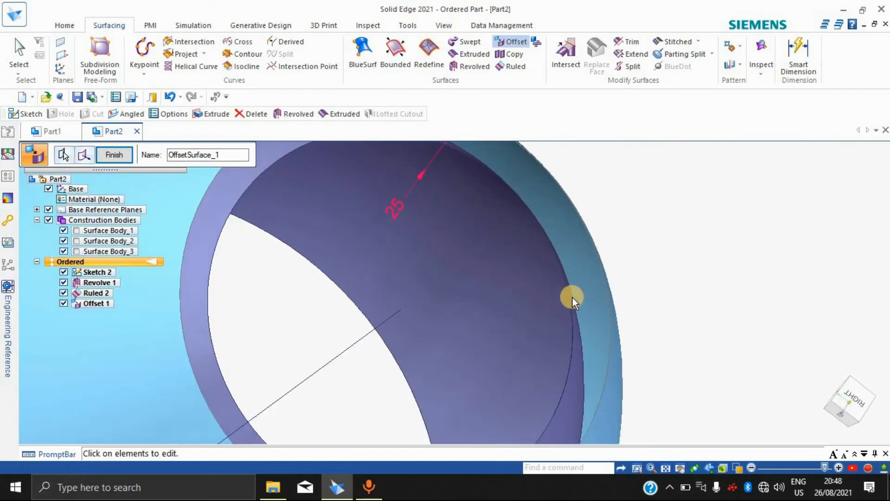
{"action": "scroll", "coordinate": [572, 297], "scroll_direction": "down", "scroll_amount": 7}
{"action": "middle_click_drag", "start_coordinate": [596, 284], "coordinate": [509, 243]}
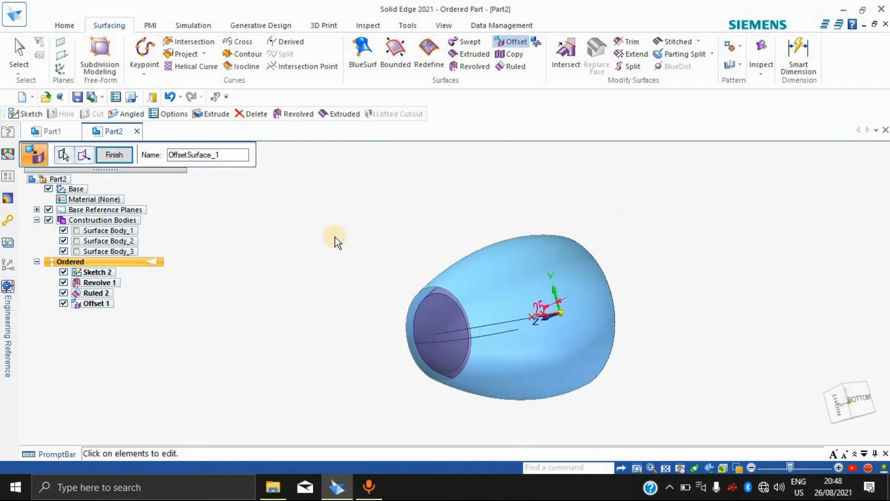
{"action": "left_click", "coordinate": [123, 160]}
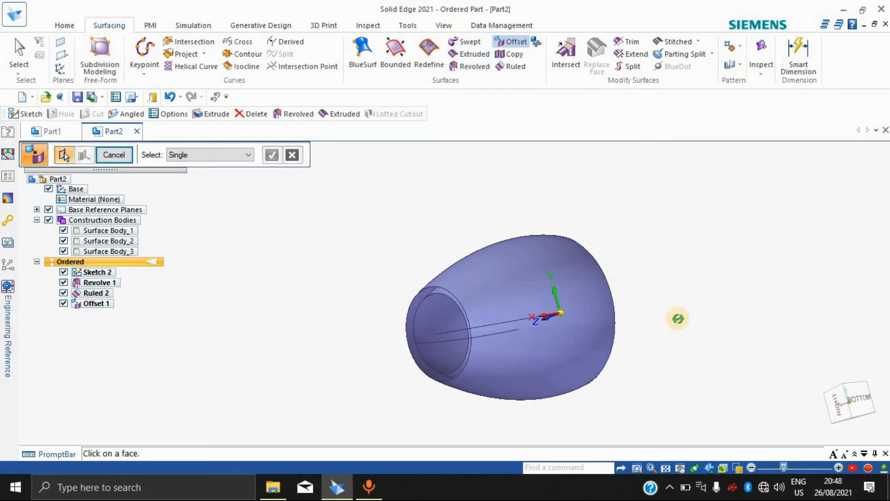
Step: Sketch a circle centred on the origin on the Right (yz) plane, smaller than the body's narrow opening, and finish the sketch
{"action": "middle_click_drag", "start_coordinate": [678, 318], "coordinate": [857, 254]}
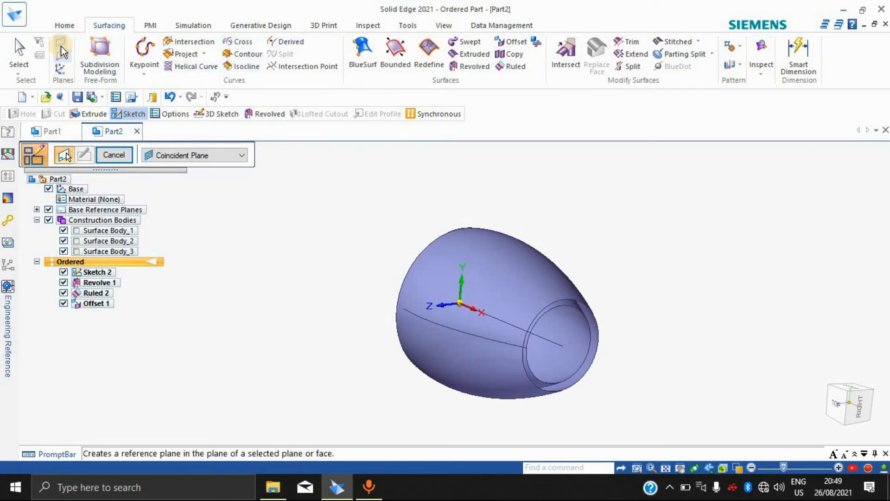
{"action": "middle_click_drag", "start_coordinate": [815, 246], "coordinate": [424, 227]}
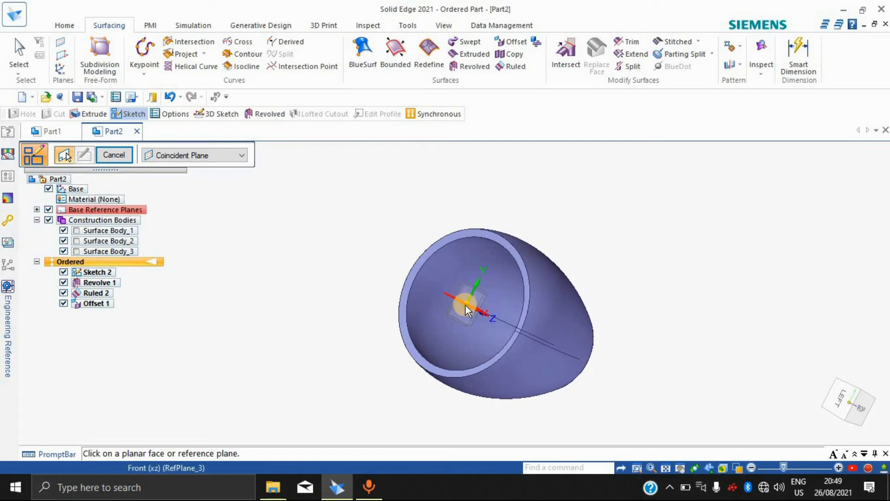
{"action": "left_click", "coordinate": [461, 319]}
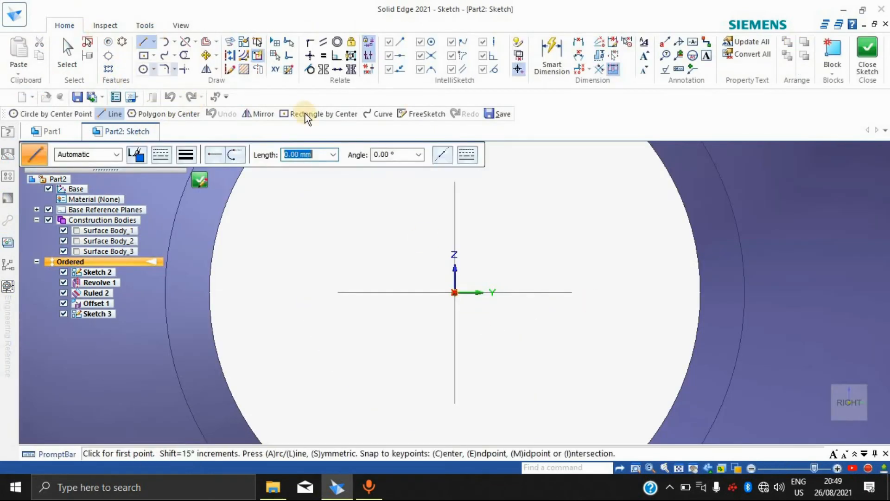
{"action": "left_click", "coordinate": [143, 69]}
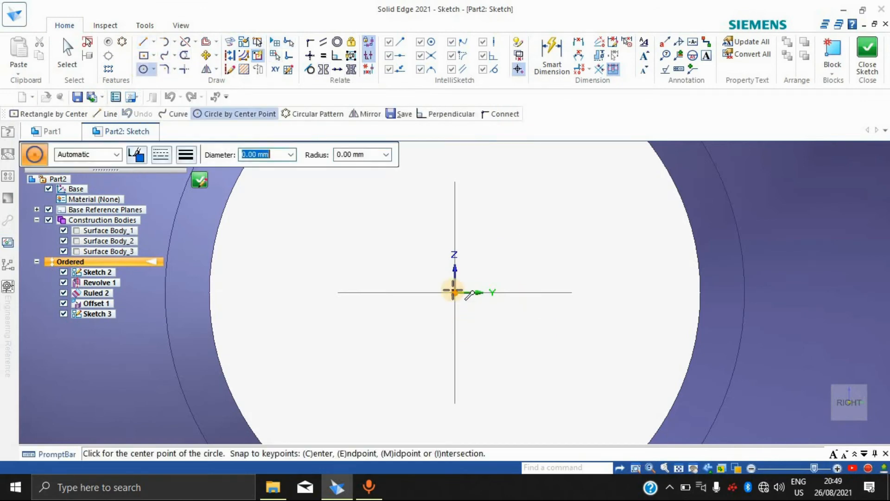
{"action": "left_click", "coordinate": [454, 292]}
{"action": "left_click", "coordinate": [580, 413]}
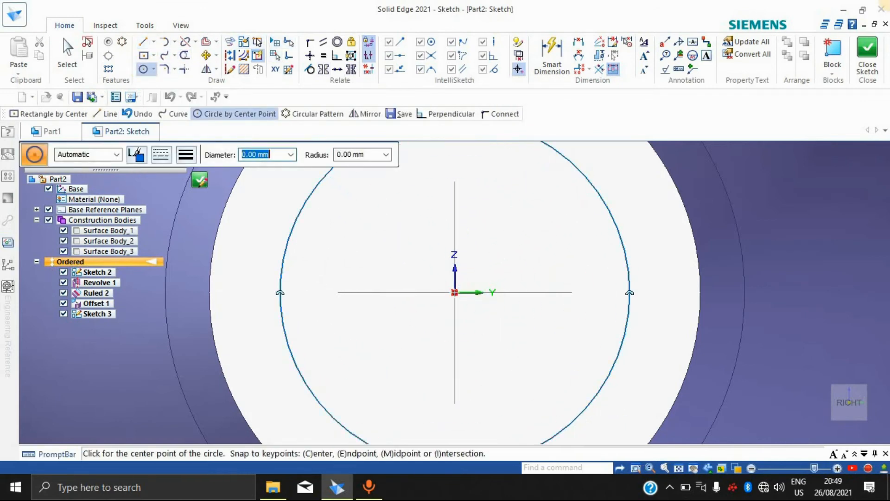
{"action": "left_click", "coordinate": [868, 58]}
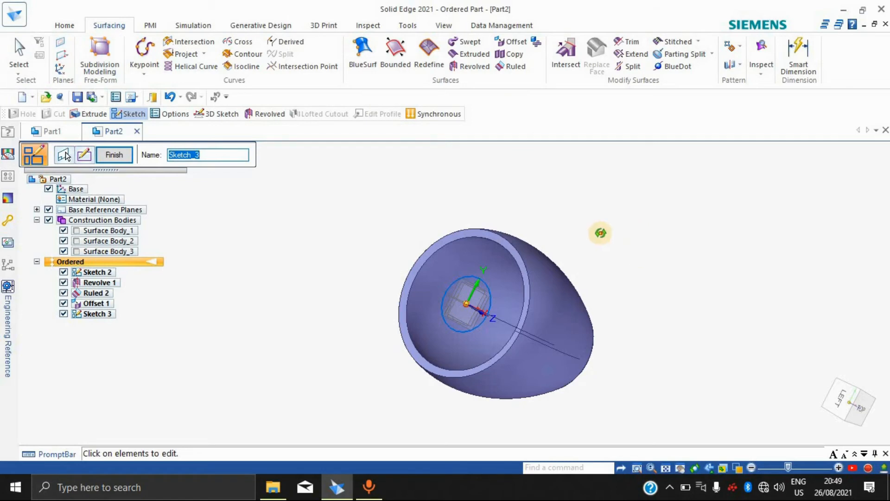
{"action": "middle_click_drag", "start_coordinate": [599, 231], "coordinate": [552, 255]}
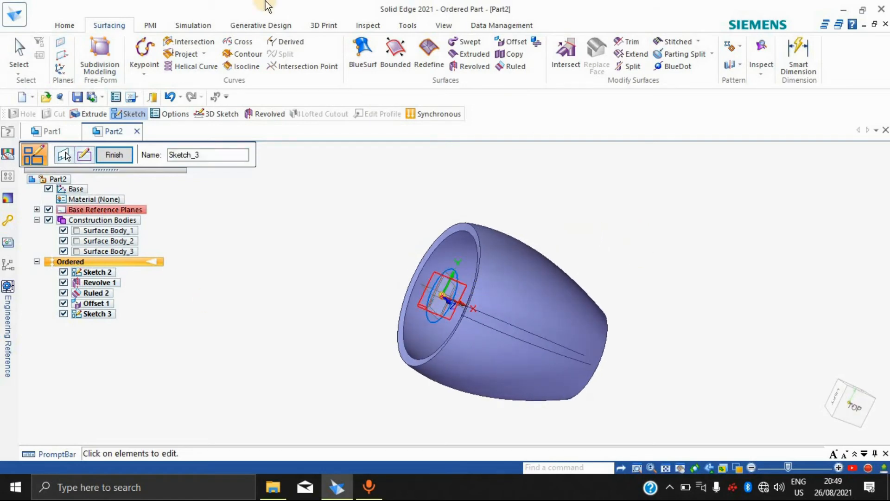
{"action": "left_click", "coordinate": [119, 161]}
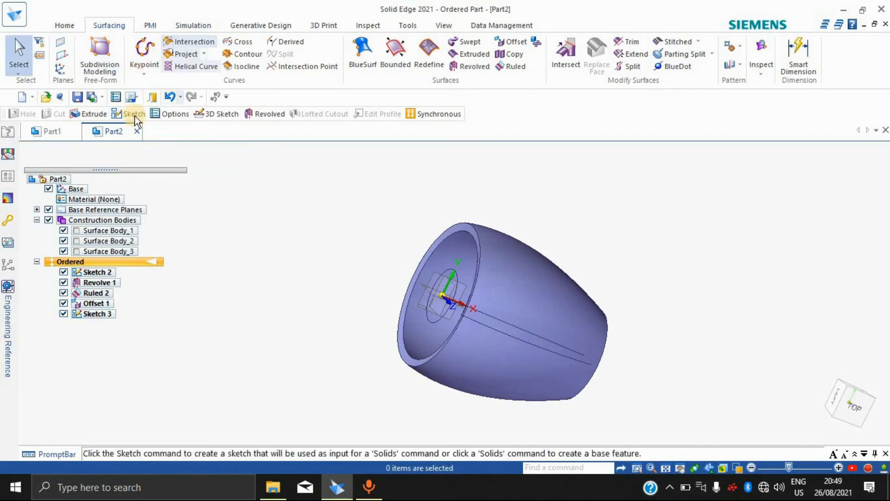
Step: Sketch a wavy curve on the Top (xy) plane from the origin, dipping below the axis, crossing its far end and rising beyond the narrow opening
{"action": "left_click", "coordinate": [121, 112]}
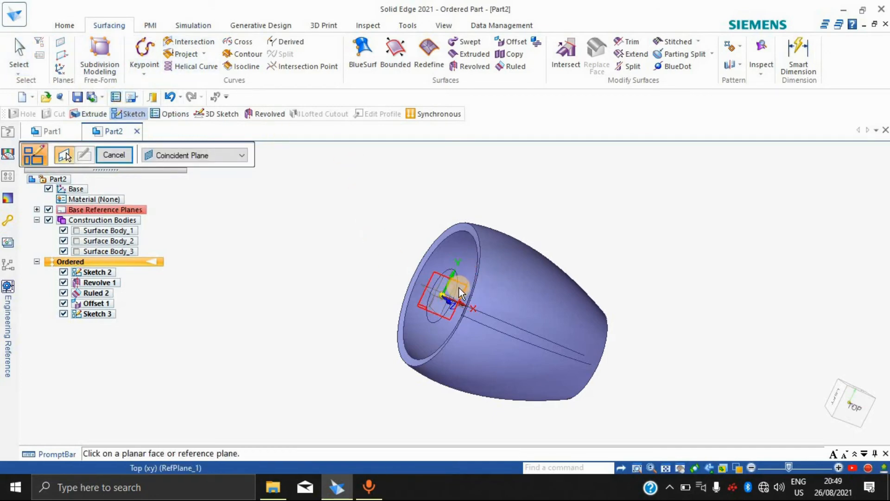
{"action": "left_click", "coordinate": [430, 276]}
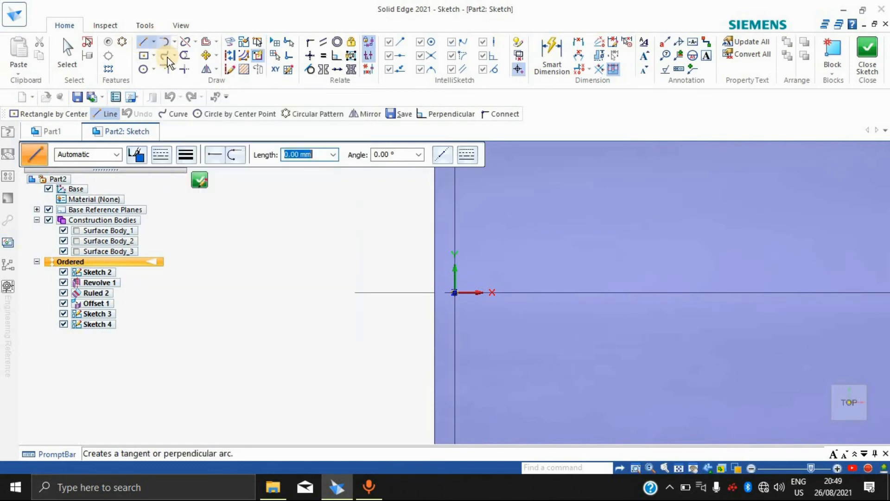
{"action": "left_click", "coordinate": [164, 56]}
{"action": "scroll", "coordinate": [676, 340], "scroll_direction": "down", "scroll_amount": 8}
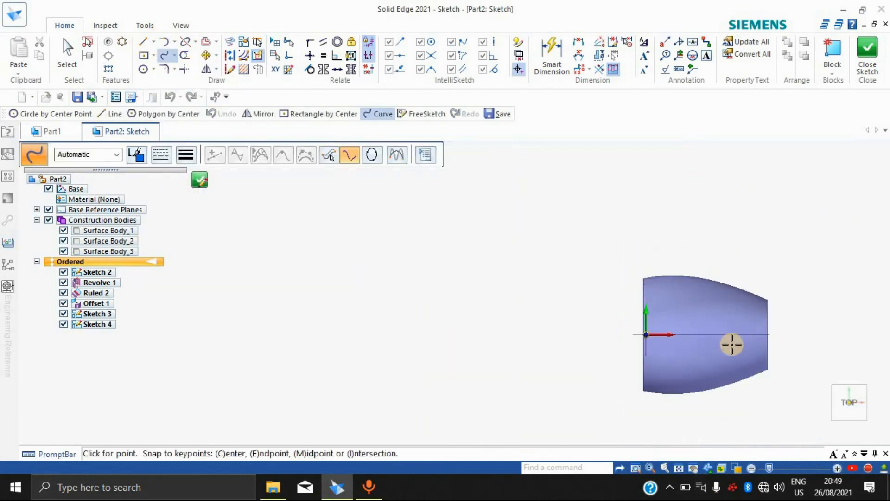
{"action": "scroll", "coordinate": [766, 350], "scroll_direction": "up", "scroll_amount": 4}
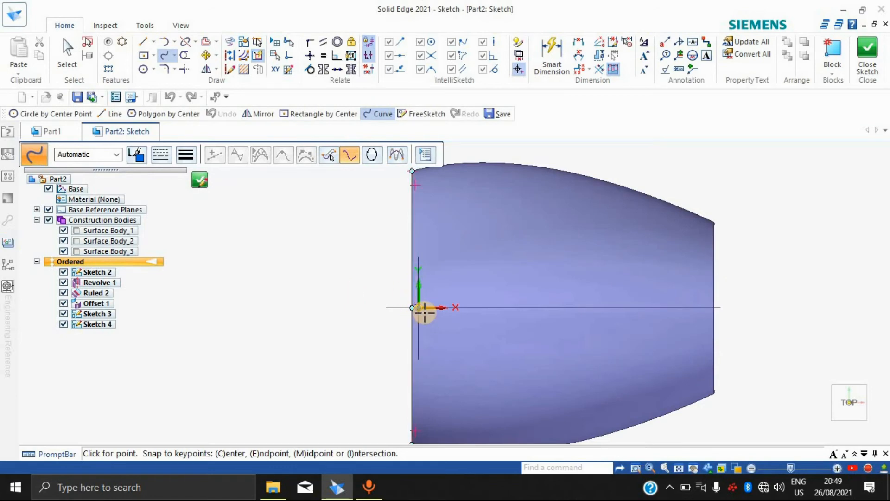
{"action": "left_click", "coordinate": [448, 289]}
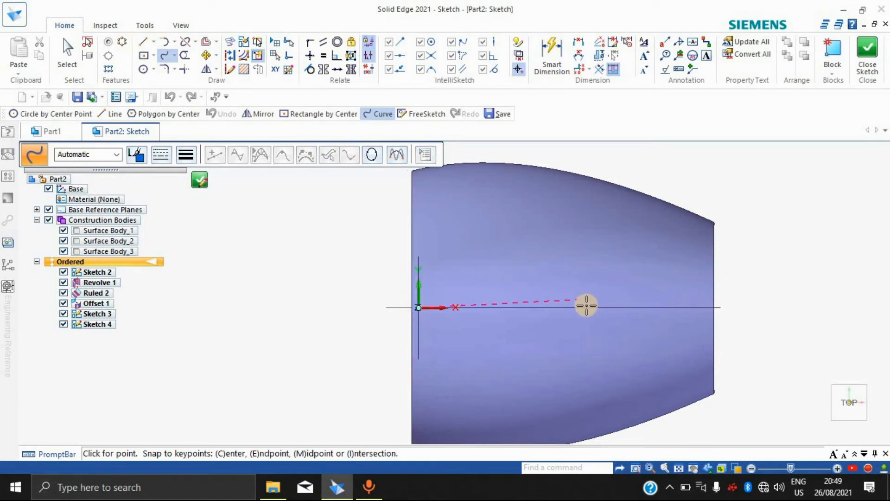
{"action": "left_click", "coordinate": [634, 355]}
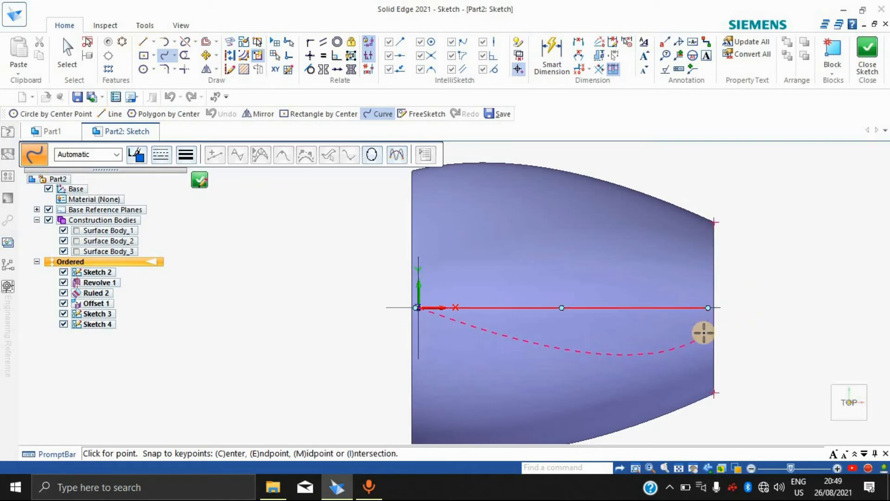
{"action": "left_click", "coordinate": [763, 294]}
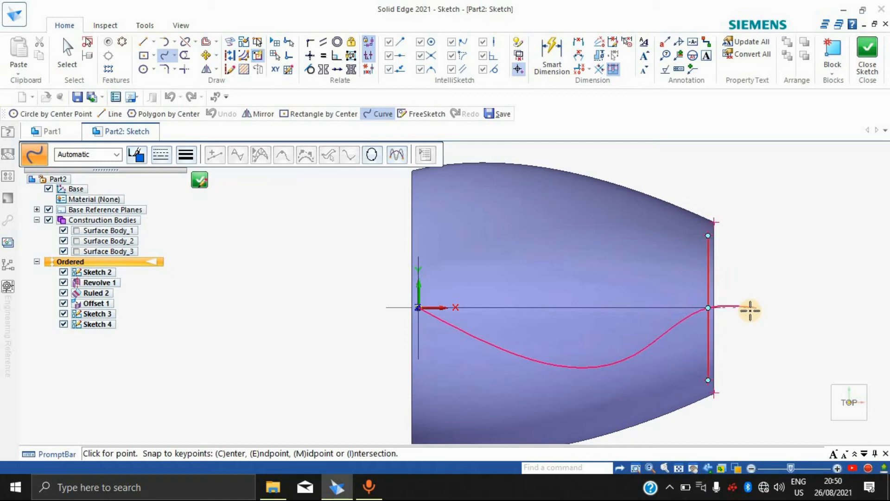
{"action": "left_click", "coordinate": [750, 309]}
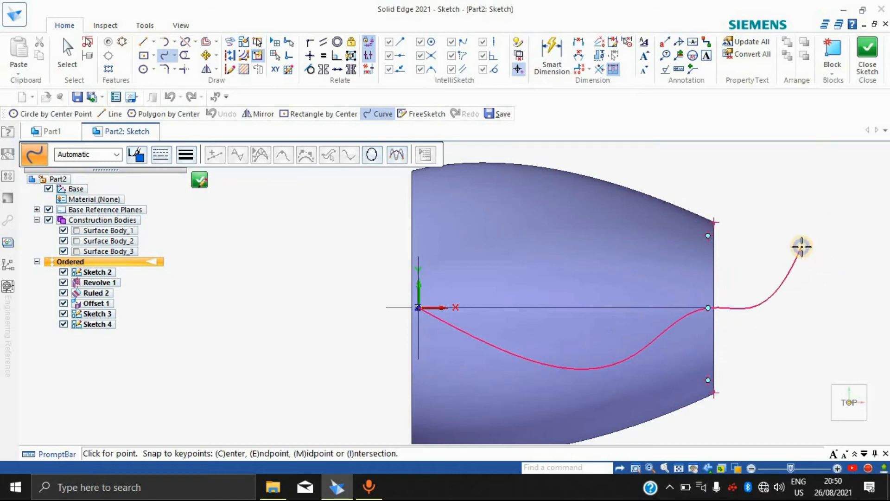
{"action": "right_click", "coordinate": [807, 278]}
{"action": "left_click", "coordinate": [867, 50]}
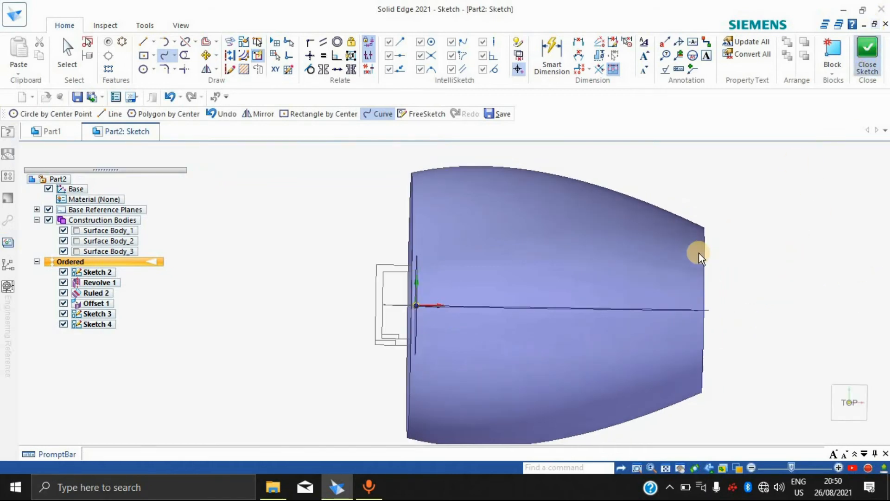
{"action": "mouse_move", "coordinate": [676, 271]}
{"action": "middle_mouse_down"}
{"action": "mouse_move", "coordinate": [595, 245]}
{"action": "mouse_move", "coordinate": [661, 317]}
{"action": "mouse_move", "coordinate": [631, 283]}
{"action": "middle_mouse_up"}
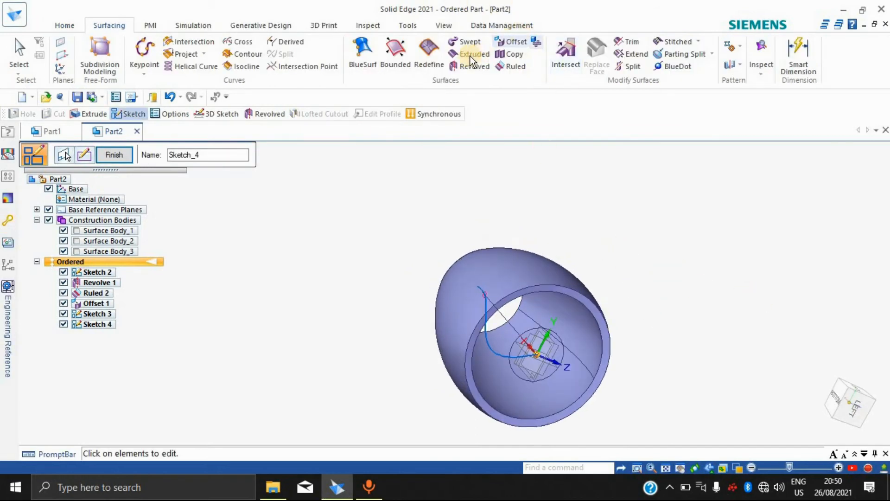
{"action": "left_click", "coordinate": [474, 45]}
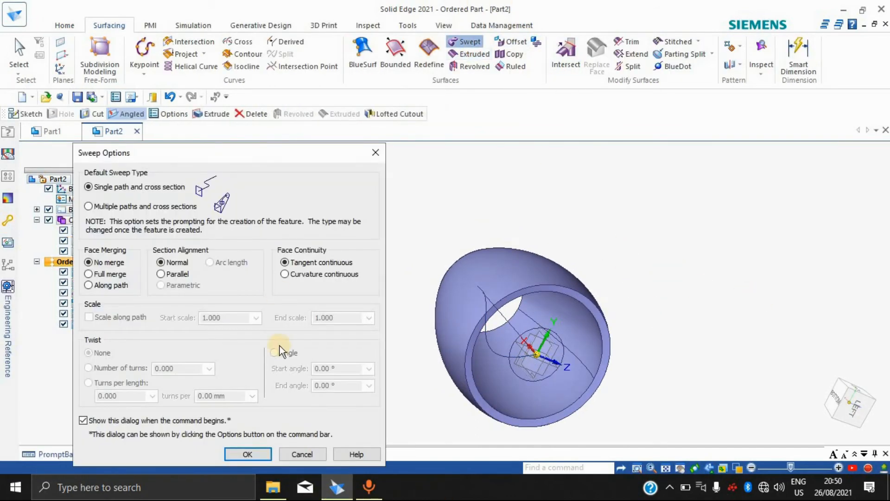
{"action": "left_click", "coordinate": [241, 455]}
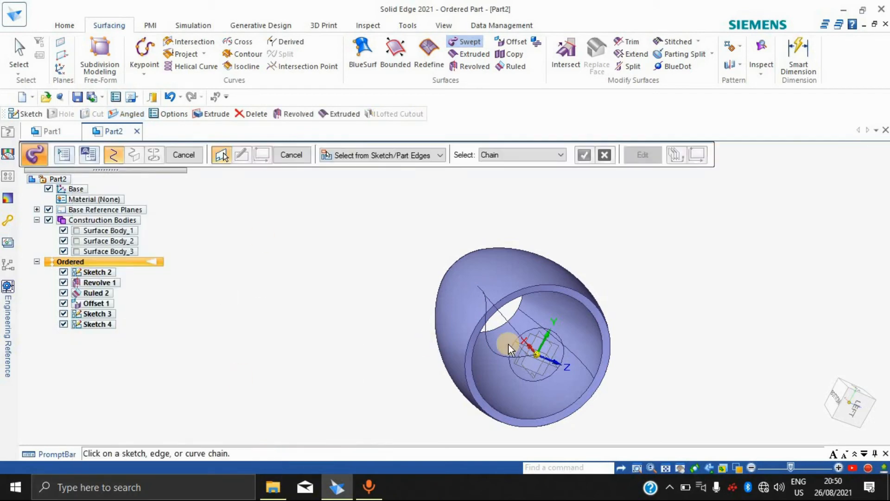
{"action": "left_click", "coordinate": [530, 328]}
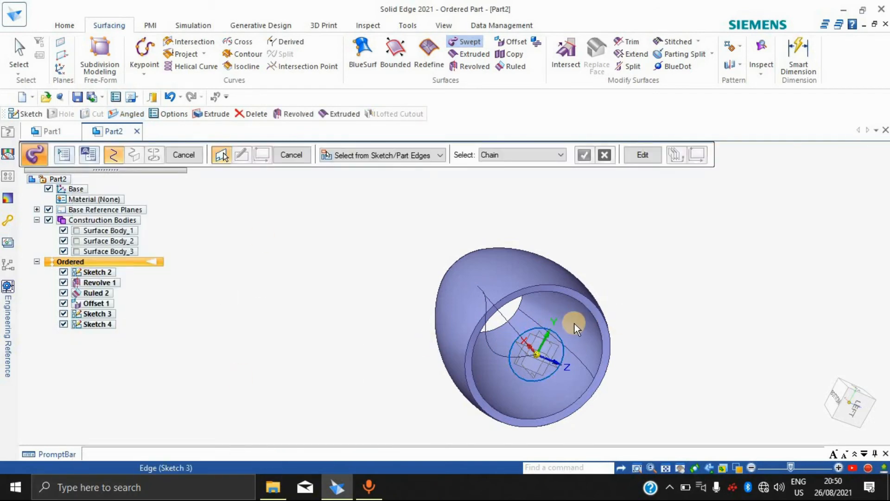
{"action": "right_click", "coordinate": [574, 323]}
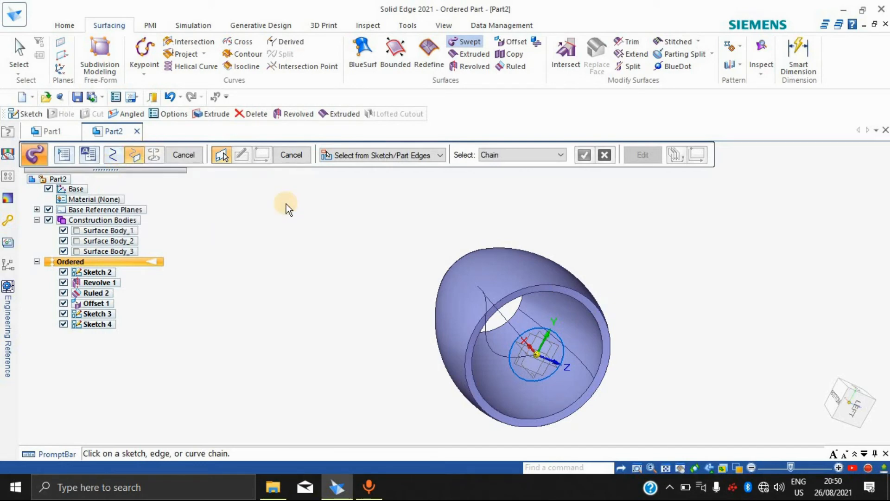
{"action": "key", "text": "Escape"}
Step: Create a swept surface with a single path and cross section, using the wavy curve as path and the circle as section
{"action": "left_click", "coordinate": [462, 40]}
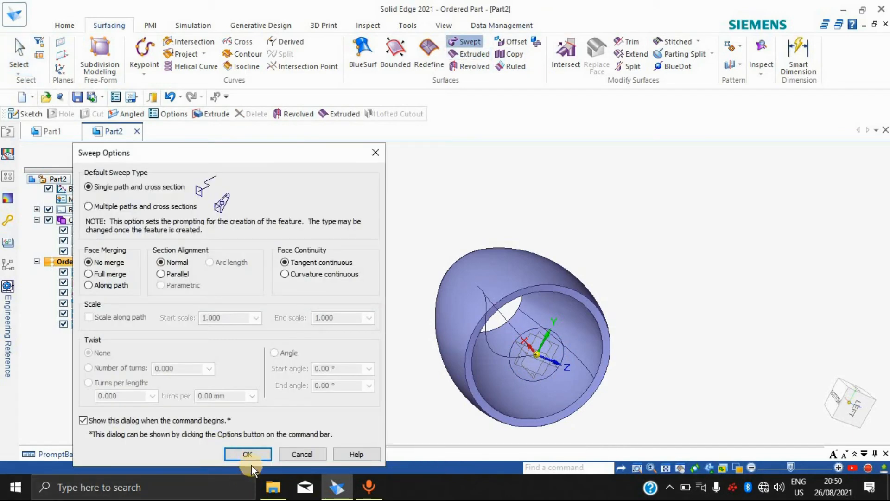
{"action": "key", "text": "Return"}
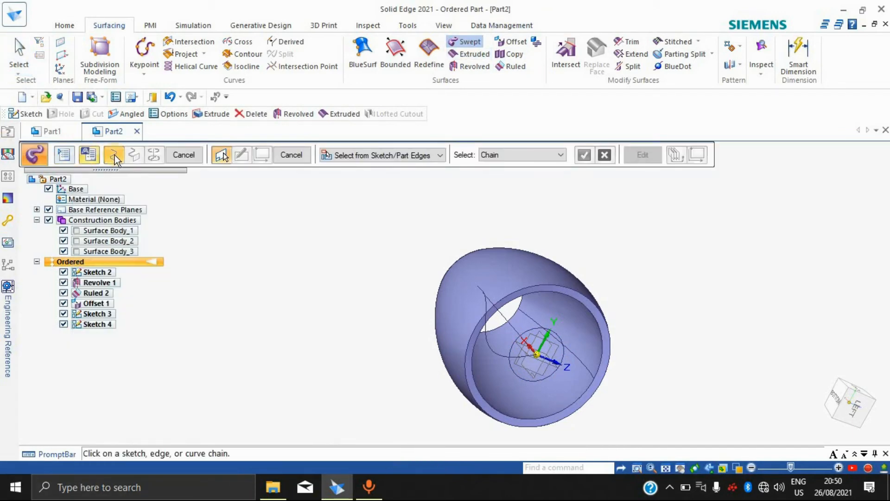
{"action": "left_click", "coordinate": [478, 352]}
{"action": "left_click", "coordinate": [494, 352]}
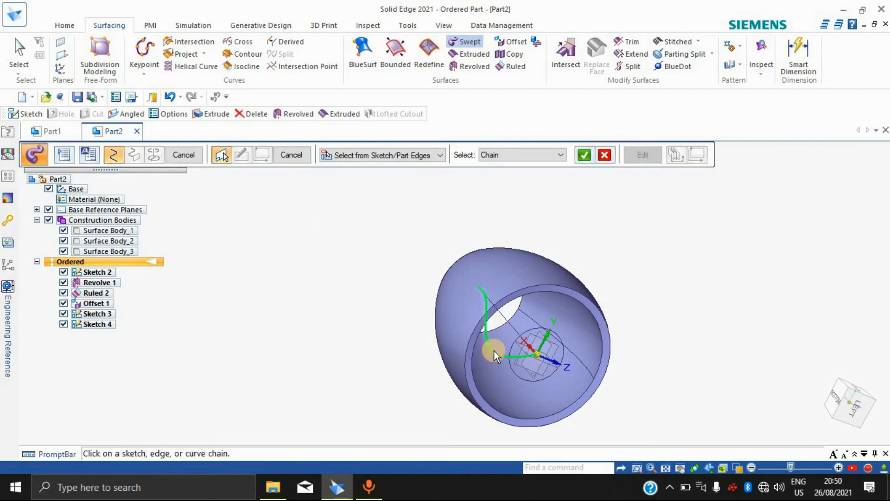
{"action": "left_click", "coordinate": [580, 154]}
{"action": "left_click", "coordinate": [457, 344]}
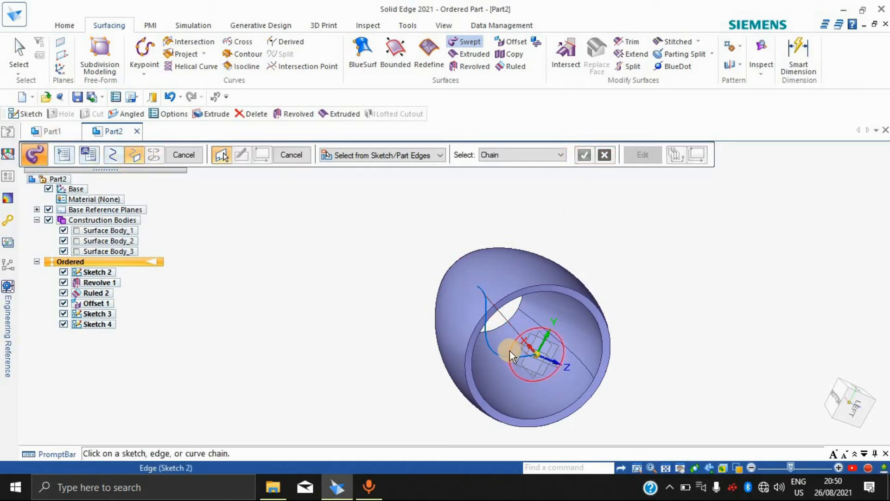
{"action": "left_click", "coordinate": [626, 155]}
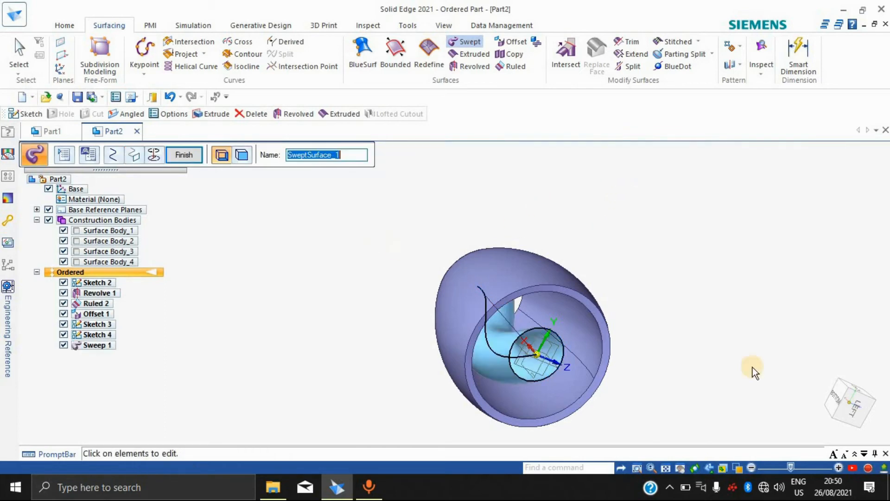
{"action": "left_click", "coordinate": [175, 158]}
Step: Examine the swept surface inside the body, hiding the revolved and offset surfaces to expose its full shape
{"action": "mouse_move", "coordinate": [745, 296]}
{"action": "middle_mouse_down"}
{"action": "mouse_move", "coordinate": [609, 267]}
{"action": "mouse_move", "coordinate": [406, 292]}
{"action": "mouse_move", "coordinate": [395, 314]}
{"action": "mouse_move", "coordinate": [711, 306]}
{"action": "mouse_move", "coordinate": [743, 362]}
{"action": "mouse_move", "coordinate": [556, 331]}
{"action": "mouse_move", "coordinate": [680, 308]}
{"action": "mouse_move", "coordinate": [751, 354]}
{"action": "mouse_move", "coordinate": [433, 384]}
{"action": "mouse_move", "coordinate": [498, 359]}
{"action": "middle_mouse_up"}
{"action": "scroll", "coordinate": [498, 360], "scroll_direction": "up", "scroll_amount": 5}
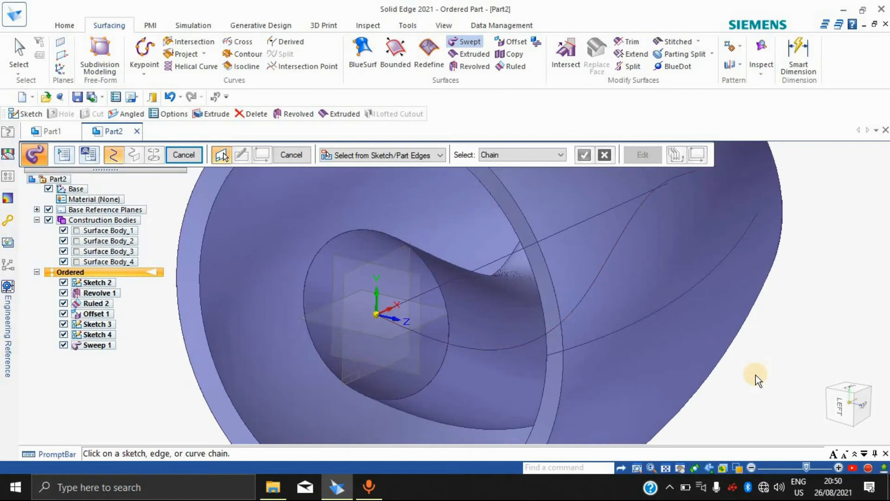
{"action": "scroll", "coordinate": [757, 375], "scroll_direction": "down", "scroll_amount": 5}
{"action": "middle_click_drag", "start_coordinate": [786, 357], "coordinate": [510, 346]}
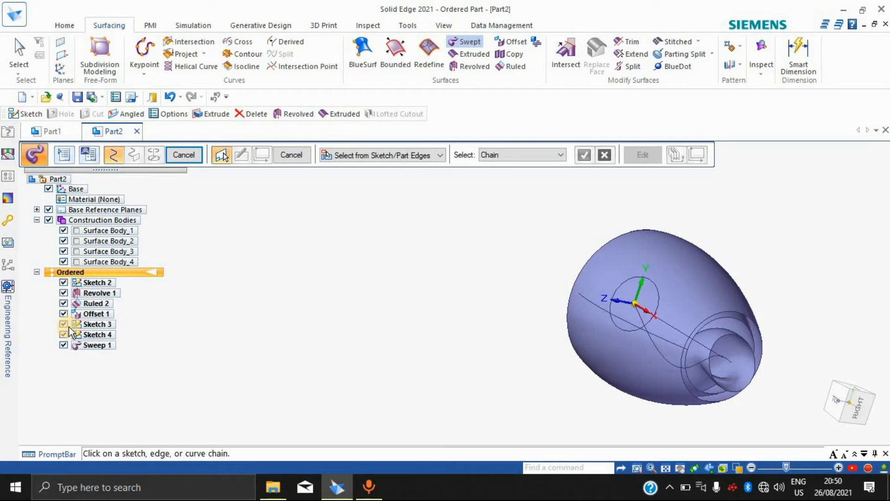
{"action": "left_click", "coordinate": [63, 294]}
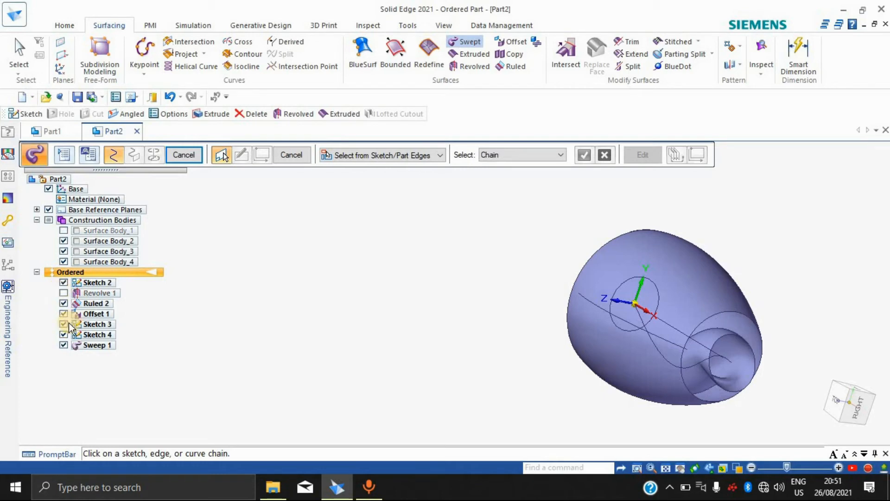
{"action": "left_click", "coordinate": [64, 314]}
{"action": "middle_click_drag", "start_coordinate": [474, 369], "coordinate": [552, 327]}
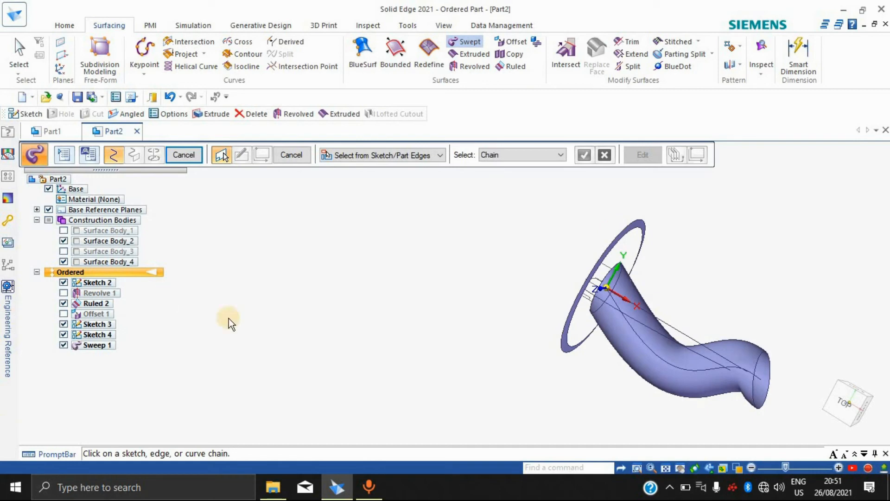
Step: Redo the sweep feature and show the offset and revolved surfaces again
{"action": "key", "text": "Escape"}
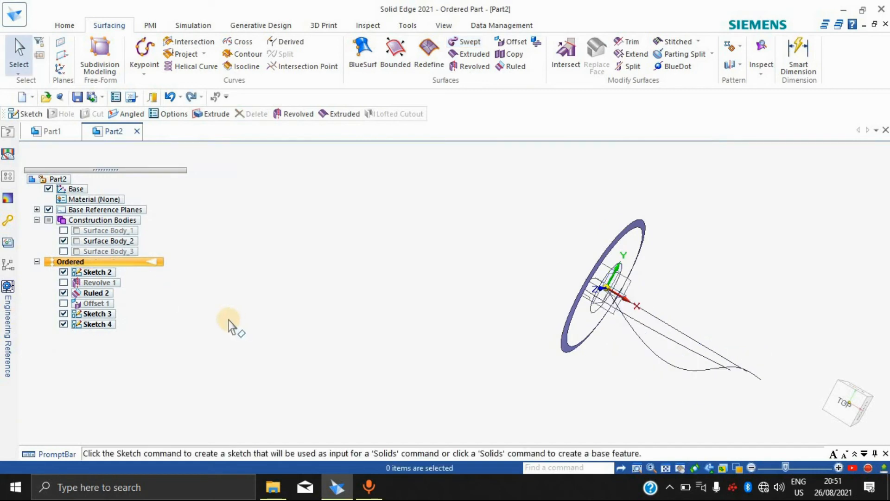
{"action": "key", "text": "ctrl+y"}
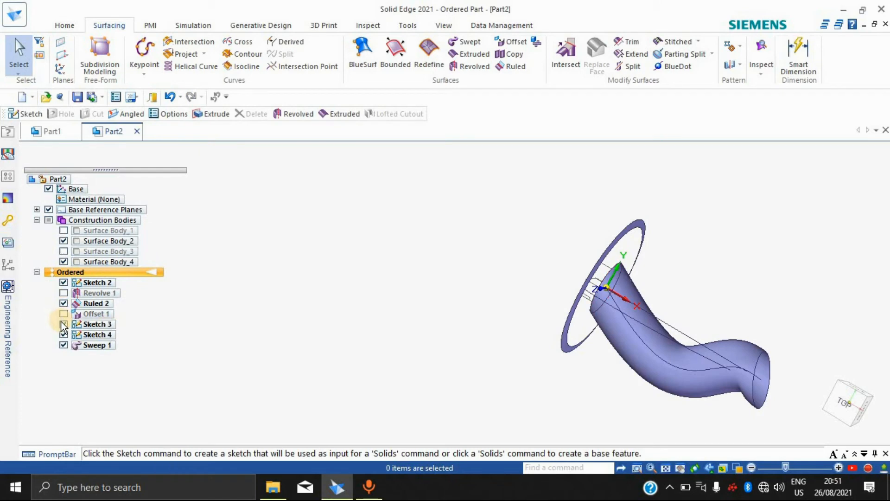
{"action": "left_click", "coordinate": [63, 314]}
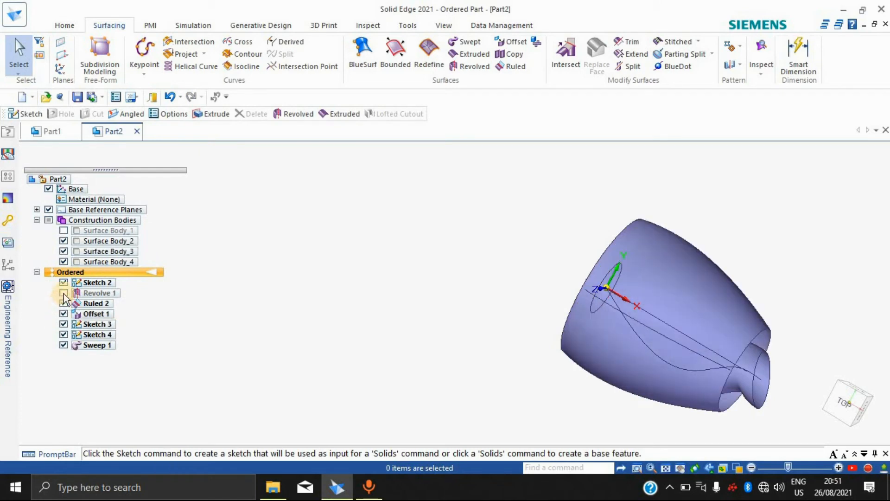
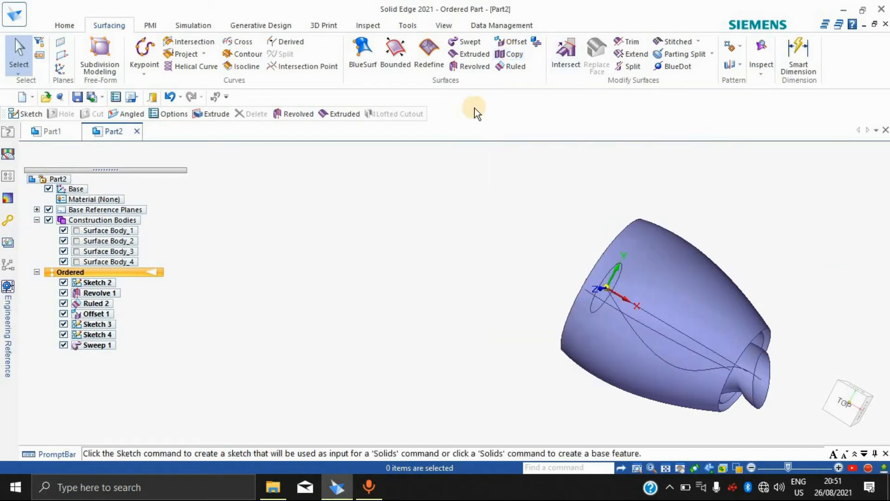
Step: Copy the outer offset face and the inner revolved face with a single Copy surface feature and finish it
{"action": "left_click", "coordinate": [507, 52]}
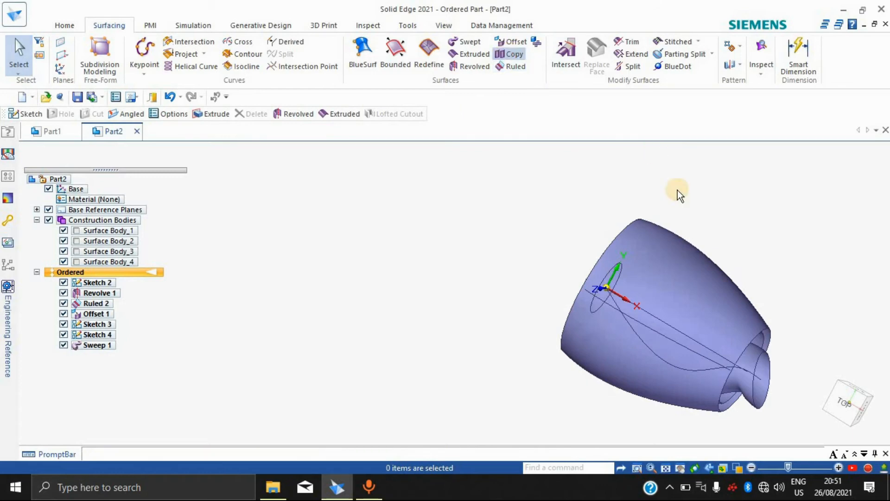
{"action": "left_click", "coordinate": [670, 299]}
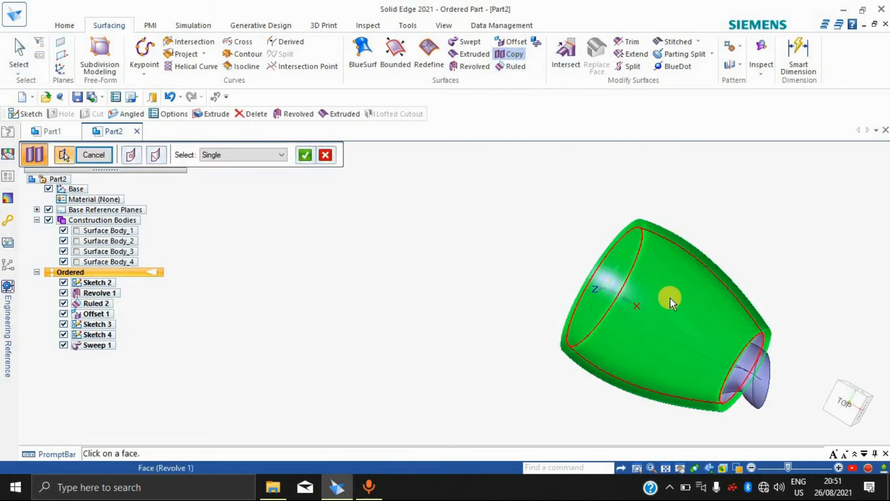
{"action": "left_click", "coordinate": [306, 160]}
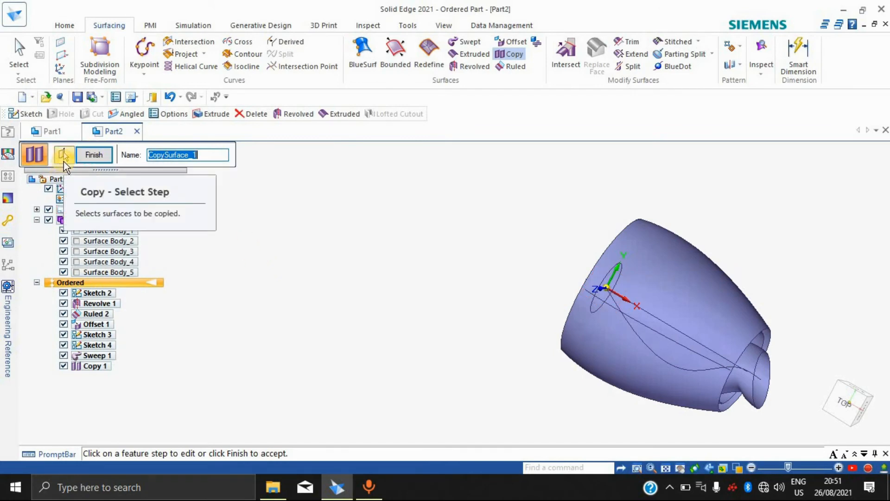
{"action": "left_click", "coordinate": [63, 159]}
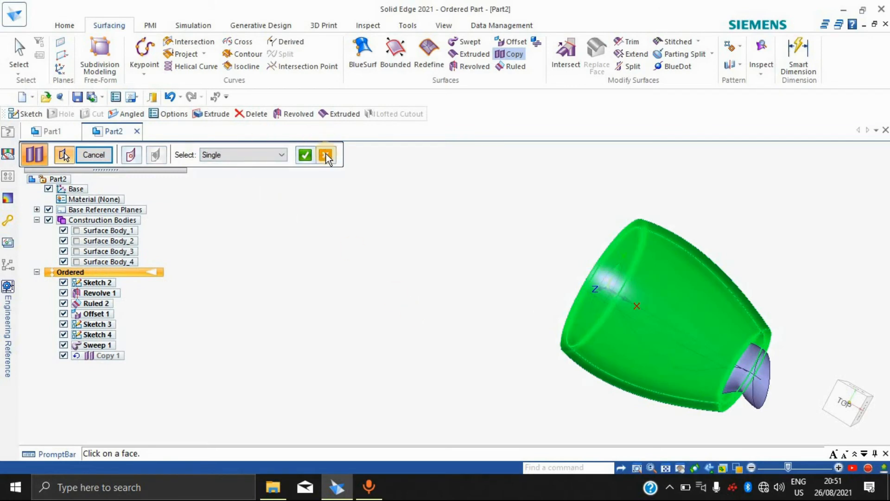
{"action": "left_click", "coordinate": [304, 157]}
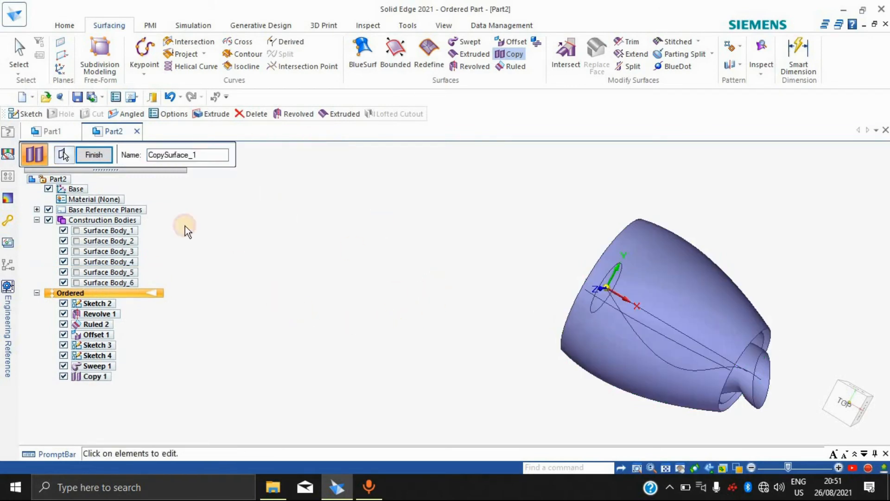
{"action": "left_click", "coordinate": [96, 153]}
{"action": "middle_click_drag", "start_coordinate": [559, 304], "coordinate": [702, 341]}
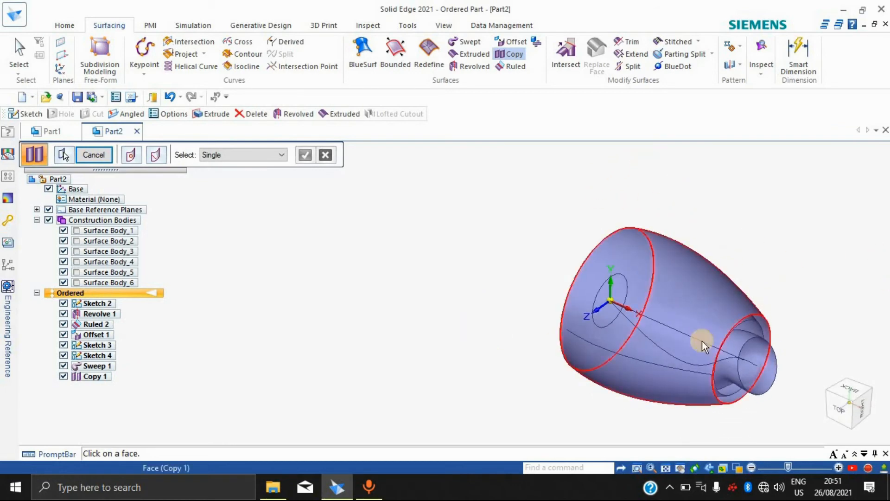
{"action": "left_click", "coordinate": [534, 40]}
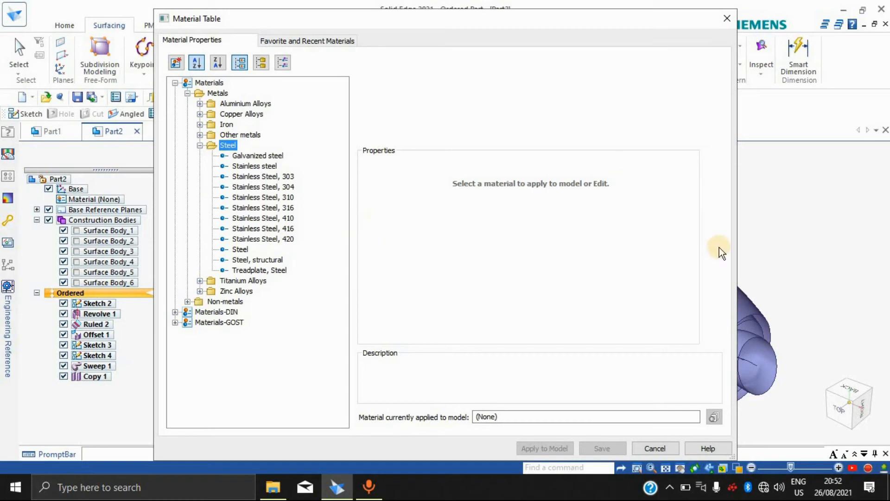
{"action": "left_click", "coordinate": [654, 448]}
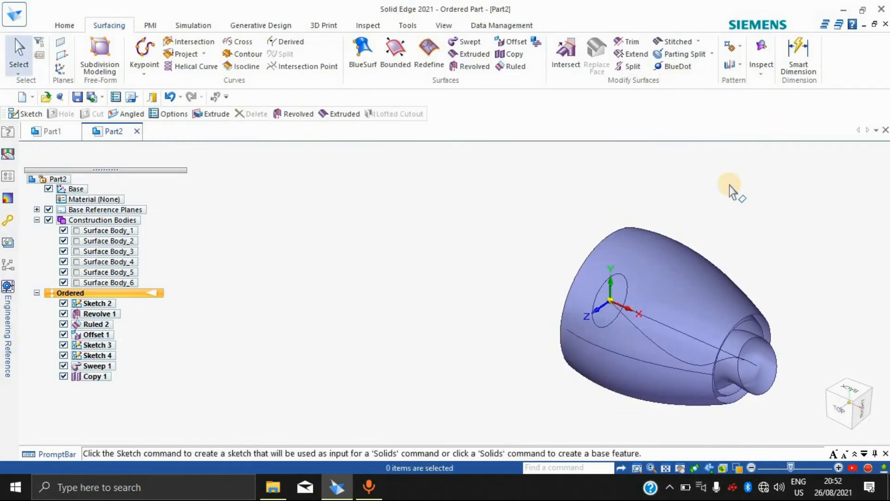
{"action": "left_click", "coordinate": [739, 65]}
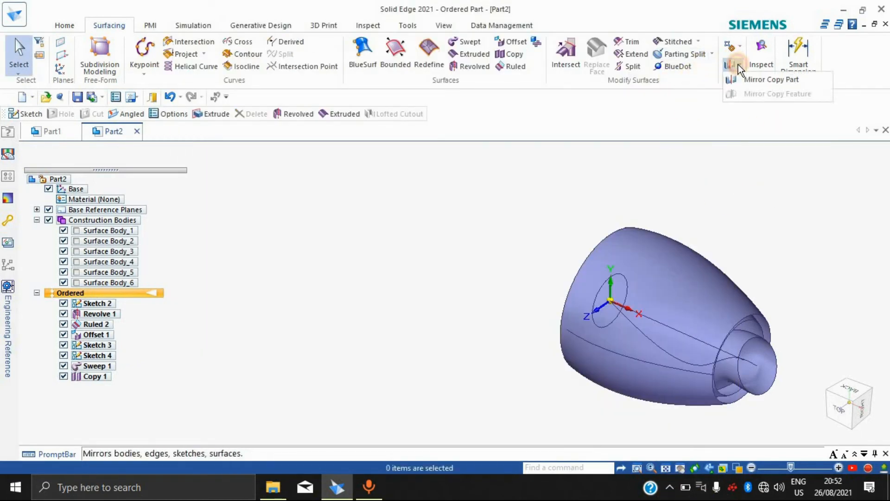
{"action": "left_click", "coordinate": [713, 211]}
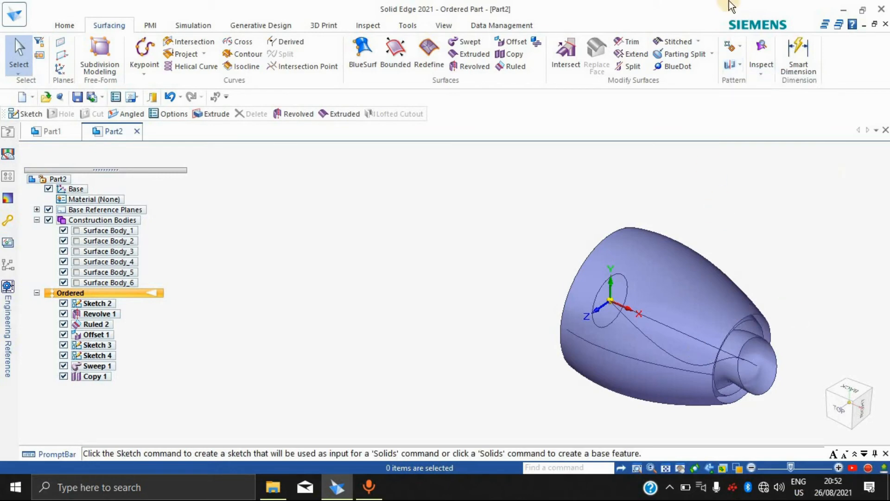
{"action": "left_click", "coordinate": [738, 43]}
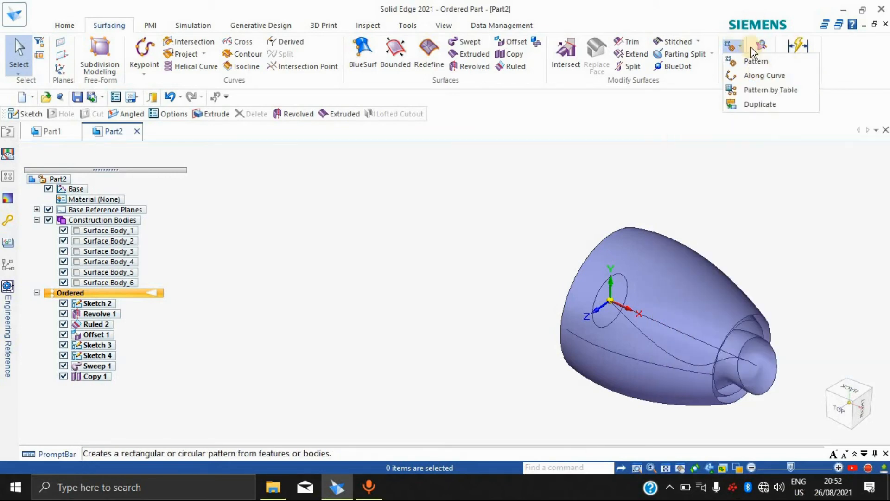
{"action": "left_click", "coordinate": [649, 151]}
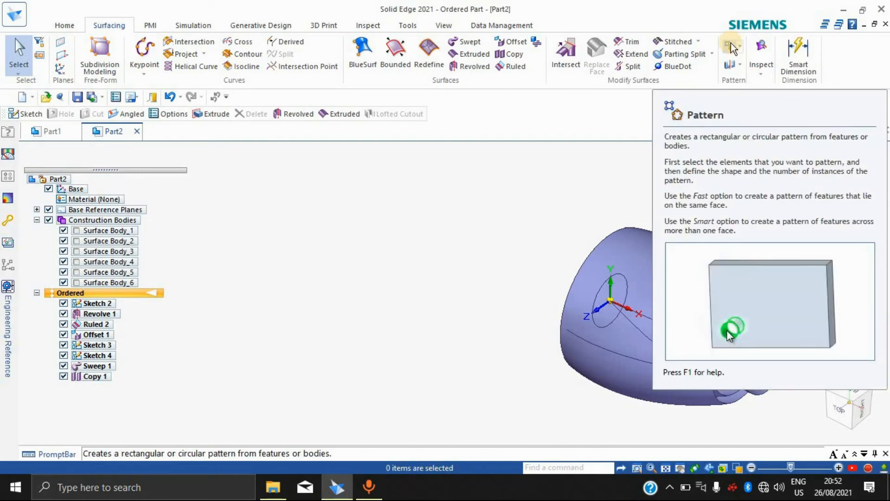
{"action": "left_click", "coordinate": [592, 284]}
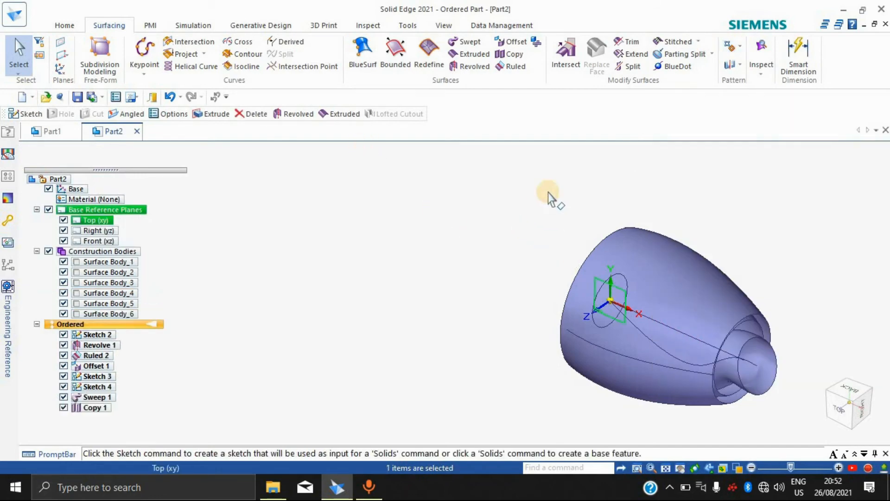
{"action": "left_click", "coordinate": [522, 173]}
Step: Try to trim the swept surface using the outer and inner circular edges at the body's narrow end as trimming tools
{"action": "middle_click_drag", "start_coordinate": [763, 250], "coordinate": [573, 237]}
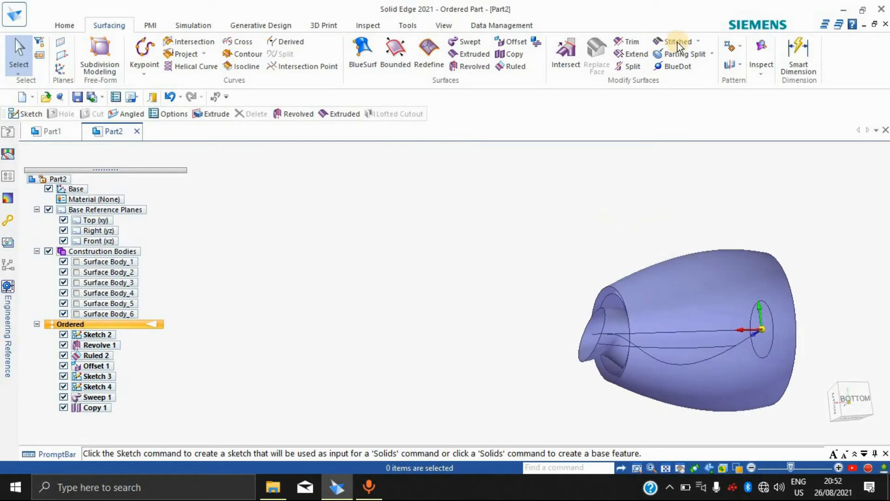
{"action": "left_click", "coordinate": [627, 43]}
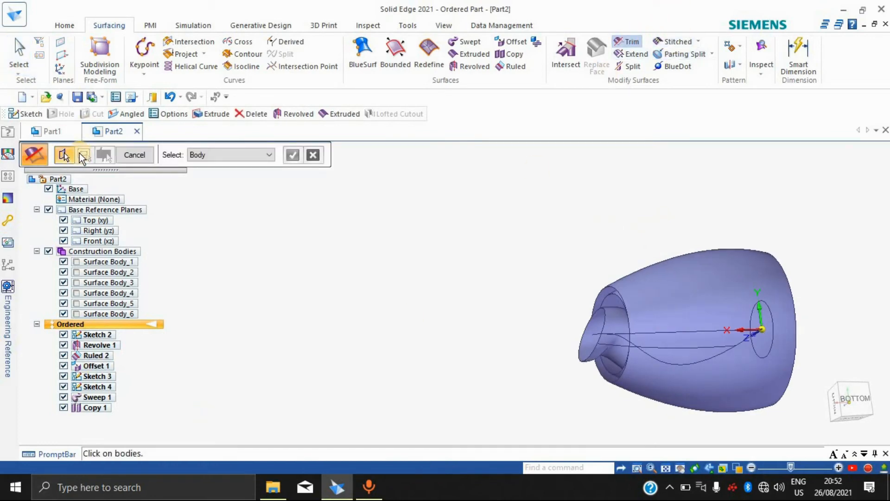
{"action": "left_click", "coordinate": [631, 342]}
{"action": "left_click", "coordinate": [606, 335]}
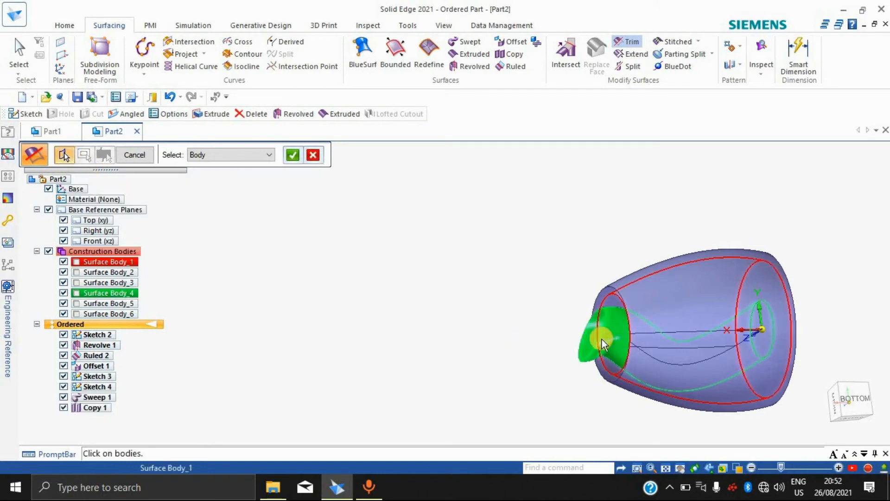
{"action": "left_click", "coordinate": [292, 155]}
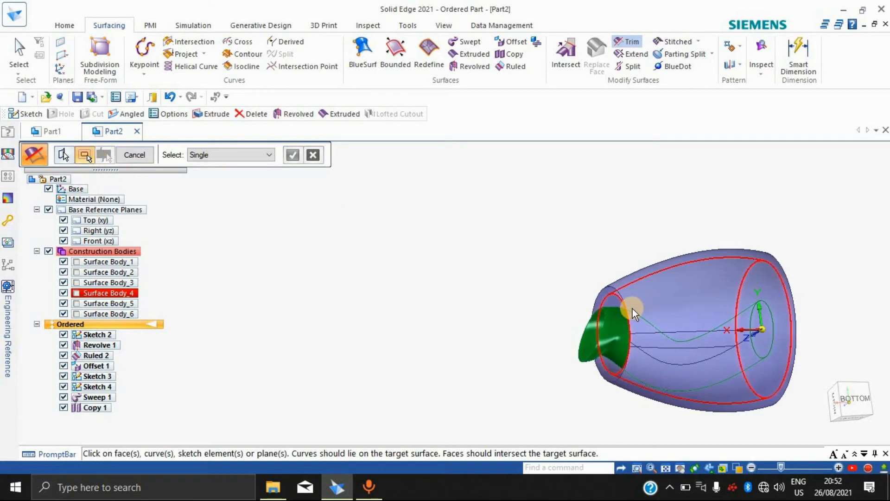
{"action": "left_click", "coordinate": [621, 297]}
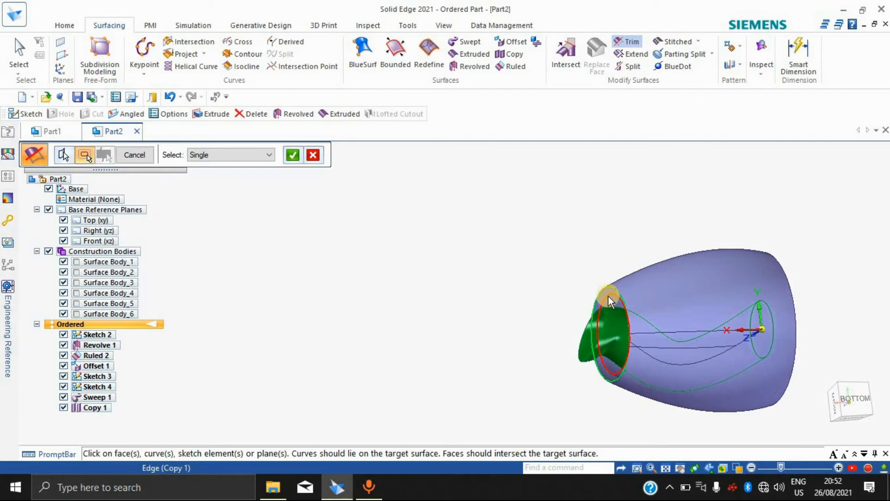
{"action": "left_click", "coordinate": [293, 155]}
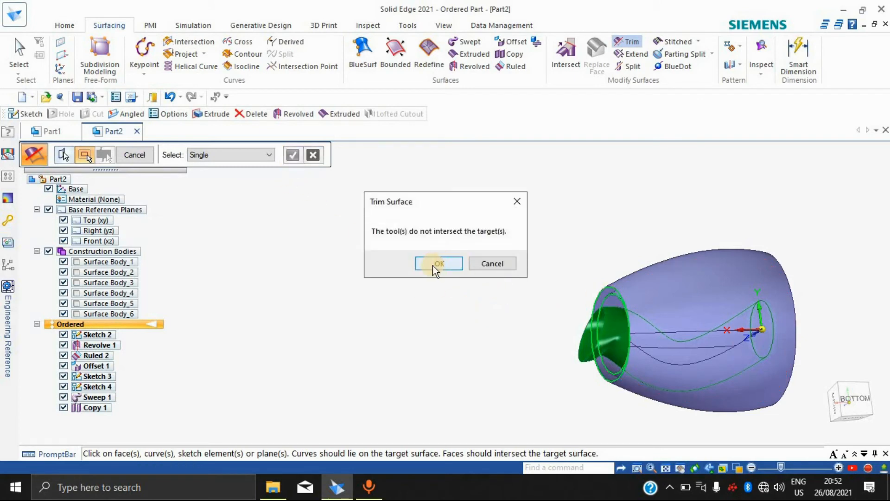
{"action": "left_click", "coordinate": [438, 263]}
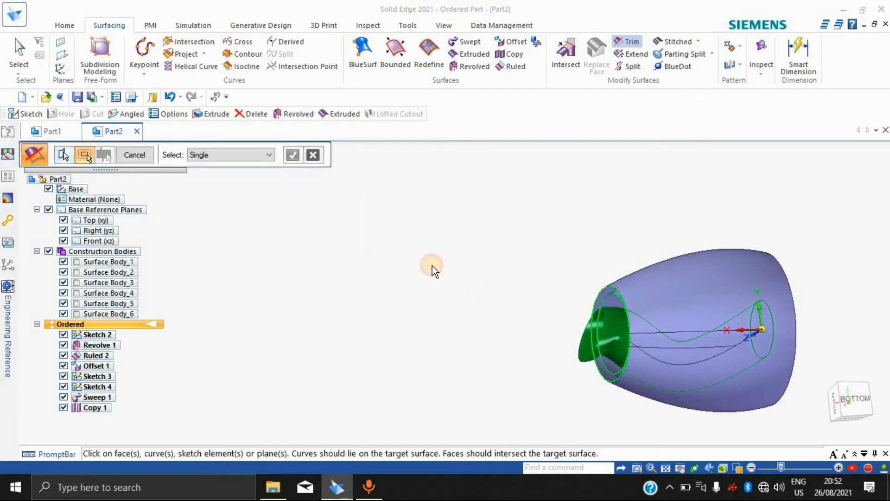
{"action": "left_click", "coordinate": [83, 160]}
{"action": "left_click", "coordinate": [316, 151]}
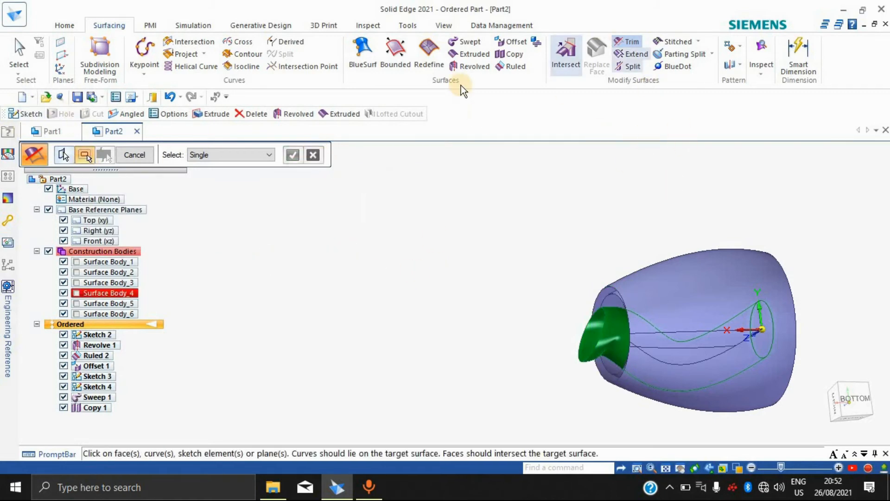
Step: Try to trim the swept surface using only the inner circular edge at the body's narrow end as the trimming tool
{"action": "left_click", "coordinate": [632, 41]}
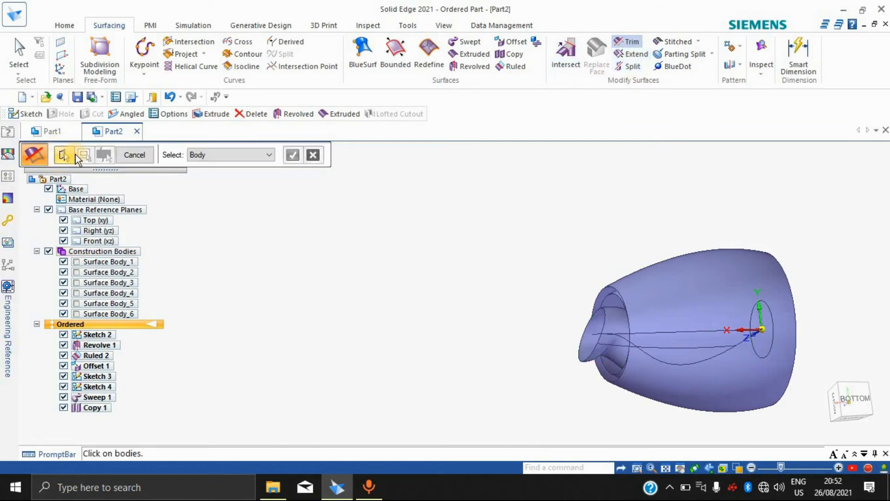
{"action": "left_click", "coordinate": [601, 333]}
{"action": "left_click", "coordinate": [292, 154]}
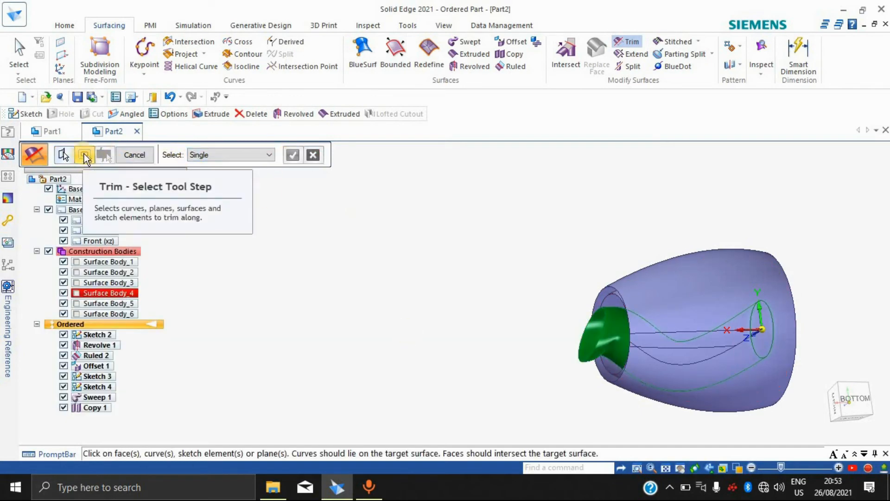
{"action": "left_click", "coordinate": [608, 295]}
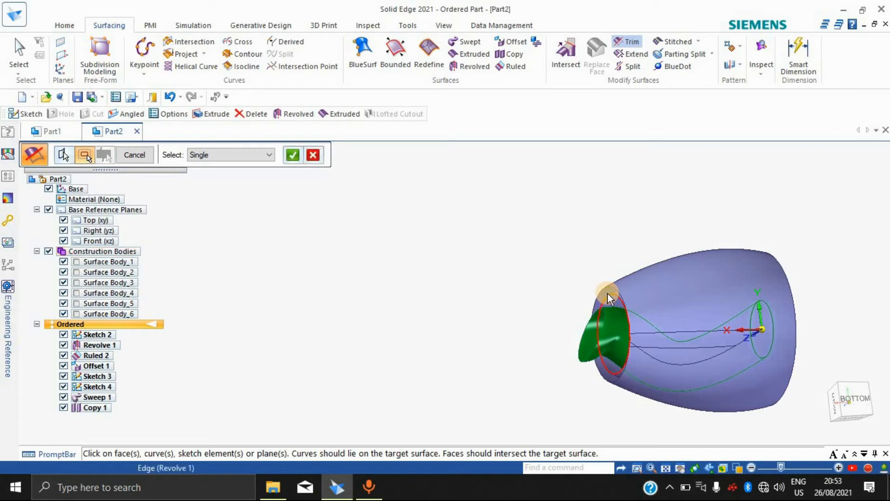
{"action": "left_click", "coordinate": [299, 156]}
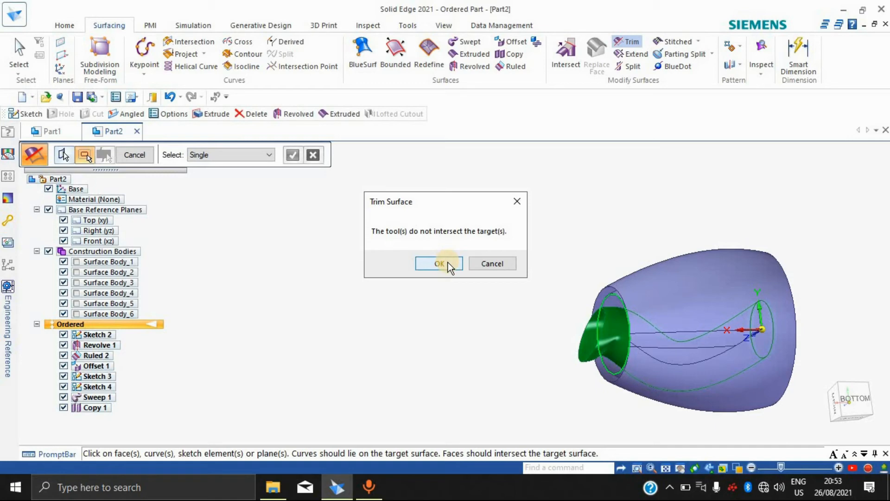
{"action": "left_click", "coordinate": [448, 263]}
{"action": "middle_click_drag", "start_coordinate": [535, 355], "coordinate": [352, 297]}
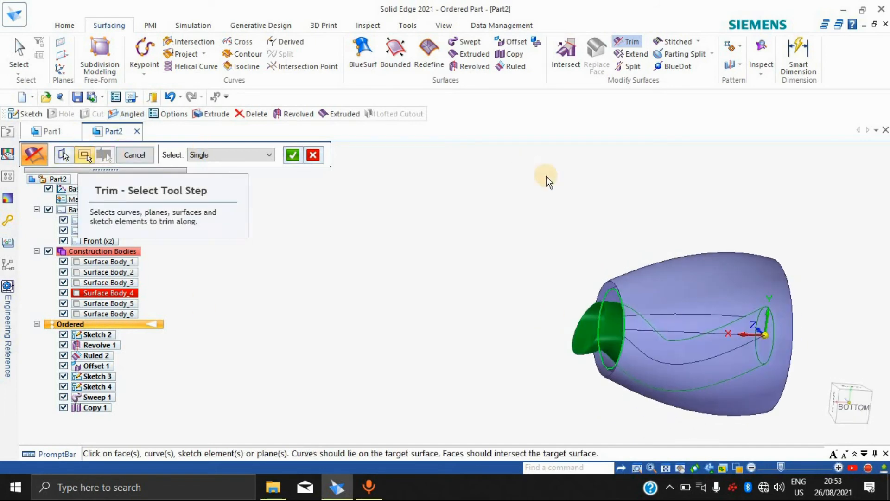
{"action": "left_click", "coordinate": [315, 156]}
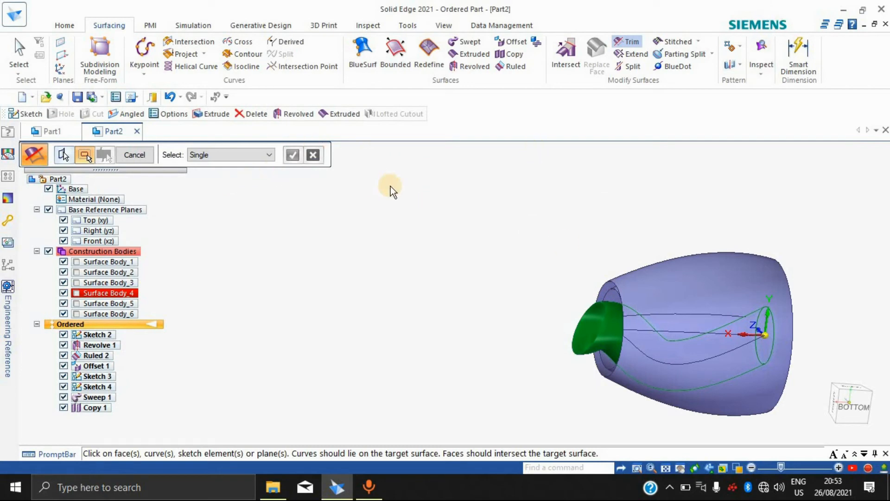
{"action": "middle_click", "coordinate": [160, 187]}
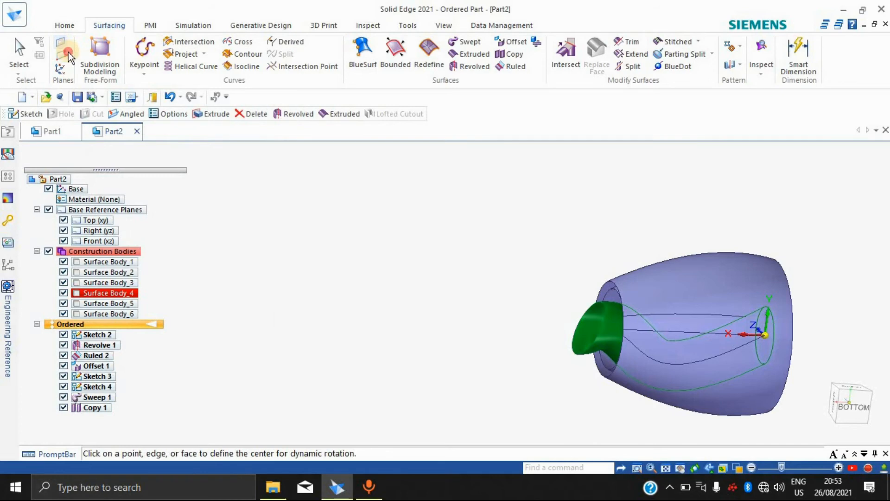
Step: Create a reference plane parallel to the Right (yz) plane, placed across the body's narrow open end
{"action": "left_click", "coordinate": [67, 53]}
{"action": "left_click", "coordinate": [91, 70]}
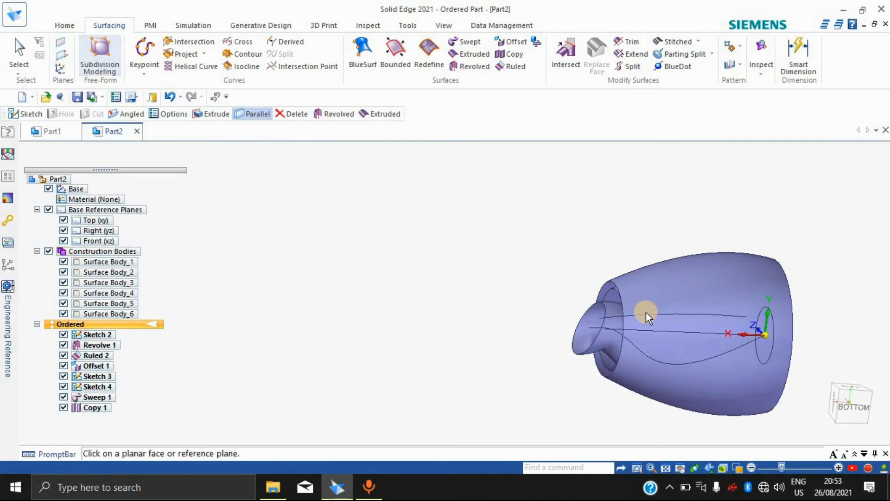
{"action": "middle_click_drag", "start_coordinate": [546, 393], "coordinate": [658, 349]}
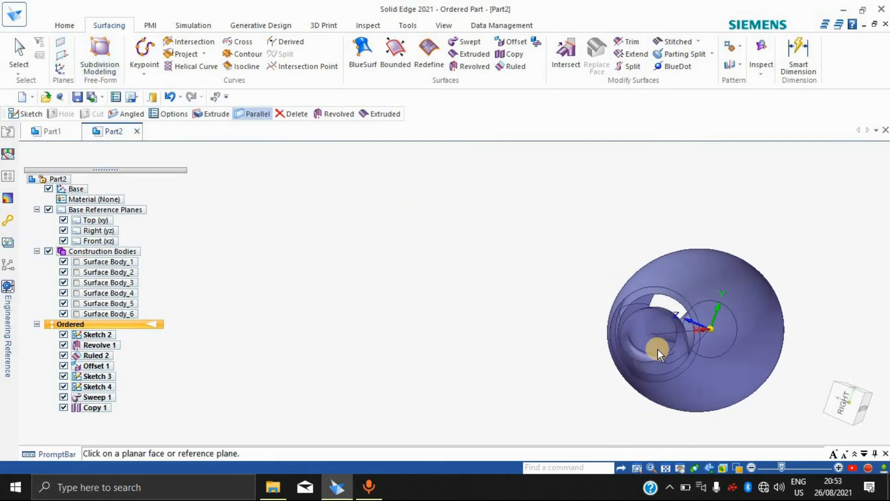
{"action": "left_click", "coordinate": [726, 330]}
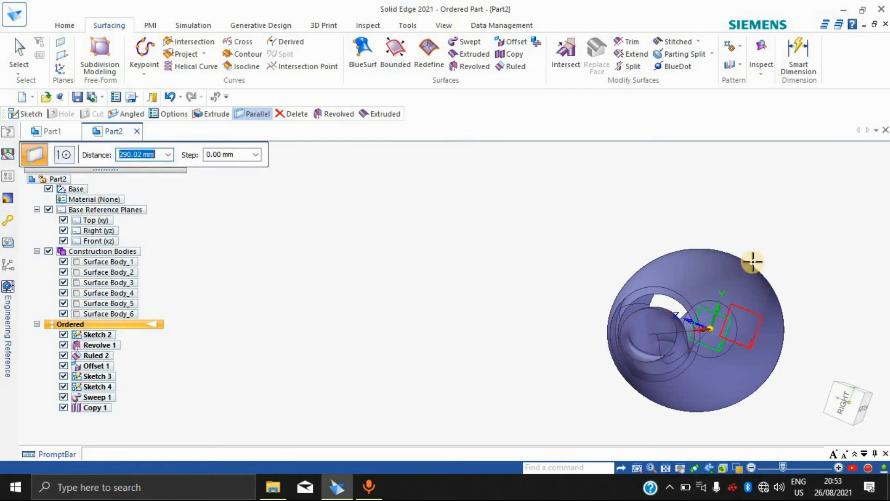
{"action": "middle_click_drag", "start_coordinate": [751, 260], "coordinate": [687, 286]}
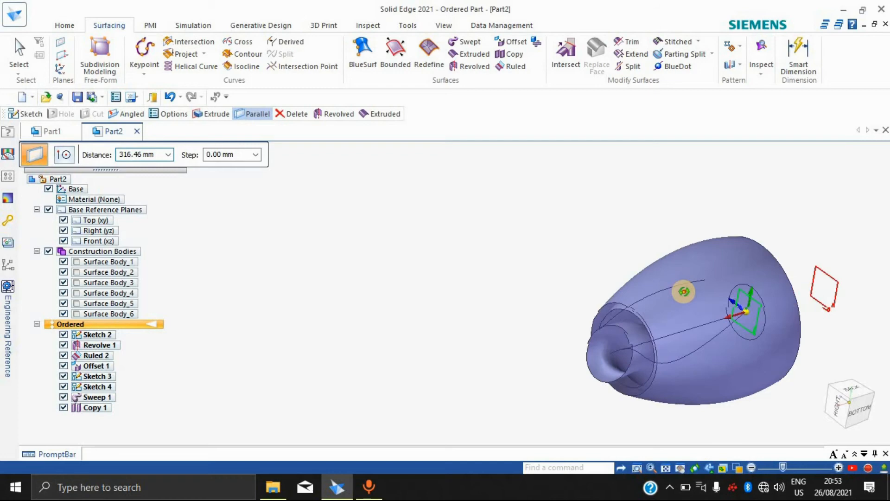
{"action": "left_click", "coordinate": [631, 310]}
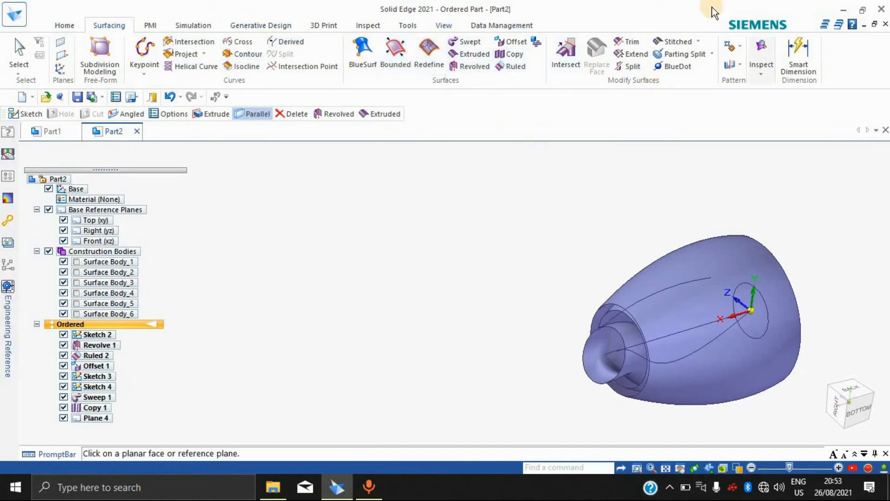
Step: Try to trim the swept surface with the new parallel plane, choosing the end protruding from the body as the region to remove
{"action": "left_click", "coordinate": [634, 42]}
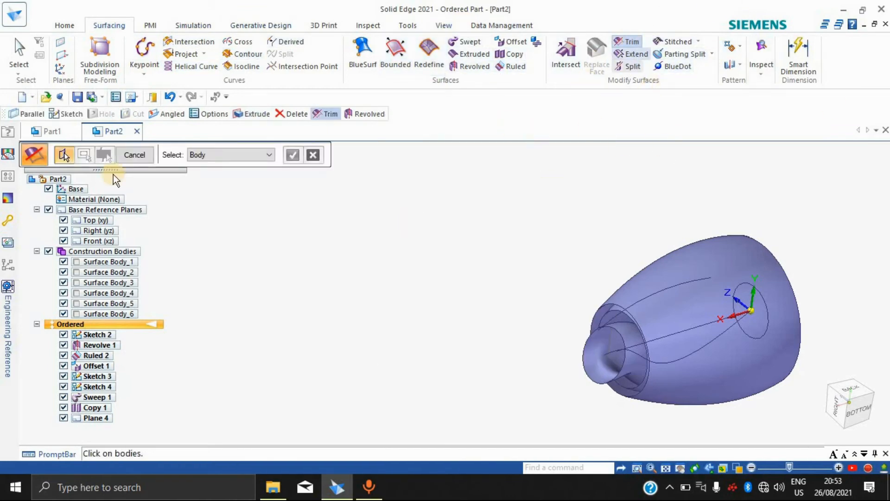
{"action": "left_click", "coordinate": [617, 335]}
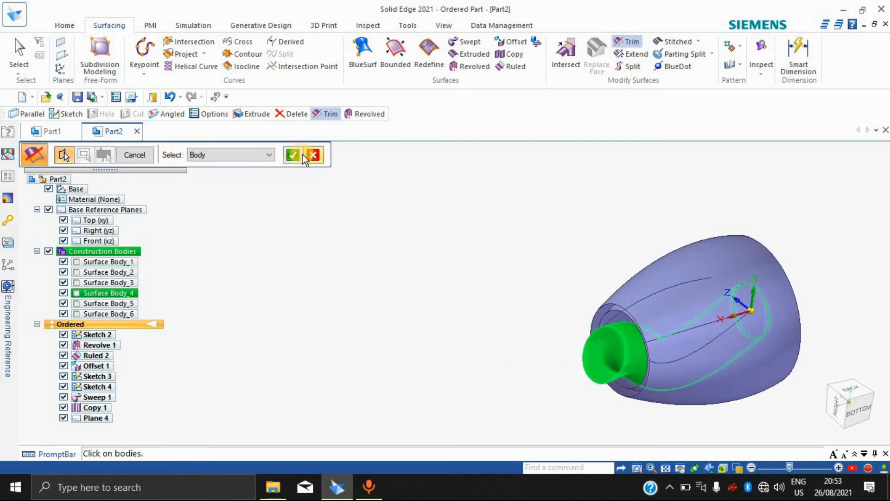
{"action": "right_click", "coordinate": [82, 179]}
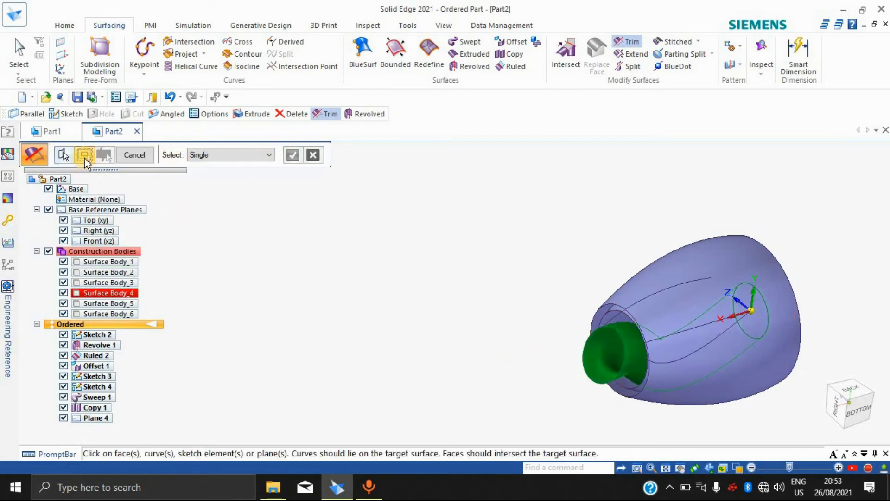
{"action": "left_click", "coordinate": [622, 345]}
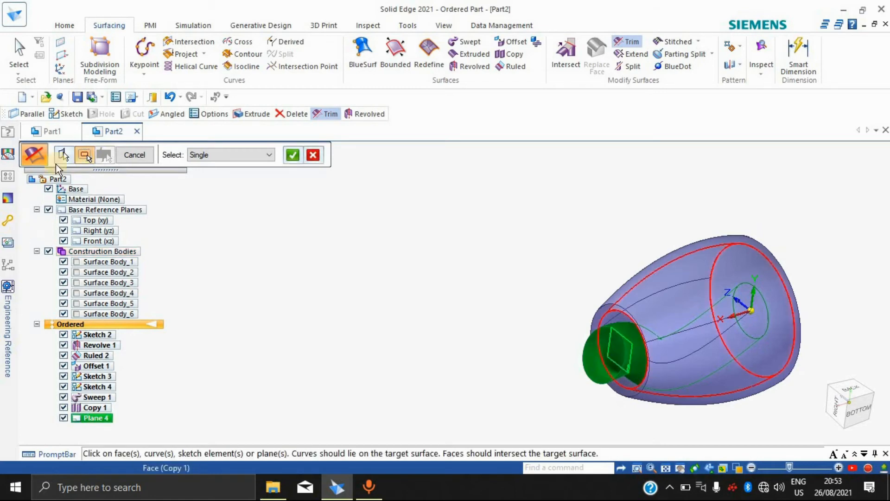
{"action": "left_click", "coordinate": [291, 156]}
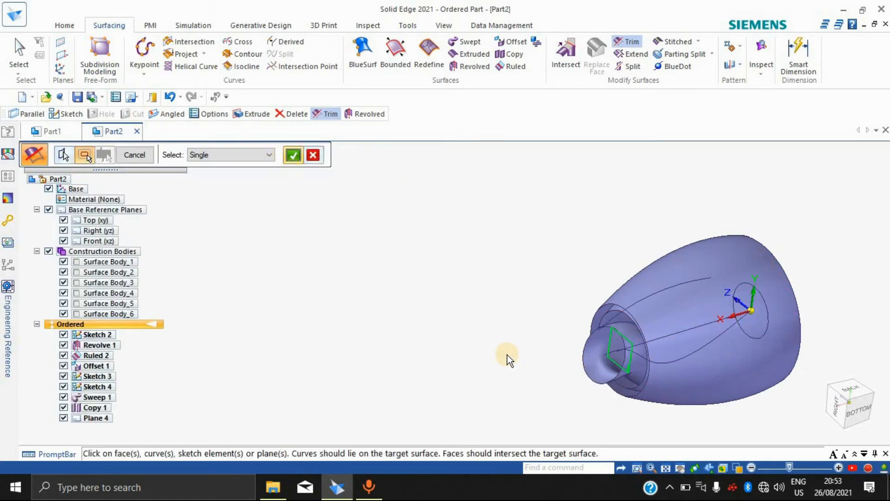
{"action": "middle_click_drag", "start_coordinate": [497, 304], "coordinate": [844, 292]}
{"action": "scroll", "coordinate": [797, 322], "scroll_direction": "up", "scroll_amount": 5}
{"action": "scroll", "coordinate": [797, 321], "scroll_direction": "down", "scroll_amount": 5}
{"action": "middle_click_drag", "start_coordinate": [795, 322], "coordinate": [394, 263]}
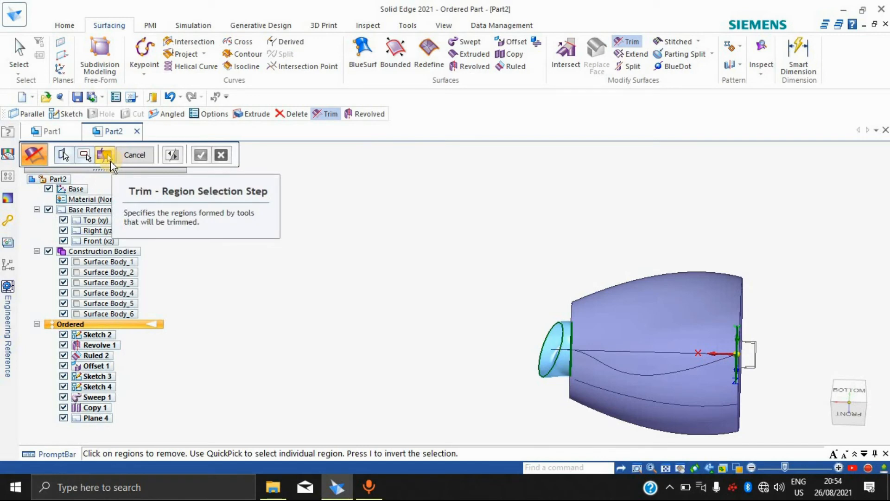
{"action": "scroll", "coordinate": [630, 335], "scroll_direction": "up", "scroll_amount": 4}
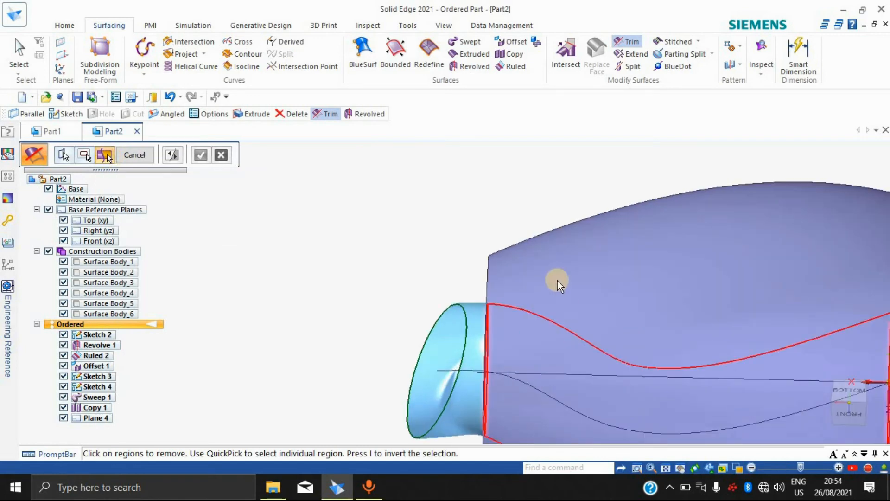
{"action": "scroll", "coordinate": [491, 272], "scroll_direction": "down", "scroll_amount": 4}
{"action": "key", "text": "Escape"}
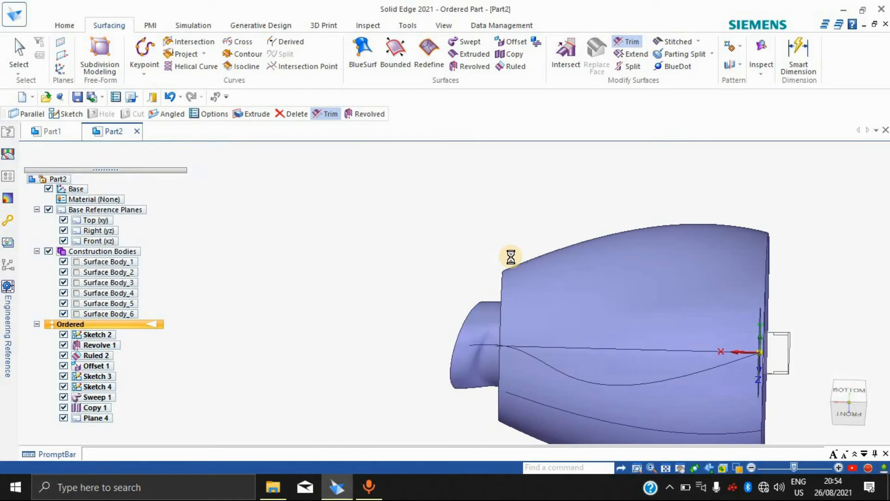
{"action": "middle_click_drag", "start_coordinate": [471, 272], "coordinate": [759, 191]}
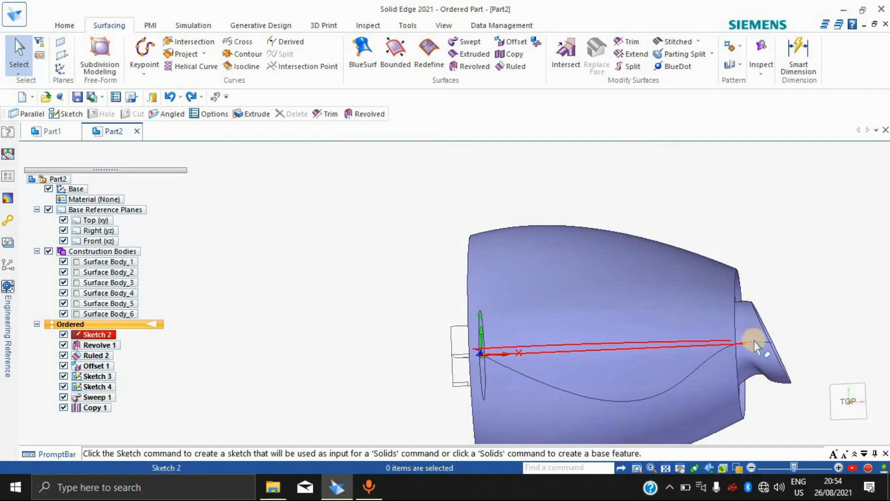
{"action": "left_click", "coordinate": [629, 43]}
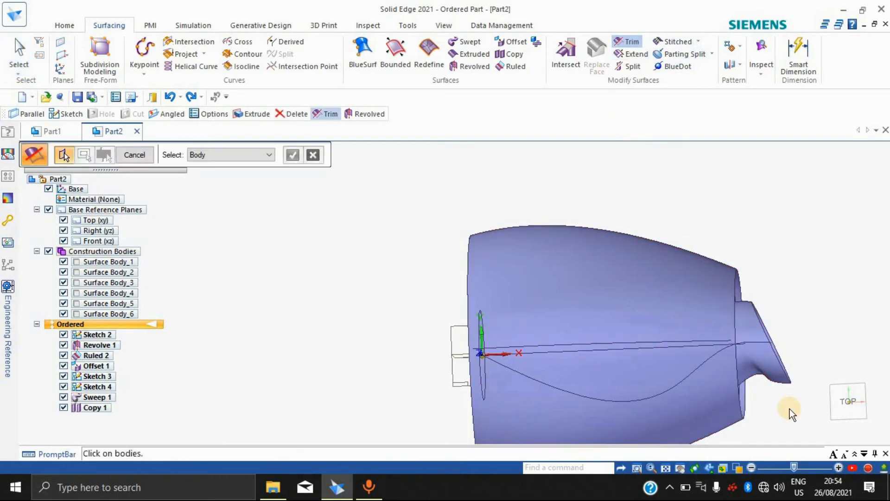
{"action": "left_click", "coordinate": [775, 366]}
{"action": "middle_click_drag", "start_coordinate": [810, 308], "coordinate": [737, 297]}
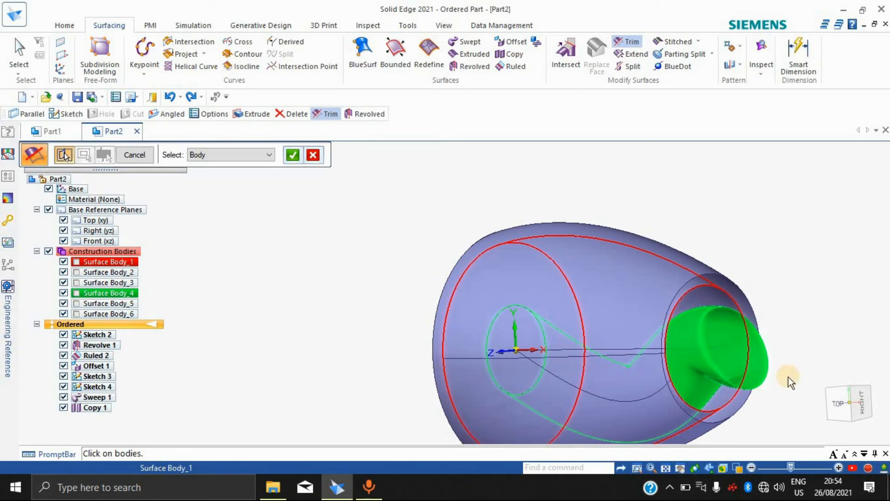
{"action": "left_click", "coordinate": [293, 156]}
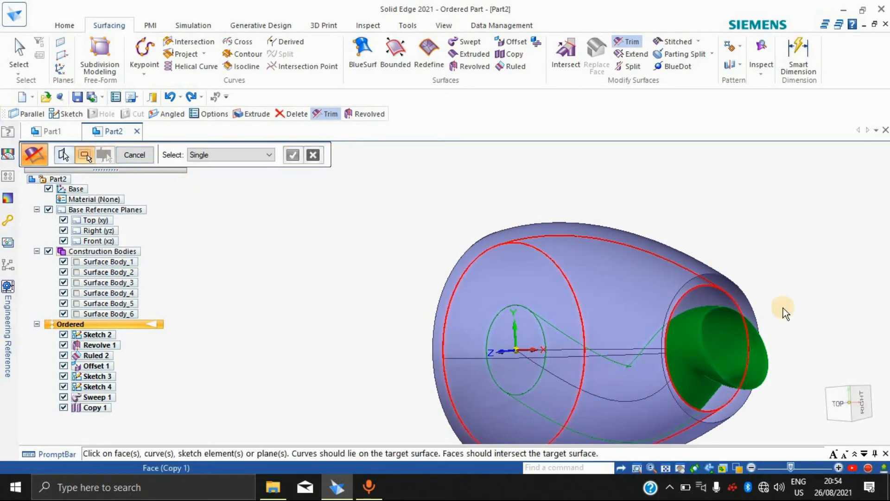
{"action": "middle_click_drag", "start_coordinate": [783, 299], "coordinate": [557, 380]}
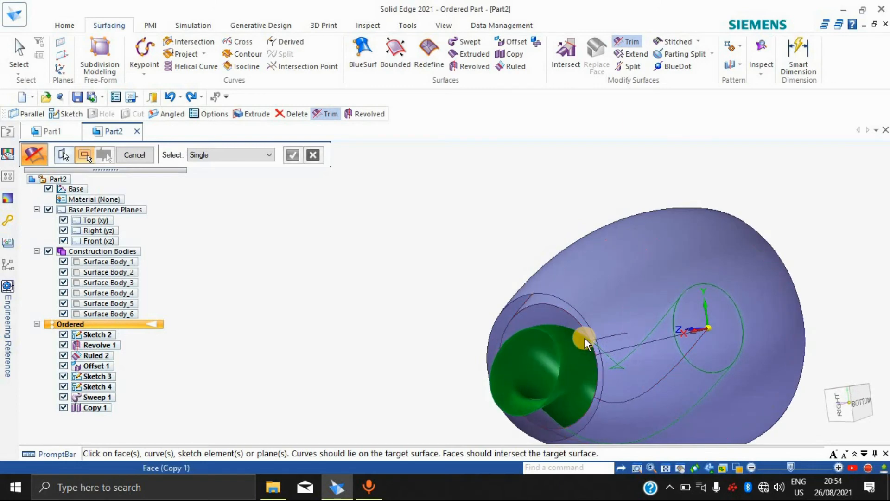
{"action": "key", "text": "Escape"}
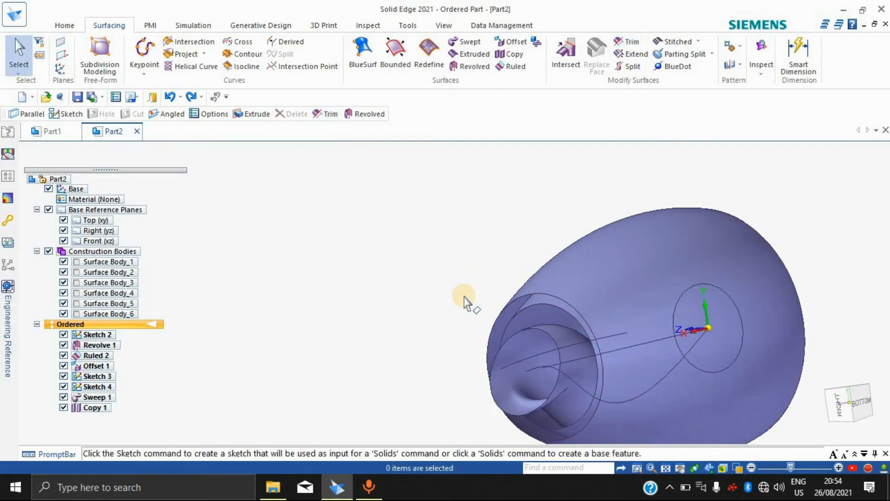
Step: Restore the parallel reference plane at the body's narrow end
{"action": "key", "text": "ctrl+z"}
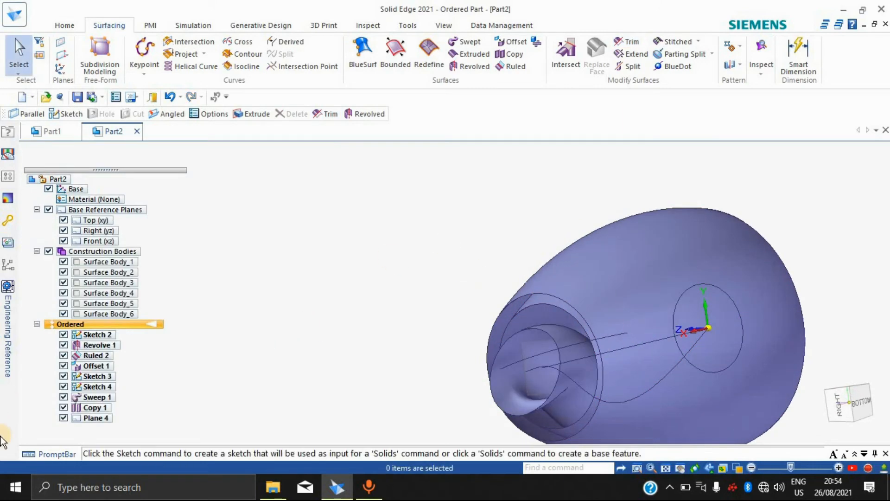
Step: Try to trim the swept surface with the parallel reference plane, examining which of its two regions to remove
{"action": "middle_click_drag", "start_coordinate": [461, 259], "coordinate": [354, 246]}
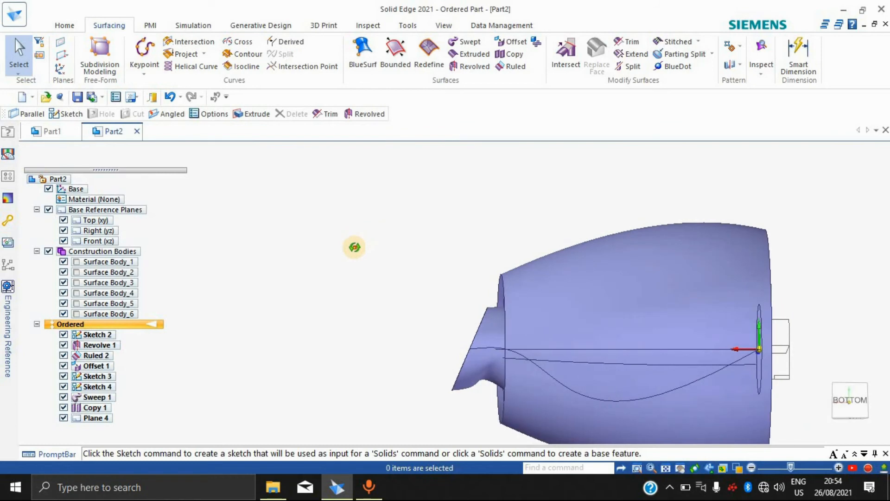
{"action": "middle_click_drag", "start_coordinate": [637, 197], "coordinate": [672, 205]}
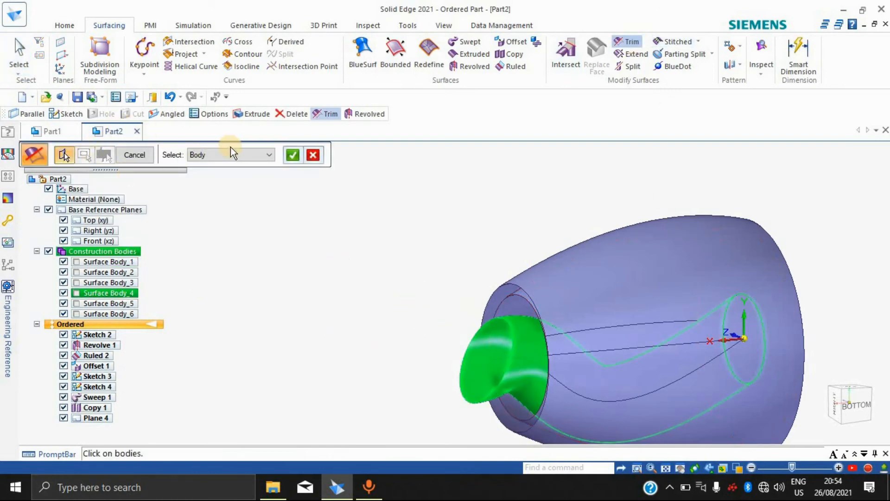
{"action": "left_click", "coordinate": [292, 157]}
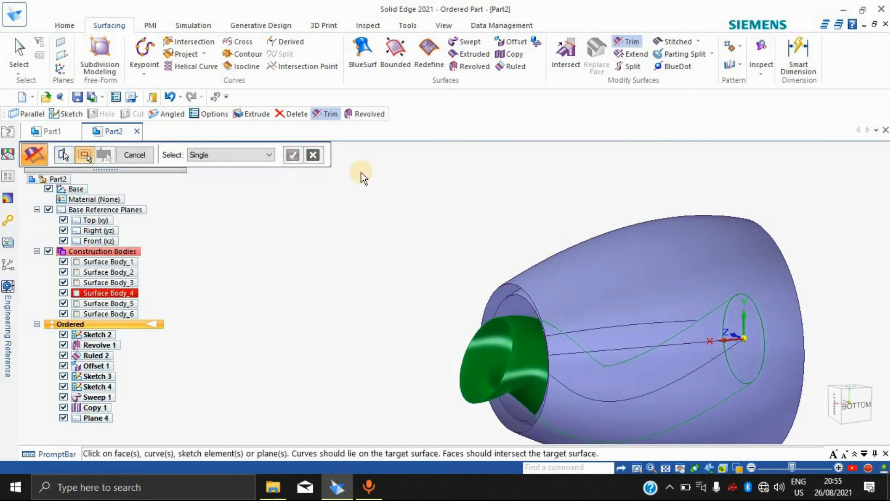
{"action": "left_click", "coordinate": [505, 348]}
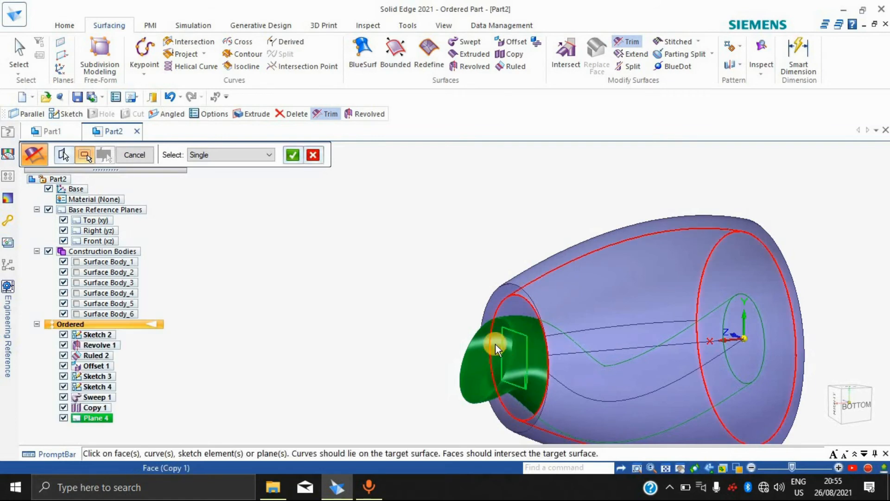
{"action": "left_click", "coordinate": [291, 162]}
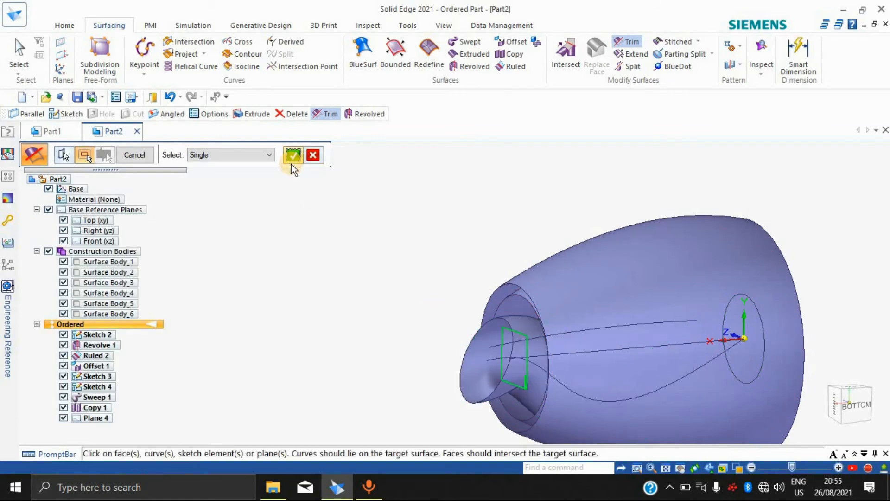
{"action": "middle_click_drag", "start_coordinate": [384, 260], "coordinate": [808, 247]}
{"action": "middle_click_drag", "start_coordinate": [729, 258], "coordinate": [405, 367]}
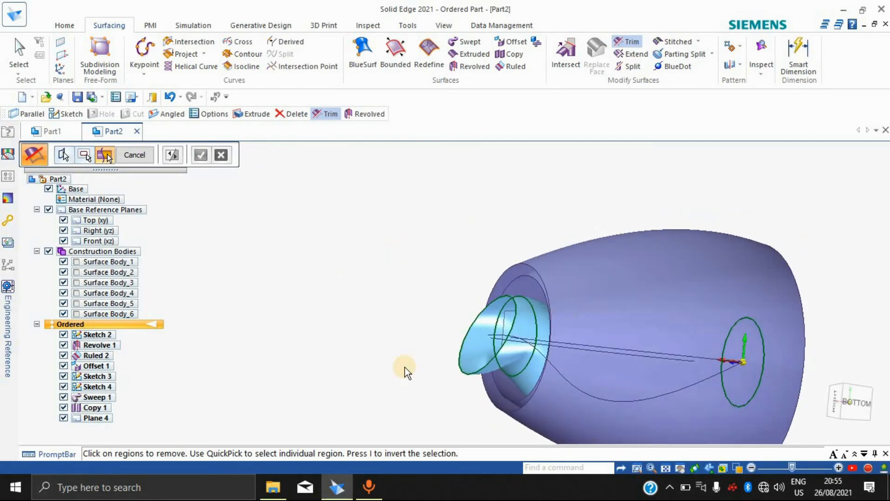
{"action": "left_click", "coordinate": [513, 329]}
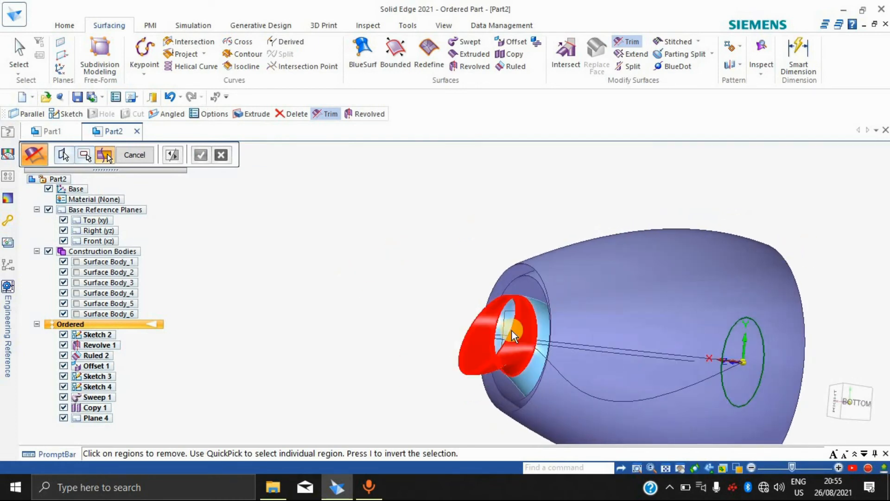
{"action": "left_click", "coordinate": [542, 324]}
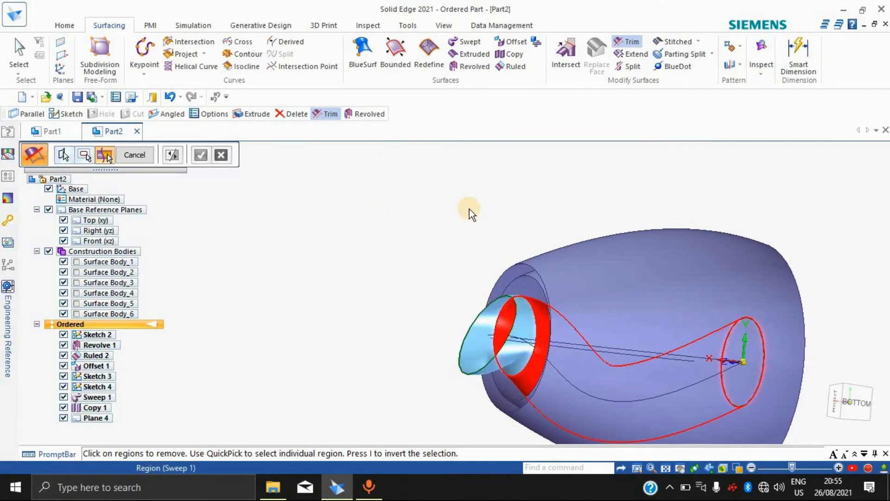
{"action": "left_click", "coordinate": [132, 160]}
Step: Extend the swept surface outward from its circular end edge protruding beyond the body's narrow opening
{"action": "middle_click_drag", "start_coordinate": [749, 159], "coordinate": [651, 200]}
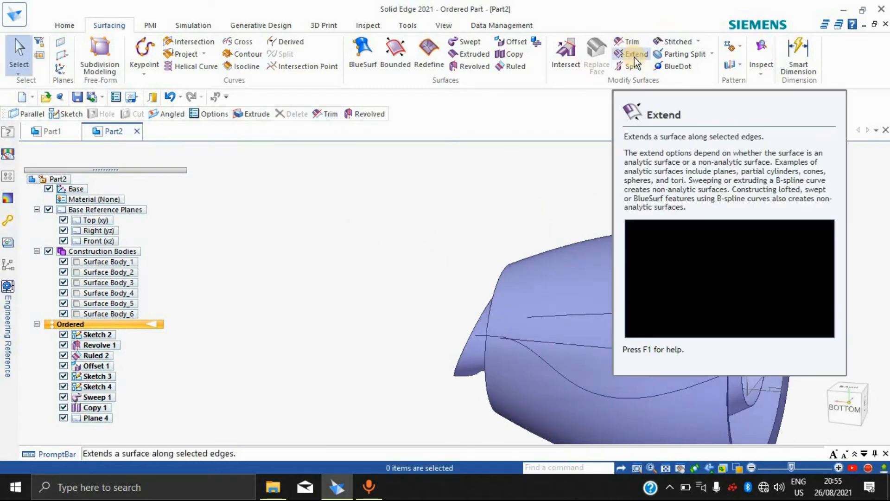
{"action": "left_click", "coordinate": [634, 57]}
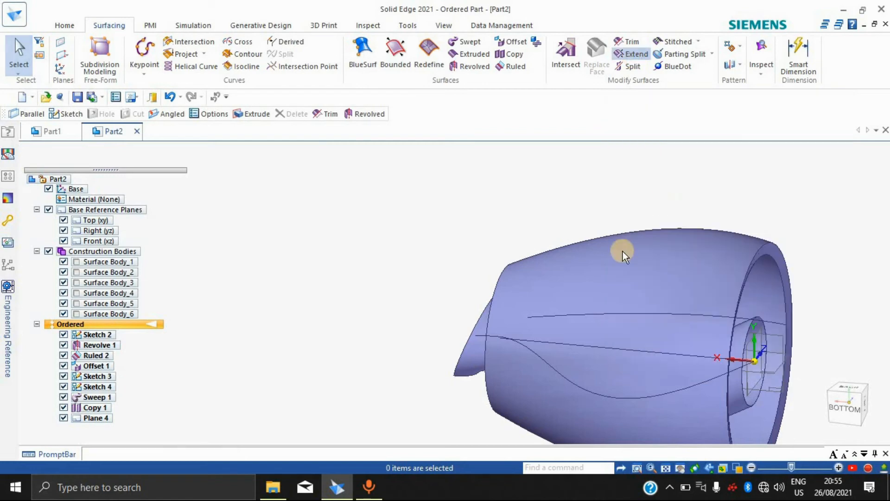
{"action": "middle_click_drag", "start_coordinate": [225, 263], "coordinate": [463, 349]}
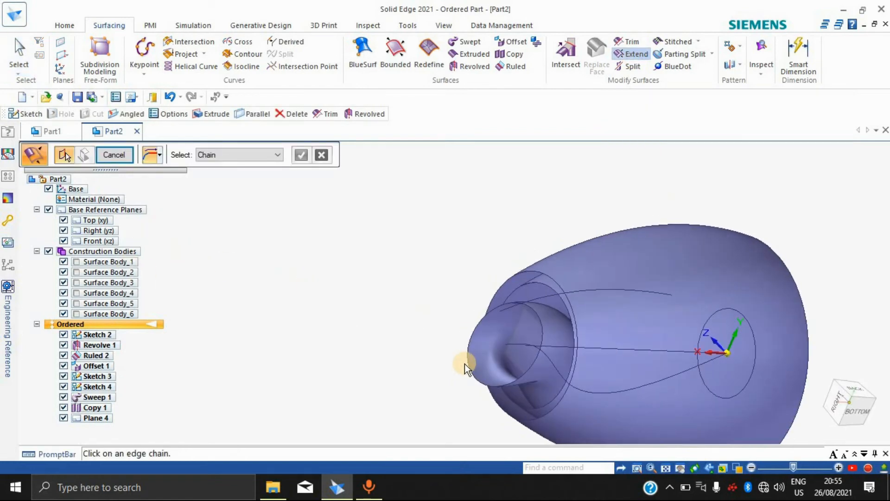
{"action": "left_click", "coordinate": [469, 363]}
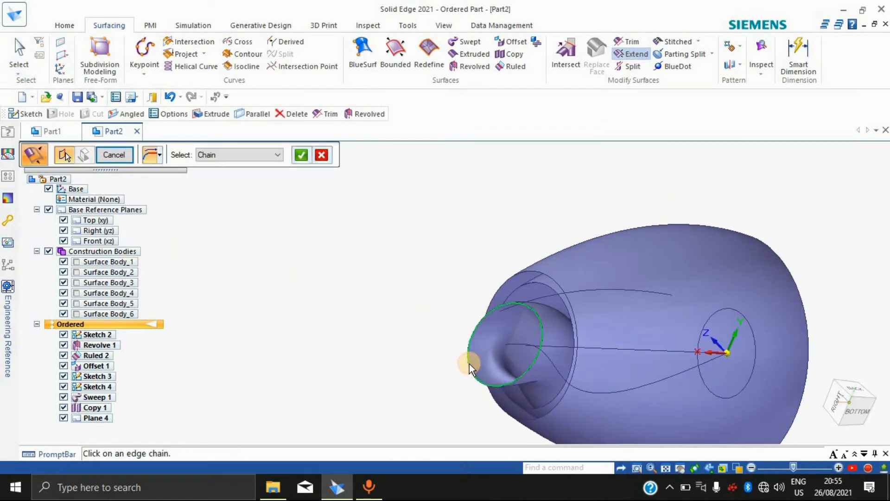
{"action": "left_click", "coordinate": [301, 155]}
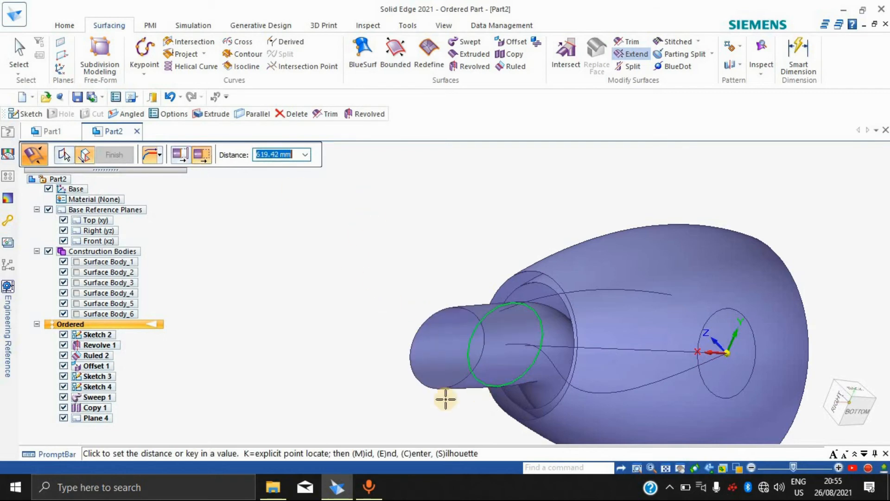
{"action": "left_click", "coordinate": [447, 305]}
{"action": "middle_click_drag", "start_coordinate": [462, 242], "coordinate": [464, 326]}
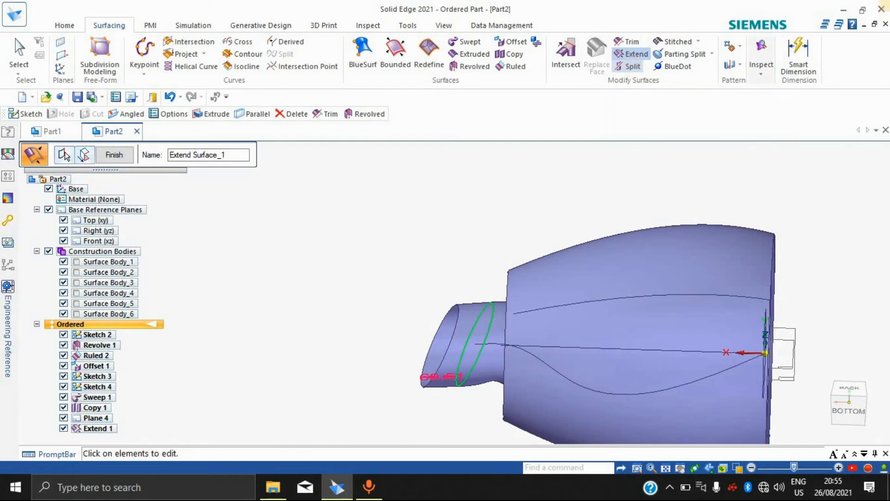
{"action": "left_click", "coordinate": [697, 43]}
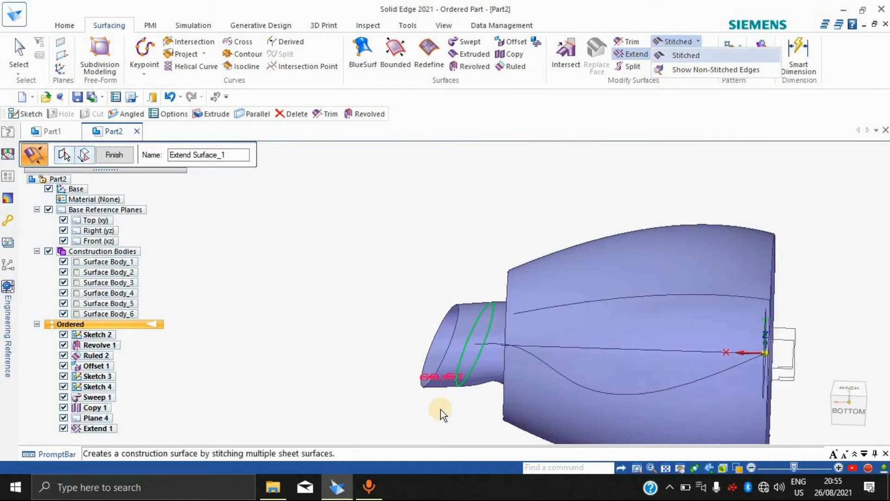
{"action": "left_click", "coordinate": [116, 156]}
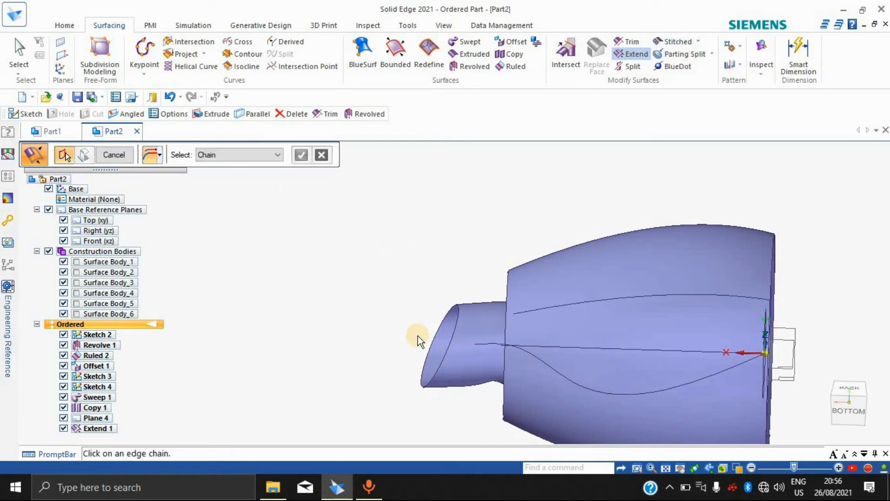
{"action": "key", "text": "Escape"}
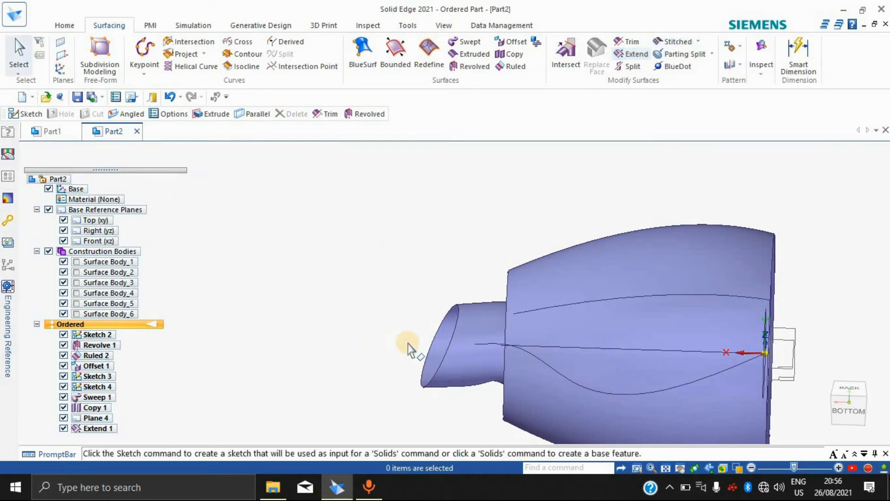
{"action": "left_click", "coordinate": [467, 342]}
{"action": "key", "text": "Escape"}
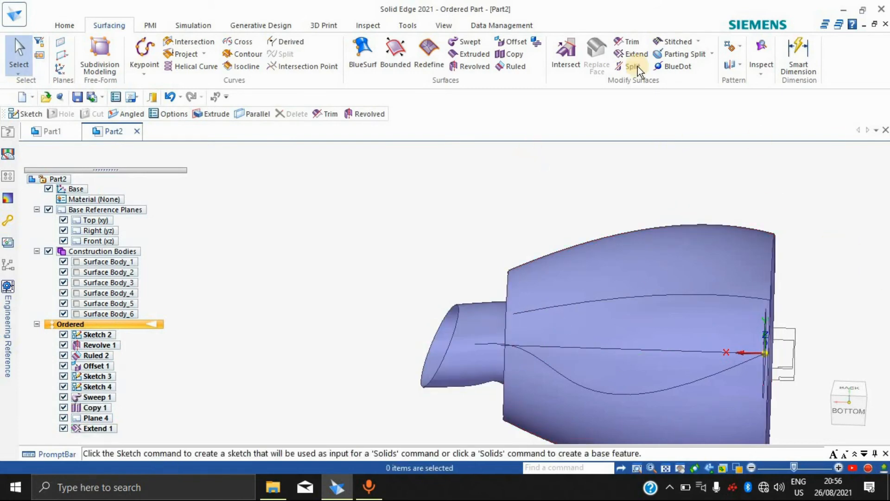
{"action": "left_click", "coordinate": [698, 41]}
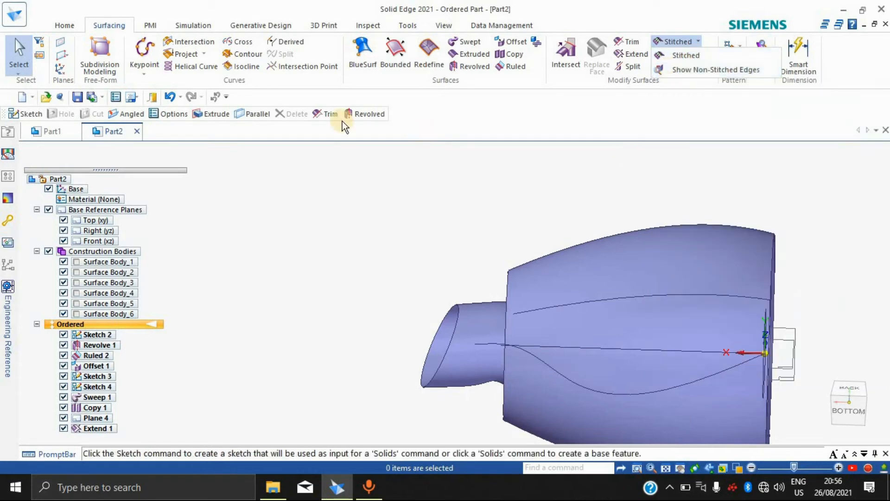
{"action": "left_click", "coordinate": [719, 148]}
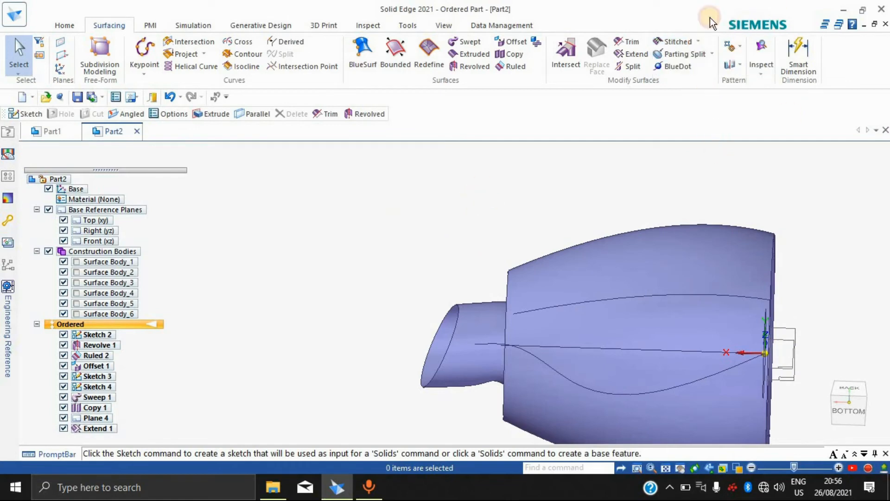
Step: Create a parting split on the body's outer surface, using the parallel plane at the narrow end as the direction plane
{"action": "left_click", "coordinate": [713, 52]}
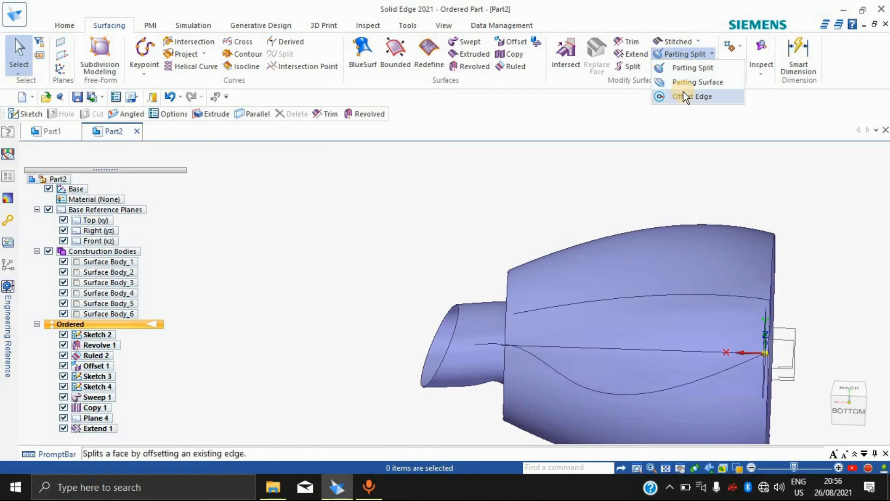
{"action": "left_click", "coordinate": [696, 67]}
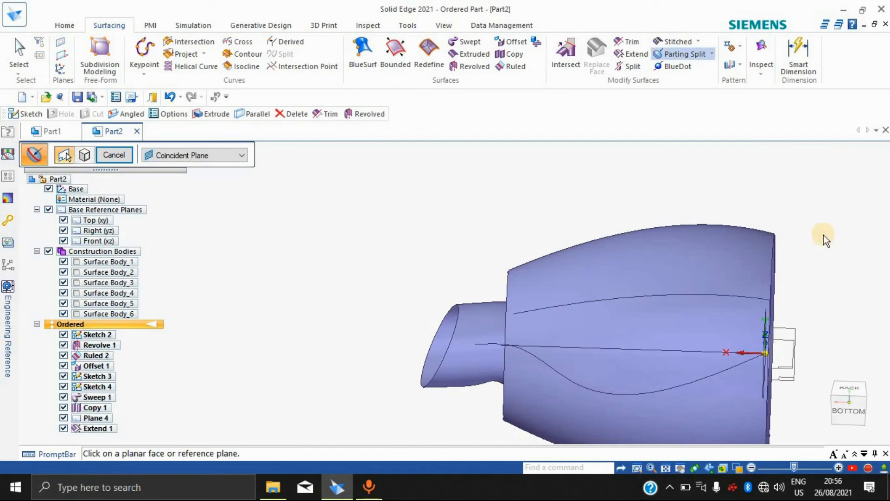
{"action": "left_click", "coordinate": [178, 156]}
{"action": "left_click", "coordinate": [203, 168]}
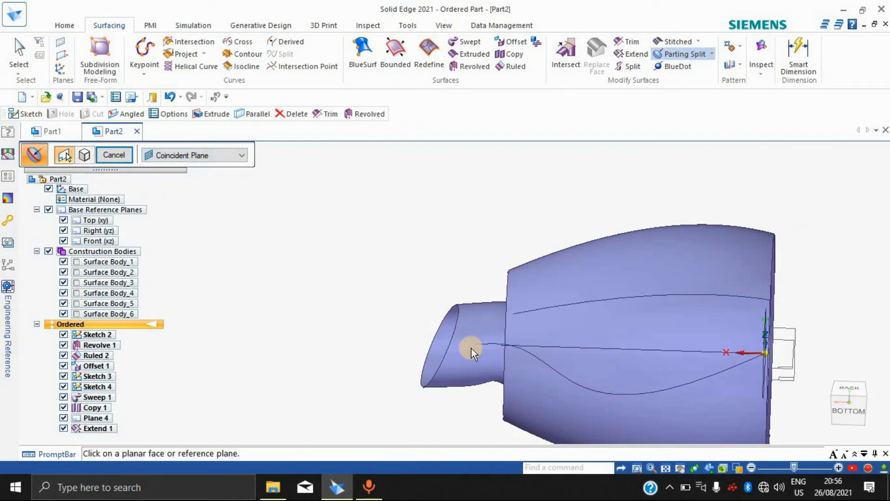
{"action": "left_click", "coordinate": [505, 337]}
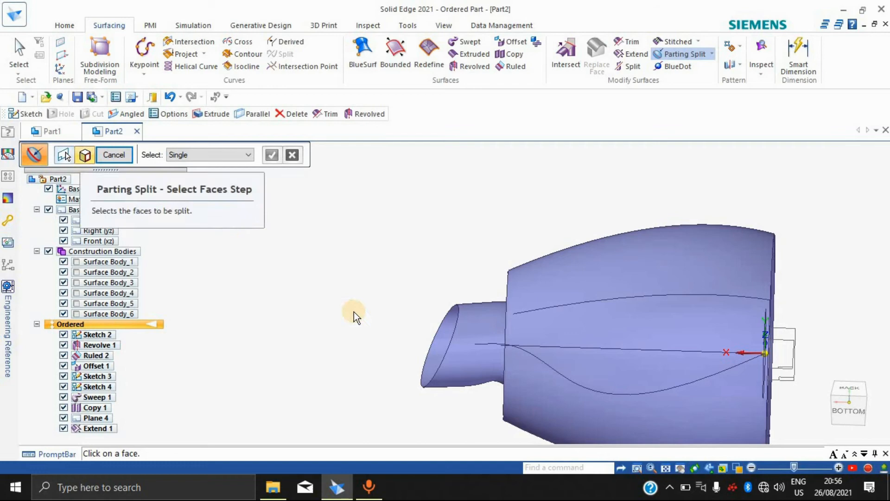
{"action": "middle_click_drag", "start_coordinate": [403, 346], "coordinate": [558, 324]}
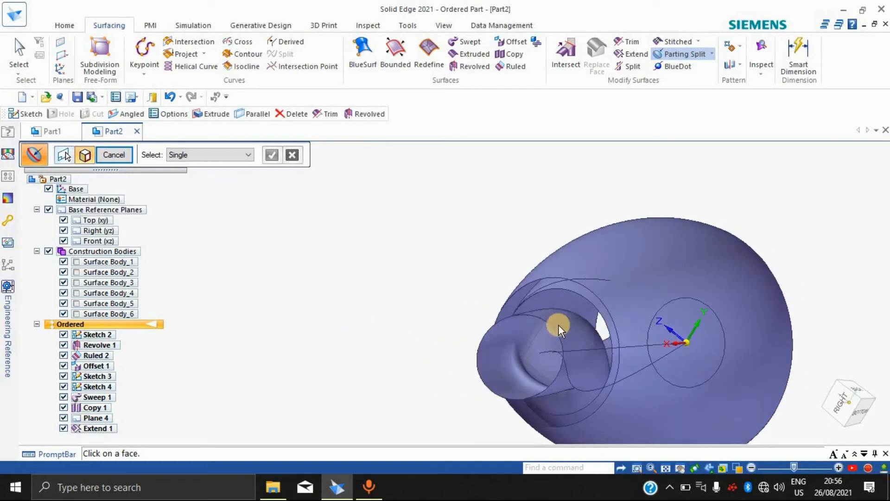
{"action": "left_click", "coordinate": [570, 332]}
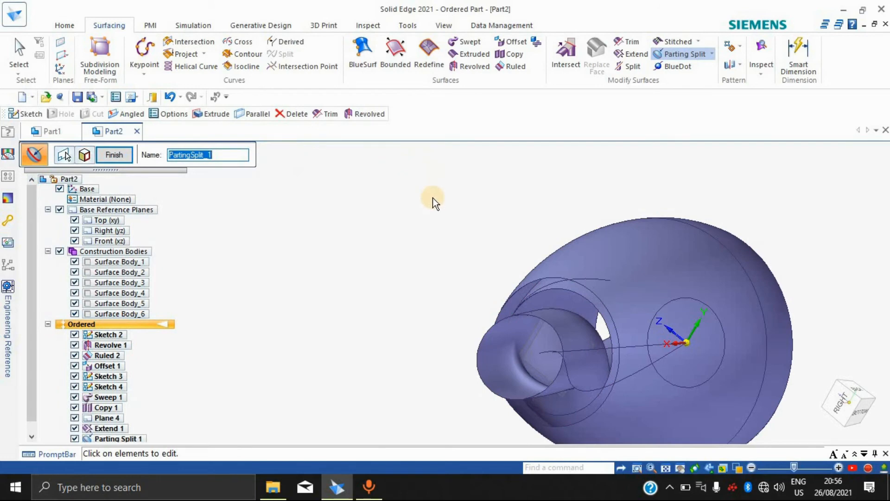
{"action": "middle_click_drag", "start_coordinate": [340, 204], "coordinate": [519, 322]}
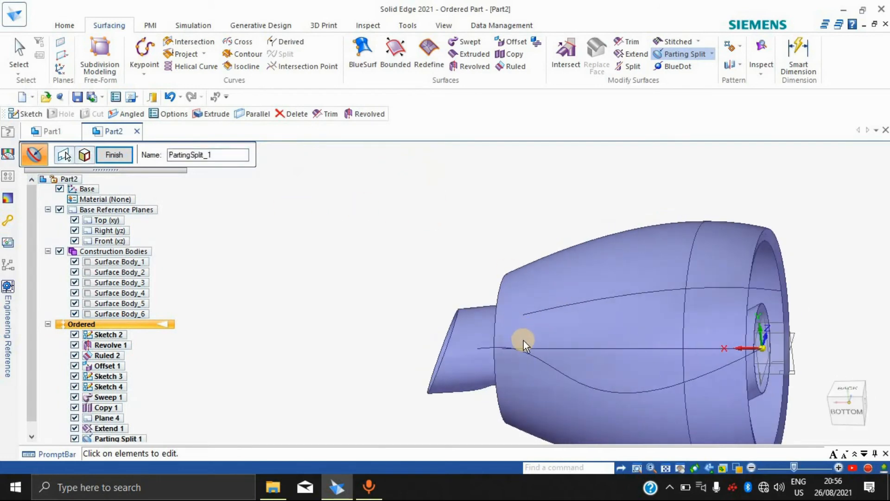
{"action": "middle_click_drag", "start_coordinate": [870, 293], "coordinate": [635, 365]}
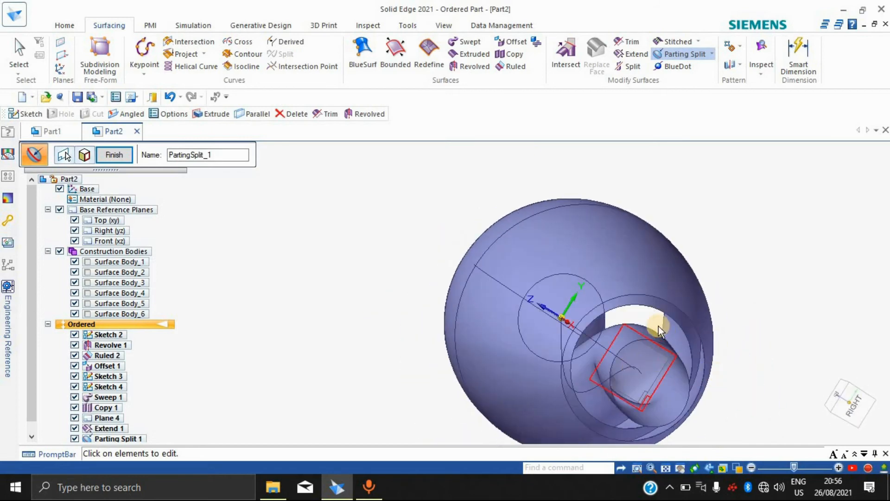
{"action": "scroll", "coordinate": [260, 211], "scroll_direction": "down", "scroll_amount": 4}
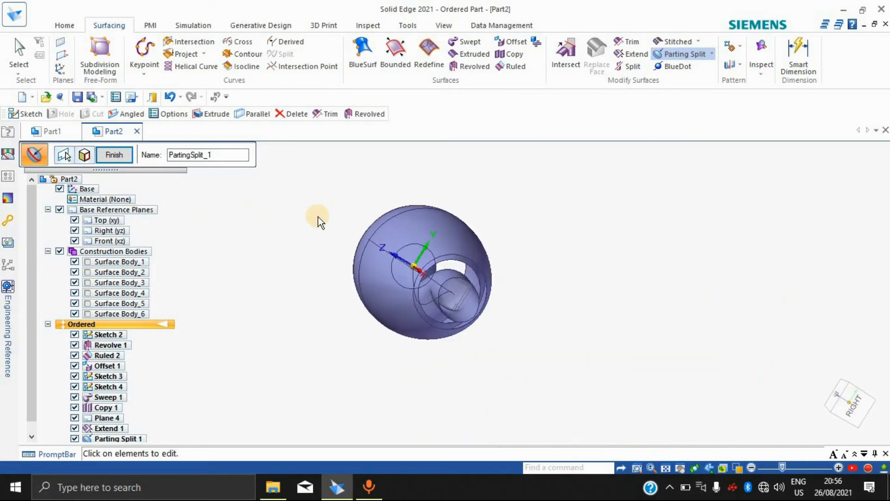
{"action": "scroll", "coordinate": [358, 218], "scroll_direction": "up", "scroll_amount": 2}
{"action": "scroll", "coordinate": [473, 209], "scroll_direction": "down", "scroll_amount": 2}
{"action": "scroll", "coordinate": [560, 238], "scroll_direction": "up", "scroll_amount": 2}
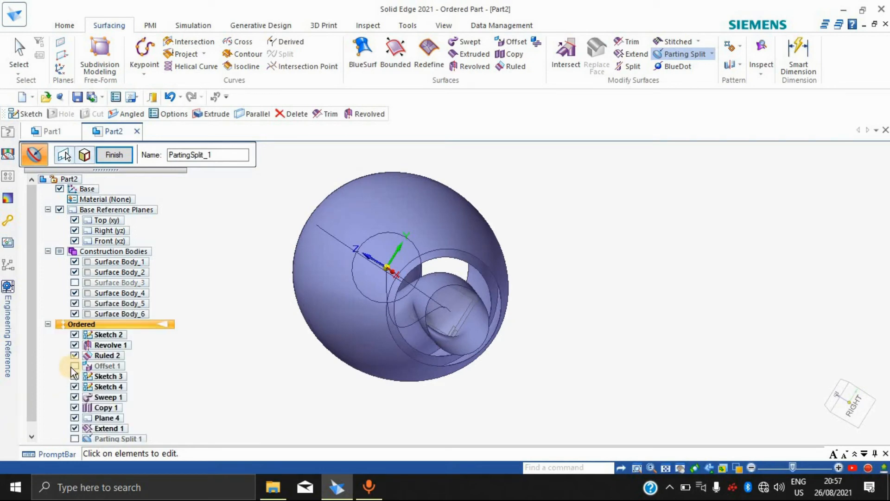
Step: Finish the parting split and hide the Offset 1, Revolve 1 and Copy 1 surfaces to expose the swept tube
{"action": "left_click", "coordinate": [74, 344]}
{"action": "left_click", "coordinate": [560, 275]}
{"action": "left_click", "coordinate": [117, 157]}
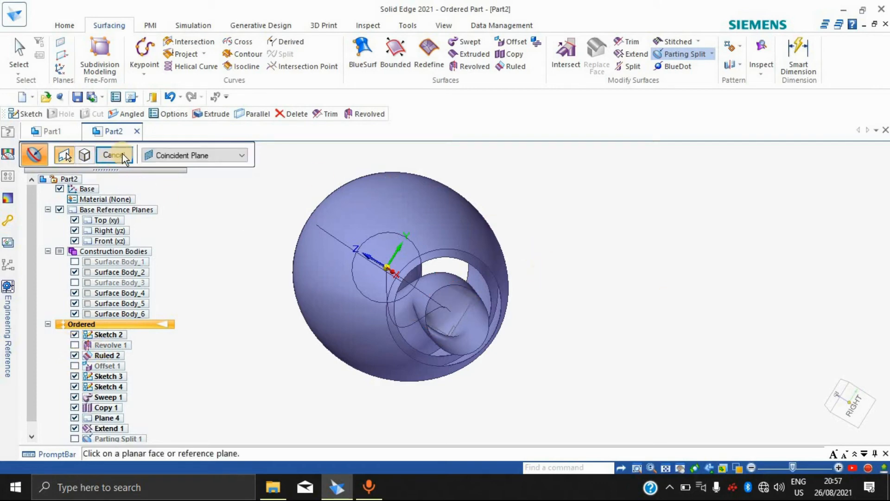
{"action": "left_click", "coordinate": [123, 154]}
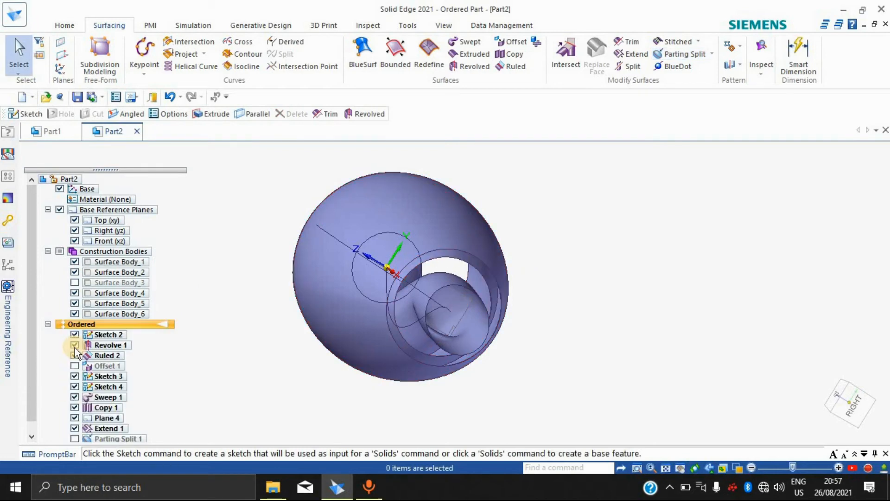
{"action": "left_click", "coordinate": [74, 407]}
Step: Create a parting split on the extended end of the swept tube, using a reference plane as the direction plane
{"action": "middle_click_drag", "start_coordinate": [580, 293], "coordinate": [478, 257]}
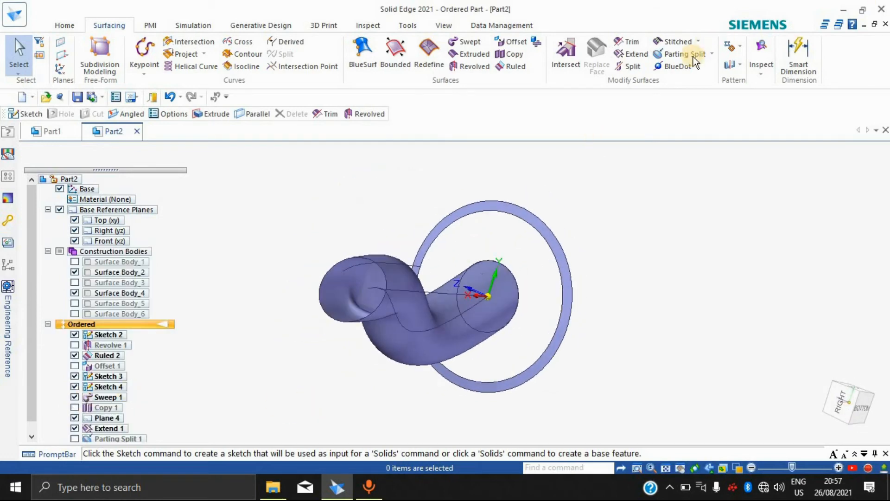
{"action": "left_click", "coordinate": [703, 54]}
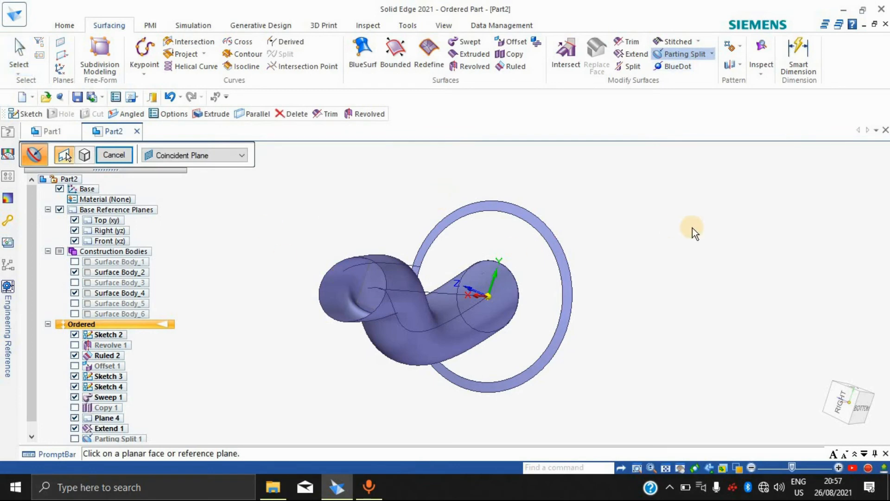
{"action": "middle_click_drag", "start_coordinate": [656, 228], "coordinate": [547, 245]}
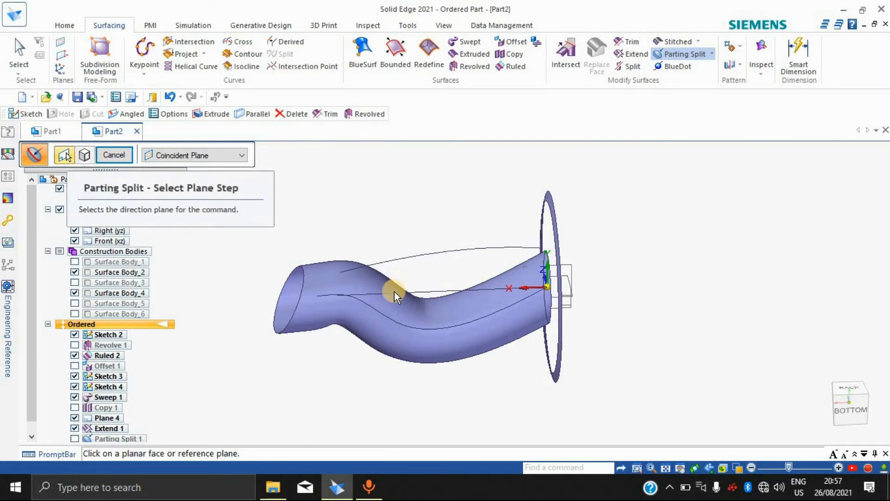
{"action": "left_click", "coordinate": [356, 294]}
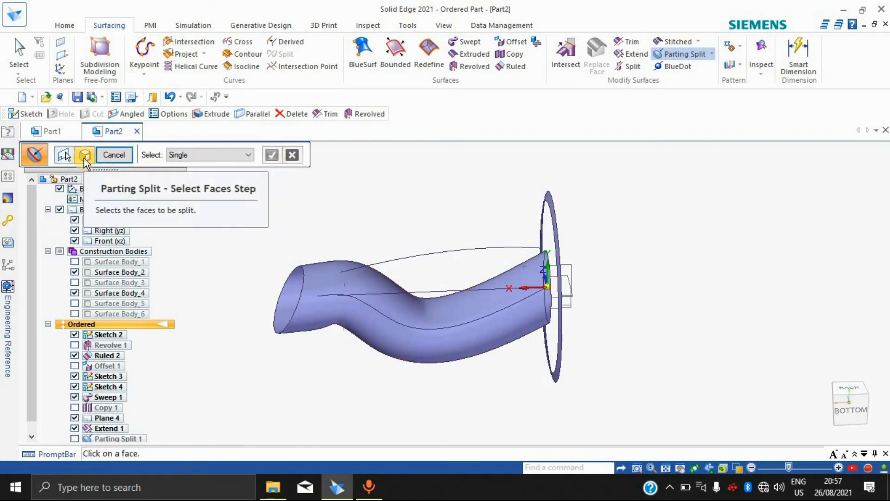
{"action": "left_click", "coordinate": [329, 294]}
{"action": "left_click", "coordinate": [274, 157]}
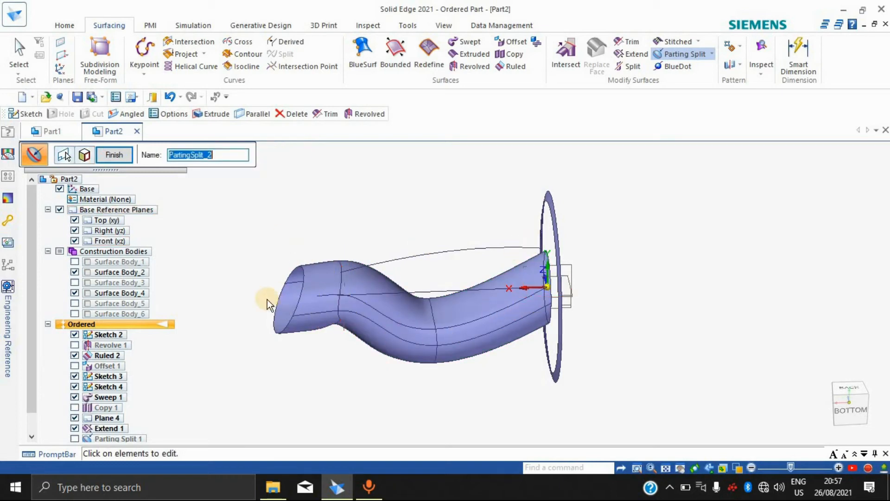
{"action": "left_click", "coordinate": [712, 54]}
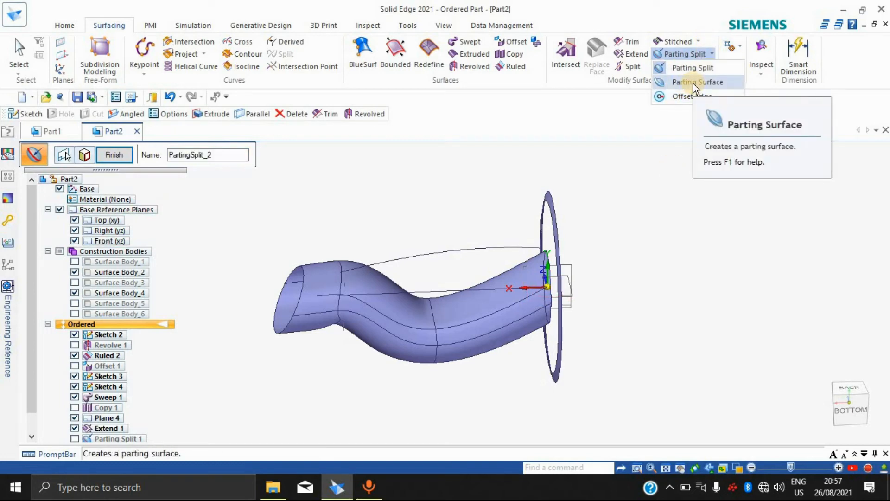
{"action": "middle_click_drag", "start_coordinate": [766, 202], "coordinate": [668, 204]}
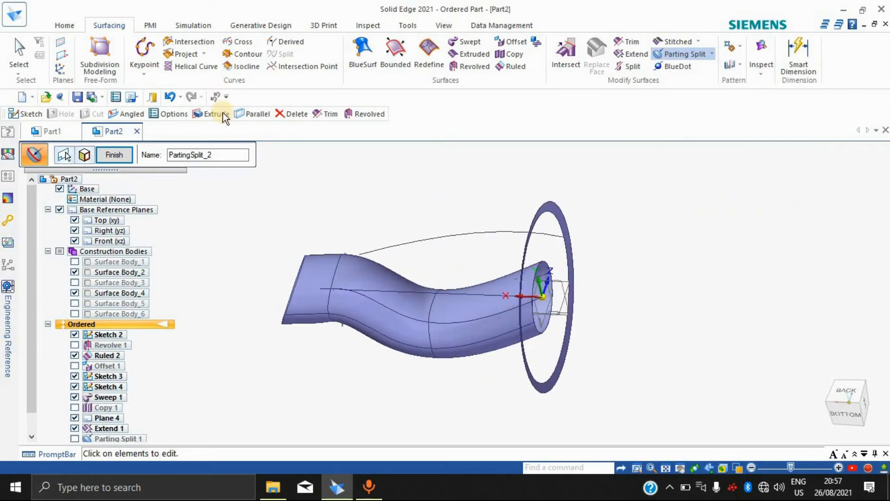
{"action": "left_click", "coordinate": [707, 54]}
Step: Try to create a 25.40 mm parting surface along the curve chain running through the swept tube, using a reference plane for direction
{"action": "left_click", "coordinate": [712, 54]}
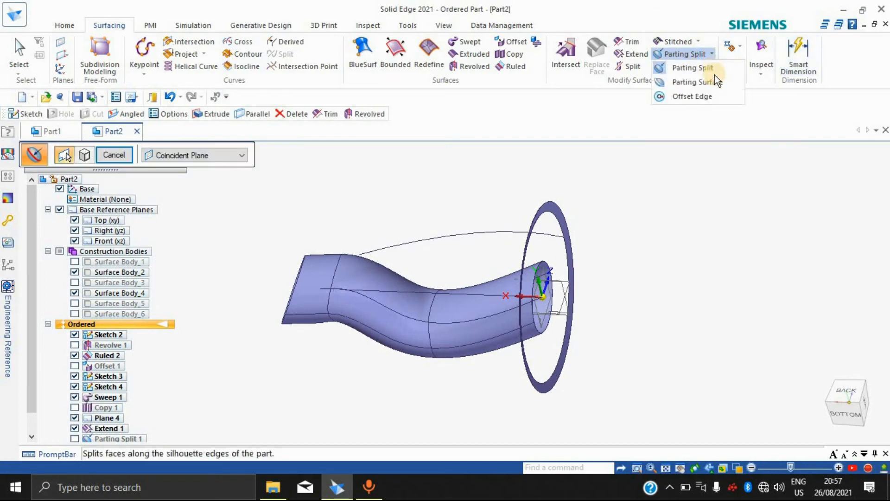
{"action": "left_click", "coordinate": [702, 86]}
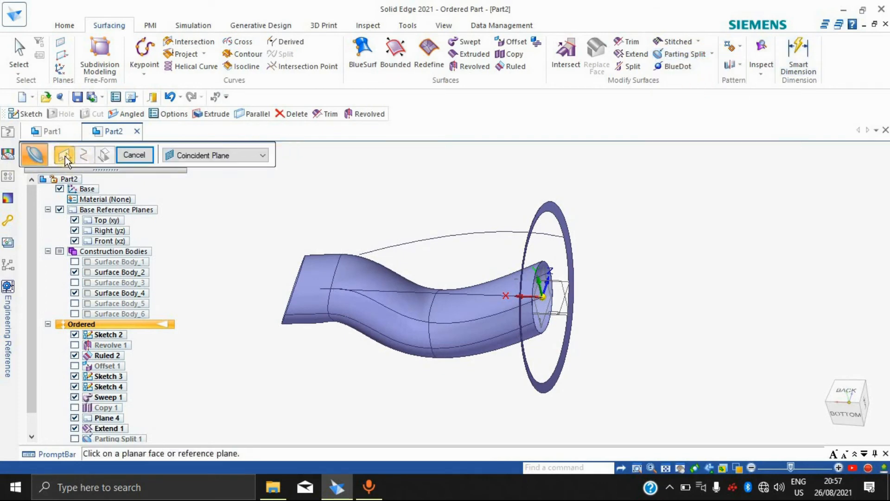
{"action": "left_click", "coordinate": [342, 293]}
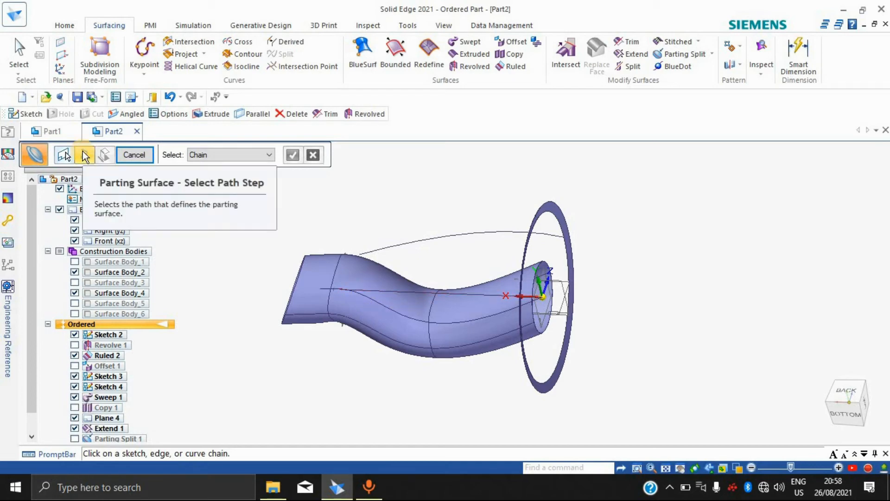
{"action": "left_click", "coordinate": [386, 304]}
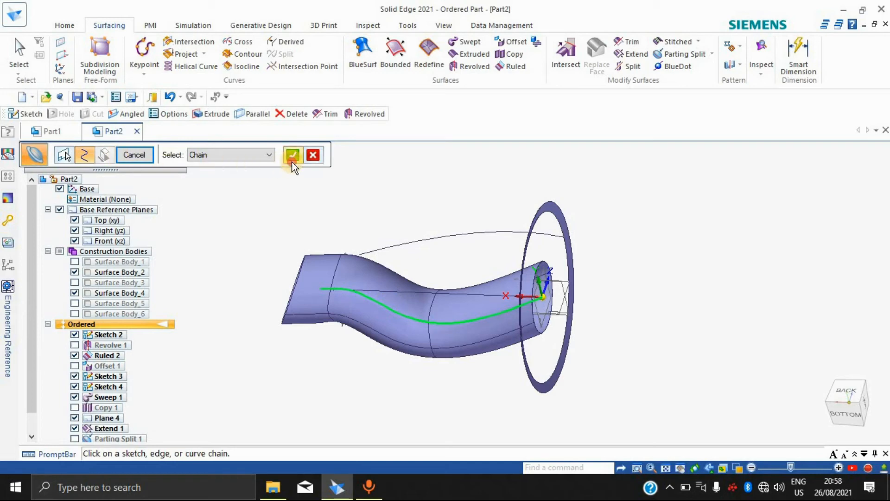
{"action": "left_click", "coordinate": [292, 160]}
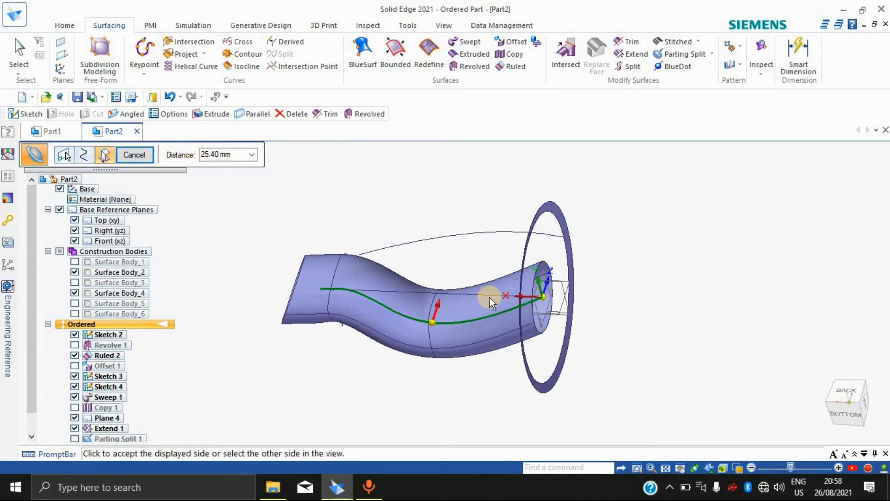
{"action": "left_click", "coordinate": [440, 273]}
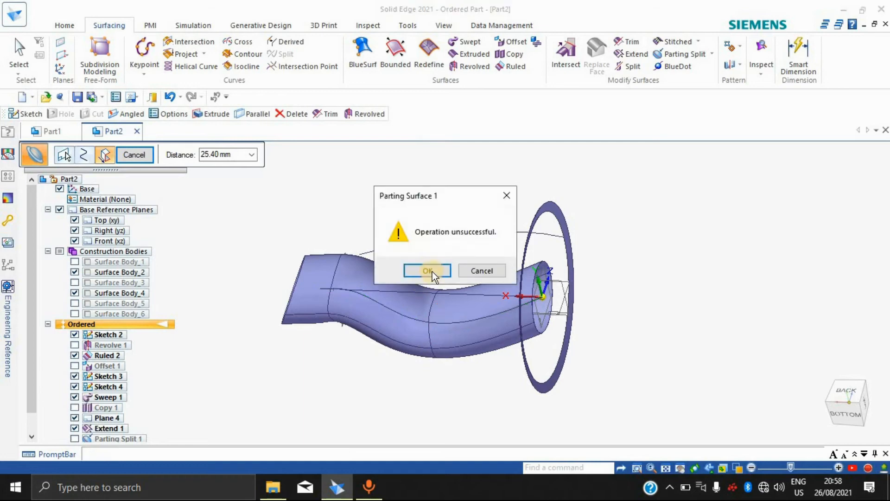
{"action": "left_click", "coordinate": [480, 270]}
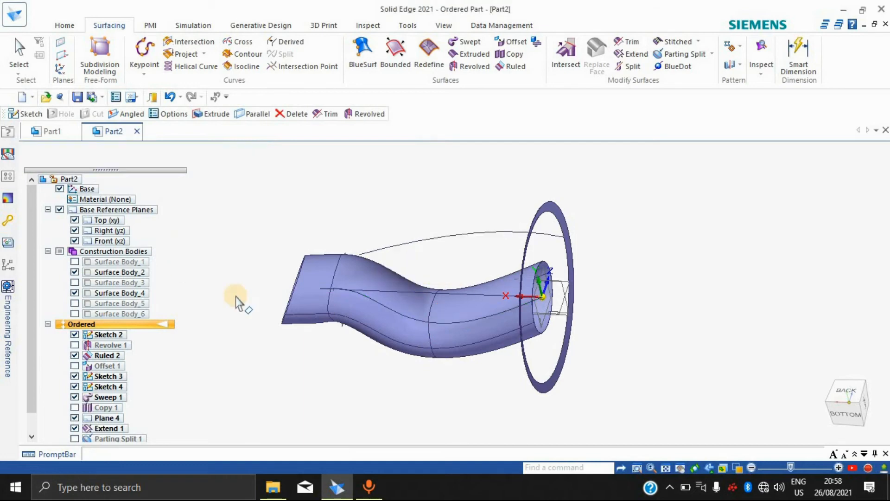
Step: Create a parting surface with a 25.40 mm distance from the split edge chain on the swept tube, using a reference plane for direction
{"action": "middle_click_drag", "start_coordinate": [360, 371], "coordinate": [325, 399]}
{"action": "middle_click_drag", "start_coordinate": [415, 352], "coordinate": [300, 380]}
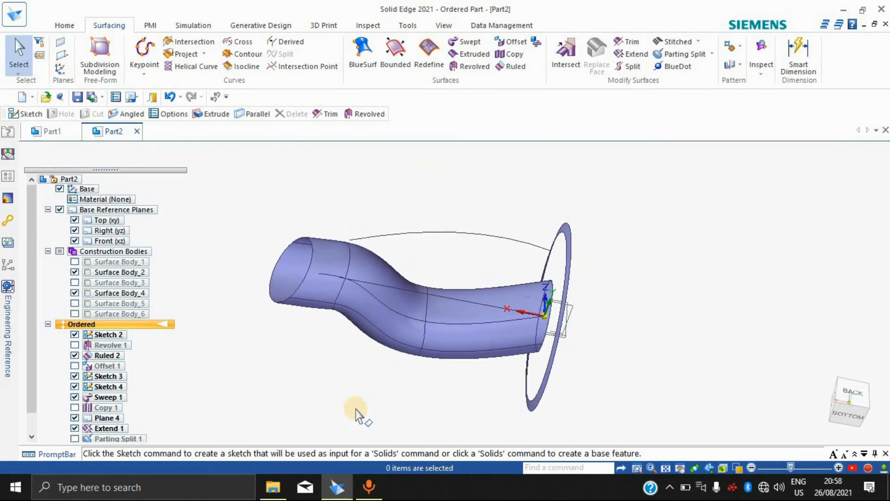
{"action": "middle_click_drag", "start_coordinate": [340, 413], "coordinate": [432, 264]}
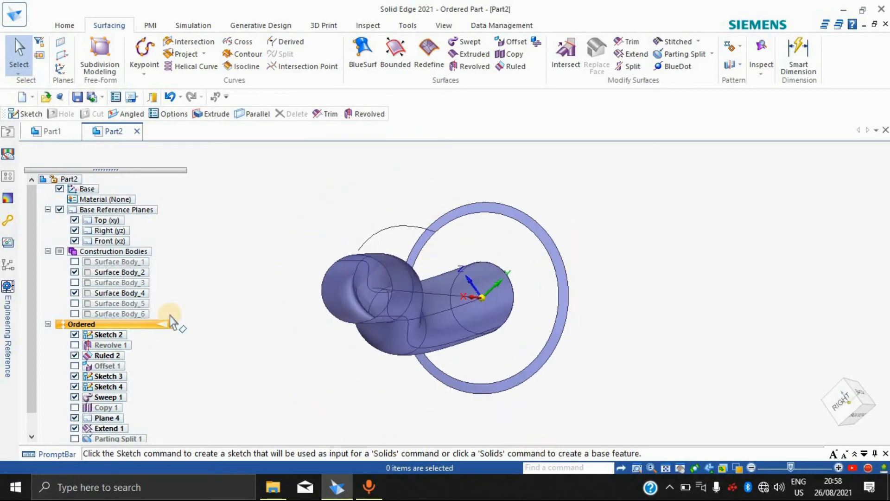
{"action": "middle_click_drag", "start_coordinate": [573, 307], "coordinate": [533, 264]}
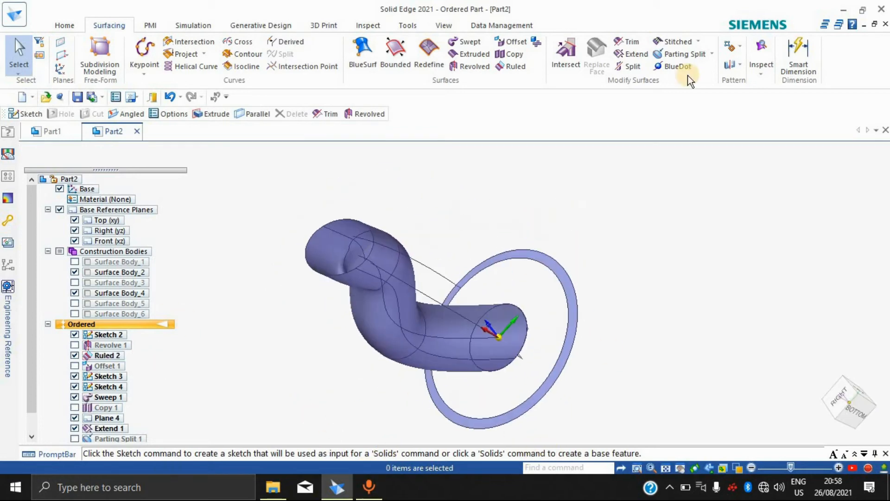
{"action": "left_click", "coordinate": [711, 54]}
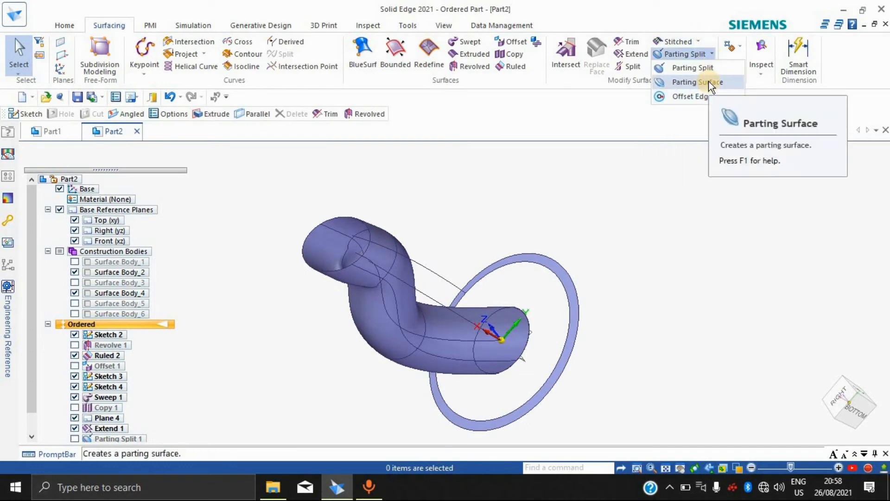
{"action": "left_click", "coordinate": [703, 80]}
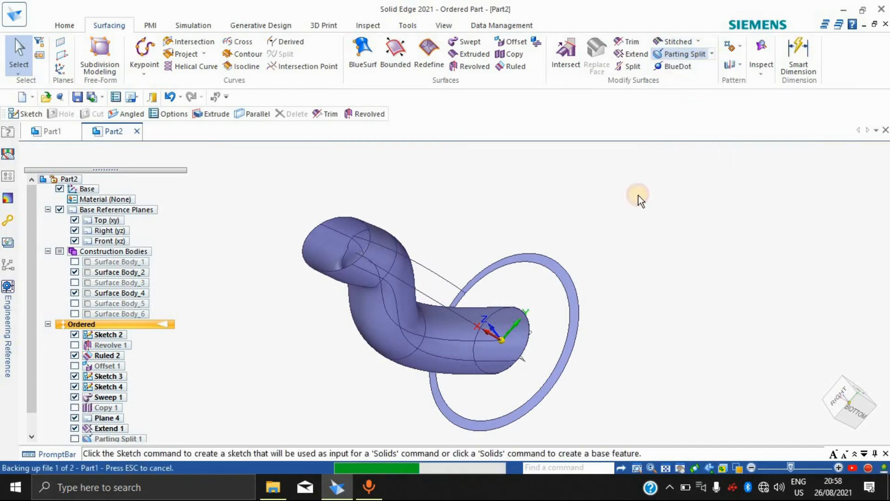
{"action": "middle_click_drag", "start_coordinate": [631, 290], "coordinate": [165, 205]}
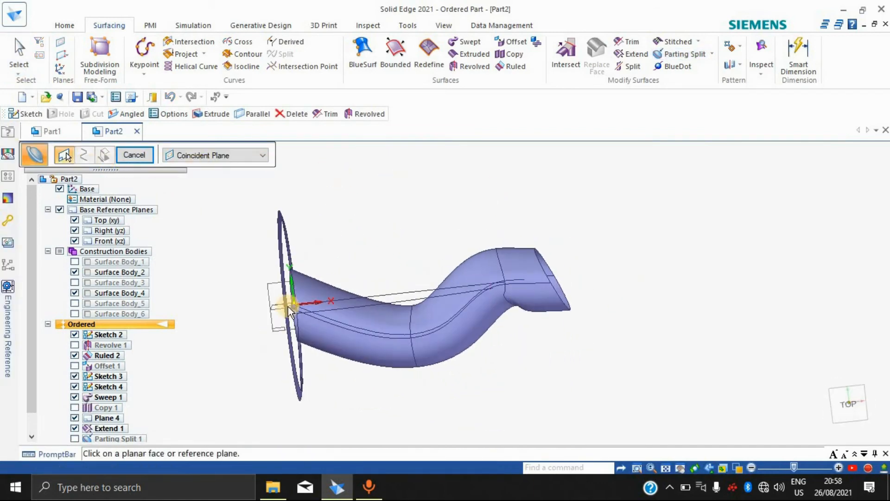
{"action": "left_click", "coordinate": [509, 271]}
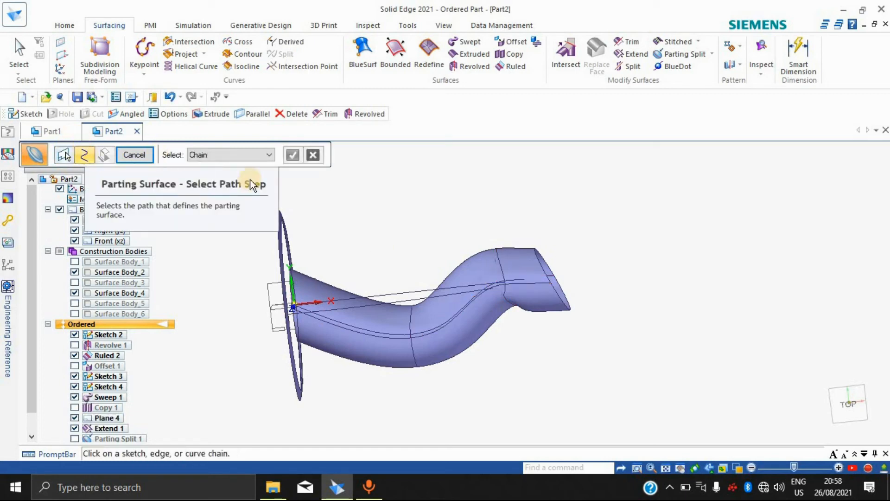
{"action": "left_click", "coordinate": [524, 266]}
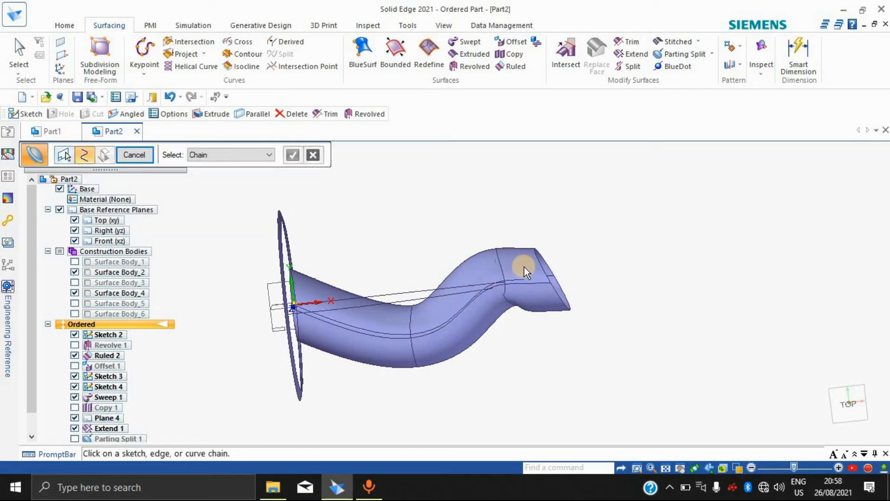
{"action": "left_click", "coordinate": [500, 268]}
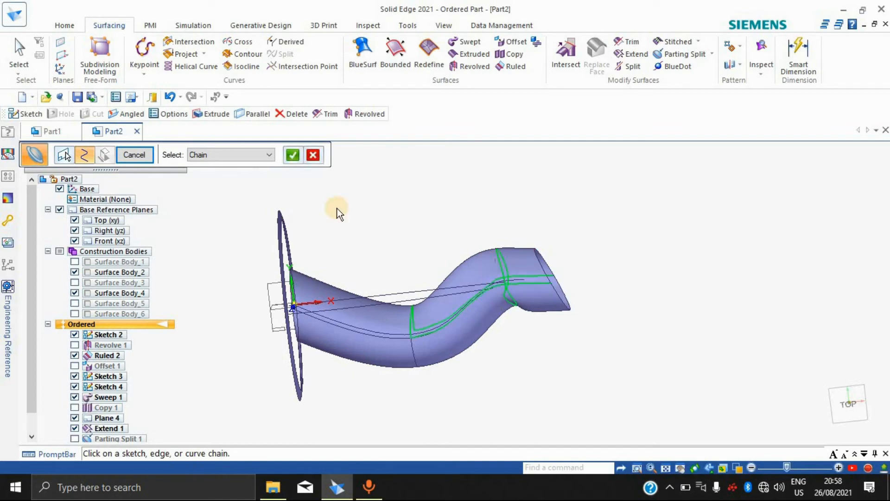
{"action": "left_click", "coordinate": [292, 154]}
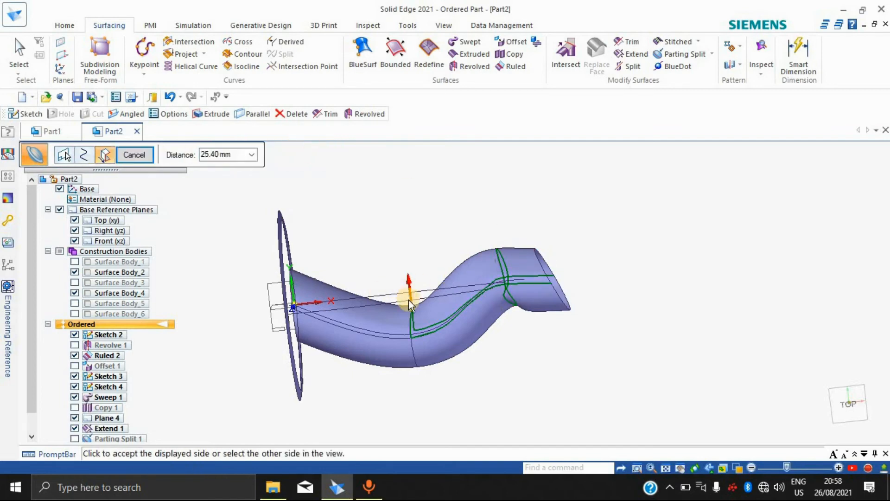
{"action": "left_click", "coordinate": [421, 327]}
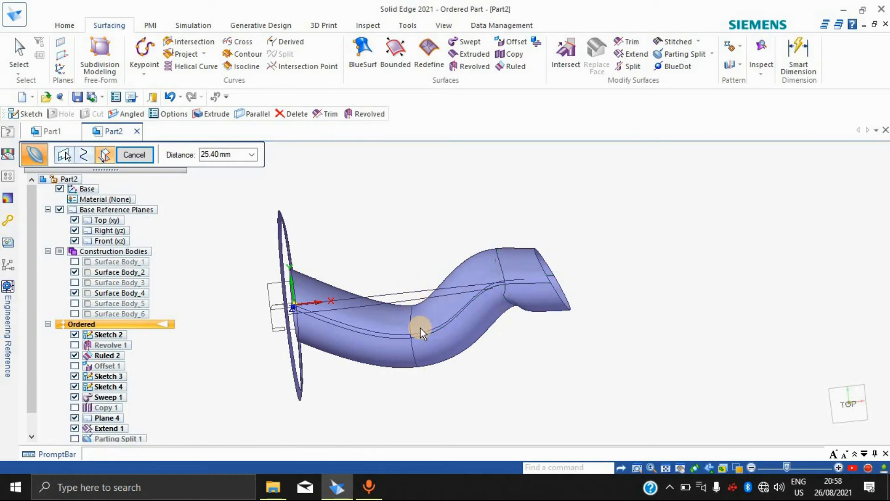
{"action": "middle_click_drag", "start_coordinate": [434, 400], "coordinate": [355, 207]}
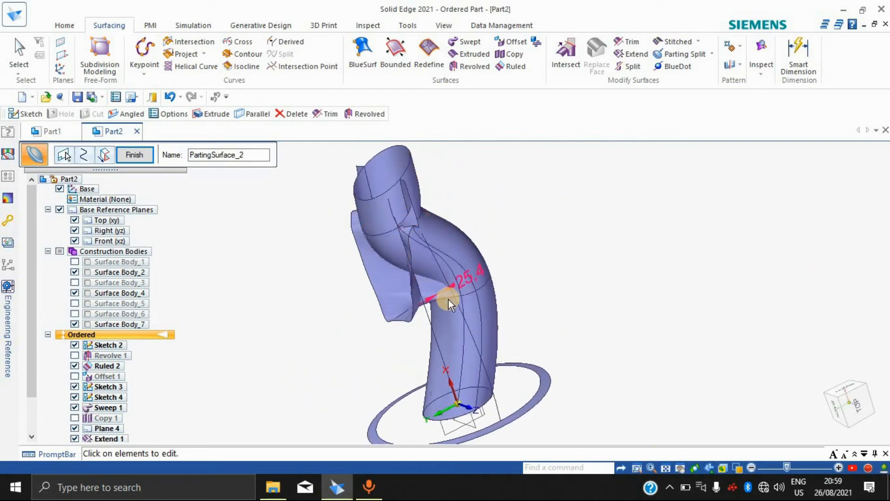
{"action": "middle_click_drag", "start_coordinate": [692, 219], "coordinate": [562, 231]}
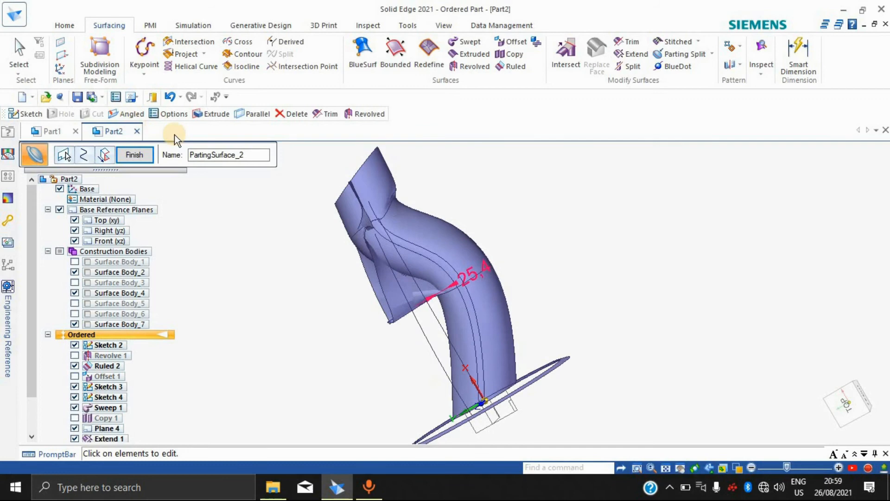
{"action": "left_click", "coordinate": [132, 161]}
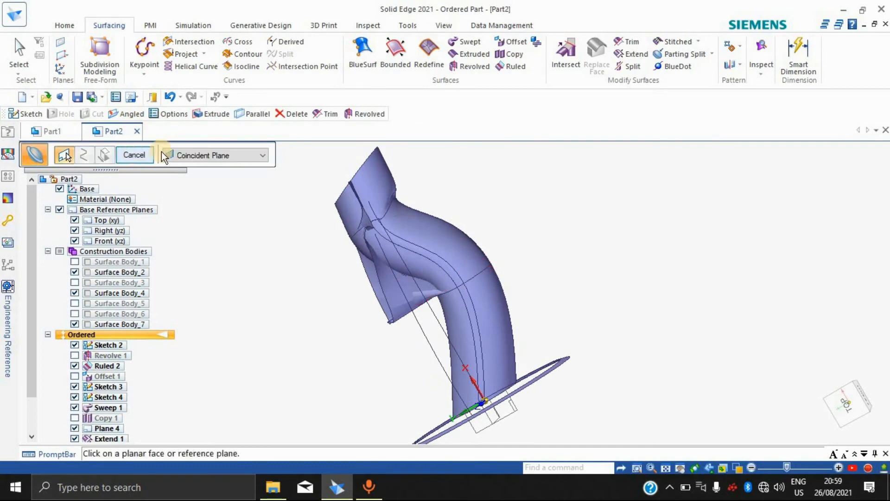
Step: Try to create an intersection curve between the parting surface and the swept tube body
{"action": "left_click", "coordinate": [710, 57]}
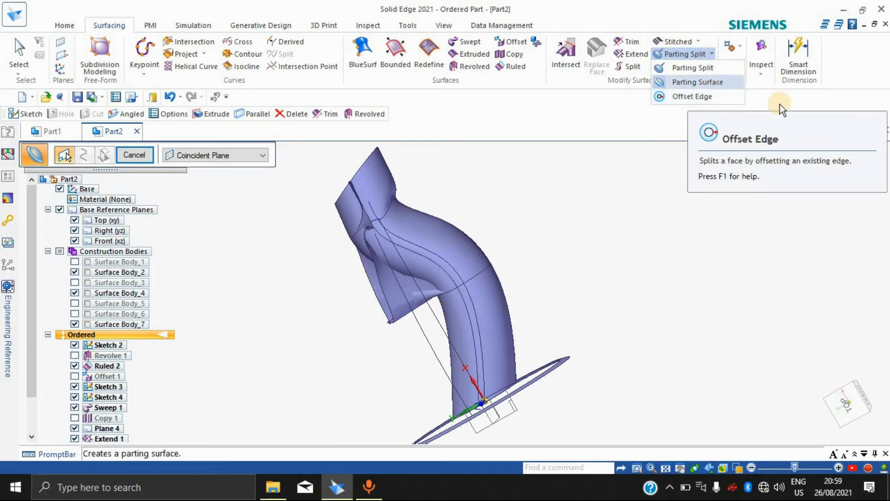
{"action": "left_click", "coordinate": [679, 201]}
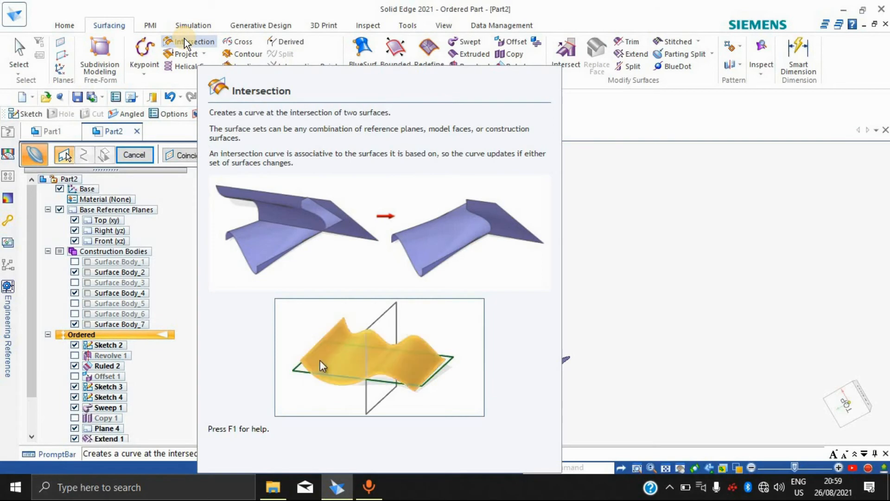
{"action": "left_click", "coordinate": [185, 40]}
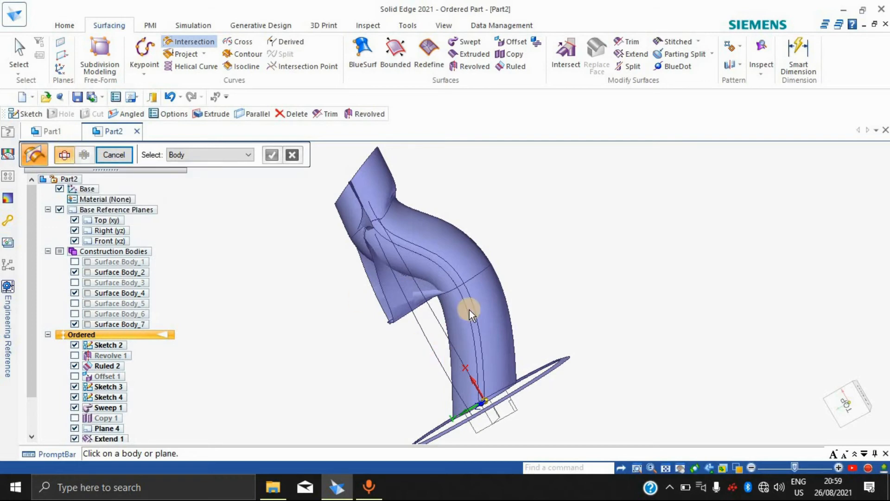
{"action": "left_click", "coordinate": [392, 301]}
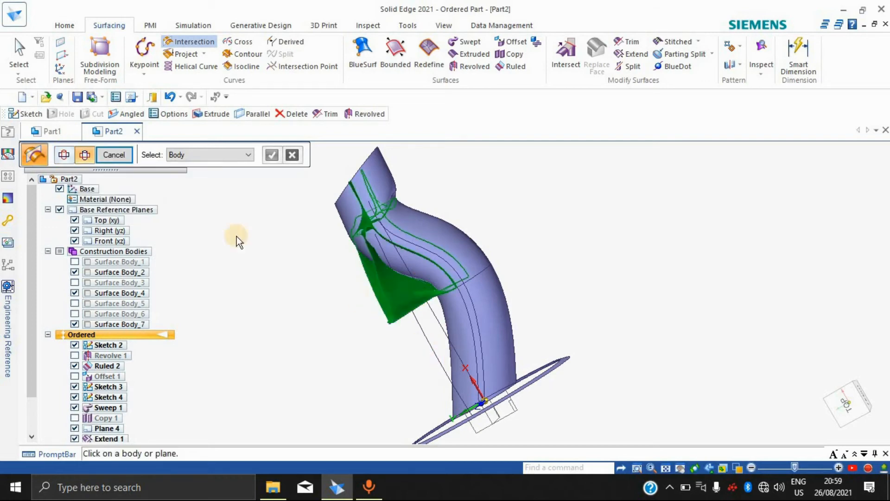
{"action": "left_click", "coordinate": [461, 265]}
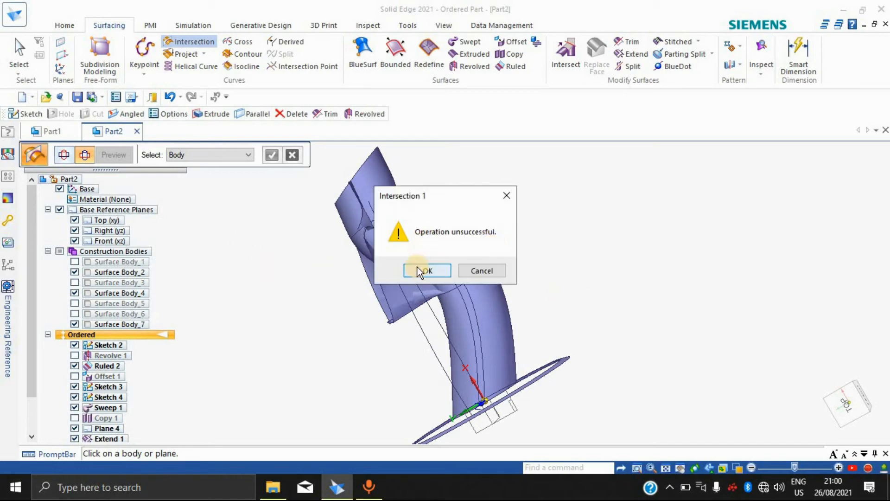
{"action": "left_click", "coordinate": [426, 270]}
{"action": "middle_click_drag", "start_coordinate": [635, 290], "coordinate": [765, 168]}
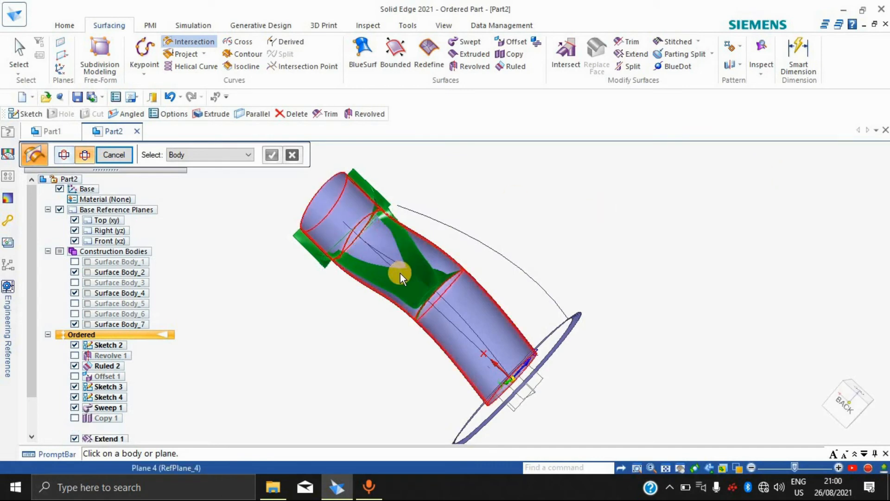
{"action": "middle_click_drag", "start_coordinate": [591, 208], "coordinate": [413, 288]}
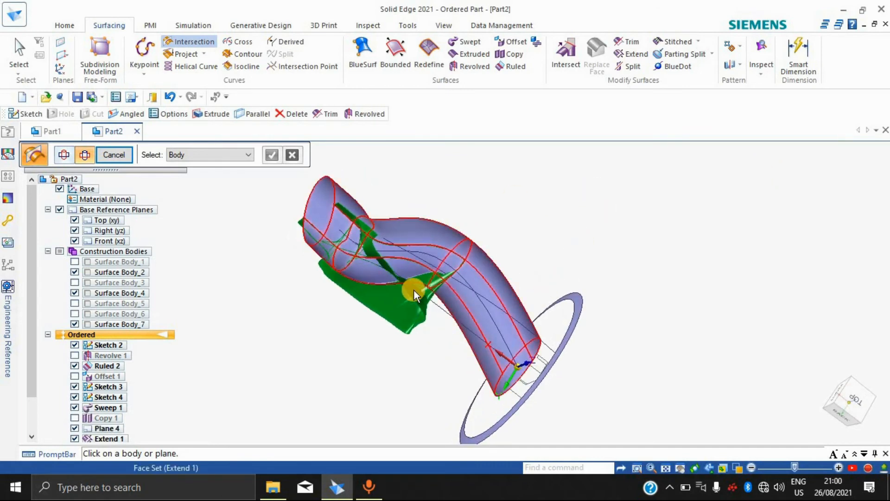
{"action": "left_click", "coordinate": [564, 334]}
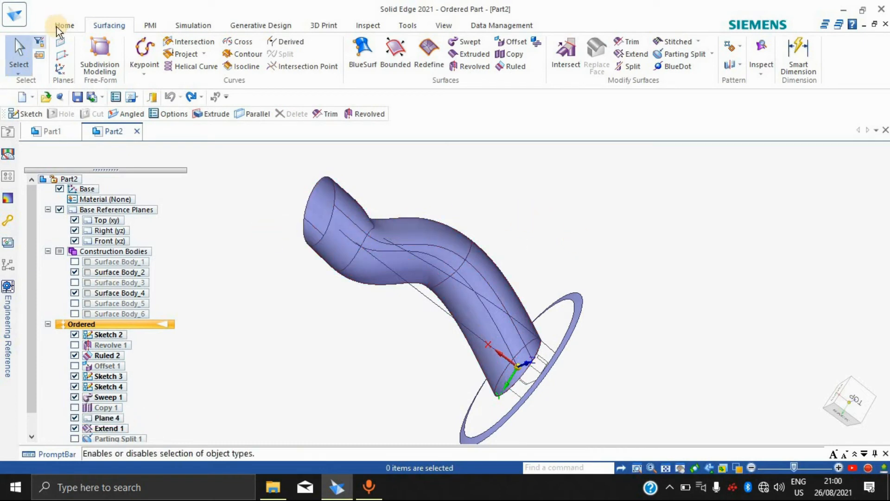
Step: Create a new part from the ISO Metric template "iso metric part.par" and prepare it for surface modelling
{"action": "left_click", "coordinate": [23, 96]}
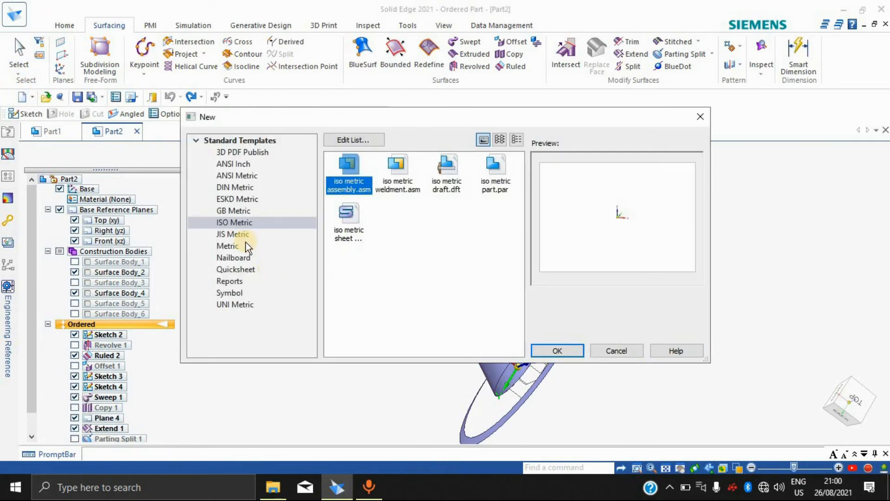
{"action": "left_click", "coordinate": [496, 175]}
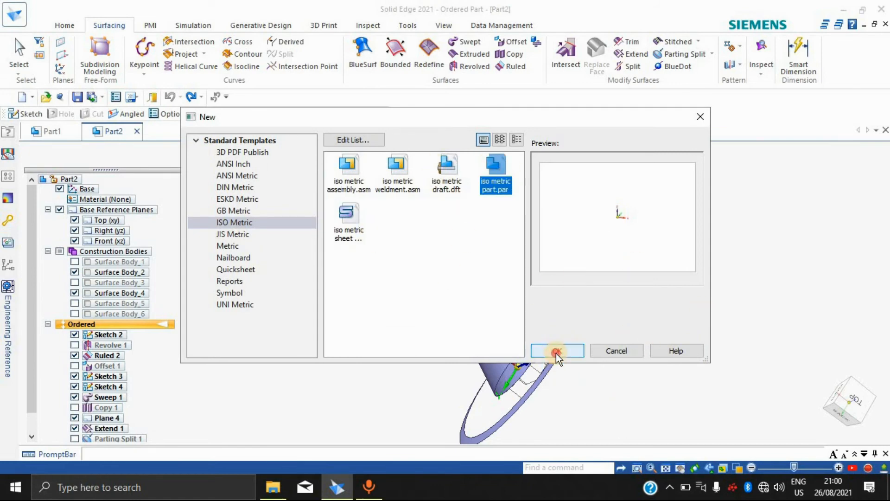
{"action": "left_click", "coordinate": [555, 351]}
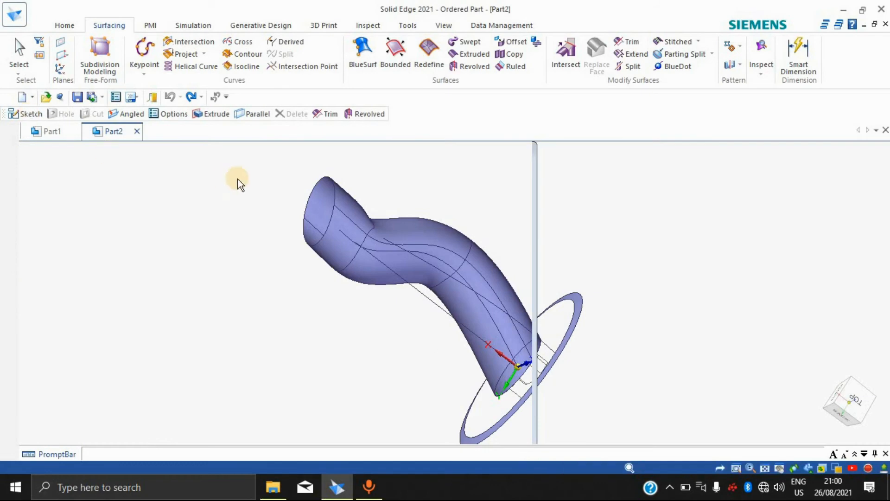
{"action": "left_click", "coordinate": [28, 55]}
{"action": "left_click", "coordinate": [102, 27]}
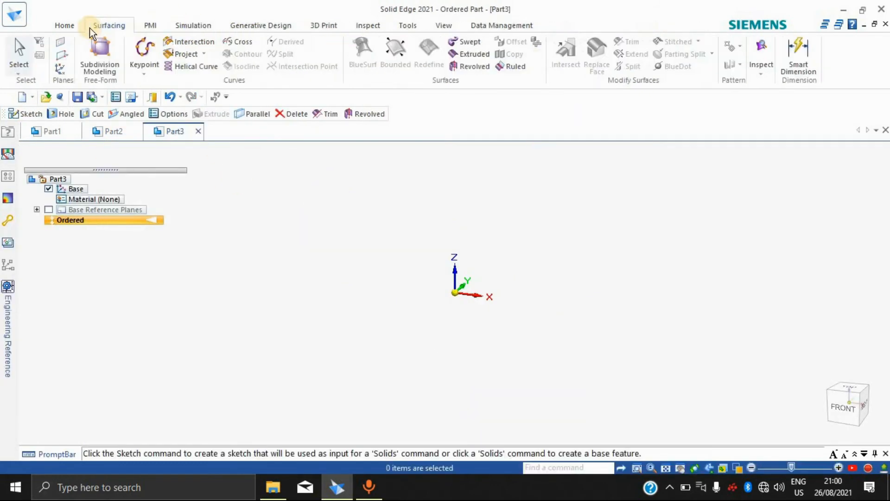
Step: Draw a wavy keypoint curve through seven freely placed points, running below the origin
{"action": "left_click", "coordinate": [142, 74]}
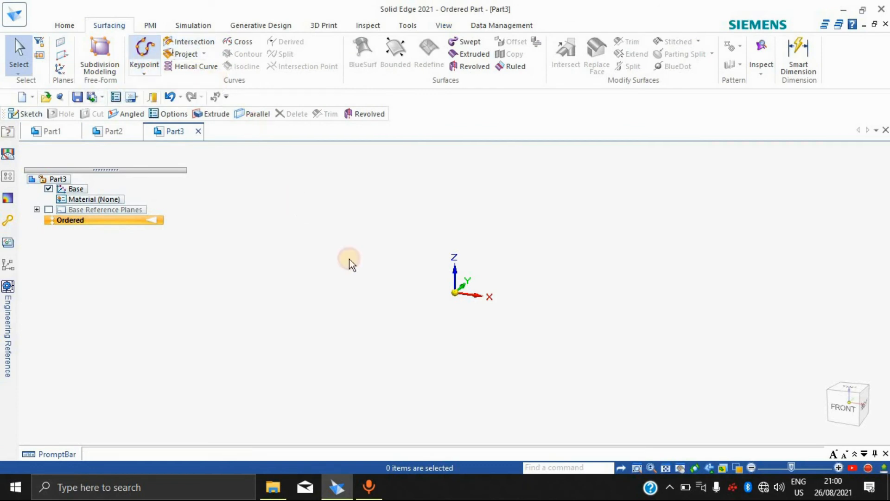
{"action": "left_click", "coordinate": [290, 273]}
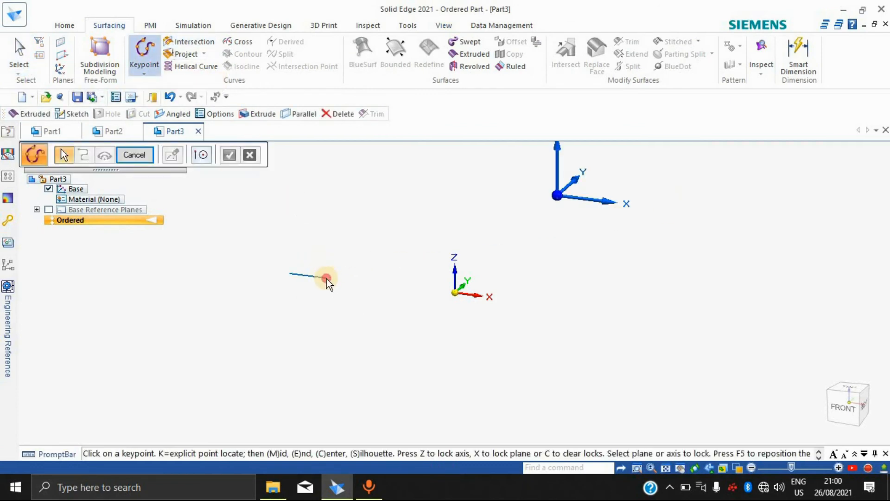
{"action": "left_click", "coordinate": [326, 278]}
{"action": "left_click", "coordinate": [391, 340]}
{"action": "left_click", "coordinate": [472, 371]}
{"action": "left_click", "coordinate": [529, 332]}
{"action": "left_click", "coordinate": [643, 352]}
{"action": "left_click", "coordinate": [641, 386]}
{"action": "right_click", "coordinate": [641, 386]}
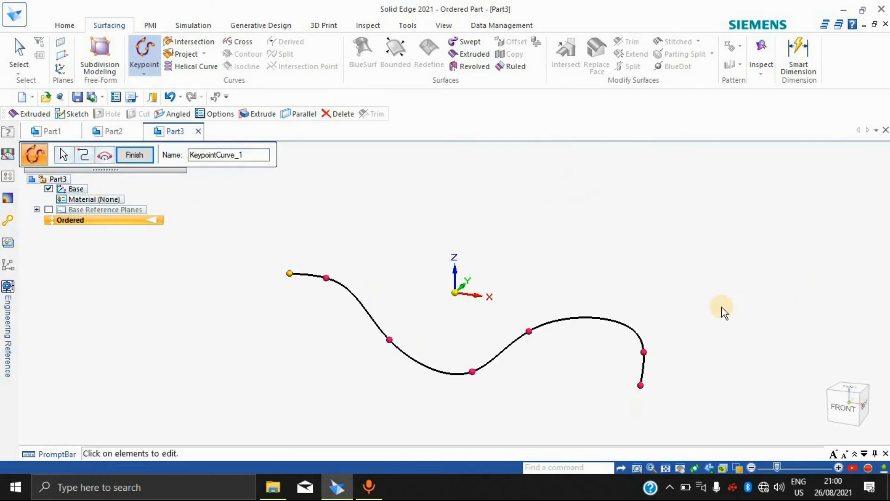
{"action": "left_click", "coordinate": [134, 155]}
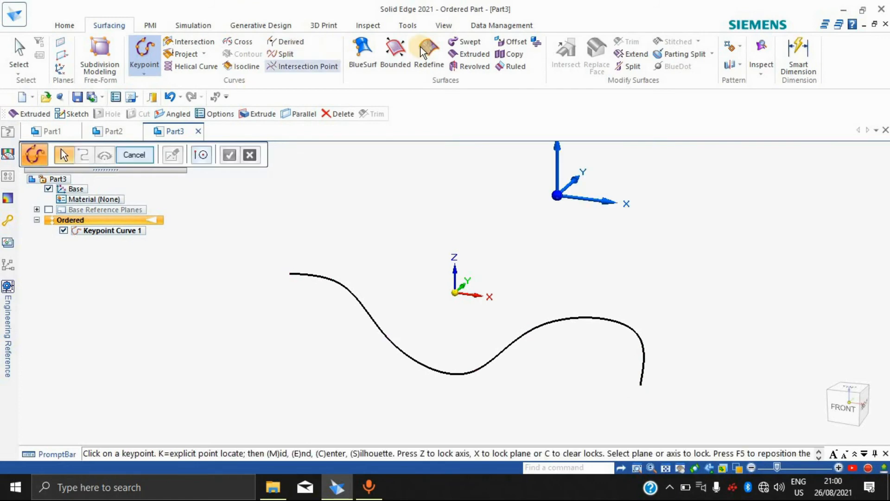
Step: Extrude the wavy keypoint curve to one side into a freehand-length construction surface
{"action": "left_click", "coordinate": [466, 53]}
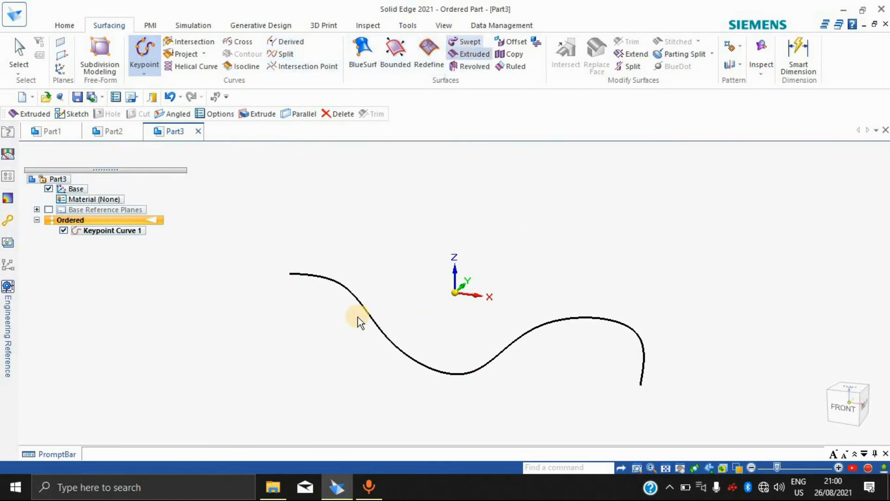
{"action": "left_click", "coordinate": [367, 309]}
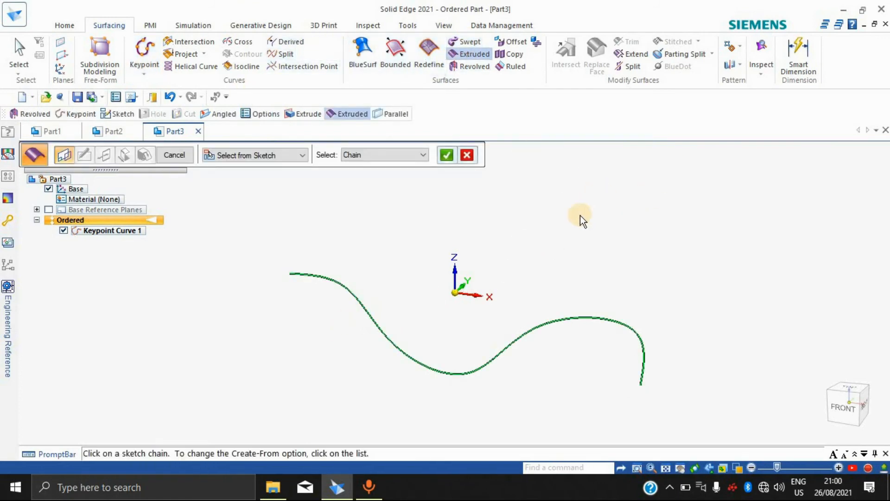
{"action": "left_click", "coordinate": [447, 155]}
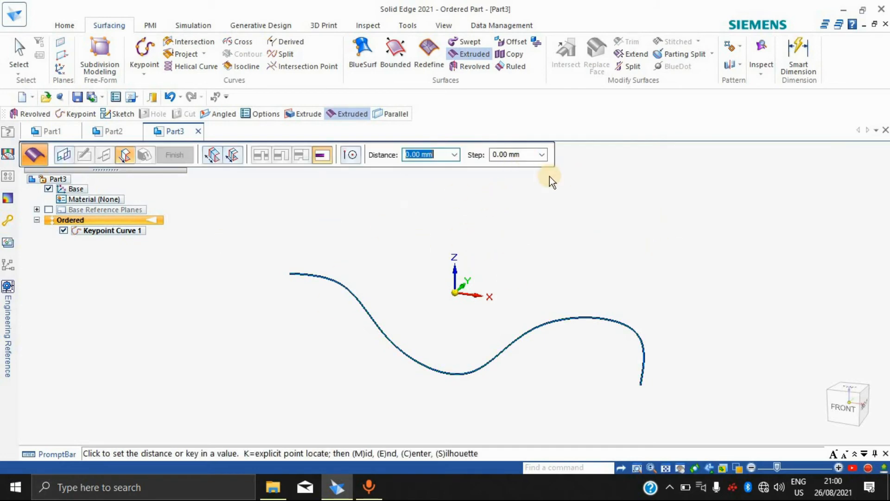
{"action": "middle_click_drag", "start_coordinate": [579, 264], "coordinate": [328, 269]}
{"action": "left_click", "coordinate": [640, 314]}
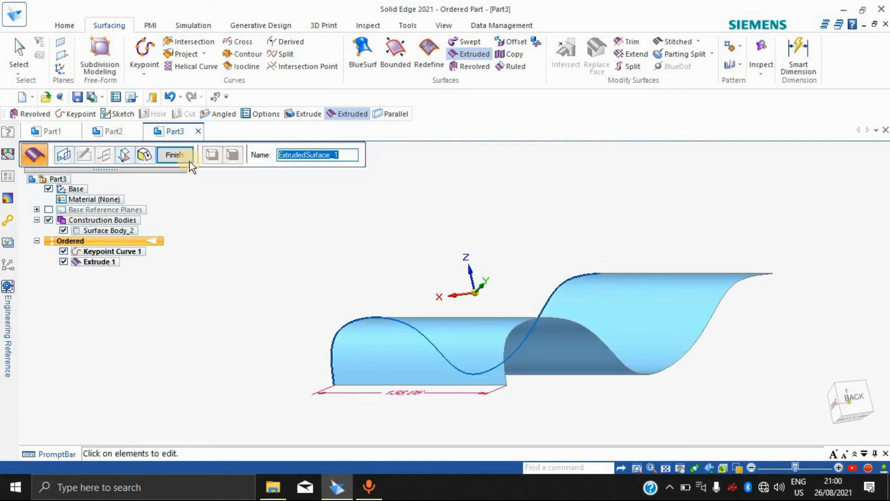
{"action": "left_click", "coordinate": [190, 162]}
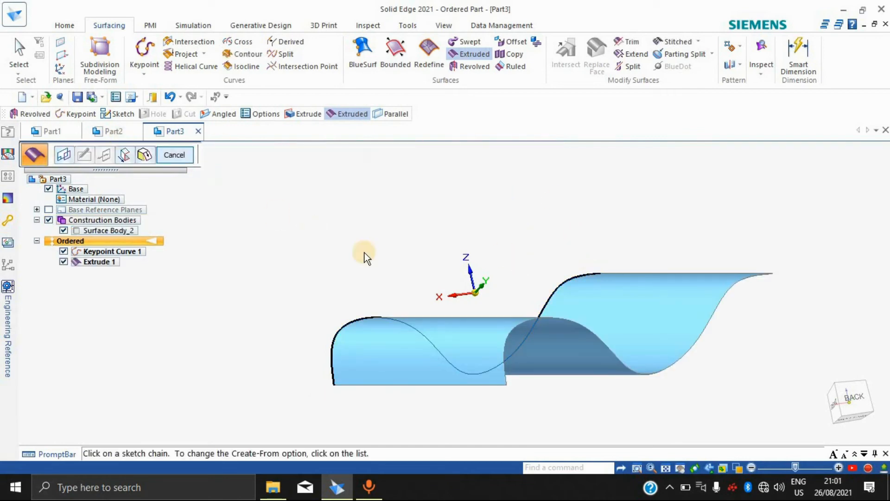
{"action": "left_click", "coordinate": [175, 158]}
{"action": "middle_click_drag", "start_coordinate": [741, 212], "coordinate": [660, 241]}
{"action": "scroll", "coordinate": [671, 334], "scroll_direction": "down", "scroll_amount": 5}
{"action": "scroll", "coordinate": [699, 415], "scroll_direction": "up", "scroll_amount": 3}
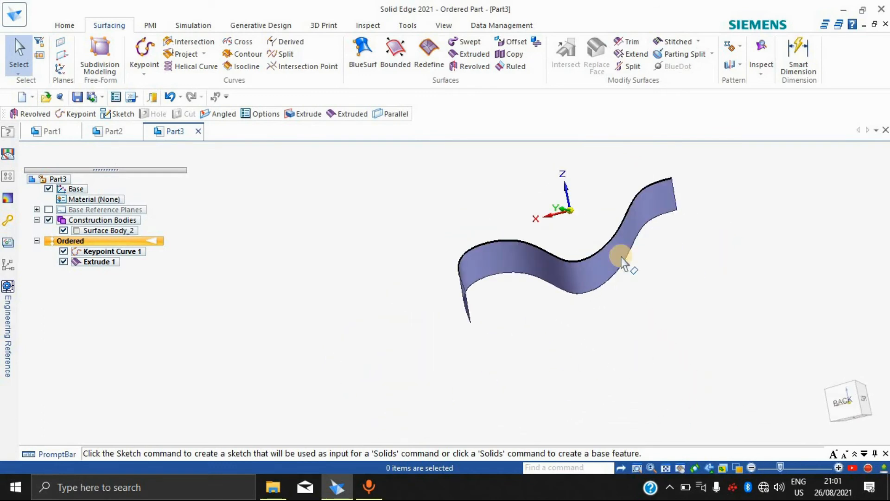
Step: Draw a second keypoint curve through four points, crossing the first curve at its low point and extending above and below it
{"action": "left_click", "coordinate": [144, 45]}
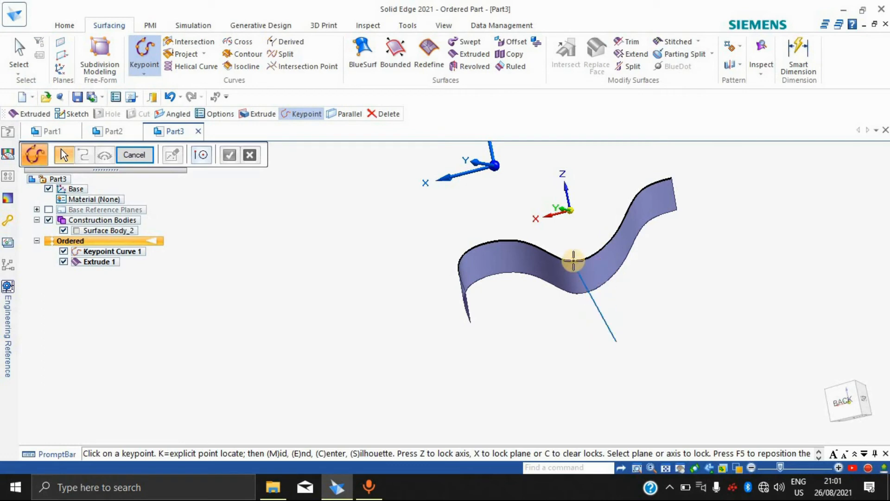
{"action": "left_click", "coordinate": [574, 261]}
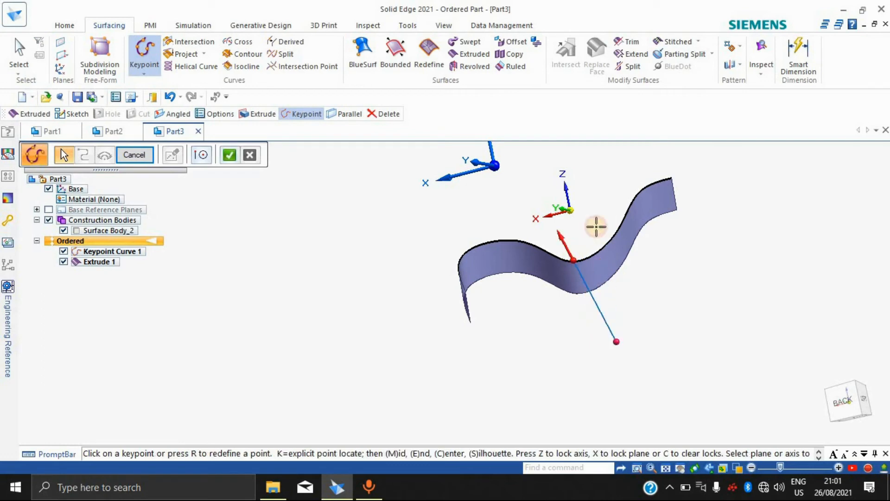
{"action": "left_click", "coordinate": [543, 155]}
{"action": "right_click", "coordinate": [566, 147]}
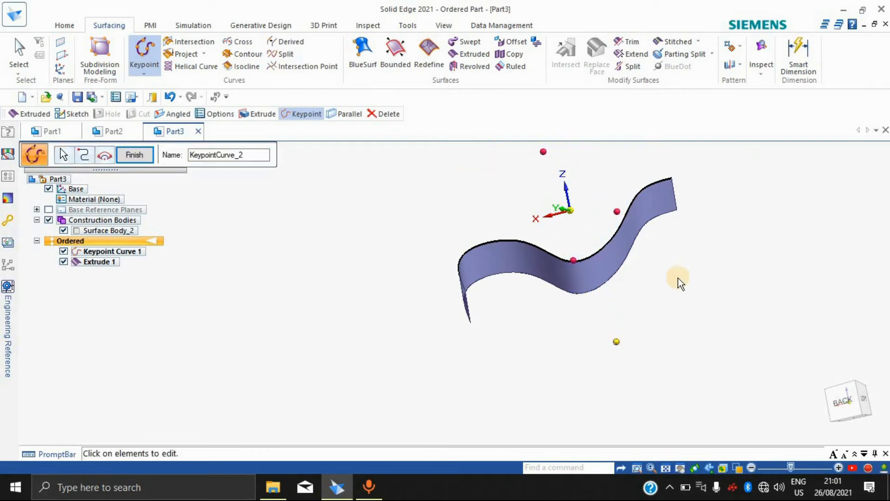
{"action": "middle_click_drag", "start_coordinate": [540, 394], "coordinate": [664, 374]}
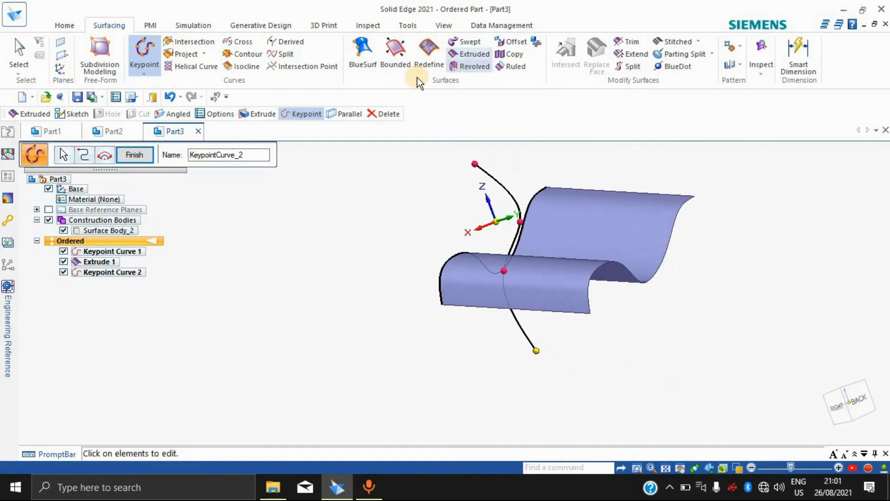
{"action": "left_click", "coordinate": [134, 155]}
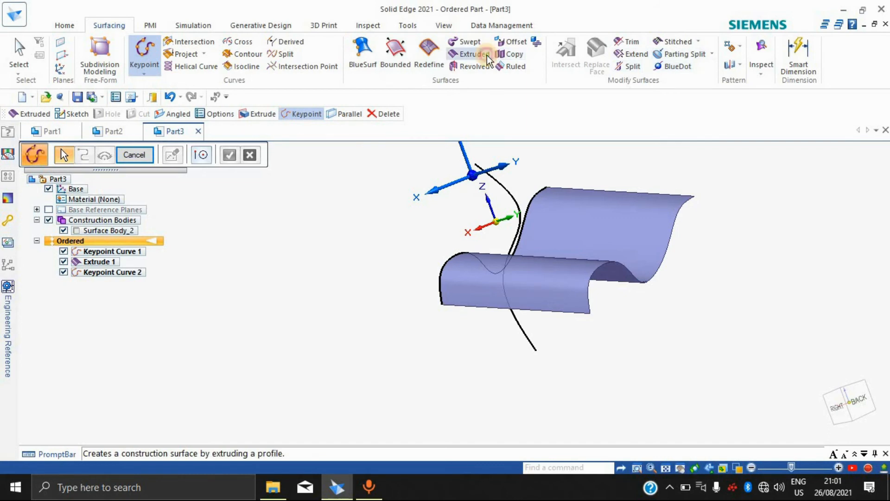
Step: Extrude the second keypoint curve into a freehand-length construction surface that cuts through the first extruded surface
{"action": "left_click", "coordinate": [471, 54]}
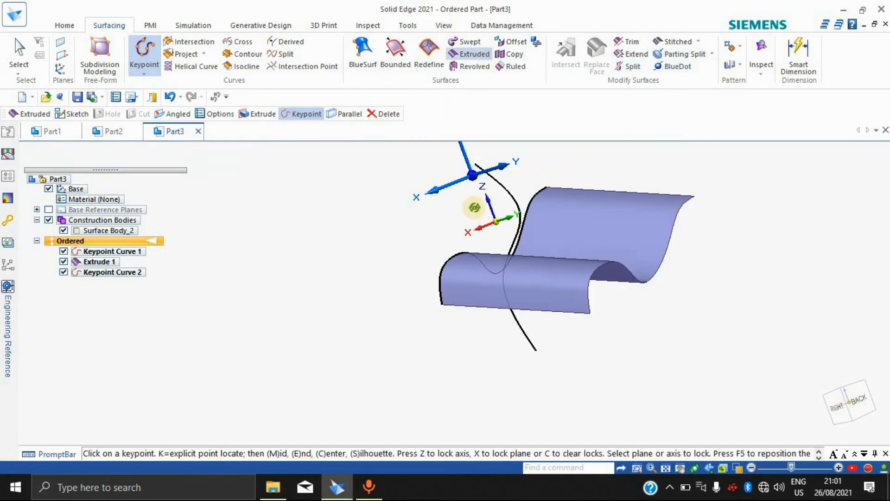
{"action": "left_click", "coordinate": [502, 185]}
{"action": "left_click", "coordinate": [446, 155]}
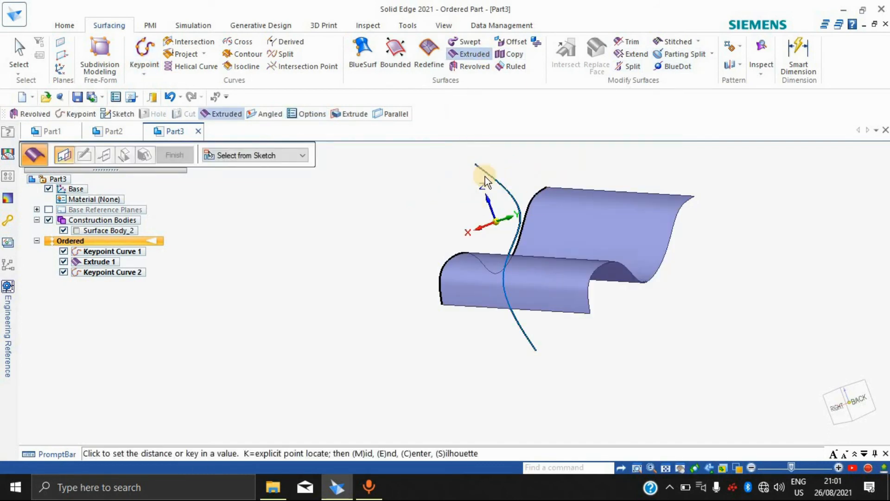
{"action": "left_click", "coordinate": [734, 236]}
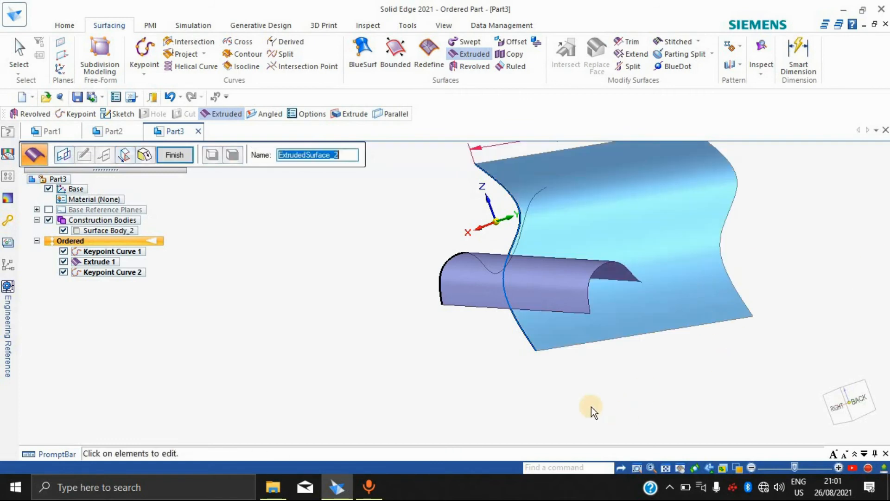
{"action": "left_click", "coordinate": [179, 164]}
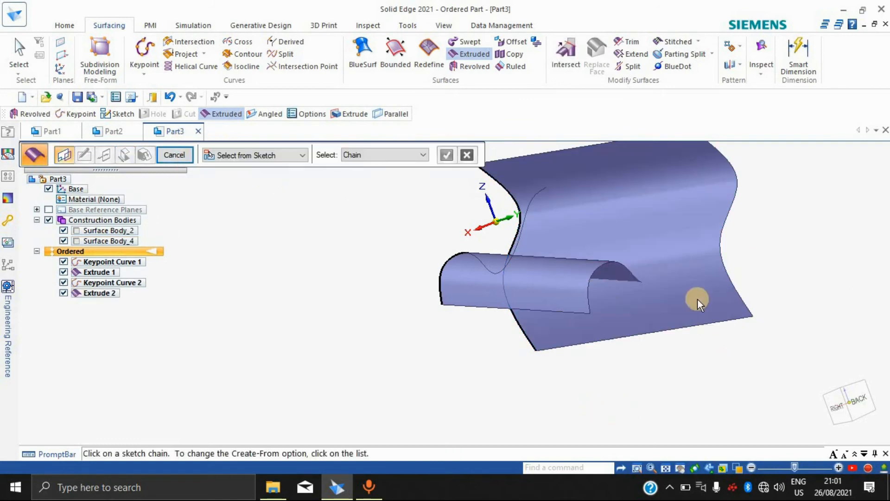
{"action": "middle_click_drag", "start_coordinate": [800, 203], "coordinate": [171, 189]}
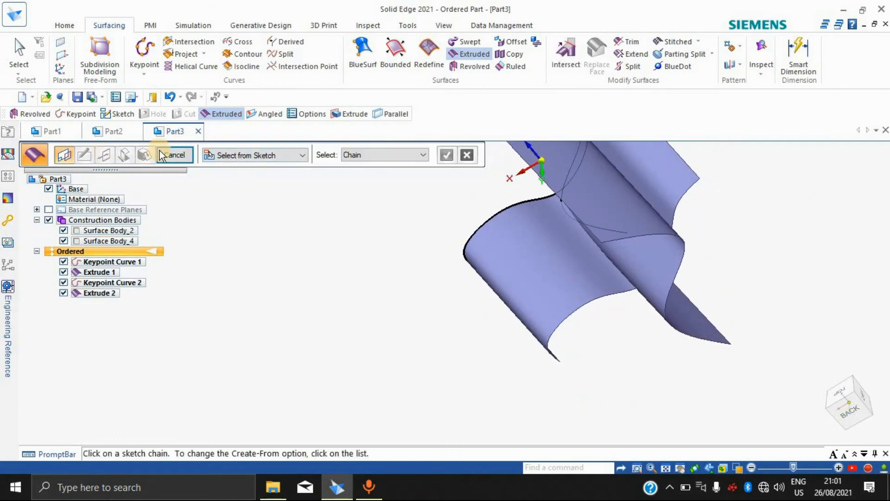
{"action": "key", "text": "Escape"}
{"action": "key", "text": "Escape"}
Step: Create an intersection curve where the two extruded construction surfaces cross
{"action": "scroll", "coordinate": [811, 233], "scroll_direction": "down", "scroll_amount": 3}
{"action": "middle_click_drag", "start_coordinate": [795, 229], "coordinate": [371, 194]}
{"action": "left_click", "coordinate": [196, 46]}
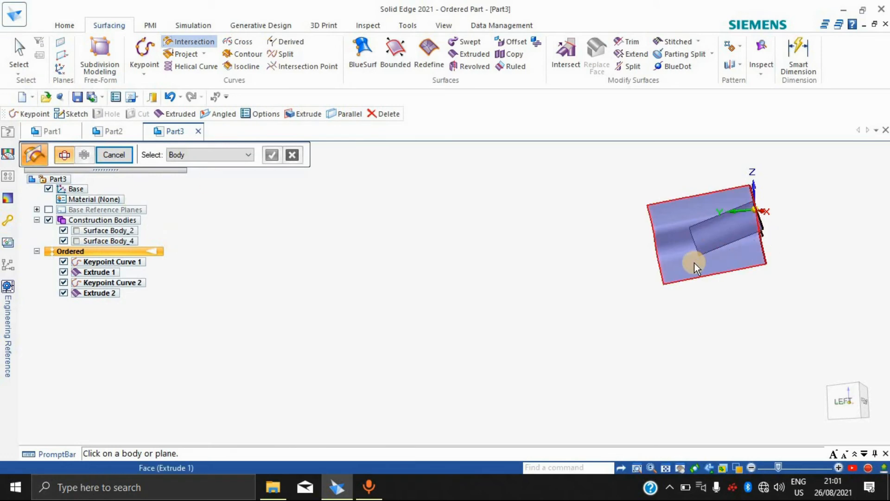
{"action": "left_click", "coordinate": [706, 258]}
{"action": "left_click", "coordinate": [708, 226]}
{"action": "middle_click_drag", "start_coordinate": [820, 227], "coordinate": [704, 328]}
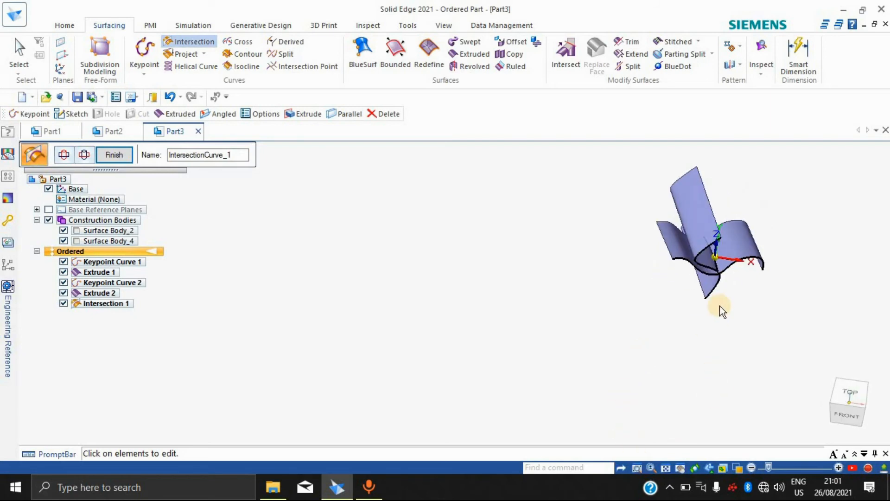
{"action": "middle_click_drag", "start_coordinate": [771, 361], "coordinate": [717, 264]}
{"action": "scroll", "coordinate": [710, 260], "scroll_direction": "up", "scroll_amount": 2}
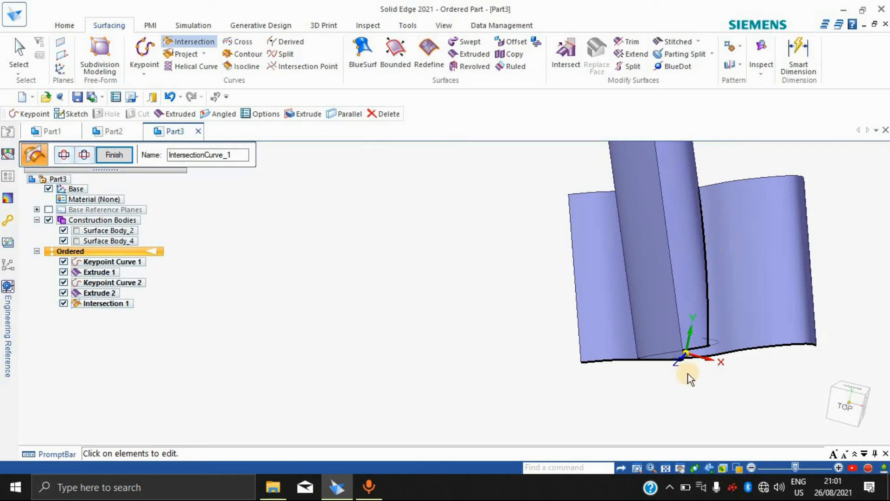
{"action": "left_click", "coordinate": [202, 56]}
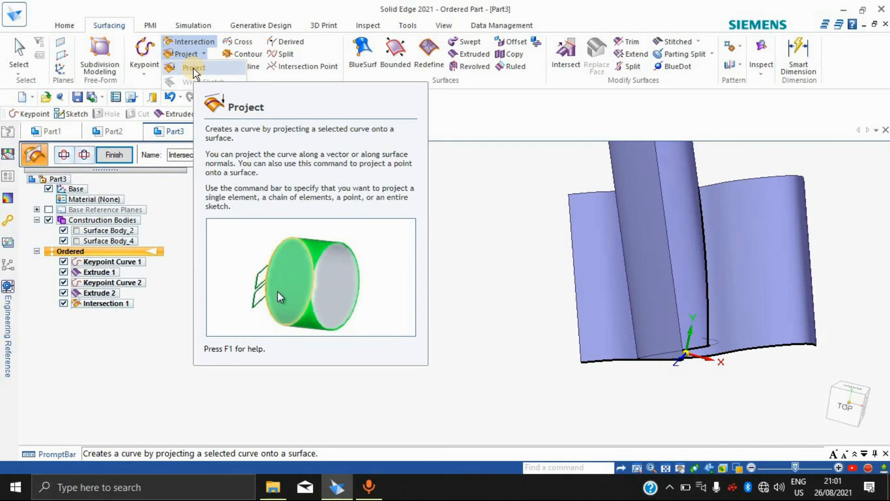
{"action": "key", "text": "Escape"}
{"action": "key", "text": "Escape"}
Step: Sketch a small center-defined square on the YZ base plane, just above the origin, and finish the sketch
{"action": "middle_click_drag", "start_coordinate": [718, 290], "coordinate": [660, 208]}
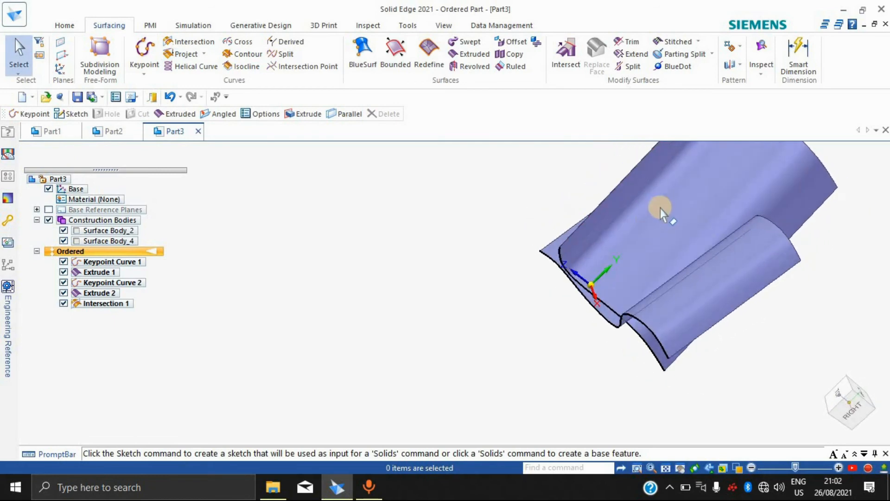
{"action": "left_click", "coordinate": [72, 115]}
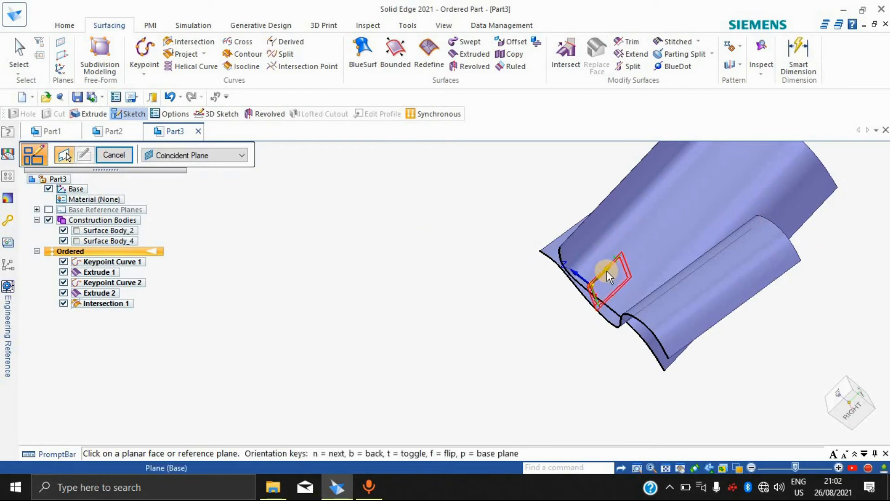
{"action": "left_click", "coordinate": [594, 246]}
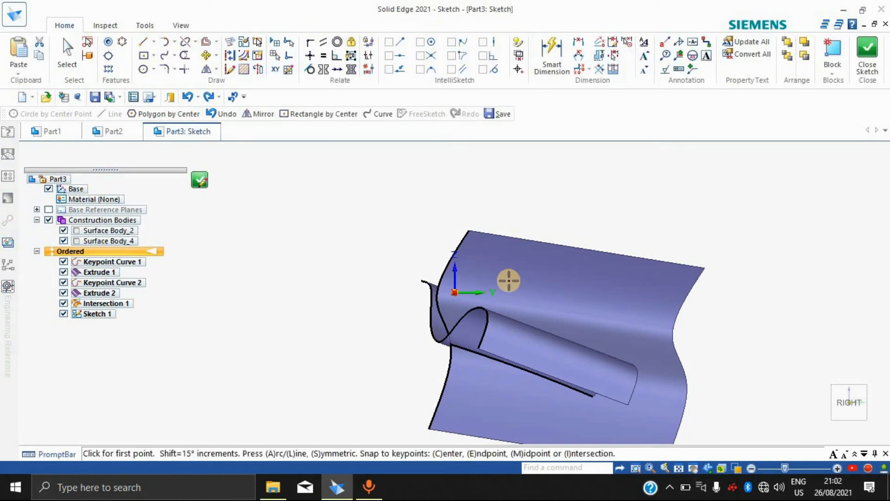
{"action": "scroll", "coordinate": [502, 268], "scroll_direction": "up", "scroll_amount": 3}
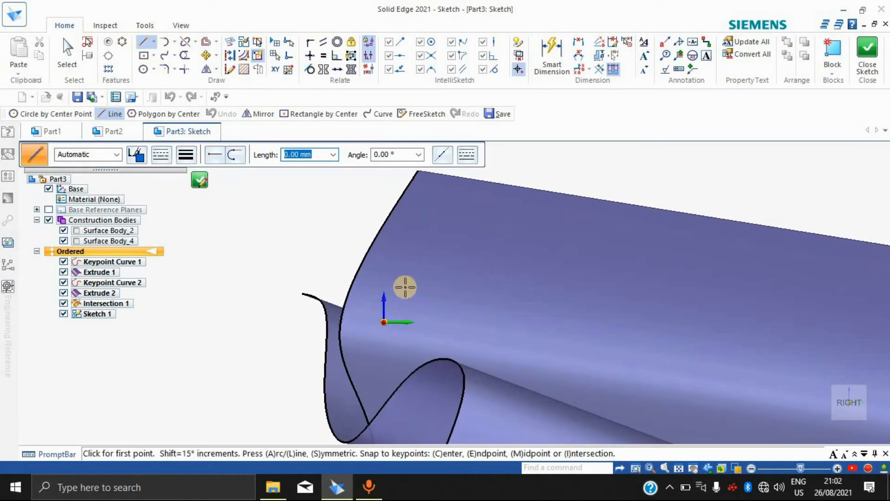
{"action": "left_click", "coordinate": [144, 56]}
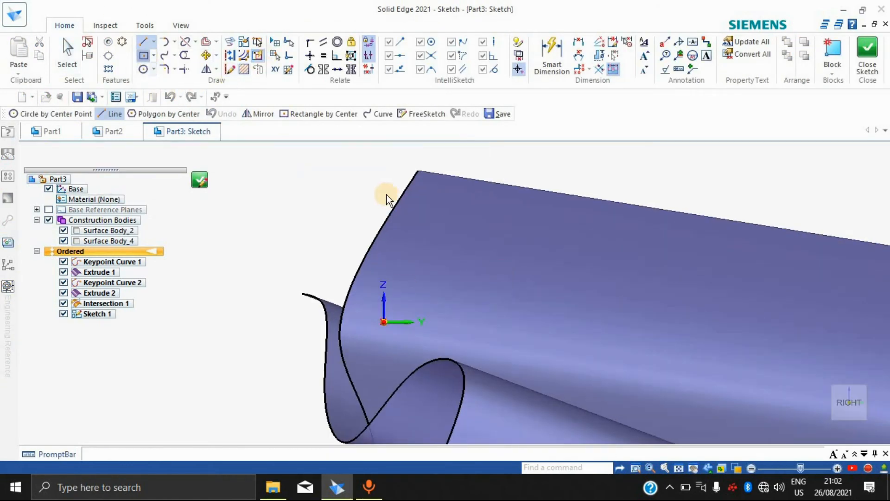
{"action": "left_click", "coordinate": [418, 250]}
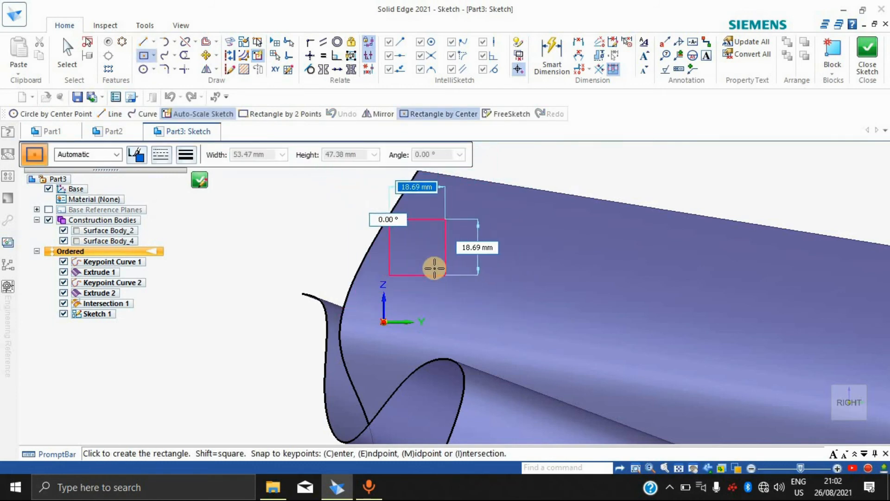
{"action": "left_click", "coordinate": [434, 266]}
{"action": "left_click", "coordinate": [867, 51]}
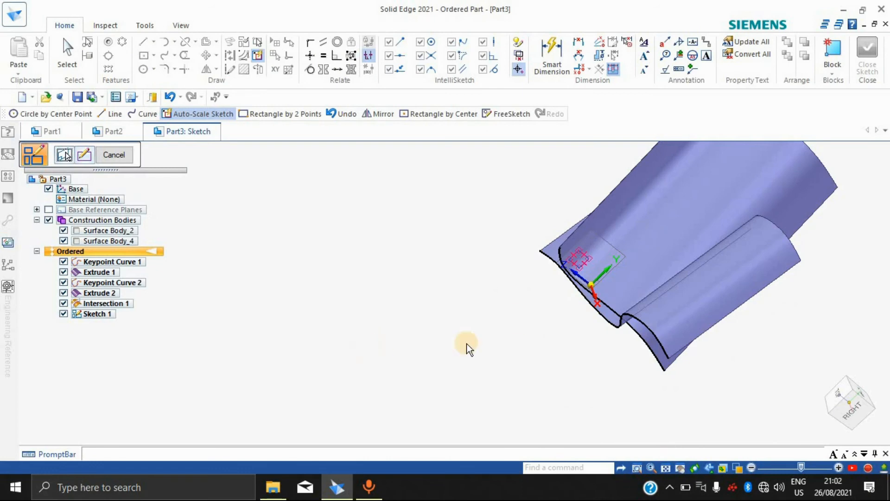
{"action": "middle_click_drag", "start_coordinate": [591, 272], "coordinate": [650, 232]}
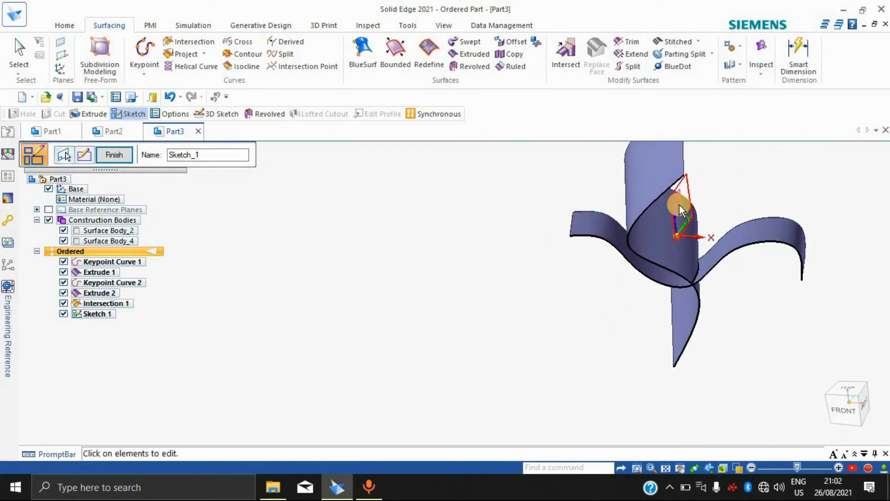
{"action": "scroll", "coordinate": [810, 147], "scroll_direction": "down", "scroll_amount": 2}
{"action": "scroll", "coordinate": [787, 174], "scroll_direction": "up", "scroll_amount": 6}
{"action": "middle_click_drag", "start_coordinate": [667, 237], "coordinate": [608, 220]}
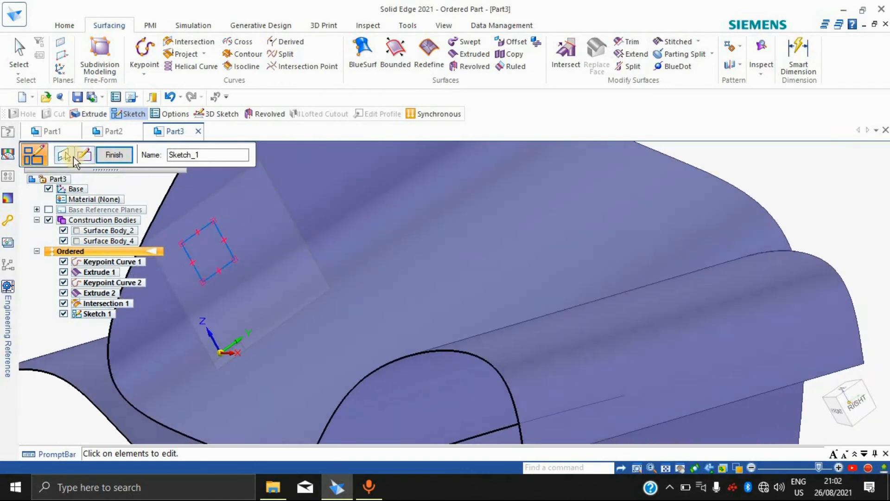
{"action": "left_click", "coordinate": [111, 160]}
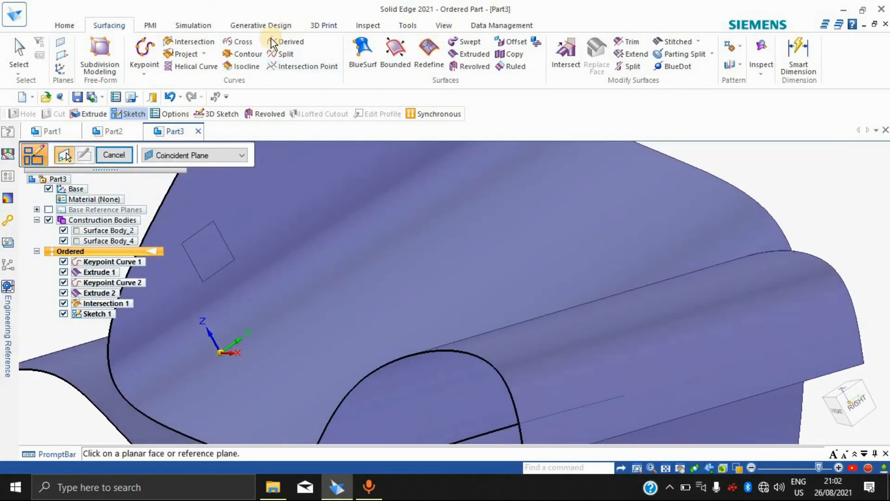
Step: Project the sketched square chain onto the second extruded surface as a projected curve
{"action": "left_click", "coordinate": [187, 56]}
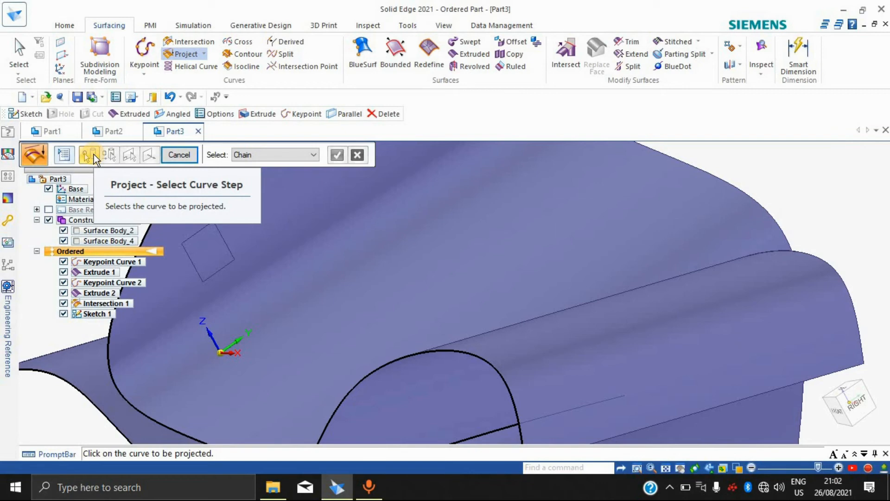
{"action": "left_click", "coordinate": [191, 239]}
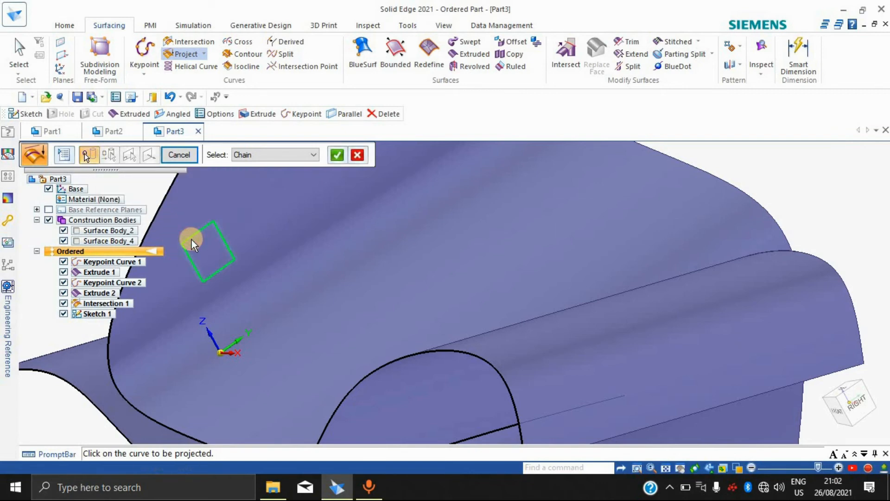
{"action": "left_click", "coordinate": [338, 152]}
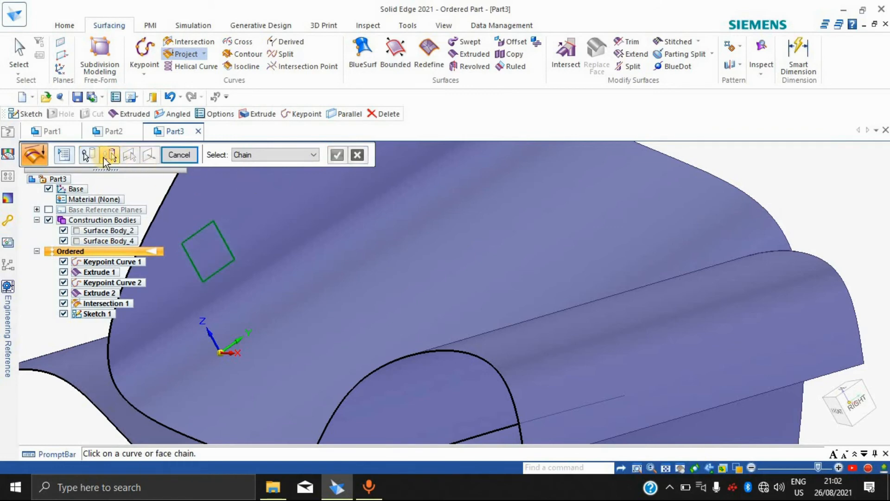
{"action": "left_click", "coordinate": [268, 204]}
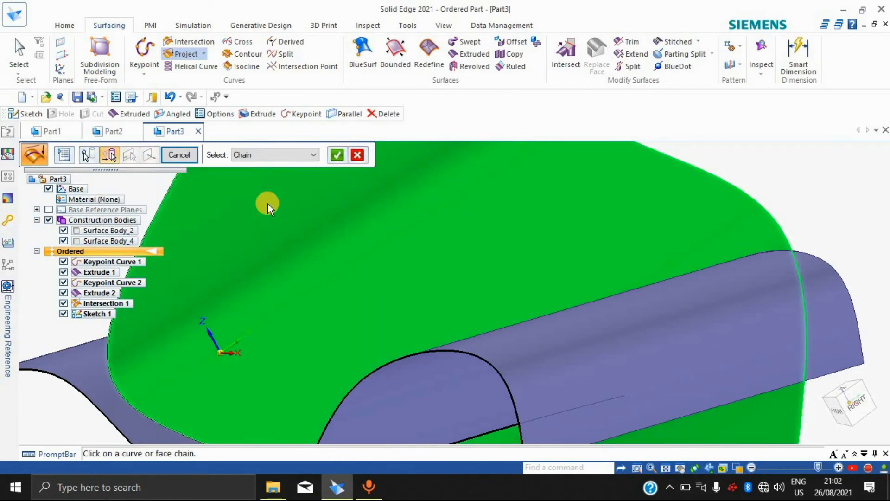
{"action": "left_click", "coordinate": [335, 154]}
{"action": "left_click", "coordinate": [198, 232]}
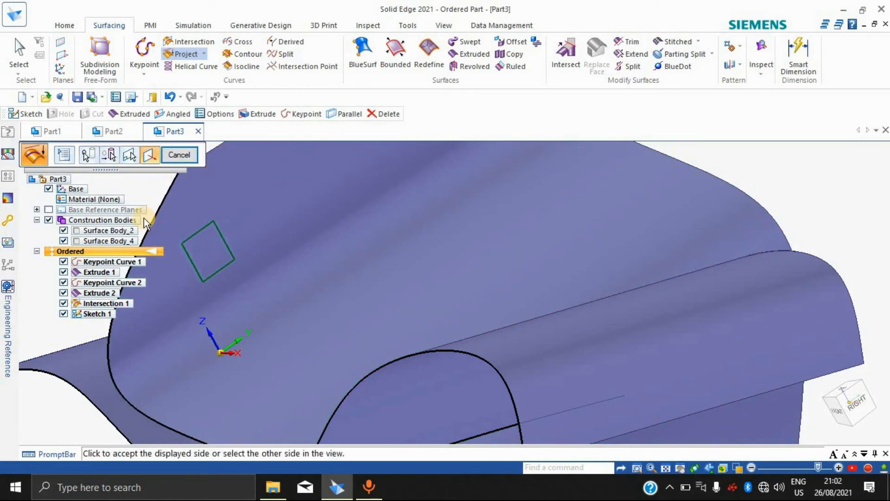
{"action": "left_click", "coordinate": [258, 234]}
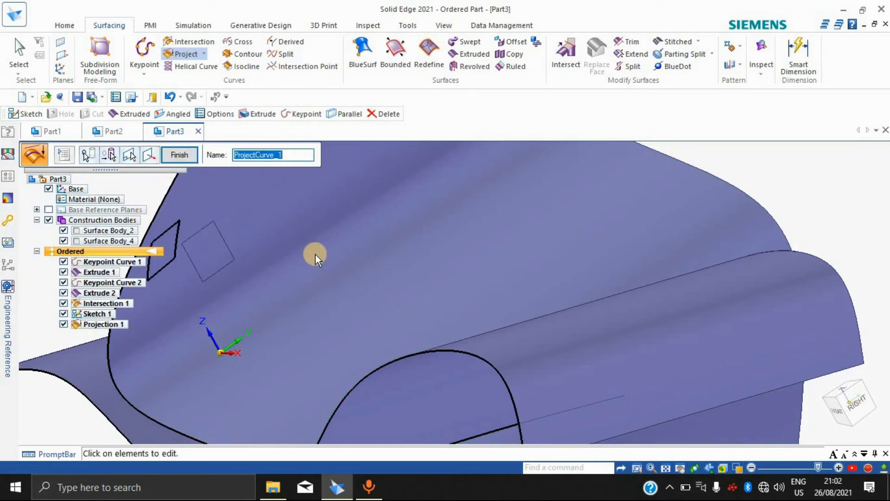
{"action": "middle_click_drag", "start_coordinate": [319, 210], "coordinate": [466, 271]}
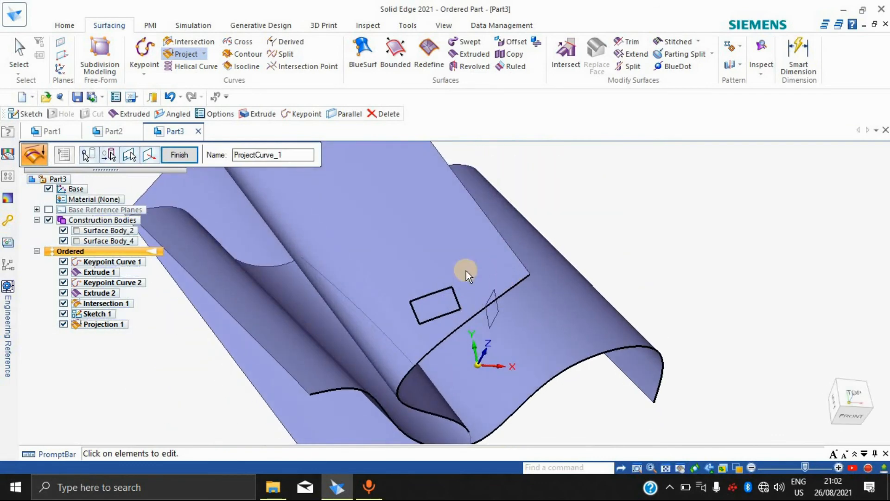
{"action": "scroll", "coordinate": [463, 288], "scroll_direction": "up", "scroll_amount": 3}
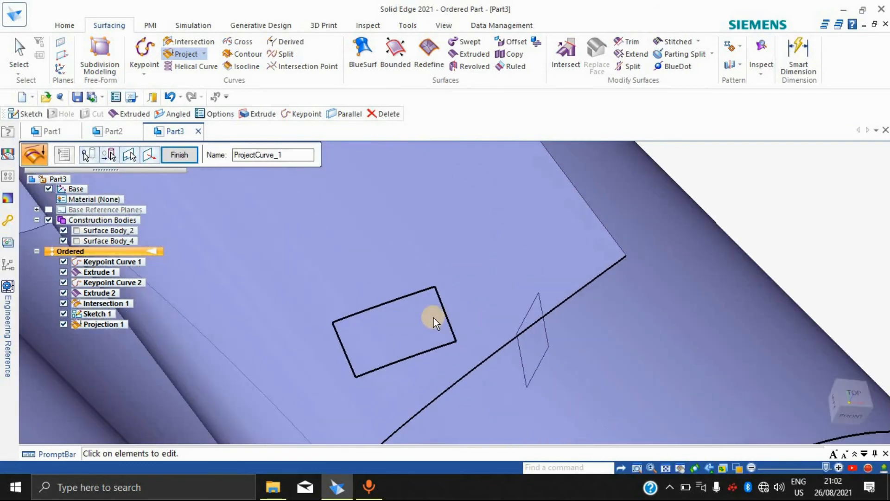
{"action": "scroll", "coordinate": [412, 324], "scroll_direction": "down", "scroll_amount": 3}
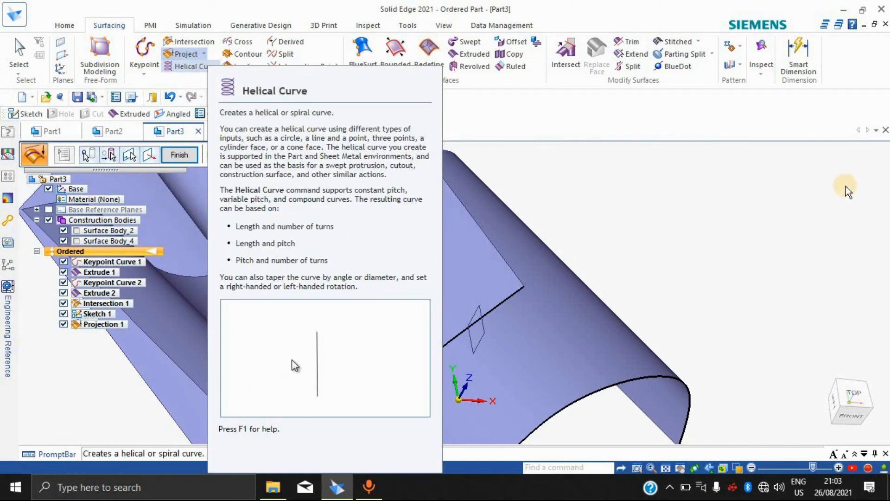
{"action": "left_click", "coordinate": [179, 154]}
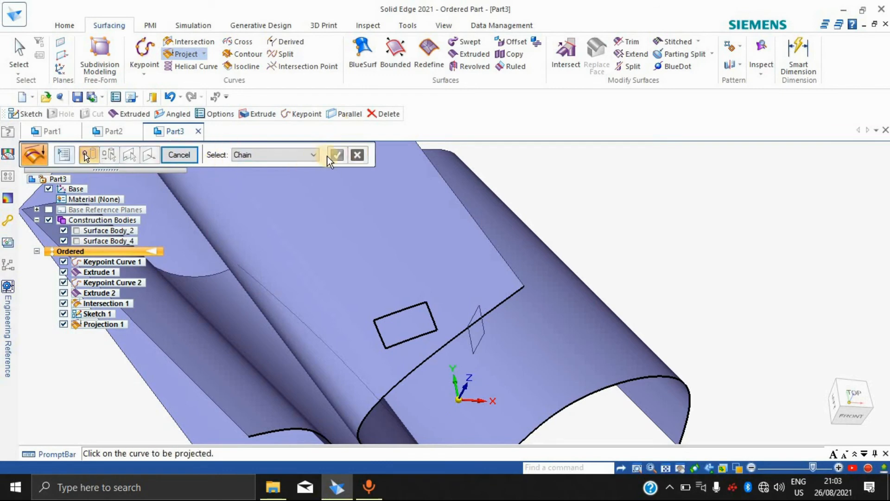
{"action": "left_click", "coordinate": [170, 158]}
Step: Create a left-handed constant-pitch helical curve about 267 mm long with 4 turns around a freehand axis, starting at the origin
{"action": "scroll", "coordinate": [674, 173], "scroll_direction": "down", "scroll_amount": 4}
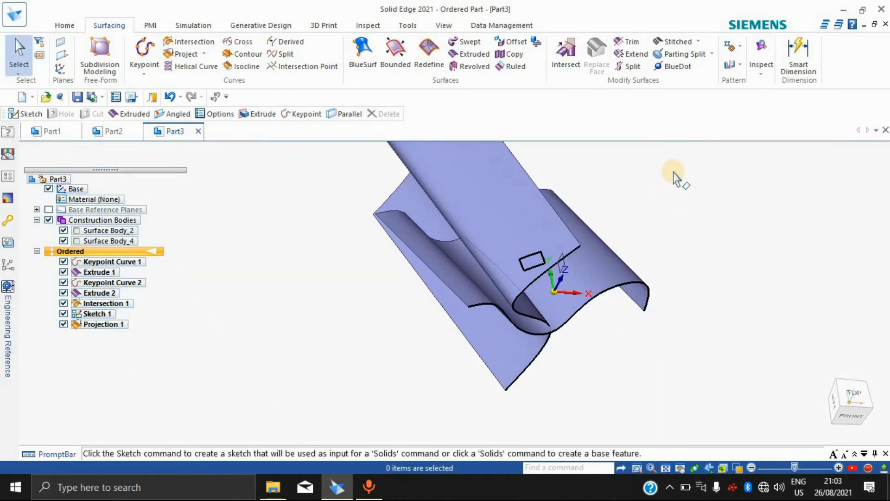
{"action": "scroll", "coordinate": [672, 166], "scroll_direction": "up", "scroll_amount": 2}
{"action": "left_click", "coordinate": [185, 67]}
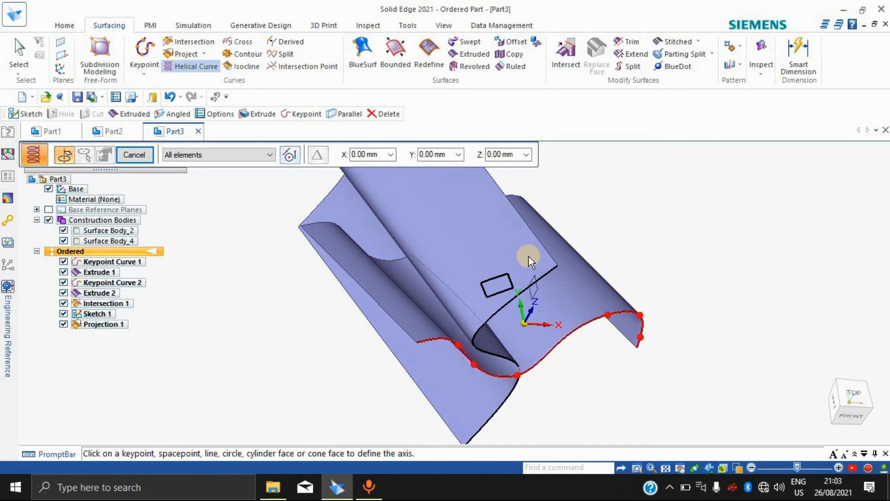
{"action": "left_click", "coordinate": [592, 328]}
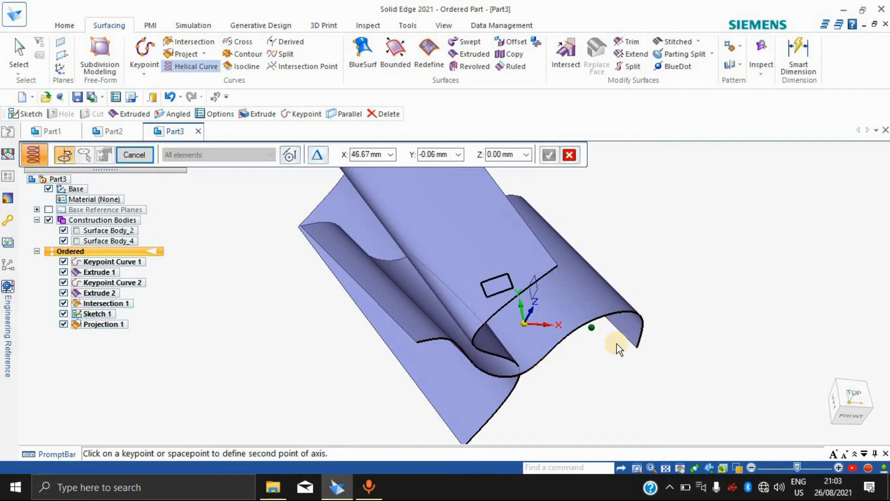
{"action": "left_click", "coordinate": [228, 375]}
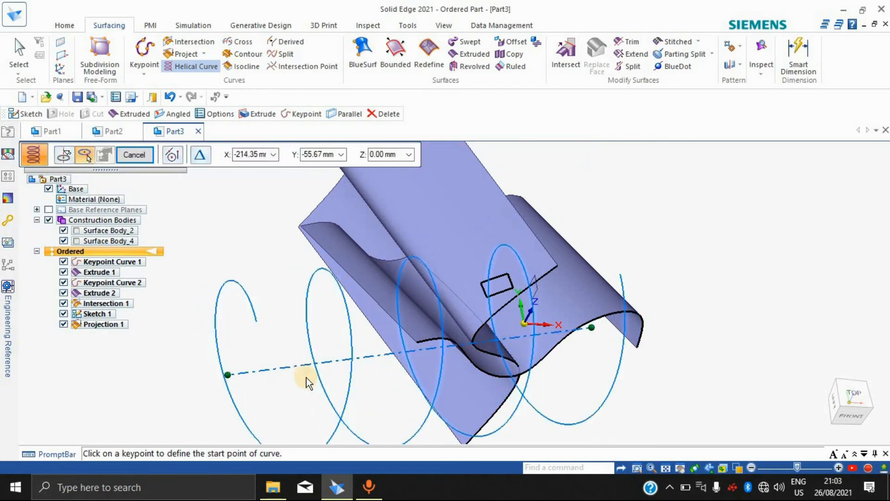
{"action": "left_click", "coordinate": [524, 323]}
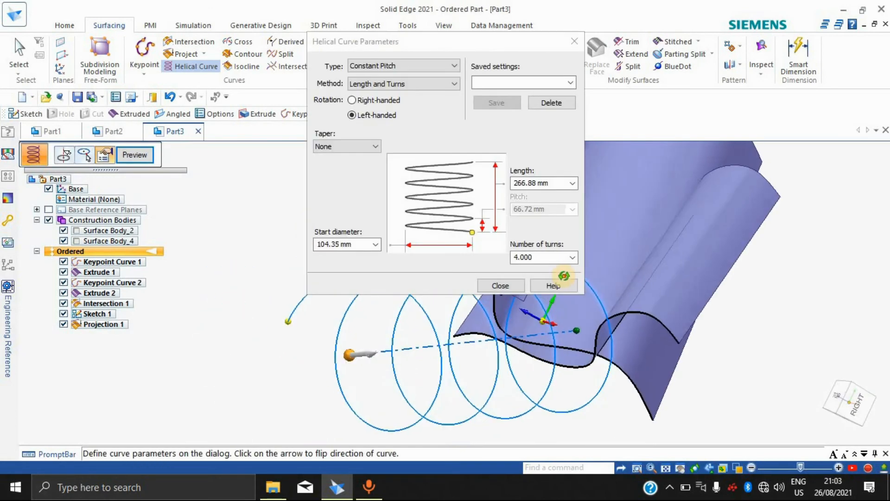
{"action": "left_click", "coordinate": [512, 286]}
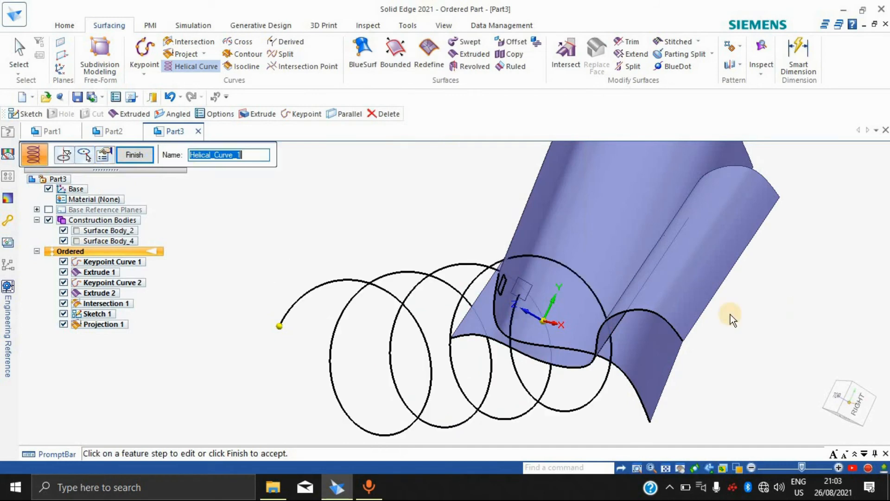
{"action": "middle_click_drag", "start_coordinate": [778, 314], "coordinate": [817, 275]}
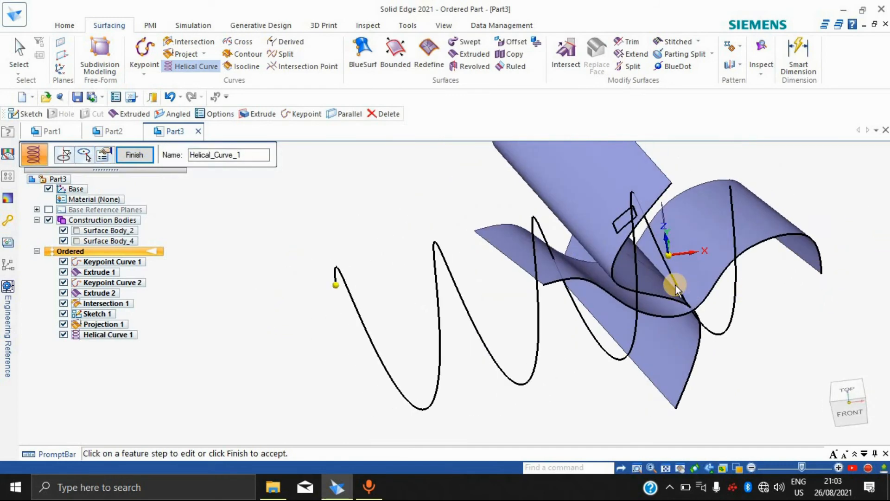
Step: Undo all curves, sketches and extruded surfaces until the part is empty
{"action": "key", "text": "ctrl+z"}
{"action": "key", "text": "ctrl+z"}
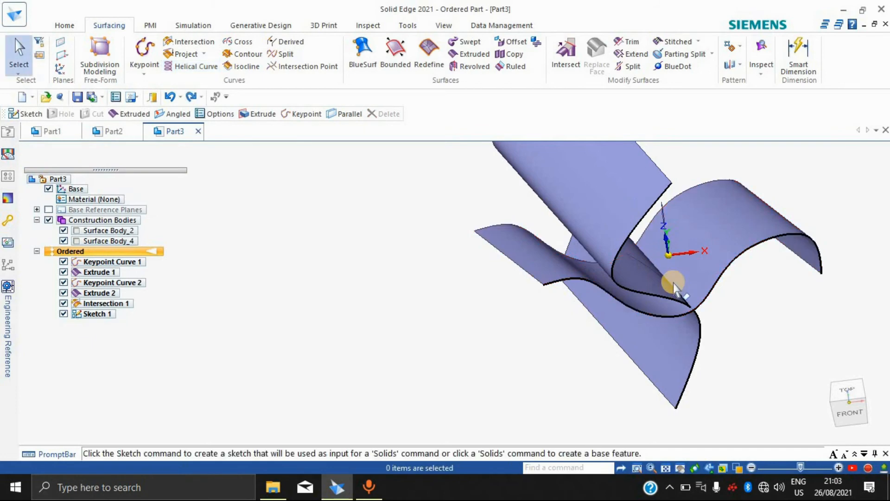
{"action": "key", "text": "ctrl+z"}
{"action": "key", "text": "ctrl+z"}
{"action": "key", "text": "ctrl+z"}
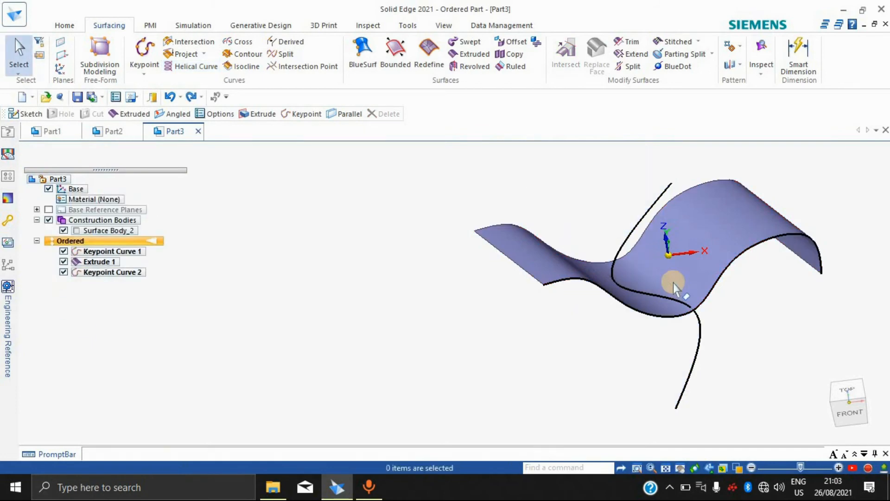
{"action": "key", "text": "ctrl+z"}
{"action": "key", "text": "ctrl+z"}
{"action": "key", "text": "ctrl+z"}
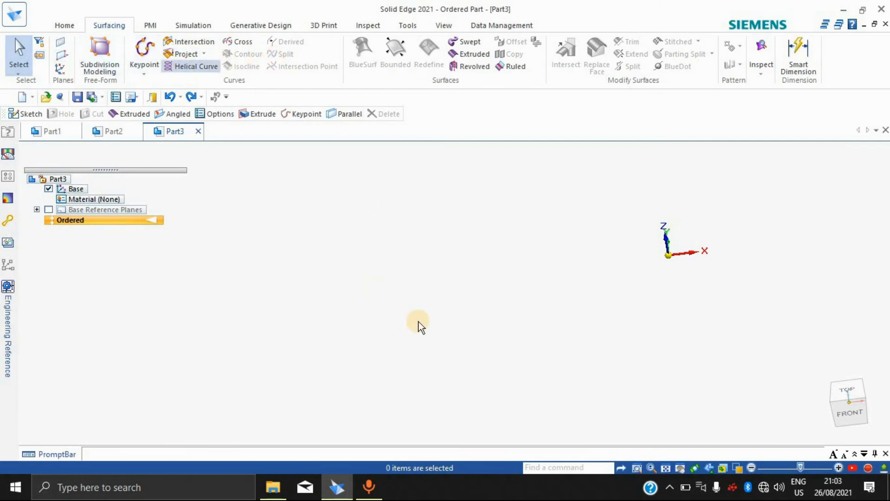
Step: Create a right-handed constant-pitch helical curve about 212 mm long with 4 turns and about 108 mm start diameter around a freehand axis
{"action": "left_click", "coordinate": [291, 265]}
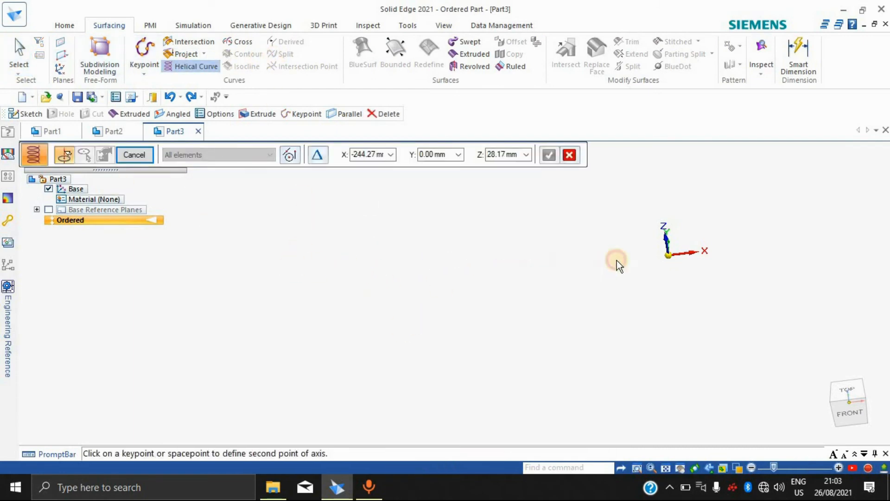
{"action": "left_click", "coordinate": [616, 260]}
{"action": "left_click", "coordinate": [618, 197]}
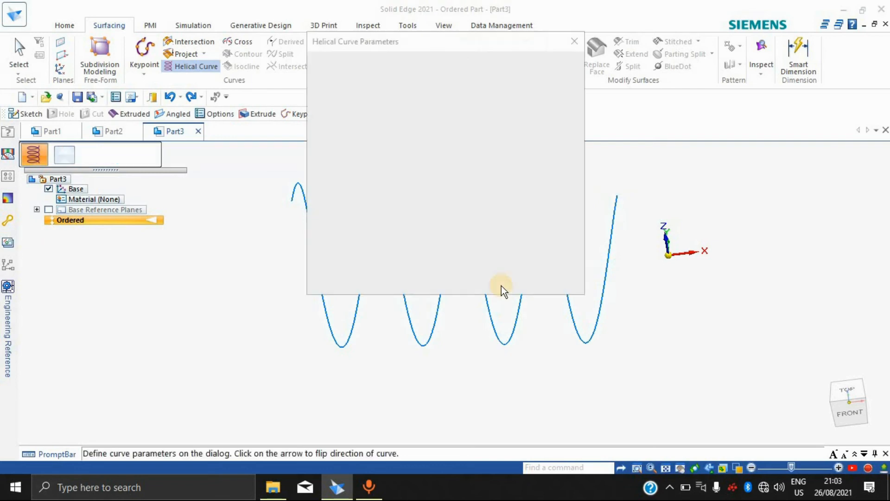
{"action": "left_click", "coordinate": [365, 101]}
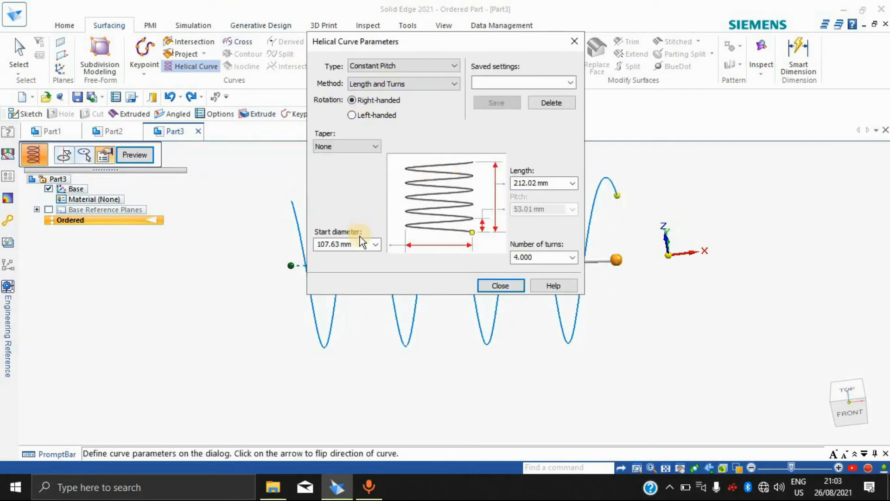
{"action": "left_click", "coordinate": [508, 283]}
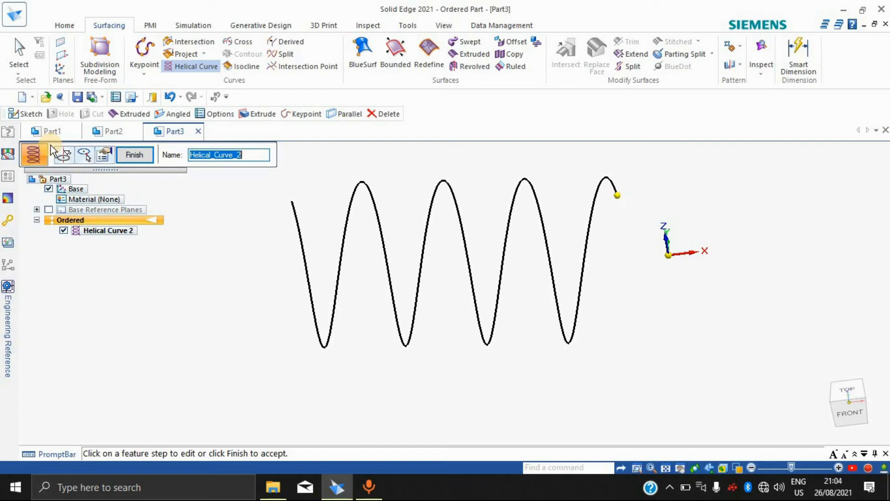
{"action": "left_click", "coordinate": [135, 154]}
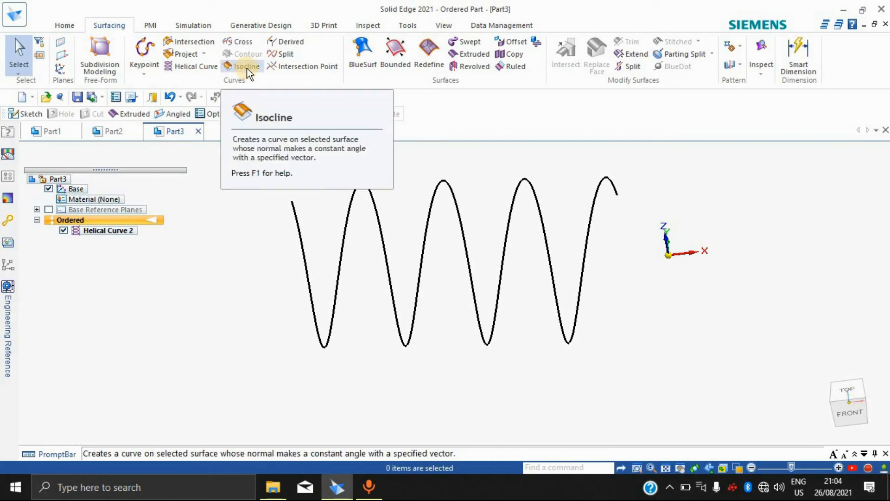
{"action": "left_click", "coordinate": [293, 43]}
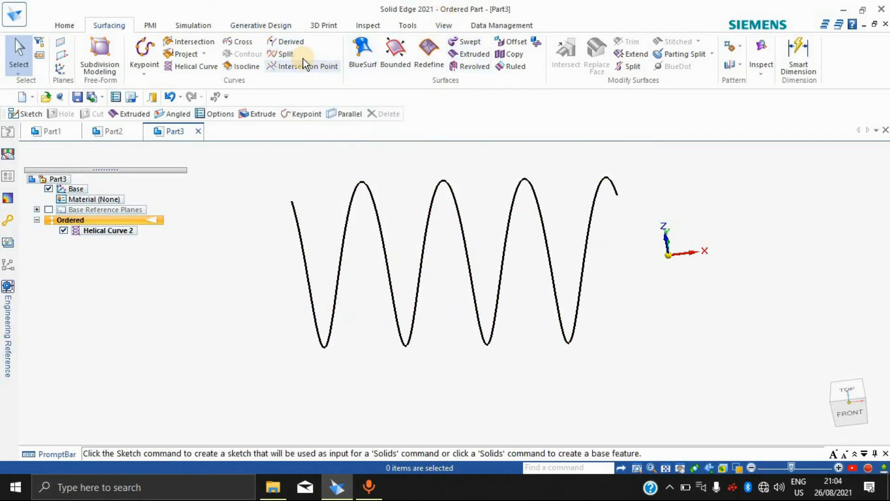
{"action": "left_click", "coordinate": [289, 55]}
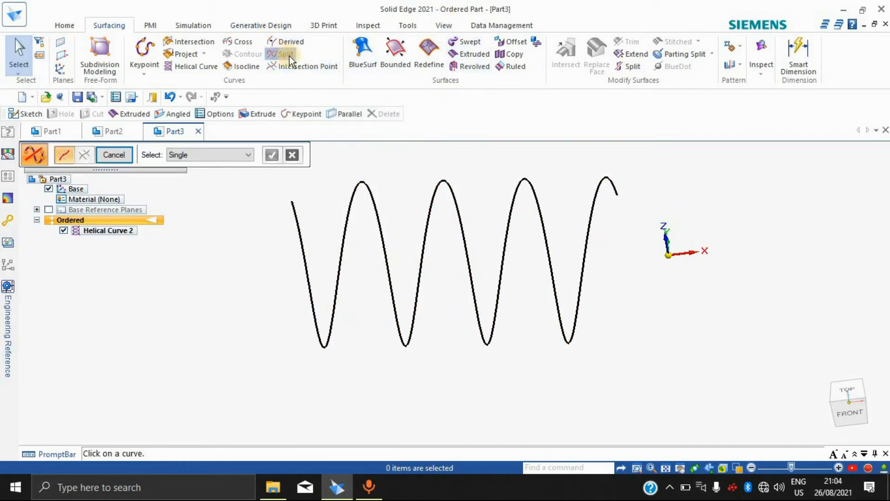
{"action": "left_click", "coordinate": [373, 195]}
{"action": "left_click", "coordinate": [272, 155]}
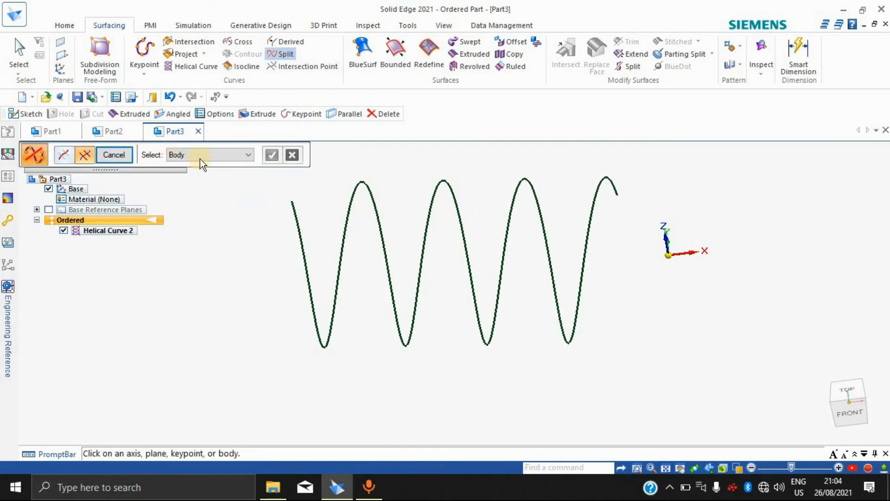
{"action": "left_click", "coordinate": [227, 158]}
{"action": "left_click", "coordinate": [227, 158]}
{"action": "key", "text": "Escape"}
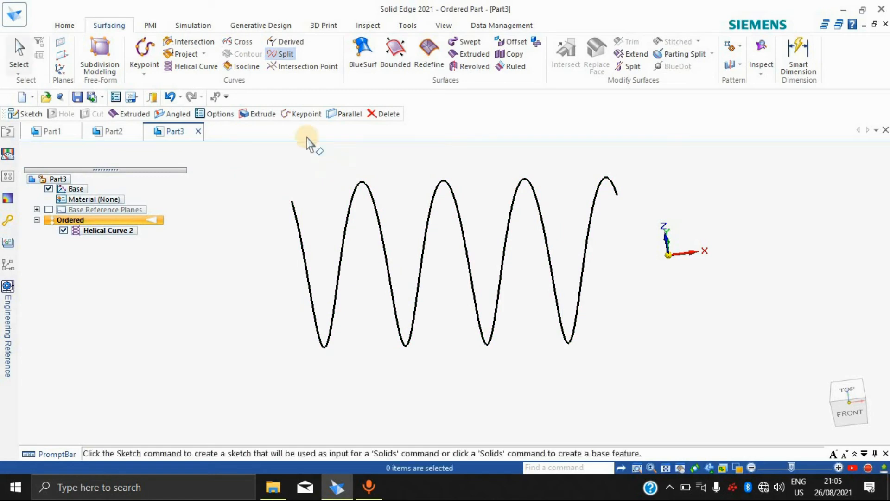
Step: Split the helical curve at the keypoint on its first rising segment, just before the first full crest
{"action": "left_click", "coordinate": [279, 55]}
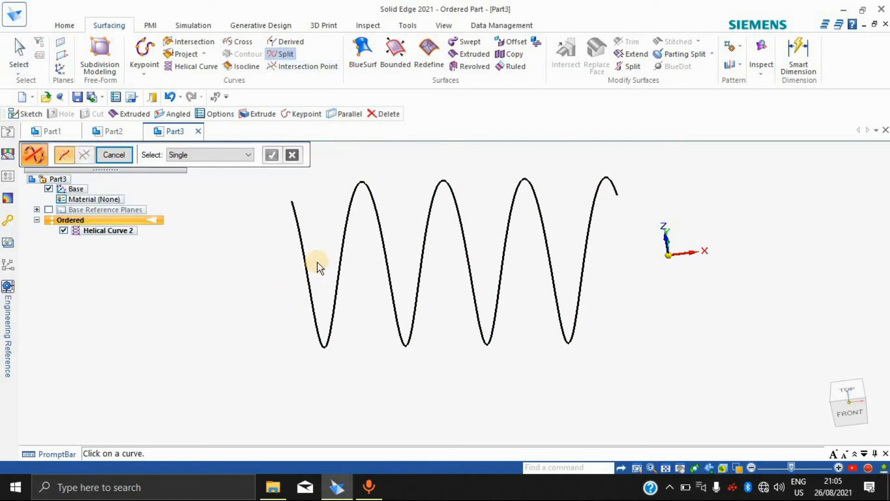
{"action": "left_click", "coordinate": [304, 265]}
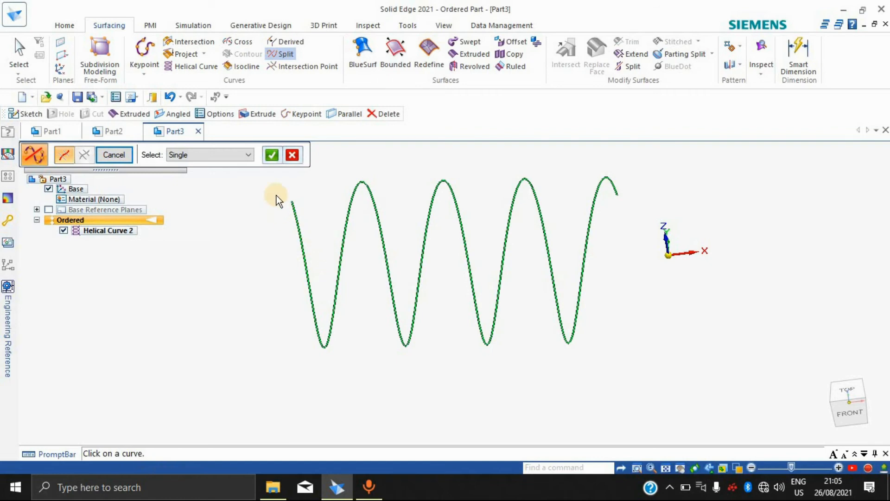
{"action": "left_click", "coordinate": [272, 157]}
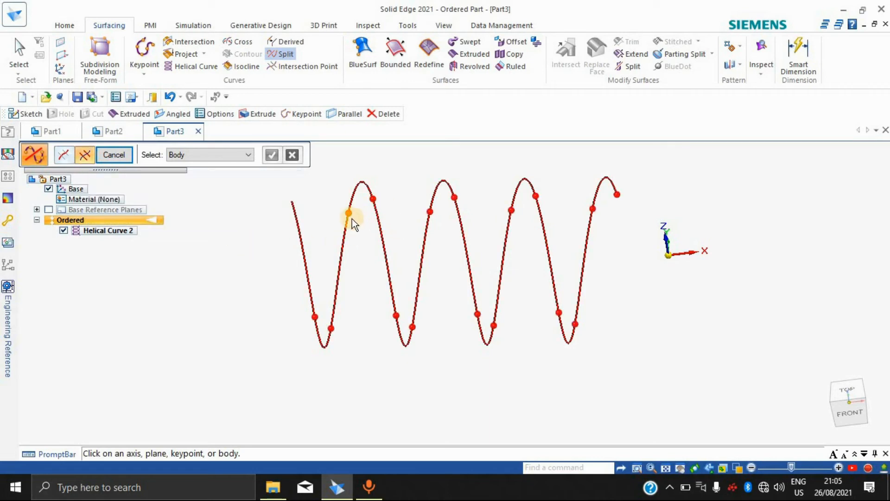
{"action": "left_click", "coordinate": [350, 215]}
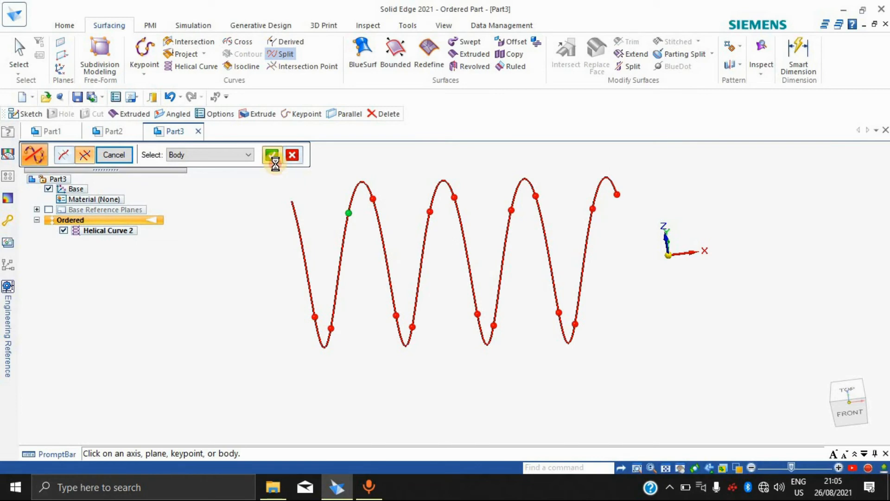
{"action": "left_click", "coordinate": [275, 161]}
{"action": "left_click", "coordinate": [102, 157]}
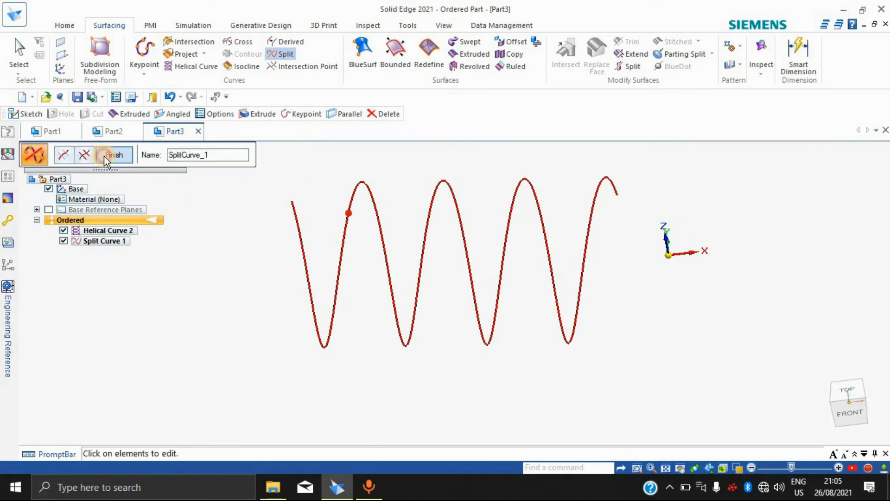
Step: Select the helix on either side of the split point to examine how the curve is divided, and clear the selection
{"action": "left_click", "coordinate": [341, 245]}
{"action": "left_click", "coordinate": [367, 201]}
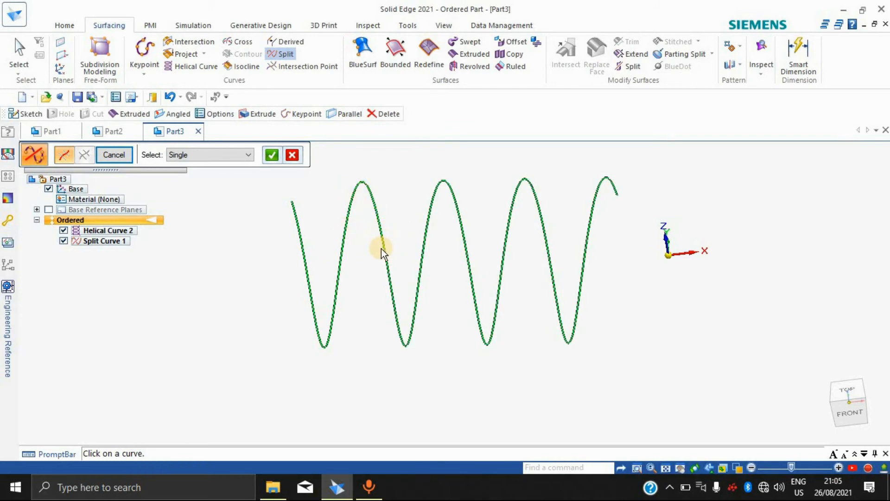
{"action": "key", "text": "Escape"}
{"action": "left_click", "coordinate": [338, 261]}
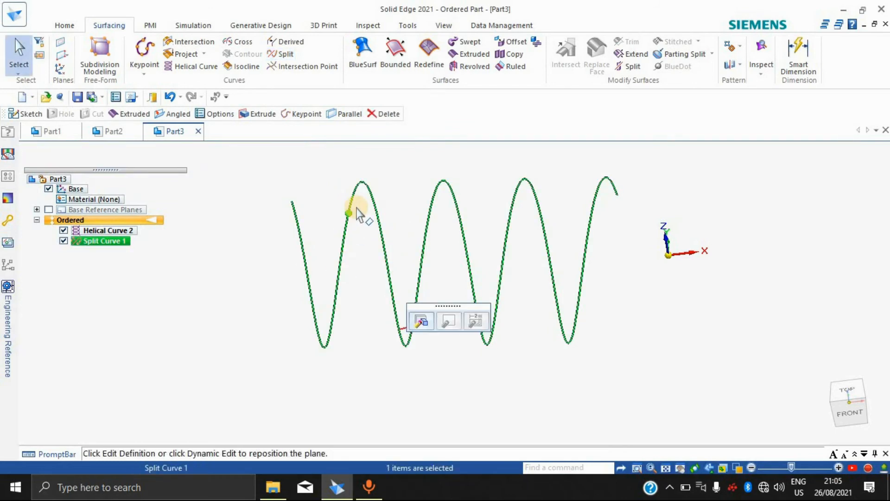
{"action": "key", "text": "Escape"}
{"action": "left_click", "coordinate": [338, 279]}
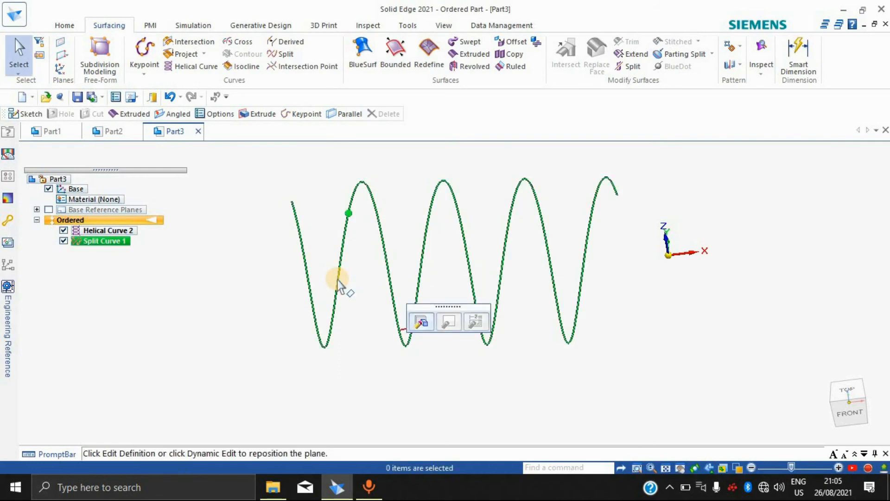
{"action": "key", "text": "Escape"}
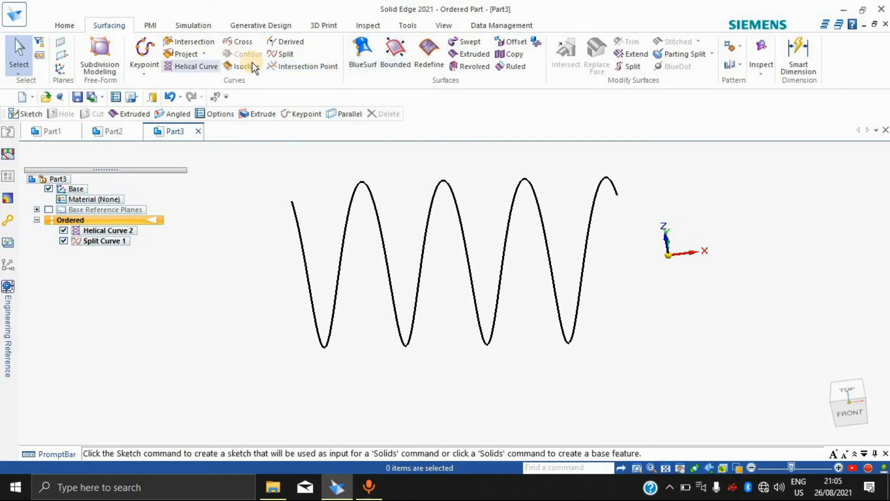
Step: Try to create an intersection point using the helical curve
{"action": "left_click", "coordinate": [273, 68]}
{"action": "left_click", "coordinate": [347, 229]}
{"action": "left_click", "coordinate": [272, 155]}
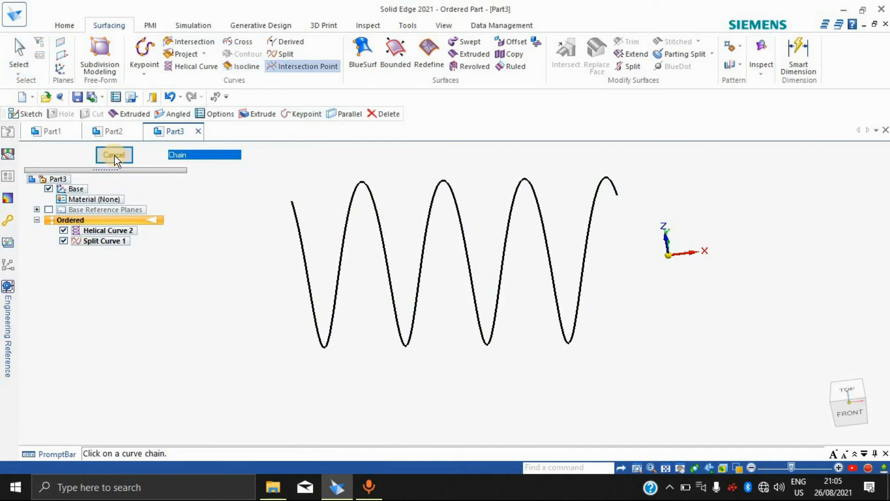
{"action": "left_click", "coordinate": [301, 257]}
{"action": "left_click", "coordinate": [275, 155]}
{"action": "left_click", "coordinate": [186, 188]}
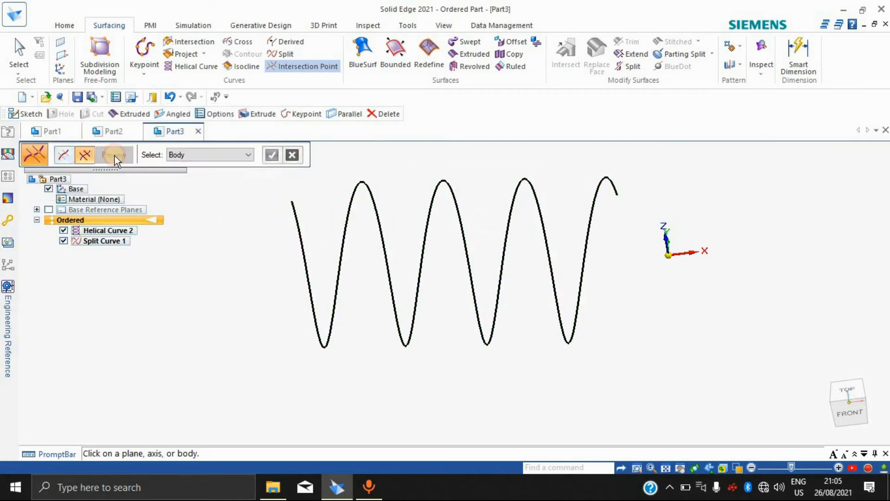
{"action": "left_click", "coordinate": [122, 253]}
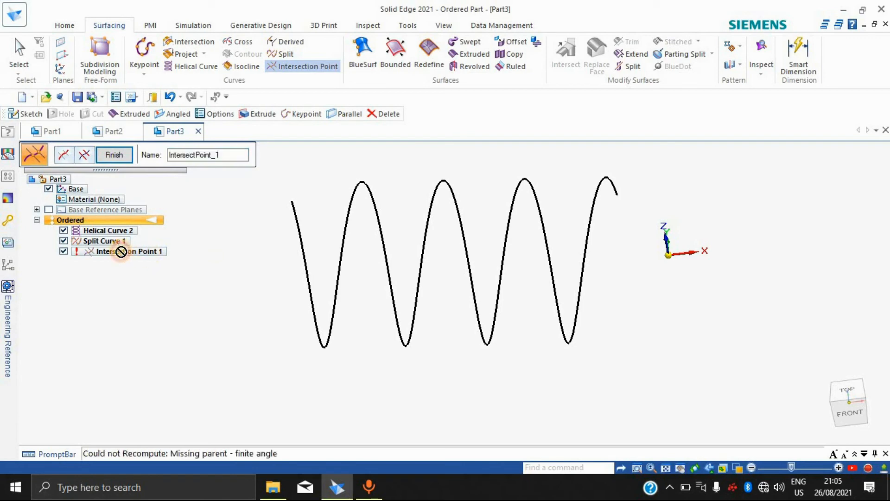
Step: Undo the intersection point and the split curve
{"action": "key", "text": "ctrl+z"}
{"action": "key", "text": "ctrl+z"}
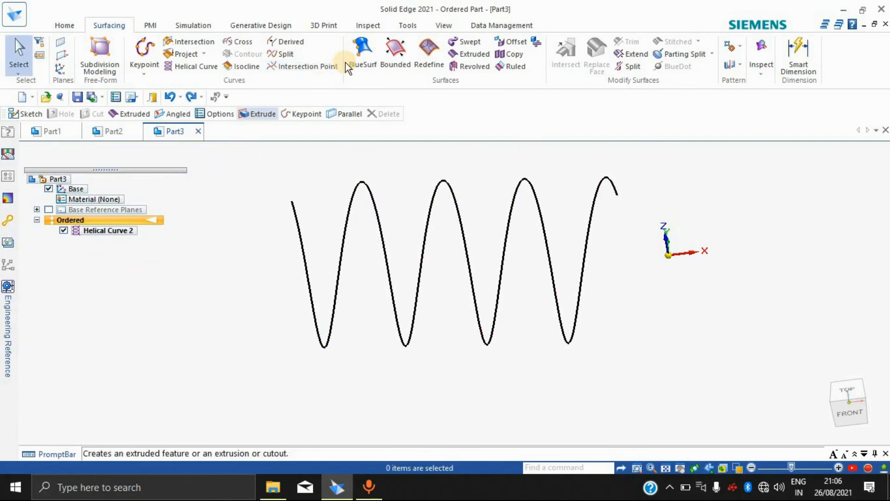
{"action": "left_click", "coordinate": [219, 43]}
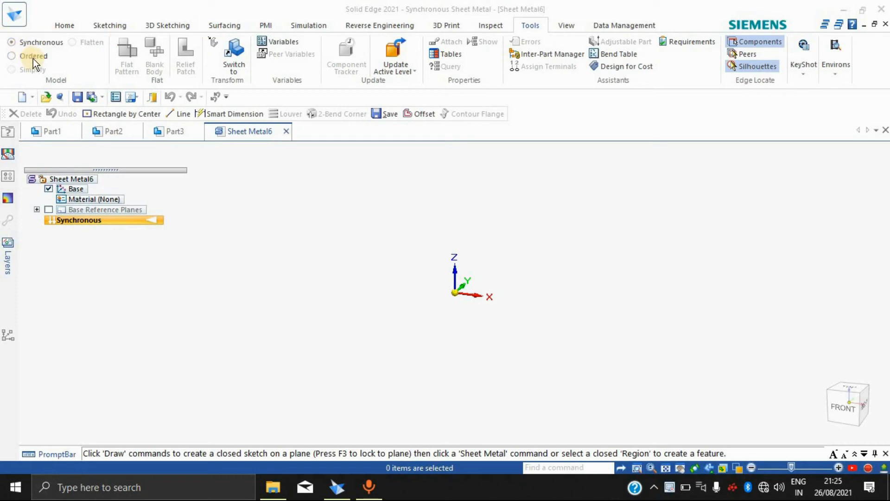
Step: Create a new ISO Metric Sheet Metal document and switch it to the Ordered environment
{"action": "left_click", "coordinate": [32, 96]}
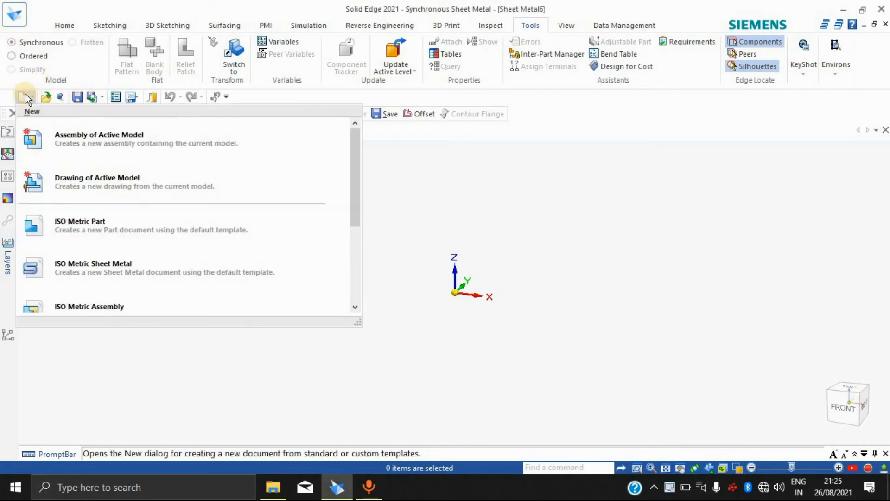
{"action": "left_click", "coordinate": [141, 275]}
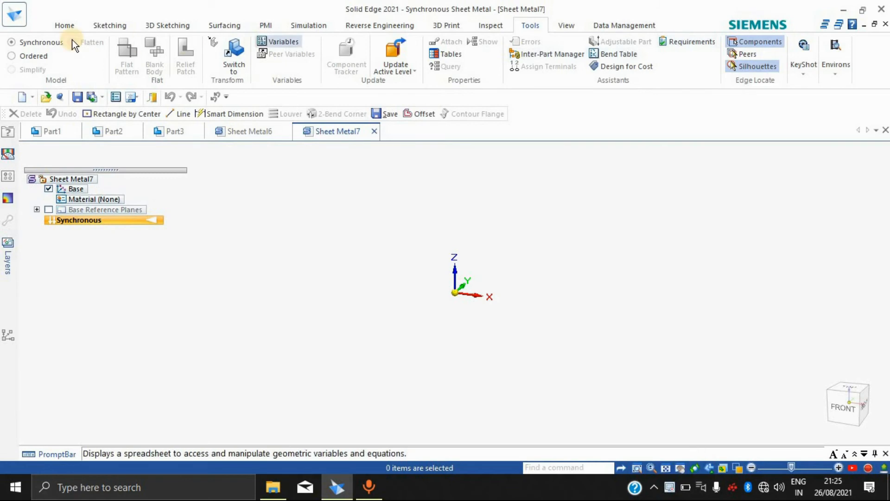
{"action": "left_click", "coordinate": [41, 56]}
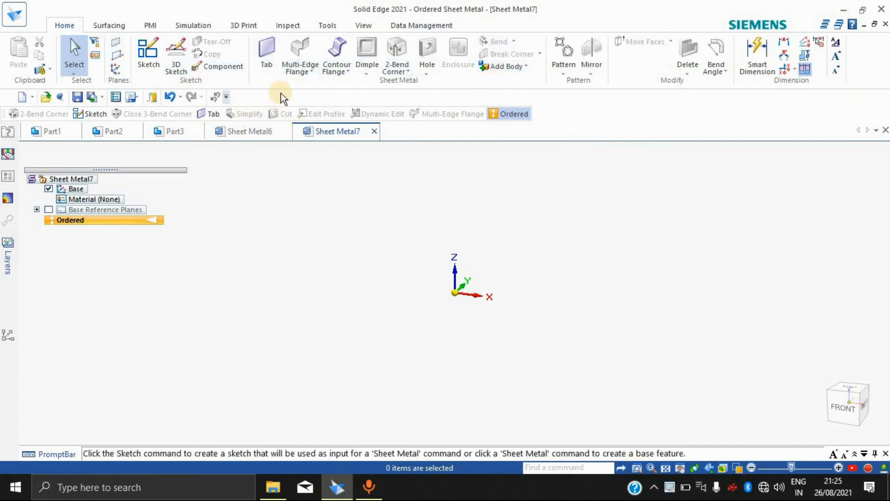
Step: Sketch a freehand center-defined rectangle around the origin on the front XZ base plane and close the sketch
{"action": "left_click", "coordinate": [146, 61]}
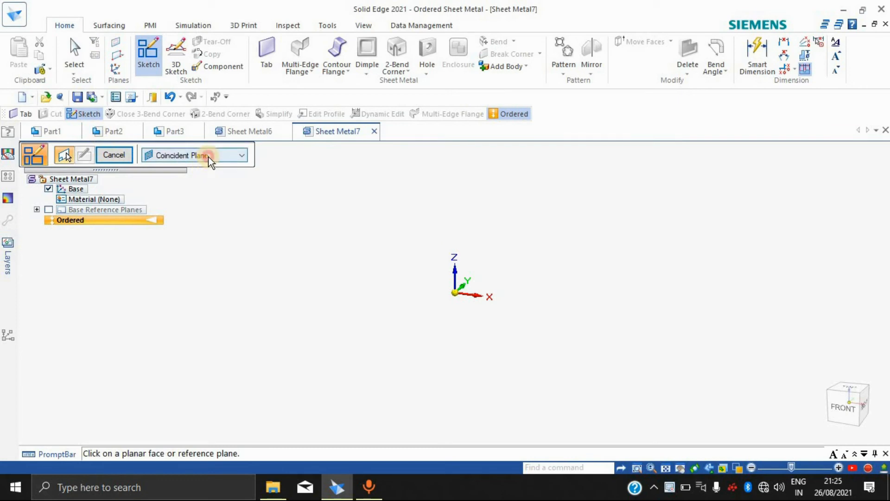
{"action": "left_click", "coordinate": [208, 156]}
{"action": "left_click", "coordinate": [209, 155]}
{"action": "left_click", "coordinate": [472, 293]}
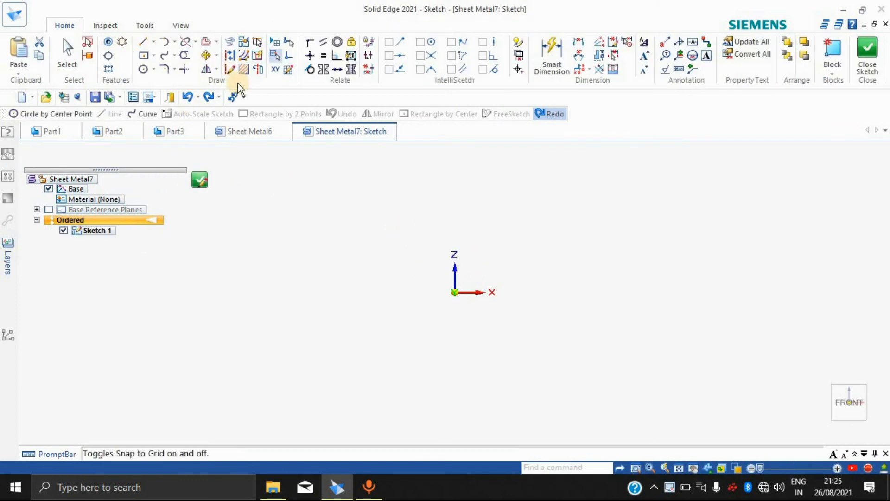
{"action": "key", "text": "r"}
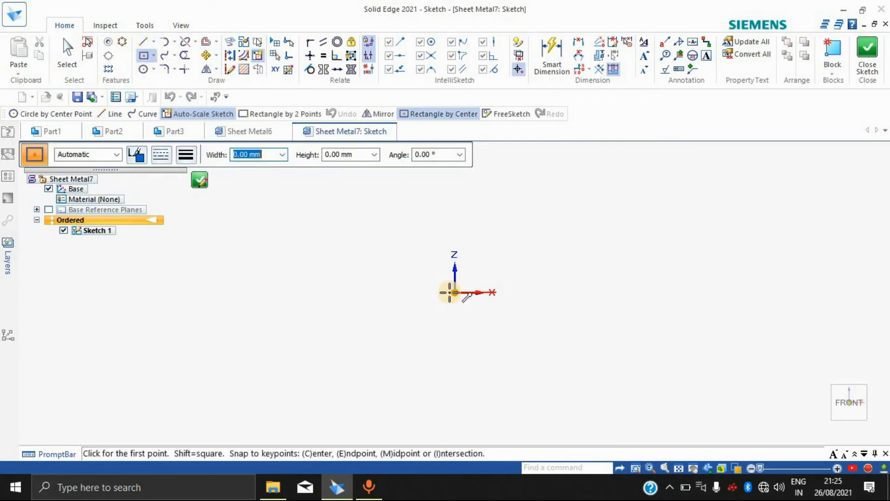
{"action": "left_click", "coordinate": [454, 292]}
{"action": "left_click", "coordinate": [539, 377]}
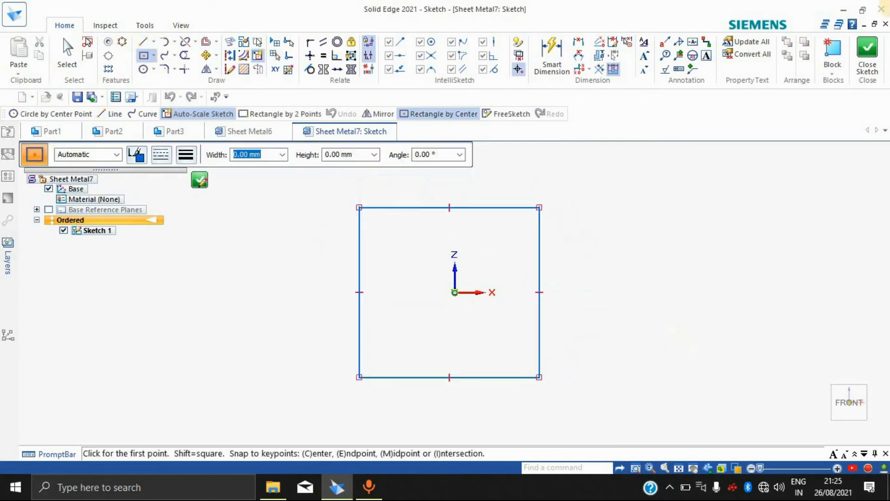
{"action": "left_click", "coordinate": [867, 52]}
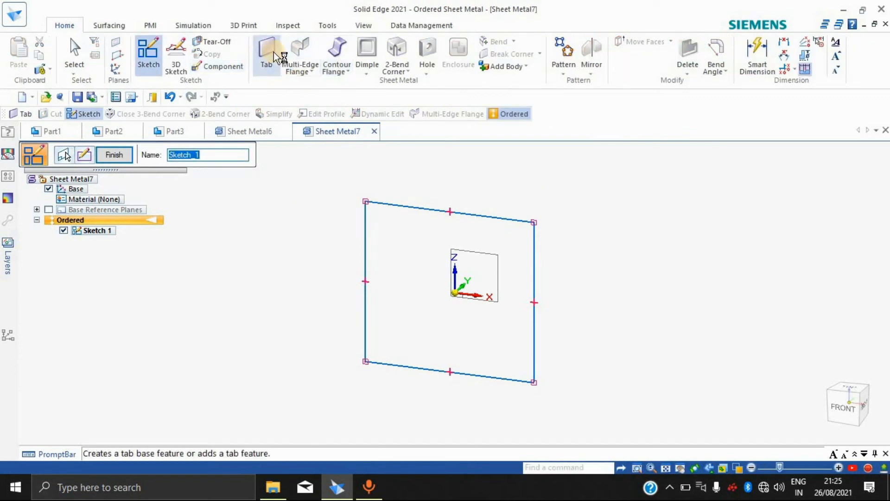
Step: Create a 2 mm thick base tab from the rectangle sketch
{"action": "left_click", "coordinate": [274, 52]}
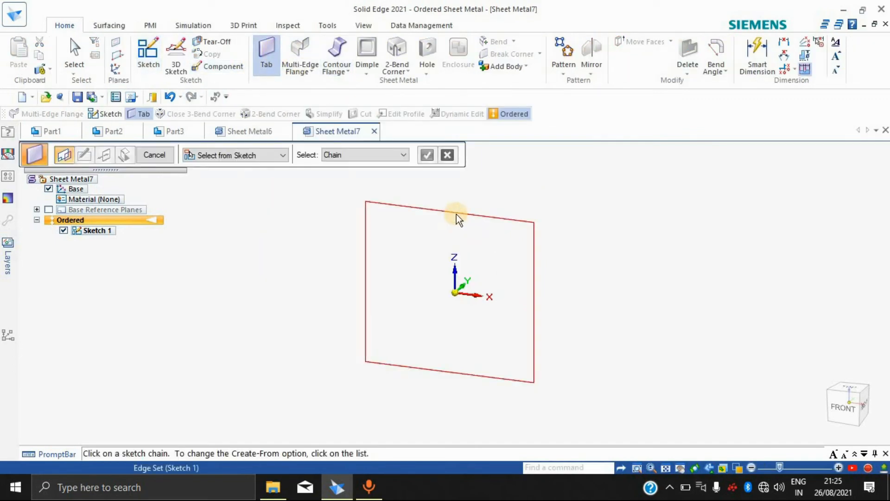
{"action": "left_click", "coordinate": [456, 214]}
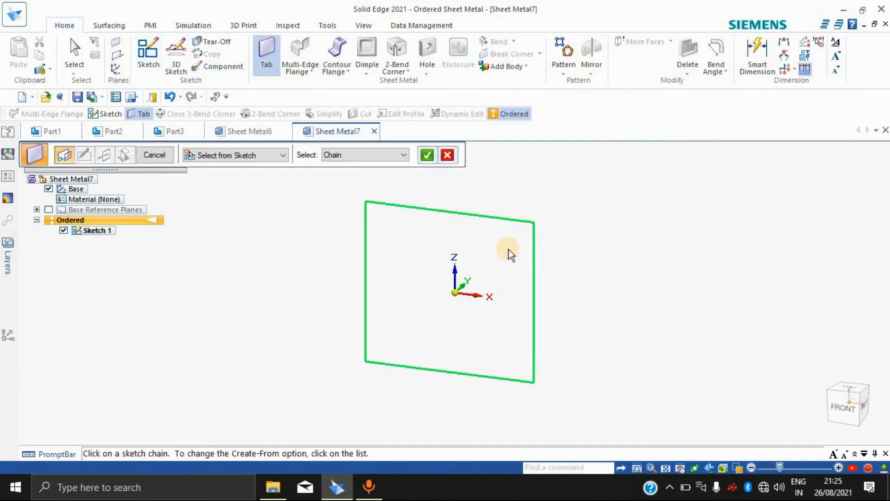
{"action": "left_click", "coordinate": [423, 158]}
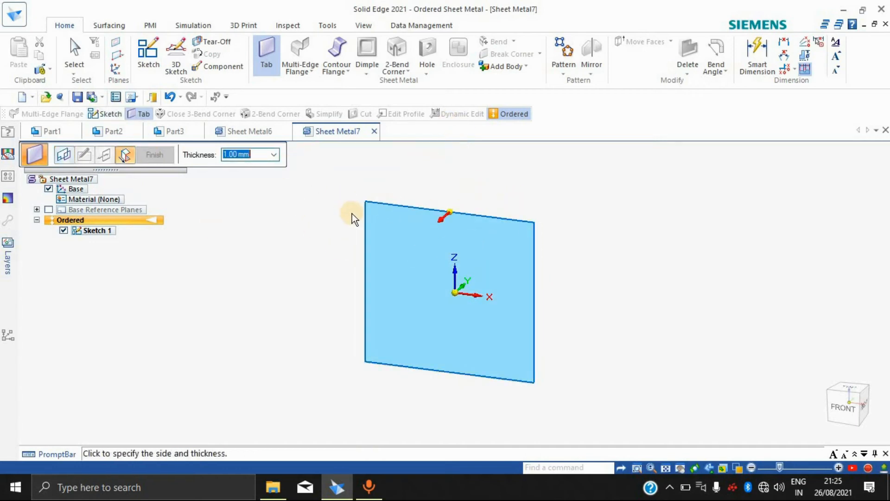
{"action": "type", "text": "2"}
{"action": "key", "text": "Return"}
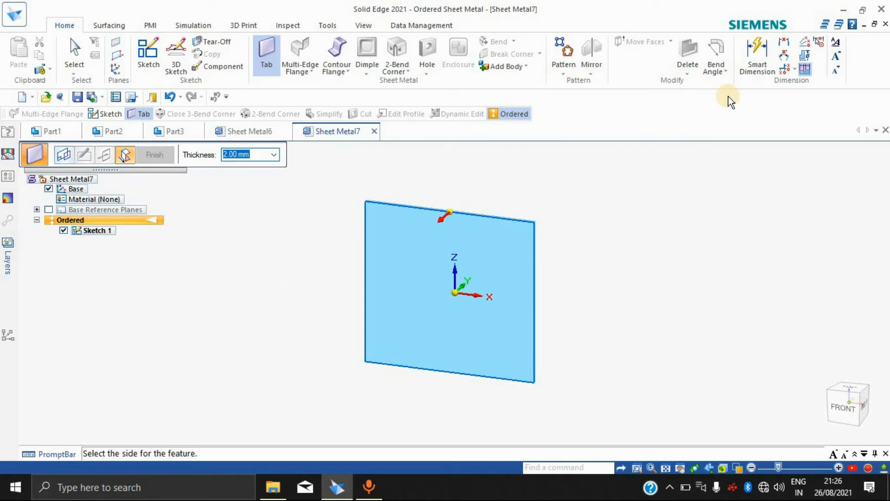
{"action": "left_click", "coordinate": [339, 264]}
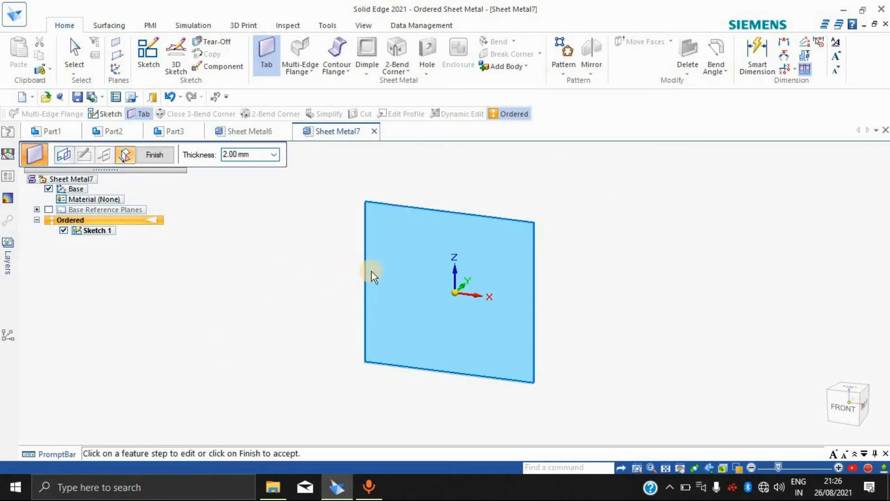
{"action": "left_click", "coordinate": [155, 155]}
Step: Start a multi-edge flange and accept all four edges of one face of the base tab
{"action": "middle_click_drag", "start_coordinate": [570, 282], "coordinate": [589, 186]}
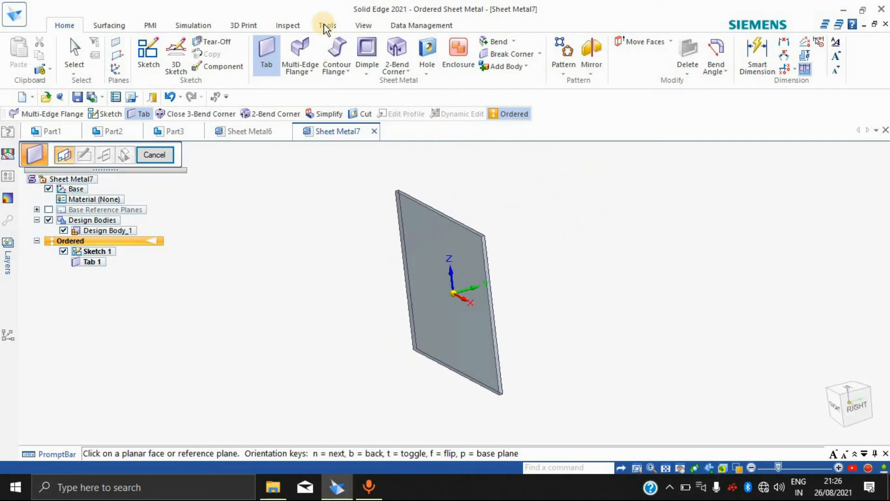
{"action": "left_click", "coordinate": [320, 70]}
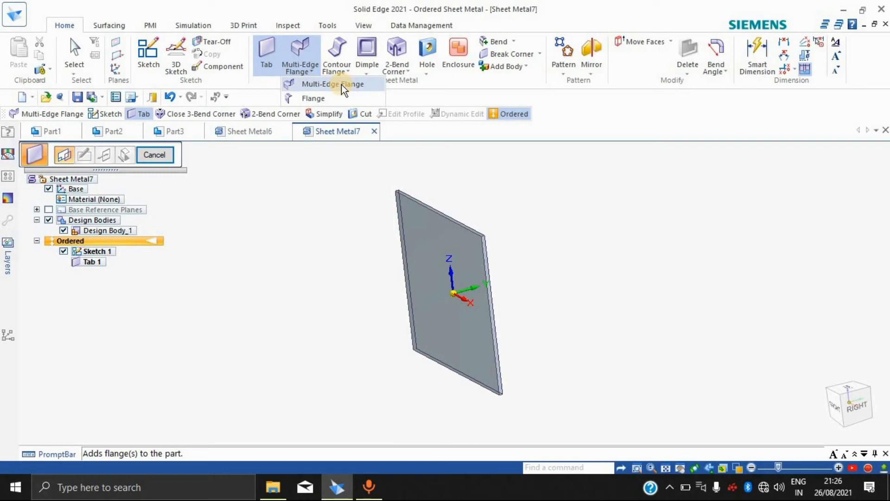
{"action": "left_click", "coordinate": [341, 84]}
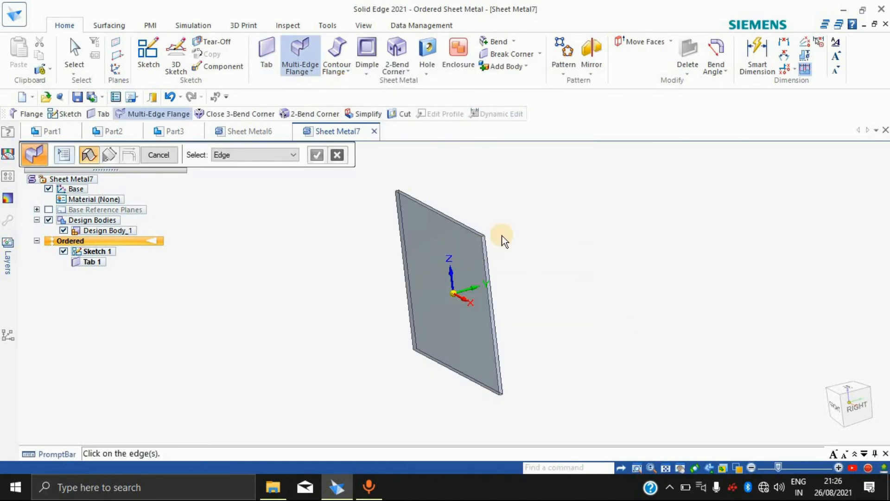
{"action": "left_click", "coordinate": [468, 227]}
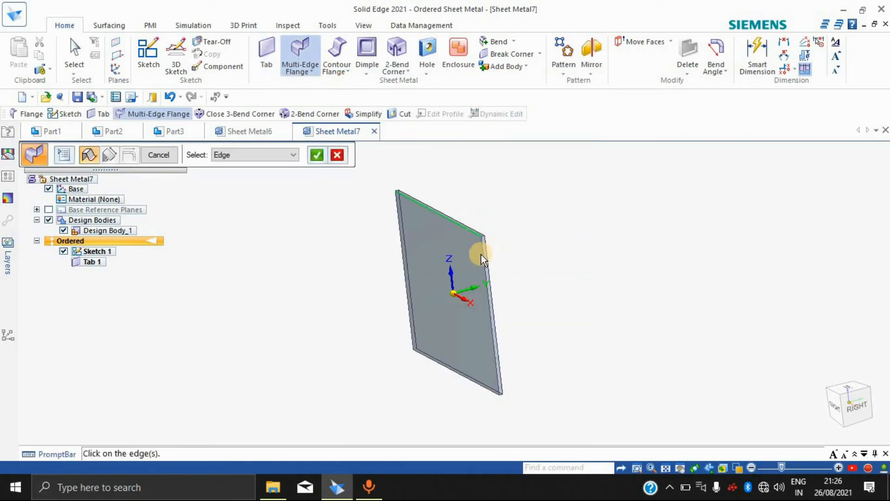
{"action": "left_click", "coordinate": [481, 254]}
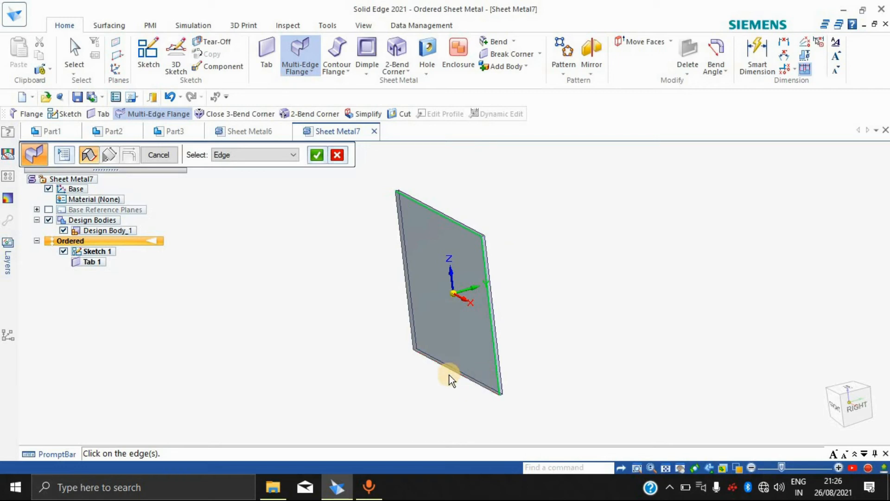
{"action": "left_click", "coordinate": [404, 289]}
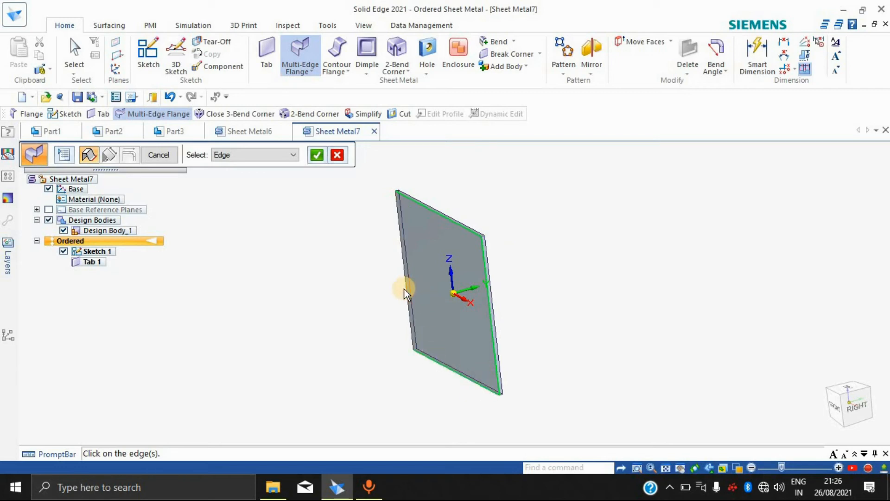
{"action": "left_click", "coordinate": [312, 155]}
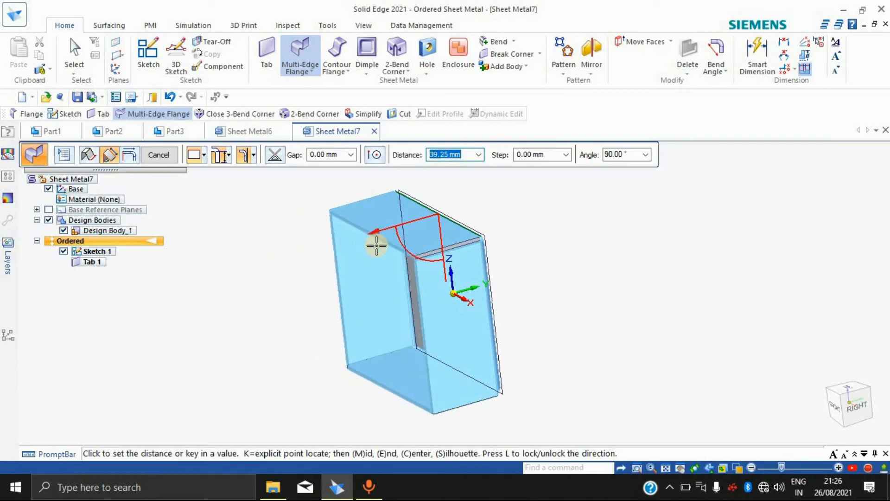
Step: Set the multi-edge flange to Material Outside and place it at a distance of about 54 mm to form the side walls
{"action": "left_click", "coordinate": [205, 161]}
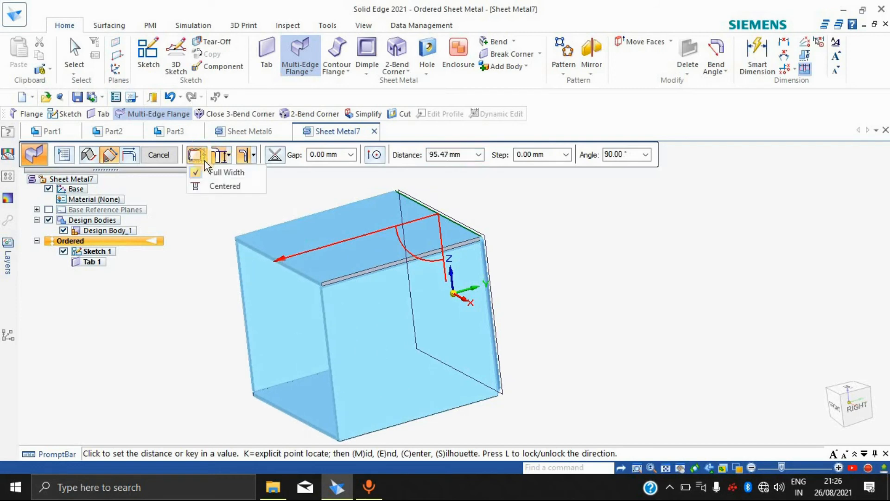
{"action": "left_click", "coordinate": [229, 157]}
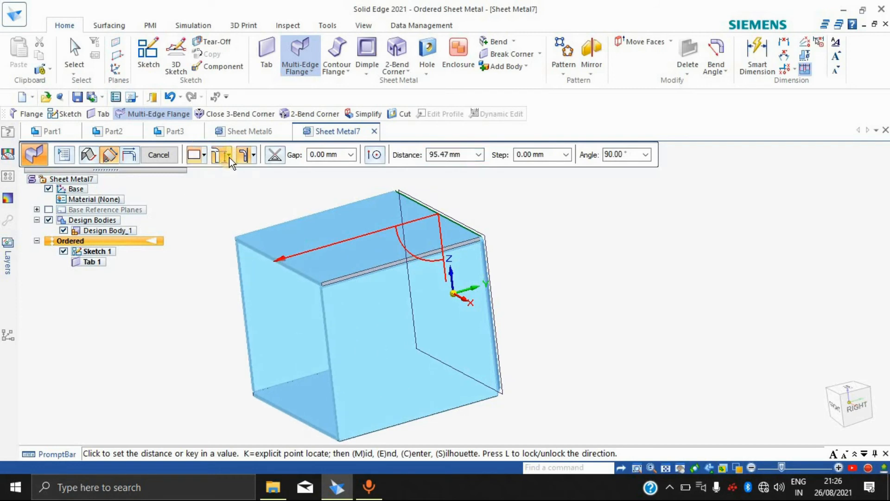
{"action": "left_click", "coordinate": [229, 157]}
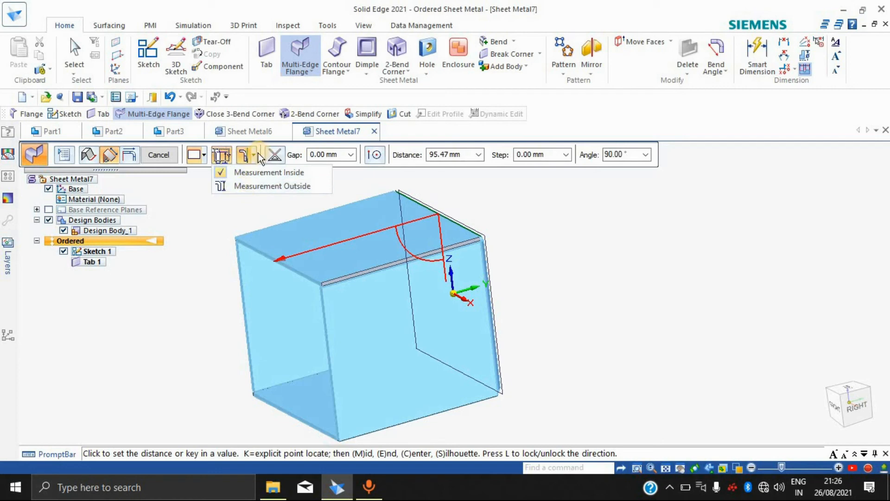
{"action": "left_click", "coordinate": [255, 158]}
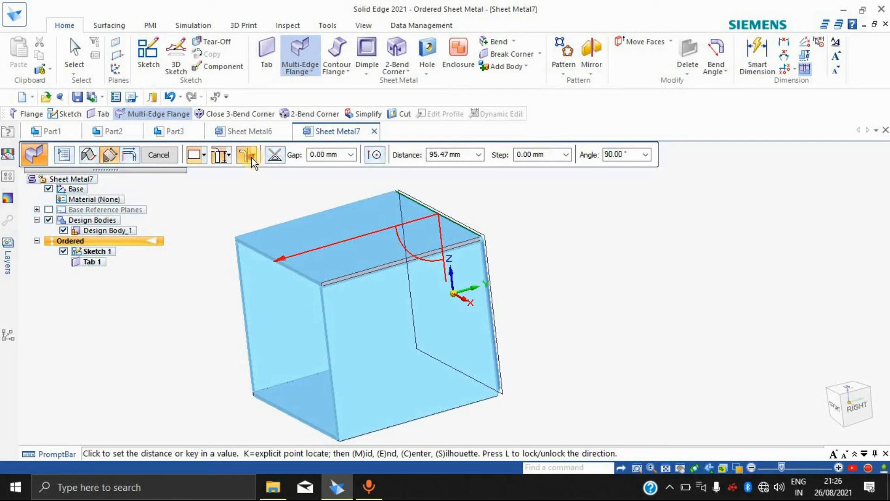
{"action": "left_click", "coordinate": [255, 158]}
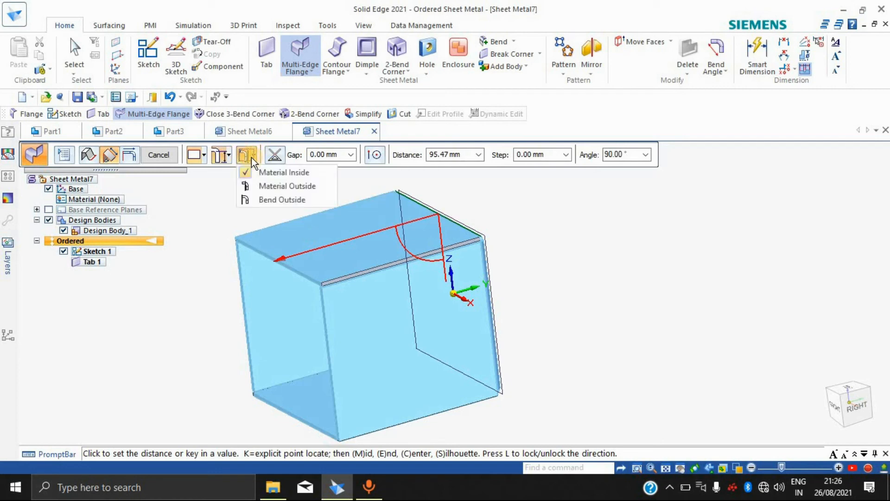
{"action": "left_click", "coordinate": [290, 188]}
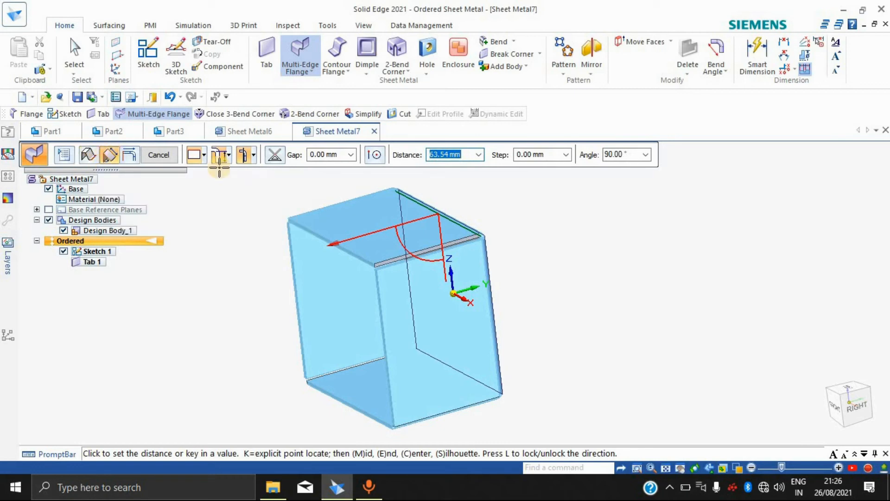
{"action": "left_click", "coordinate": [341, 215]}
Step: Add a single full-width 90° flange about 10.9 mm long along the open rim edge of the side wall on the positive X side
{"action": "middle_click_drag", "start_coordinate": [574, 240], "coordinate": [533, 148]}
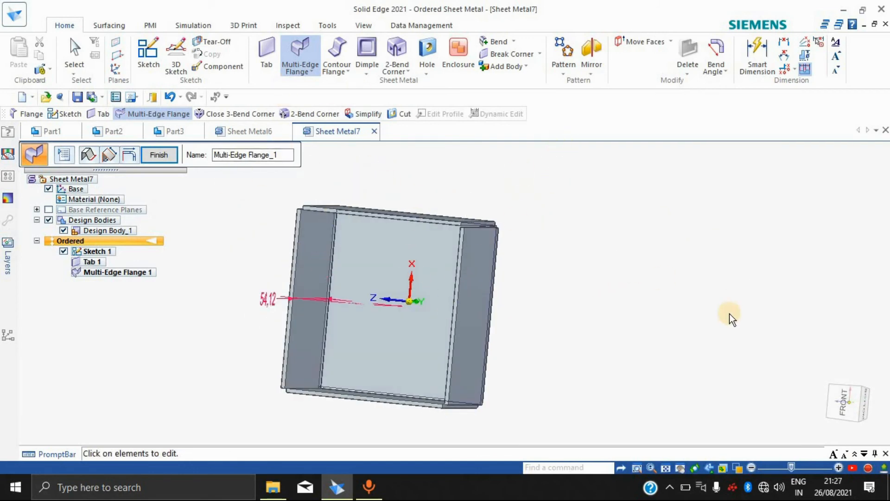
{"action": "left_click", "coordinate": [311, 72]}
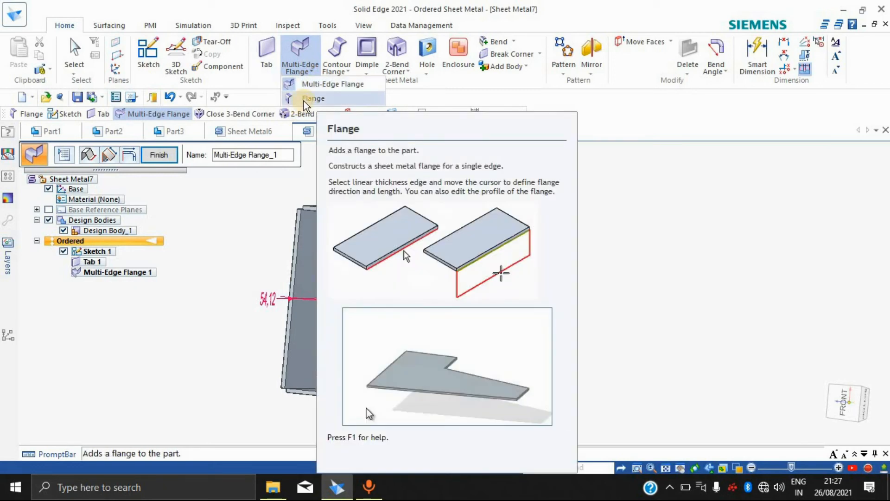
{"action": "left_click", "coordinate": [640, 247]}
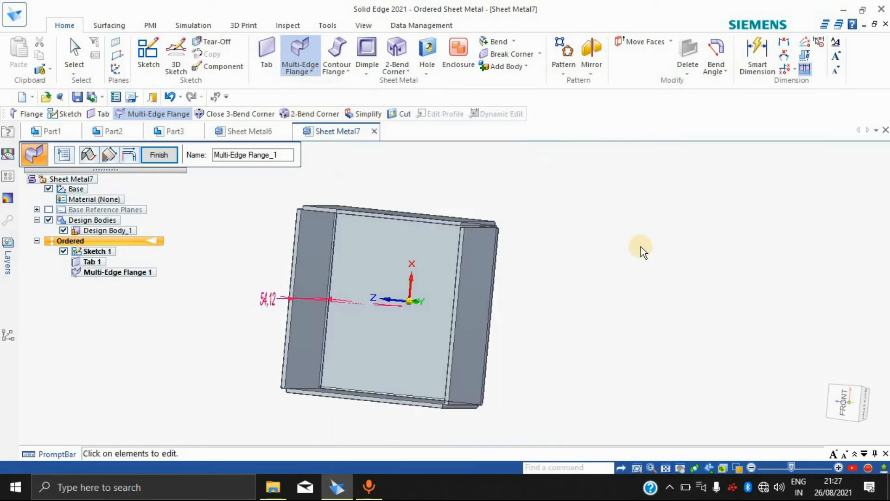
{"action": "left_click", "coordinate": [424, 221]}
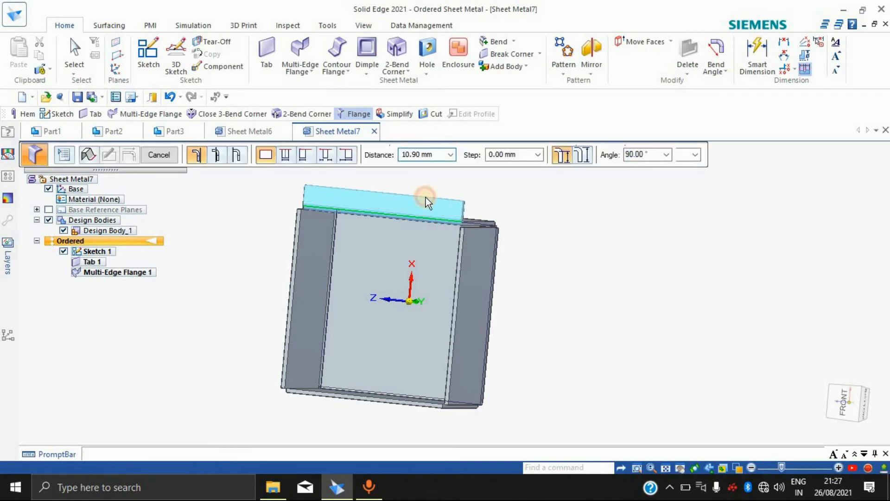
{"action": "left_click", "coordinate": [425, 197]}
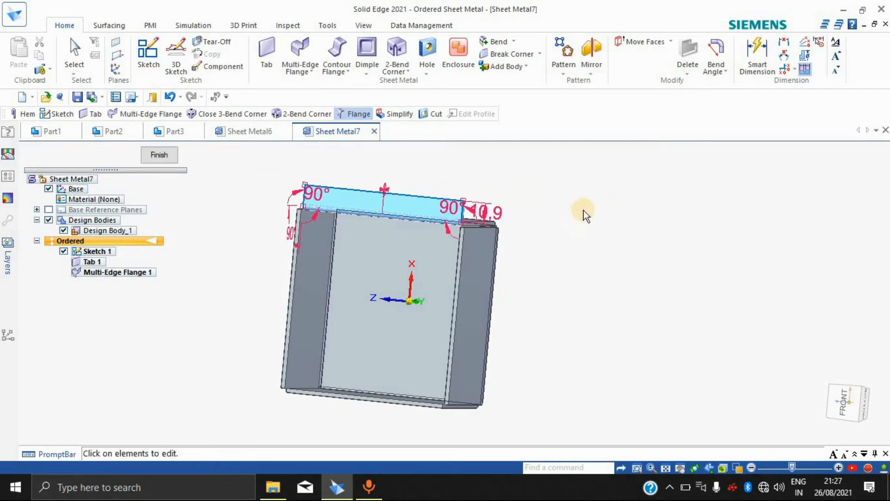
{"action": "middle_click_drag", "start_coordinate": [584, 210], "coordinate": [617, 199]}
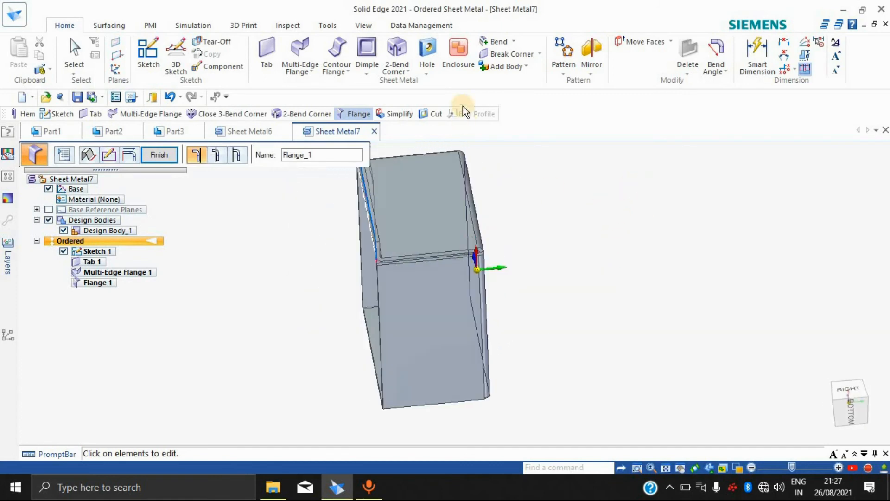
{"action": "left_click", "coordinate": [290, 72]}
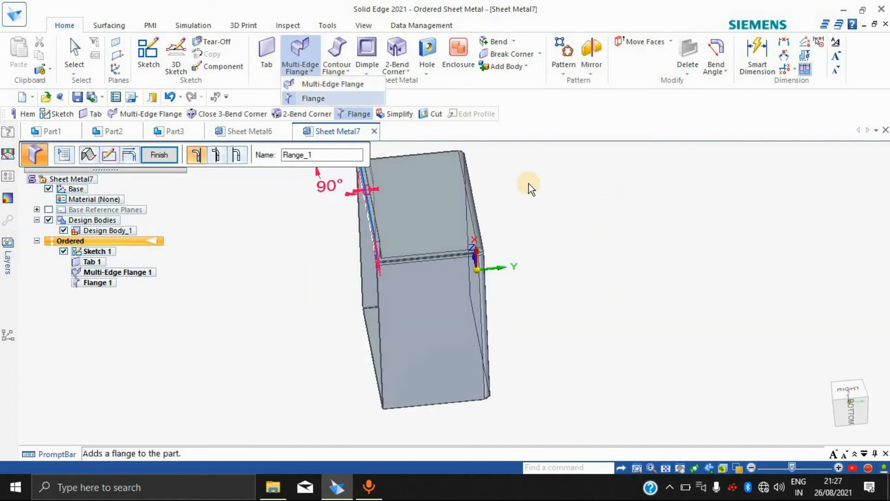
{"action": "left_click", "coordinate": [482, 156]}
{"action": "left_click", "coordinate": [346, 69]}
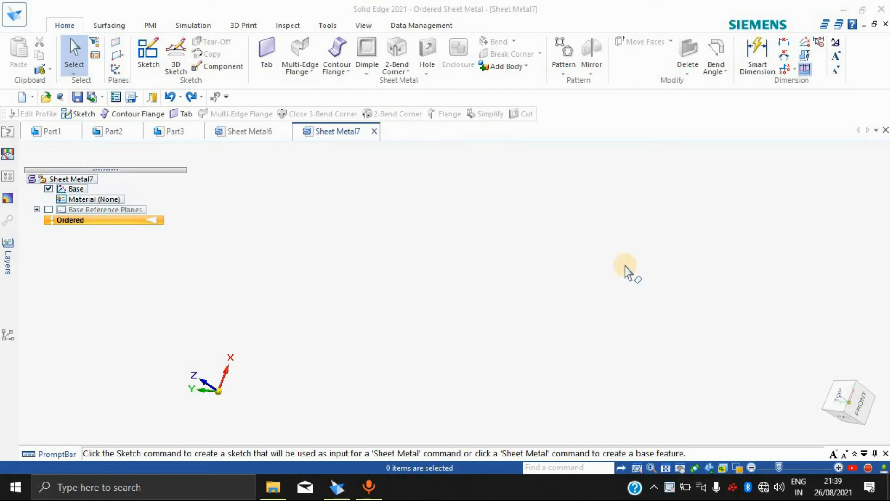
Step: Sketch an open stepped profile from the origin on the XZ plane with four alternating inclined and horizontal lines, then finish the sketch
{"action": "left_click", "coordinate": [151, 52]}
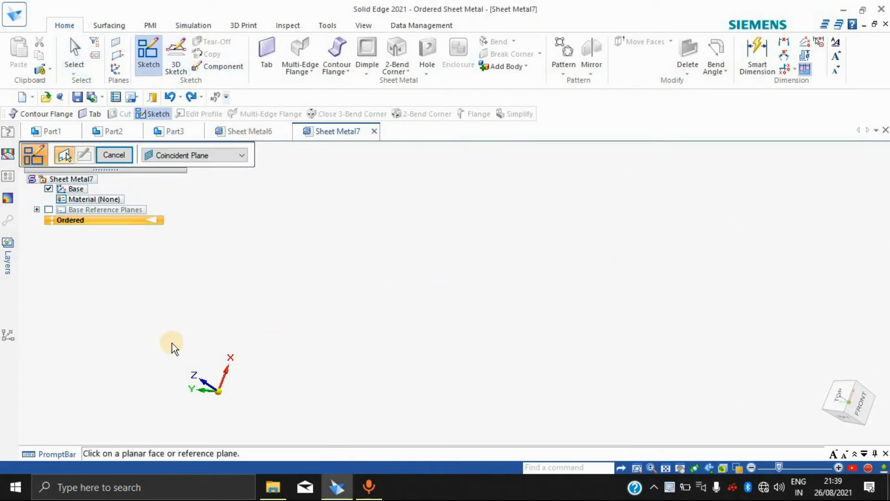
{"action": "left_click", "coordinate": [207, 387]}
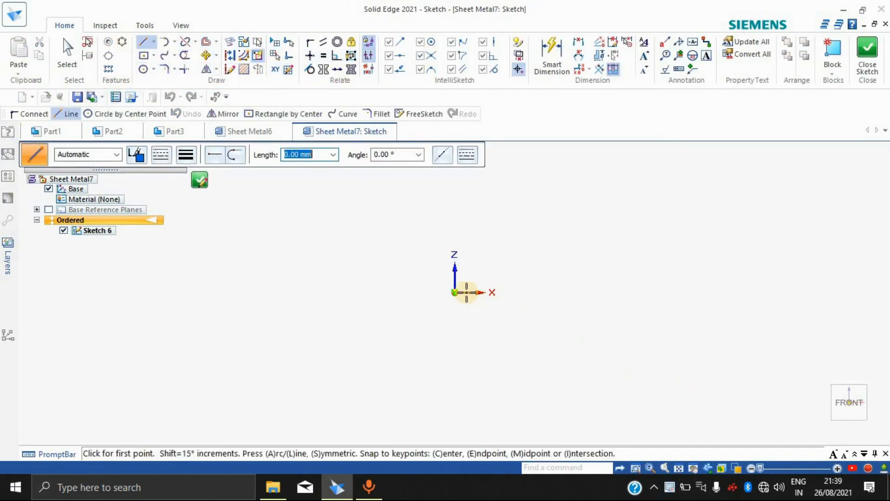
{"action": "left_click", "coordinate": [456, 292]}
{"action": "left_click", "coordinate": [513, 213]}
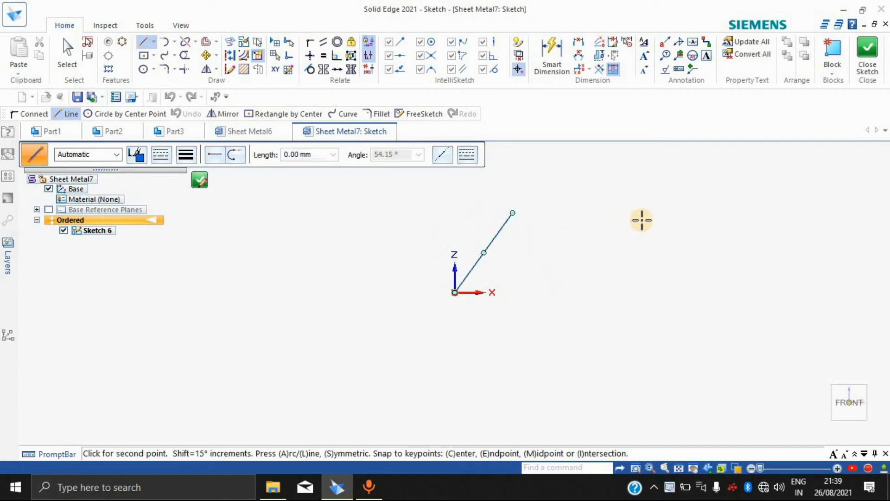
{"action": "left_click", "coordinate": [642, 213]}
{"action": "left_click", "coordinate": [681, 159]}
{"action": "left_click", "coordinate": [783, 159]}
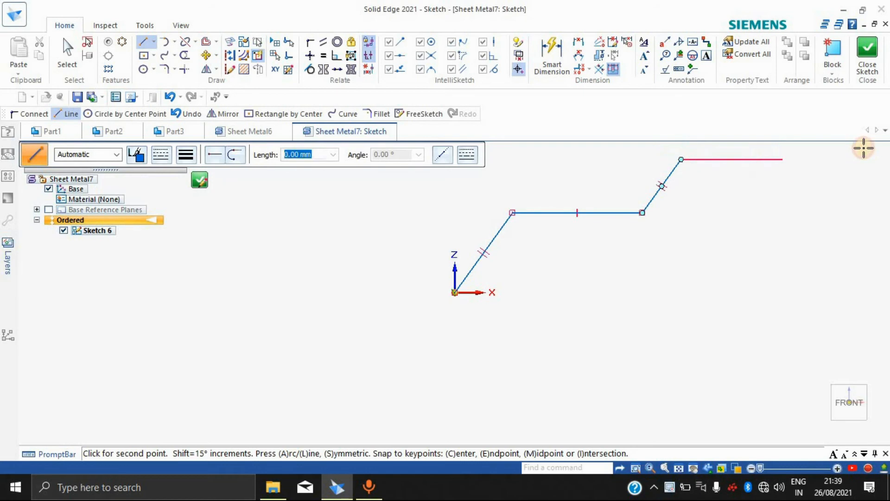
{"action": "right_click", "coordinate": [850, 182]}
{"action": "left_click", "coordinate": [867, 51]}
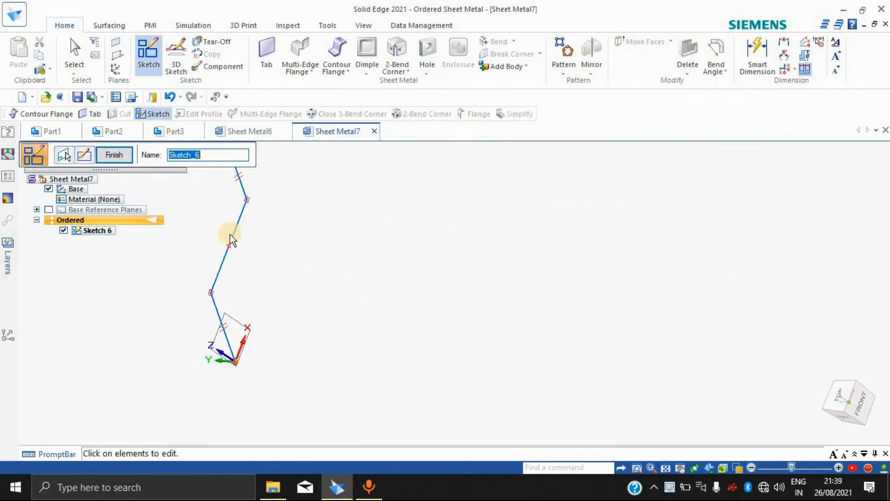
{"action": "left_click", "coordinate": [127, 155]}
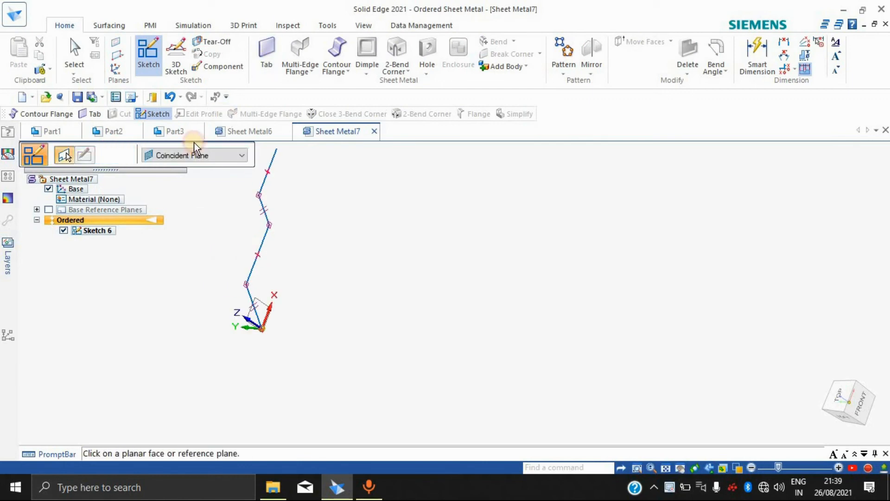
Step: Create a 2 mm thick contour flange from the stepped sketch chain, extended about 1990 mm on the negative Y side
{"action": "left_click", "coordinate": [335, 70]}
{"action": "left_click", "coordinate": [388, 84]}
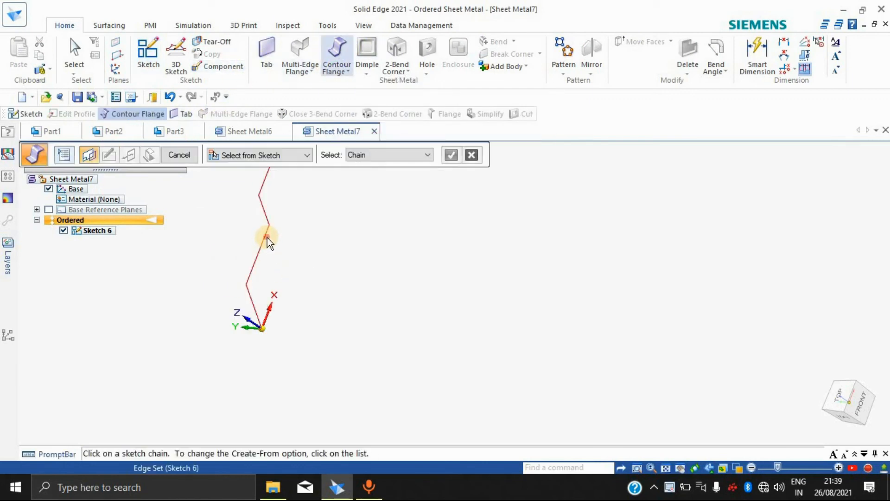
{"action": "left_click", "coordinate": [267, 238]}
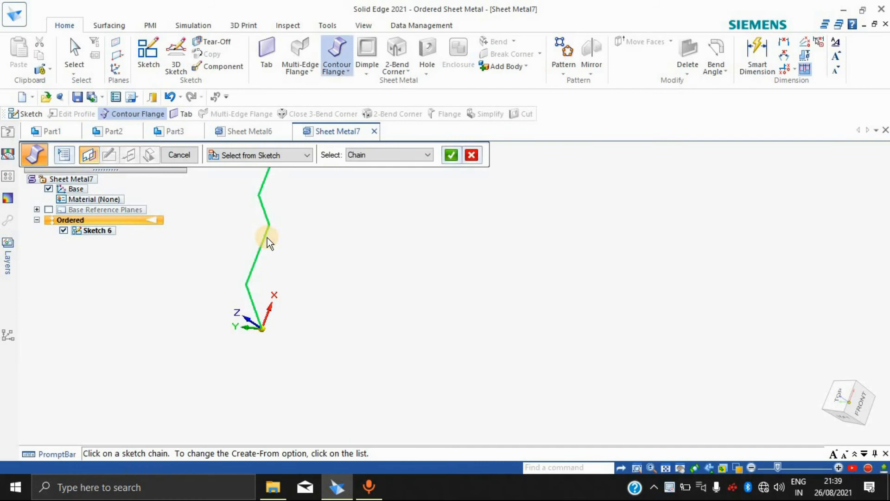
{"action": "left_click", "coordinate": [450, 155]}
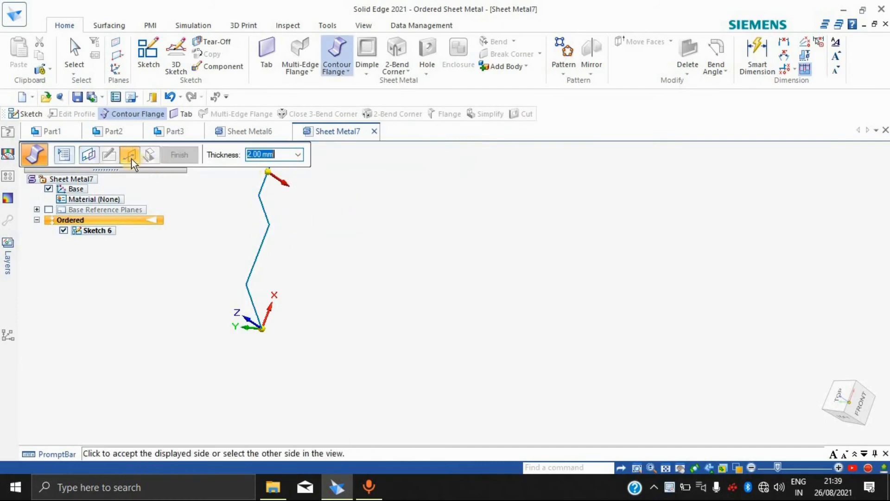
{"action": "left_click", "coordinate": [312, 229]}
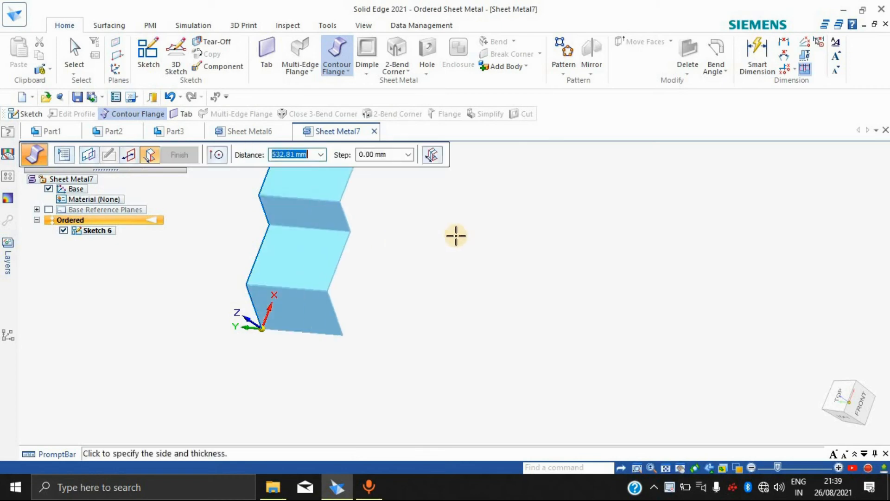
{"action": "left_click", "coordinate": [681, 262]}
{"action": "middle_click_drag", "start_coordinate": [755, 253], "coordinate": [706, 209]}
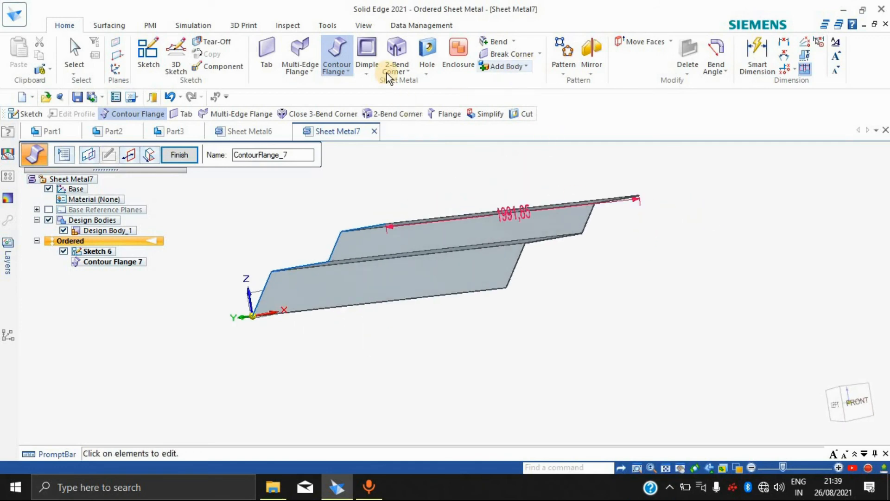
{"action": "left_click", "coordinate": [343, 68]}
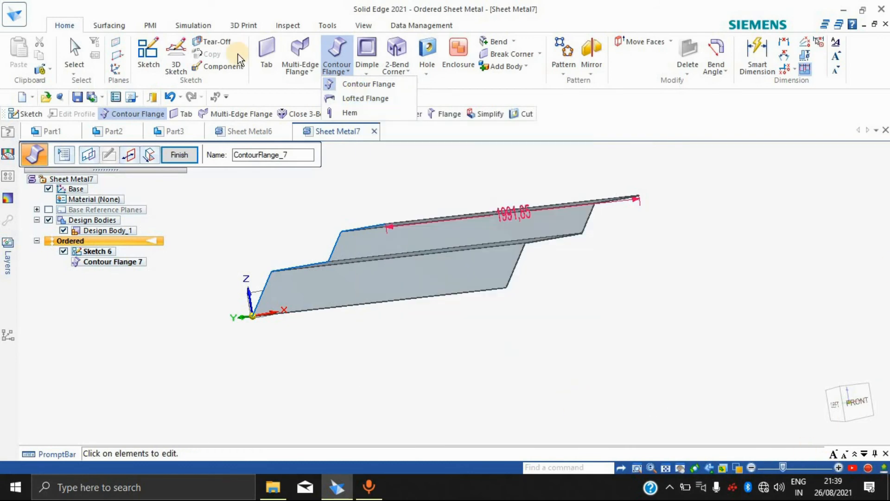
{"action": "left_click", "coordinate": [179, 155]}
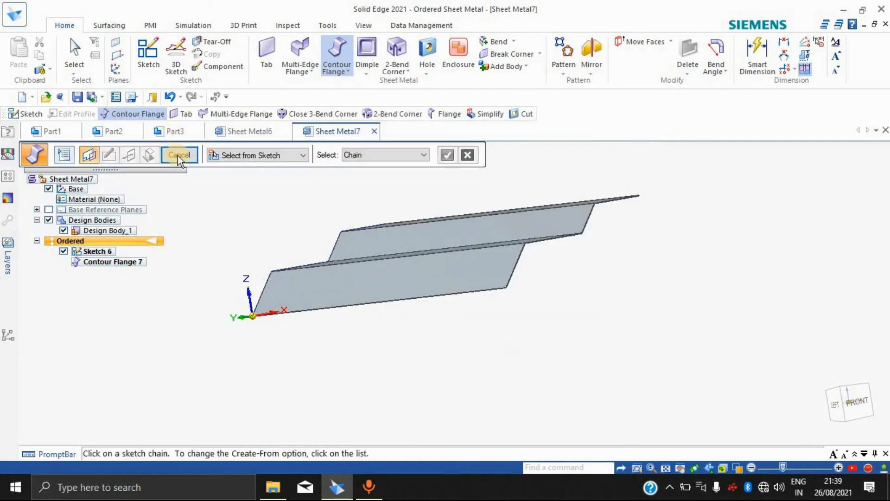
Step: Delete the contour flange and keep its stepped sketch
{"action": "left_click", "coordinate": [179, 155]}
{"action": "left_click", "coordinate": [452, 291]}
{"action": "key", "text": "Delete"}
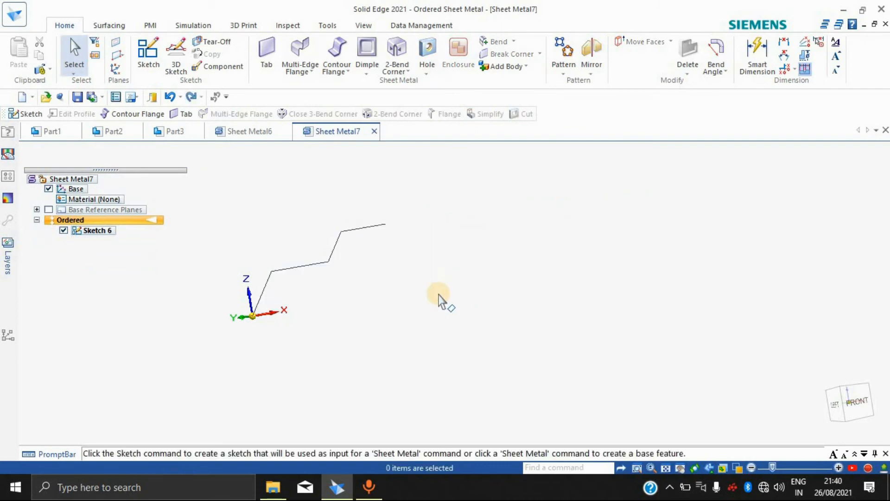
Step: Create a reference plane parallel to the XZ plane, offset about 826 mm toward negative Y
{"action": "mouse_move", "coordinate": [481, 258]}
{"action": "middle_mouse_down"}
{"action": "mouse_move", "coordinate": [544, 243]}
{"action": "mouse_move", "coordinate": [383, 262]}
{"action": "middle_mouse_up"}
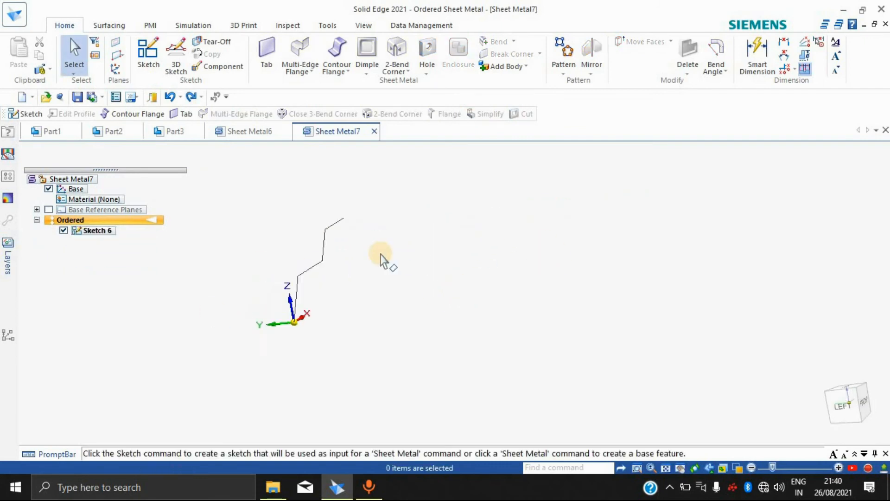
{"action": "left_click", "coordinate": [120, 51]}
{"action": "left_click", "coordinate": [139, 70]}
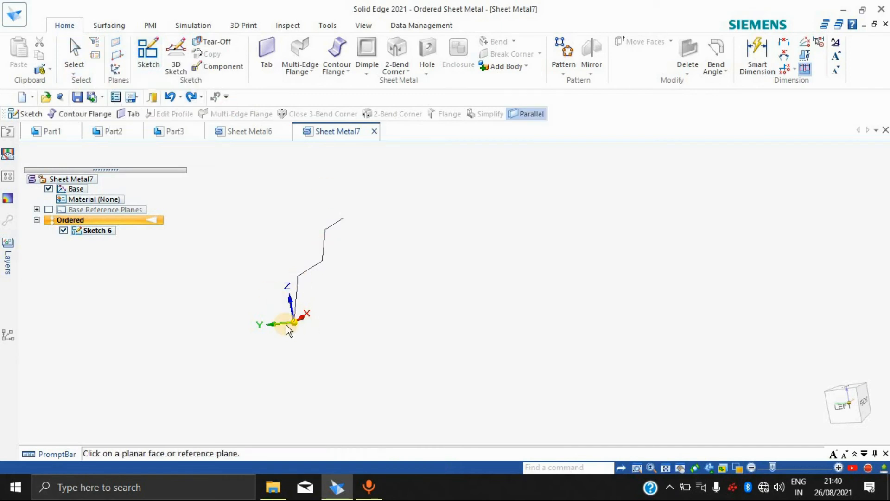
{"action": "left_click", "coordinate": [297, 302]}
{"action": "left_click", "coordinate": [504, 289]}
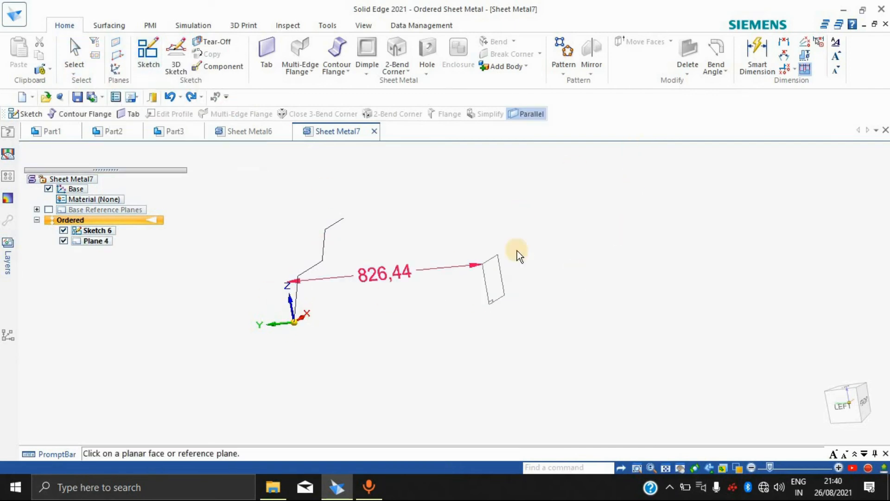
Step: Sketch an open four-line profile on the new parallel plane with rising, horizontal, rising and short falling segments, then close the sketch
{"action": "left_click", "coordinate": [145, 51]}
{"action": "left_click", "coordinate": [490, 283]}
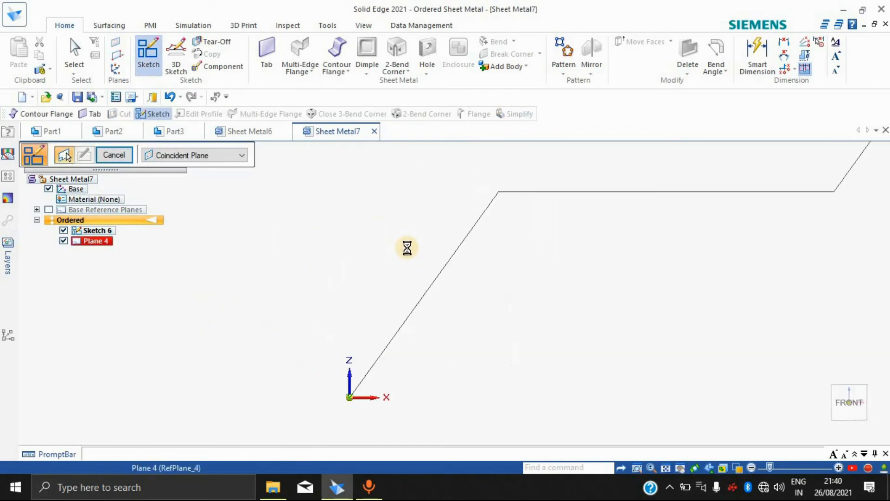
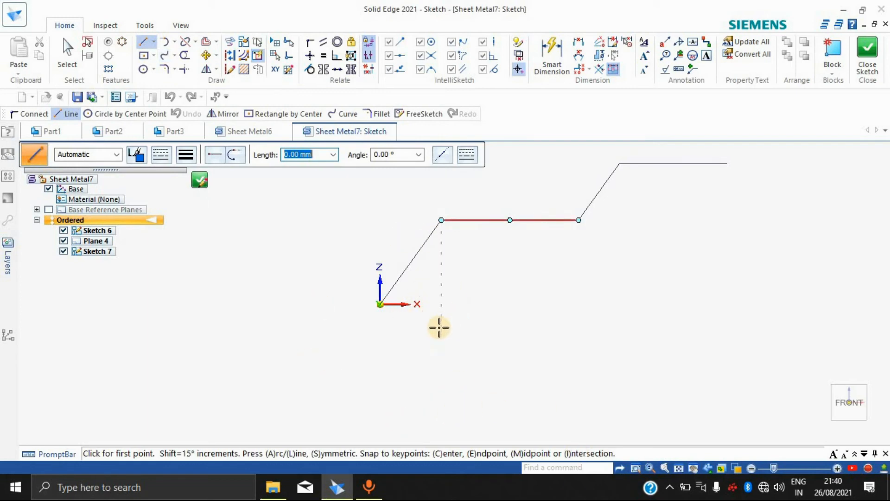
{"action": "left_click", "coordinate": [441, 327]}
{"action": "left_click", "coordinate": [470, 273]}
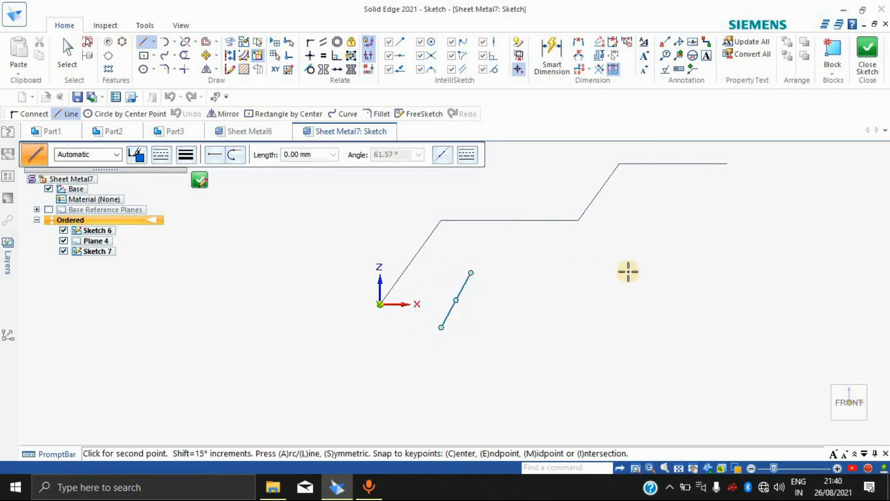
{"action": "left_click", "coordinate": [627, 273]}
{"action": "left_click", "coordinate": [707, 236]}
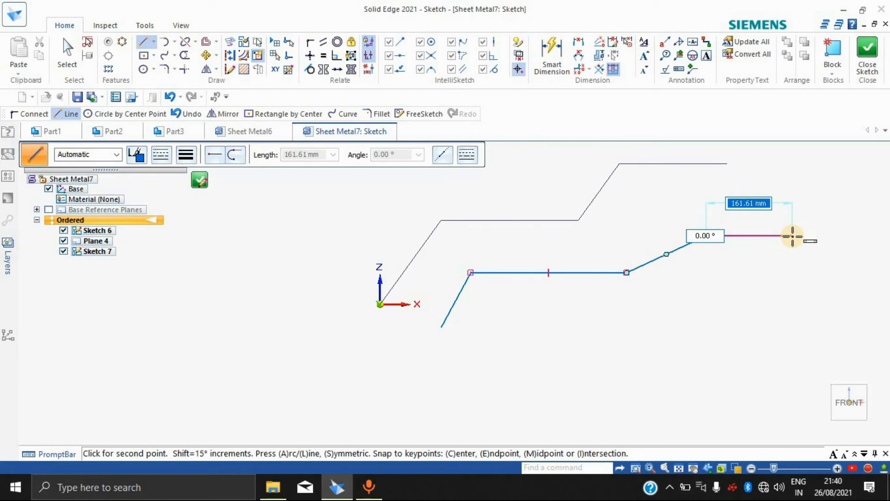
{"action": "left_click", "coordinate": [741, 254]}
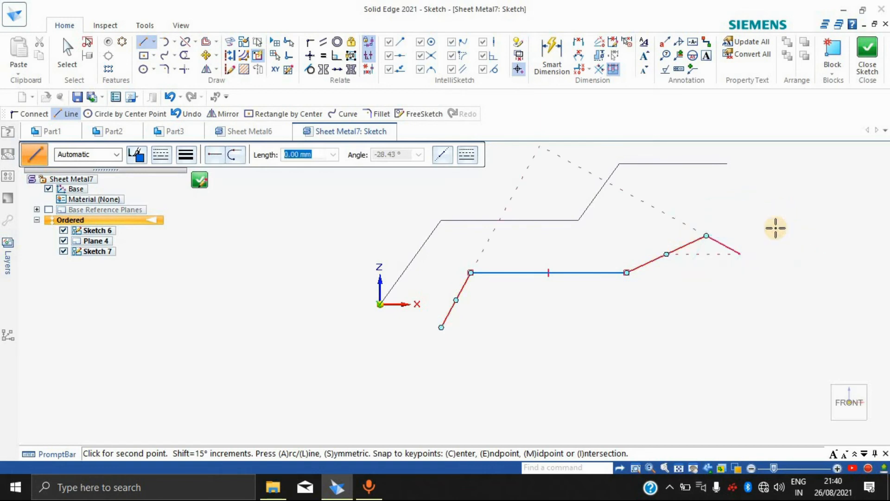
{"action": "left_click", "coordinate": [867, 51]}
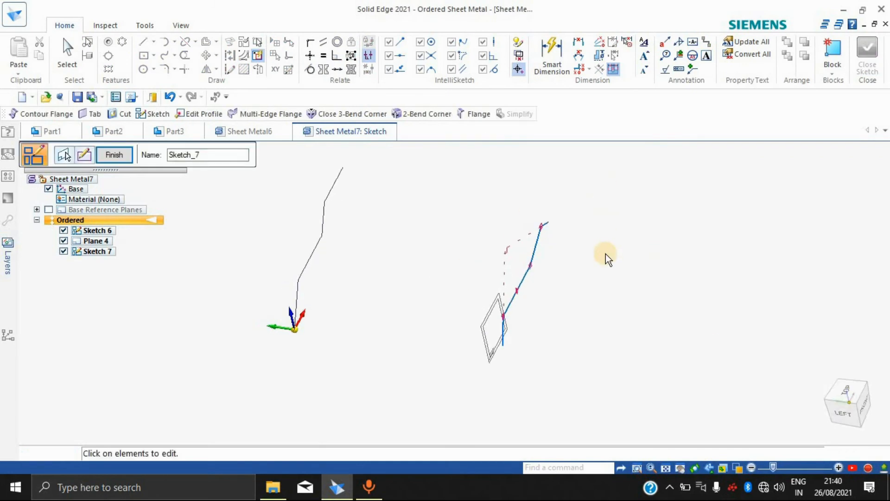
Step: Try to create a 2 mm lofted flange between the two open profiles, starting the second cross section from its lower end
{"action": "left_click", "coordinate": [335, 66]}
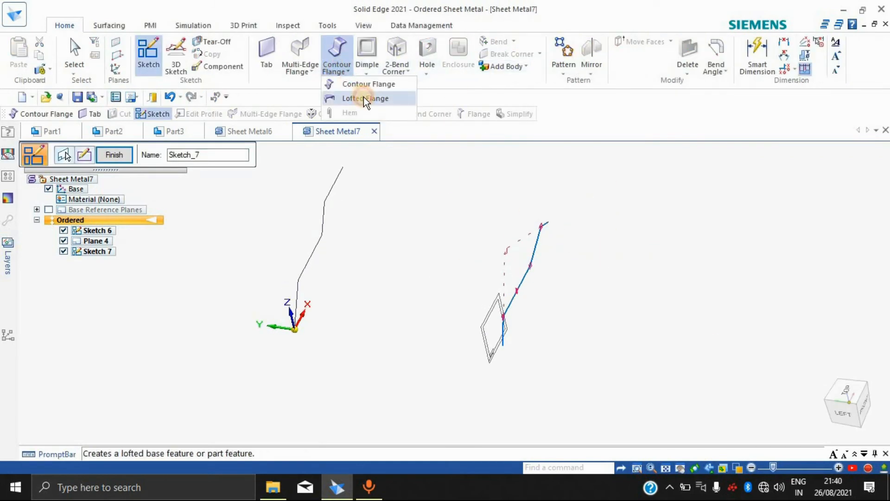
{"action": "left_click", "coordinate": [364, 98]}
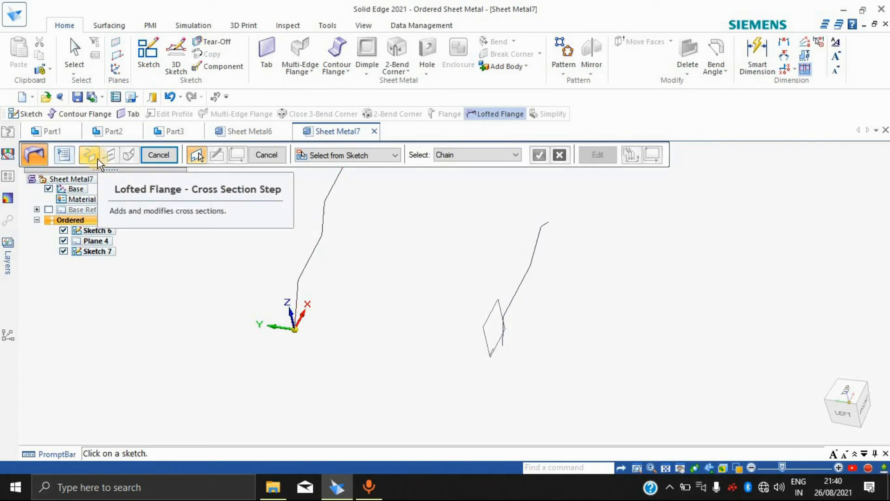
{"action": "left_click", "coordinate": [321, 210]}
{"action": "left_click", "coordinate": [539, 156]}
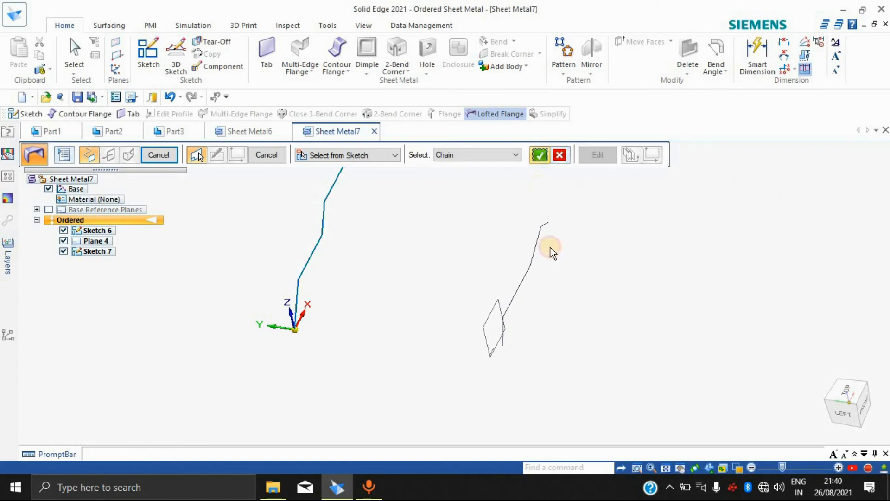
{"action": "left_click", "coordinate": [521, 286]}
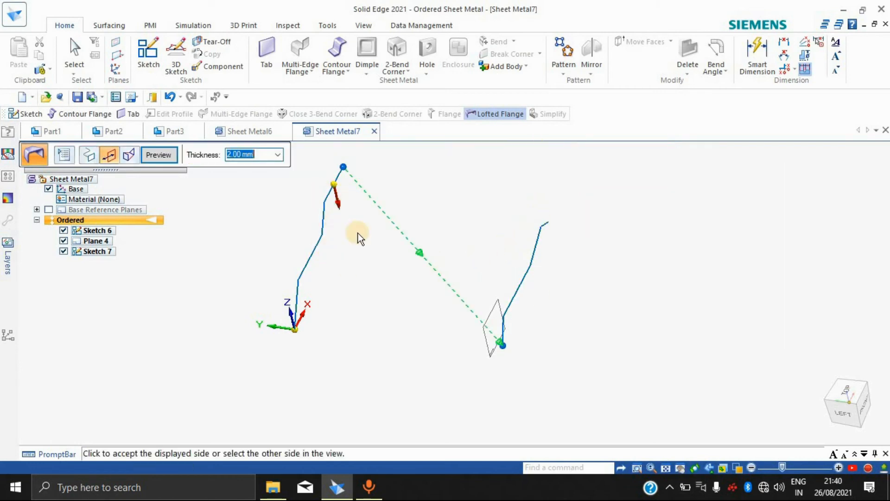
{"action": "left_click", "coordinate": [378, 257]}
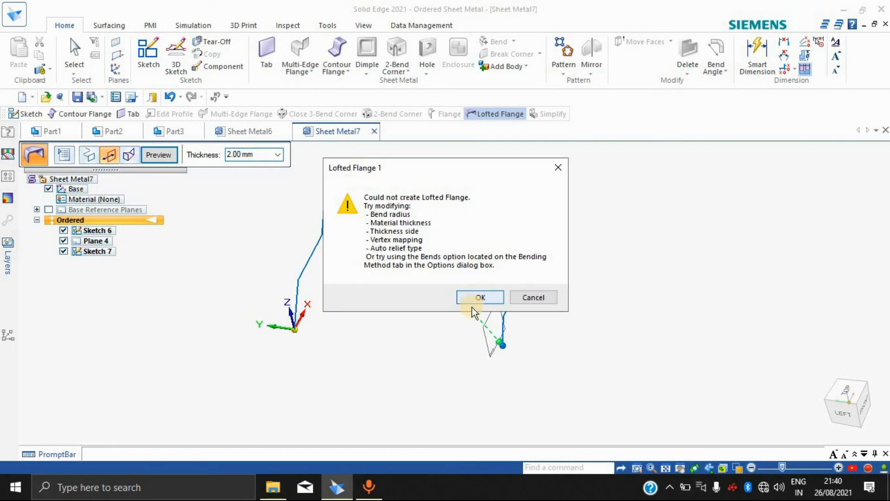
{"action": "left_click", "coordinate": [478, 294]}
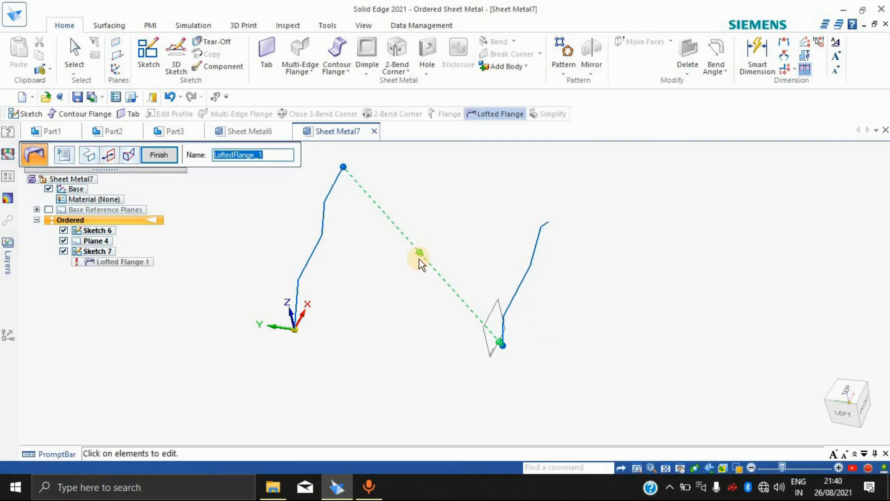
{"action": "middle_click_drag", "start_coordinate": [611, 308], "coordinate": [470, 273]}
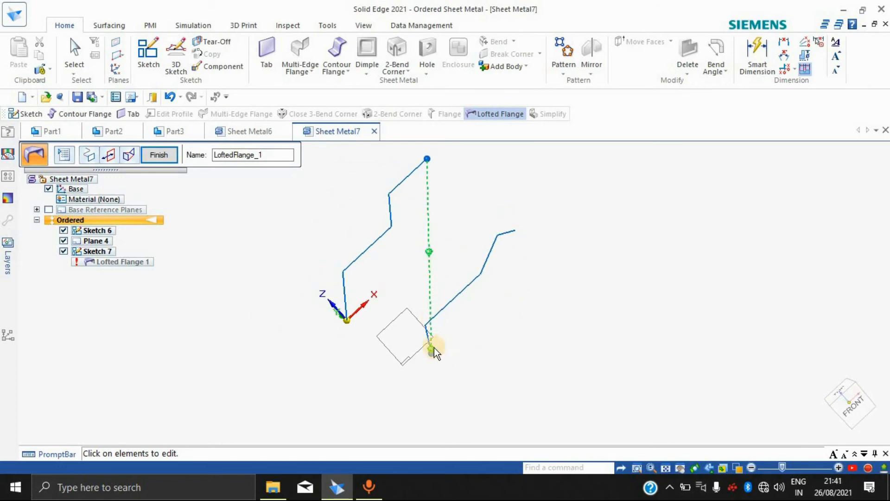
{"action": "left_click", "coordinate": [158, 155]}
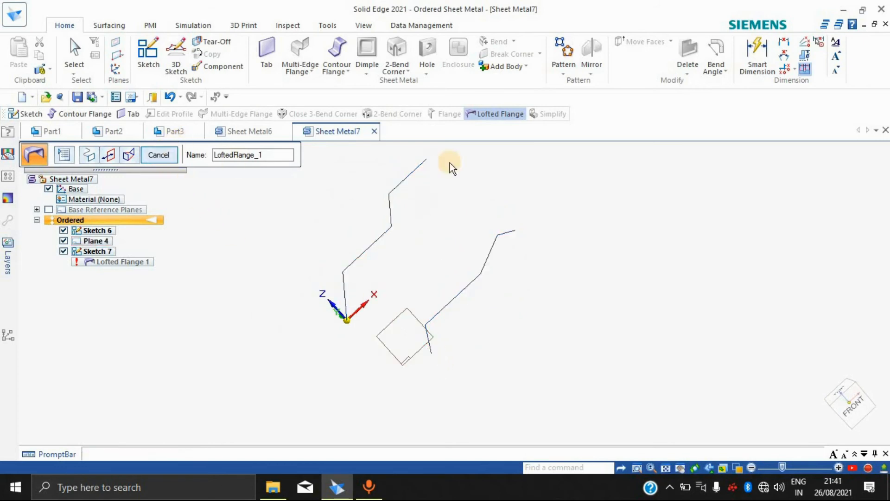
{"action": "key", "text": "Escape"}
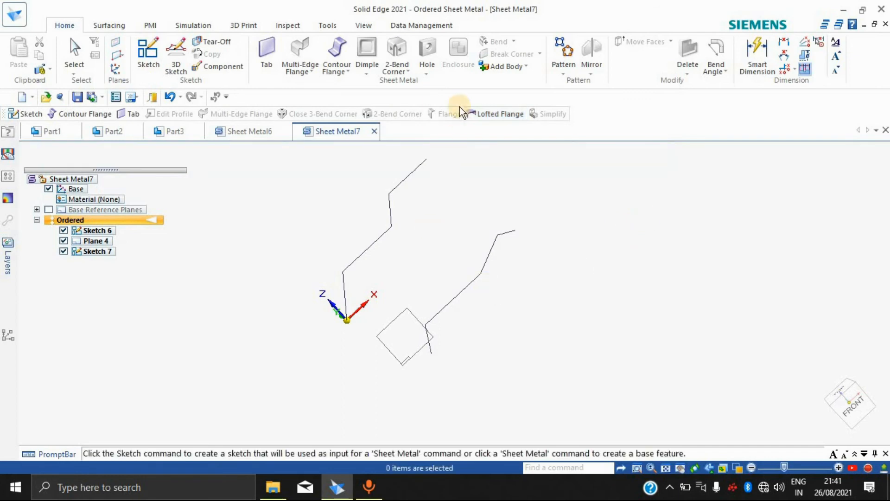
Step: Create a 2 mm thick lofted flange between the two open profiles, with the start points mapped at their matching upper ends
{"action": "middle_click_drag", "start_coordinate": [520, 227], "coordinate": [541, 202]}
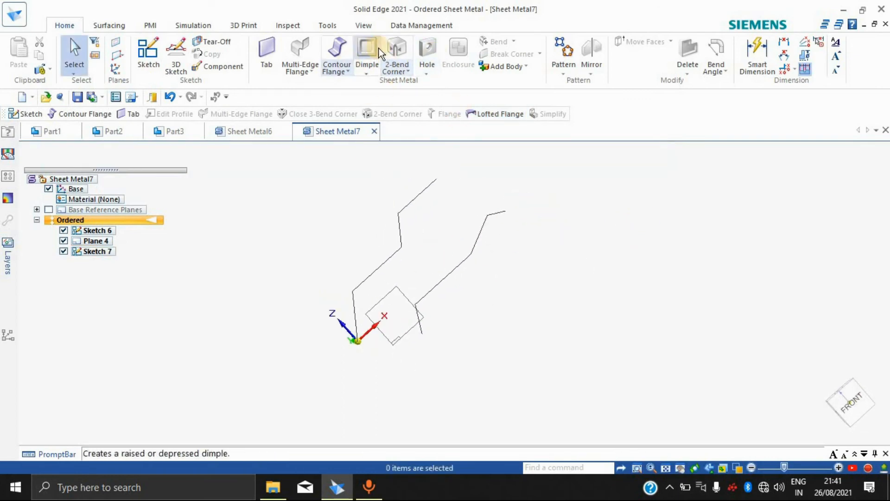
{"action": "left_click", "coordinate": [348, 72]}
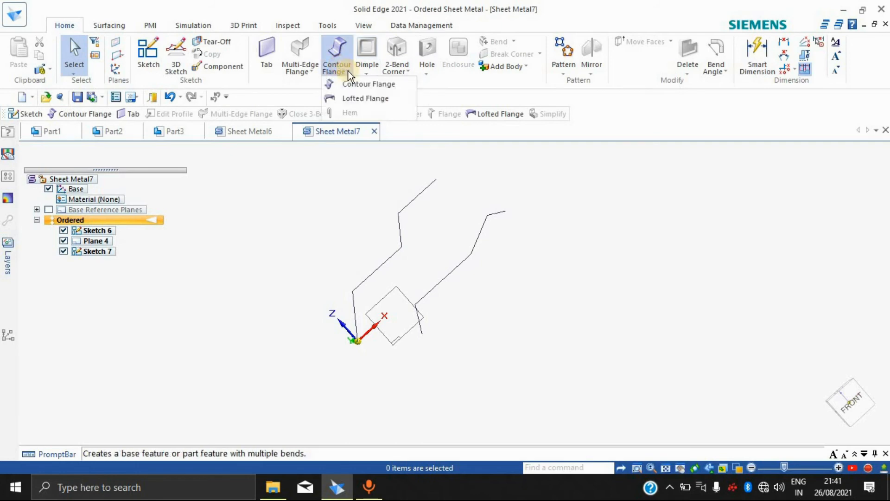
{"action": "left_click", "coordinate": [362, 97]}
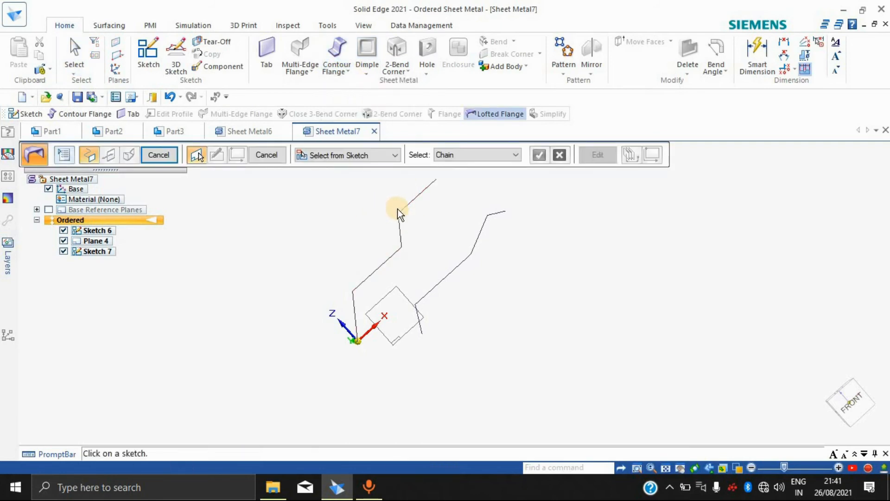
{"action": "left_click", "coordinate": [403, 206]}
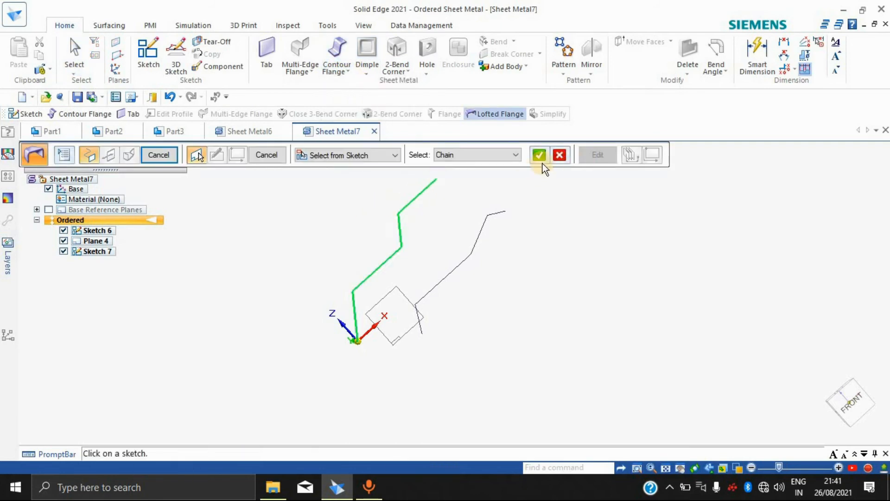
{"action": "left_click", "coordinate": [540, 155]}
{"action": "left_click", "coordinate": [482, 223]}
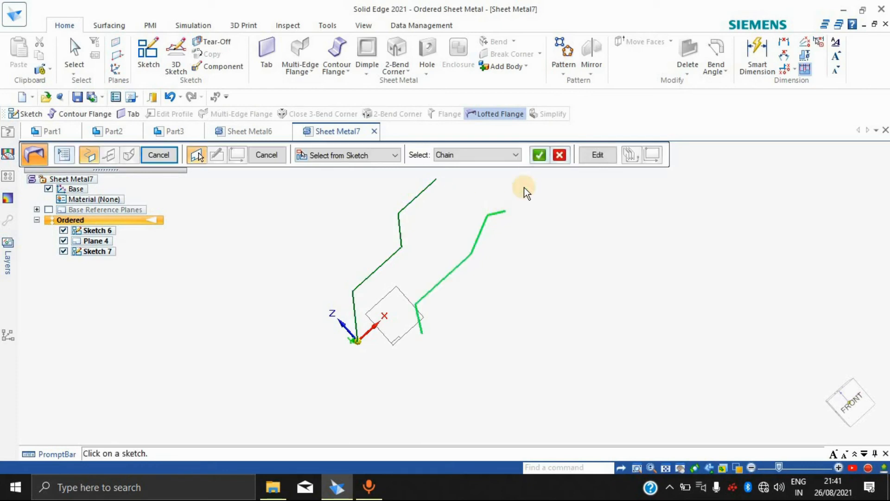
{"action": "left_click", "coordinate": [502, 215]}
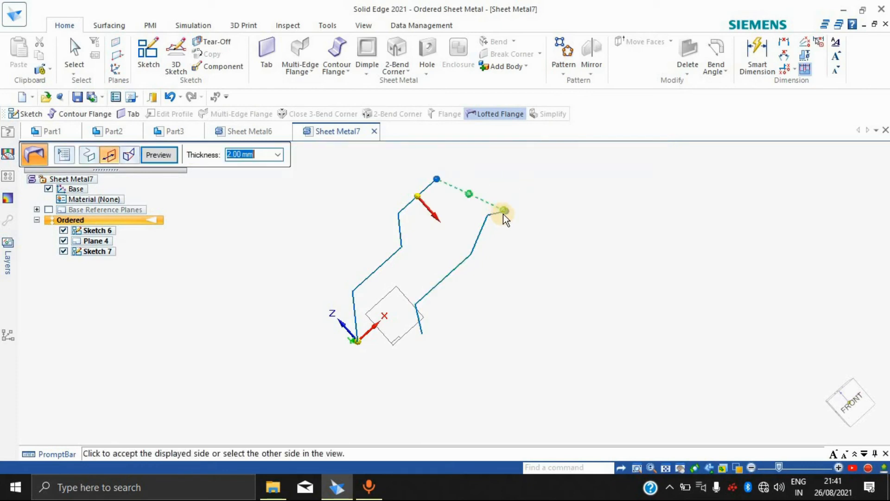
{"action": "left_click", "coordinate": [505, 214]}
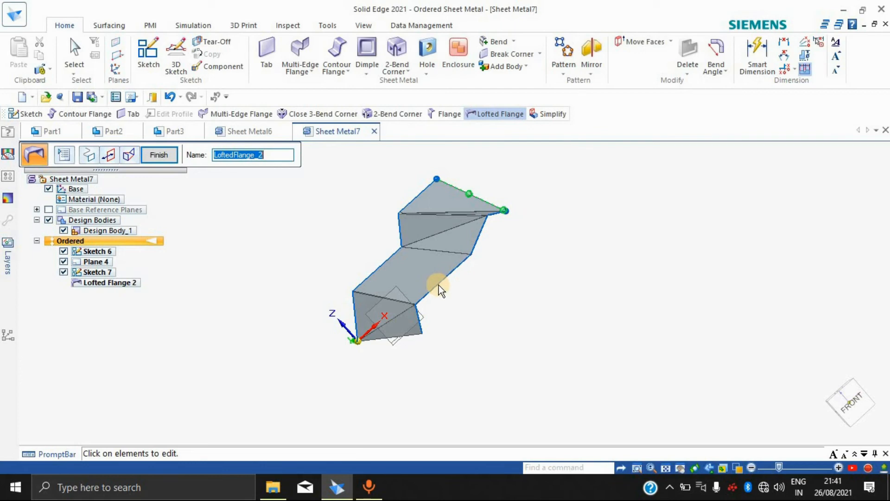
{"action": "middle_click_drag", "start_coordinate": [525, 240], "coordinate": [636, 262]}
{"action": "left_click", "coordinate": [171, 152]}
{"action": "left_click", "coordinate": [366, 72]}
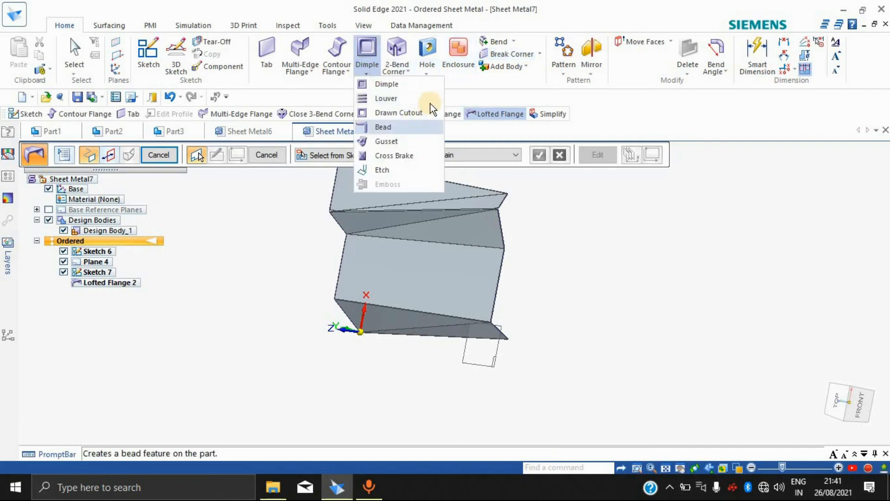
{"action": "left_click", "coordinate": [341, 68]}
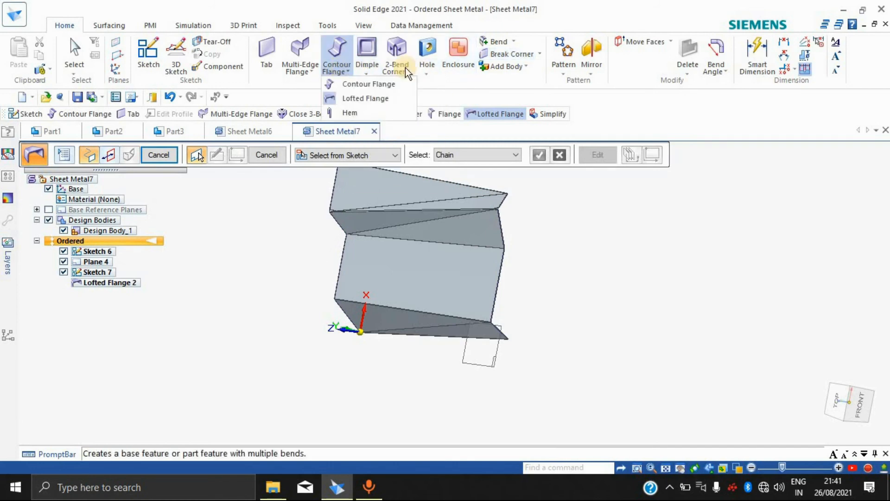
Step: Leave the new cross-section selection and examine the folded faces and edges of the lofted flange from several sides
{"action": "left_click", "coordinate": [613, 301]}
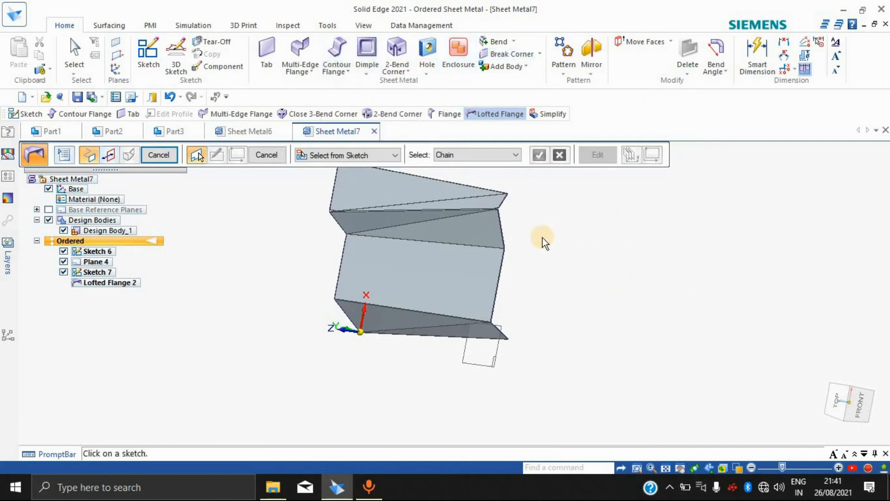
{"action": "scroll", "coordinate": [474, 192], "scroll_direction": "up", "scroll_amount": 3}
{"action": "middle_click_drag", "start_coordinate": [493, 219], "coordinate": [383, 280]}
{"action": "middle_click_drag", "start_coordinate": [512, 294], "coordinate": [562, 211]}
{"action": "scroll", "coordinate": [510, 223], "scroll_direction": "up", "scroll_amount": 3}
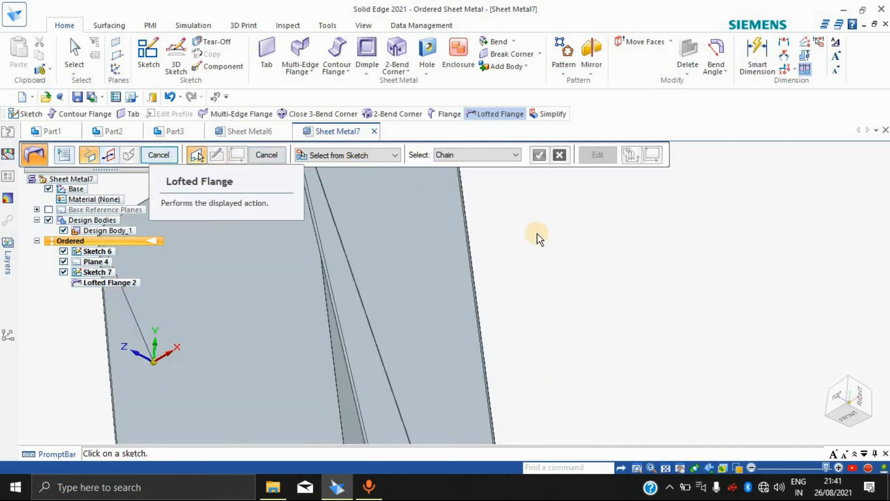
{"action": "left_click", "coordinate": [272, 160]}
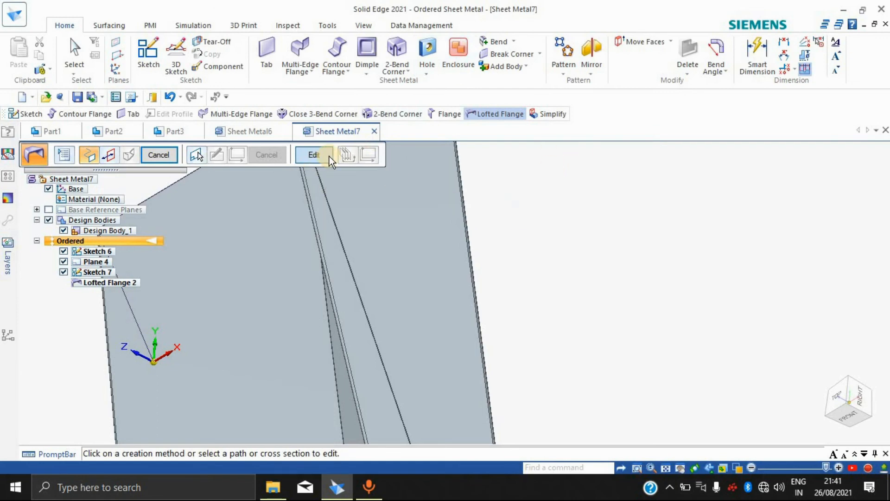
{"action": "middle_click", "coordinate": [601, 254]}
{"action": "middle_click_drag", "start_coordinate": [581, 263], "coordinate": [447, 229]}
{"action": "scroll", "coordinate": [447, 230], "scroll_direction": "down", "scroll_amount": 6}
{"action": "middle_click_drag", "start_coordinate": [401, 300], "coordinate": [418, 265]}
{"action": "scroll", "coordinate": [410, 236], "scroll_direction": "up", "scroll_amount": 5}
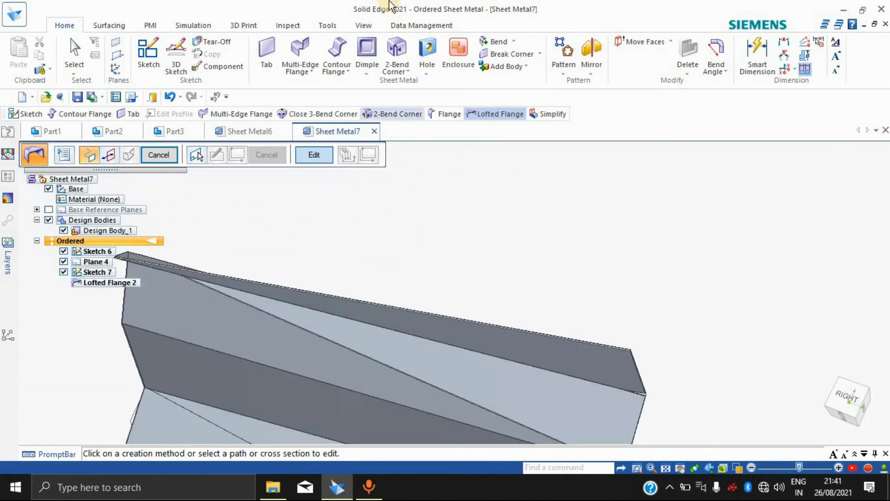
Step: Add a hem along the long upper edge of the lofted flange, using the Bend Outside placement
{"action": "left_click", "coordinate": [374, 69]}
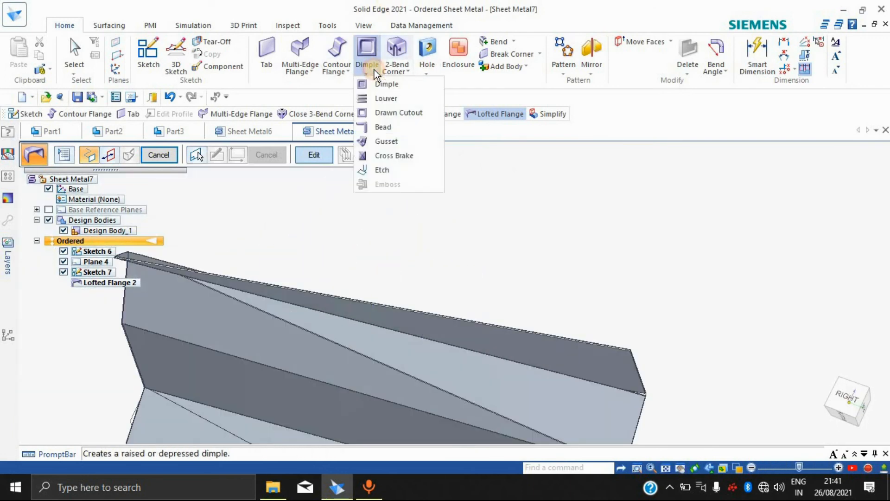
{"action": "left_click", "coordinate": [332, 72]}
{"action": "left_click", "coordinate": [354, 109]}
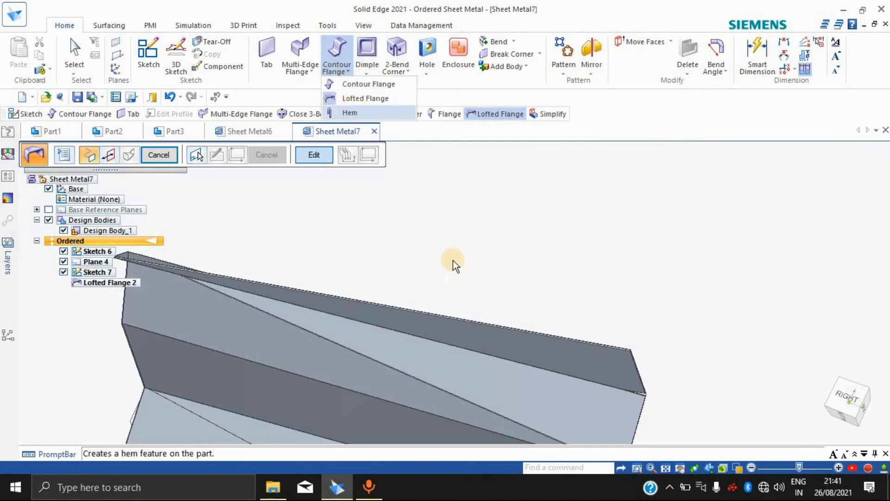
{"action": "left_click", "coordinate": [448, 316]}
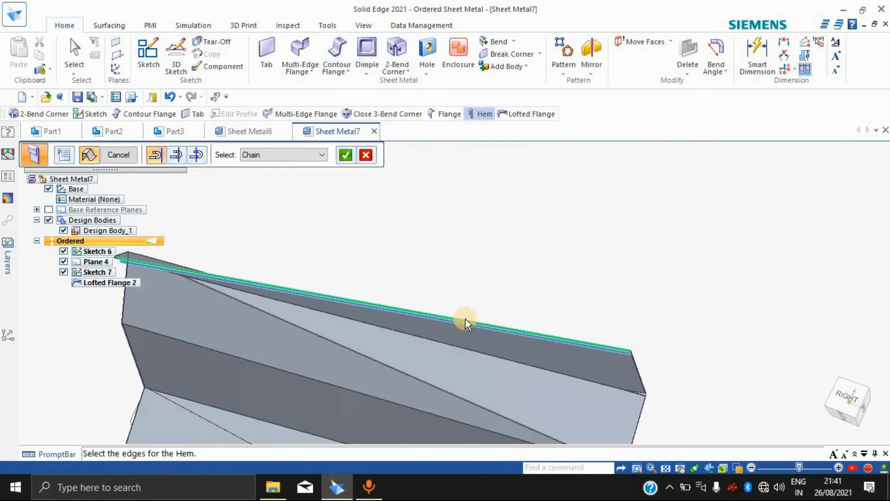
{"action": "middle_click_drag", "start_coordinate": [530, 246], "coordinate": [389, 233]}
{"action": "scroll", "coordinate": [289, 263], "scroll_direction": "up", "scroll_amount": 7}
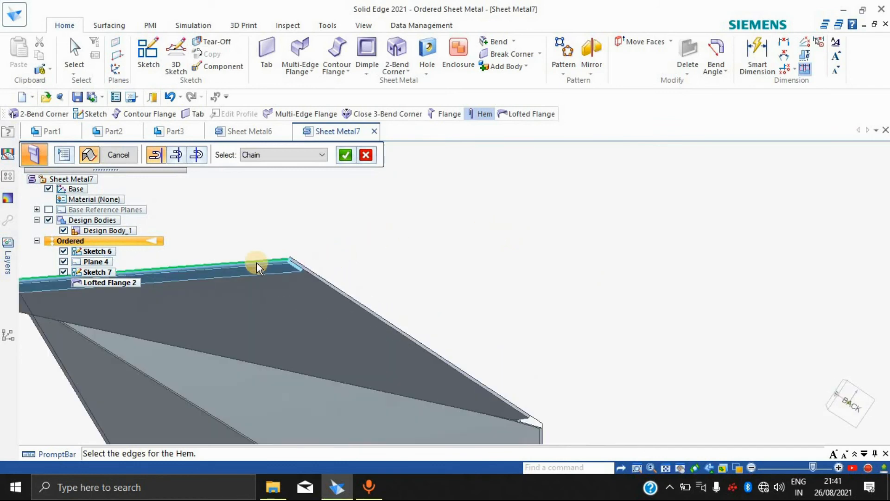
{"action": "scroll", "coordinate": [257, 263], "scroll_direction": "up", "scroll_amount": 3}
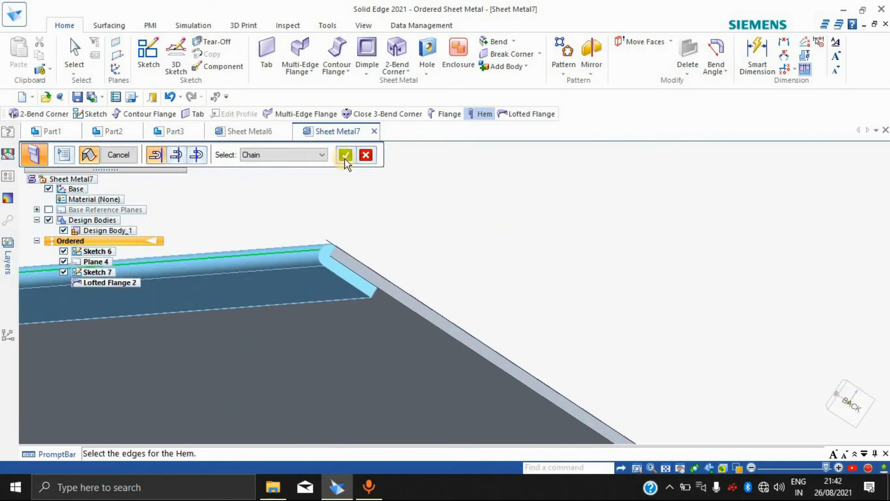
{"action": "left_click", "coordinate": [176, 155]}
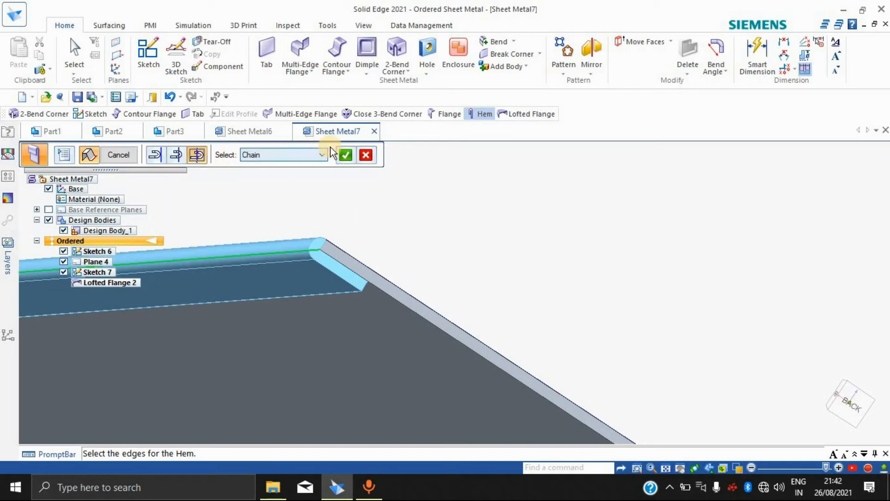
{"action": "left_click", "coordinate": [346, 155]}
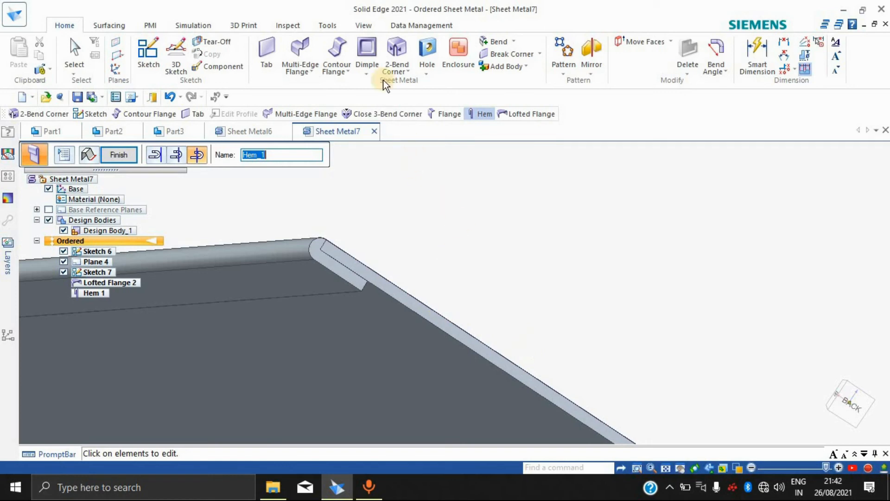
Step: Switch to the empty Sheet Metal6 document and change it from Synchronous to Ordered modelling
{"action": "left_click", "coordinate": [372, 71]}
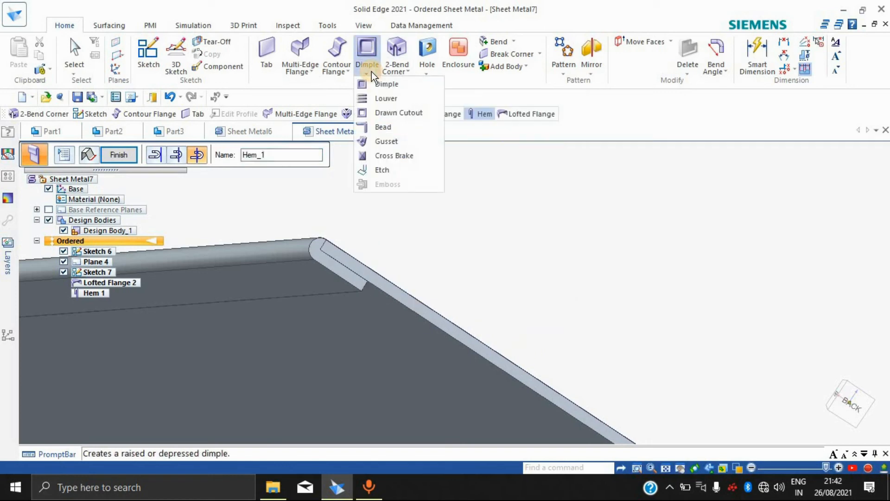
{"action": "left_click", "coordinate": [557, 243]}
{"action": "left_click", "coordinate": [252, 131]}
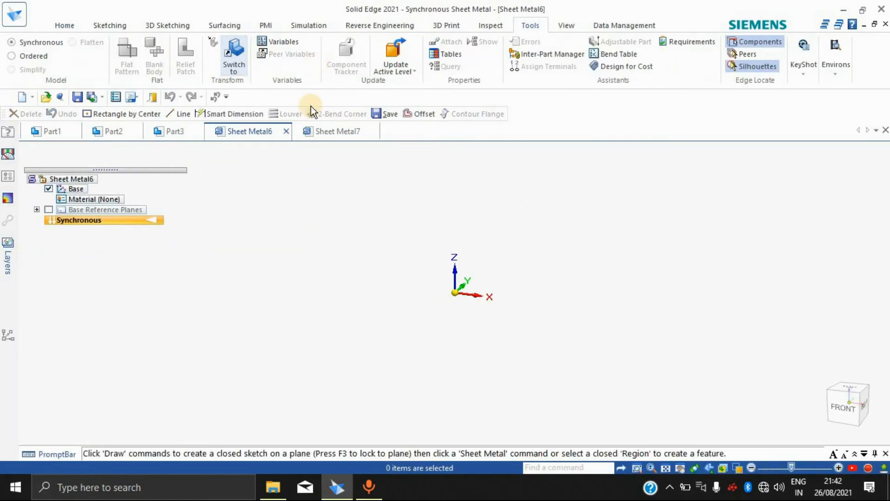
{"action": "left_click", "coordinate": [42, 55]}
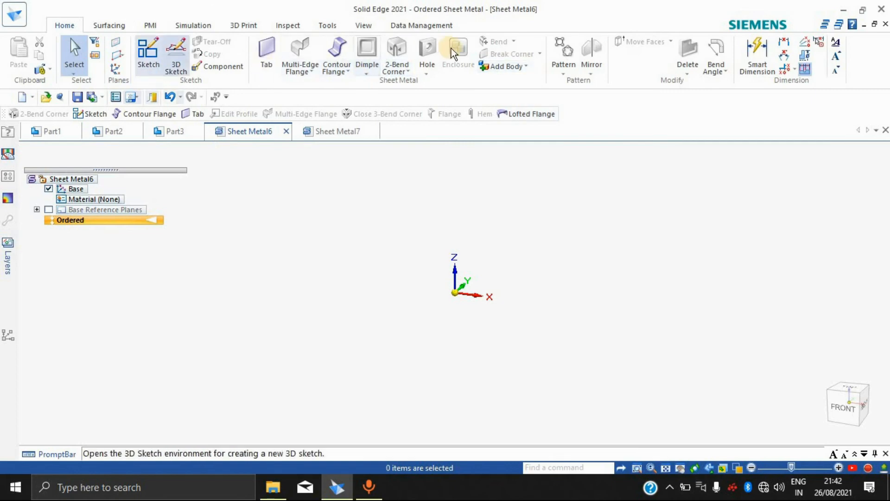
Step: Start a Tab on the front XZ plane and sketch a landscape rectangle centred on the origin, then close the sketch
{"action": "left_click", "coordinate": [266, 61]}
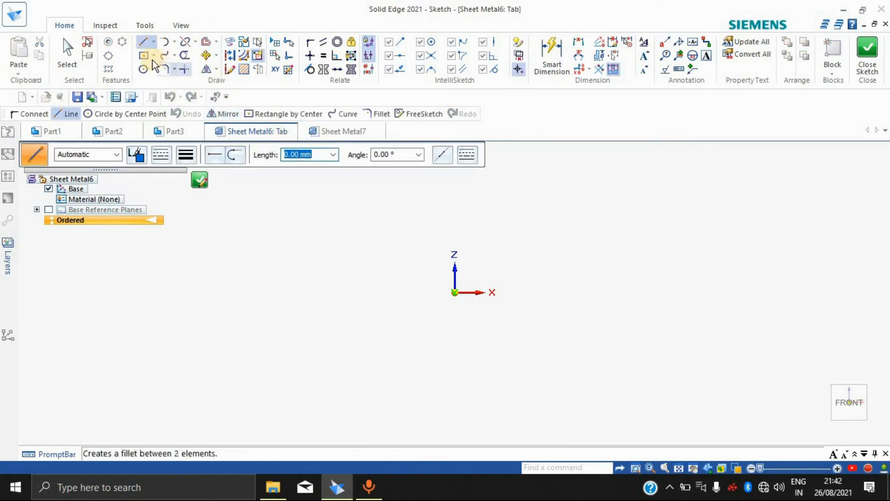
{"action": "left_click", "coordinate": [450, 292]}
{"action": "left_click", "coordinate": [609, 397]}
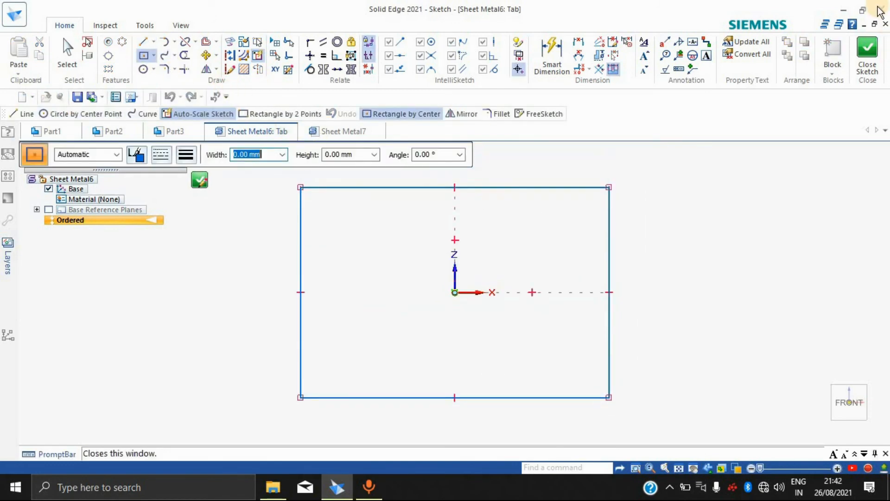
{"action": "left_click", "coordinate": [866, 63]}
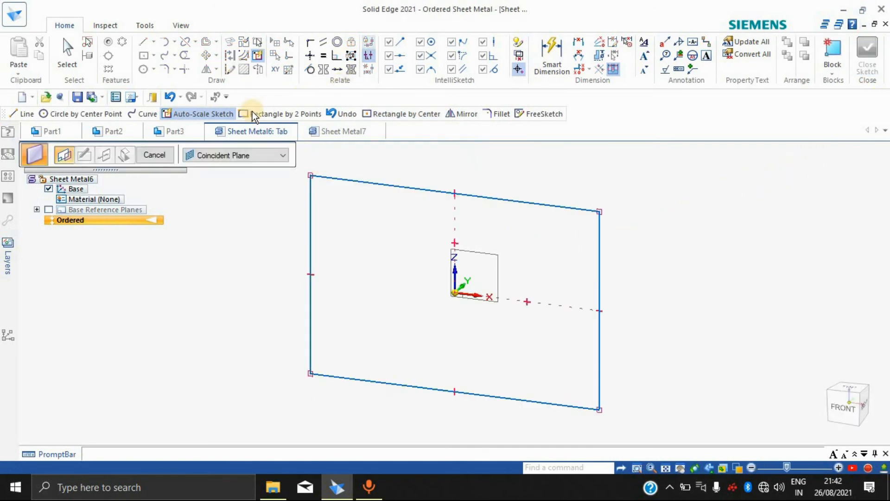
Step: Set the tab thickness to 2 mm, choose the material side and finish the rectangular tab
{"action": "left_click", "coordinate": [154, 157]}
{"action": "type", "text": "2+"}
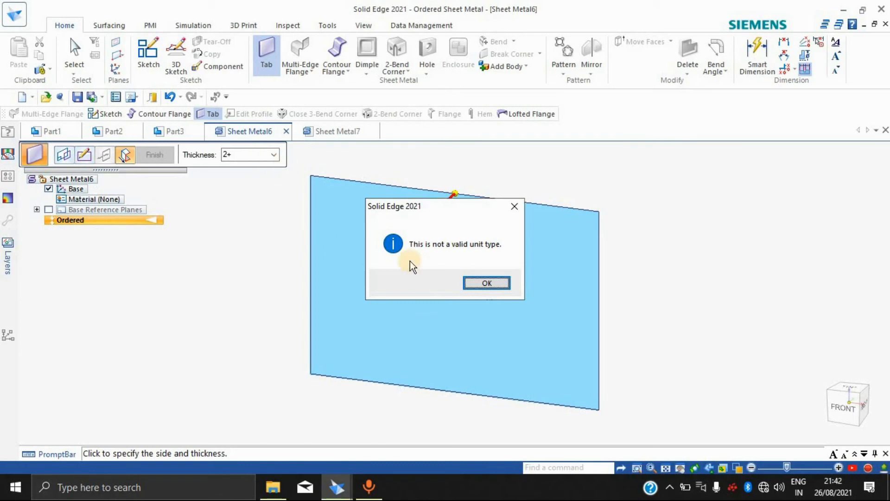
{"action": "left_click", "coordinate": [478, 281]}
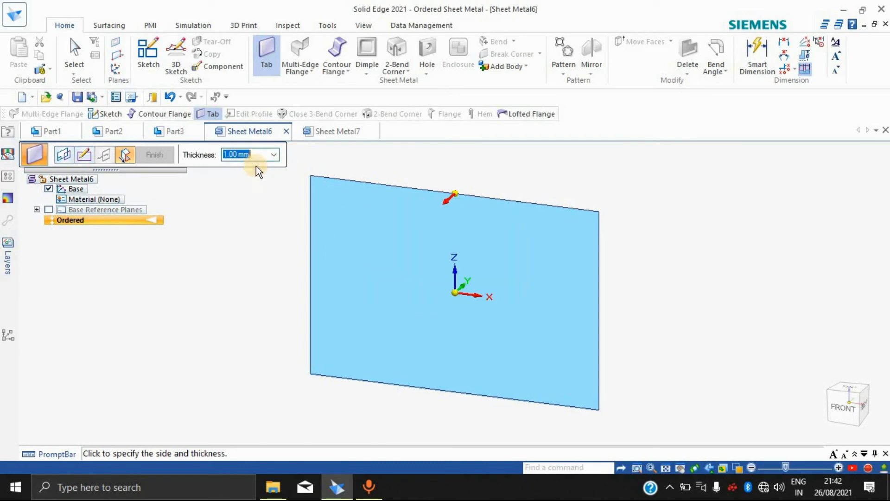
{"action": "type", "text": "2"}
{"action": "key", "text": "Return"}
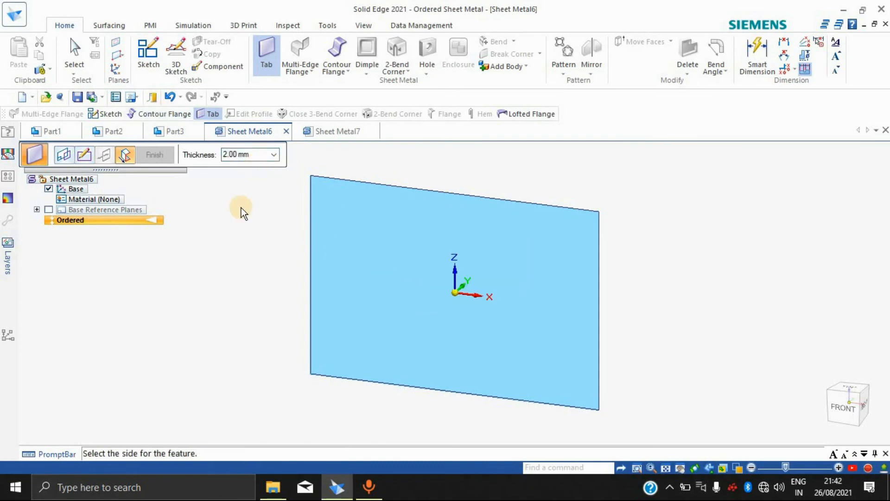
{"action": "left_click", "coordinate": [244, 269]}
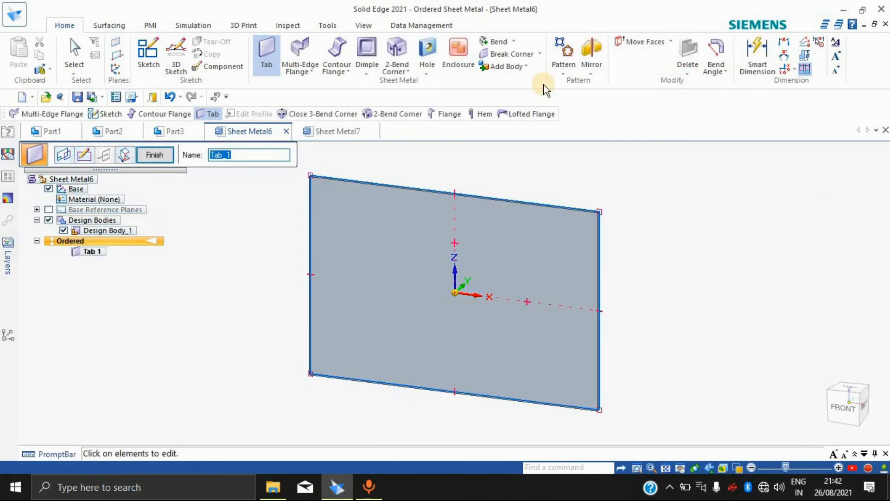
{"action": "left_click", "coordinate": [160, 158]}
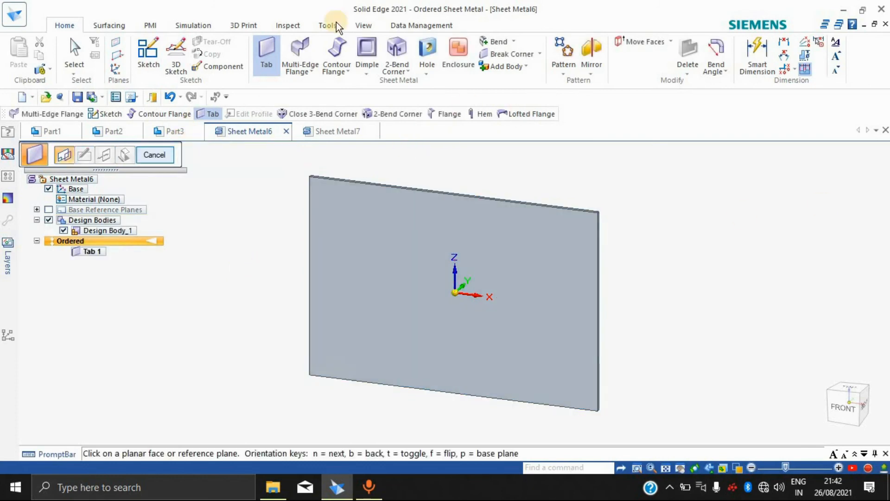
Step: Start a Dimple feature with its sketch on the plate's front face
{"action": "left_click", "coordinate": [368, 71]}
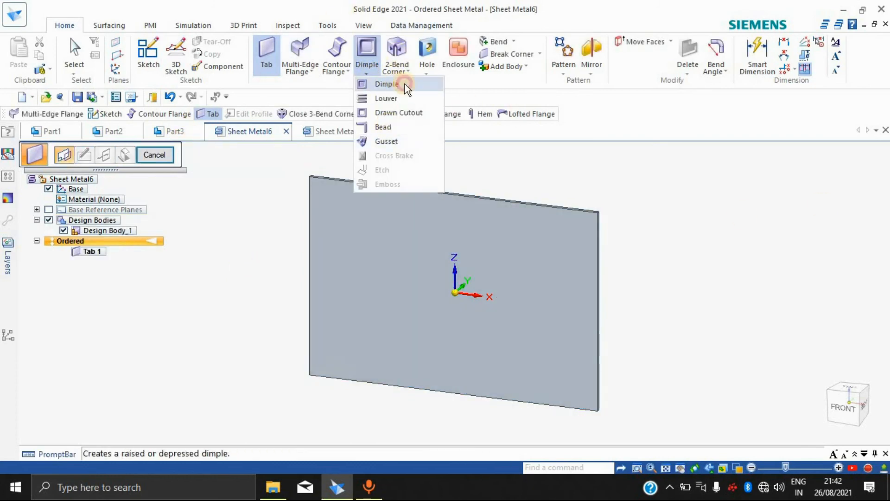
{"action": "left_click", "coordinate": [403, 84]}
{"action": "left_click", "coordinate": [409, 245]}
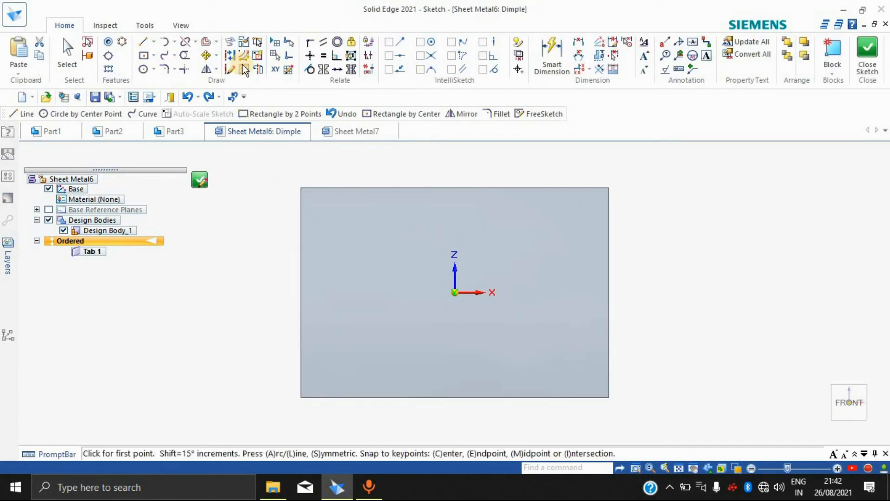
Step: Sketch a square-shaped rectangle by center on the origin as the dimple profile
{"action": "left_click", "coordinate": [155, 55]}
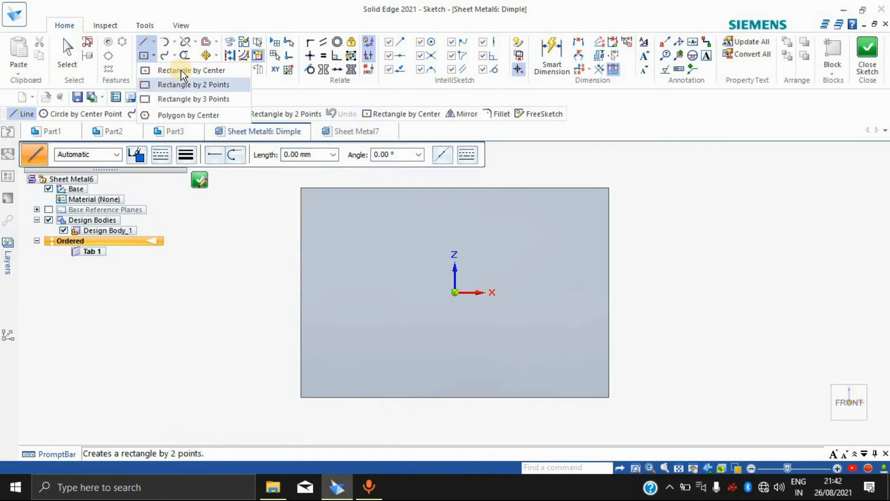
{"action": "left_click", "coordinate": [204, 70]}
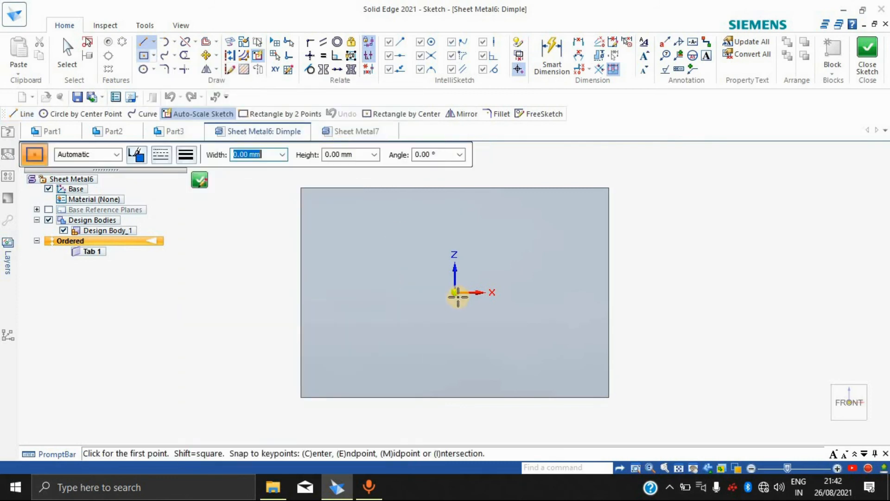
{"action": "left_click", "coordinate": [454, 292]}
{"action": "left_click", "coordinate": [508, 346]}
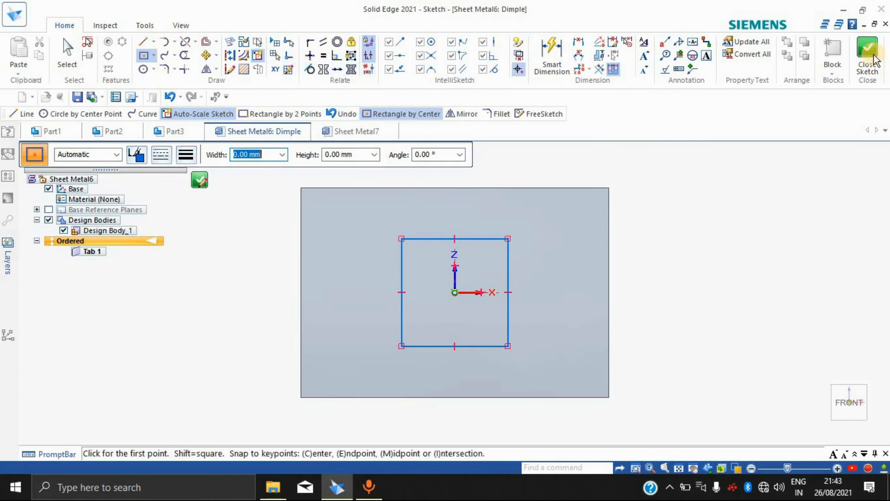
Step: Round the four corners of the dimple rectangle with 3 mm fillets
{"action": "left_click", "coordinate": [165, 69]}
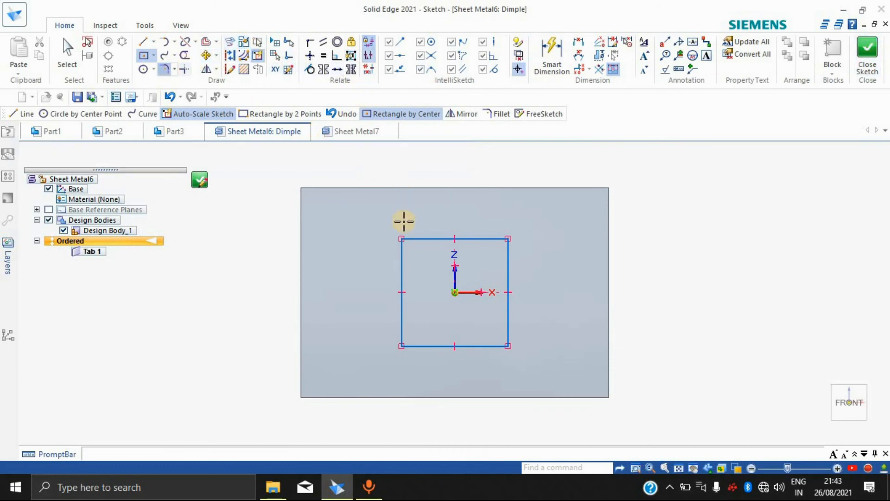
{"action": "left_click", "coordinate": [429, 240]}
{"action": "left_click", "coordinate": [397, 256]}
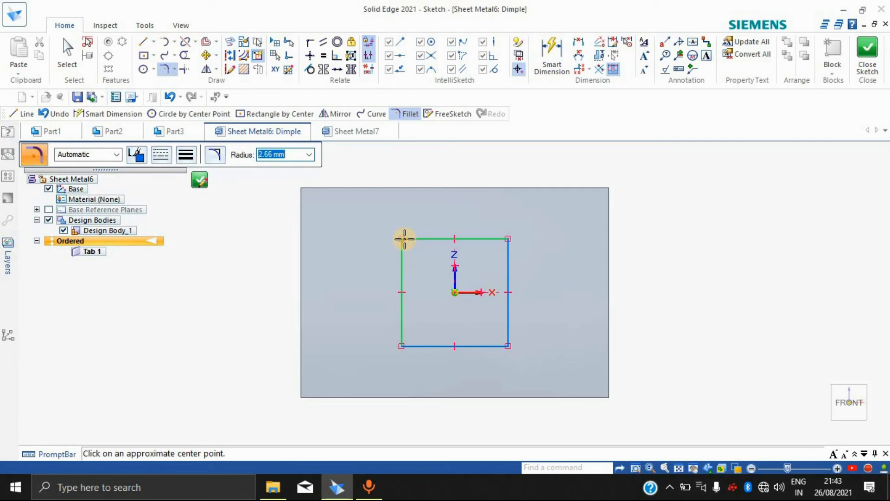
{"action": "key", "text": "Return"}
{"action": "left_click", "coordinate": [400, 330]}
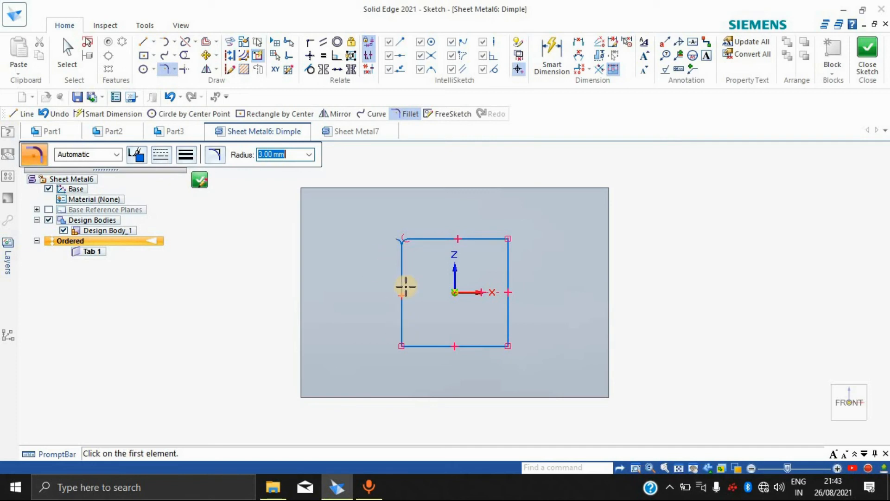
{"action": "left_click", "coordinate": [403, 312]}
{"action": "left_click", "coordinate": [417, 347]}
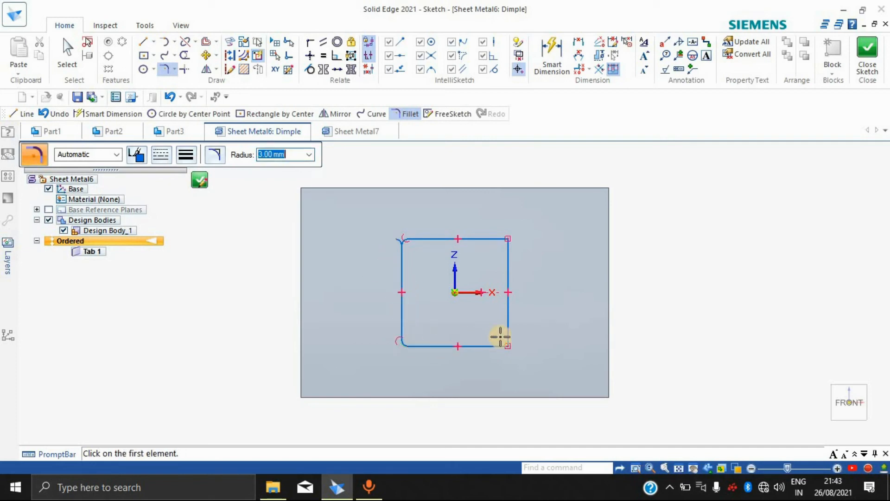
{"action": "left_click", "coordinate": [509, 332]}
{"action": "left_click", "coordinate": [495, 332]}
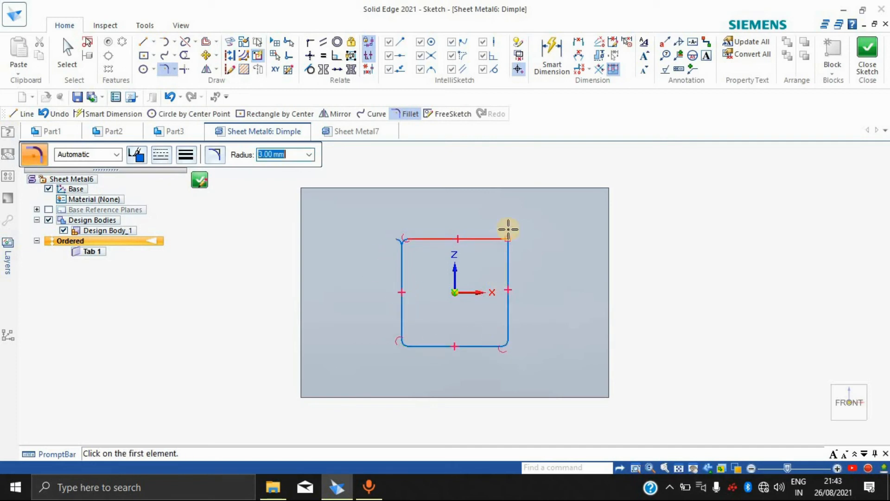
{"action": "left_click", "coordinate": [504, 260]}
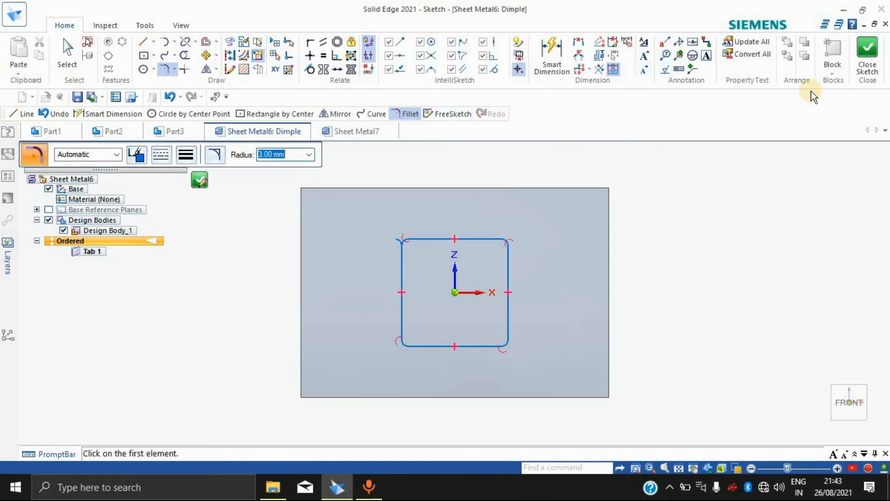
Step: Try to finish the sketch with the filleted profile, and delete the whole profile
{"action": "left_click", "coordinate": [867, 53]}
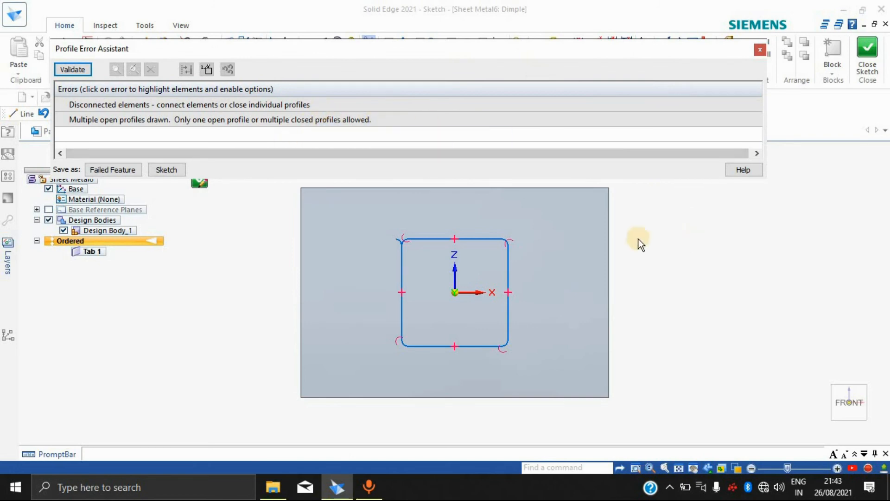
{"action": "left_click", "coordinate": [762, 49]}
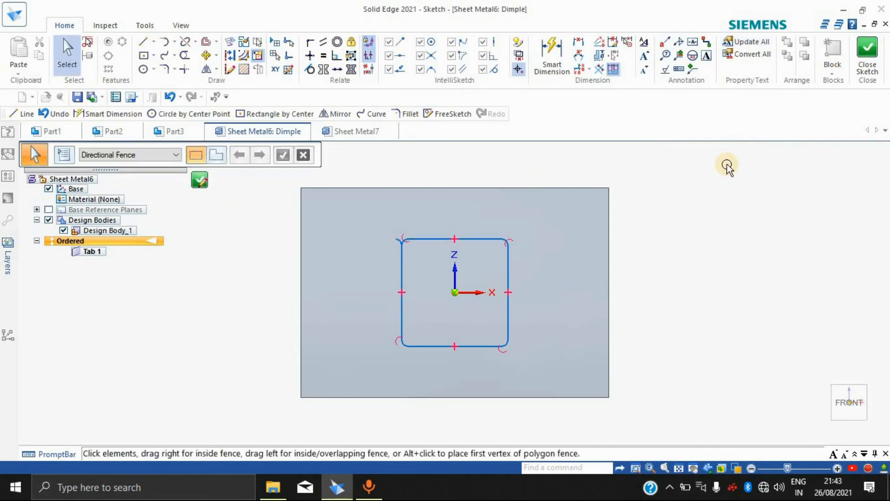
{"action": "left_click", "coordinate": [867, 57]}
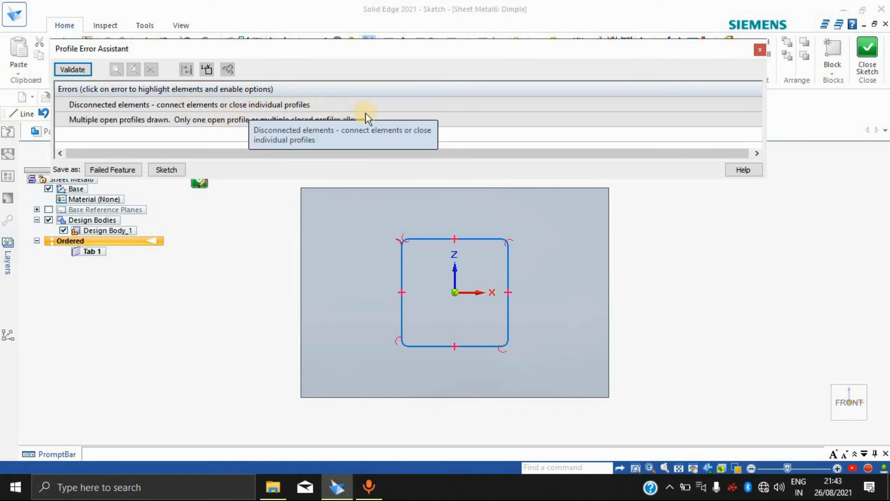
{"action": "left_click", "coordinate": [759, 50]}
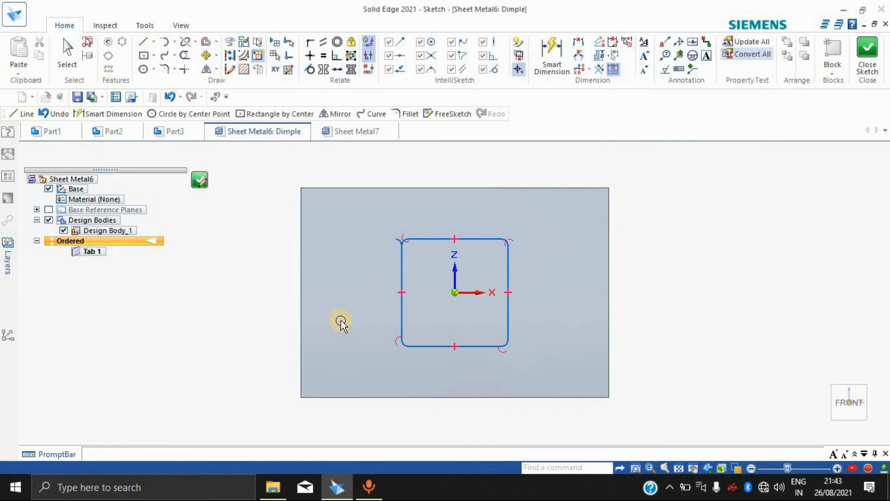
{"action": "key", "text": "ctrl+a"}
{"action": "key", "text": "Escape"}
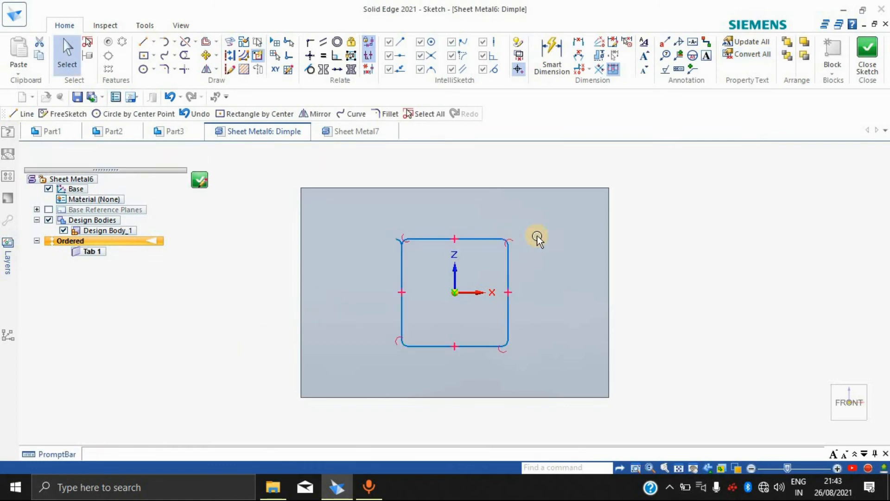
{"action": "left_click_drag", "start_coordinate": [547, 232], "coordinate": [376, 360]}
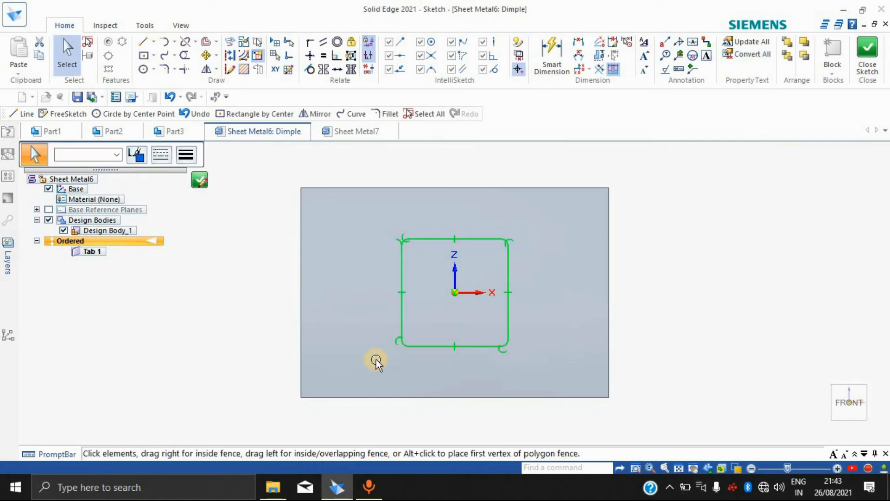
{"action": "key", "text": "Delete"}
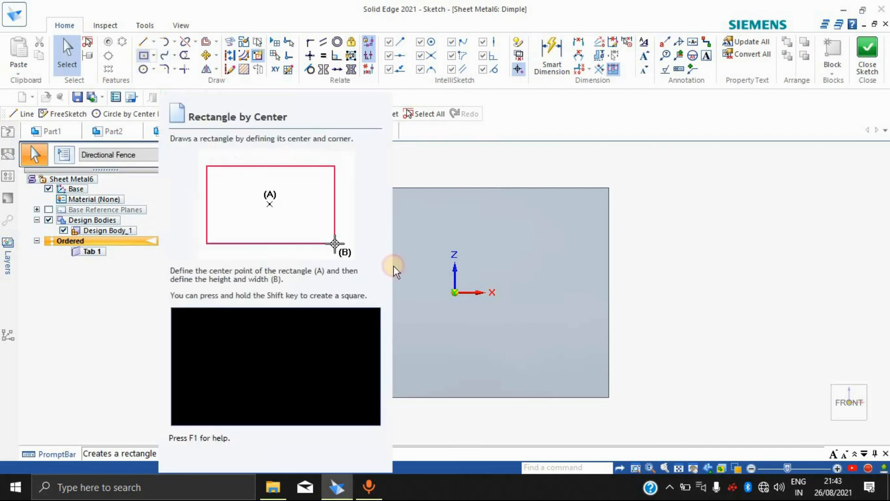
Step: Sketch a plain rectangle by center on the origin and finish the dimple sketch
{"action": "left_click", "coordinate": [144, 56]}
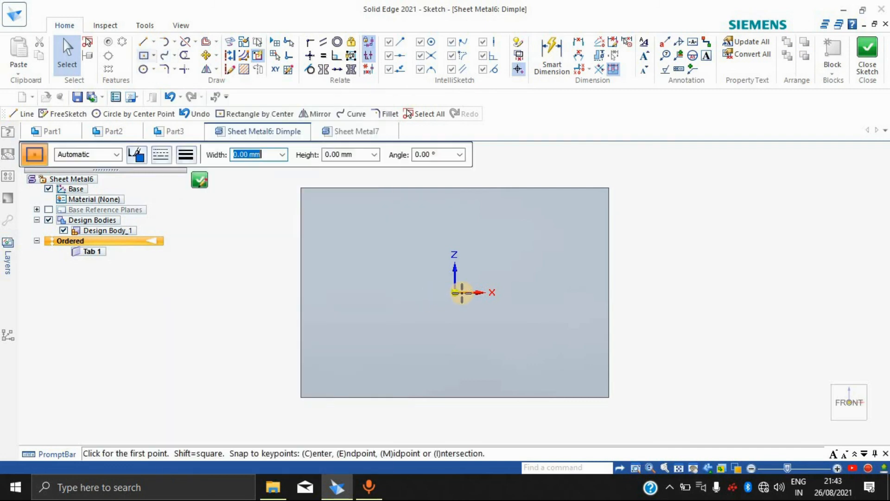
{"action": "left_click", "coordinate": [532, 360]}
{"action": "left_click", "coordinate": [856, 54]}
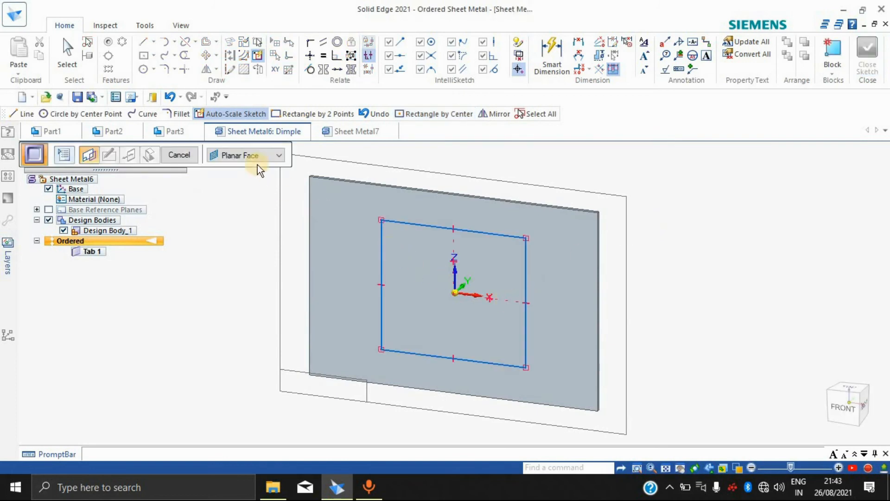
Step: Form the dimple inside the rectangle about 46 mm deep towards the back of the plate
{"action": "left_click", "coordinate": [483, 253]}
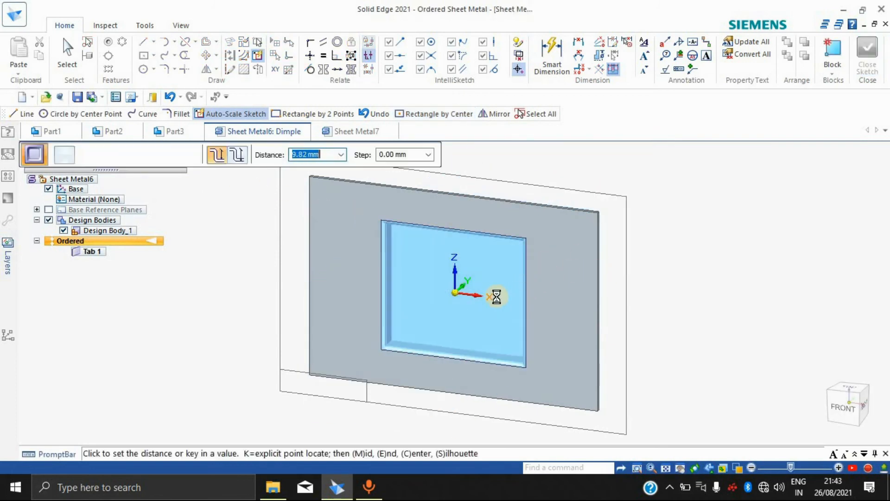
{"action": "left_click", "coordinate": [541, 271]}
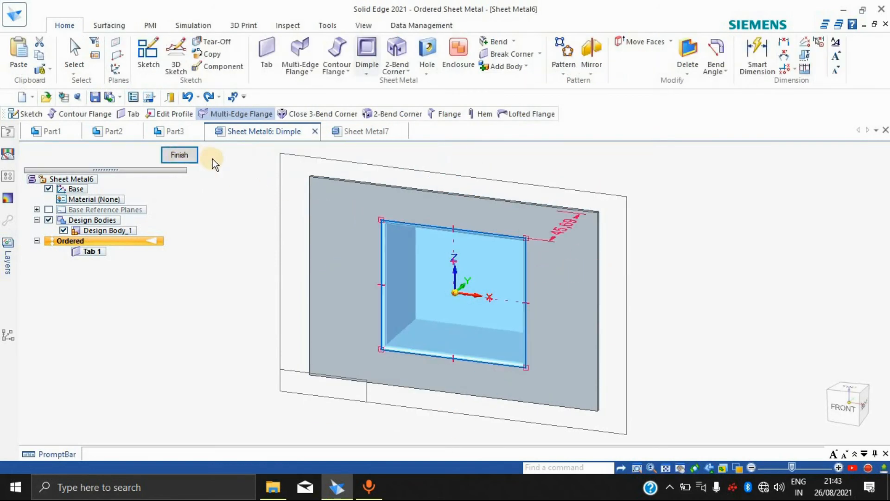
{"action": "middle_click_drag", "start_coordinate": [735, 243], "coordinate": [407, 135]}
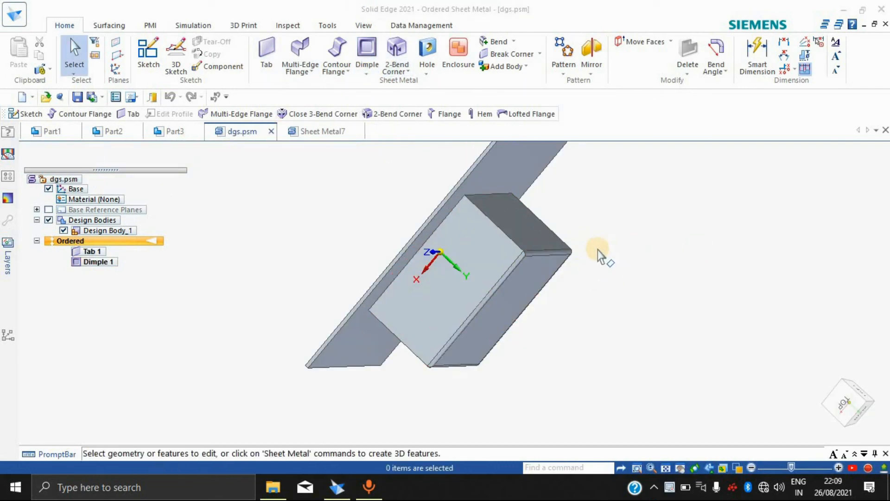
{"action": "middle_click_drag", "start_coordinate": [739, 352], "coordinate": [644, 269]}
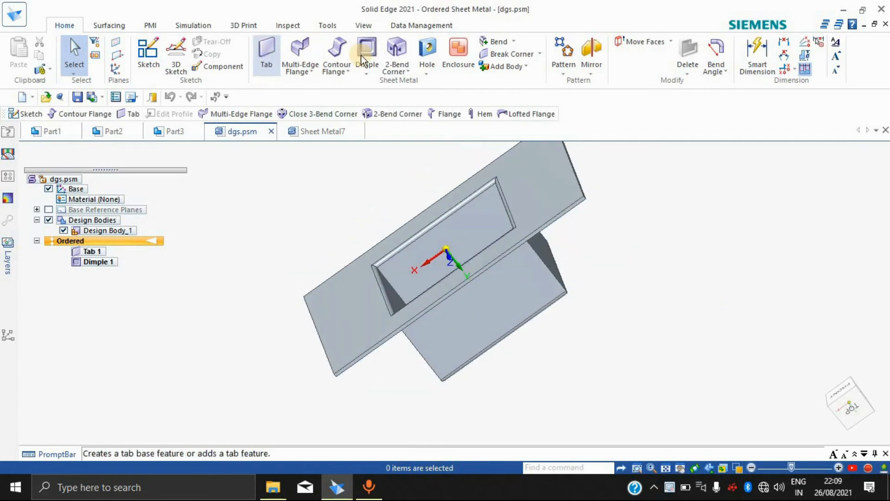
{"action": "left_click", "coordinate": [368, 66]}
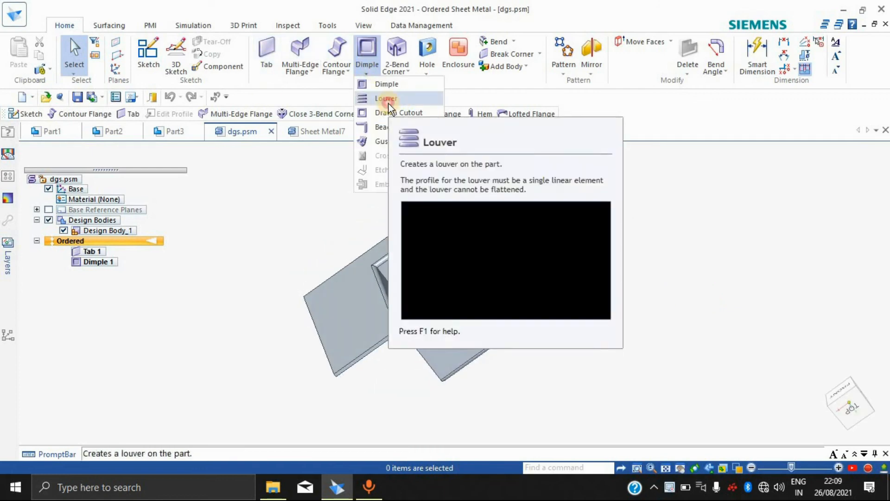
{"action": "left_click", "coordinate": [389, 98]}
{"action": "left_click", "coordinate": [427, 254]}
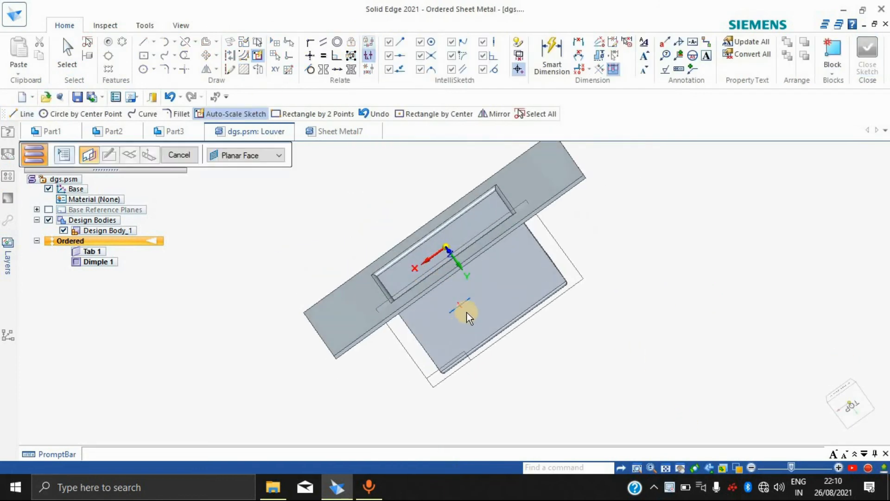
{"action": "left_click", "coordinate": [179, 155]}
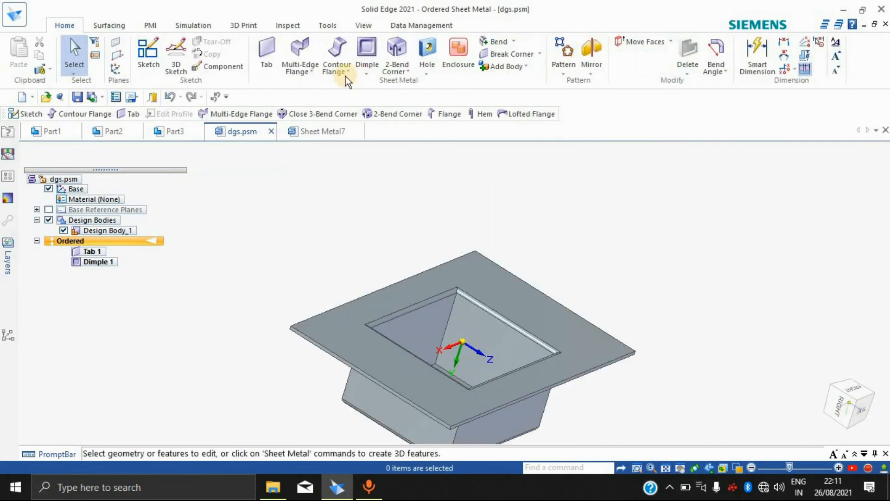
Step: Start a Louver on the plate's flat face and sketch a vertical line about 44 mm long beside the dimple
{"action": "left_click", "coordinate": [370, 69]}
{"action": "left_click", "coordinate": [385, 98]}
{"action": "left_click", "coordinate": [517, 304]}
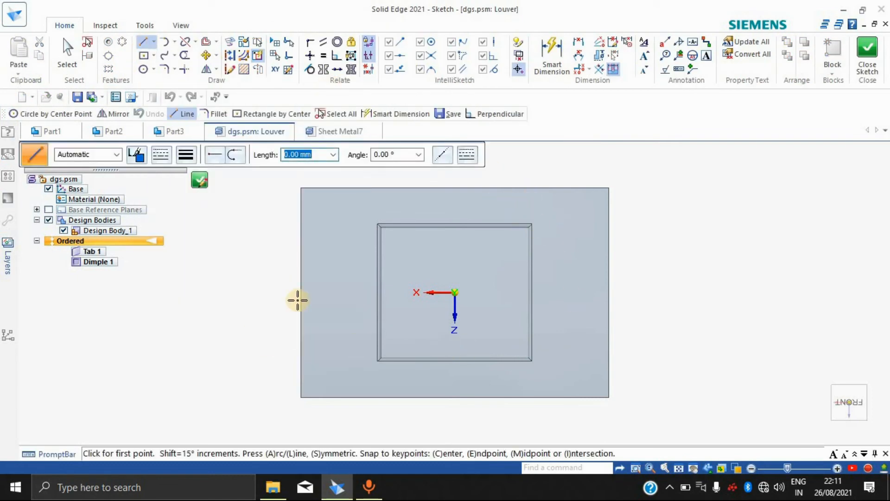
{"action": "left_click", "coordinate": [571, 253]}
{"action": "left_click", "coordinate": [570, 338]}
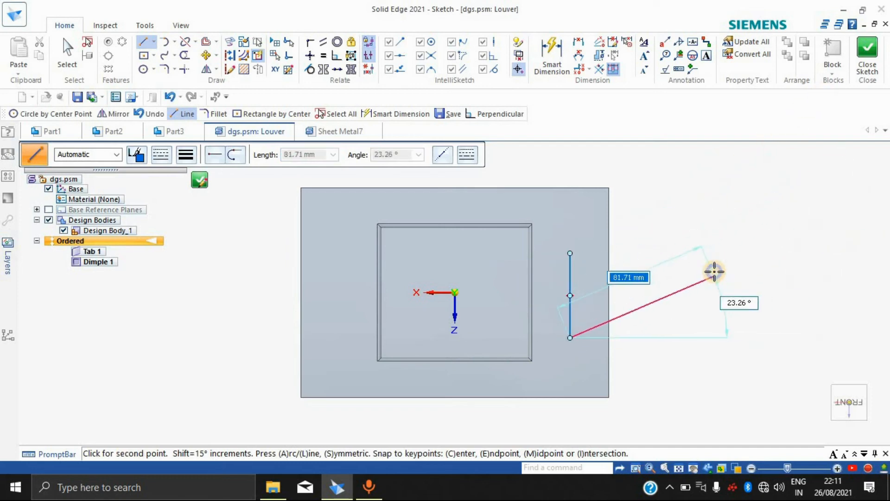
{"action": "right_click", "coordinate": [715, 271]}
{"action": "key", "text": "Escape"}
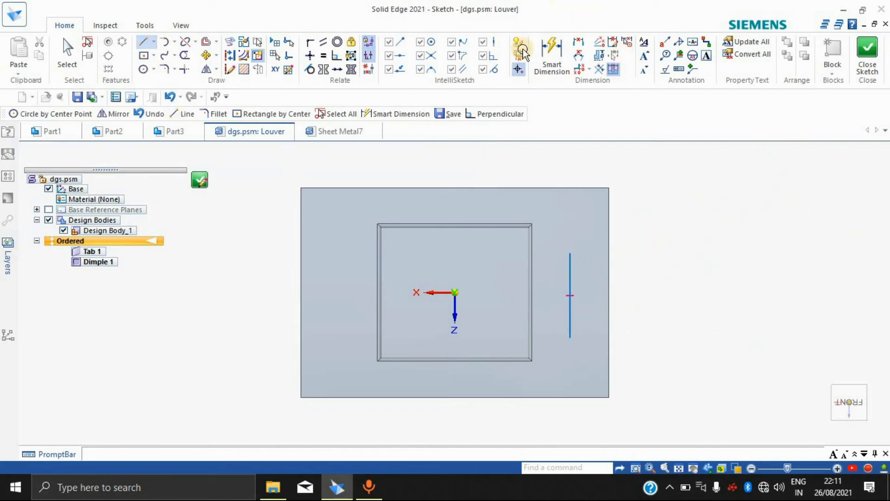
Step: Dimension the louver line's length and set it to 20 mm
{"action": "left_click", "coordinate": [545, 56]}
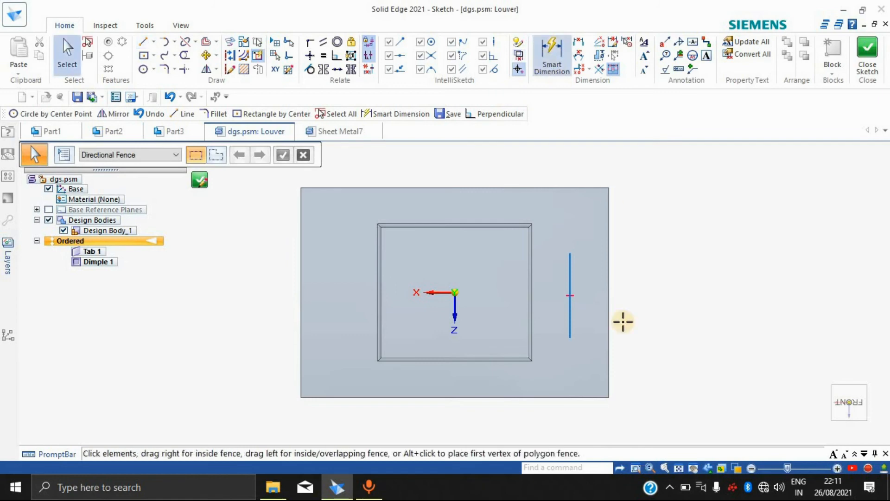
{"action": "left_click", "coordinate": [570, 293]}
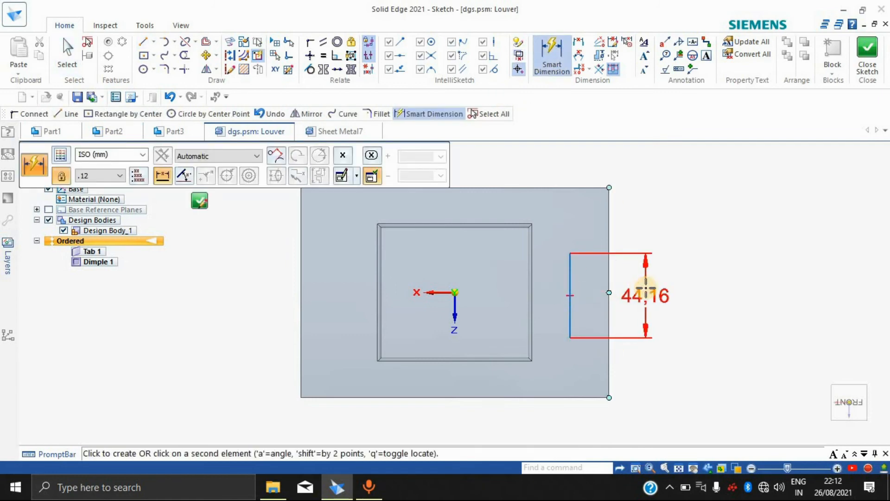
{"action": "left_click", "coordinate": [646, 288]}
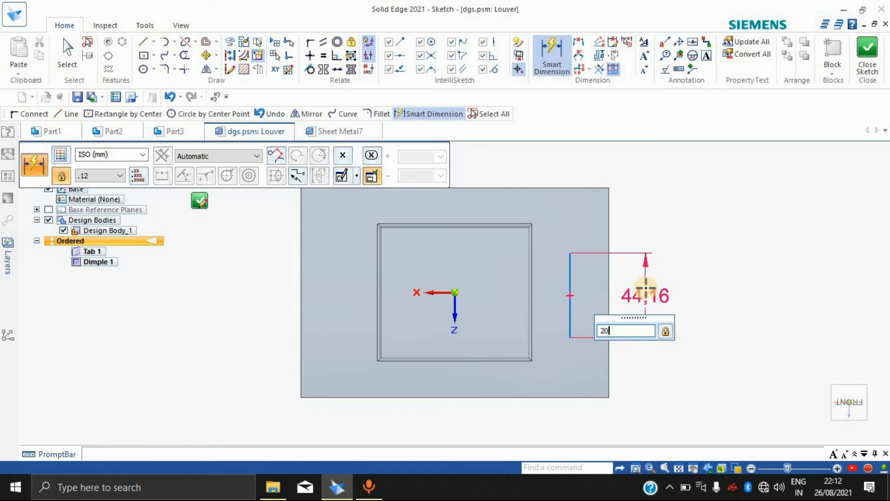
{"action": "key", "text": "Return"}
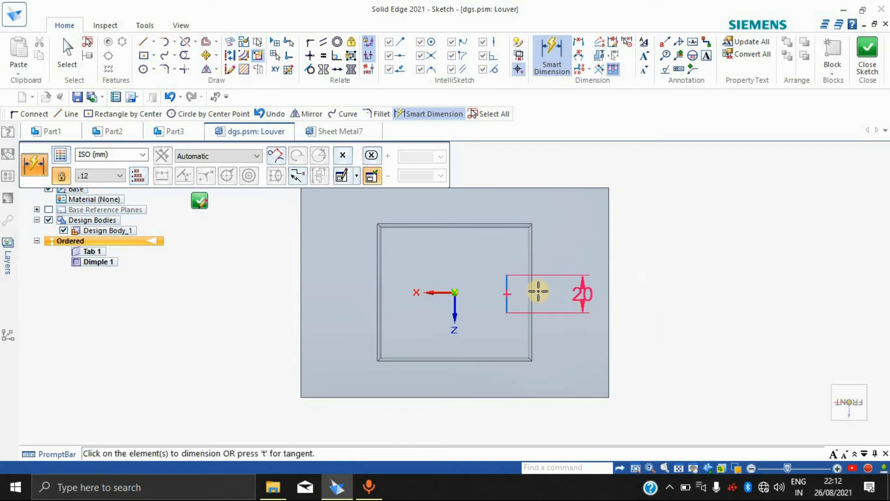
Step: Cancel a second dimension on the vertical louver line and undo its 20 mm length change
{"action": "left_click", "coordinate": [505, 290]}
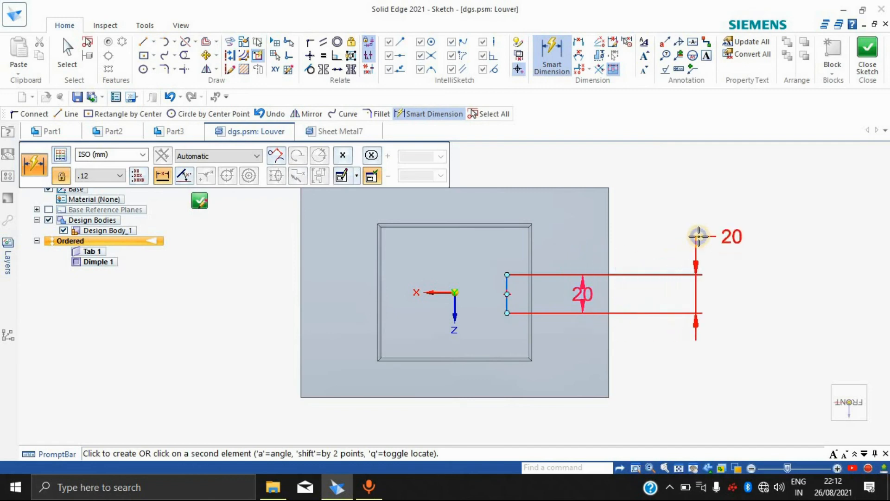
{"action": "key", "text": "Escape"}
{"action": "key", "text": "Escape"}
{"action": "key", "text": "ctrl+z"}
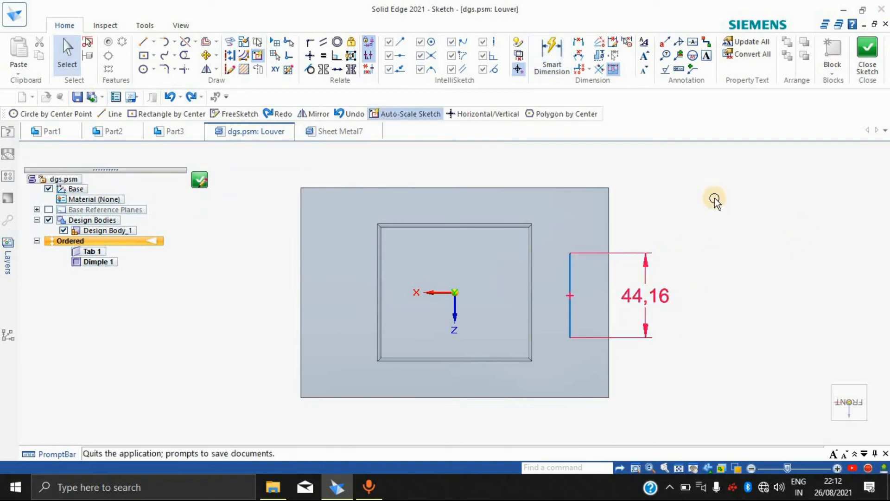
Step: Try setting the louver line's existing length dimension to 20 mm, and undo that change
{"action": "left_click", "coordinate": [645, 297]}
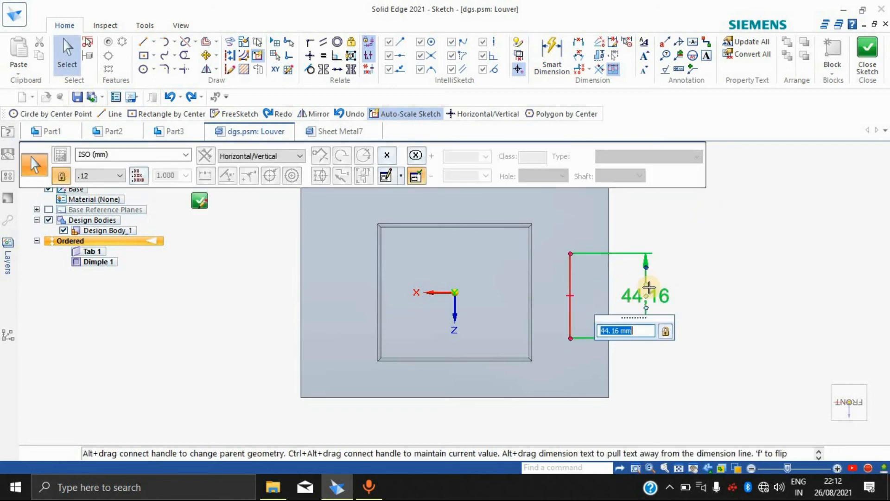
{"action": "key", "text": "Return"}
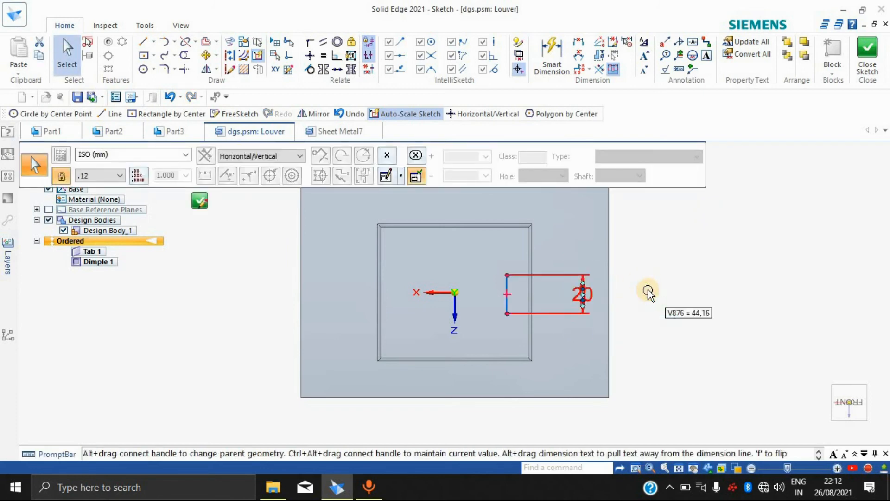
{"action": "key", "text": "ctrl+z"}
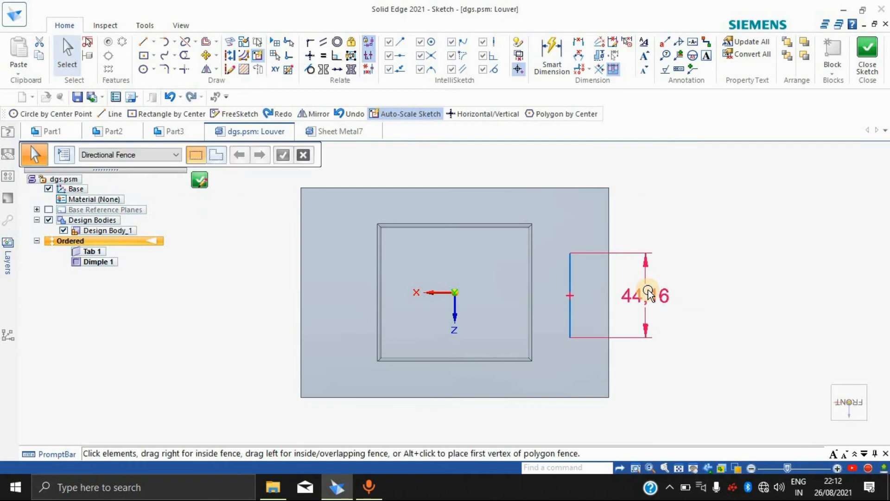
Step: Replace the vertical louver line with a short horizontal line between the dimple and the plate's side edge, and finish the sketch
{"action": "left_click", "coordinate": [574, 269]}
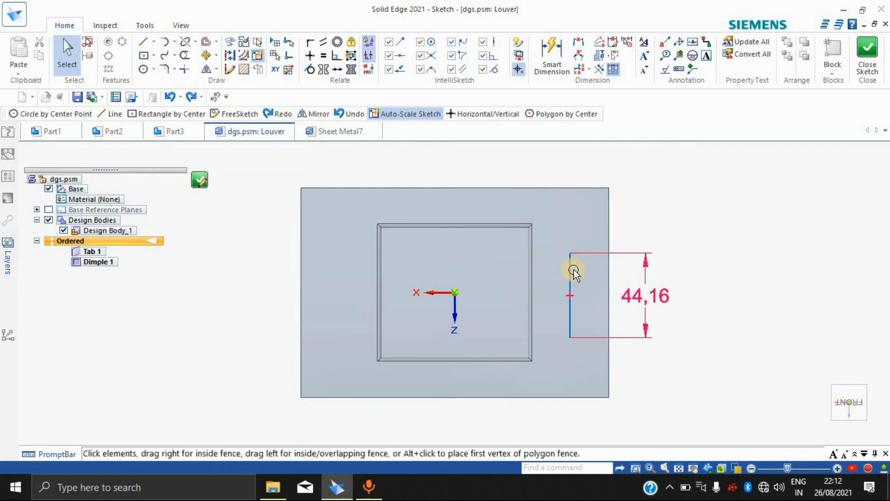
{"action": "key", "text": "Delete"}
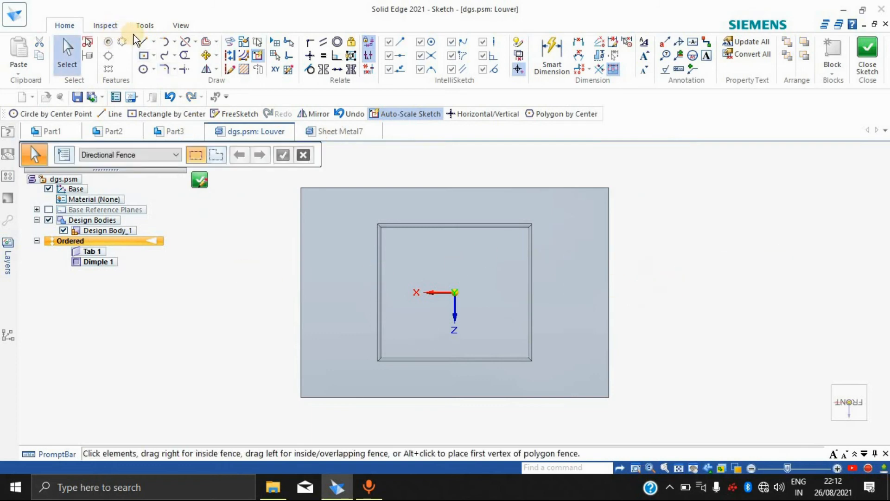
{"action": "left_click", "coordinate": [143, 42]}
{"action": "left_click", "coordinate": [552, 247]}
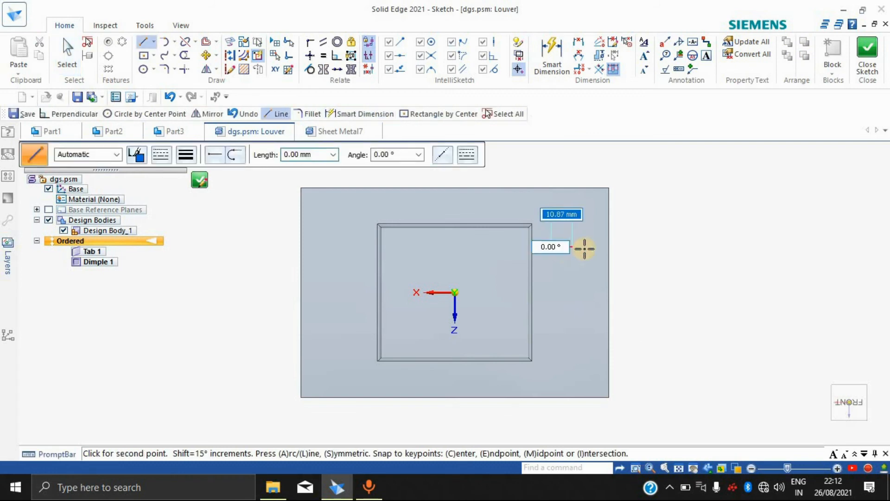
{"action": "left_click", "coordinate": [587, 247]}
{"action": "right_click", "coordinate": [642, 196]}
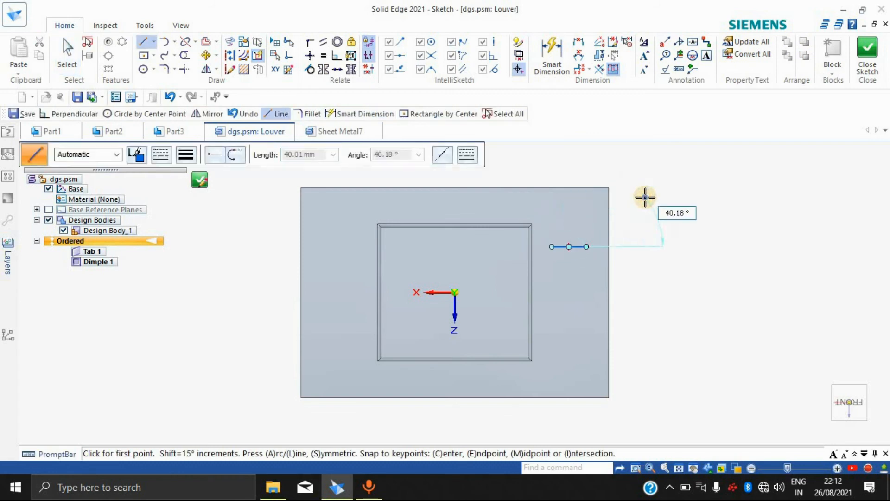
{"action": "left_click", "coordinate": [874, 57]}
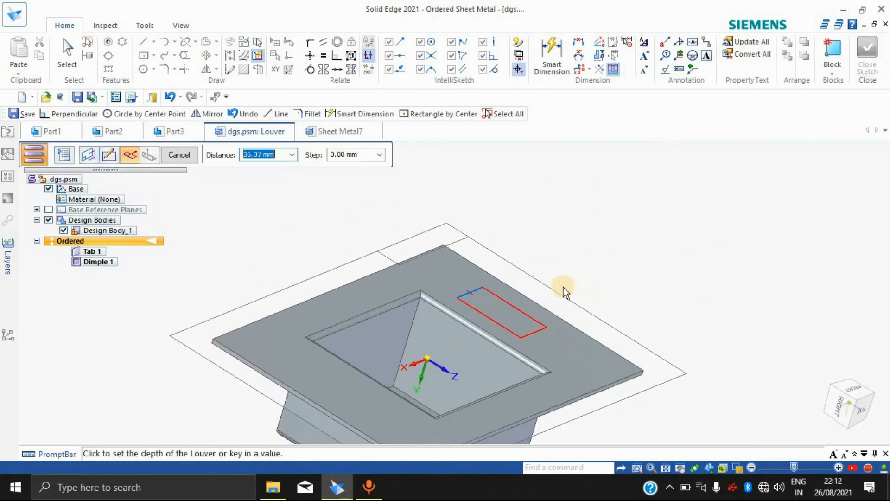
Step: Form the louver from the short line with a depth of about 5 mm and a height of about 3 mm
{"action": "scroll", "coordinate": [563, 287], "scroll_direction": "up", "scroll_amount": 5}
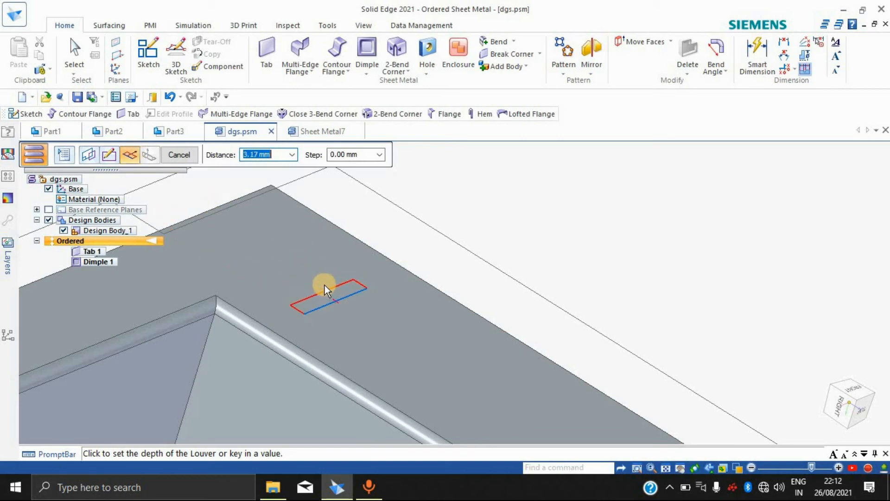
{"action": "left_click", "coordinate": [319, 285]}
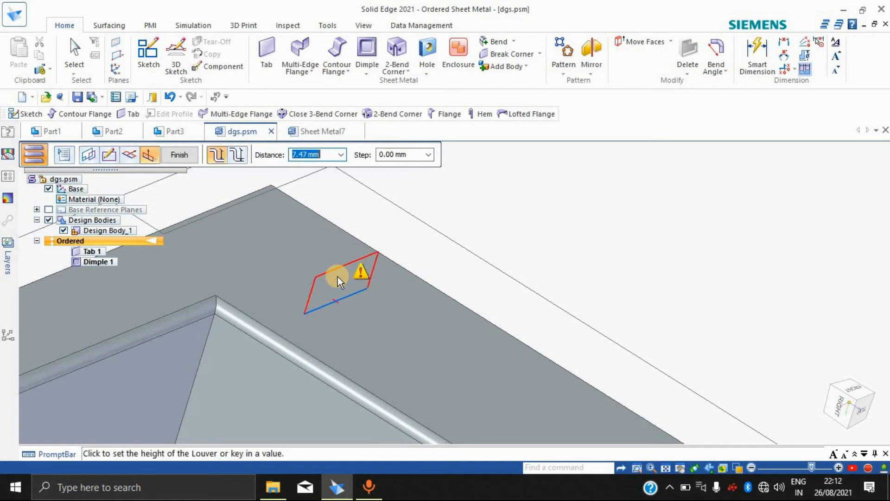
{"action": "left_click", "coordinate": [336, 315]}
{"action": "middle_click_drag", "start_coordinate": [588, 273], "coordinate": [312, 235]}
{"action": "middle_click_drag", "start_coordinate": [431, 198], "coordinate": [508, 255]}
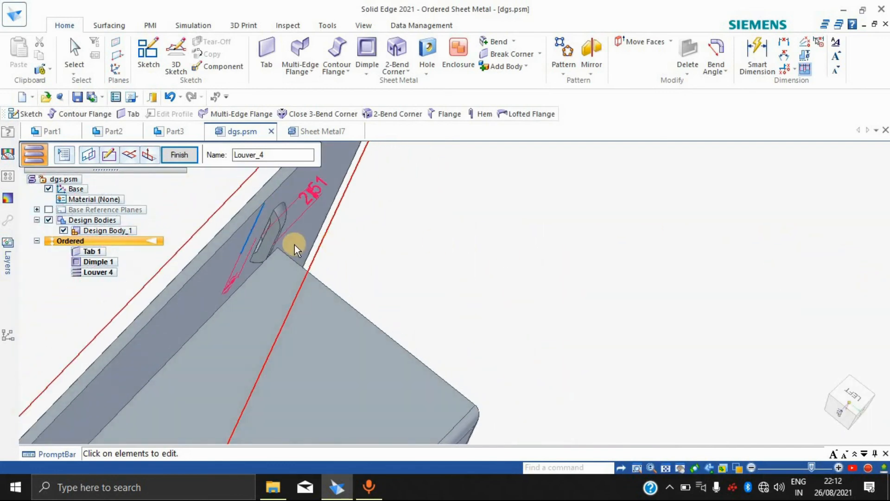
{"action": "scroll", "coordinate": [296, 245], "scroll_direction": "up", "scroll_amount": 4}
{"action": "scroll", "coordinate": [383, 239], "scroll_direction": "down", "scroll_amount": 4}
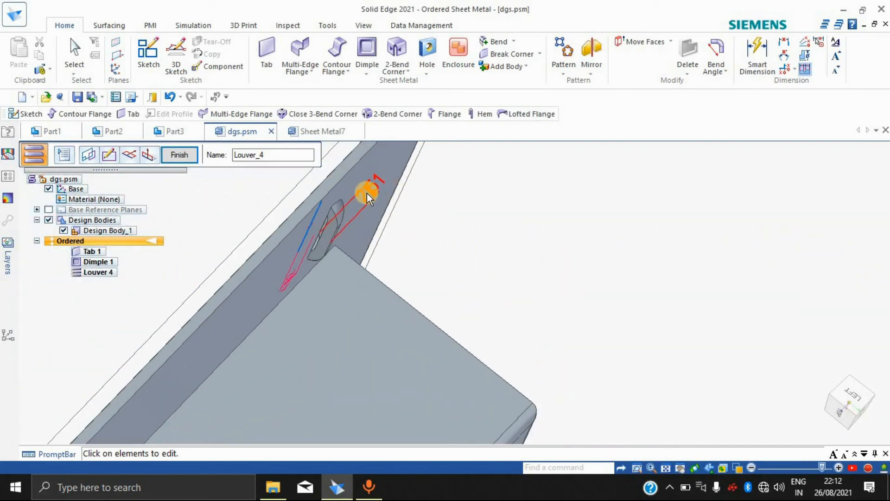
{"action": "middle_click_drag", "start_coordinate": [372, 193], "coordinate": [580, 294]}
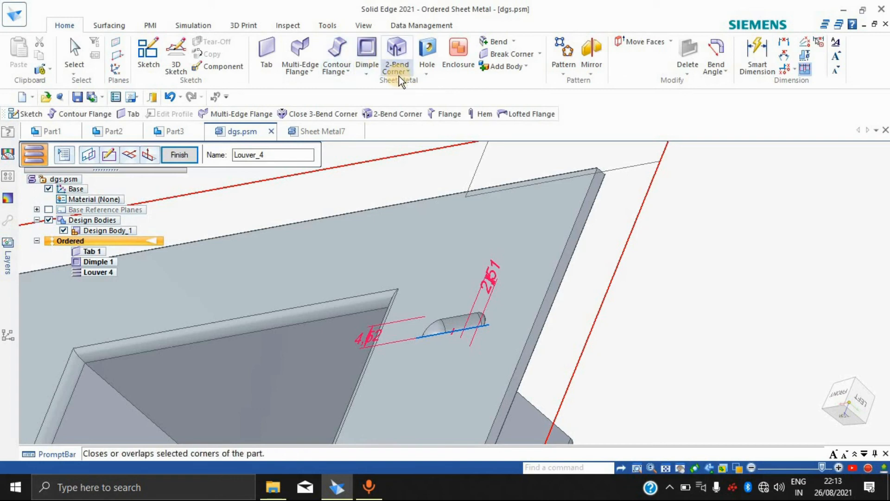
Step: Start a Drawn Cutout on the plate's face and sketch a centered rectangle about 19 by 11 mm on the opposite side of the dimple from the louver
{"action": "left_click", "coordinate": [370, 73]}
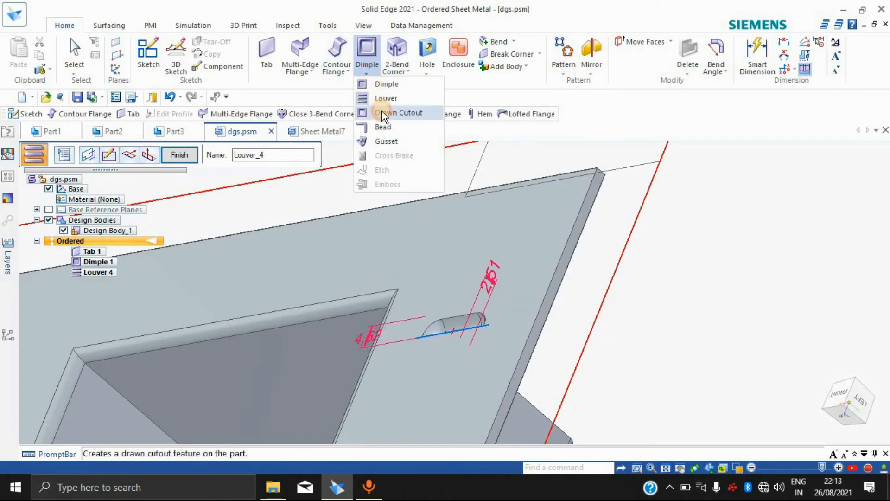
{"action": "left_click", "coordinate": [372, 252]}
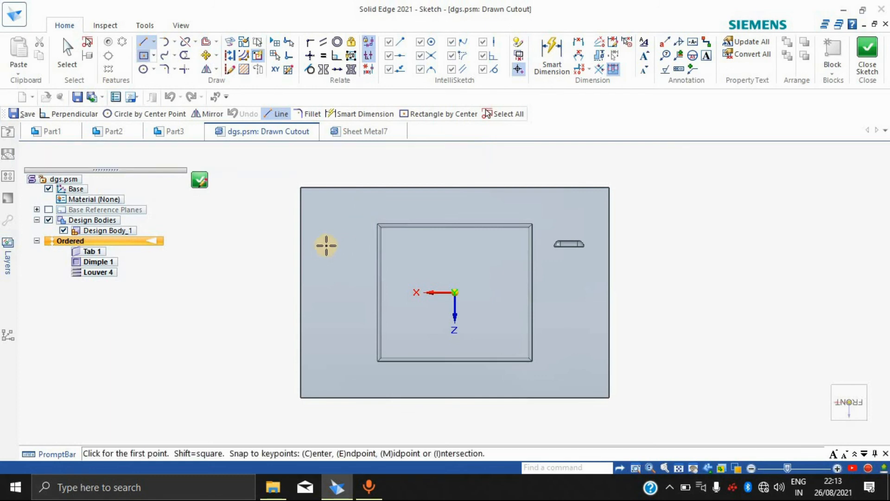
{"action": "left_click", "coordinate": [351, 264]}
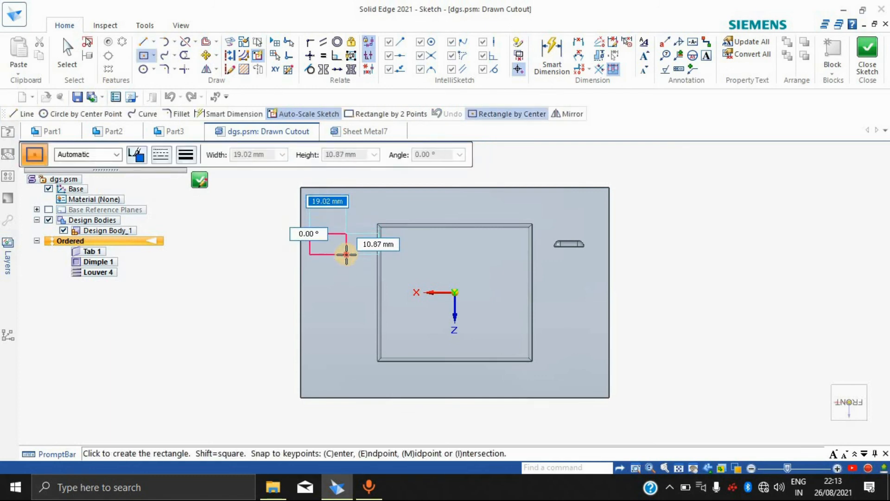
{"action": "left_click", "coordinate": [346, 255]}
{"action": "left_click", "coordinate": [867, 50]}
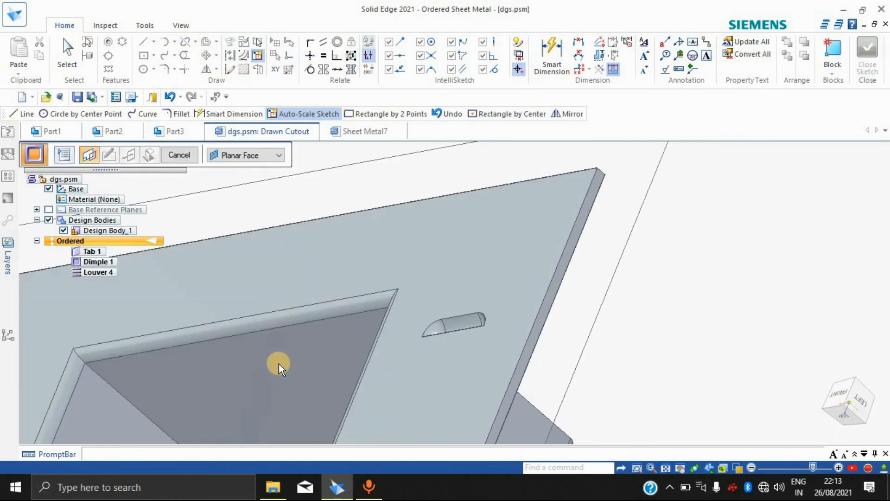
Step: Form the drawn cutout from the small rectangle so its walls project out of the plate on the side opposite the dimple
{"action": "left_click", "coordinate": [181, 133]}
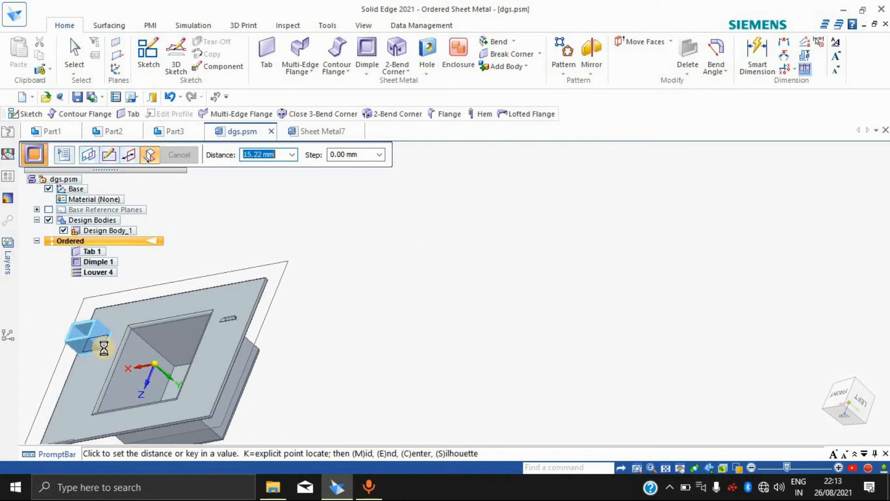
{"action": "middle_click_drag", "start_coordinate": [322, 358], "coordinate": [224, 342]}
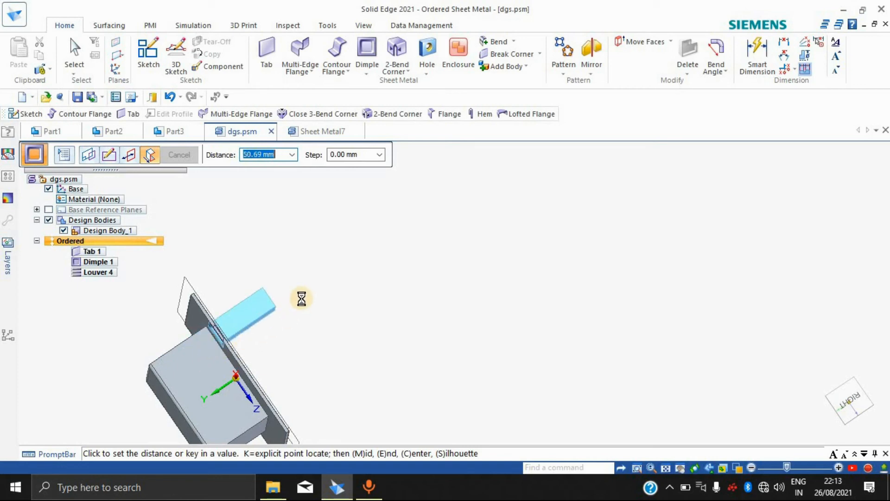
{"action": "left_click", "coordinate": [302, 300]}
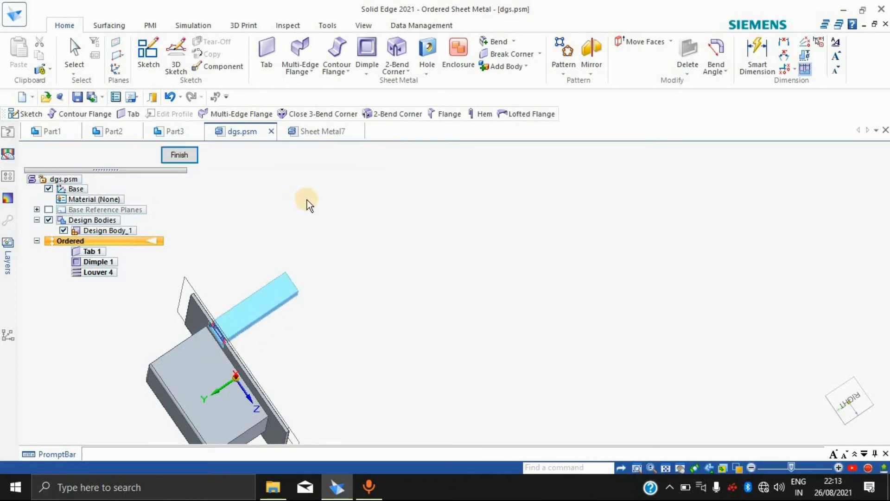
{"action": "scroll", "coordinate": [357, 289], "scroll_direction": "down", "scroll_amount": 3}
{"action": "mouse_move", "coordinate": [371, 309]}
{"action": "middle_mouse_down"}
{"action": "mouse_move", "coordinate": [302, 355]}
{"action": "mouse_move", "coordinate": [276, 344]}
{"action": "middle_mouse_up"}
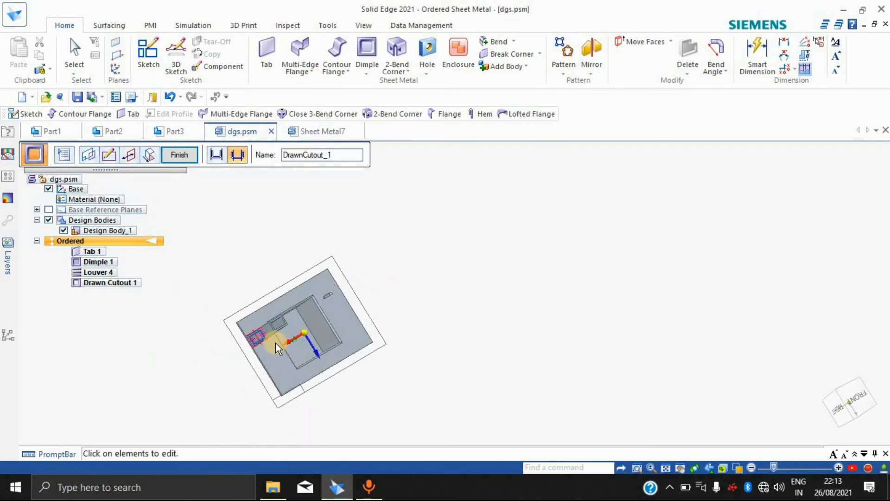
{"action": "scroll", "coordinate": [276, 343], "scroll_direction": "up", "scroll_amount": 5}
Step: Start a Bead on the plain plate in Sheet Metal8 and try an L-shaped path with a vertical line about 53 mm long and a horizontal line
{"action": "left_click", "coordinate": [368, 74]}
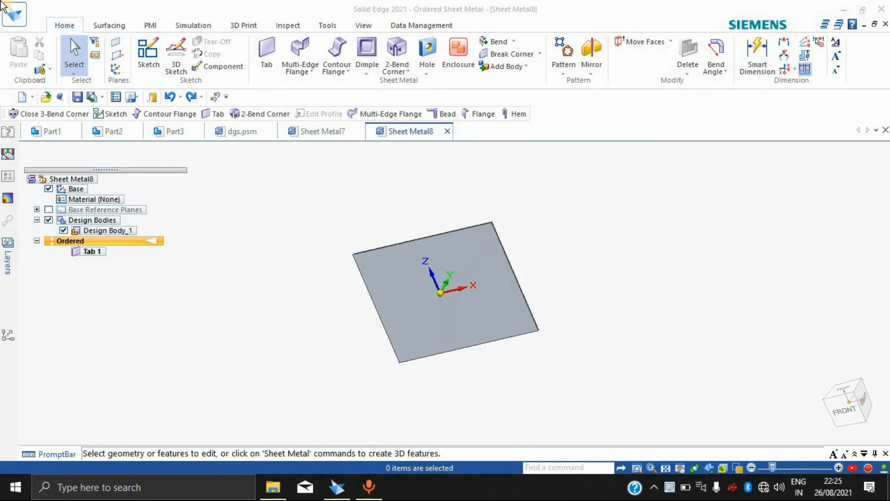
{"action": "left_click", "coordinate": [406, 71]}
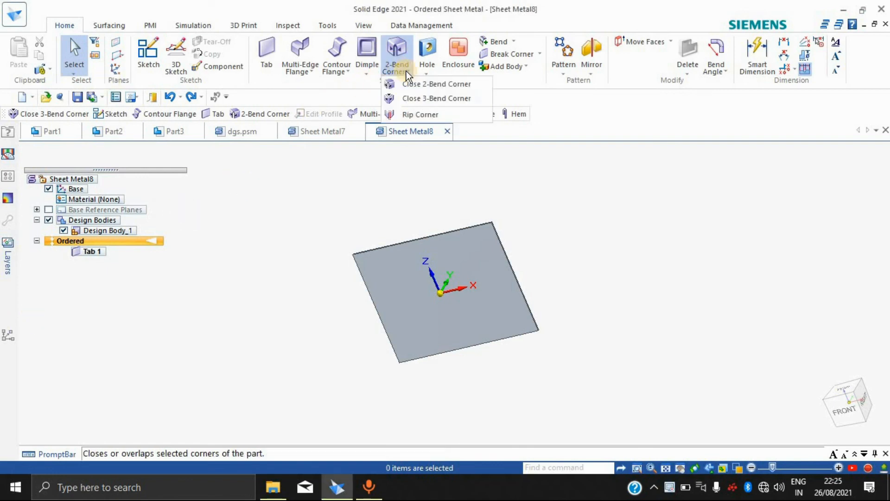
{"action": "left_click", "coordinate": [365, 65]}
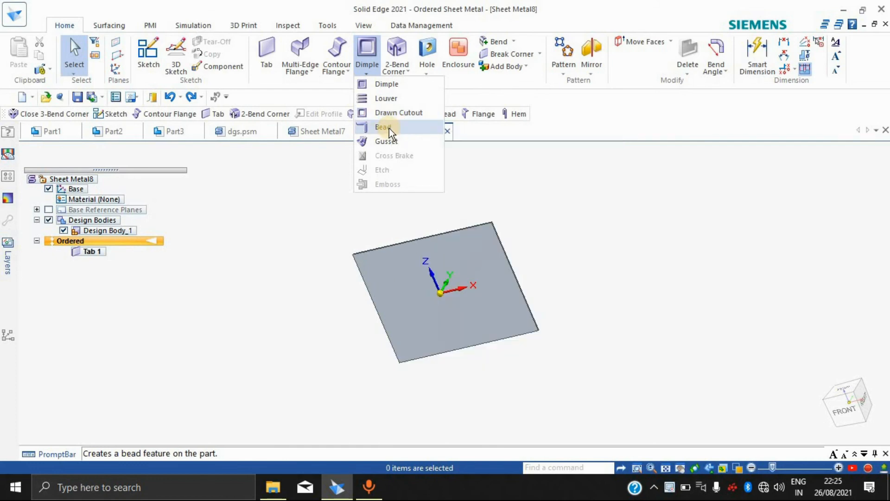
{"action": "left_click", "coordinate": [389, 128]}
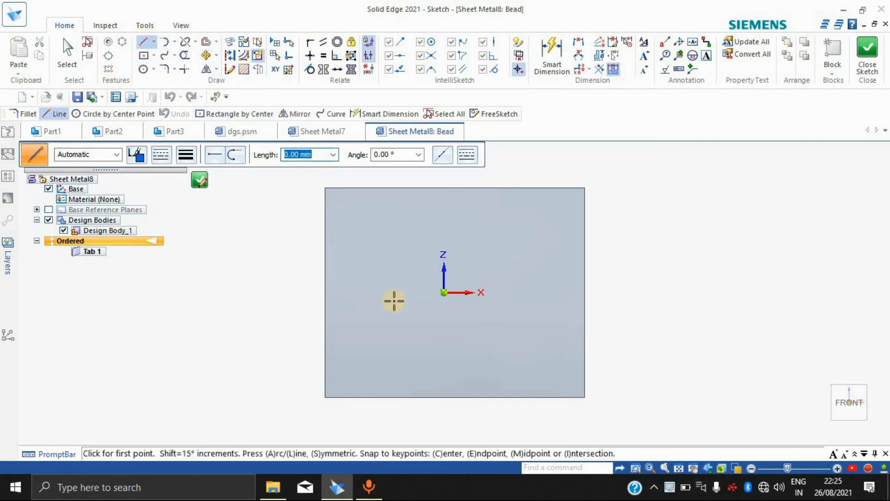
{"action": "left_click", "coordinate": [381, 363]}
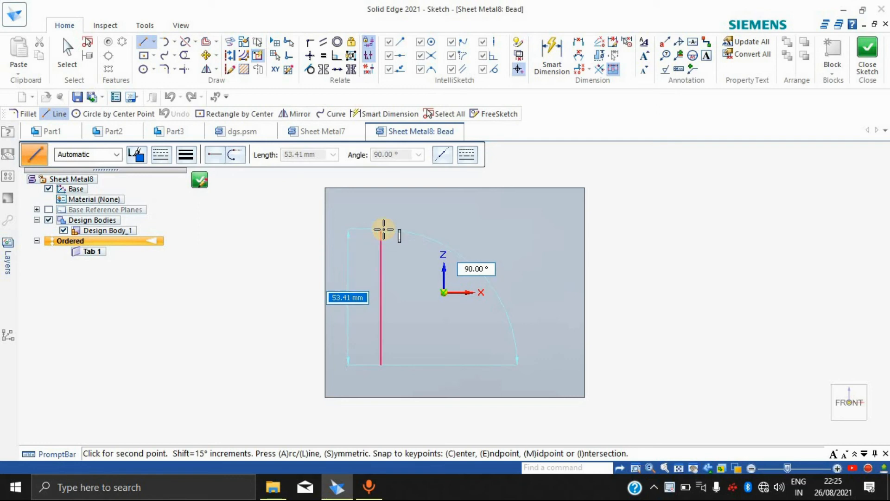
{"action": "left_click", "coordinate": [382, 229]}
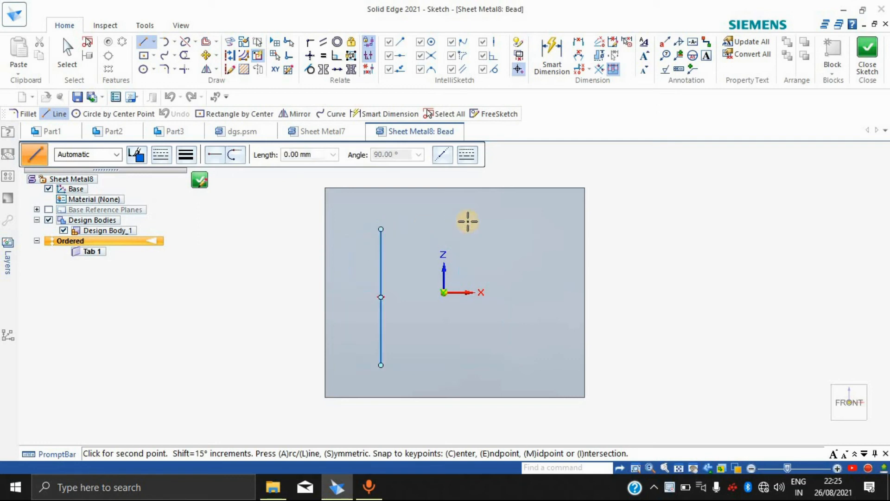
{"action": "left_click", "coordinate": [512, 230]}
{"action": "right_click", "coordinate": [641, 189]}
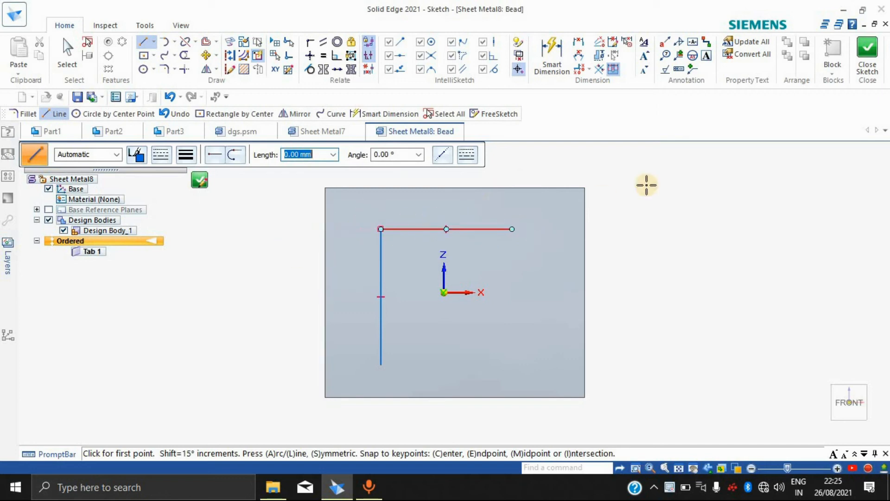
{"action": "key", "text": "Escape"}
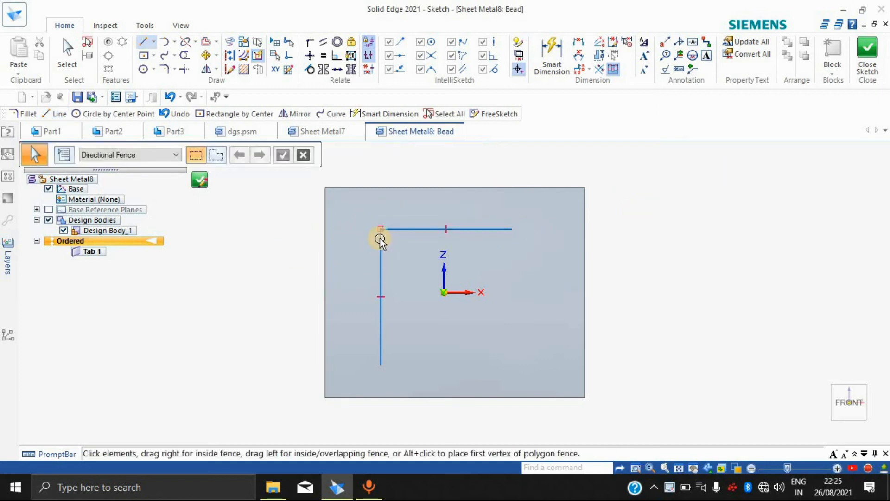
{"action": "left_click", "coordinate": [867, 55]}
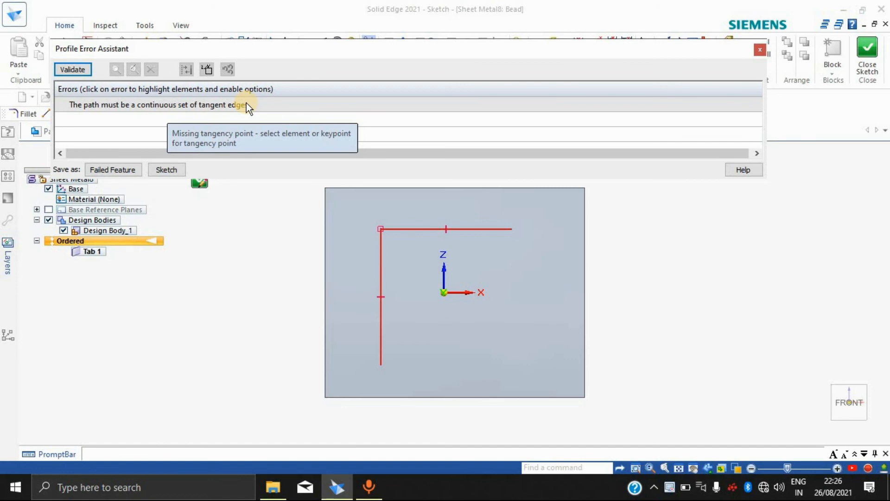
{"action": "left_click", "coordinate": [761, 50]}
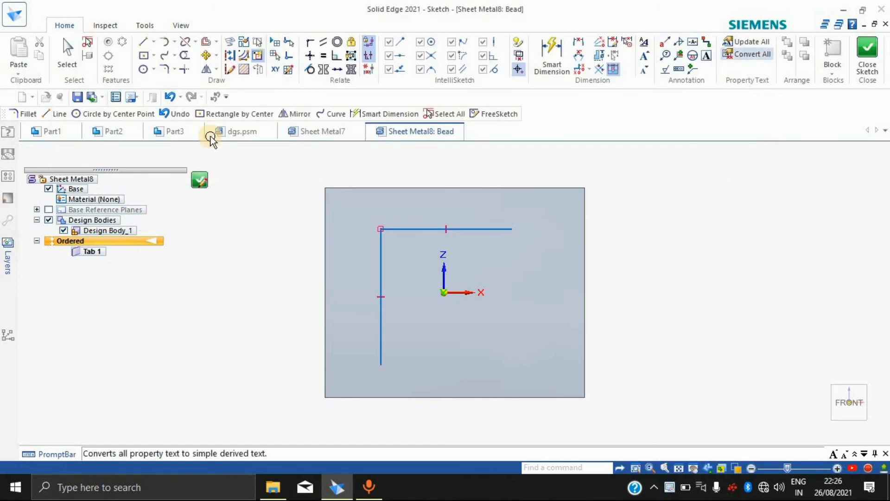
Step: Draw a tangent arc from the vertical line's midpoint to the horizontal line's midpoint of the L-shaped bead path
{"action": "left_click", "coordinate": [173, 43]}
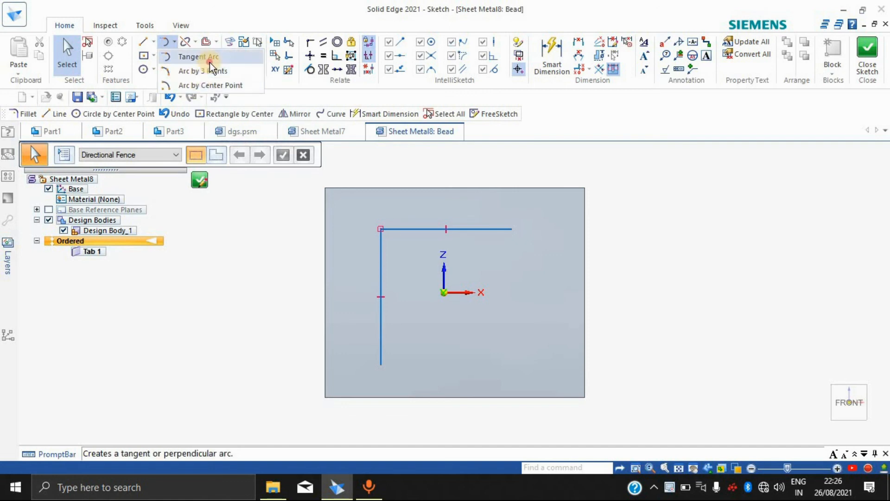
{"action": "left_click", "coordinate": [208, 58]}
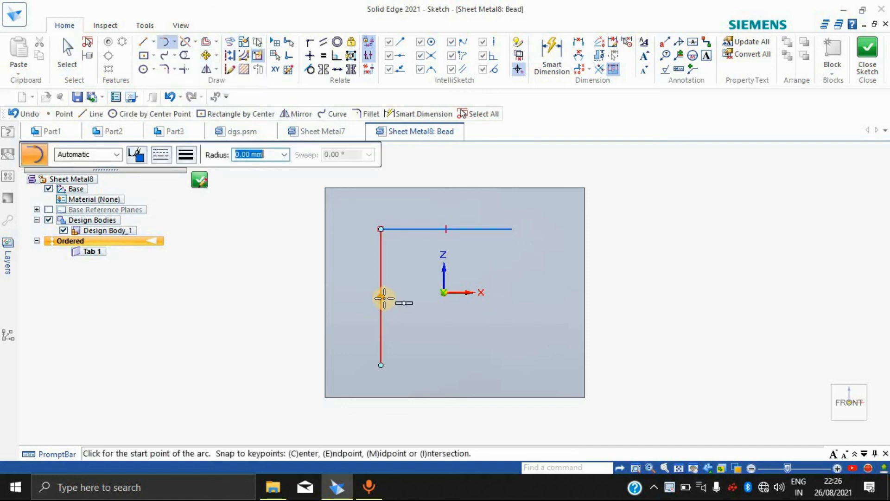
{"action": "left_click", "coordinate": [382, 297]}
{"action": "left_click", "coordinate": [447, 229]}
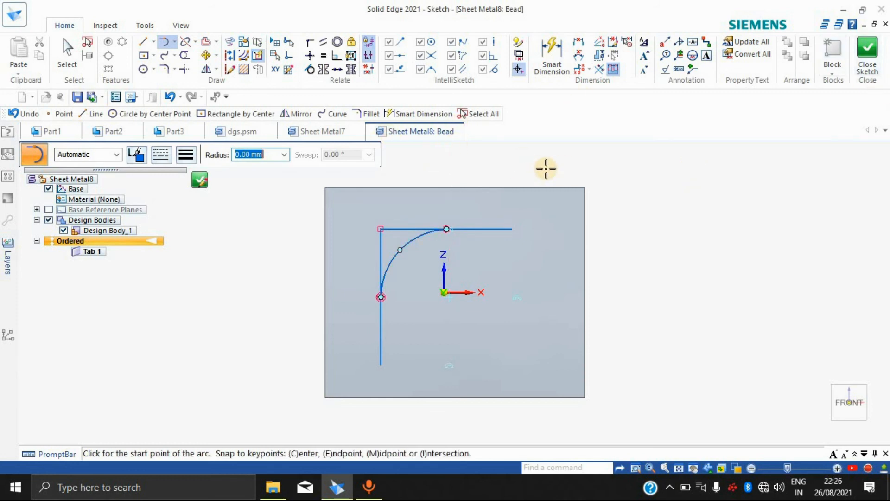
{"action": "key", "text": "Escape"}
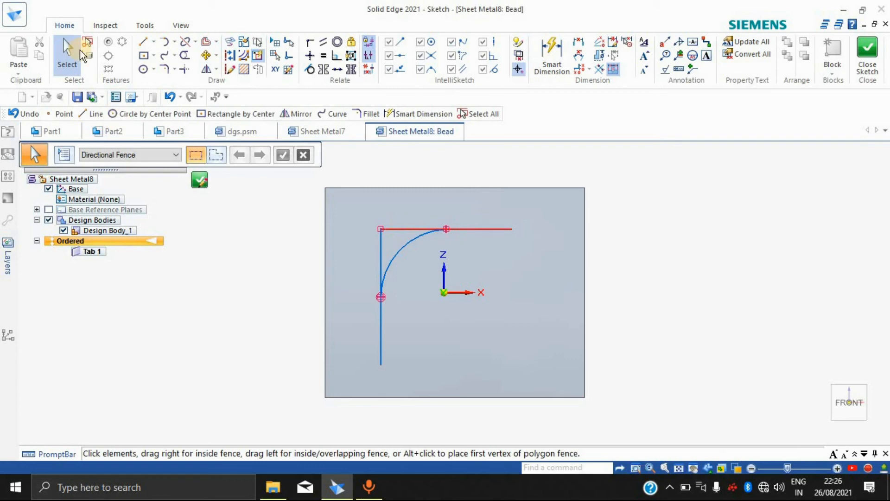
Step: Trim the square corner outside the arc and try to accept the path sketch
{"action": "left_click", "coordinate": [184, 55]}
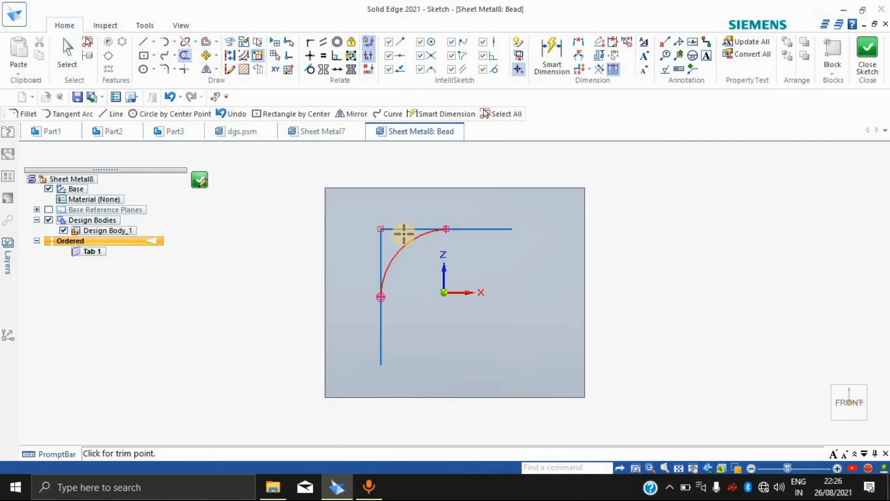
{"action": "left_click", "coordinate": [391, 231]}
{"action": "left_click", "coordinate": [381, 249]}
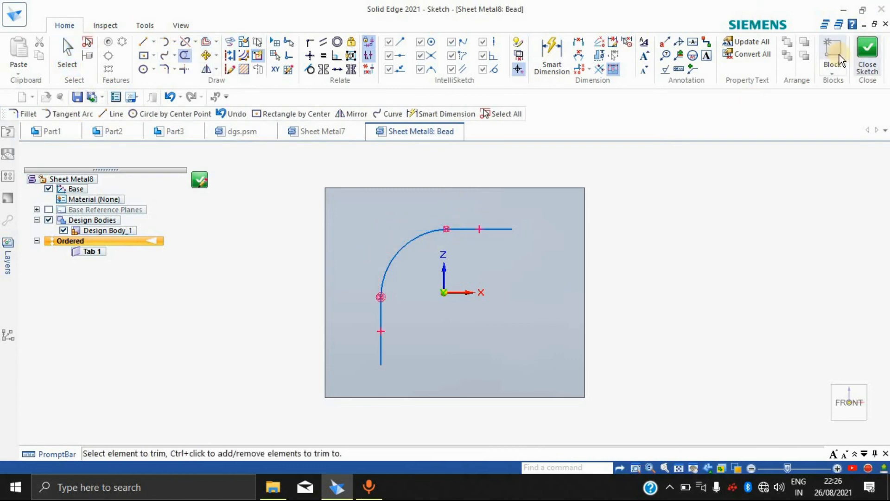
{"action": "left_click", "coordinate": [873, 56]}
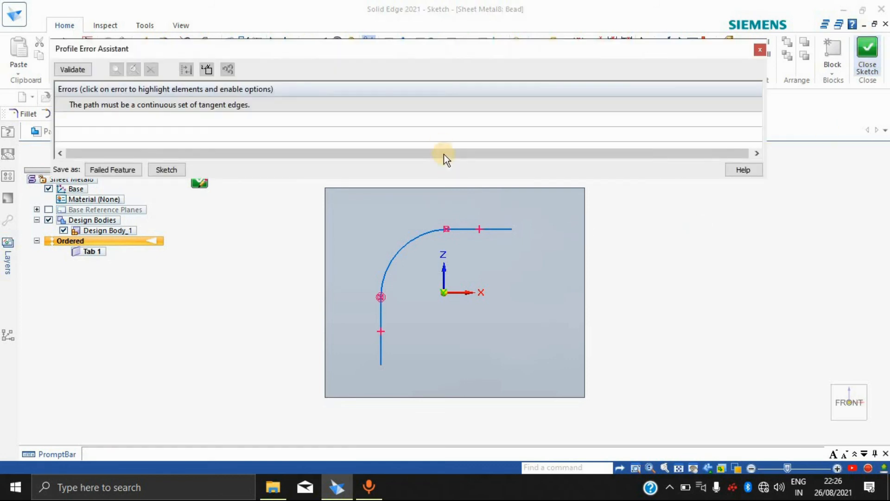
{"action": "left_click", "coordinate": [760, 50]}
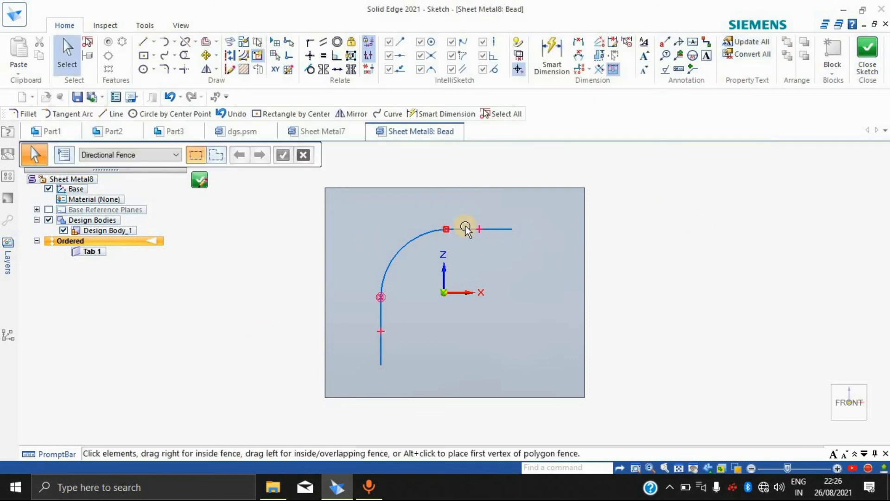
Step: Delete the remaining horizontal line from the path and close the sketch
{"action": "left_click", "coordinate": [465, 226]}
{"action": "key", "text": "Delete"}
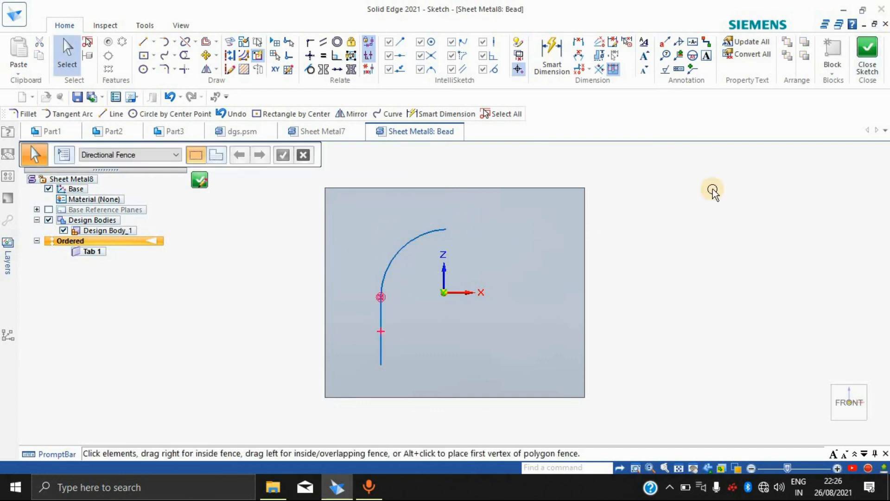
{"action": "left_click", "coordinate": [867, 51]}
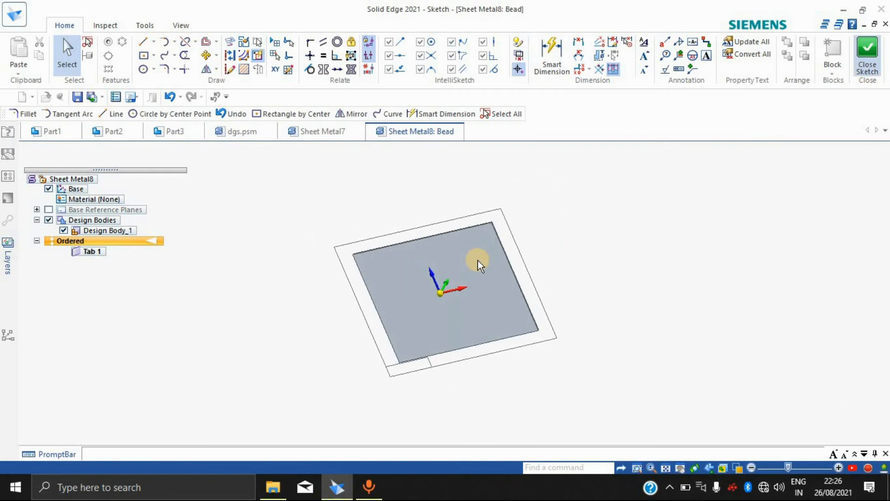
Step: Form the bead along the line-and-arc path toward the plate's negative Y side and finish the feature
{"action": "left_click", "coordinate": [412, 297]}
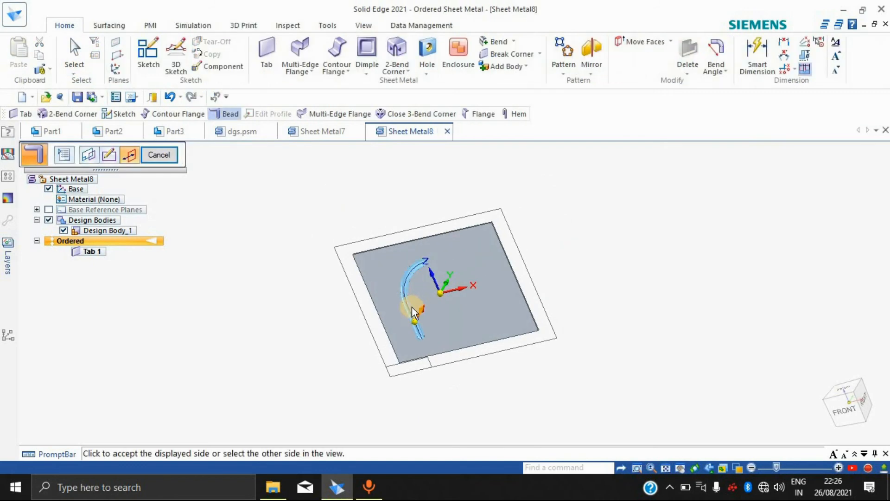
{"action": "scroll", "coordinate": [421, 302], "scroll_direction": "up", "scroll_amount": 6}
{"action": "scroll", "coordinate": [421, 302], "scroll_direction": "down", "scroll_amount": 2}
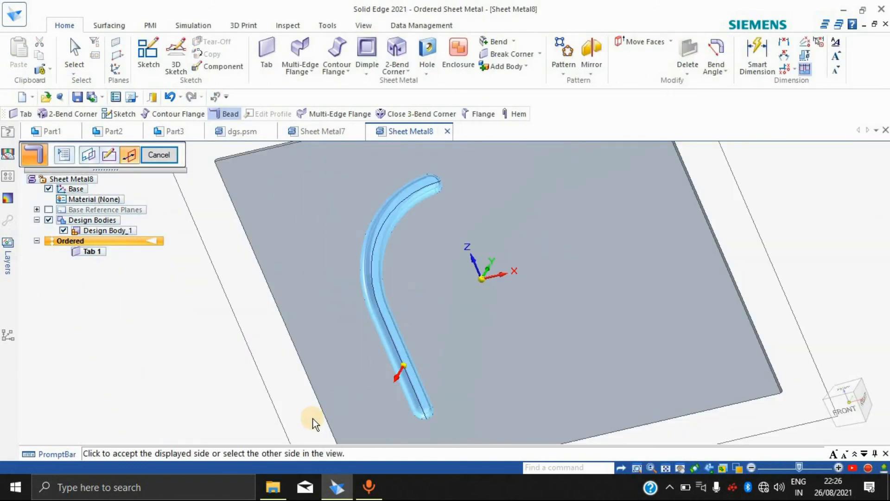
{"action": "middle_click_drag", "start_coordinate": [514, 281], "coordinate": [719, 204]}
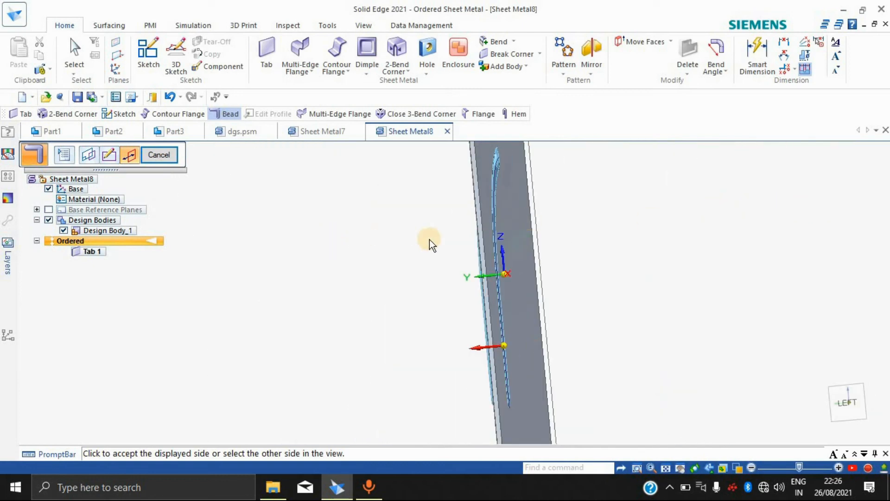
{"action": "left_click", "coordinate": [709, 235]}
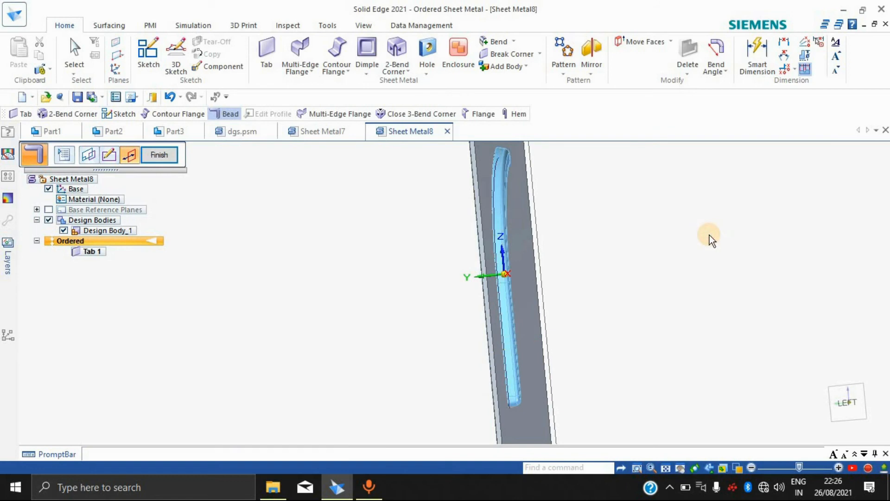
{"action": "middle_click_drag", "start_coordinate": [686, 246], "coordinate": [646, 198]}
{"action": "scroll", "coordinate": [645, 198], "scroll_direction": "up", "scroll_amount": 5}
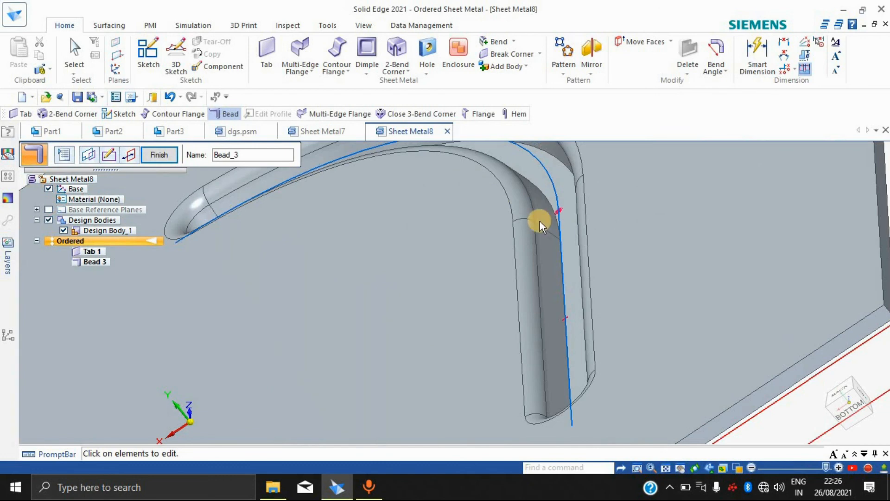
{"action": "middle_click_drag", "start_coordinate": [684, 250], "coordinate": [612, 256]}
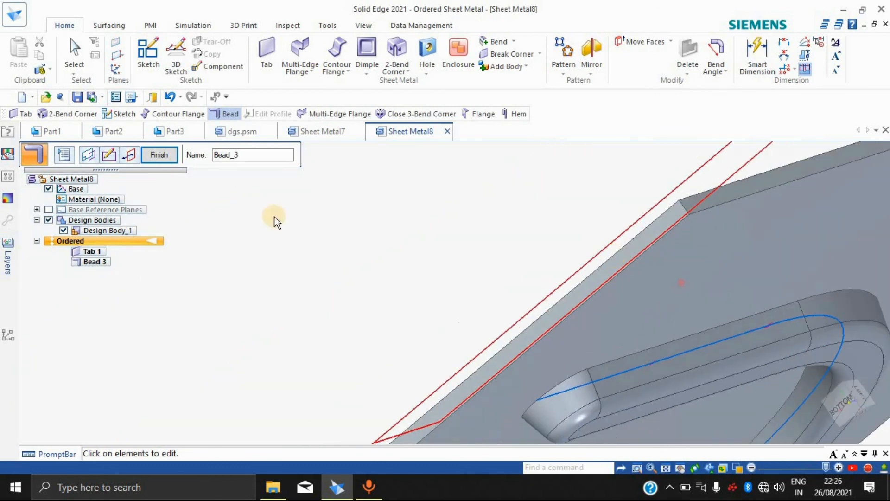
{"action": "left_click", "coordinate": [158, 155]}
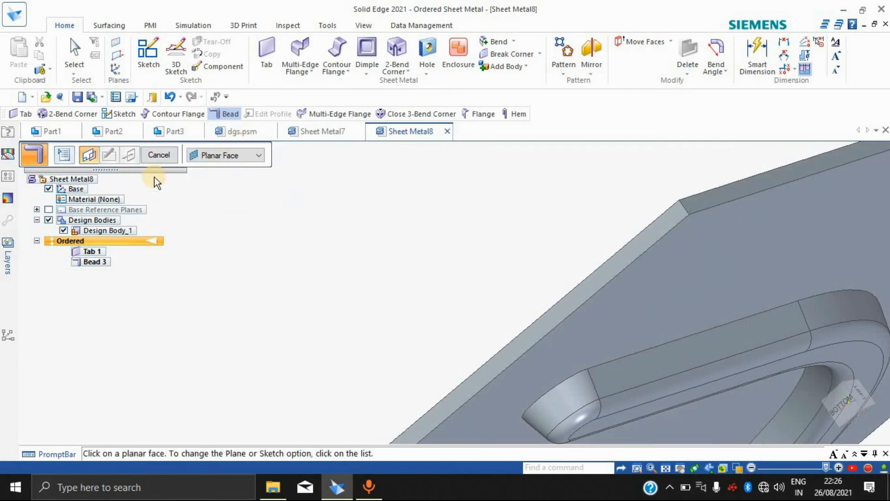
{"action": "key", "text": "ctrl+shift+a"}
{"action": "key", "text": "Escape"}
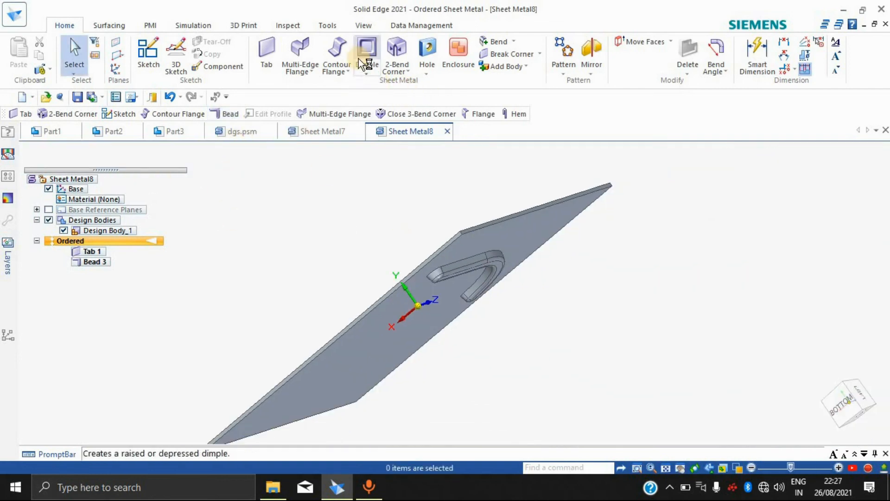
{"action": "left_click", "coordinate": [373, 69]}
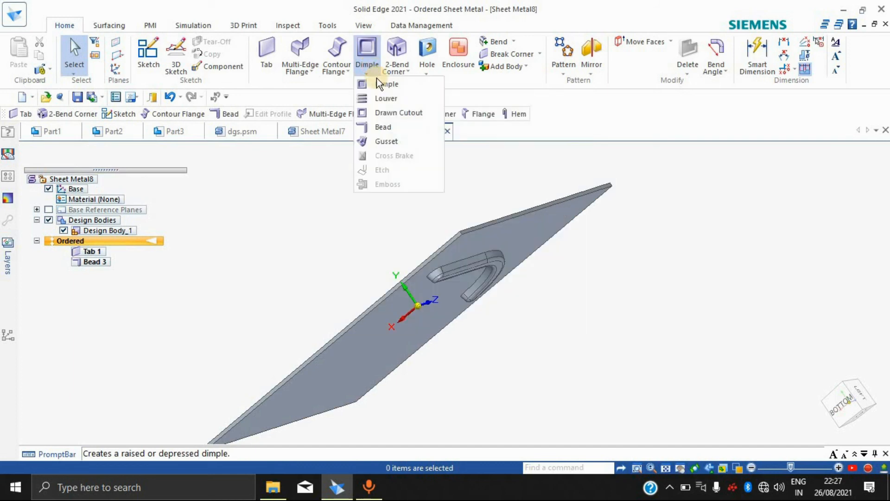
{"action": "left_click", "coordinate": [774, 227]}
{"action": "left_click", "coordinate": [301, 129]}
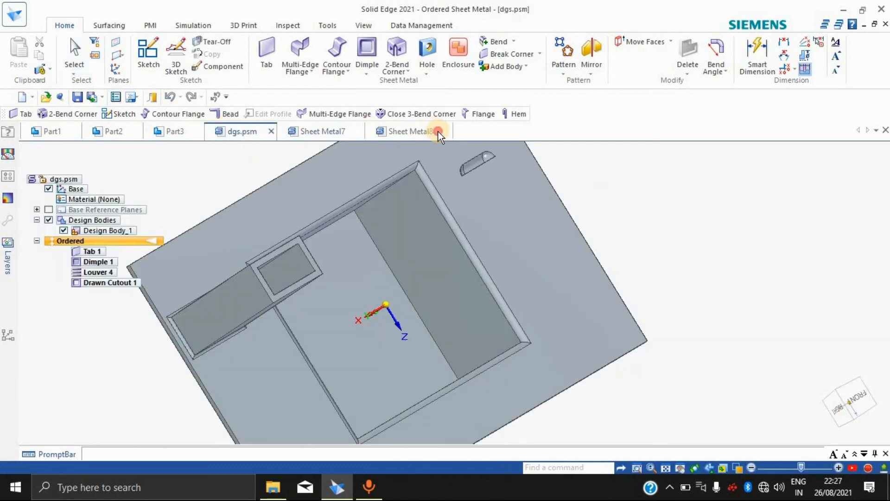
{"action": "left_click", "coordinate": [439, 131]}
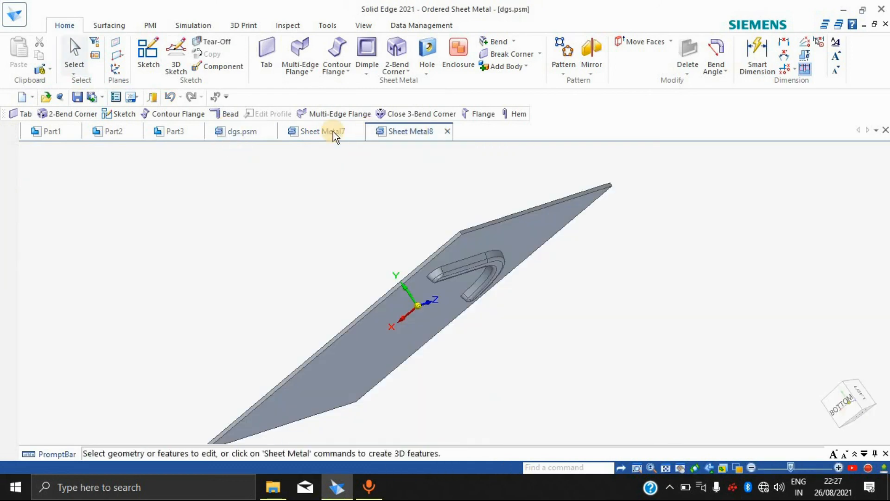
Step: Switch to dgs.psm, start a Gusset and try to find a bend for it around the dimple walls
{"action": "left_click", "coordinate": [218, 123]}
{"action": "mouse_move", "coordinate": [628, 328]}
{"action": "middle_mouse_down"}
{"action": "mouse_move", "coordinate": [610, 278]}
{"action": "mouse_move", "coordinate": [561, 266]}
{"action": "mouse_move", "coordinate": [521, 309]}
{"action": "mouse_move", "coordinate": [505, 282]}
{"action": "middle_mouse_up"}
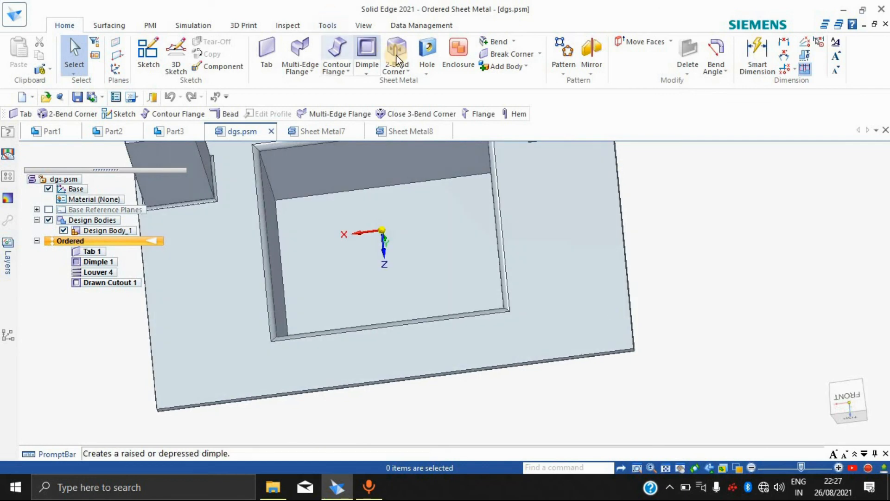
{"action": "left_click", "coordinate": [371, 69]}
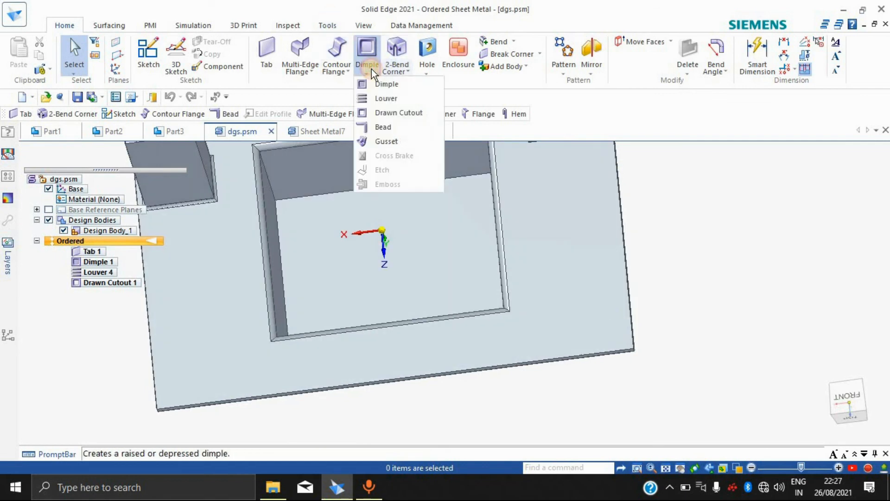
{"action": "left_click", "coordinate": [386, 141]}
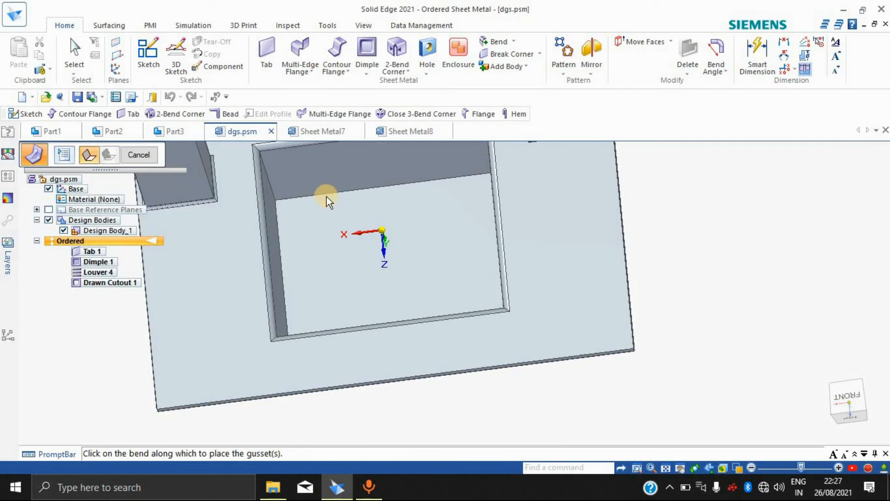
{"action": "left_click", "coordinate": [87, 152]}
{"action": "middle_click_drag", "start_coordinate": [517, 273], "coordinate": [493, 313]}
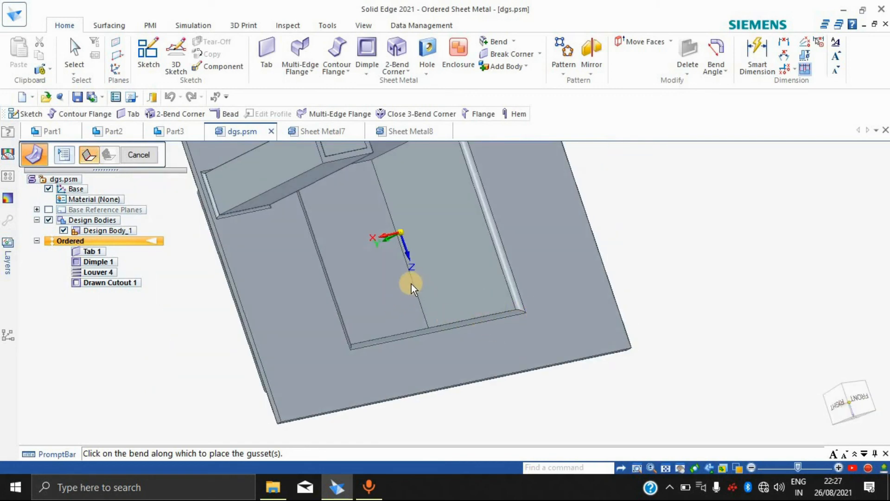
{"action": "middle_click_drag", "start_coordinate": [377, 304], "coordinate": [310, 299]}
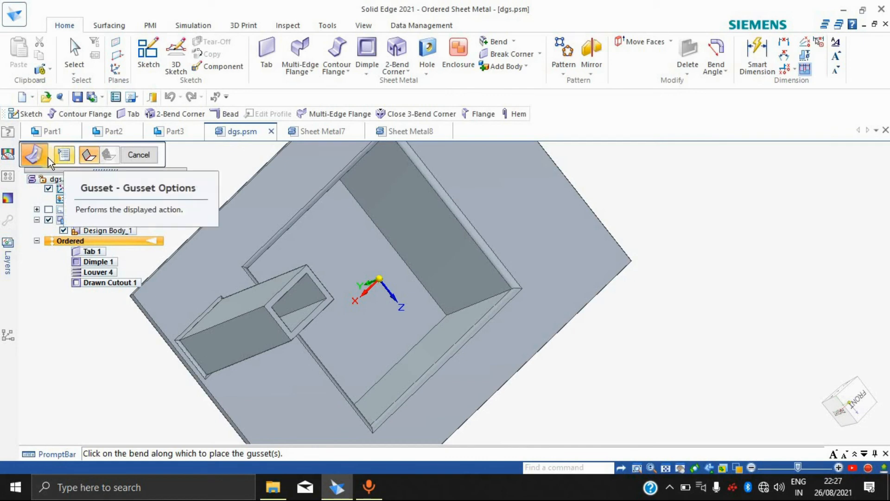
{"action": "middle_click_drag", "start_coordinate": [487, 251], "coordinate": [583, 254]}
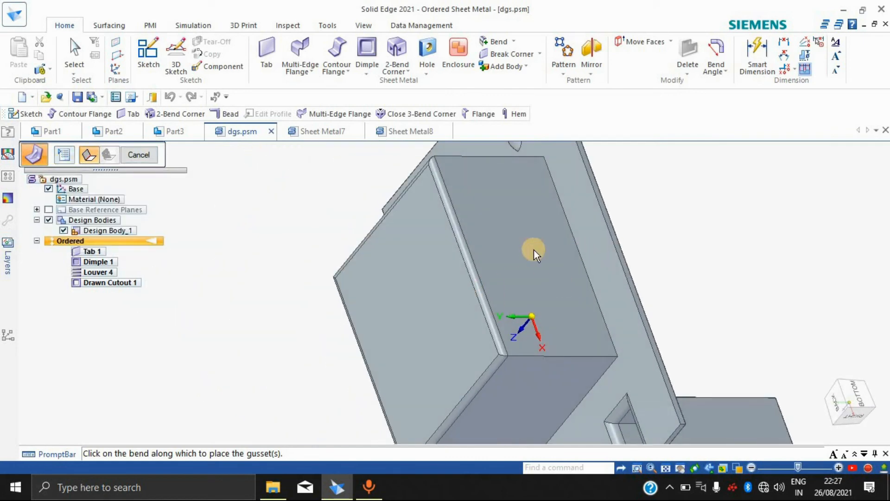
{"action": "scroll", "coordinate": [553, 255], "scroll_direction": "up", "scroll_amount": 3}
{"action": "scroll", "coordinate": [563, 261], "scroll_direction": "down", "scroll_amount": 4}
{"action": "scroll", "coordinate": [567, 205], "scroll_direction": "up", "scroll_amount": 3}
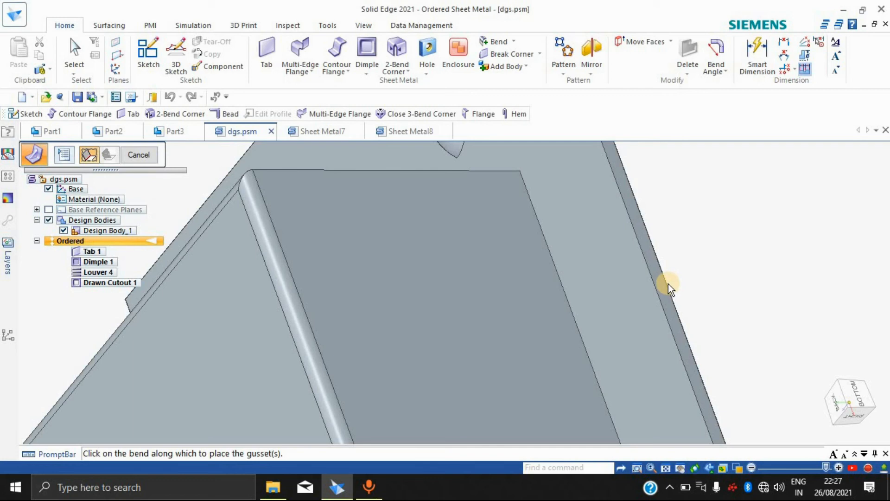
{"action": "scroll", "coordinate": [320, 250], "scroll_direction": "down", "scroll_amount": 5}
Step: Switch to Sheet Metal8 and add a 90° flange about 25 mm high, toward positive Y, along the short edge farthest from the bead
{"action": "left_click", "coordinate": [320, 131]}
{"action": "left_click", "coordinate": [393, 134]}
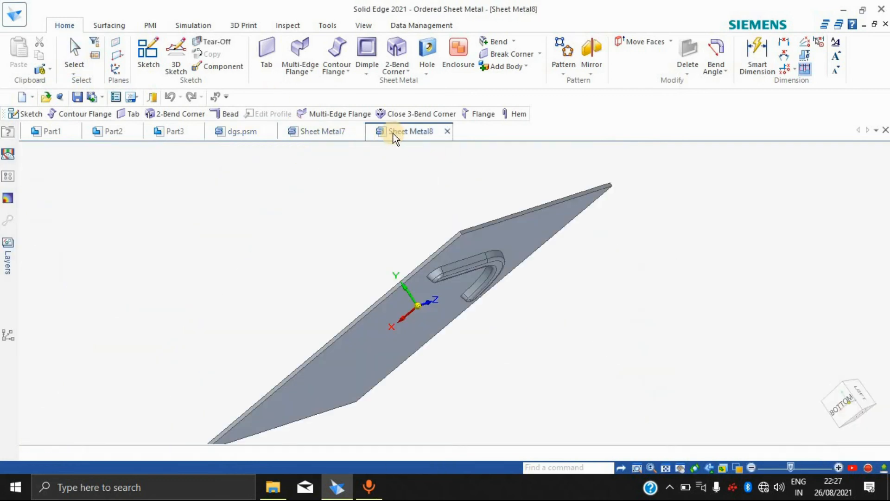
{"action": "middle_click_drag", "start_coordinate": [532, 299], "coordinate": [235, 152]}
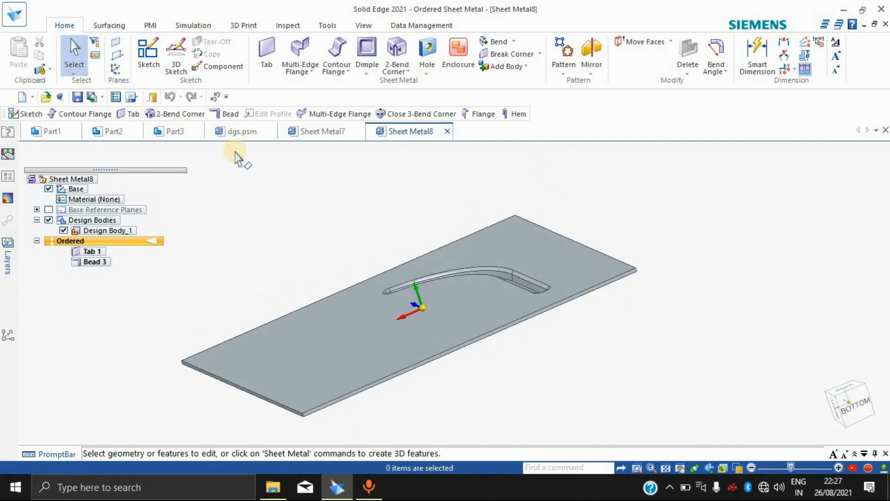
{"action": "left_click", "coordinate": [311, 68]}
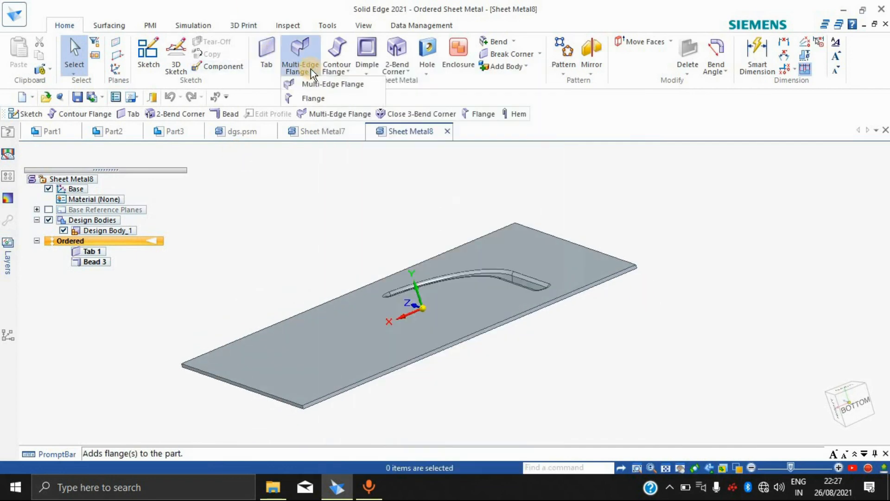
{"action": "left_click", "coordinate": [307, 98]}
{"action": "left_click", "coordinate": [258, 390]}
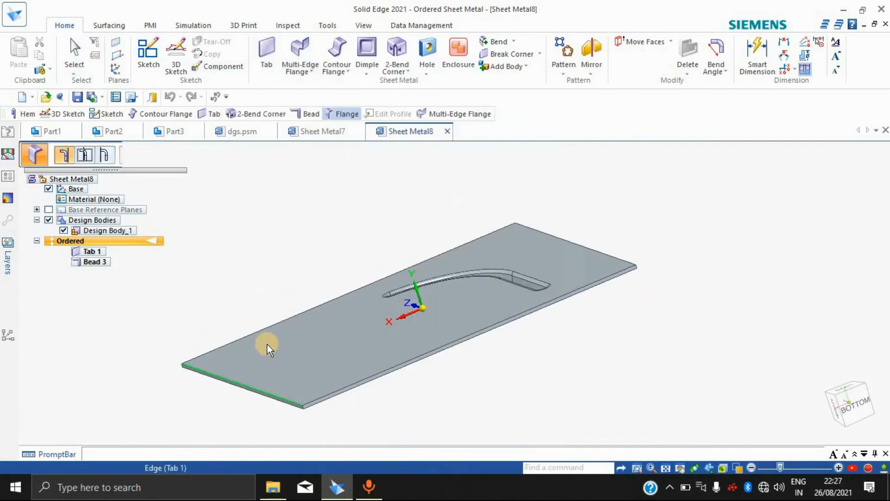
{"action": "left_click", "coordinate": [260, 283]}
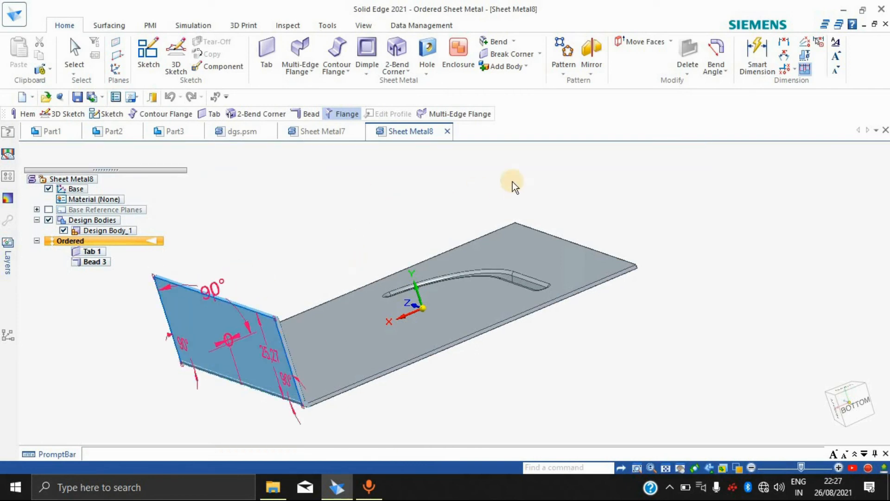
{"action": "middle_click_drag", "start_coordinate": [364, 246], "coordinate": [491, 220]}
{"action": "key", "text": "Escape"}
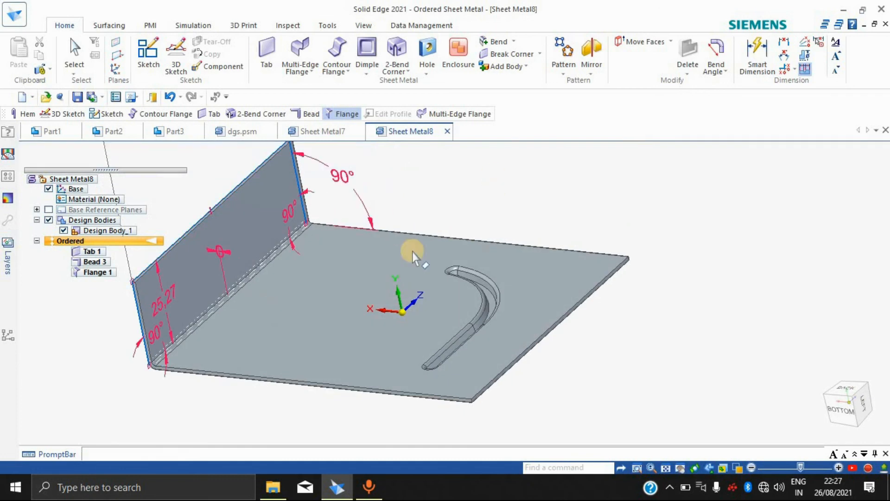
Step: Place a single gusset on the flange bend about 61 mm from the bend's near end and finish the feature
{"action": "left_click", "coordinate": [366, 70]}
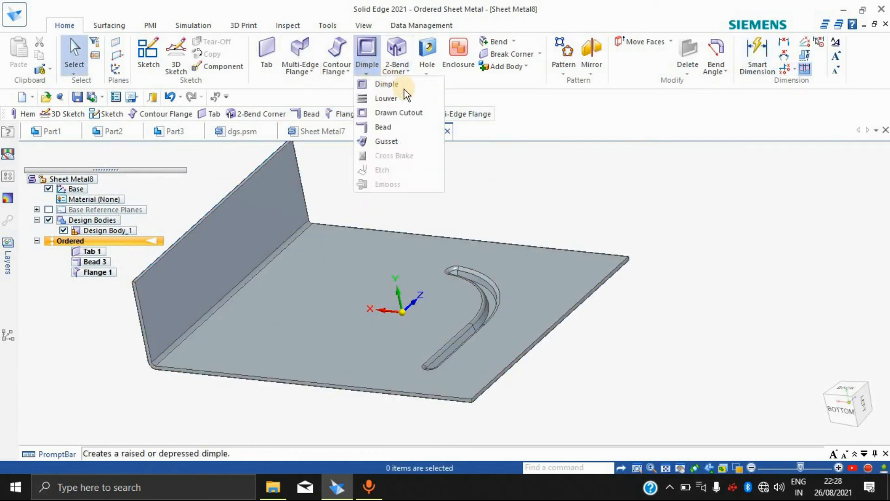
{"action": "left_click", "coordinate": [416, 139]}
{"action": "left_click", "coordinate": [278, 243]}
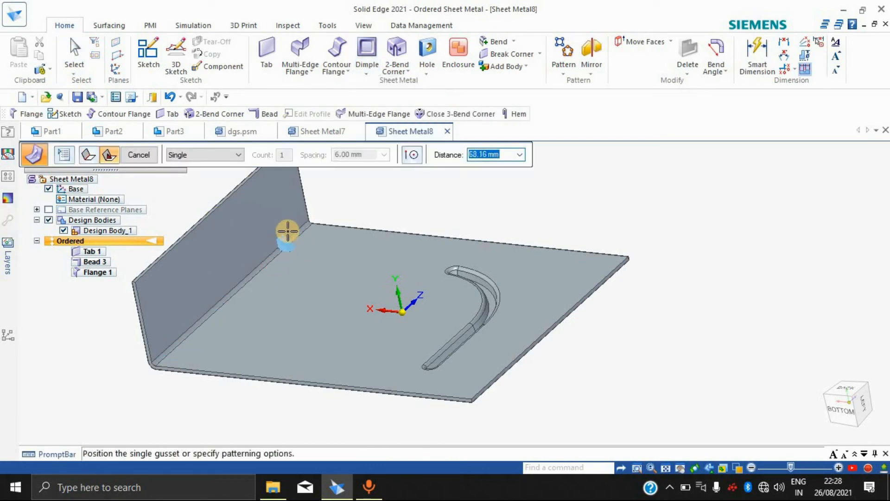
{"action": "left_click", "coordinate": [262, 260]}
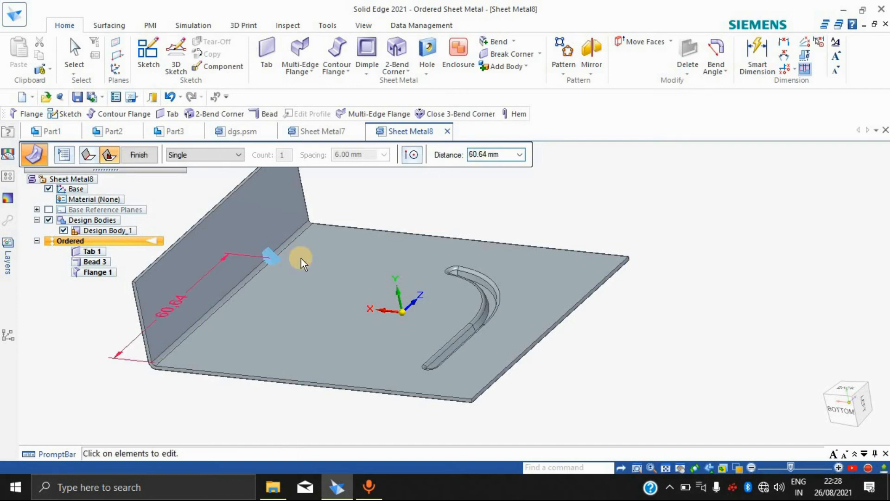
{"action": "scroll", "coordinate": [286, 249], "scroll_direction": "up", "scroll_amount": 5}
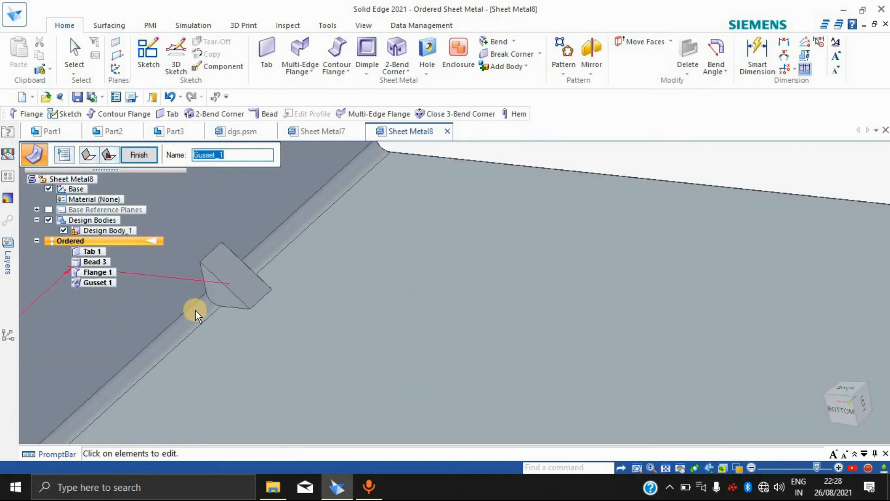
{"action": "scroll", "coordinate": [196, 310], "scroll_direction": "down", "scroll_amount": 5}
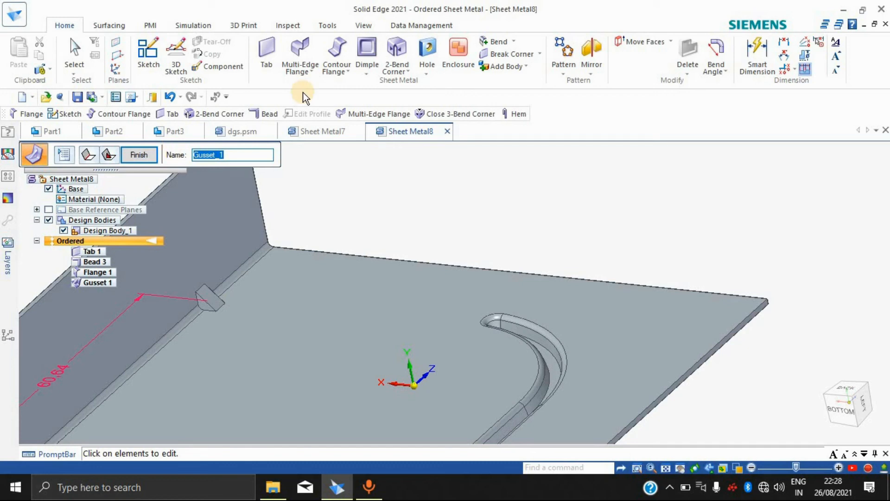
{"action": "left_click", "coordinate": [367, 73]}
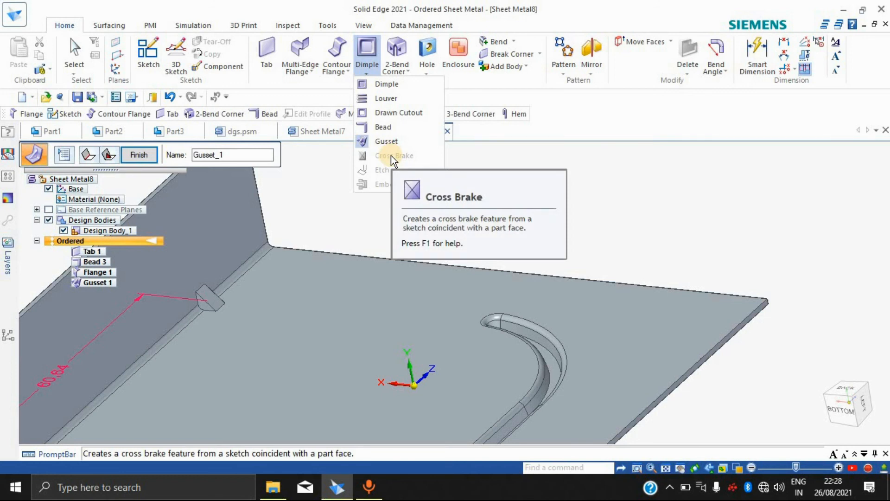
{"action": "left_click", "coordinate": [143, 156]}
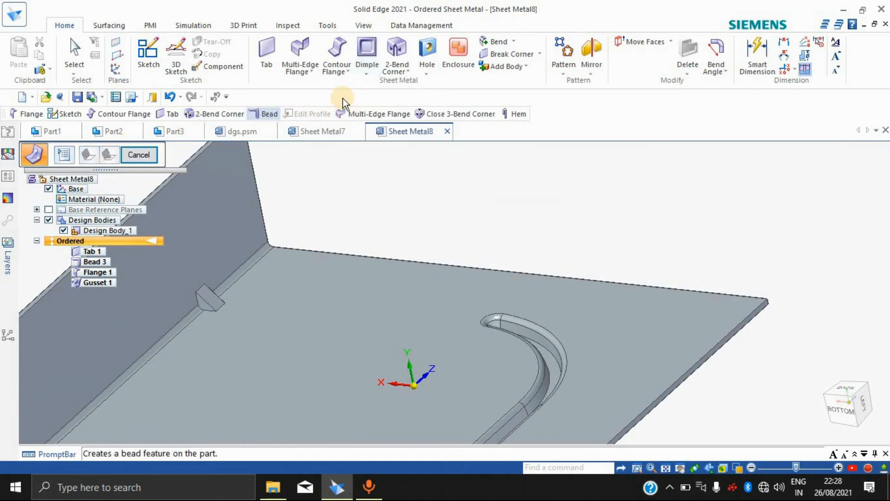
{"action": "left_click", "coordinate": [366, 73]}
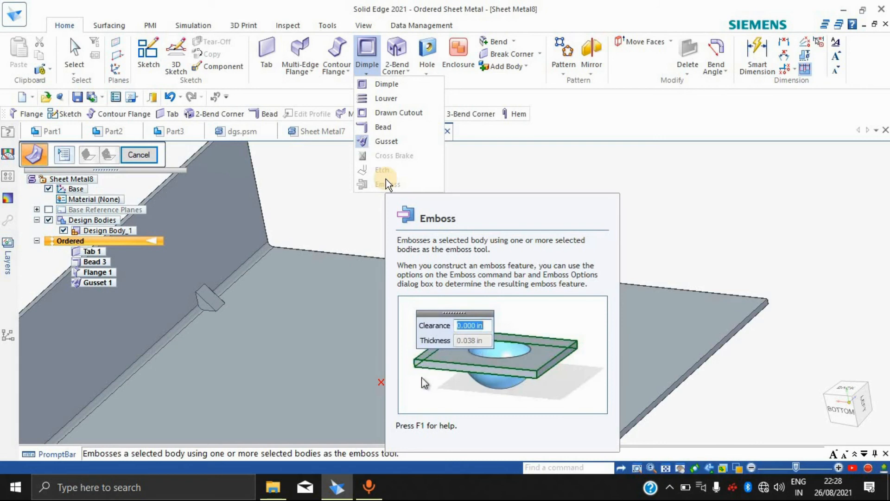
{"action": "left_click", "coordinate": [655, 163]}
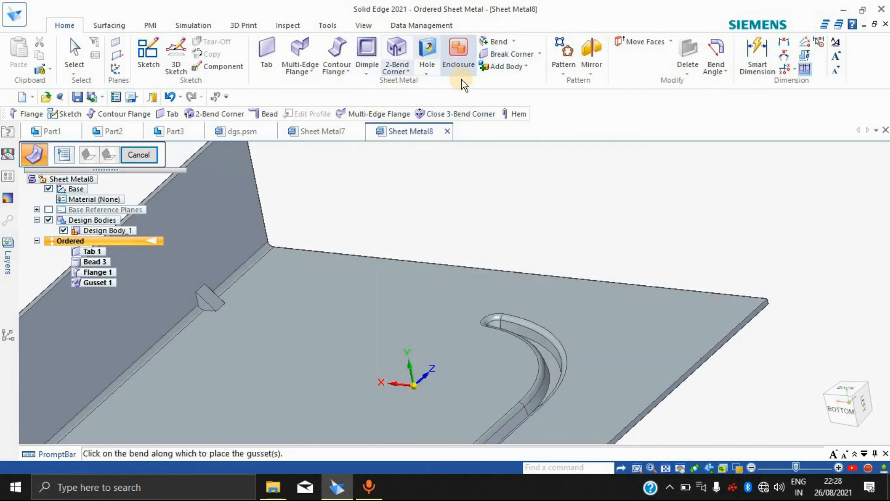
{"action": "left_click", "coordinate": [426, 72]}
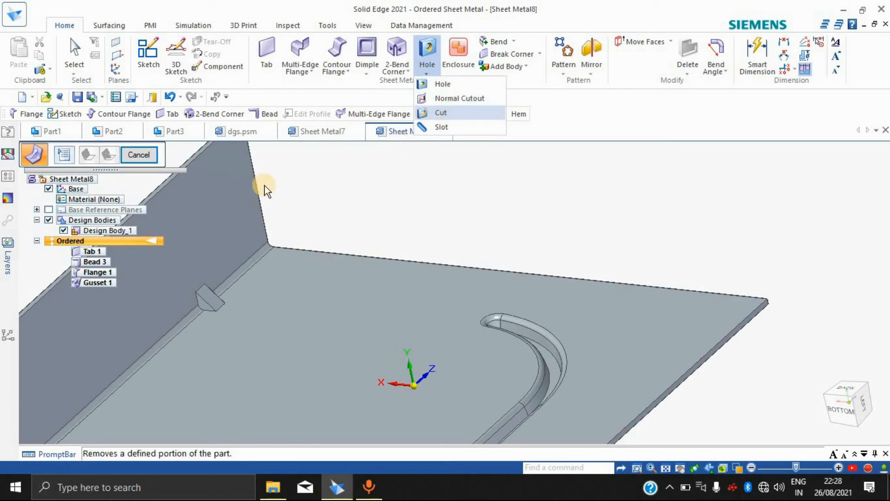
{"action": "left_click", "coordinate": [480, 108]}
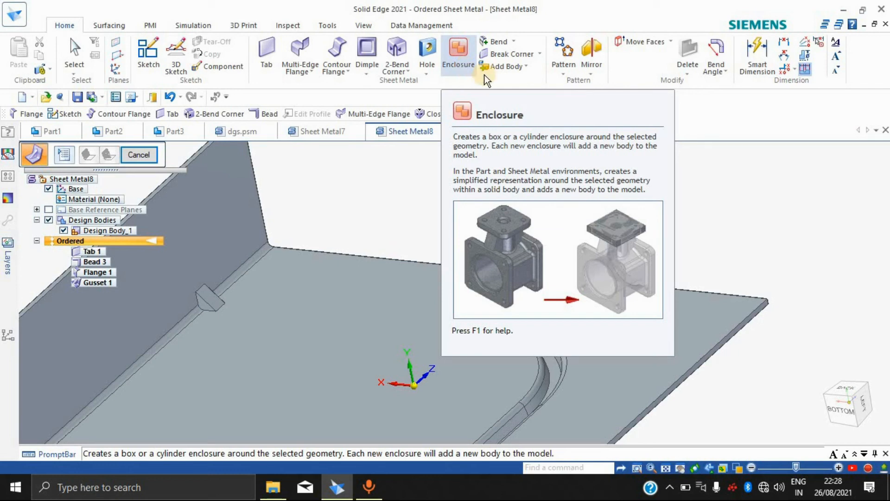
{"action": "left_click", "coordinate": [514, 41]}
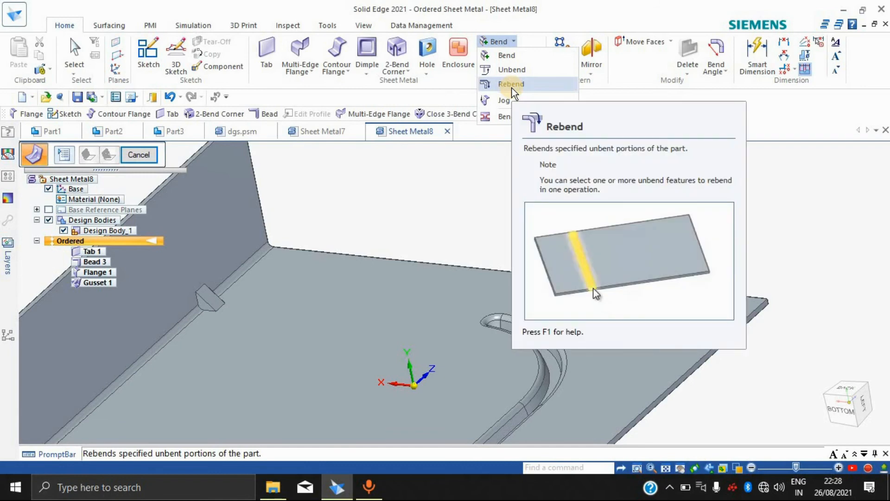
{"action": "left_click", "coordinate": [444, 213]}
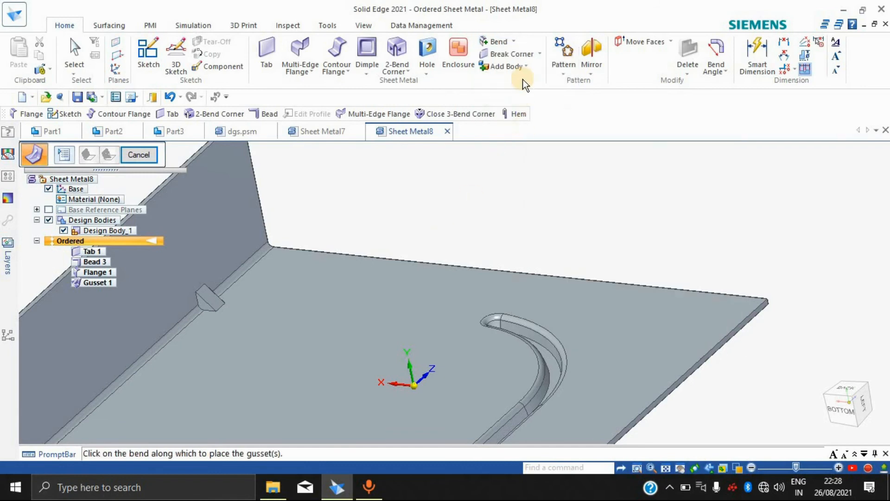
{"action": "left_click", "coordinate": [719, 73]}
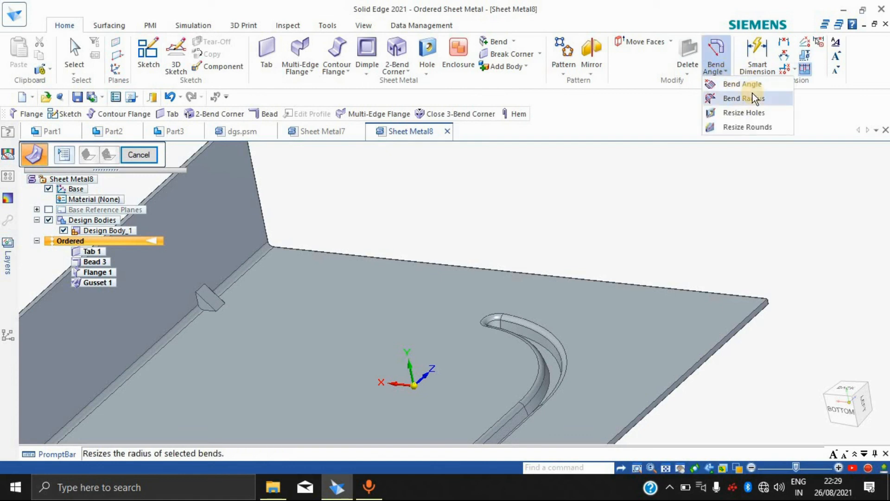
{"action": "left_click", "coordinate": [717, 155]}
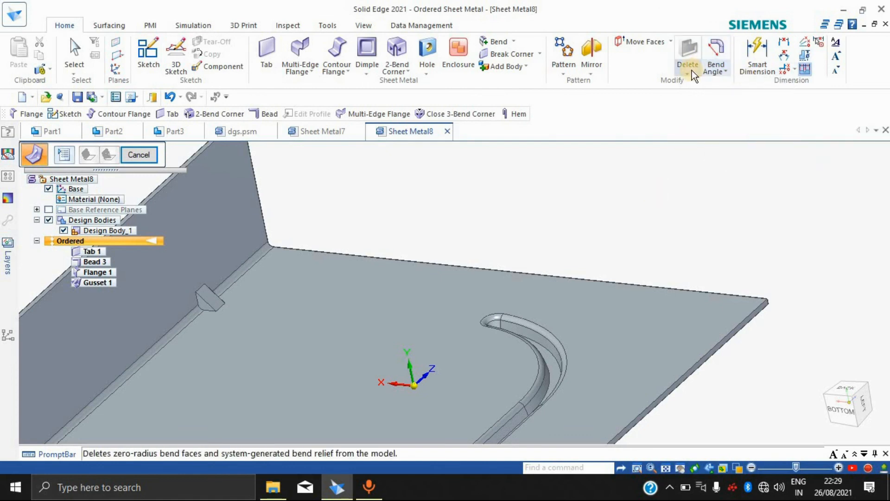
Step: Switch to dgs.psm and delete the dimple's large flat end face, the one parallel to the plate
{"action": "scroll", "coordinate": [574, 150], "scroll_direction": "down", "scroll_amount": 3}
{"action": "left_click", "coordinate": [231, 133]}
{"action": "middle_click_drag", "start_coordinate": [592, 252], "coordinate": [478, 244]}
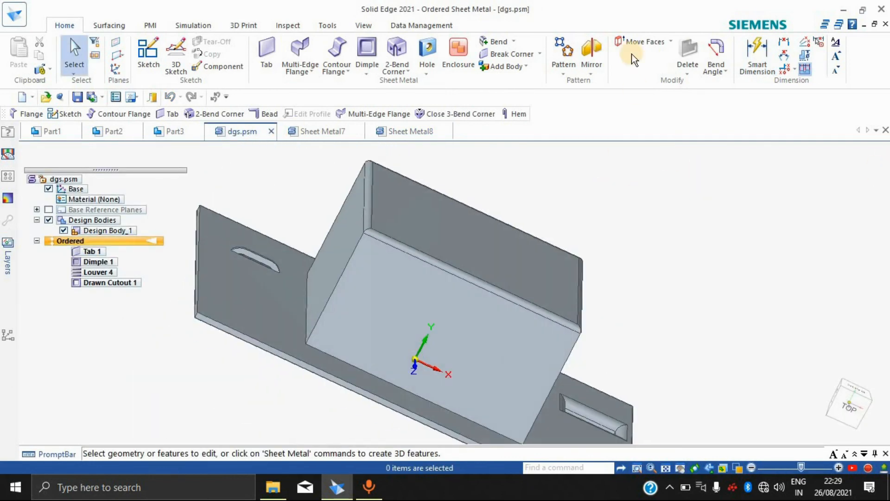
{"action": "left_click", "coordinate": [693, 62]}
{"action": "left_click", "coordinate": [575, 218]}
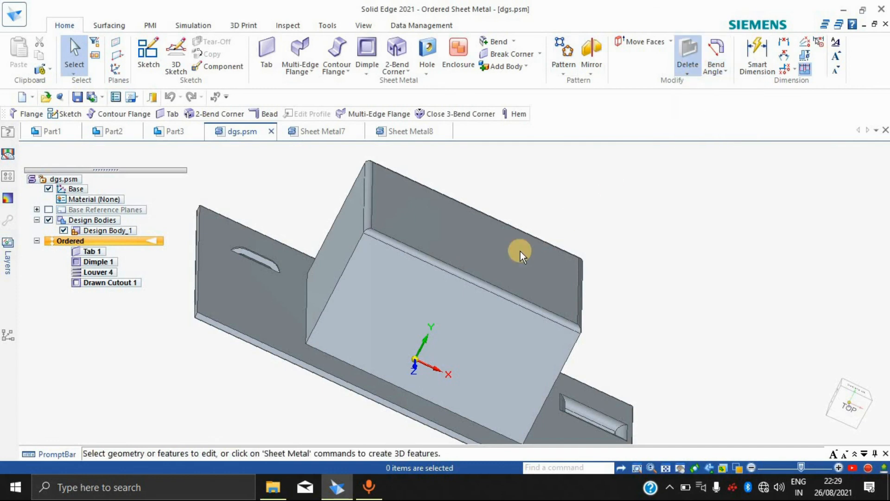
{"action": "left_click", "coordinate": [475, 263]}
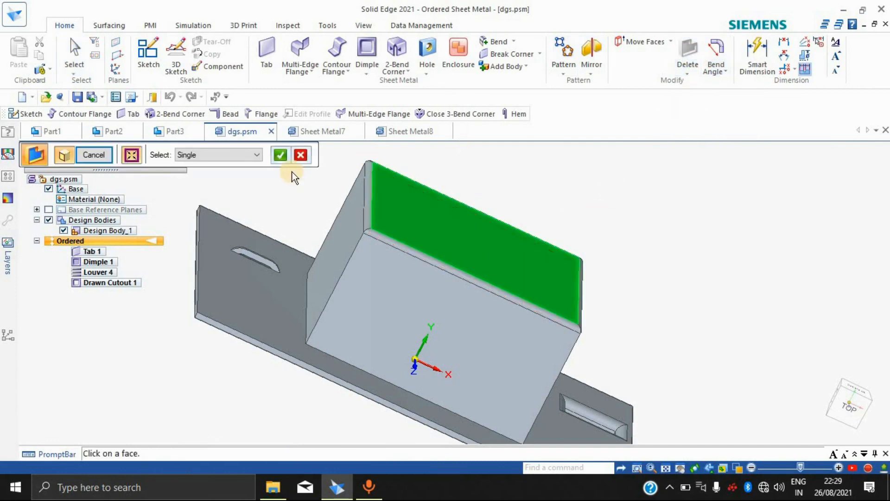
{"action": "left_click", "coordinate": [280, 157]}
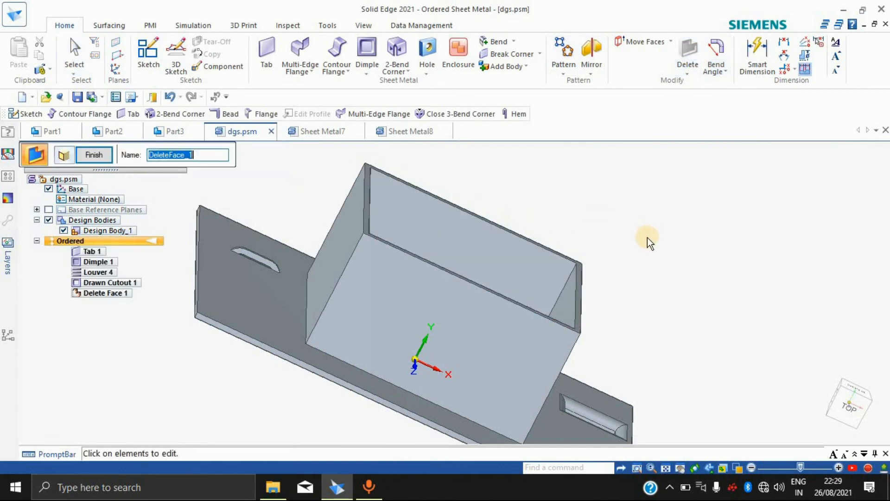
{"action": "middle_click_drag", "start_coordinate": [646, 239], "coordinate": [601, 327]}
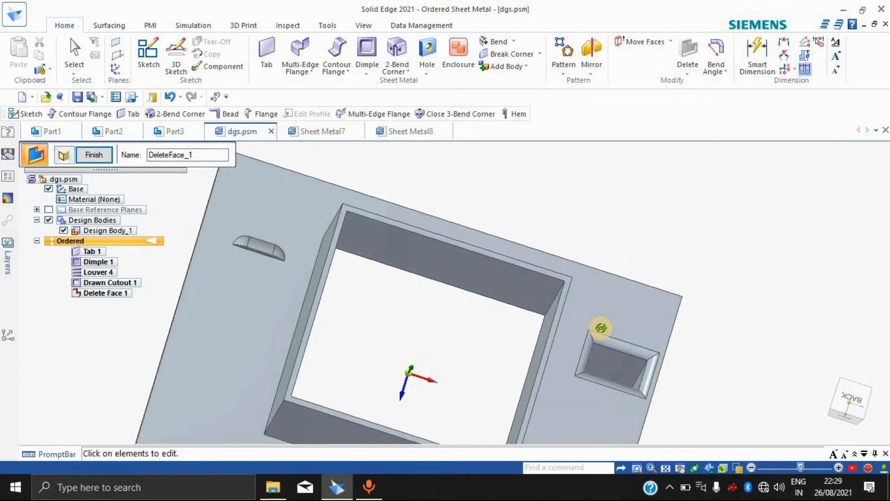
{"action": "left_click", "coordinate": [689, 74]}
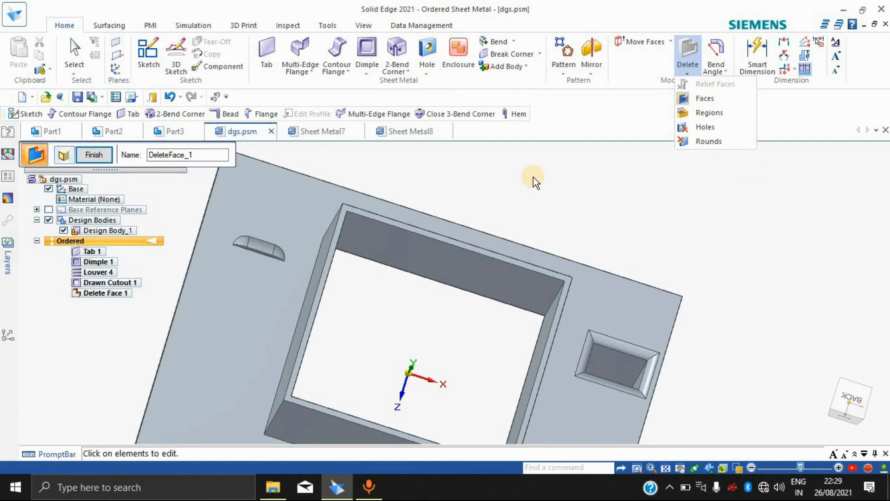
{"action": "left_click", "coordinate": [367, 170]}
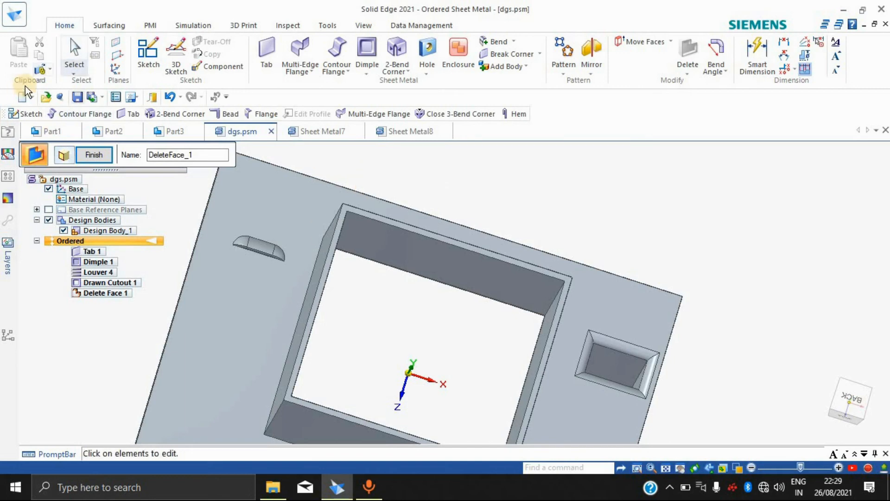
Step: Create a new ISO Metric Draft document from the default template
{"action": "left_click", "coordinate": [30, 97]}
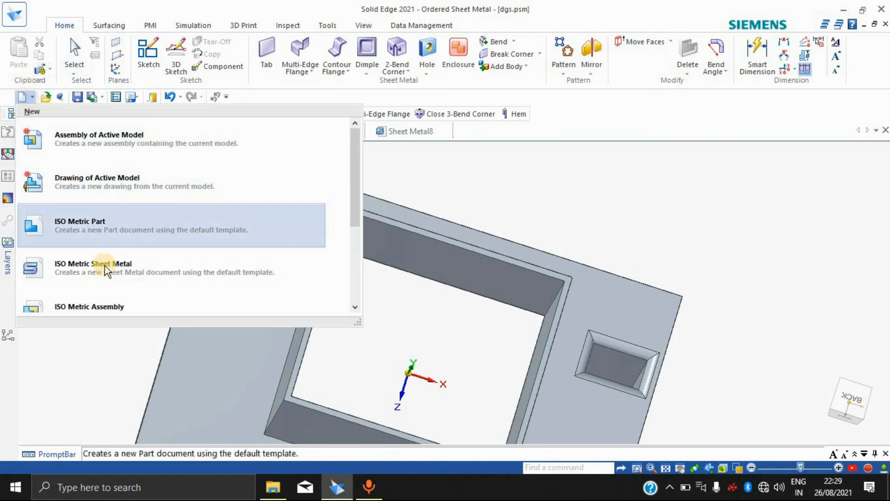
{"action": "scroll", "coordinate": [126, 280], "scroll_direction": "down", "scroll_amount": 1}
{"action": "scroll", "coordinate": [126, 279], "scroll_direction": "down", "scroll_amount": 1}
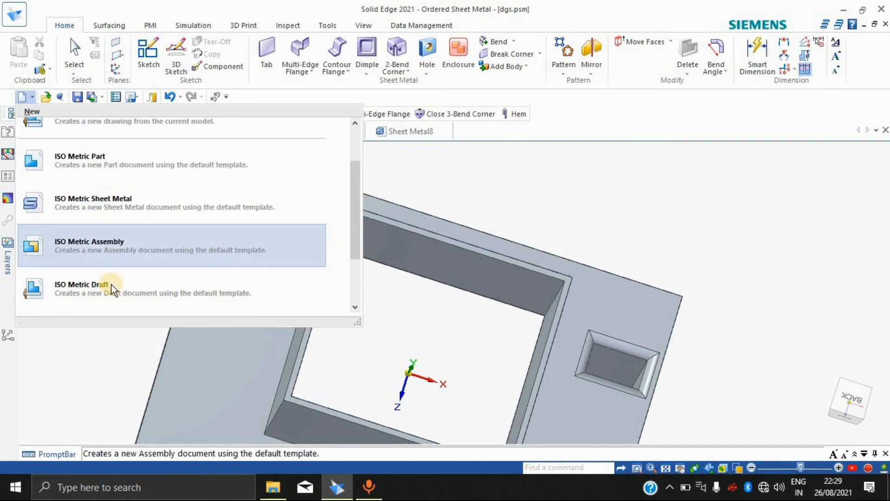
{"action": "left_click", "coordinate": [100, 300]}
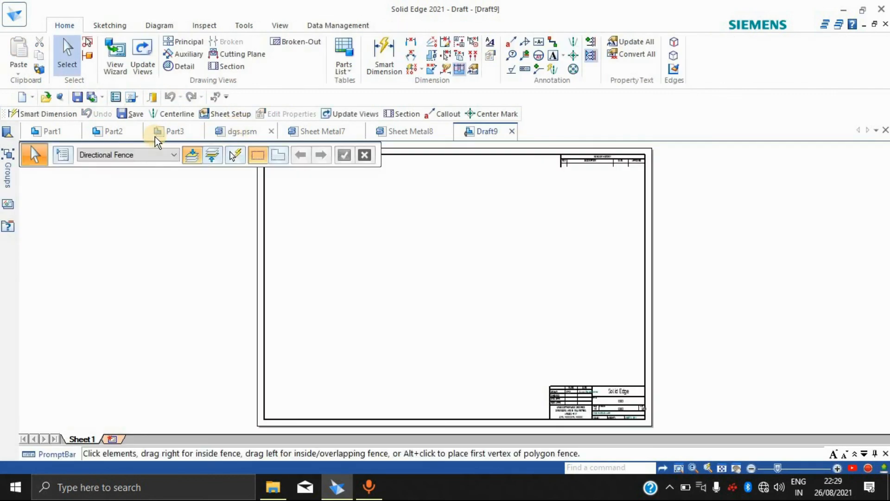
Step: Look through the open part and sheet metal documents and return to Draft9
{"action": "left_click", "coordinate": [114, 135]}
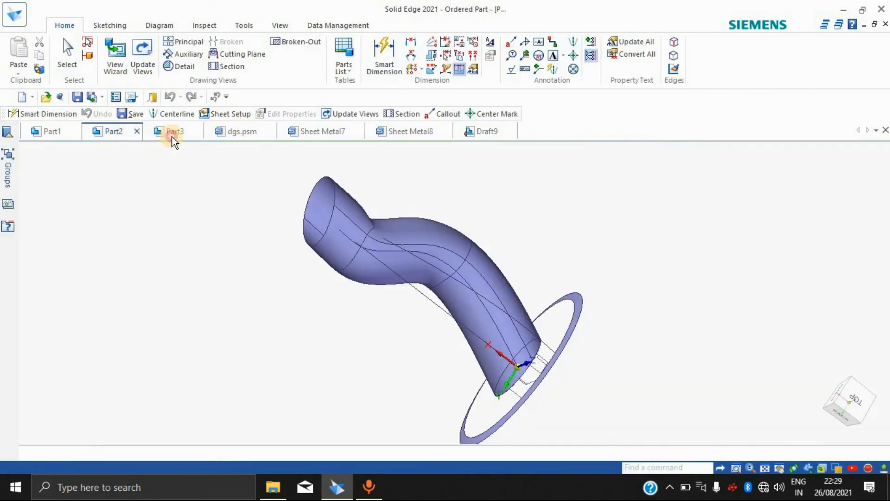
{"action": "left_click", "coordinate": [171, 134]}
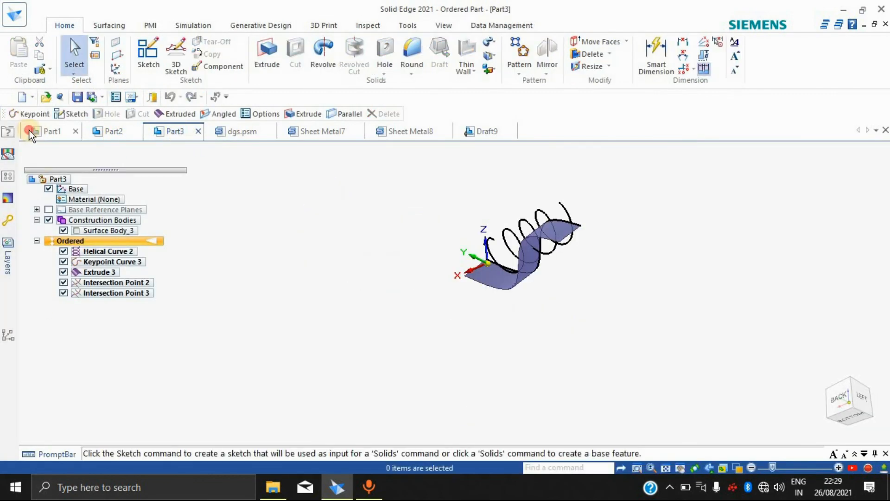
{"action": "left_click", "coordinate": [30, 132]}
{"action": "left_click", "coordinate": [176, 133]}
{"action": "left_click", "coordinate": [245, 137]}
{"action": "left_click", "coordinate": [297, 132]}
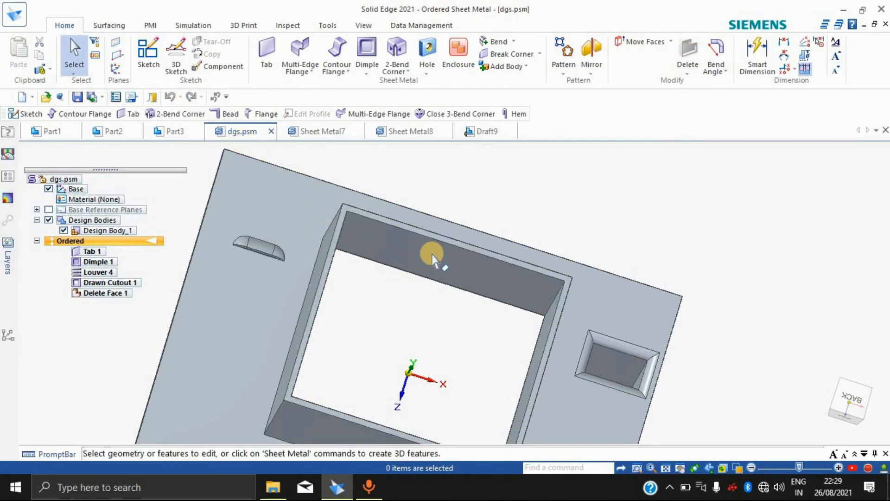
{"action": "left_click", "coordinate": [478, 131]}
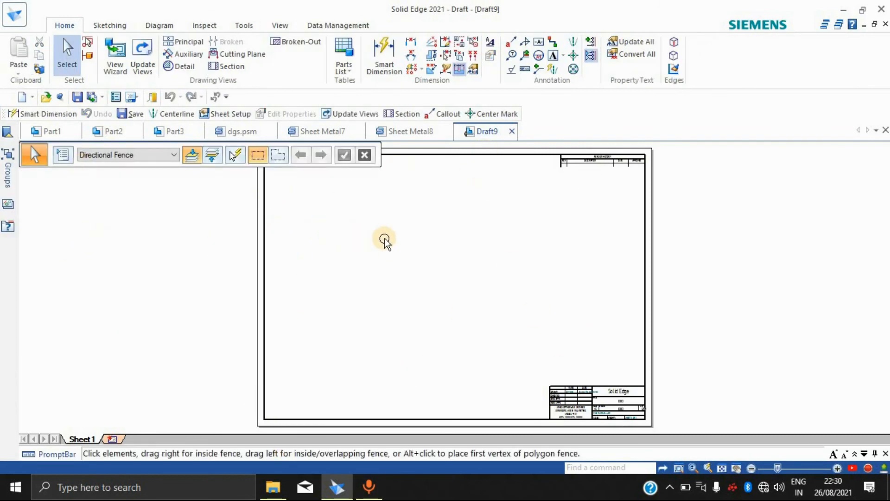
{"action": "right_click", "coordinate": [71, 438]}
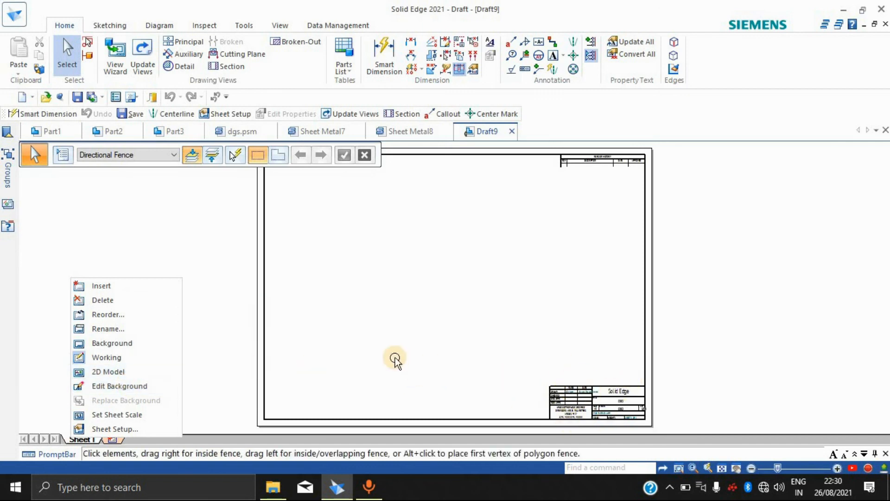
{"action": "left_click", "coordinate": [179, 317]}
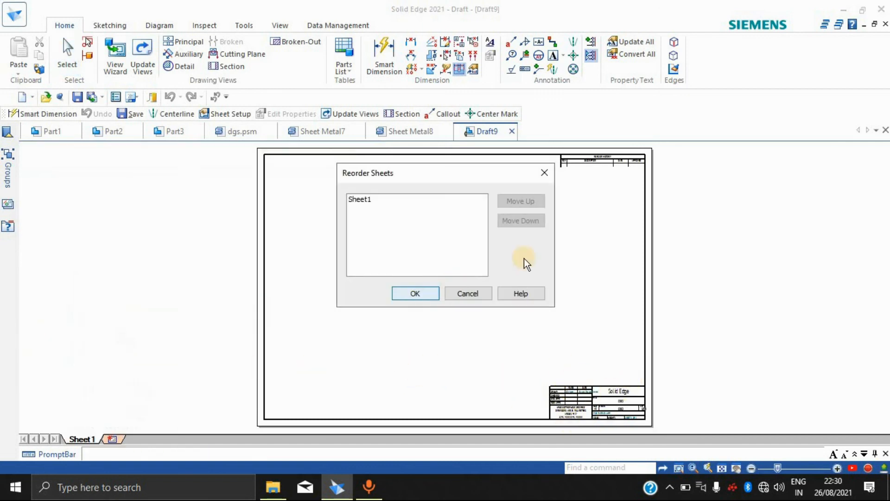
{"action": "left_click", "coordinate": [544, 173]}
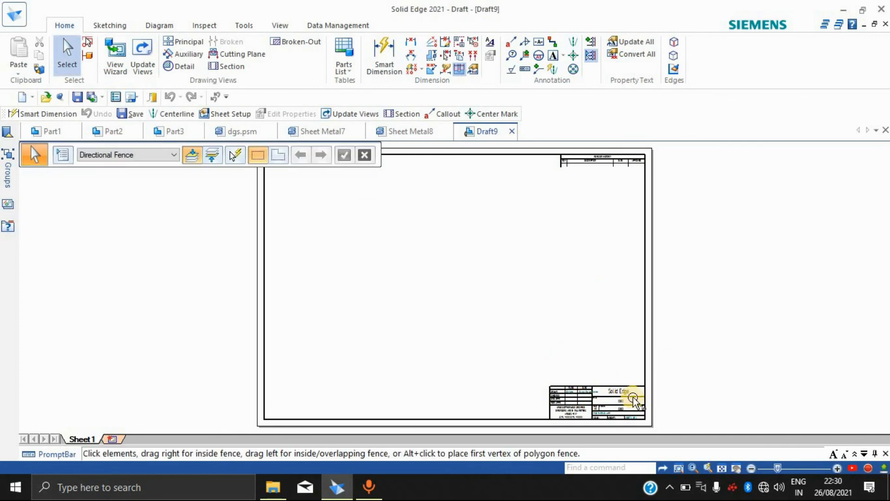
Step: Open the background of Sheet1 for editing and examine the title block on A2-Sheet
{"action": "right_click", "coordinate": [81, 440]}
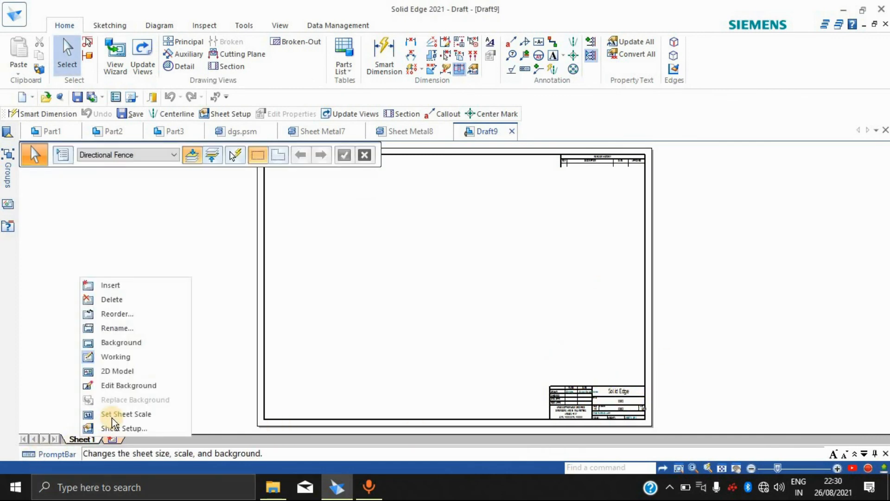
{"action": "left_click", "coordinate": [133, 391]}
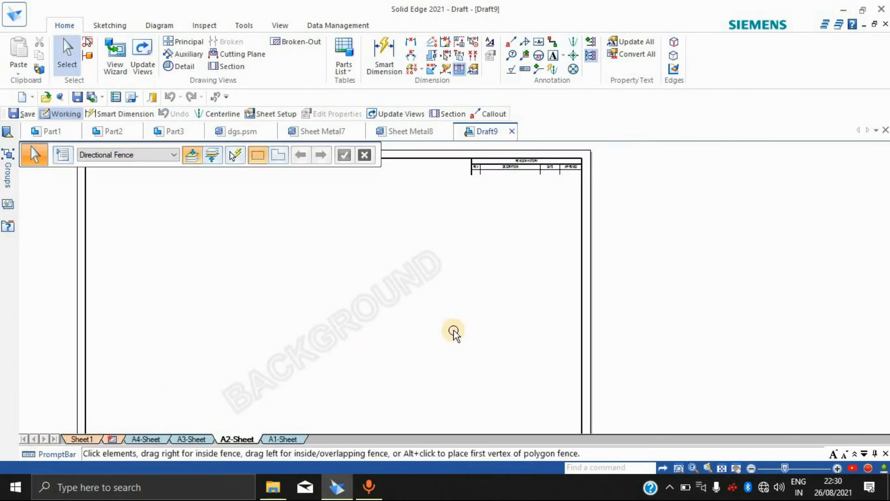
{"action": "scroll", "coordinate": [458, 353], "scroll_direction": "up", "scroll_amount": 5}
{"action": "scroll", "coordinate": [458, 353], "scroll_direction": "down", "scroll_amount": 10}
{"action": "scroll", "coordinate": [480, 421], "scroll_direction": "up", "scroll_amount": 6}
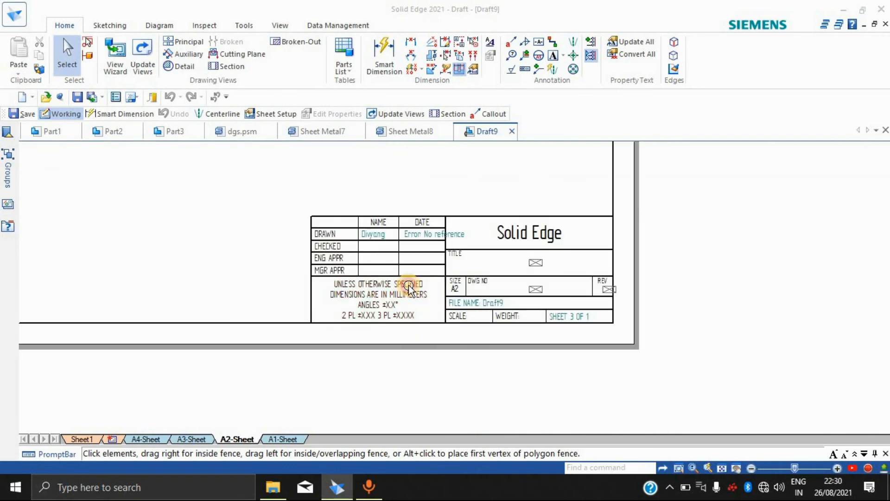
Step: Open the general tolerance note in the A2-Sheet title block for text editing, examine the whole background sheet, and leave the note
{"action": "double_click", "coordinate": [409, 286]}
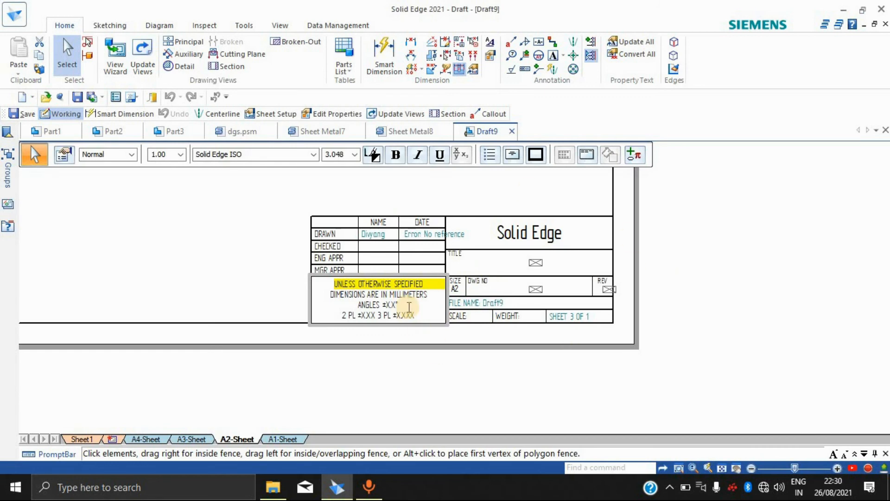
{"action": "scroll", "coordinate": [379, 256], "scroll_direction": "down", "scroll_amount": 8}
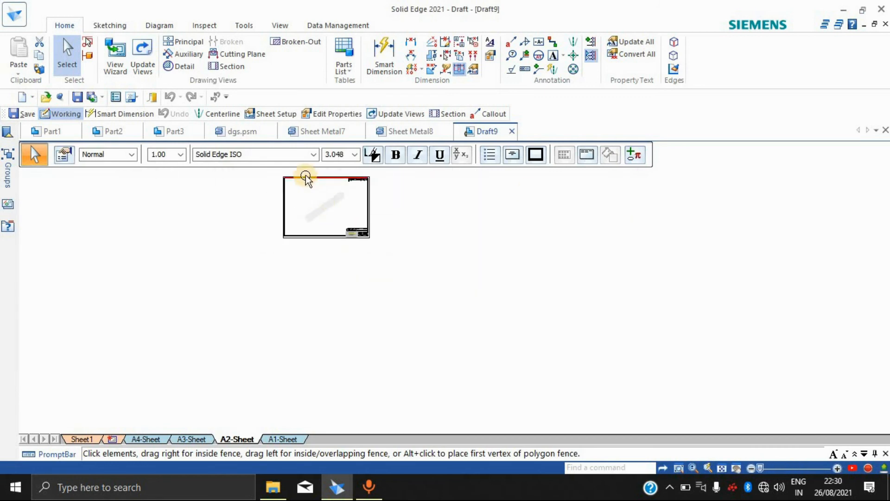
{"action": "scroll", "coordinate": [302, 181], "scroll_direction": "up", "scroll_amount": 3}
{"action": "scroll", "coordinate": [298, 210], "scroll_direction": "up", "scroll_amount": 5}
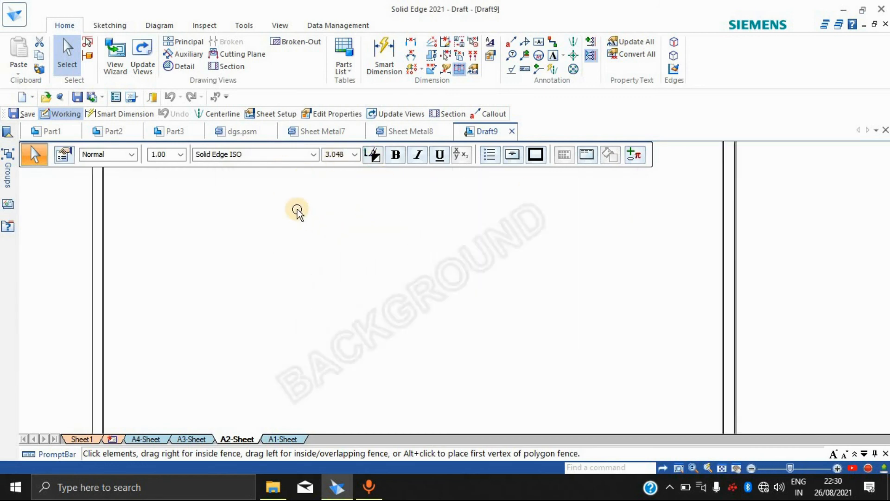
{"action": "scroll", "coordinate": [364, 187], "scroll_direction": "down", "scroll_amount": 5}
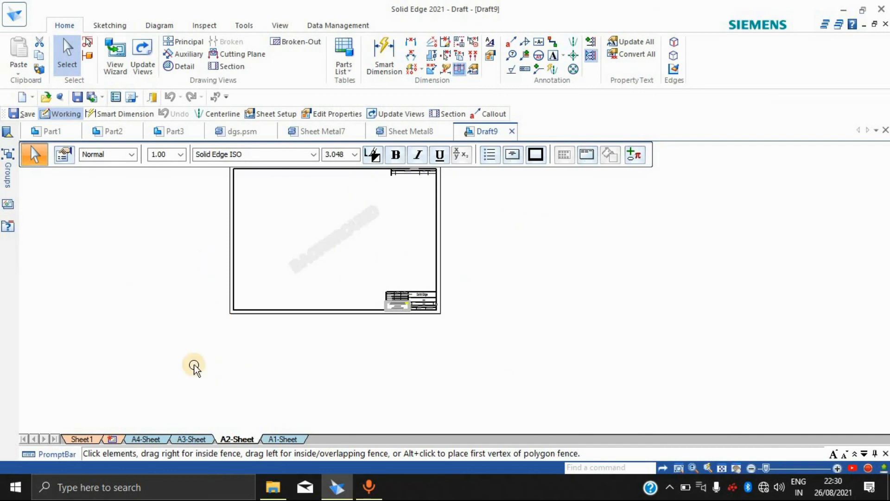
{"action": "key", "text": "Escape"}
{"action": "key", "text": "Escape"}
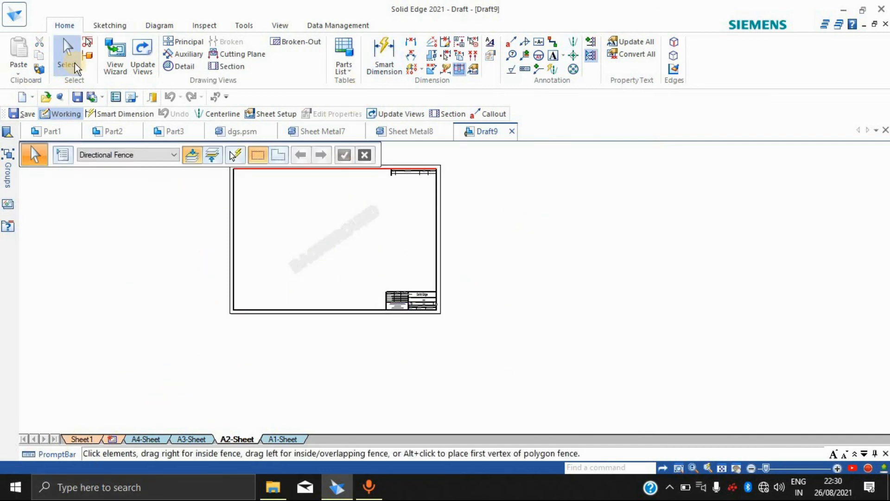
Step: Toggle the display of the working sheets off and on, and return to Sheet1
{"action": "left_click", "coordinate": [291, 25]}
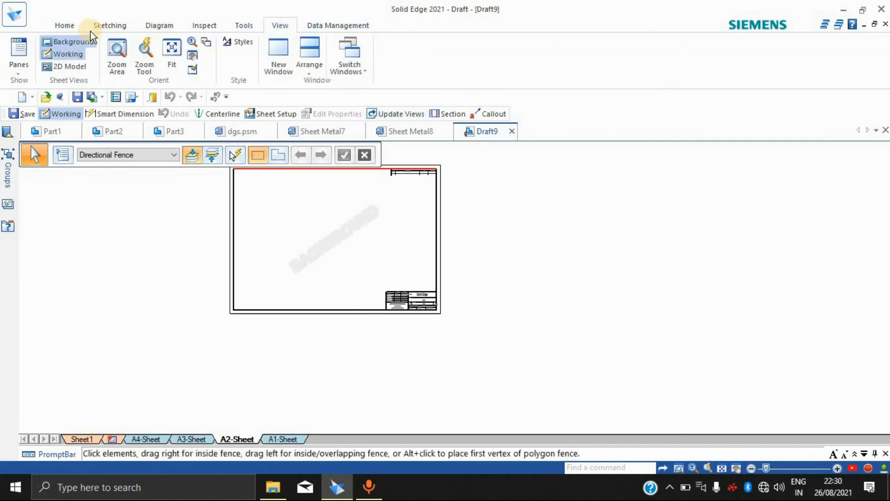
{"action": "left_click", "coordinate": [75, 53]}
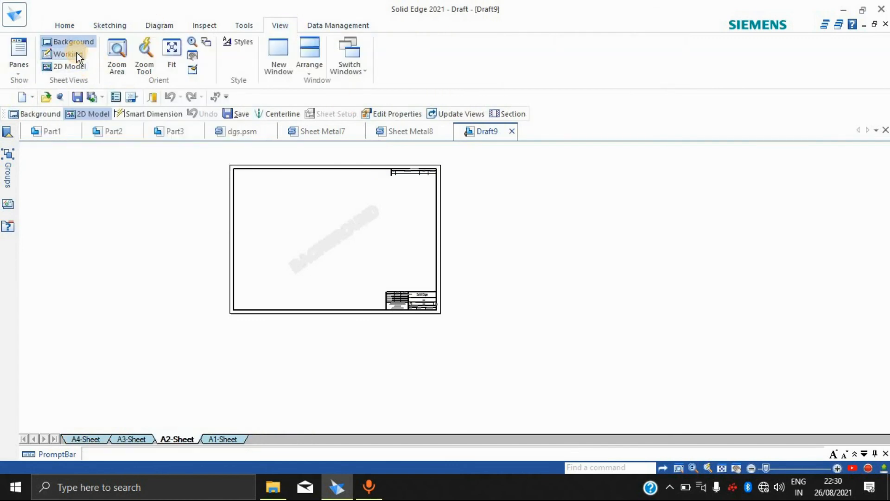
{"action": "left_click", "coordinate": [63, 40]}
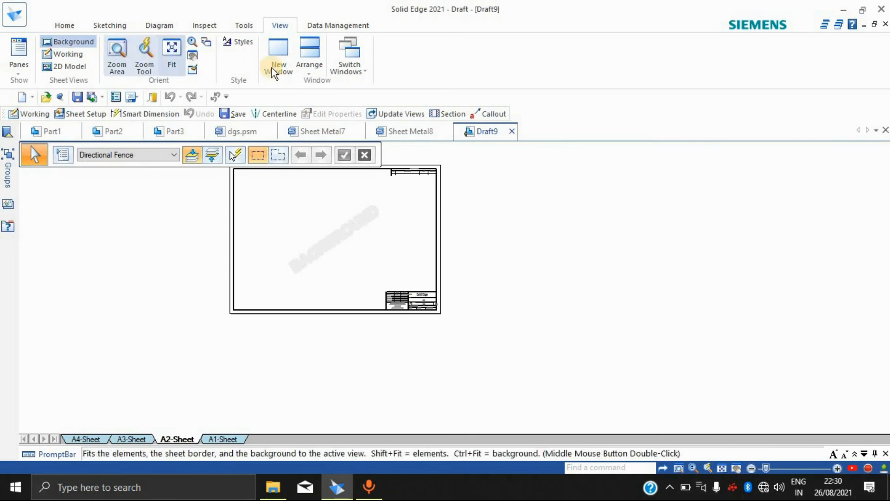
{"action": "left_click", "coordinate": [68, 54]}
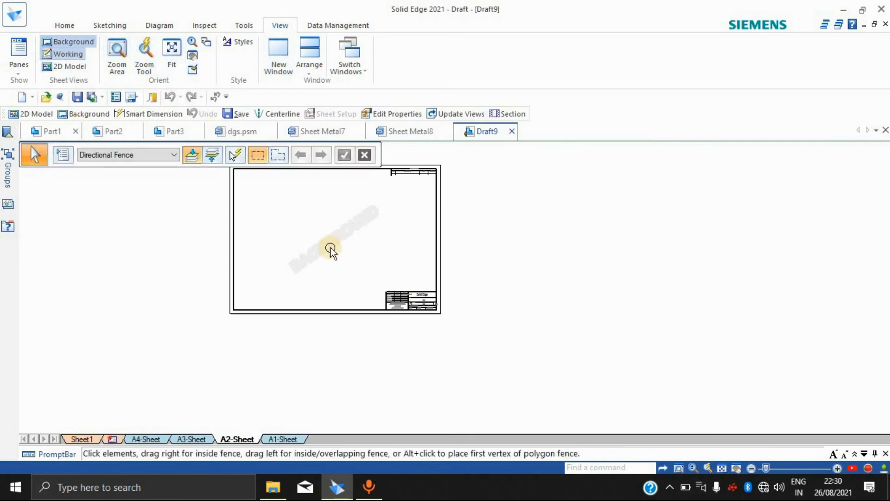
{"action": "left_click", "coordinate": [74, 439]}
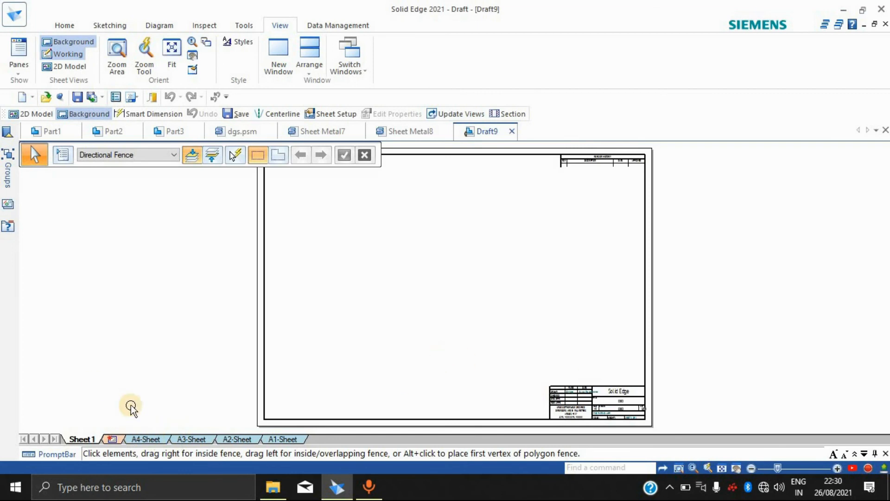
Step: Open the sheet setup of Sheet1 and review the available standard sheet sizes
{"action": "right_click", "coordinate": [85, 440]}
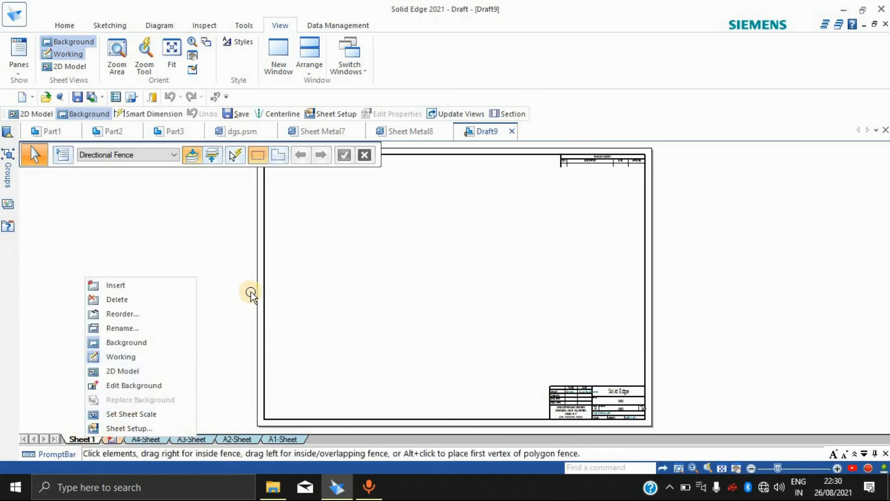
{"action": "left_click", "coordinate": [137, 414]}
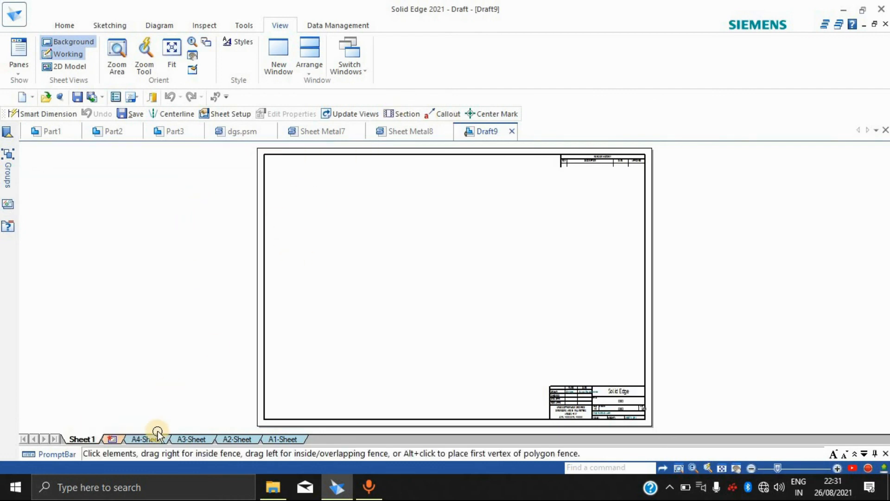
{"action": "right_click", "coordinate": [95, 438]}
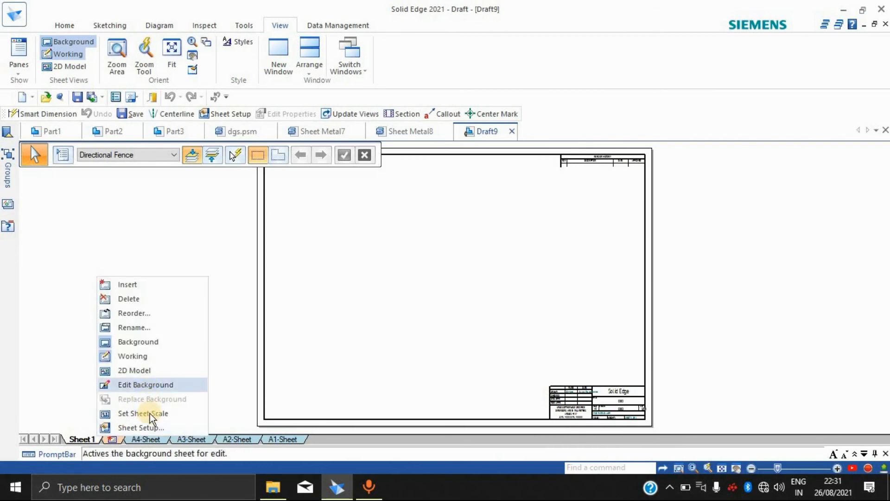
{"action": "left_click", "coordinate": [149, 425]}
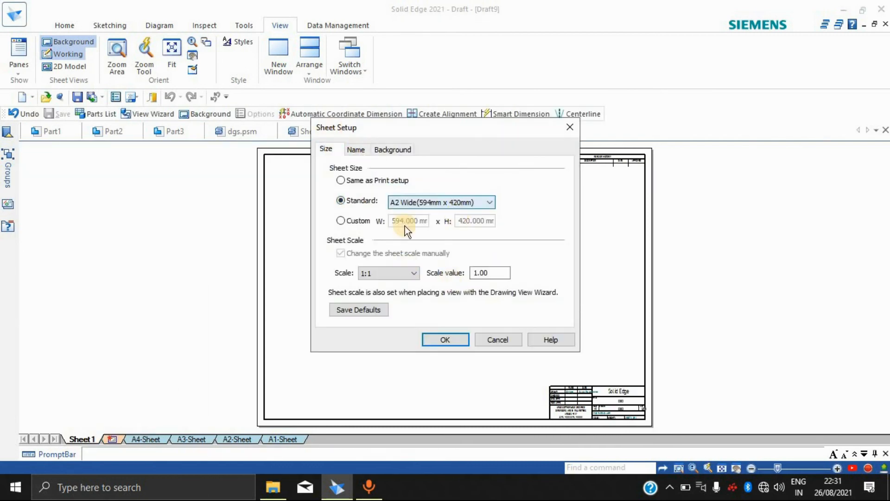
{"action": "left_click", "coordinate": [472, 204]}
{"action": "scroll", "coordinate": [442, 362], "scroll_direction": "up", "scroll_amount": 6}
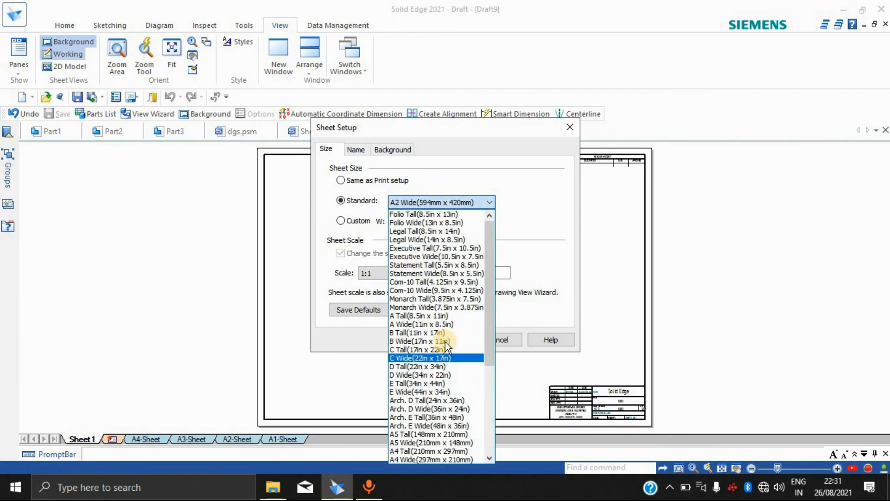
{"action": "scroll", "coordinate": [435, 380], "scroll_direction": "down", "scroll_amount": 6}
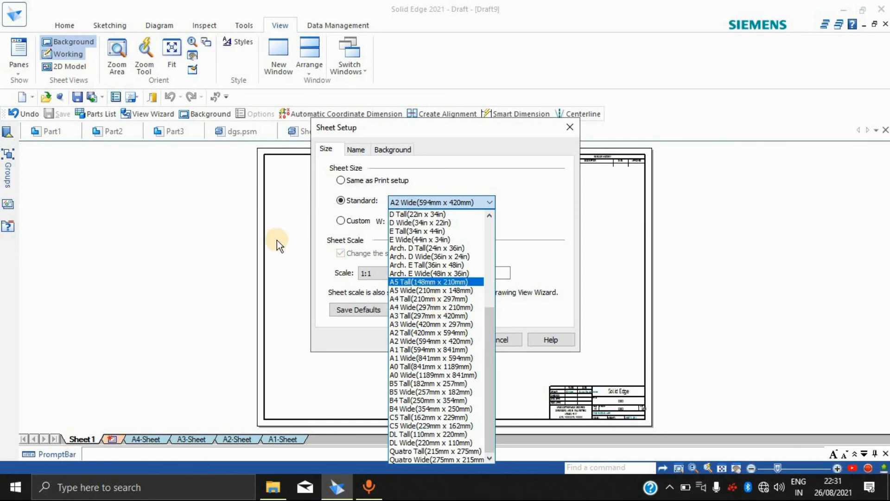
{"action": "left_click", "coordinate": [467, 277]}
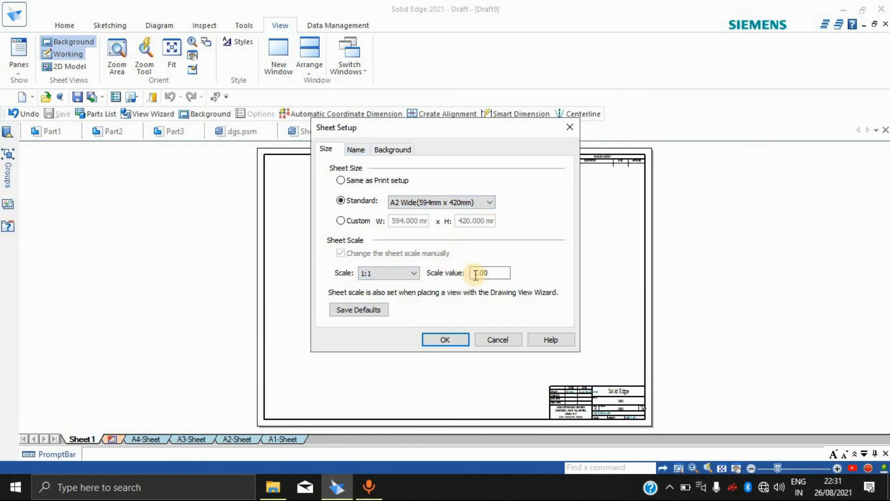
Step: Accept the sheet setup with A2-Sheet as the background, and turn off the display of the background sheets
{"action": "left_click", "coordinate": [408, 150]}
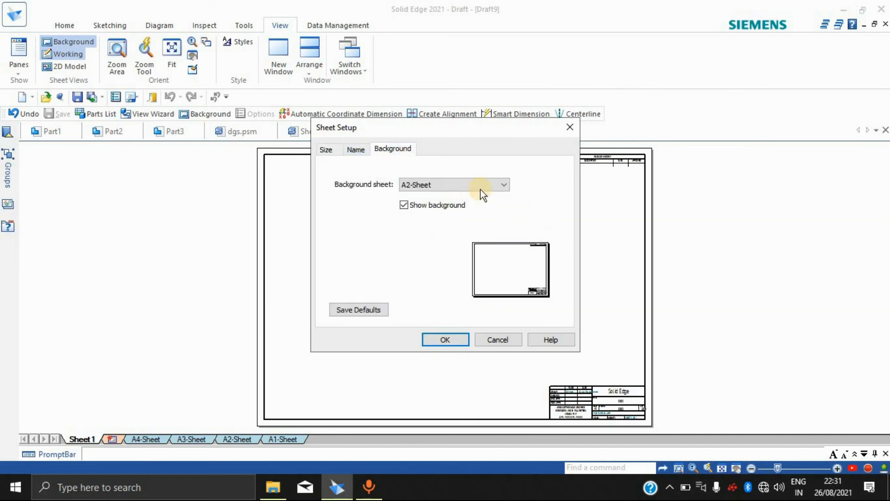
{"action": "left_click", "coordinate": [480, 185]}
{"action": "left_click", "coordinate": [478, 184]}
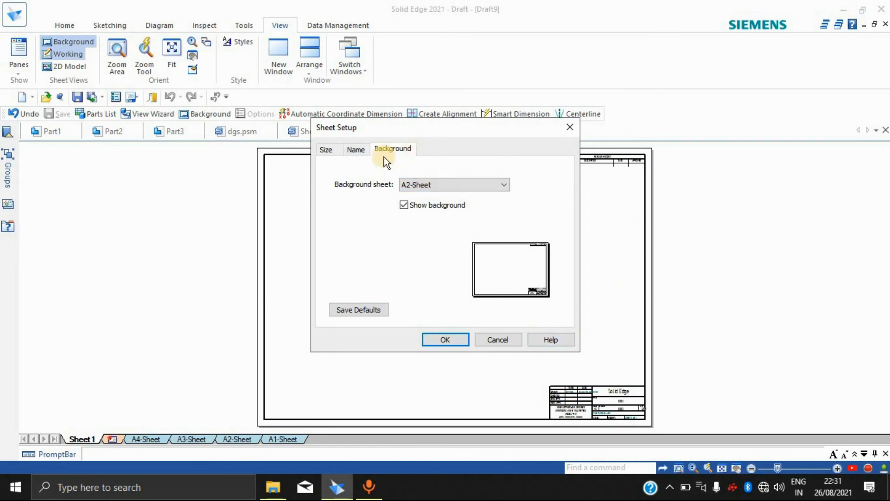
{"action": "left_click", "coordinate": [445, 339]}
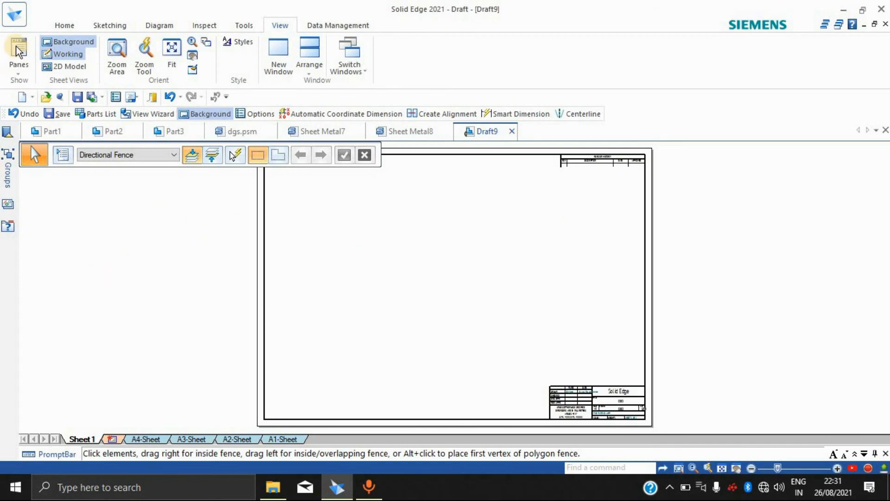
{"action": "left_click", "coordinate": [69, 42]}
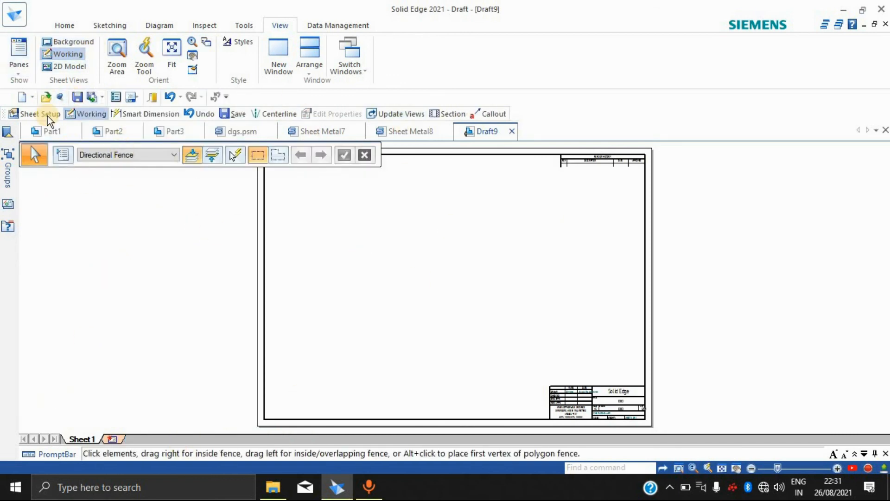
Step: Start the View Wizard, preview the part files on the Desktop, and load Part9 as the model for the drawing views
{"action": "left_click", "coordinate": [64, 25]}
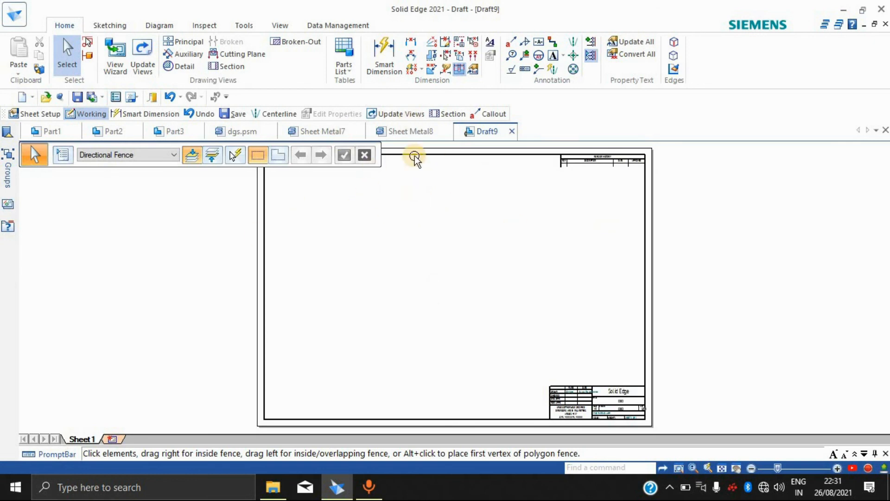
{"action": "left_click", "coordinate": [112, 64]}
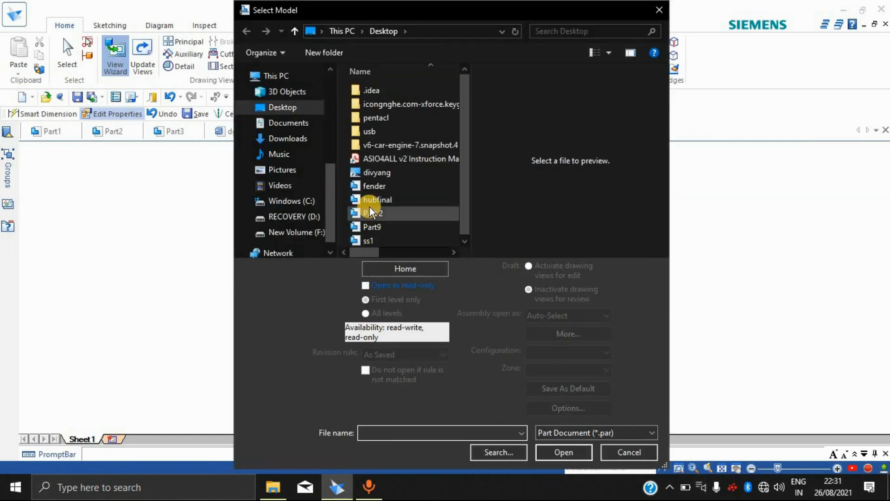
{"action": "left_click", "coordinate": [384, 198]}
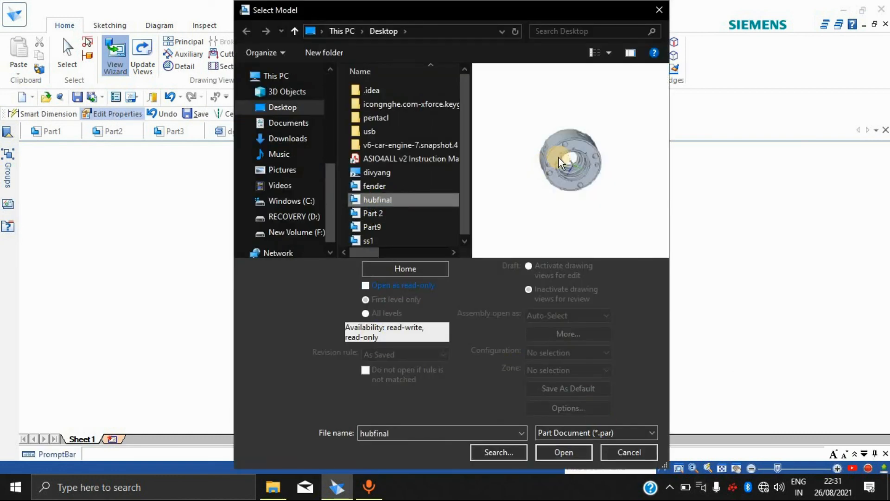
{"action": "left_click", "coordinate": [380, 187]}
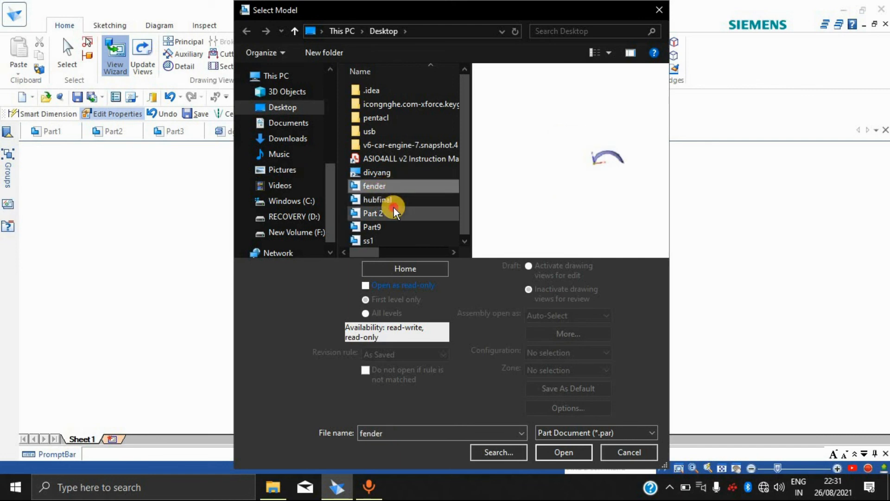
{"action": "left_click", "coordinate": [394, 210]}
{"action": "left_click", "coordinate": [393, 202]}
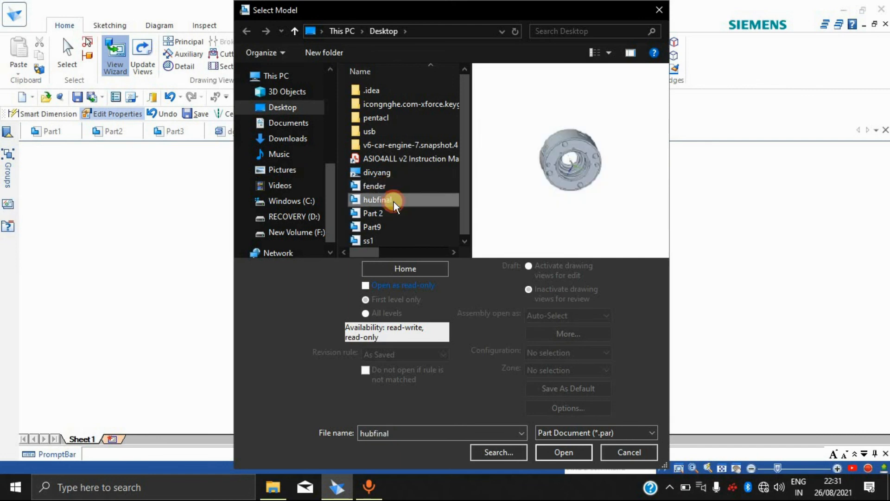
{"action": "left_click", "coordinate": [383, 228]}
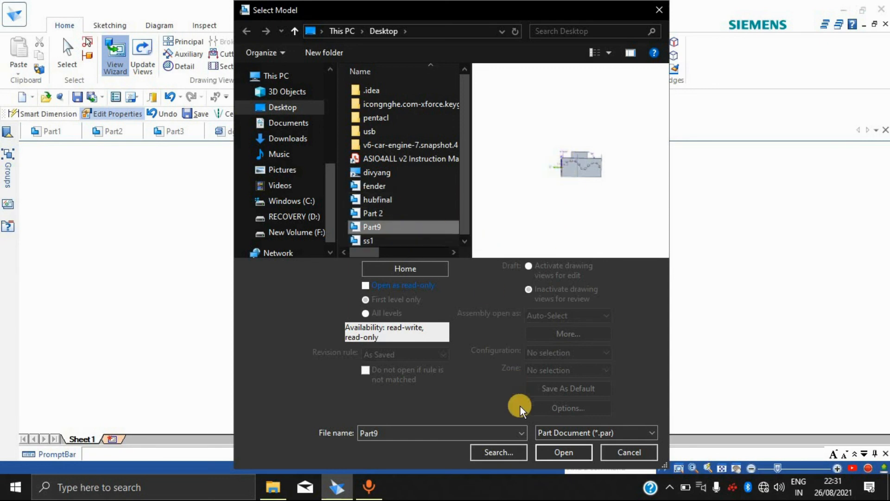
{"action": "left_click", "coordinate": [544, 454]}
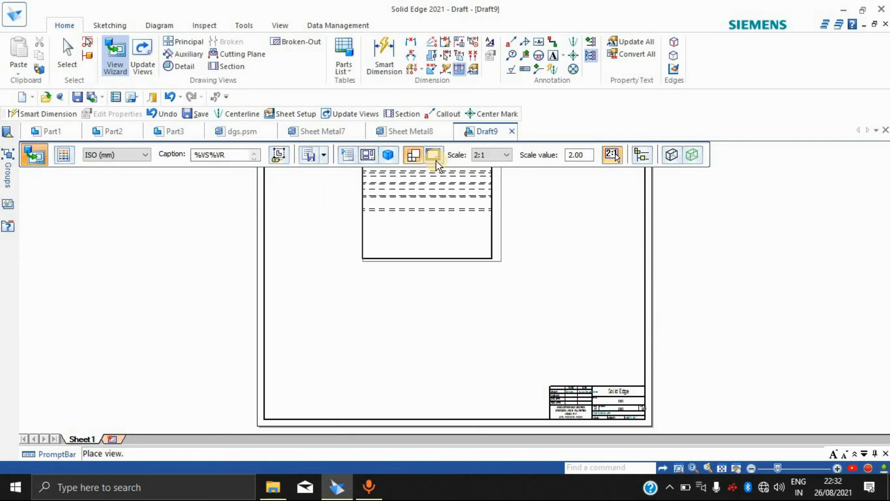
Step: Try drawing view scales of 5:1 and 2:1, and set the Part9 view's scale to 1:1
{"action": "left_click", "coordinate": [505, 149]}
{"action": "left_click", "coordinate": [493, 196]}
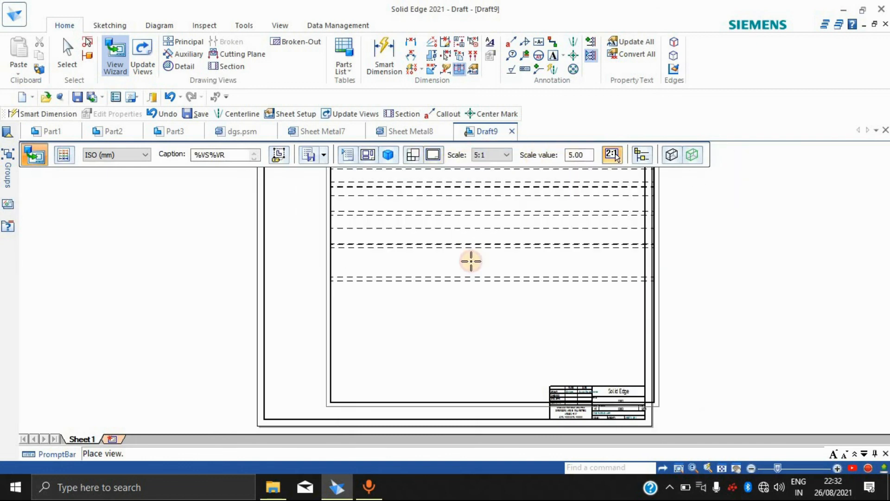
{"action": "left_click", "coordinate": [497, 156]}
{"action": "left_click", "coordinate": [493, 209]}
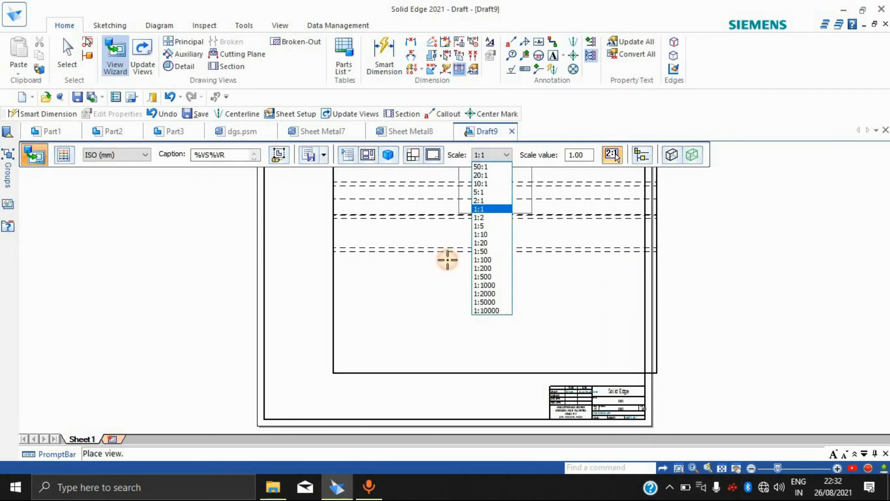
{"action": "scroll", "coordinate": [348, 232], "scroll_direction": "up", "scroll_amount": 4}
{"action": "scroll", "coordinate": [347, 233], "scroll_direction": "down", "scroll_amount": 5}
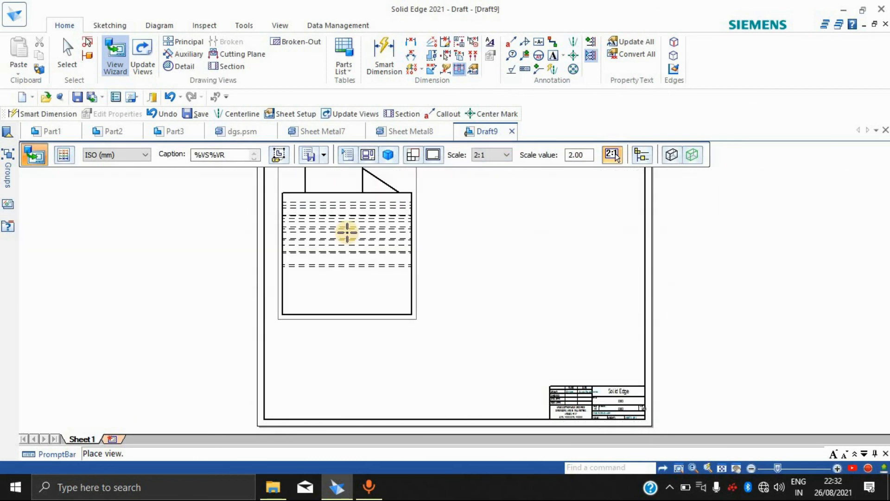
{"action": "scroll", "coordinate": [357, 232], "scroll_direction": "up", "scroll_amount": 1}
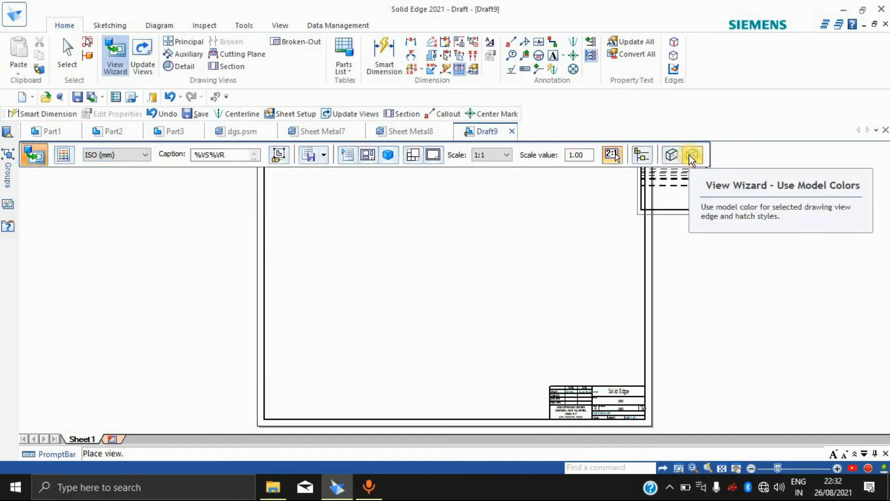
Step: Keep the view style Not Shaded and place the first Part9 view in the sheet's upper-left area
{"action": "left_click", "coordinate": [668, 154]}
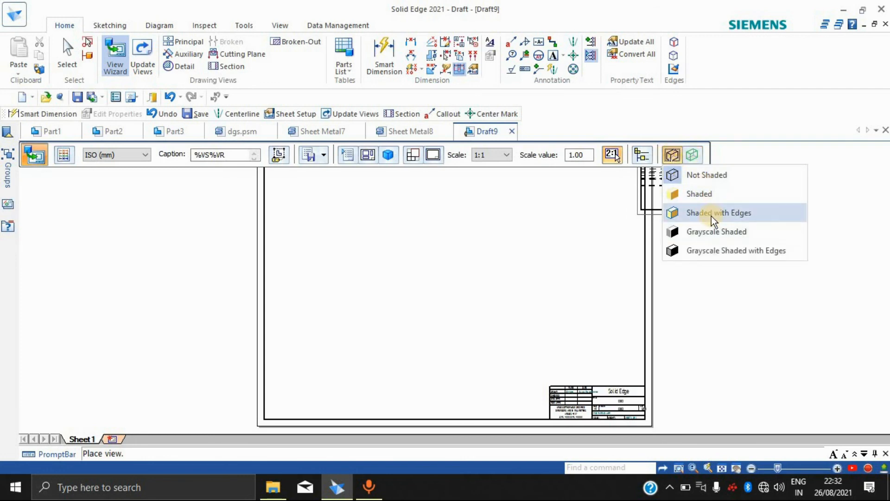
{"action": "left_click", "coordinate": [679, 174]}
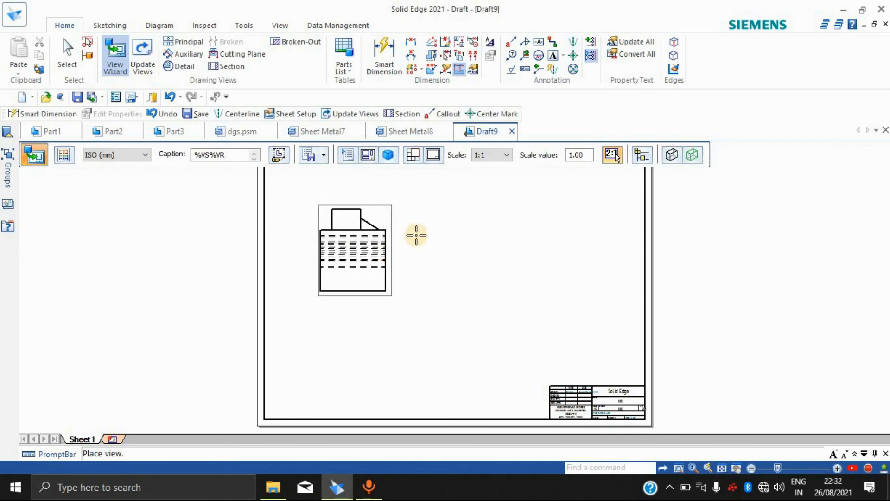
{"action": "scroll", "coordinate": [408, 234], "scroll_direction": "down", "scroll_amount": 4}
{"action": "scroll", "coordinate": [366, 232], "scroll_direction": "up", "scroll_amount": 2}
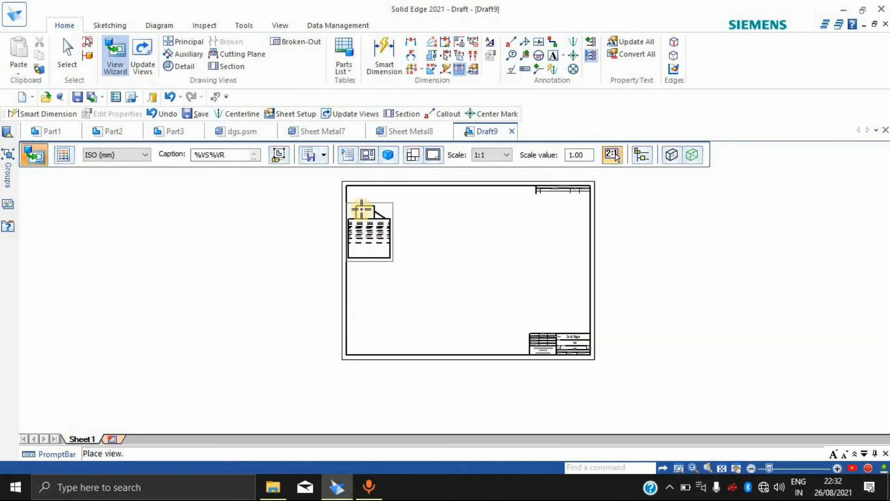
{"action": "left_click", "coordinate": [380, 225]}
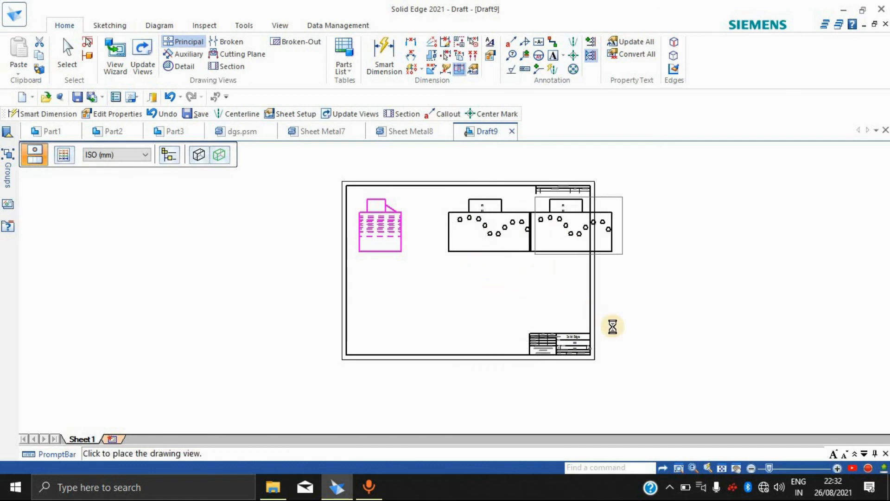
Step: Place projected Part9 views beside and below the first view, and an isometric view below the sheet, finishing view placement
{"action": "left_click", "coordinate": [549, 315]}
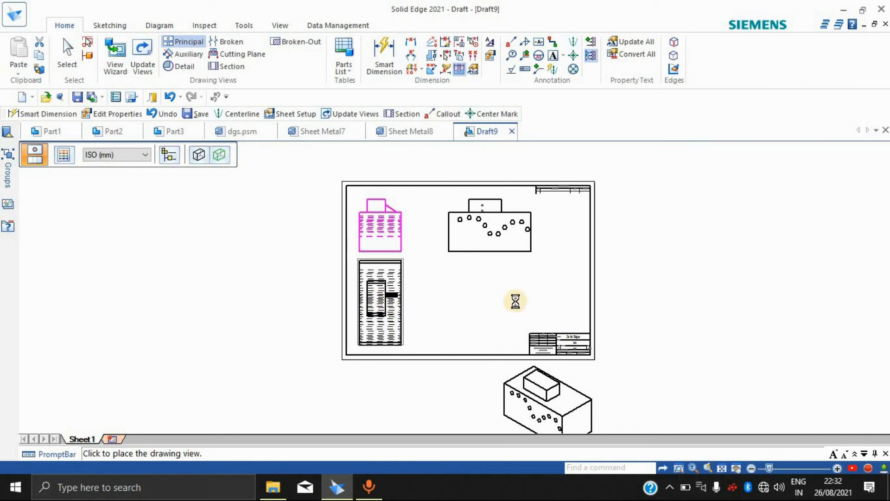
{"action": "right_click", "coordinate": [700, 235]}
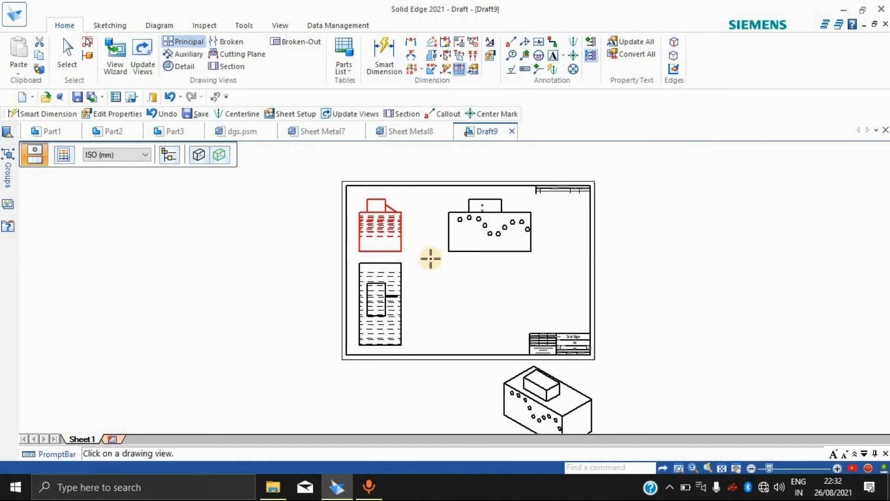
{"action": "scroll", "coordinate": [447, 263], "scroll_direction": "up", "scroll_amount": 2}
{"action": "scroll", "coordinate": [455, 278], "scroll_direction": "down", "scroll_amount": 3}
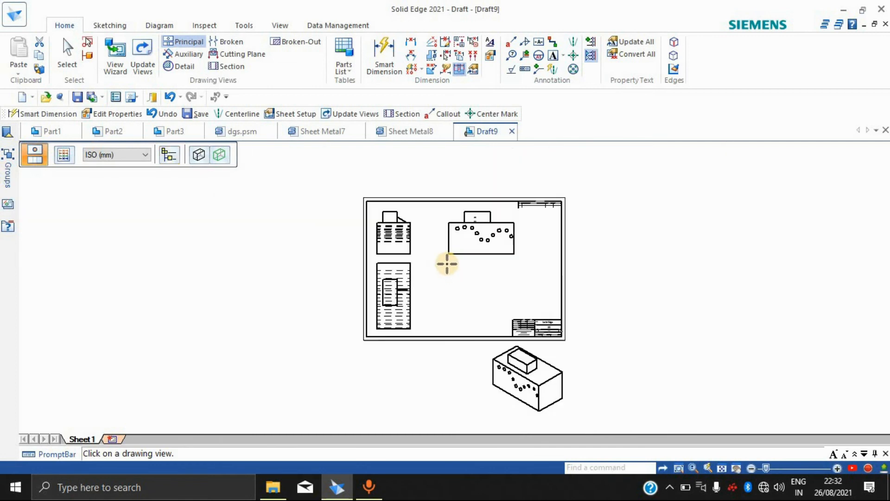
{"action": "scroll", "coordinate": [455, 278], "scroll_direction": "up", "scroll_amount": 2}
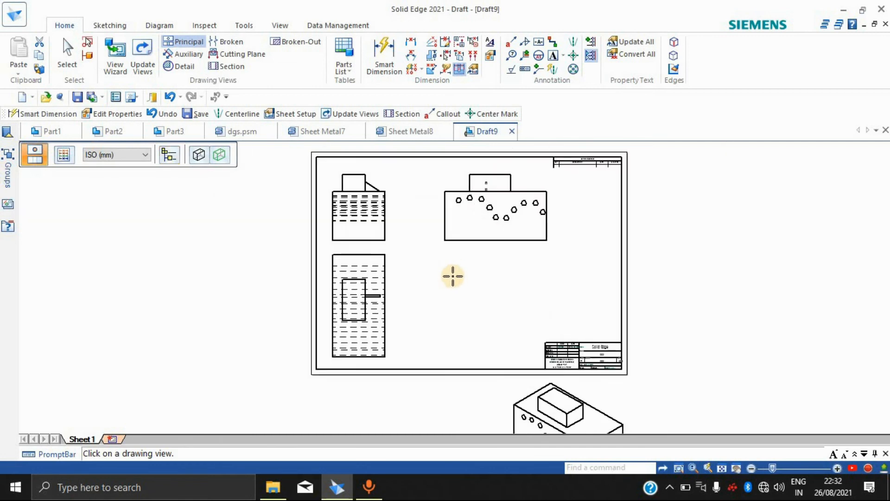
{"action": "scroll", "coordinate": [453, 274], "scroll_direction": "down", "scroll_amount": 3}
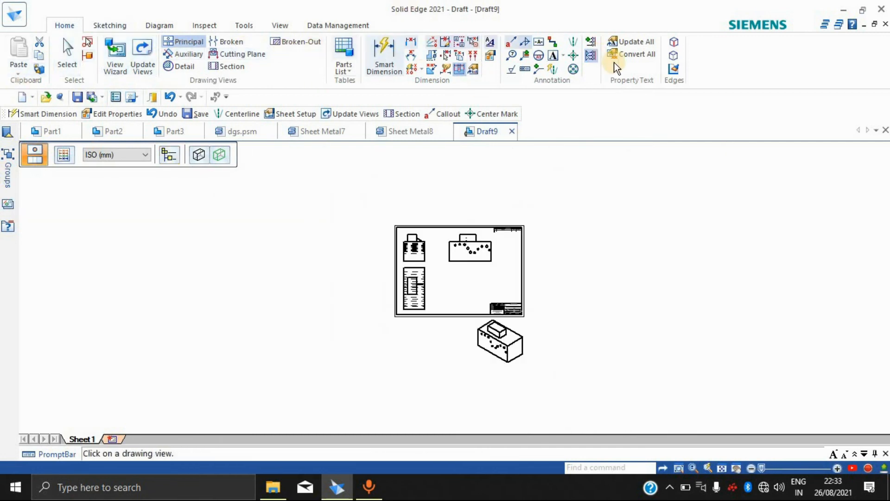
{"action": "left_click", "coordinate": [458, 69]}
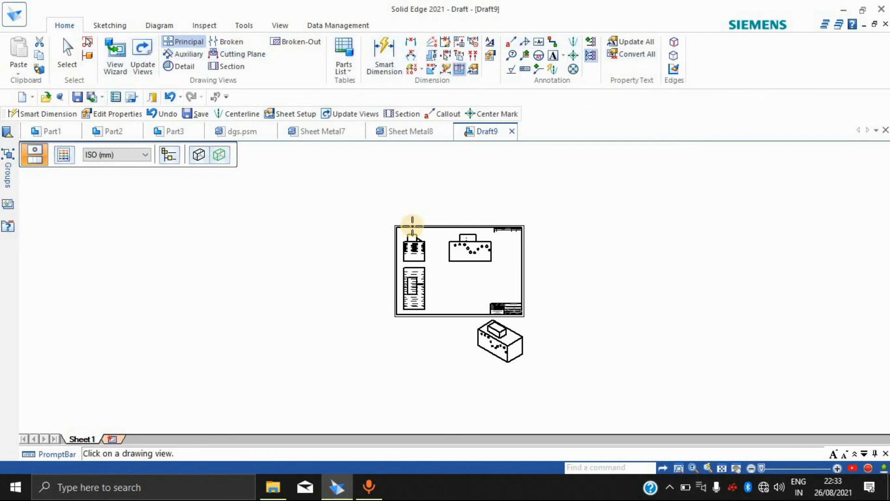
{"action": "scroll", "coordinate": [529, 338], "scroll_direction": "up", "scroll_amount": 3}
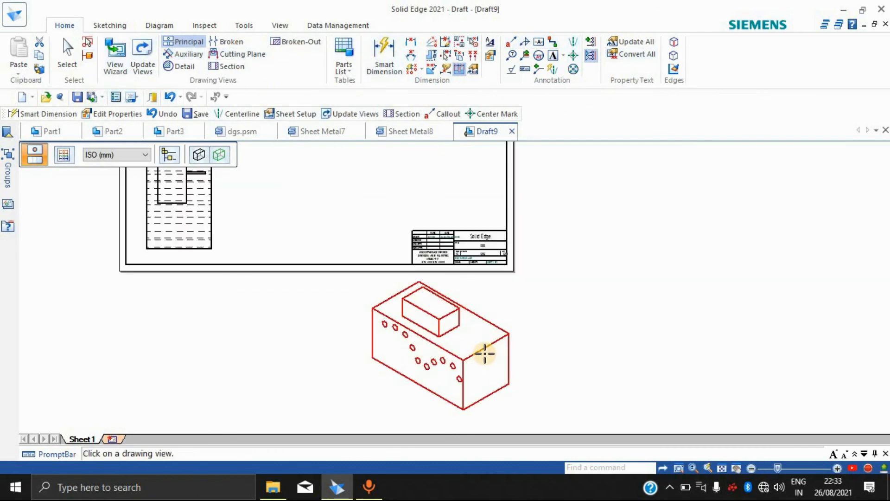
{"action": "key", "text": "Escape"}
{"action": "left_click", "coordinate": [485, 354]}
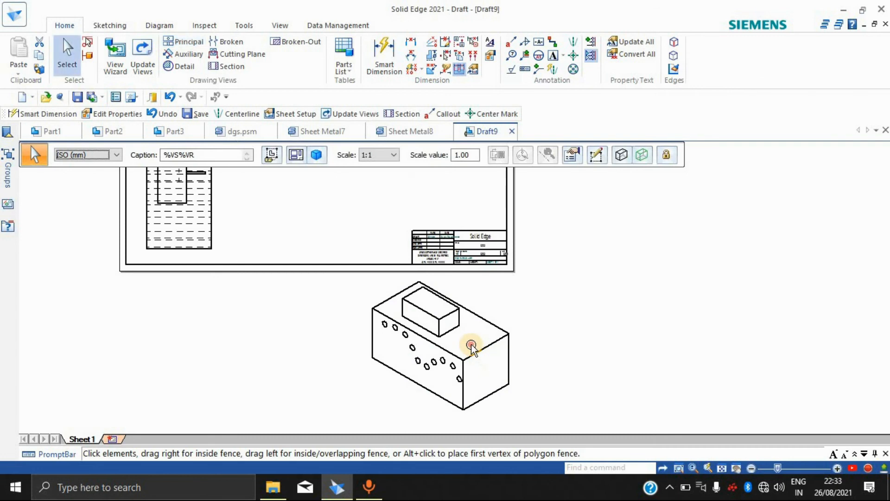
{"action": "left_click", "coordinate": [481, 350]}
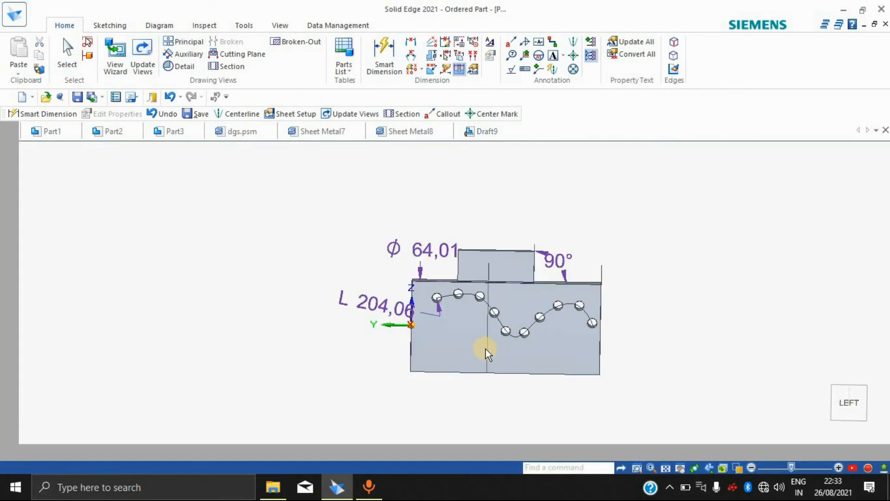
{"action": "left_click", "coordinate": [487, 133]}
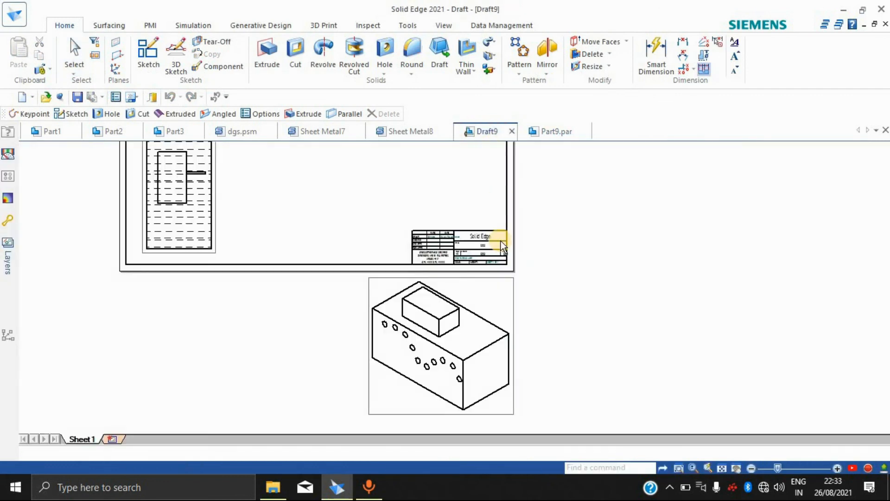
Step: Set the isometric view's scale to 1:2 and move it inside the sheet, just above the title block
{"action": "left_click", "coordinate": [494, 334]}
{"action": "right_click", "coordinate": [493, 334]}
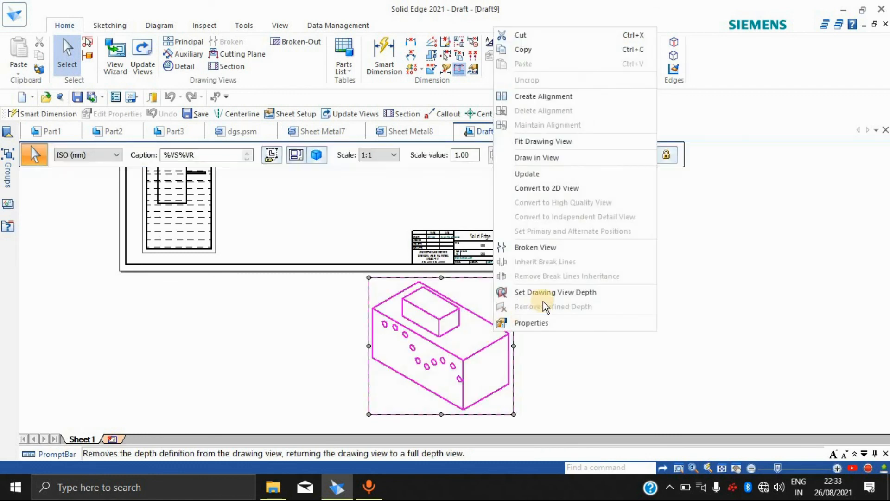
{"action": "left_click", "coordinate": [301, 188]}
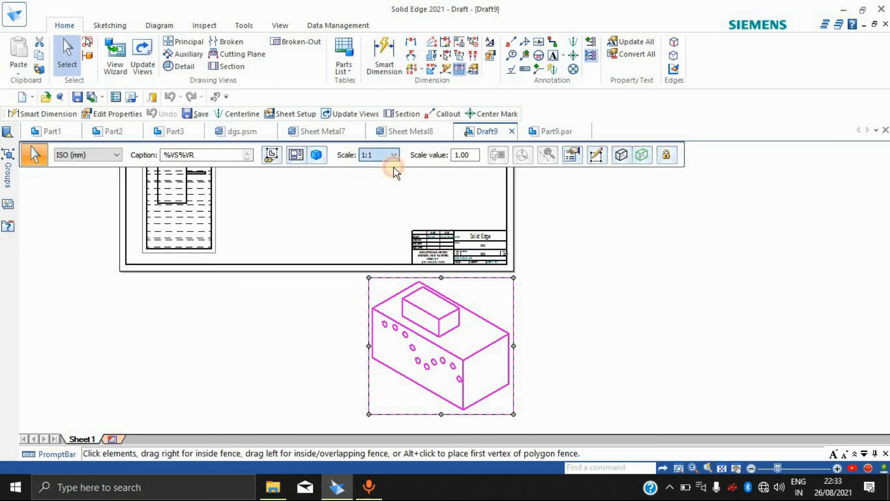
{"action": "left_click", "coordinate": [393, 155]}
{"action": "left_click", "coordinate": [377, 218]}
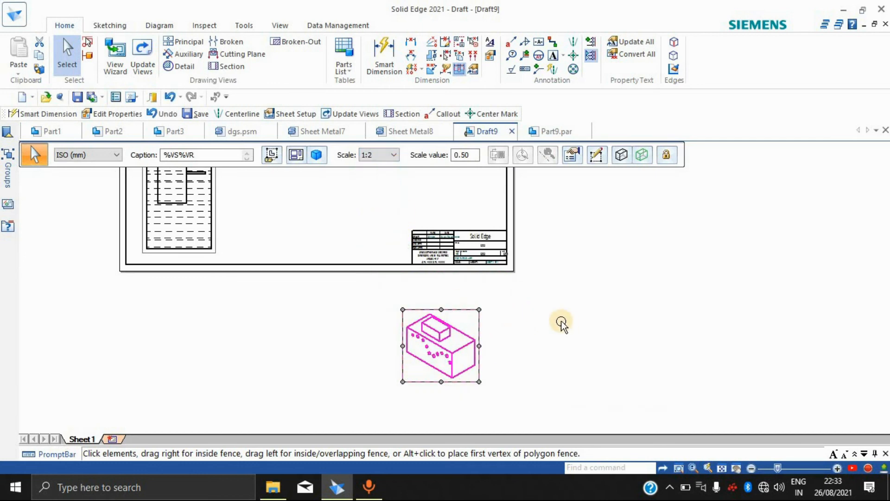
{"action": "left_click_drag", "start_coordinate": [449, 346], "coordinate": [453, 272]}
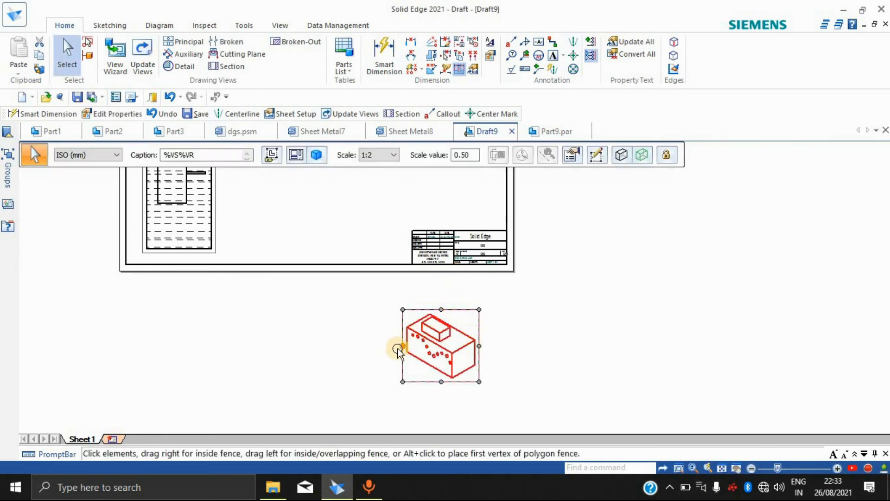
{"action": "left_click_drag", "start_coordinate": [425, 364], "coordinate": [457, 195]}
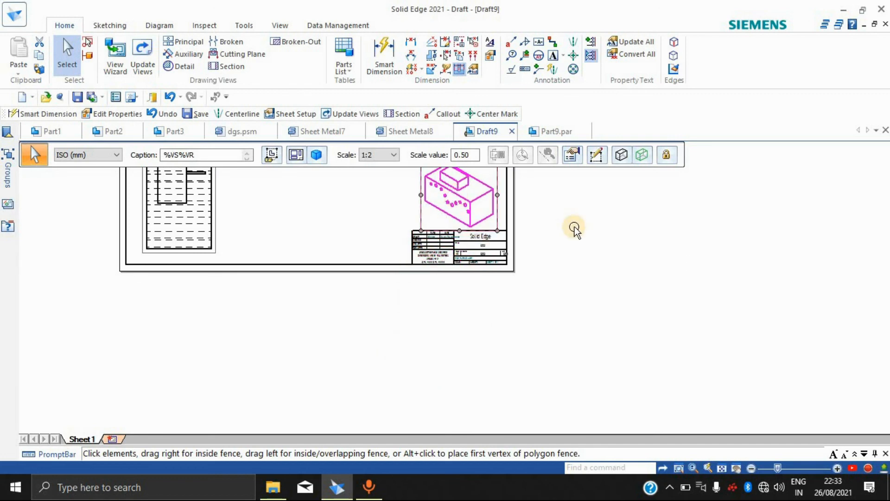
Step: Examine the arrangement of the four drawing views within the sheet border
{"action": "scroll", "coordinate": [556, 225], "scroll_direction": "down", "scroll_amount": 5}
{"action": "scroll", "coordinate": [537, 213], "scroll_direction": "up", "scroll_amount": 5}
{"action": "scroll", "coordinate": [603, 343], "scroll_direction": "up", "scroll_amount": 3}
{"action": "scroll", "coordinate": [563, 368], "scroll_direction": "down", "scroll_amount": 4}
{"action": "scroll", "coordinate": [492, 331], "scroll_direction": "up", "scroll_amount": 2}
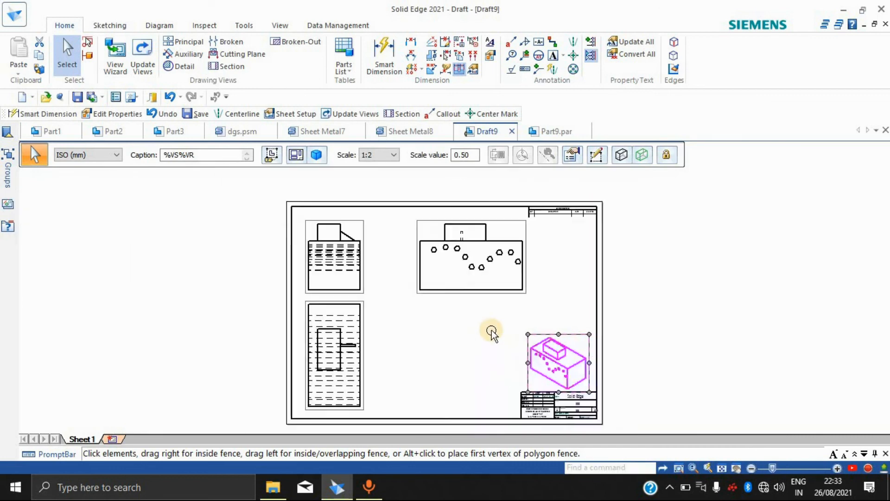
{"action": "scroll", "coordinate": [453, 324], "scroll_direction": "down", "scroll_amount": 2}
{"action": "scroll", "coordinate": [348, 334], "scroll_direction": "up", "scroll_amount": 2}
{"action": "scroll", "coordinate": [347, 334], "scroll_direction": "down", "scroll_amount": 3}
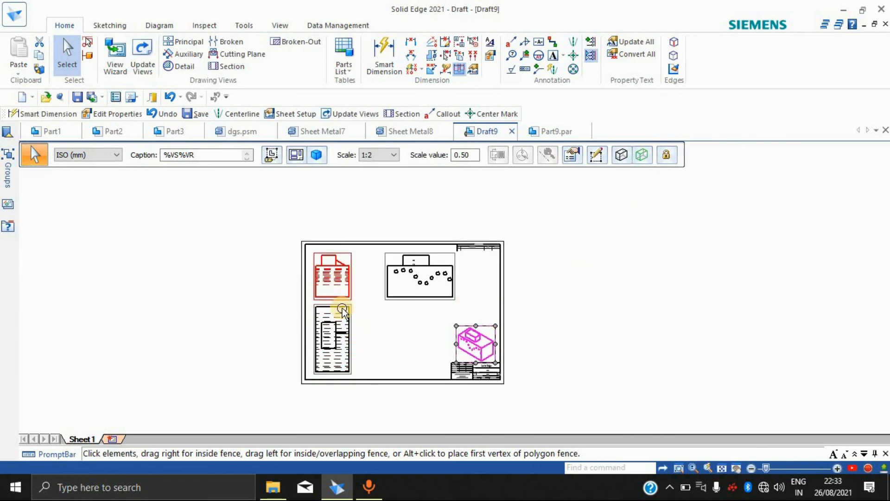
Step: Shift the projected view below the first one slightly to the right and set the aligned views' scale to 1:2
{"action": "left_click", "coordinate": [342, 323]}
{"action": "mouse_move", "coordinate": [343, 323]}
{"action": "left_mouse_down"}
{"action": "mouse_move", "coordinate": [371, 320]}
{"action": "mouse_move", "coordinate": [357, 324]}
{"action": "left_mouse_up"}
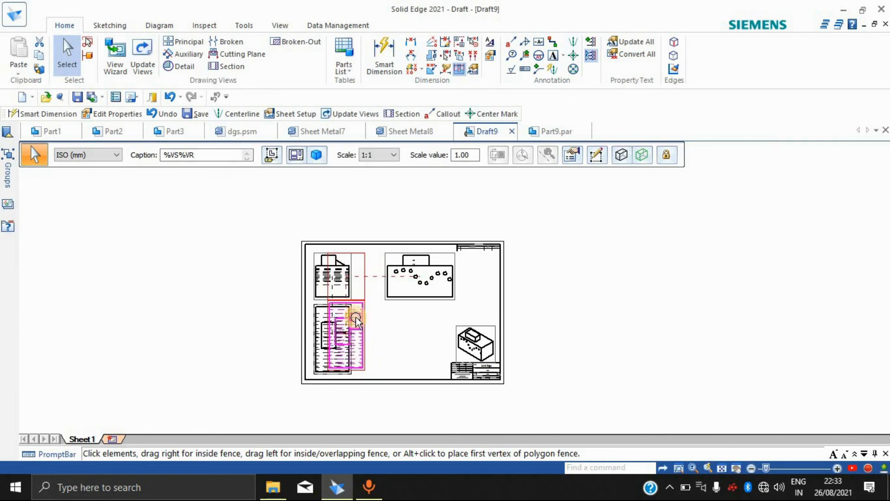
{"action": "left_click", "coordinate": [391, 155]}
{"action": "left_click", "coordinate": [388, 214]}
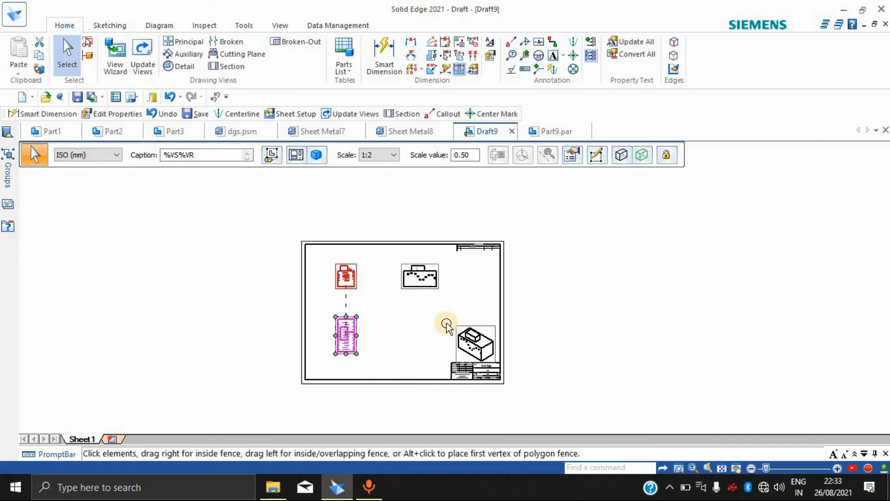
{"action": "scroll", "coordinate": [446, 326], "scroll_direction": "up", "scroll_amount": 3}
{"action": "scroll", "coordinate": [397, 314], "scroll_direction": "down", "scroll_amount": 3}
{"action": "scroll", "coordinate": [363, 340], "scroll_direction": "up", "scroll_amount": 5}
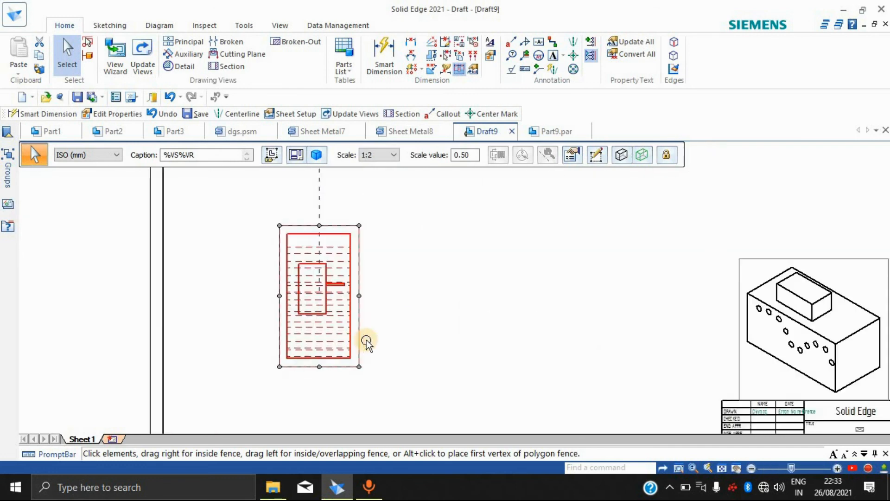
{"action": "scroll", "coordinate": [348, 288], "scroll_direction": "down", "scroll_amount": 5}
{"action": "scroll", "coordinate": [342, 269], "scroll_direction": "up", "scroll_amount": 4}
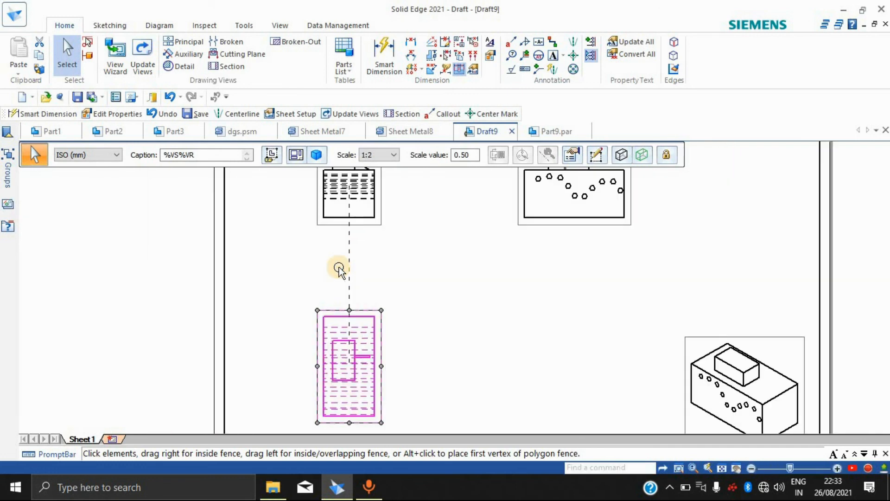
{"action": "scroll", "coordinate": [339, 269], "scroll_direction": "down", "scroll_amount": 4}
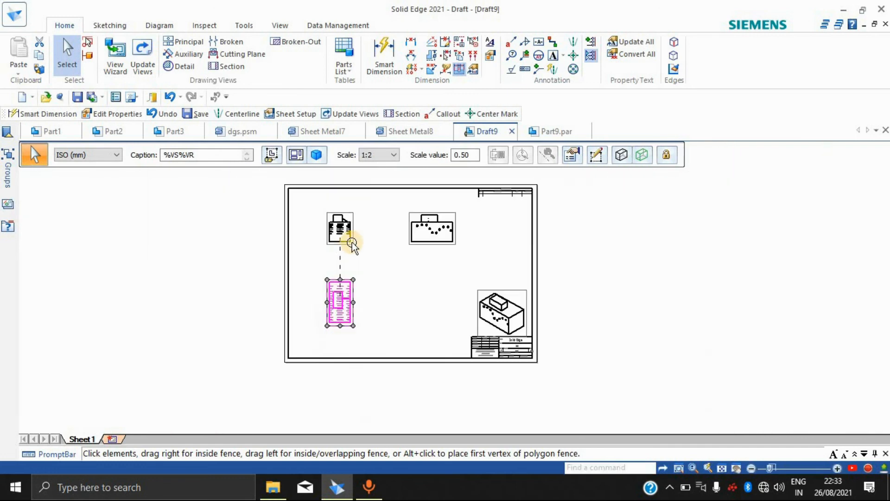
{"action": "left_click", "coordinate": [641, 160]}
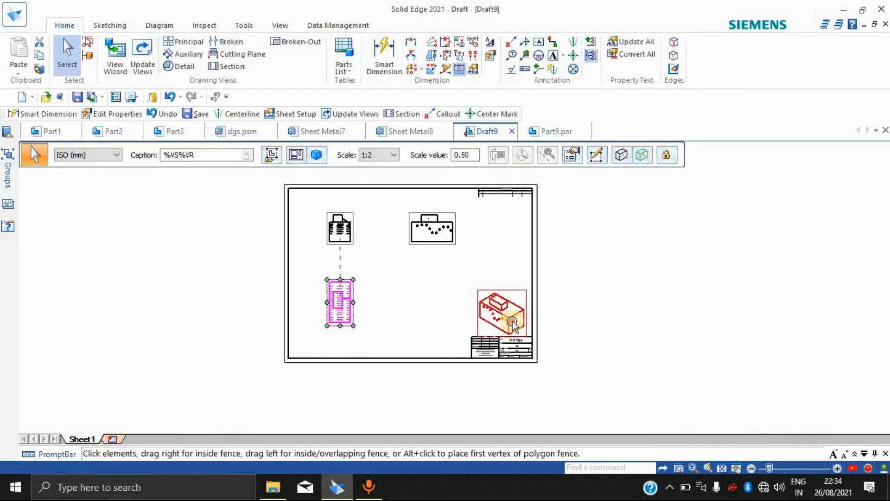
{"action": "left_click", "coordinate": [526, 308]}
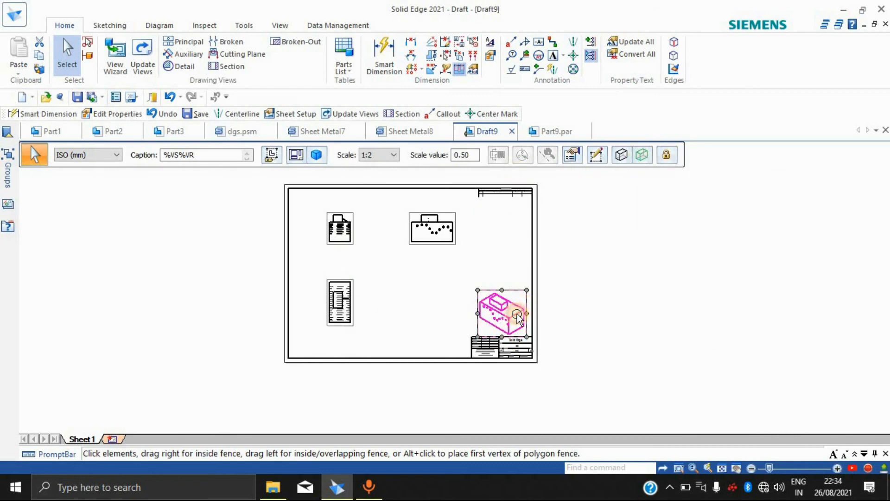
{"action": "right_click", "coordinate": [510, 319]}
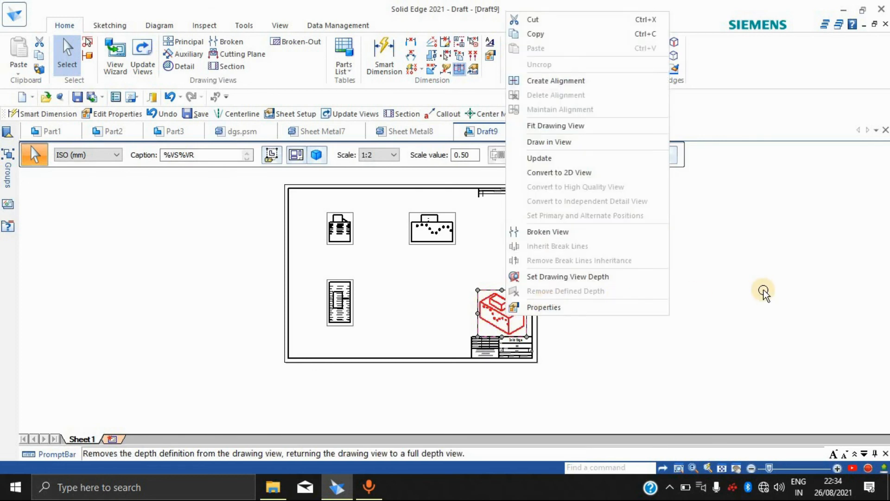
{"action": "left_click", "coordinate": [537, 320]}
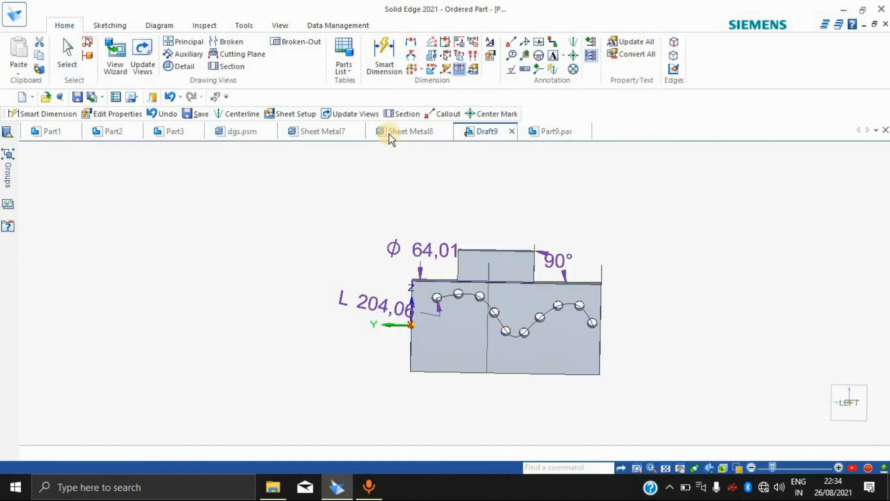
{"action": "left_click", "coordinate": [485, 134]}
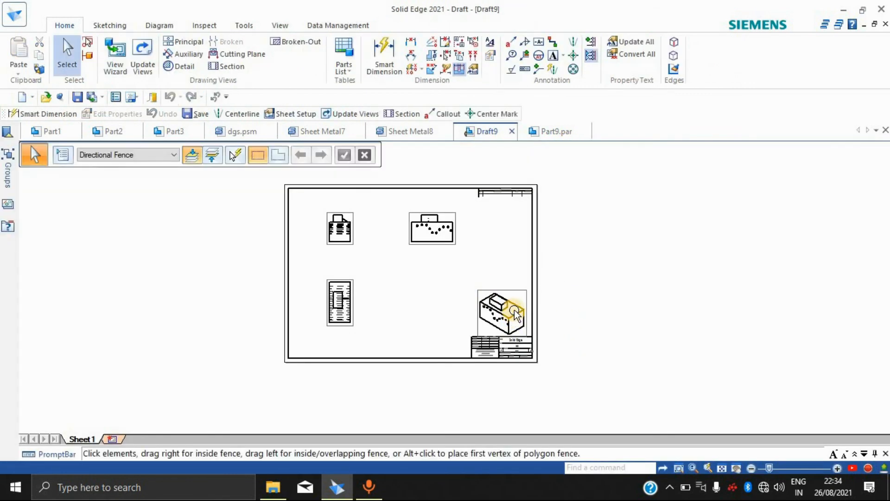
Step: Set the isometric view's shading to Grayscale Shaded
{"action": "right_click", "coordinate": [513, 311]}
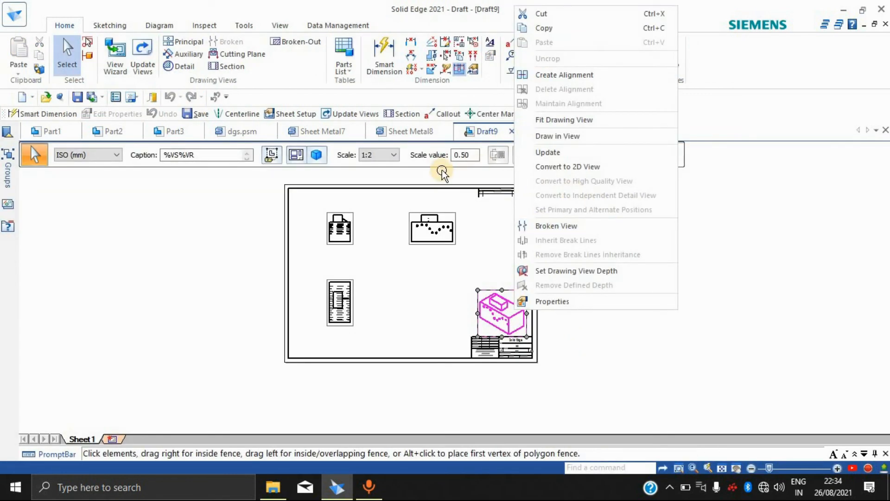
{"action": "left_click", "coordinate": [583, 171]}
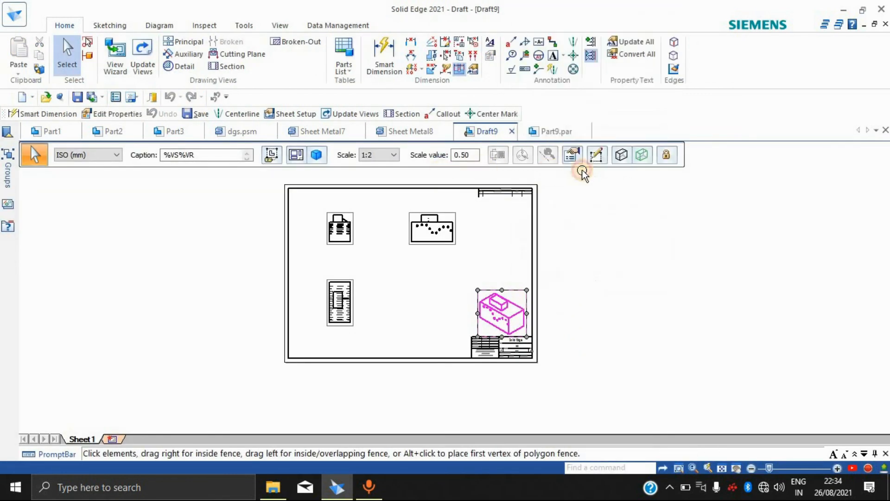
{"action": "left_click", "coordinate": [627, 157]}
{"action": "left_click", "coordinate": [657, 232]}
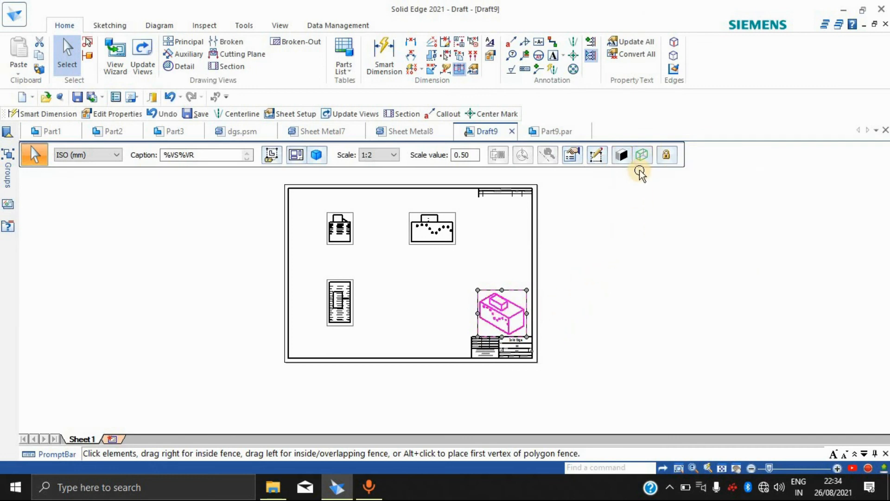
{"action": "left_click", "coordinate": [623, 158]}
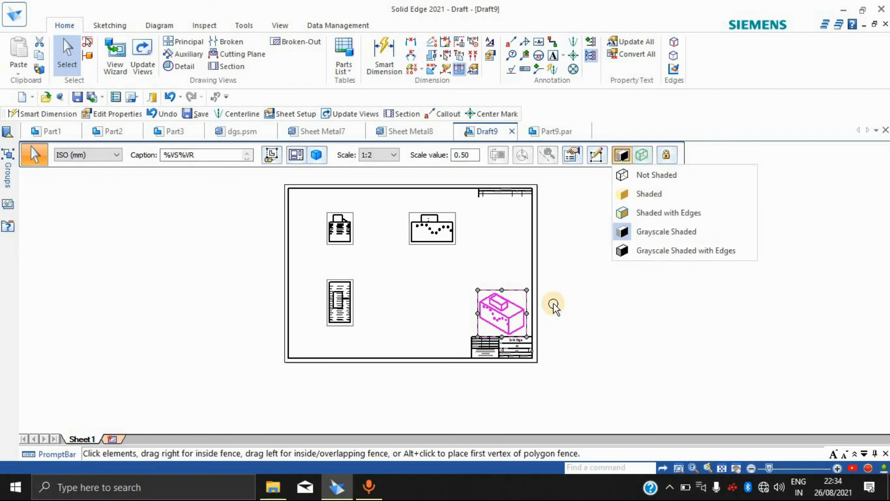
{"action": "left_click", "coordinate": [519, 327]}
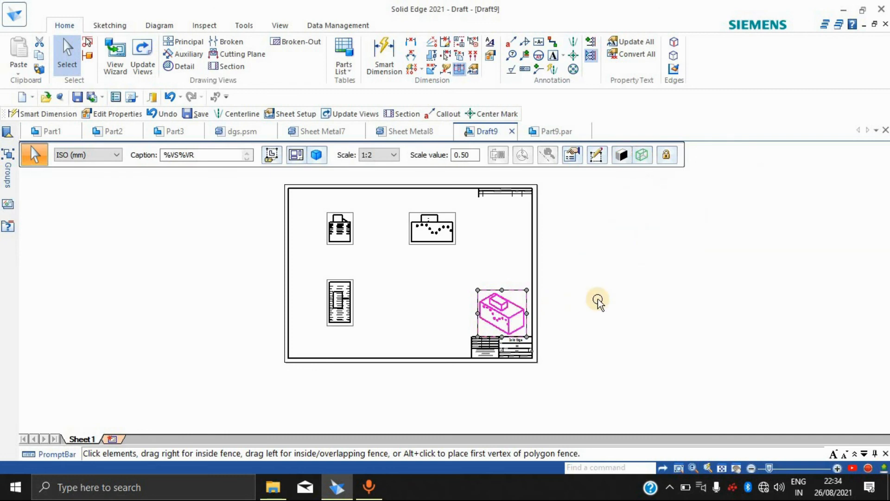
{"action": "left_click", "coordinate": [646, 244]}
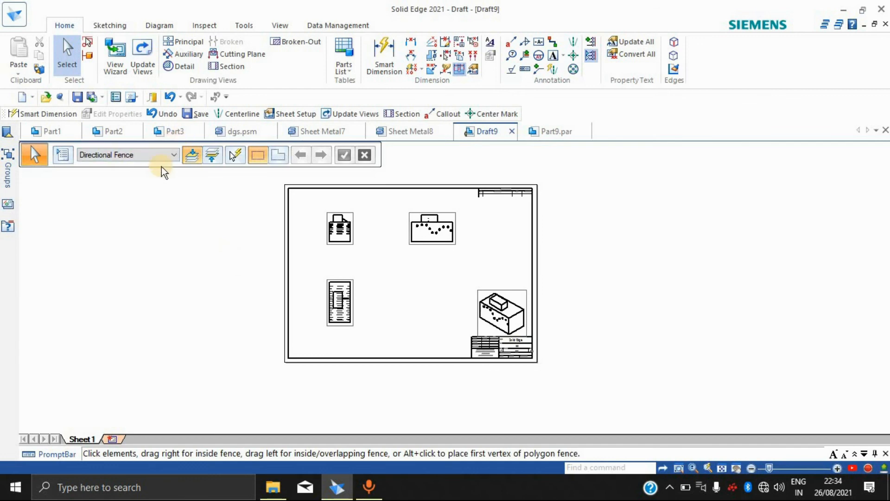
Step: Dimension the width of the lower projected view with Smart Dimension, placing the dimension above its upper edge
{"action": "left_click", "coordinate": [389, 53]}
{"action": "scroll", "coordinate": [361, 289], "scroll_direction": "up", "scroll_amount": 7}
{"action": "scroll", "coordinate": [304, 285], "scroll_direction": "down", "scroll_amount": 4}
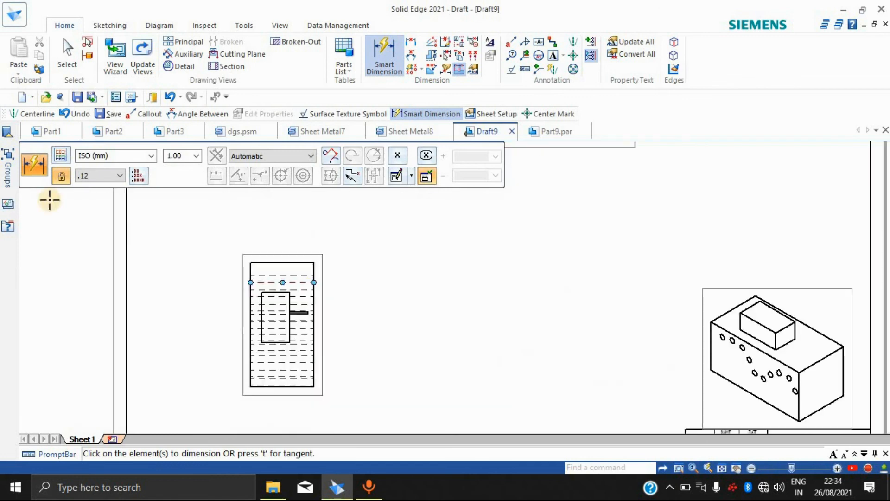
{"action": "left_click", "coordinate": [276, 269]}
{"action": "left_click", "coordinate": [280, 239]}
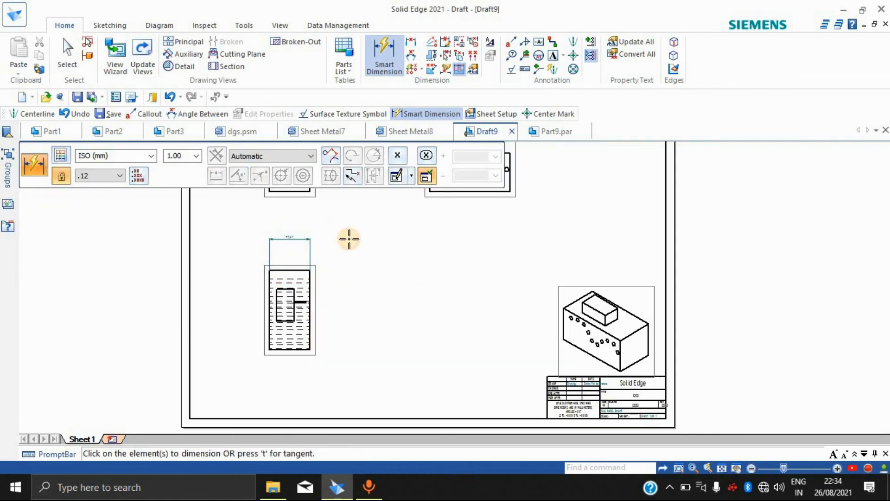
Step: Dimension the overall height of the lower projected view, placing the dimension to the left of the outline
{"action": "scroll", "coordinate": [303, 241], "scroll_direction": "up", "scroll_amount": 5}
{"action": "scroll", "coordinate": [272, 224], "scroll_direction": "down", "scroll_amount": 4}
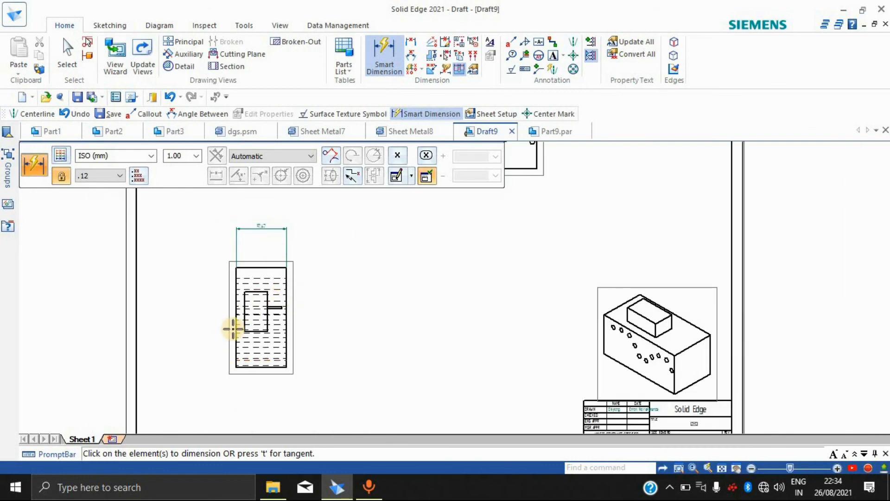
{"action": "scroll", "coordinate": [334, 264], "scroll_direction": "down", "scroll_amount": 4}
{"action": "scroll", "coordinate": [301, 223], "scroll_direction": "up", "scroll_amount": 4}
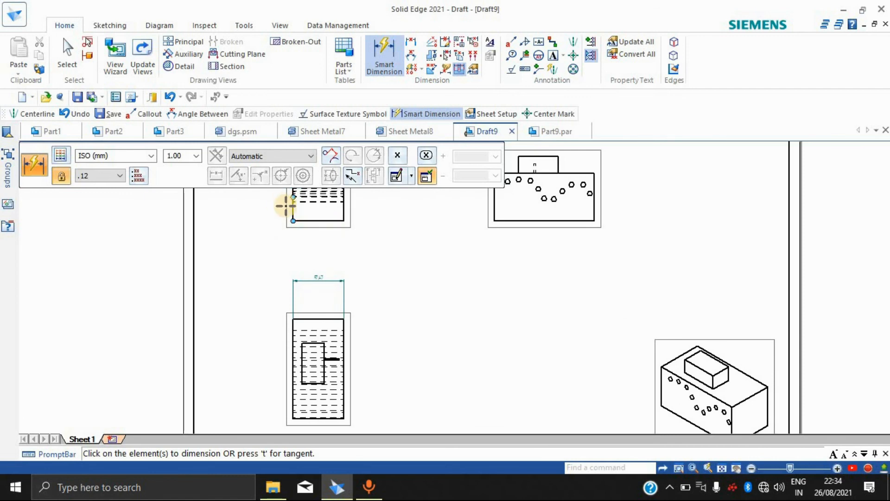
{"action": "scroll", "coordinate": [290, 201], "scroll_direction": "down", "scroll_amount": 4}
{"action": "scroll", "coordinate": [302, 218], "scroll_direction": "up", "scroll_amount": 4}
{"action": "scroll", "coordinate": [320, 301], "scroll_direction": "down", "scroll_amount": 2}
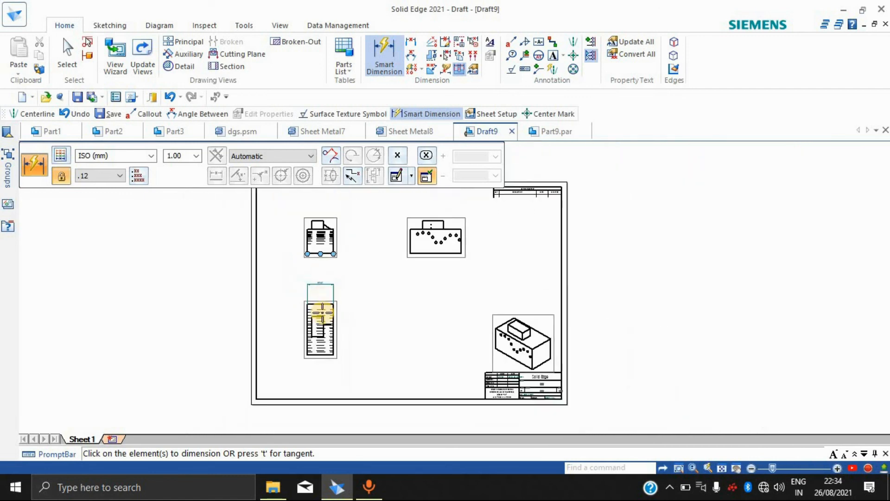
{"action": "scroll", "coordinate": [322, 313], "scroll_direction": "up", "scroll_amount": 3}
{"action": "left_click", "coordinate": [329, 317]}
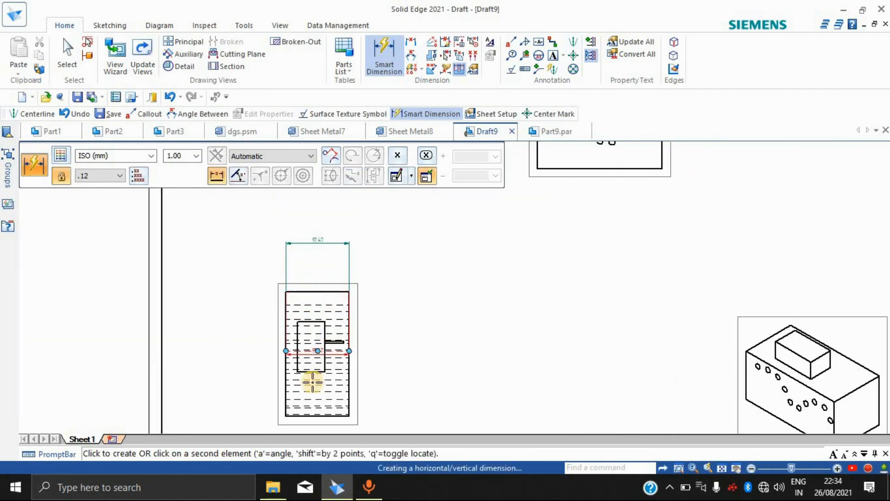
{"action": "scroll", "coordinate": [314, 406], "scroll_direction": "up", "scroll_amount": 3}
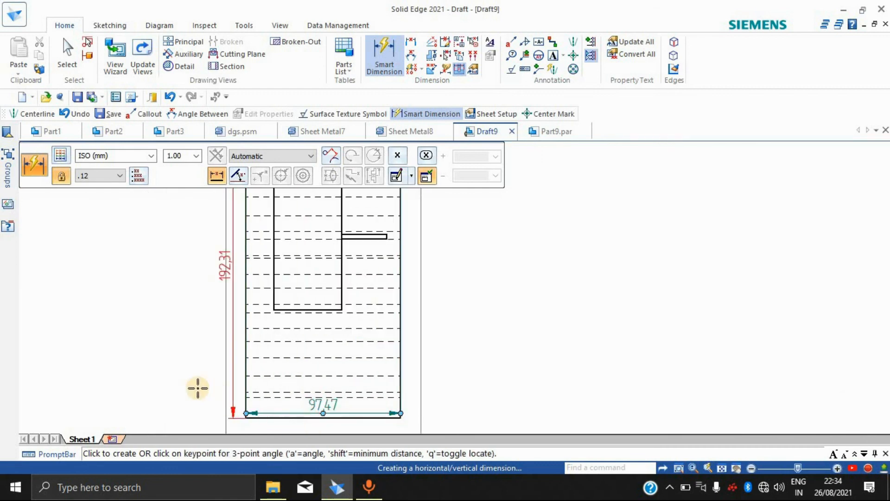
{"action": "left_click", "coordinate": [146, 376]}
{"action": "scroll", "coordinate": [205, 272], "scroll_direction": "down", "scroll_amount": 1}
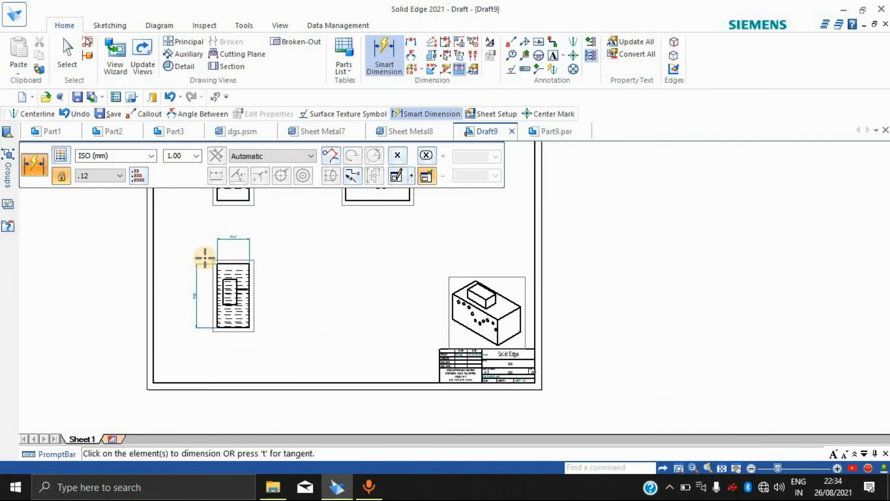
Step: Dimension the width and height of the small block atop the first view, placing the values above and to the left
{"action": "scroll", "coordinate": [205, 258], "scroll_direction": "up", "scroll_amount": 1}
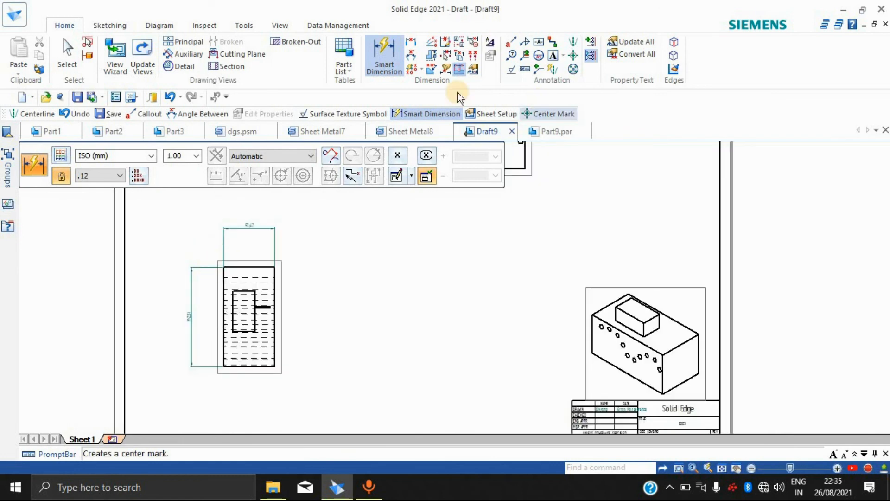
{"action": "scroll", "coordinate": [339, 257], "scroll_direction": "down", "scroll_amount": 3}
{"action": "scroll", "coordinate": [315, 243], "scroll_direction": "up", "scroll_amount": 4}
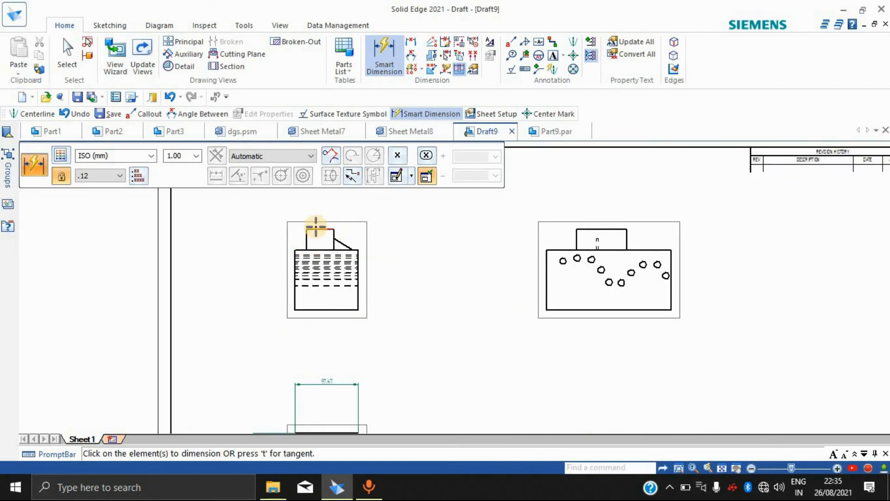
{"action": "left_click", "coordinate": [316, 227]}
{"action": "left_click", "coordinate": [318, 215]}
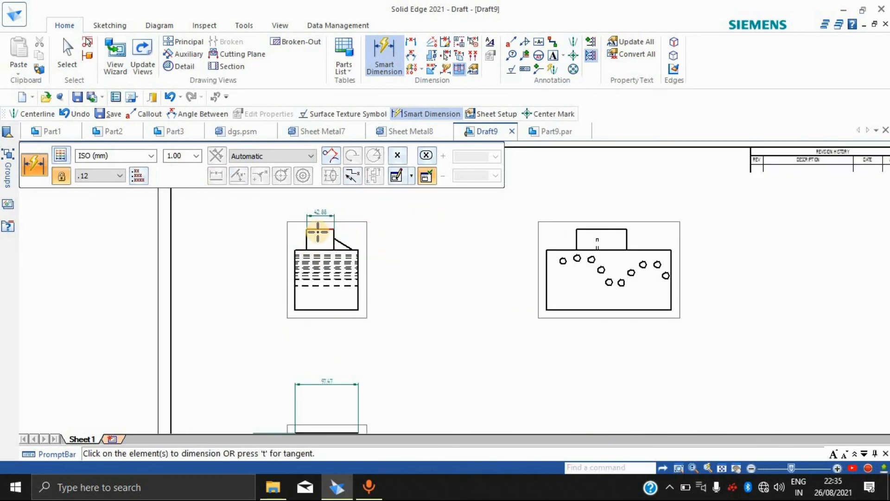
{"action": "left_click", "coordinate": [308, 241]}
{"action": "left_click", "coordinate": [246, 236]}
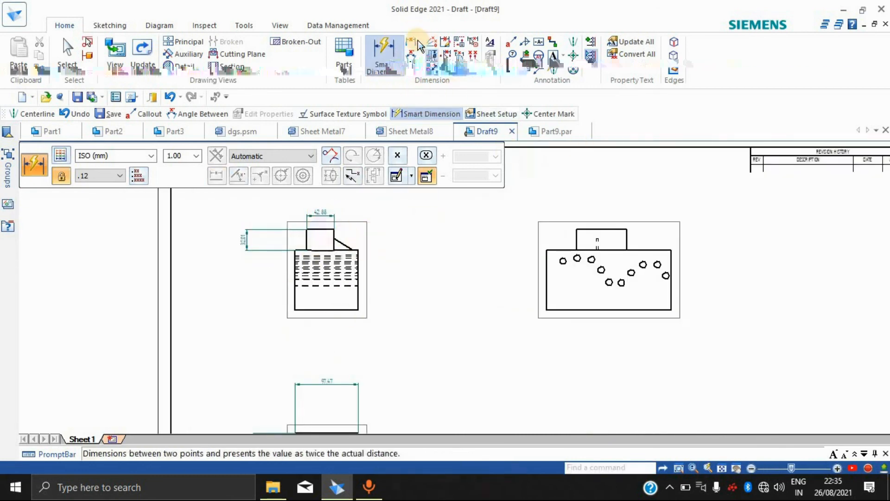
Step: Dimension the angle between the small block's right vertical edge and the sloped rib edge in the first view
{"action": "left_click", "coordinate": [411, 56]}
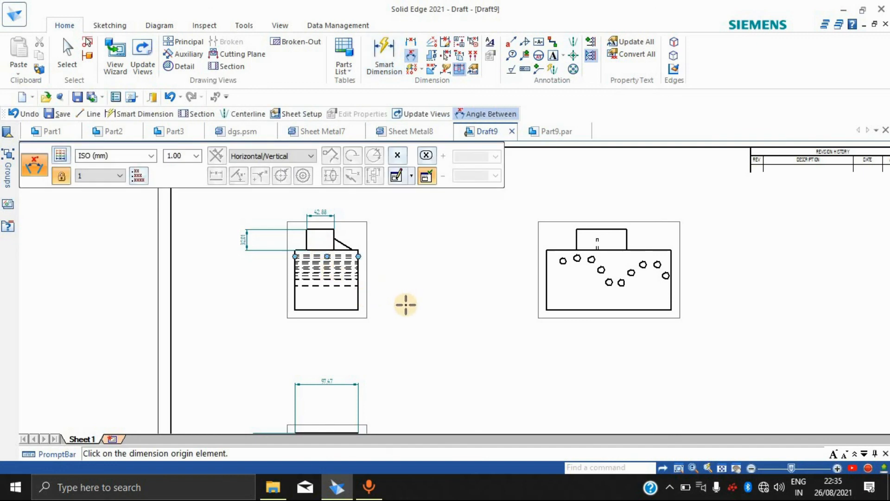
{"action": "scroll", "coordinate": [406, 304], "scroll_direction": "up", "scroll_amount": 4}
{"action": "scroll", "coordinate": [371, 319], "scroll_direction": "down", "scroll_amount": 6}
{"action": "scroll", "coordinate": [337, 271], "scroll_direction": "up", "scroll_amount": 10}
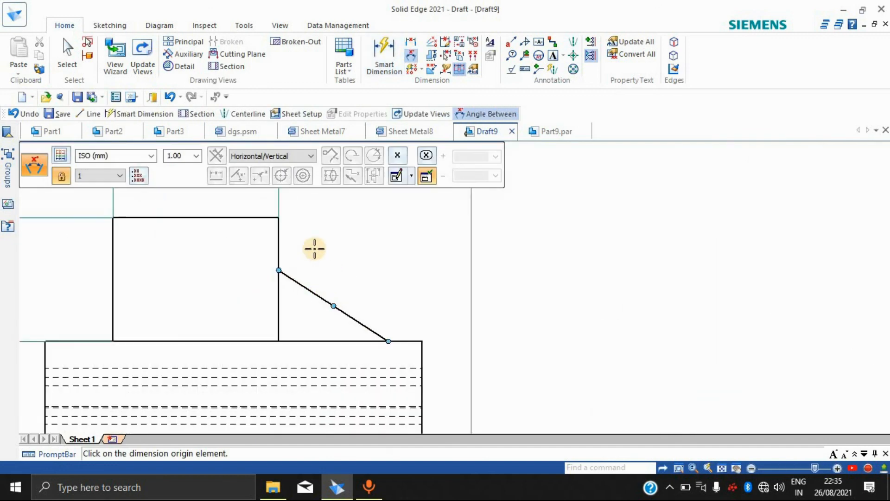
{"action": "left_click", "coordinate": [276, 239]}
{"action": "left_click", "coordinate": [300, 282]}
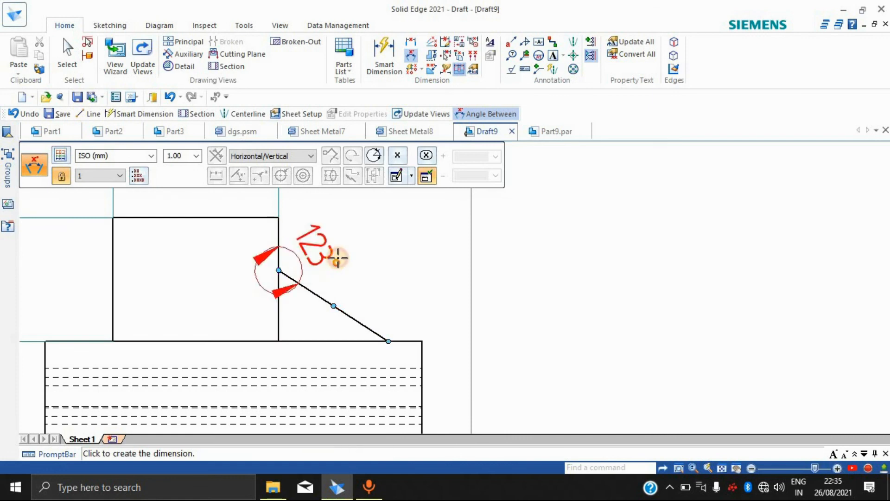
{"action": "left_click", "coordinate": [343, 251]}
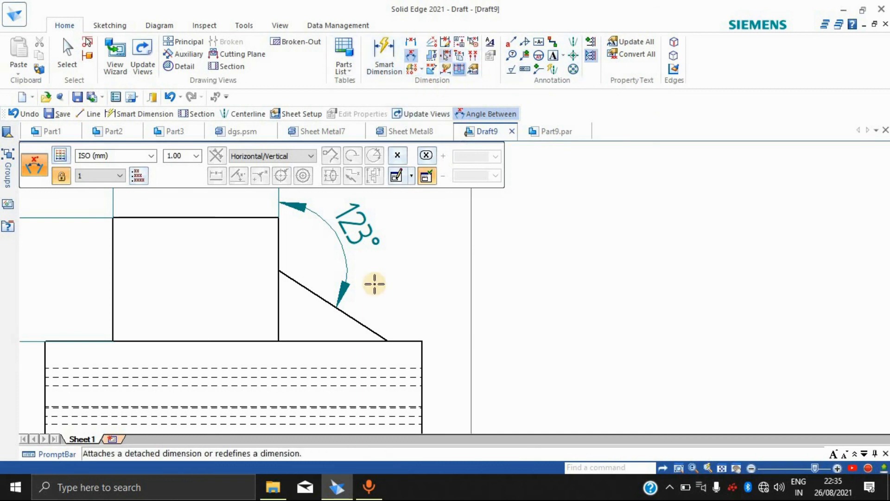
{"action": "scroll", "coordinate": [371, 255], "scroll_direction": "down", "scroll_amount": 4}
{"action": "scroll", "coordinate": [311, 242], "scroll_direction": "down", "scroll_amount": 3}
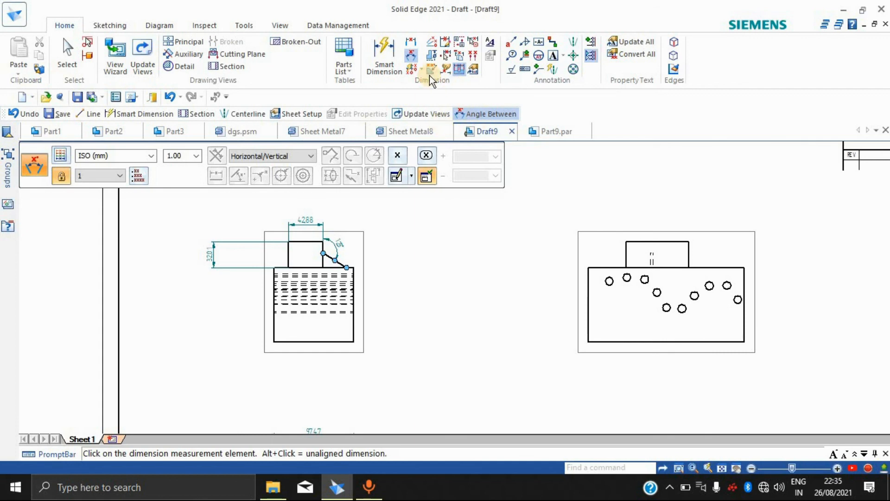
{"action": "left_click", "coordinate": [608, 281]}
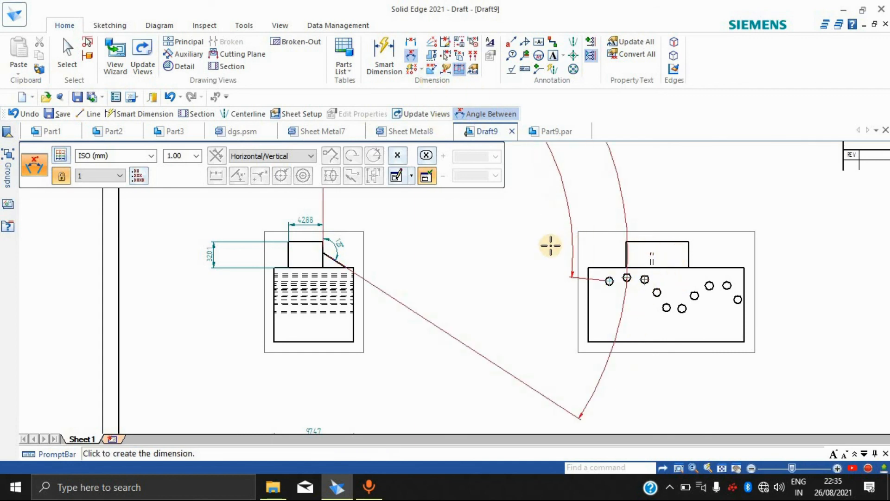
{"action": "right_click", "coordinate": [548, 209]}
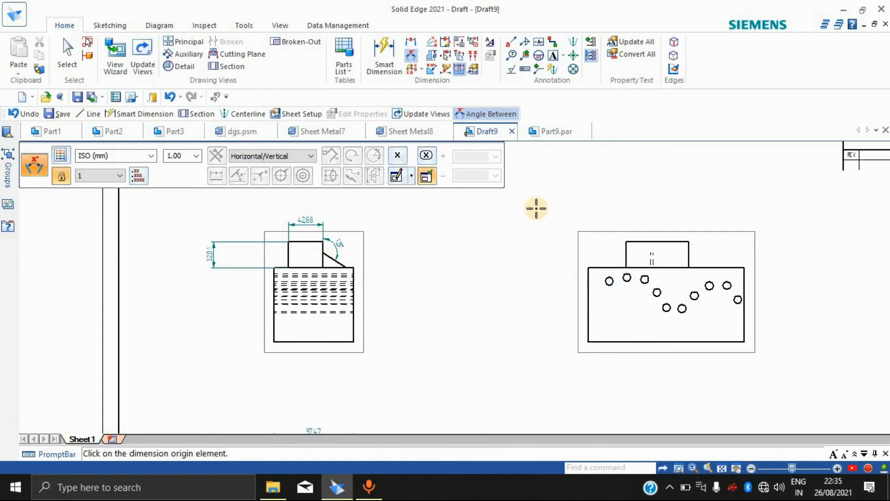
{"action": "key", "text": "Escape"}
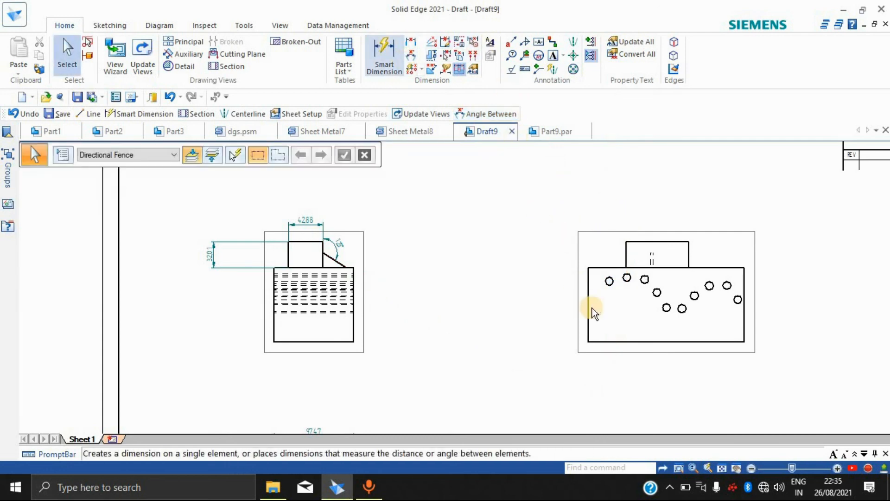
Step: Dimension the diameter of the leftmost hole in the view beside the first one, placing the value above the body
{"action": "left_click", "coordinate": [611, 280]}
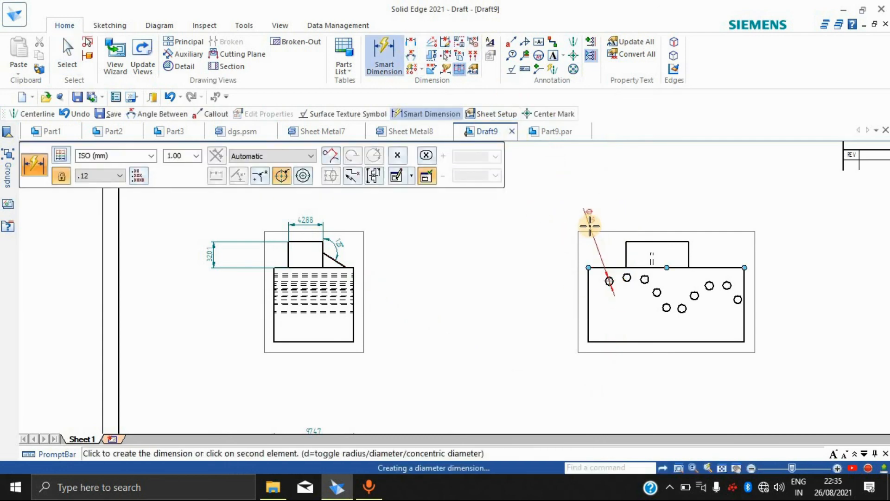
{"action": "left_click", "coordinate": [590, 226]}
{"action": "scroll", "coordinate": [453, 257], "scroll_direction": "down", "scroll_amount": 9}
{"action": "scroll", "coordinate": [459, 342], "scroll_direction": "up", "scroll_amount": 4}
{"action": "scroll", "coordinate": [472, 190], "scroll_direction": "down", "scroll_amount": 2}
{"action": "scroll", "coordinate": [529, 176], "scroll_direction": "up", "scroll_amount": 2}
{"action": "scroll", "coordinate": [519, 161], "scroll_direction": "down", "scroll_amount": 7}
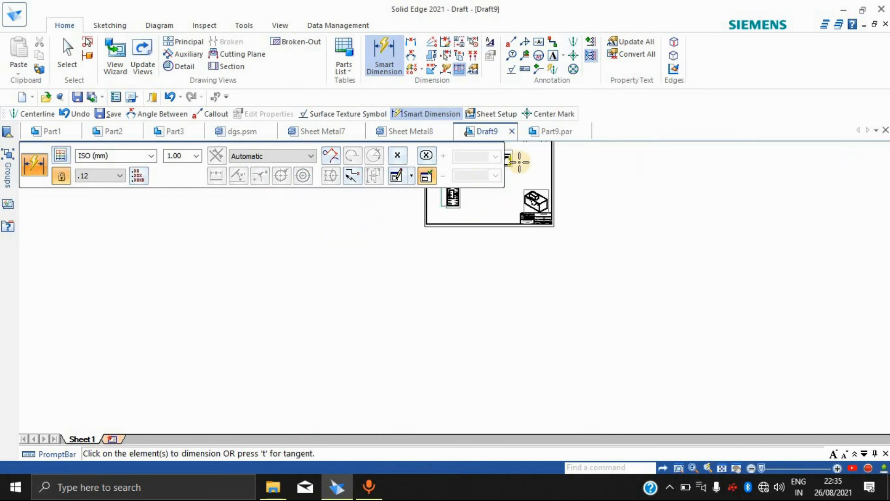
{"action": "scroll", "coordinate": [513, 146], "scroll_direction": "up", "scroll_amount": 3}
{"action": "scroll", "coordinate": [515, 158], "scroll_direction": "up", "scroll_amount": 4}
{"action": "scroll", "coordinate": [520, 177], "scroll_direction": "down", "scroll_amount": 4}
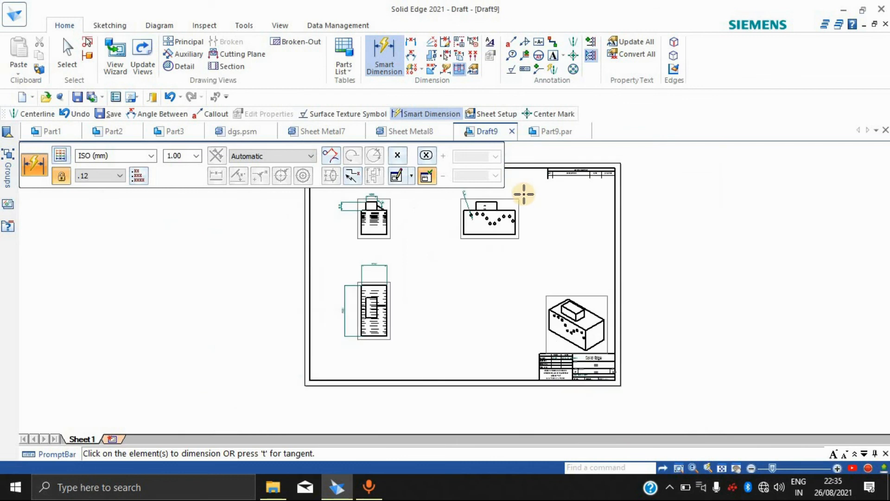
{"action": "scroll", "coordinate": [464, 195], "scroll_direction": "up", "scroll_amount": 3}
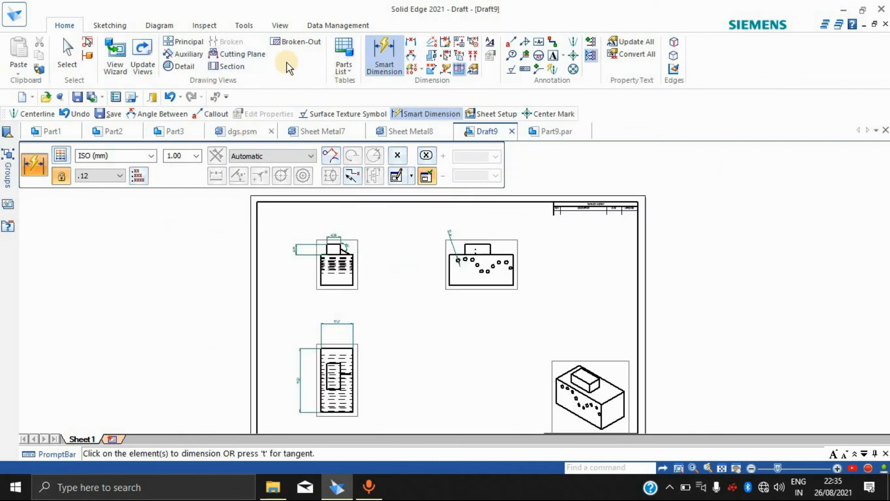
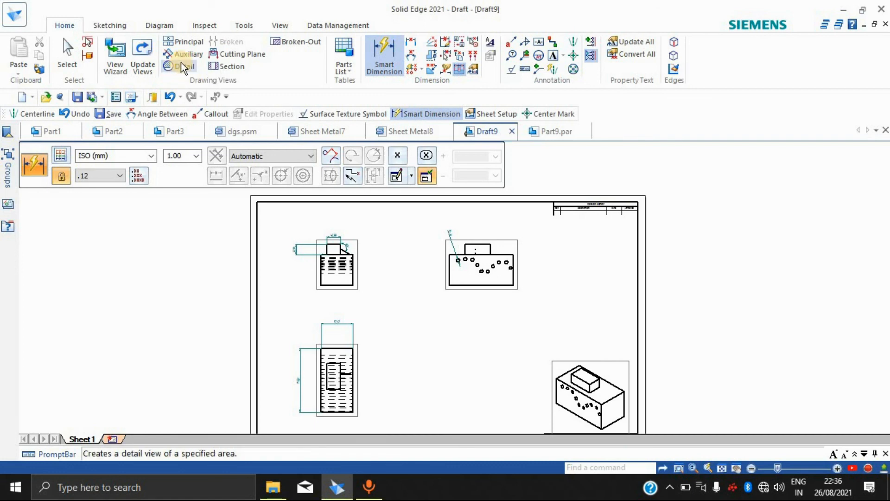
Step: Update the drawing views of Part9 on the sheet
{"action": "left_click", "coordinate": [180, 66]}
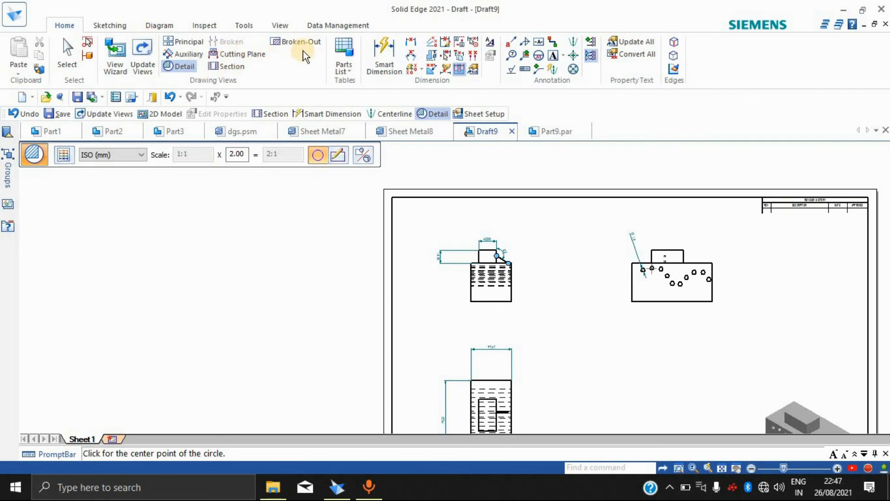
{"action": "left_click", "coordinate": [148, 53]}
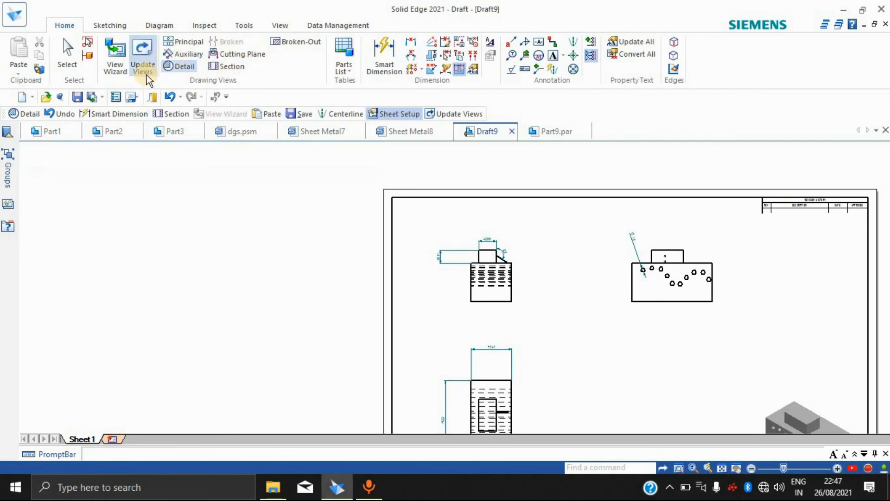
{"action": "left_click", "coordinate": [146, 58]}
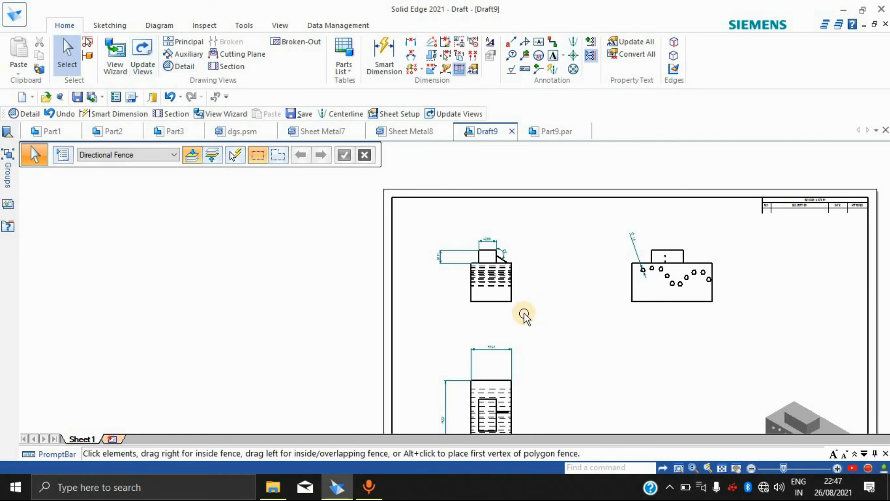
{"action": "scroll", "coordinate": [525, 312], "scroll_direction": "down", "scroll_amount": 3}
{"action": "scroll", "coordinate": [575, 329], "scroll_direction": "up", "scroll_amount": 3}
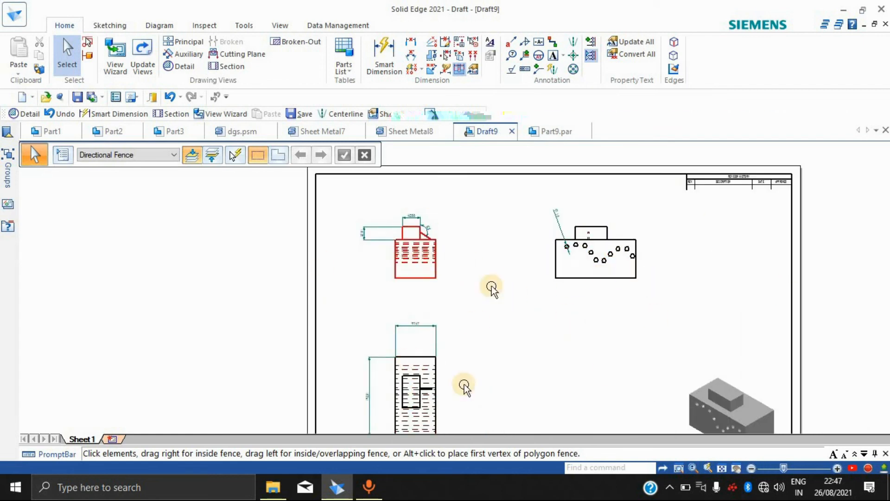
Step: Create a circular detail view at twice the scale around the first view's upper-right body corner, placing it above and to the view's right
{"action": "scroll", "coordinate": [453, 252], "scroll_direction": "up", "scroll_amount": 5}
{"action": "scroll", "coordinate": [341, 218], "scroll_direction": "down", "scroll_amount": 5}
{"action": "scroll", "coordinate": [327, 194], "scroll_direction": "up", "scroll_amount": 5}
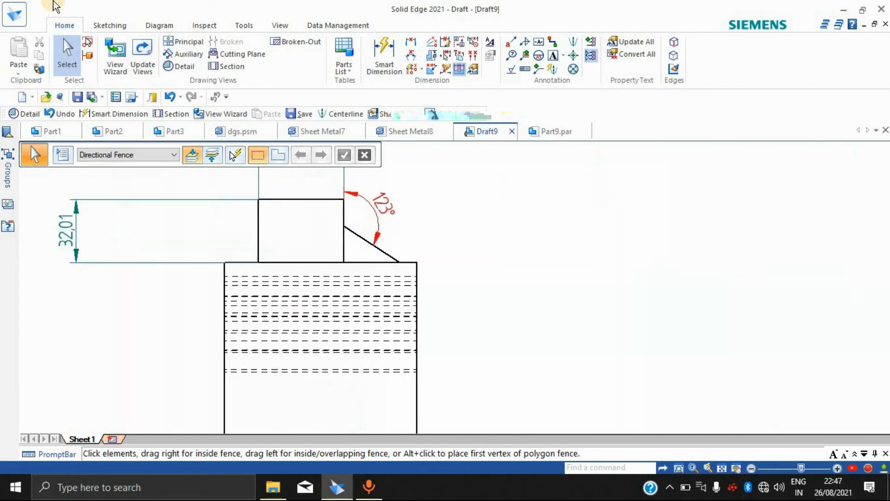
{"action": "left_click", "coordinate": [170, 67]}
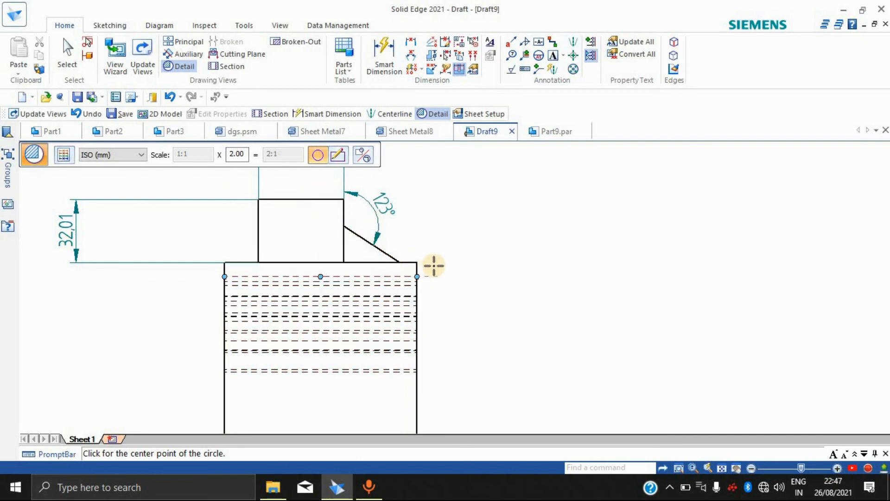
{"action": "left_click", "coordinate": [409, 267]}
{"action": "left_click", "coordinate": [442, 292]}
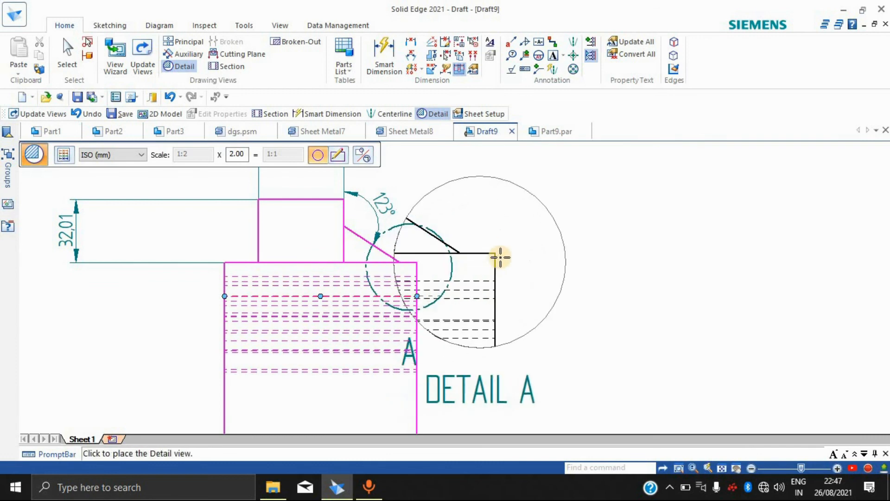
{"action": "scroll", "coordinate": [608, 256], "scroll_direction": "down", "scroll_amount": 3}
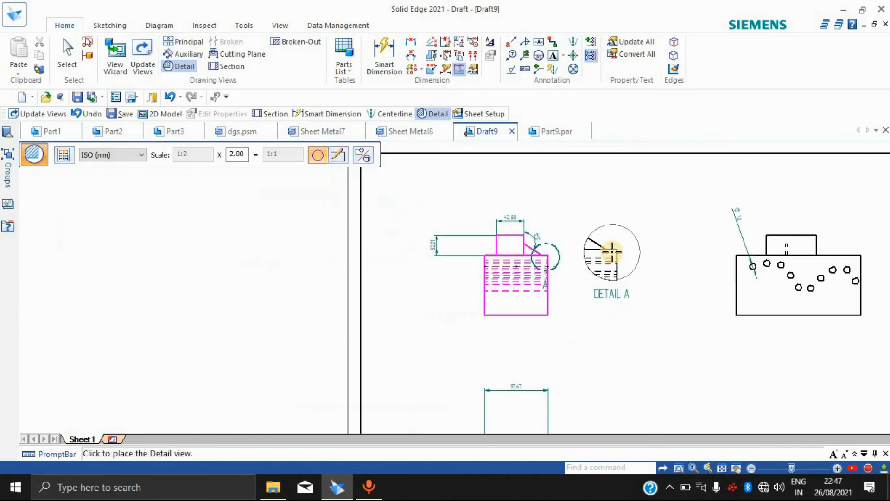
{"action": "left_click", "coordinate": [616, 204]}
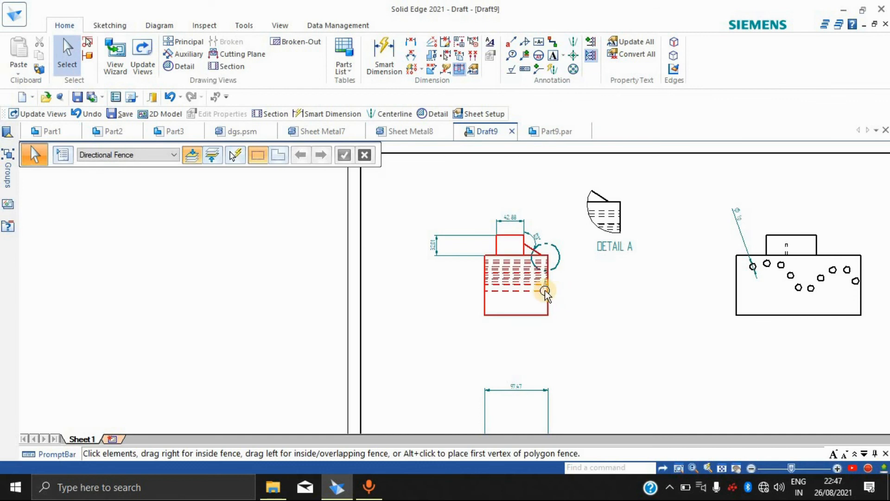
Step: Move the detail envelope's label A outside the body, to the right of the first view
{"action": "left_click", "coordinate": [558, 265]}
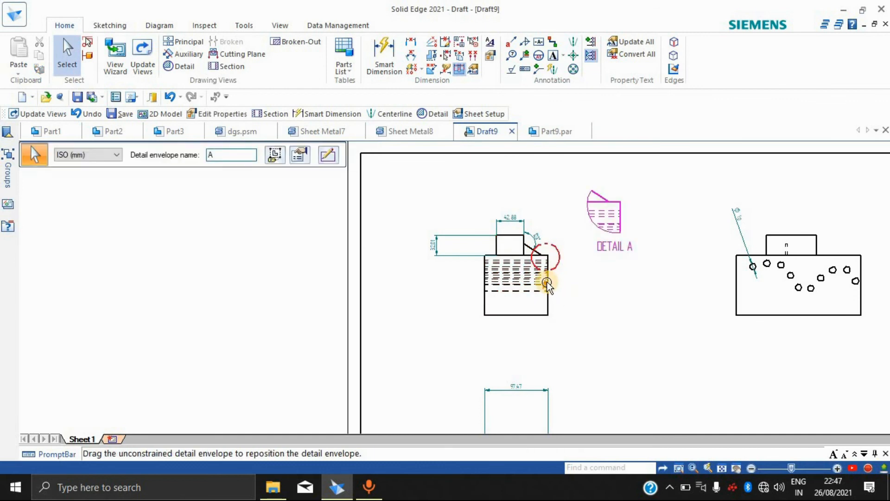
{"action": "left_click_drag", "start_coordinate": [548, 282], "coordinate": [569, 280]}
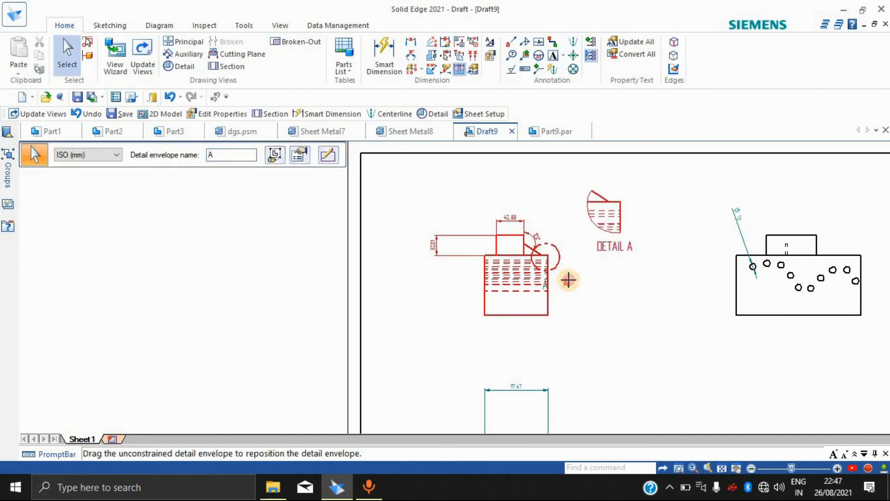
{"action": "left_click", "coordinate": [802, 237]}
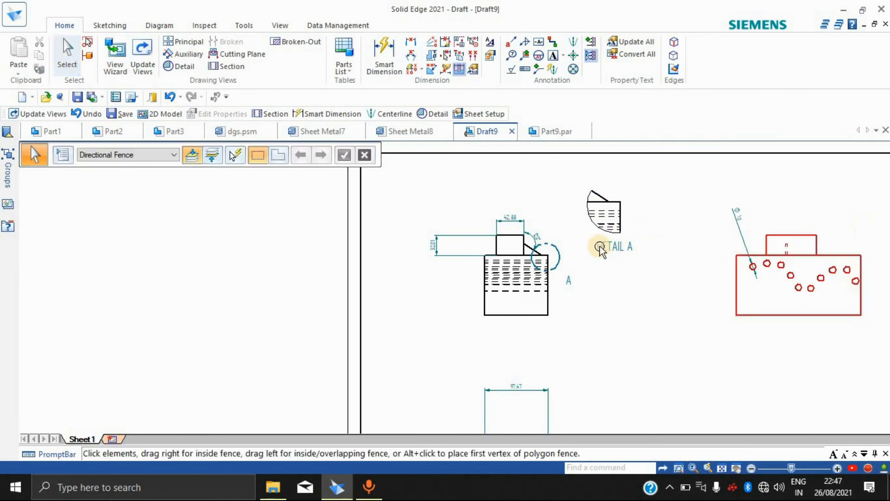
{"action": "left_click", "coordinate": [222, 66]}
{"action": "scroll", "coordinate": [804, 297], "scroll_direction": "down", "scroll_amount": 5}
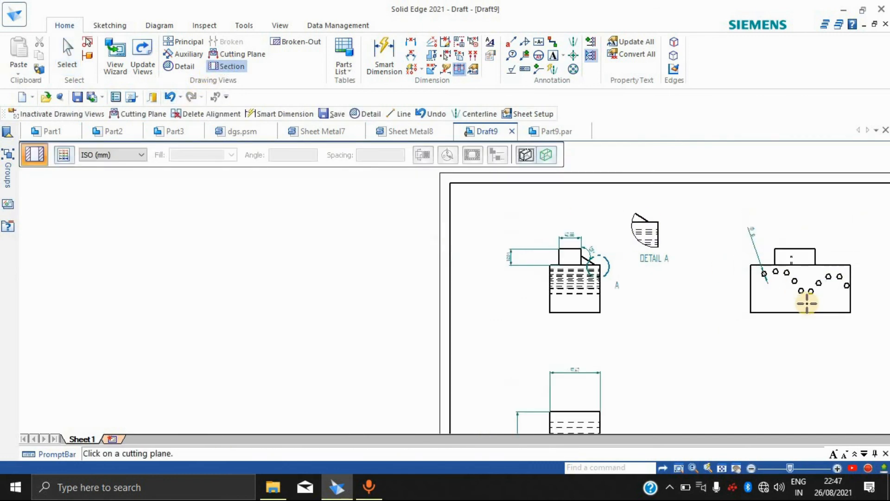
{"action": "scroll", "coordinate": [804, 328], "scroll_direction": "up", "scroll_amount": 3}
{"action": "scroll", "coordinate": [792, 326], "scroll_direction": "down", "scroll_amount": 1}
{"action": "scroll", "coordinate": [791, 326], "scroll_direction": "down", "scroll_amount": 1}
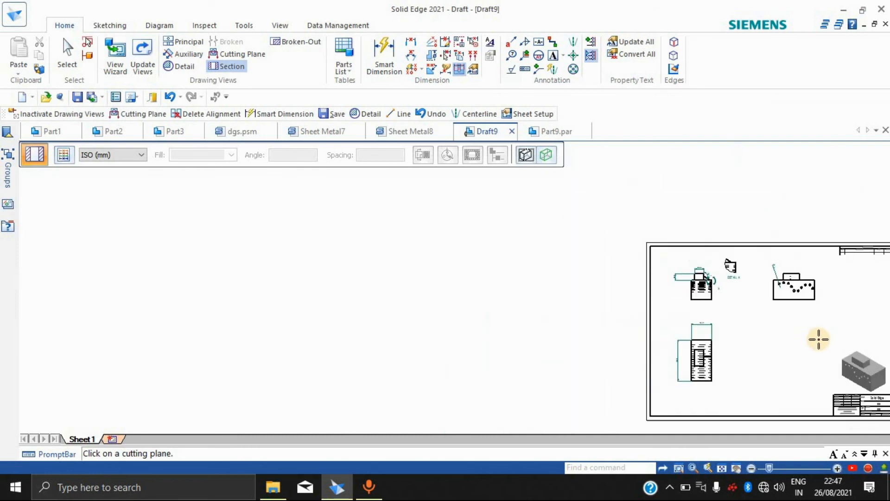
{"action": "scroll", "coordinate": [817, 336], "scroll_direction": "up", "scroll_amount": 3}
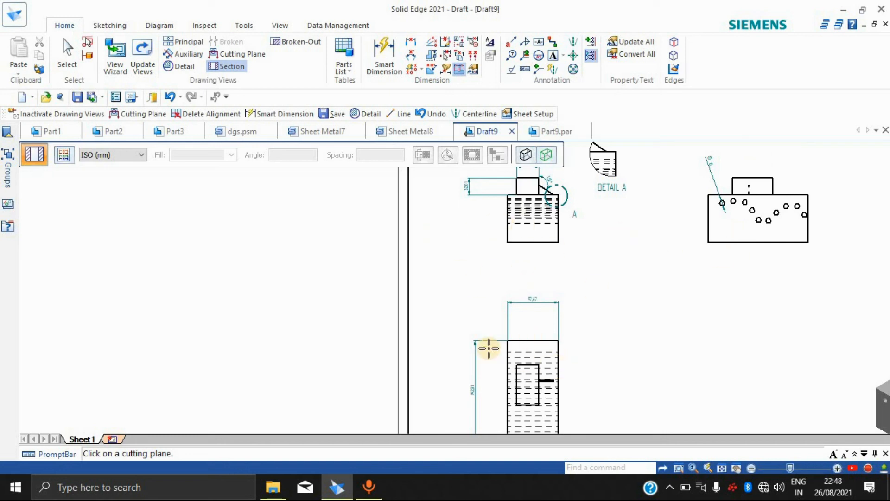
{"action": "scroll", "coordinate": [575, 307], "scroll_direction": "down", "scroll_amount": 3}
{"action": "scroll", "coordinate": [572, 304], "scroll_direction": "up", "scroll_amount": 2}
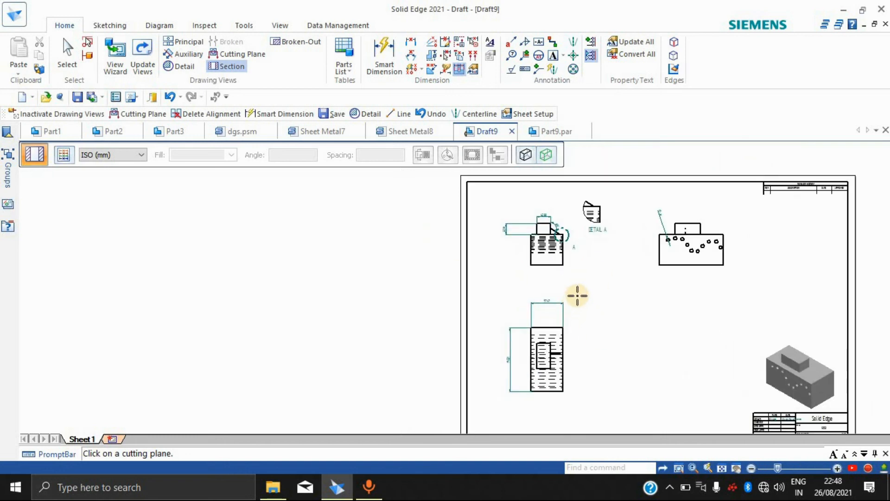
{"action": "key", "text": "Escape"}
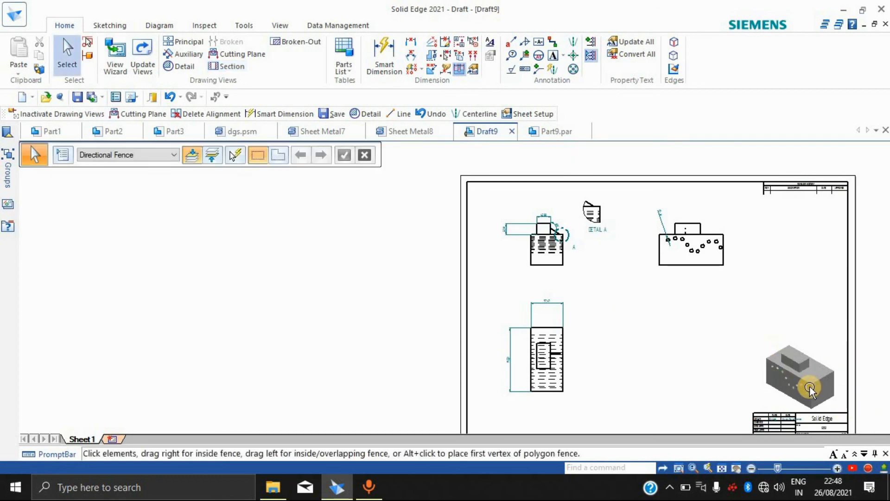
{"action": "left_click", "coordinate": [793, 381]}
{"action": "left_click", "coordinate": [750, 319]}
{"action": "left_click", "coordinate": [799, 371]}
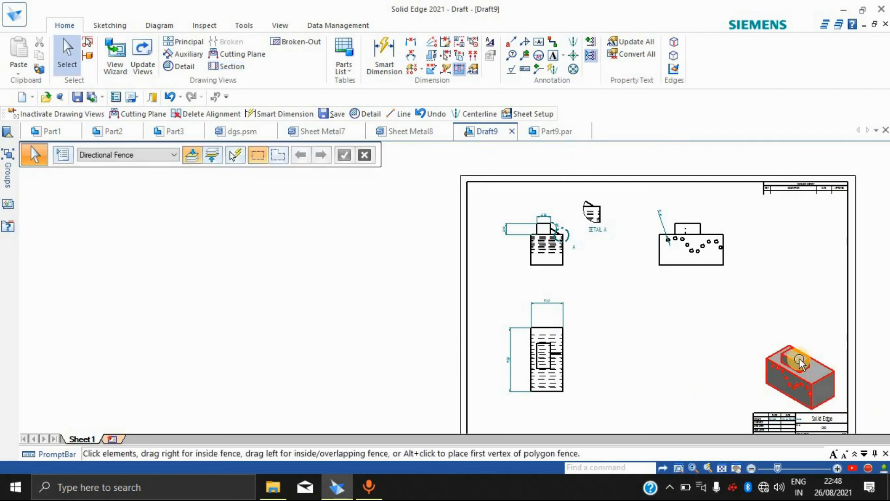
{"action": "left_click", "coordinate": [658, 295]}
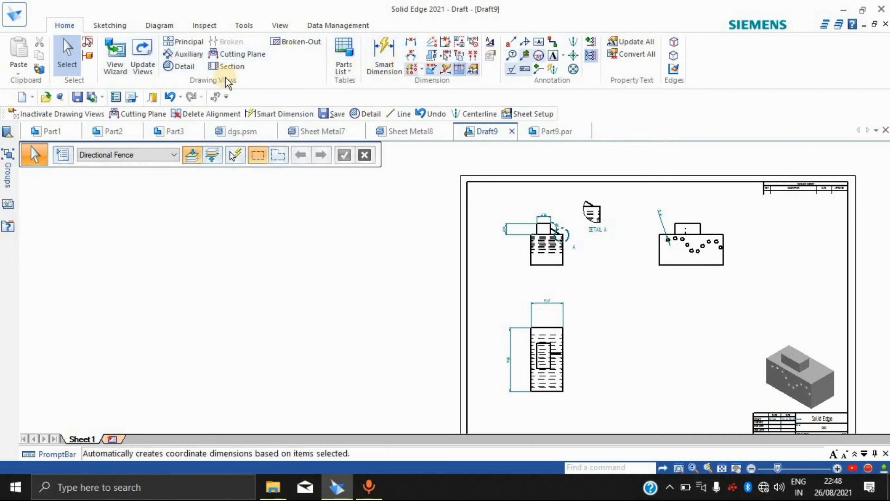
Step: Draw a vertical cutting plane line about 122 mm long through the middle of the view with the holes, with its arrows pointing right
{"action": "left_click", "coordinate": [222, 54]}
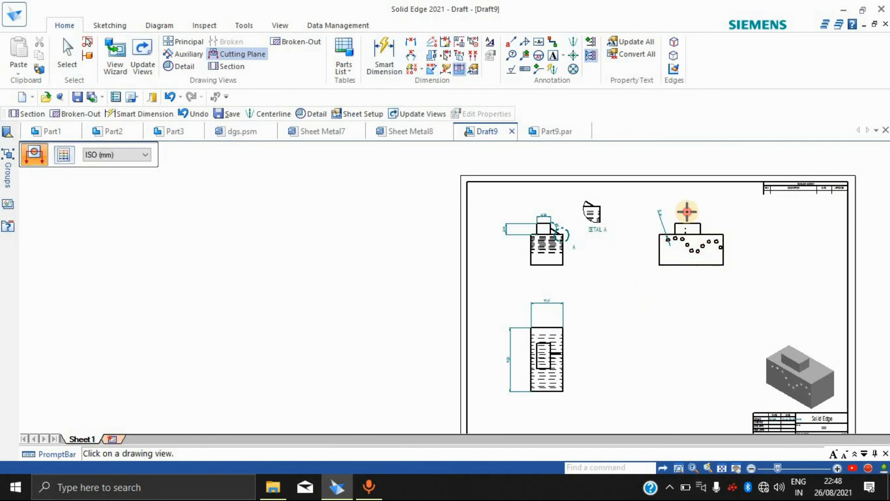
{"action": "left_click", "coordinate": [697, 235]}
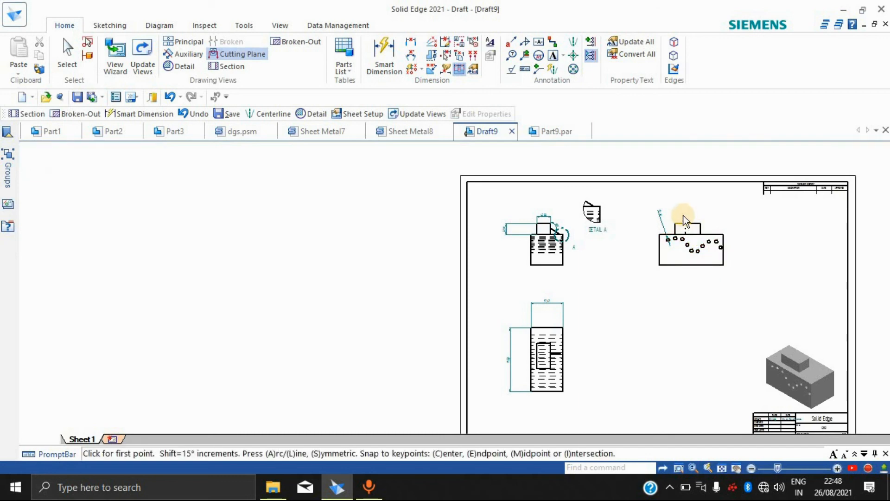
{"action": "left_click", "coordinate": [689, 212]}
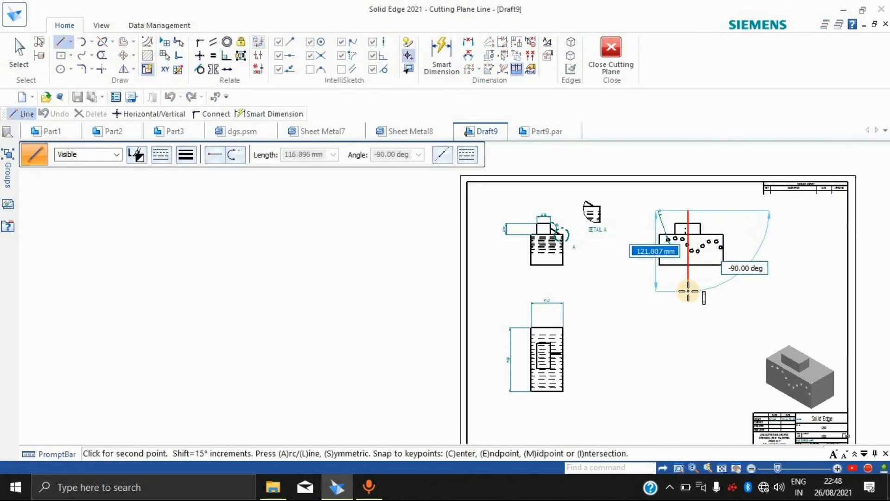
{"action": "left_click", "coordinate": [689, 291]}
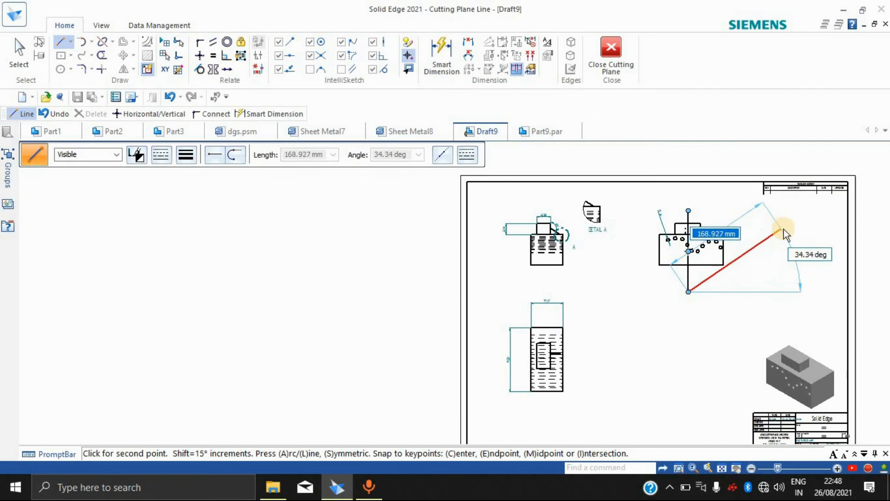
{"action": "right_click", "coordinate": [784, 232]}
{"action": "key", "text": "Escape"}
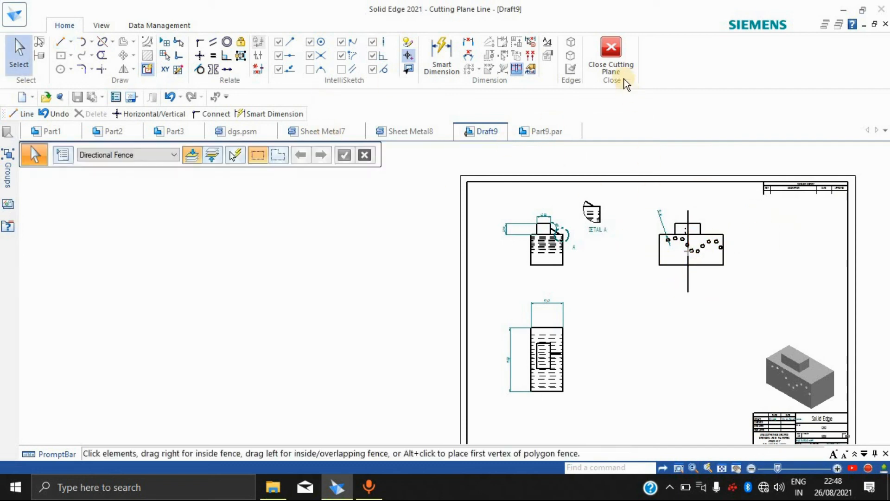
{"action": "left_click", "coordinate": [614, 50]}
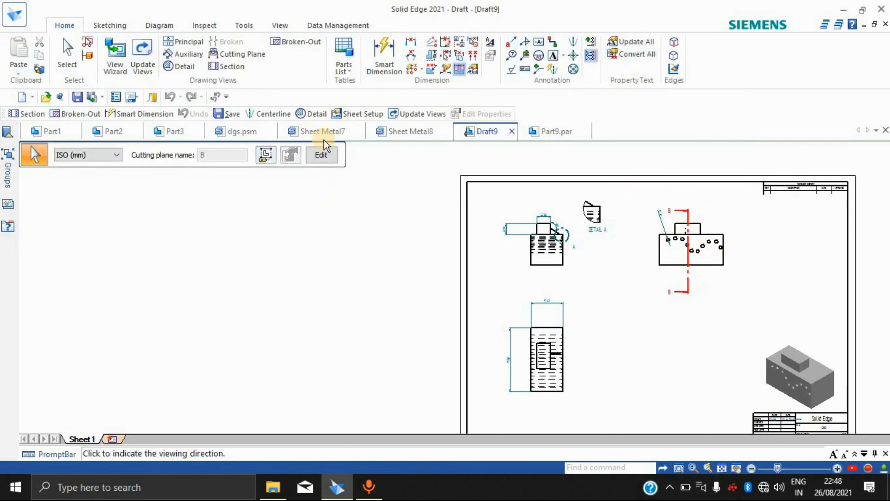
Step: Create a section view from cutting plane B and place it to the right of the view with the holes
{"action": "left_click", "coordinate": [233, 66]}
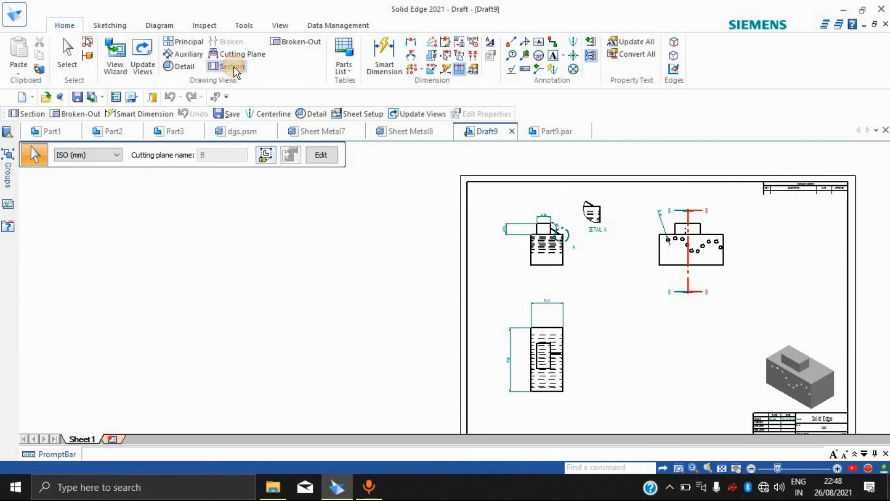
{"action": "left_click", "coordinate": [690, 287]}
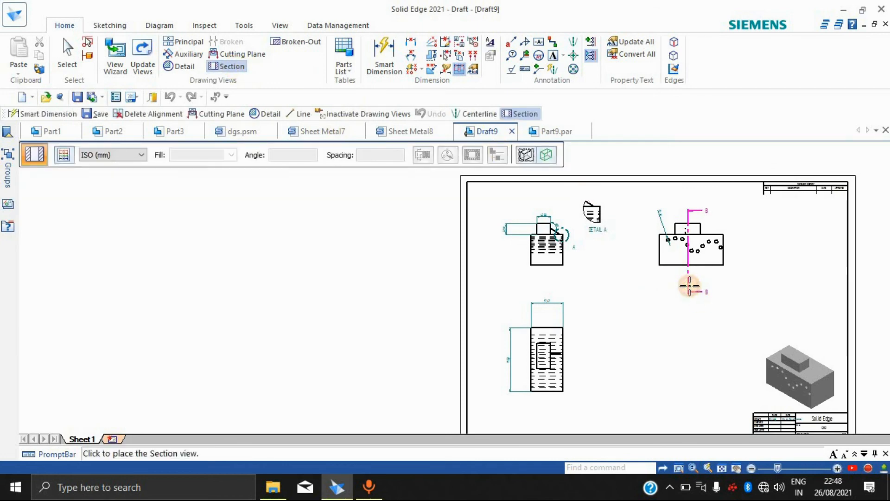
{"action": "left_click", "coordinate": [776, 338]}
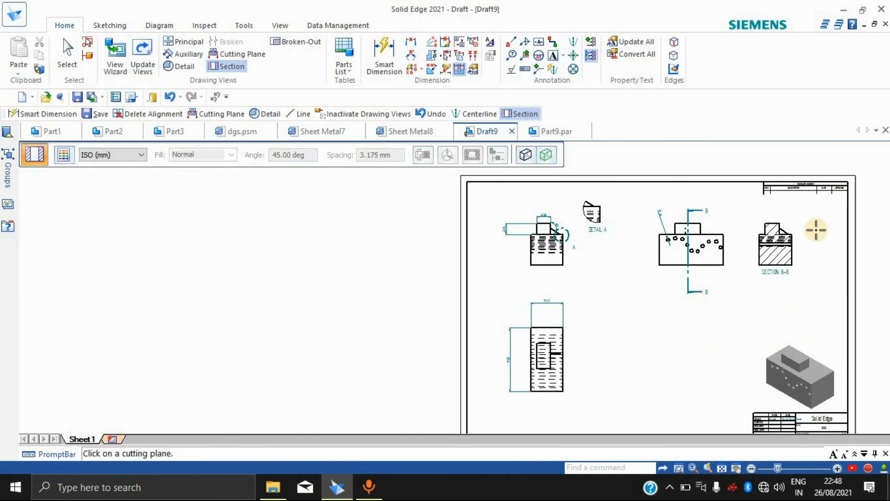
{"action": "scroll", "coordinate": [797, 251], "scroll_direction": "up", "scroll_amount": 5}
{"action": "scroll", "coordinate": [768, 173], "scroll_direction": "down", "scroll_amount": 5}
{"action": "scroll", "coordinate": [770, 177], "scroll_direction": "up", "scroll_amount": 1}
{"action": "scroll", "coordinate": [773, 182], "scroll_direction": "down", "scroll_amount": 2}
{"action": "scroll", "coordinate": [773, 183], "scroll_direction": "up", "scroll_amount": 3}
{"action": "key", "text": "Escape"}
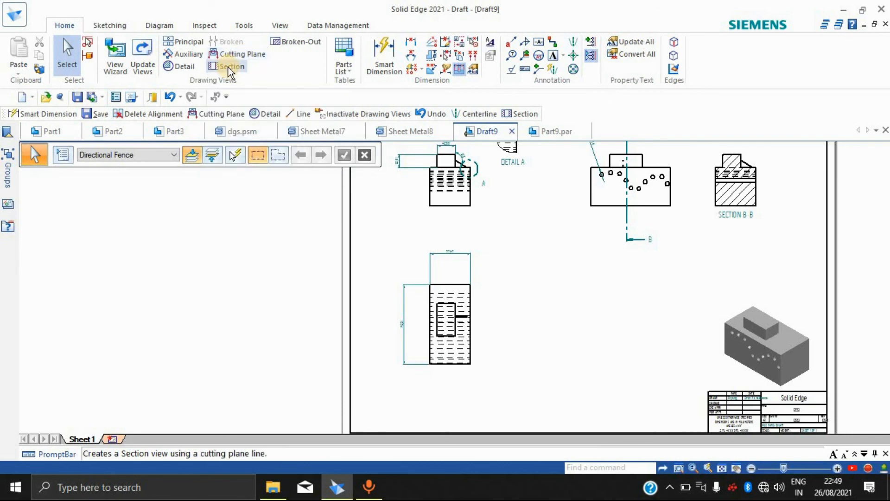
Step: Try to create a broken-out section profile of four lines from the lower view's centre around its lower-right part
{"action": "left_click", "coordinate": [301, 42]}
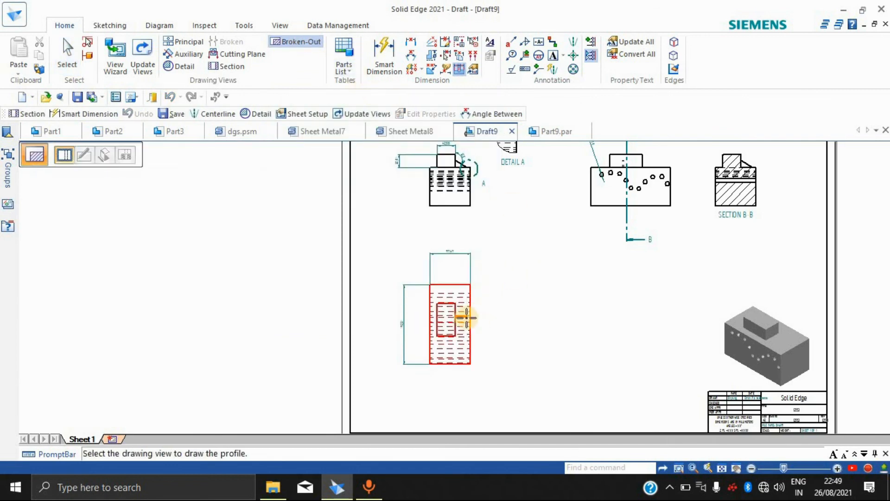
{"action": "left_click", "coordinate": [494, 313]}
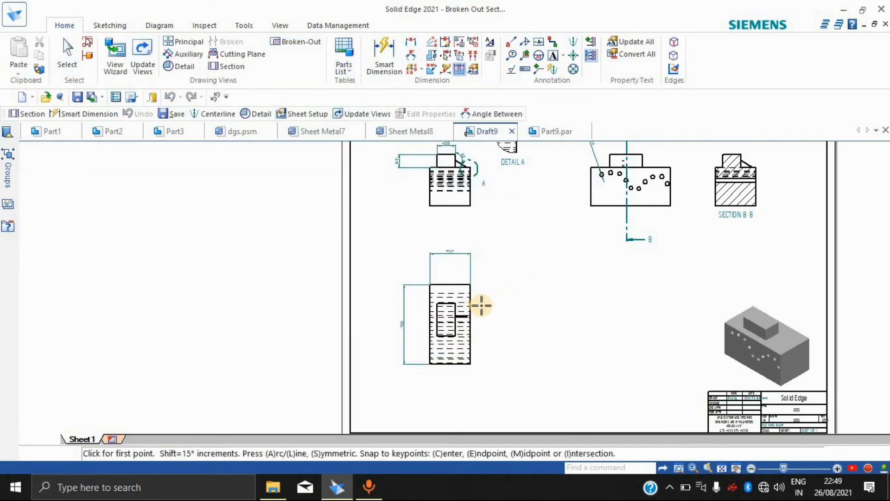
{"action": "left_click", "coordinate": [451, 318]}
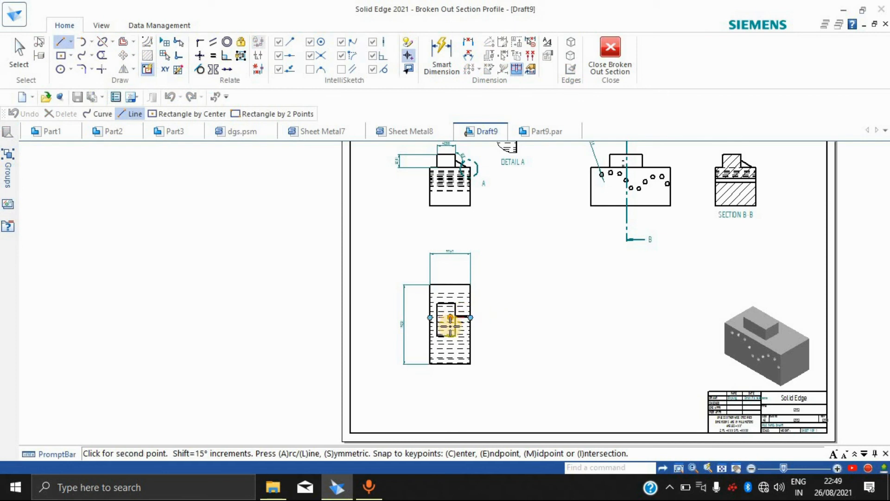
{"action": "left_click", "coordinate": [434, 390]}
{"action": "left_click", "coordinate": [485, 373]}
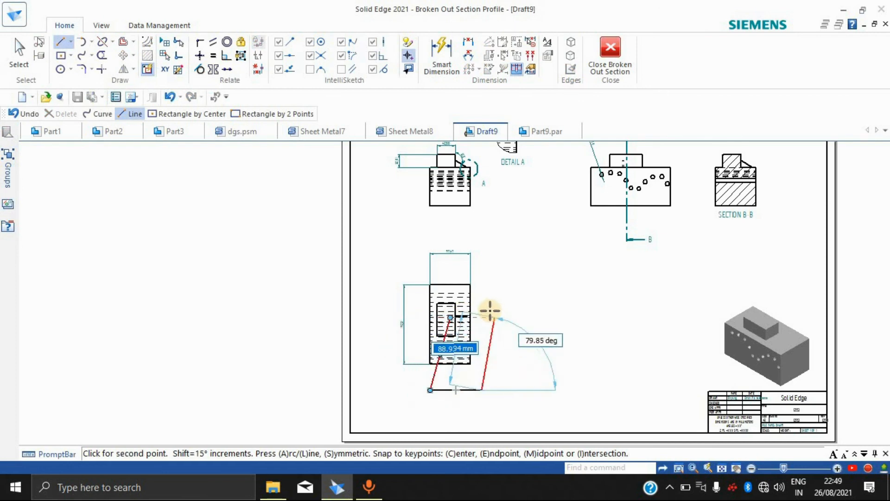
{"action": "left_click", "coordinate": [482, 318]}
{"action": "left_click", "coordinate": [449, 318]}
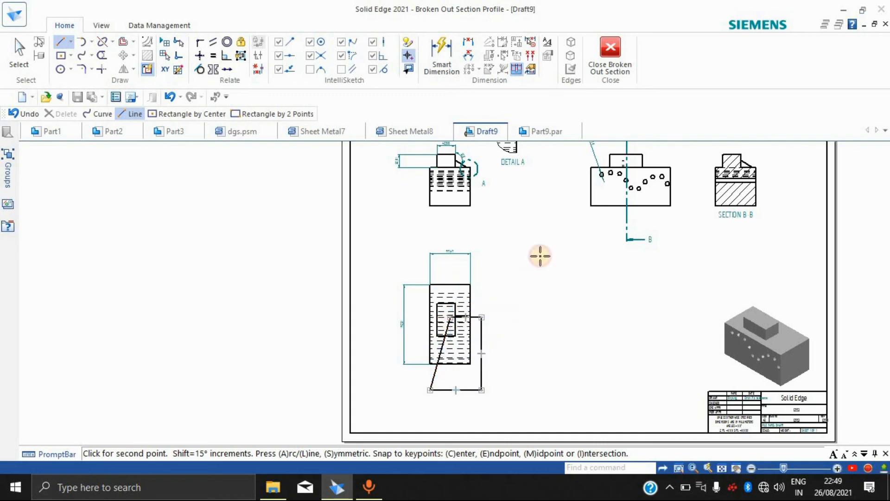
{"action": "left_click", "coordinate": [609, 55]}
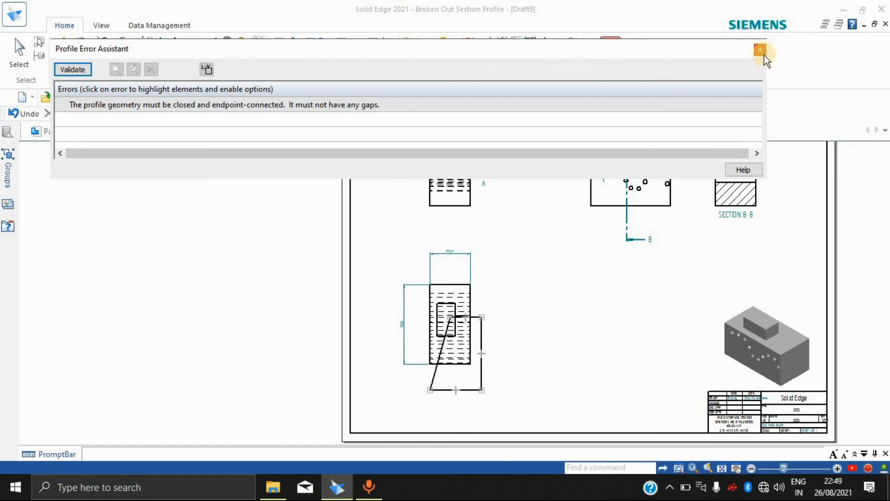
{"action": "left_click", "coordinate": [760, 50]}
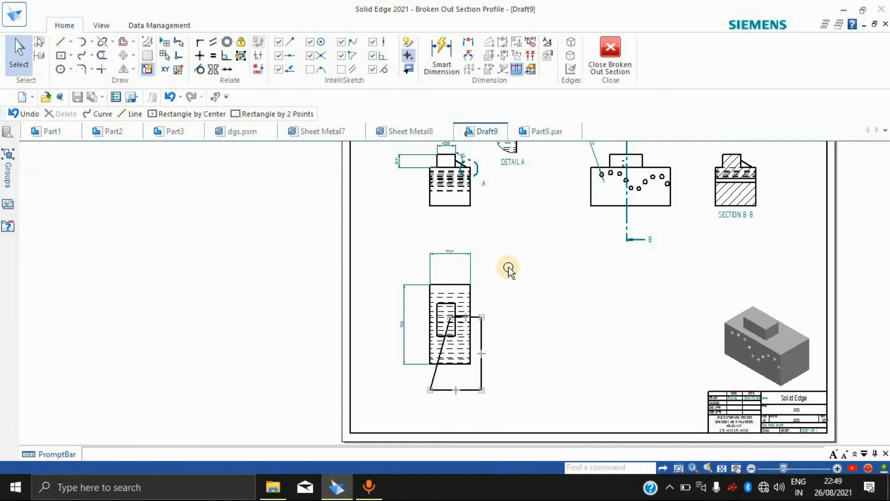
Step: Undo the broken-out section profile lines and try to close the empty profile, dismissing the error assistant
{"action": "key", "text": "ctrl+z"}
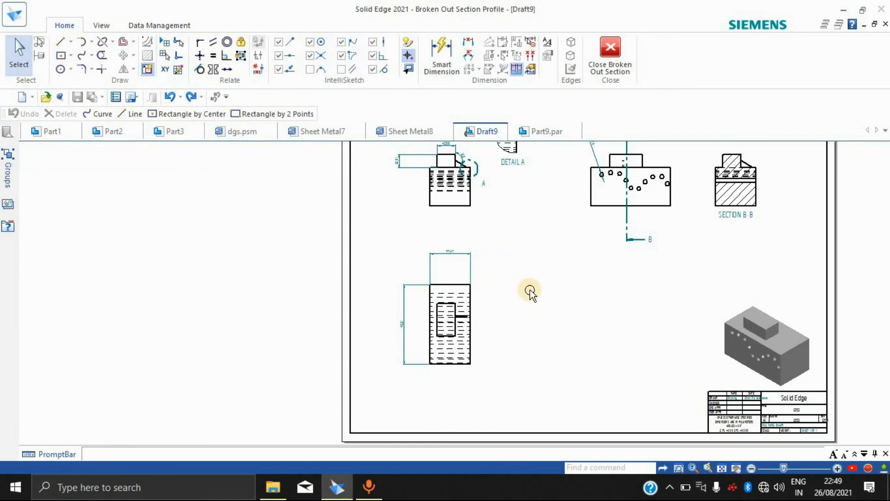
{"action": "left_click", "coordinate": [611, 53]}
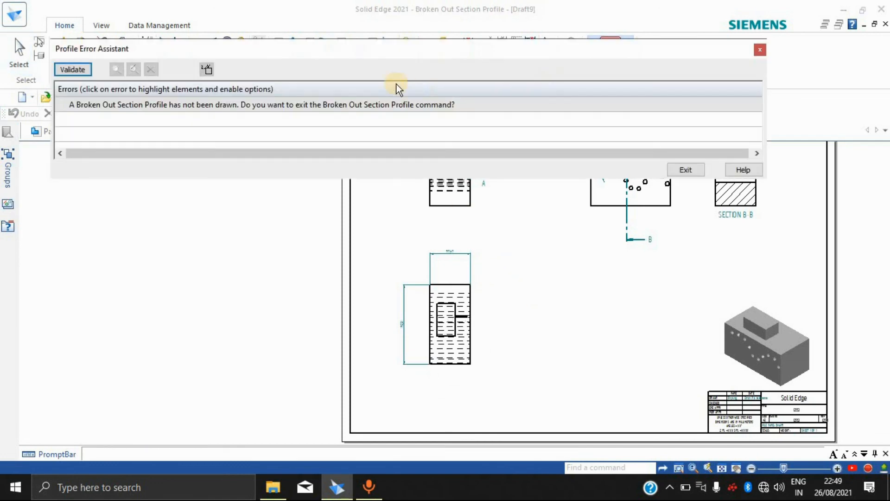
{"action": "left_click", "coordinate": [760, 50]}
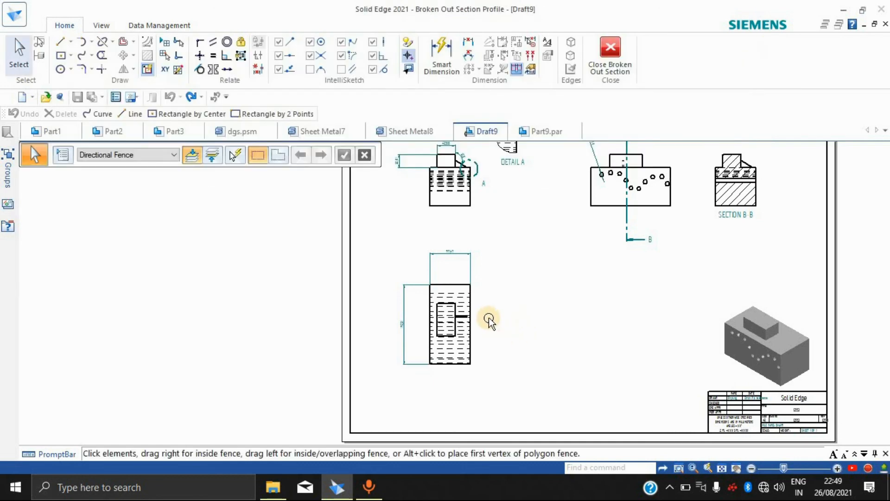
Step: Exit the empty broken-out section profile and restart the Broken-Out command with the lower view as source
{"action": "left_click", "coordinate": [610, 52]}
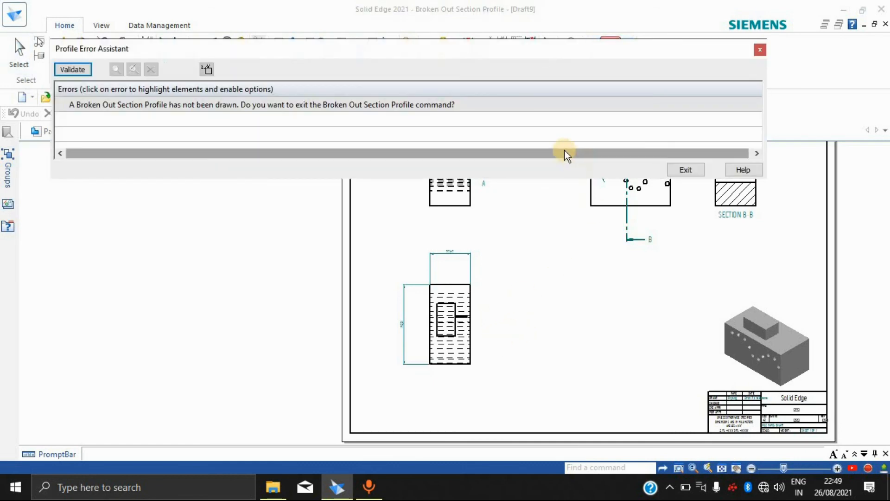
{"action": "left_click", "coordinate": [686, 170]}
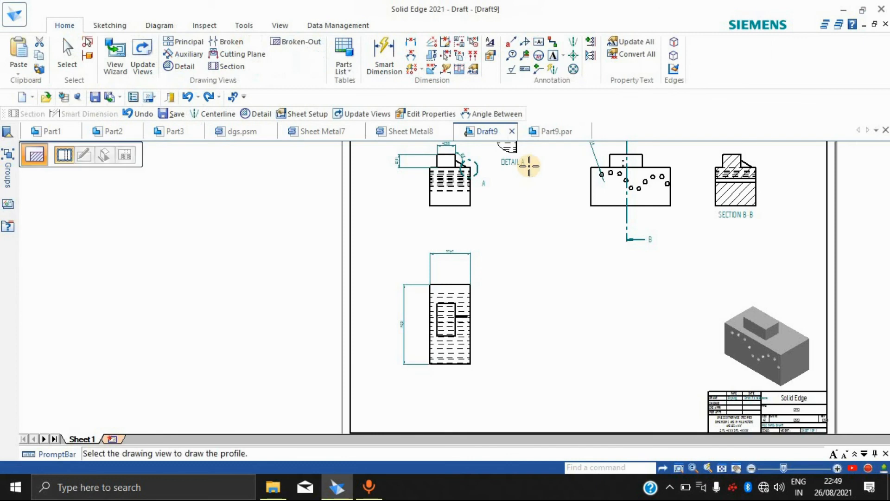
{"action": "left_click", "coordinate": [283, 41]}
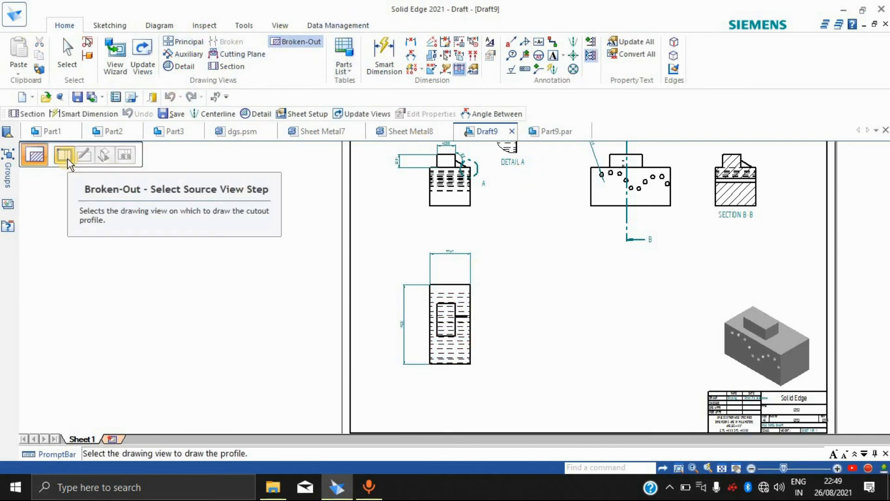
{"action": "left_click", "coordinate": [451, 363]}
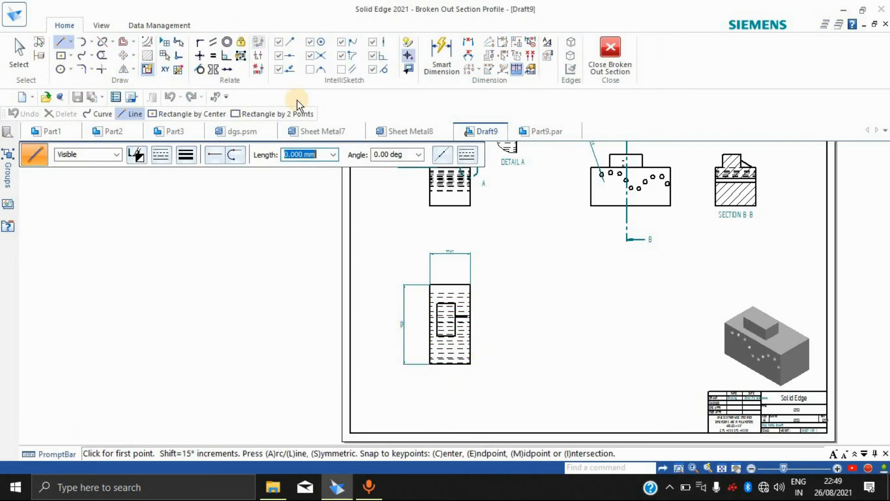
{"action": "left_click", "coordinate": [60, 70]}
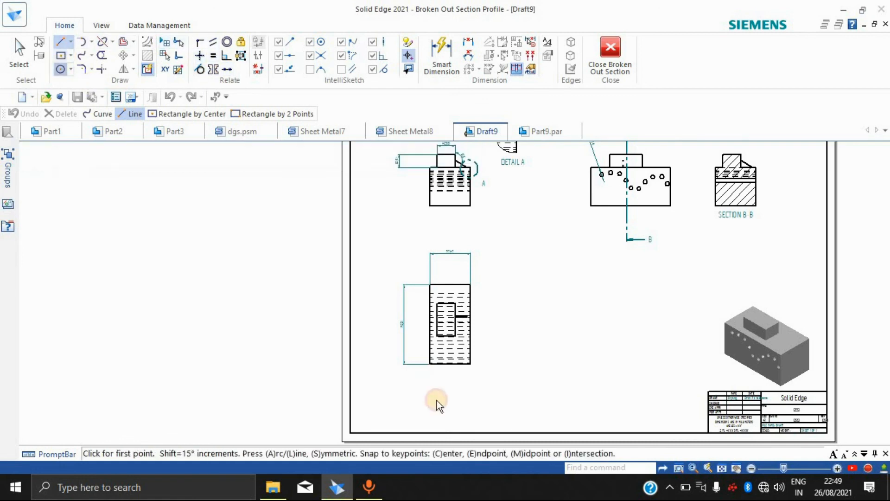
{"action": "left_click", "coordinate": [491, 367]}
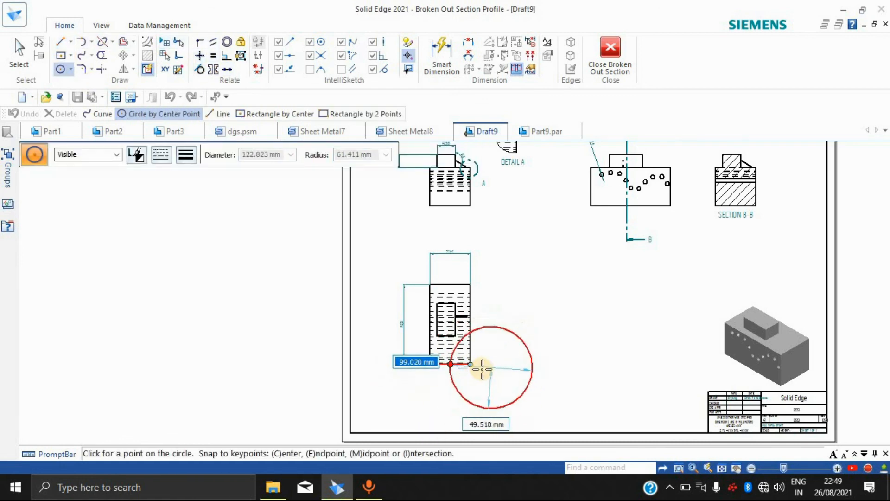
{"action": "key", "text": "Escape"}
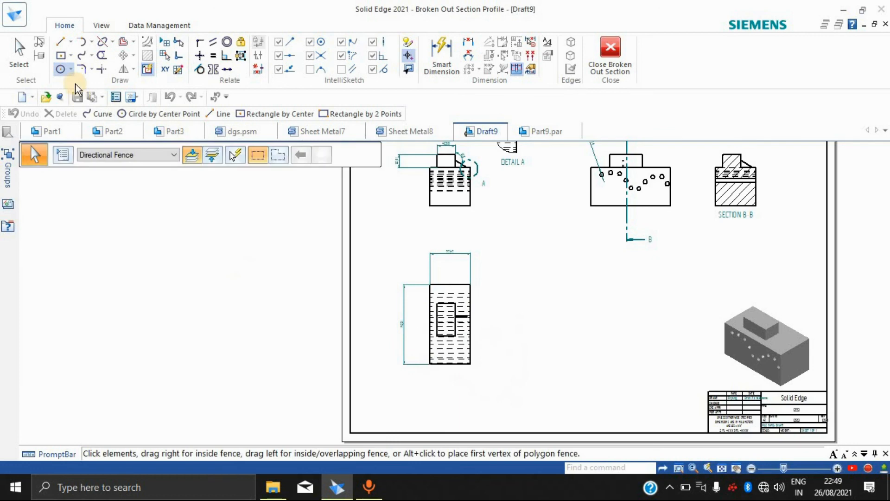
Step: Draw a circular broken-out profile centred on the lower view's lower-right corner, with a radius of about half the view's width, and finish the profile
{"action": "scroll", "coordinate": [477, 350], "scroll_direction": "up", "scroll_amount": 3}
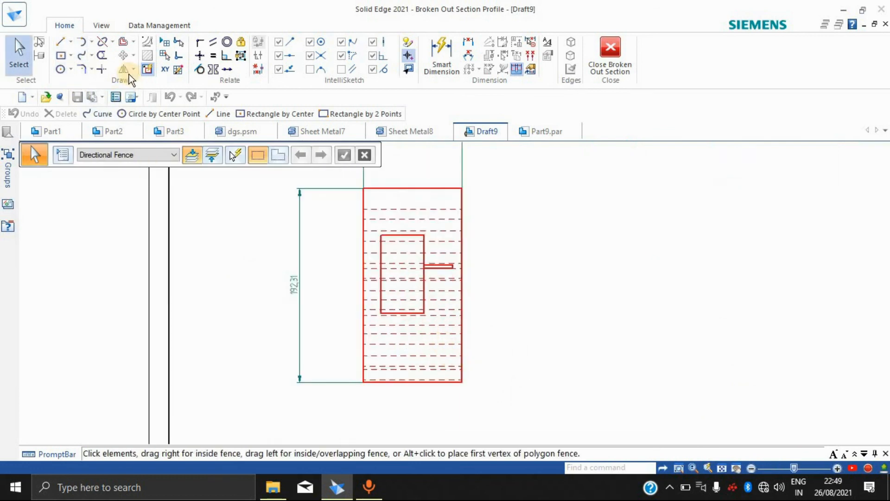
{"action": "left_click", "coordinate": [60, 69]}
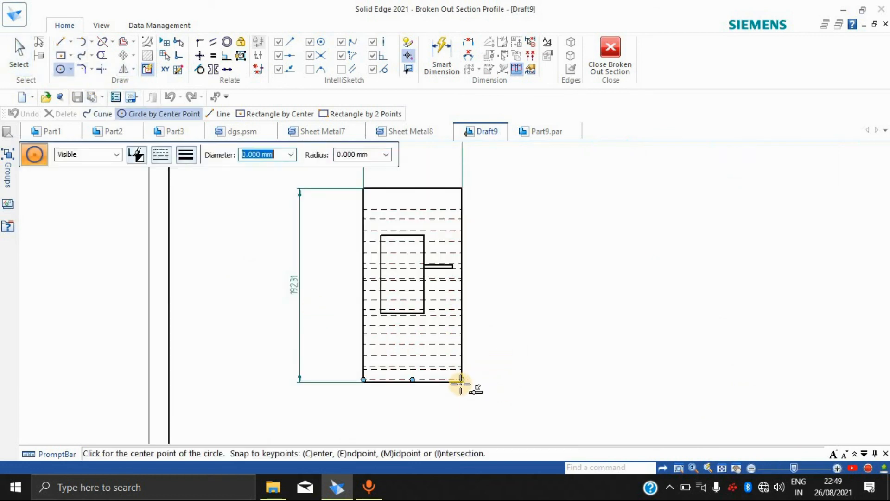
{"action": "left_click", "coordinate": [462, 381]}
{"action": "left_click", "coordinate": [430, 348]}
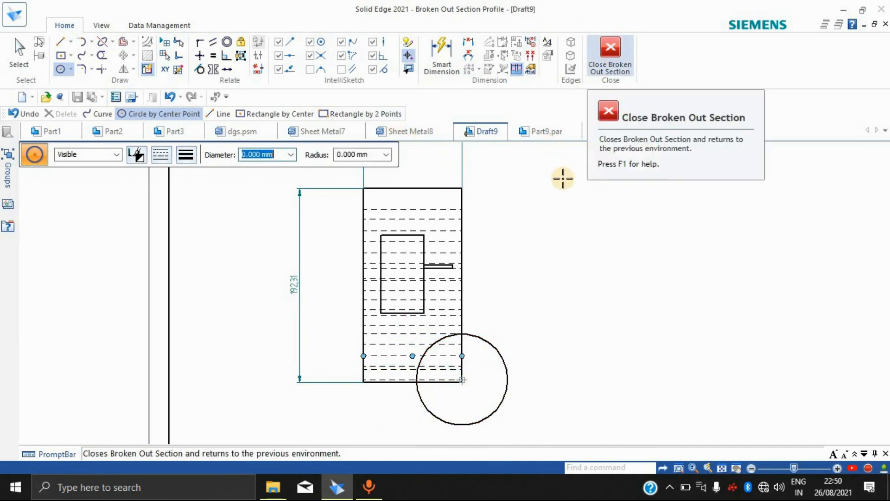
{"action": "key", "text": "Escape"}
{"action": "left_click", "coordinate": [611, 52]}
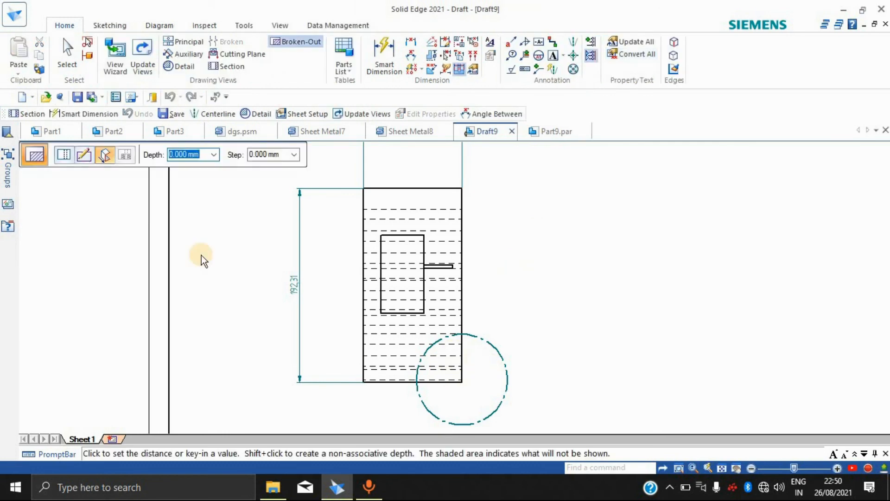
Step: Set the depth of the broken-out section and apply the cutout to the lower view
{"action": "scroll", "coordinate": [453, 348], "scroll_direction": "down", "scroll_amount": 5}
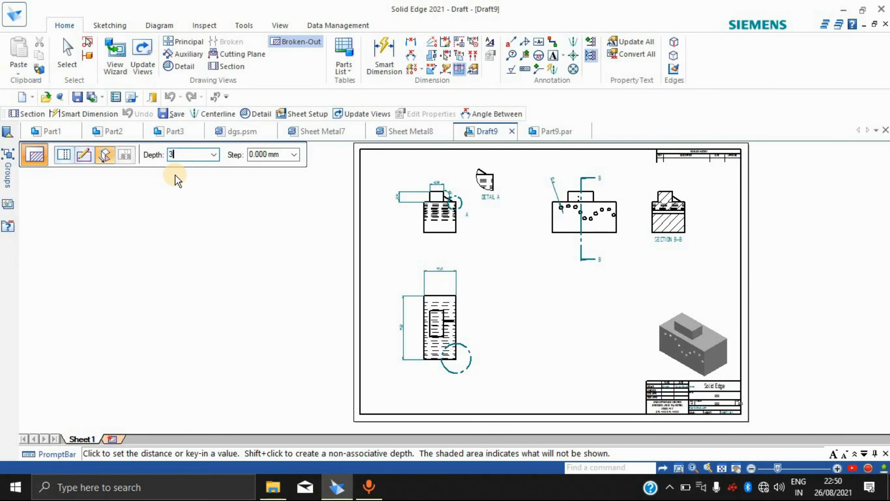
{"action": "key", "text": "Return"}
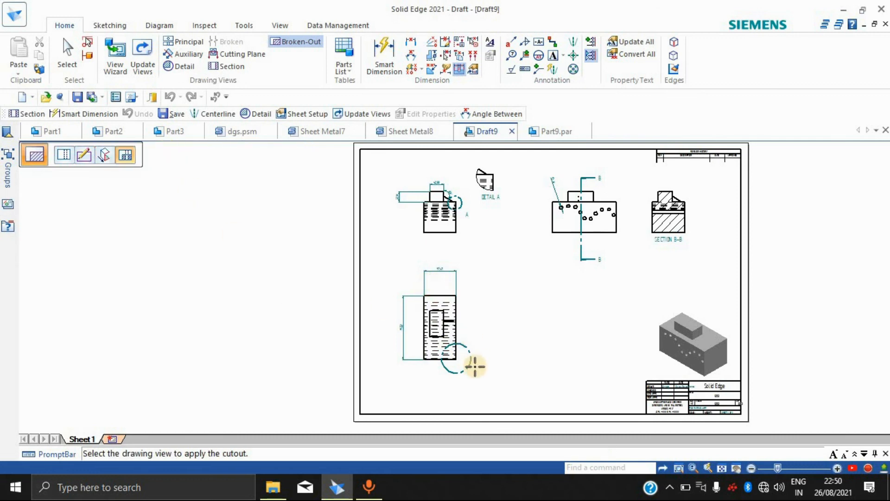
{"action": "left_click", "coordinate": [445, 340]}
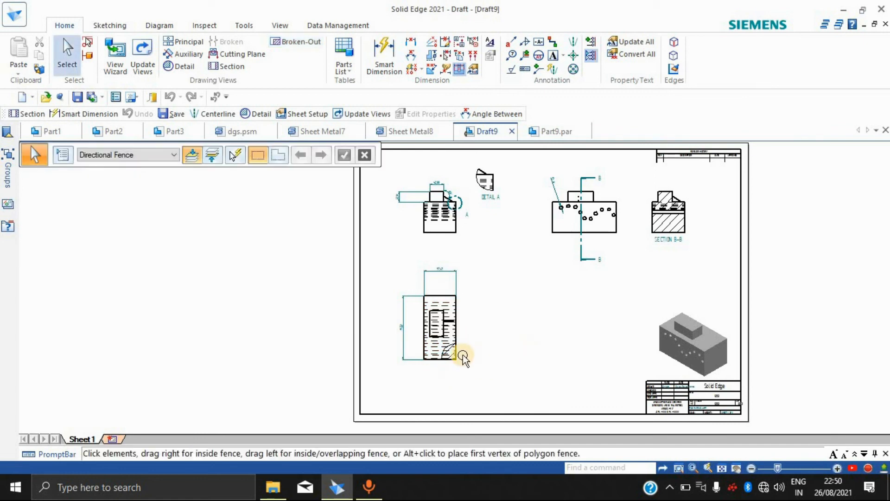
Step: Examine the hatched broken-out corner of the lower view and the layout of the whole sheet
{"action": "scroll", "coordinate": [452, 352], "scroll_direction": "up", "scroll_amount": 5}
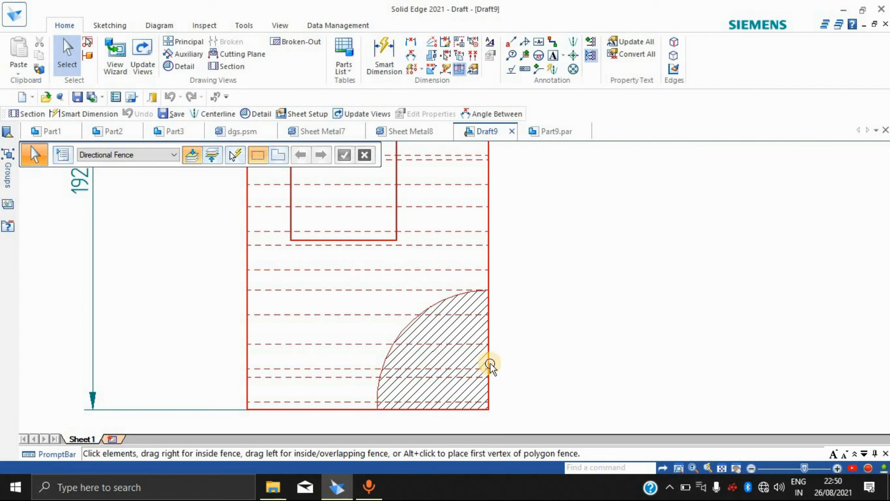
{"action": "scroll", "coordinate": [464, 352], "scroll_direction": "down", "scroll_amount": 5}
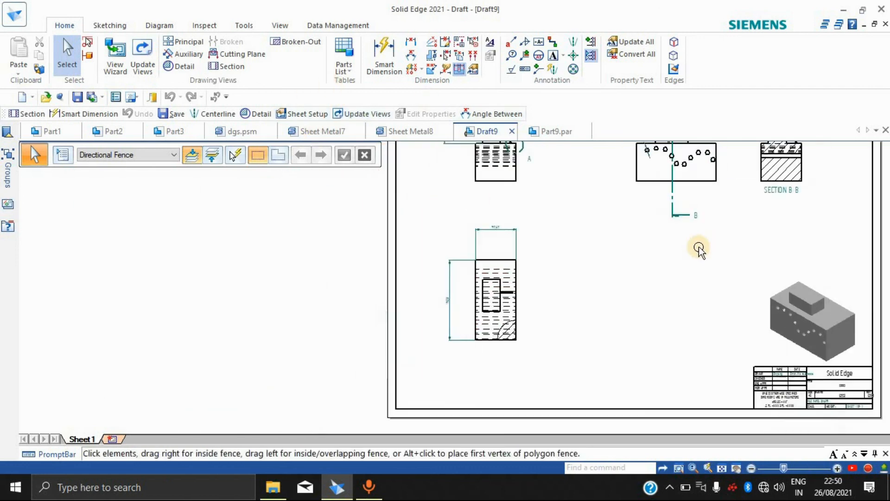
{"action": "scroll", "coordinate": [733, 232], "scroll_direction": "down", "scroll_amount": 2}
{"action": "scroll", "coordinate": [694, 179], "scroll_direction": "up", "scroll_amount": 2}
{"action": "scroll", "coordinate": [709, 130], "scroll_direction": "down", "scroll_amount": 3}
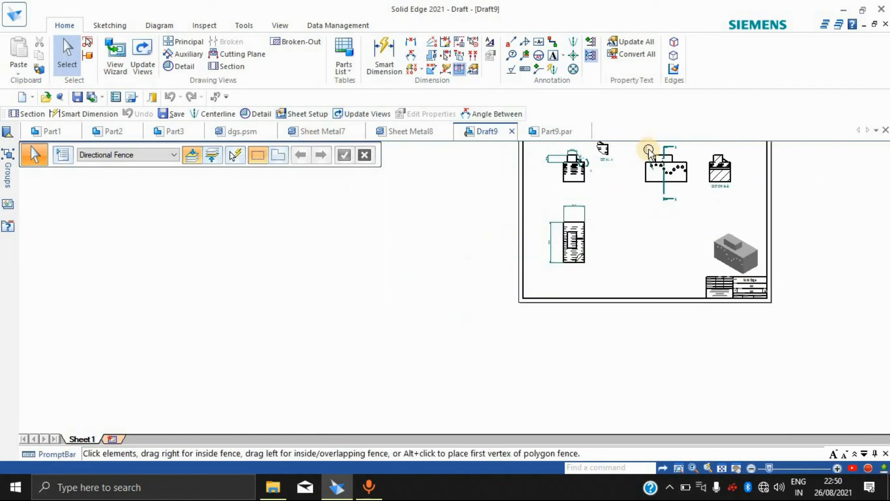
{"action": "scroll", "coordinate": [696, 179], "scroll_direction": "up", "scroll_amount": 2}
{"action": "scroll", "coordinate": [719, 148], "scroll_direction": "down", "scroll_amount": 3}
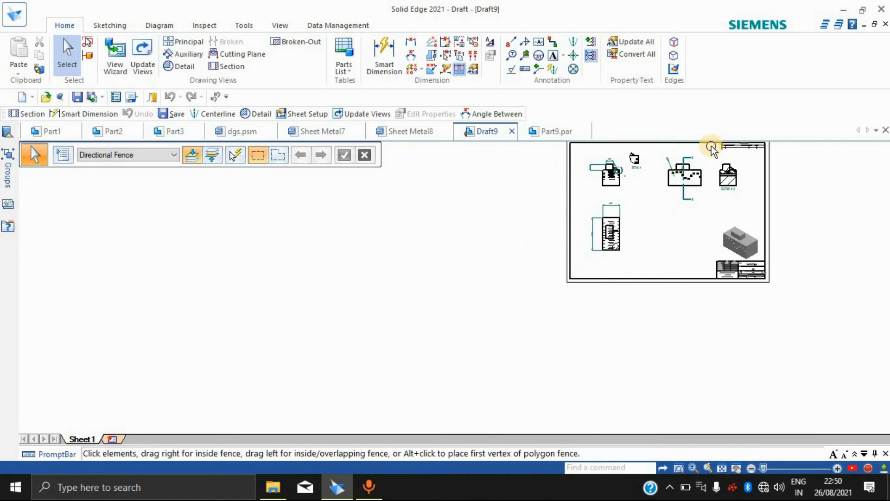
Step: Add automatic centerlines and center marks to the upper-left view, the view with the holes and the lower view
{"action": "scroll", "coordinate": [695, 158], "scroll_direction": "up", "scroll_amount": 5}
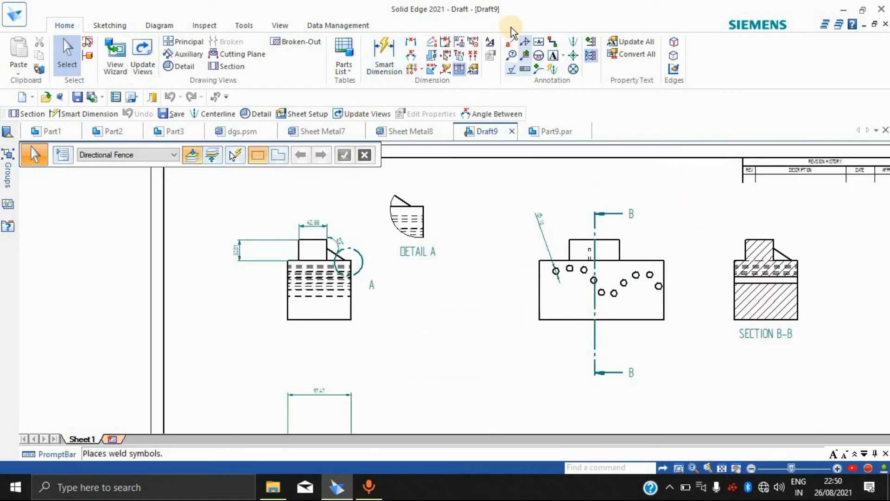
{"action": "left_click", "coordinate": [551, 69]}
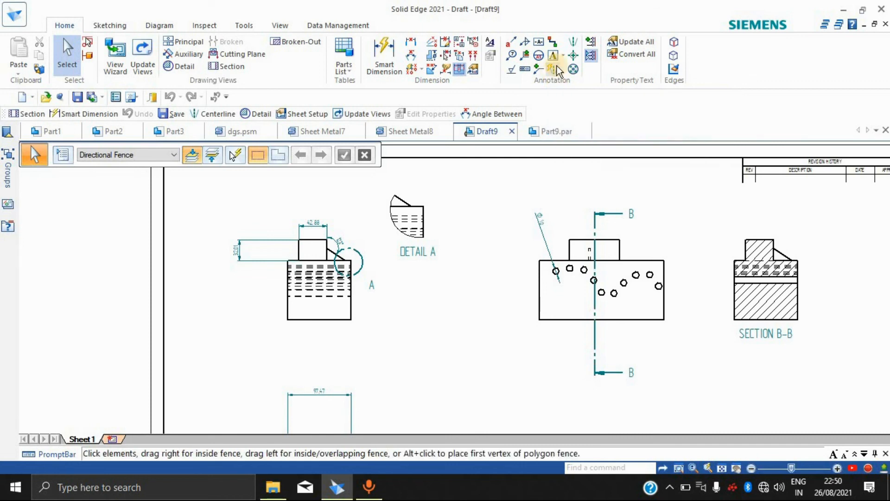
{"action": "left_click", "coordinate": [338, 290]}
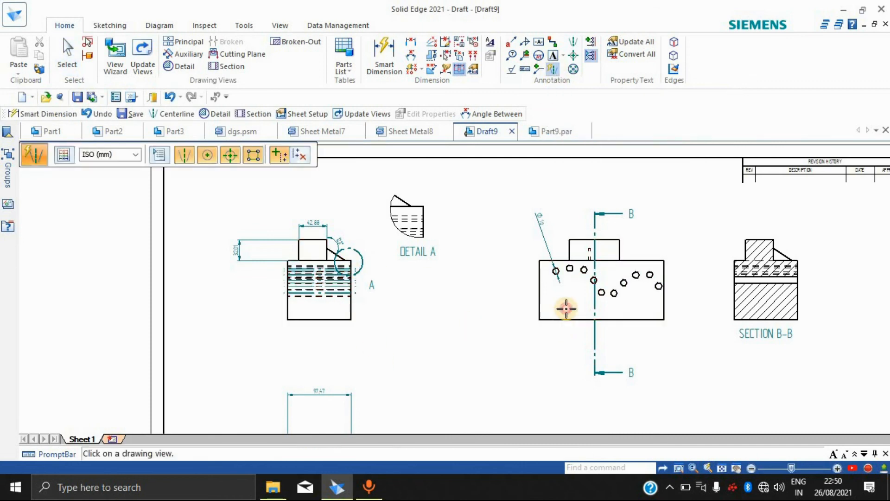
{"action": "left_click", "coordinate": [596, 284]}
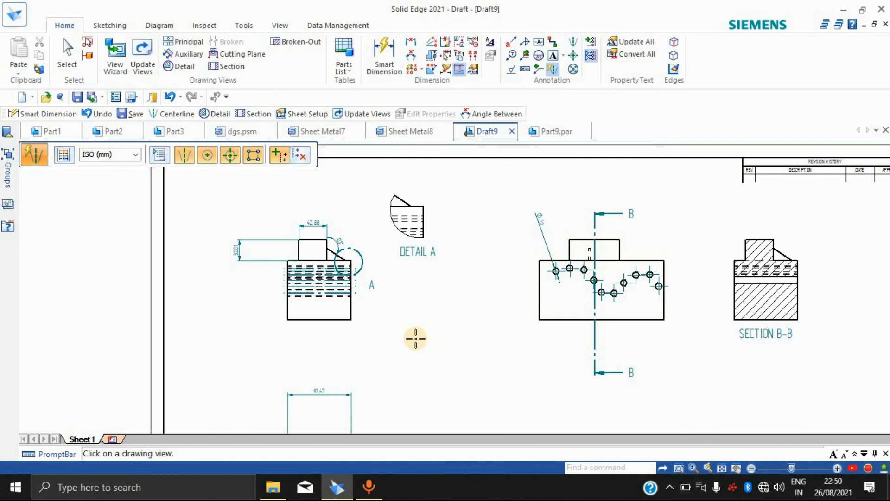
{"action": "scroll", "coordinate": [404, 352], "scroll_direction": "down", "scroll_amount": 4}
{"action": "scroll", "coordinate": [375, 383], "scroll_direction": "up", "scroll_amount": 2}
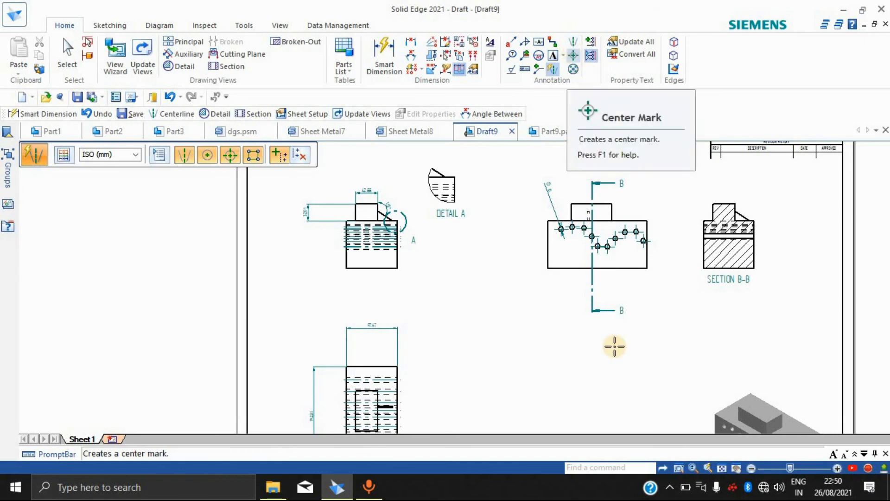
Step: Dismiss the feature control frame settings and place datum frame C on the lower view's upper edge, above the width dimension
{"action": "left_click", "coordinate": [523, 70]}
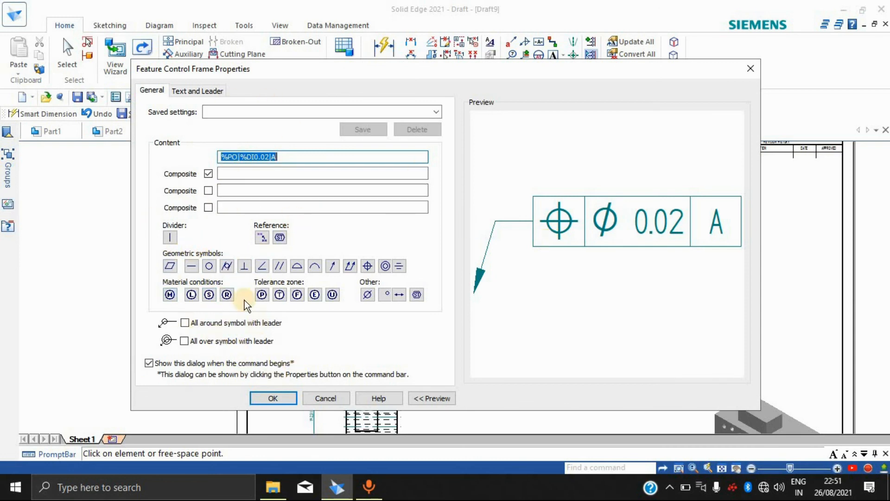
{"action": "left_click", "coordinate": [324, 398]}
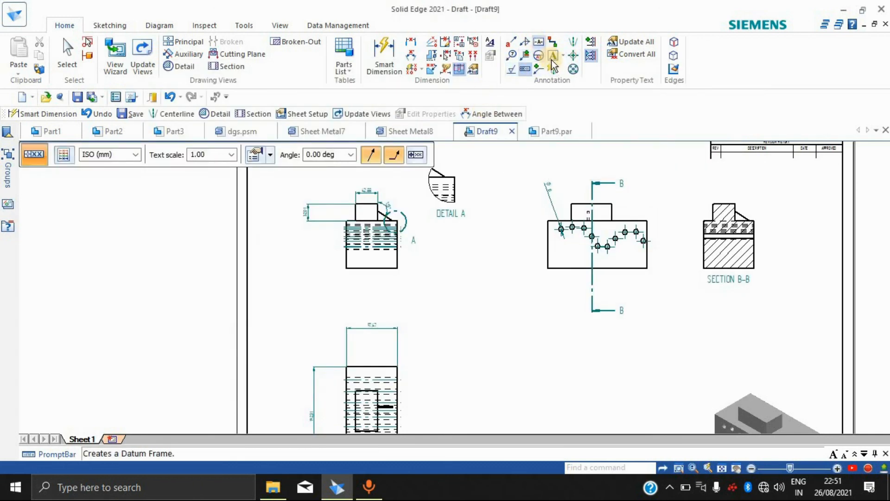
{"action": "left_click", "coordinate": [539, 40]}
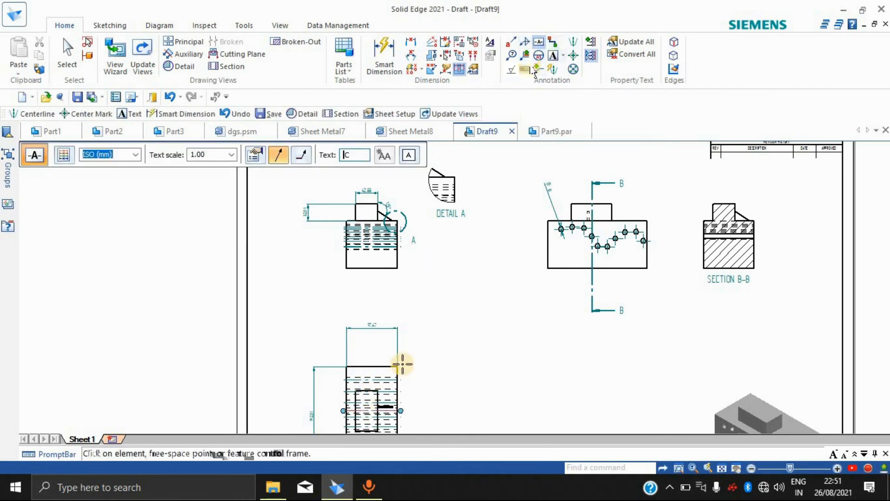
{"action": "left_click", "coordinate": [376, 366]}
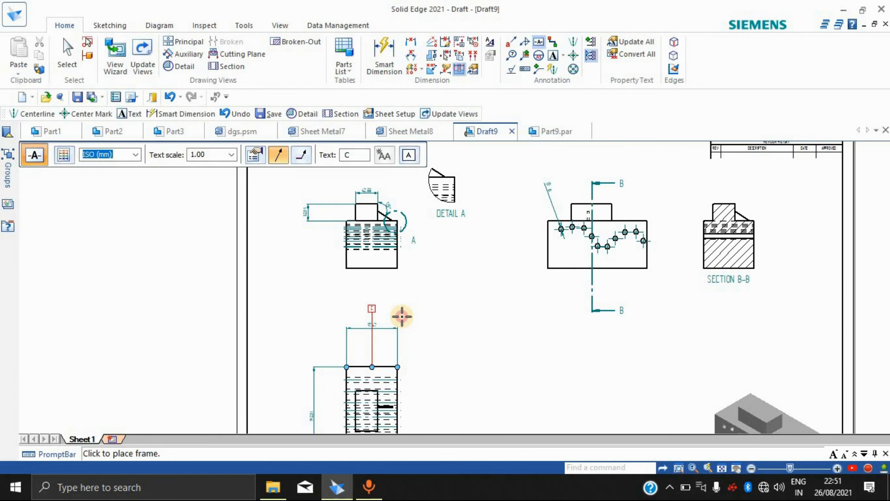
{"action": "left_click", "coordinate": [369, 312]}
{"action": "scroll", "coordinate": [371, 311], "scroll_direction": "up", "scroll_amount": 6}
{"action": "scroll", "coordinate": [397, 309], "scroll_direction": "down", "scroll_amount": 5}
{"action": "scroll", "coordinate": [370, 224], "scroll_direction": "up", "scroll_amount": 2}
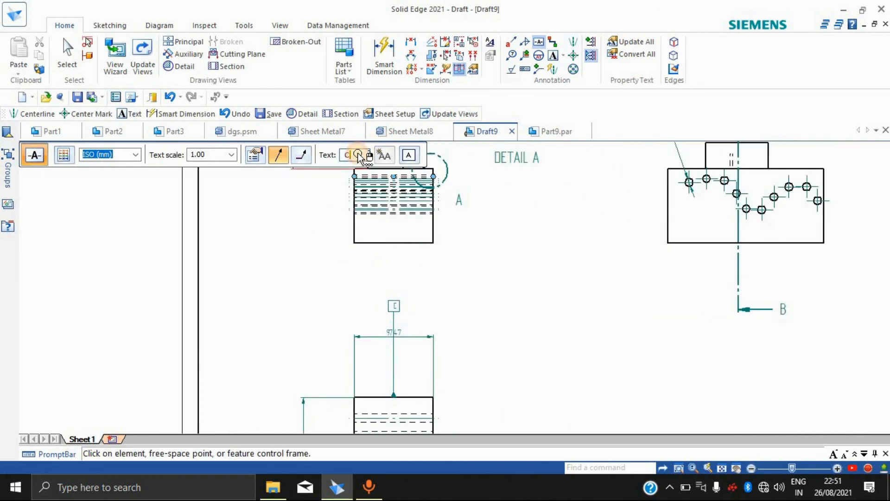
{"action": "left_click", "coordinate": [483, 255]}
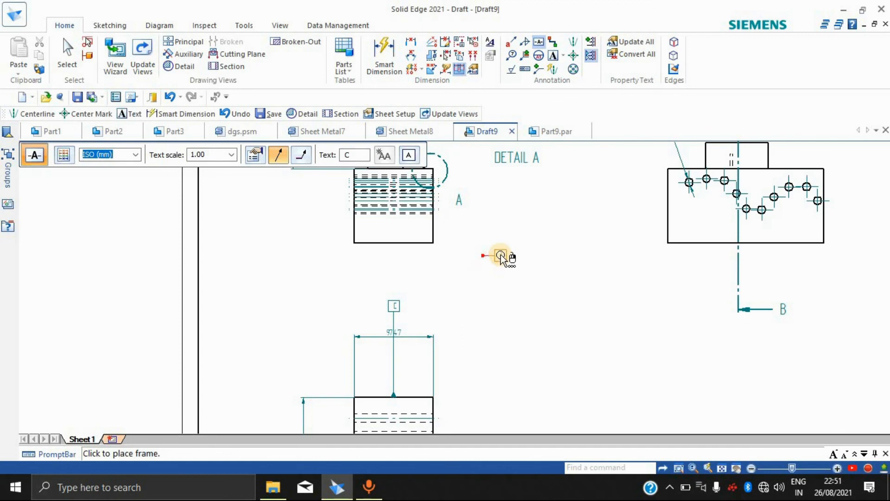
{"action": "key", "text": "Escape"}
{"action": "left_click", "coordinate": [398, 320]}
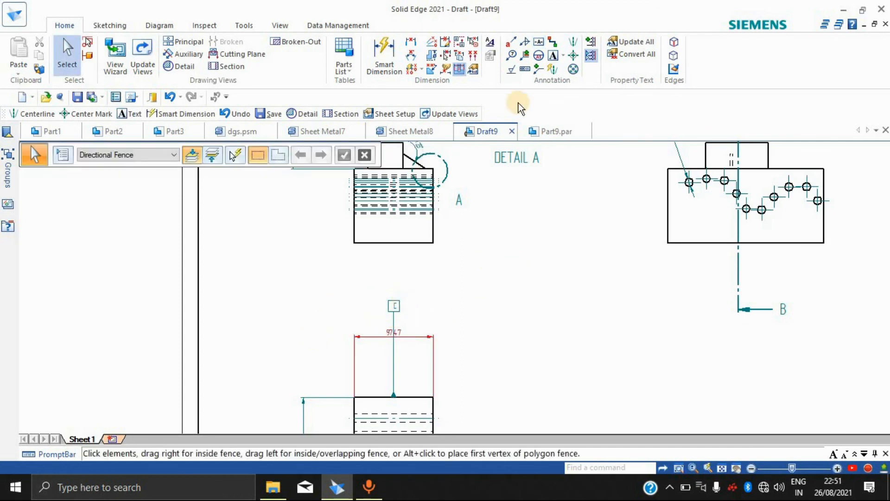
Step: Place a feature control frame containing only the flatness symbol, with its leader on the lower view's upper edge
{"action": "left_click", "coordinate": [527, 74]}
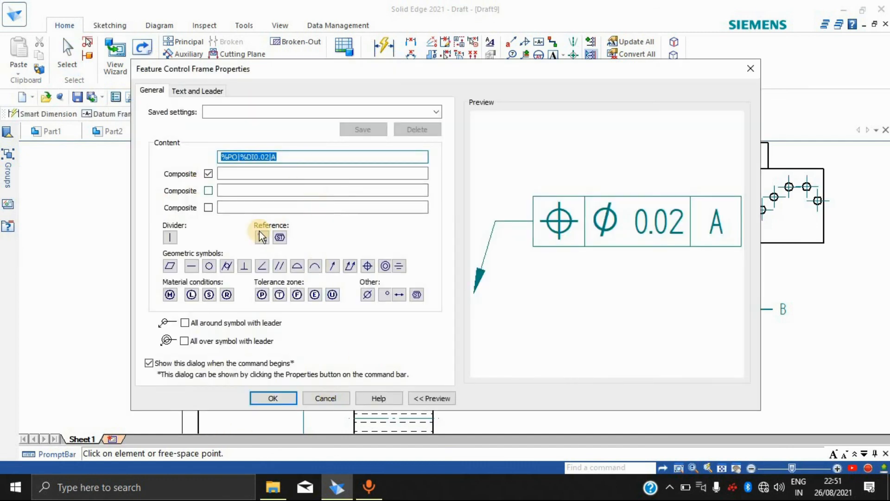
{"action": "left_click", "coordinate": [167, 266]}
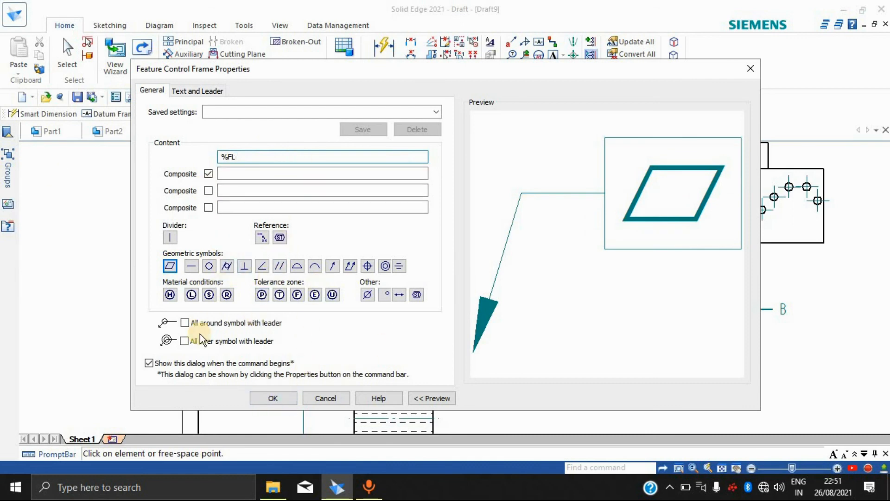
{"action": "left_click", "coordinate": [156, 93]}
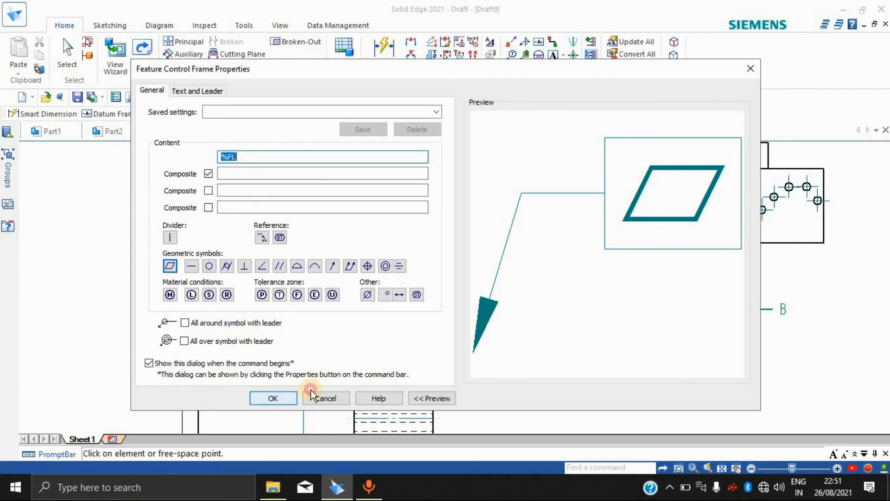
{"action": "left_click", "coordinate": [277, 395]}
{"action": "left_click", "coordinate": [414, 397]}
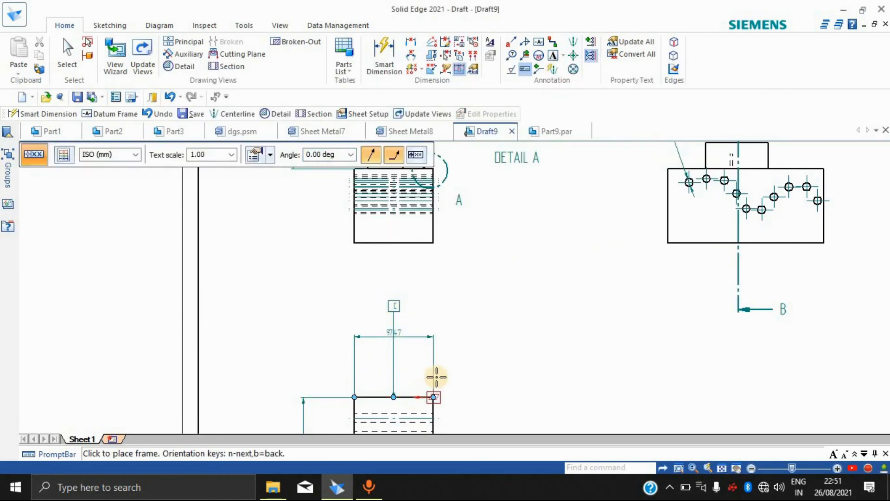
{"action": "left_click", "coordinate": [487, 366]}
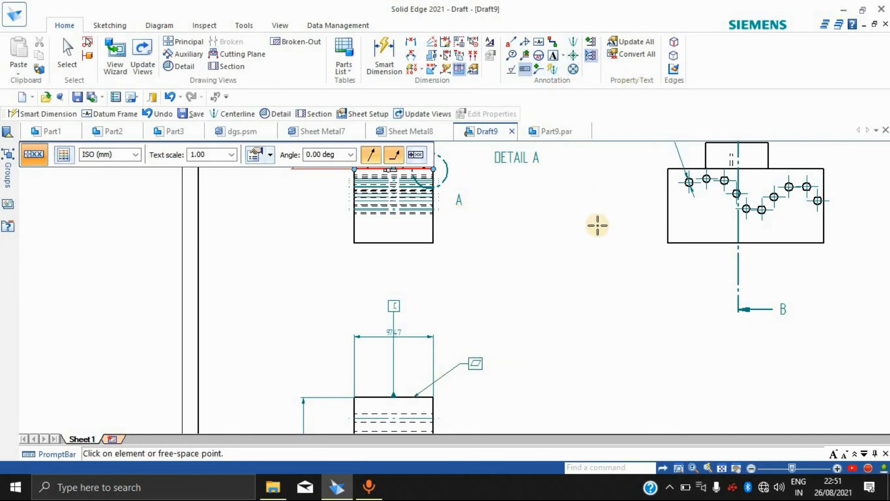
Step: Place a composite feature control frame with flatness, circularity and perpendicularity symbols, leadered horizontally to the left vertical edge of the view with the holes
{"action": "left_click", "coordinate": [528, 74]}
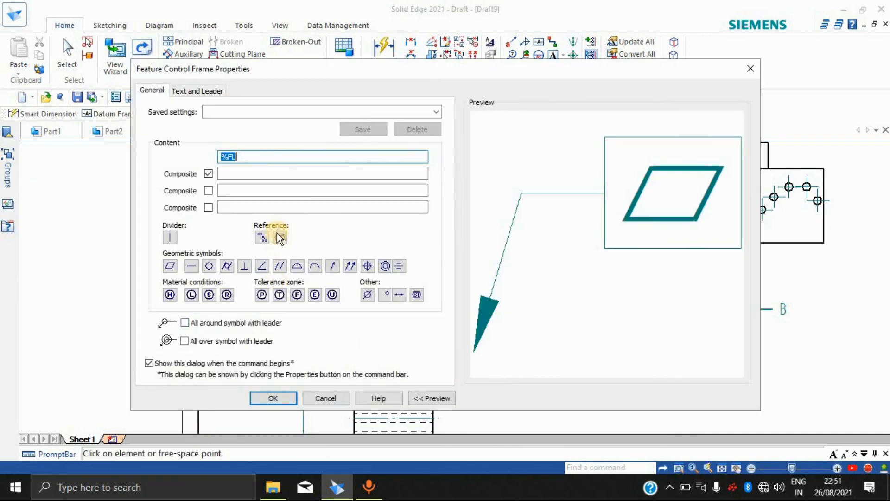
{"action": "left_click", "coordinate": [208, 190]}
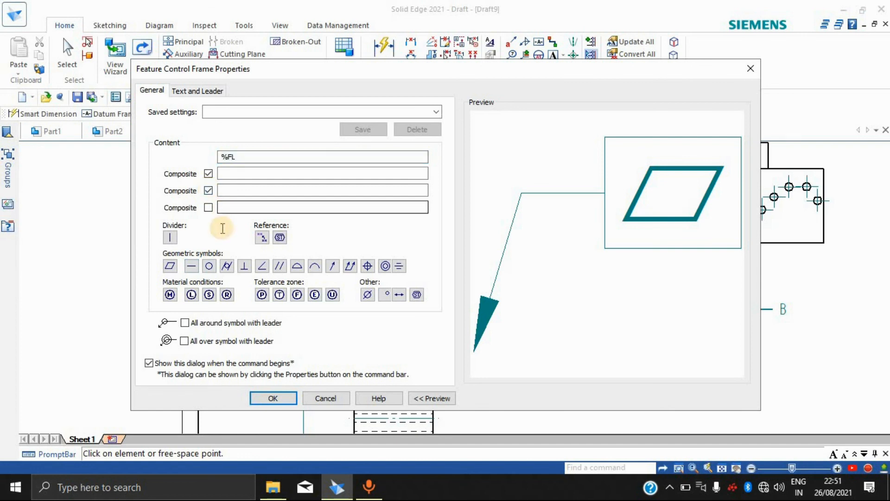
{"action": "left_click", "coordinate": [222, 174]}
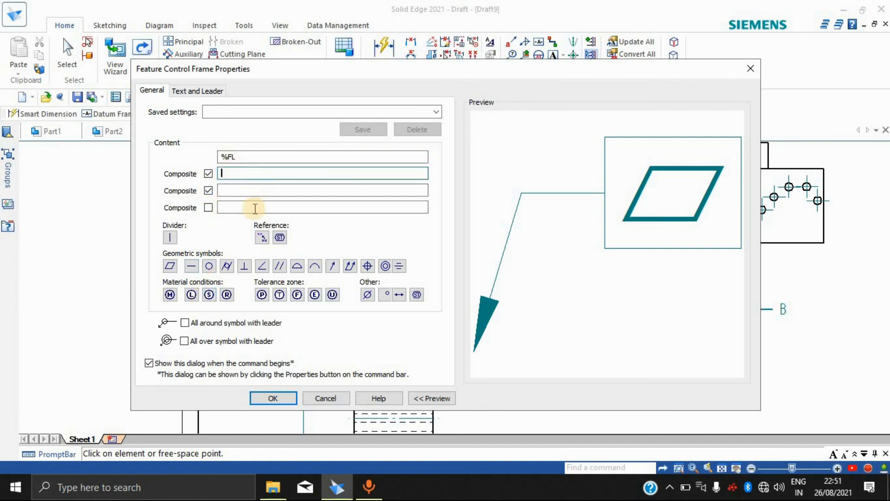
{"action": "left_click", "coordinate": [208, 266]}
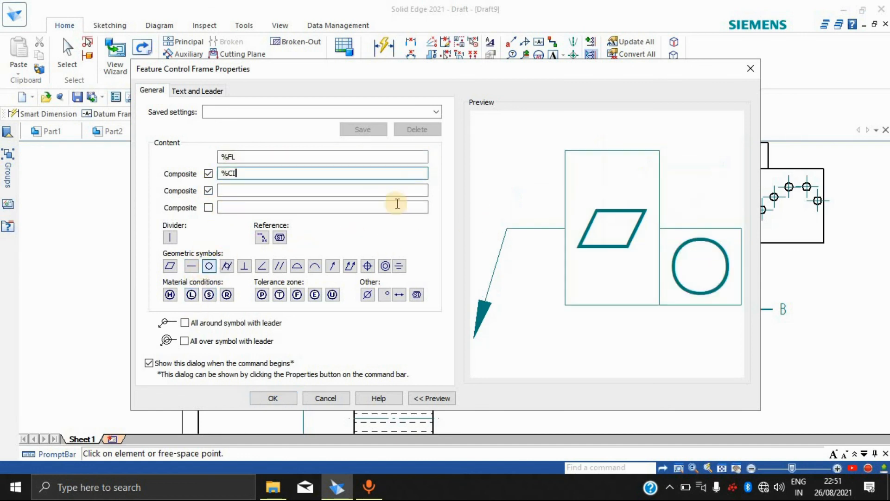
{"action": "left_click", "coordinate": [231, 189]}
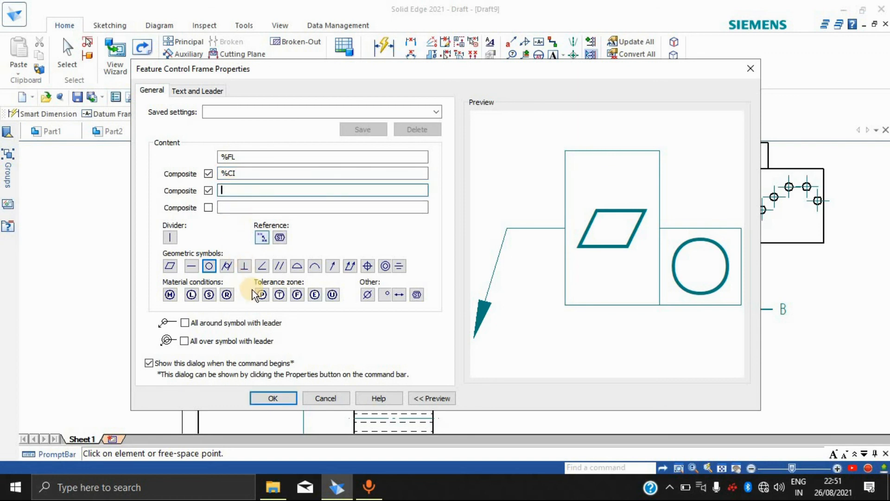
{"action": "left_click", "coordinate": [245, 266]}
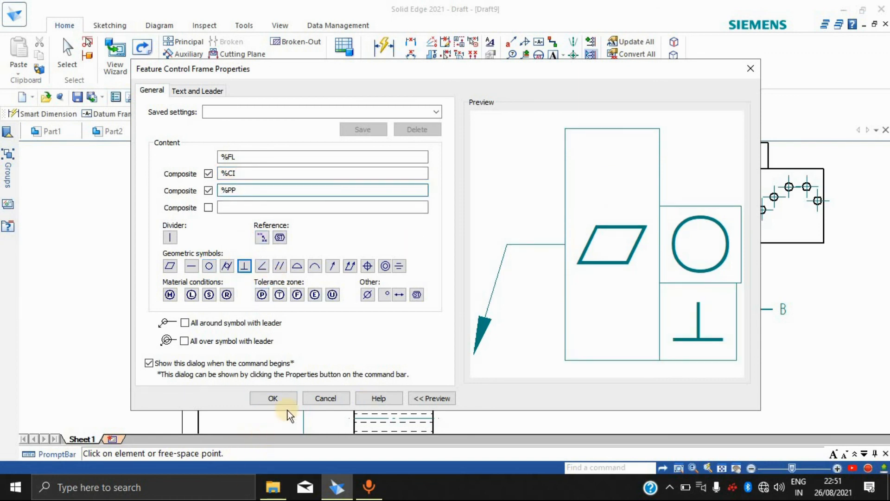
{"action": "left_click", "coordinate": [282, 397]}
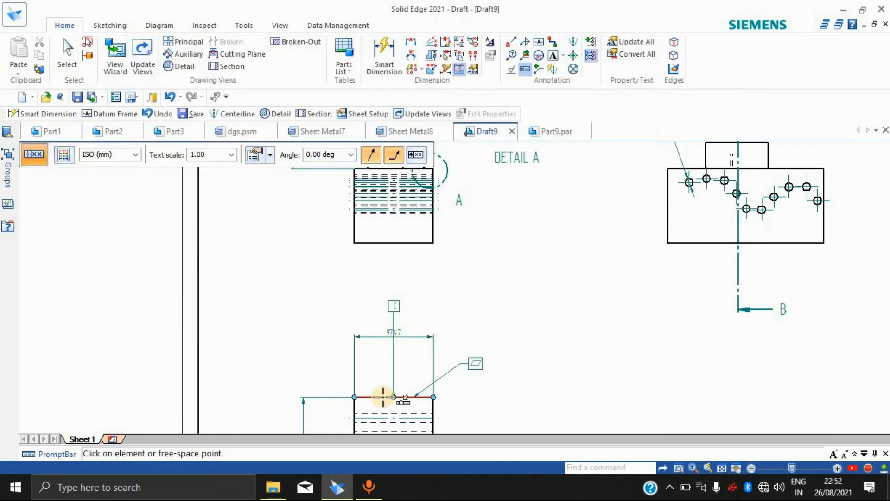
{"action": "left_click", "coordinate": [666, 228]}
{"action": "left_click", "coordinate": [573, 228]}
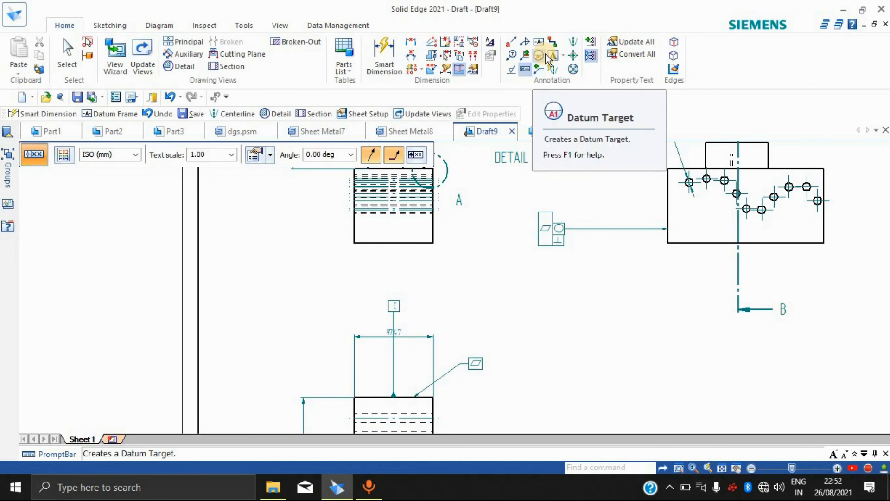
Step: Place a surface texture symbol with RZ25 beyond the right end of the main block's upper edge in the view with the holes
{"action": "left_click", "coordinate": [513, 70]}
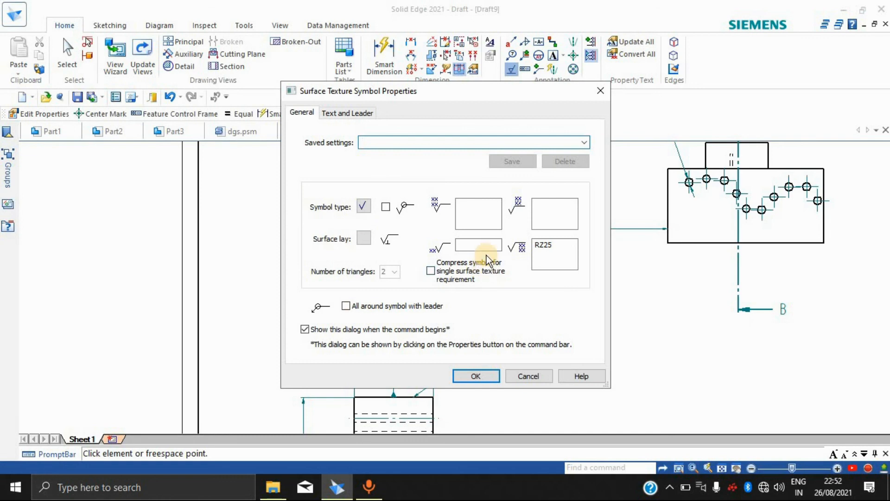
{"action": "left_click", "coordinate": [349, 112]}
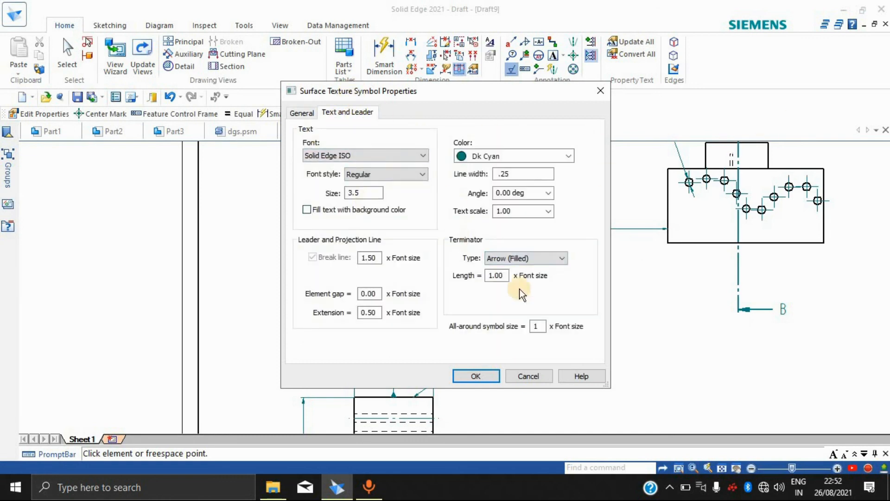
{"action": "left_click", "coordinate": [302, 113]}
{"action": "left_click", "coordinate": [356, 114]}
{"action": "left_click", "coordinate": [459, 376]}
{"action": "left_click", "coordinate": [812, 169]}
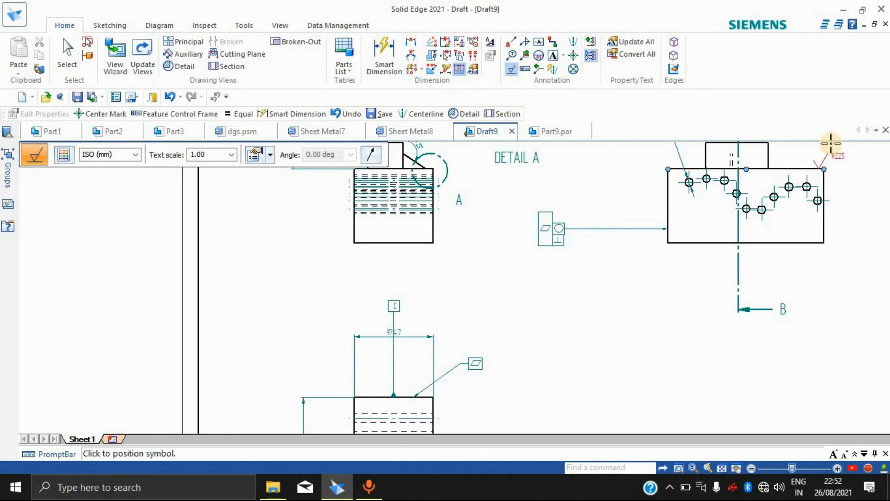
{"action": "left_click", "coordinate": [855, 160]}
{"action": "scroll", "coordinate": [858, 171], "scroll_direction": "up", "scroll_amount": 4}
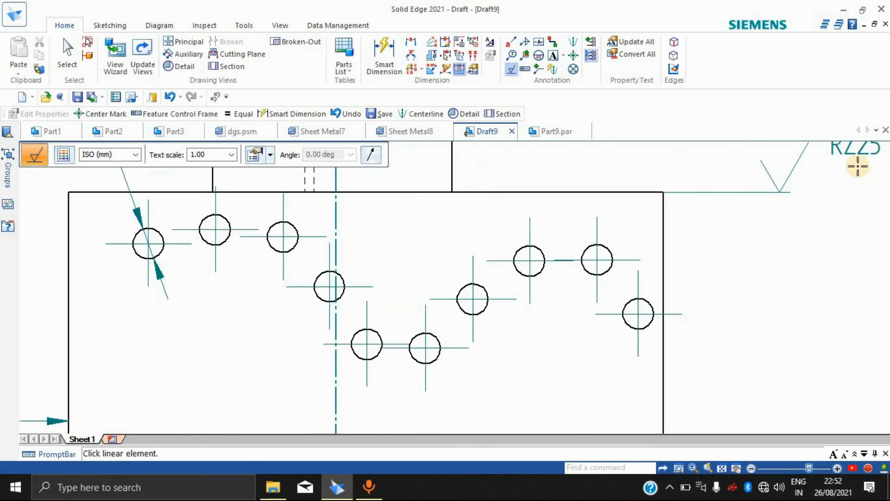
{"action": "scroll", "coordinate": [858, 166], "scroll_direction": "down", "scroll_amount": 2}
{"action": "scroll", "coordinate": [862, 160], "scroll_direction": "up", "scroll_amount": 3}
{"action": "scroll", "coordinate": [868, 155], "scroll_direction": "down", "scroll_amount": 5}
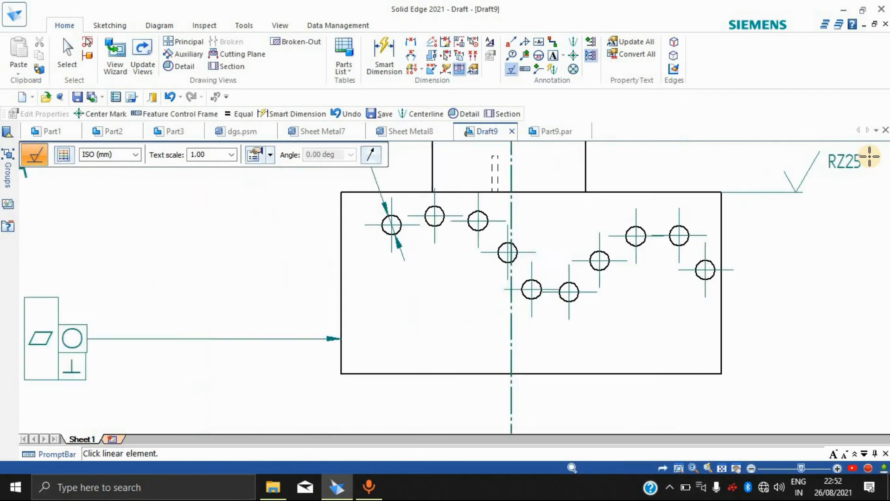
Step: Add a callout containing the diameter symbol to the rightmost hole, placed below and outside the view's right edge
{"action": "scroll", "coordinate": [853, 208], "scroll_direction": "down", "scroll_amount": 5}
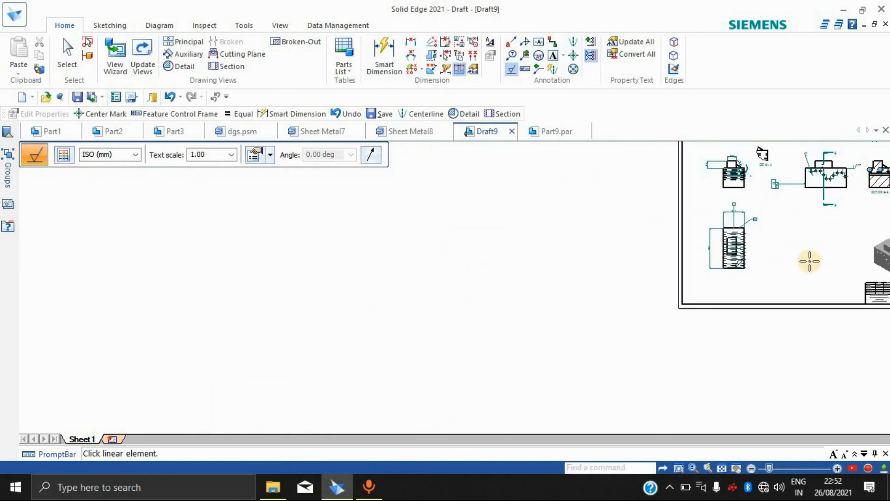
{"action": "scroll", "coordinate": [509, 215], "scroll_direction": "down", "scroll_amount": 3}
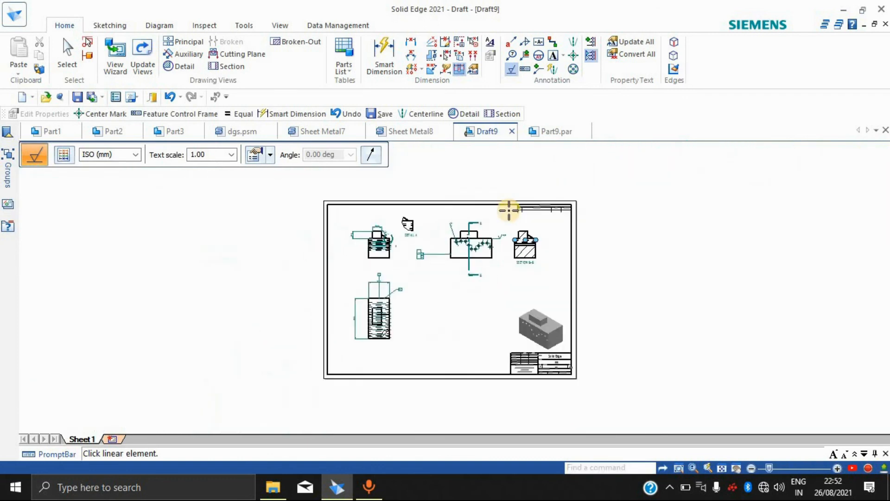
{"action": "left_click", "coordinate": [513, 41]}
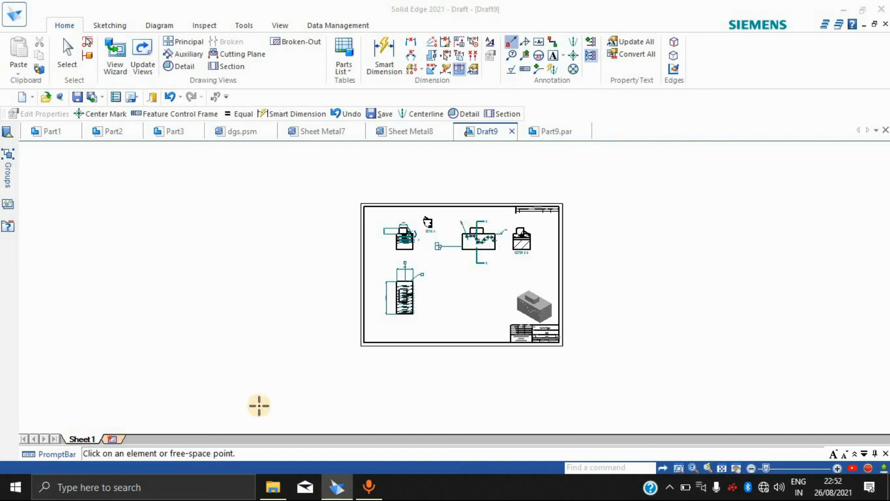
{"action": "left_click", "coordinate": [258, 406]}
{"action": "scroll", "coordinate": [513, 204], "scroll_direction": "up", "scroll_amount": 5}
{"action": "left_click", "coordinate": [510, 205]}
{"action": "left_click", "coordinate": [561, 285]}
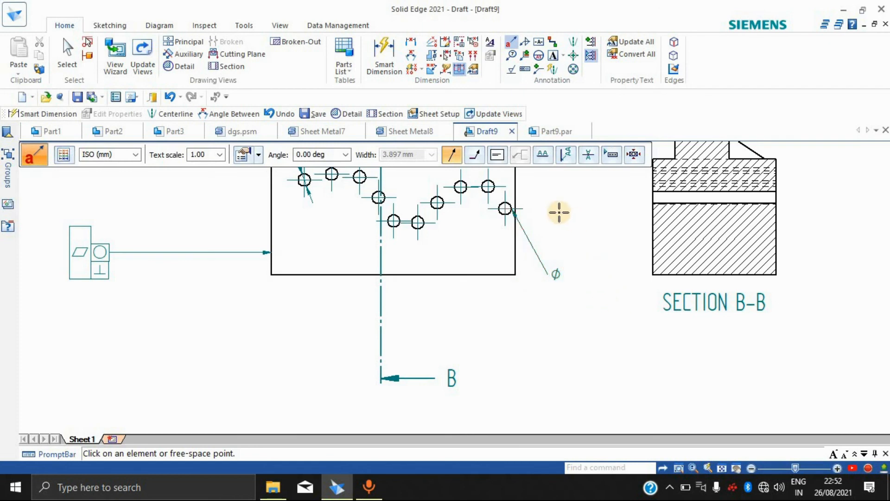
Step: Start saving the draft, review the available file types such as DFT, PDF and DWG, and cancel the save
{"action": "scroll", "coordinate": [577, 220], "scroll_direction": "down", "scroll_amount": 5}
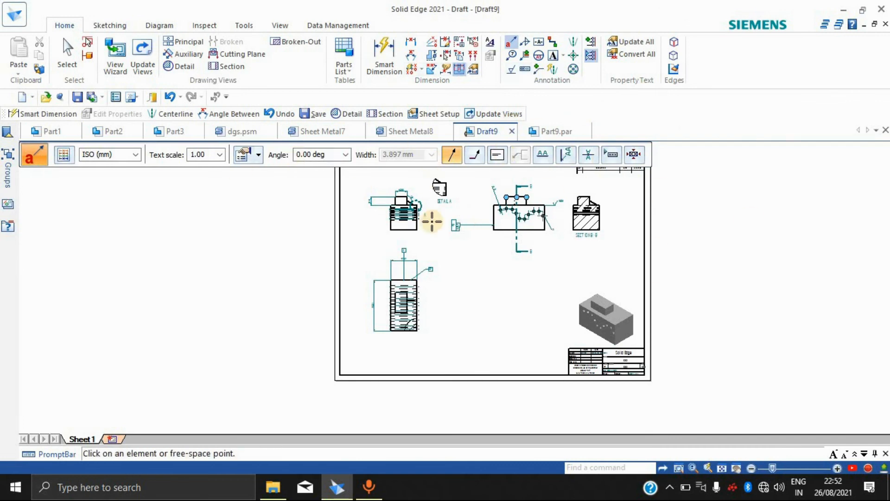
{"action": "scroll", "coordinate": [443, 246], "scroll_direction": "down", "scroll_amount": 2}
{"action": "scroll", "coordinate": [449, 221], "scroll_direction": "up", "scroll_amount": 2}
{"action": "scroll", "coordinate": [449, 221], "scroll_direction": "down", "scroll_amount": 2}
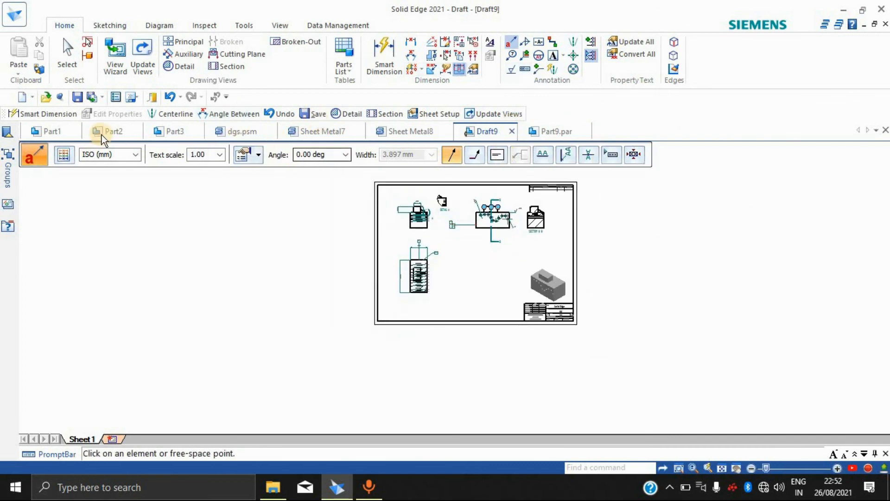
{"action": "left_click", "coordinate": [80, 93]}
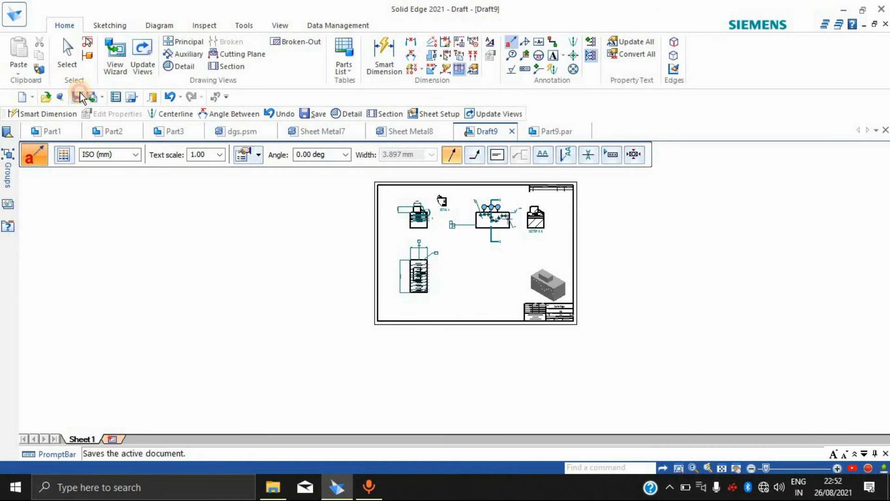
{"action": "left_click", "coordinate": [148, 296]}
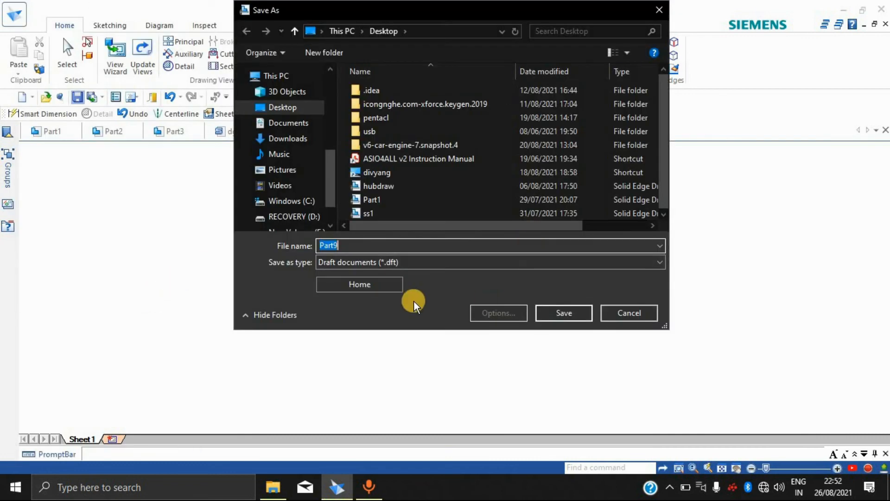
{"action": "left_click", "coordinate": [449, 265]}
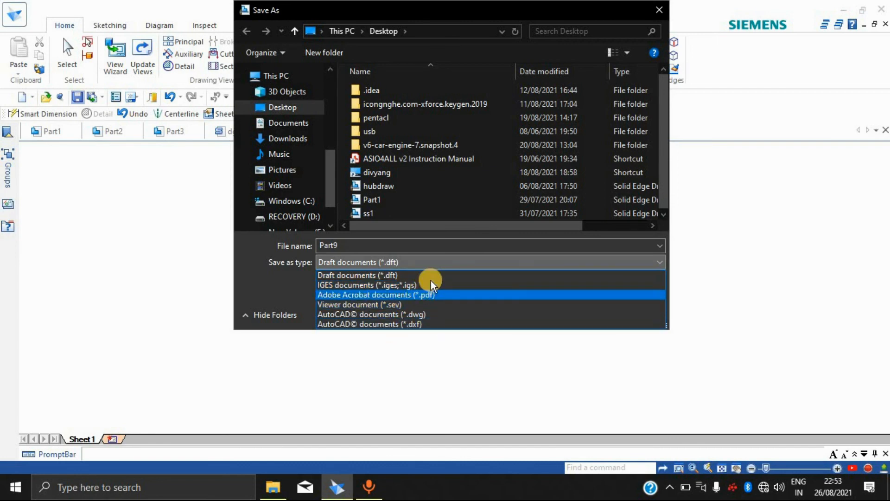
{"action": "left_click", "coordinate": [400, 375]}
{"action": "left_click", "coordinate": [668, 10]}
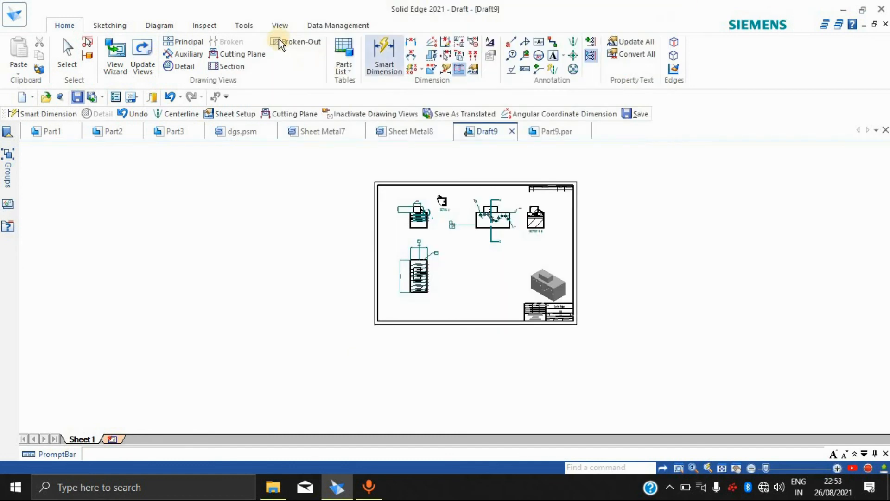
Step: Review the file formats offered by the data management Save As command, cancel it and return to the drawing view commands
{"action": "left_click", "coordinate": [323, 23]}
{"action": "left_click", "coordinate": [119, 49]}
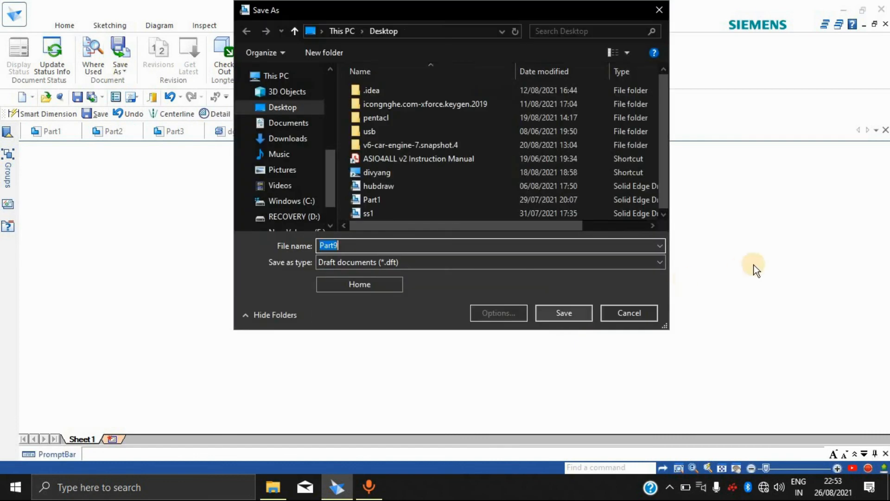
{"action": "left_click", "coordinate": [507, 257]}
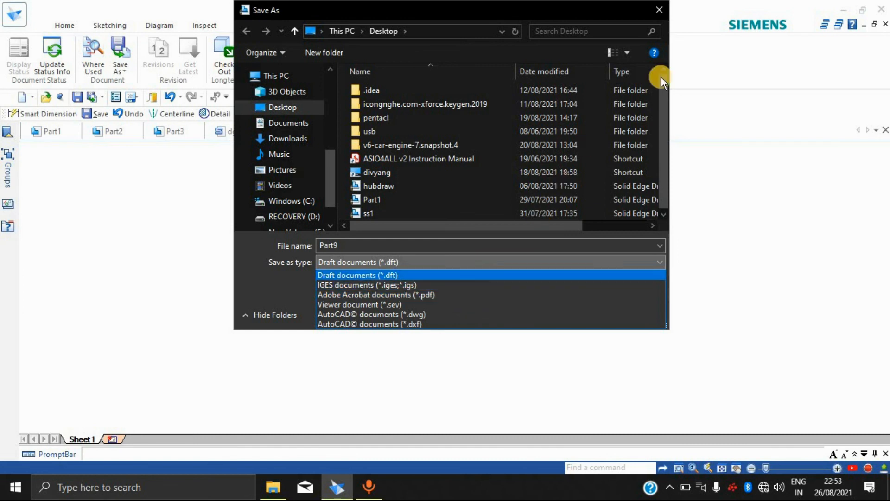
{"action": "left_click", "coordinate": [660, 10]}
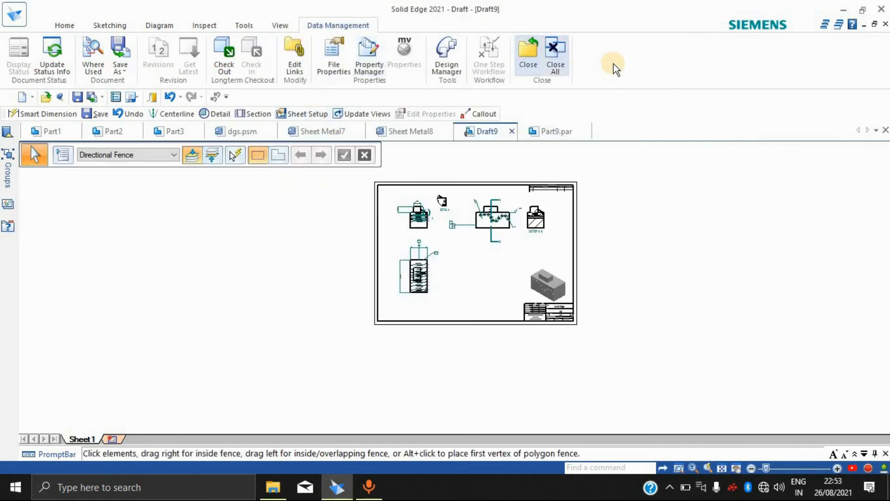
{"action": "left_click", "coordinate": [111, 26]}
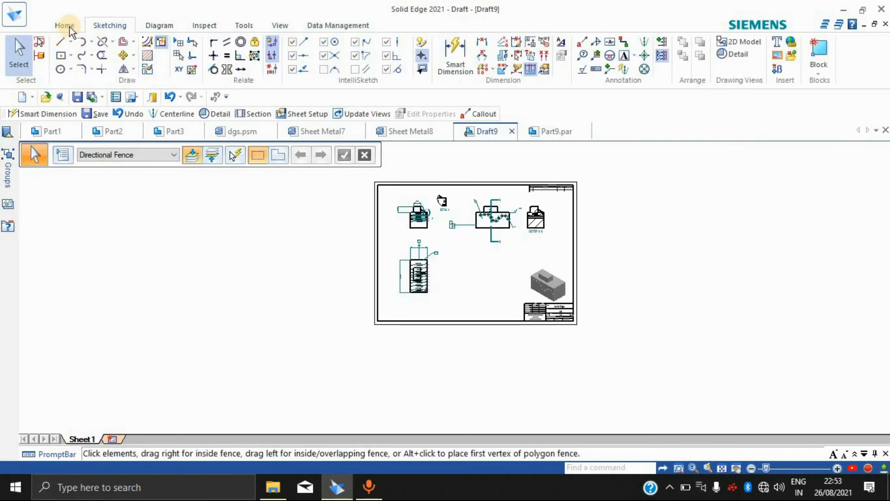
{"action": "left_click", "coordinate": [78, 26]}
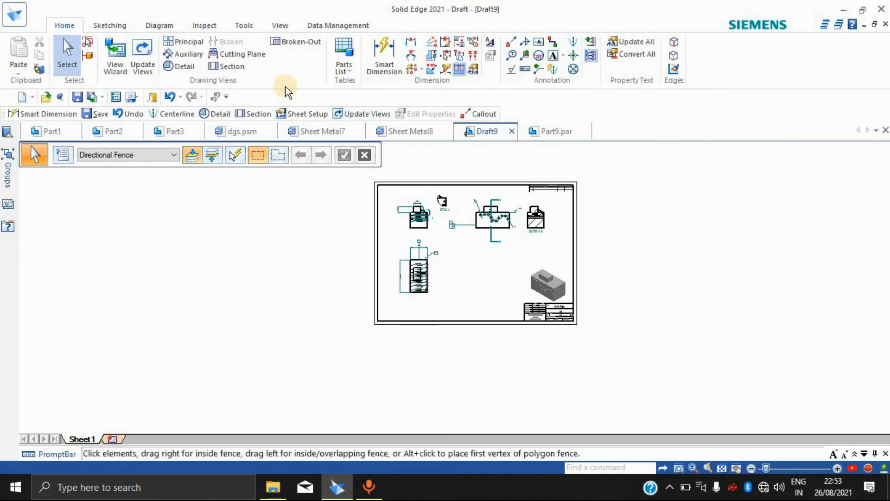
Step: Update the drawing views on the sheet
{"action": "scroll", "coordinate": [431, 246], "scroll_direction": "up", "scroll_amount": 3}
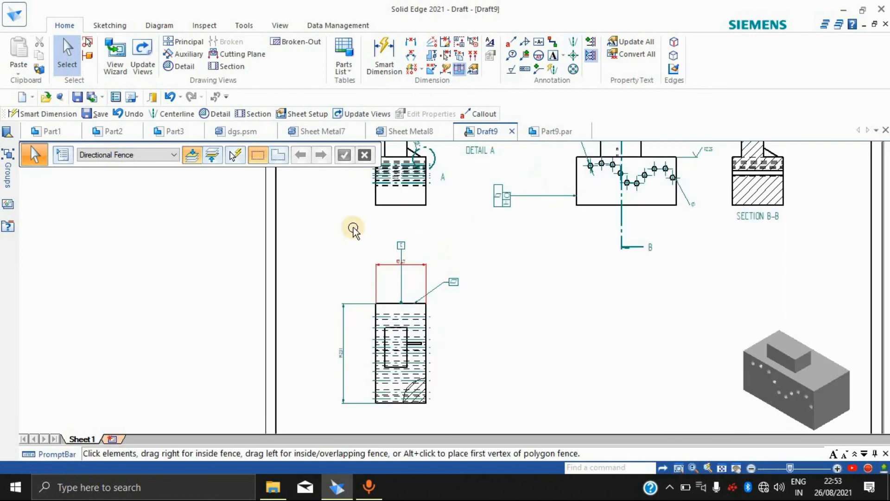
{"action": "scroll", "coordinate": [540, 237], "scroll_direction": "down", "scroll_amount": 5}
{"action": "scroll", "coordinate": [522, 265], "scroll_direction": "up", "scroll_amount": 3}
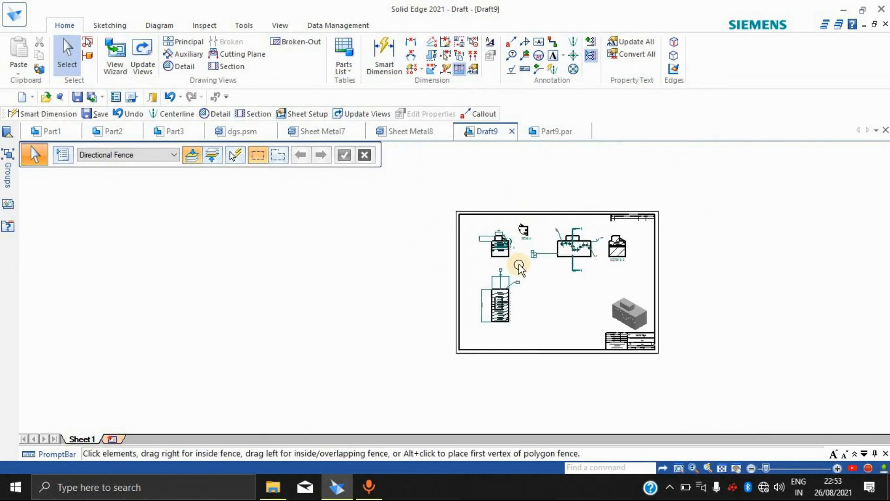
{"action": "scroll", "coordinate": [561, 325], "scroll_direction": "up", "scroll_amount": 2}
{"action": "scroll", "coordinate": [811, 383], "scroll_direction": "up", "scroll_amount": 3}
{"action": "scroll", "coordinate": [812, 387], "scroll_direction": "down", "scroll_amount": 3}
{"action": "scroll", "coordinate": [813, 387], "scroll_direction": "down", "scroll_amount": 3}
{"action": "scroll", "coordinate": [814, 383], "scroll_direction": "up", "scroll_amount": 3}
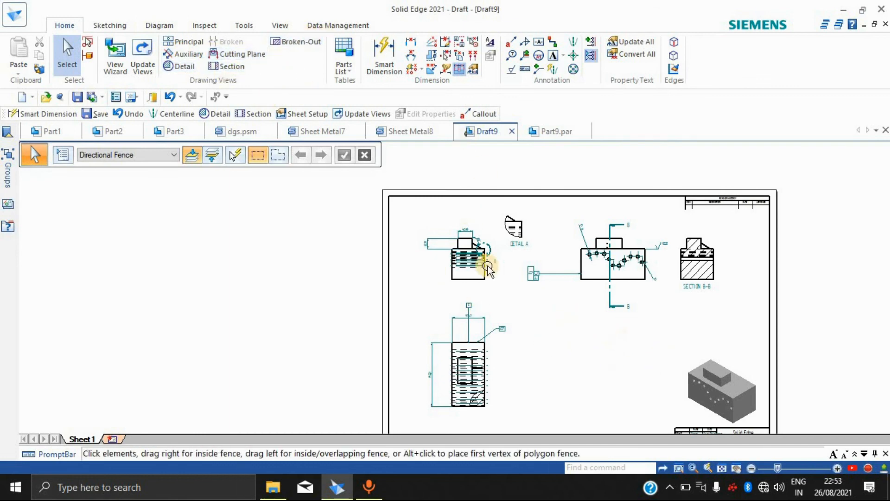
{"action": "left_click", "coordinate": [144, 56]}
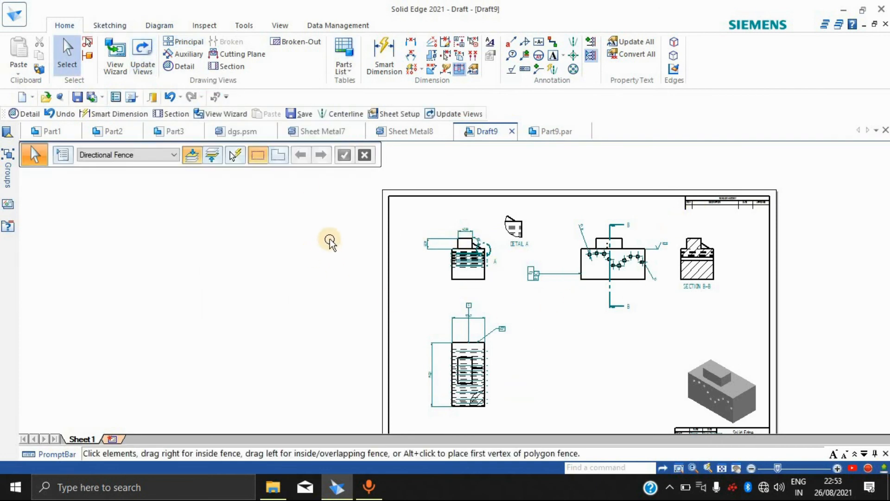
Step: Examine the title block in the corner of the sheet and review the background and working sheet display options
{"action": "scroll", "coordinate": [722, 347], "scroll_direction": "down", "scroll_amount": 2}
{"action": "scroll", "coordinate": [699, 398], "scroll_direction": "down", "scroll_amount": 2}
{"action": "scroll", "coordinate": [771, 367], "scroll_direction": "up", "scroll_amount": 3}
{"action": "scroll", "coordinate": [771, 367], "scroll_direction": "up", "scroll_amount": 3}
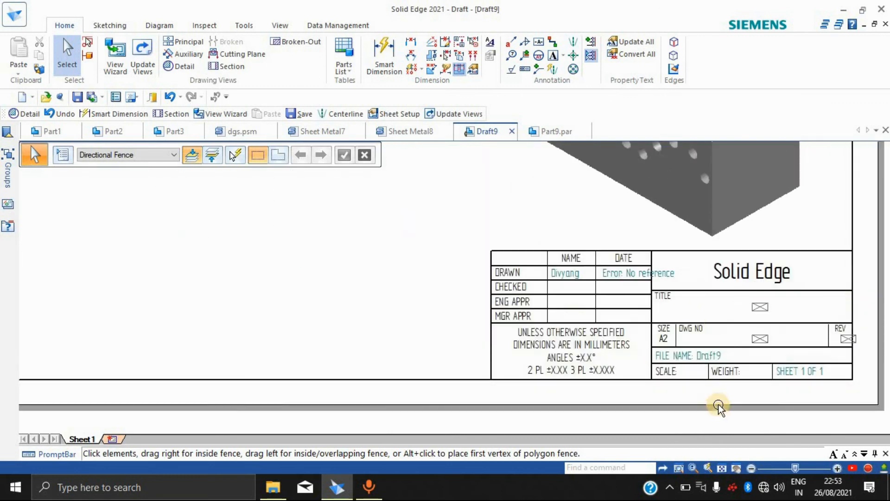
{"action": "scroll", "coordinate": [721, 404], "scroll_direction": "down", "scroll_amount": 3}
{"action": "scroll", "coordinate": [590, 233], "scroll_direction": "up", "scroll_amount": 3}
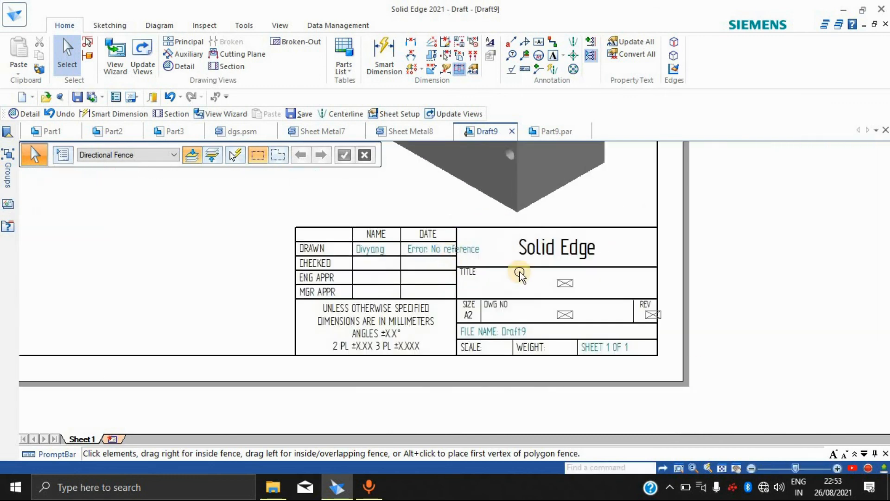
{"action": "right_click", "coordinate": [73, 438]}
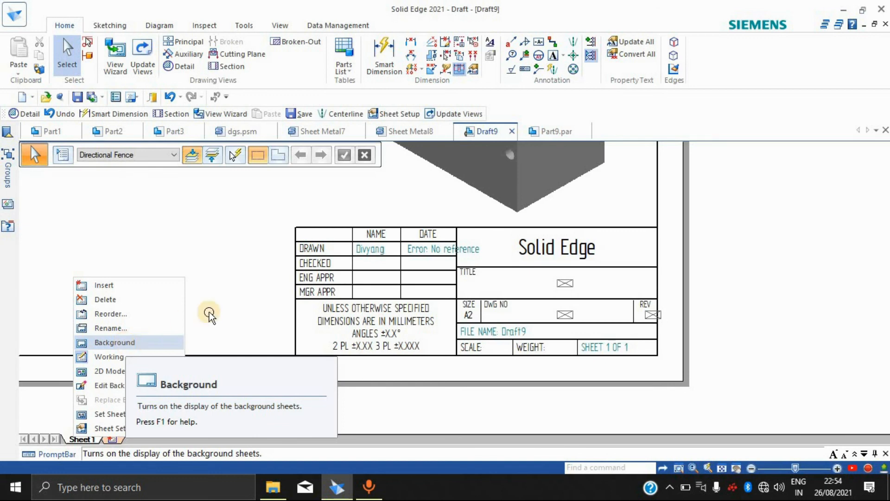
{"action": "left_click", "coordinate": [240, 274]}
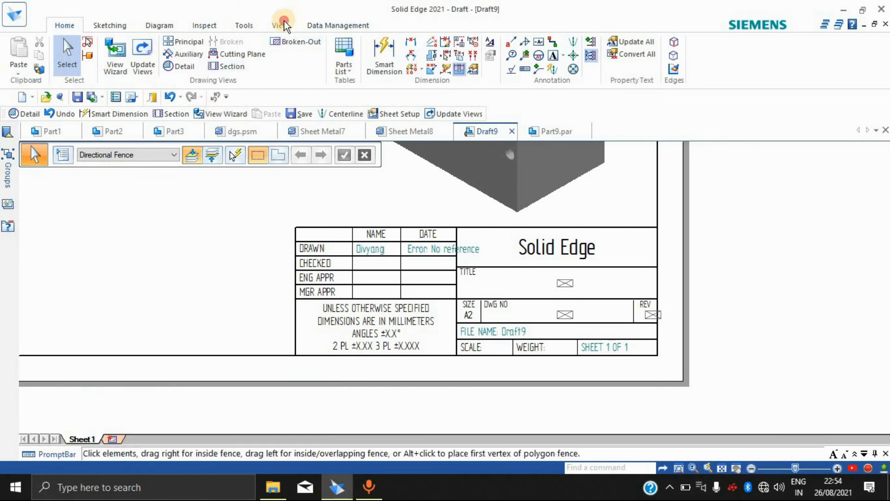
{"action": "left_click", "coordinate": [281, 25]}
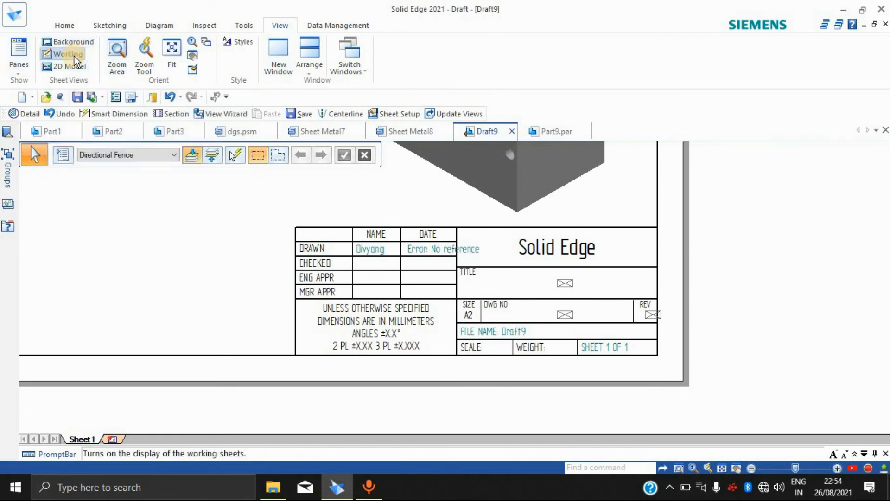
Step: Set the drawing views to inactive, check which drawing view commands remain available, and activate the views again
{"action": "left_click", "coordinate": [250, 20]}
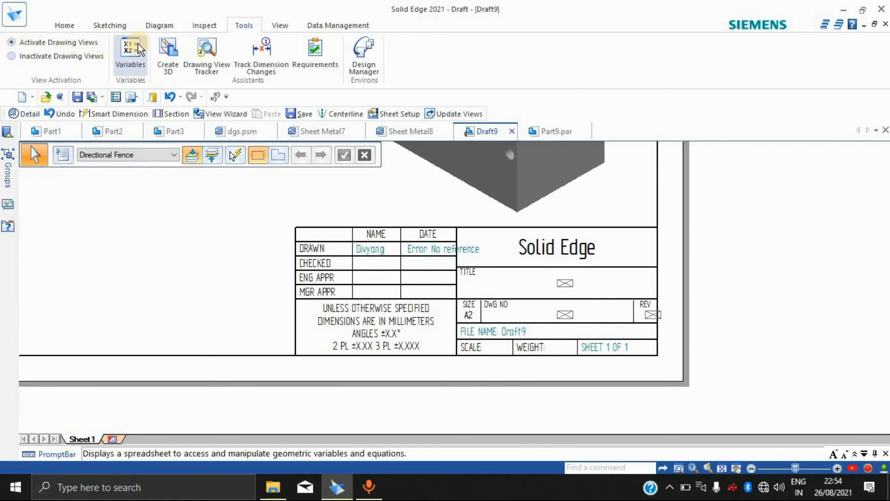
{"action": "left_click", "coordinate": [25, 56]}
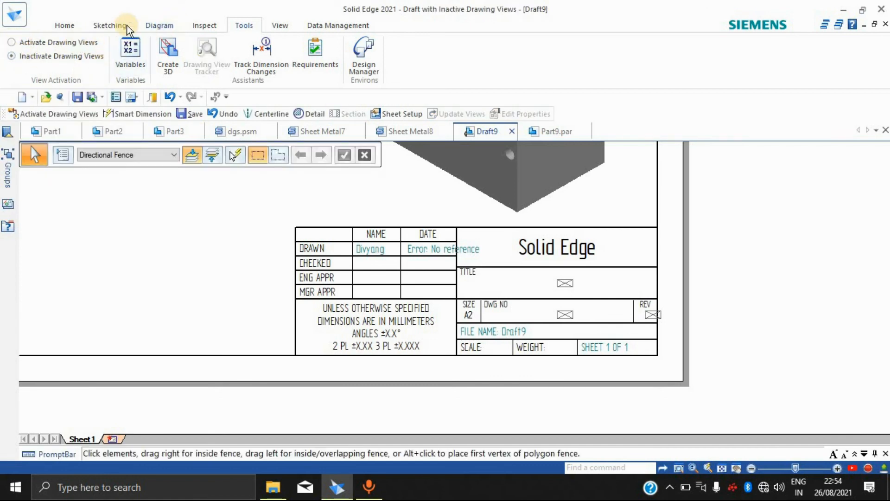
{"action": "left_click", "coordinate": [65, 21]}
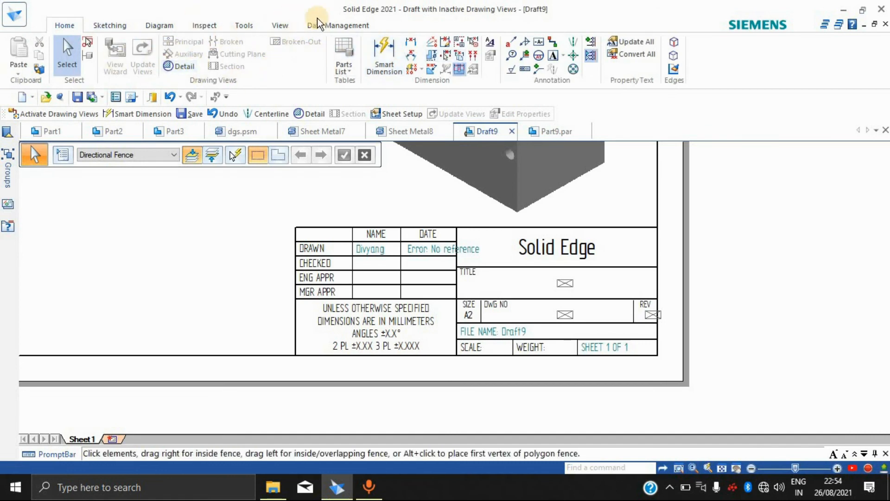
{"action": "left_click", "coordinate": [256, 25]}
{"action": "left_click", "coordinate": [29, 43]}
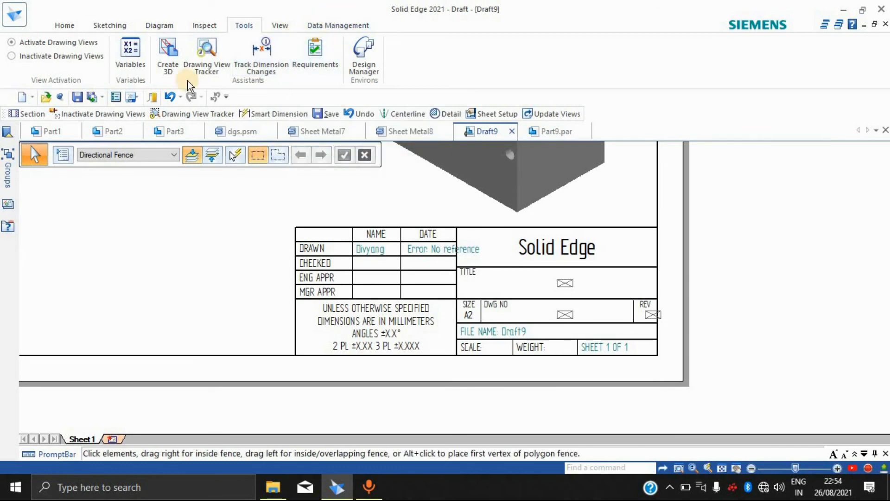
{"action": "left_click", "coordinate": [72, 27]}
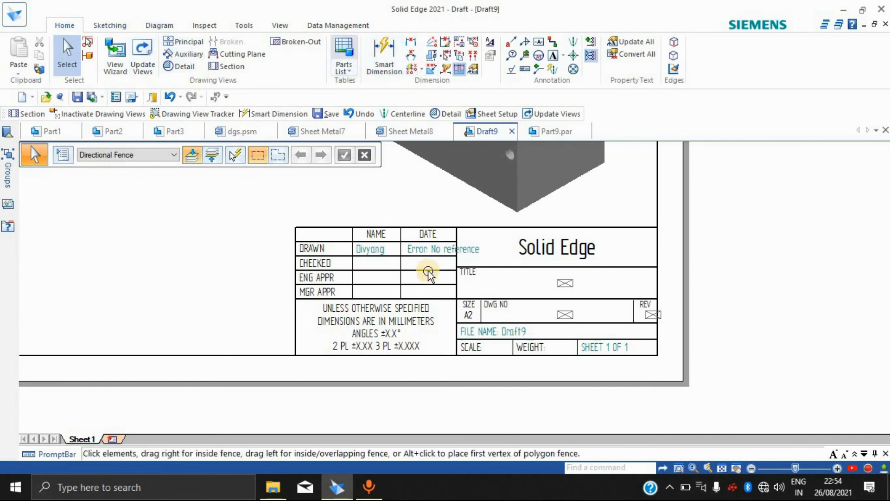
Step: Create an auto-ballooned parts list from the Section B-B view and place it on the sheet below that view
{"action": "scroll", "coordinate": [443, 255], "scroll_direction": "down", "scroll_amount": 3}
{"action": "scroll", "coordinate": [443, 251], "scroll_direction": "down", "scroll_amount": 5}
{"action": "scroll", "coordinate": [424, 152], "scroll_direction": "up", "scroll_amount": 5}
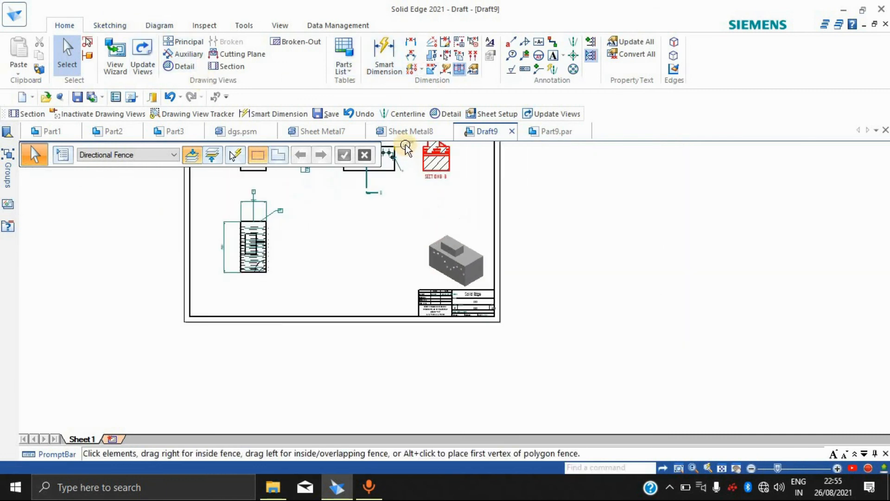
{"action": "left_click", "coordinate": [348, 68]}
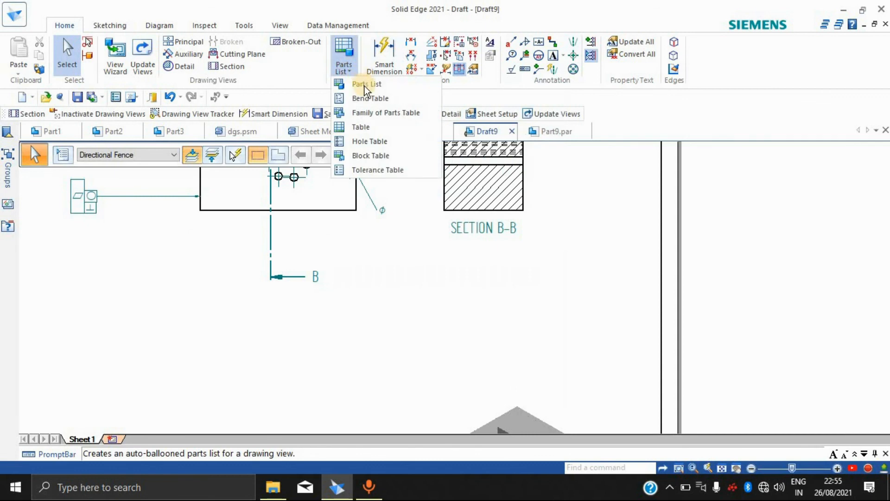
{"action": "left_click", "coordinate": [364, 87]}
{"action": "left_click", "coordinate": [483, 193]}
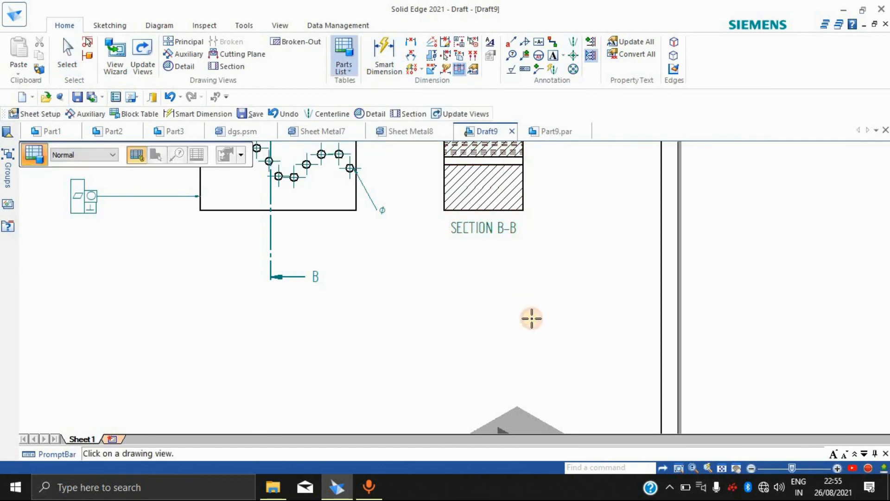
{"action": "left_click", "coordinate": [455, 334]}
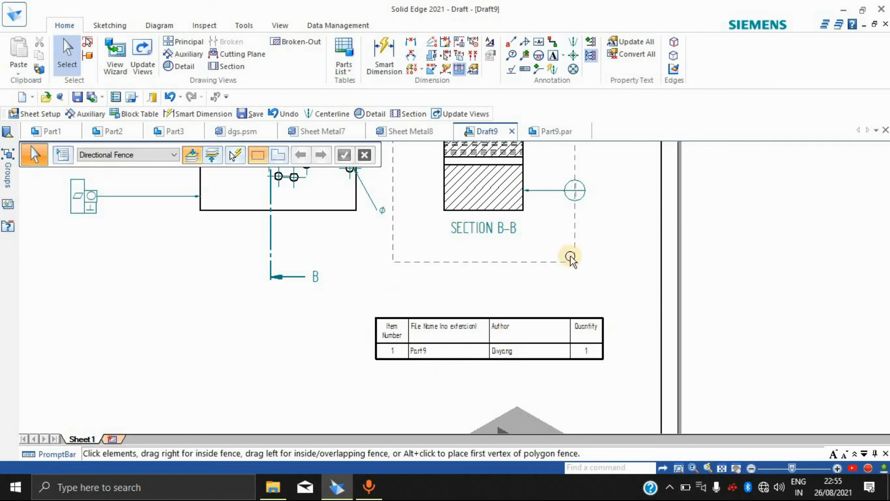
Step: Review the available table types, such as Bend Table, Hole Table and Tolerance Table, without creating one
{"action": "scroll", "coordinate": [586, 254], "scroll_direction": "down", "scroll_amount": 5}
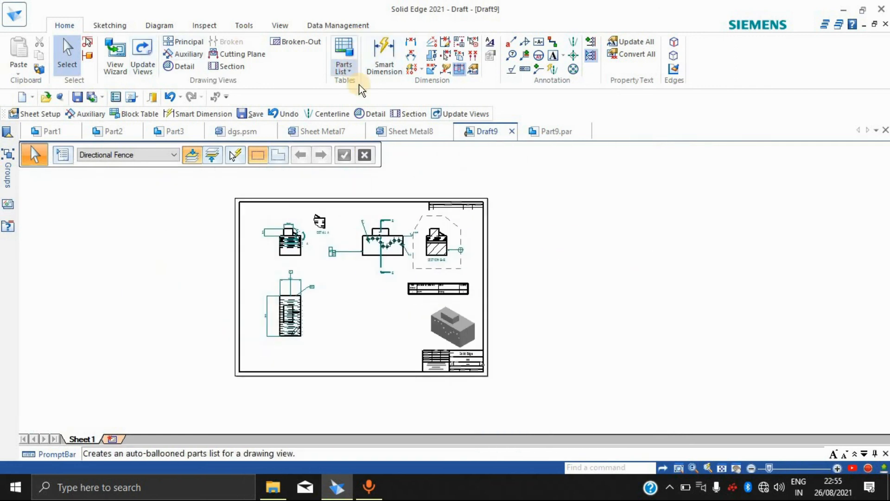
{"action": "left_click", "coordinate": [347, 70]}
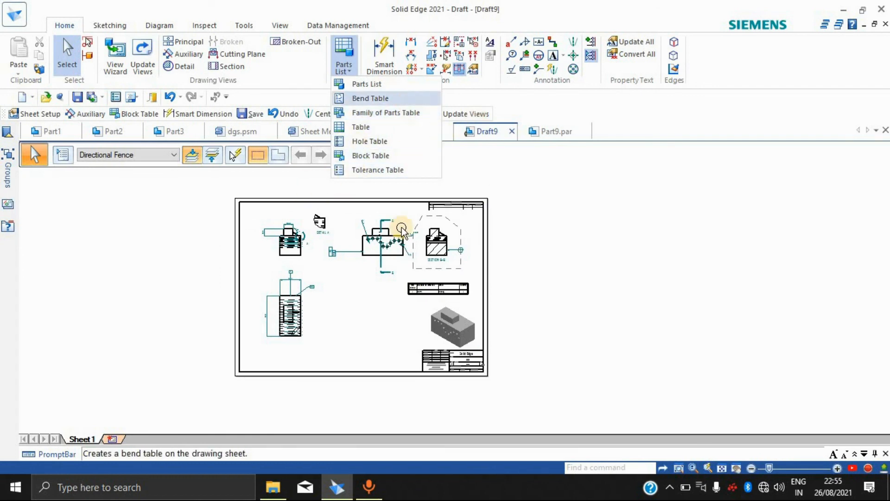
{"action": "left_click", "coordinate": [501, 198]}
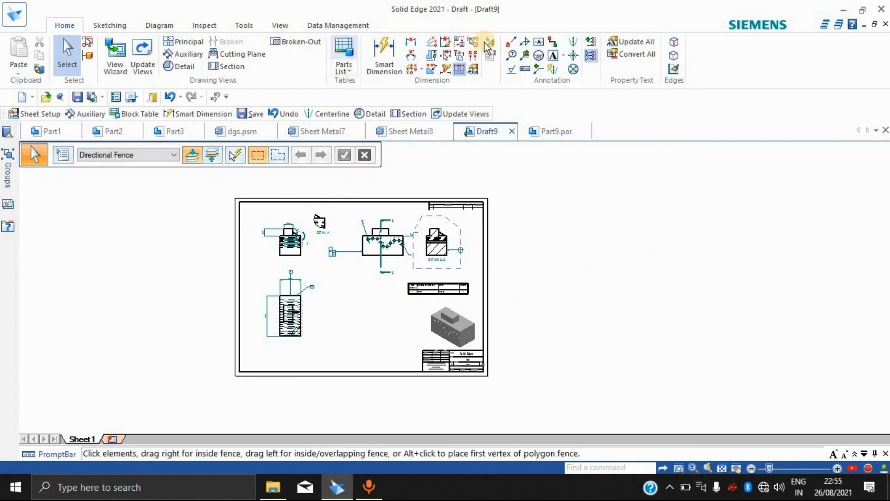
Step: Attach an empty balloon to the upper right corner of the lower drawing view and add a free-space balloon with upper text "a" beside it
{"action": "left_click", "coordinate": [511, 57]}
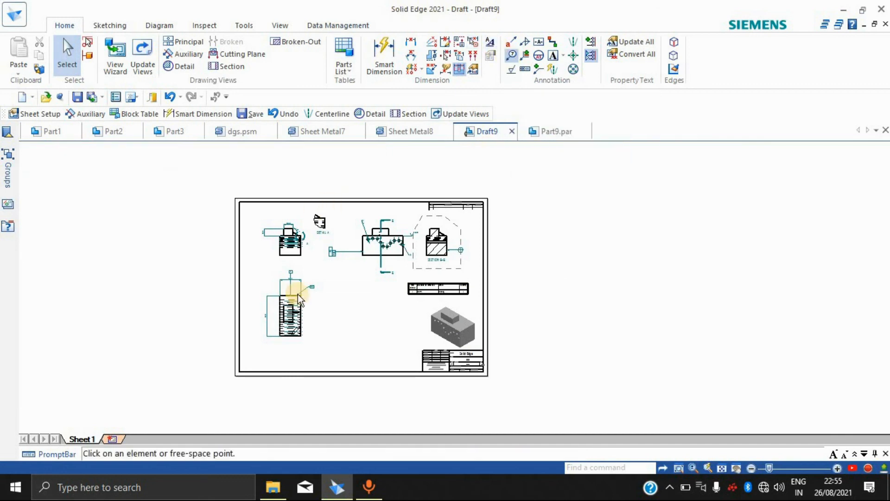
{"action": "left_click", "coordinate": [299, 291]}
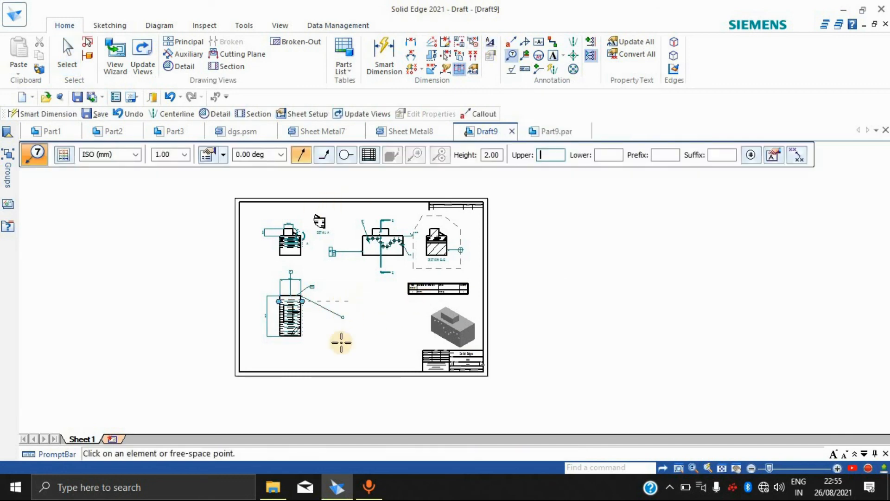
{"action": "scroll", "coordinate": [341, 342], "scroll_direction": "up", "scroll_amount": 5}
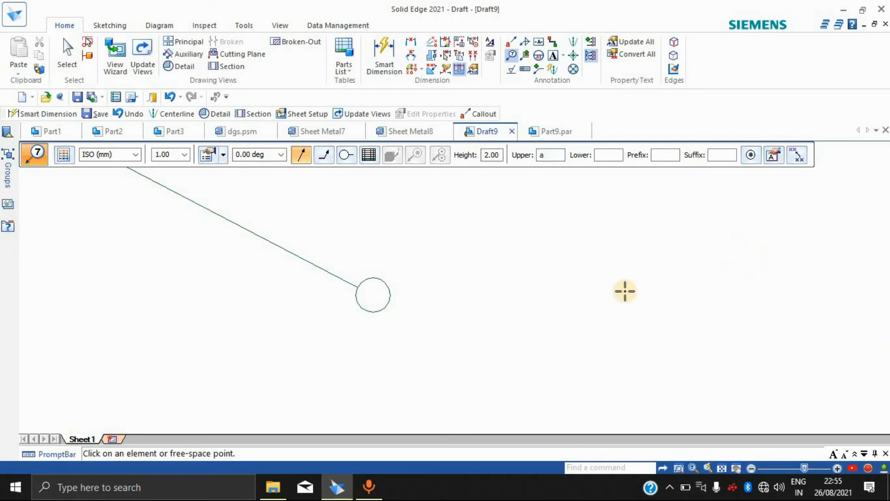
{"action": "left_click", "coordinate": [559, 251]}
{"action": "left_click", "coordinate": [438, 309]}
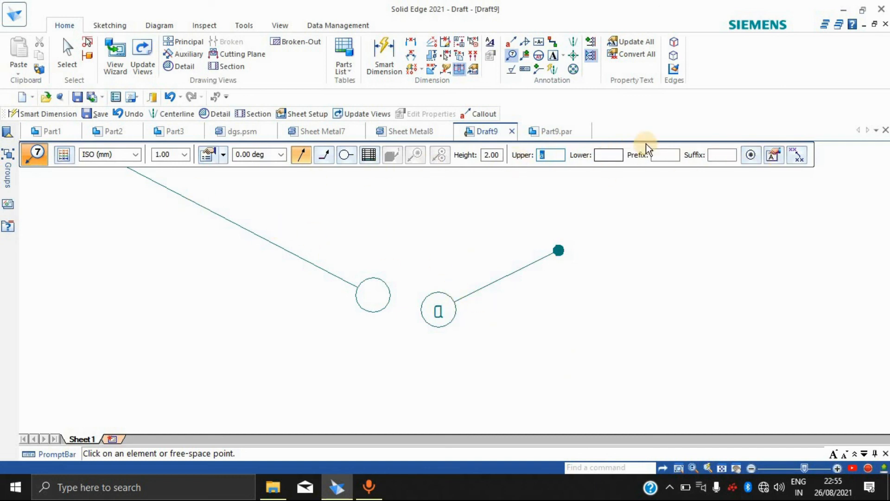
Step: Review the general, text and leader, and smart depth settings in the Balloon Properties, close them unchanged and end the Balloon command
{"action": "left_click", "coordinate": [208, 154]}
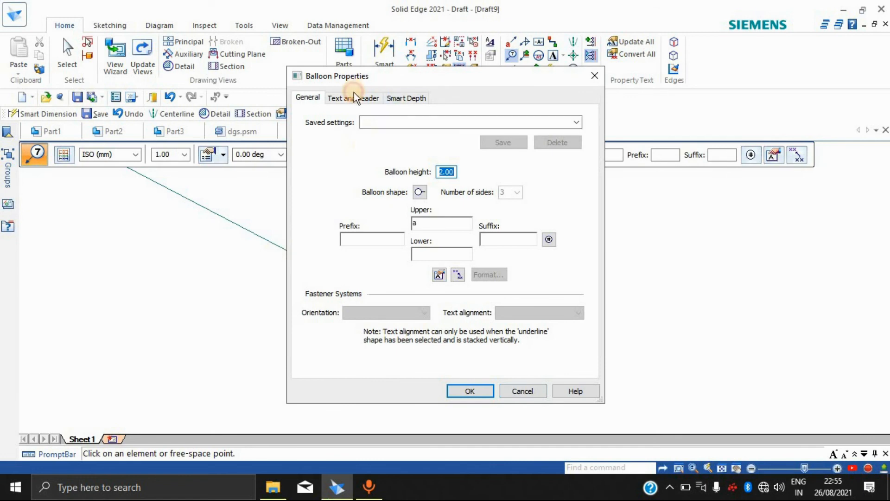
{"action": "left_click", "coordinate": [354, 95]}
{"action": "left_click", "coordinate": [400, 98]}
{"action": "left_click", "coordinate": [309, 98]}
{"action": "left_click", "coordinate": [595, 76]}
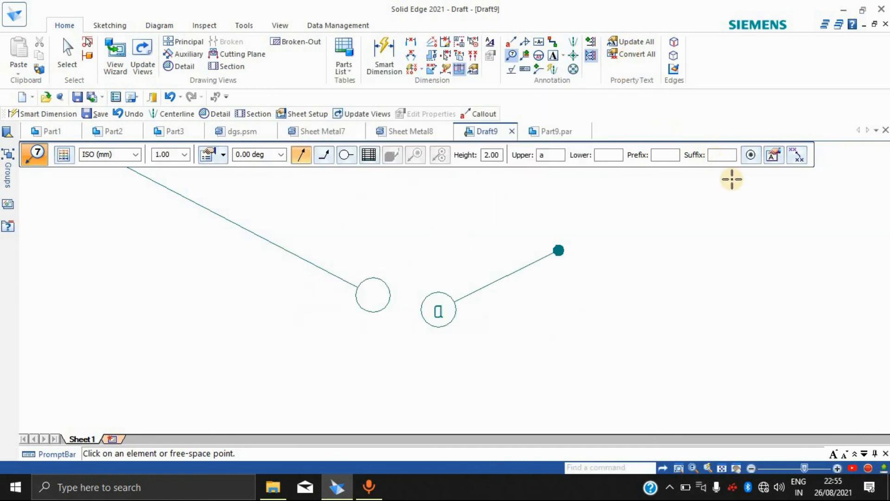
{"action": "key", "text": "Escape"}
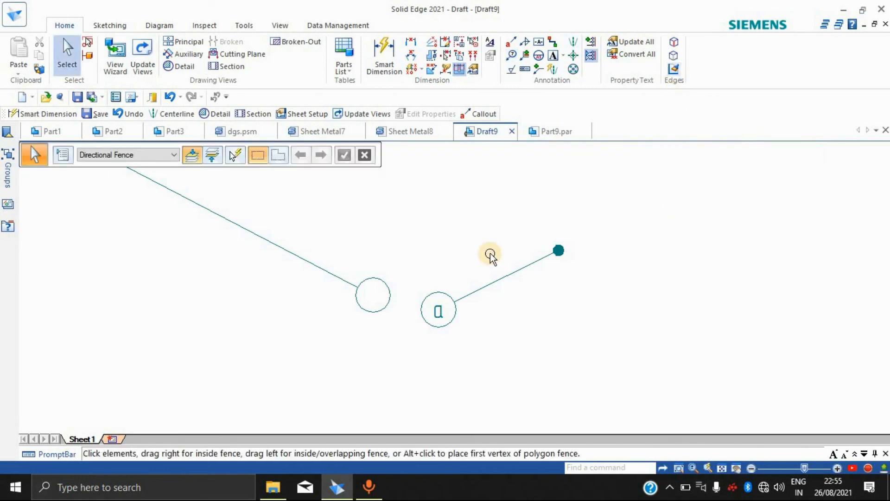
{"action": "scroll", "coordinate": [492, 254], "scroll_direction": "down", "scroll_amount": 6}
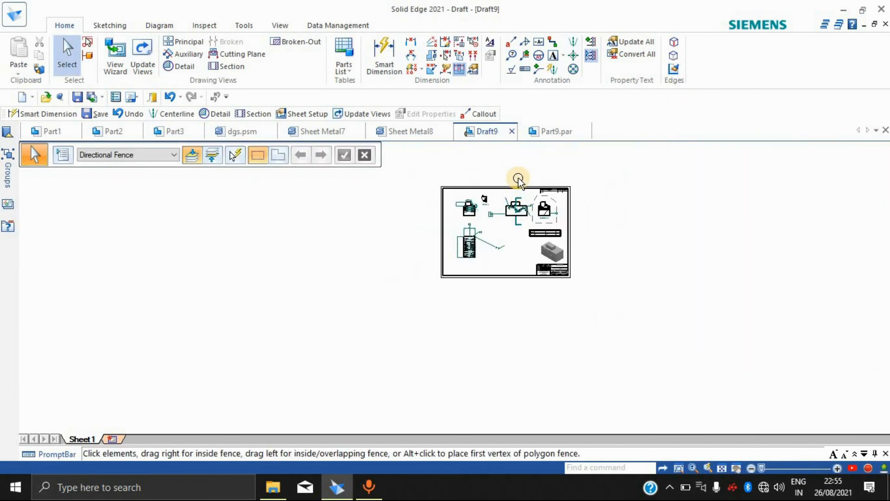
{"action": "scroll", "coordinate": [518, 179], "scroll_direction": "up", "scroll_amount": 4}
{"action": "scroll", "coordinate": [533, 248], "scroll_direction": "down", "scroll_amount": 3}
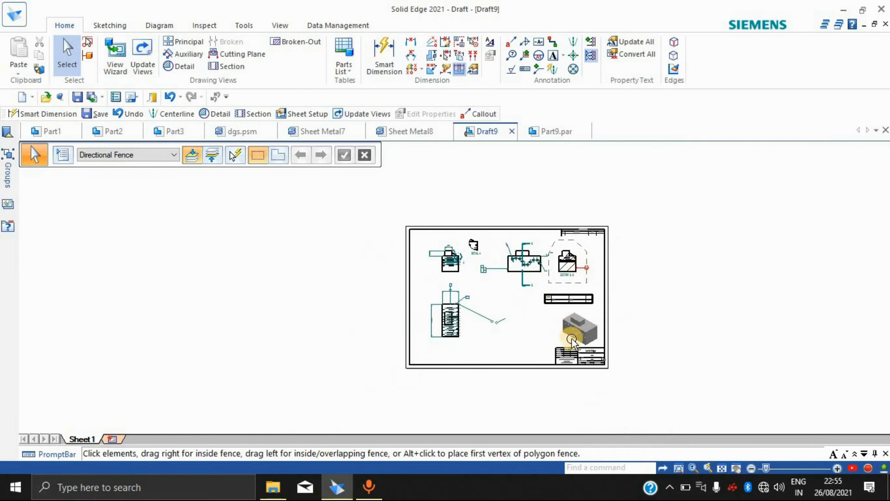
{"action": "scroll", "coordinate": [573, 343], "scroll_direction": "up", "scroll_amount": 4}
{"action": "scroll", "coordinate": [626, 357], "scroll_direction": "down", "scroll_amount": 2}
{"action": "scroll", "coordinate": [588, 239], "scroll_direction": "down", "scroll_amount": 3}
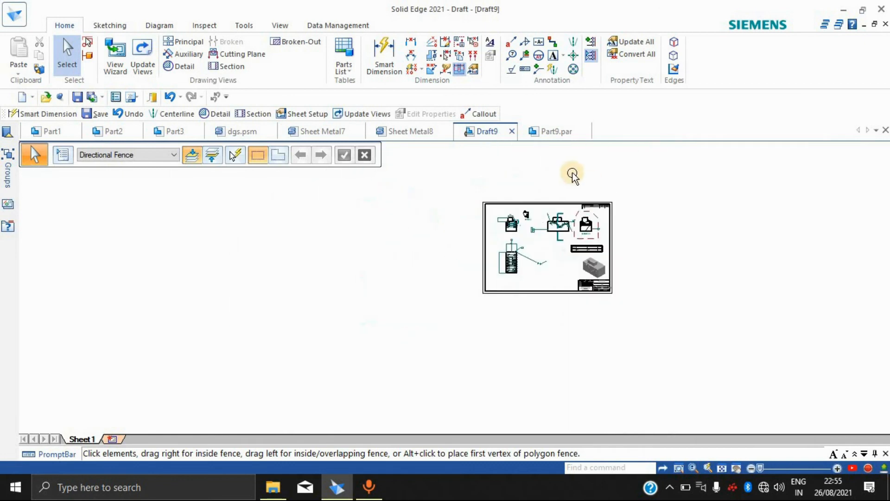
{"action": "scroll", "coordinate": [630, 318], "scroll_direction": "up", "scroll_amount": 6}
{"action": "scroll", "coordinate": [652, 384], "scroll_direction": "down", "scroll_amount": 7}
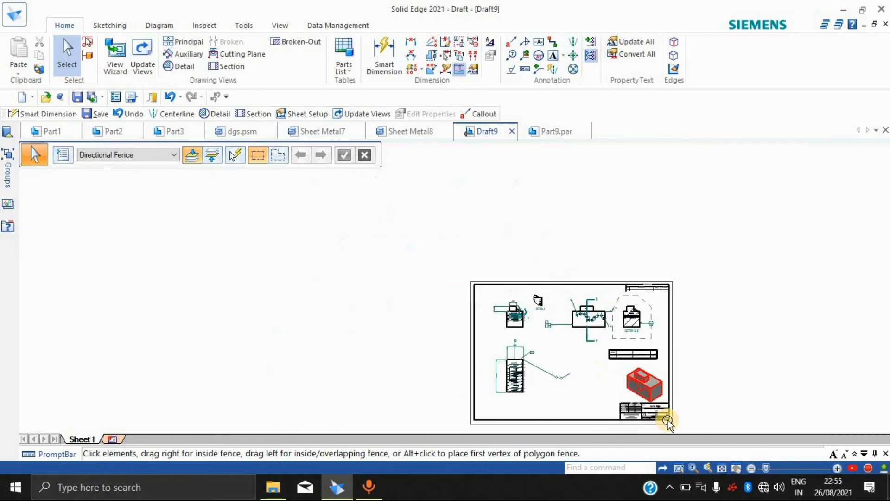
{"action": "scroll", "coordinate": [652, 404], "scroll_direction": "up", "scroll_amount": 5}
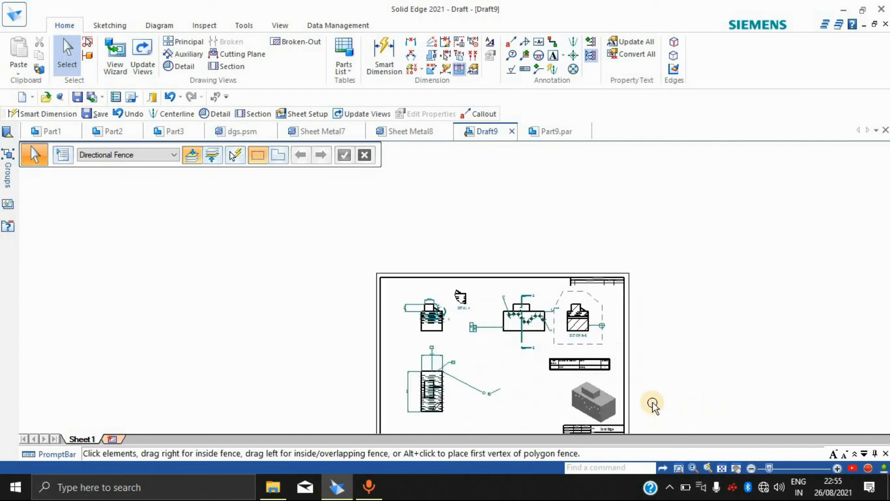
{"action": "scroll", "coordinate": [586, 375], "scroll_direction": "down", "scroll_amount": 3}
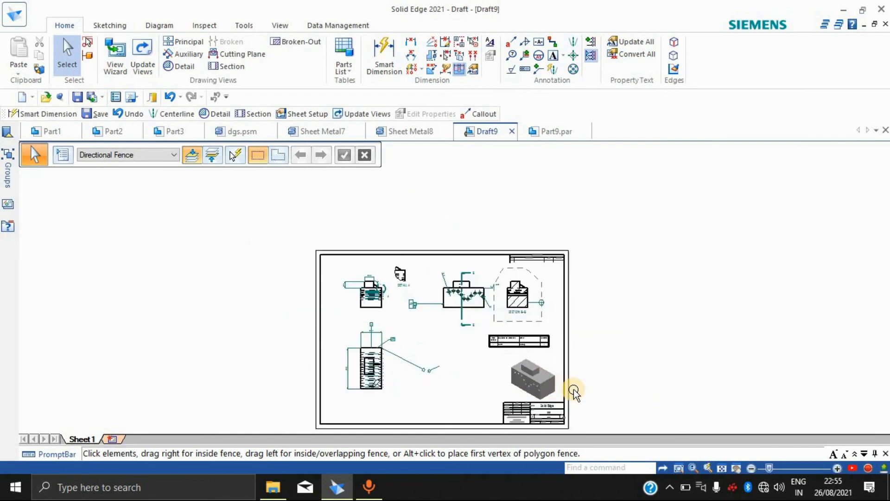
{"action": "scroll", "coordinate": [571, 387], "scroll_direction": "up", "scroll_amount": 4}
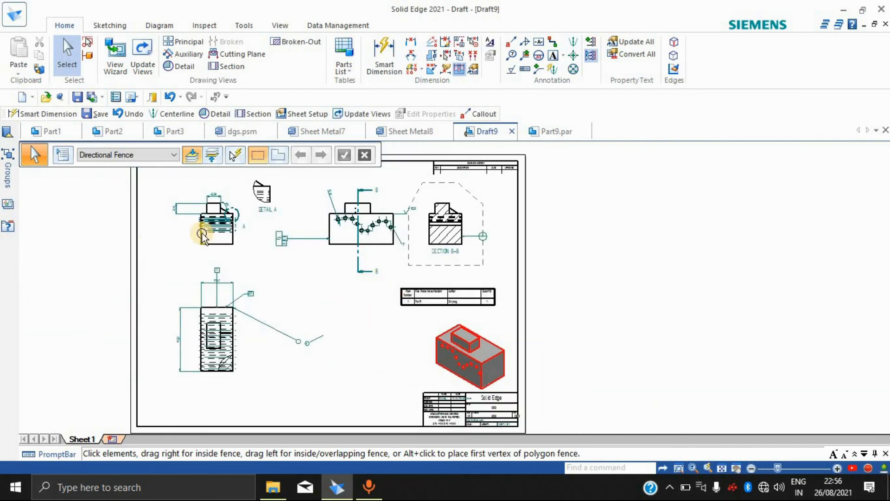
{"action": "left_click", "coordinate": [118, 26]}
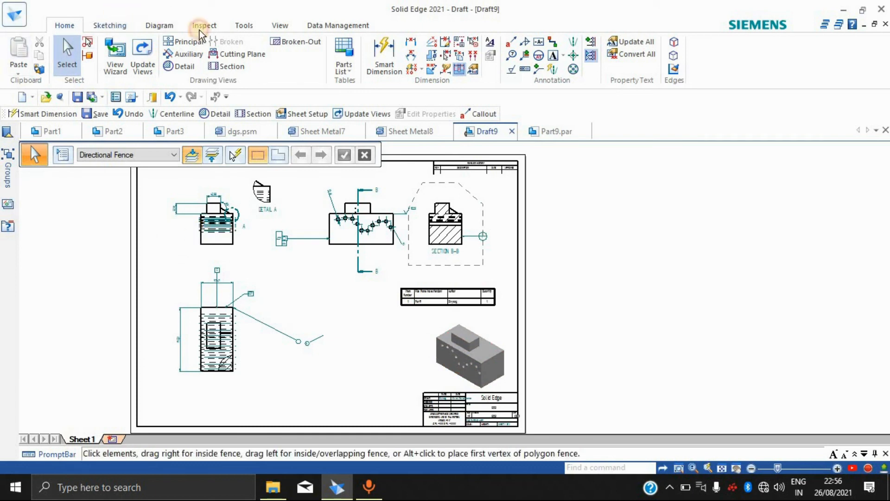
{"action": "left_click", "coordinate": [159, 25]}
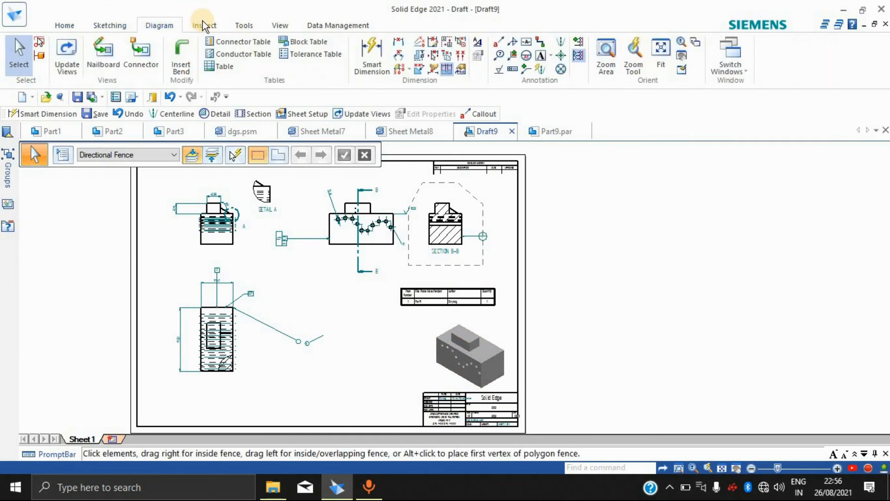
{"action": "scroll", "coordinate": [480, 197], "scroll_direction": "down", "scroll_amount": 3}
{"action": "scroll", "coordinate": [453, 190], "scroll_direction": "down", "scroll_amount": 3}
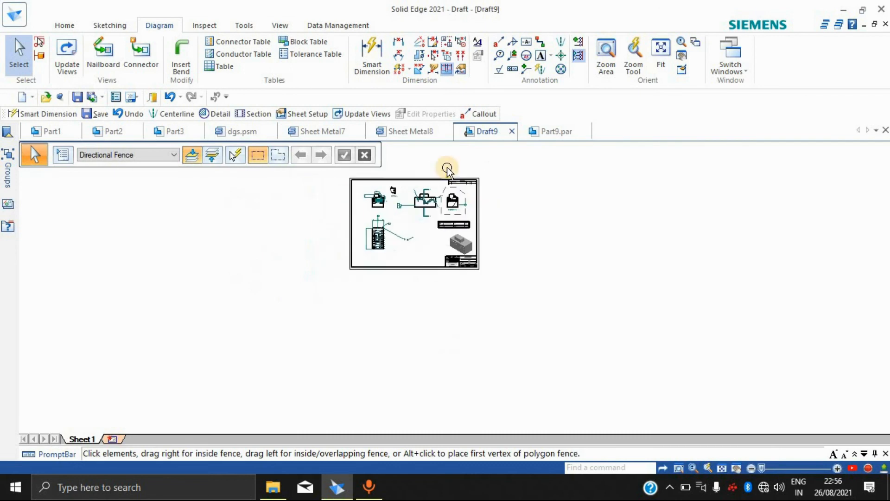
{"action": "scroll", "coordinate": [417, 224], "scroll_direction": "up", "scroll_amount": 5}
{"action": "scroll", "coordinate": [439, 253], "scroll_direction": "down", "scroll_amount": 2}
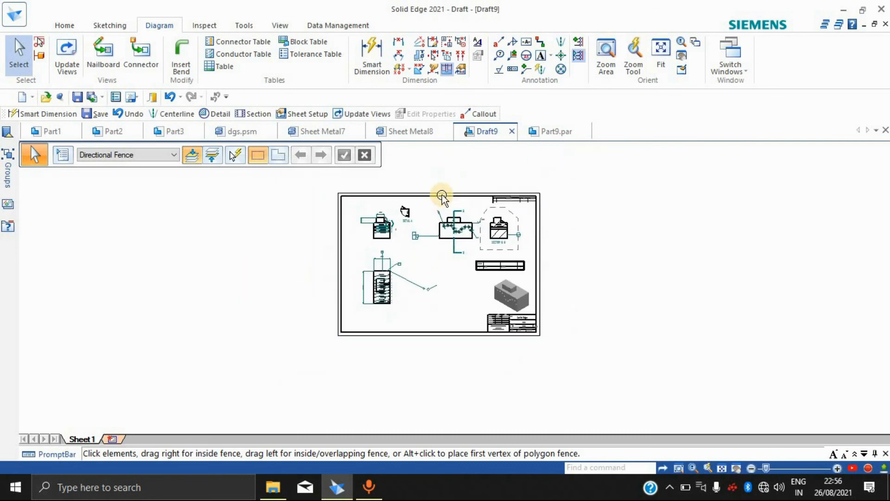
{"action": "scroll", "coordinate": [448, 199], "scroll_direction": "up", "scroll_amount": 4}
{"action": "scroll", "coordinate": [459, 212], "scroll_direction": "down", "scroll_amount": 3}
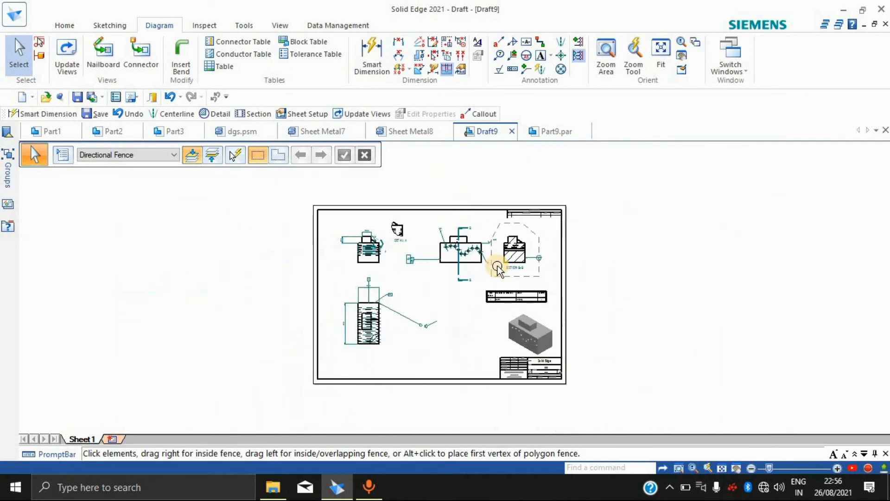
{"action": "scroll", "coordinate": [466, 222], "scroll_direction": "up", "scroll_amount": 2}
{"action": "scroll", "coordinate": [452, 204], "scroll_direction": "down", "scroll_amount": 2}
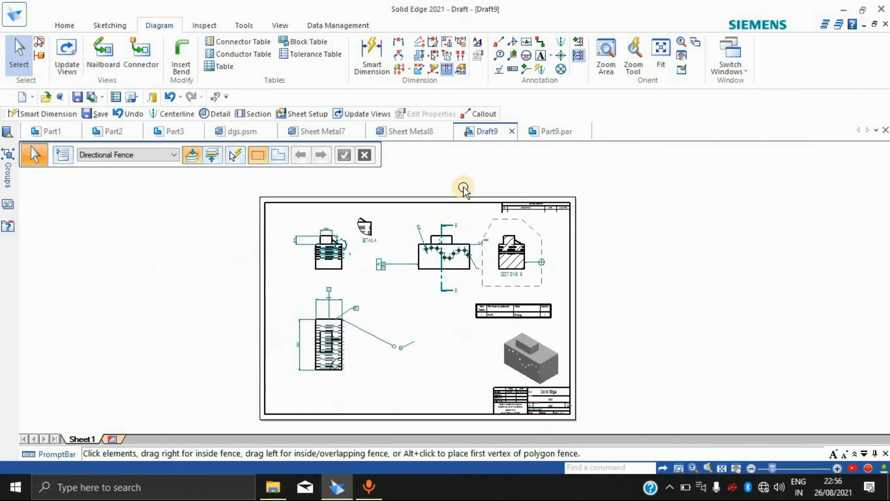